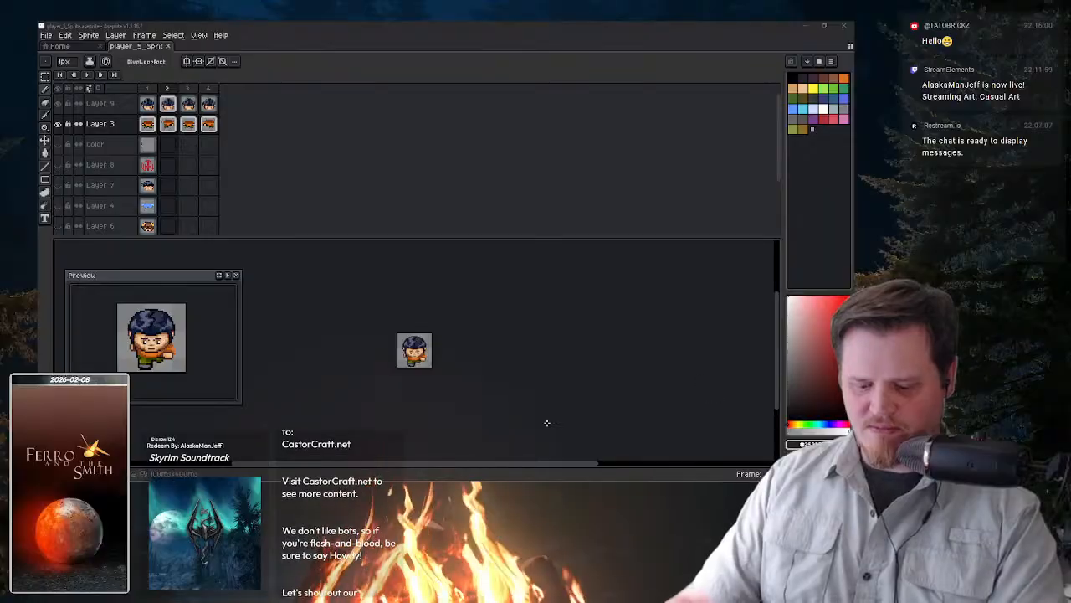
- Hide Layer 9 and Layer 3, and add a new empty layer above Layer 9
{"action": "scroll", "coordinate": [416, 404], "scroll_direction": "up", "scroll_amount": 2}
{"action": "scroll", "coordinate": [416, 404], "scroll_direction": "up", "scroll_amount": 3}
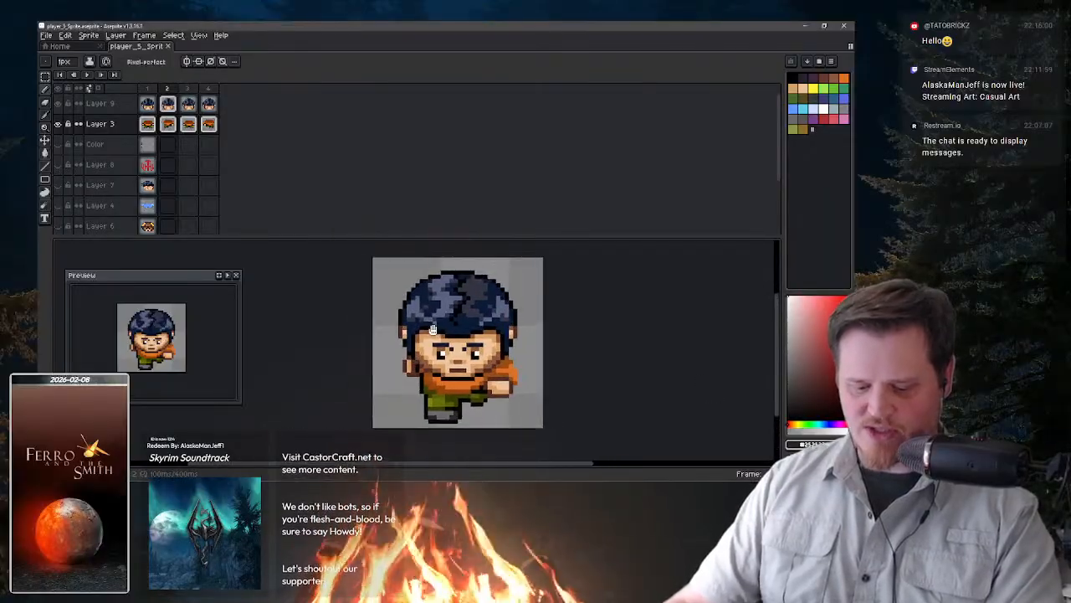
{"action": "scroll", "coordinate": [460, 380], "scroll_direction": "up", "scroll_amount": 1}
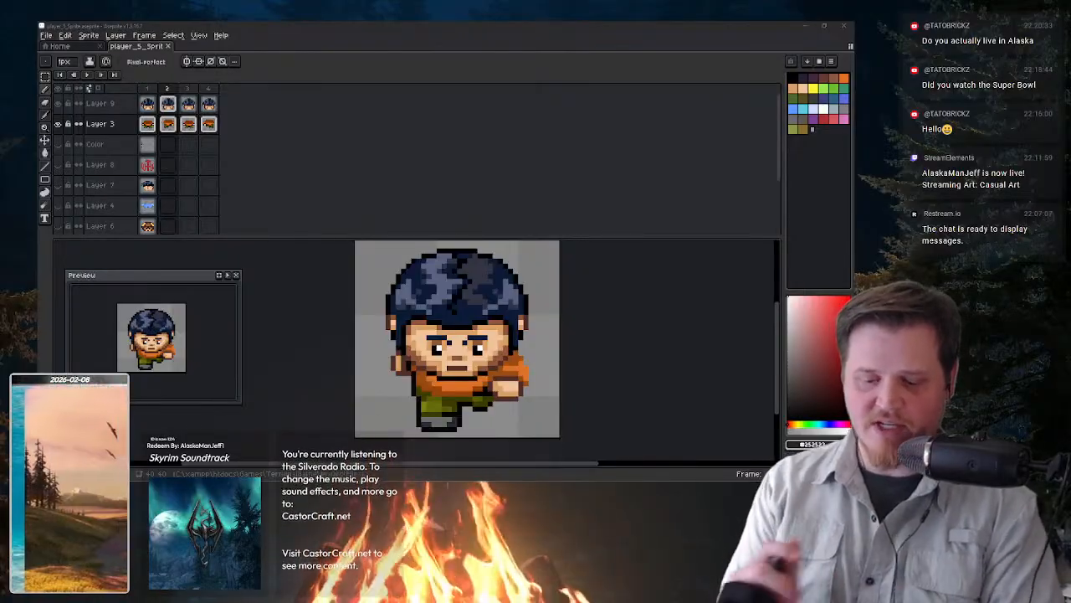
{"action": "left_click", "coordinate": [768, 302]}
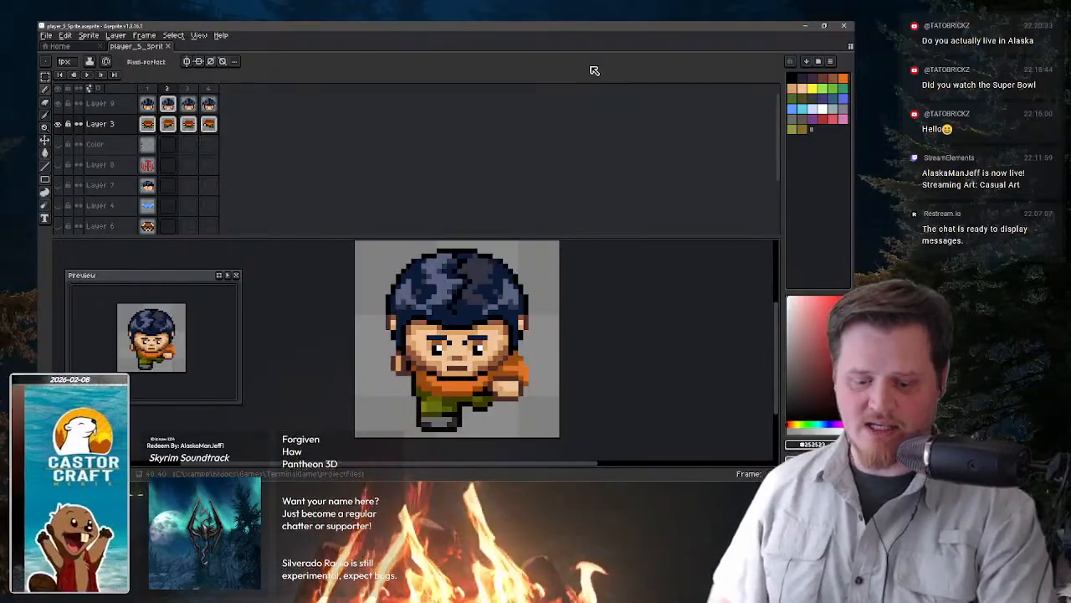
{"action": "left_click_drag", "start_coordinate": [480, 237], "coordinate": [478, 192]}
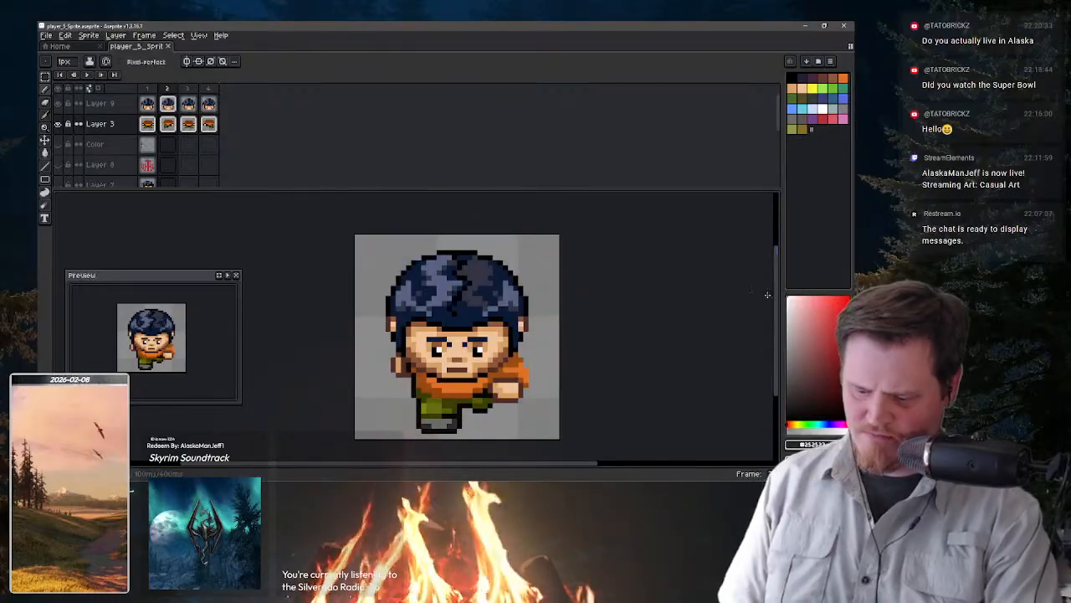
{"action": "left_click", "coordinate": [57, 103]}
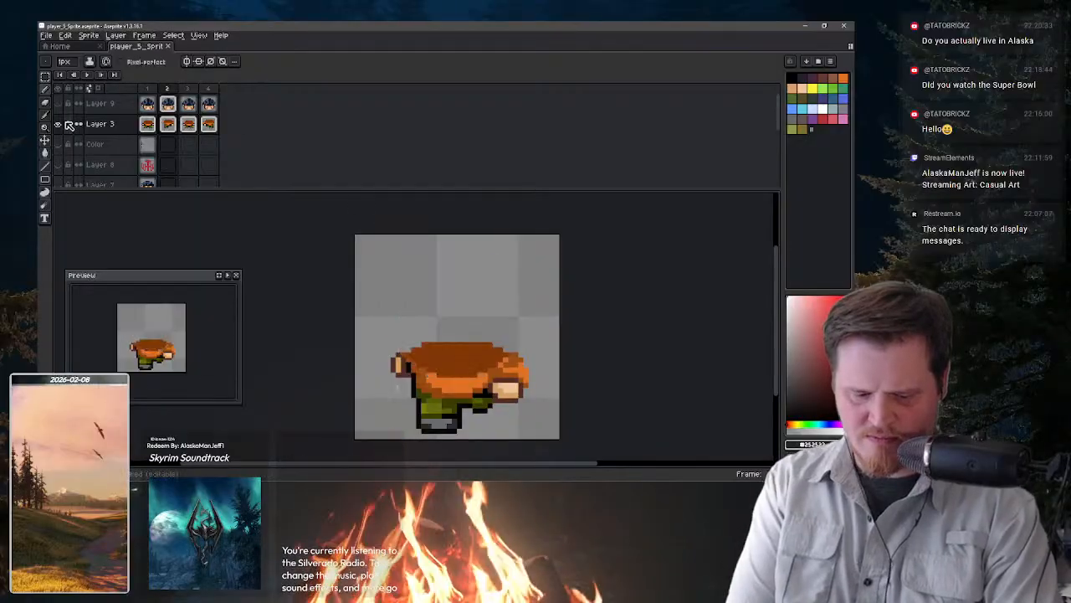
{"action": "left_click", "coordinate": [57, 123]}
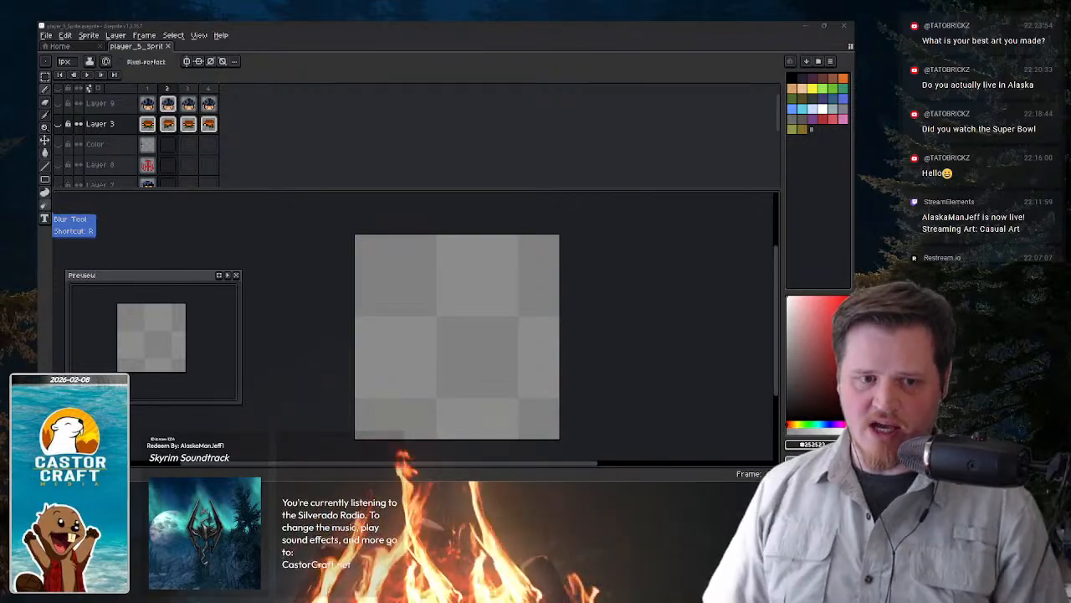
{"action": "left_click", "coordinate": [777, 299]}
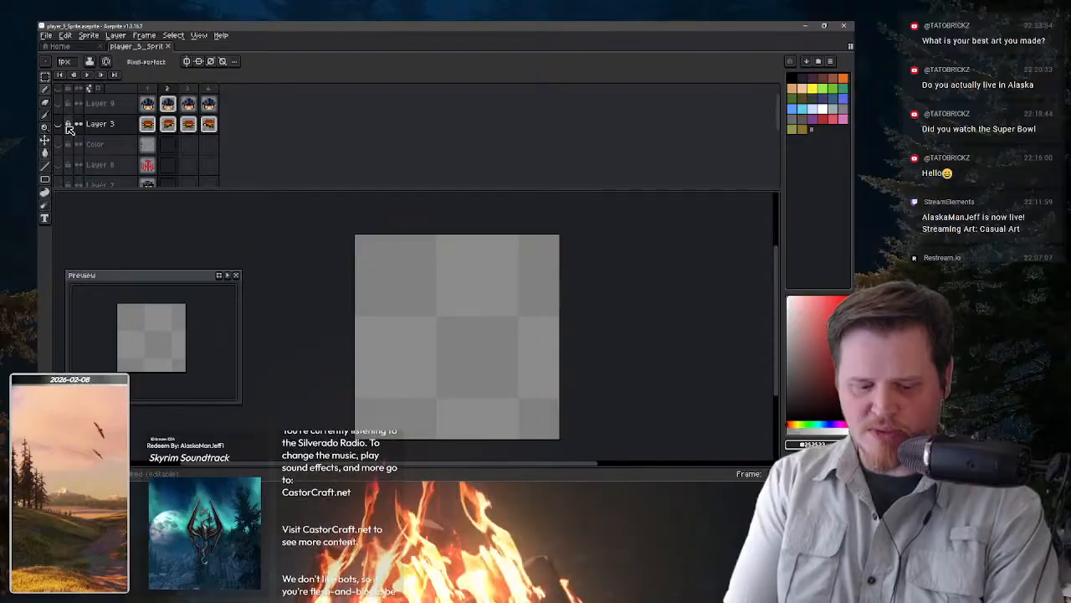
{"action": "left_click", "coordinate": [99, 103]}
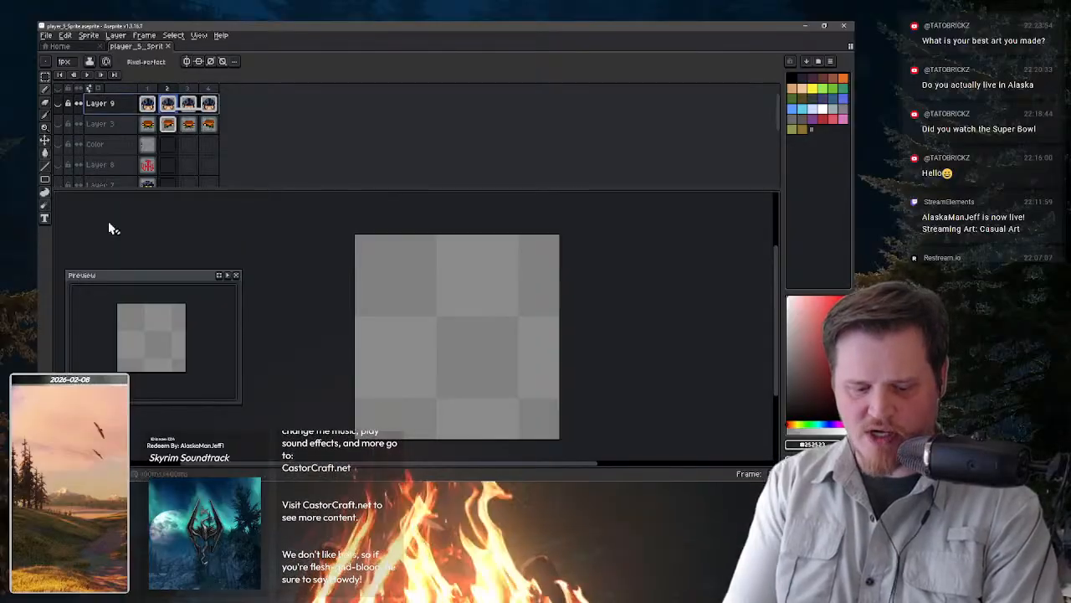
{"action": "key", "text": "shift+n"}
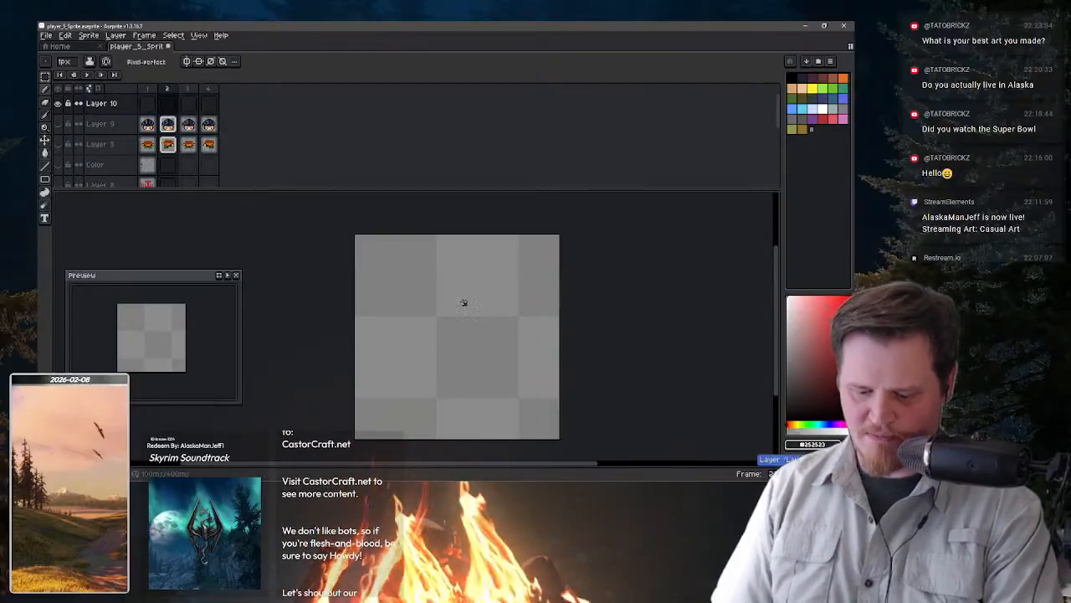
{"action": "mouse_move", "coordinate": [464, 271]}
{"action": "left_mouse_down"}
{"action": "mouse_move", "coordinate": [462, 290]}
{"action": "mouse_move", "coordinate": [469, 266]}
{"action": "left_mouse_up"}
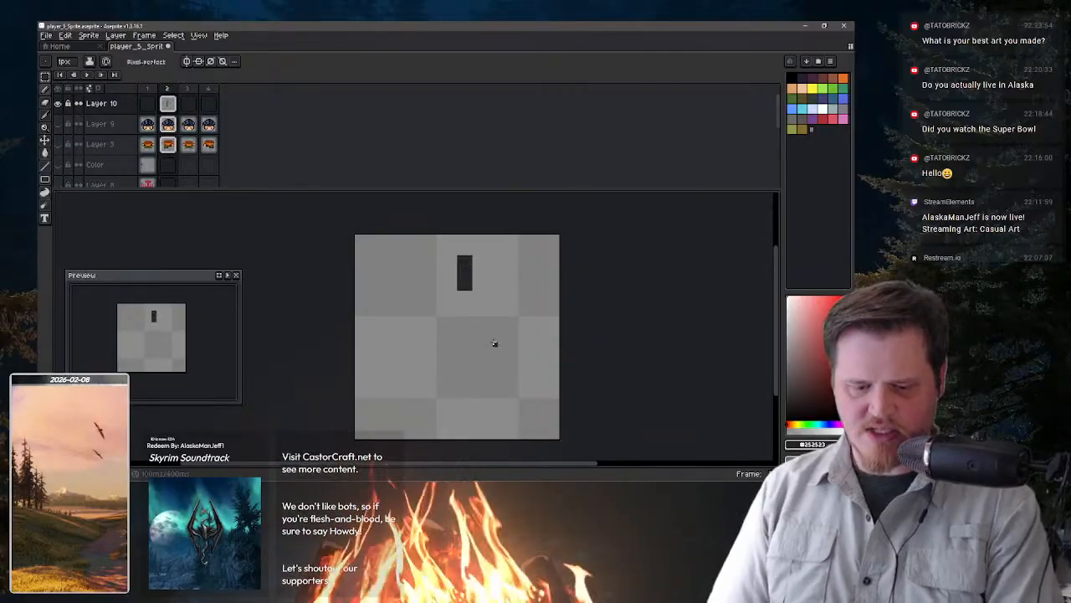
{"action": "scroll", "coordinate": [473, 294], "scroll_direction": "up", "scroll_amount": 1}
{"action": "key", "text": "space"}
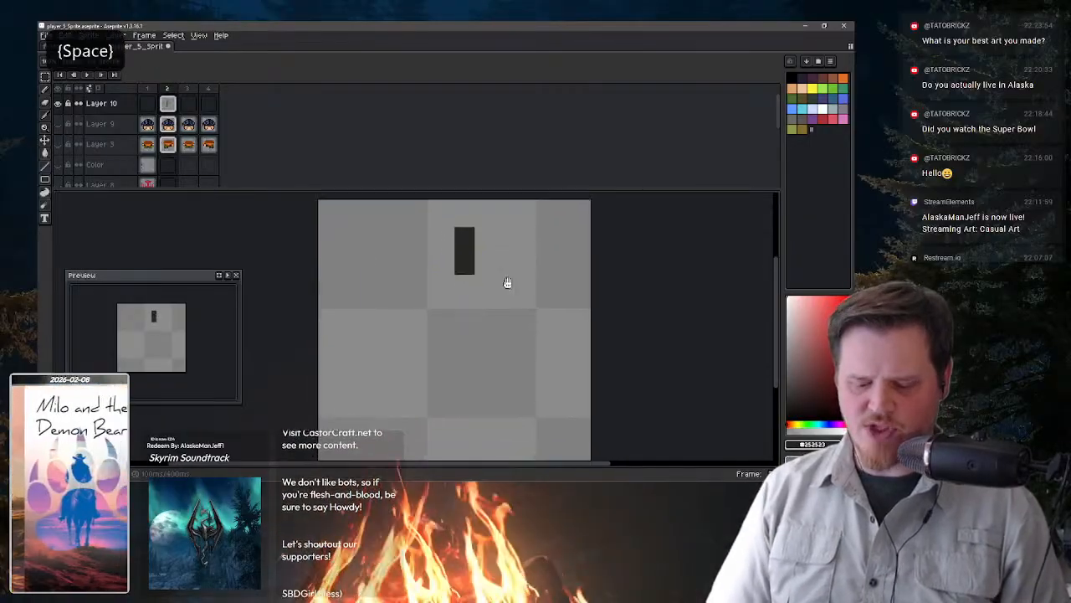
{"action": "left_click_drag", "start_coordinate": [507, 283], "coordinate": [508, 263]}
{"action": "mouse_move", "coordinate": [536, 189]}
{"action": "left_mouse_down"}
{"action": "mouse_move", "coordinate": [535, 159]}
{"action": "mouse_move", "coordinate": [538, 172]}
{"action": "left_mouse_up"}
{"action": "left_click", "coordinate": [151, 103]}
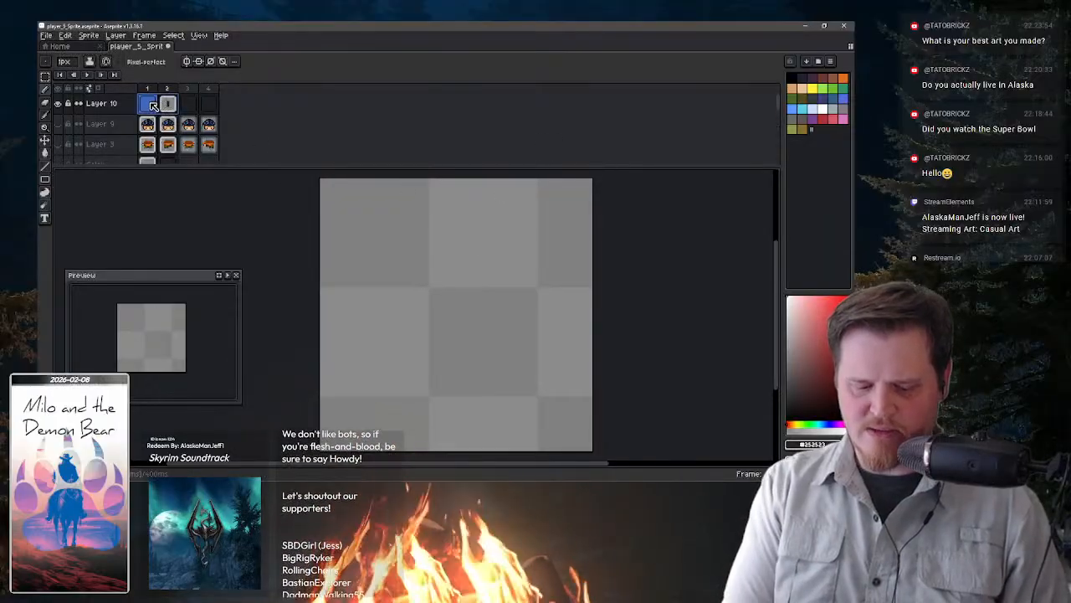
{"action": "left_click", "coordinate": [168, 103]}
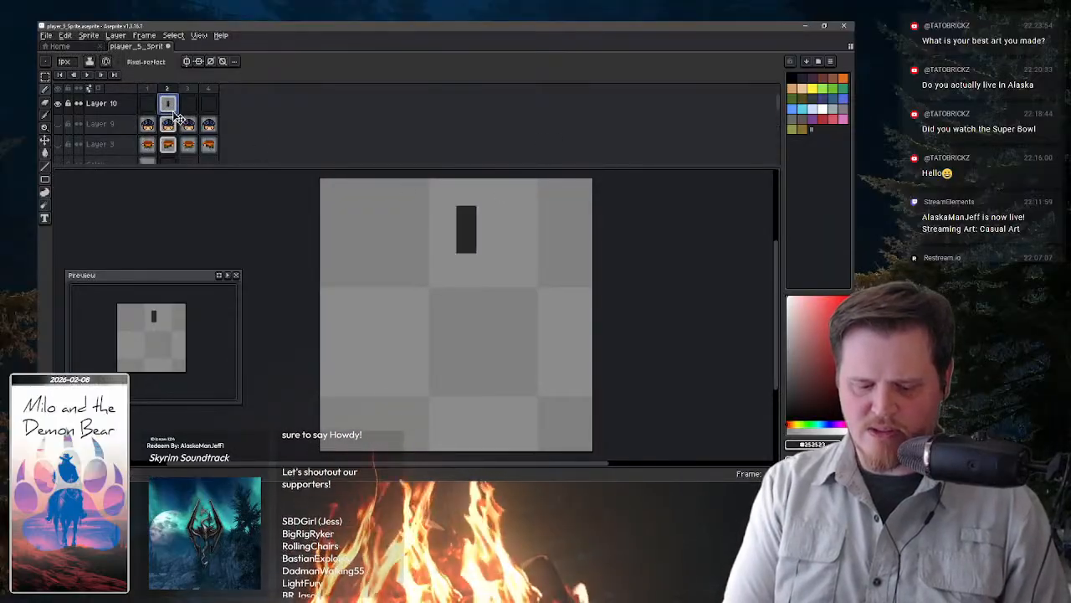
{"action": "left_click_drag", "start_coordinate": [169, 106], "coordinate": [148, 106]}
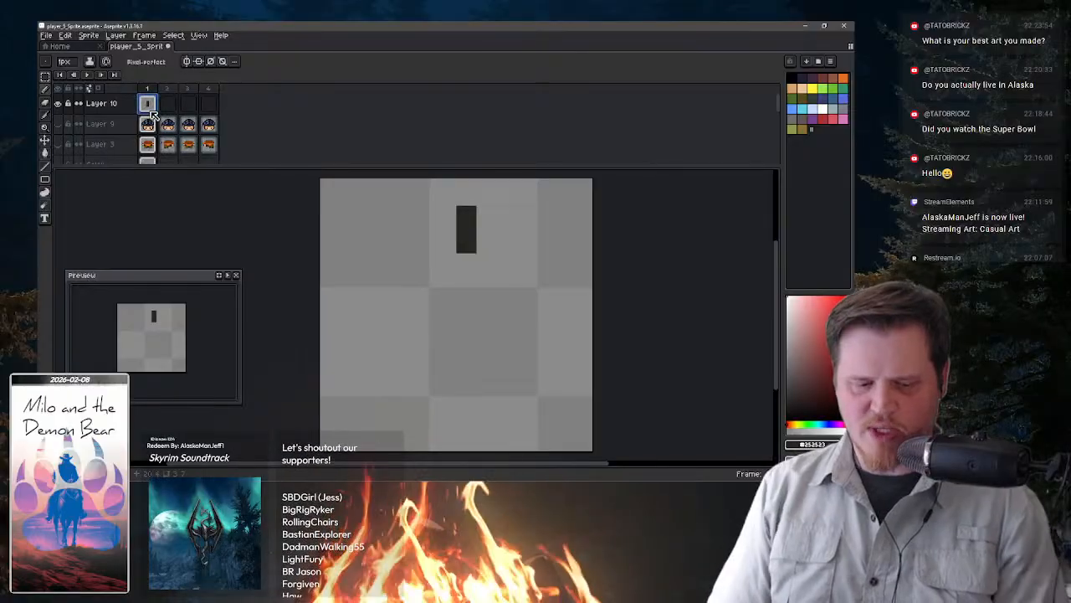
{"action": "key", "text": "ctrl+z"}
{"action": "key", "text": "ctrl+z"}
{"action": "key", "text": "ctrl+z"}
{"action": "key", "text": "ctrl+z"}
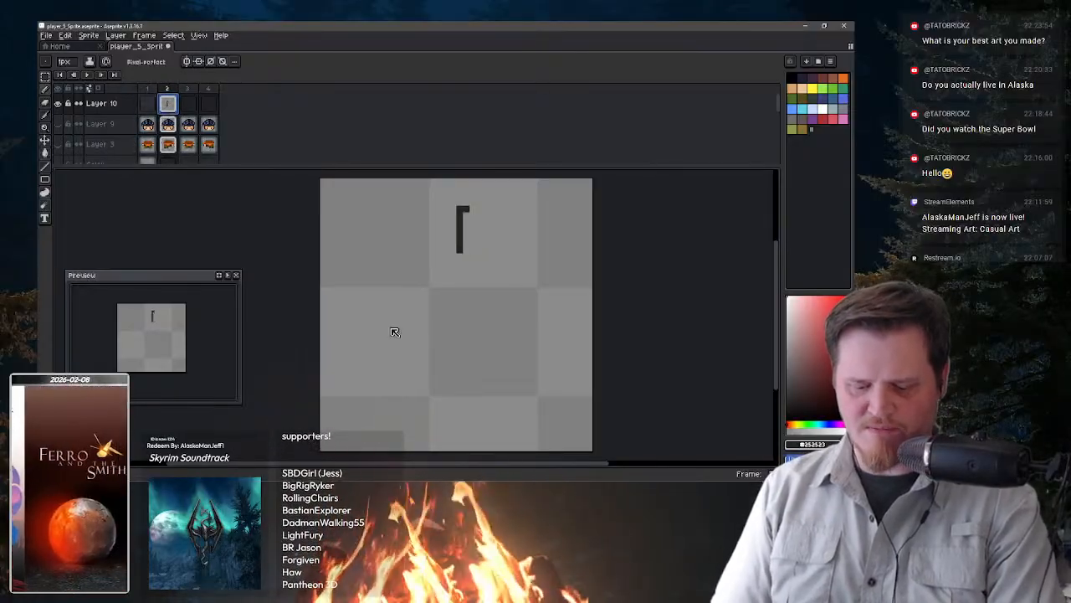
- Sketch a filled dark head silhouette with a short neck on Layer 10 in frame 1, erasing the stray pixel beside it
{"action": "left_click", "coordinate": [148, 105]}
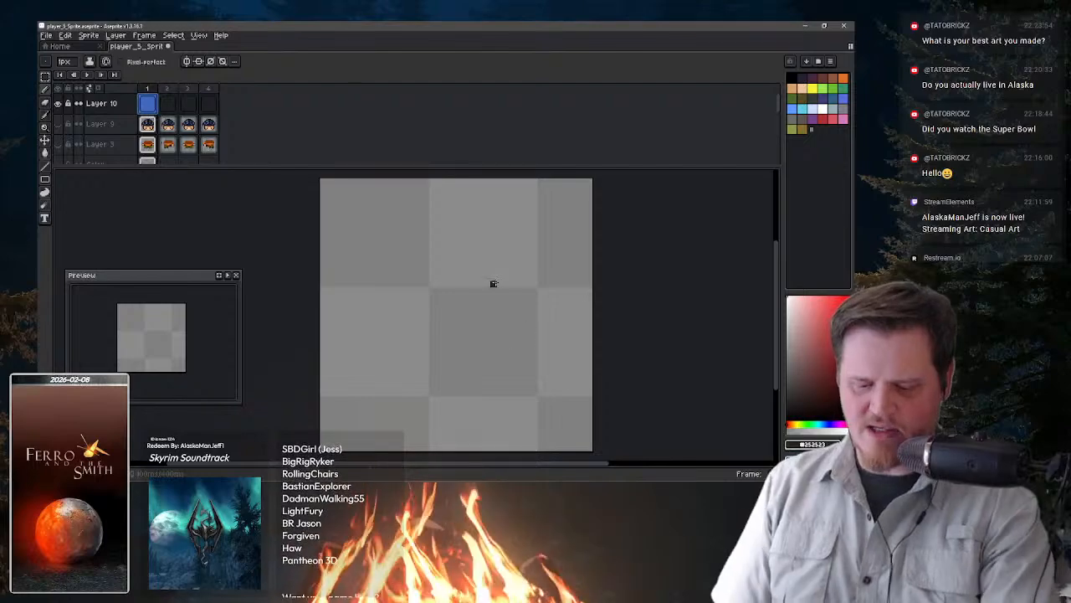
{"action": "mouse_move", "coordinate": [437, 251]}
{"action": "left_mouse_down"}
{"action": "mouse_move", "coordinate": [488, 229]}
{"action": "mouse_move", "coordinate": [500, 266]}
{"action": "left_mouse_up"}
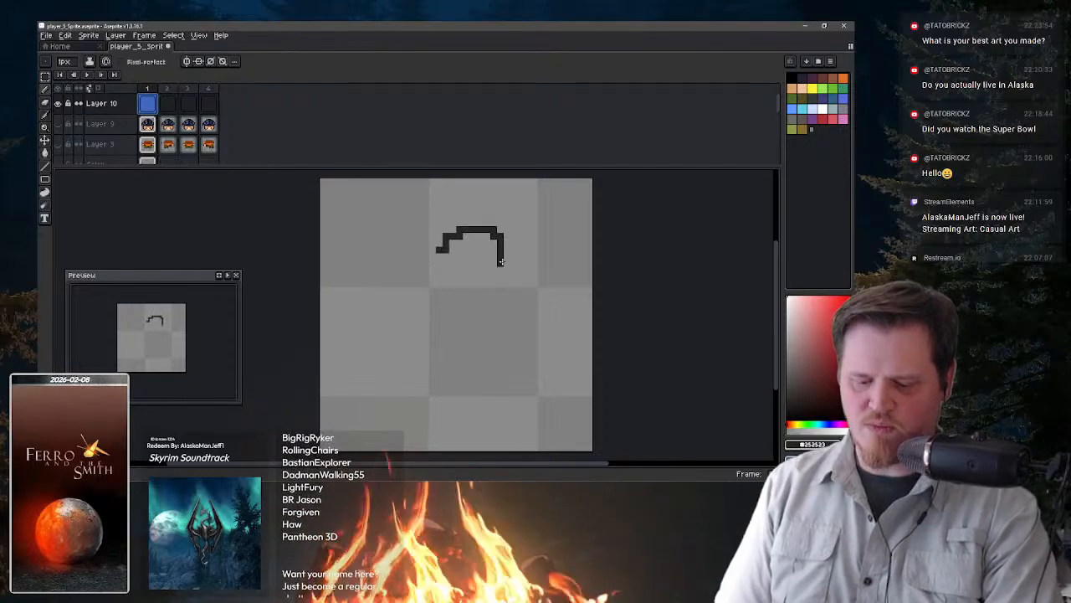
{"action": "mouse_move", "coordinate": [506, 229]}
{"action": "left_mouse_down"}
{"action": "mouse_move", "coordinate": [432, 267]}
{"action": "mouse_move", "coordinate": [473, 285]}
{"action": "mouse_move", "coordinate": [492, 270]}
{"action": "left_mouse_up"}
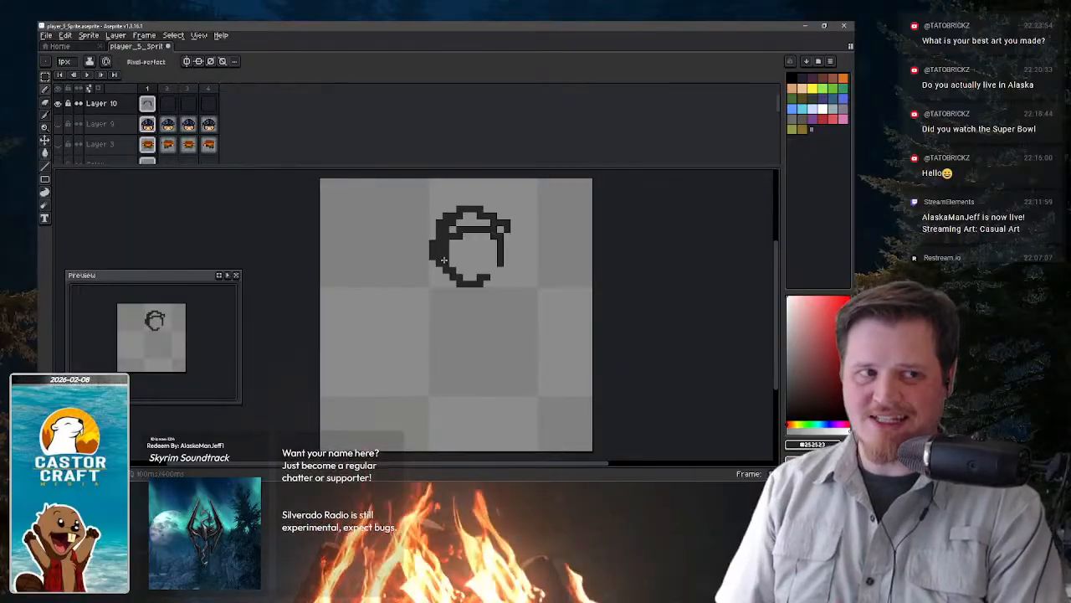
{"action": "mouse_move", "coordinate": [444, 260]}
{"action": "left_mouse_down"}
{"action": "mouse_move", "coordinate": [474, 223]}
{"action": "mouse_move", "coordinate": [466, 269]}
{"action": "mouse_move", "coordinate": [483, 221]}
{"action": "mouse_move", "coordinate": [462, 267]}
{"action": "mouse_move", "coordinate": [485, 270]}
{"action": "mouse_move", "coordinate": [505, 249]}
{"action": "mouse_move", "coordinate": [463, 214]}
{"action": "mouse_move", "coordinate": [490, 252]}
{"action": "mouse_move", "coordinate": [493, 194]}
{"action": "mouse_move", "coordinate": [460, 230]}
{"action": "mouse_move", "coordinate": [464, 207]}
{"action": "mouse_move", "coordinate": [434, 234]}
{"action": "mouse_move", "coordinate": [473, 241]}
{"action": "mouse_move", "coordinate": [491, 198]}
{"action": "mouse_move", "coordinate": [456, 207]}
{"action": "mouse_move", "coordinate": [486, 259]}
{"action": "left_mouse_up"}
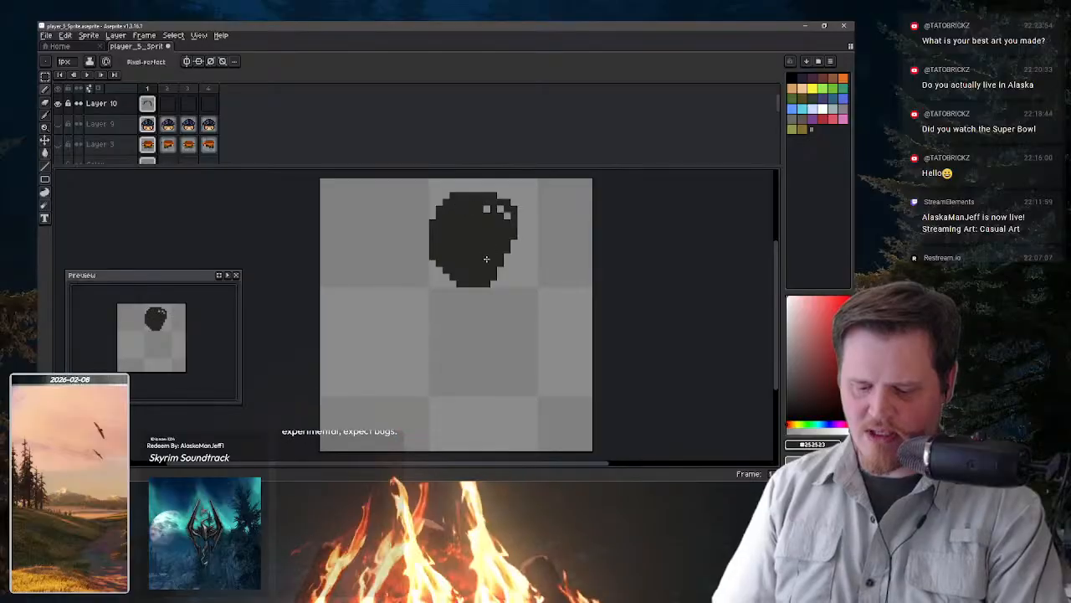
{"action": "mouse_move", "coordinate": [514, 217]}
{"action": "left_mouse_down"}
{"action": "mouse_move", "coordinate": [500, 188]}
{"action": "mouse_move", "coordinate": [496, 249]}
{"action": "mouse_move", "coordinate": [507, 261]}
{"action": "mouse_move", "coordinate": [485, 262]}
{"action": "mouse_move", "coordinate": [491, 311]}
{"action": "mouse_move", "coordinate": [482, 322]}
{"action": "mouse_move", "coordinate": [426, 212]}
{"action": "mouse_move", "coordinate": [473, 271]}
{"action": "left_mouse_up"}
{"action": "left_click", "coordinate": [425, 216]}
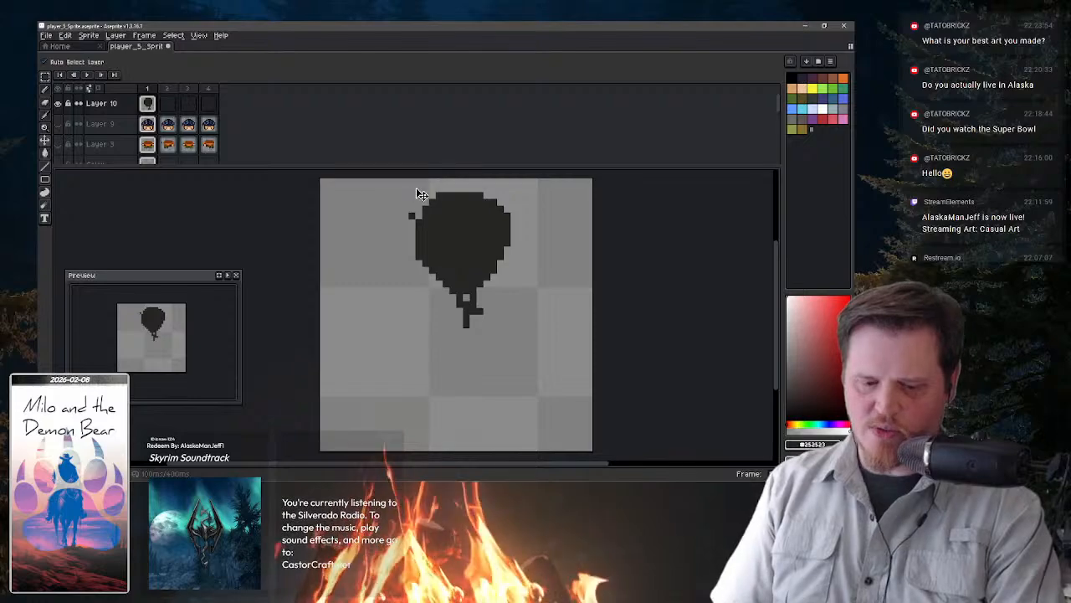
{"action": "key", "text": "e"}
{"action": "key", "text": "b"}
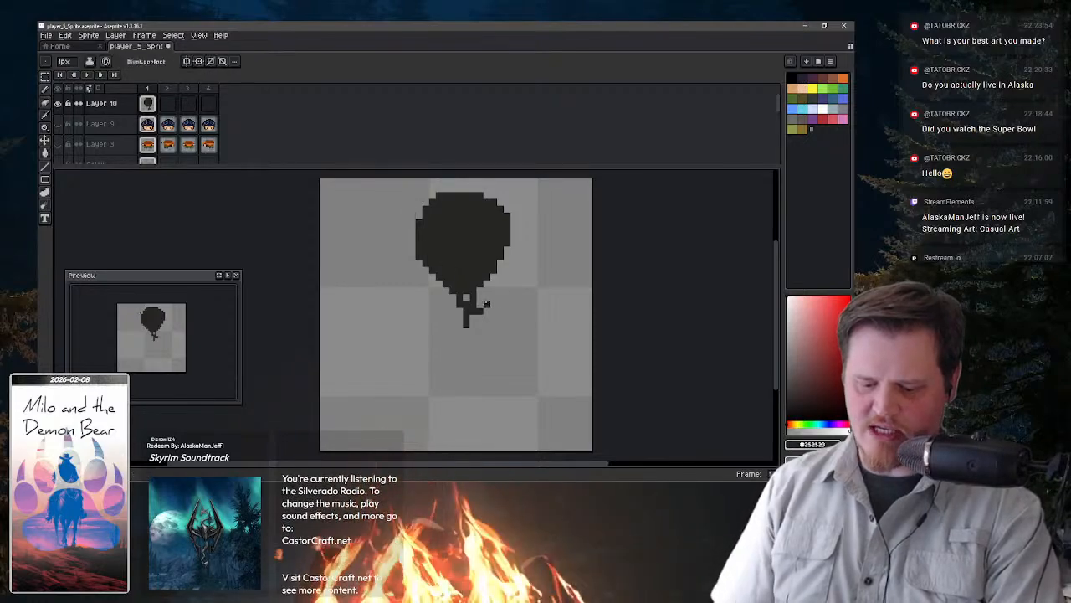
- Draw a filled dark torso and two striding legs beneath the head, and round out the back of the head
{"action": "mouse_move", "coordinate": [478, 311]}
{"action": "left_mouse_down"}
{"action": "mouse_move", "coordinate": [506, 304]}
{"action": "mouse_move", "coordinate": [474, 281]}
{"action": "mouse_move", "coordinate": [459, 317]}
{"action": "mouse_move", "coordinate": [459, 361]}
{"action": "mouse_move", "coordinate": [469, 306]}
{"action": "mouse_move", "coordinate": [485, 304]}
{"action": "mouse_move", "coordinate": [499, 359]}
{"action": "mouse_move", "coordinate": [508, 355]}
{"action": "mouse_move", "coordinate": [508, 338]}
{"action": "mouse_move", "coordinate": [486, 372]}
{"action": "mouse_move", "coordinate": [475, 349]}
{"action": "mouse_move", "coordinate": [464, 370]}
{"action": "mouse_move", "coordinate": [487, 339]}
{"action": "mouse_move", "coordinate": [459, 376]}
{"action": "mouse_move", "coordinate": [432, 386]}
{"action": "mouse_move", "coordinate": [420, 416]}
{"action": "mouse_move", "coordinate": [402, 381]}
{"action": "left_mouse_up"}
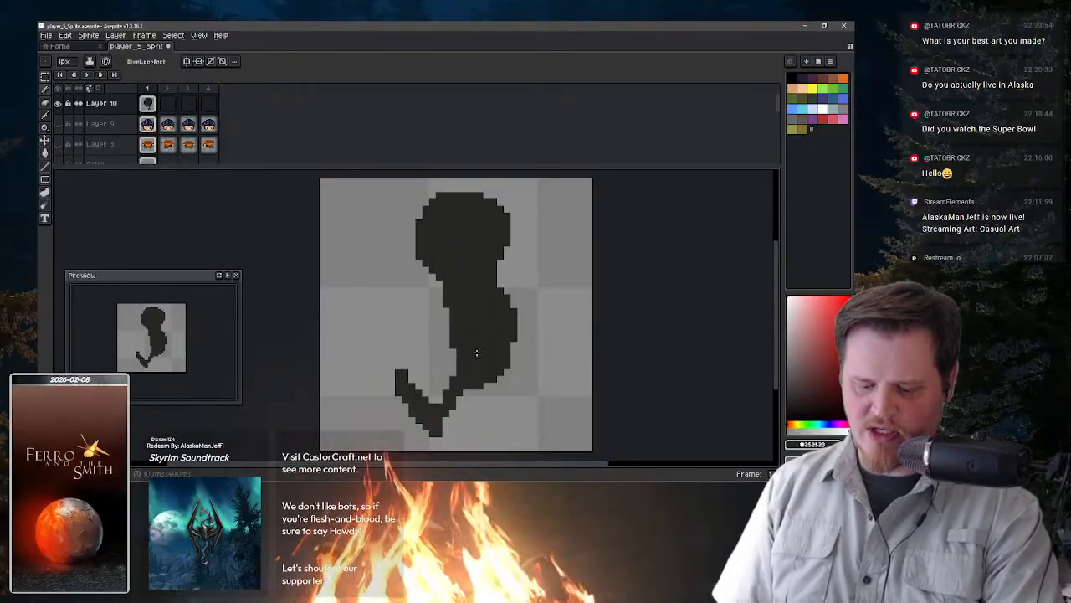
{"action": "mouse_move", "coordinate": [500, 420]}
{"action": "left_mouse_down"}
{"action": "mouse_move", "coordinate": [508, 368]}
{"action": "mouse_move", "coordinate": [527, 424]}
{"action": "mouse_move", "coordinate": [506, 379]}
{"action": "mouse_move", "coordinate": [526, 400]}
{"action": "mouse_move", "coordinate": [520, 424]}
{"action": "mouse_move", "coordinate": [513, 438]}
{"action": "mouse_move", "coordinate": [481, 435]}
{"action": "mouse_move", "coordinate": [513, 443]}
{"action": "mouse_move", "coordinate": [493, 438]}
{"action": "mouse_move", "coordinate": [522, 428]}
{"action": "left_mouse_up"}
{"action": "right_click", "coordinate": [517, 446]}
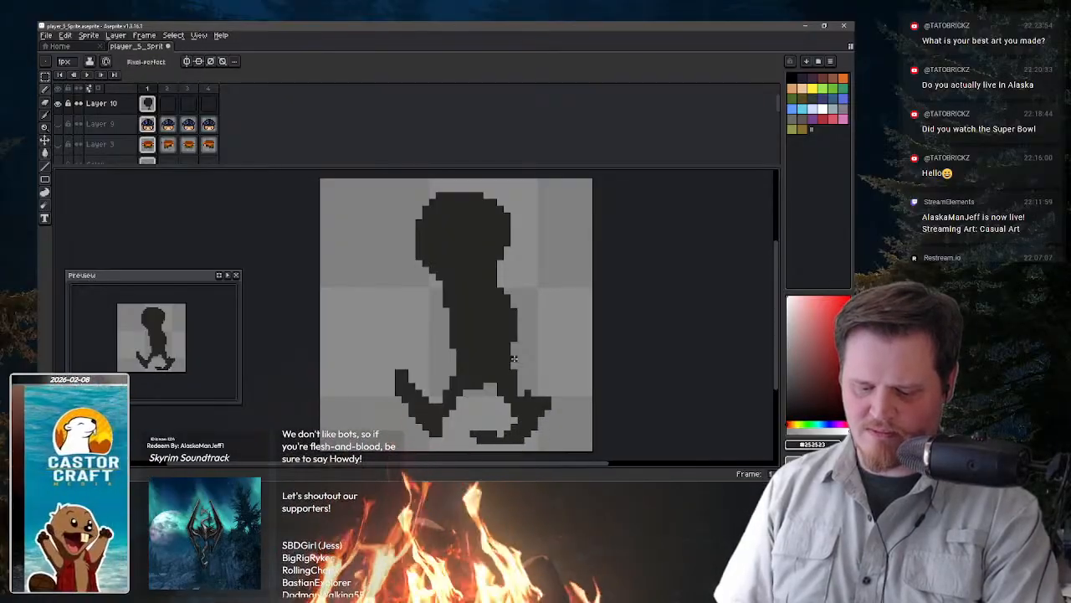
{"action": "left_click_drag", "start_coordinate": [519, 385], "coordinate": [528, 393]}
{"action": "left_click_drag", "start_coordinate": [453, 373], "coordinate": [440, 401]}
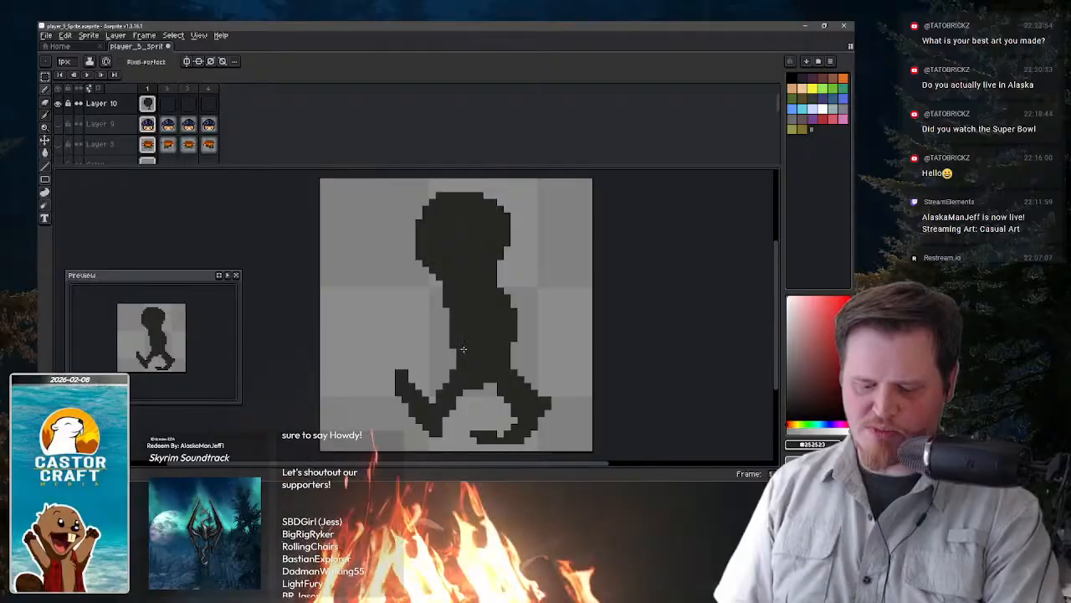
{"action": "mouse_move", "coordinate": [459, 353]}
{"action": "left_mouse_down"}
{"action": "mouse_move", "coordinate": [462, 393]}
{"action": "mouse_move", "coordinate": [474, 389]}
{"action": "left_mouse_up"}
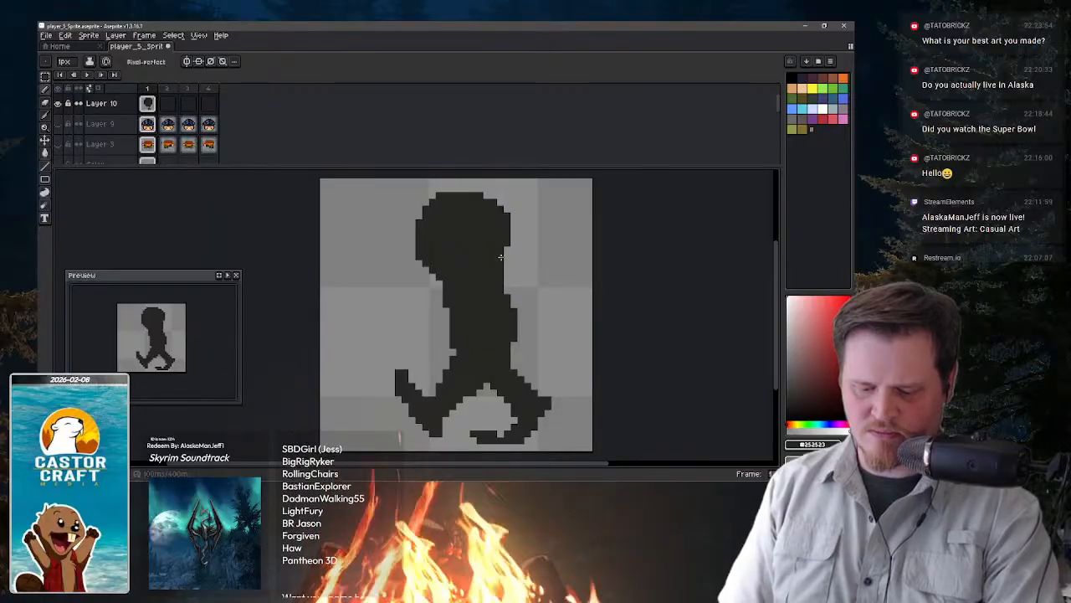
{"action": "left_click_drag", "start_coordinate": [503, 259], "coordinate": [516, 229]}
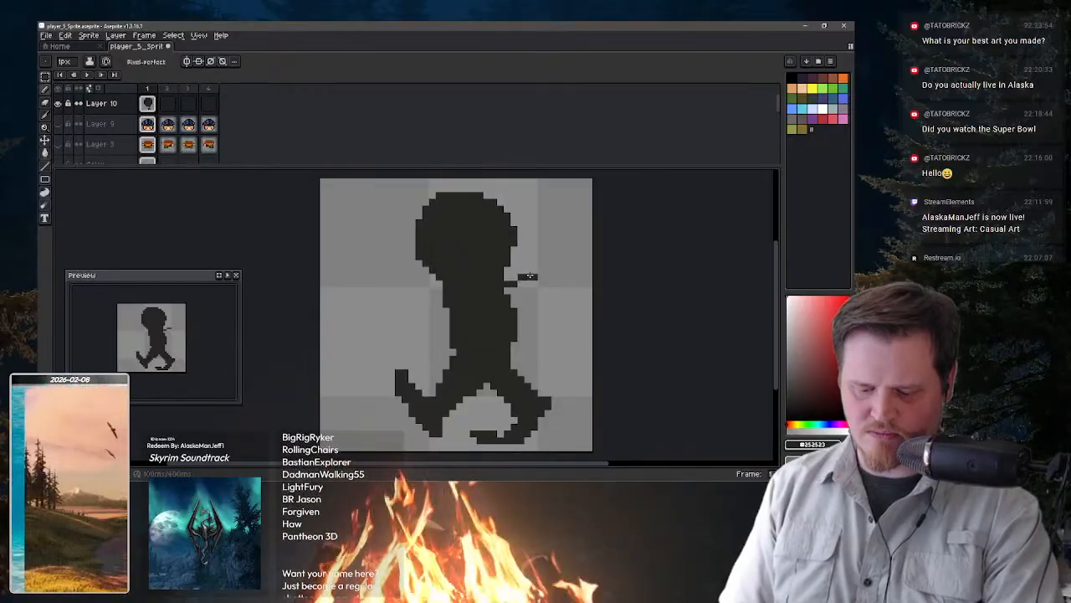
{"action": "left_click_drag", "start_coordinate": [518, 276], "coordinate": [527, 328]}
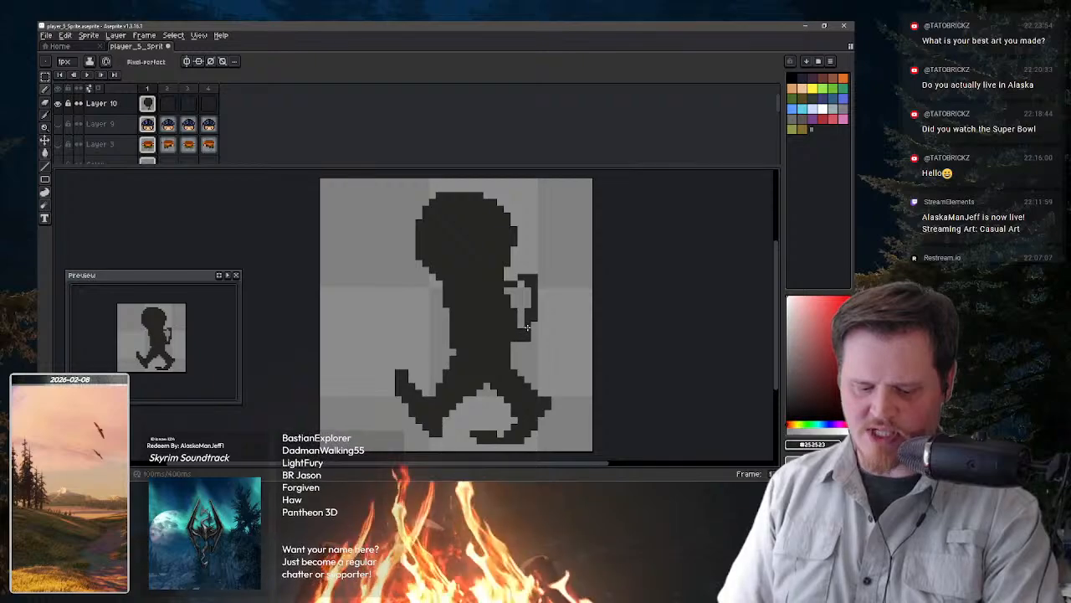
{"action": "key", "text": "e"}
{"action": "mouse_move", "coordinate": [520, 263]}
{"action": "left_mouse_down"}
{"action": "mouse_move", "coordinate": [541, 278]}
{"action": "mouse_move", "coordinate": [521, 311]}
{"action": "mouse_move", "coordinate": [520, 352]}
{"action": "left_mouse_up"}
{"action": "key", "text": "b"}
- Erase the excess pixels along the front of the neck and upper torso, below the chin
{"action": "key", "text": "e"}
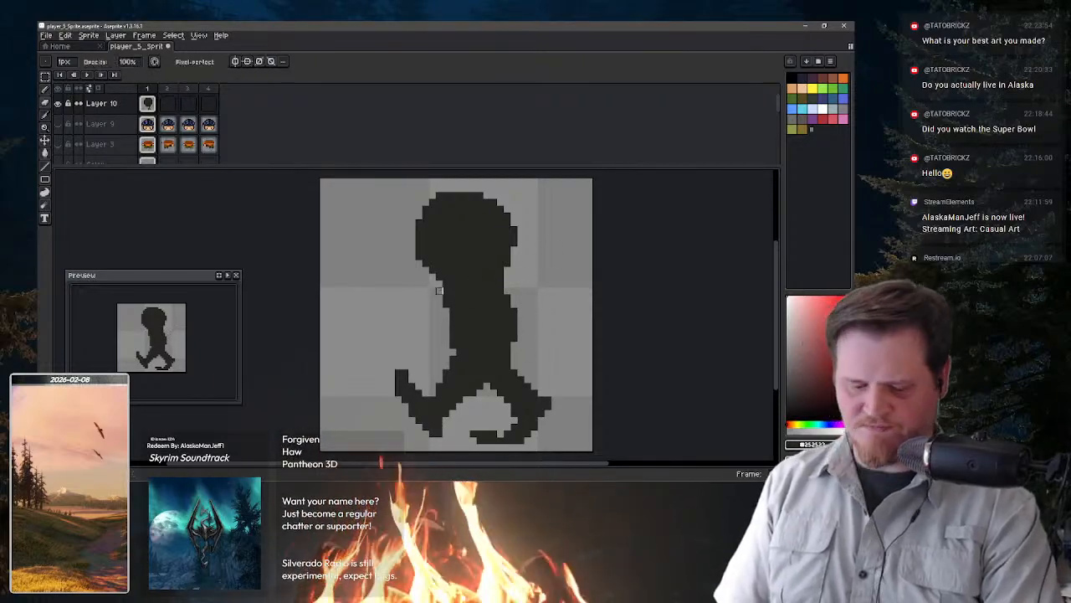
{"action": "left_click_drag", "start_coordinate": [445, 298], "coordinate": [446, 284]}
{"action": "left_click", "coordinate": [447, 304]}
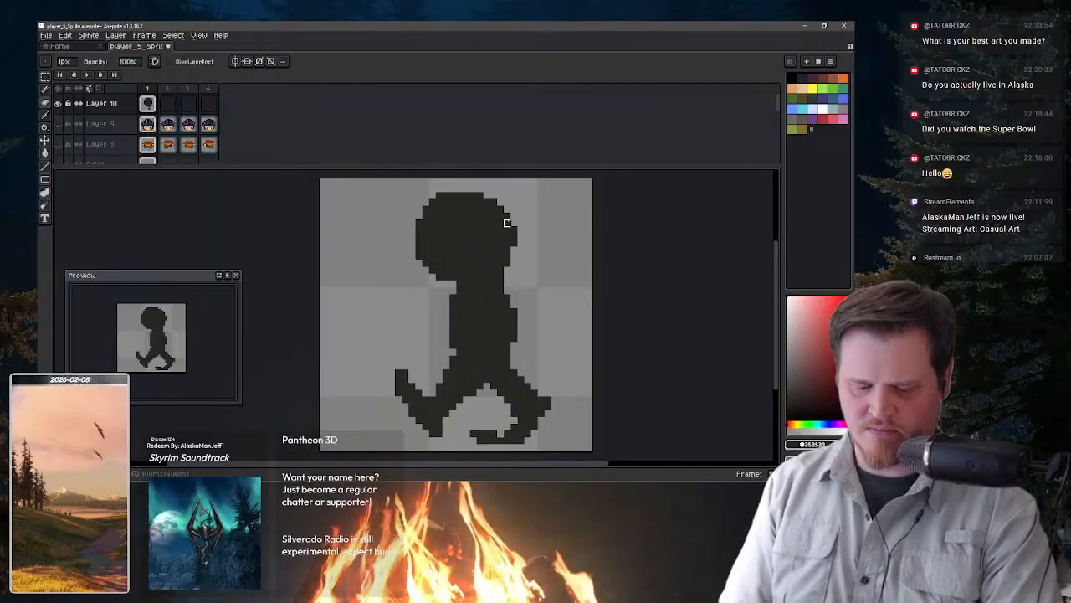
- Shape the front of the head into a left-facing profile with a small protruding nose and a defined chin
{"action": "key", "text": "b"}
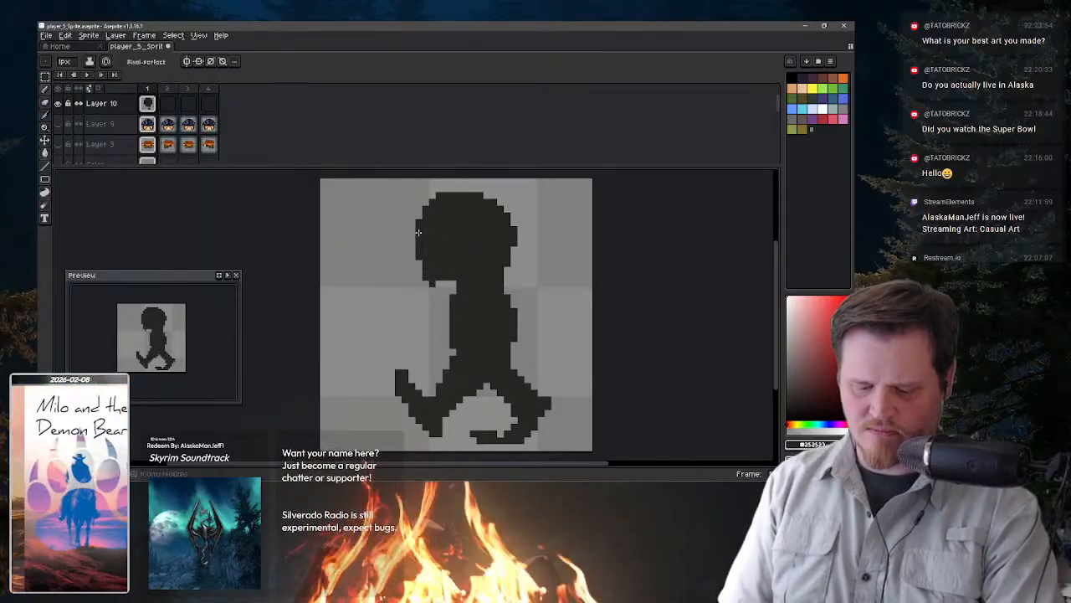
{"action": "key", "text": "e"}
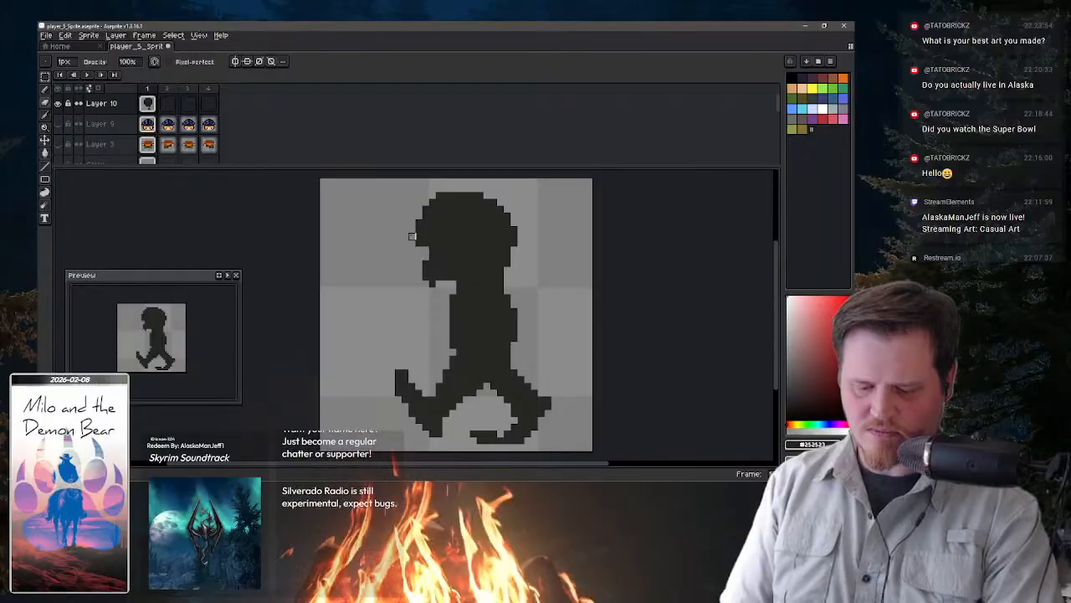
{"action": "left_click_drag", "start_coordinate": [411, 236], "coordinate": [424, 209]}
{"action": "key", "text": "b"}
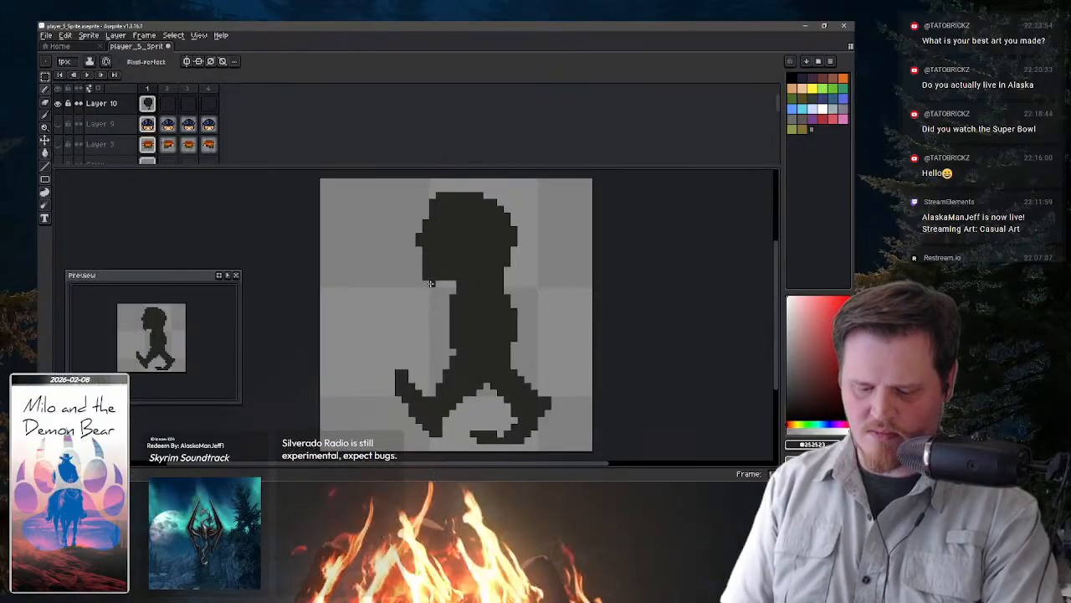
{"action": "left_click_drag", "start_coordinate": [426, 284], "coordinate": [440, 283]}
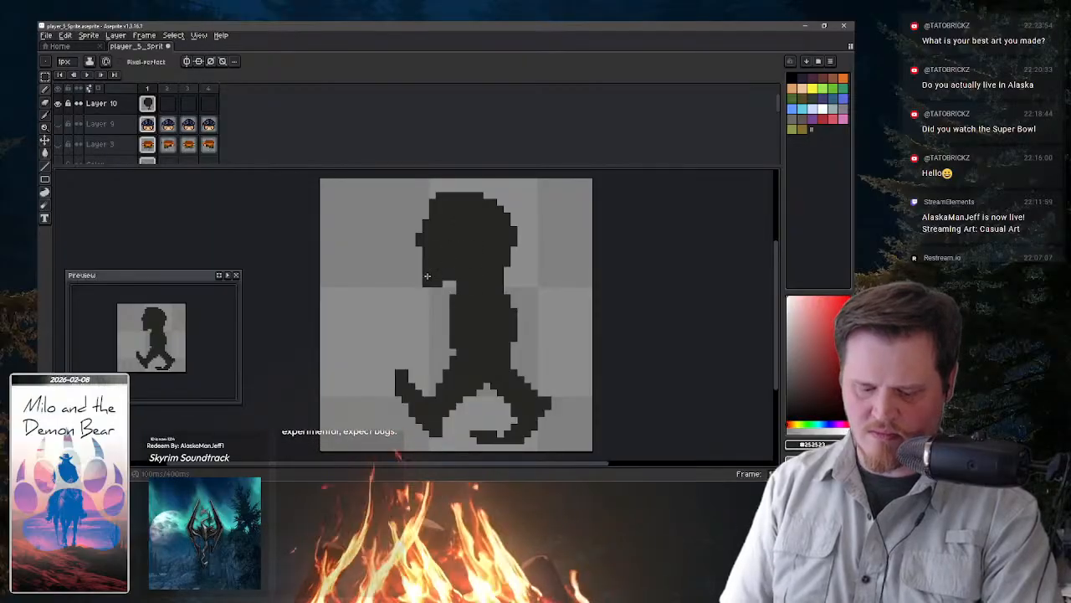
{"action": "key", "text": "e"}
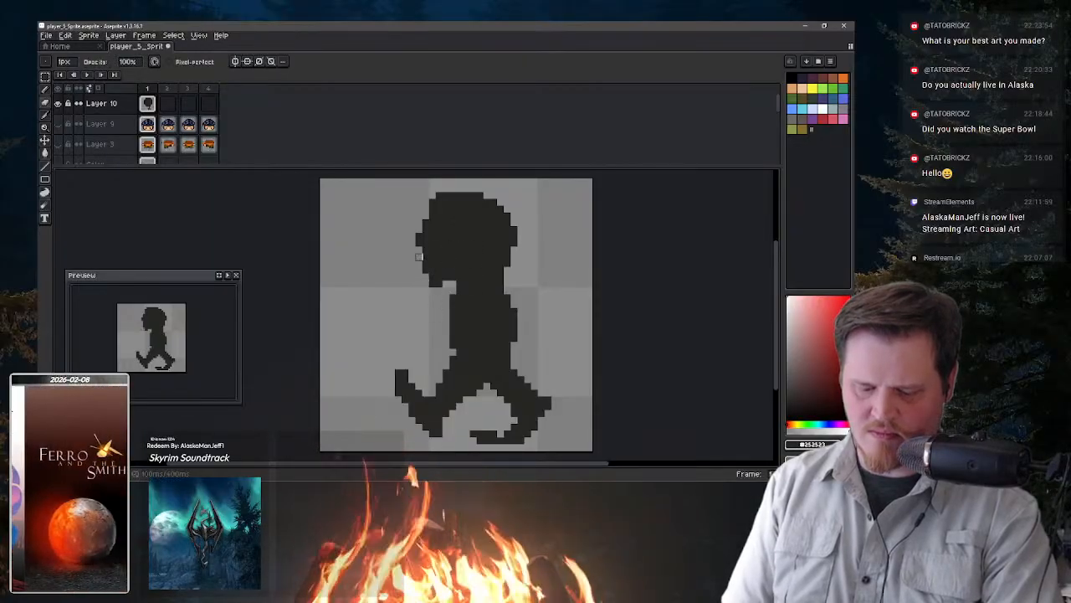
{"action": "key", "text": "b"}
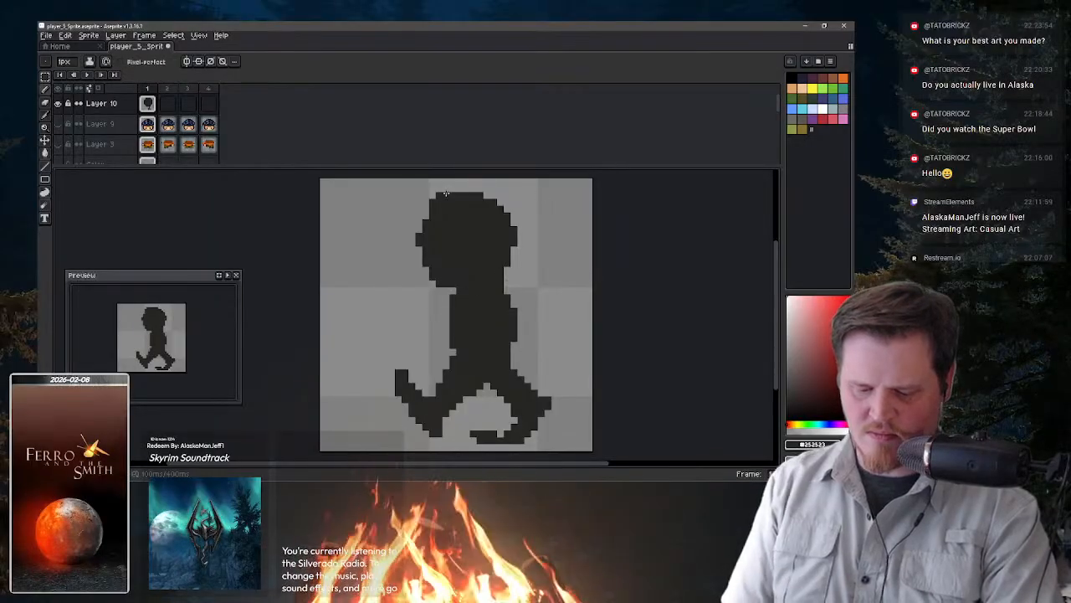
- Raise the crown and widen the back of the head in frame 1, and draw a curled hair tuft over the forehead
{"action": "mouse_move", "coordinate": [446, 193]}
{"action": "left_mouse_down"}
{"action": "mouse_move", "coordinate": [502, 204]}
{"action": "mouse_move", "coordinate": [506, 245]}
{"action": "mouse_move", "coordinate": [505, 208]}
{"action": "mouse_move", "coordinate": [510, 215]}
{"action": "mouse_move", "coordinate": [498, 260]}
{"action": "mouse_move", "coordinate": [460, 190]}
{"action": "mouse_move", "coordinate": [420, 193]}
{"action": "left_mouse_up"}
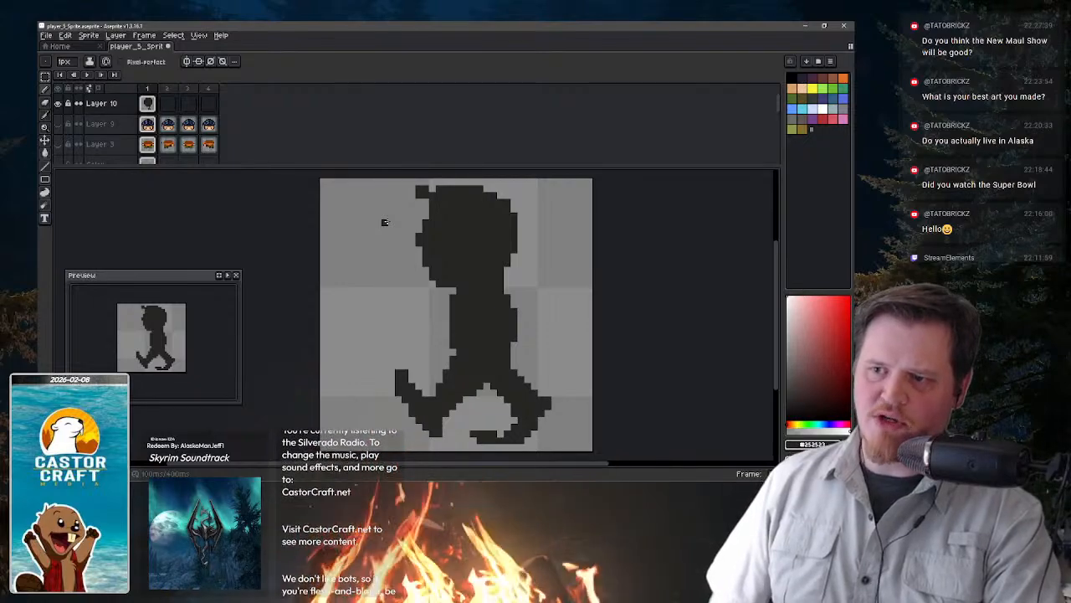
{"action": "mouse_move", "coordinate": [425, 180]}
{"action": "left_mouse_down"}
{"action": "mouse_move", "coordinate": [405, 222]}
{"action": "mouse_move", "coordinate": [423, 189]}
{"action": "mouse_move", "coordinate": [456, 215]}
{"action": "mouse_move", "coordinate": [427, 194]}
{"action": "mouse_move", "coordinate": [453, 181]}
{"action": "left_mouse_up"}
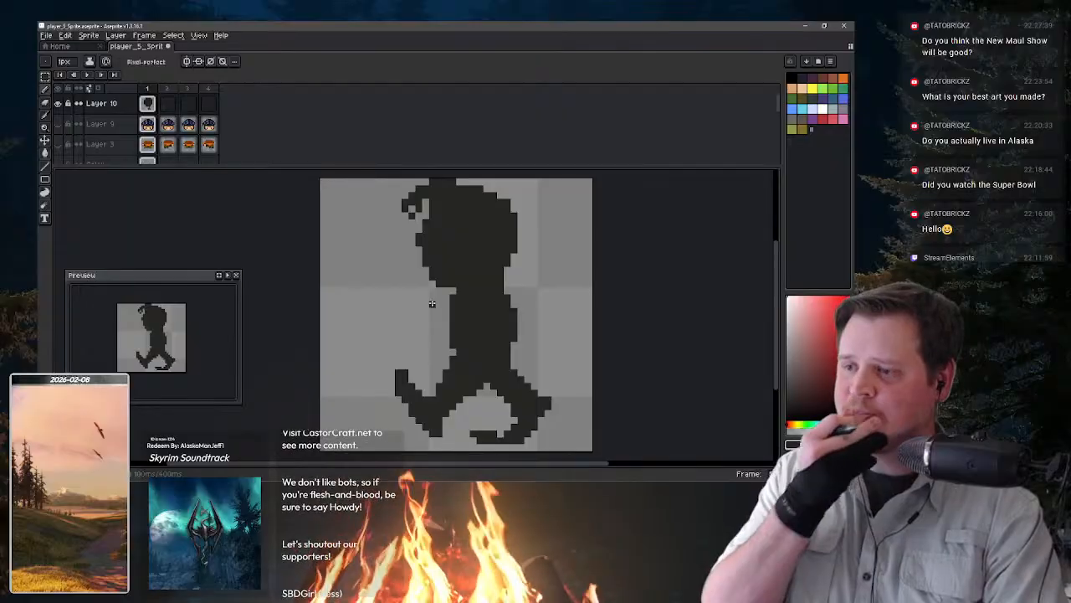
{"action": "key", "text": "ctrl+z"}
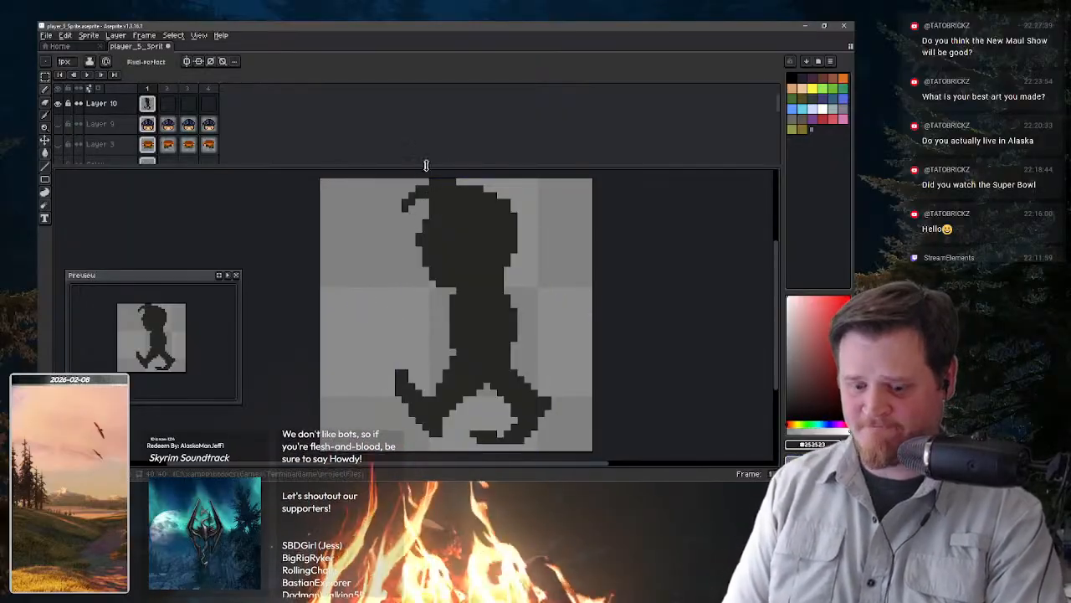
{"action": "left_click_drag", "start_coordinate": [419, 215], "coordinate": [426, 202]}
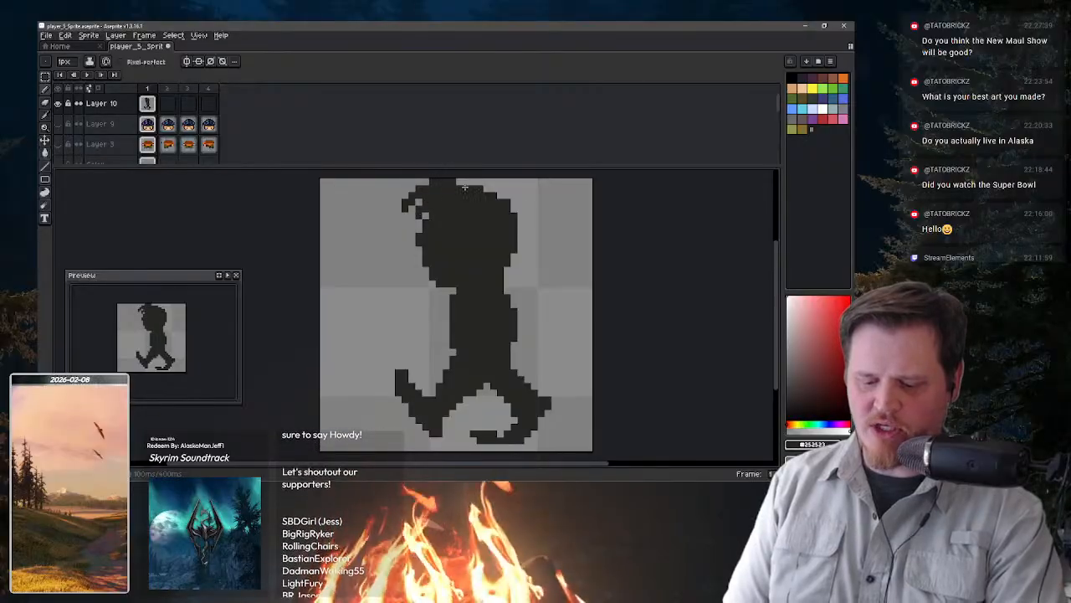
{"action": "mouse_move", "coordinate": [500, 186]}
{"action": "left_mouse_down"}
{"action": "mouse_move", "coordinate": [520, 223]}
{"action": "mouse_move", "coordinate": [515, 208]}
{"action": "left_mouse_up"}
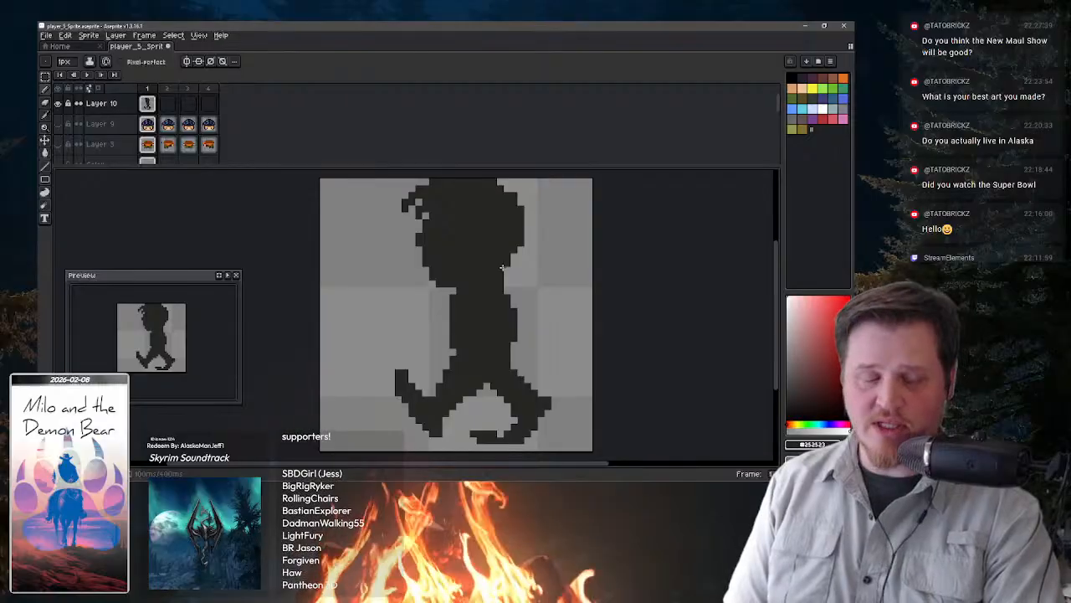
- Erase the hair tuft in front of the forehead and the topmost row of the head, leaving a rounded front
{"action": "key", "text": "e"}
{"action": "mouse_move", "coordinate": [408, 206]}
{"action": "left_mouse_down"}
{"action": "mouse_move", "coordinate": [421, 181]}
{"action": "mouse_move", "coordinate": [432, 181]}
{"action": "mouse_move", "coordinate": [405, 201]}
{"action": "mouse_move", "coordinate": [433, 188]}
{"action": "mouse_move", "coordinate": [419, 208]}
{"action": "mouse_move", "coordinate": [521, 202]}
{"action": "mouse_move", "coordinate": [420, 215]}
{"action": "mouse_move", "coordinate": [446, 216]}
{"action": "mouse_move", "coordinate": [398, 262]}
{"action": "left_mouse_up"}
{"action": "mouse_move", "coordinate": [432, 222]}
{"action": "left_mouse_down"}
{"action": "mouse_move", "coordinate": [425, 209]}
{"action": "mouse_move", "coordinate": [420, 236]}
{"action": "left_mouse_up"}
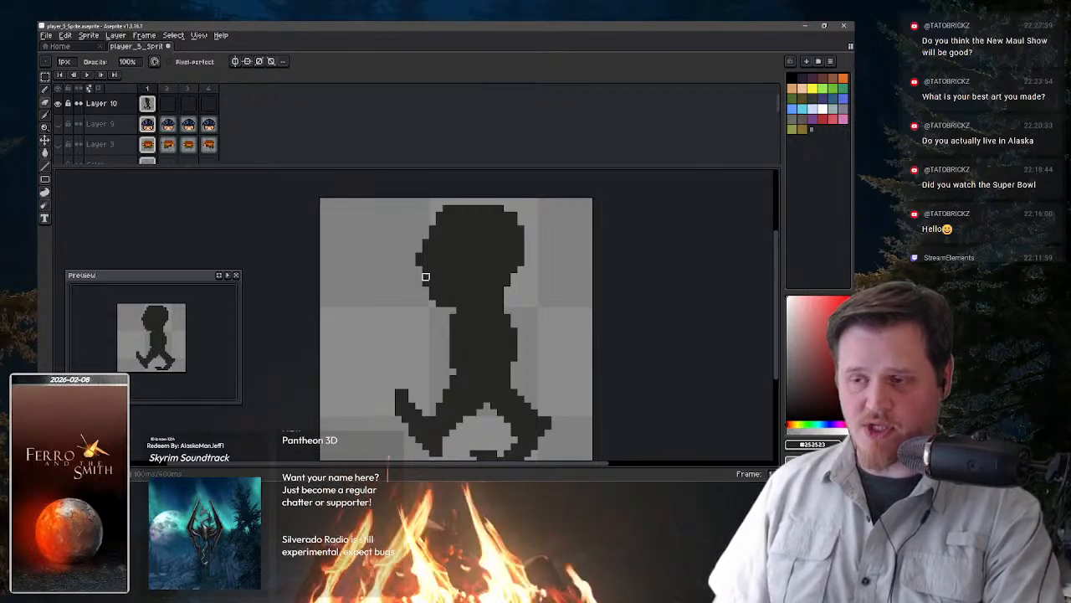
{"action": "key", "text": "b"}
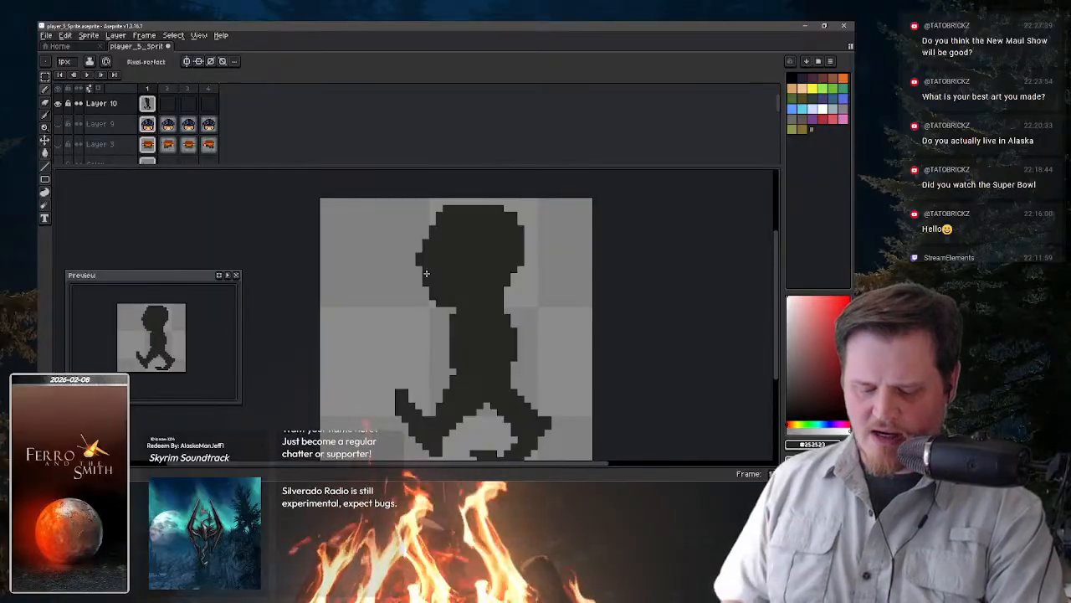
{"action": "key", "text": "space"}
{"action": "left_click_drag", "start_coordinate": [527, 375], "coordinate": [520, 354]}
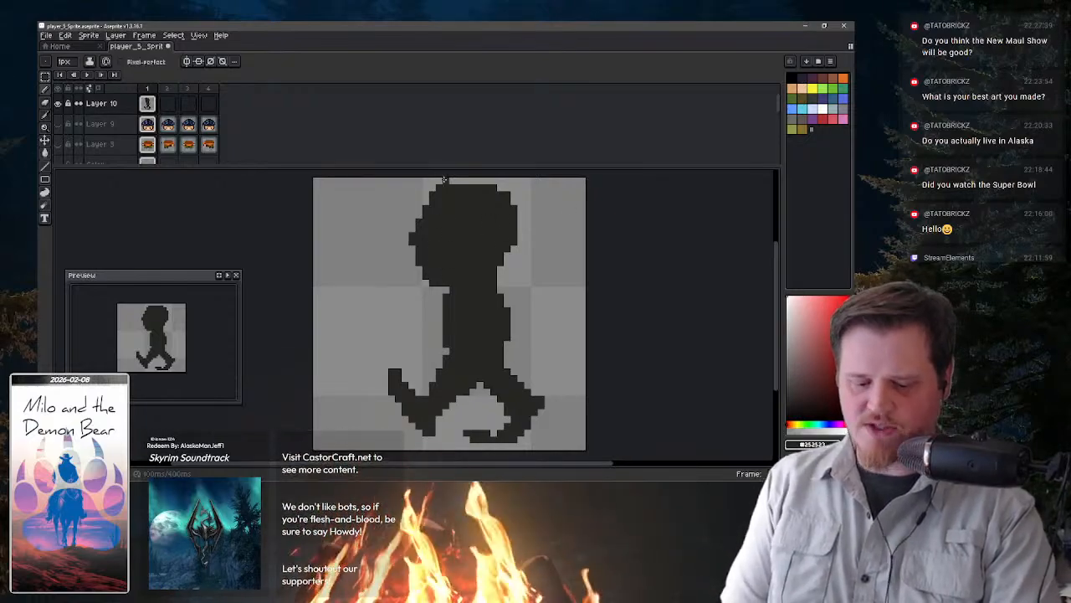
{"action": "left_click", "coordinate": [175, 104]}
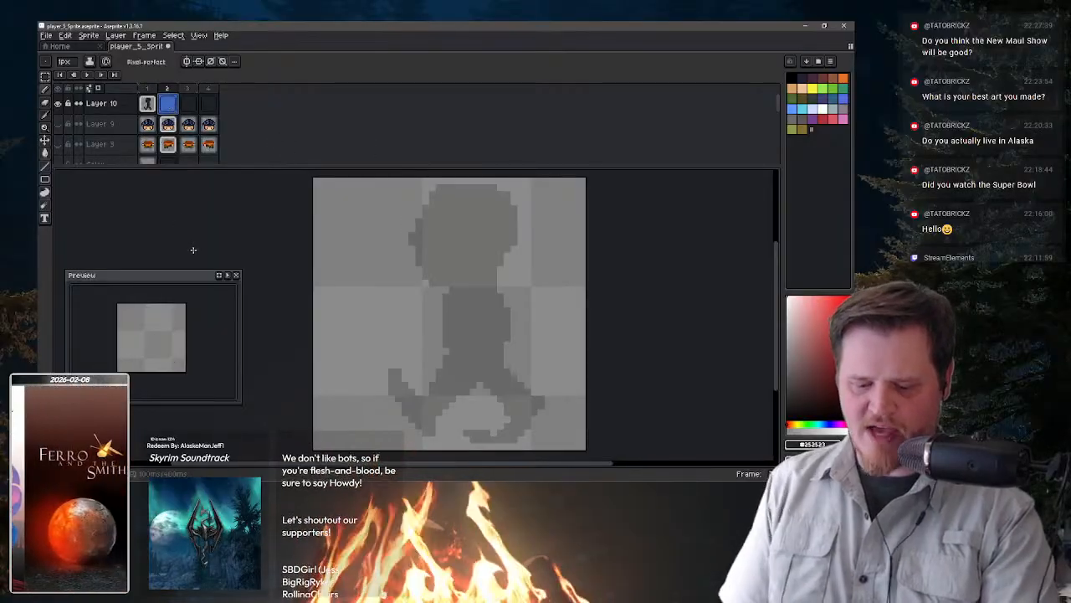
{"action": "key", "text": "F3"}
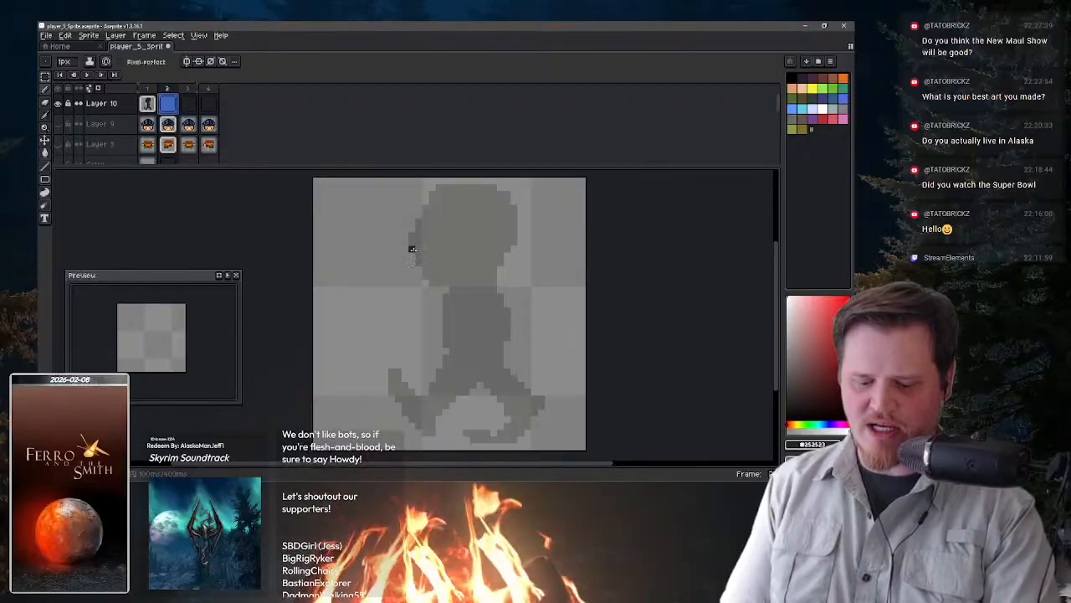
{"action": "left_click_drag", "start_coordinate": [412, 241], "coordinate": [423, 233]}
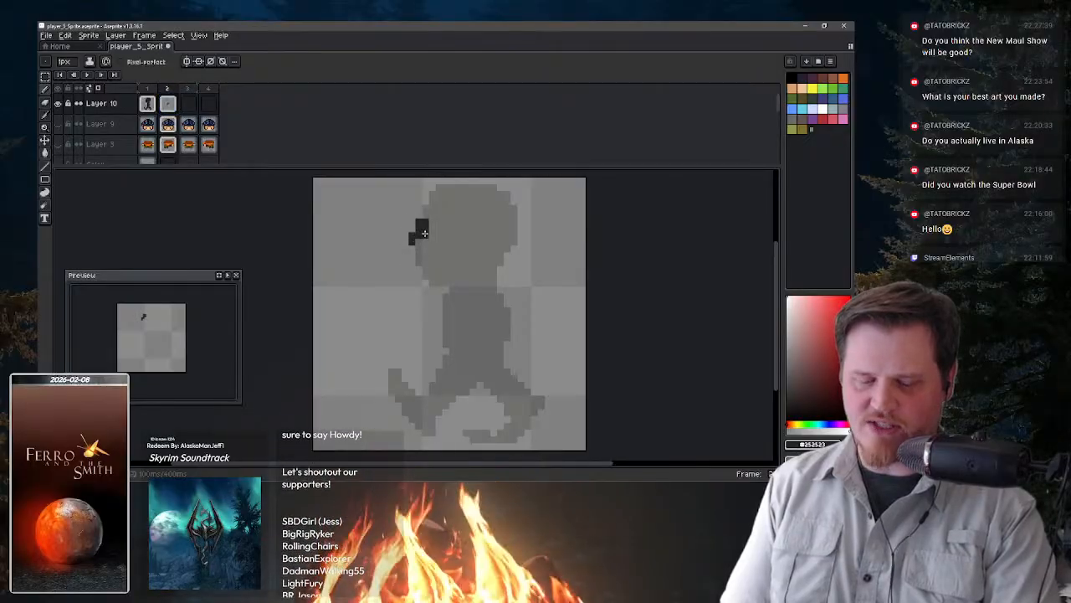
{"action": "key", "text": "ctrl+z"}
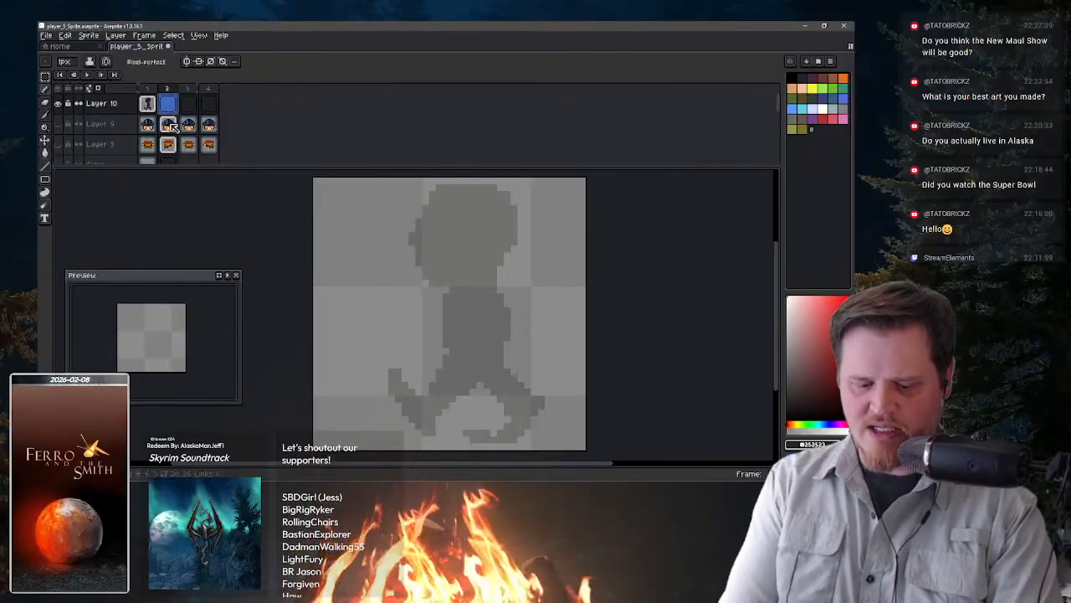
- Copy the frame 1 silhouette on Layer 10 into frame 2 and clear the selection
{"action": "left_click", "coordinate": [149, 103]}
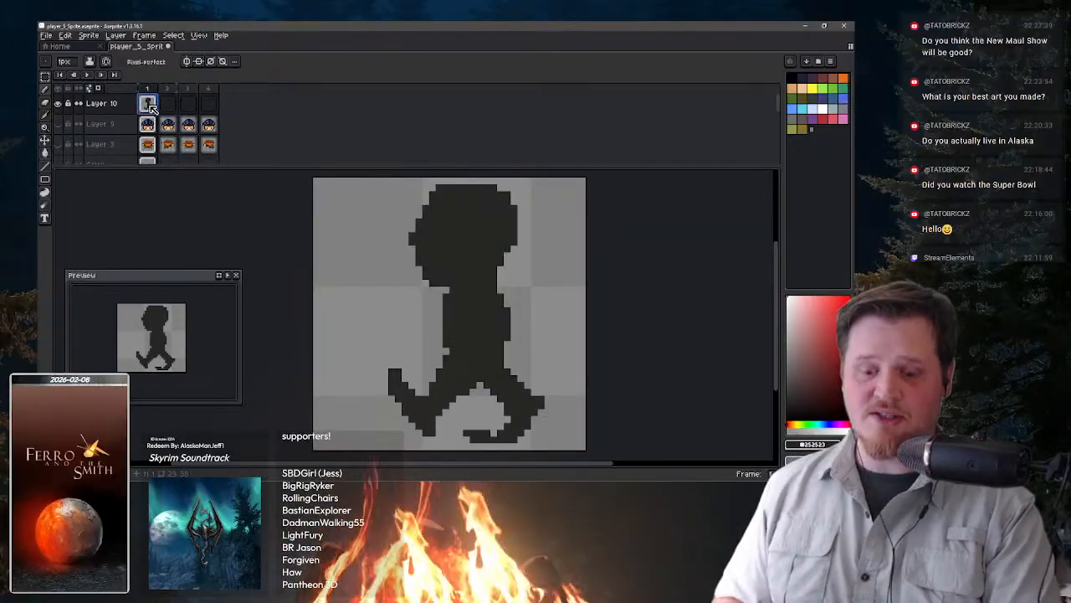
{"action": "key", "text": "ctrl+c"}
{"action": "key", "text": "ctrl+a"}
{"action": "left_click", "coordinate": [169, 105]}
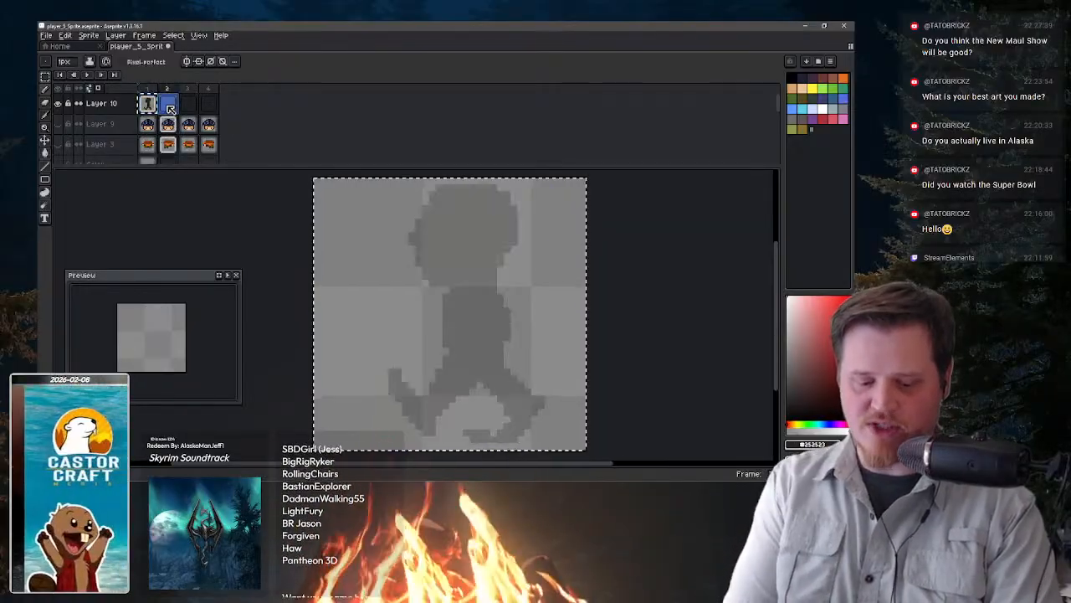
{"action": "key", "text": "ctrl+v"}
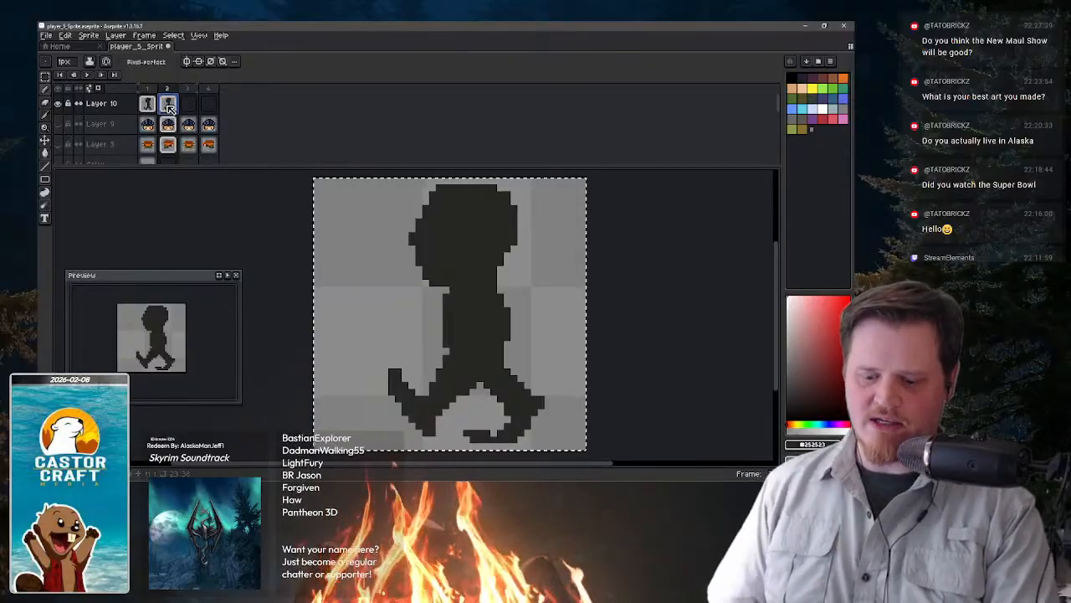
{"action": "key", "text": "ctrl+d"}
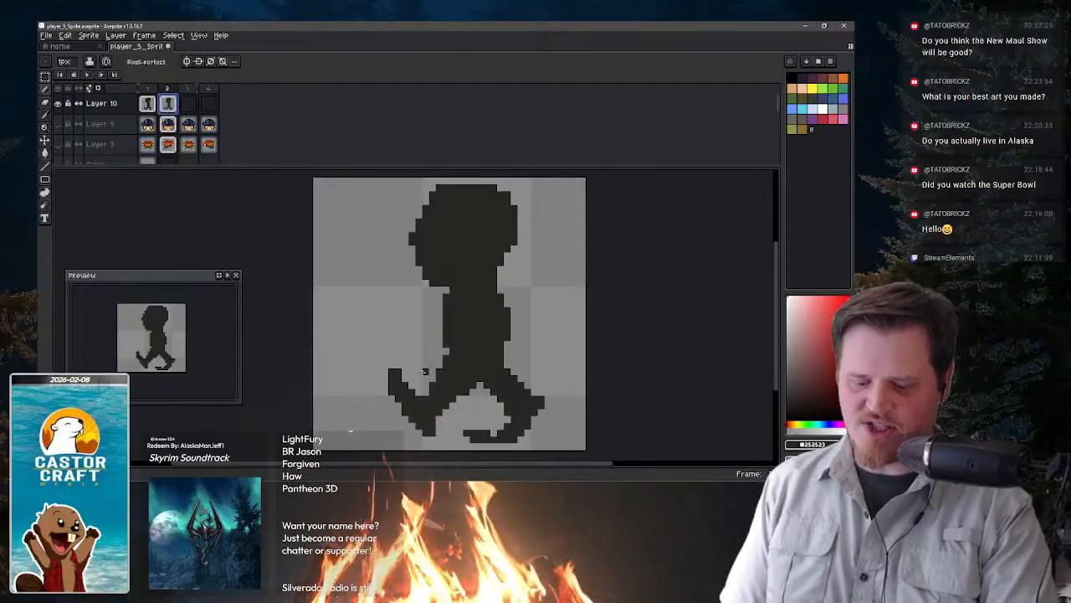
- Erase both striding legs from the frame 2 silhouette, leaving the head, torso and hips
{"action": "key", "text": "e"}
{"action": "mouse_move", "coordinate": [412, 395]}
{"action": "left_mouse_down"}
{"action": "mouse_move", "coordinate": [385, 373]}
{"action": "mouse_move", "coordinate": [398, 386]}
{"action": "left_mouse_up"}
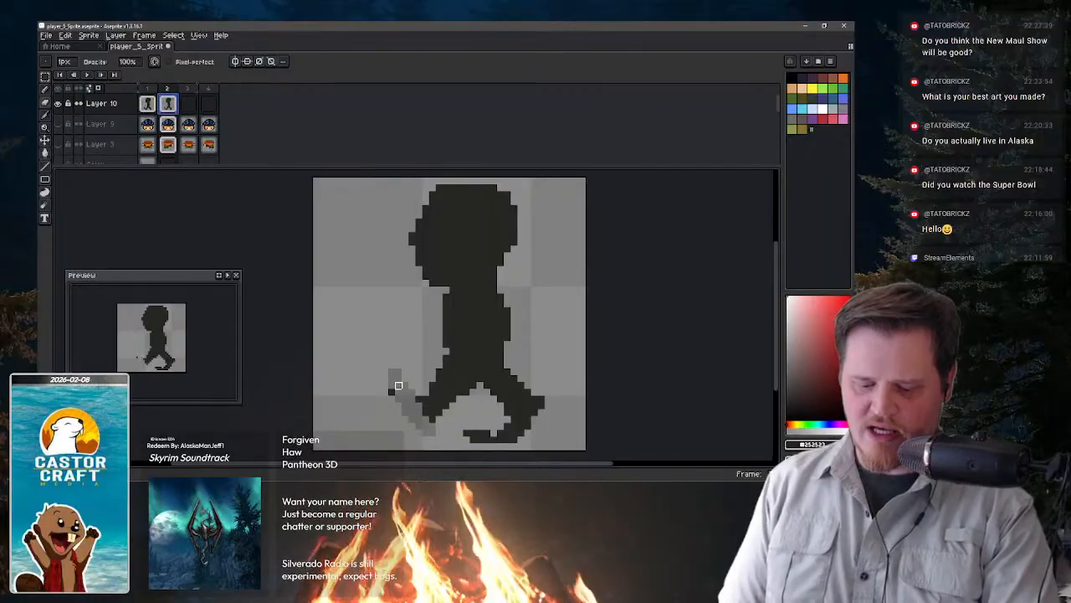
{"action": "mouse_move", "coordinate": [412, 426]}
{"action": "left_mouse_down"}
{"action": "mouse_move", "coordinate": [446, 339]}
{"action": "mouse_move", "coordinate": [426, 371]}
{"action": "mouse_move", "coordinate": [426, 399]}
{"action": "mouse_move", "coordinate": [432, 386]}
{"action": "mouse_move", "coordinate": [453, 398]}
{"action": "mouse_move", "coordinate": [439, 365]}
{"action": "mouse_move", "coordinate": [460, 324]}
{"action": "mouse_move", "coordinate": [433, 351]}
{"action": "mouse_move", "coordinate": [458, 398]}
{"action": "mouse_move", "coordinate": [441, 352]}
{"action": "left_mouse_up"}
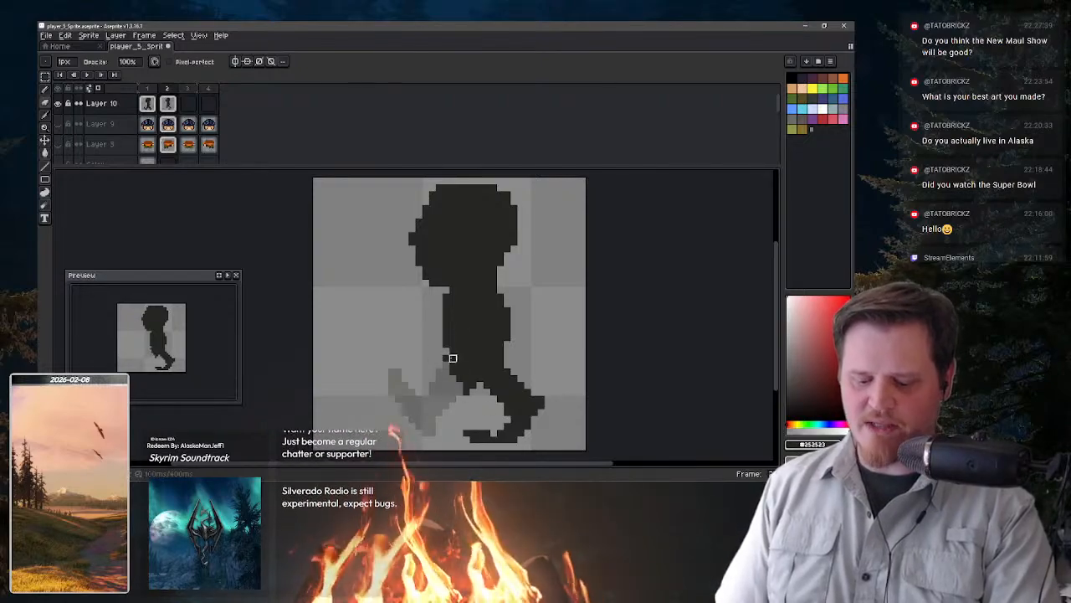
{"action": "left_click", "coordinate": [446, 358]}
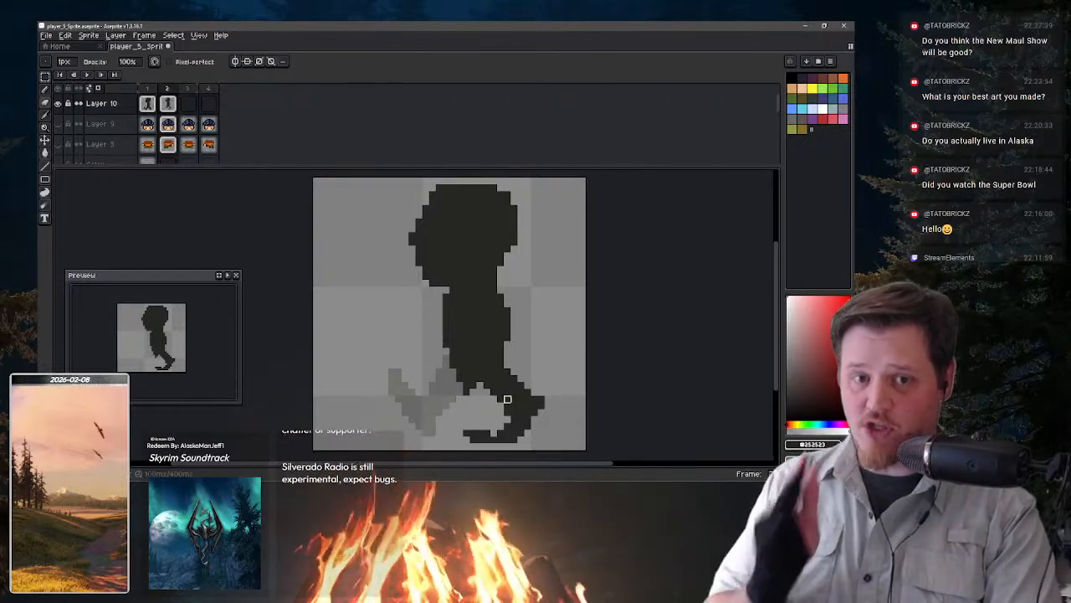
{"action": "mouse_move", "coordinate": [508, 362]}
{"action": "left_mouse_down"}
{"action": "mouse_move", "coordinate": [508, 399]}
{"action": "mouse_move", "coordinate": [529, 365]}
{"action": "mouse_move", "coordinate": [535, 426]}
{"action": "mouse_move", "coordinate": [487, 413]}
{"action": "mouse_move", "coordinate": [466, 427]}
{"action": "mouse_move", "coordinate": [507, 447]}
{"action": "mouse_move", "coordinate": [535, 412]}
{"action": "mouse_move", "coordinate": [467, 439]}
{"action": "mouse_move", "coordinate": [514, 433]}
{"action": "left_mouse_up"}
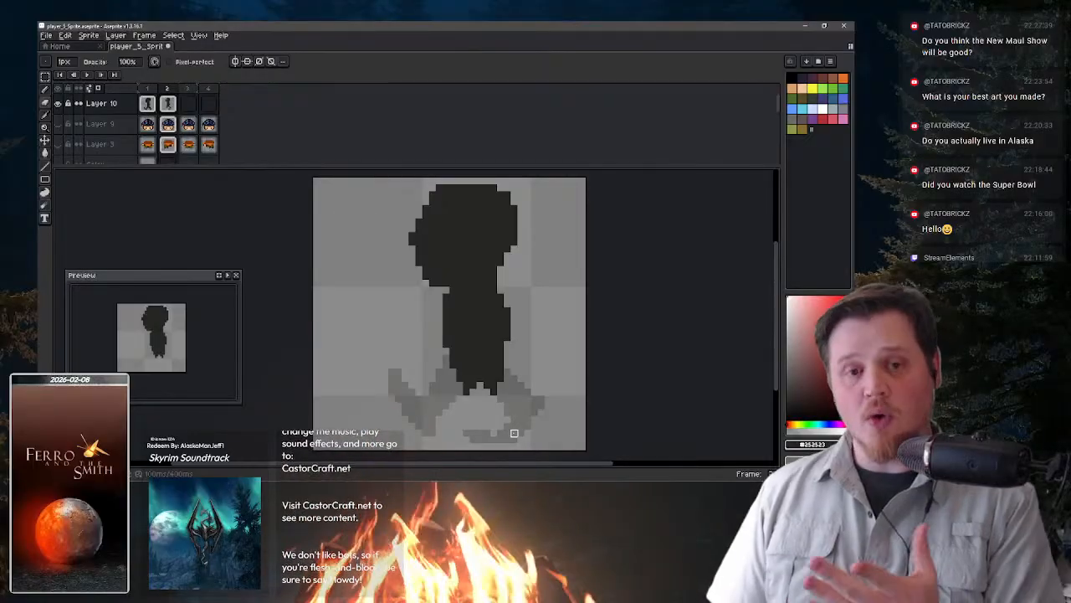
{"action": "key", "text": "e"}
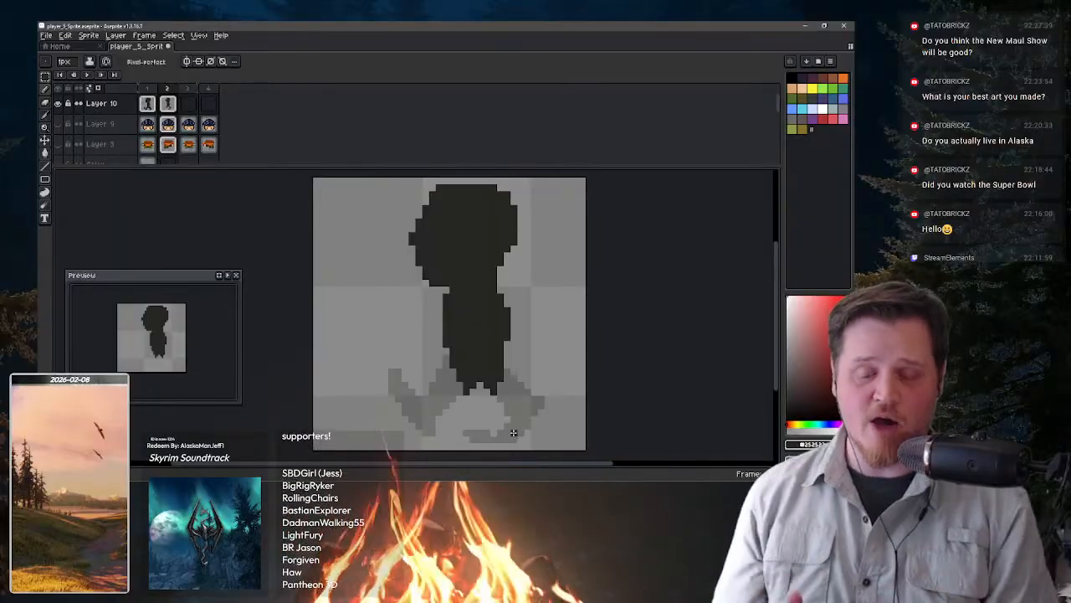
- Draw a supporting leg with a left-pointing foot beneath the frame 2 torso, and trim excess pixels around the thigh and knee
{"action": "mouse_move", "coordinate": [468, 392]}
{"action": "left_mouse_down"}
{"action": "mouse_move", "coordinate": [494, 376]}
{"action": "mouse_move", "coordinate": [499, 419]}
{"action": "mouse_move", "coordinate": [470, 389]}
{"action": "mouse_move", "coordinate": [500, 439]}
{"action": "left_mouse_up"}
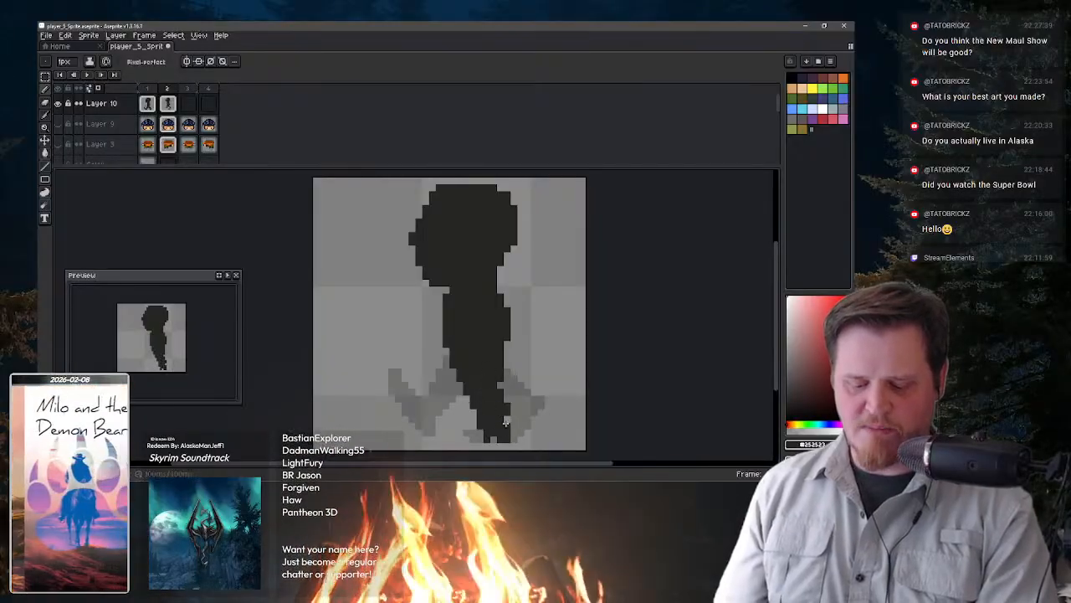
{"action": "key", "text": "e"}
{"action": "mouse_move", "coordinate": [507, 400]}
{"action": "left_mouse_down"}
{"action": "mouse_move", "coordinate": [489, 438]}
{"action": "mouse_move", "coordinate": [475, 414]}
{"action": "mouse_move", "coordinate": [486, 407]}
{"action": "mouse_move", "coordinate": [495, 427]}
{"action": "mouse_move", "coordinate": [472, 426]}
{"action": "mouse_move", "coordinate": [494, 438]}
{"action": "mouse_move", "coordinate": [452, 440]}
{"action": "mouse_move", "coordinate": [483, 431]}
{"action": "mouse_move", "coordinate": [447, 439]}
{"action": "left_mouse_up"}
{"action": "key", "text": "b"}
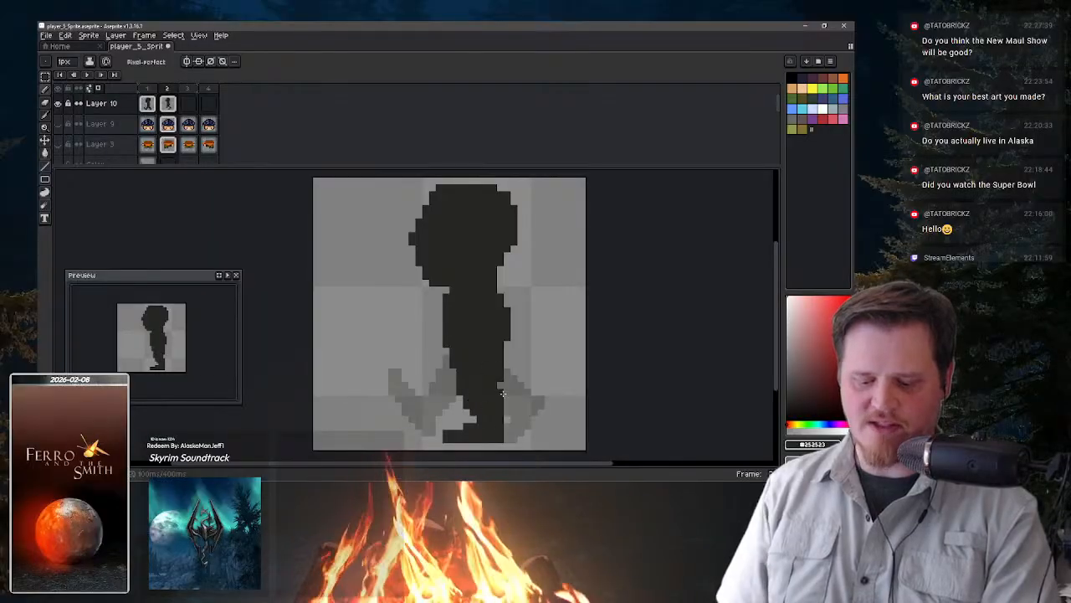
{"action": "key", "text": "e"}
{"action": "left_click_drag", "start_coordinate": [501, 391], "coordinate": [506, 420]}
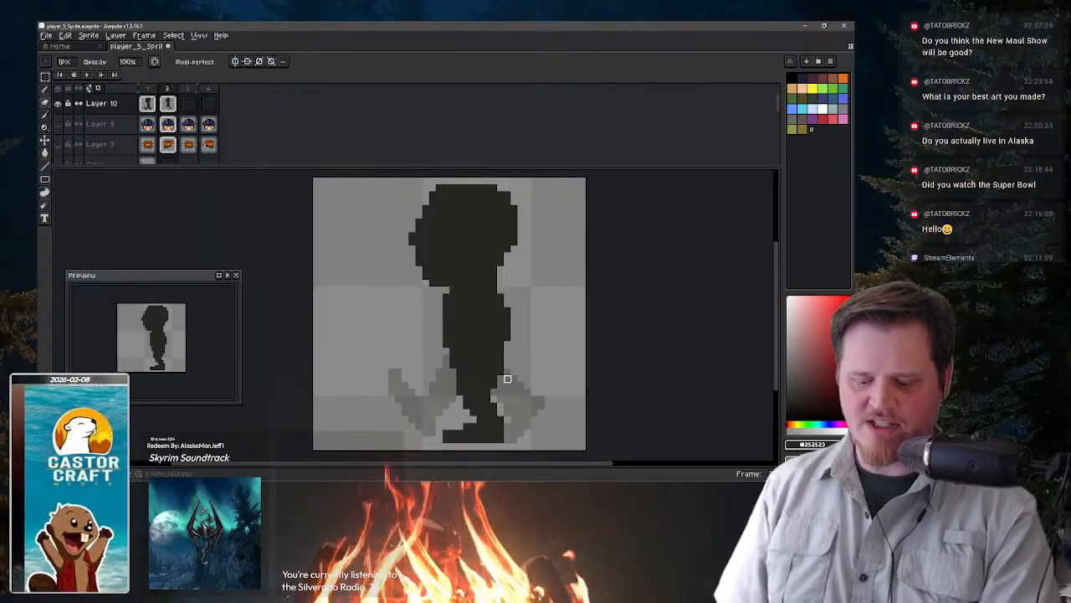
{"action": "left_click", "coordinate": [456, 372]}
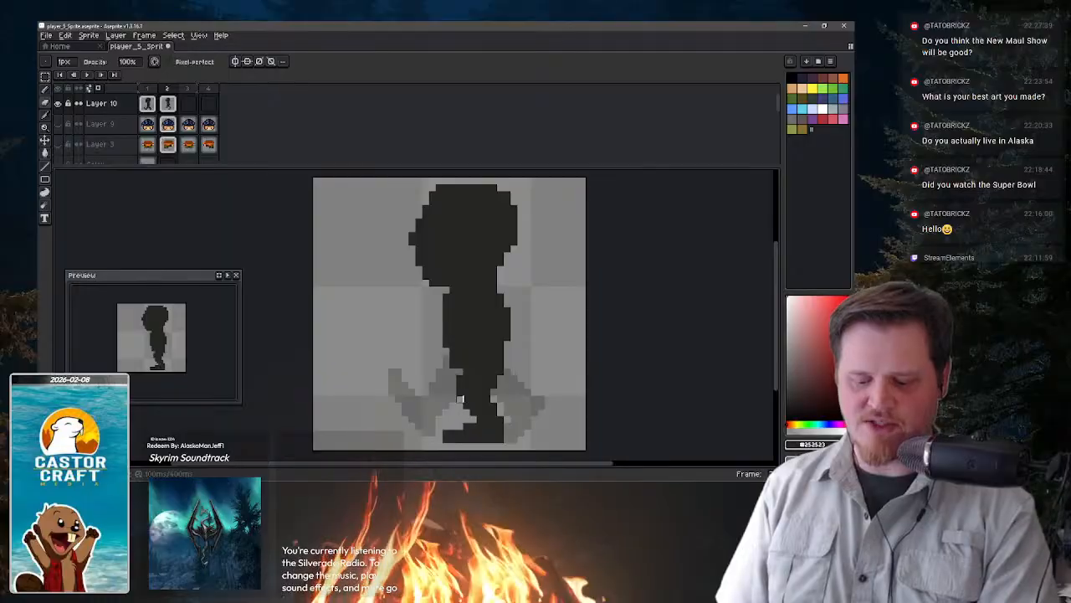
- Draw a bent rear leg trailing behind the supporting leg in frame 2, with its lower end near the ground
{"action": "key", "text": "b"}
{"action": "mouse_move", "coordinate": [490, 375]}
{"action": "left_mouse_down"}
{"action": "mouse_move", "coordinate": [529, 412]}
{"action": "mouse_move", "coordinate": [501, 375]}
{"action": "mouse_move", "coordinate": [536, 410]}
{"action": "mouse_move", "coordinate": [529, 404]}
{"action": "mouse_move", "coordinate": [526, 437]}
{"action": "mouse_move", "coordinate": [514, 436]}
{"action": "mouse_move", "coordinate": [510, 408]}
{"action": "mouse_move", "coordinate": [513, 437]}
{"action": "left_mouse_up"}
{"action": "left_click_drag", "start_coordinate": [508, 396], "coordinate": [487, 388]}
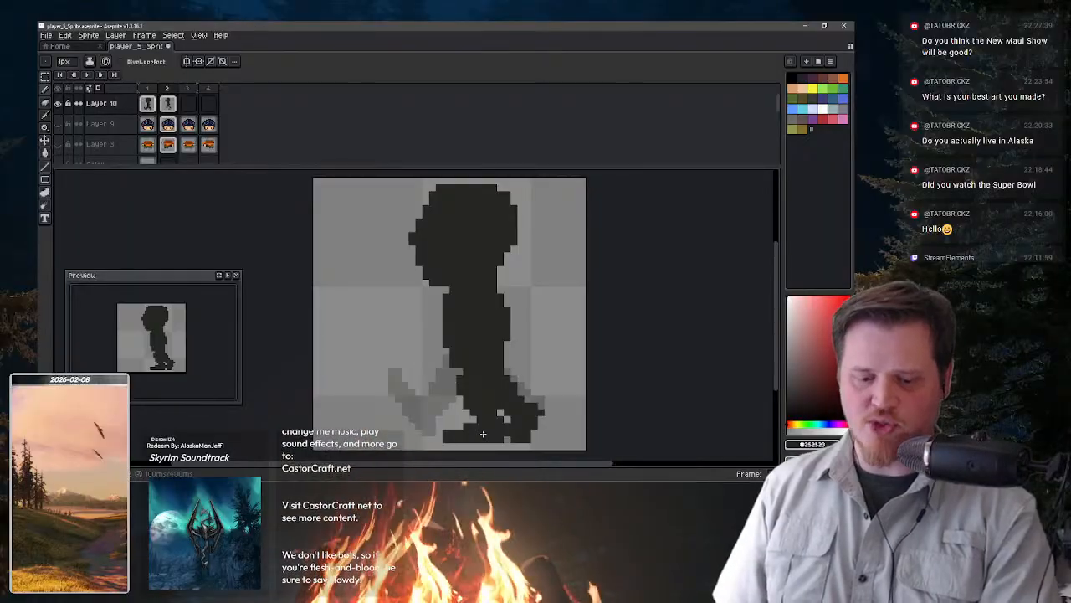
- Select the supporting lower leg and foot in frame 2, shift them 2 pixels forward, and clear the selection
{"action": "key", "text": "m"}
{"action": "mouse_move", "coordinate": [436, 447]}
{"action": "left_mouse_down"}
{"action": "mouse_move", "coordinate": [471, 424]}
{"action": "mouse_move", "coordinate": [493, 383]}
{"action": "mouse_move", "coordinate": [505, 388]}
{"action": "left_mouse_up"}
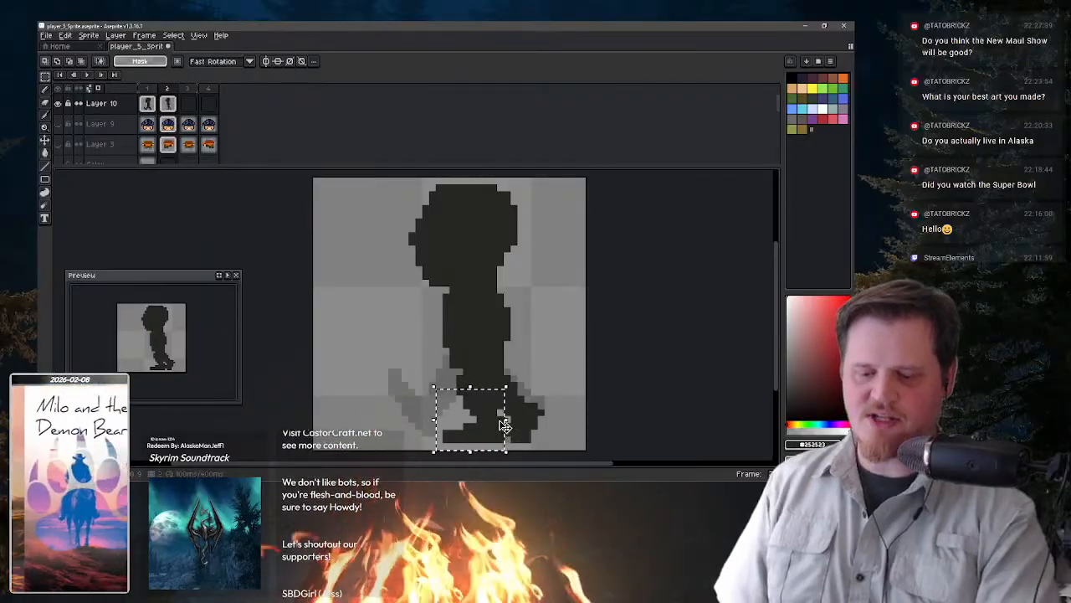
{"action": "left_click_drag", "start_coordinate": [504, 425], "coordinate": [490, 425]}
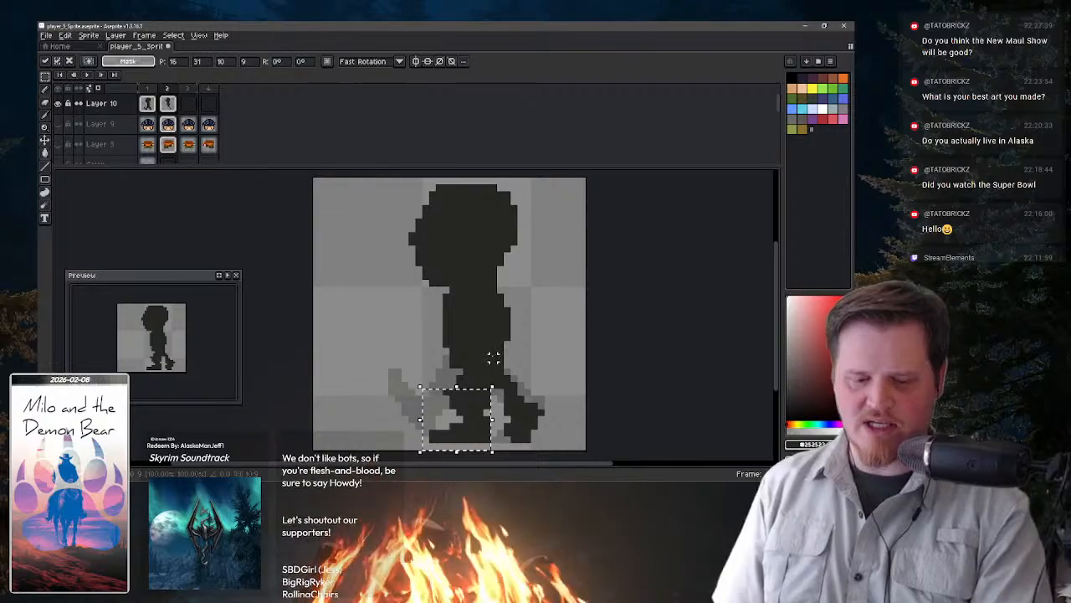
{"action": "key", "text": "ctrl+d"}
- Fill the gap between the upper legs in frame 2 and extend the rear foot toward the front foot
{"action": "key", "text": "b"}
{"action": "key", "text": "e"}
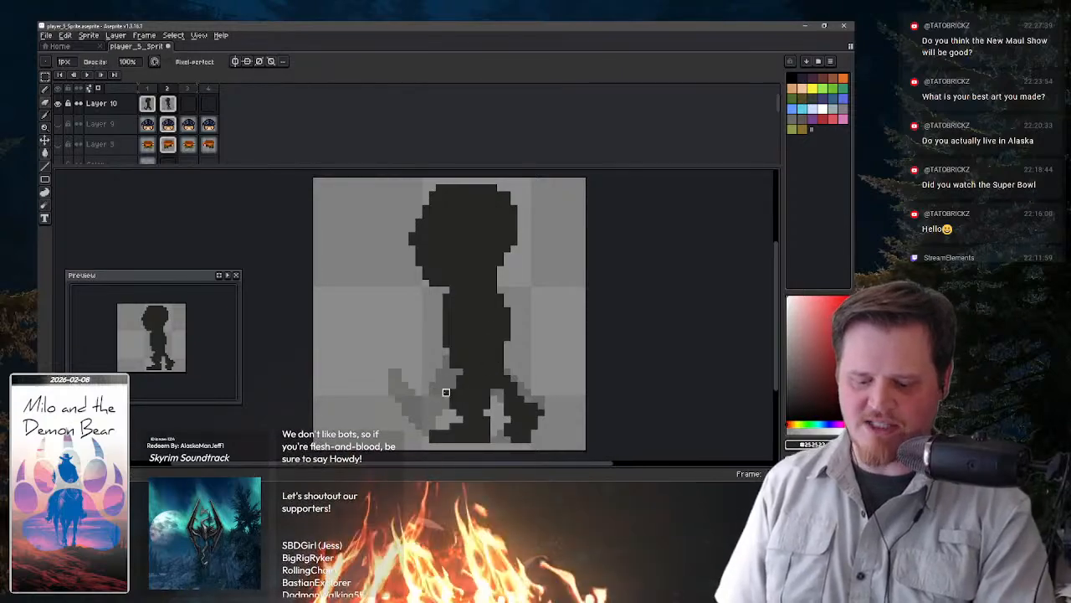
{"action": "key", "text": "e"}
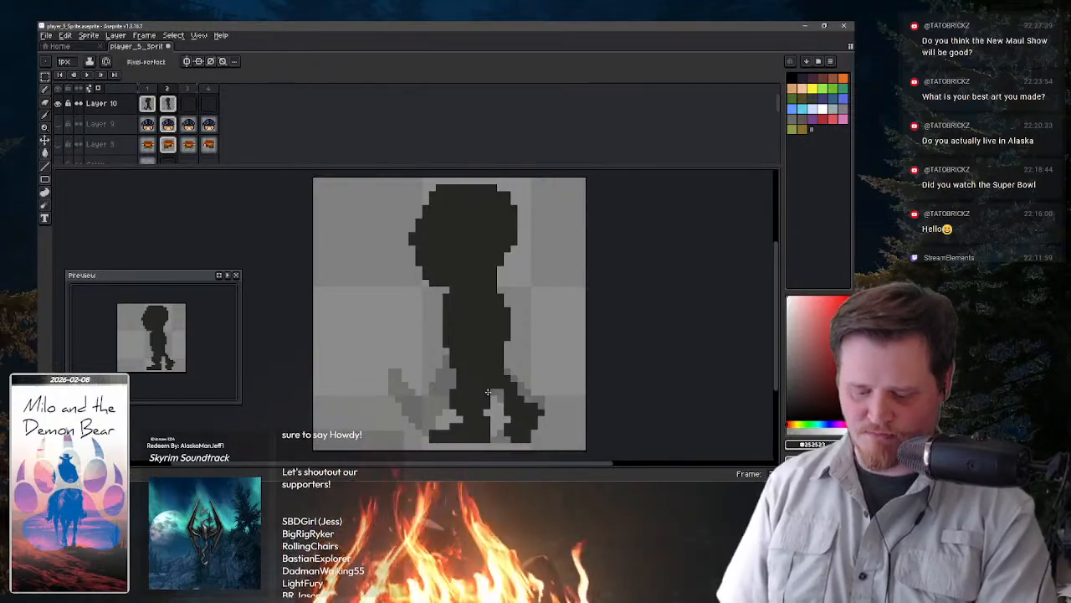
{"action": "mouse_move", "coordinate": [491, 391]}
{"action": "left_mouse_down"}
{"action": "mouse_move", "coordinate": [513, 406]}
{"action": "mouse_move", "coordinate": [514, 364]}
{"action": "mouse_move", "coordinate": [498, 399]}
{"action": "mouse_move", "coordinate": [516, 418]}
{"action": "mouse_move", "coordinate": [492, 425]}
{"action": "left_mouse_up"}
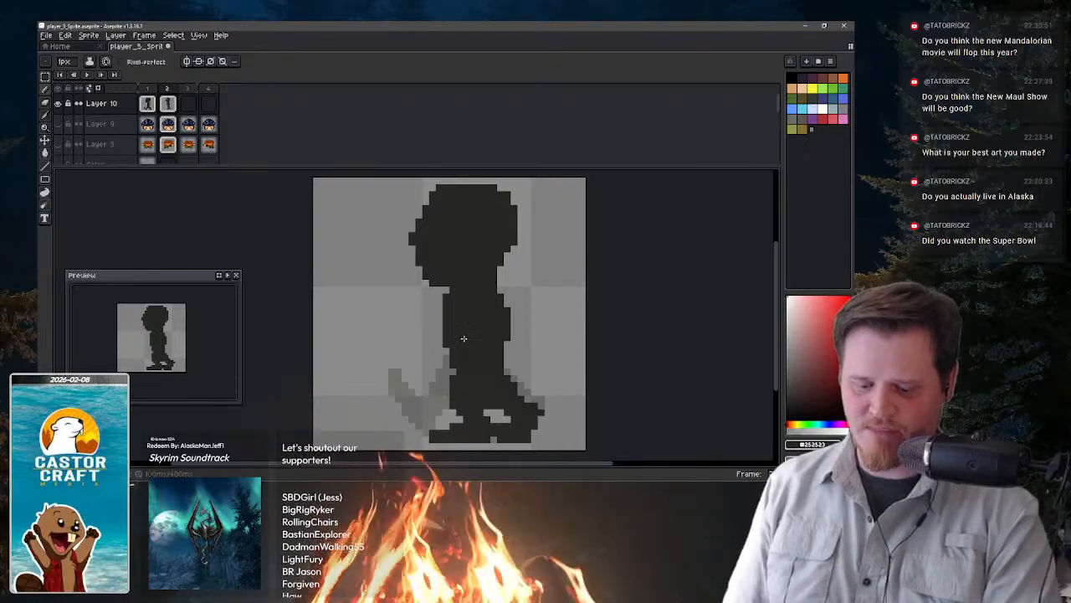
- Copy the frame 1 silhouette on Layer 10 into frame 3
{"action": "left_click", "coordinate": [189, 104]}
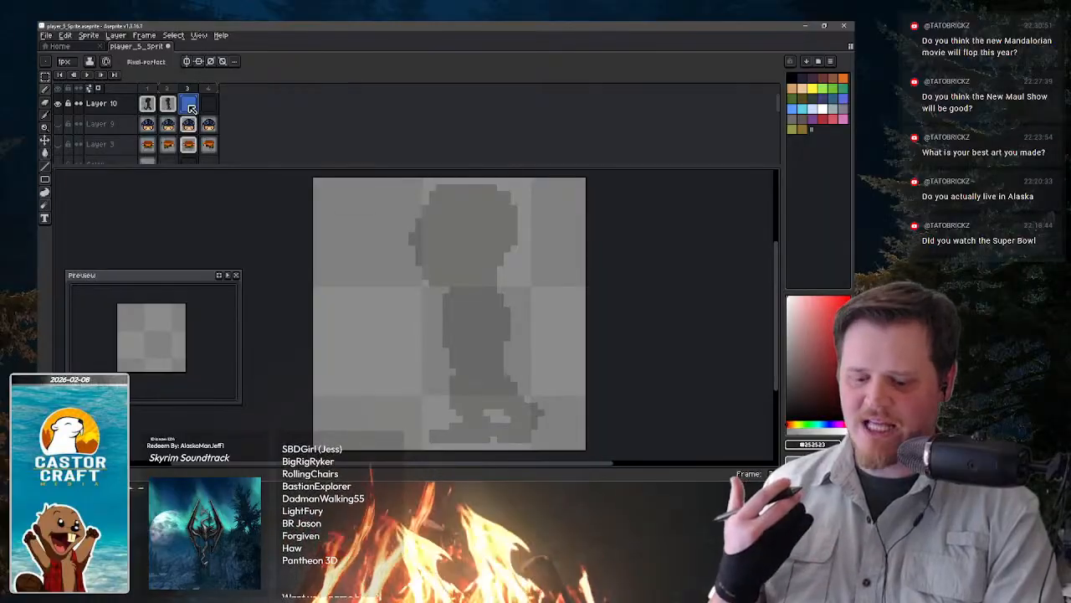
{"action": "left_click", "coordinate": [149, 104]}
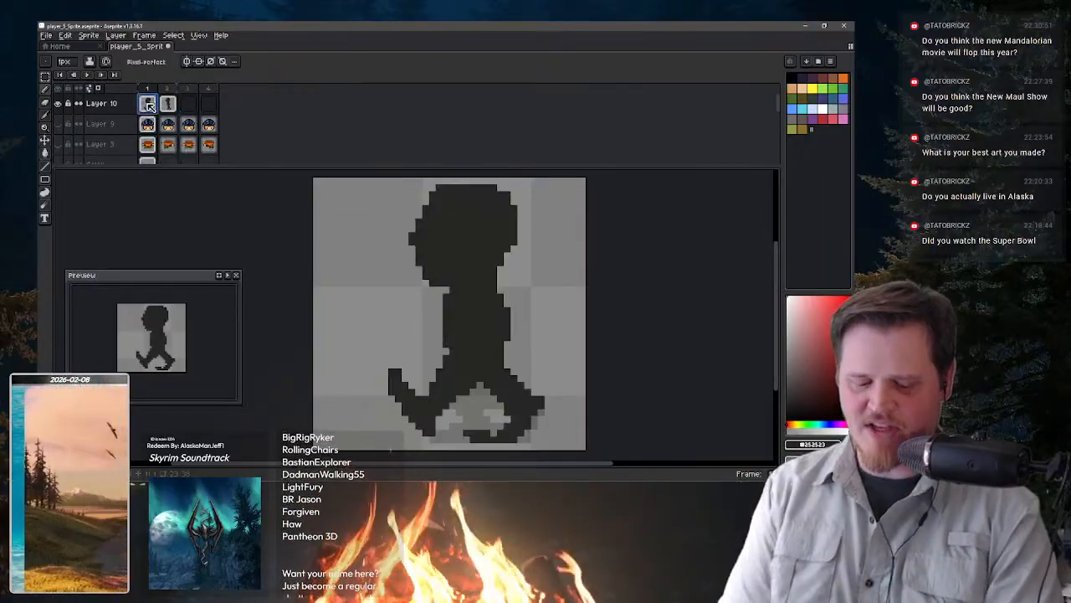
{"action": "key", "text": "ctrl+a"}
{"action": "left_click", "coordinate": [189, 104]}
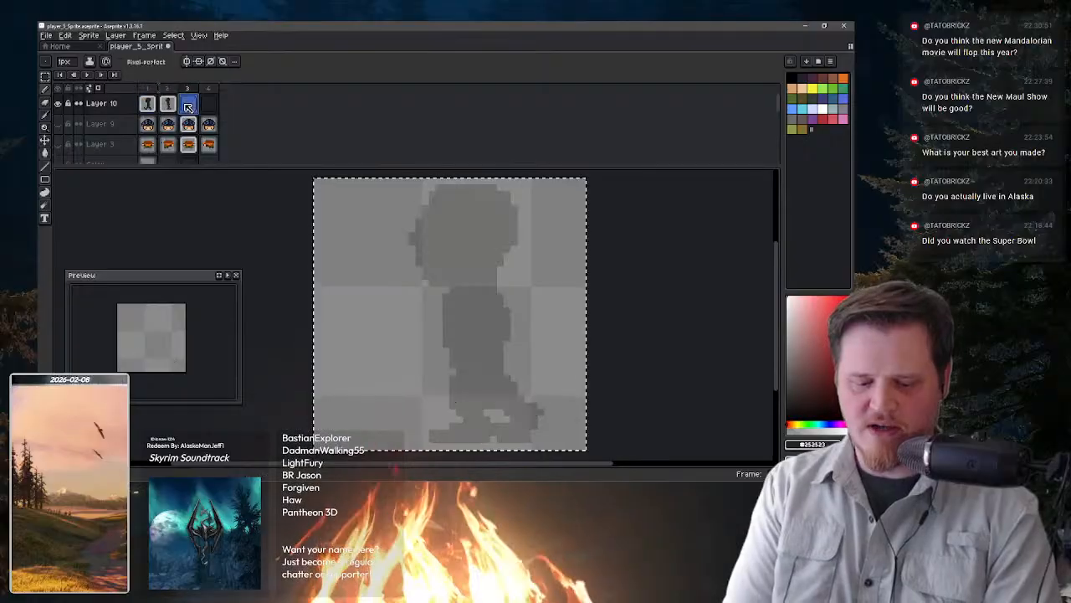
{"action": "key", "text": "ctrl+v"}
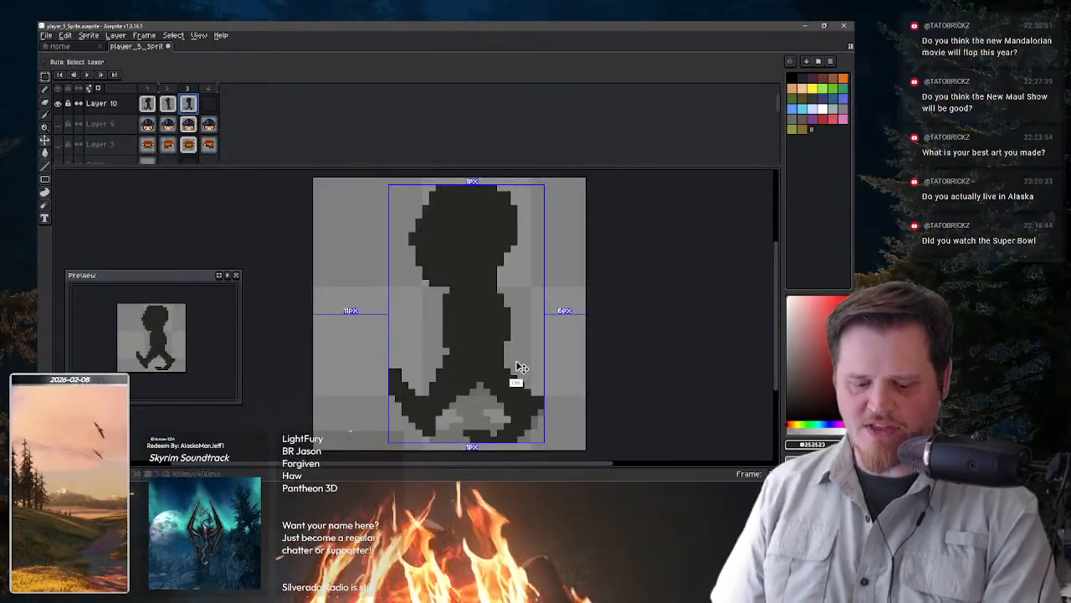
- Copy the frame 2 silhouette on Layer 10 into frame 4 and clear the selection
{"action": "key", "text": "Return"}
{"action": "left_click", "coordinate": [208, 104]}
{"action": "left_click", "coordinate": [167, 105]}
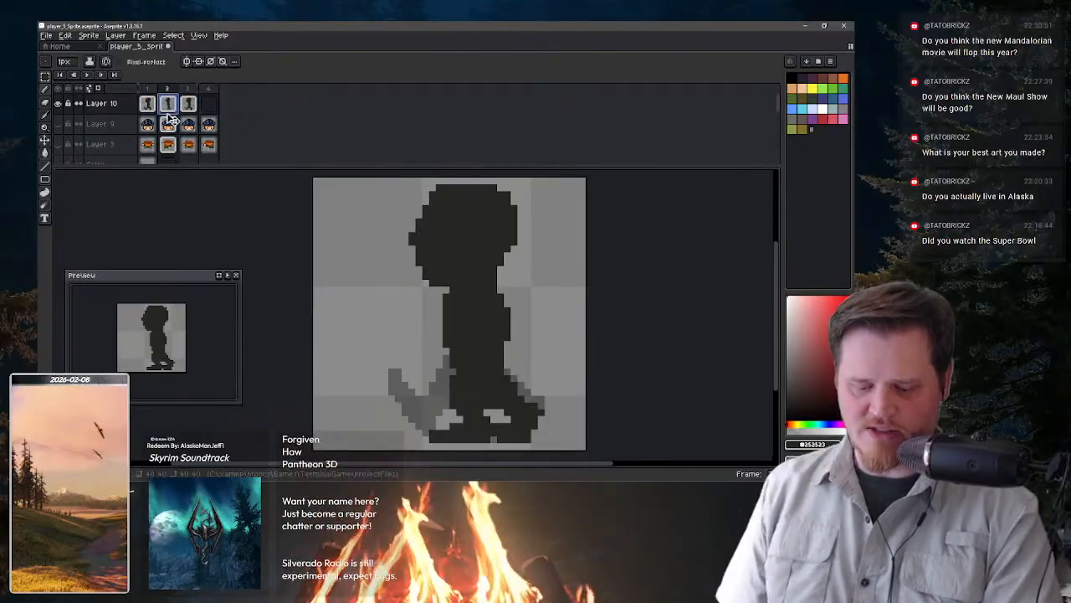
{"action": "key", "text": "ctrl+a"}
{"action": "left_click", "coordinate": [210, 106]}
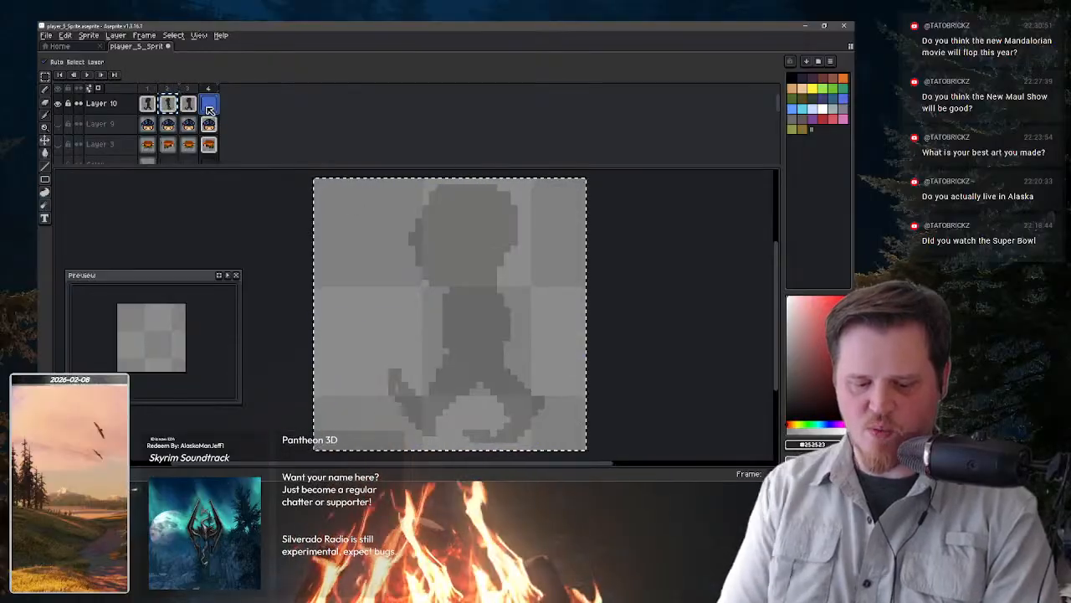
{"action": "key", "text": "ctrl+v"}
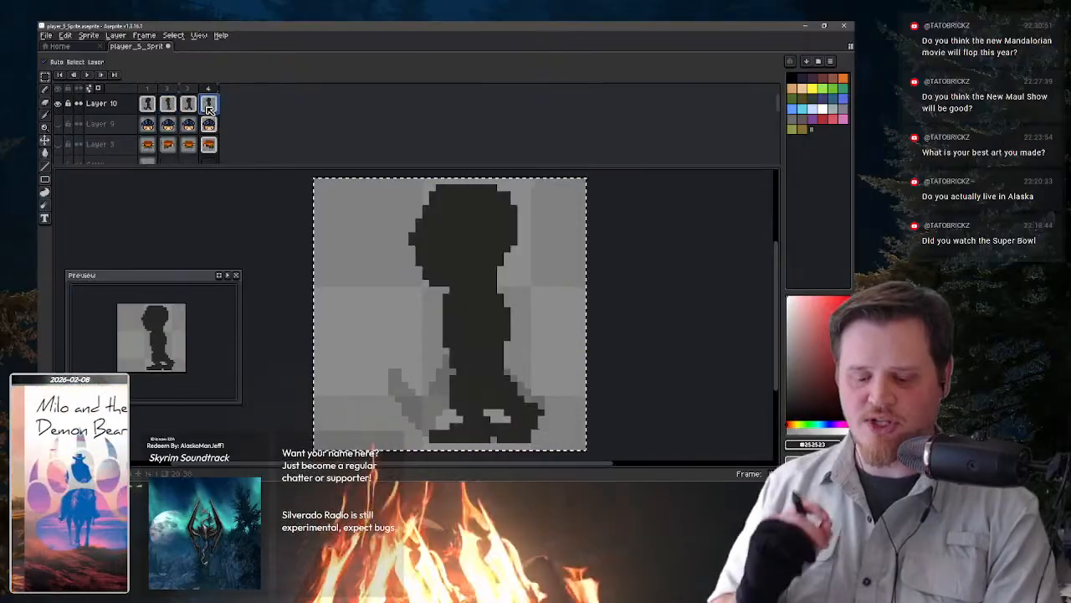
{"action": "key", "text": "ctrl+d"}
- Turn off onion skinning and play back the four-frame walk cycle
{"action": "key", "text": "F3"}
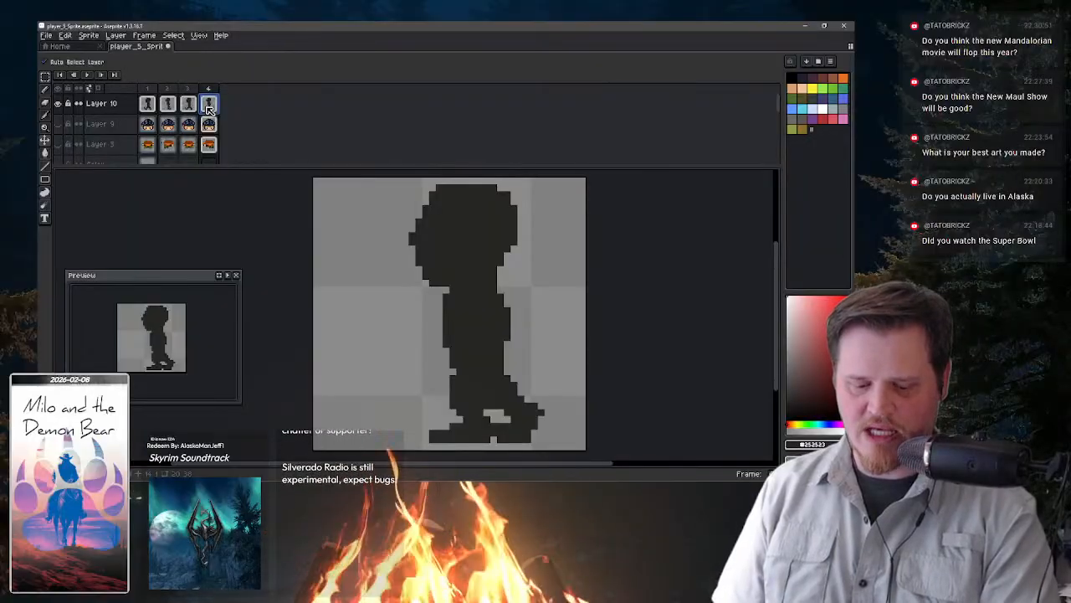
{"action": "key", "text": "Return"}
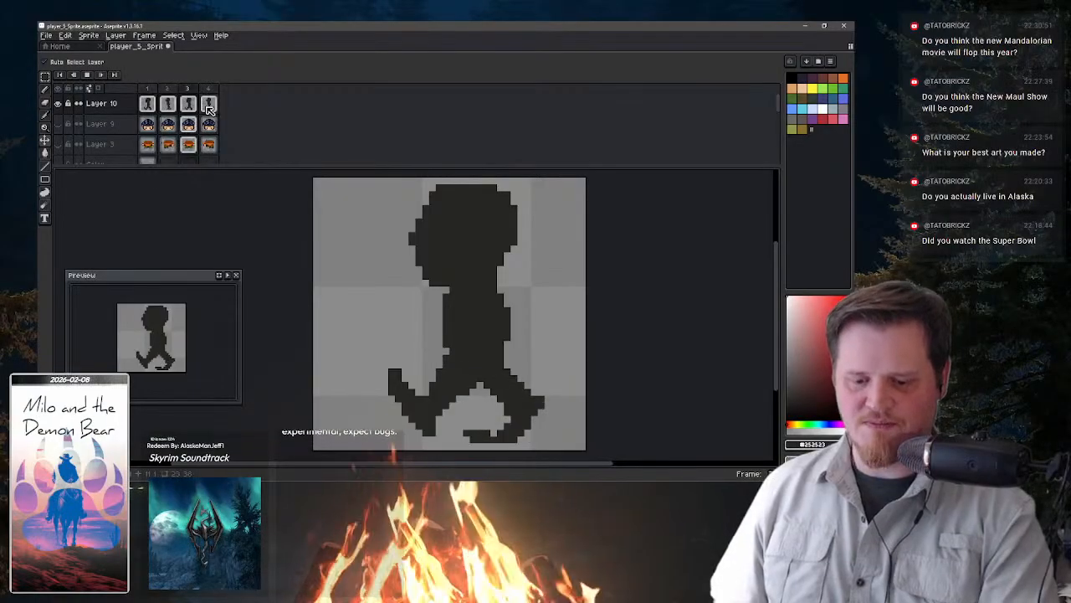
{"action": "key", "text": "b"}
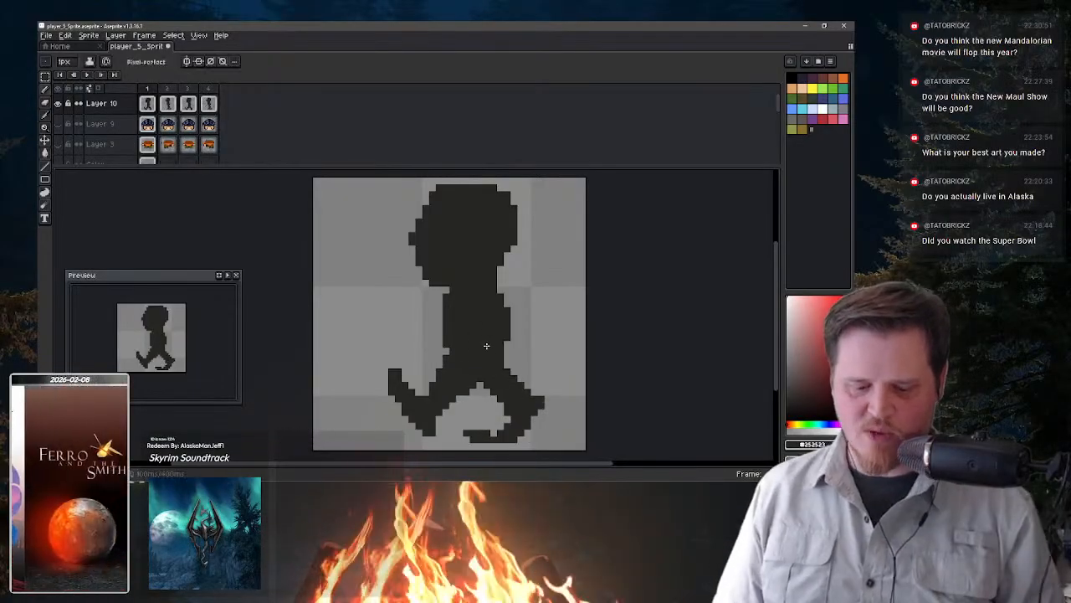
{"action": "key", "text": "["}
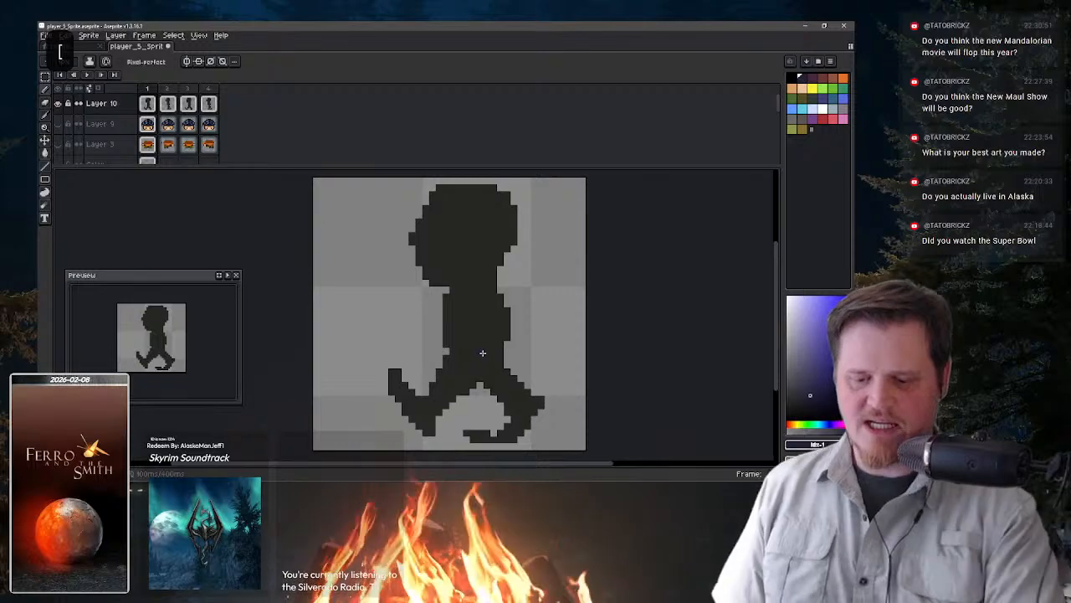
- Erase the upper corners of the head in frame 2 to give it a rounder top
{"action": "key", "text": "period"}
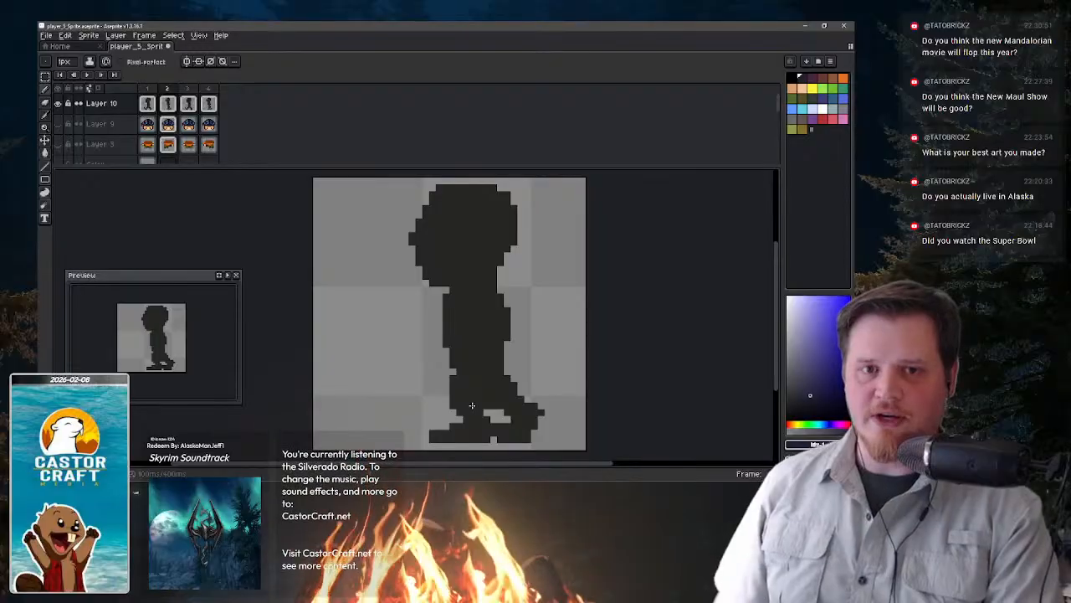
{"action": "key", "text": "e"}
{"action": "mouse_move", "coordinate": [439, 187]}
{"action": "left_mouse_down"}
{"action": "mouse_move", "coordinate": [433, 194]}
{"action": "mouse_move", "coordinate": [507, 194]}
{"action": "left_mouse_up"}
{"action": "left_click", "coordinate": [504, 201]}
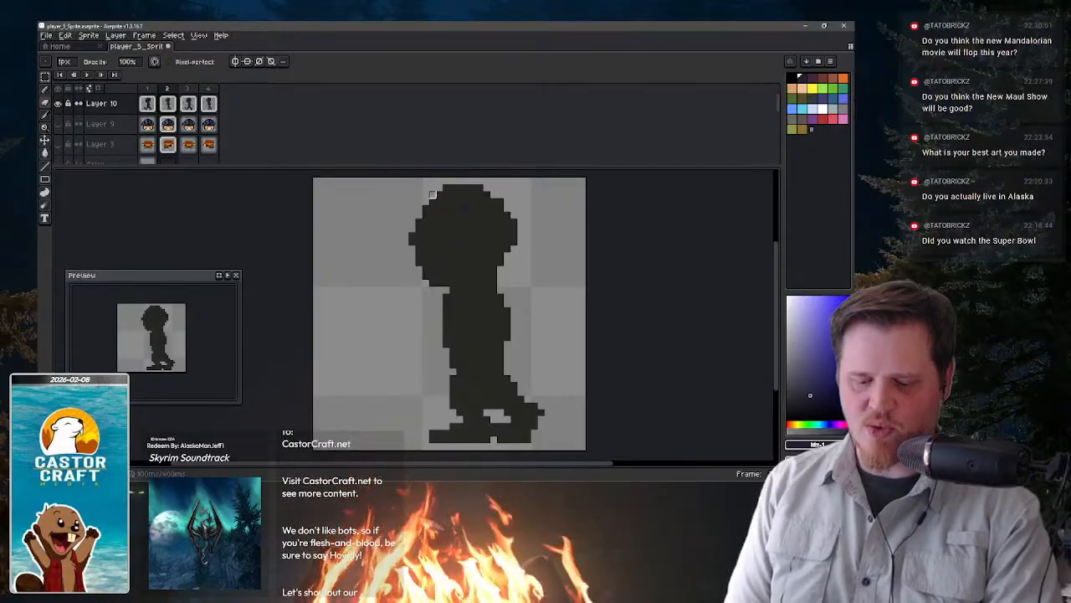
- Paint over the stray blue marks on frame 2's head with #252523 and add small arm bumps on both sides of the hips
{"action": "key", "text": "b"}
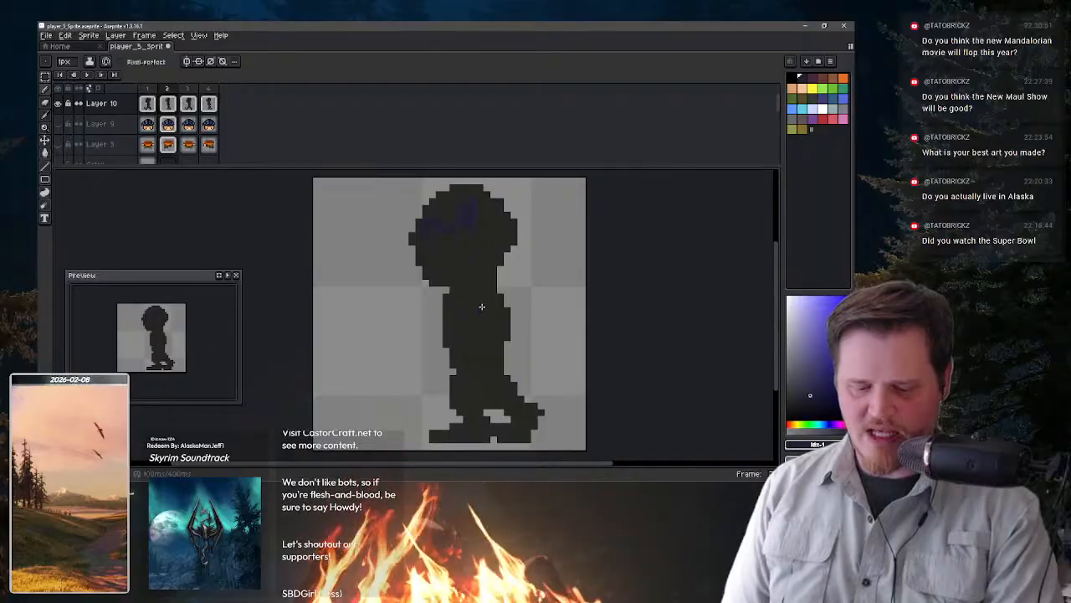
{"action": "left_click", "coordinate": [469, 258], "text": "alt"}
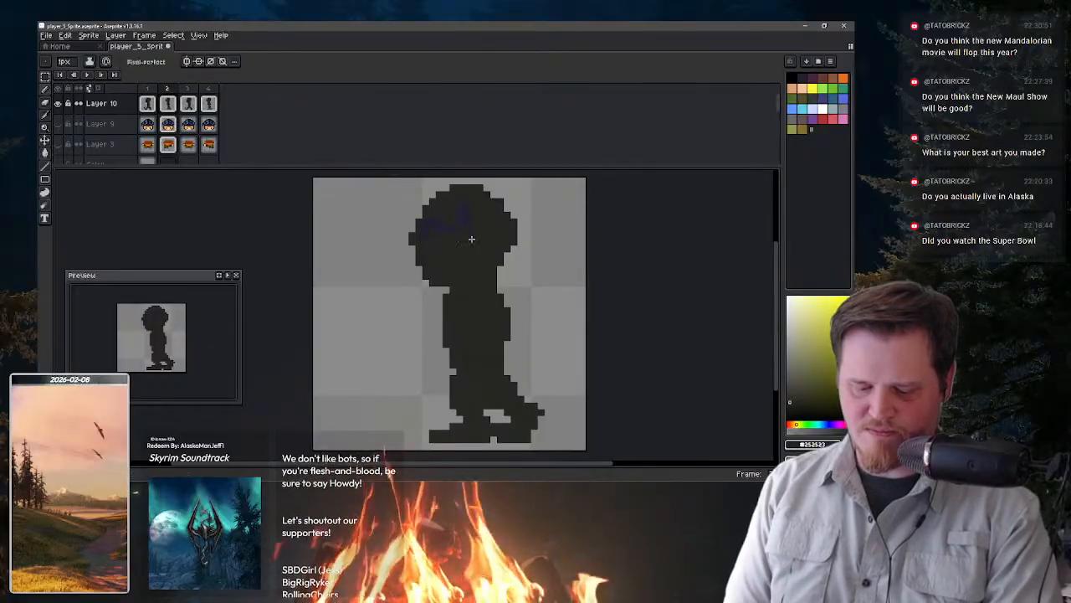
{"action": "left_click_drag", "start_coordinate": [456, 216], "coordinate": [425, 230]}
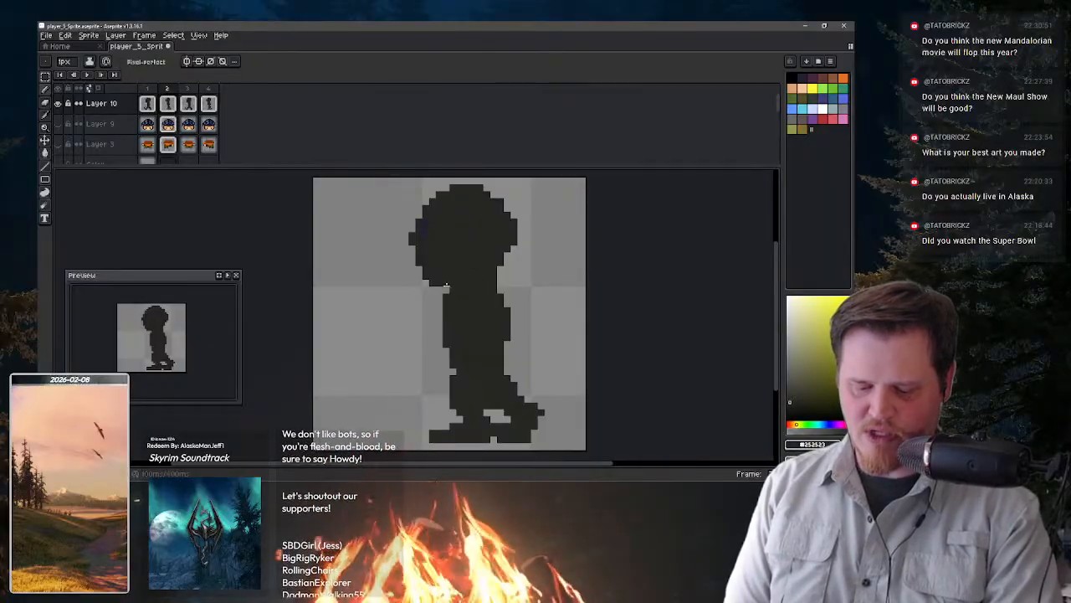
{"action": "left_click", "coordinate": [436, 249]}
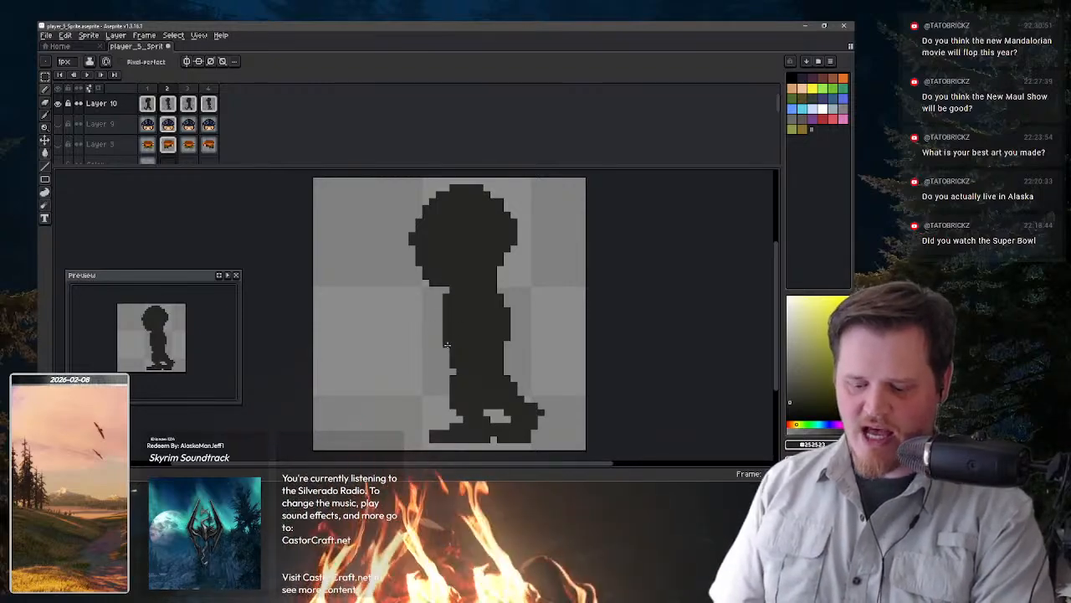
{"action": "mouse_move", "coordinate": [447, 344]}
{"action": "left_mouse_down"}
{"action": "mouse_move", "coordinate": [443, 358]}
{"action": "mouse_move", "coordinate": [432, 336]}
{"action": "left_mouse_up"}
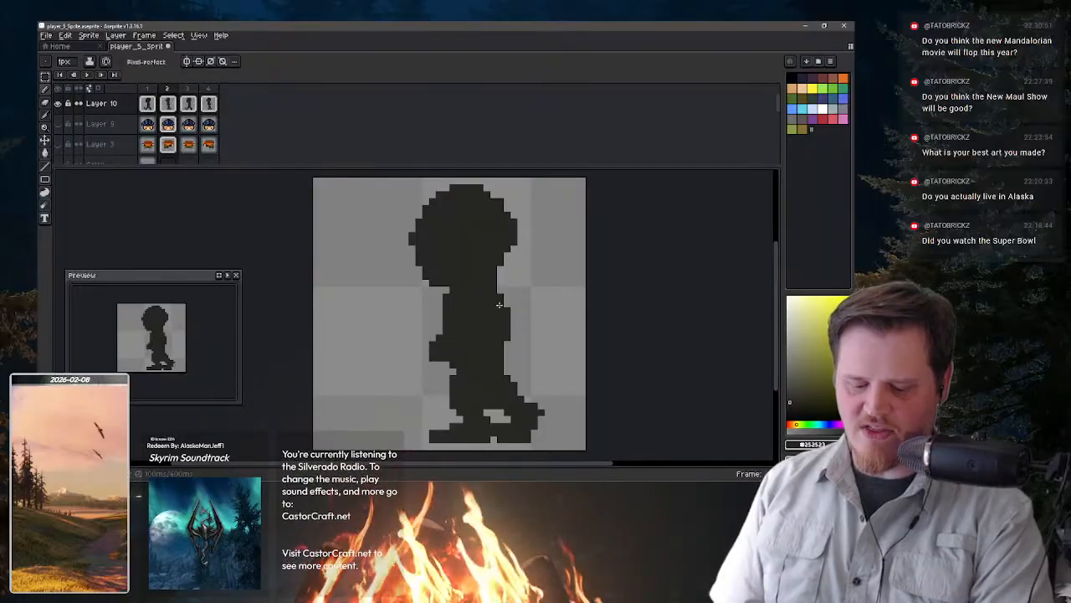
{"action": "left_click_drag", "start_coordinate": [518, 362], "coordinate": [507, 347]}
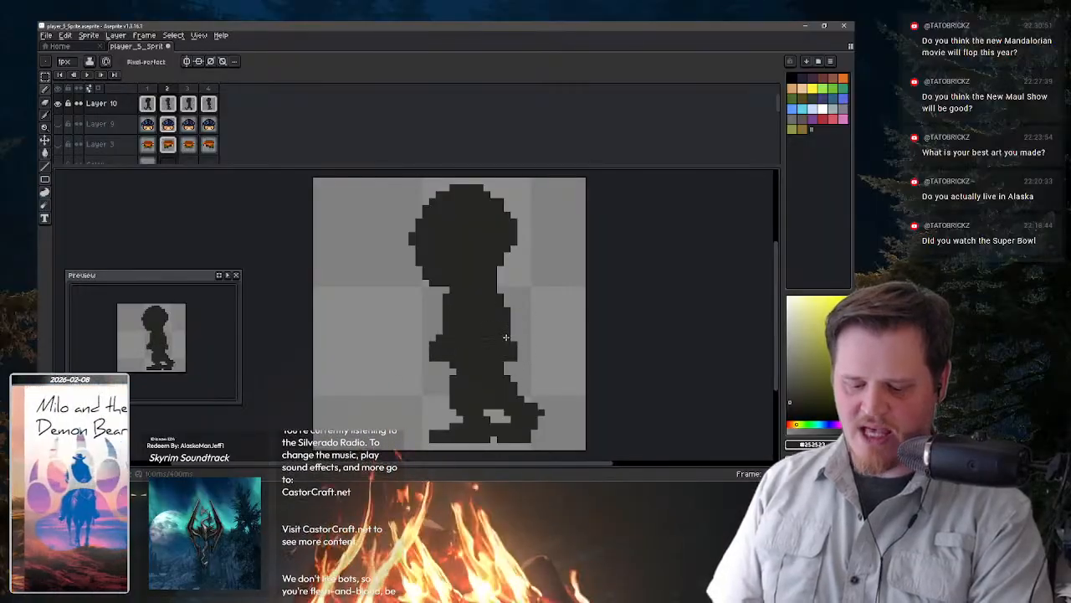
- Draw a bent arm reaching forward in frame 3 and a rear elbow sticking out behind the torso
{"action": "key", "text": "Right"}
{"action": "mouse_move", "coordinate": [419, 309]}
{"action": "left_mouse_down"}
{"action": "mouse_move", "coordinate": [415, 323]}
{"action": "mouse_move", "coordinate": [436, 323]}
{"action": "left_mouse_up"}
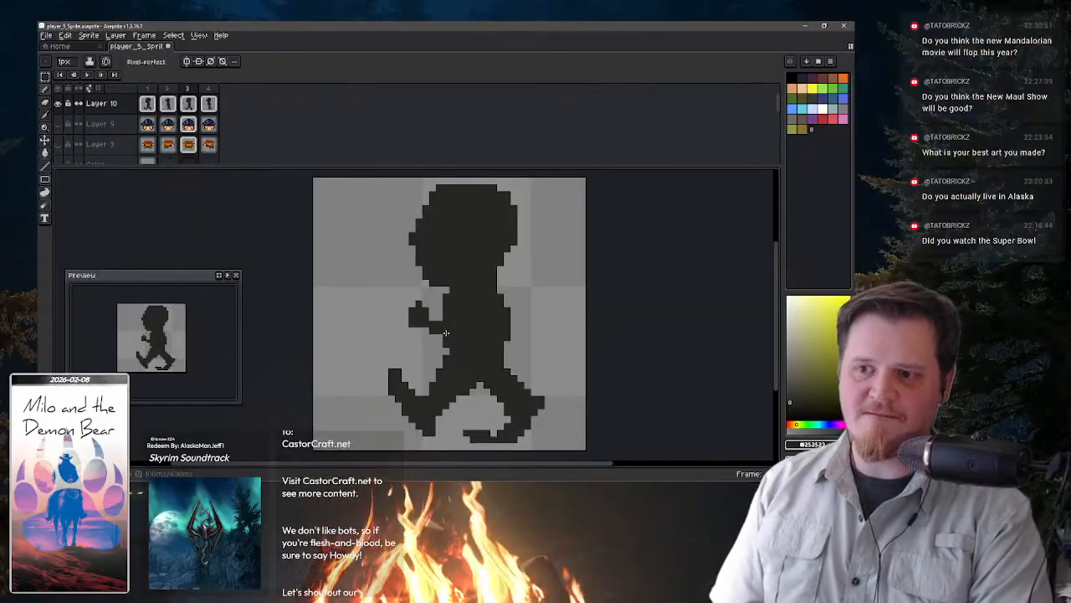
{"action": "left_click", "coordinate": [433, 318]}
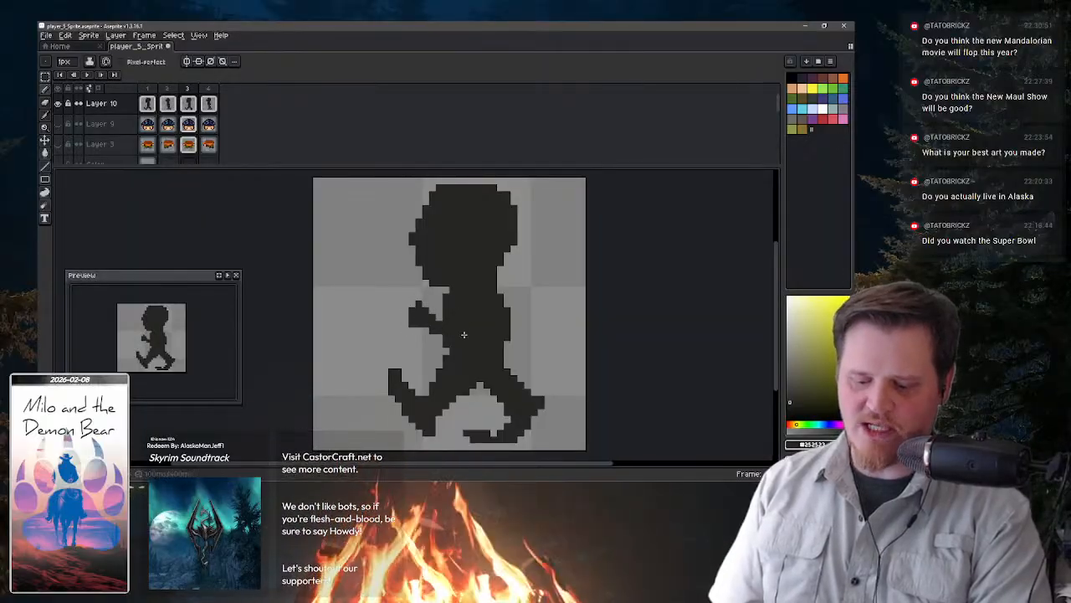
{"action": "mouse_move", "coordinate": [427, 325]}
{"action": "left_mouse_down"}
{"action": "mouse_move", "coordinate": [439, 351]}
{"action": "mouse_move", "coordinate": [406, 337]}
{"action": "left_mouse_up"}
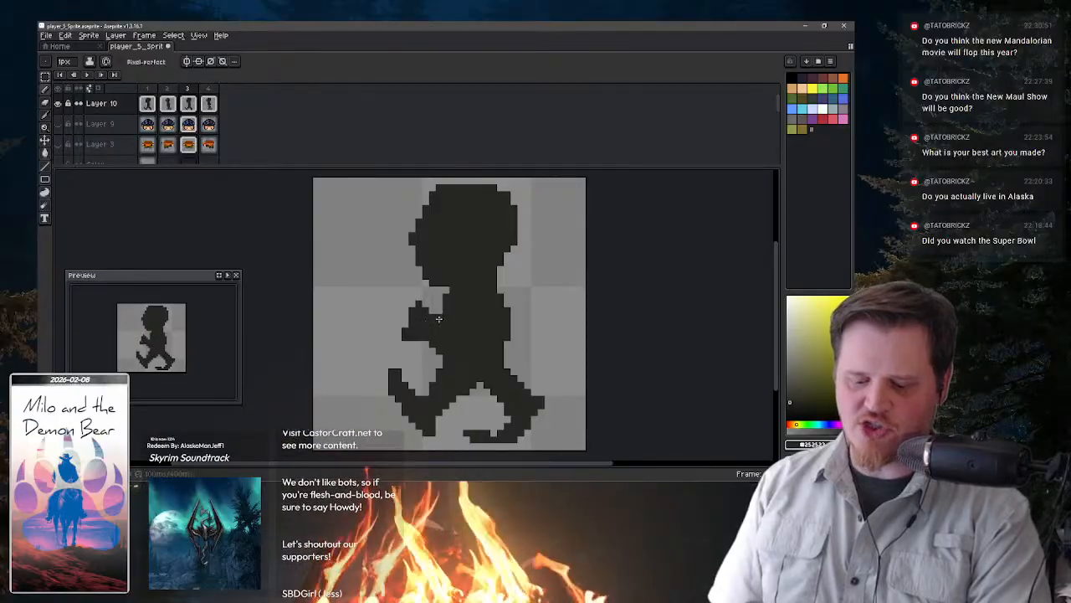
{"action": "left_click", "coordinate": [406, 323]}
{"action": "left_click", "coordinate": [422, 304]}
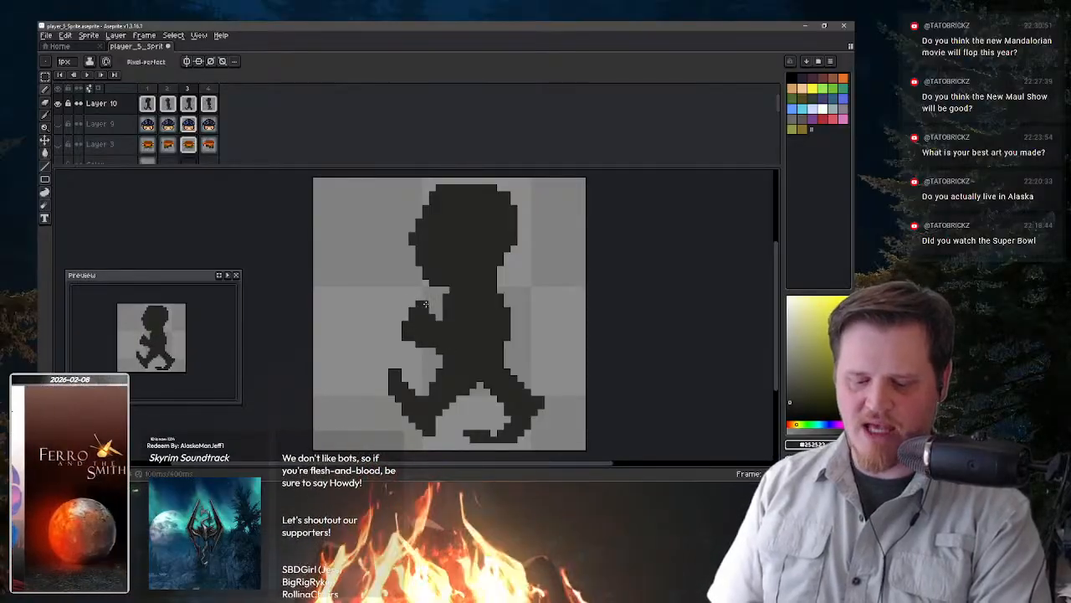
{"action": "key", "text": "ctrl+z"}
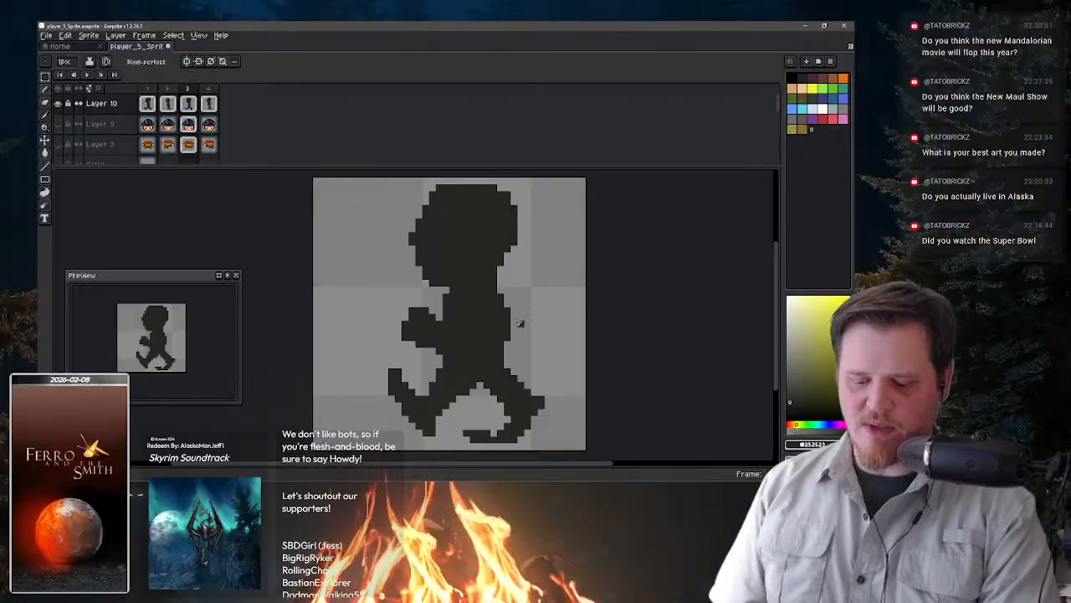
{"action": "mouse_move", "coordinate": [511, 316]}
{"action": "left_mouse_down"}
{"action": "mouse_move", "coordinate": [520, 338]}
{"action": "mouse_move", "coordinate": [509, 344]}
{"action": "left_mouse_up"}
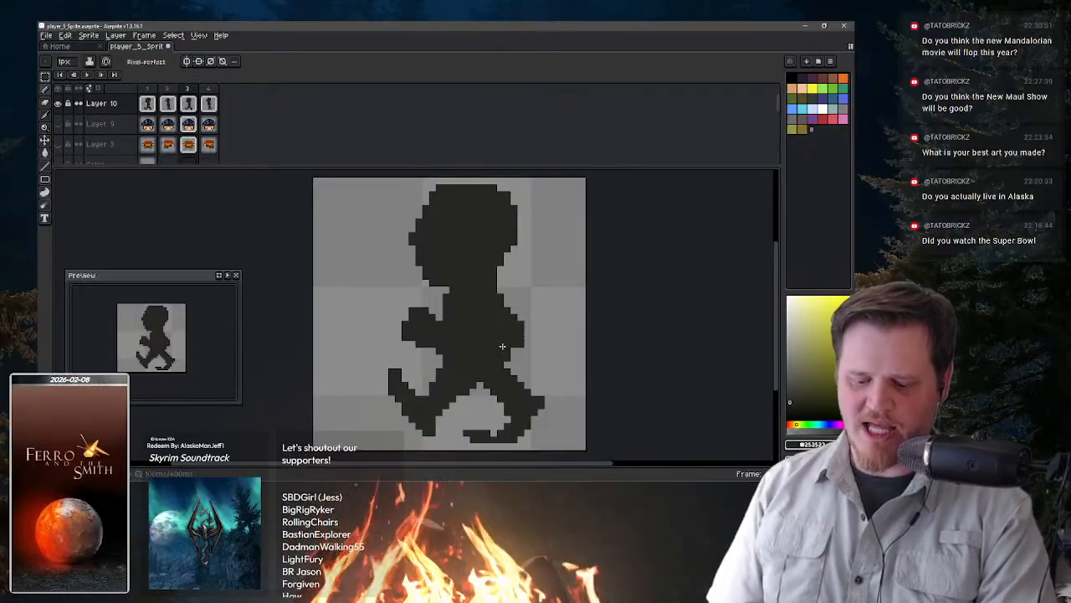
- Draw a bent arm reaching forward in frame 1 and a small rear arm bump behind the waist
{"action": "key", "text": "Right"}
{"action": "key", "text": "Right"}
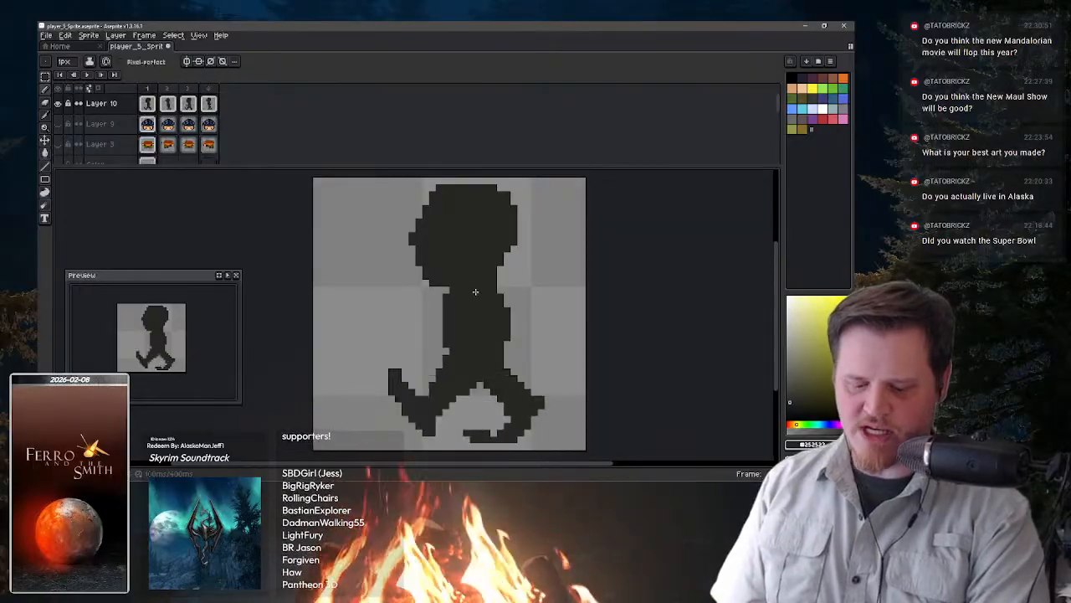
{"action": "mouse_move", "coordinate": [418, 316]}
{"action": "left_mouse_down"}
{"action": "mouse_move", "coordinate": [406, 311]}
{"action": "mouse_move", "coordinate": [442, 330]}
{"action": "left_mouse_up"}
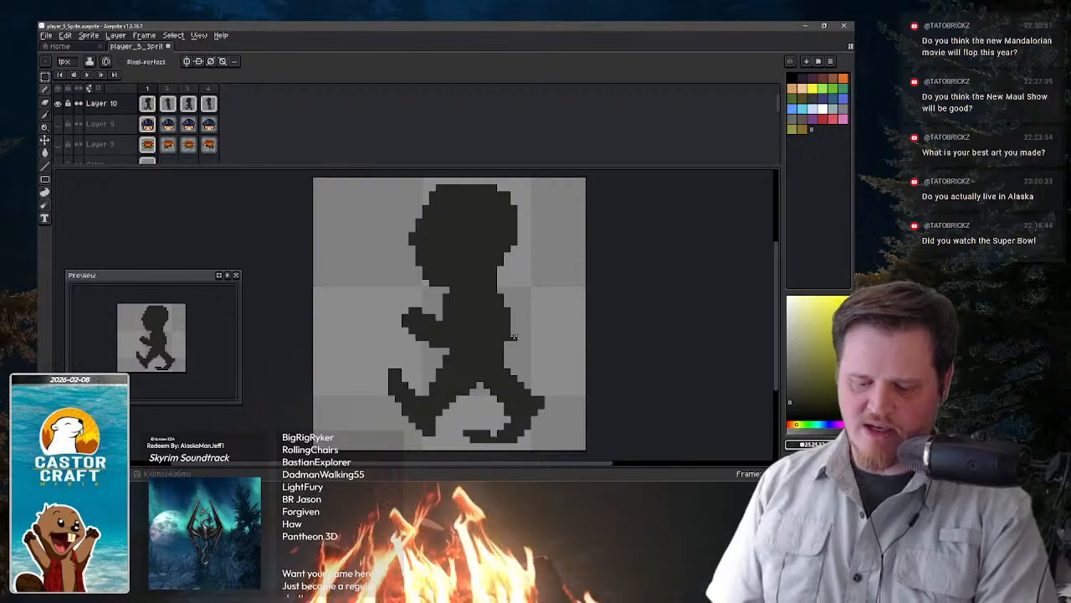
{"action": "mouse_move", "coordinate": [511, 334]}
{"action": "left_mouse_down"}
{"action": "mouse_move", "coordinate": [516, 353]}
{"action": "mouse_move", "coordinate": [509, 326]}
{"action": "left_mouse_up"}
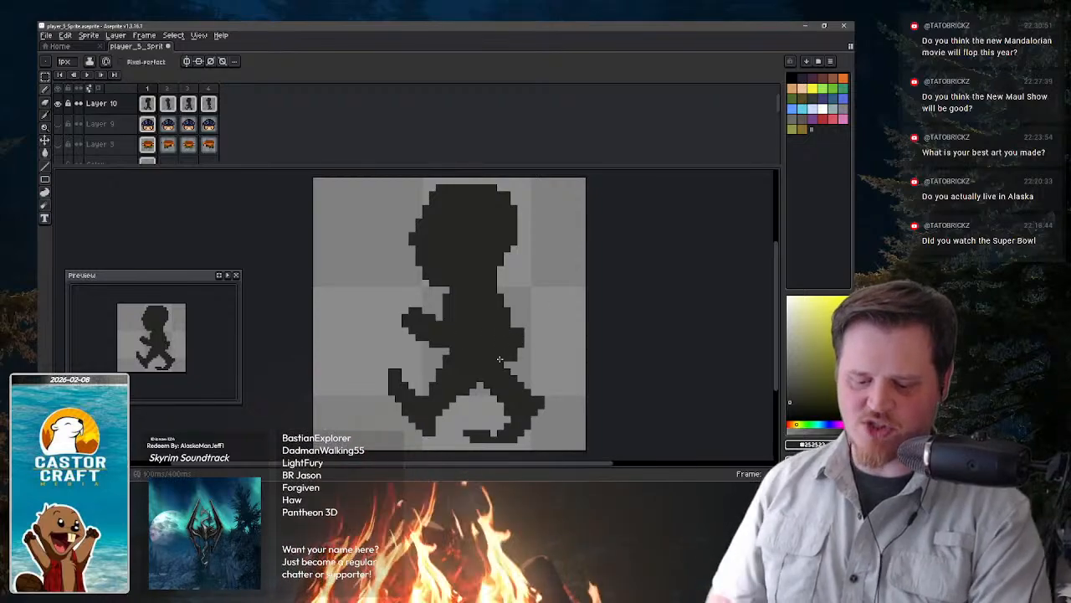
- Play back the walk cycle and flip between frames 1 and 2 to compare the poses
{"action": "key", "text": "Right"}
{"action": "key", "text": "Left"}
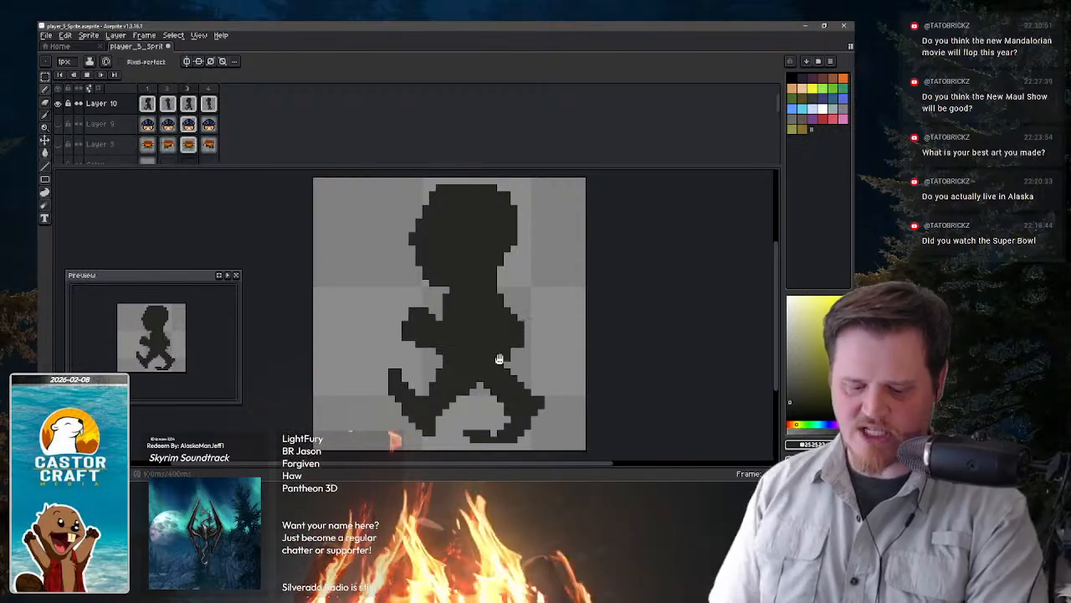
{"action": "key", "text": "Right"}
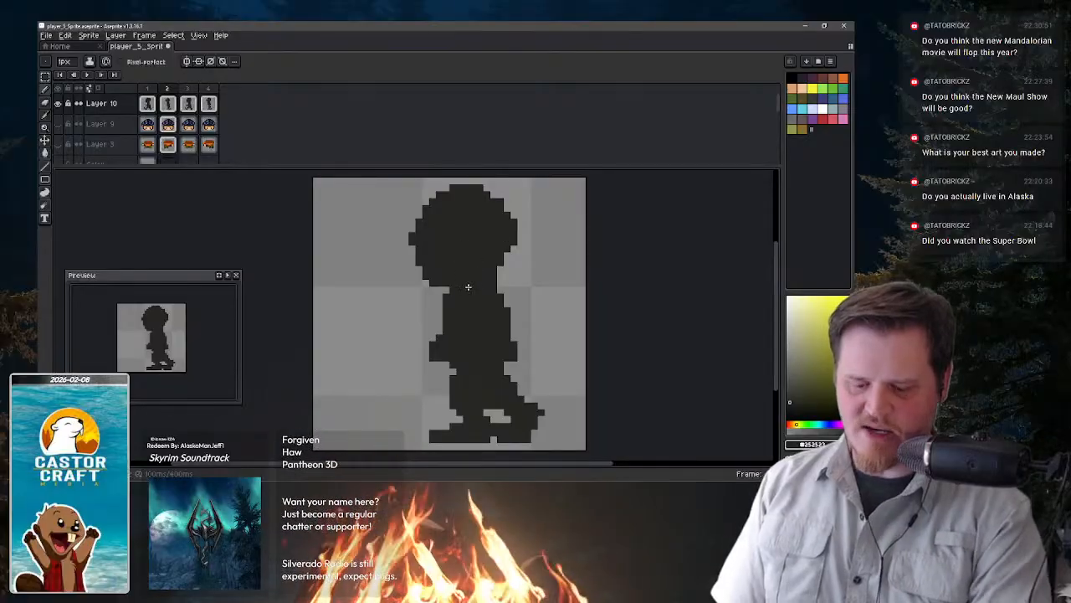
{"action": "key", "text": "Left"}
{"action": "key", "text": "Right"}
{"action": "key", "text": "Left"}
{"action": "key", "text": "Right"}
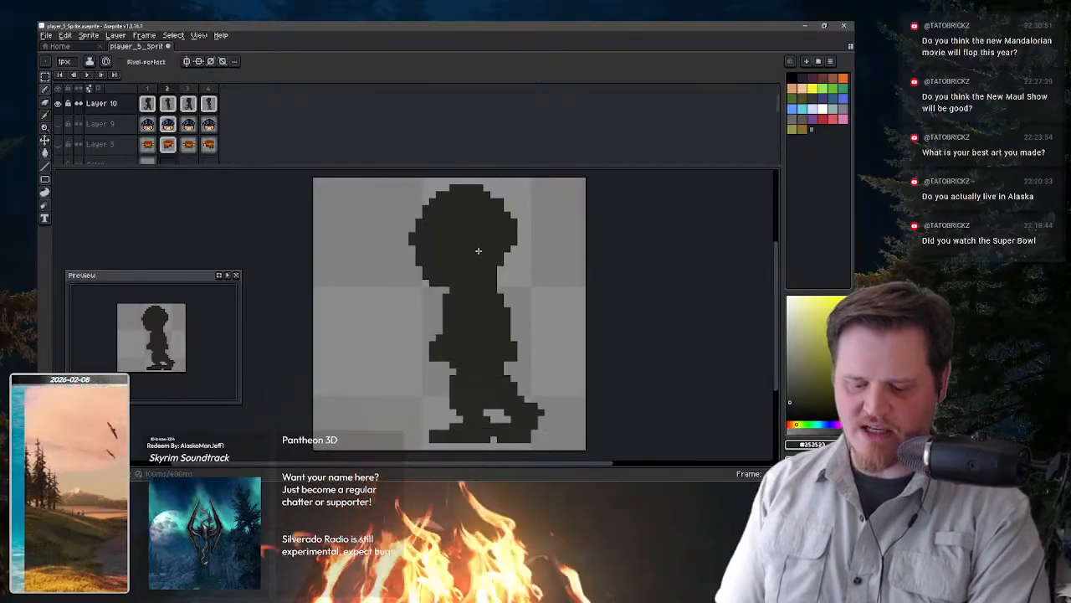
- Move the head in frame 2 down 2 pixels, clear the selection, and trim the front of the chest below the chin
{"action": "key", "text": "m"}
{"action": "left_click_drag", "start_coordinate": [528, 179], "coordinate": [403, 290]}
{"action": "left_click_drag", "start_coordinate": [508, 245], "coordinate": [509, 251]}
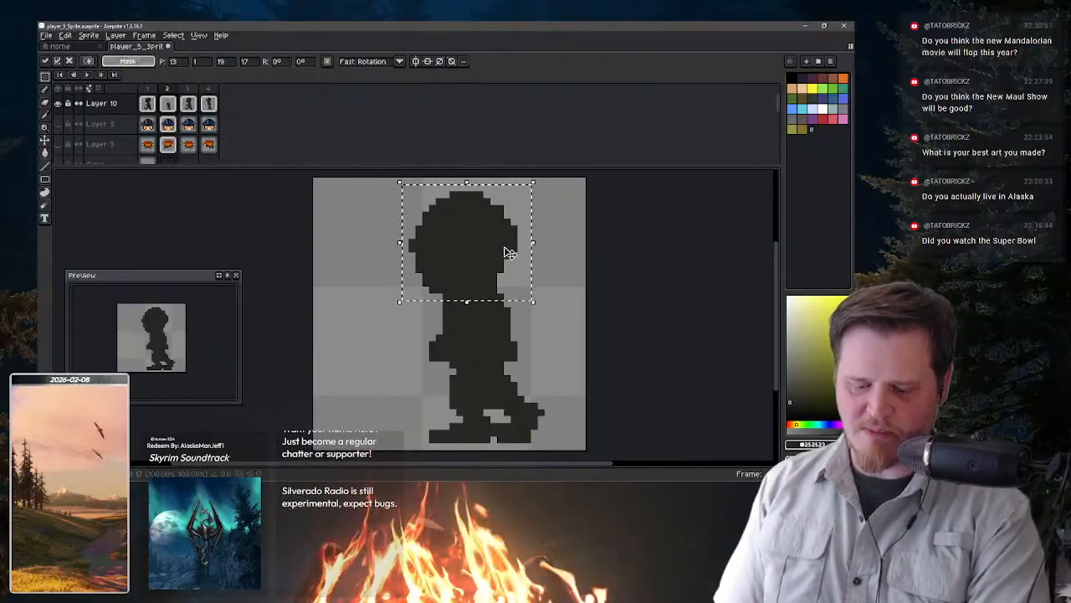
{"action": "key", "text": "Down"}
{"action": "key", "text": "ctrl+d"}
{"action": "key", "text": "b"}
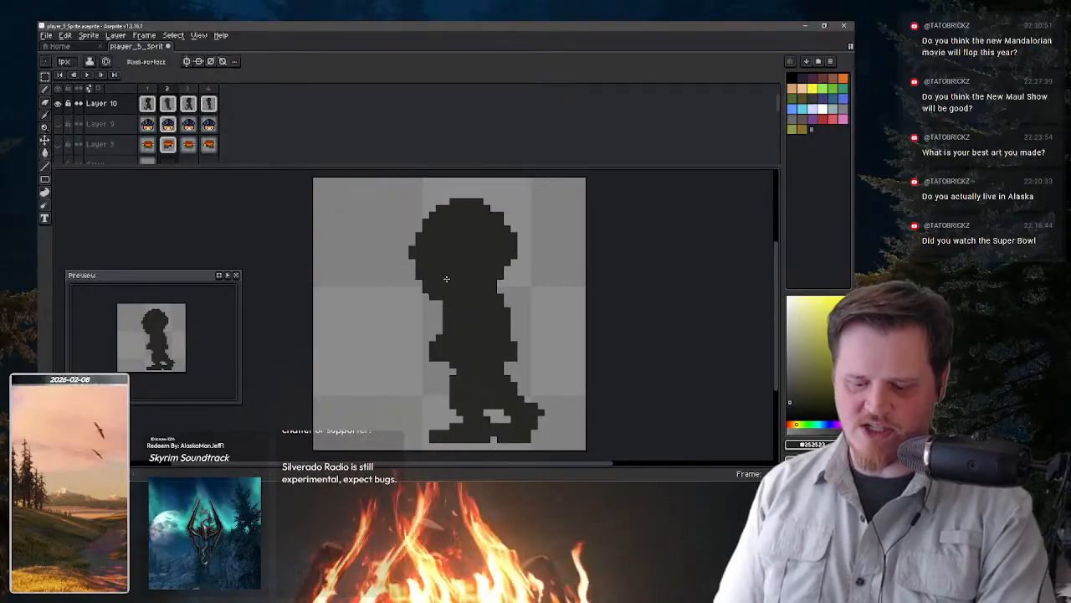
{"action": "key", "text": "e"}
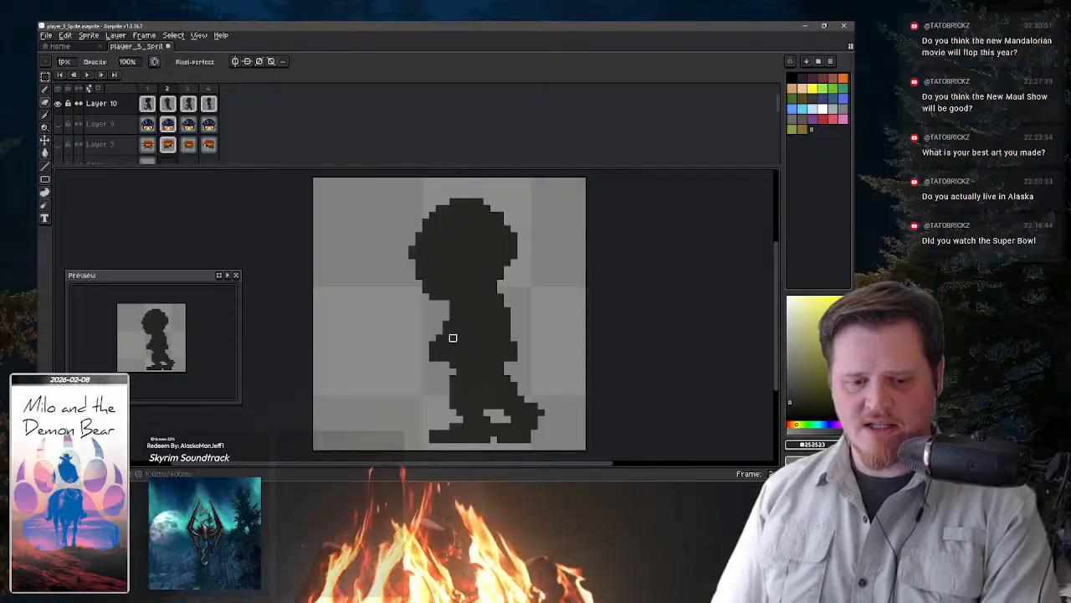
{"action": "key", "text": "b"}
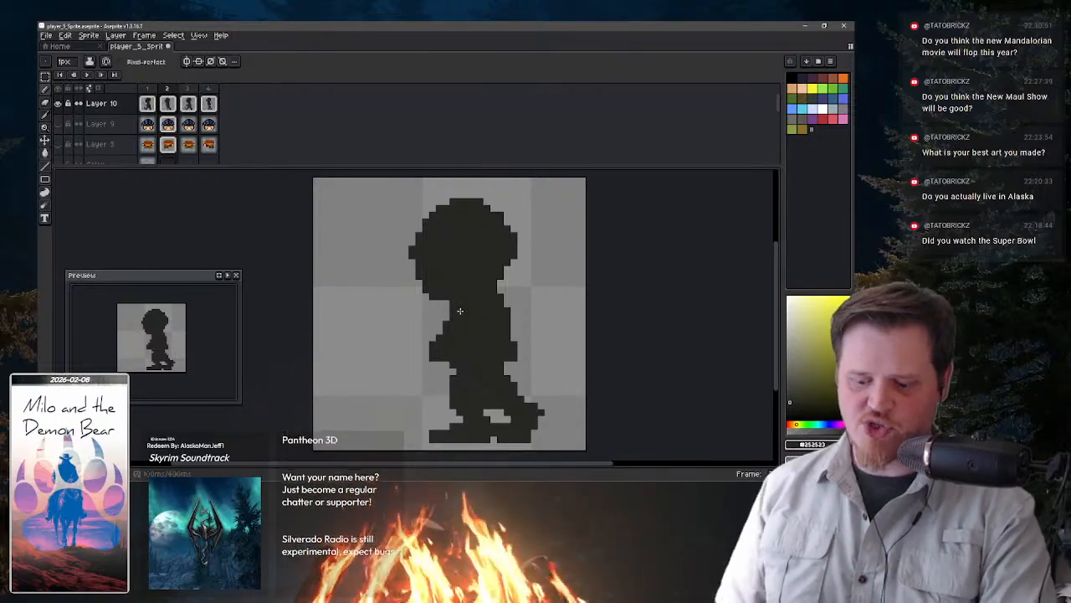
- Select the head and upper torso in frame 4, shift them down 2 pixels, and clear the selection
{"action": "key", "text": "Right"}
{"action": "key", "text": "Right"}
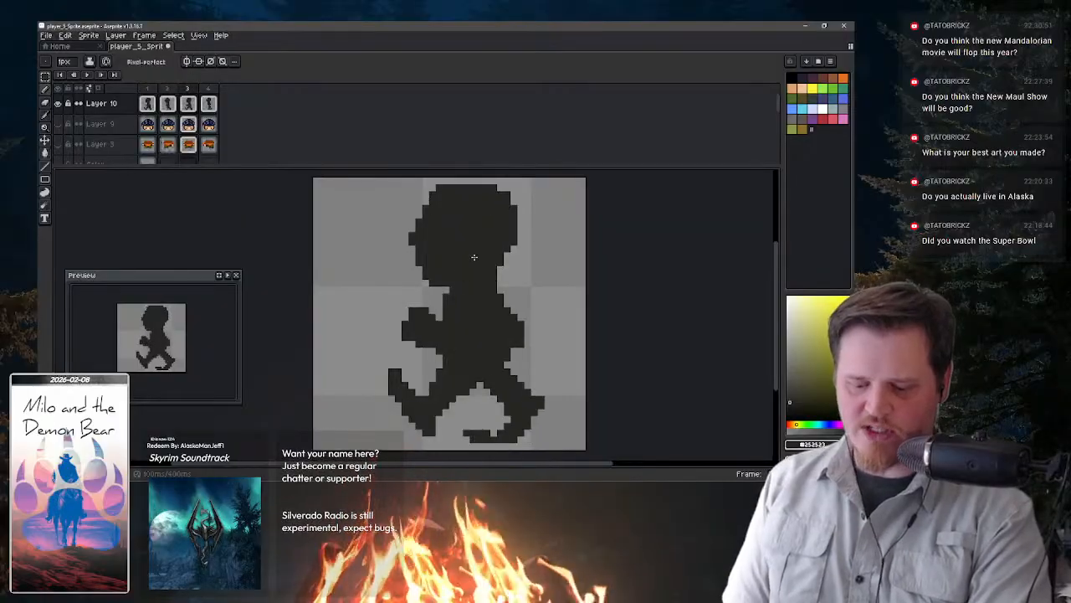
{"action": "key", "text": "m"}
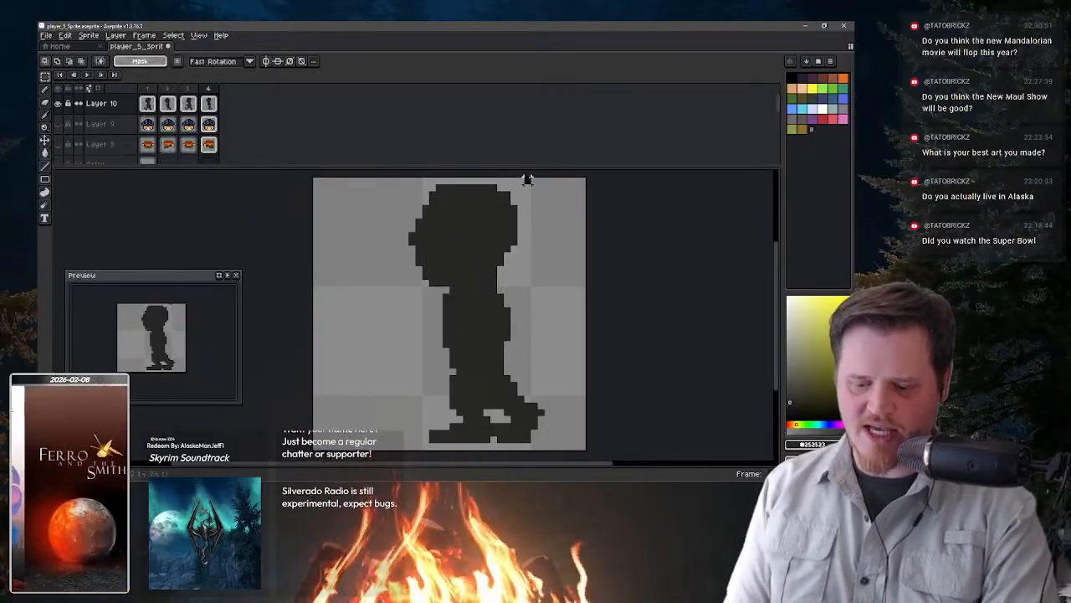
{"action": "left_click_drag", "start_coordinate": [532, 178], "coordinate": [393, 308]}
{"action": "key", "text": "Down"}
{"action": "key", "text": "Down"}
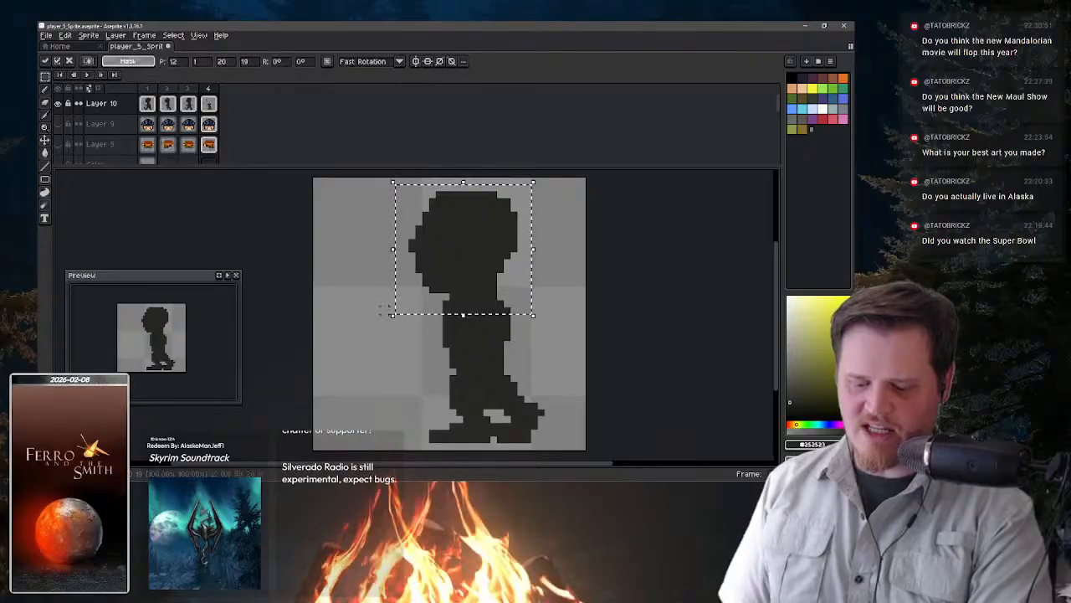
{"action": "key", "text": "ctrl+d"}
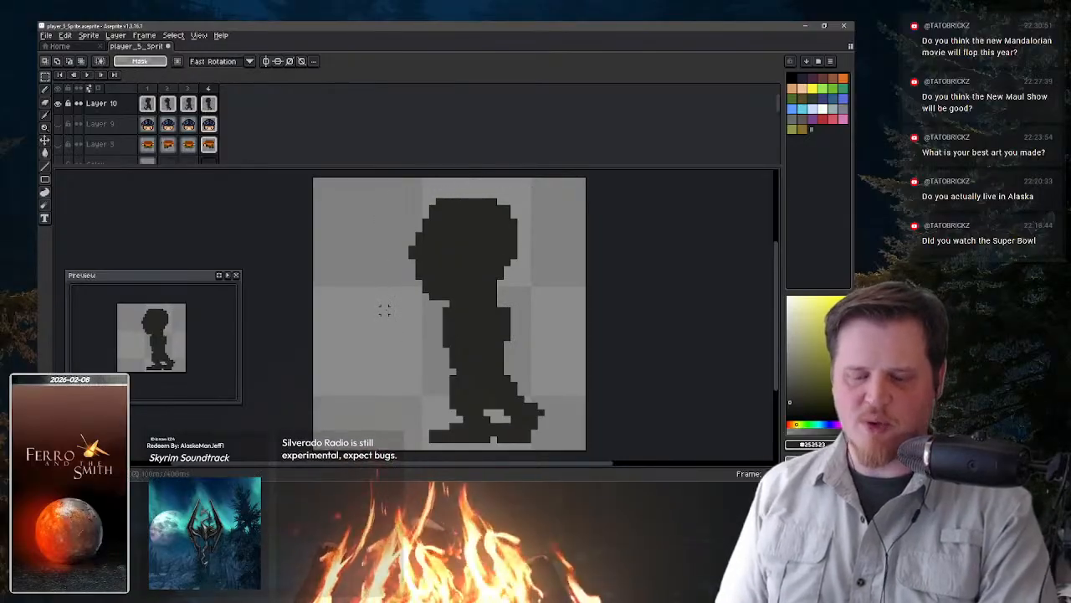
- Play back the four-frame walk cycle and go to frame 4
{"action": "key", "text": "Return"}
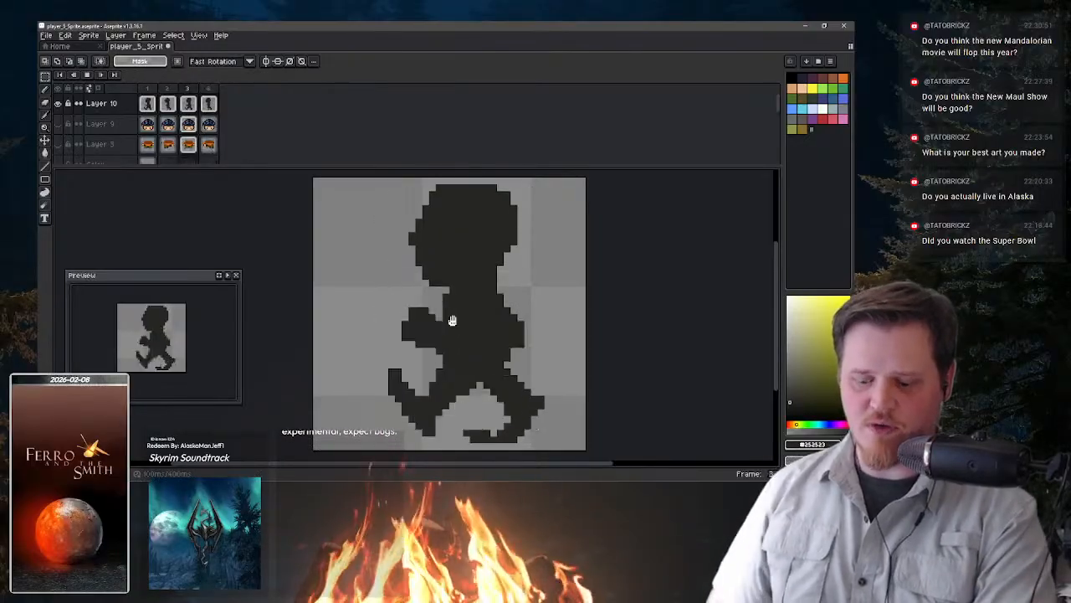
{"action": "key", "text": "Return"}
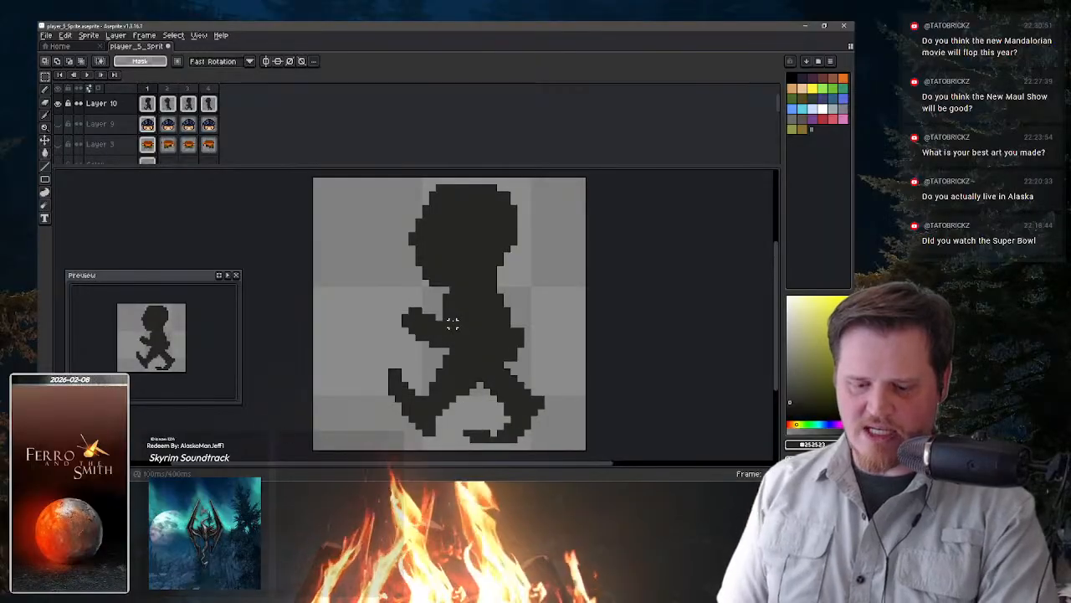
{"action": "key", "text": "Left"}
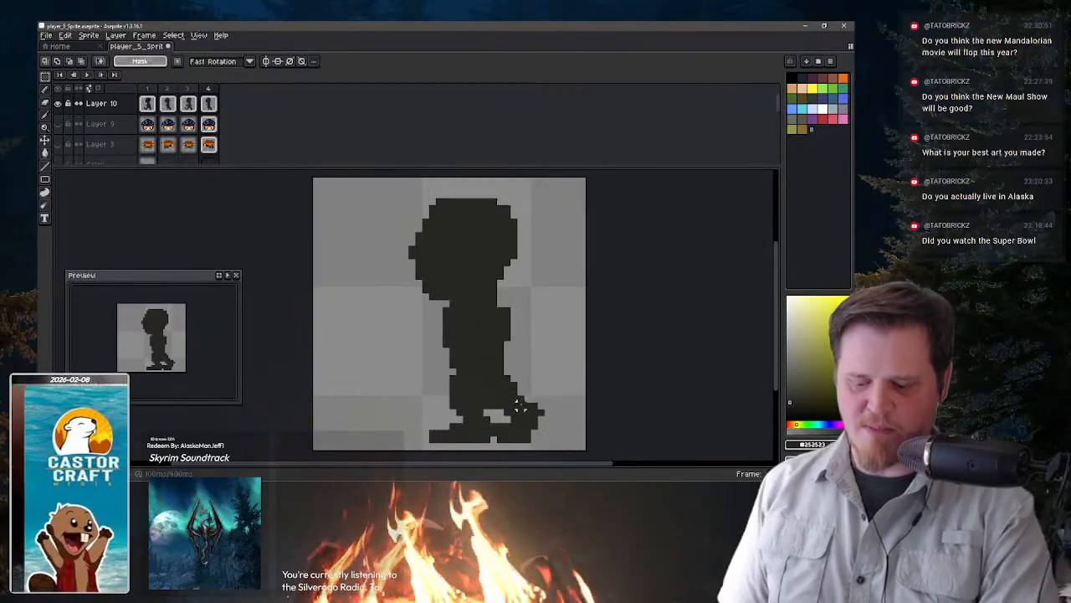
- Erase the trailing rear leg in frame 4 and tidy the back edge and heel of the standing leg
{"action": "key", "text": "e"}
{"action": "mouse_move", "coordinate": [507, 391]}
{"action": "left_mouse_down"}
{"action": "mouse_move", "coordinate": [521, 439]}
{"action": "mouse_move", "coordinate": [500, 433]}
{"action": "mouse_move", "coordinate": [521, 447]}
{"action": "mouse_move", "coordinate": [522, 433]}
{"action": "mouse_move", "coordinate": [493, 433]}
{"action": "mouse_move", "coordinate": [507, 379]}
{"action": "left_mouse_up"}
{"action": "key", "text": "b"}
{"action": "key", "text": "e"}
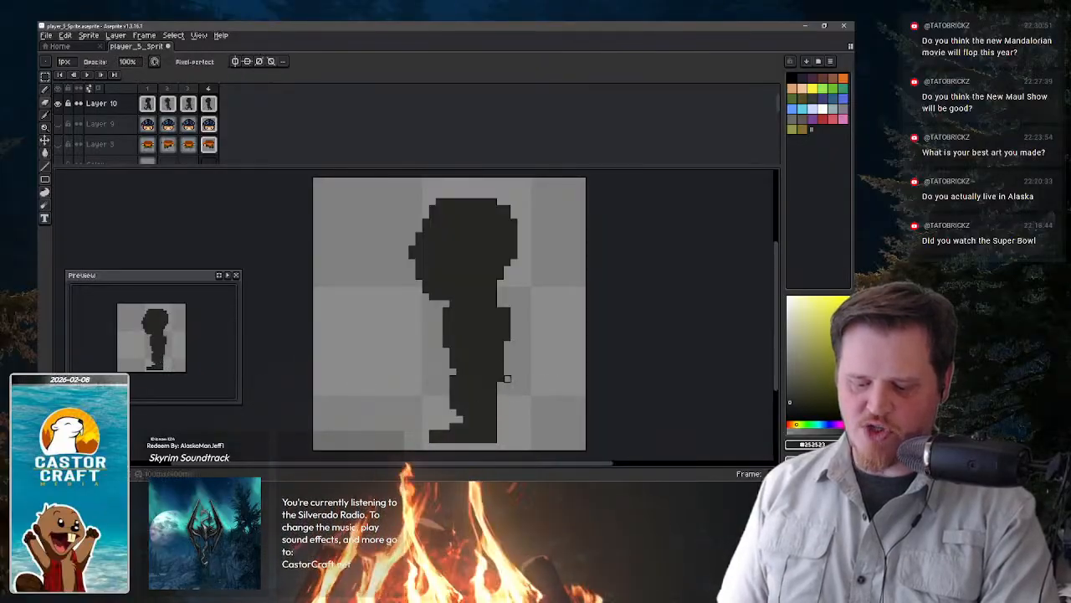
{"action": "key", "text": "b"}
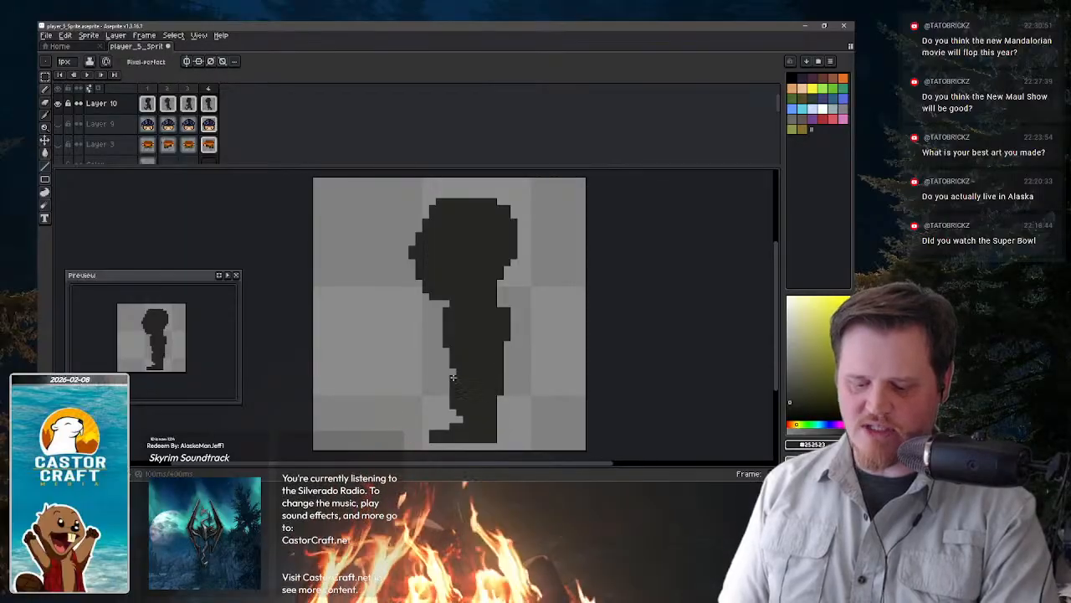
{"action": "key", "text": "e"}
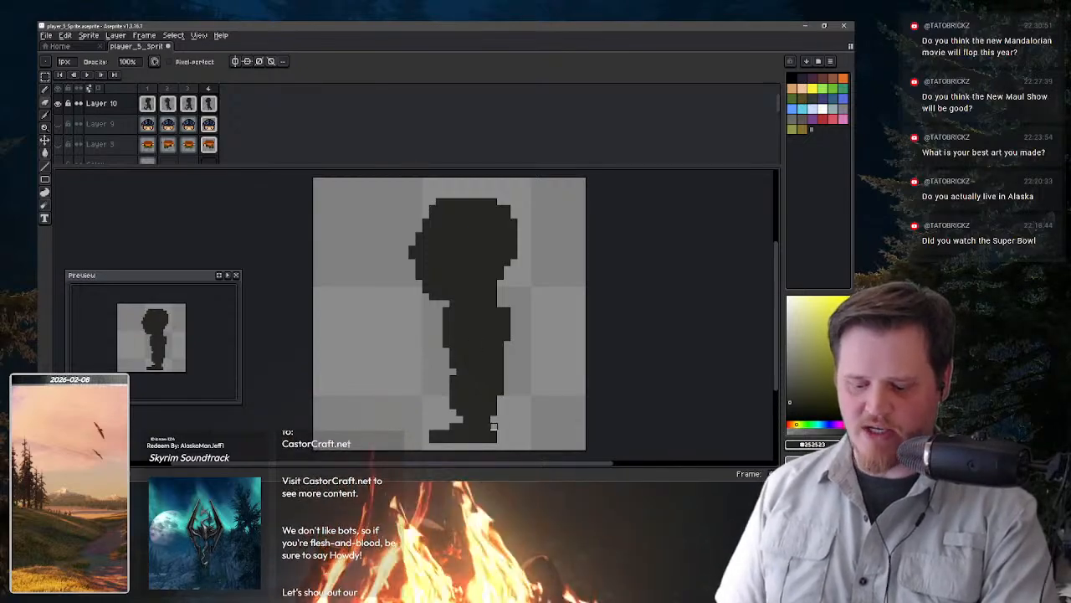
{"action": "key", "text": "b"}
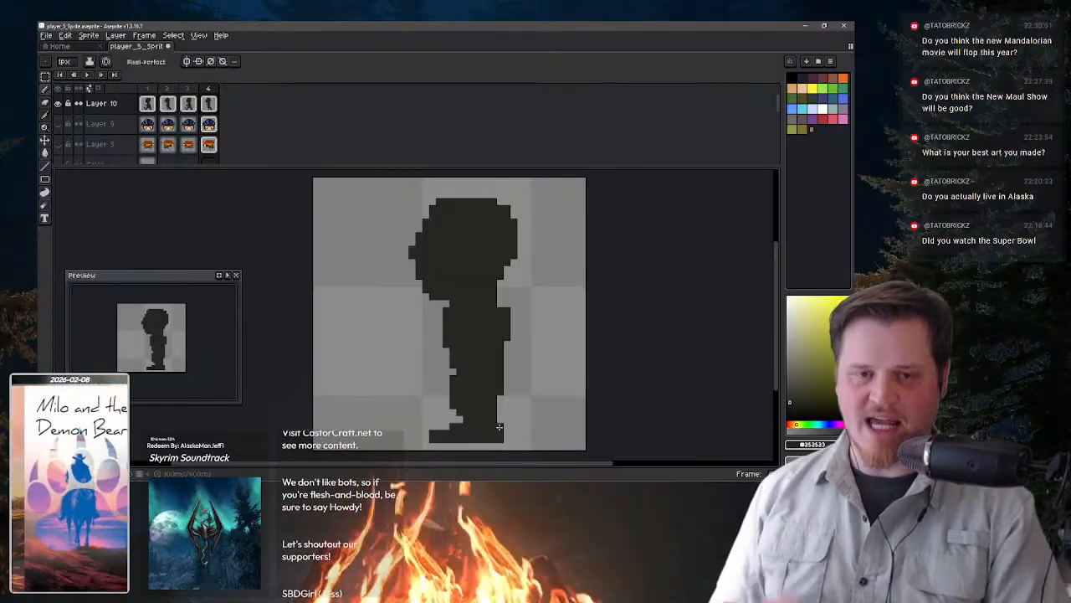
- Erase the trailing rear leg in frame 2, touch up the standing leg with the silhouette's sampled colour, and play back the cycle
{"action": "key", "text": "bracketright"}
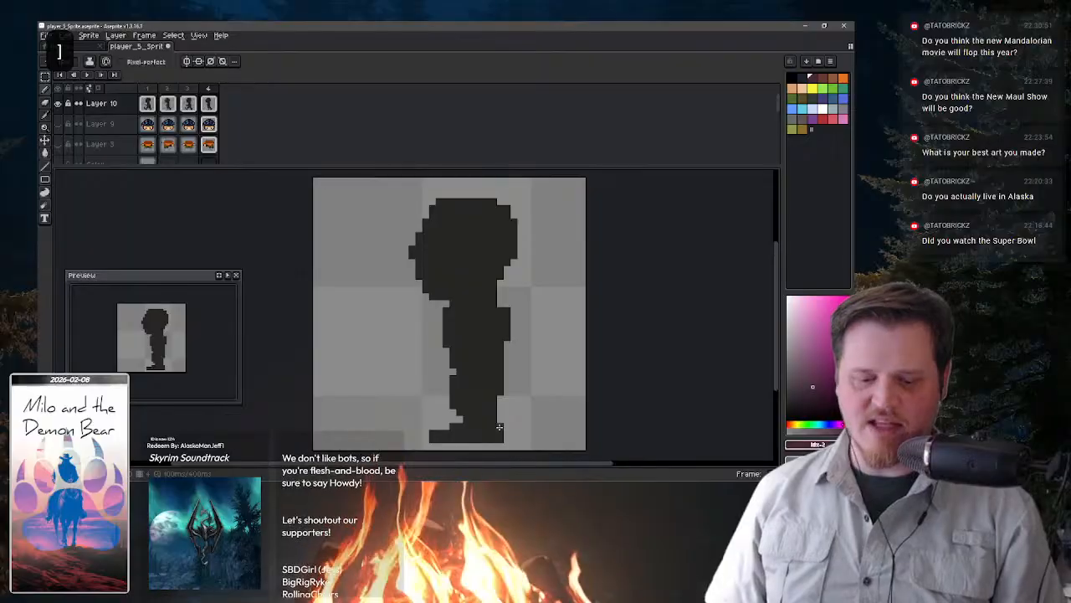
{"action": "key", "text": "bracketleft"}
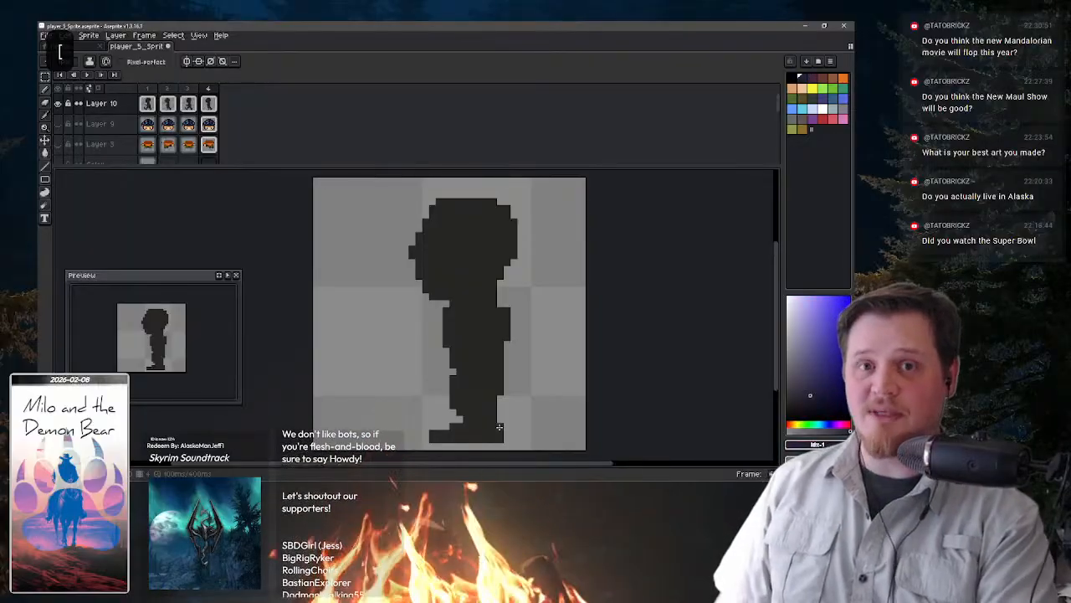
{"action": "key", "text": "Right"}
{"action": "key", "text": "Right"}
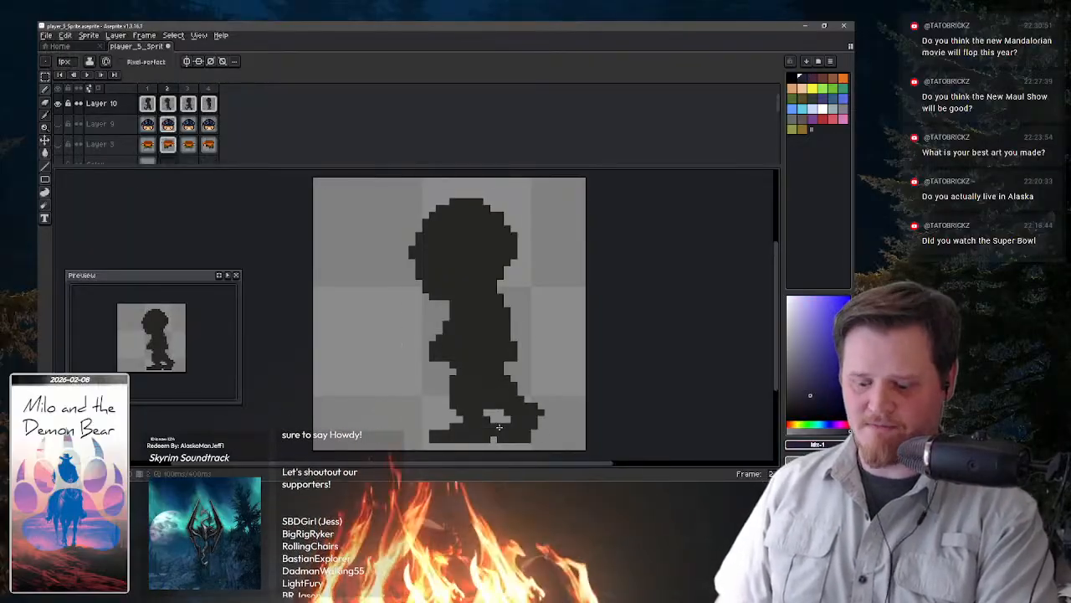
{"action": "key", "text": "e"}
{"action": "mouse_move", "coordinate": [514, 400]}
{"action": "left_mouse_down"}
{"action": "mouse_move", "coordinate": [521, 433]}
{"action": "mouse_move", "coordinate": [542, 413]}
{"action": "mouse_move", "coordinate": [528, 433]}
{"action": "mouse_move", "coordinate": [500, 439]}
{"action": "mouse_move", "coordinate": [485, 419]}
{"action": "mouse_move", "coordinate": [494, 427]}
{"action": "mouse_move", "coordinate": [490, 393]}
{"action": "mouse_move", "coordinate": [500, 433]}
{"action": "mouse_move", "coordinate": [527, 455]}
{"action": "mouse_move", "coordinate": [509, 397]}
{"action": "mouse_move", "coordinate": [495, 434]}
{"action": "left_mouse_up"}
{"action": "key", "text": "b"}
{"action": "left_click", "coordinate": [487, 358], "text": "alt"}
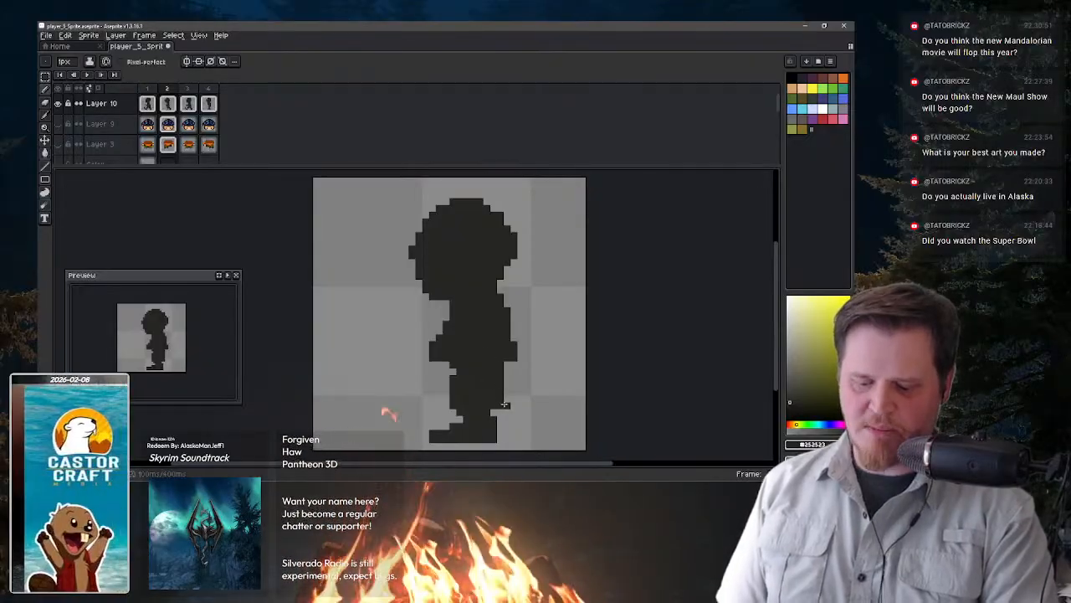
{"action": "key", "text": "e"}
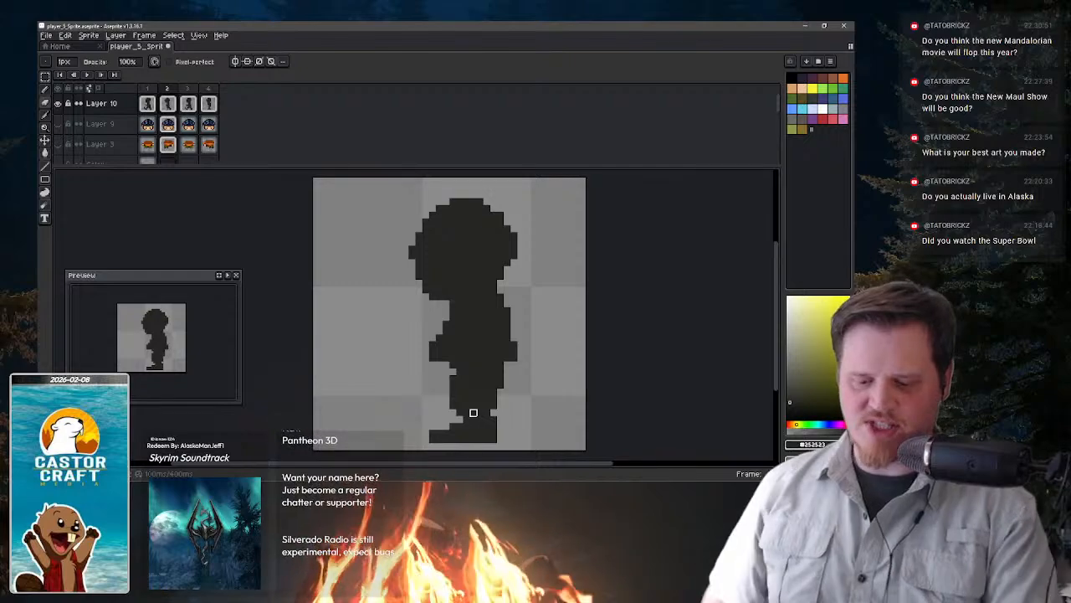
{"action": "key", "text": "Return"}
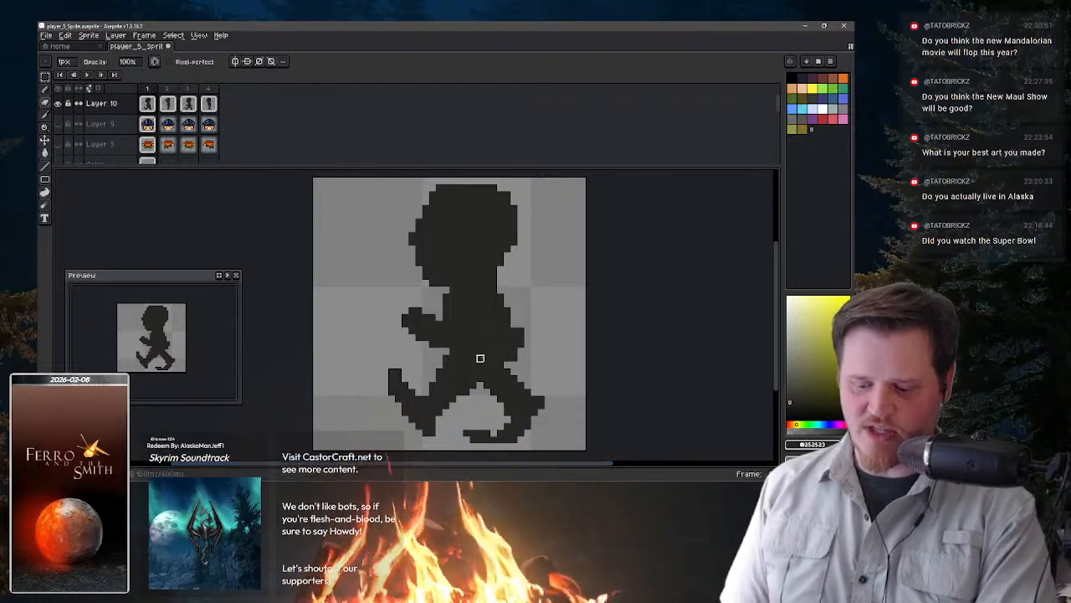
{"action": "left_click_drag", "start_coordinate": [460, 317], "coordinate": [466, 331]}
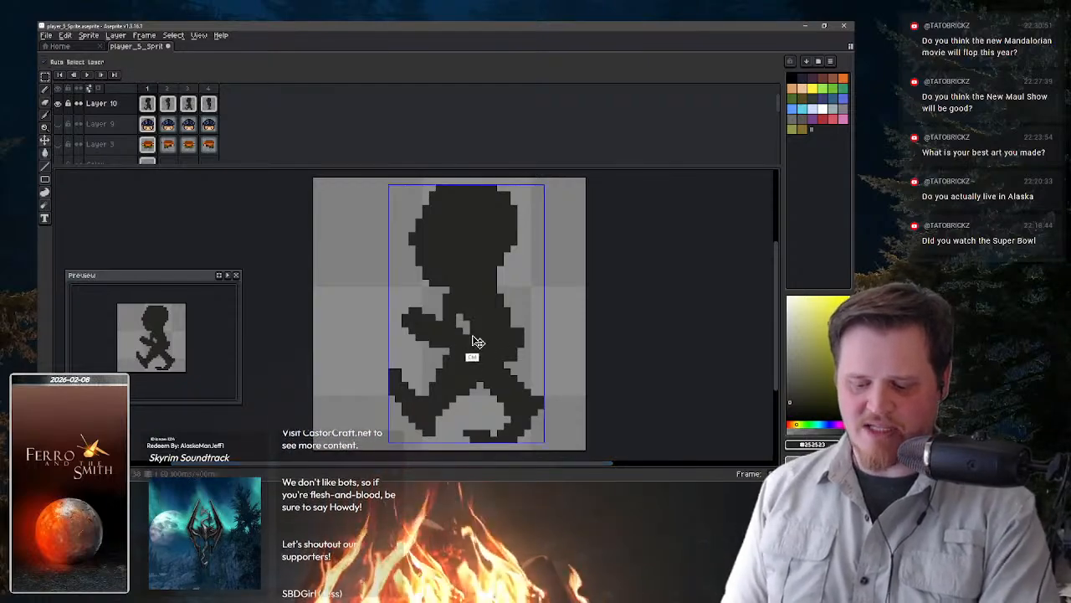
{"action": "key", "text": "ctrl+z"}
{"action": "key", "text": "b"}
{"action": "key", "text": "alt"}
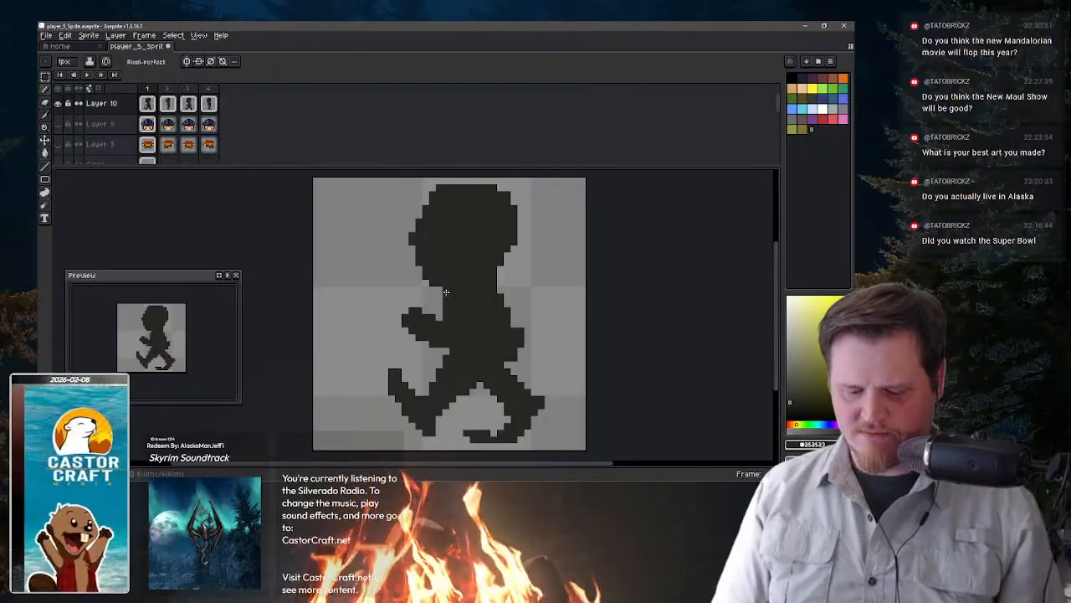
{"action": "key", "text": "bracketright"}
{"action": "key", "text": "bracketright"}
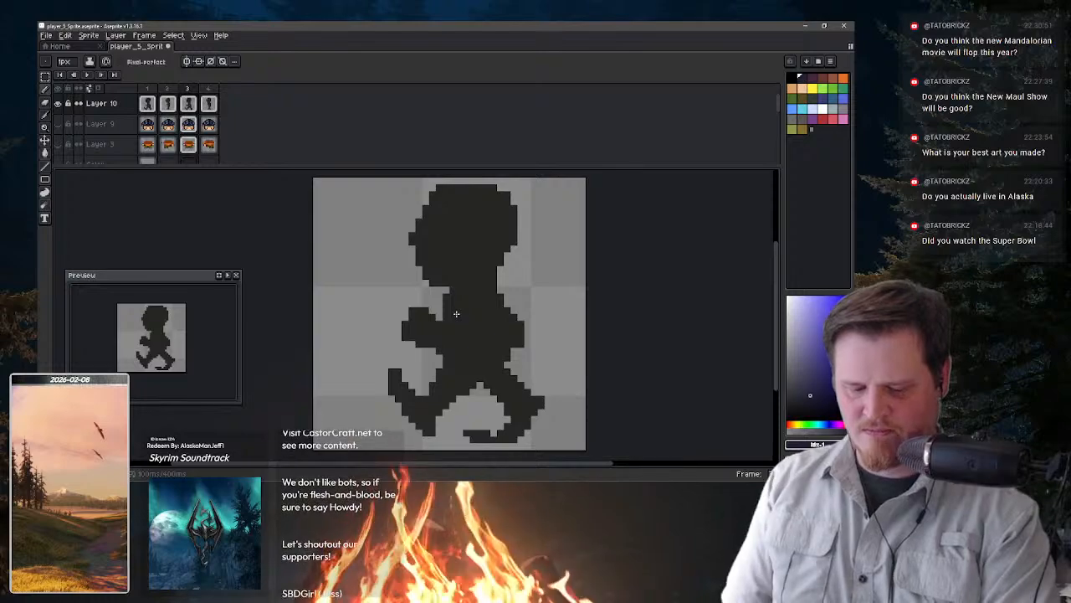
- Add two new frames after frame 4, each copying its standing pose
{"action": "left_click", "coordinate": [208, 88]}
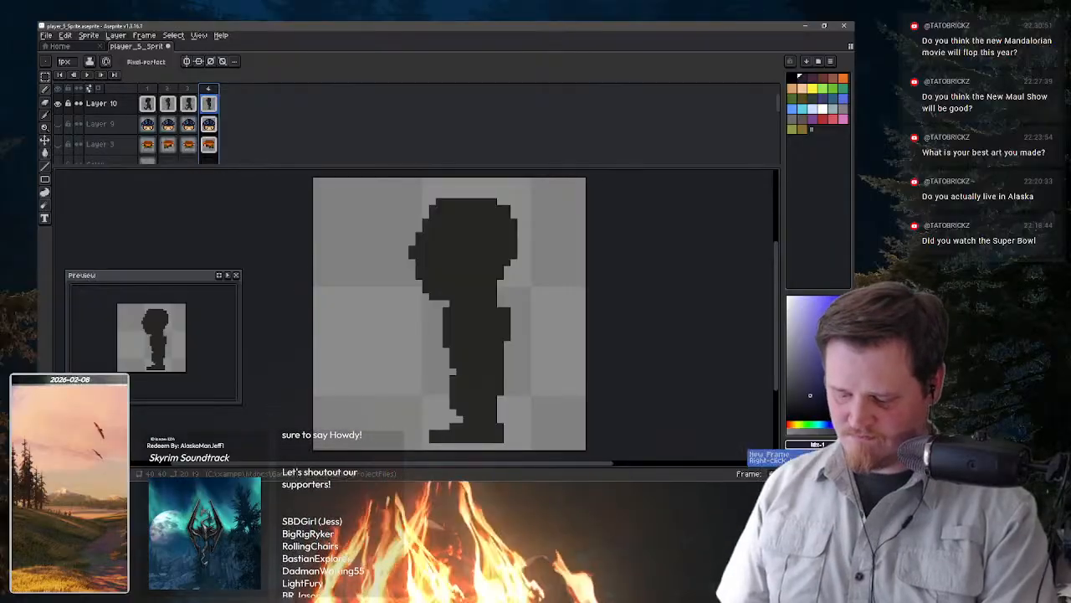
{"action": "key", "text": "alt+n"}
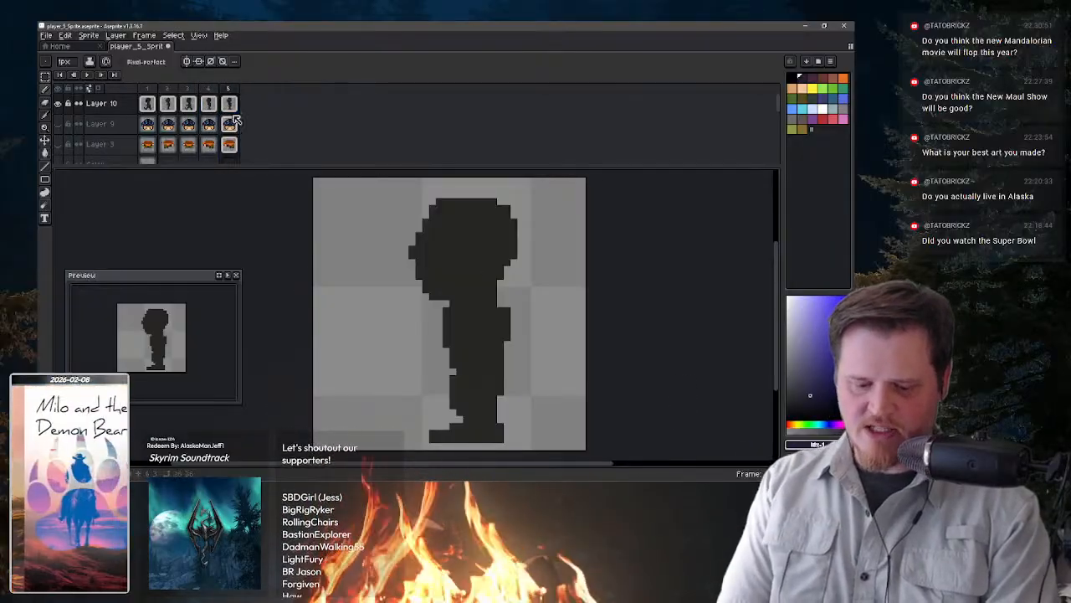
{"action": "key", "text": "alt+n"}
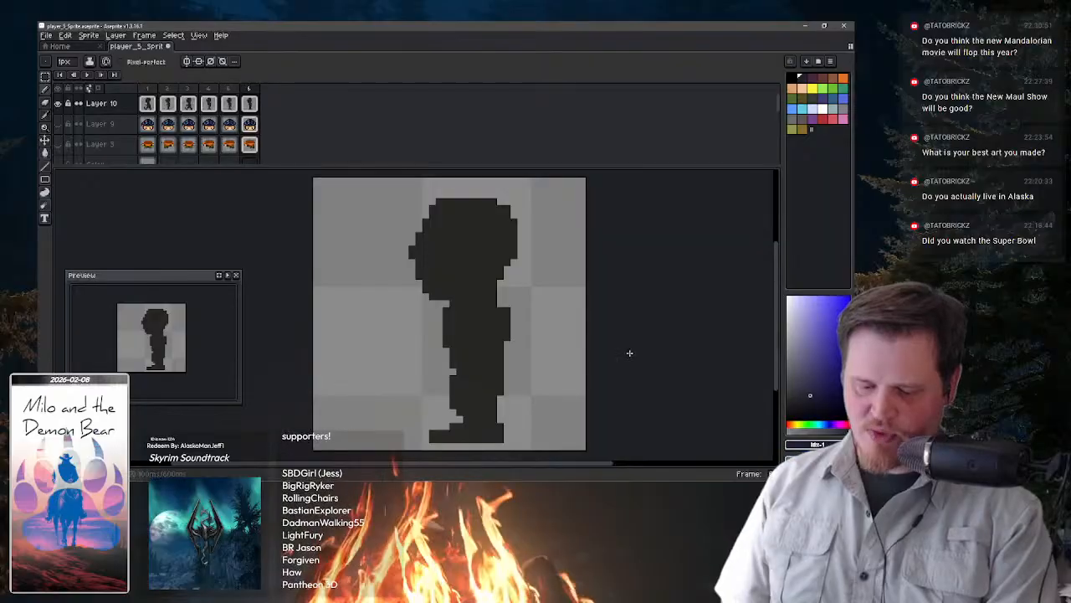
- Move Layer 10's stride pose from frame 3 to frame 4, leaving frame 3 empty, and turn on onion skinning
{"action": "left_click", "coordinate": [189, 104]}
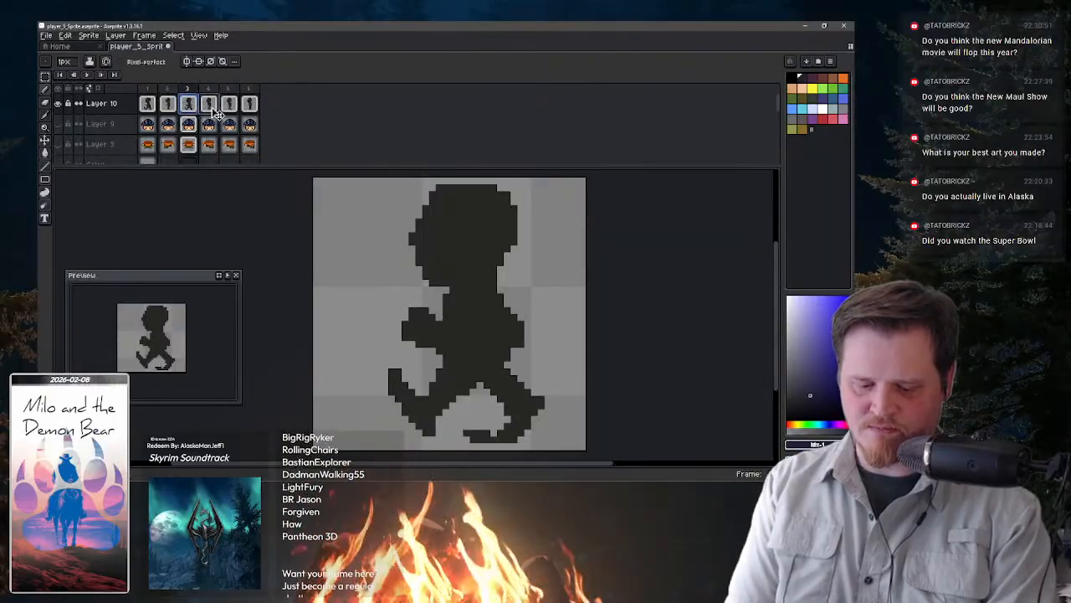
{"action": "left_click_drag", "start_coordinate": [227, 108], "coordinate": [212, 109]}
{"action": "left_click", "coordinate": [190, 105]}
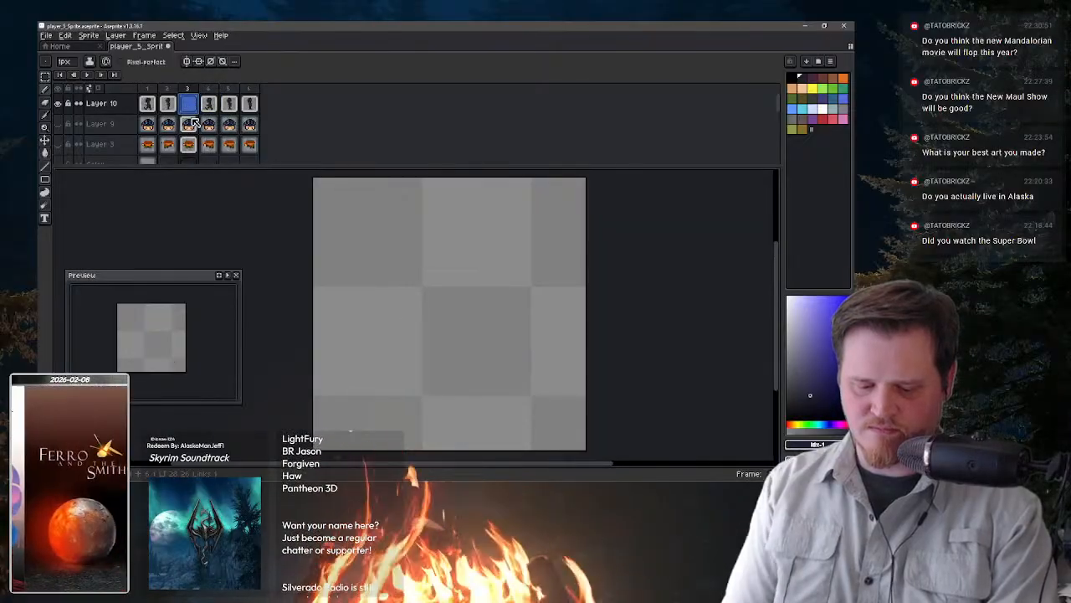
{"action": "key", "text": "F3"}
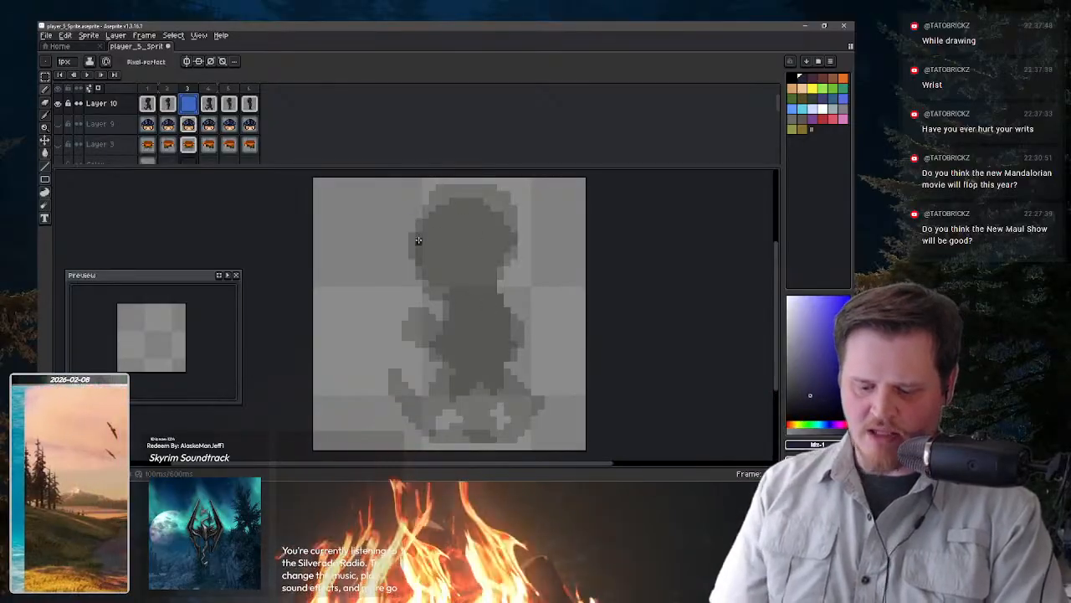
- Outline the head in black in frame 3 between the ghosted neighbouring poses, flipping frames to compare the head position
{"action": "mouse_move", "coordinate": [413, 241]}
{"action": "left_mouse_down"}
{"action": "mouse_move", "coordinate": [415, 249]}
{"action": "mouse_move", "coordinate": [441, 201]}
{"action": "left_mouse_up"}
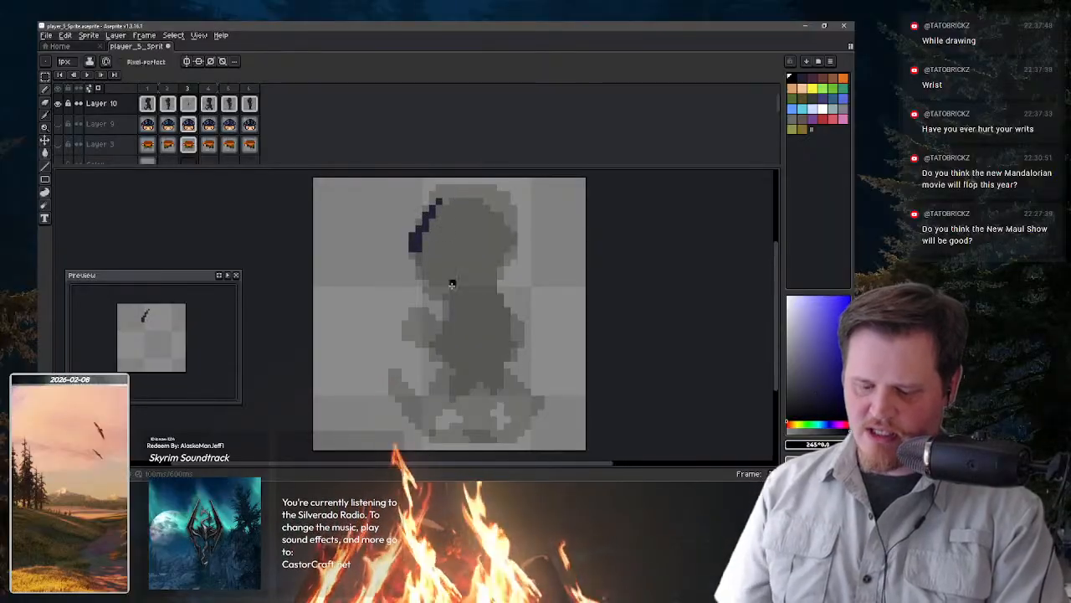
{"action": "mouse_move", "coordinate": [412, 240]}
{"action": "left_mouse_down"}
{"action": "mouse_move", "coordinate": [444, 196]}
{"action": "mouse_move", "coordinate": [505, 205]}
{"action": "mouse_move", "coordinate": [491, 196]}
{"action": "mouse_move", "coordinate": [514, 236]}
{"action": "left_mouse_up"}
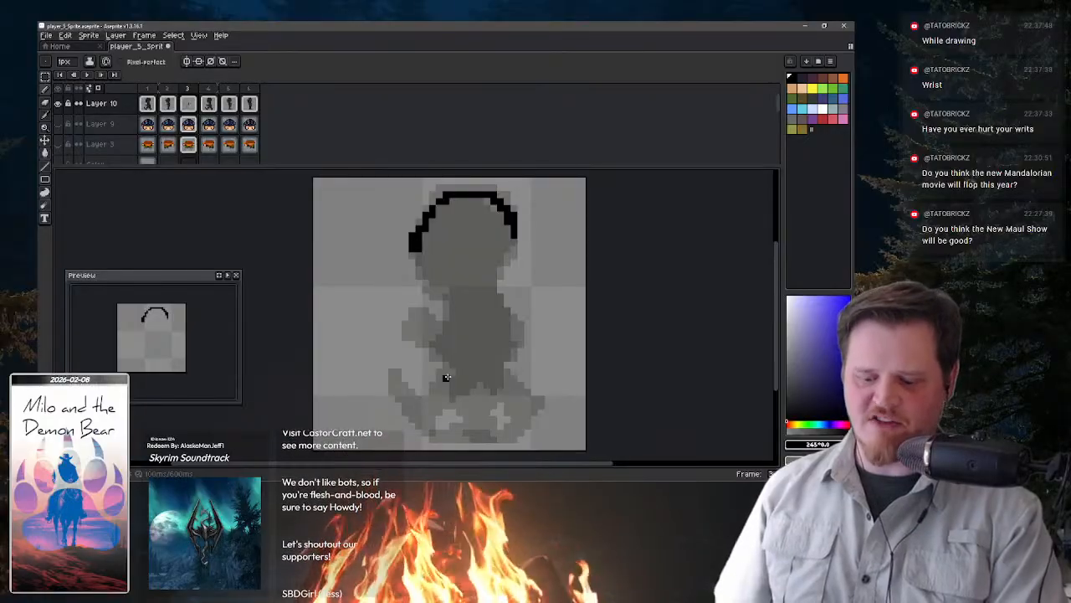
{"action": "left_click_drag", "start_coordinate": [512, 244], "coordinate": [494, 278]}
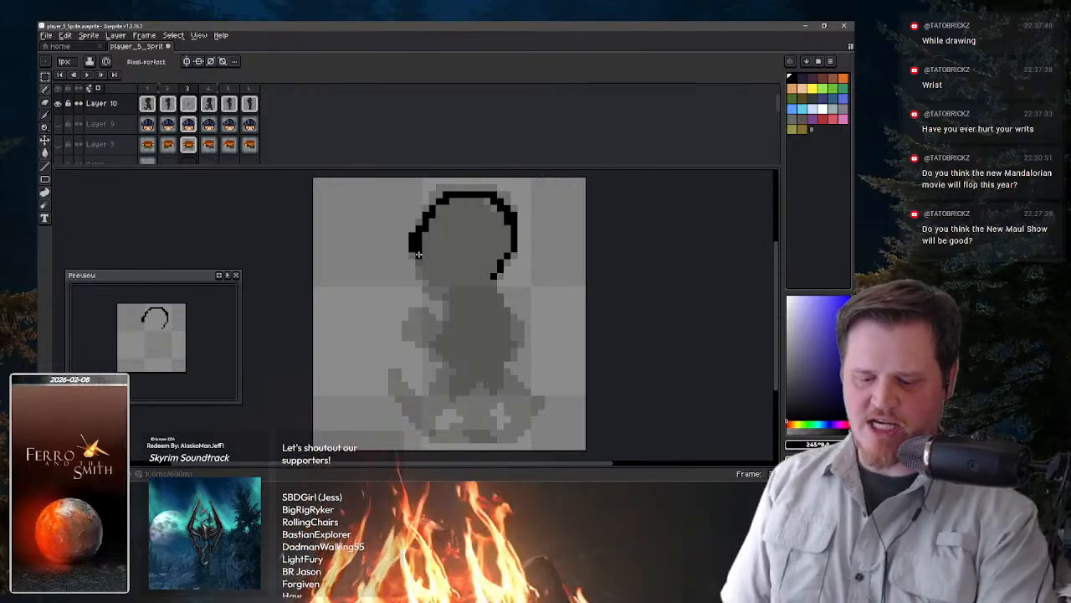
{"action": "key", "text": "Right"}
{"action": "key", "text": "Left"}
{"action": "key", "text": "Right"}
{"action": "key", "text": "Left"}
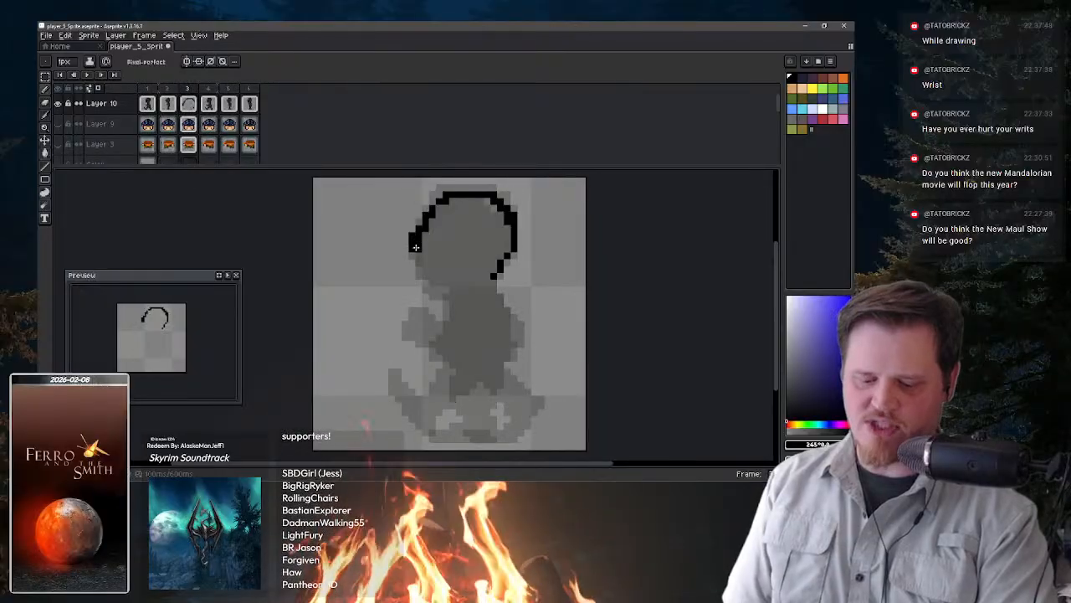
{"action": "mouse_move", "coordinate": [416, 253]}
{"action": "left_mouse_down"}
{"action": "mouse_move", "coordinate": [431, 285]}
{"action": "mouse_move", "coordinate": [452, 295]}
{"action": "left_mouse_up"}
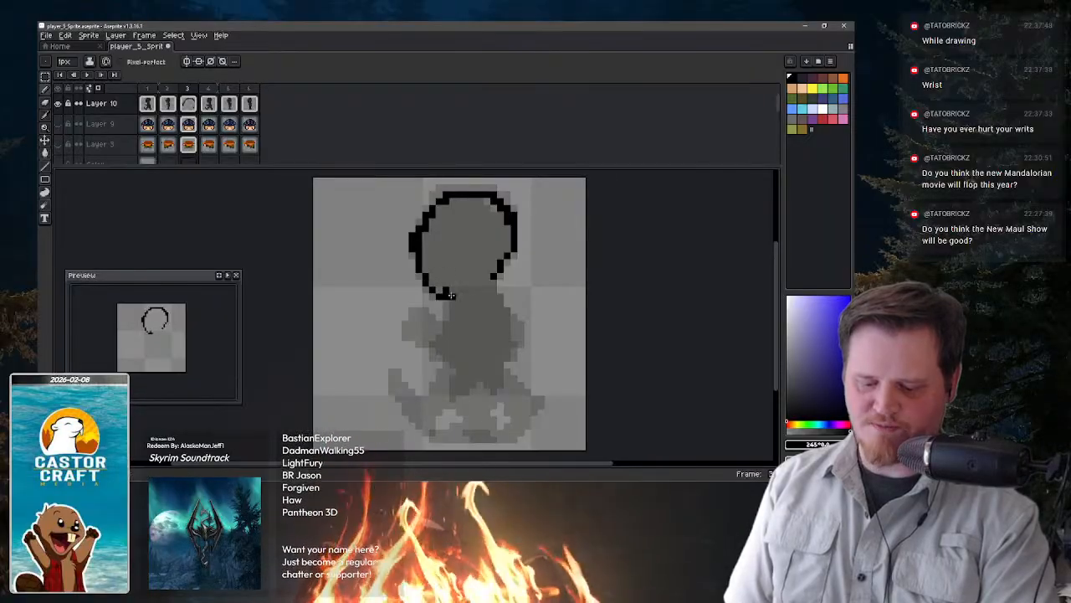
- Fill the head outline in frame 3 with solid black and paint a short neck below it
{"action": "left_click_drag", "start_coordinate": [425, 252], "coordinate": [433, 285]}
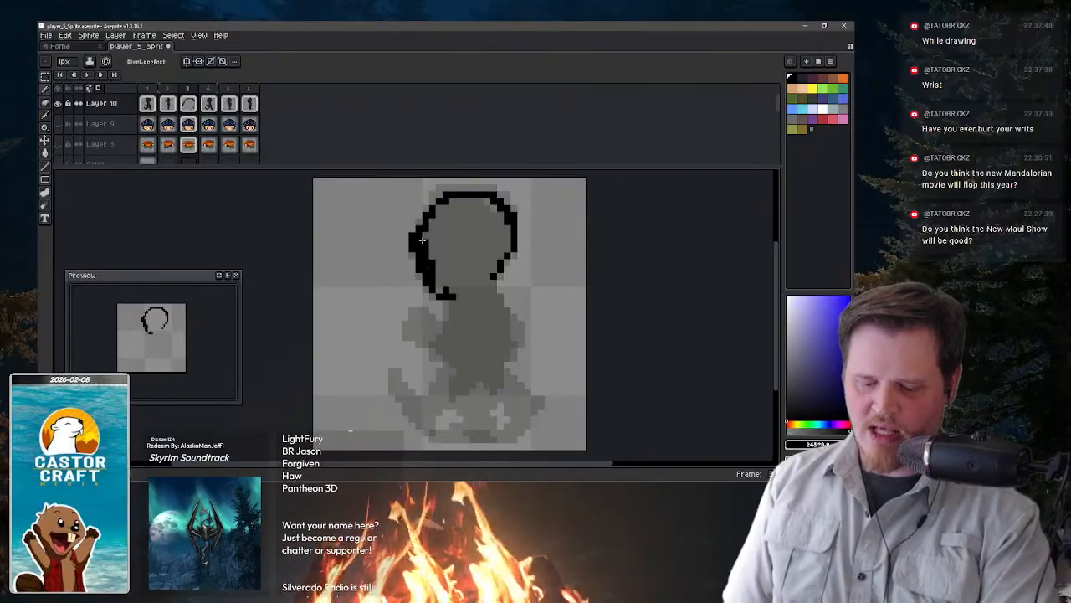
{"action": "mouse_move", "coordinate": [423, 240]}
{"action": "left_mouse_down"}
{"action": "mouse_move", "coordinate": [439, 215]}
{"action": "mouse_move", "coordinate": [452, 206]}
{"action": "mouse_move", "coordinate": [459, 216]}
{"action": "left_mouse_up"}
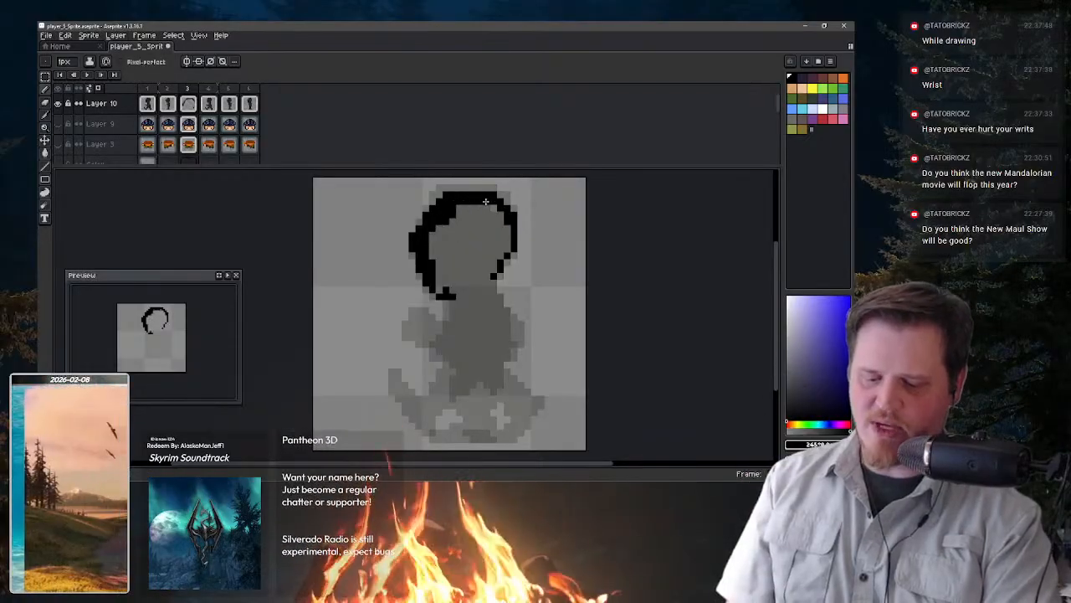
{"action": "mouse_move", "coordinate": [486, 202]}
{"action": "left_mouse_down"}
{"action": "mouse_move", "coordinate": [508, 232]}
{"action": "mouse_move", "coordinate": [500, 248]}
{"action": "mouse_move", "coordinate": [509, 245]}
{"action": "mouse_move", "coordinate": [493, 271]}
{"action": "mouse_move", "coordinate": [493, 220]}
{"action": "mouse_move", "coordinate": [479, 207]}
{"action": "mouse_move", "coordinate": [442, 218]}
{"action": "mouse_move", "coordinate": [434, 238]}
{"action": "mouse_move", "coordinate": [453, 224]}
{"action": "mouse_move", "coordinate": [444, 250]}
{"action": "left_mouse_up"}
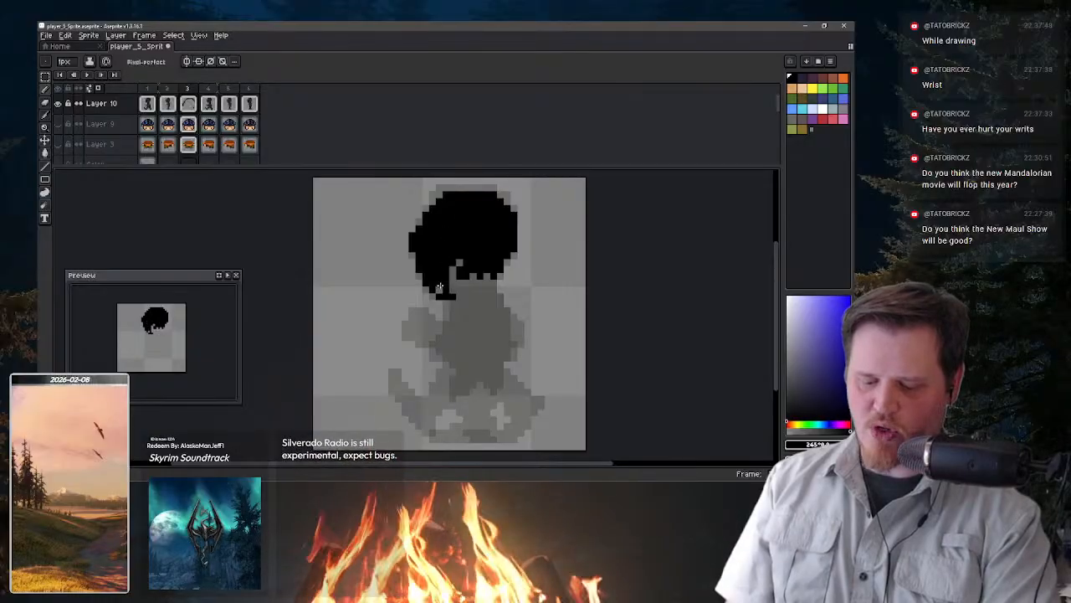
{"action": "mouse_move", "coordinate": [438, 287]}
{"action": "left_mouse_down"}
{"action": "mouse_move", "coordinate": [455, 241]}
{"action": "mouse_move", "coordinate": [459, 280]}
{"action": "mouse_move", "coordinate": [496, 248]}
{"action": "mouse_move", "coordinate": [485, 249]}
{"action": "mouse_move", "coordinate": [487, 298]}
{"action": "left_mouse_up"}
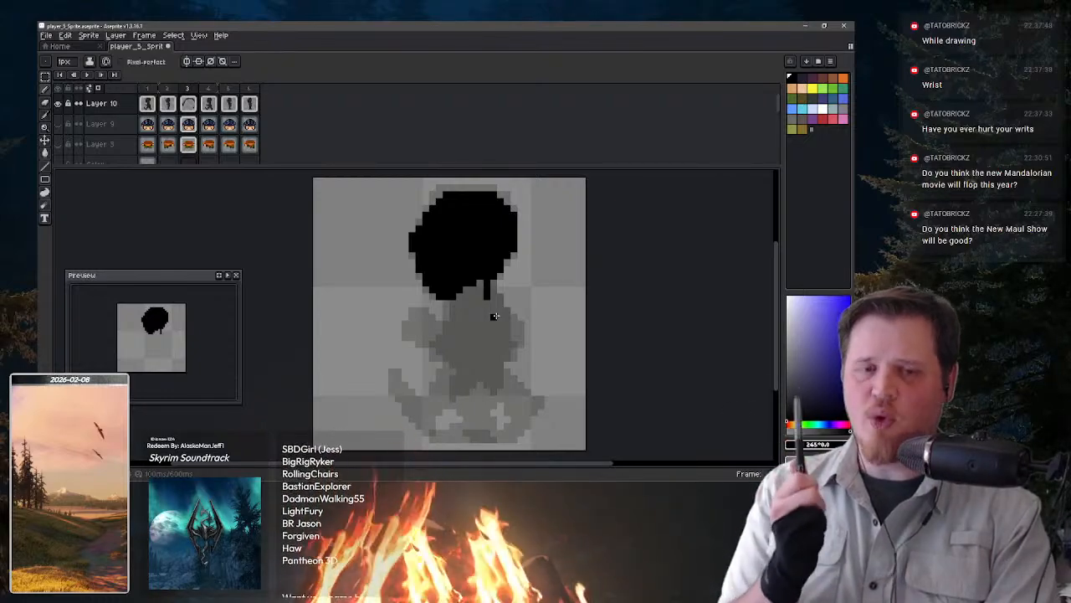
{"action": "left_click_drag", "start_coordinate": [479, 284], "coordinate": [463, 285]}
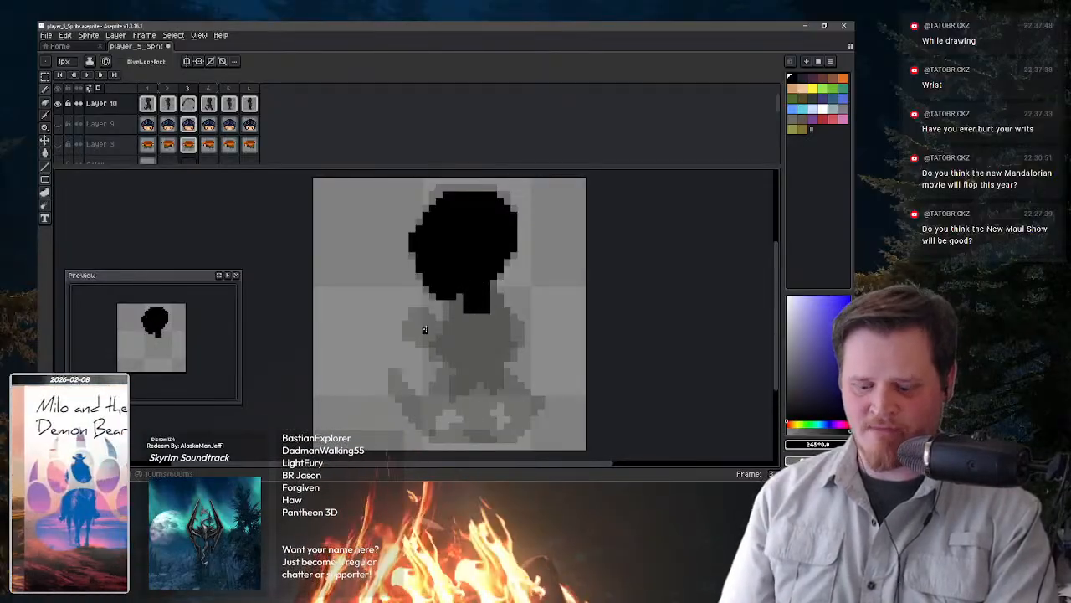
- Paint the torso, bent arms and two striding legs in solid black below the head in frame 3, following the onion skins
{"action": "mouse_move", "coordinate": [418, 343]}
{"action": "left_mouse_down"}
{"action": "mouse_move", "coordinate": [452, 329]}
{"action": "mouse_move", "coordinate": [464, 331]}
{"action": "mouse_move", "coordinate": [459, 298]}
{"action": "mouse_move", "coordinate": [457, 323]}
{"action": "left_mouse_up"}
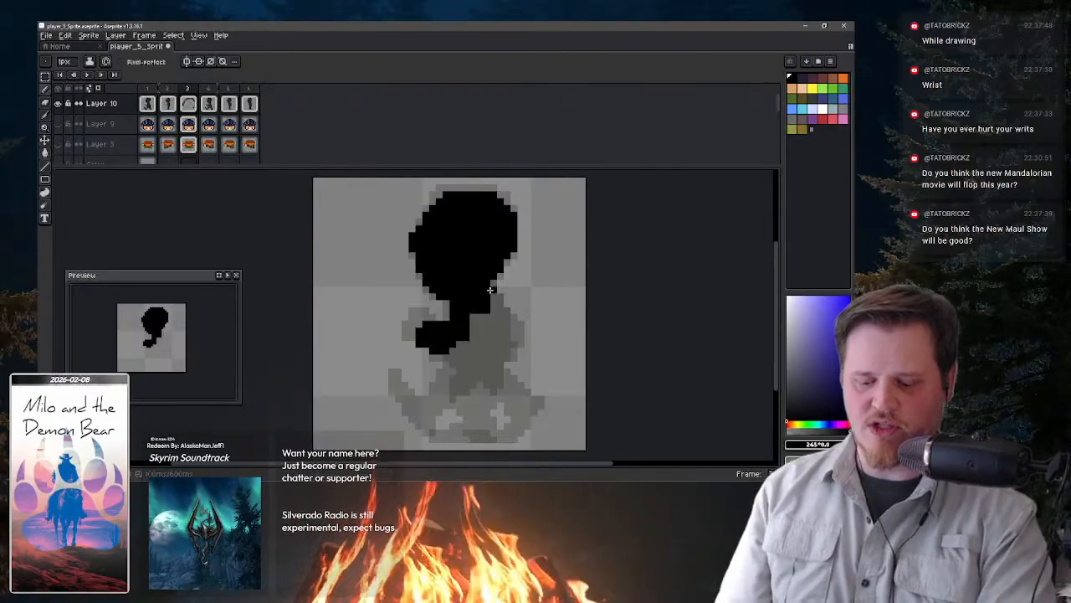
{"action": "mouse_move", "coordinate": [493, 290]}
{"action": "left_mouse_down"}
{"action": "mouse_move", "coordinate": [515, 348]}
{"action": "mouse_move", "coordinate": [497, 312]}
{"action": "mouse_move", "coordinate": [492, 362]}
{"action": "mouse_move", "coordinate": [455, 291]}
{"action": "mouse_move", "coordinate": [459, 334]}
{"action": "left_mouse_up"}
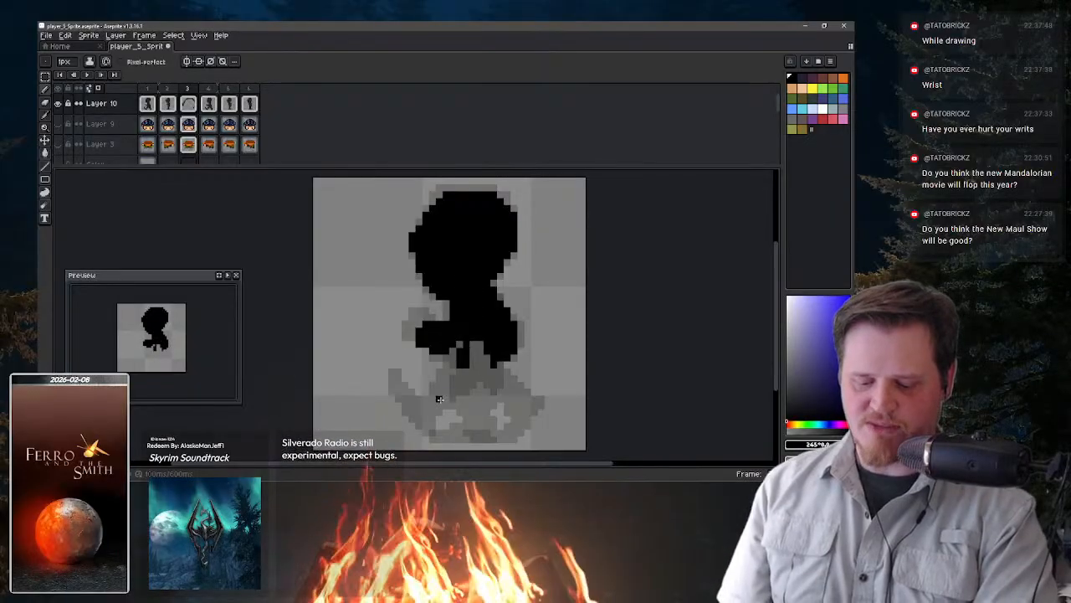
{"action": "mouse_move", "coordinate": [445, 370]}
{"action": "left_mouse_down"}
{"action": "mouse_move", "coordinate": [432, 383]}
{"action": "mouse_move", "coordinate": [451, 414]}
{"action": "mouse_move", "coordinate": [435, 402]}
{"action": "mouse_move", "coordinate": [446, 425]}
{"action": "mouse_move", "coordinate": [427, 425]}
{"action": "mouse_move", "coordinate": [452, 400]}
{"action": "left_mouse_up"}
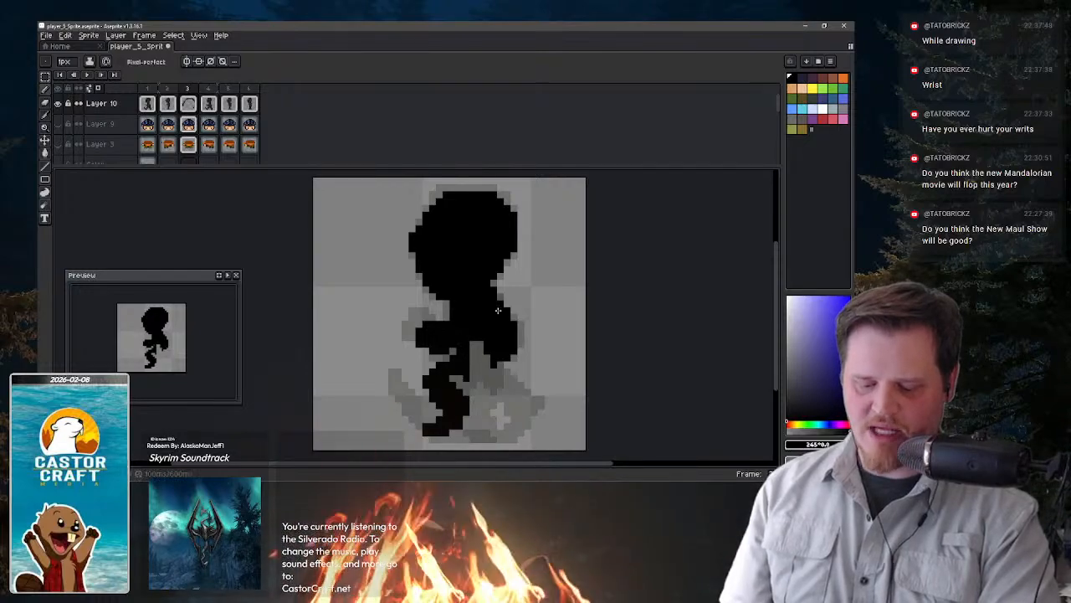
{"action": "mouse_move", "coordinate": [495, 338]}
{"action": "left_mouse_down"}
{"action": "mouse_move", "coordinate": [527, 432]}
{"action": "mouse_move", "coordinate": [474, 434]}
{"action": "mouse_move", "coordinate": [501, 419]}
{"action": "mouse_move", "coordinate": [488, 368]}
{"action": "mouse_move", "coordinate": [484, 402]}
{"action": "left_mouse_up"}
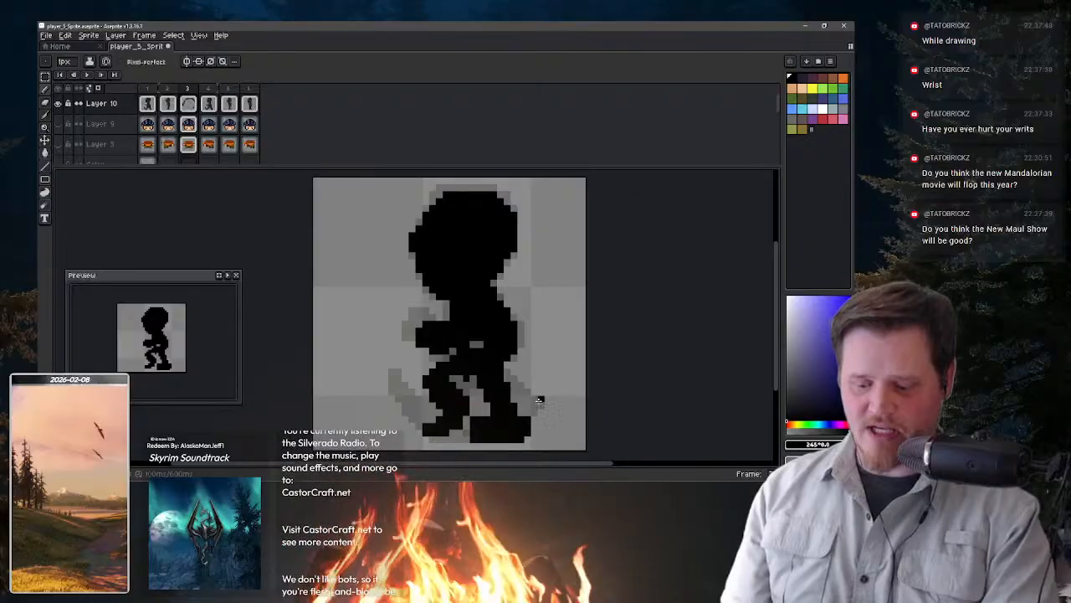
{"action": "key", "text": "e"}
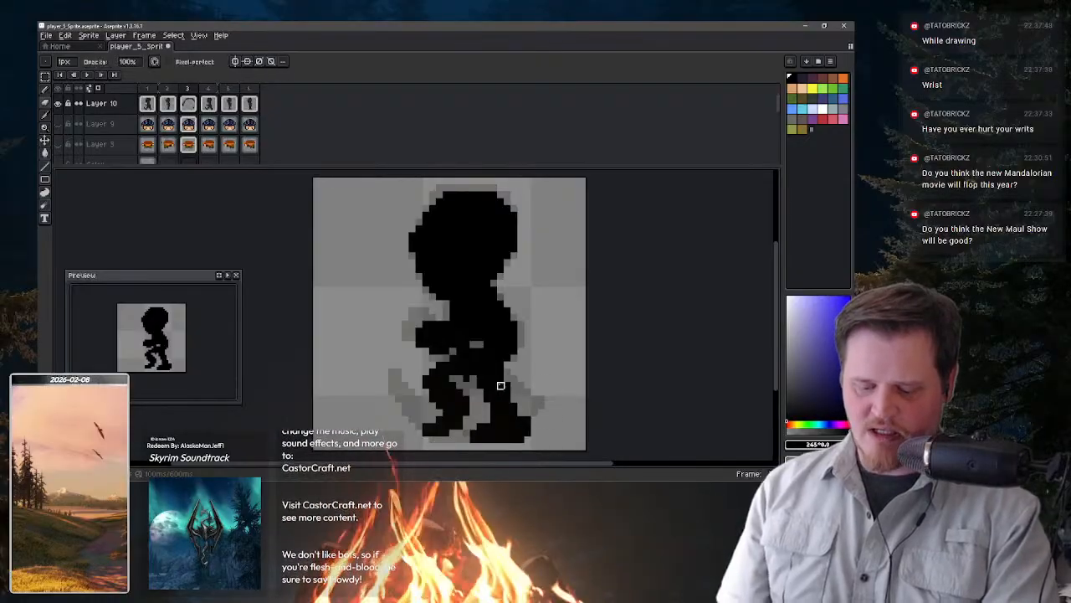
{"action": "key", "text": "b"}
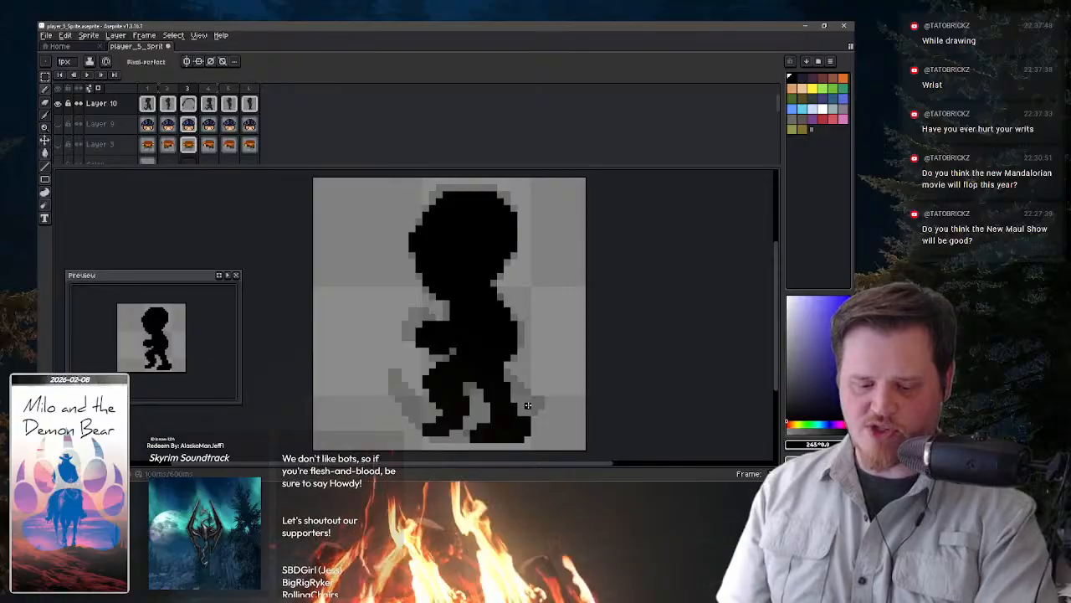
- Copy Layer 10's whole in-between pose from frame 3 and clear the standing pose from frame 5
{"action": "key", "text": "Right"}
{"action": "key", "text": "Right"}
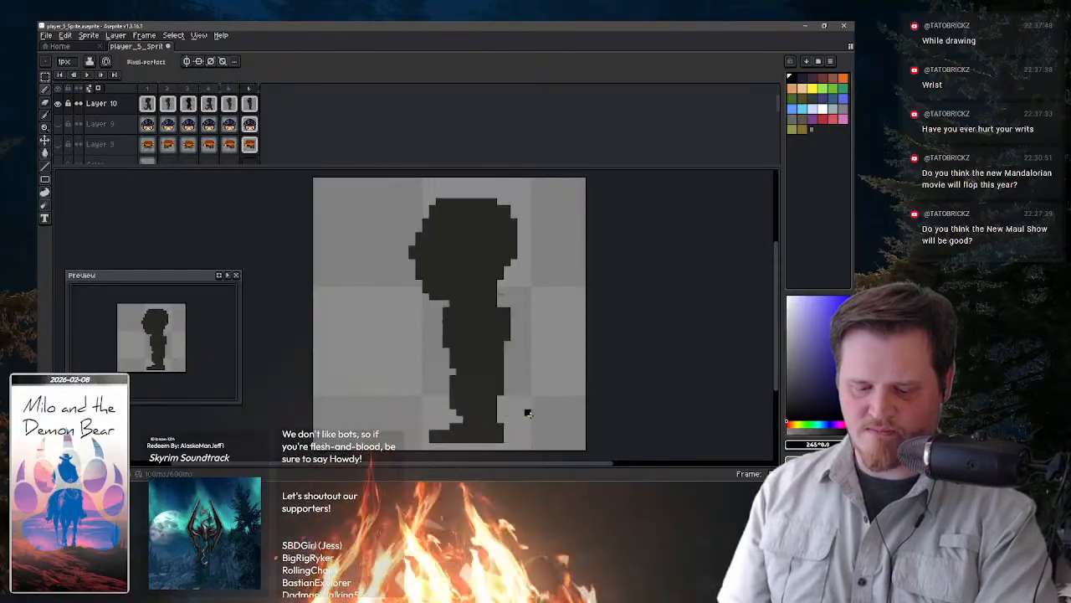
{"action": "key", "text": "Right"}
{"action": "left_click", "coordinate": [188, 103]}
{"action": "key", "text": "ctrl+a"}
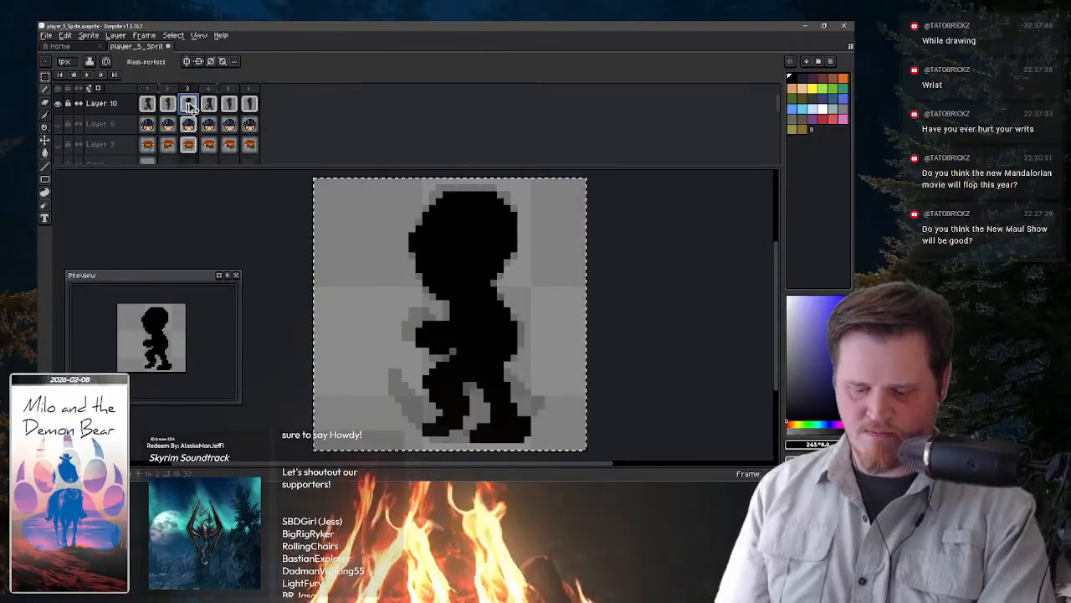
{"action": "left_click", "coordinate": [233, 105]}
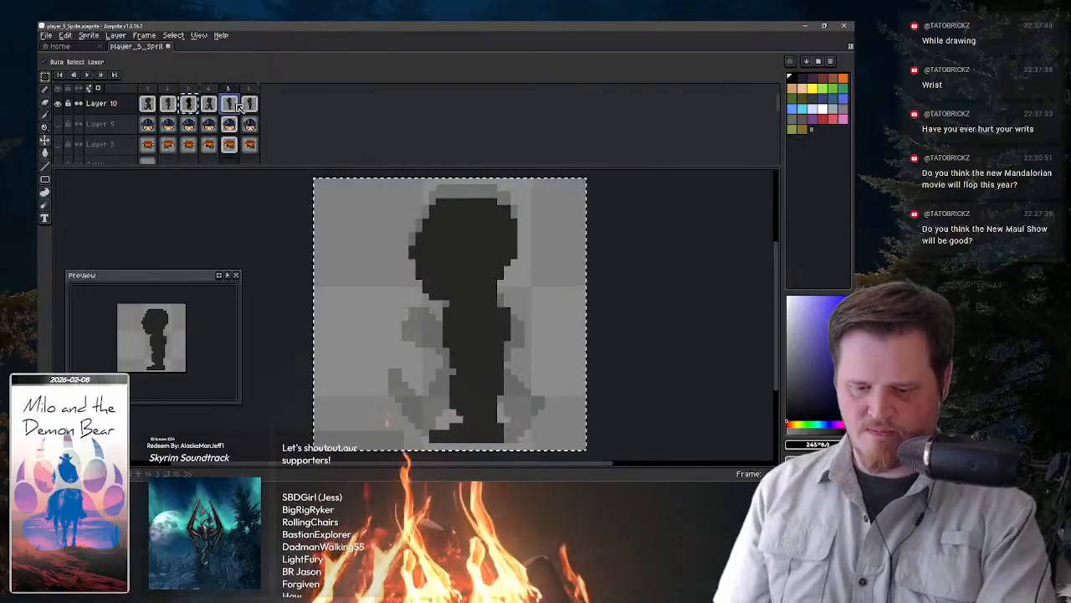
{"action": "key", "text": "Delete"}
{"action": "key", "text": "Right"}
{"action": "key", "text": "ctrl+v"}
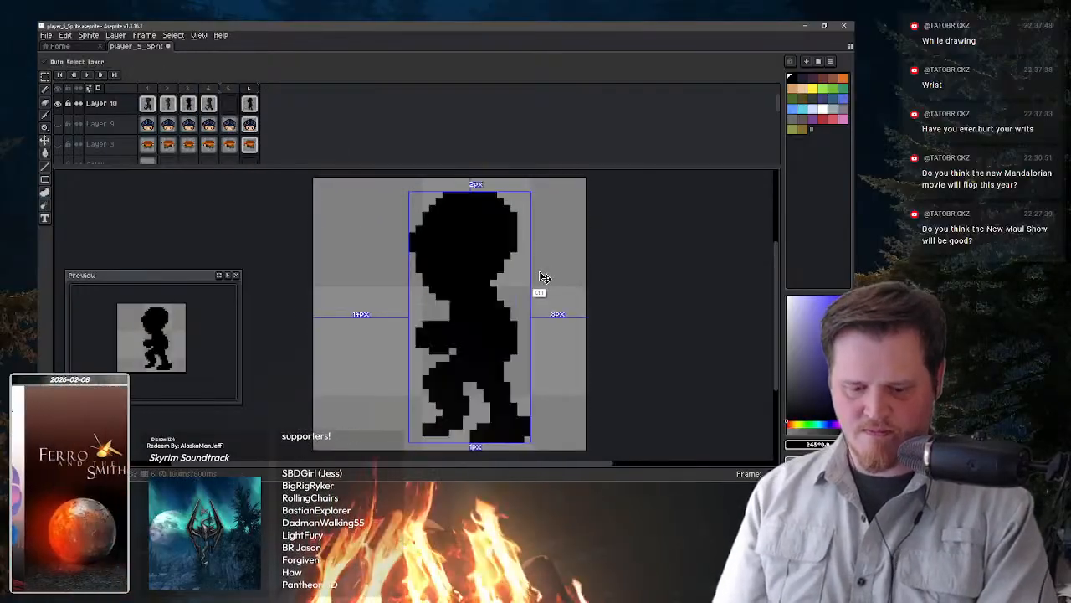
{"action": "key", "text": "ctrl+z"}
{"action": "key", "text": "Left"}
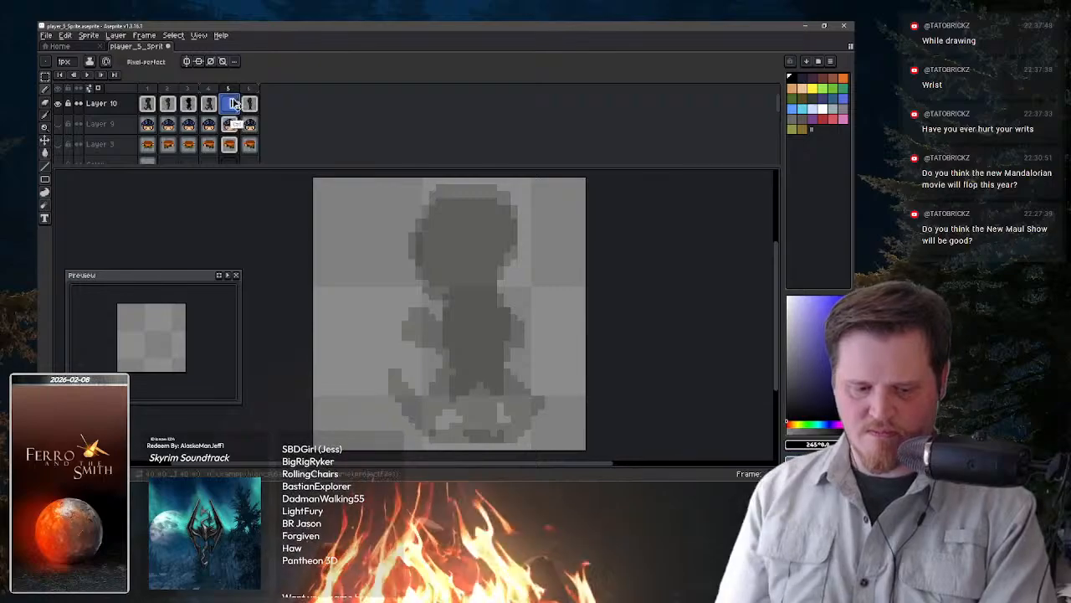
- Paste the copied in-between pose into Layer 10's empty frame 5 and play the six-frame animation
{"action": "key", "text": "ctrl+v"}
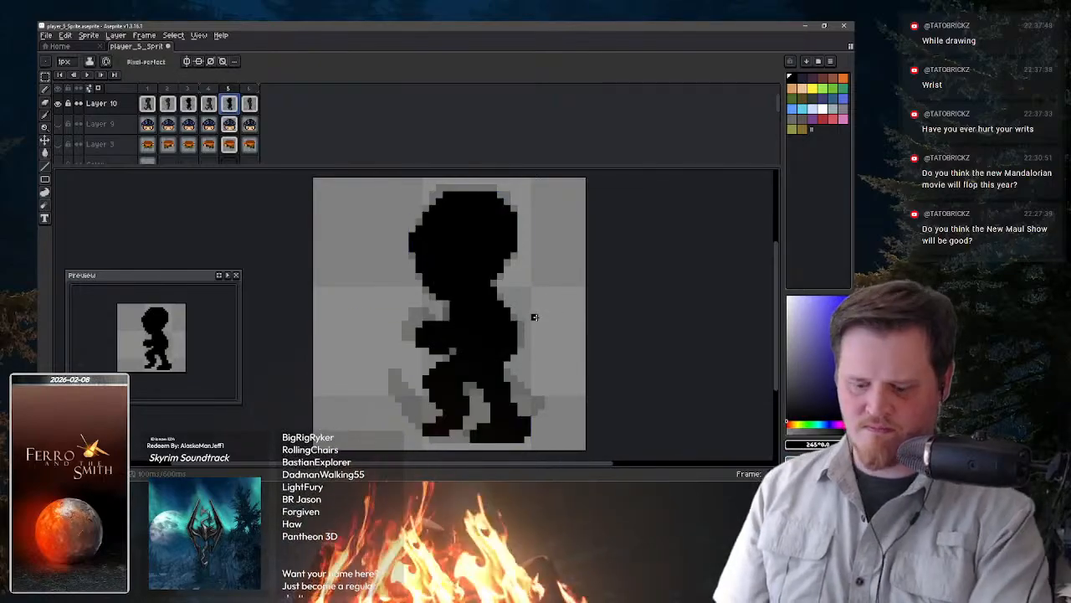
{"action": "key", "text": "Return"}
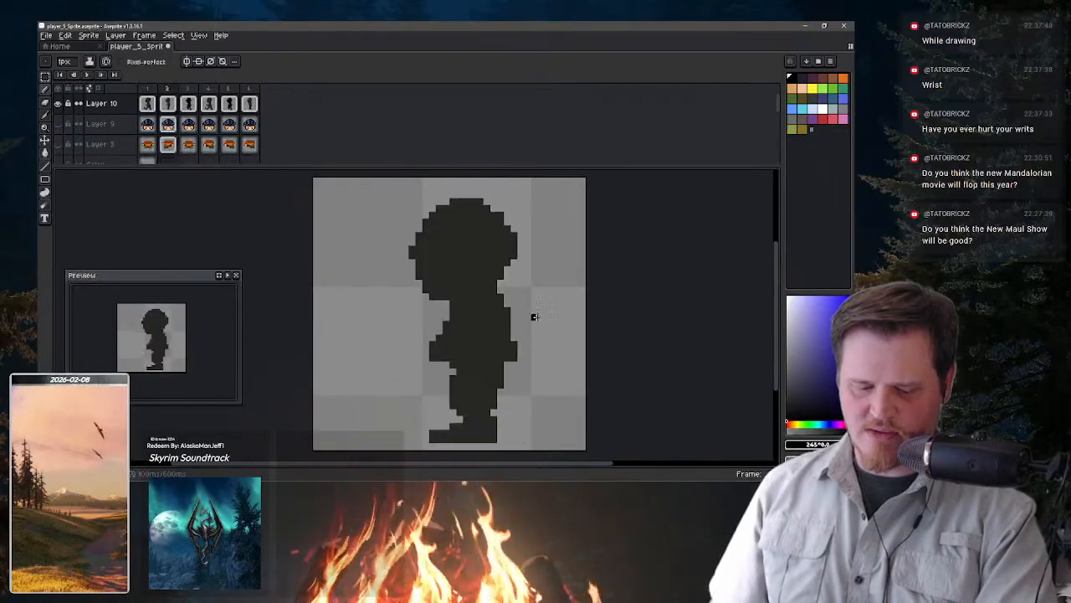
- Play the coloured front-view animation with Layer 10 hidden, and restore the view of only the silhouette layer
{"action": "left_click", "coordinate": [58, 103]}
{"action": "left_click", "coordinate": [58, 124]}
{"action": "left_click", "coordinate": [58, 144]}
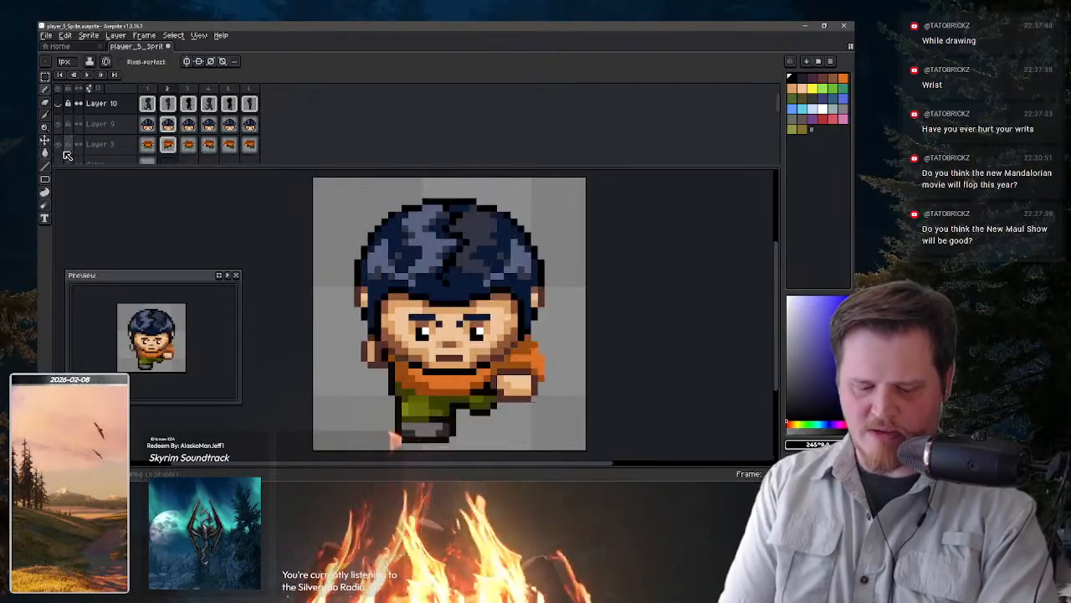
{"action": "key", "text": "Return"}
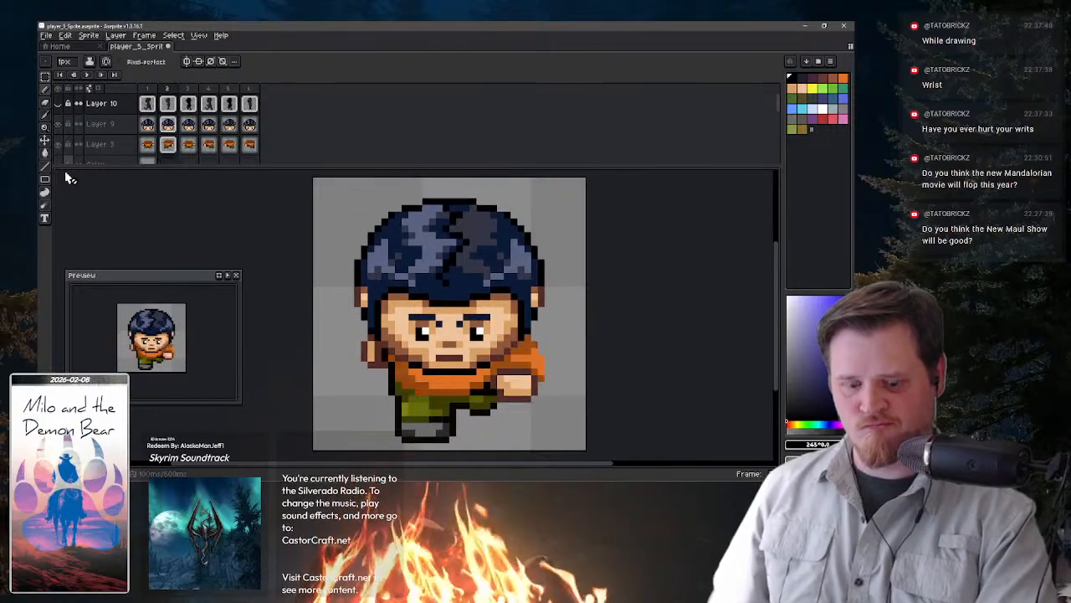
{"action": "left_click_drag", "start_coordinate": [58, 123], "coordinate": [59, 159]}
{"action": "left_click", "coordinate": [58, 103]}
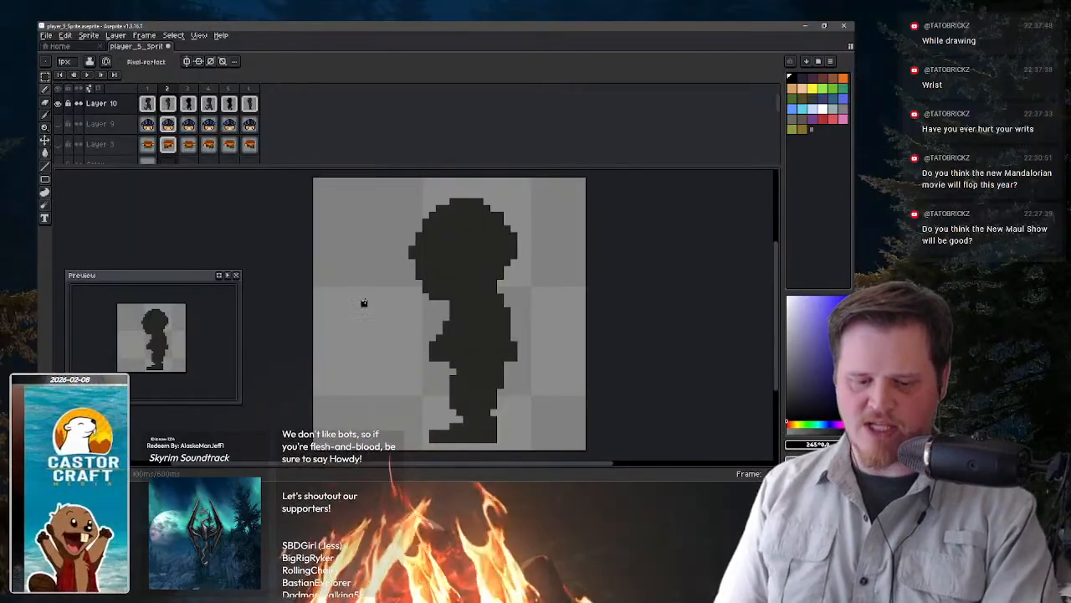
- Add an empty layer above Layer 10 and lower Layer 10's opacity so its silhouettes serve as a drawing guide
{"action": "left_click", "coordinate": [103, 105]}
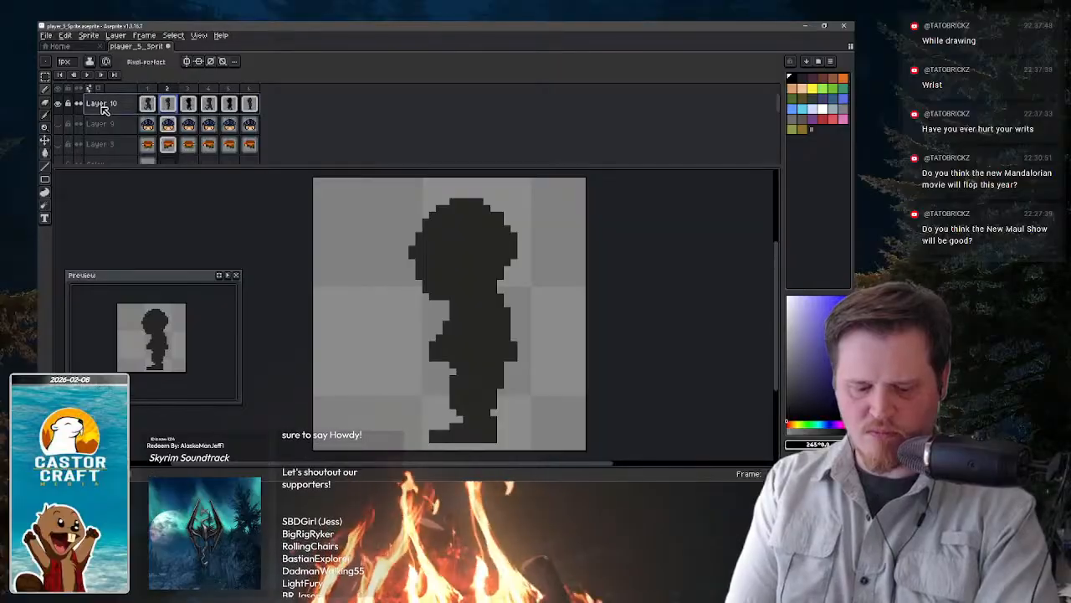
{"action": "key", "text": "shift+n"}
{"action": "left_click", "coordinate": [123, 128]}
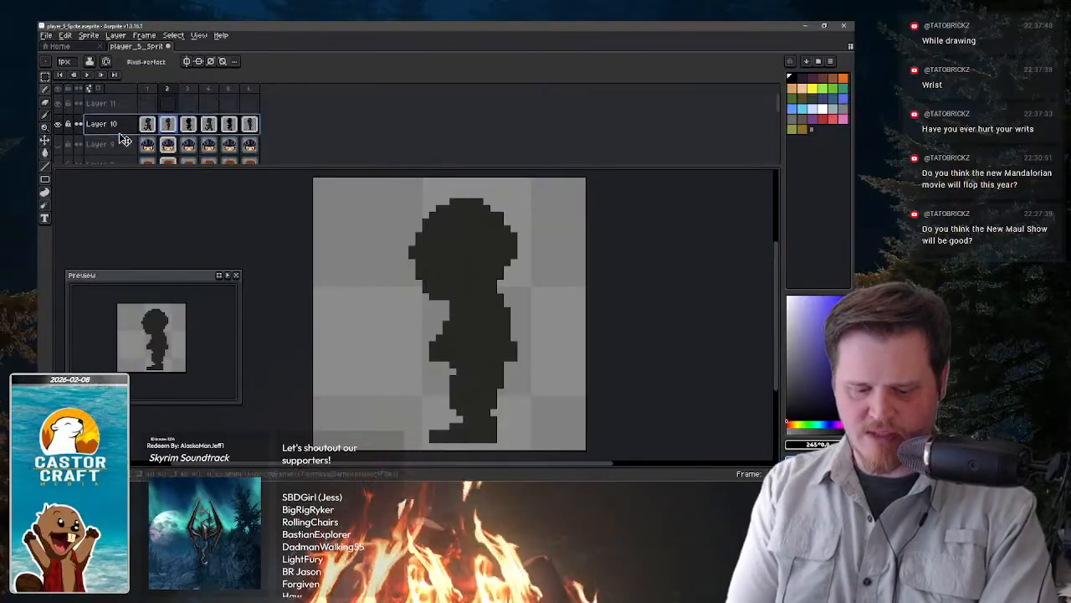
{"action": "key", "text": "shift+p"}
{"action": "left_click", "coordinate": [455, 277]}
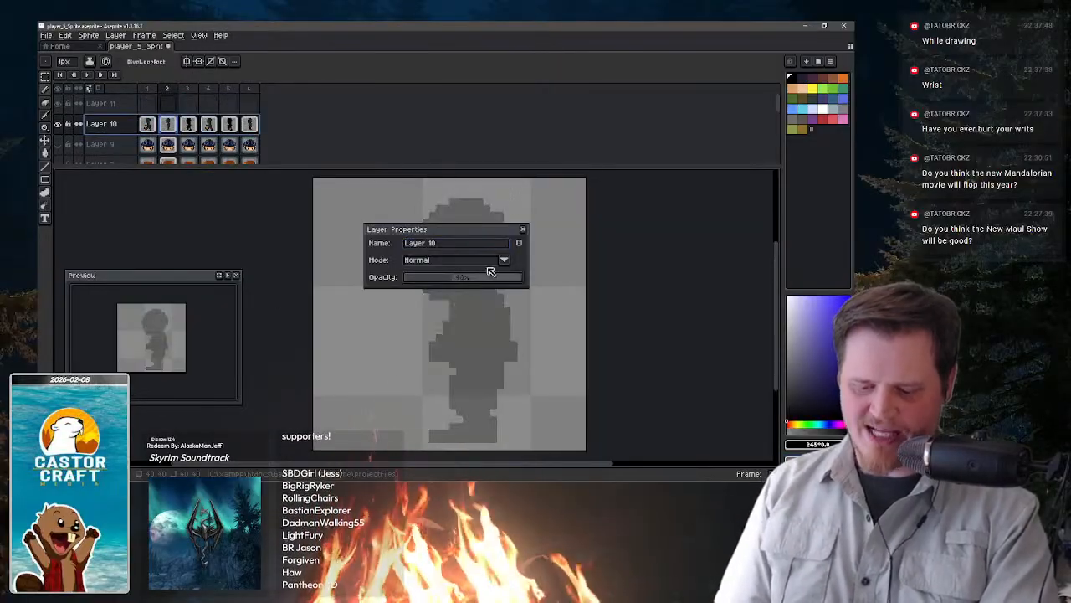
{"action": "left_click", "coordinate": [524, 232]}
- Outline a closed black head shape in frame 1 of Layer 11 over the faded silhouette
{"action": "left_click", "coordinate": [146, 104]}
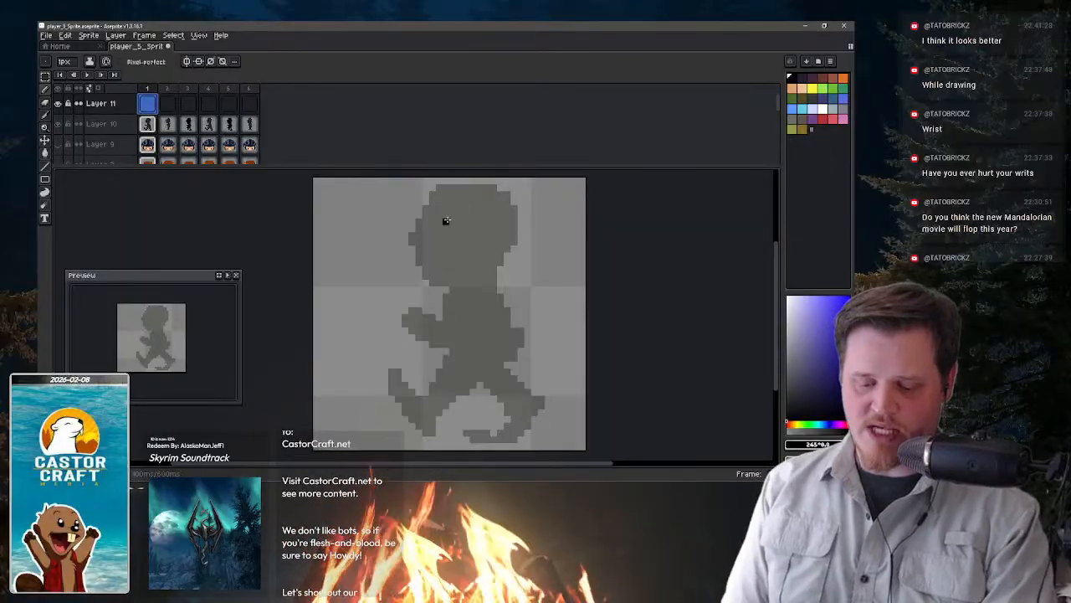
{"action": "mouse_move", "coordinate": [445, 194]}
{"action": "left_mouse_down"}
{"action": "mouse_move", "coordinate": [419, 247]}
{"action": "mouse_move", "coordinate": [431, 207]}
{"action": "mouse_move", "coordinate": [418, 226]}
{"action": "mouse_move", "coordinate": [425, 263]}
{"action": "left_mouse_up"}
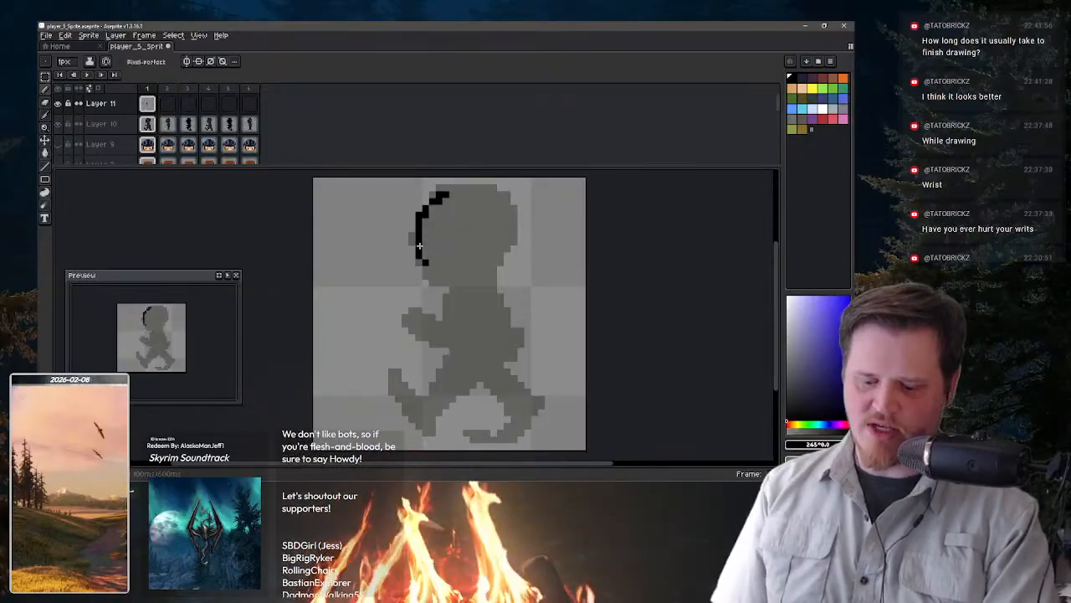
{"action": "mouse_move", "coordinate": [424, 266]}
{"action": "left_mouse_down"}
{"action": "mouse_move", "coordinate": [460, 262]}
{"action": "mouse_move", "coordinate": [450, 281]}
{"action": "mouse_move", "coordinate": [481, 250]}
{"action": "mouse_move", "coordinate": [473, 267]}
{"action": "mouse_move", "coordinate": [500, 221]}
{"action": "mouse_move", "coordinate": [497, 253]}
{"action": "mouse_move", "coordinate": [494, 195]}
{"action": "mouse_move", "coordinate": [490, 208]}
{"action": "mouse_move", "coordinate": [451, 191]}
{"action": "left_mouse_up"}
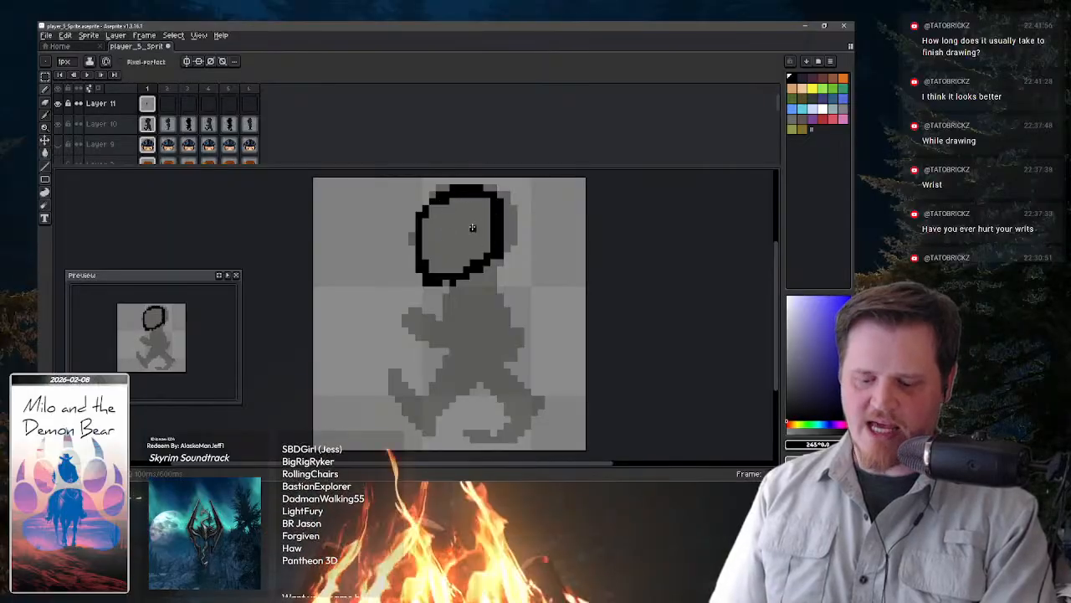
{"action": "left_click", "coordinate": [432, 204]}
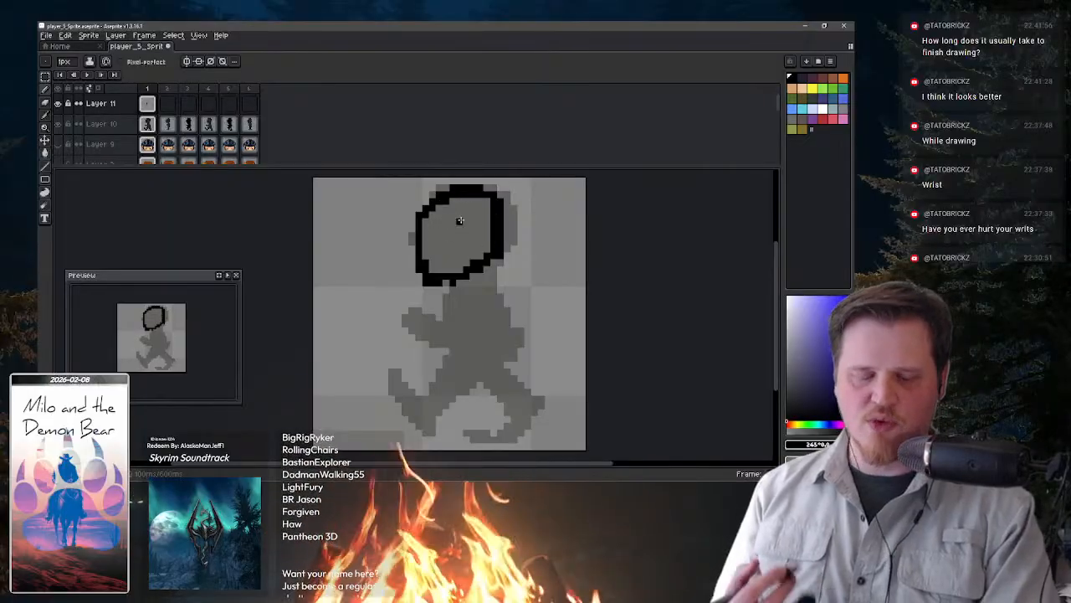
- Thicken the head outline's lower front corner and extend it downward into a chin
{"action": "left_click", "coordinate": [436, 288]}
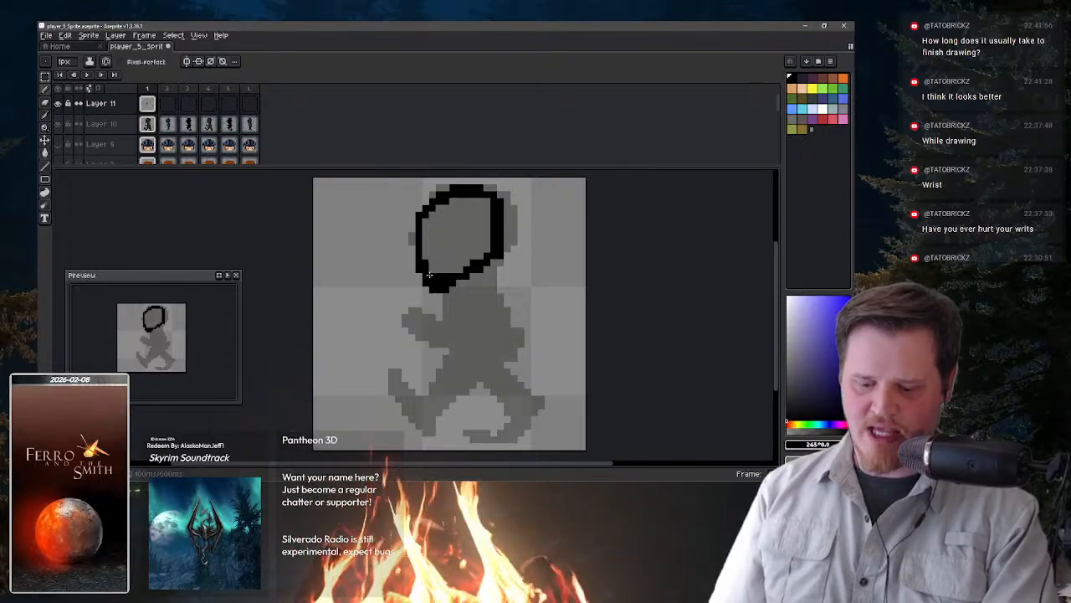
{"action": "left_click_drag", "start_coordinate": [429, 274], "coordinate": [433, 256]}
{"action": "key", "text": "e"}
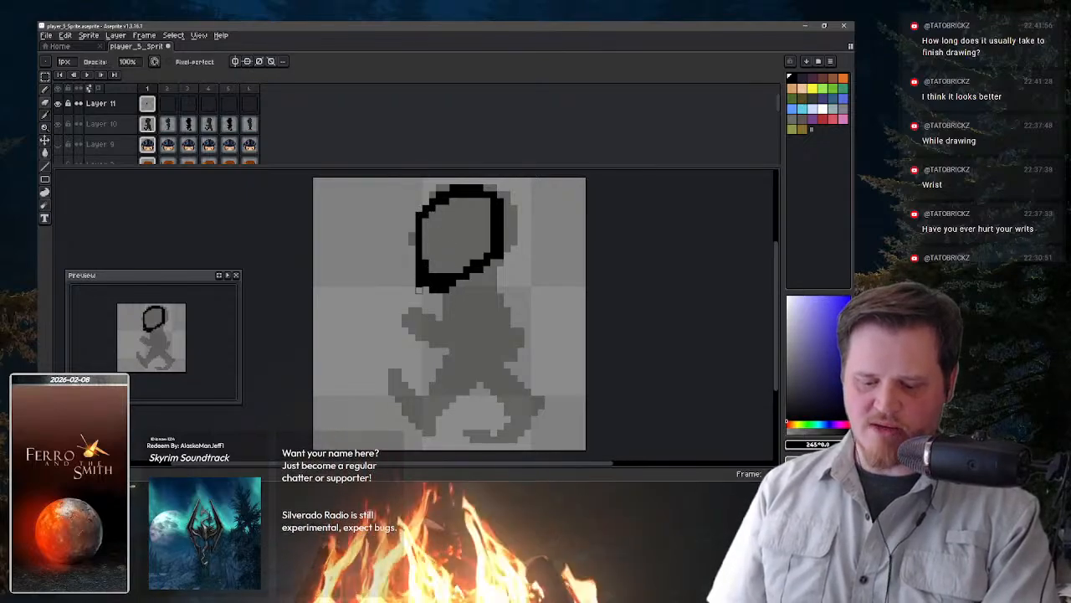
{"action": "left_click", "coordinate": [420, 284]}
{"action": "key", "text": "b"}
{"action": "left_click", "coordinate": [420, 283]}
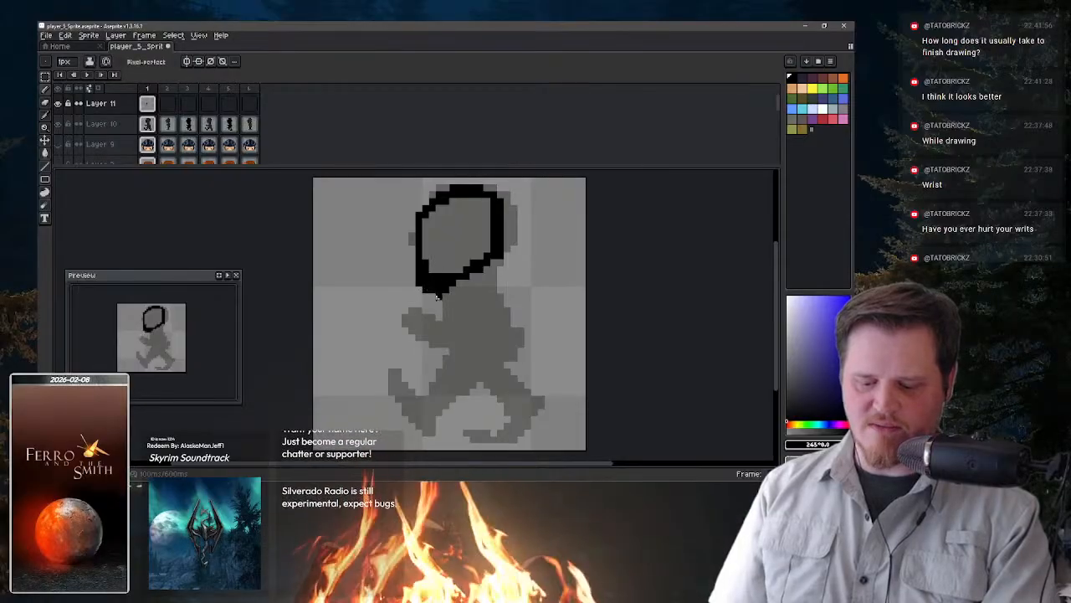
- Fill the head in frame 1 with solid black, squaring off its upper front corner and filling out its lower back edge
{"action": "left_click_drag", "start_coordinate": [426, 228], "coordinate": [426, 258]}
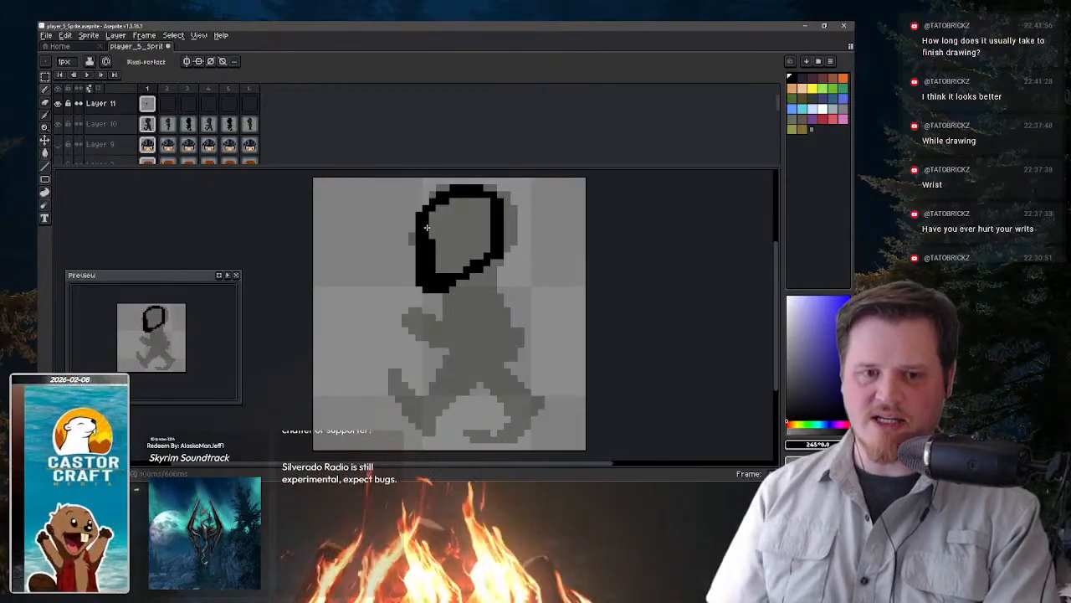
{"action": "mouse_move", "coordinate": [436, 213]}
{"action": "left_mouse_down"}
{"action": "mouse_move", "coordinate": [438, 272]}
{"action": "mouse_move", "coordinate": [447, 262]}
{"action": "mouse_move", "coordinate": [453, 271]}
{"action": "mouse_move", "coordinate": [475, 234]}
{"action": "mouse_move", "coordinate": [488, 241]}
{"action": "mouse_move", "coordinate": [484, 190]}
{"action": "left_mouse_up"}
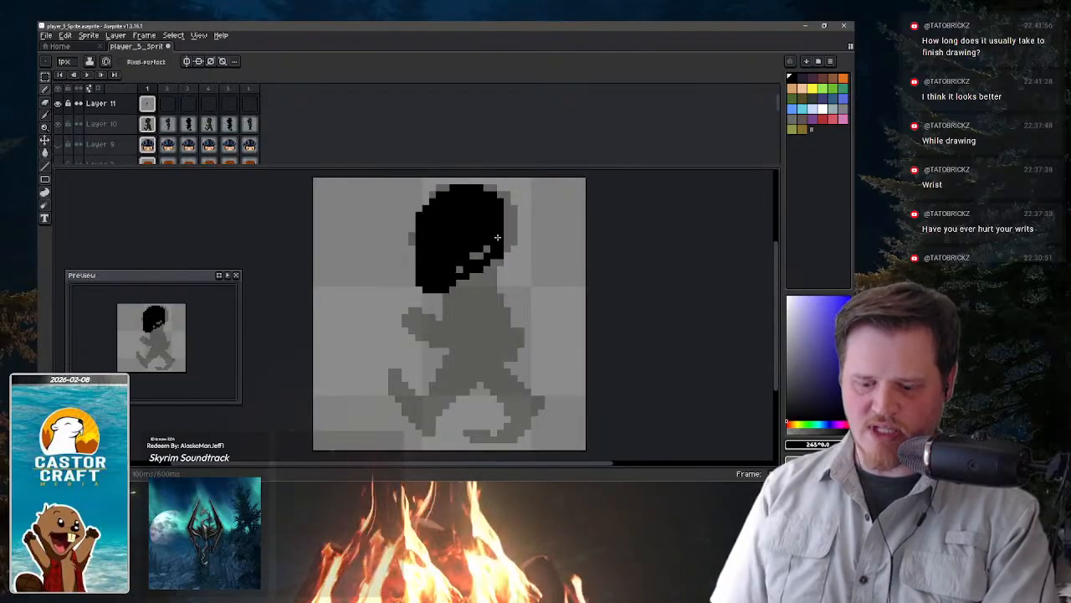
{"action": "left_click_drag", "start_coordinate": [497, 238], "coordinate": [460, 266]}
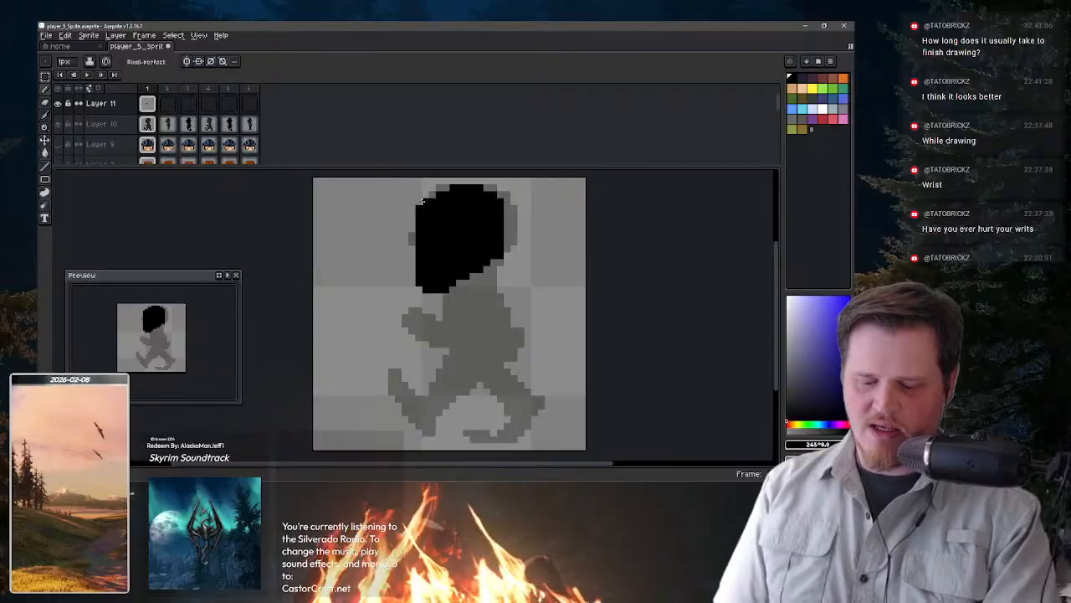
{"action": "left_click", "coordinate": [419, 201]}
{"action": "left_click", "coordinate": [433, 189]}
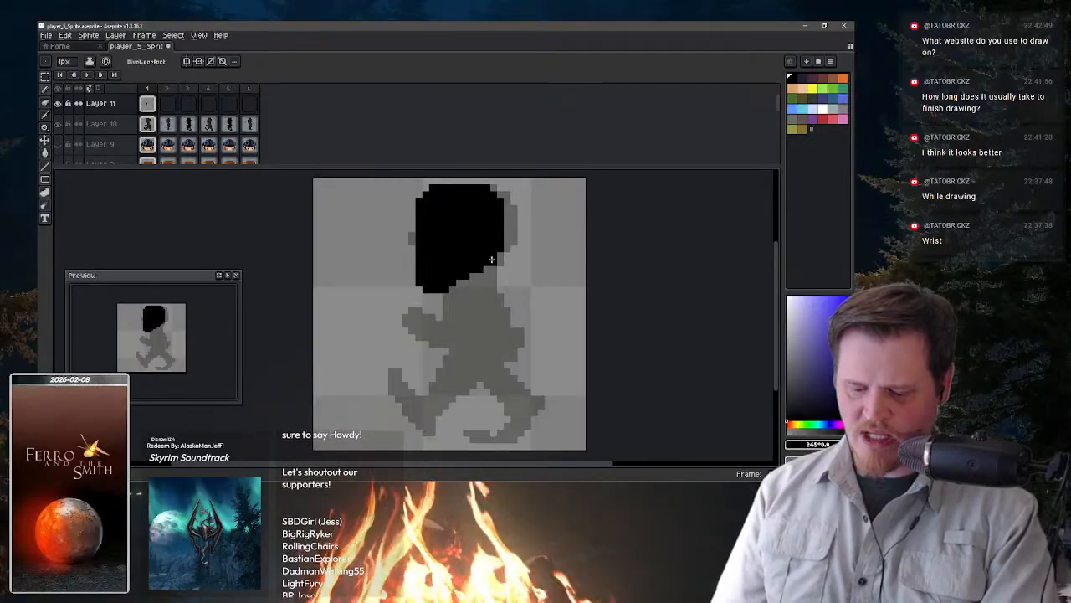
{"action": "mouse_move", "coordinate": [492, 259]}
{"action": "left_mouse_down"}
{"action": "mouse_move", "coordinate": [477, 285]}
{"action": "mouse_move", "coordinate": [474, 276]}
{"action": "left_mouse_up"}
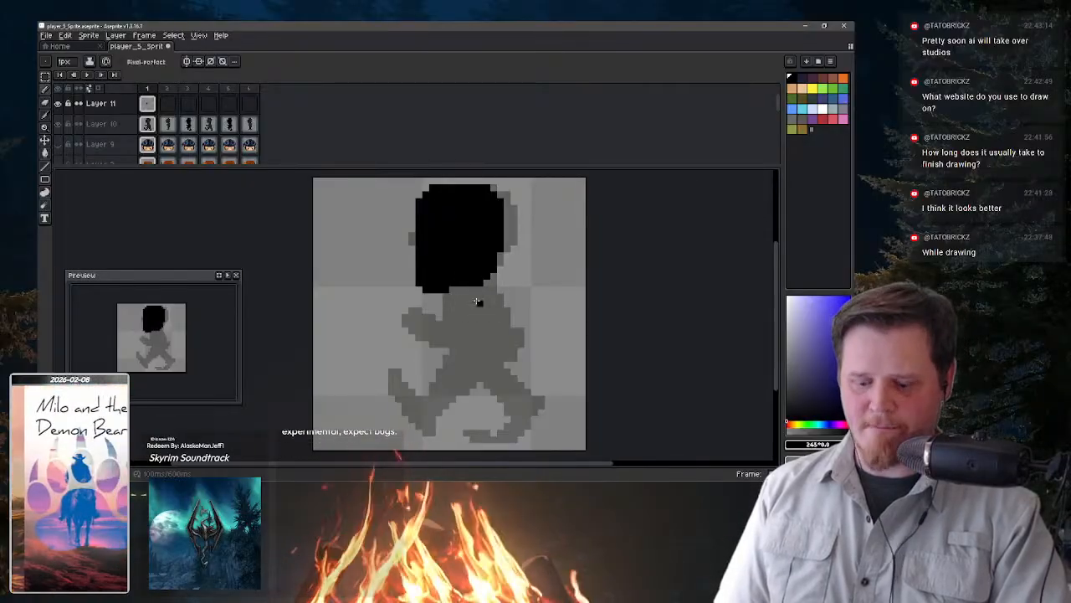
- Paint a solid black neck and tapered torso below the head in frame 1 of Layer 11 and advance to frame 2
{"action": "left_click_drag", "start_coordinate": [487, 293], "coordinate": [493, 335]}
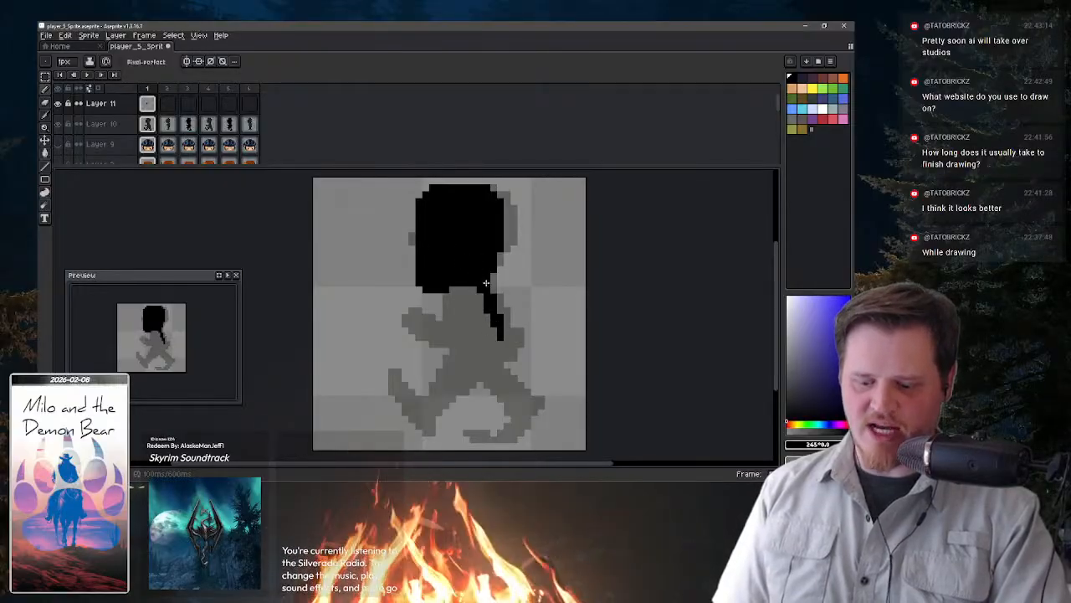
{"action": "mouse_move", "coordinate": [495, 323]}
{"action": "left_mouse_down"}
{"action": "mouse_move", "coordinate": [495, 363]}
{"action": "mouse_move", "coordinate": [457, 368]}
{"action": "mouse_move", "coordinate": [446, 294]}
{"action": "mouse_move", "coordinate": [463, 362]}
{"action": "mouse_move", "coordinate": [463, 285]}
{"action": "mouse_move", "coordinate": [482, 360]}
{"action": "mouse_move", "coordinate": [473, 263]}
{"action": "left_mouse_up"}
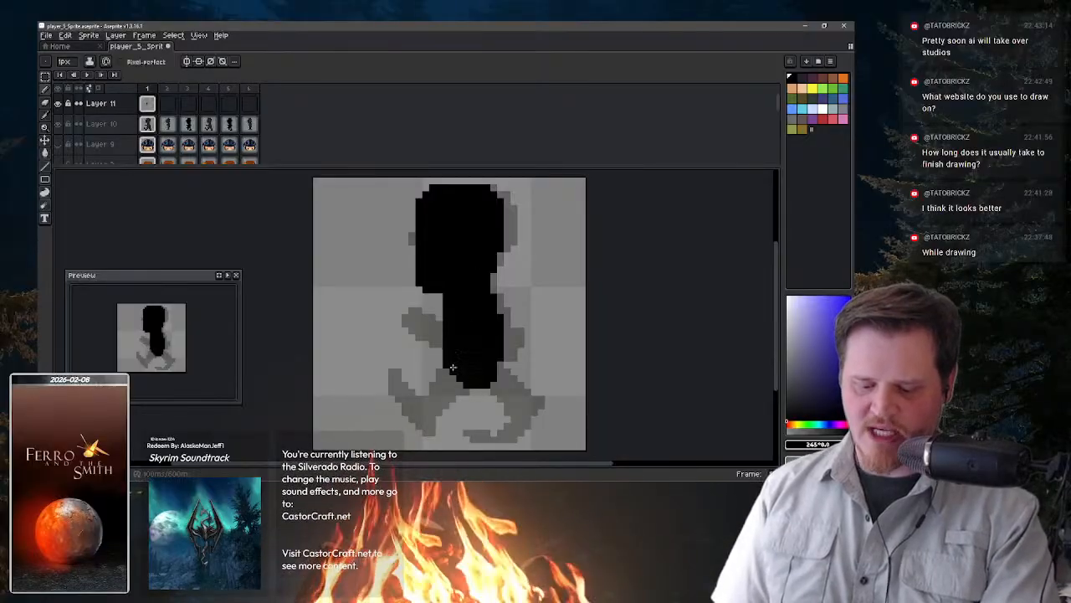
{"action": "left_click_drag", "start_coordinate": [500, 375], "coordinate": [498, 367]}
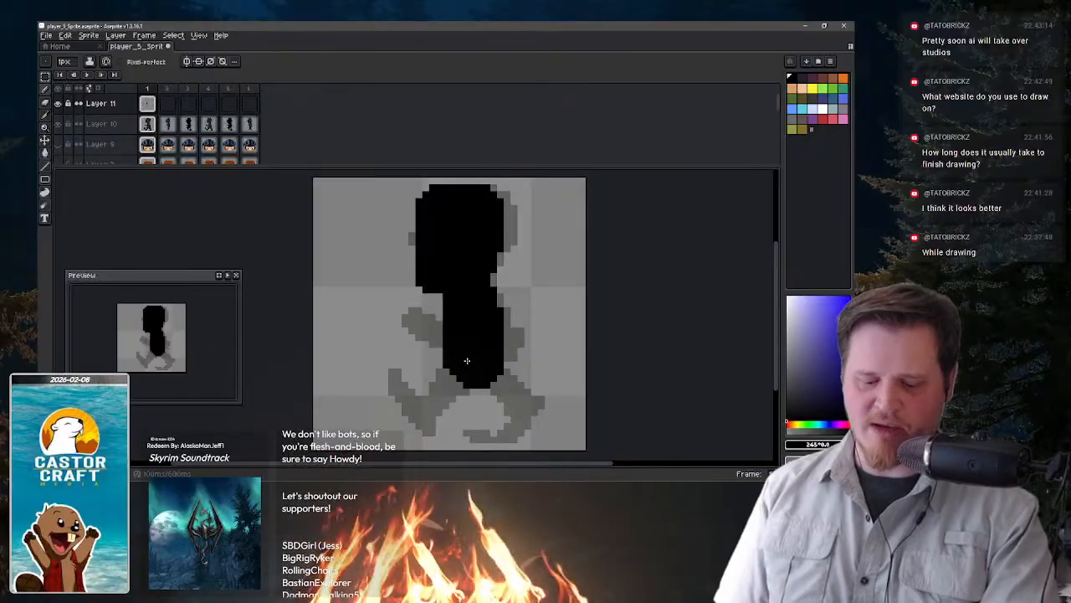
{"action": "key", "text": "Right"}
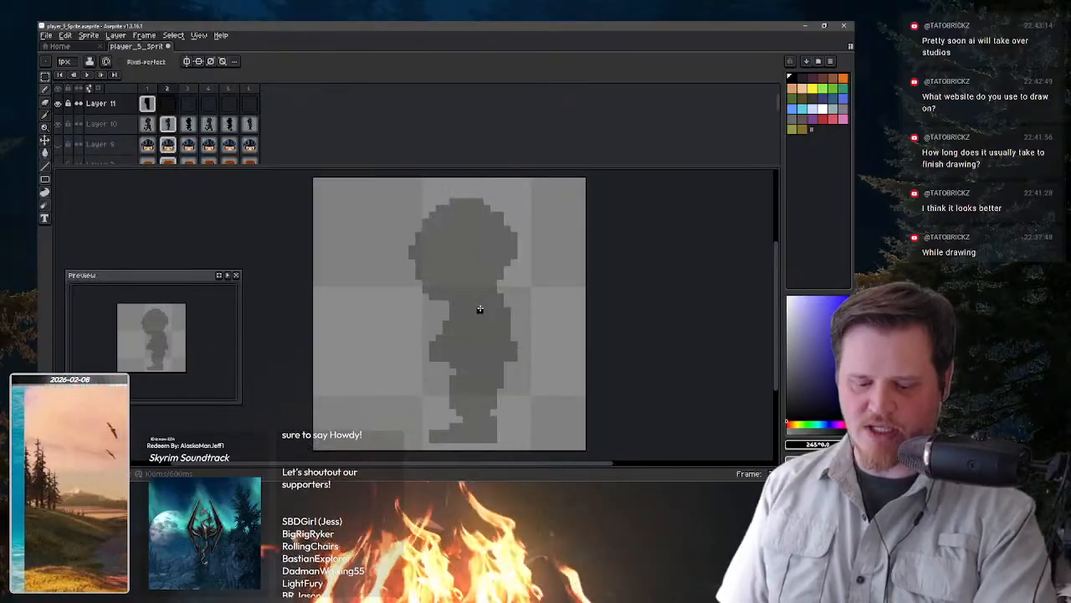
- Copy the black head-and-torso shape from frame 1 of Layer 11 into frame 2, offset 1 pixel down
{"action": "key", "text": "Left"}
{"action": "key", "text": "ctrl+a"}
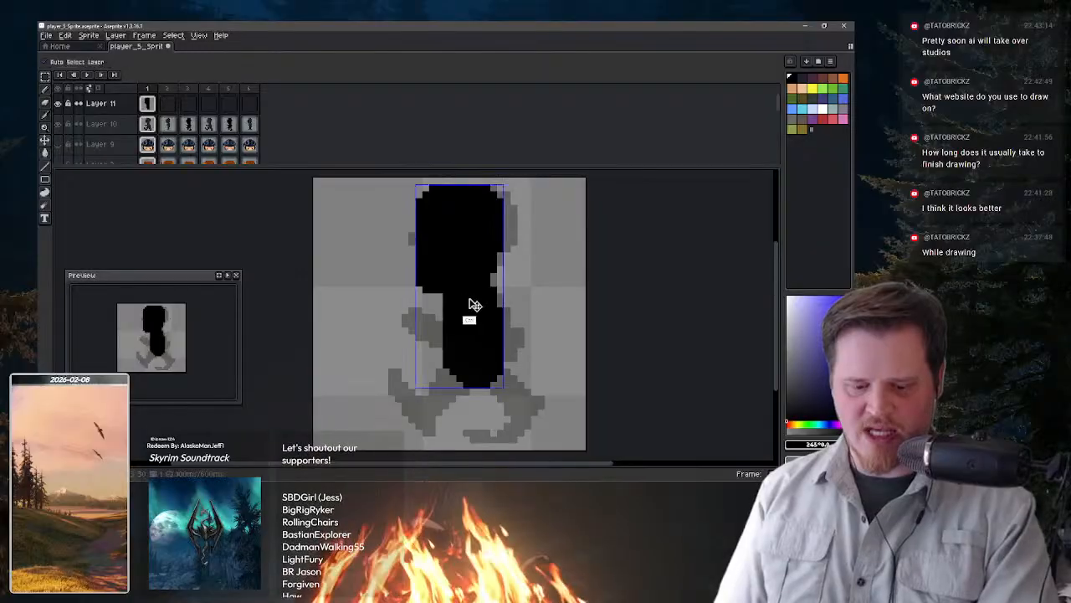
{"action": "key", "text": "Right"}
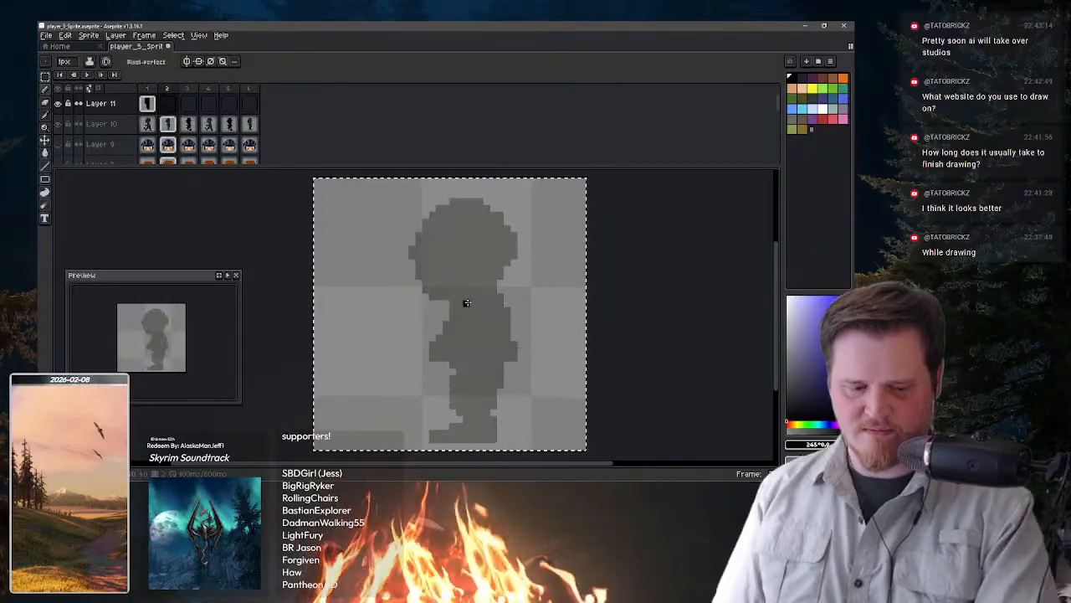
{"action": "key", "text": "ctrl+v"}
{"action": "left_click_drag", "start_coordinate": [488, 273], "coordinate": [489, 291]}
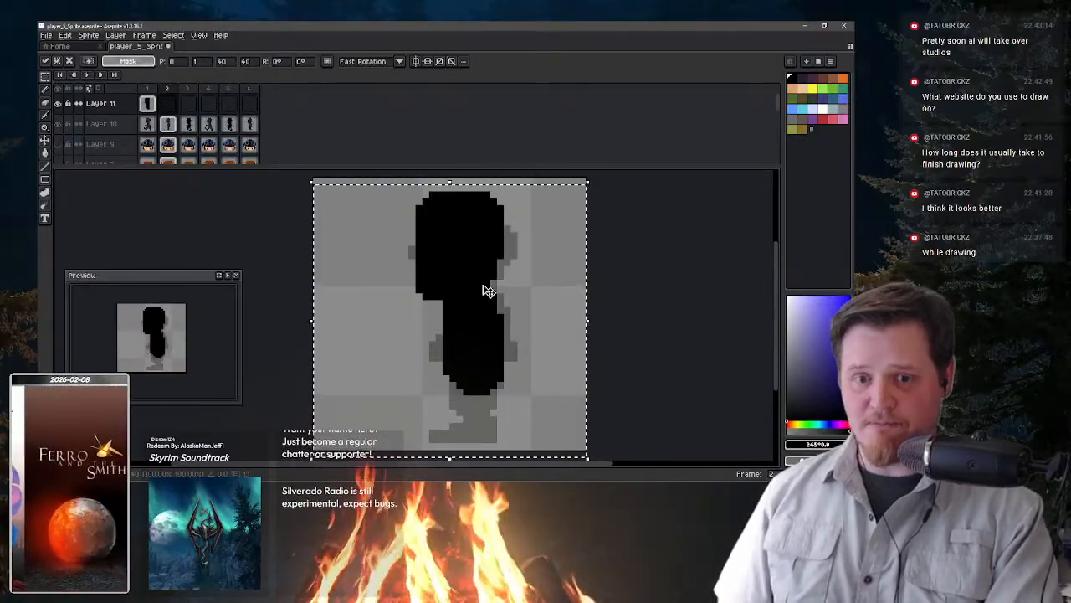
{"action": "key", "text": "ctrl+d"}
- Compare frame 2 with its neighbouring frames and shift its head-and-torso shape slightly further down over the silhouette
{"action": "key", "text": "Left"}
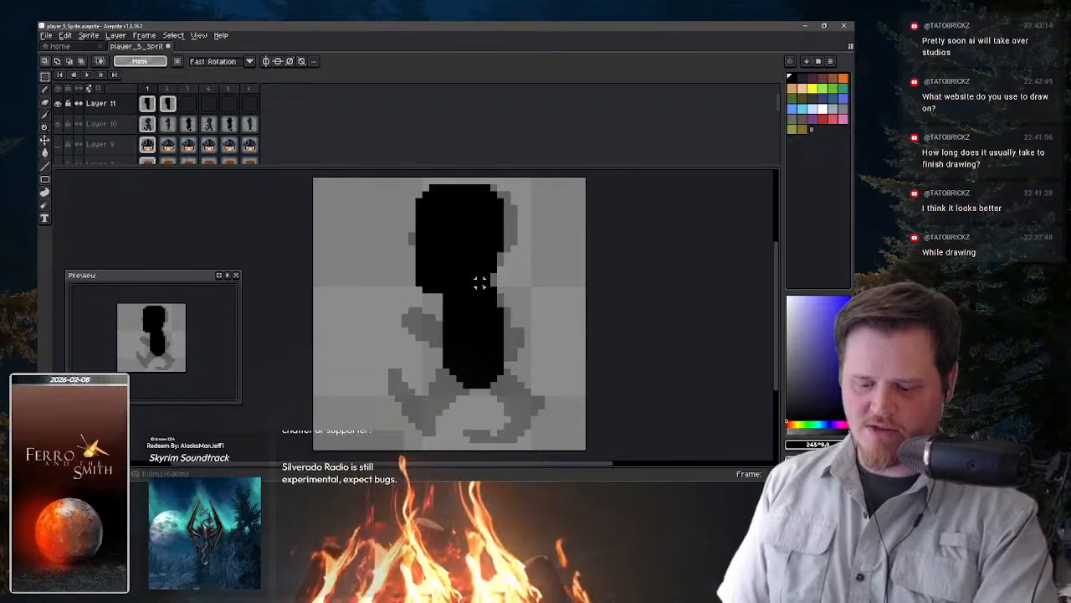
{"action": "key", "text": "Right"}
{"action": "key", "text": "Right"}
{"action": "key", "text": "Left"}
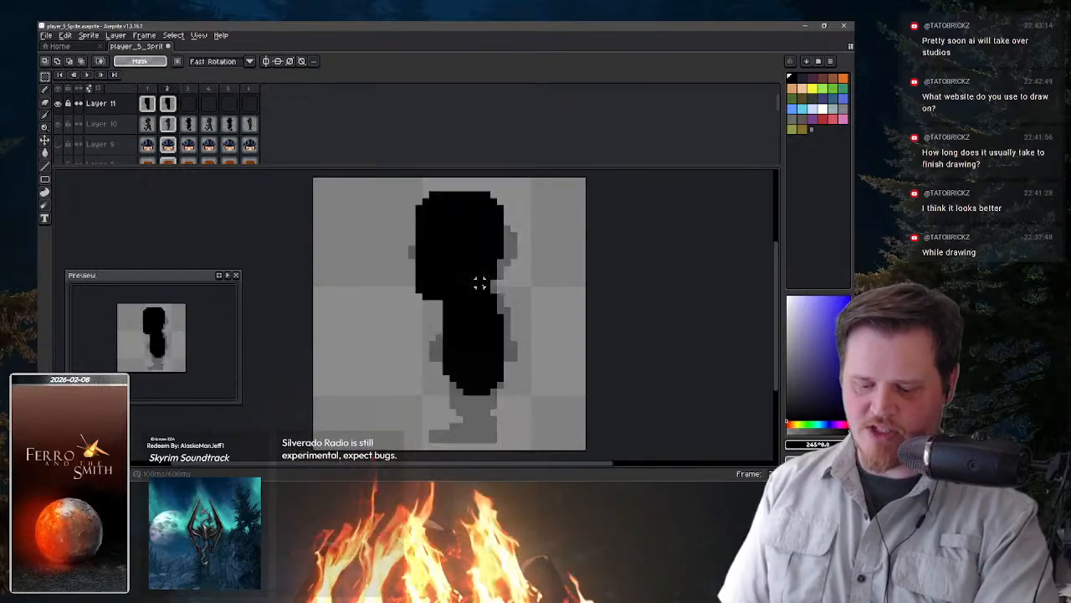
{"action": "key", "text": "Right"}
{"action": "key", "text": "Left"}
{"action": "key", "text": "Left"}
{"action": "key", "text": "Right"}
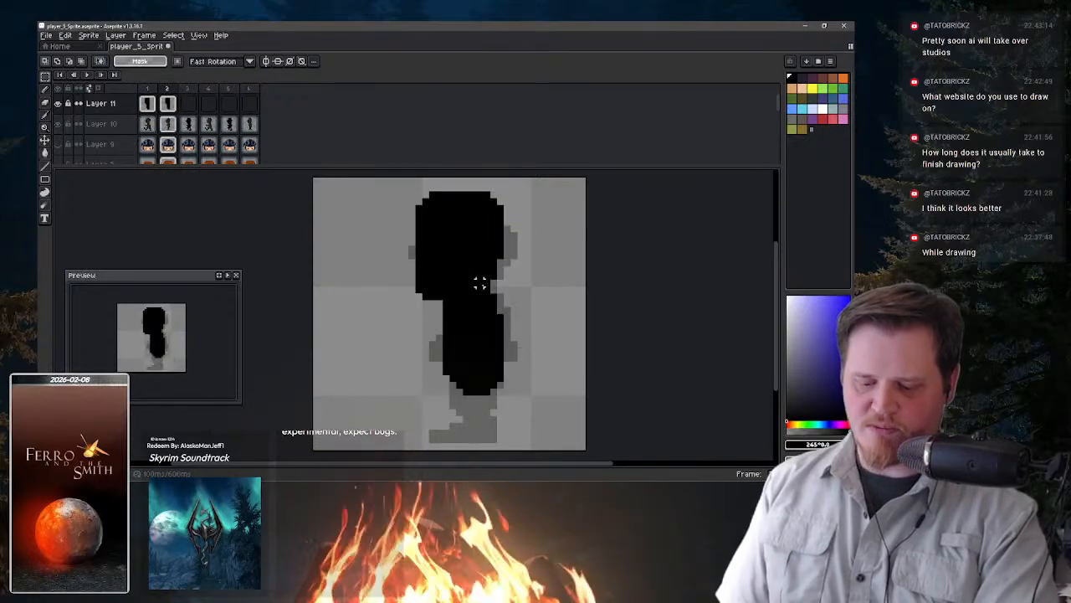
{"action": "key", "text": "v"}
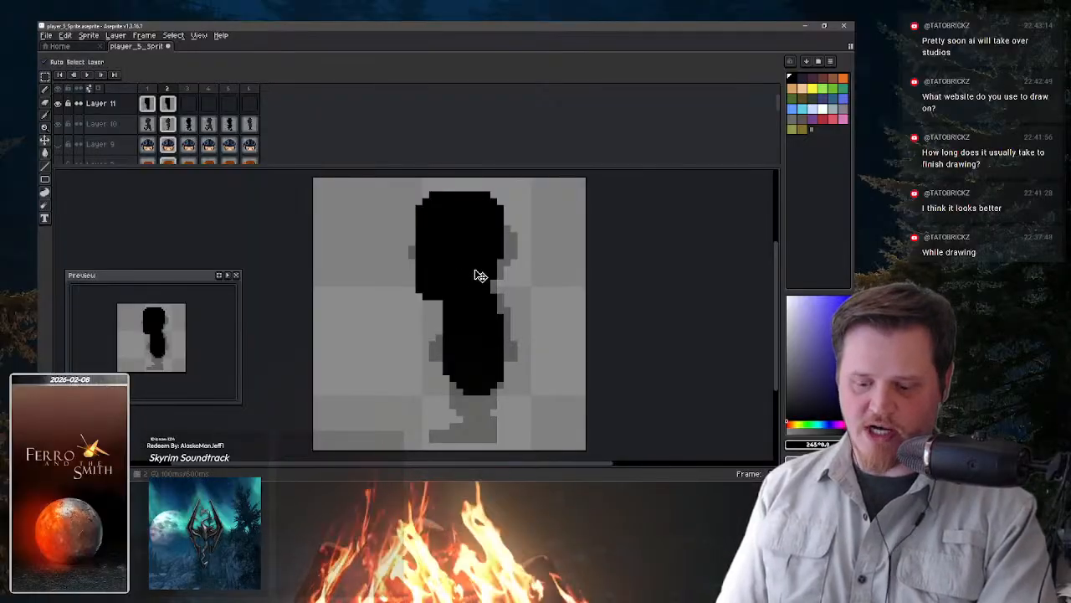
{"action": "left_click_drag", "start_coordinate": [478, 277], "coordinate": [480, 287]}
- Paste the copied head-and-torso shape into frame 3 of Layer 11, offset 1 pixel down, and deselect it
{"action": "key", "text": "Right"}
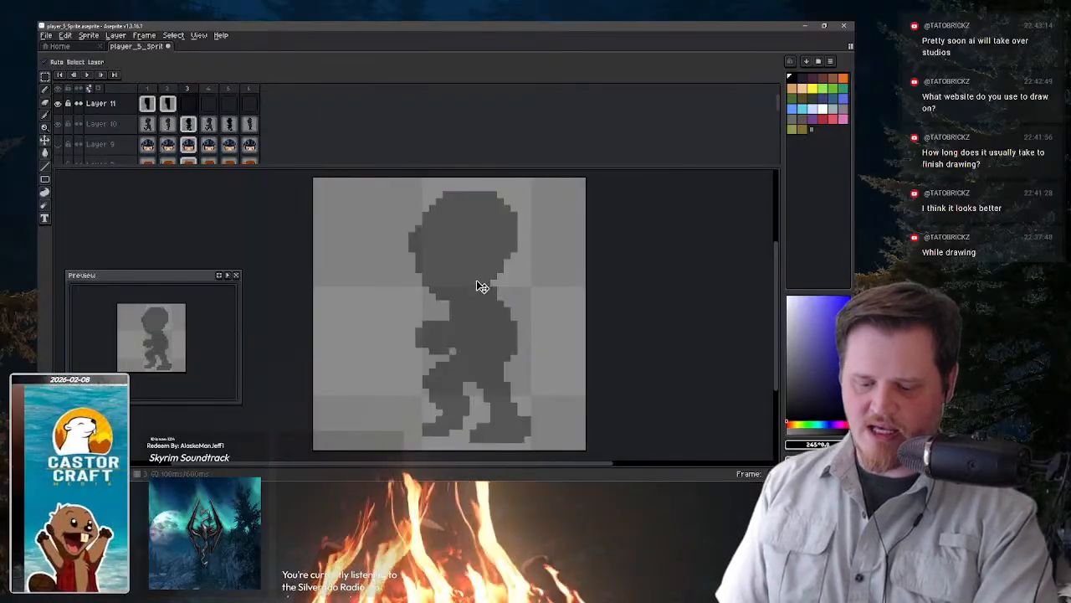
{"action": "key", "text": "ctrl+v"}
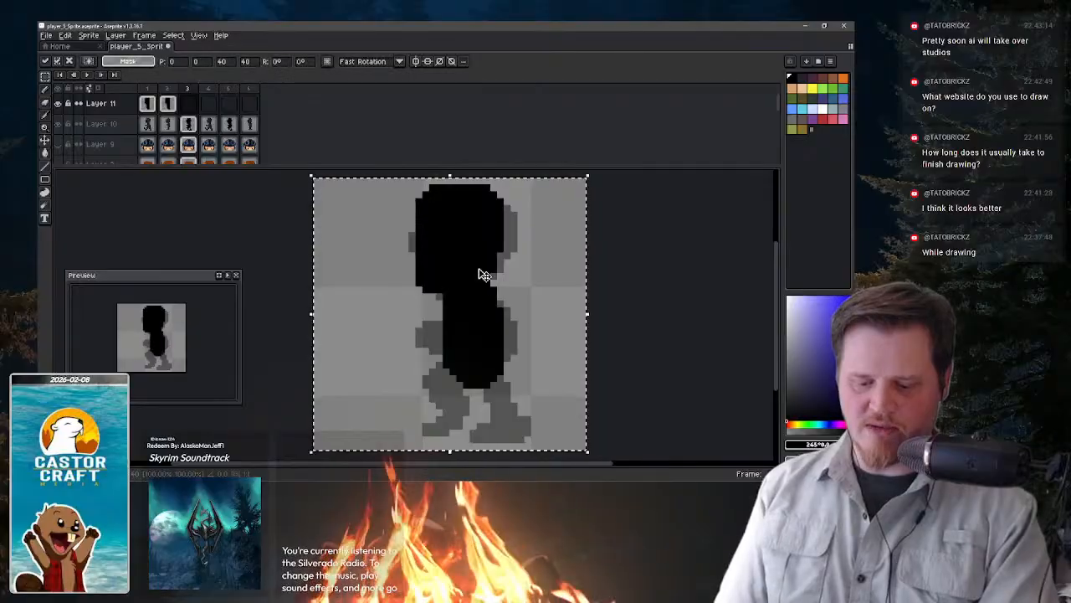
{"action": "key", "text": "Down"}
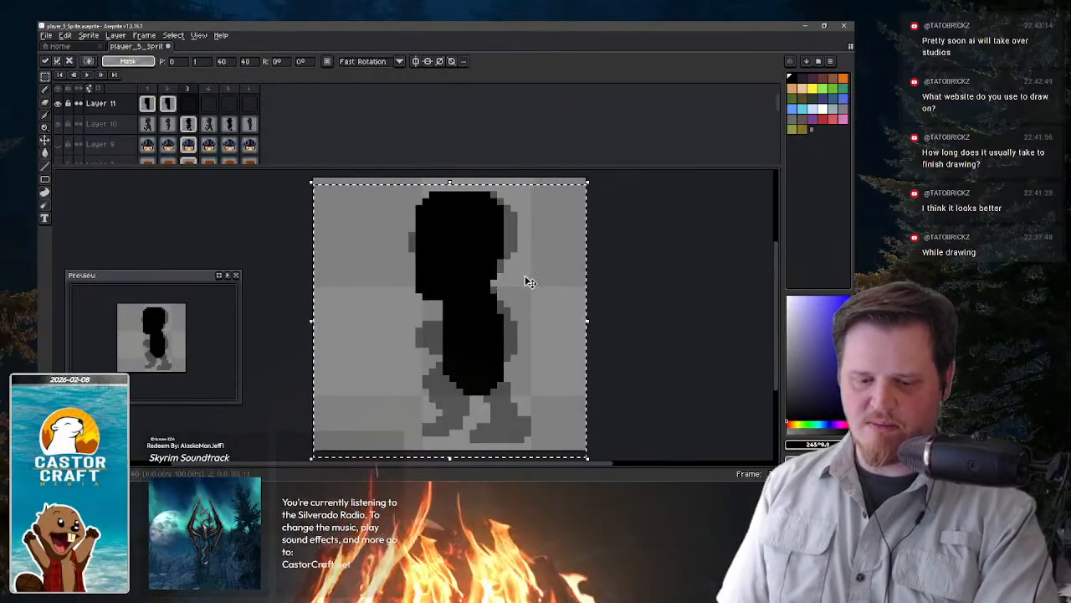
{"action": "key", "text": "Return"}
{"action": "key", "text": "ctrl+d"}
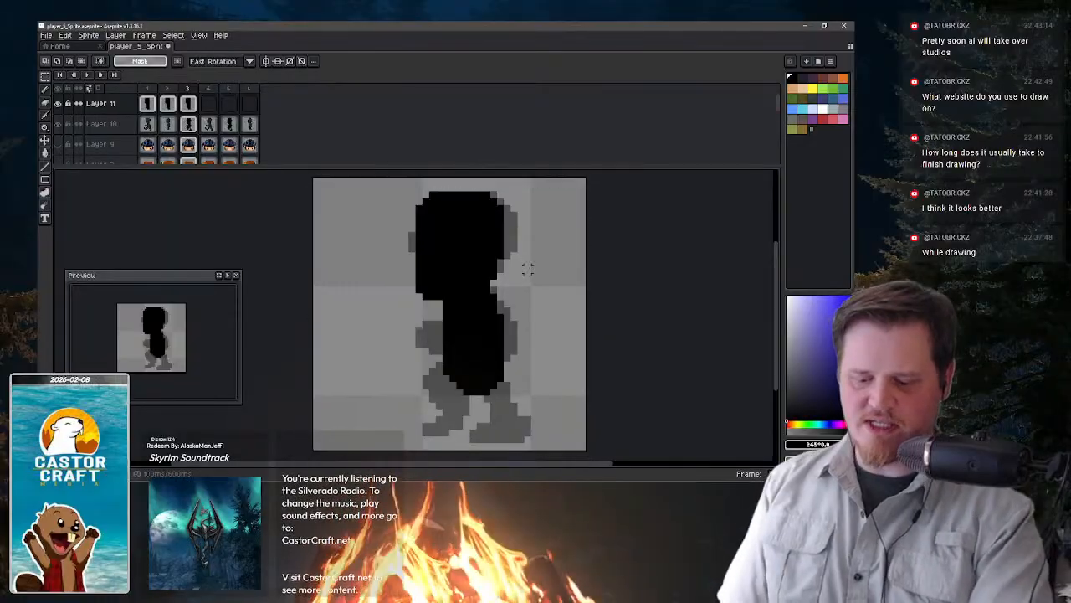
- Paste the head-and-torso shape into frame 4 of Layer 11 at its original position, X 0, Y 0
{"action": "key", "text": "Right"}
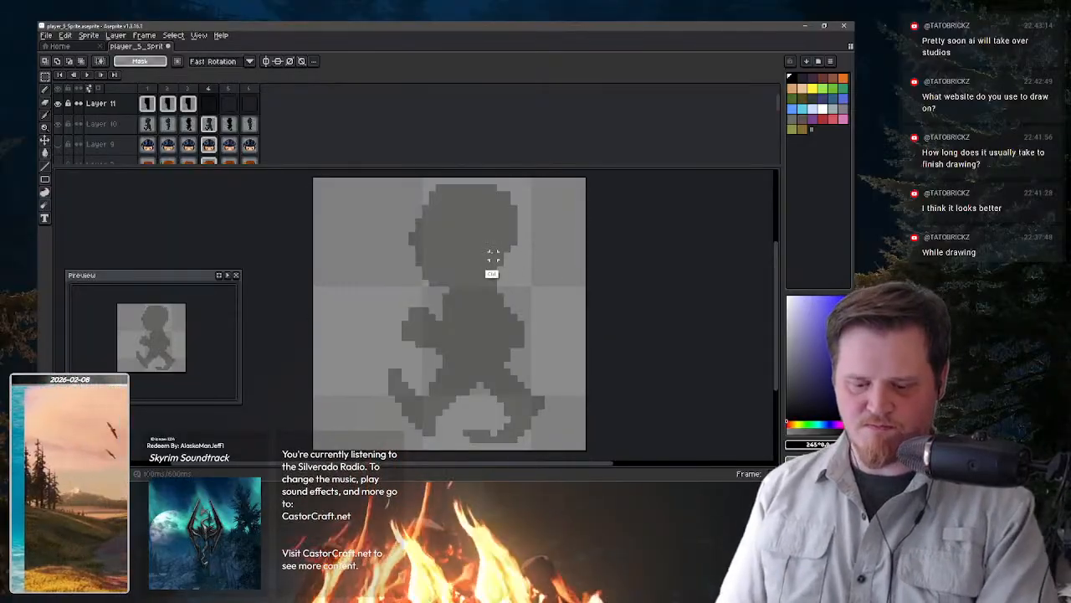
{"action": "key", "text": "ctrl+v"}
{"action": "key", "text": "Return"}
{"action": "key", "text": "Right"}
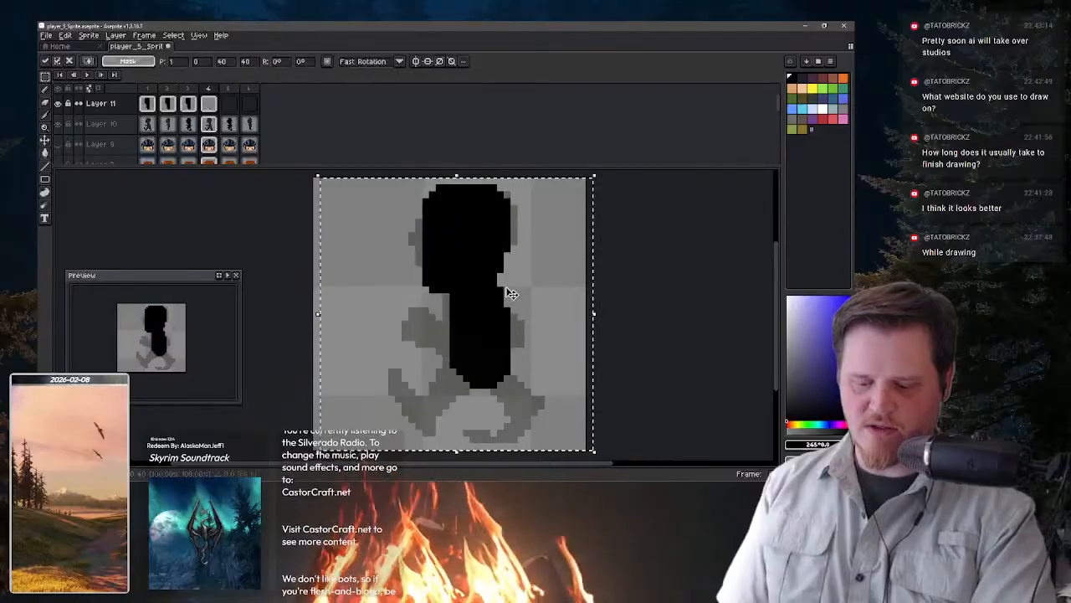
{"action": "key", "text": "Left"}
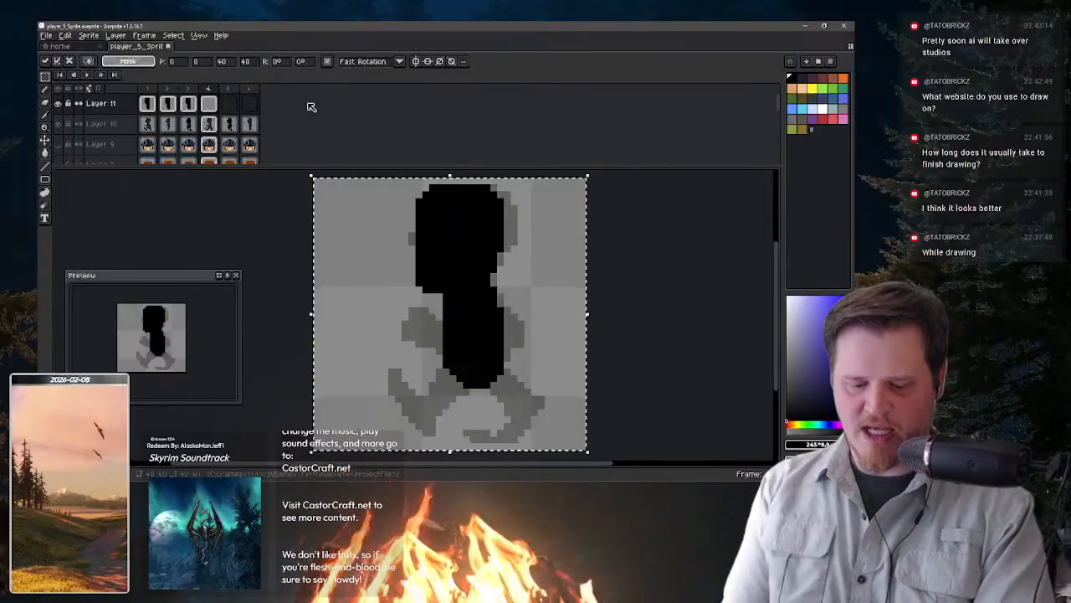
- Paste the head-and-torso shape into frame 5 of Layer 11, offset 1 pixel down
{"action": "left_click", "coordinate": [227, 103]}
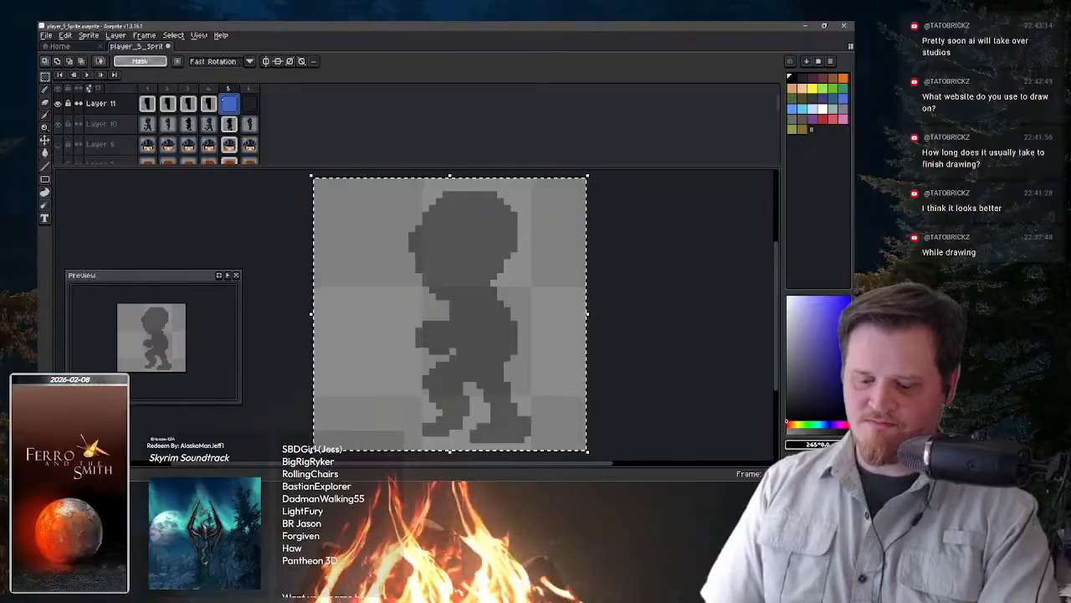
{"action": "key", "text": "ctrl+v"}
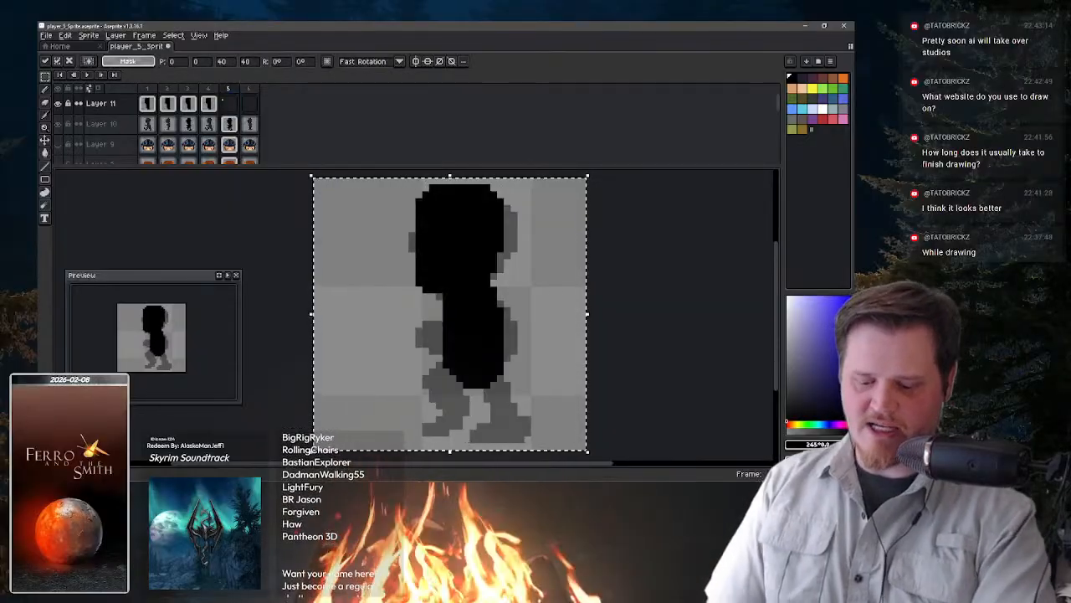
{"action": "key", "text": "Down"}
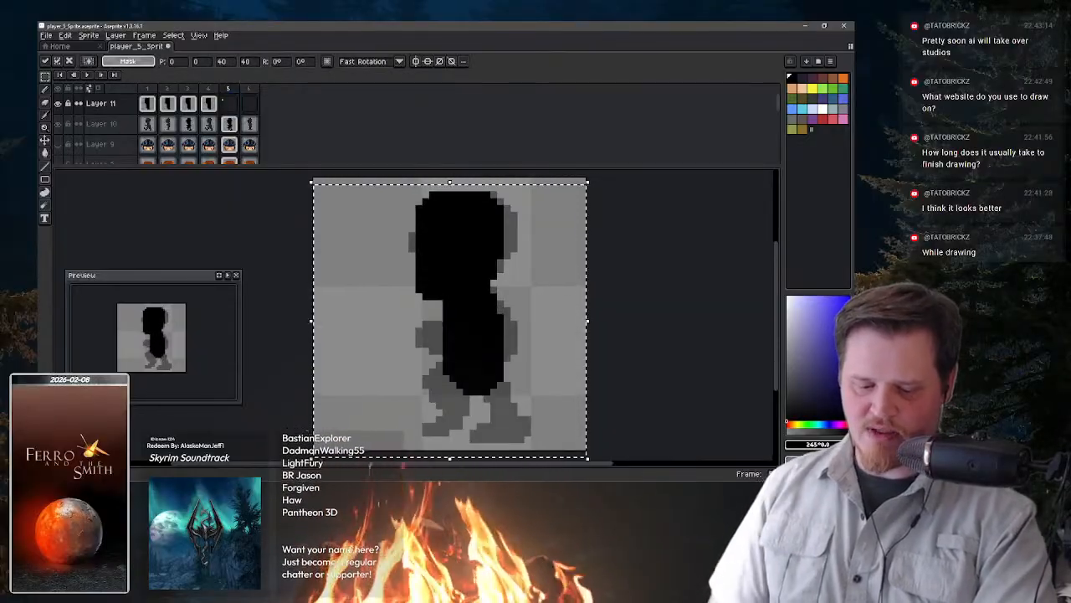
- Paste the head-and-torso shape into frame 6 of Layer 11, offset 2 pixels down, and commit its placement
{"action": "left_click", "coordinate": [249, 104]}
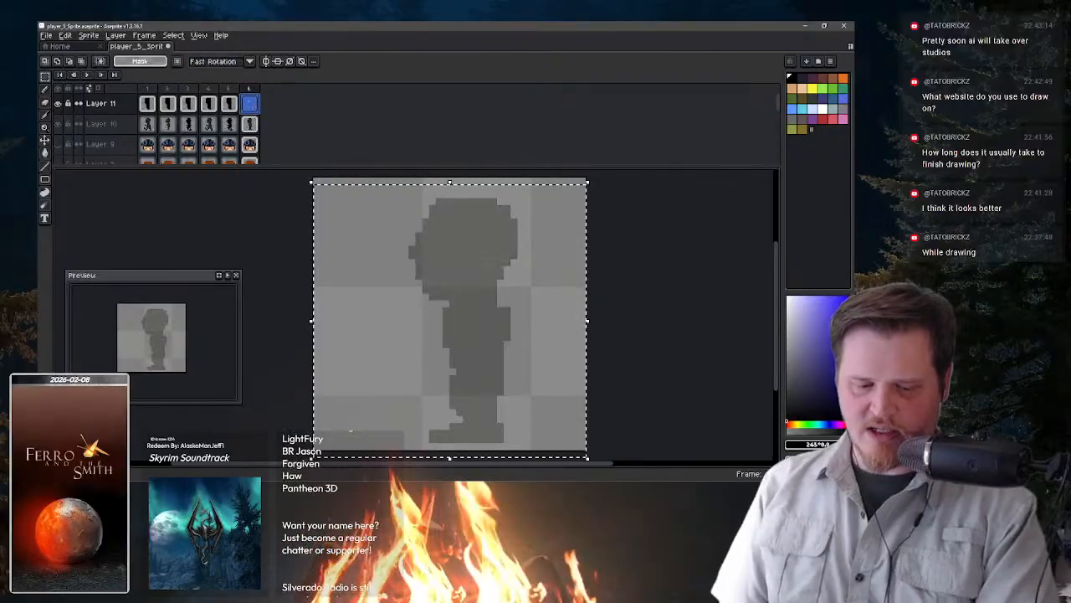
{"action": "key", "text": "ctrl+v"}
{"action": "key", "text": "Down"}
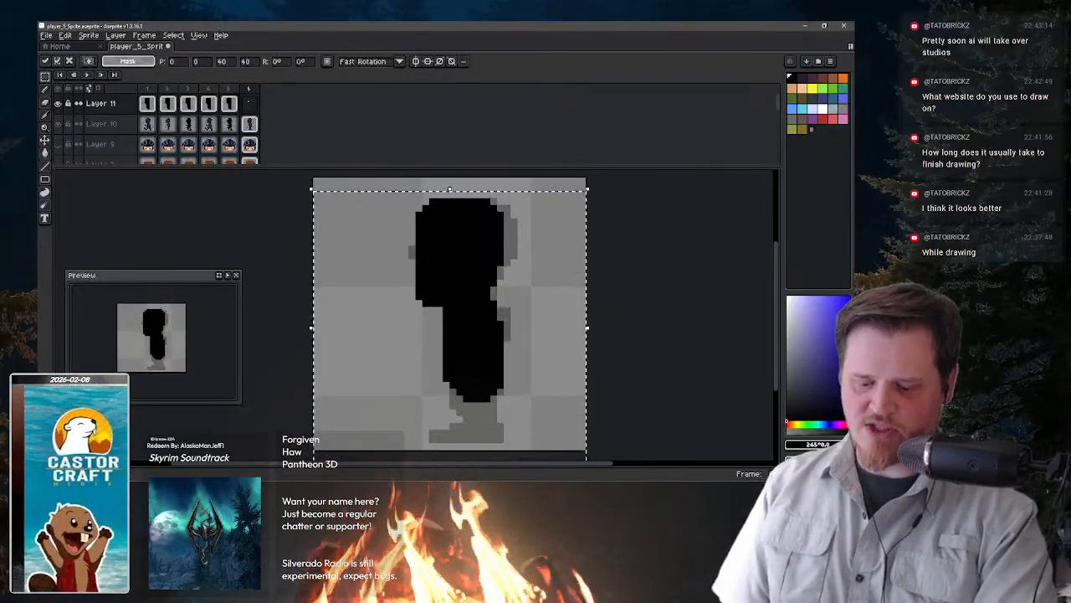
{"action": "left_click", "coordinate": [250, 104]}
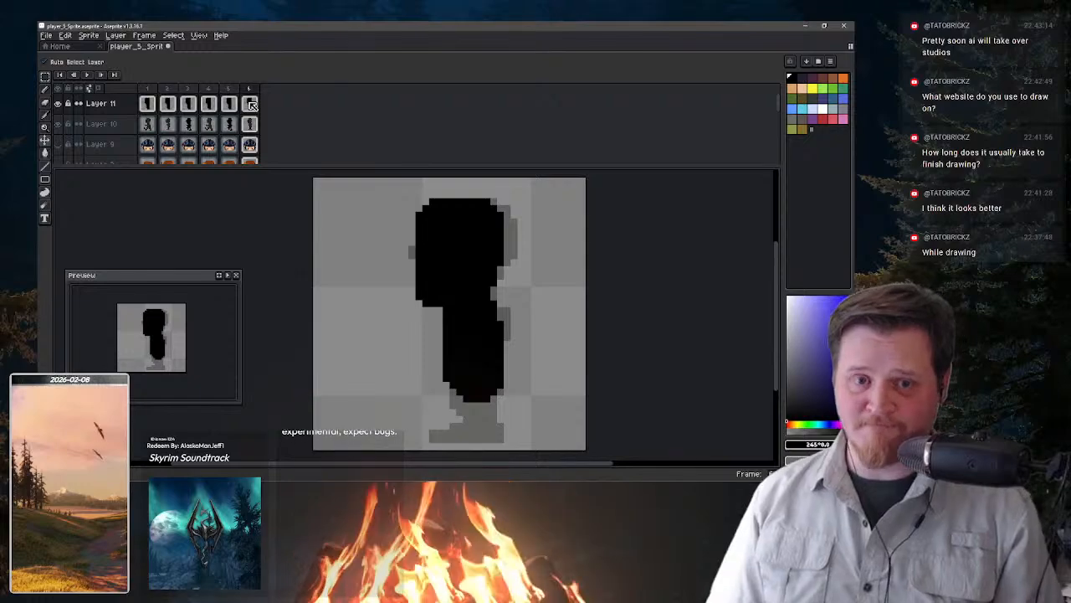
- Play the six-frame animation from frame 6 to check the head-and-torso bob
{"action": "key", "text": "]"}
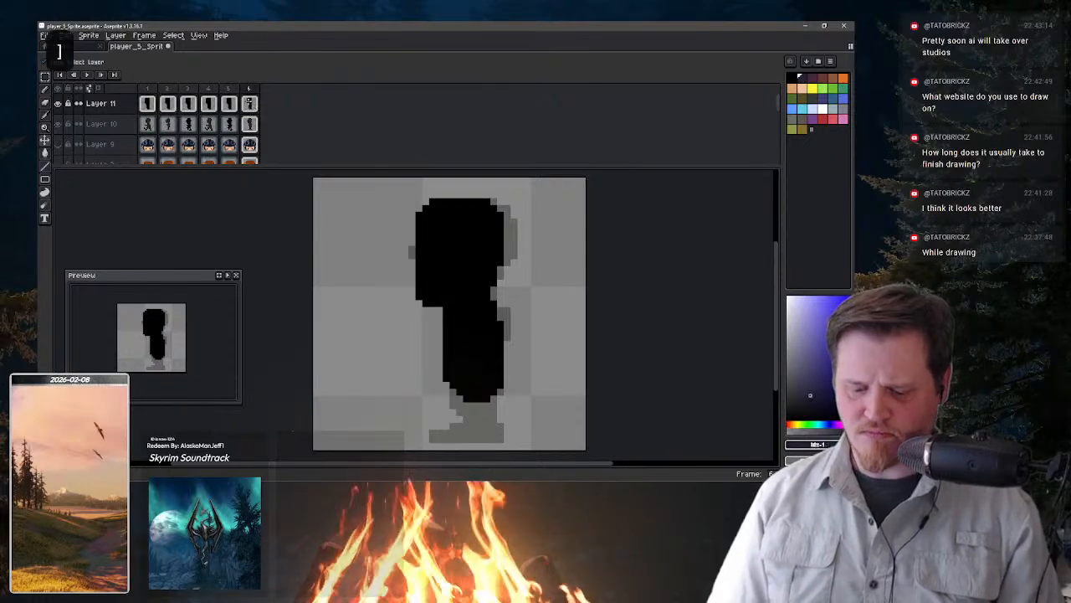
{"action": "key", "text": "["}
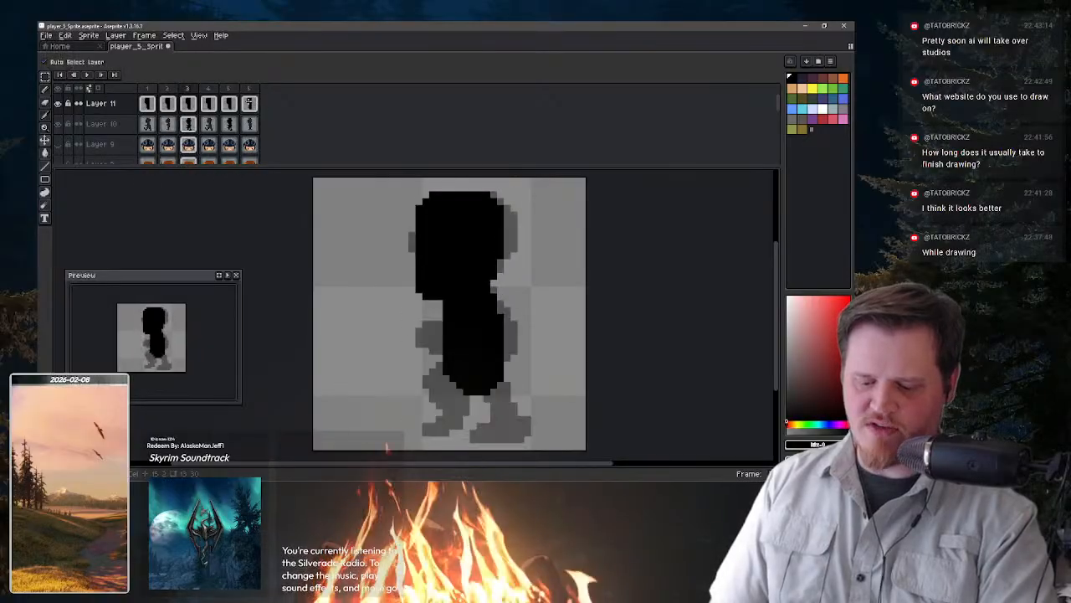
{"action": "left_click", "coordinate": [248, 105]}
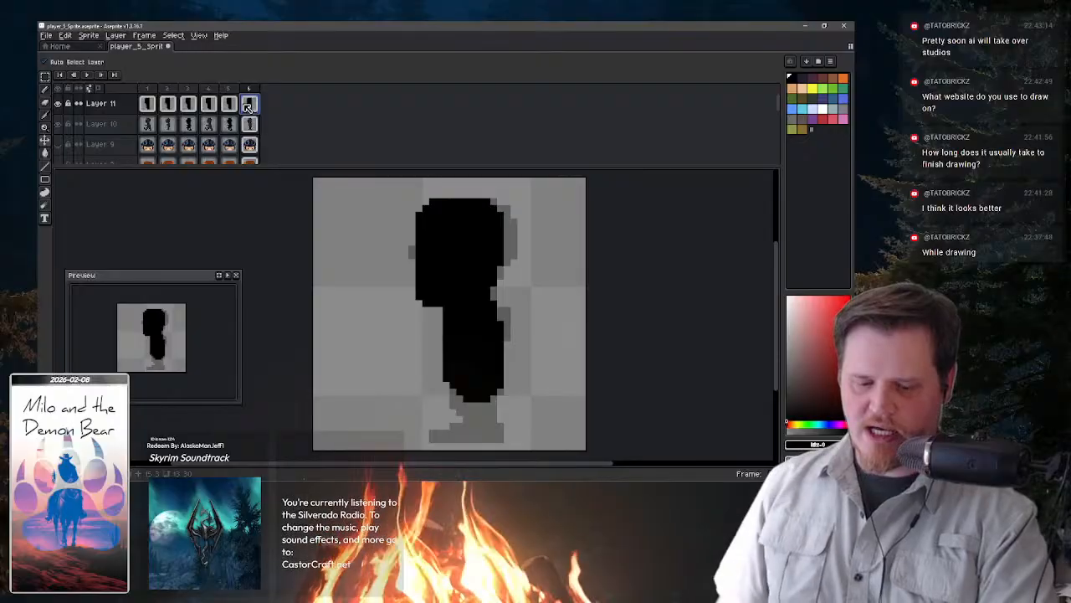
{"action": "key", "text": "Return"}
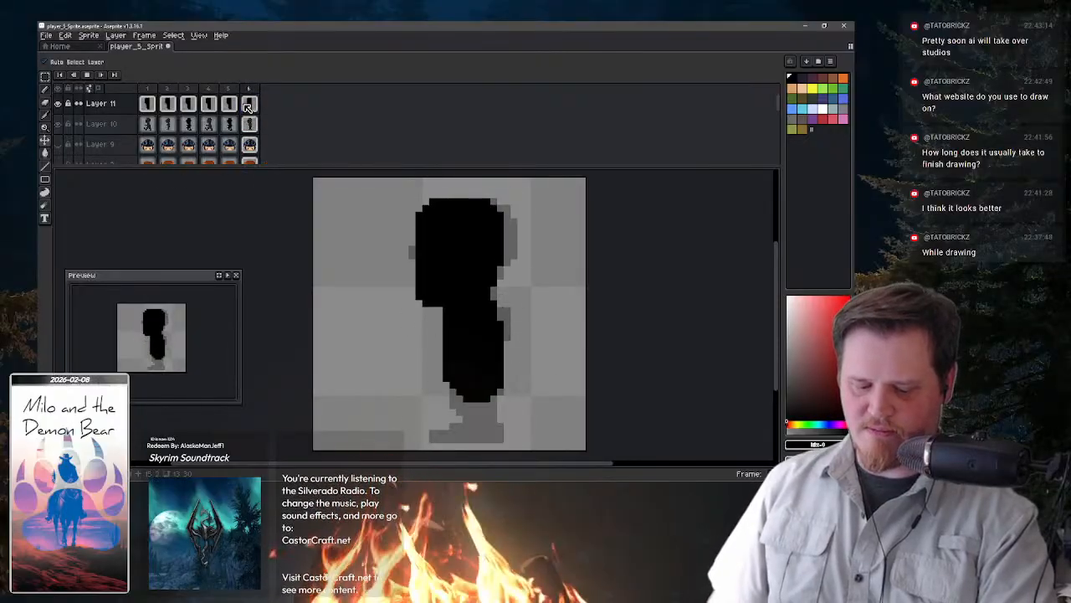
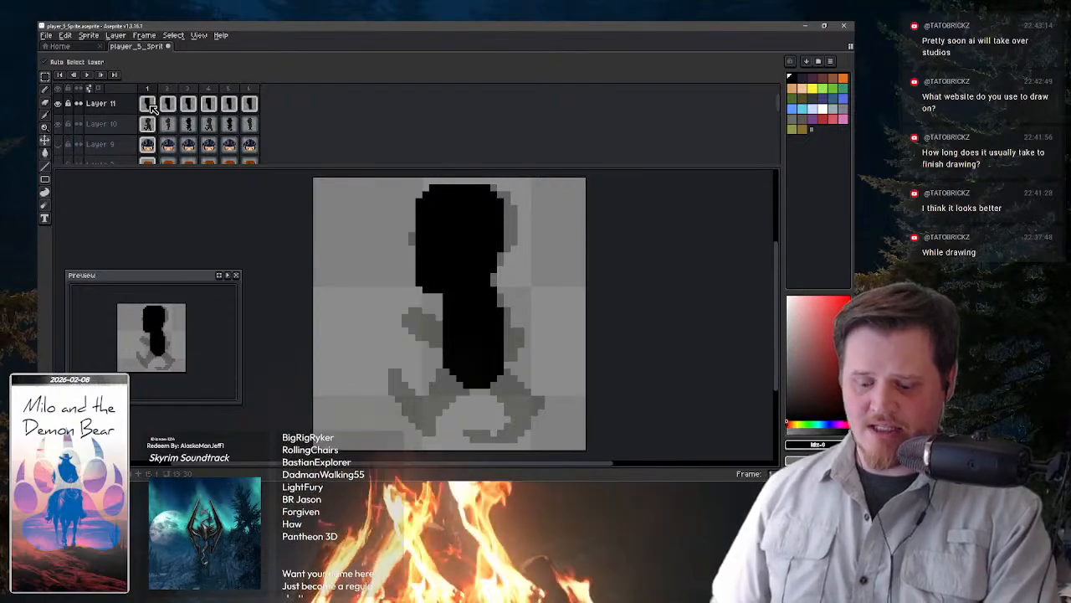
- Step between adjacent frames and replay the cycle to examine how the head and torso follow the silhouettes
{"action": "left_click_drag", "start_coordinate": [775, 265], "coordinate": [776, 263]}
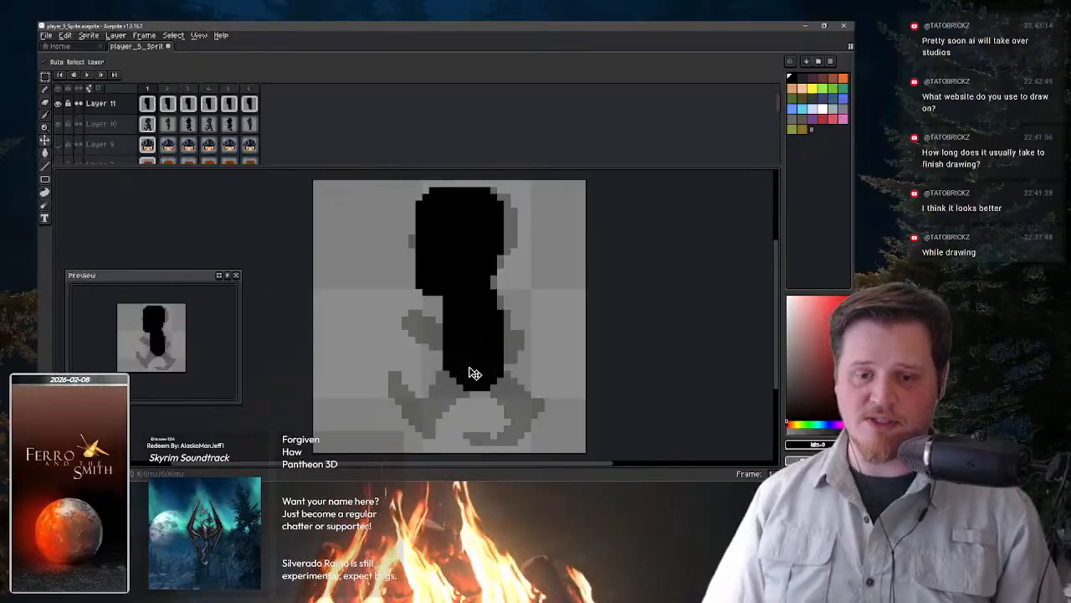
{"action": "key", "text": "]"}
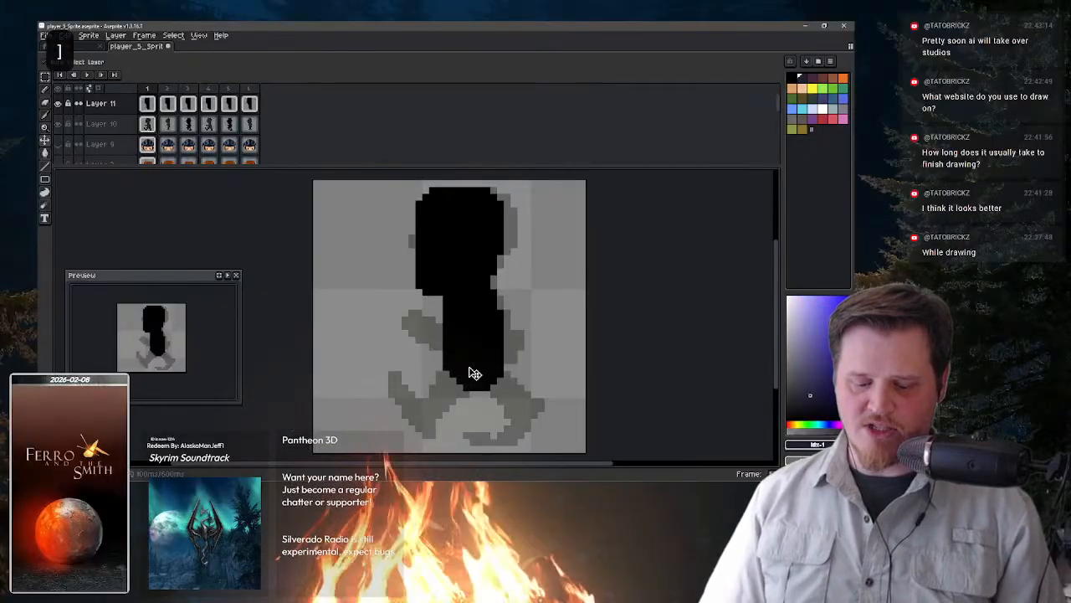
{"action": "key", "text": "bracketleft"}
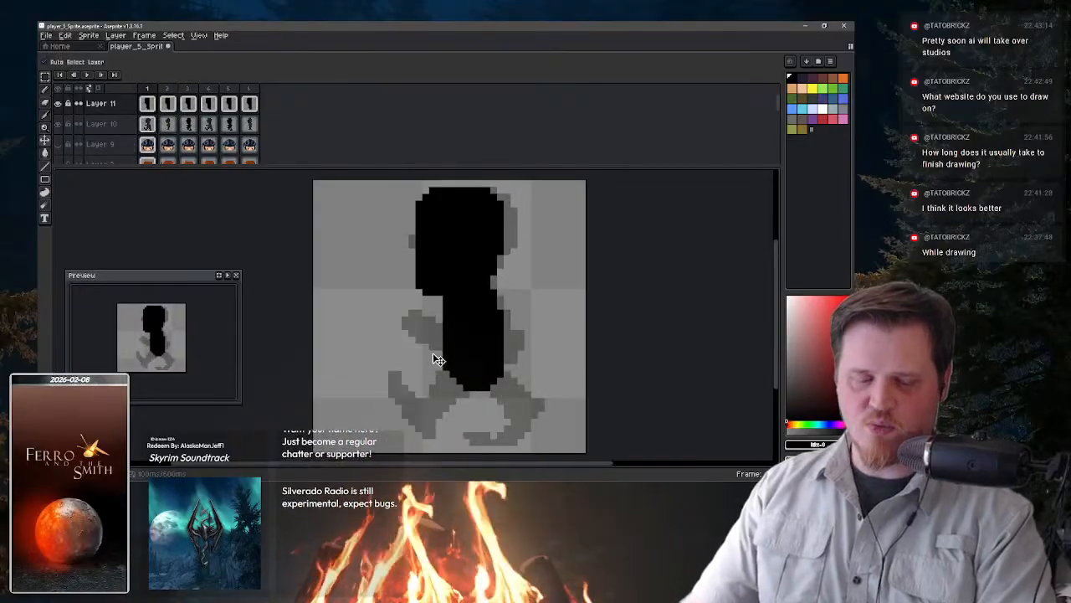
{"action": "key", "text": "u"}
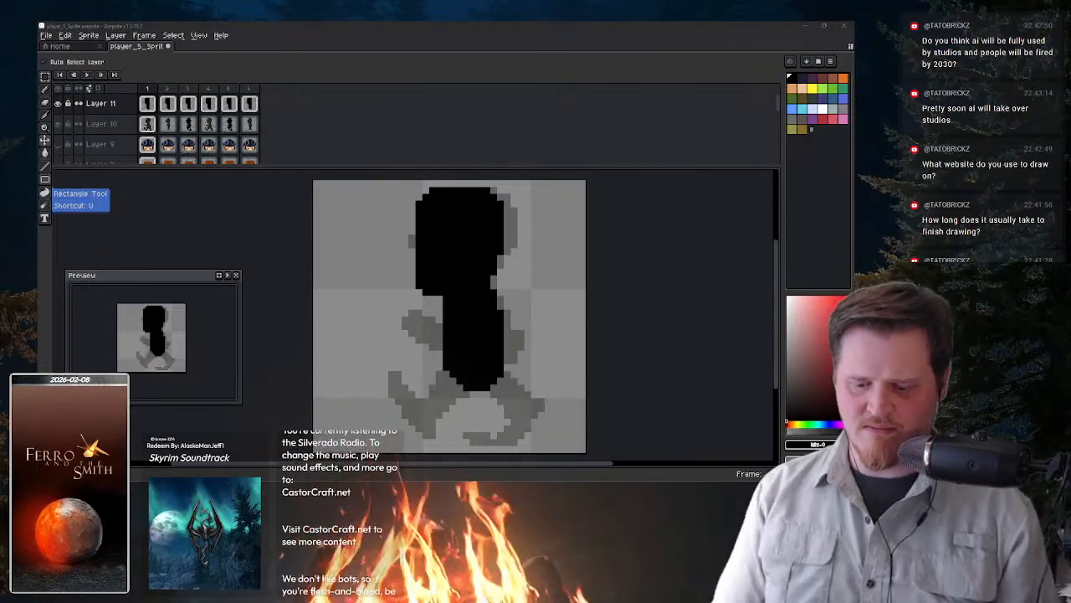
{"action": "key", "text": "Right"}
{"action": "key", "text": "Left"}
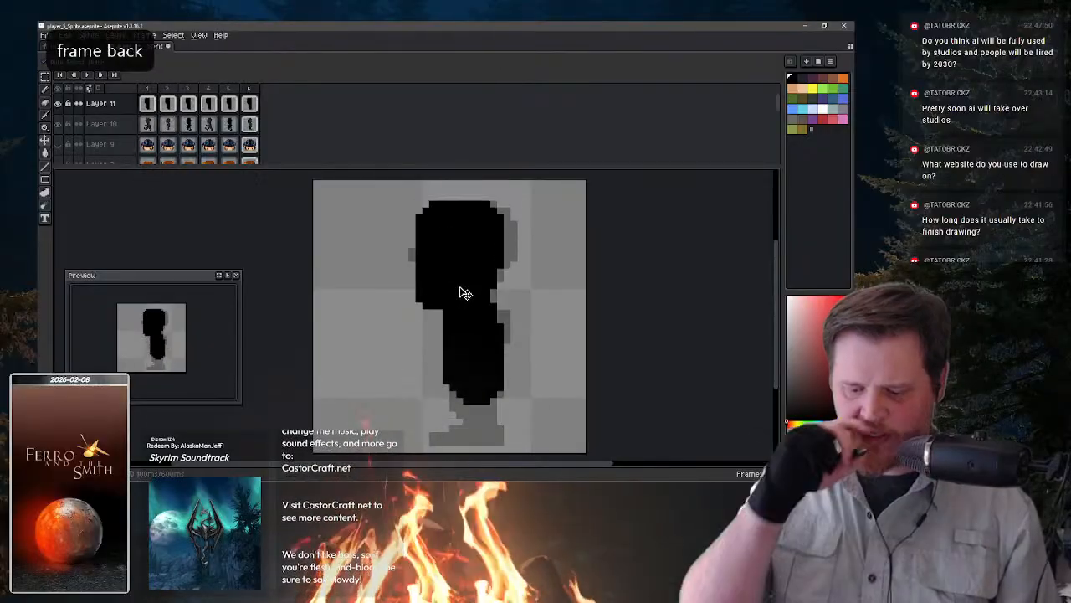
{"action": "key", "text": "Right"}
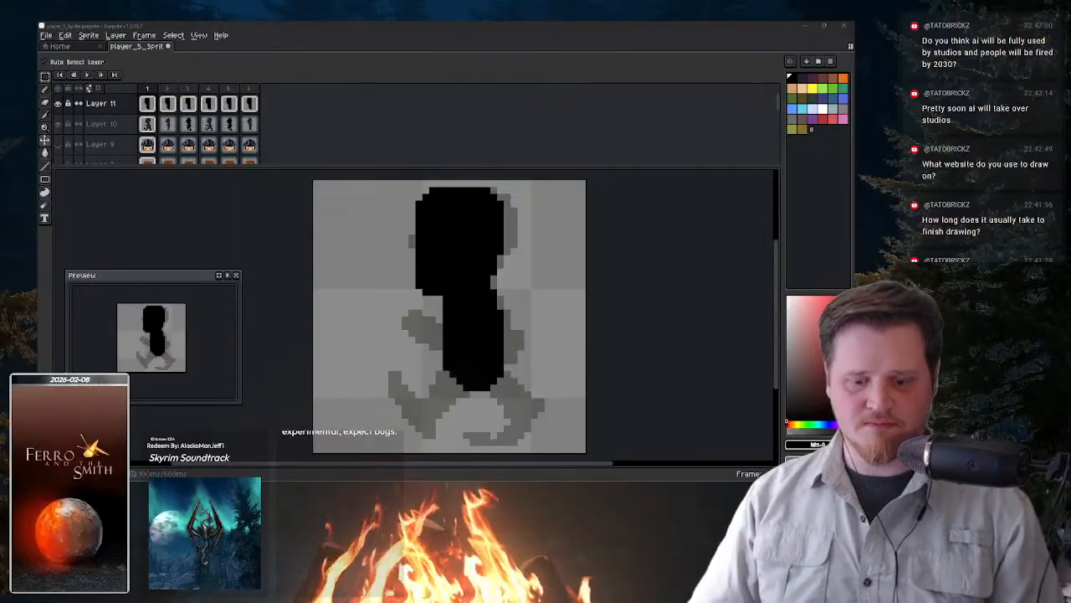
{"action": "key", "text": "Return"}
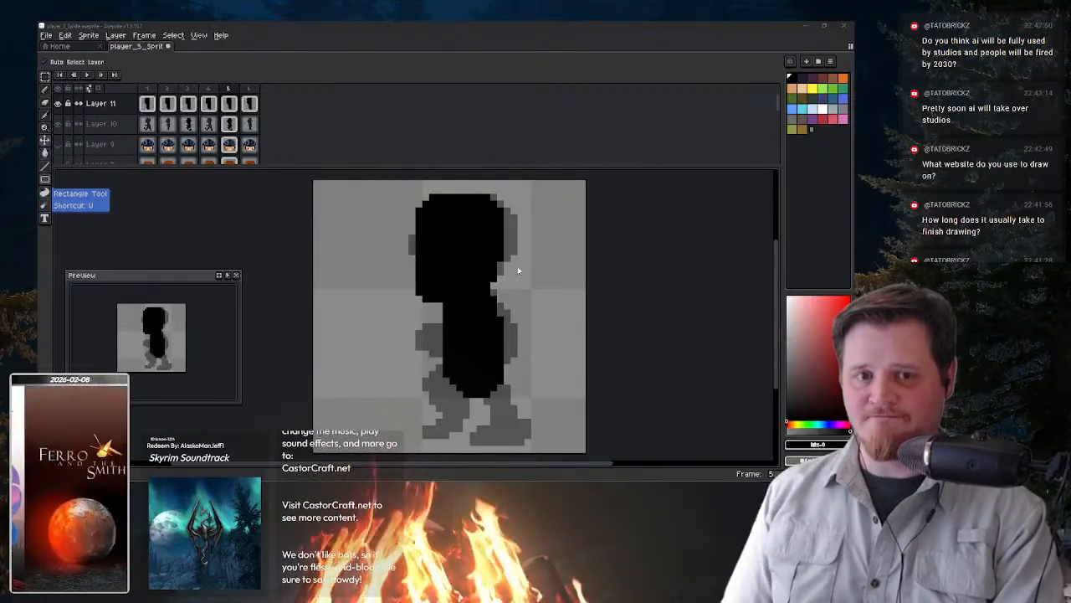
{"action": "left_click", "coordinate": [546, 75]}
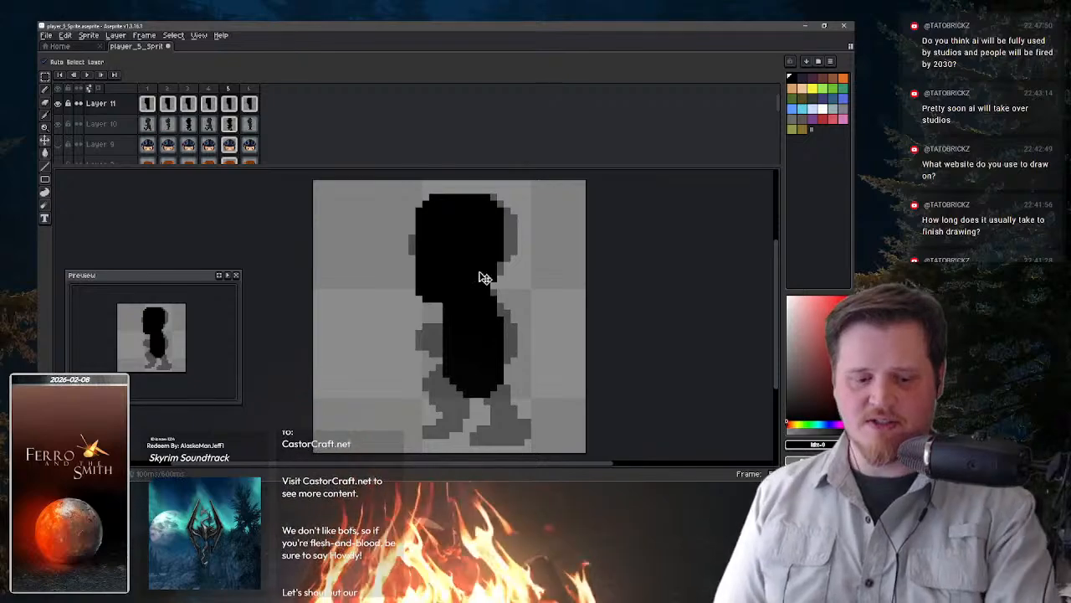
- Step forward and backward through the six frames to examine the torso bob against the silhouettes, ending on frame 1
{"action": "key", "text": "b"}
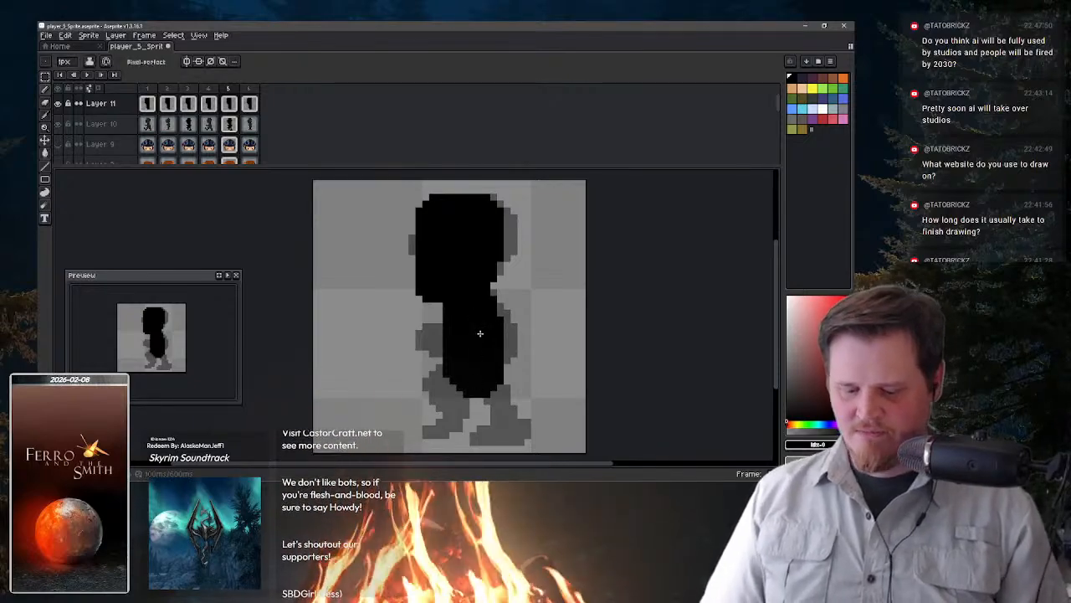
{"action": "scroll", "coordinate": [481, 333], "scroll_direction": "up", "scroll_amount": 1}
{"action": "scroll", "coordinate": [481, 334], "scroll_direction": "down", "scroll_amount": 1}
{"action": "key", "text": "Right"}
{"action": "key", "text": "Right"}
{"action": "key", "text": "Right"}
{"action": "key", "text": "Right"}
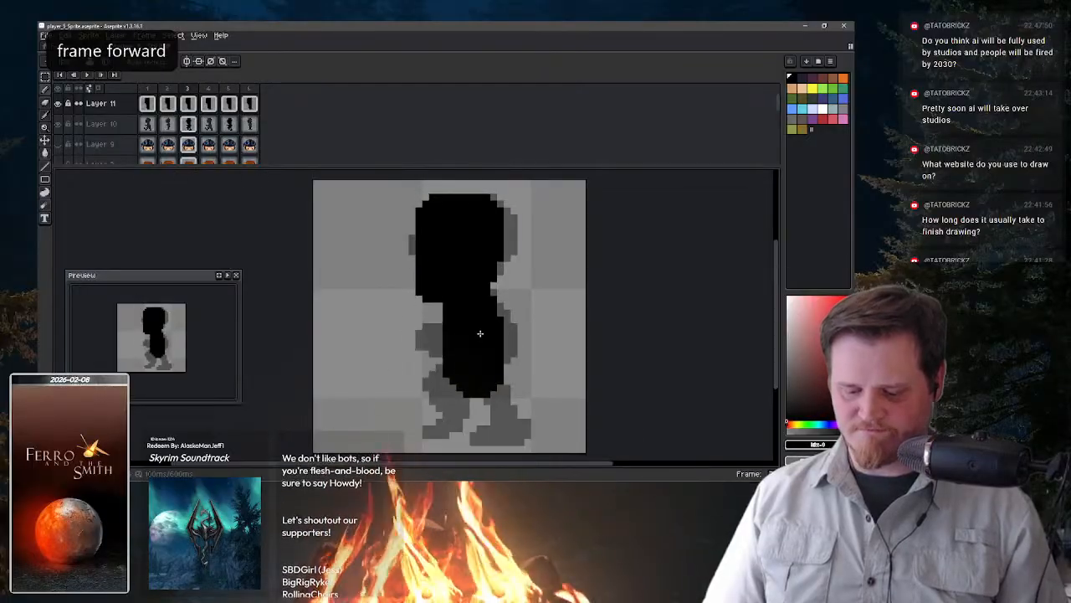
{"action": "key", "text": "Right"}
{"action": "key", "text": "Right"}
{"action": "key", "text": "Right"}
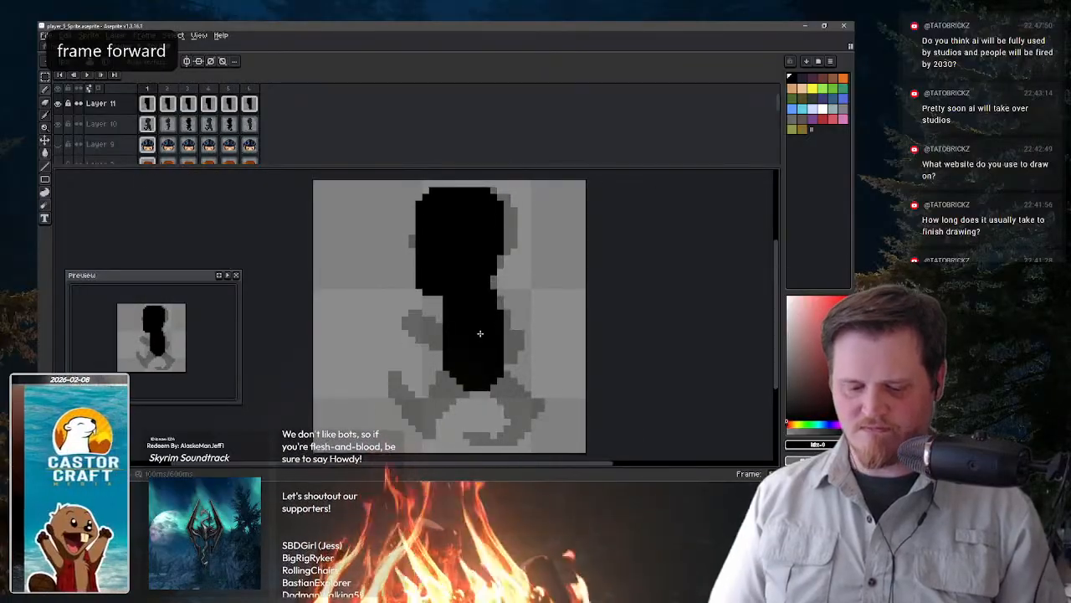
{"action": "key", "text": "Left"}
{"action": "key", "text": "Left"}
{"action": "key", "text": "Left"}
{"action": "key", "text": "Left"}
{"action": "key", "text": "Left"}
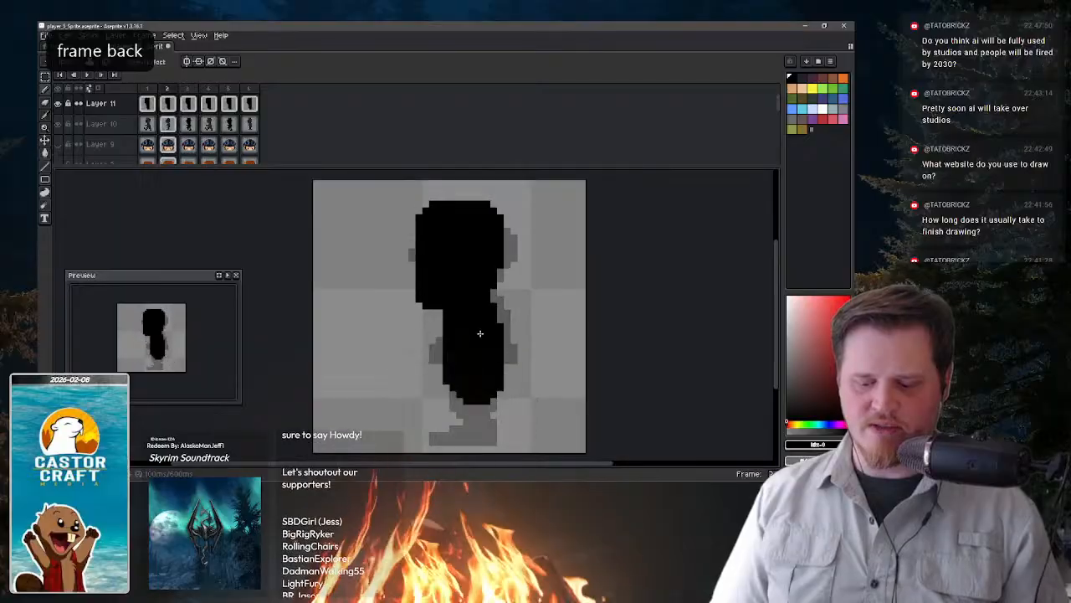
{"action": "key", "text": "Left"}
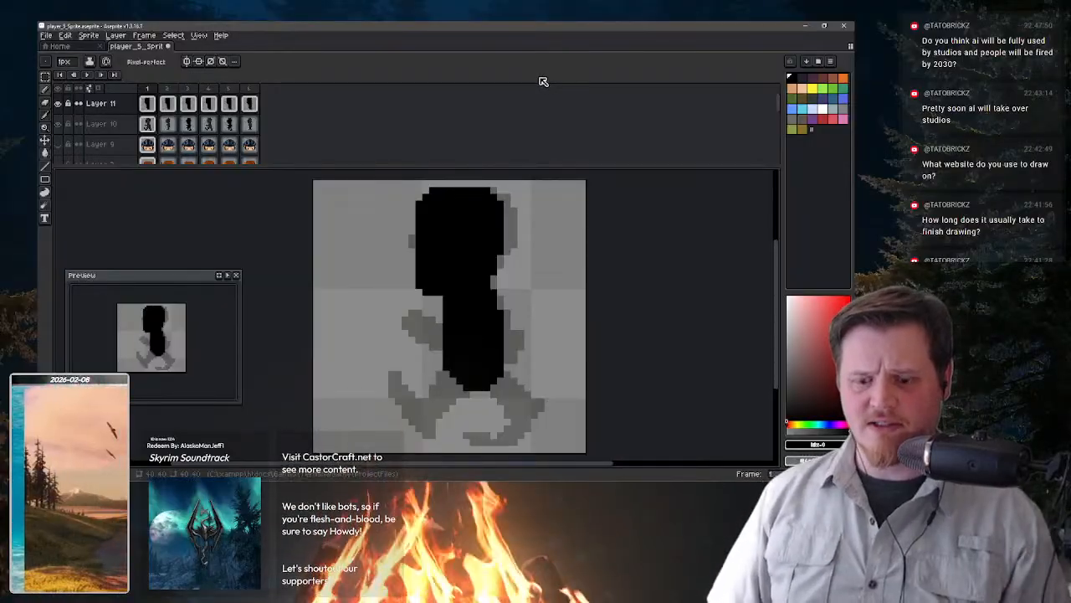
- Compare the opening frames by stepping through them and back to frame 1 to judge the change in body height
{"action": "key", "text": "period"}
{"action": "key", "text": "period"}
{"action": "key", "text": "period"}
{"action": "key", "text": "period"}
{"action": "key", "text": "comma"}
{"action": "key", "text": "comma"}
{"action": "key", "text": "comma"}
{"action": "key", "text": "comma"}
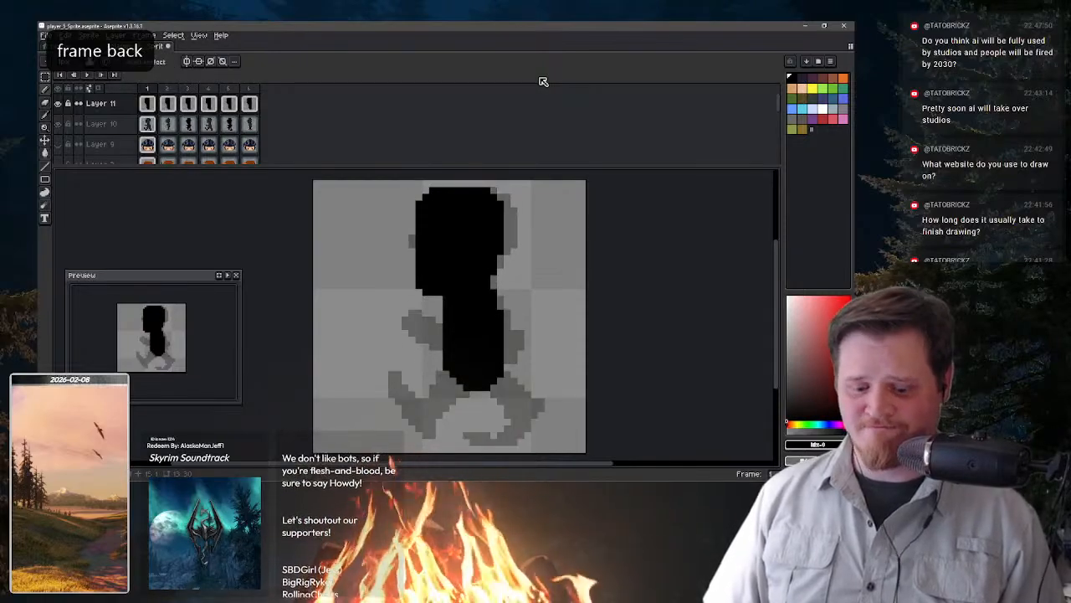
{"action": "key", "text": "period"}
{"action": "key", "text": "comma"}
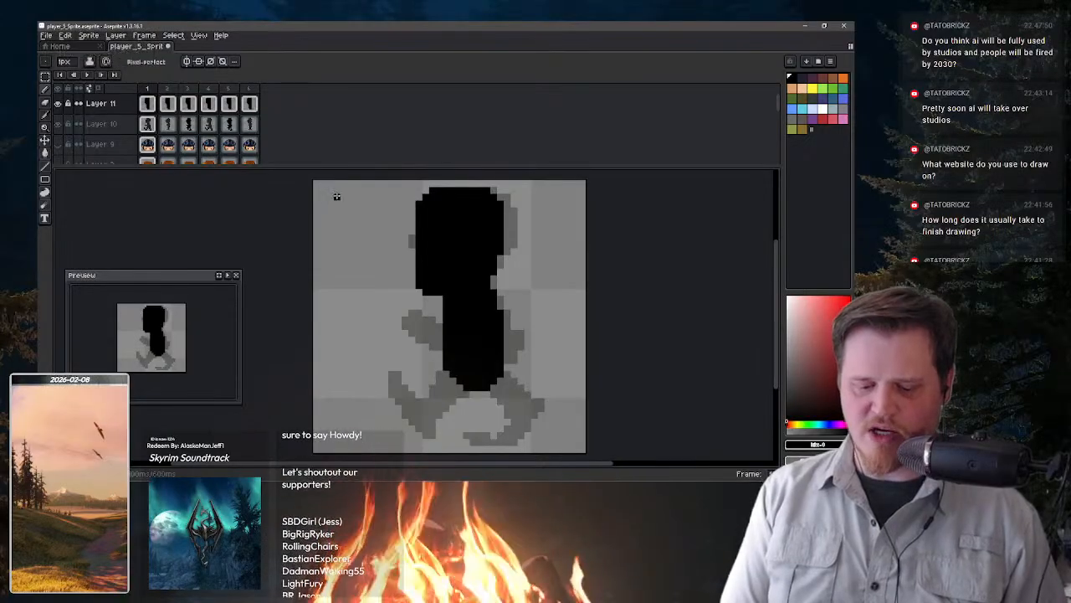
- Draw a small black letter-like marker in the empty upper-left corner of the artwork in frames 1 and 4 of Layer 11
{"action": "mouse_move", "coordinate": [329, 188]}
{"action": "left_mouse_down"}
{"action": "mouse_move", "coordinate": [330, 211]}
{"action": "mouse_move", "coordinate": [342, 209]}
{"action": "left_mouse_up"}
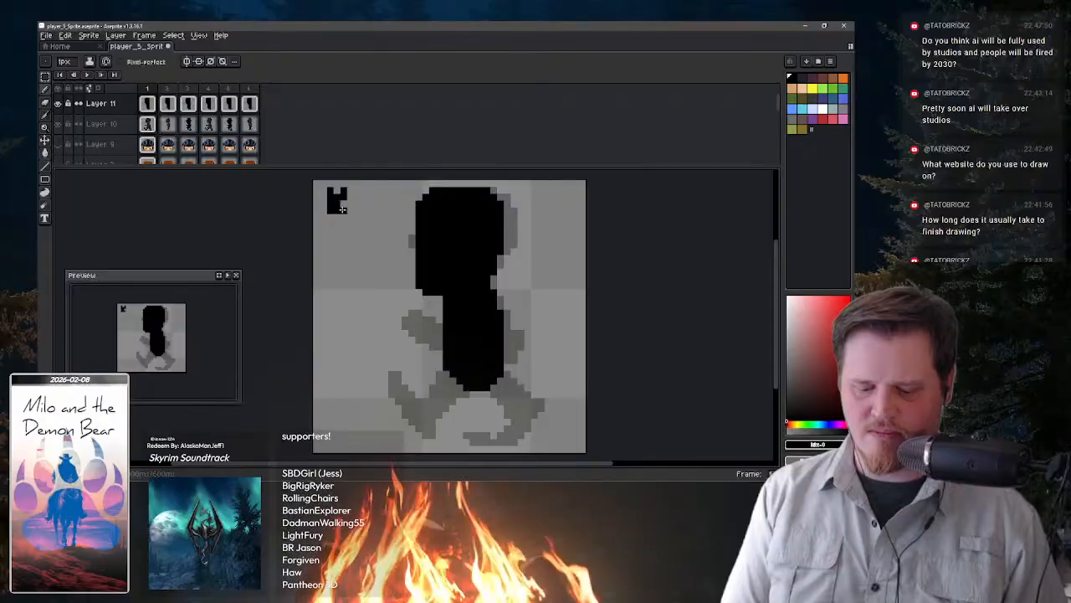
{"action": "key", "text": "period"}
{"action": "key", "text": "period"}
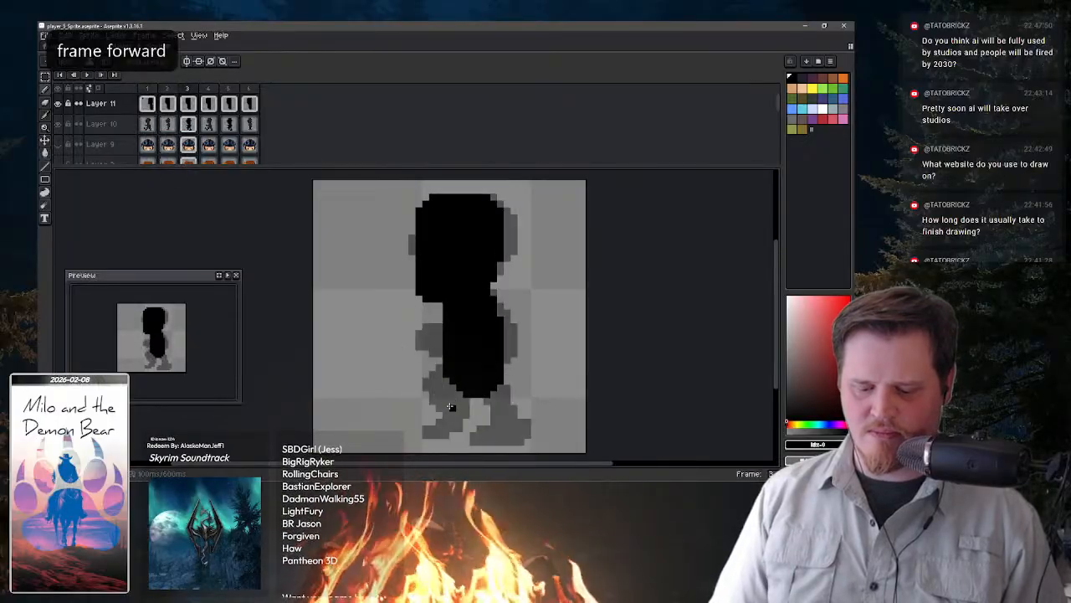
{"action": "key", "text": "period"}
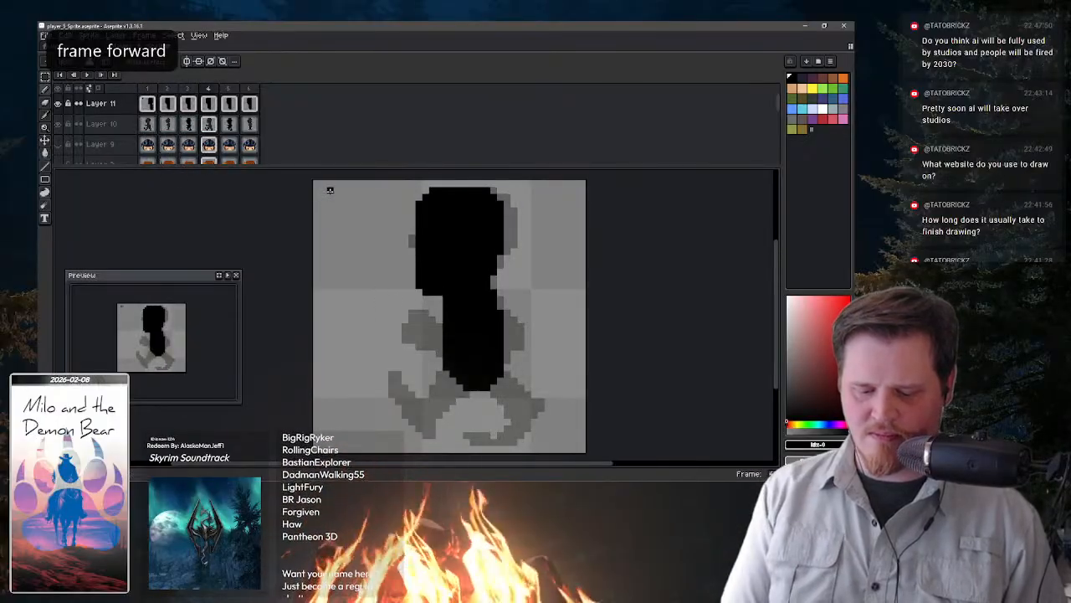
{"action": "mouse_move", "coordinate": [330, 190]}
{"action": "left_mouse_down"}
{"action": "mouse_move", "coordinate": [330, 210]}
{"action": "mouse_move", "coordinate": [343, 210]}
{"action": "left_mouse_up"}
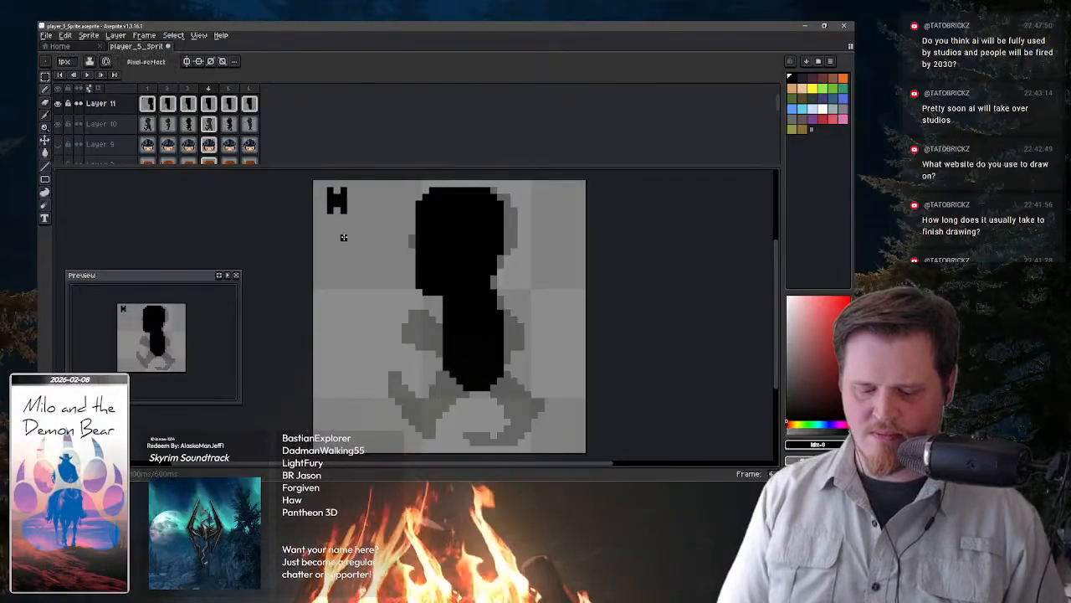
- Step through frames 5, 6 and 1 to examine how the end of the cycle leads into the marked first pose
{"action": "key", "text": "period"}
{"action": "key", "text": "period"}
{"action": "key", "text": "period"}
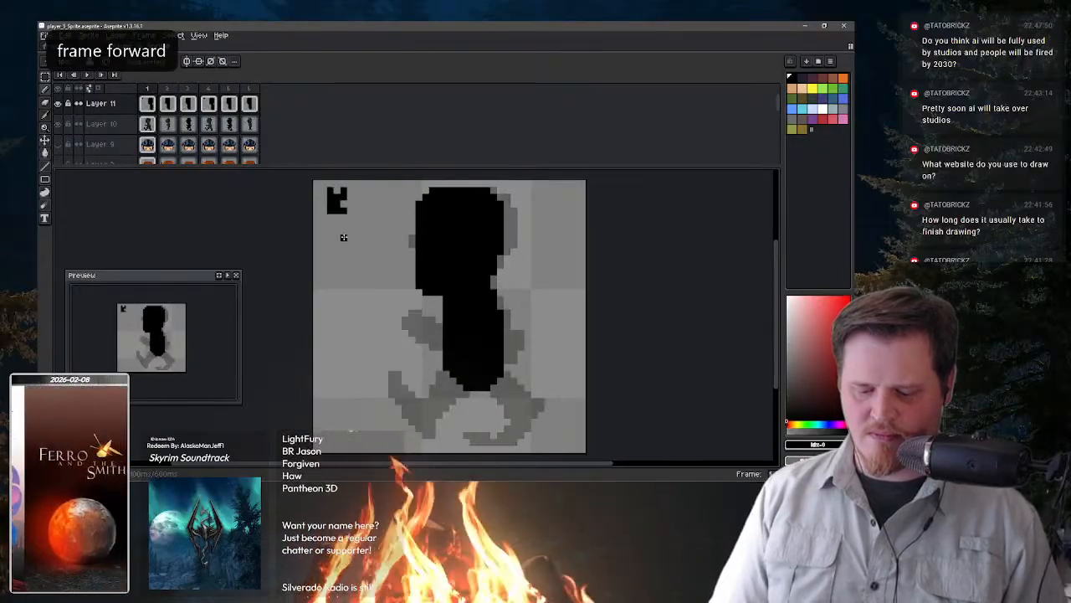
{"action": "key", "text": "comma"}
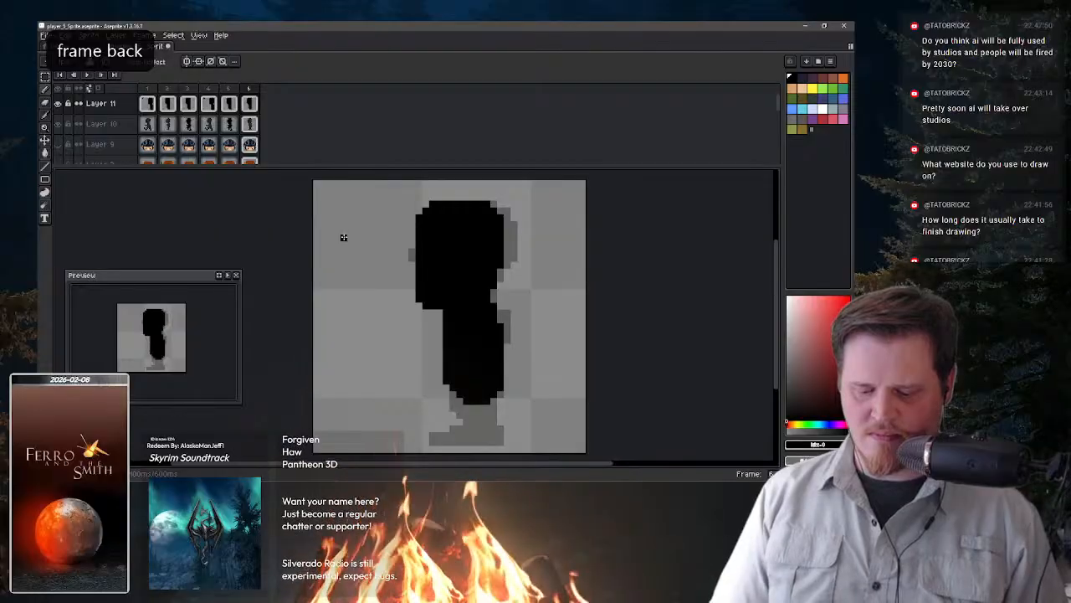
{"action": "key", "text": "comma"}
{"action": "key", "text": "period"}
{"action": "key", "text": "period"}
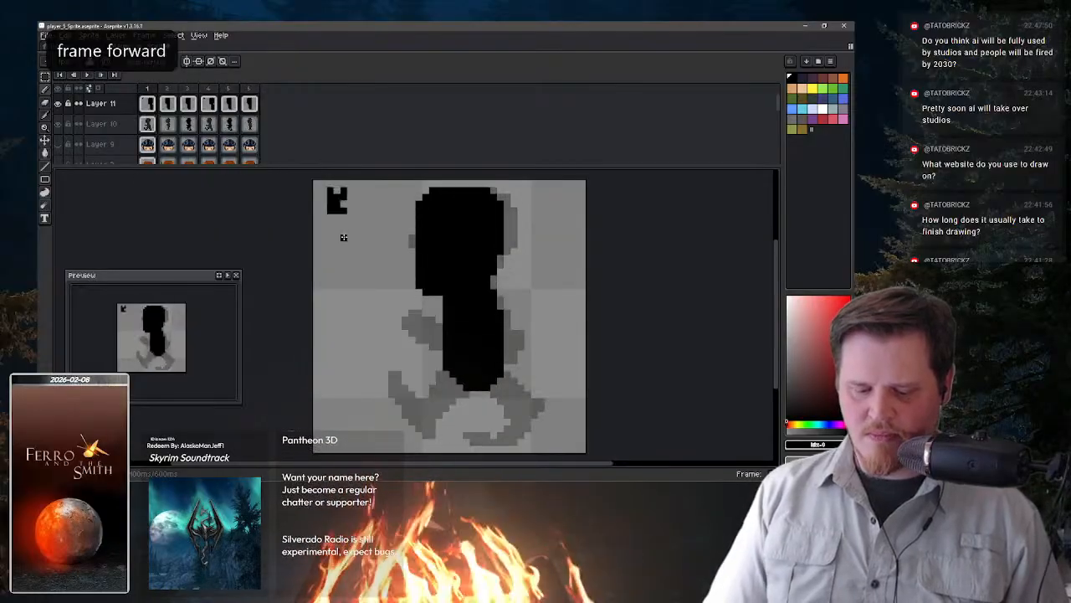
- Duplicate frame 6 as a new frame 7 and move its head-and-torso shape up 1 pixel on Layer 11
{"action": "key", "text": "comma"}
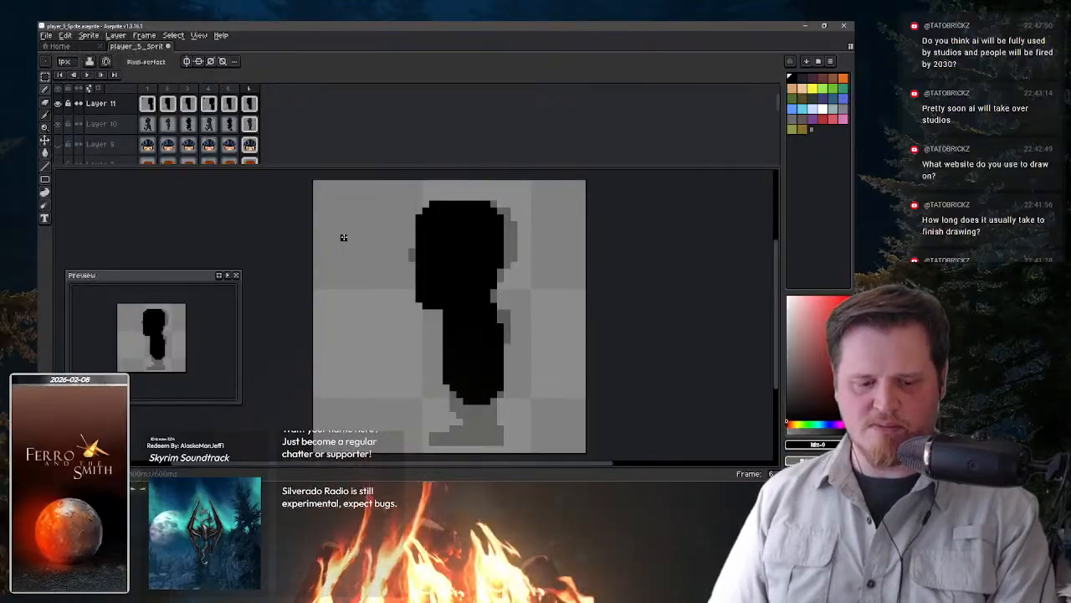
{"action": "key", "text": "ctrl+b"}
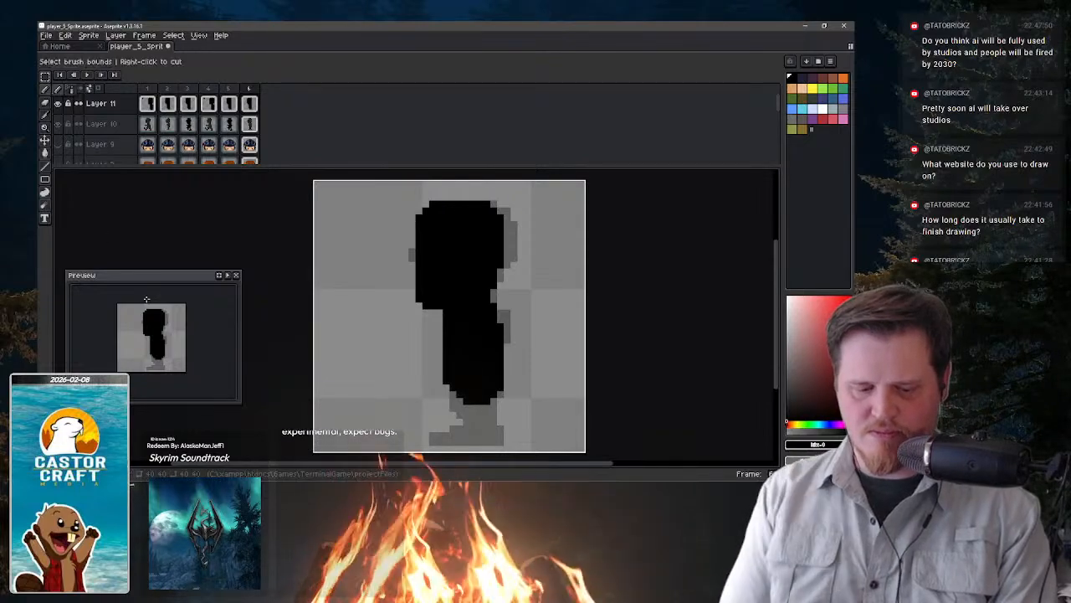
{"action": "key", "text": "Escape"}
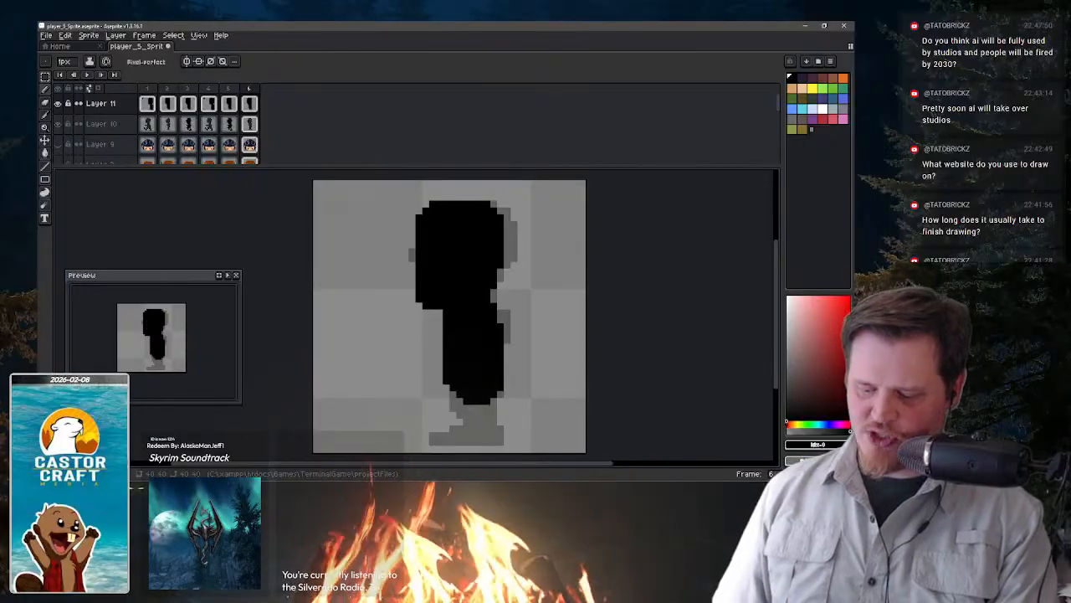
{"action": "key", "text": "alt+n"}
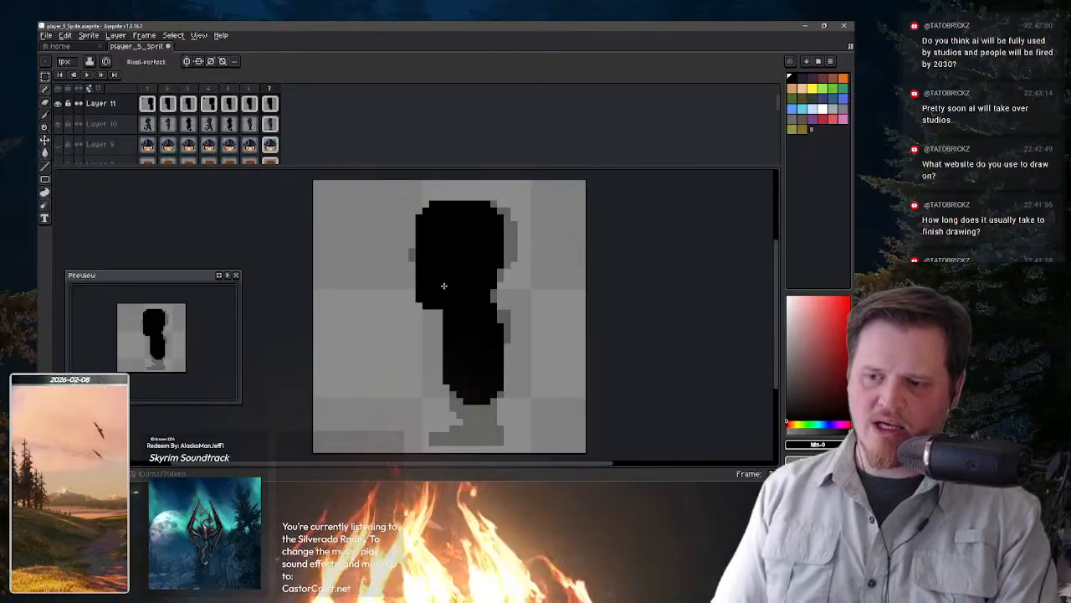
{"action": "key", "text": "v"}
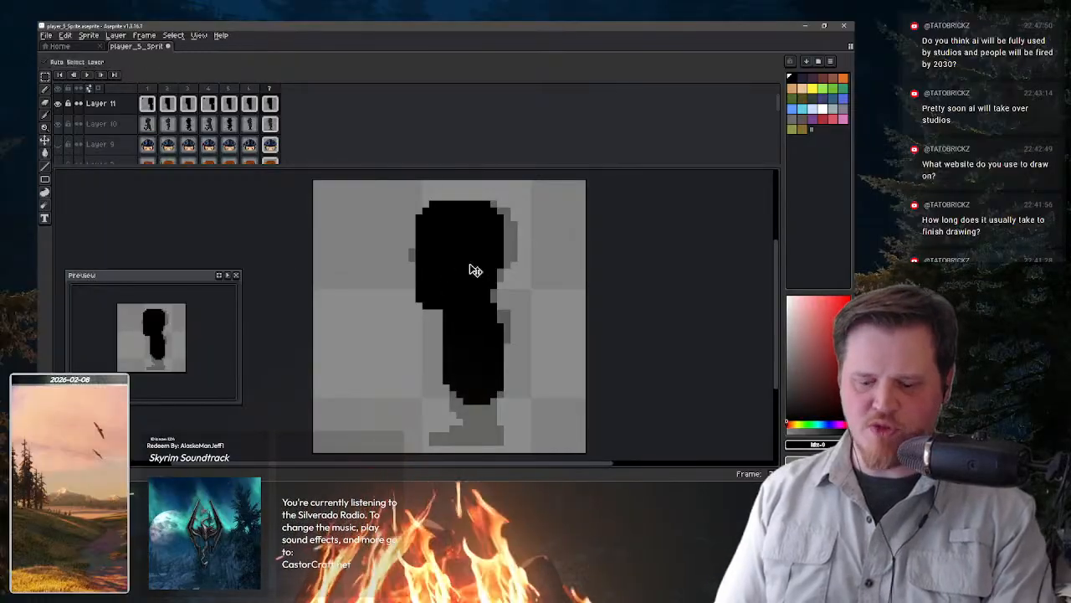
{"action": "left_click_drag", "start_coordinate": [477, 280], "coordinate": [478, 274]}
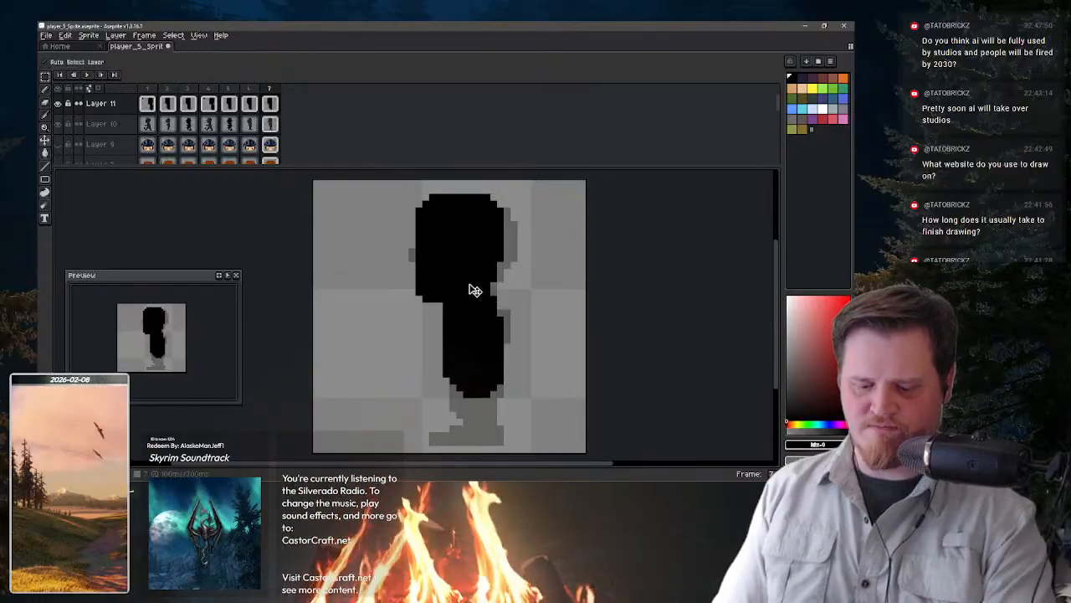
- Step through the seven-frame cycle to examine the bob with frame 7 included, returning to frame 1
{"action": "key", "text": "Right"}
{"action": "key", "text": "Right"}
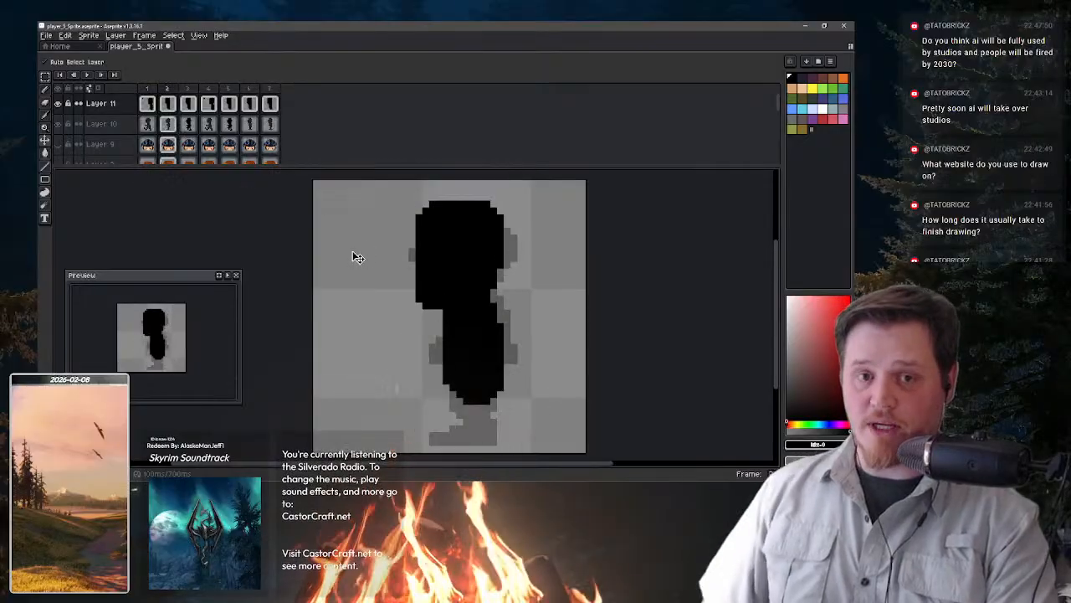
{"action": "key", "text": "Right"}
{"action": "key", "text": "Right"}
{"action": "key", "text": "Right"}
{"action": "key", "text": "Right"}
{"action": "key", "text": "Right"}
{"action": "key", "text": "Right"}
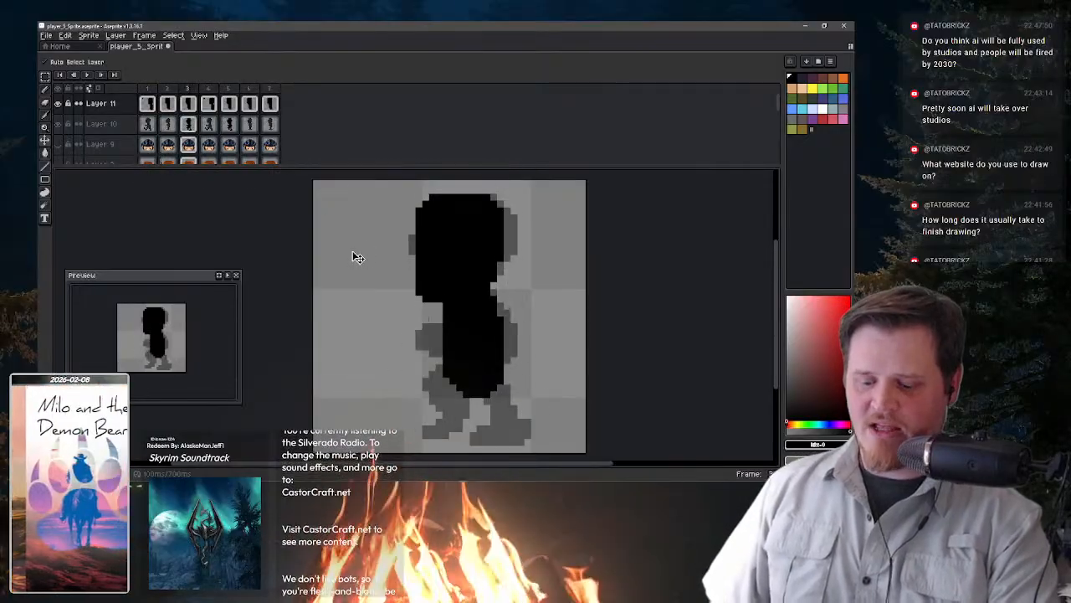
{"action": "key", "text": "Right"}
{"action": "key", "text": "Left"}
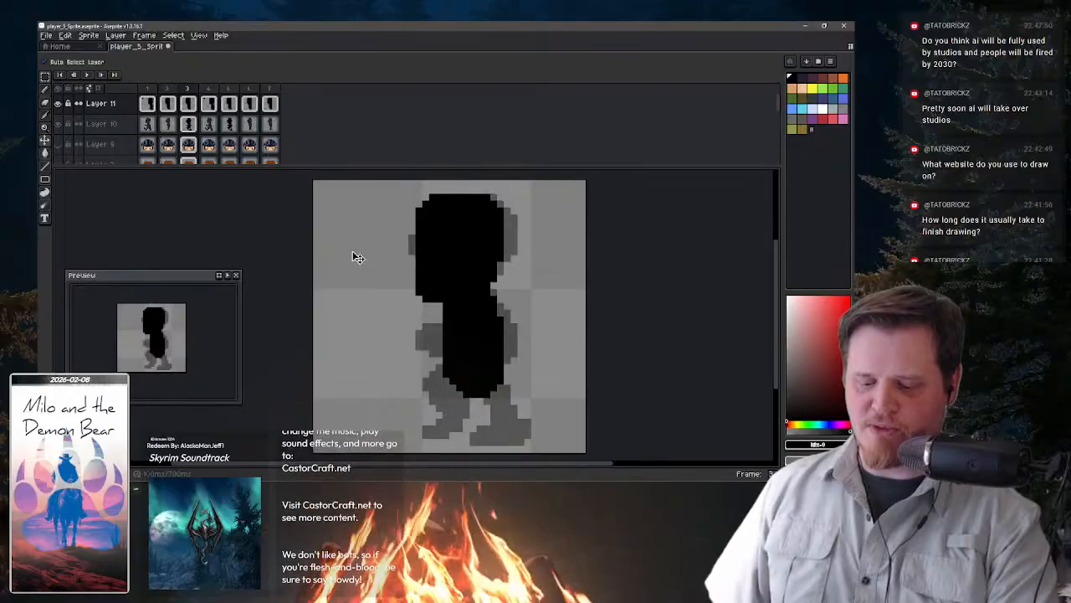
{"action": "key", "text": "Right"}
{"action": "key", "text": "Right"}
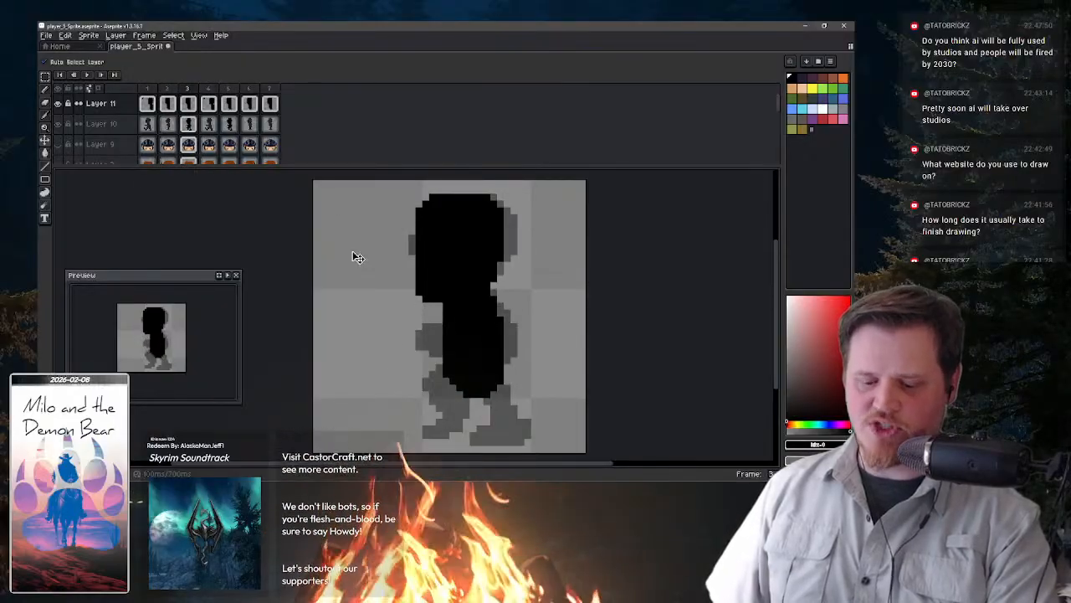
{"action": "key", "text": "Right"}
{"action": "key", "text": "Right"}
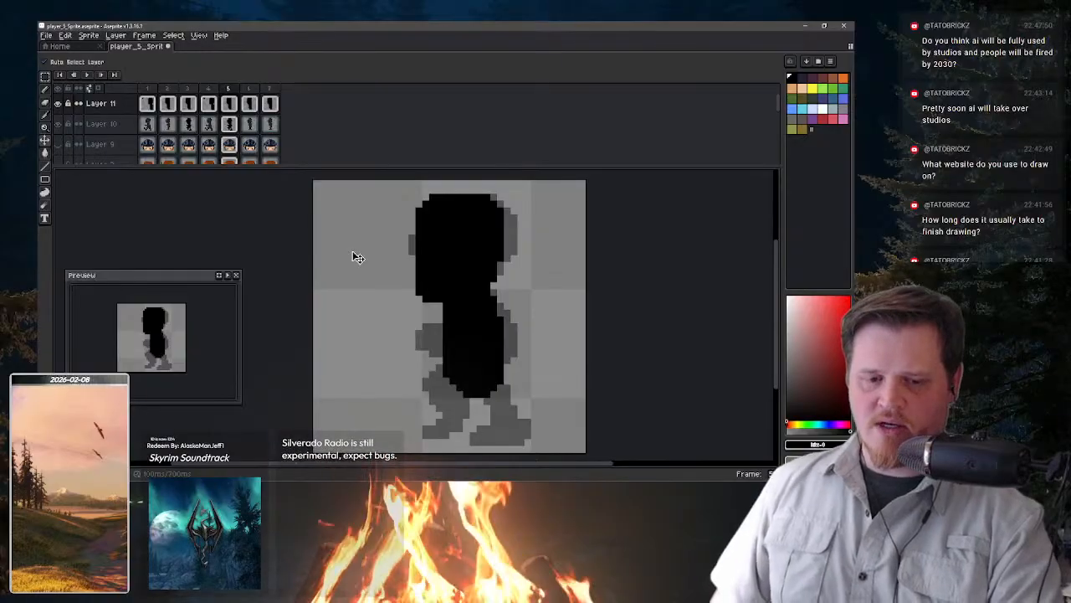
{"action": "key", "text": "Right"}
{"action": "key", "text": "Right"}
{"action": "key", "text": "Right"}
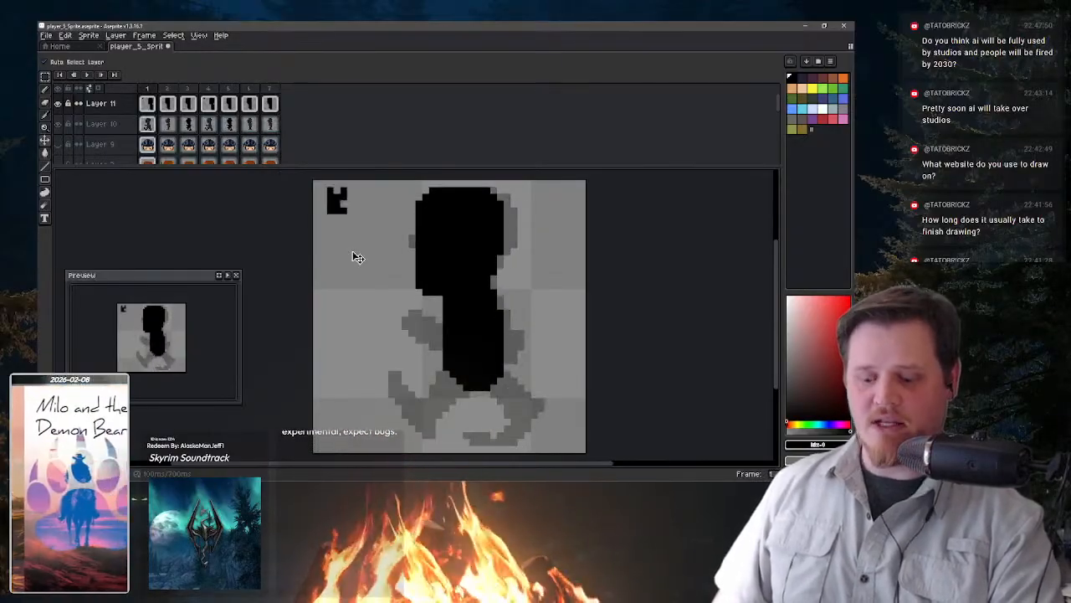
- Step back from frame 7 to frame 3 and forward around the loop to compare the two halves of the cycle
{"action": "key", "text": "Left"}
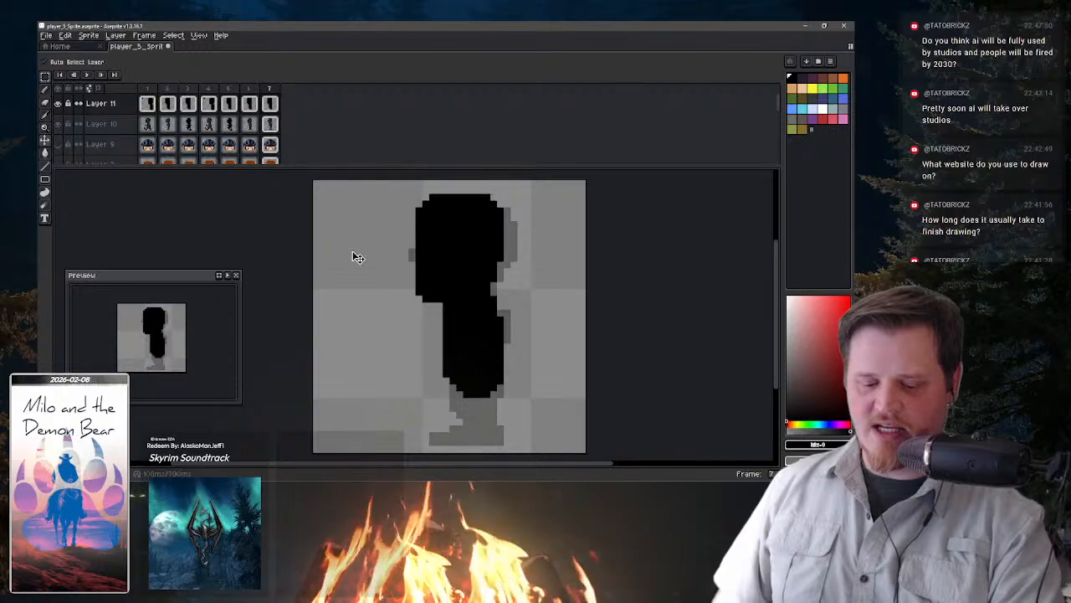
{"action": "key", "text": "Left"}
{"action": "key", "text": "Left"}
{"action": "key", "text": "Left"}
{"action": "key", "text": "Left"}
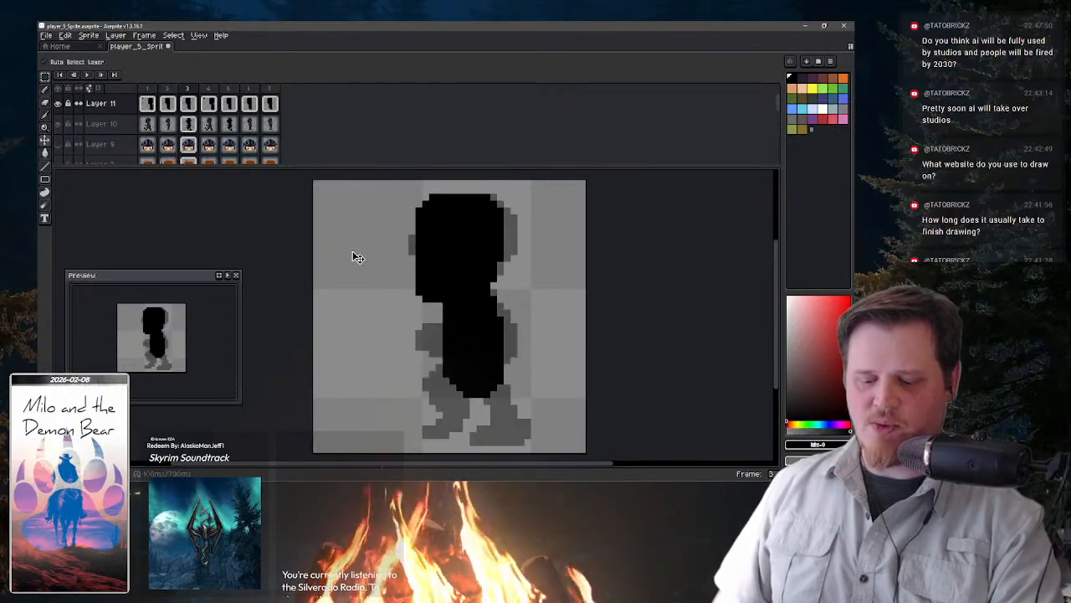
{"action": "key", "text": "Right"}
{"action": "key", "text": "Right"}
{"action": "key", "text": "Right"}
{"action": "key", "text": "Right"}
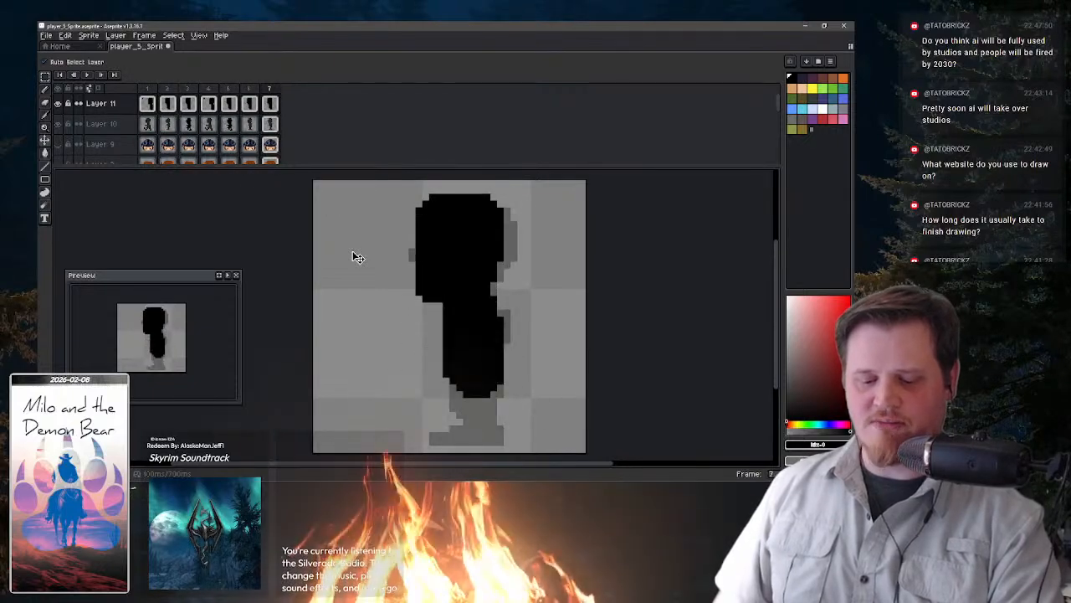
{"action": "key", "text": "Right"}
{"action": "key", "text": "Right"}
{"action": "key", "text": "Right"}
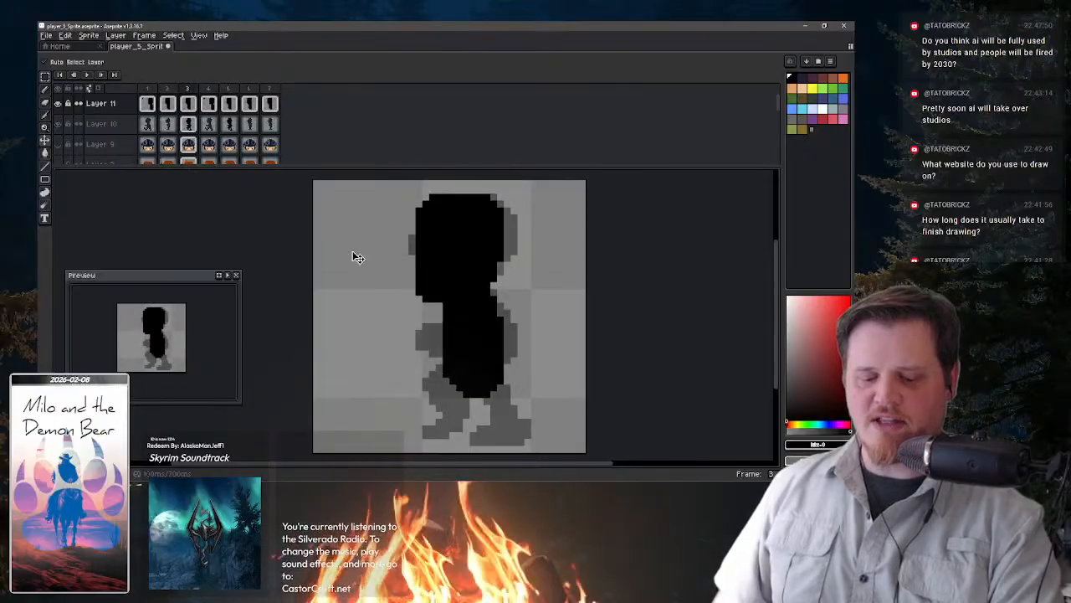
{"action": "key", "text": "Right"}
{"action": "key", "text": "Right"}
{"action": "key", "text": "Right"}
{"action": "key", "text": "Right"}
{"action": "key", "text": "Right"}
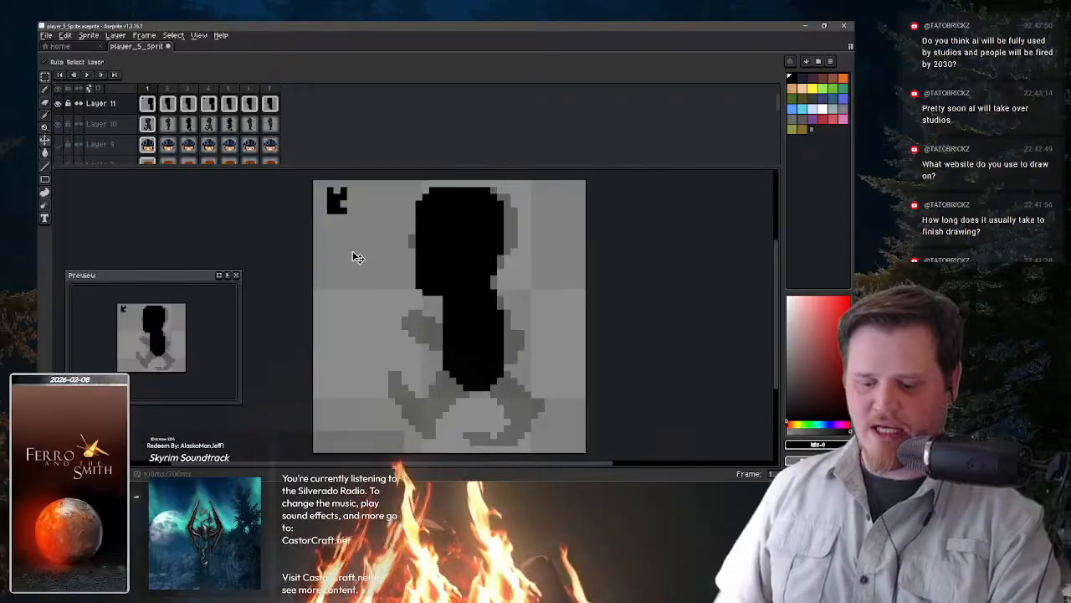
{"action": "key", "text": "Right"}
{"action": "key", "text": "Right"}
{"action": "key", "text": "Left"}
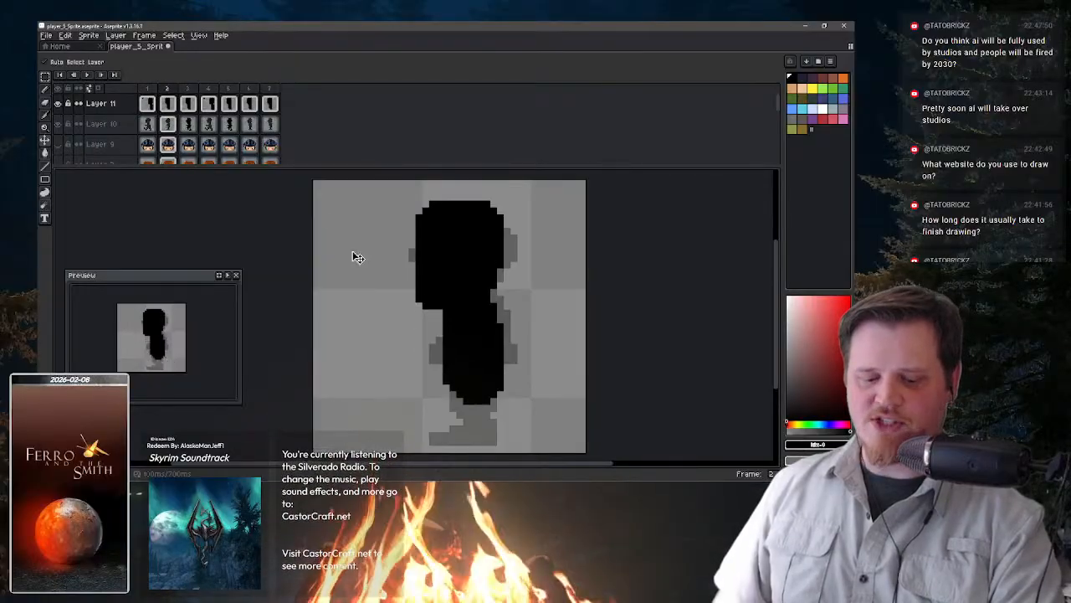
- Duplicate frame 1 as a new frame 2 and select its Layer 11 cel
{"action": "key", "text": "Left"}
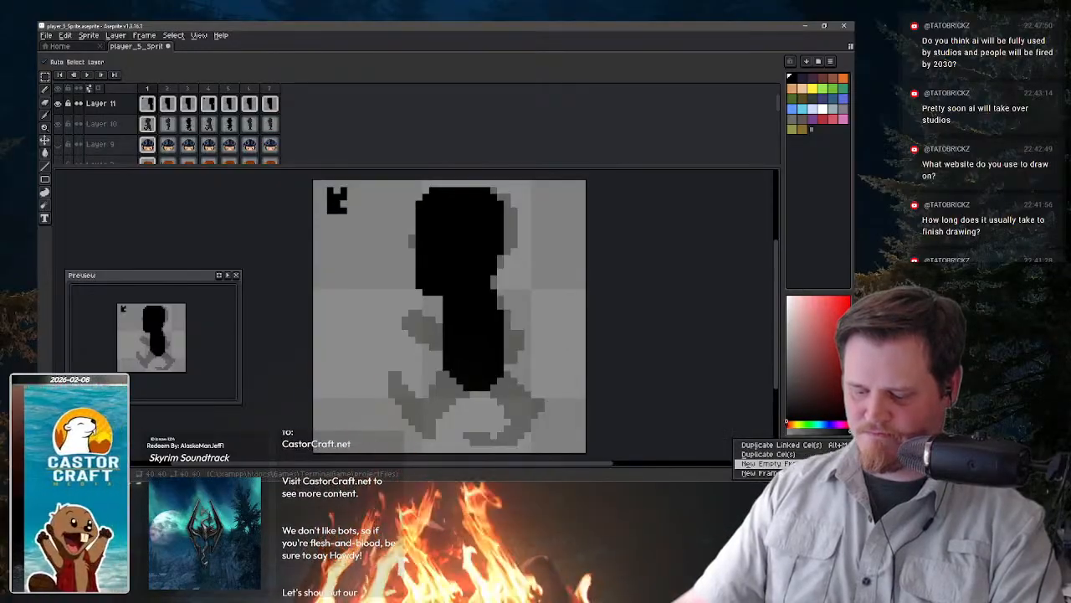
{"action": "key", "text": "alt+n"}
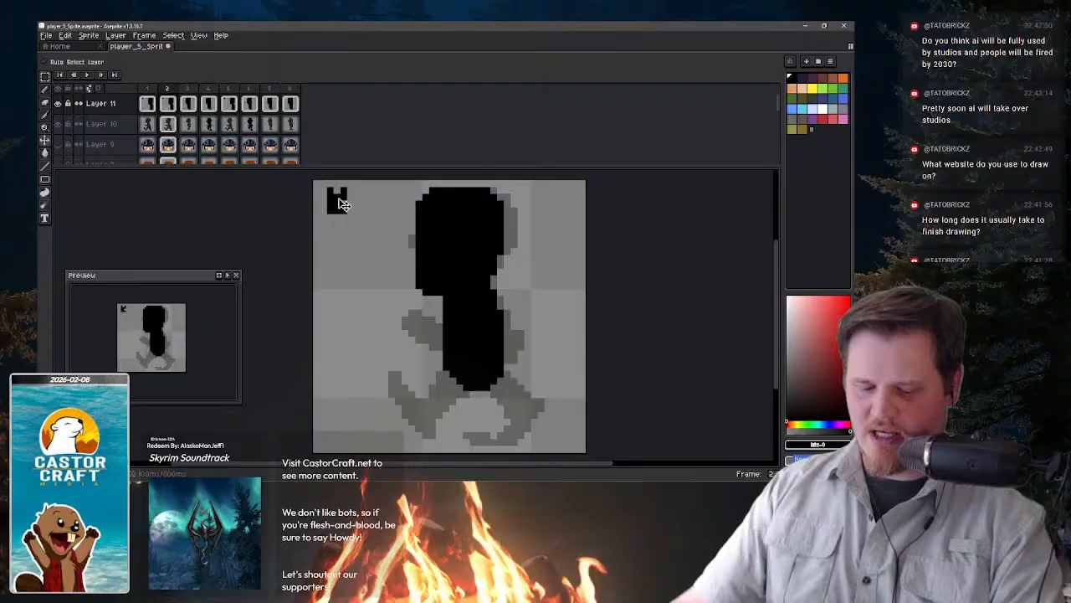
{"action": "left_click", "coordinate": [167, 105]}
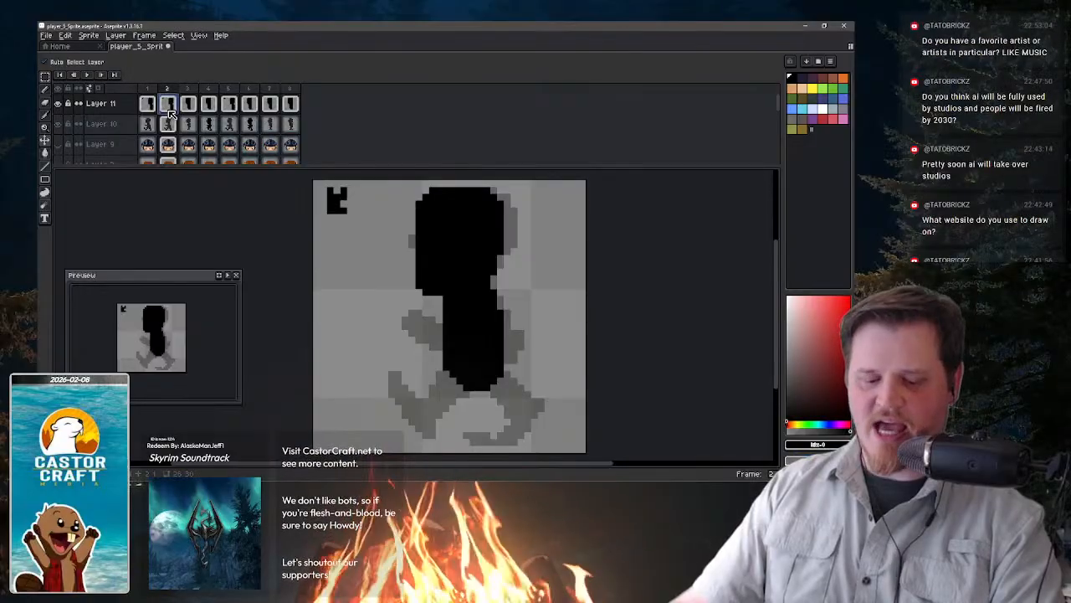
- Move the head-and-torso shape on frame 2 down 1 pixel, erase the corner pose mark, and play back the cycle
{"action": "left_click", "coordinate": [460, 234]}
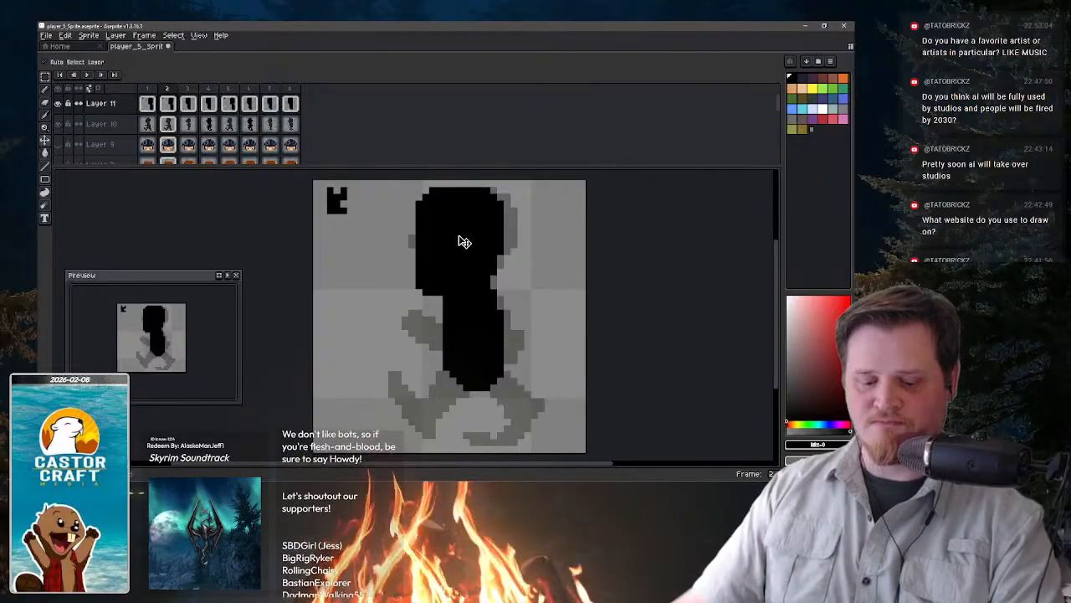
{"action": "left_click_drag", "start_coordinate": [461, 238], "coordinate": [461, 245]}
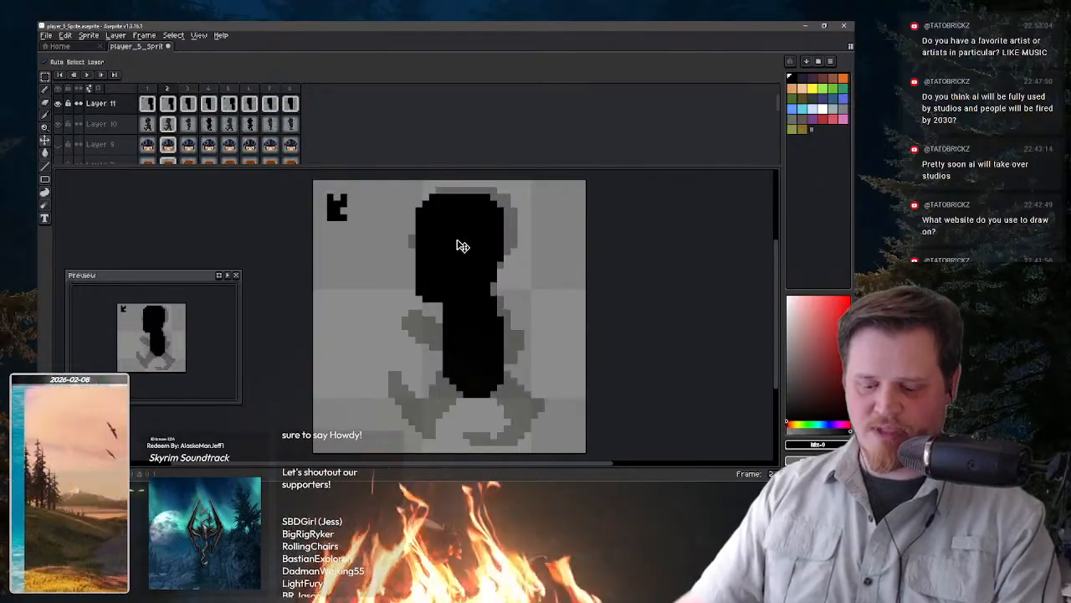
{"action": "key", "text": "e"}
{"action": "mouse_move", "coordinate": [342, 198]}
{"action": "left_mouse_down"}
{"action": "mouse_move", "coordinate": [344, 225]}
{"action": "mouse_move", "coordinate": [329, 198]}
{"action": "left_mouse_up"}
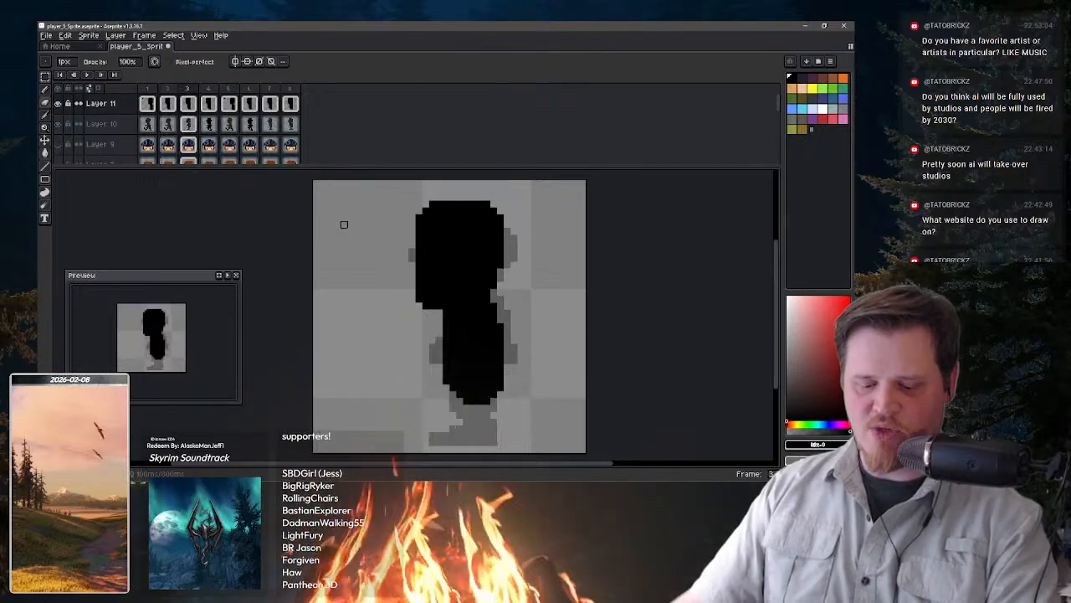
{"action": "key", "text": "Return"}
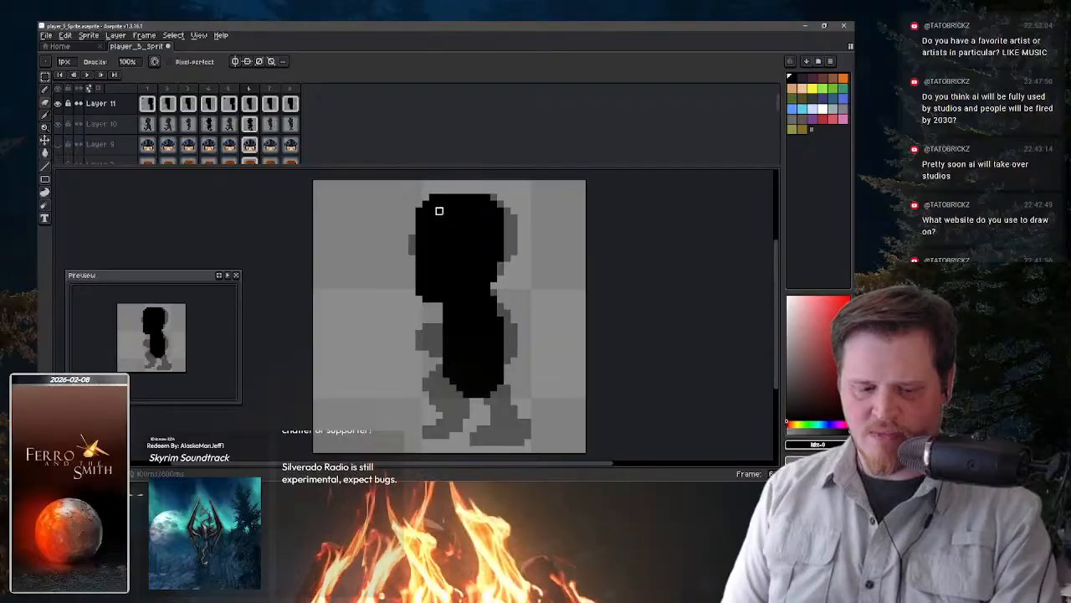
- Paint the head on frame 1 of Layer 11 light peach inside its black outline, with a diagonal jawline down to the chin
{"action": "key", "text": "b"}
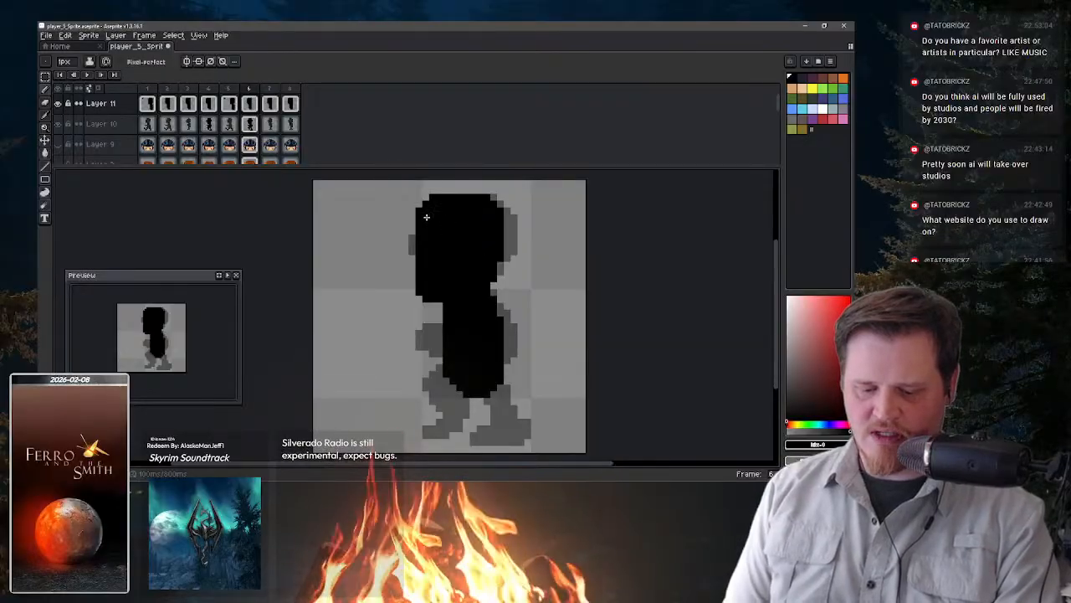
{"action": "left_click", "coordinate": [148, 103]}
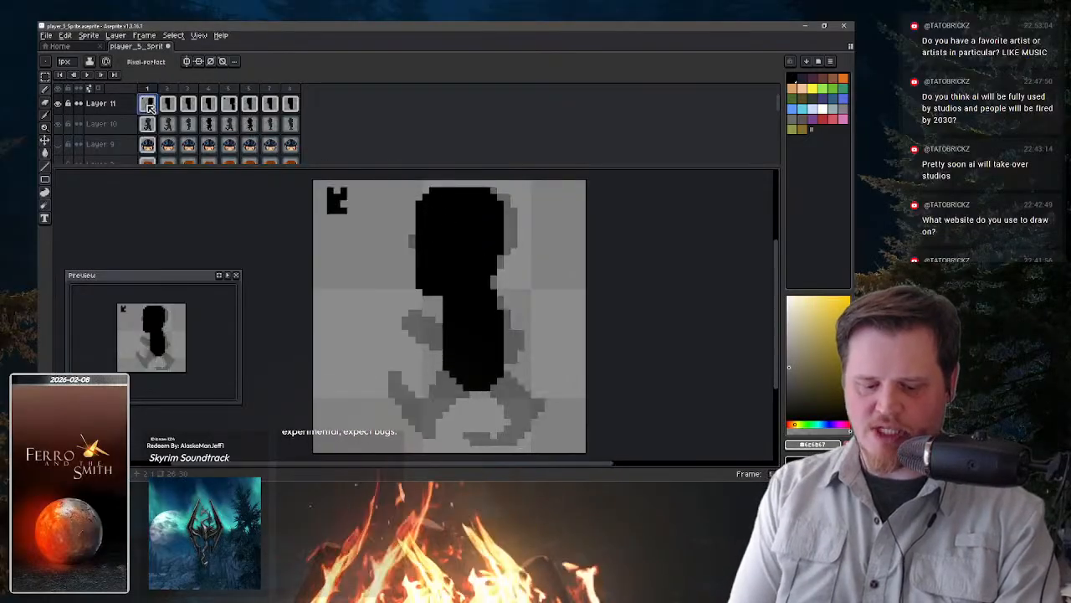
{"action": "left_click", "coordinate": [802, 88]}
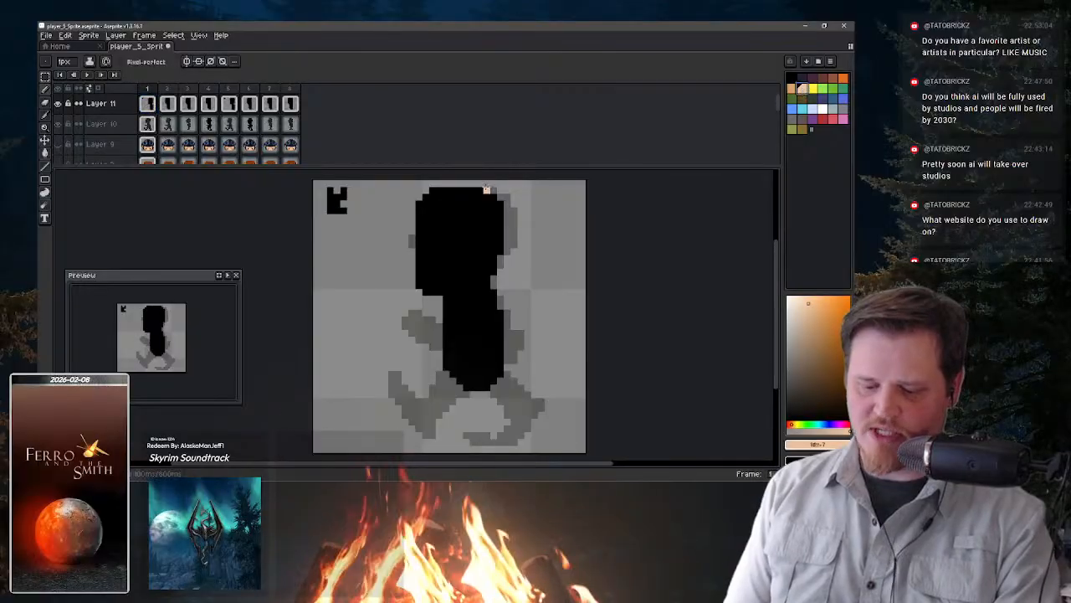
{"action": "left_click_drag", "start_coordinate": [427, 203], "coordinate": [466, 196]}
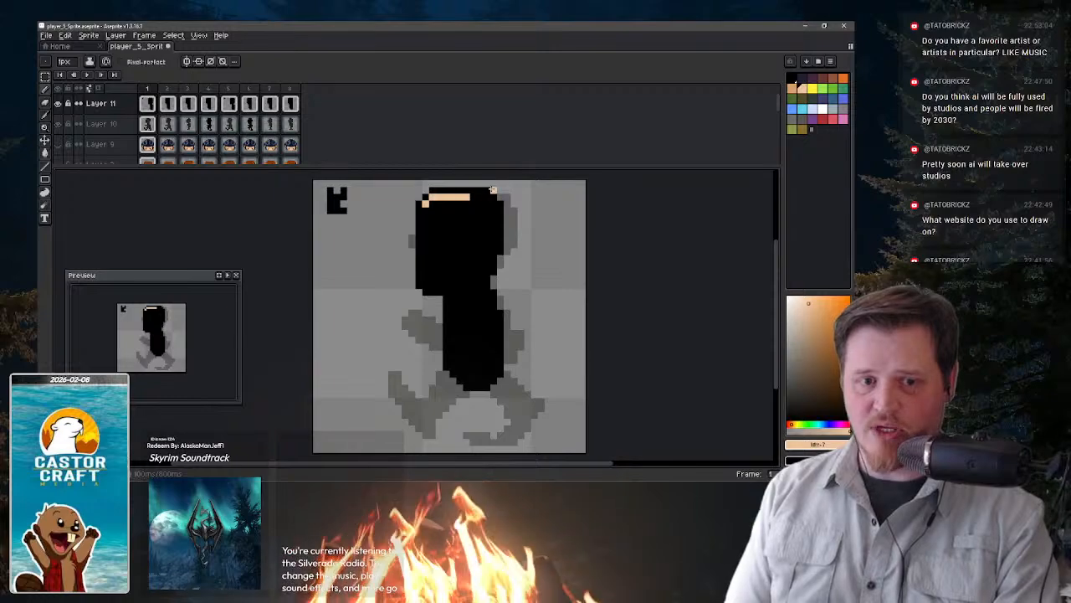
{"action": "left_click", "coordinate": [477, 197]}
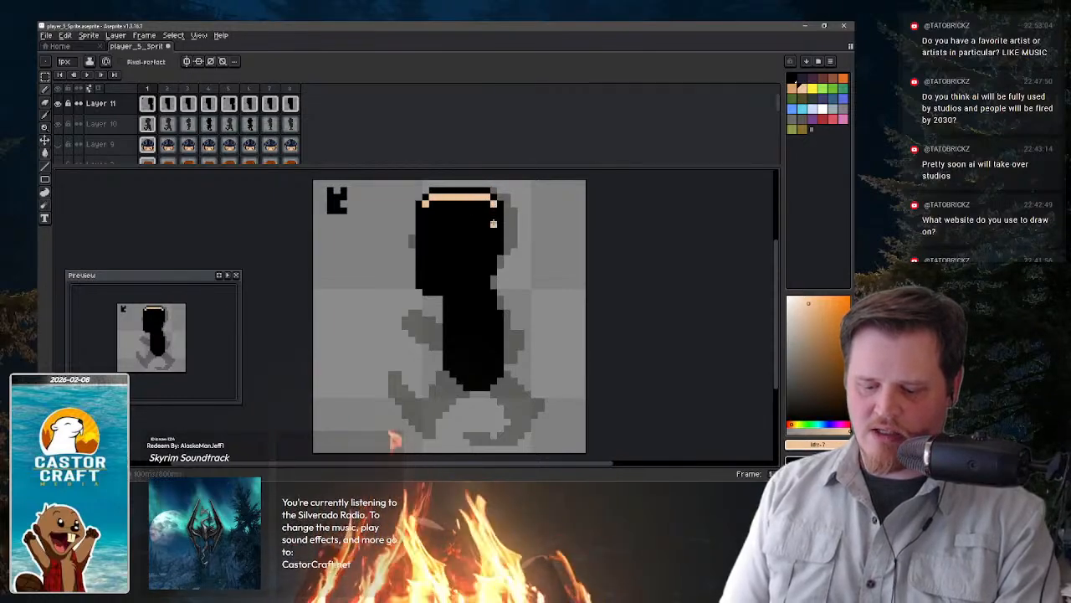
{"action": "left_click_drag", "start_coordinate": [493, 208], "coordinate": [486, 269]}
{"action": "left_click_drag", "start_coordinate": [425, 208], "coordinate": [425, 266]}
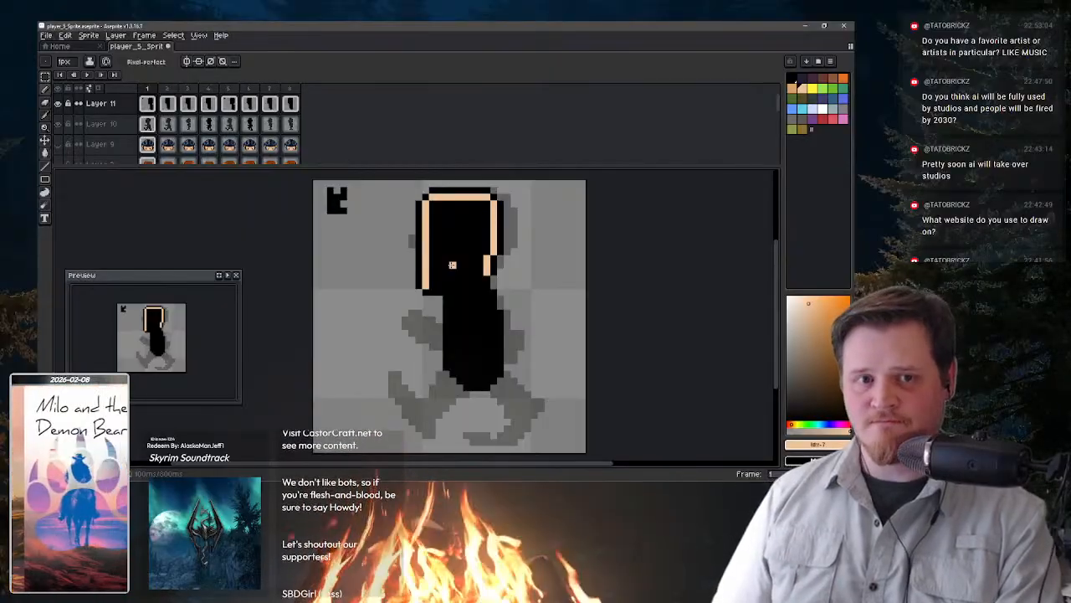
{"action": "mouse_move", "coordinate": [430, 284]}
{"action": "left_mouse_down"}
{"action": "mouse_move", "coordinate": [433, 210]}
{"action": "mouse_move", "coordinate": [436, 201]}
{"action": "mouse_move", "coordinate": [442, 270]}
{"action": "mouse_move", "coordinate": [449, 195]}
{"action": "mouse_move", "coordinate": [458, 243]}
{"action": "mouse_move", "coordinate": [486, 237]}
{"action": "mouse_move", "coordinate": [484, 215]}
{"action": "mouse_move", "coordinate": [485, 253]}
{"action": "mouse_move", "coordinate": [457, 260]}
{"action": "mouse_move", "coordinate": [445, 284]}
{"action": "mouse_move", "coordinate": [481, 244]}
{"action": "mouse_move", "coordinate": [468, 240]}
{"action": "mouse_move", "coordinate": [487, 258]}
{"action": "left_mouse_up"}
{"action": "key", "text": "x"}
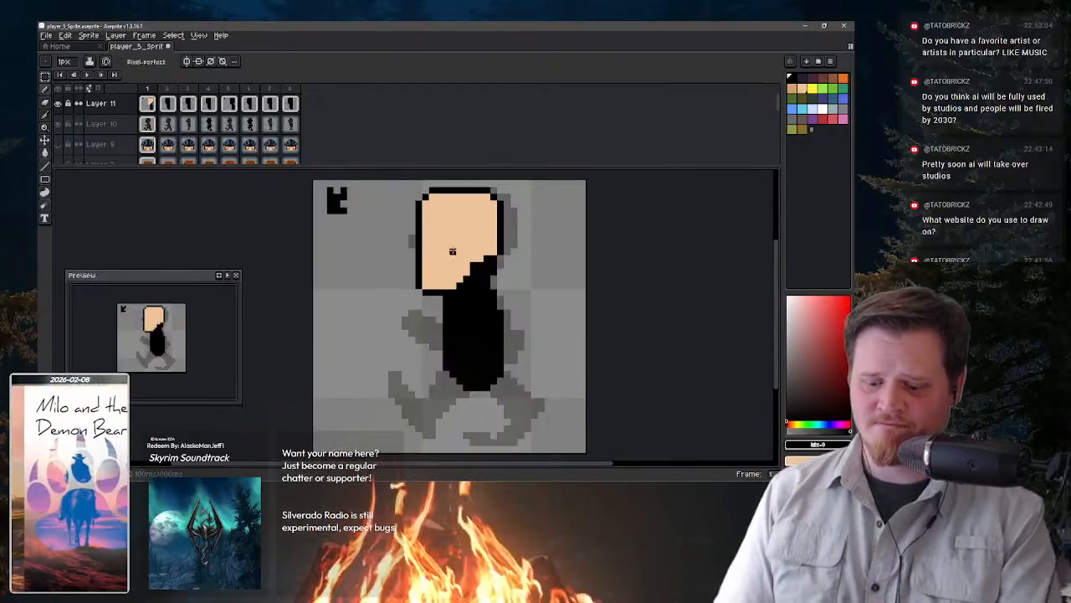
- Draw a short vertical black line near the back of the head and thicken the black diagonal along the jaw
{"action": "left_click", "coordinate": [473, 263], "text": "alt"}
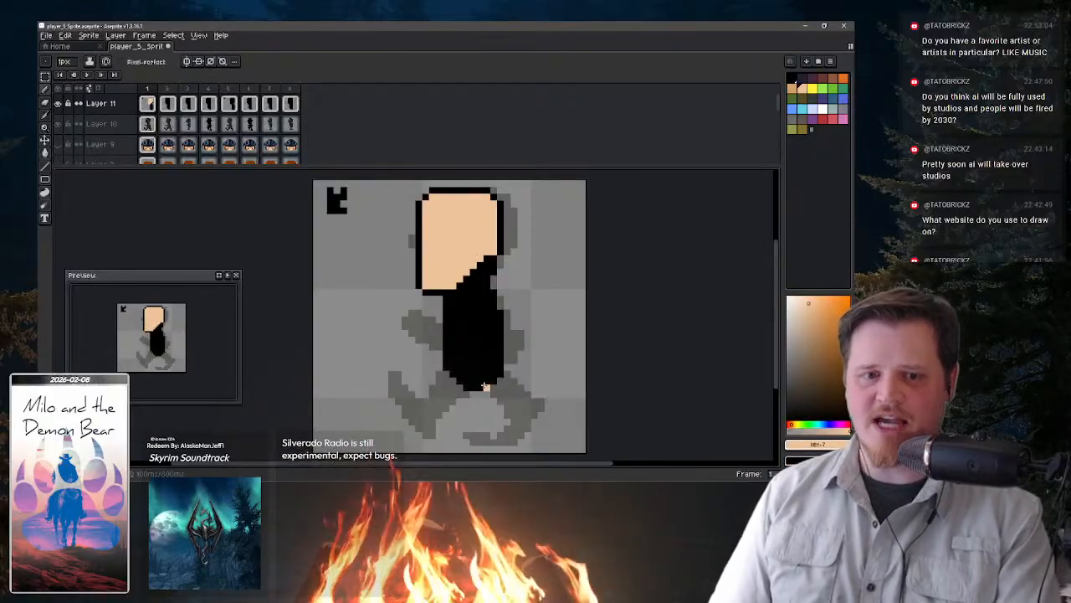
{"action": "key", "text": "x"}
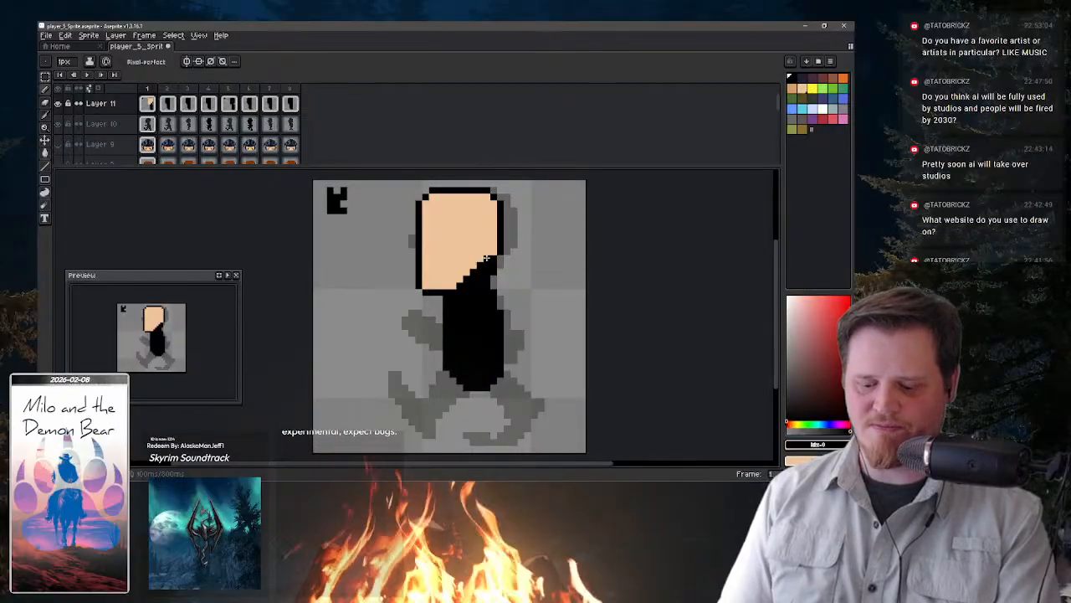
{"action": "left_click_drag", "start_coordinate": [487, 257], "coordinate": [481, 231]}
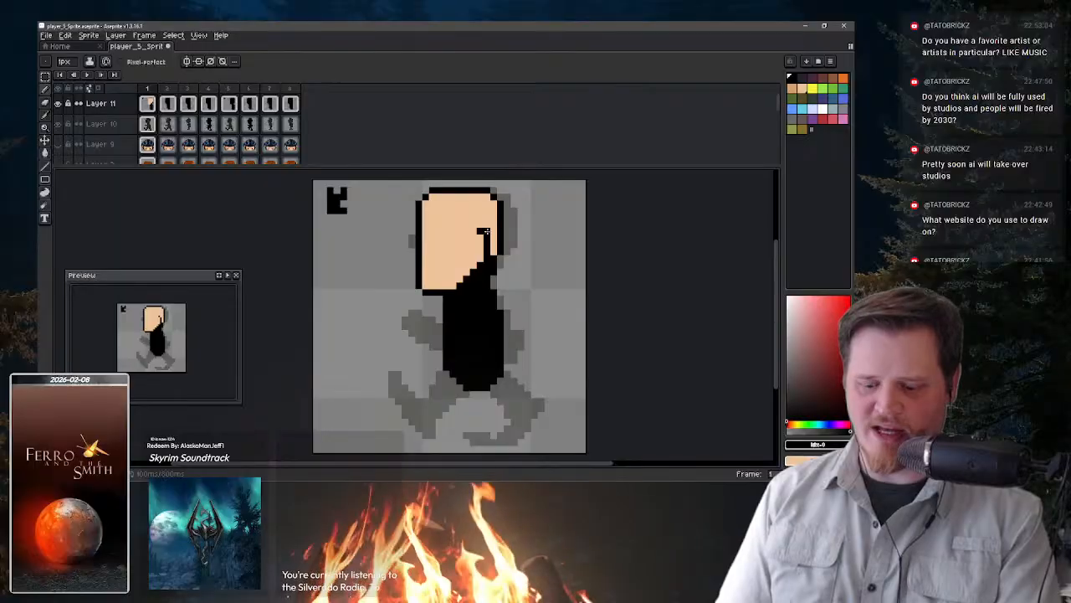
{"action": "key", "text": "x"}
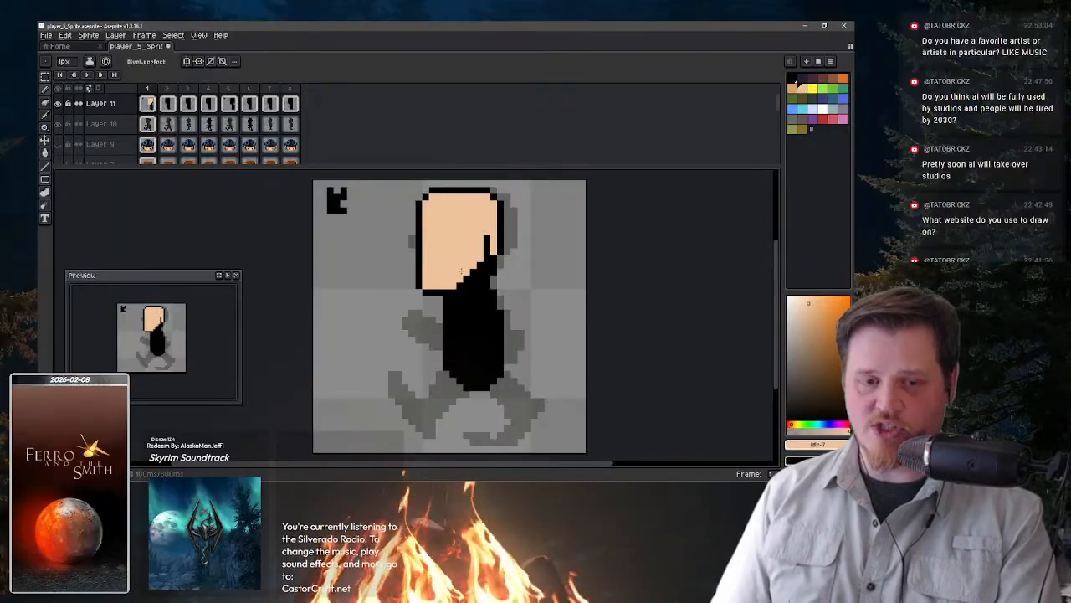
{"action": "key", "text": "x"}
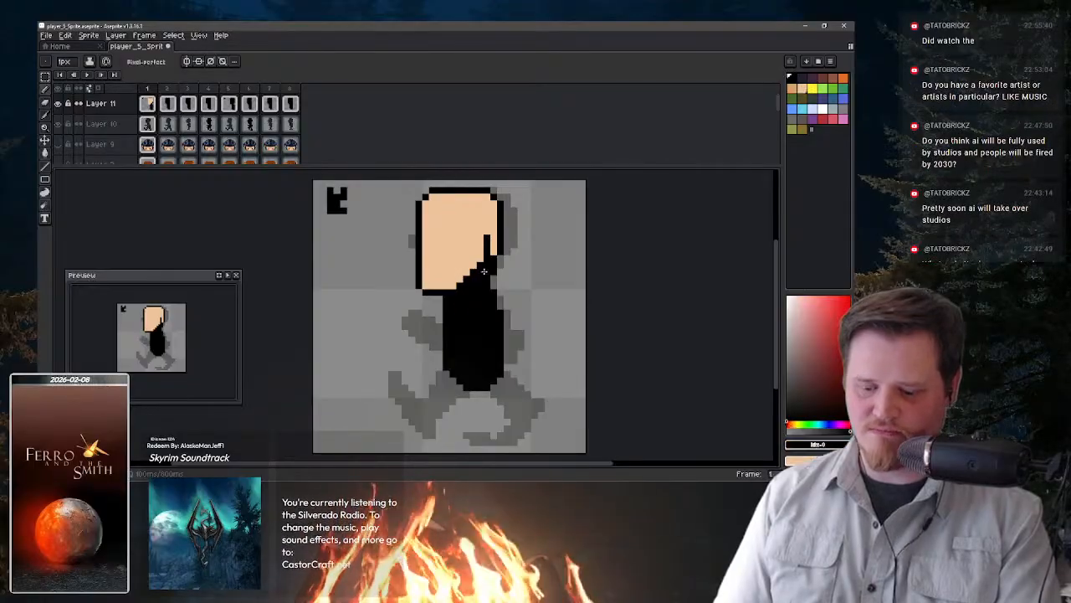
{"action": "left_click_drag", "start_coordinate": [477, 267], "coordinate": [467, 272]}
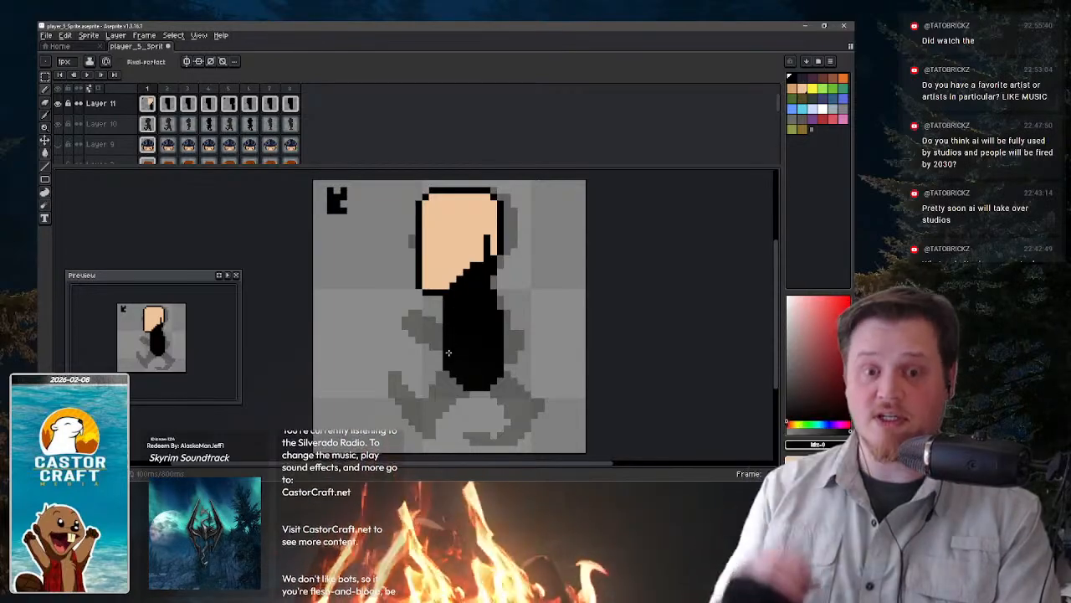
- Try to lower the chin by one pixel with peach and a redrawn black outline beneath it
{"action": "left_click", "coordinate": [425, 251], "text": "alt"}
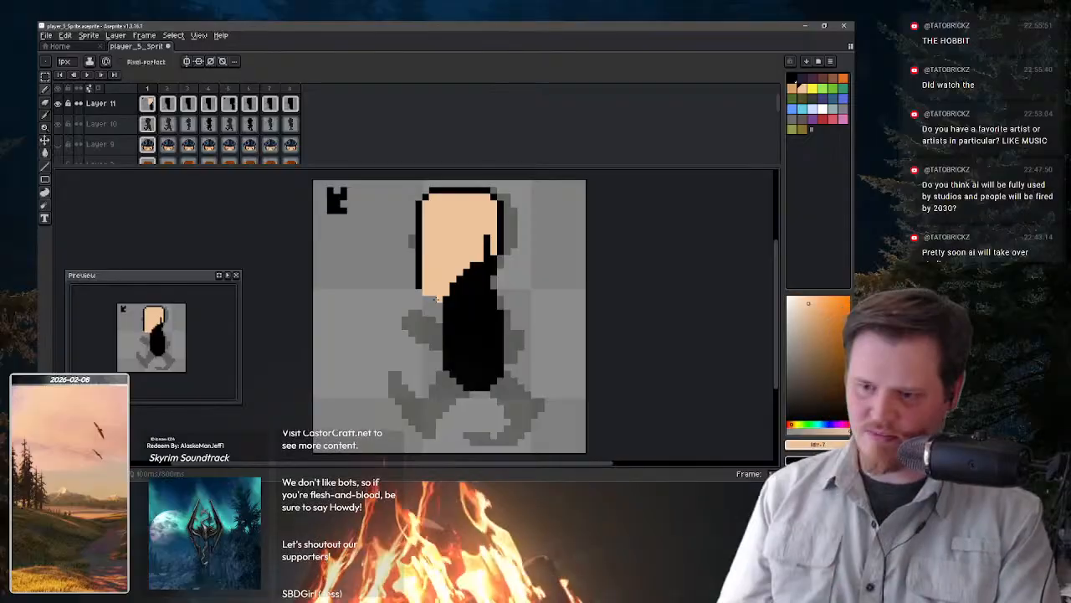
{"action": "key", "text": "x"}
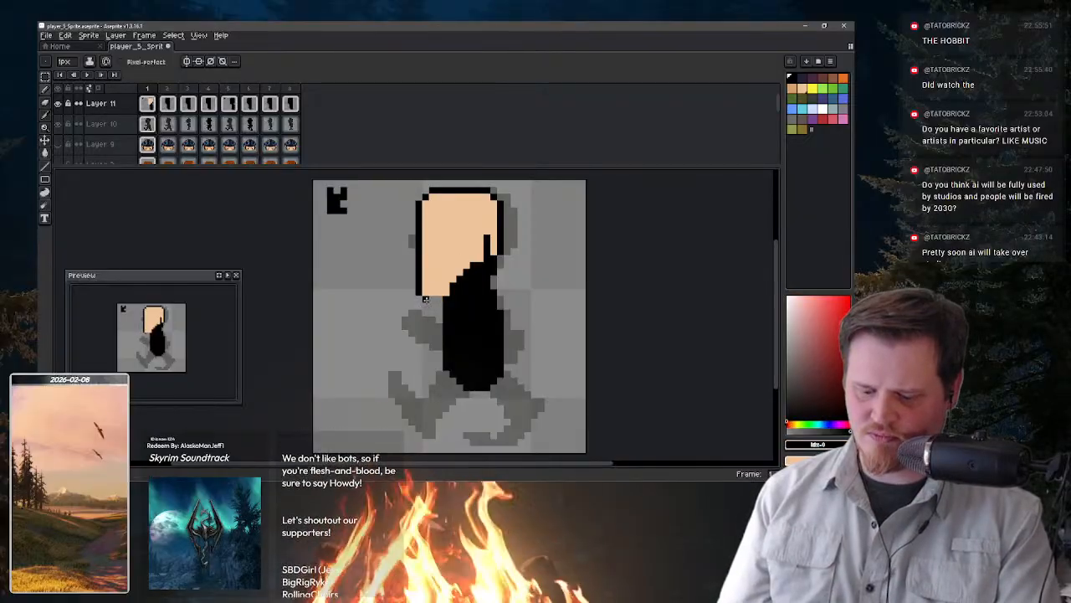
{"action": "left_click_drag", "start_coordinate": [424, 298], "coordinate": [447, 299]}
{"action": "key", "text": "x"}
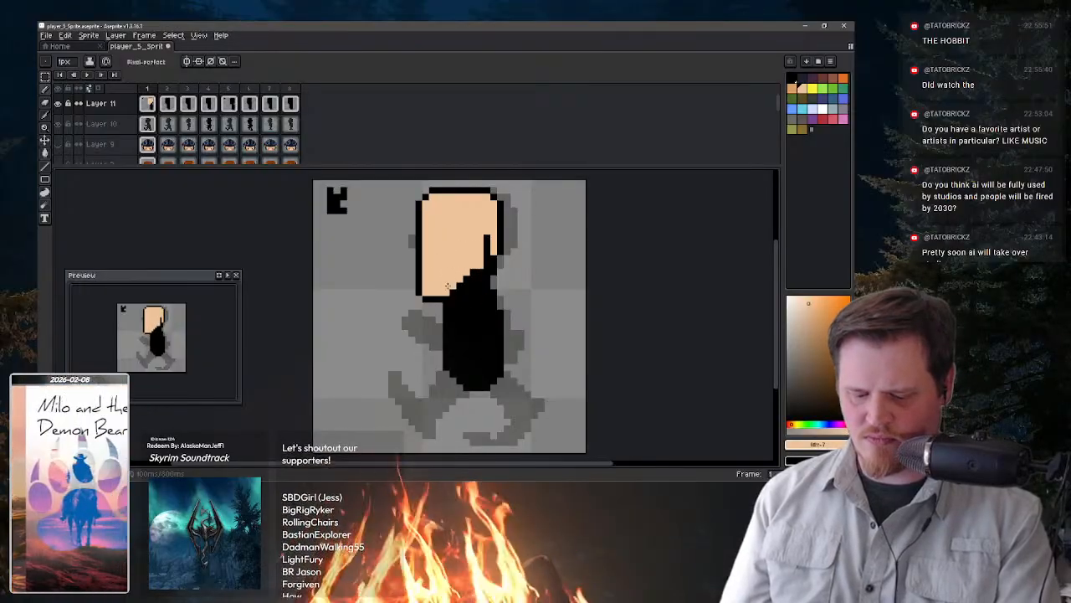
{"action": "key", "text": "x"}
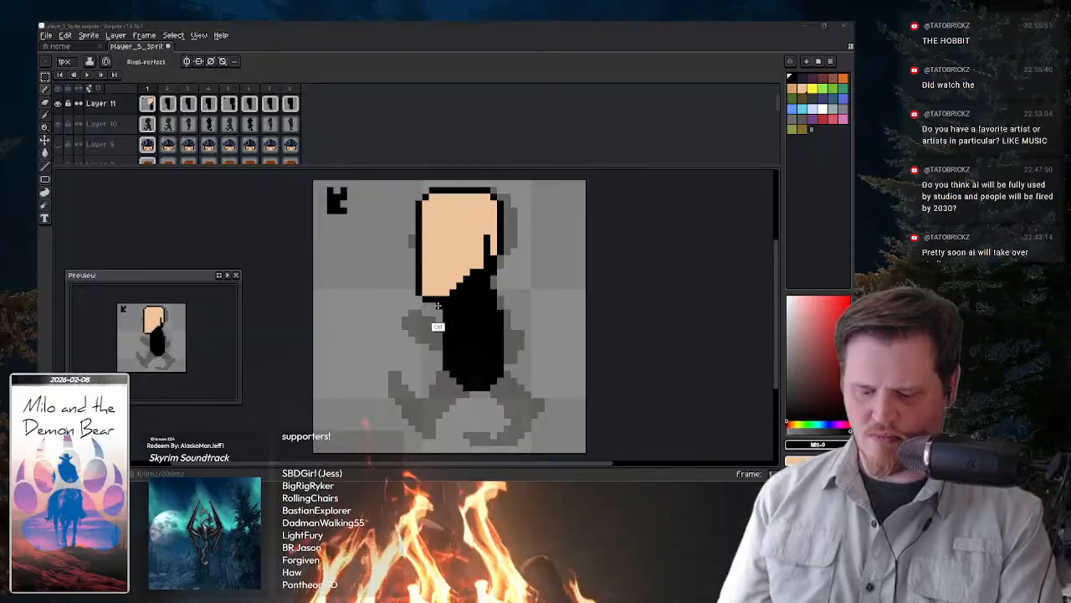
{"action": "key", "text": "v"}
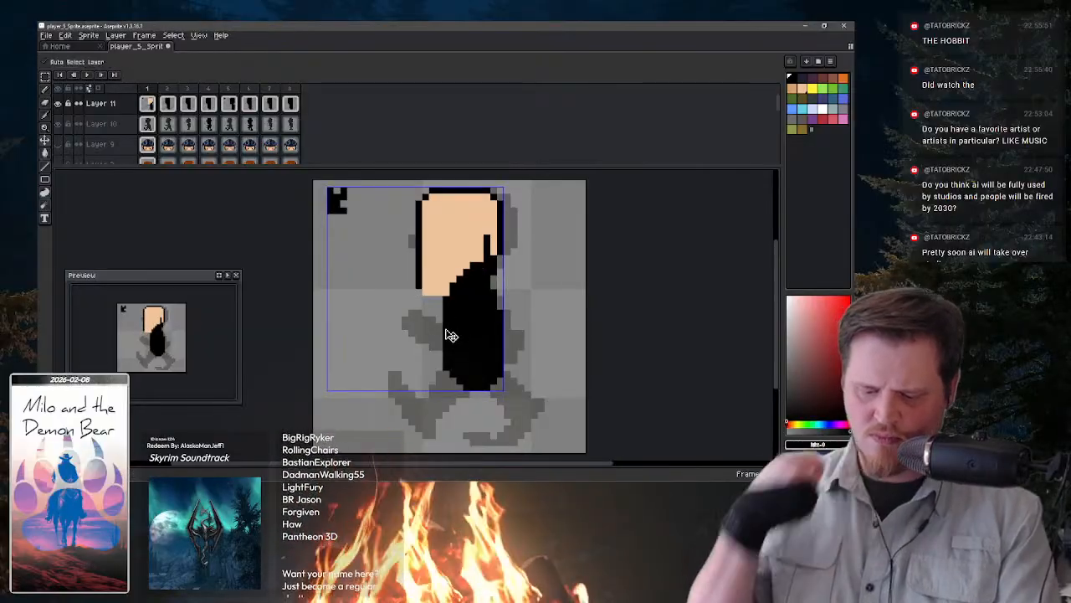
{"action": "key", "text": "ctrl+z"}
- Shade the head in darker tan along its back edge, beside the black line, across the face's middle, and along the jaw
{"action": "key", "text": "b"}
{"action": "left_click", "coordinate": [466, 230], "text": "alt"}
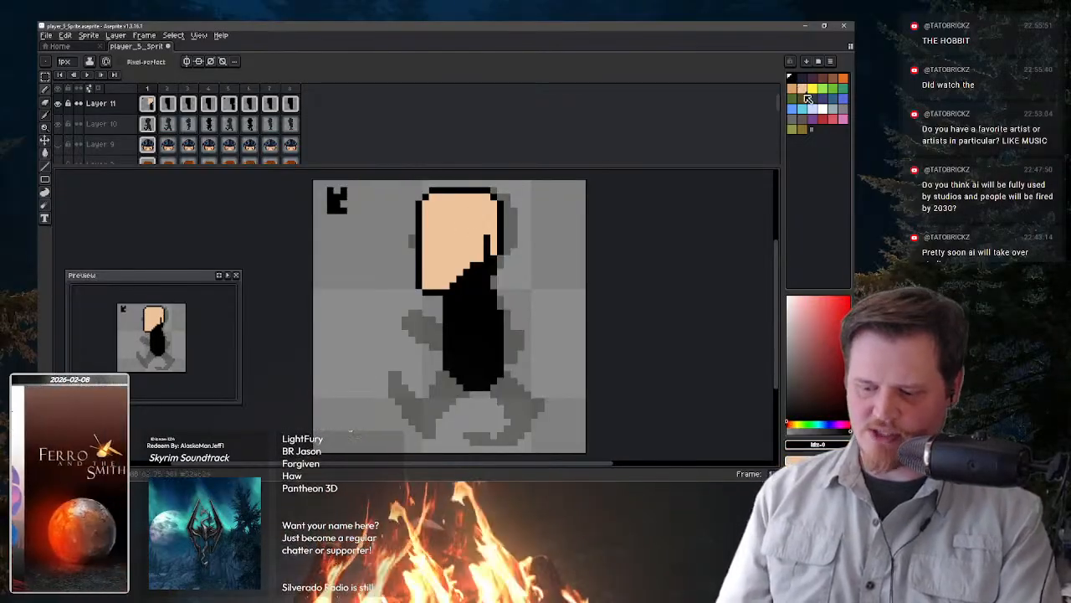
{"action": "left_click", "coordinate": [792, 88]}
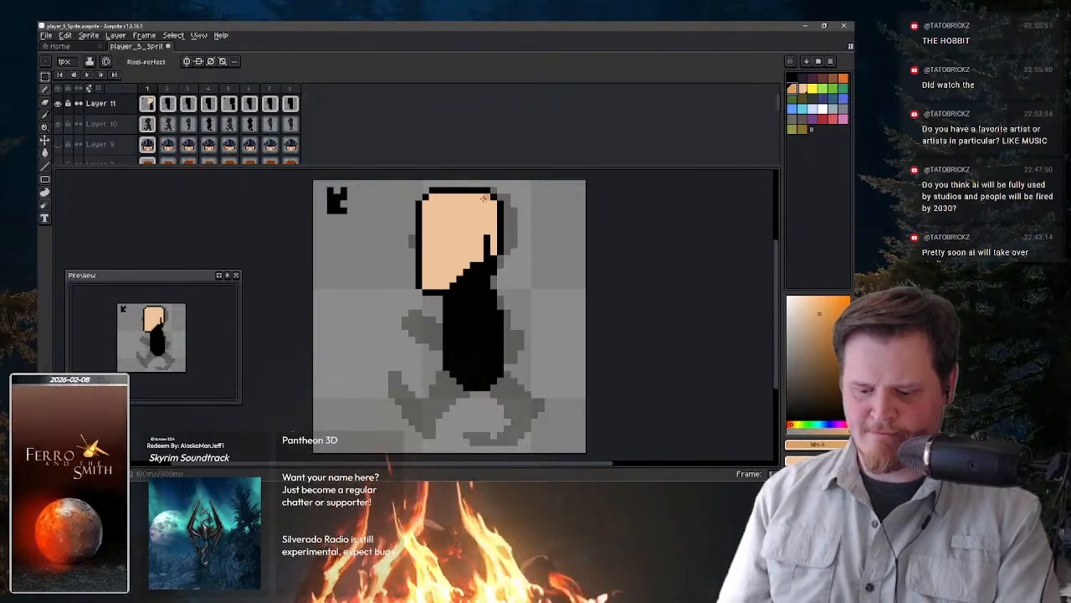
{"action": "left_click_drag", "start_coordinate": [482, 198], "coordinate": [494, 251]}
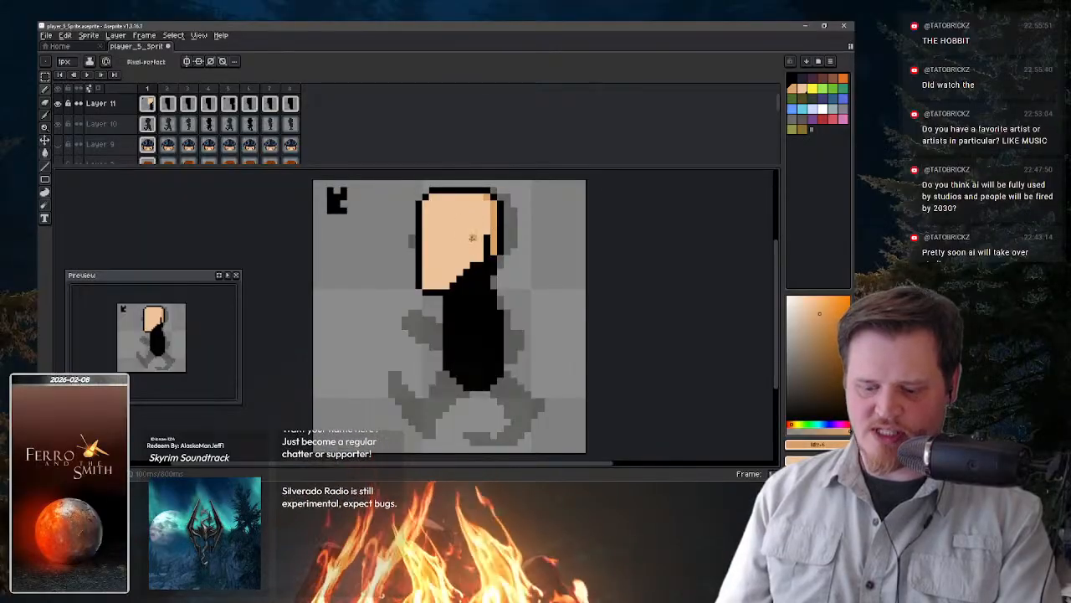
{"action": "left_click_drag", "start_coordinate": [475, 245], "coordinate": [481, 251]}
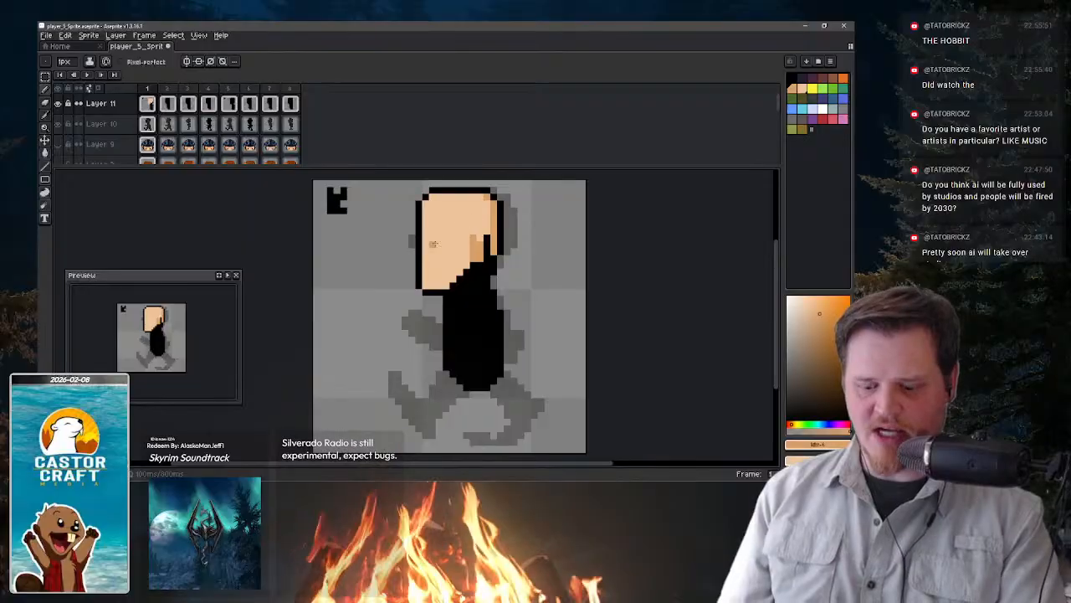
{"action": "mouse_move", "coordinate": [428, 248]}
{"action": "left_mouse_down"}
{"action": "mouse_move", "coordinate": [465, 245]}
{"action": "mouse_move", "coordinate": [481, 211]}
{"action": "mouse_move", "coordinate": [473, 232]}
{"action": "mouse_move", "coordinate": [490, 203]}
{"action": "left_mouse_up"}
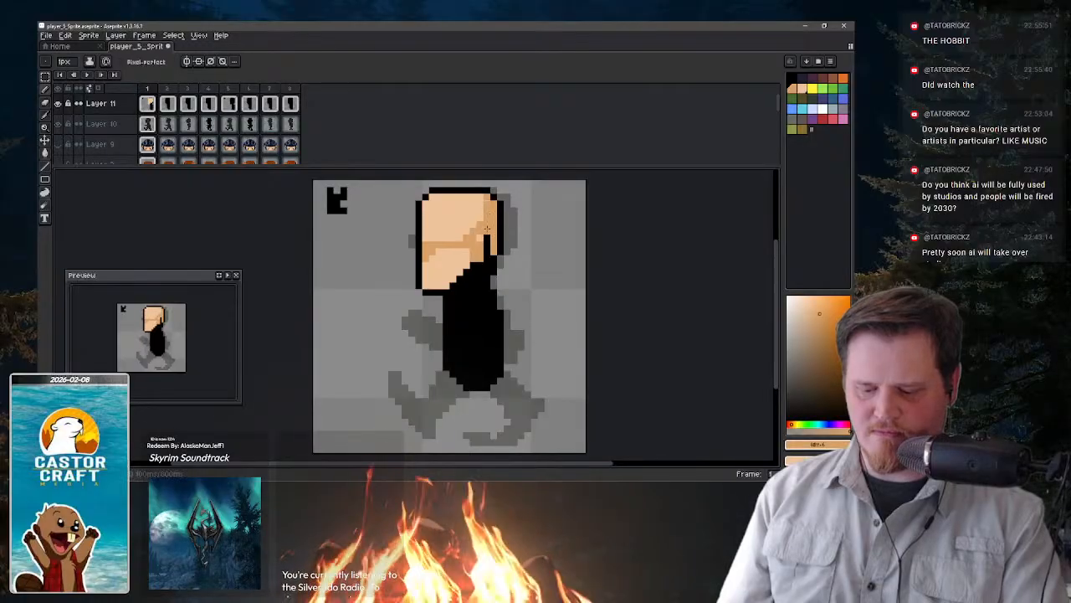
{"action": "left_click_drag", "start_coordinate": [428, 252], "coordinate": [474, 251]}
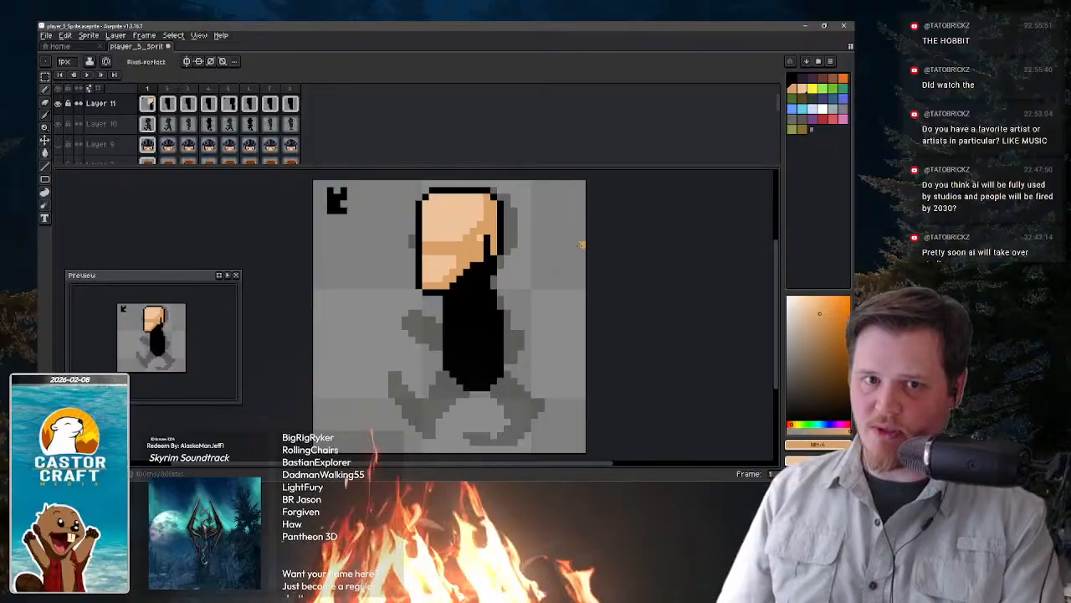
- Start a column of skin-tone swatches in the canvas's upper-right corner, in light peach, orange tan and dark brown
{"action": "left_click", "coordinate": [802, 88]}
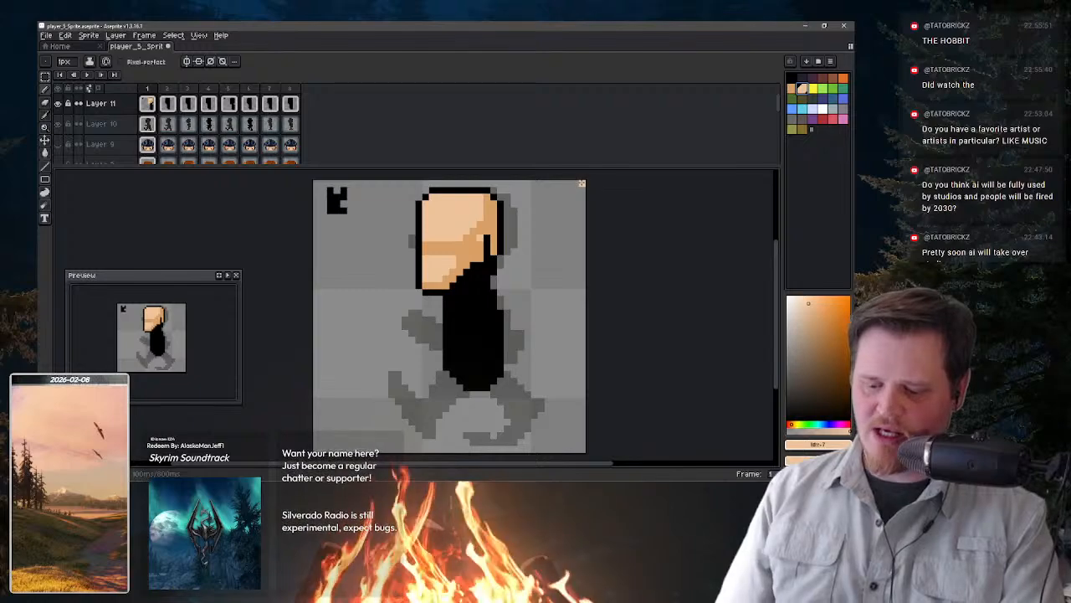
{"action": "left_click", "coordinate": [796, 93]}
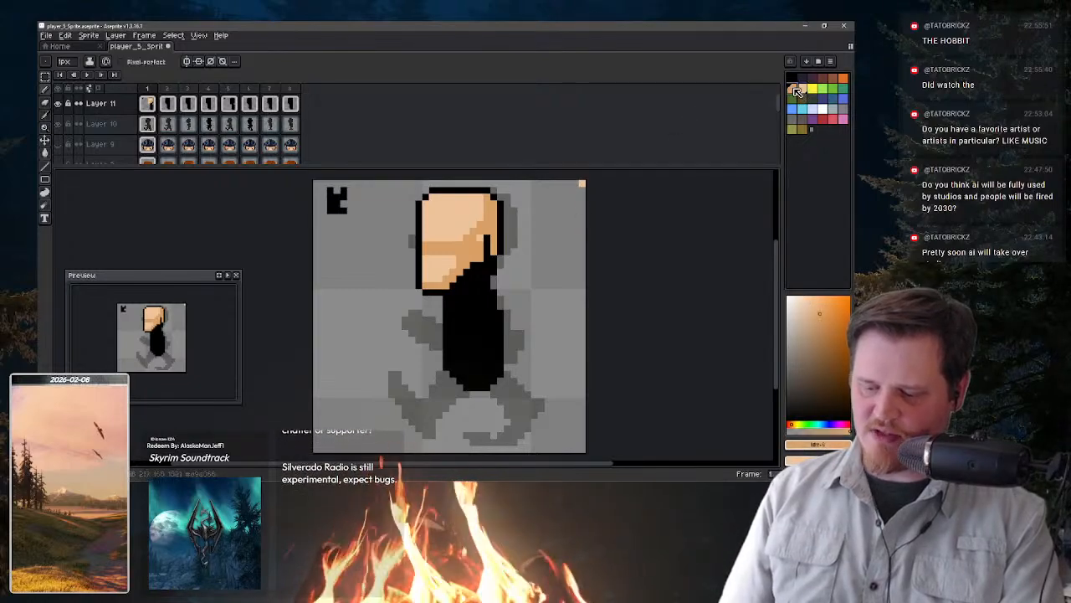
{"action": "left_click", "coordinate": [834, 308]}
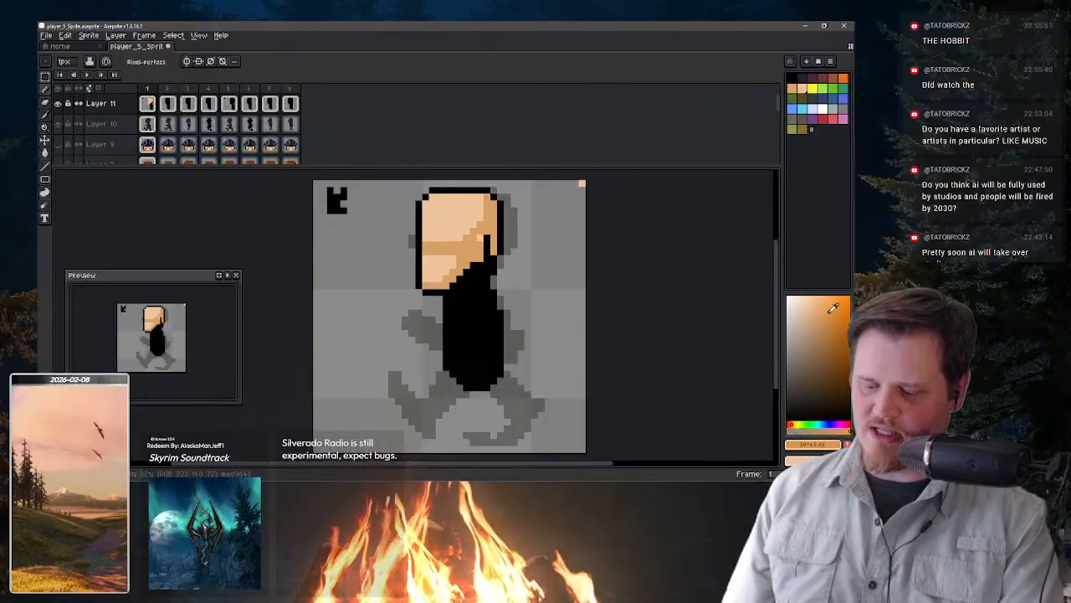
{"action": "left_click_drag", "start_coordinate": [829, 312], "coordinate": [841, 362]}
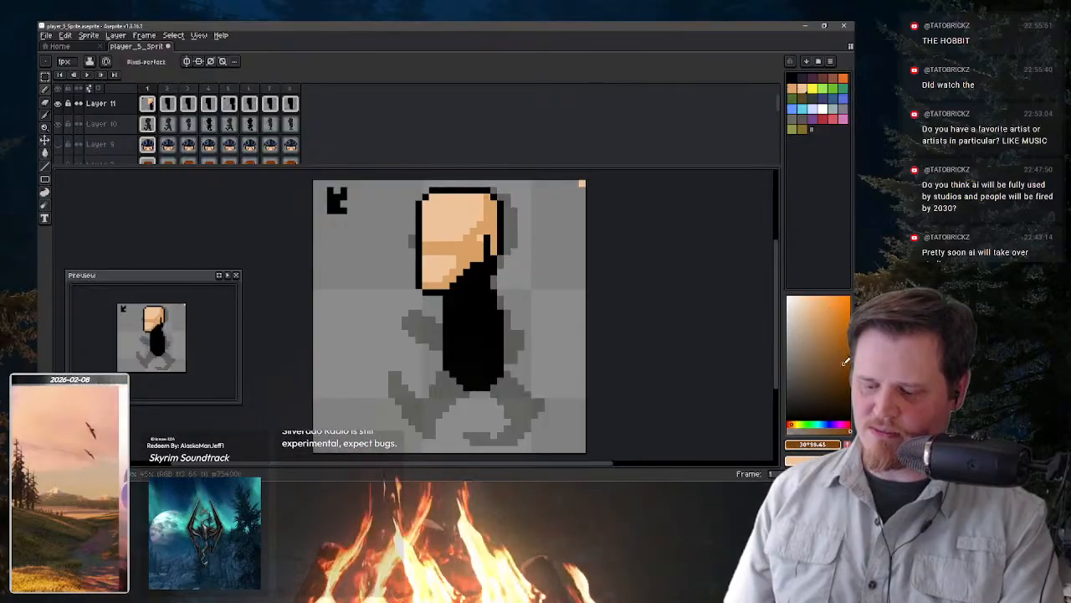
{"action": "left_click", "coordinate": [583, 210]}
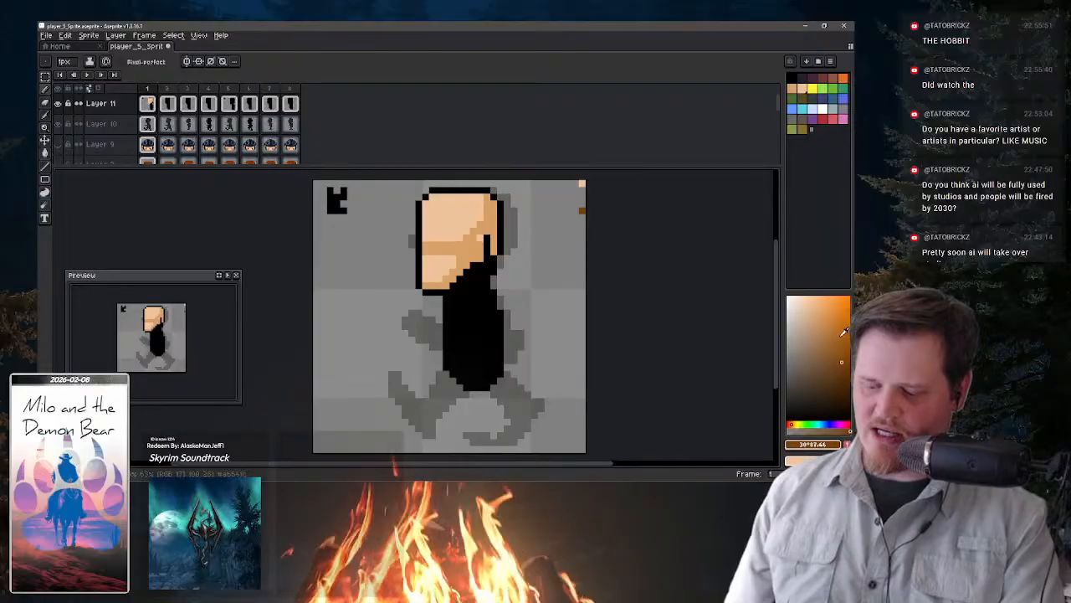
{"action": "left_click", "coordinate": [834, 315]}
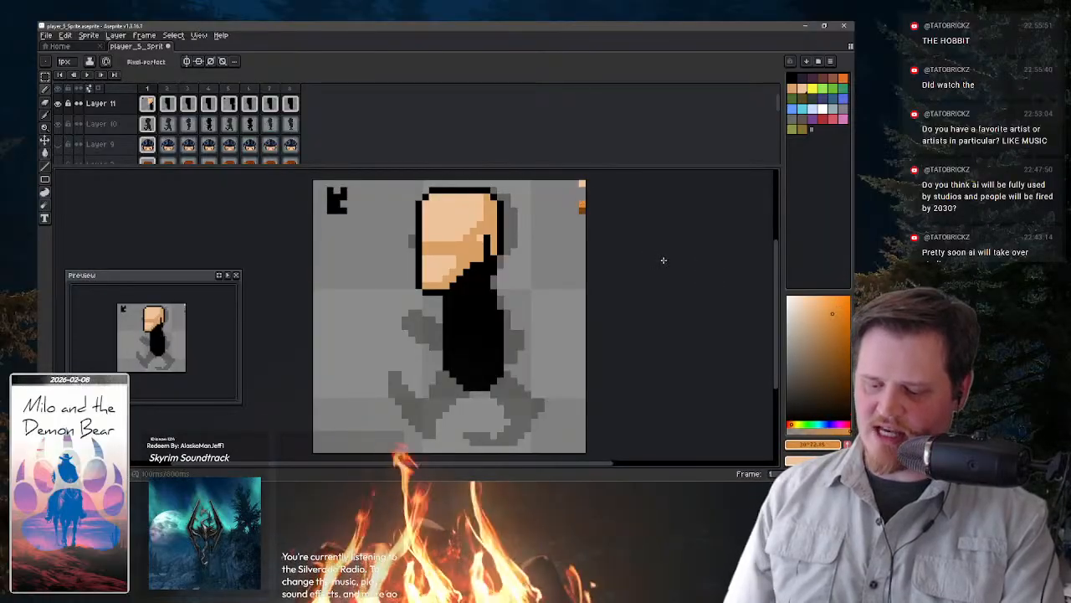
{"action": "left_click", "coordinate": [820, 304]}
{"action": "left_click", "coordinate": [581, 195]}
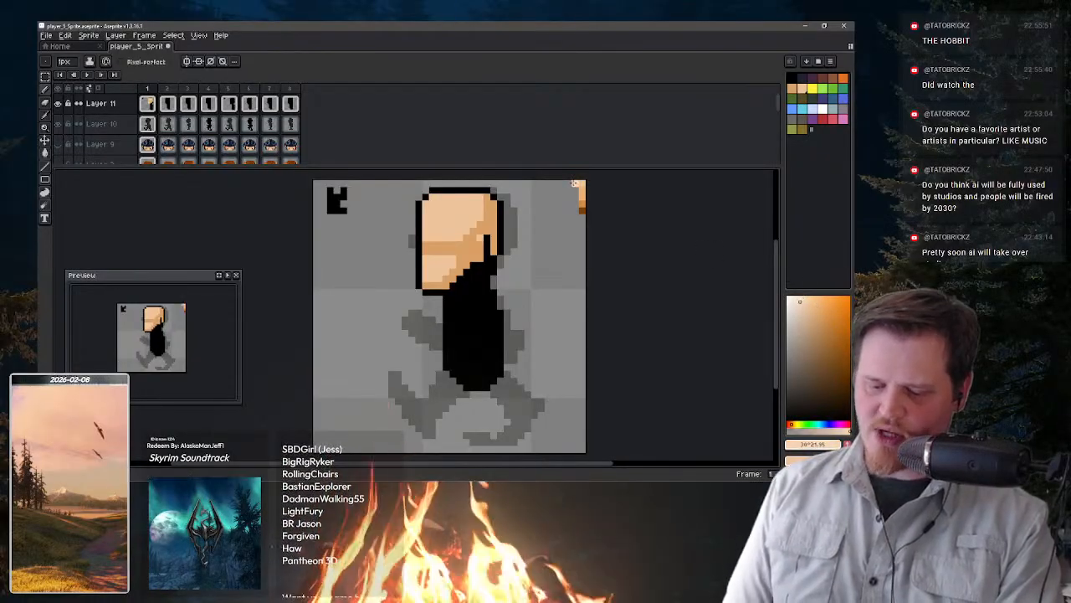
- Rework the swatch column with muted tan and brown tones, place the pale highlight on top and erase the extra pixel beside it
{"action": "key", "text": "alt"}
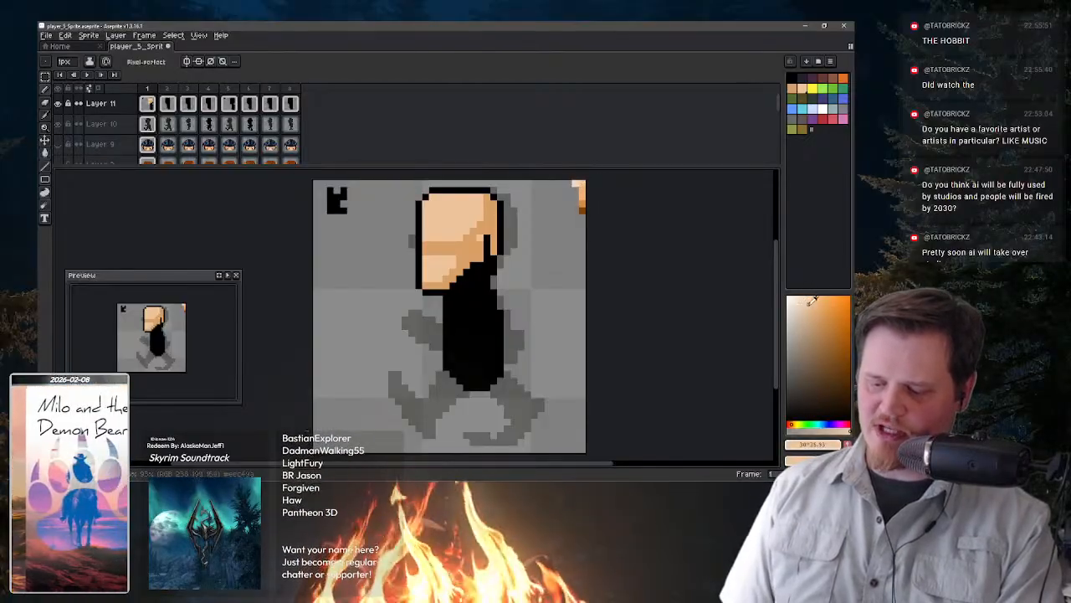
{"action": "left_click", "coordinate": [814, 305]}
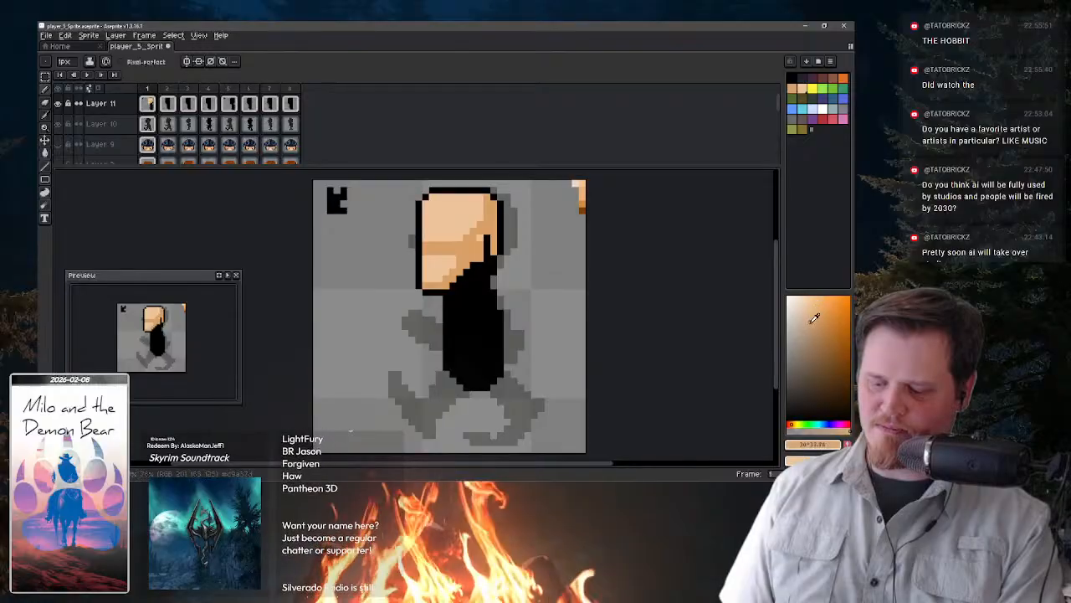
{"action": "left_click_drag", "start_coordinate": [814, 318], "coordinate": [809, 360]}
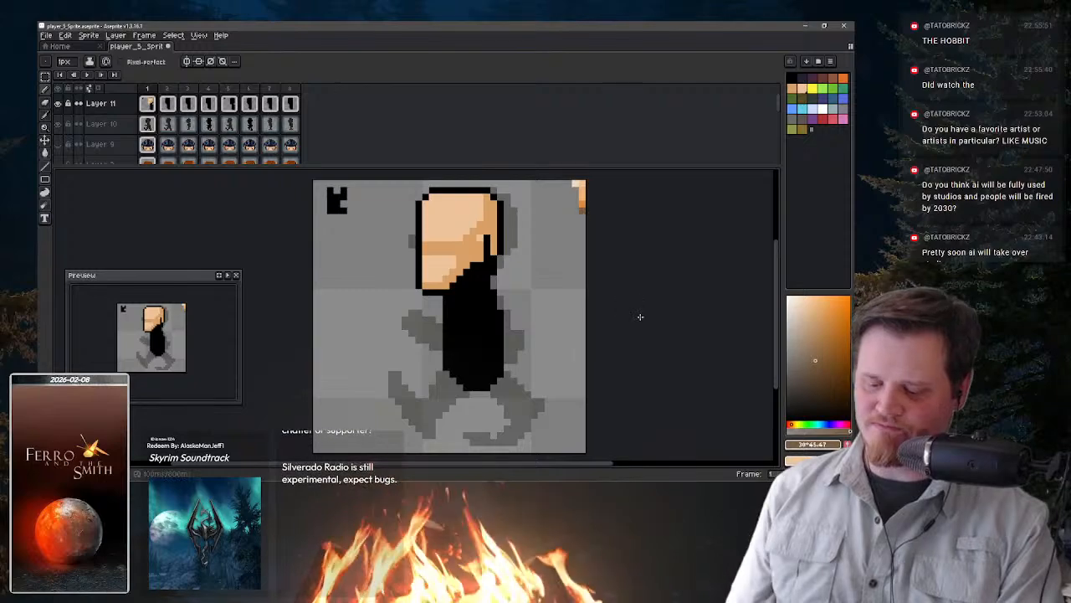
{"action": "left_click", "coordinate": [816, 338]}
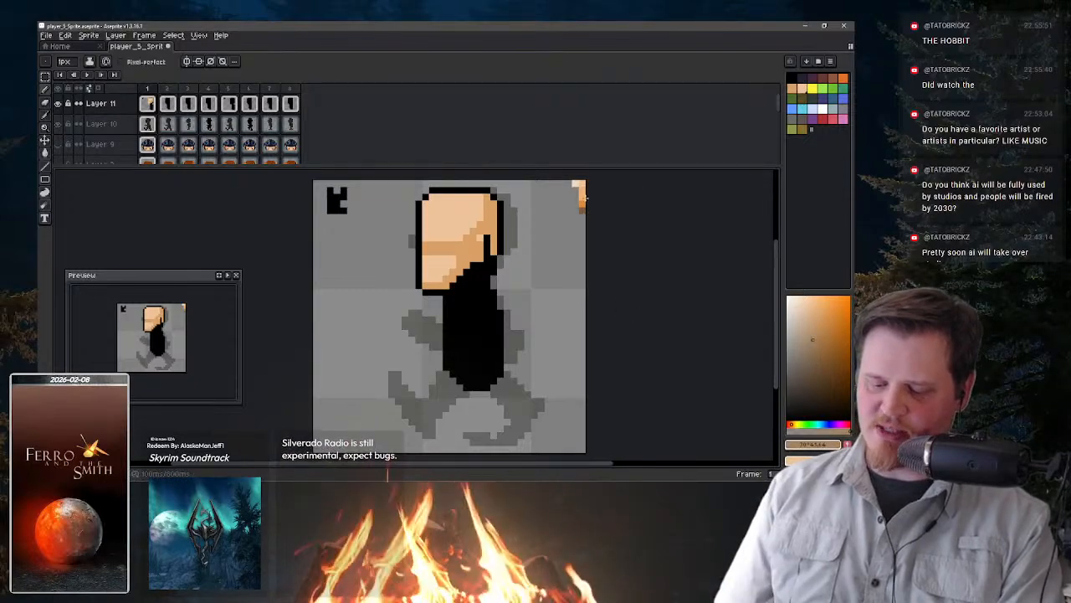
{"action": "left_click", "coordinate": [809, 315]}
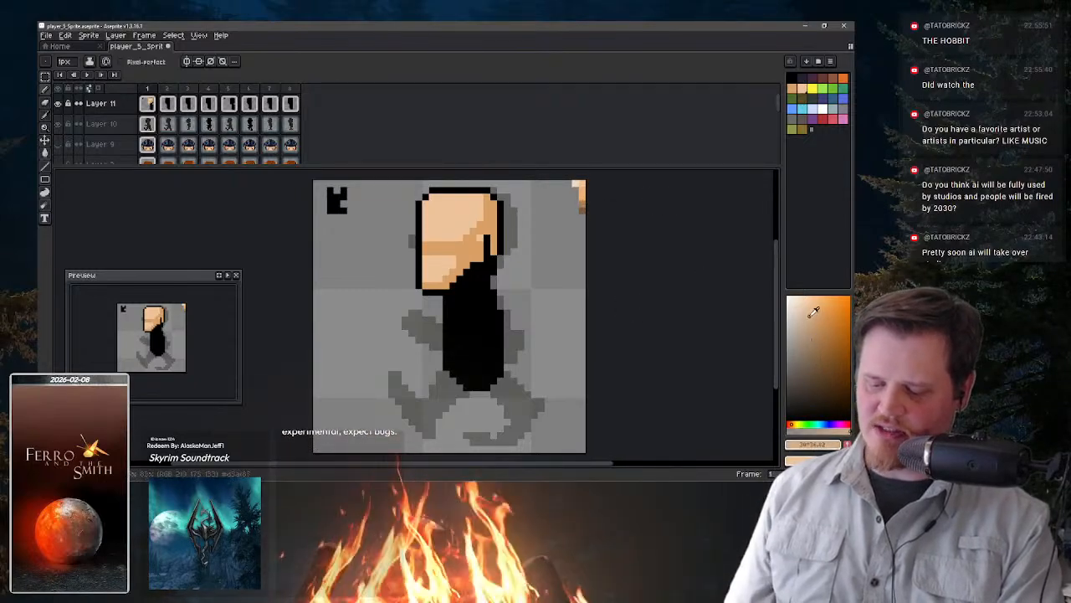
{"action": "left_click", "coordinate": [803, 305]}
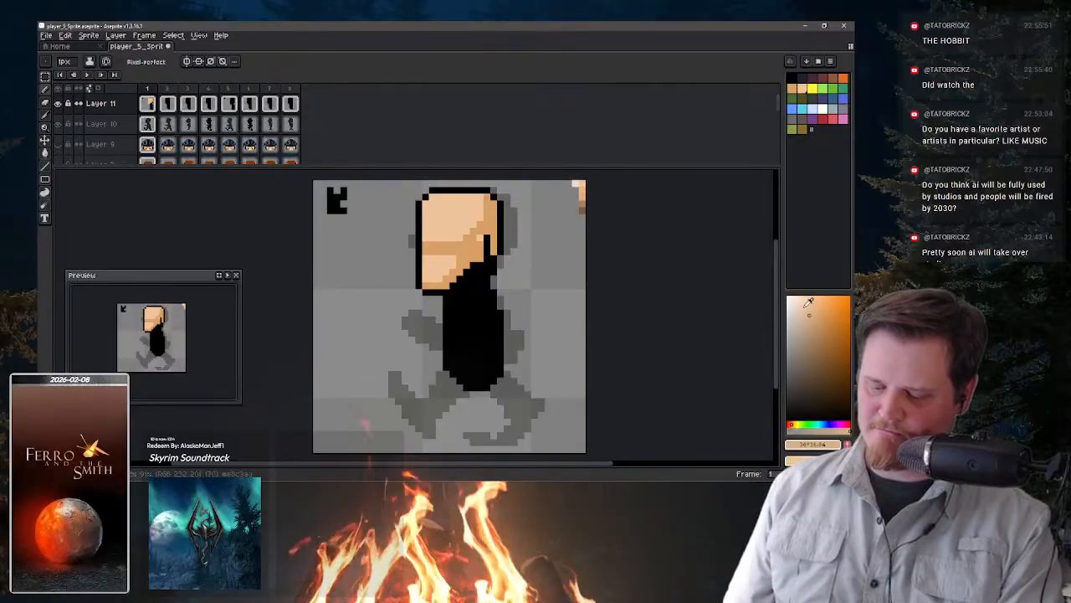
{"action": "left_click", "coordinate": [576, 184], "text": "alt"}
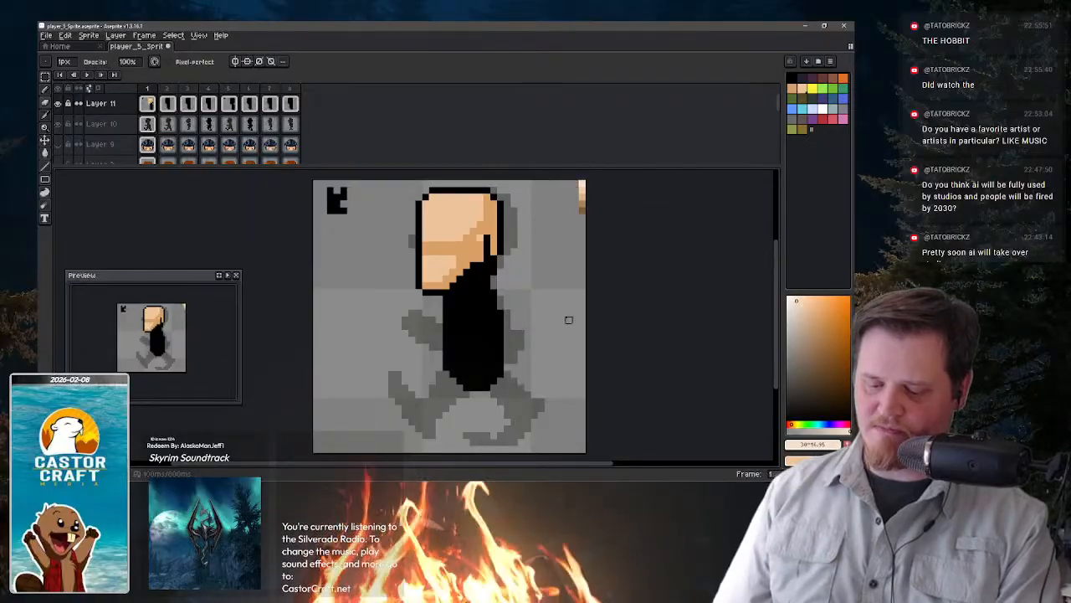
- Select the swatch column, raise its saturation by 60 with Hue/Saturation, and deselect it
{"action": "key", "text": "v"}
{"action": "key", "text": "ctrl"}
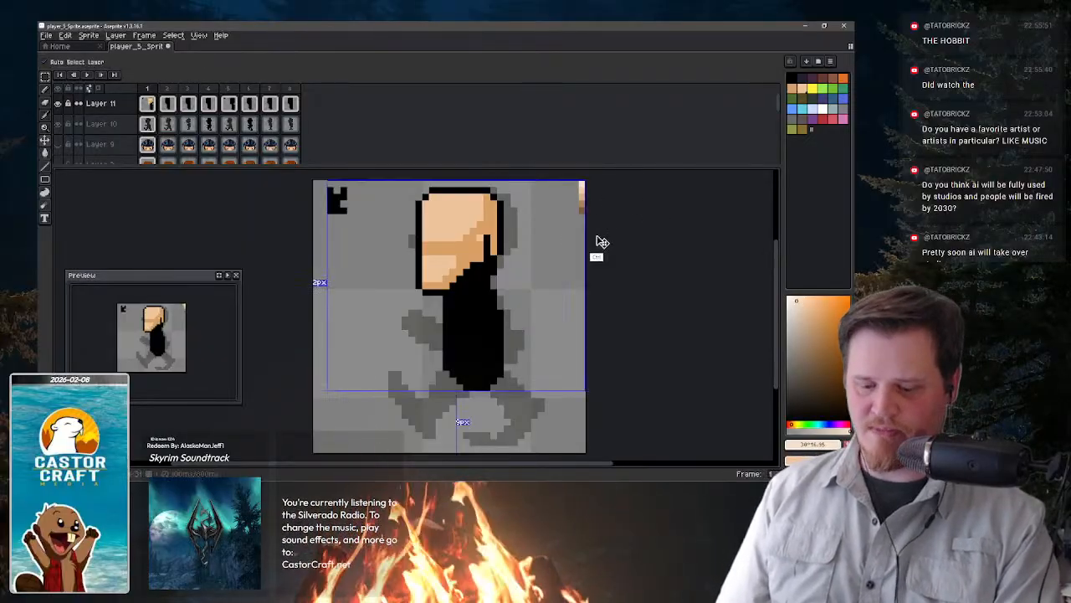
{"action": "key", "text": "m"}
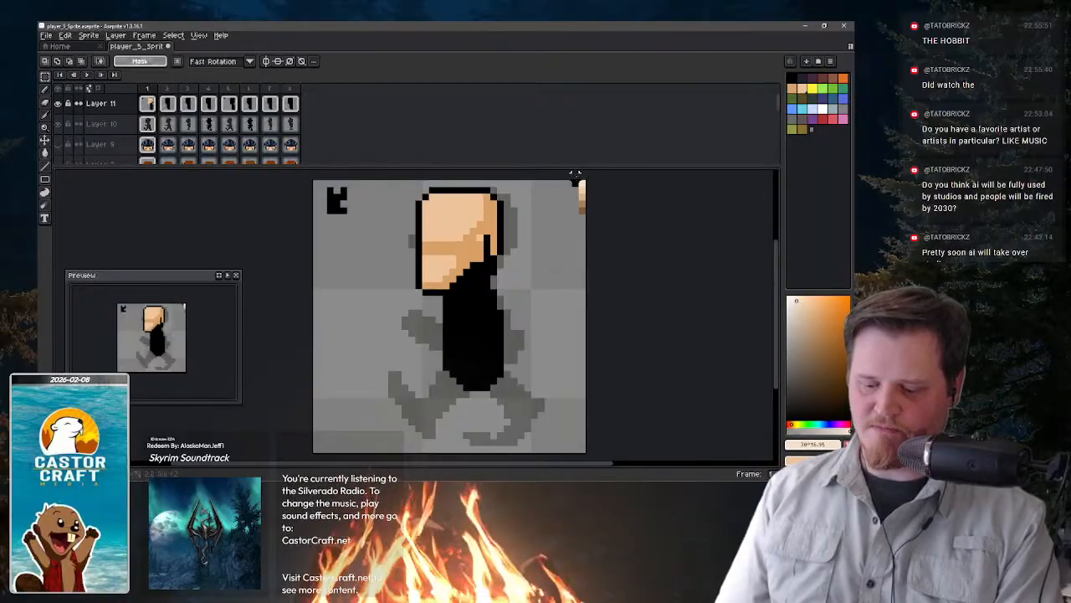
{"action": "left_click_drag", "start_coordinate": [573, 178], "coordinate": [595, 238]}
{"action": "key", "text": "ctrl+u"}
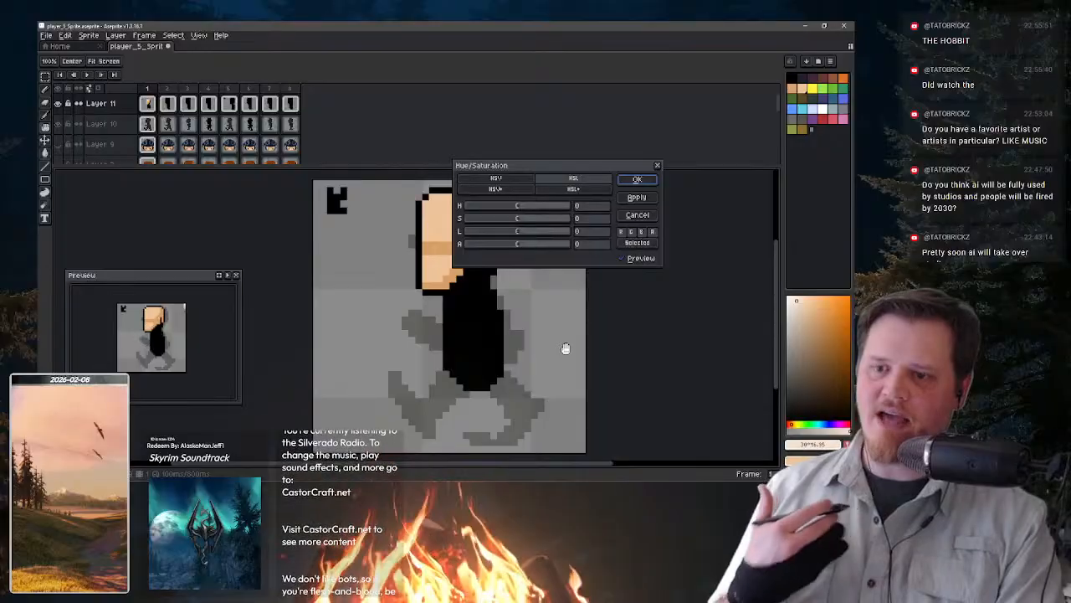
{"action": "left_click_drag", "start_coordinate": [591, 160], "coordinate": [643, 284]}
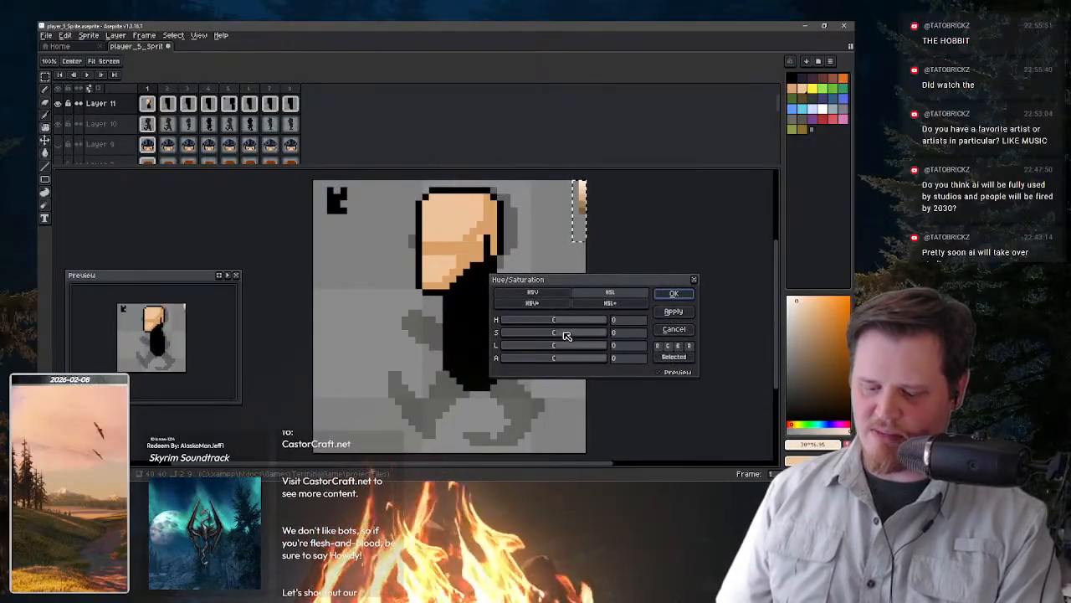
{"action": "left_click_drag", "start_coordinate": [567, 335], "coordinate": [591, 338]}
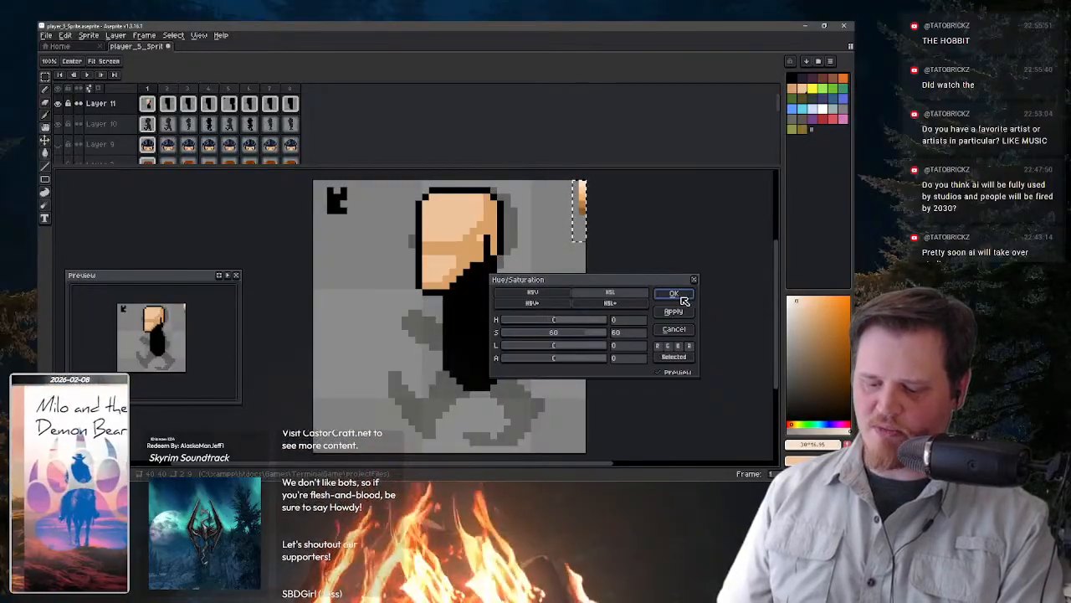
{"action": "left_click", "coordinate": [682, 298]}
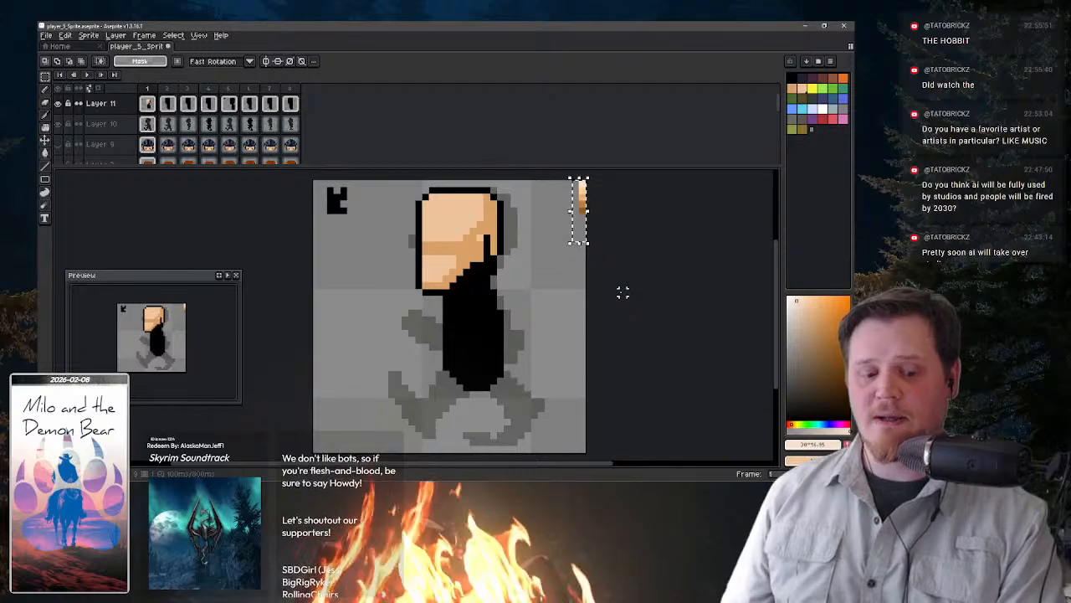
{"action": "key", "text": "ctrl+d"}
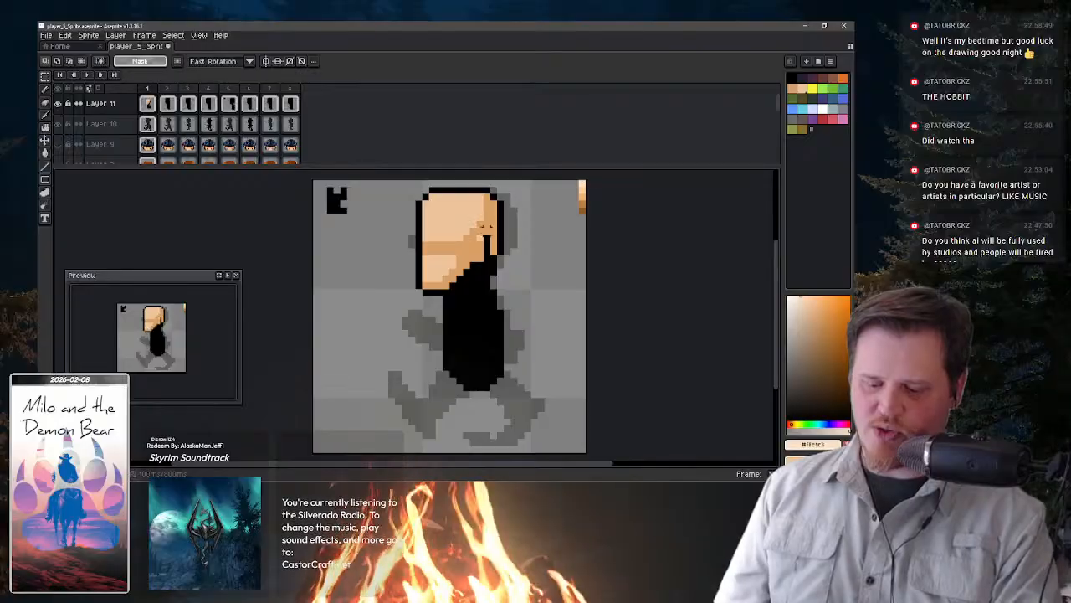
- Fill the lit area of the head with the saturated light peach from the swatch column
{"action": "key", "text": "alt+space"}
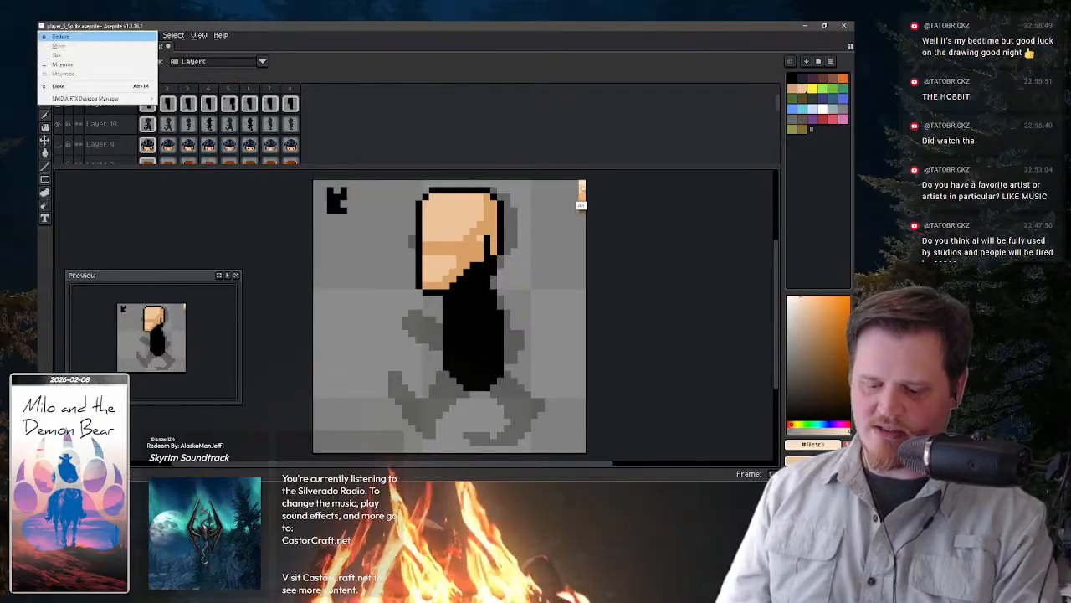
{"action": "key", "text": "Escape"}
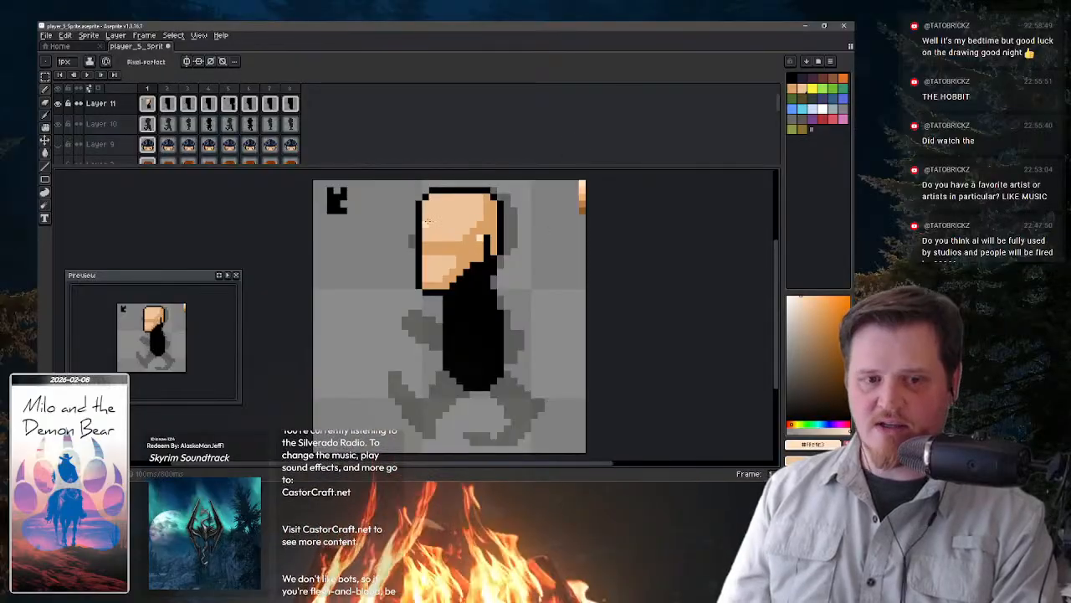
{"action": "key", "text": "alt"}
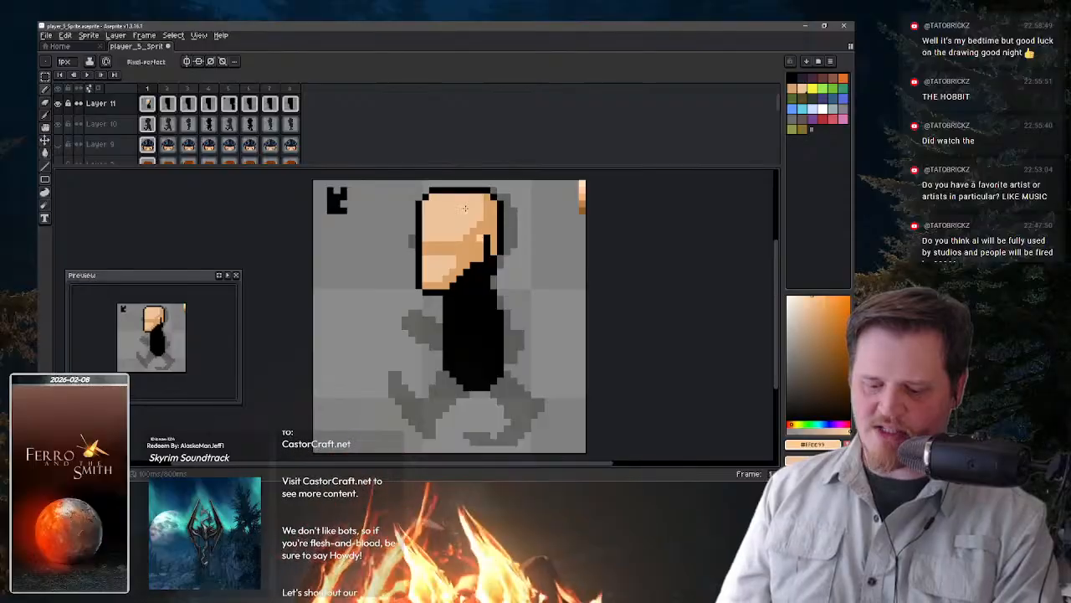
{"action": "key", "text": "g"}
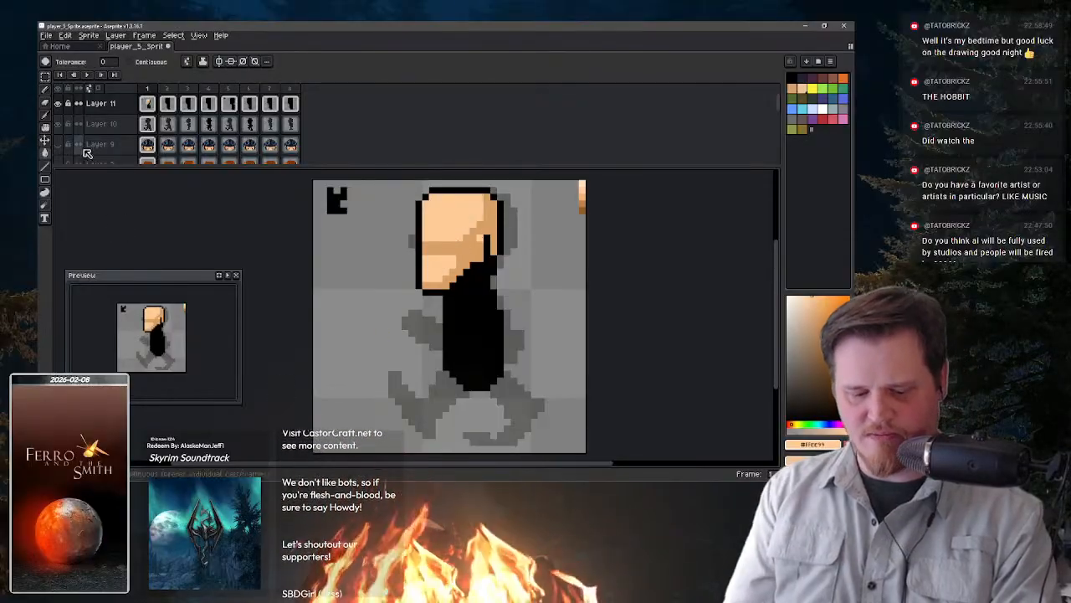
- Recolour the head's shading along the back edge, across the face and along the jaw, comparing the brown and lighter tan swatches
{"action": "key", "text": "b"}
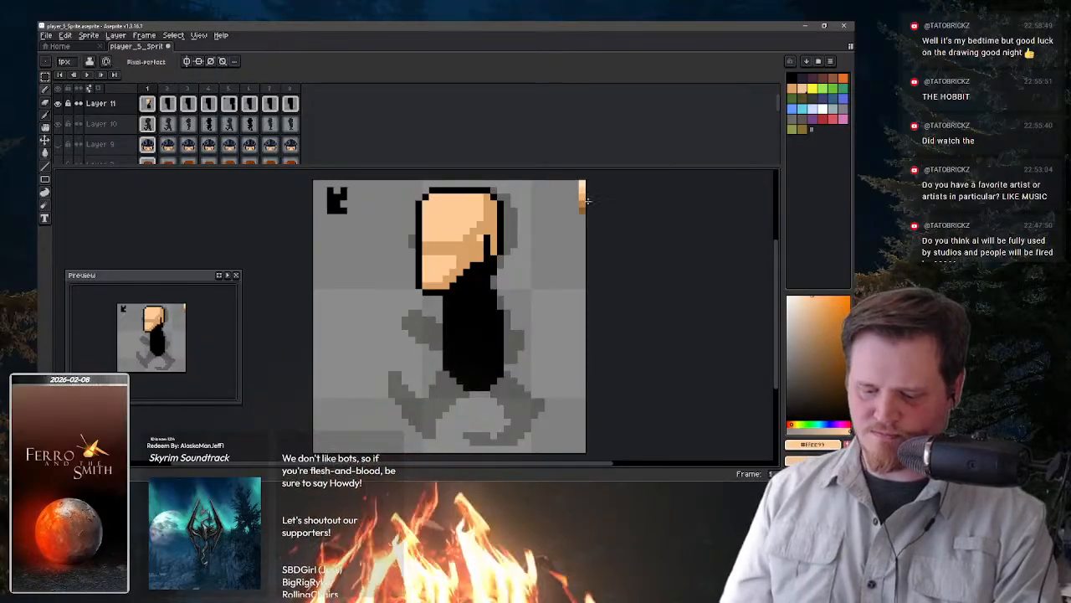
{"action": "key", "text": "g"}
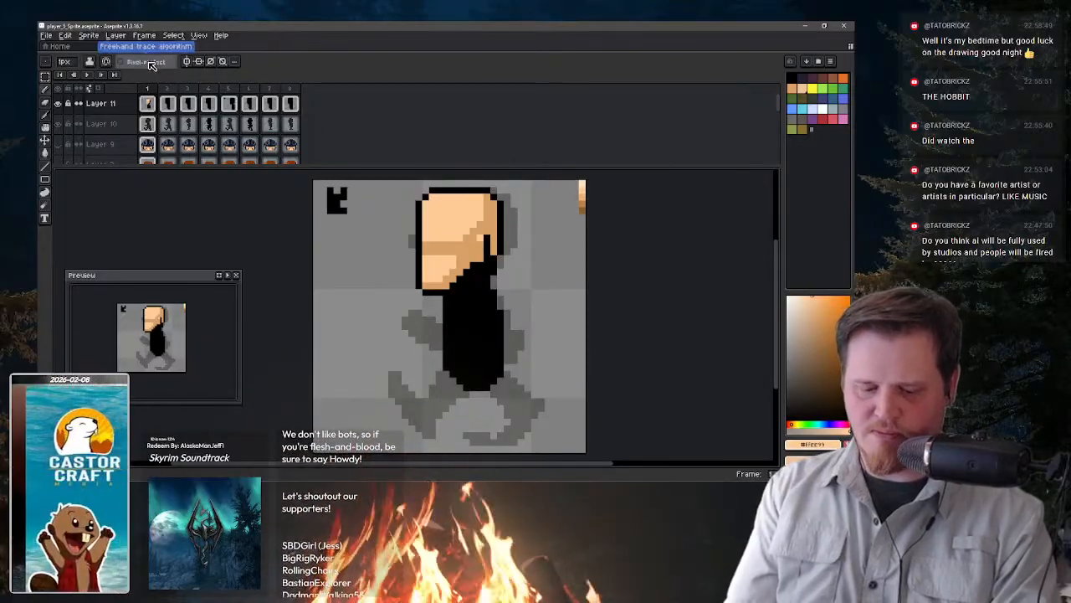
{"action": "key", "text": "alt"}
{"action": "left_click", "coordinate": [583, 194], "text": "alt"}
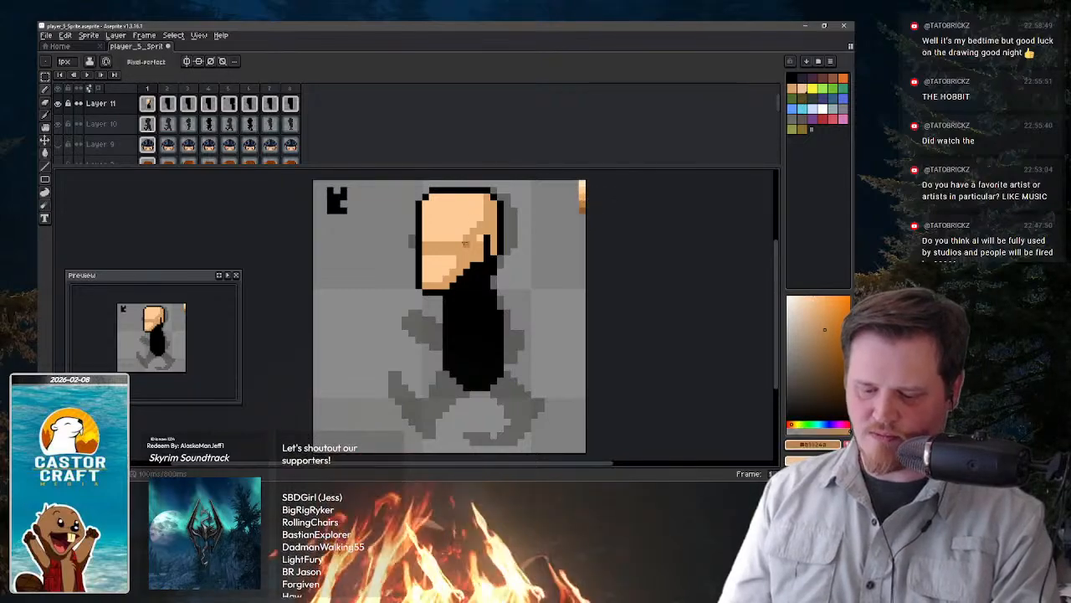
{"action": "key", "text": "g"}
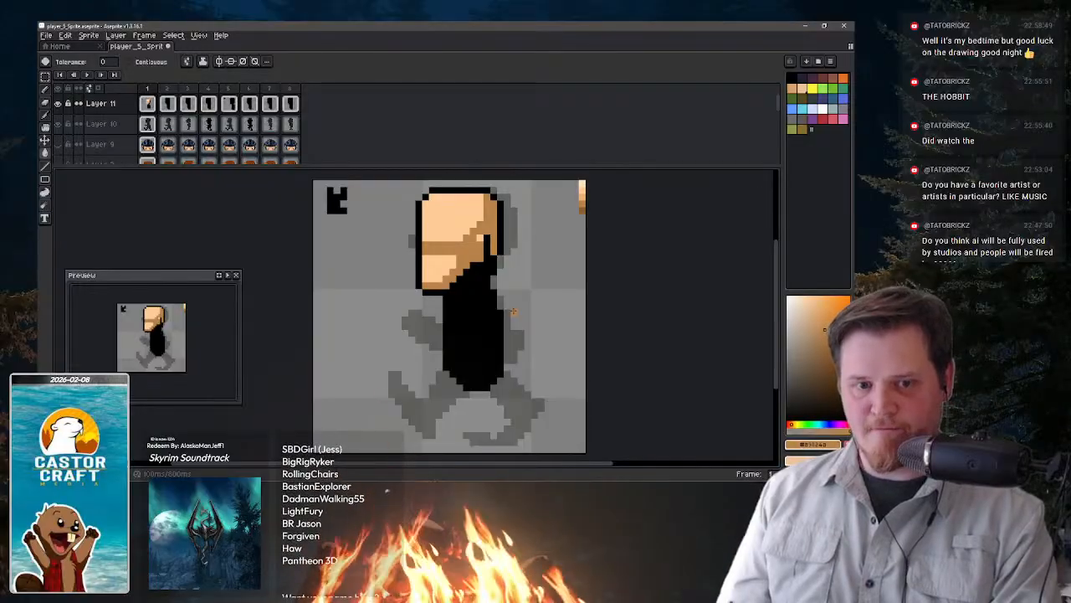
{"action": "key", "text": "b"}
{"action": "left_click", "coordinate": [582, 199], "text": "alt"}
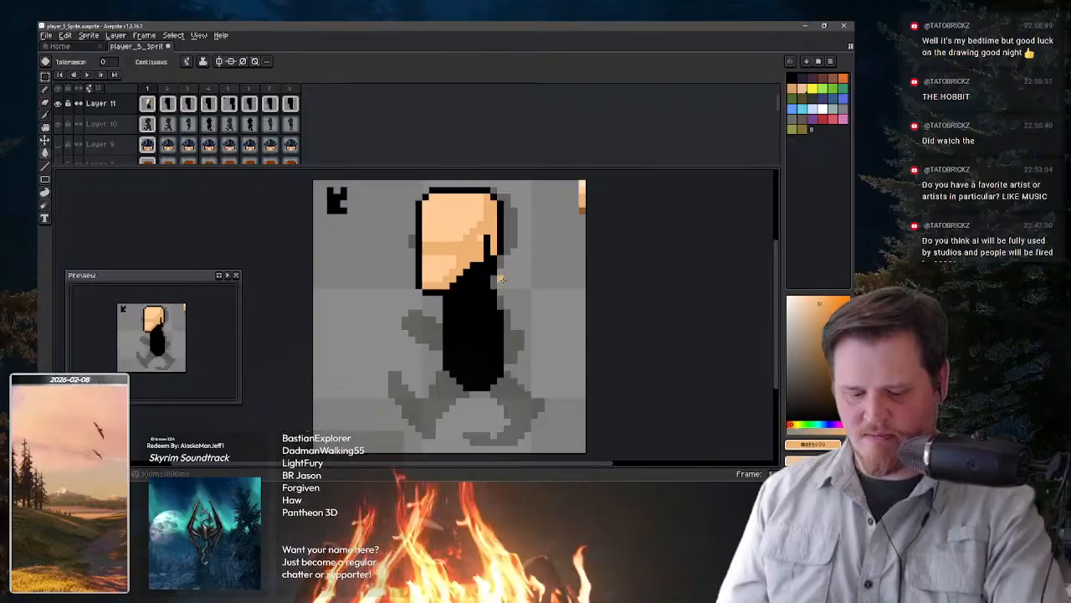
{"action": "key", "text": "ctrl"}
{"action": "key", "text": "g"}
{"action": "left_click", "coordinate": [500, 276]}
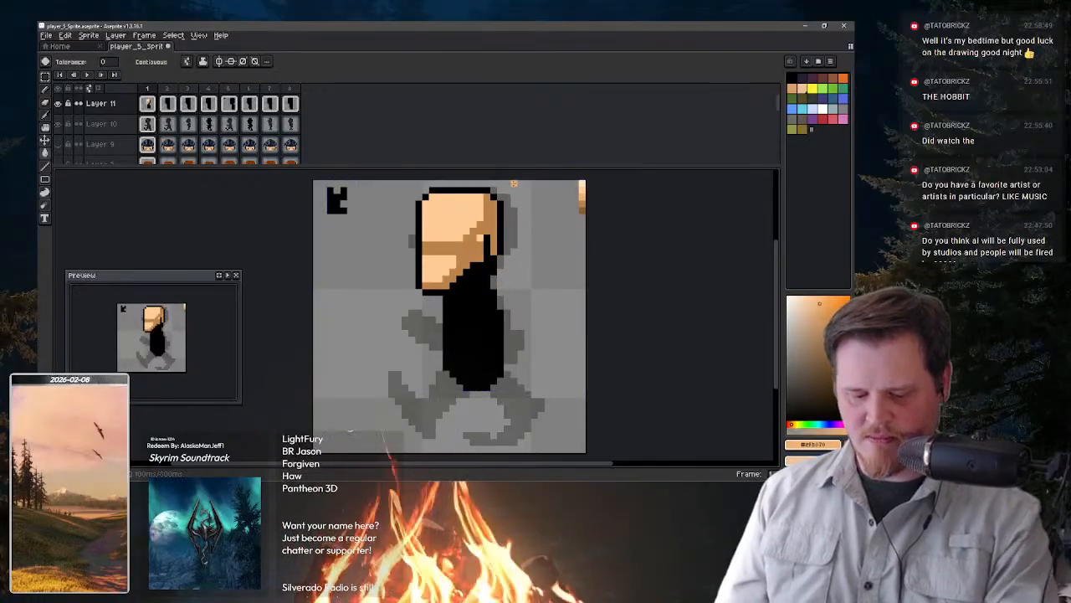
- Paste the reference face, move it beside the body, shrink it to about 7 by 18 pixels and apply the placement
{"action": "key", "text": "b"}
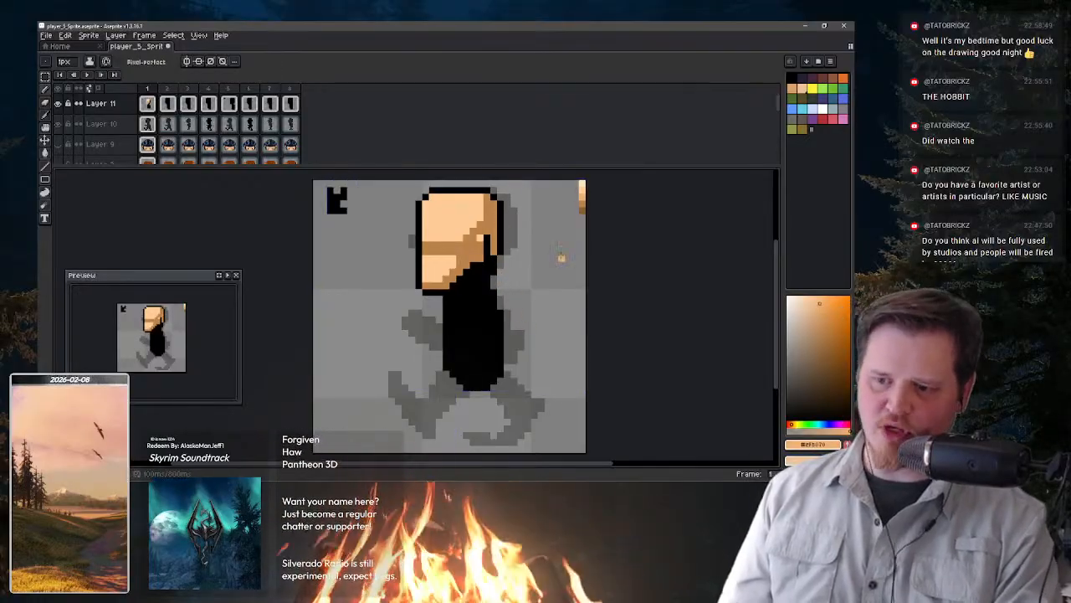
{"action": "left_click", "coordinate": [583, 208], "text": "alt"}
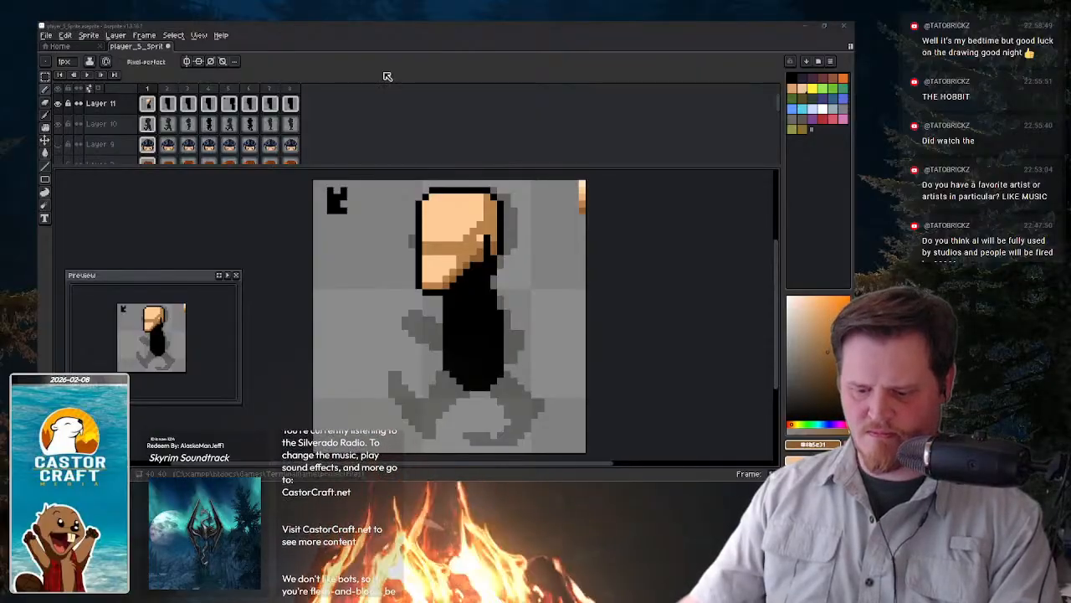
{"action": "key", "text": "ctrl+v"}
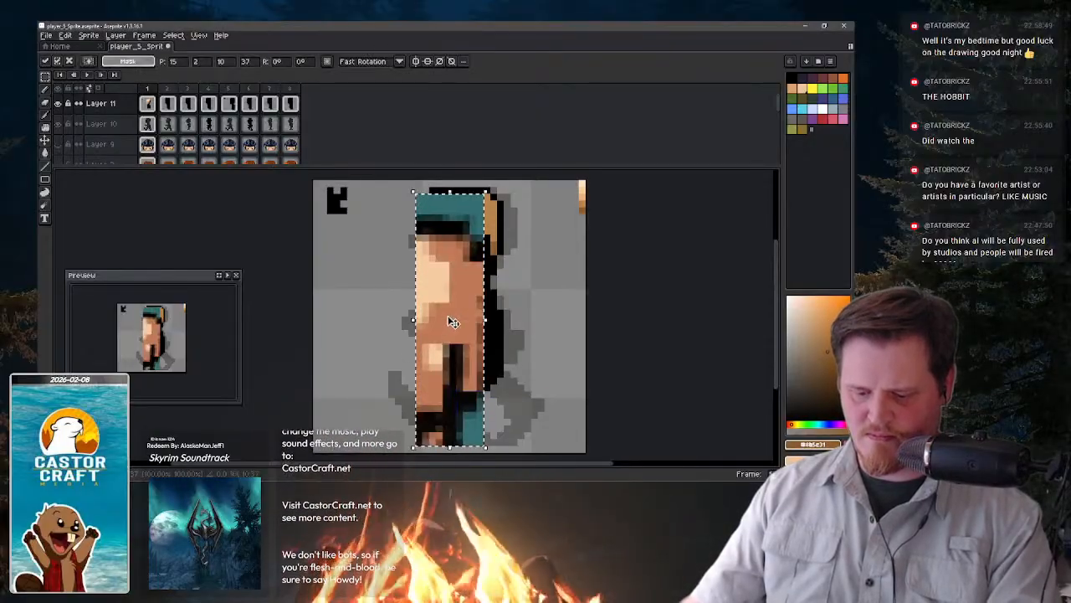
{"action": "left_click_drag", "start_coordinate": [433, 332], "coordinate": [541, 366]}
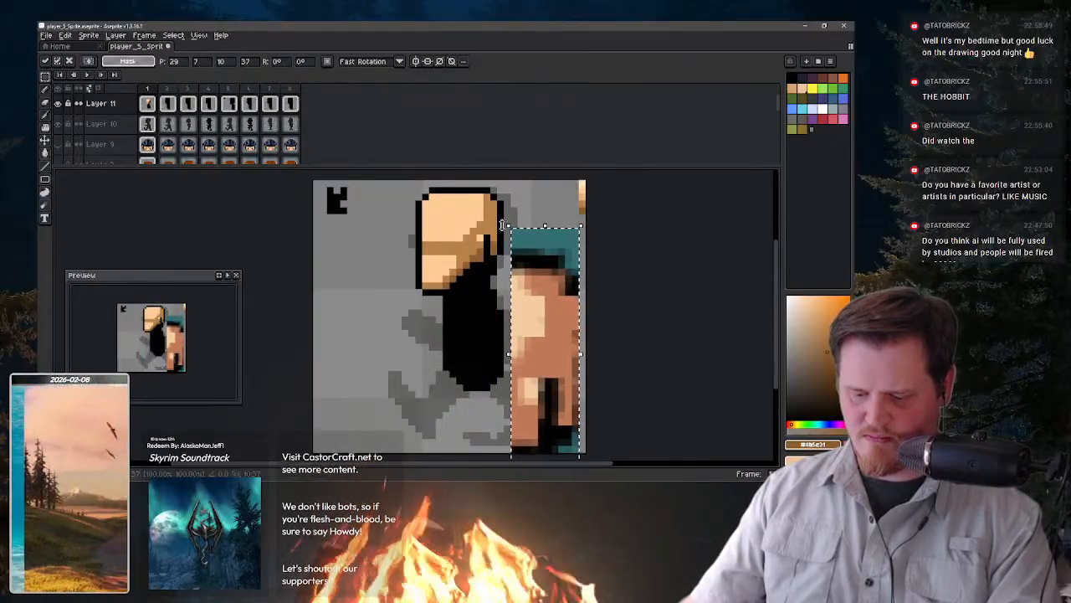
{"action": "left_click_drag", "start_coordinate": [506, 224], "coordinate": [529, 293]}
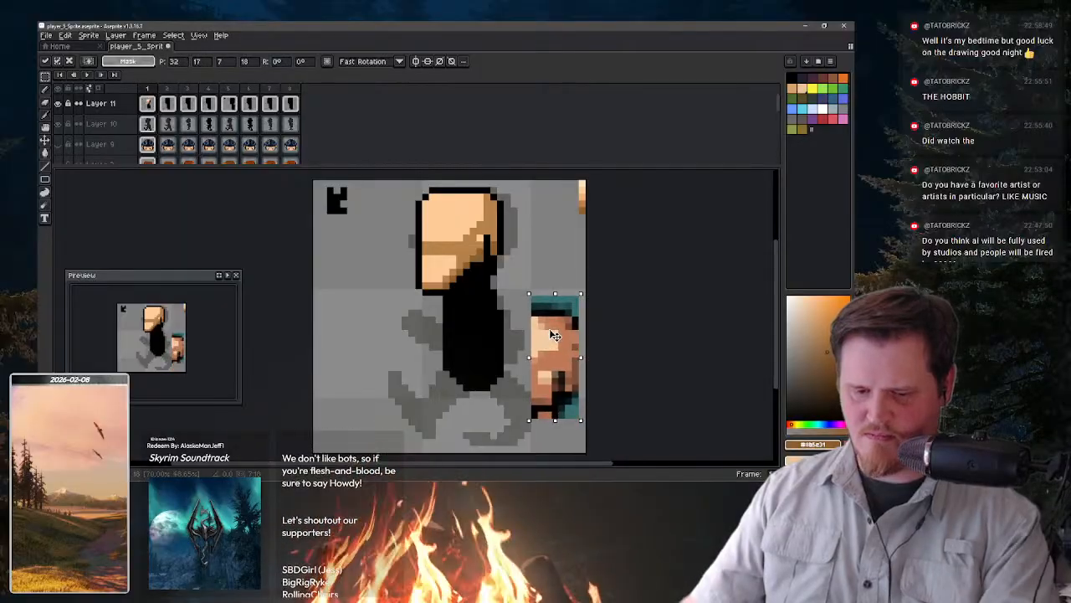
{"action": "left_click_drag", "start_coordinate": [553, 334], "coordinate": [550, 327]}
{"action": "key", "text": "Return"}
{"action": "key", "text": "b"}
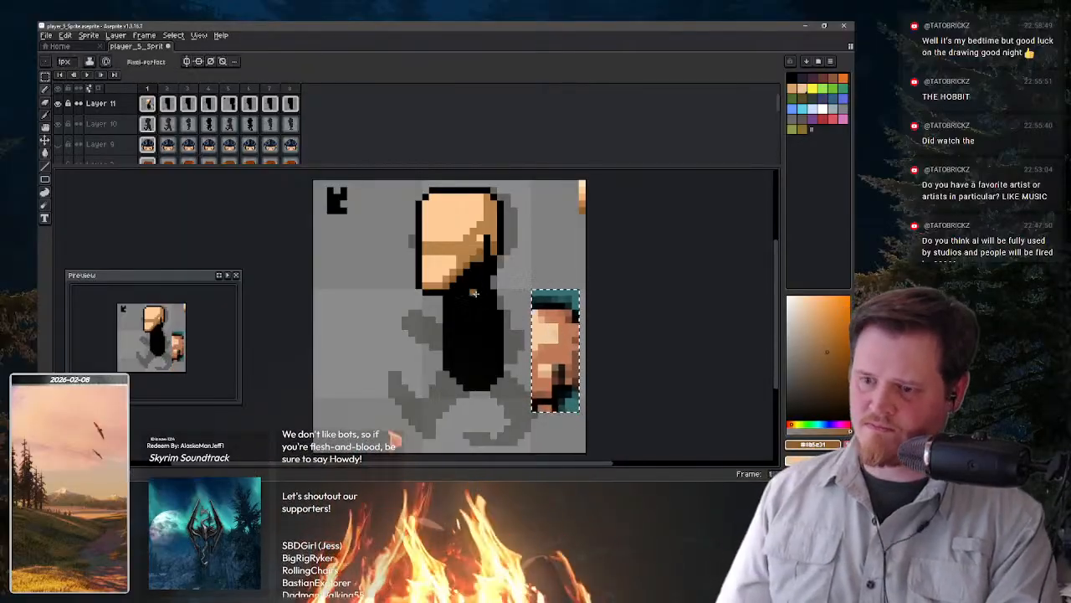
- Deselect and build a second swatch column beside the first with the shadow and pale peach skin tones sampled from the reference face
{"action": "left_click", "coordinate": [576, 197], "text": "alt"}
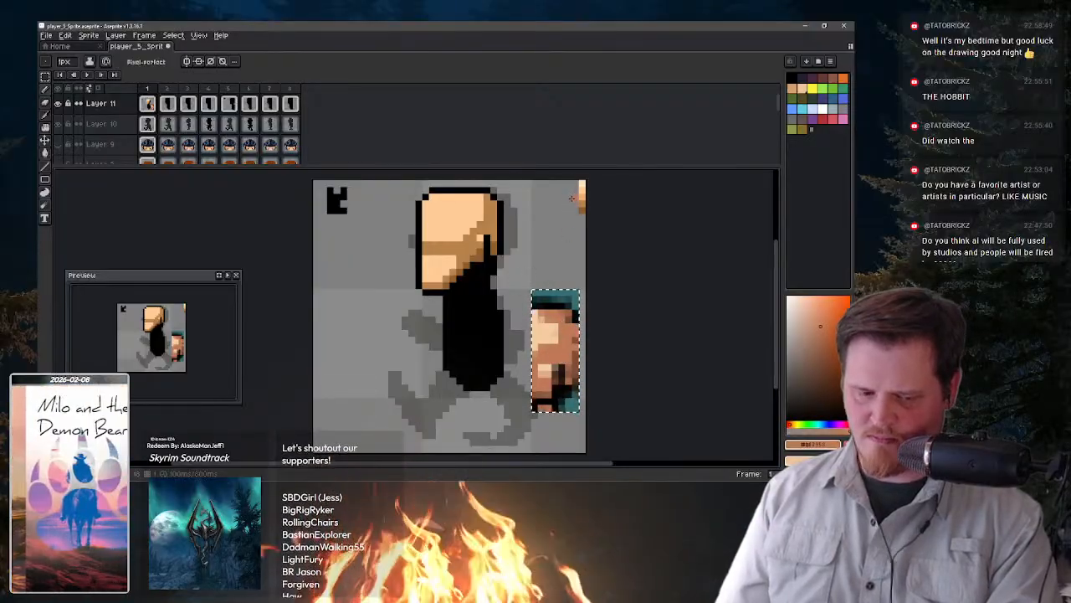
{"action": "key", "text": "ctrl+d"}
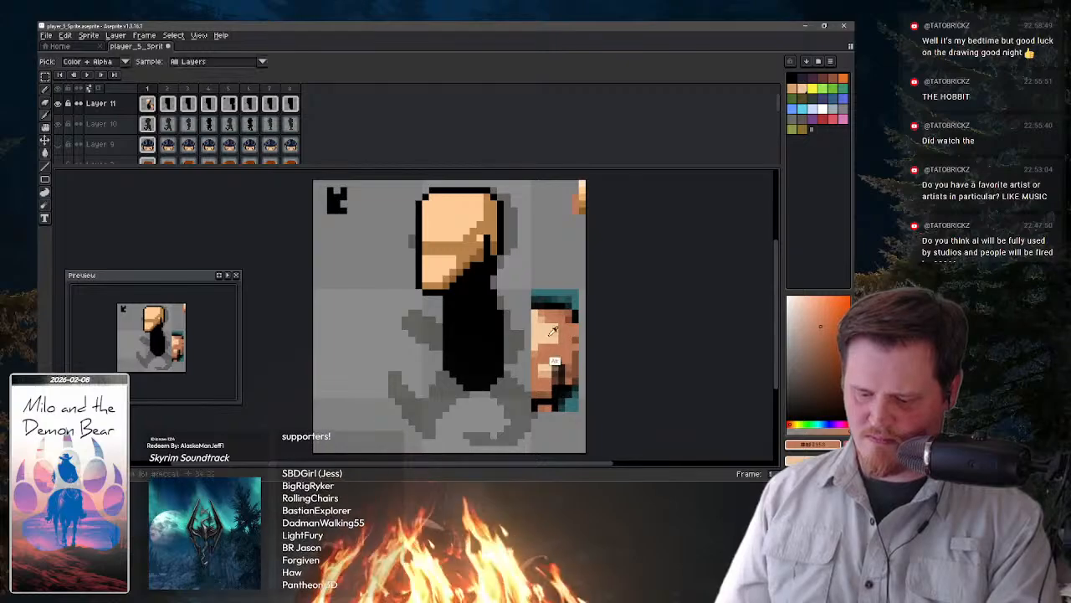
{"action": "left_click", "coordinate": [552, 330], "text": "alt"}
{"action": "left_click", "coordinate": [574, 183]}
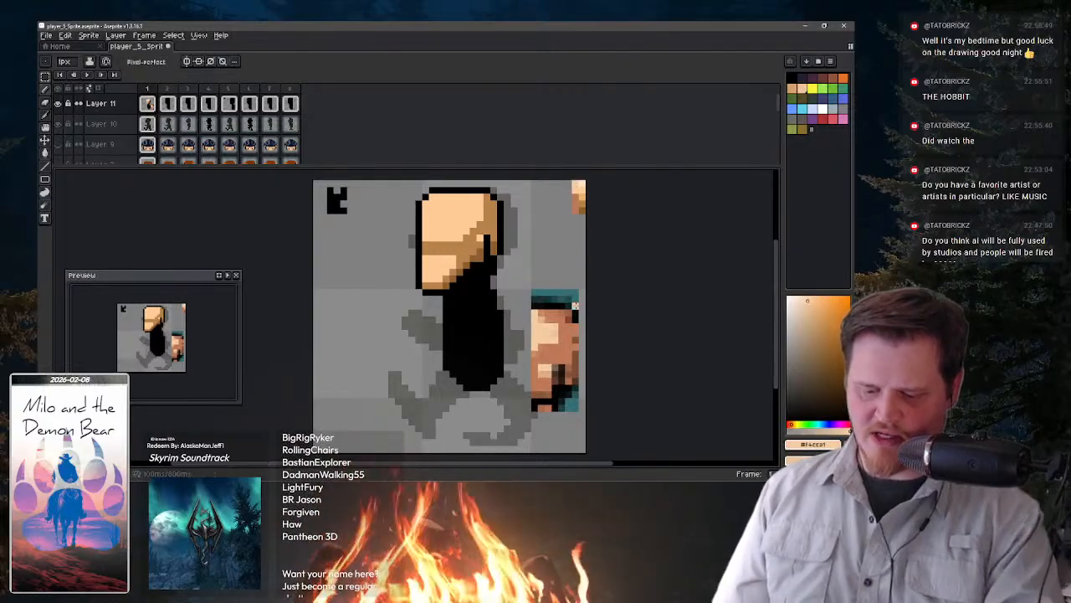
- Erase the whole pasted reference face from the canvas, enlarging the eraser to cover it faster
{"action": "key", "text": "e"}
{"action": "left_click_drag", "start_coordinate": [534, 289], "coordinate": [534, 367]}
{"action": "left_click_drag", "start_coordinate": [540, 293], "coordinate": [535, 407]}
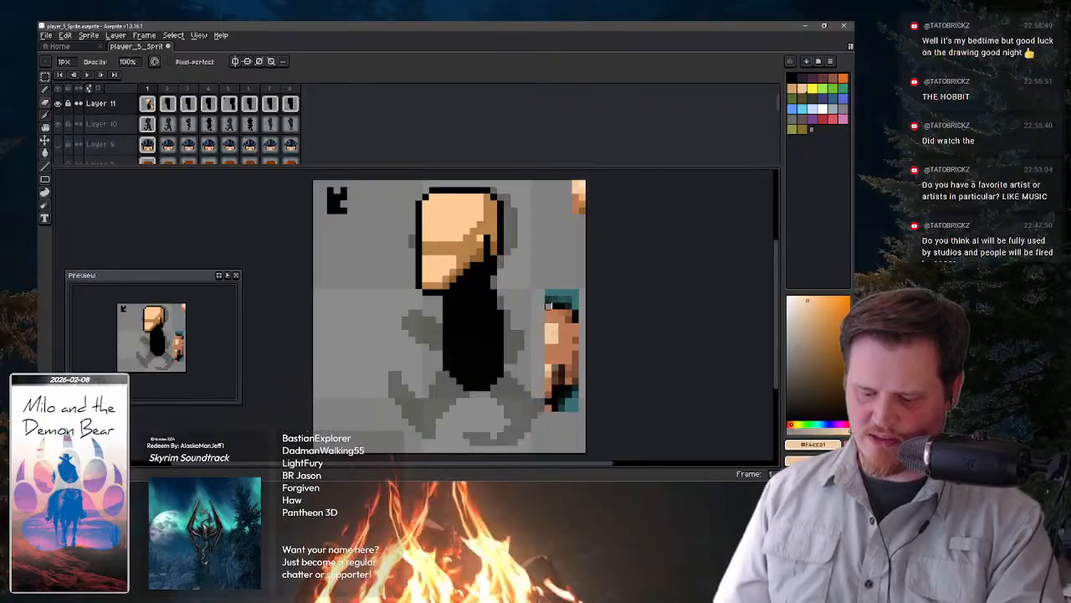
{"action": "key", "text": "plus"}
{"action": "key", "text": "plus"}
{"action": "key", "text": "plus"}
{"action": "mouse_move", "coordinate": [549, 299]}
{"action": "left_mouse_down"}
{"action": "mouse_move", "coordinate": [551, 383]}
{"action": "mouse_move", "coordinate": [558, 289]}
{"action": "mouse_move", "coordinate": [578, 327]}
{"action": "left_mouse_up"}
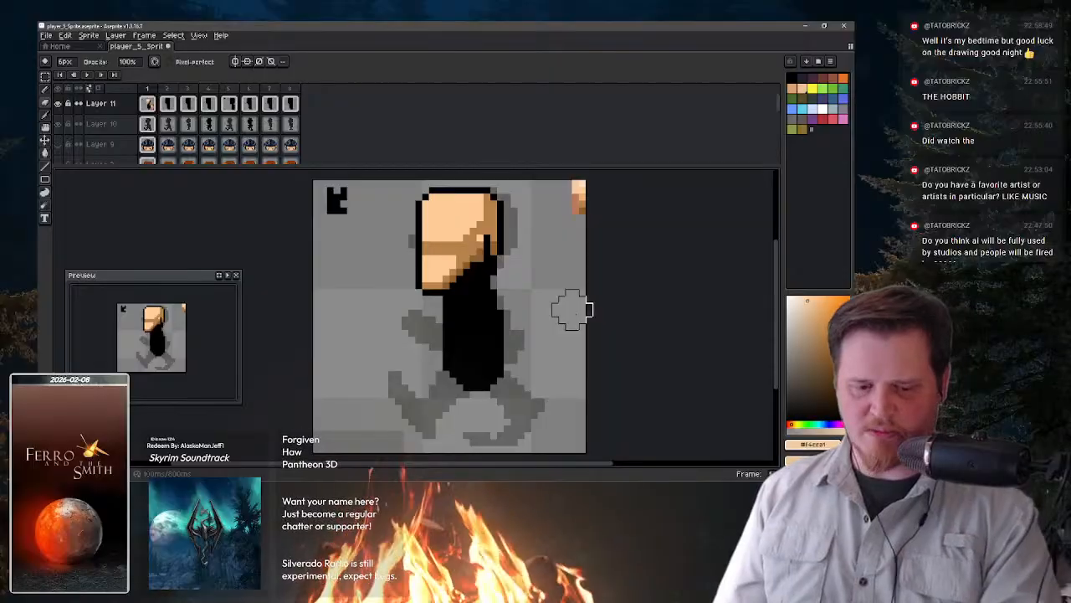
- Fill the head's lit area with the new pale peach swatch and its shaded areas with the reddish-tan swatch
{"action": "scroll", "coordinate": [575, 208], "scroll_direction": "down", "scroll_amount": 1}
{"action": "scroll", "coordinate": [566, 212], "scroll_direction": "up", "scroll_amount": 2}
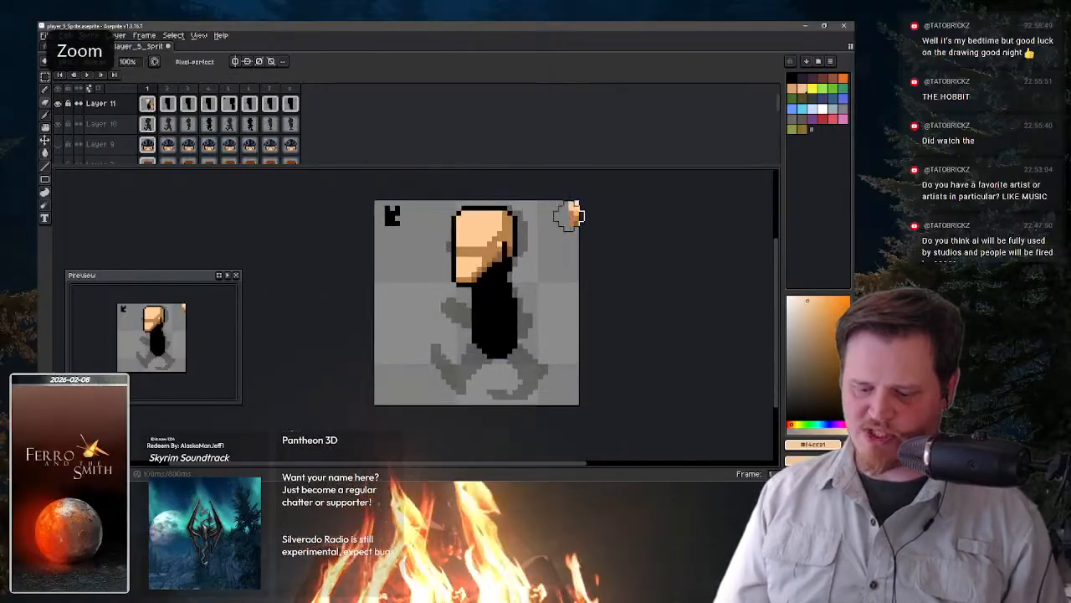
{"action": "key", "text": "minus"}
{"action": "key", "text": "minus"}
{"action": "key", "text": "minus"}
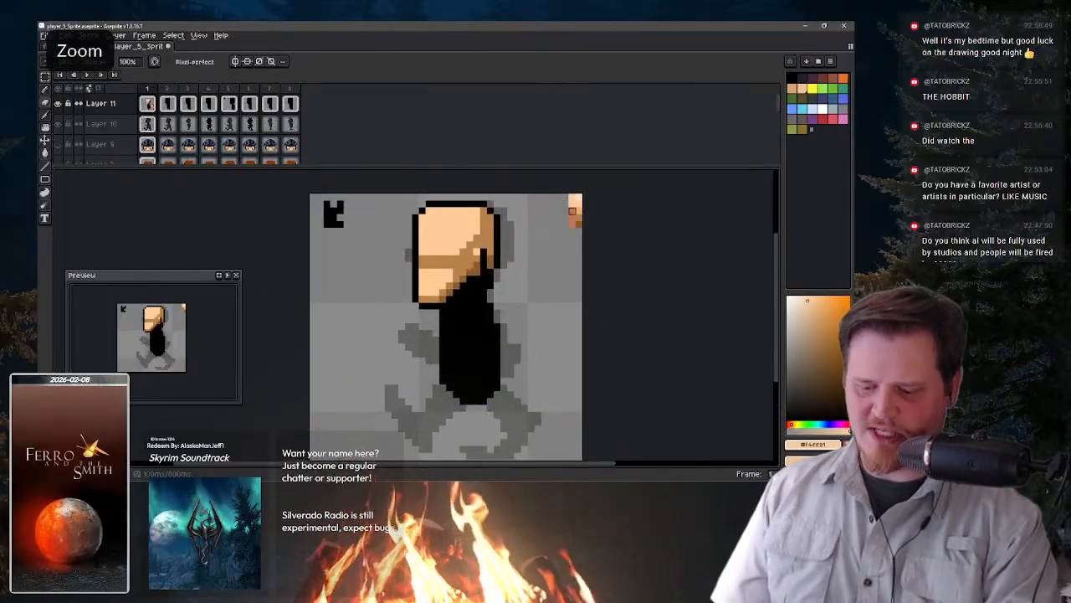
{"action": "left_click", "coordinate": [573, 202], "text": "alt"}
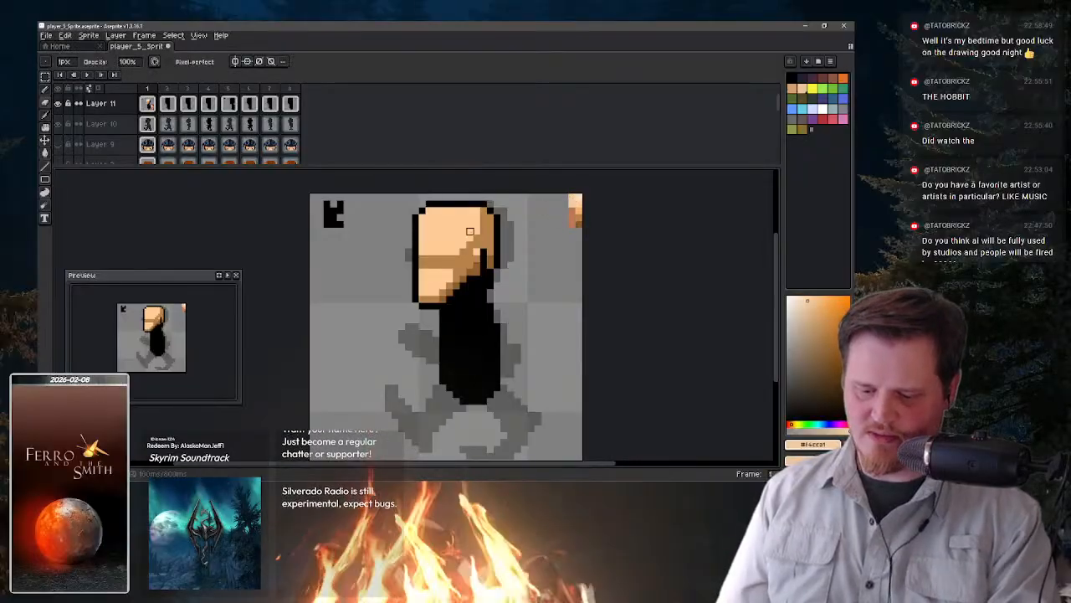
{"action": "key", "text": "g"}
{"action": "left_click", "coordinate": [455, 234]}
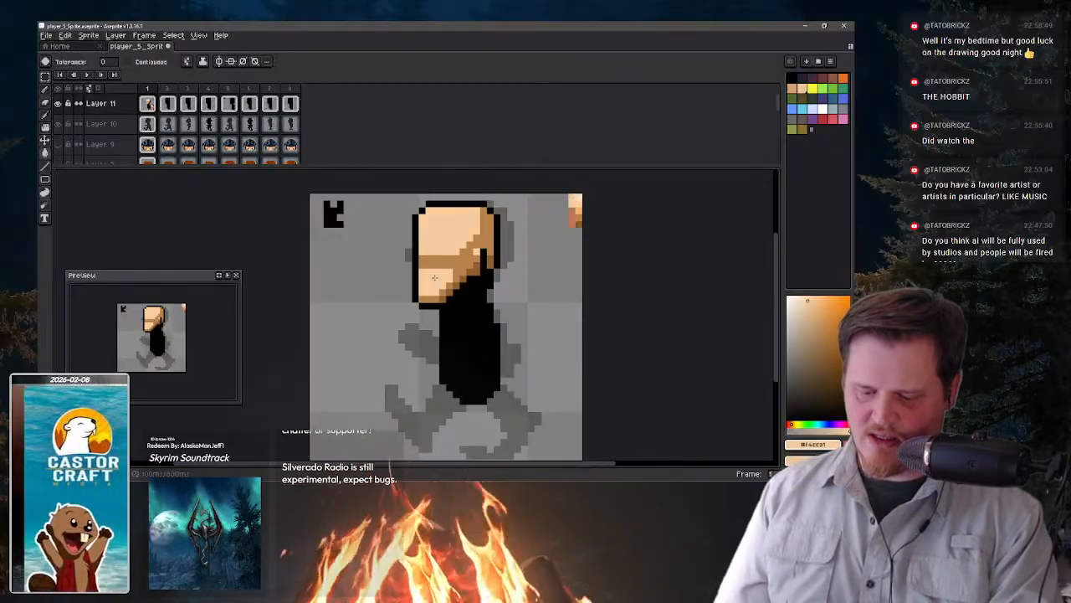
{"action": "left_click", "coordinate": [574, 216], "text": "alt"}
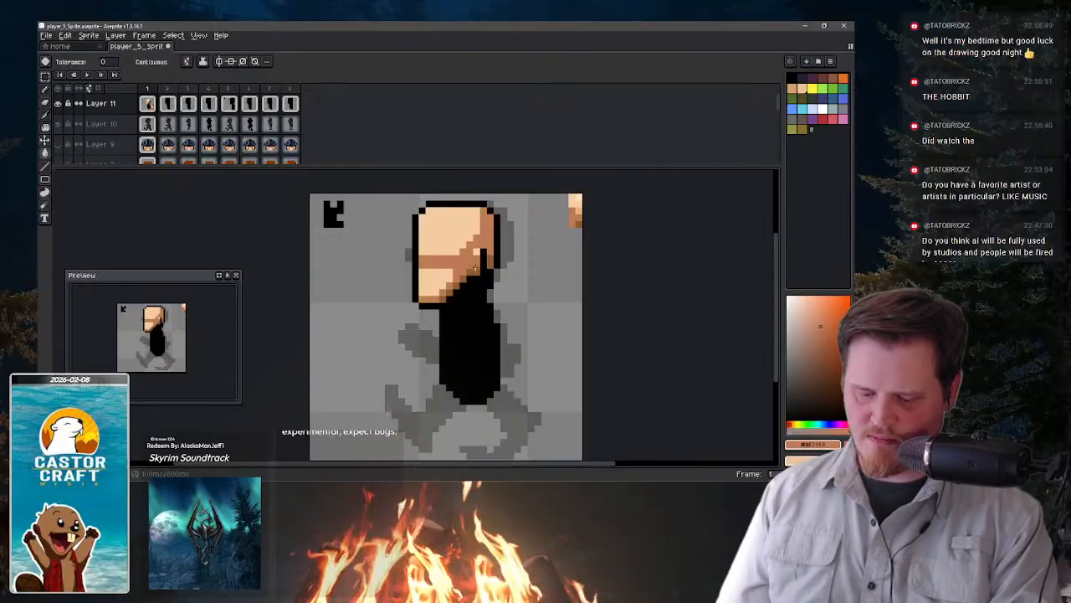
{"action": "left_click", "coordinate": [476, 268]}
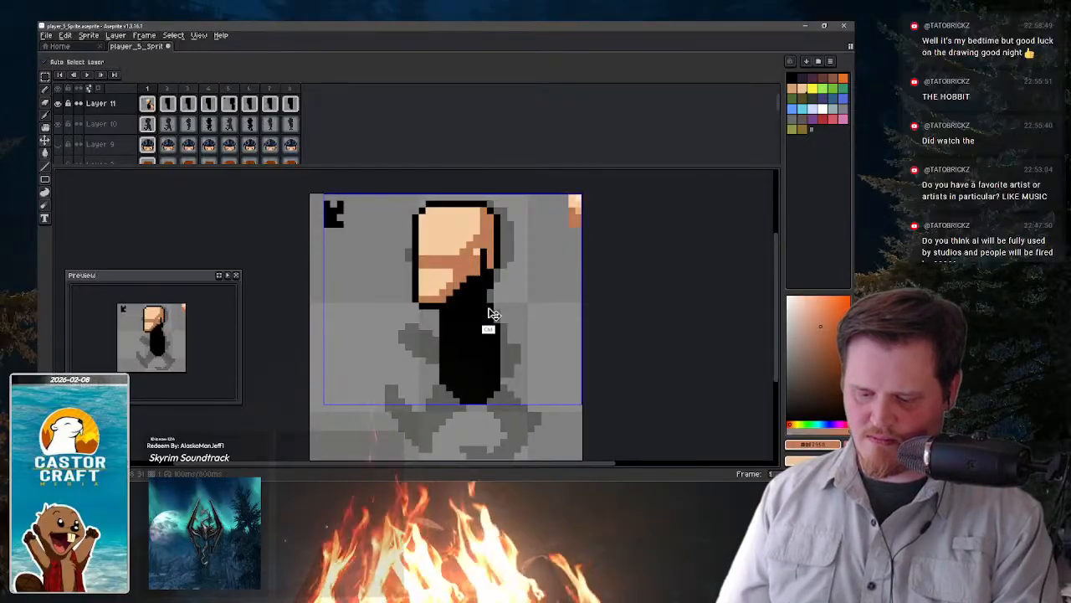
- Clear the old swatch column at the canvas edge, keeping the newly sampled skin tones next to it
{"action": "key", "text": "b"}
{"action": "left_click_drag", "start_coordinate": [573, 211], "coordinate": [586, 203]}
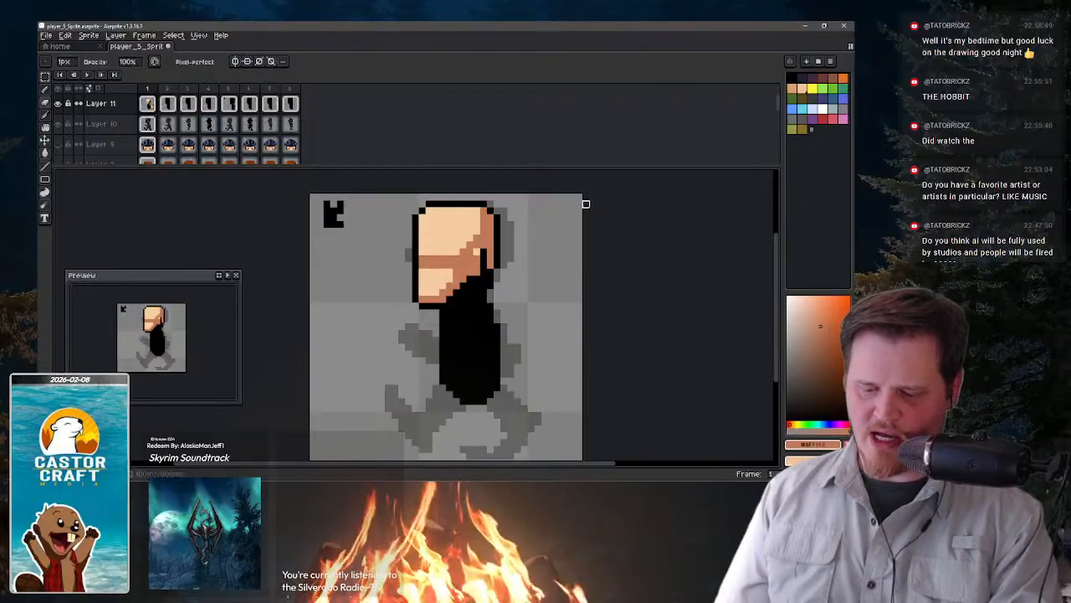
{"action": "key", "text": "ctrl+z"}
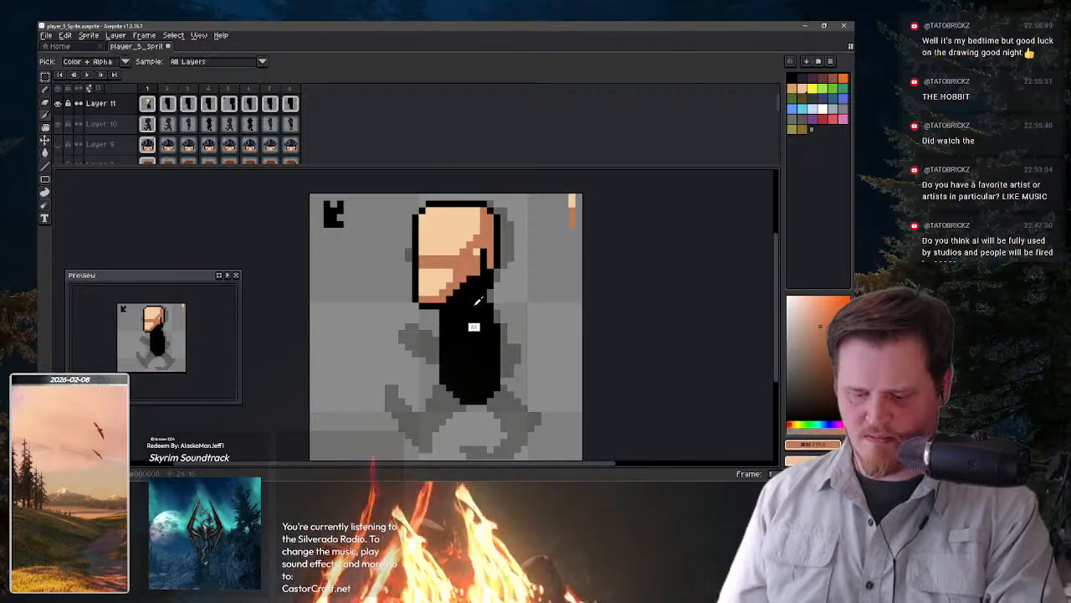
- Add a dark brown below the skin swatches and replace all black with it, darkening it to hue 19, saturation 55, value 15
{"action": "left_click", "coordinate": [474, 323], "text": "alt"}
{"action": "left_click", "coordinate": [469, 277], "text": "alt"}
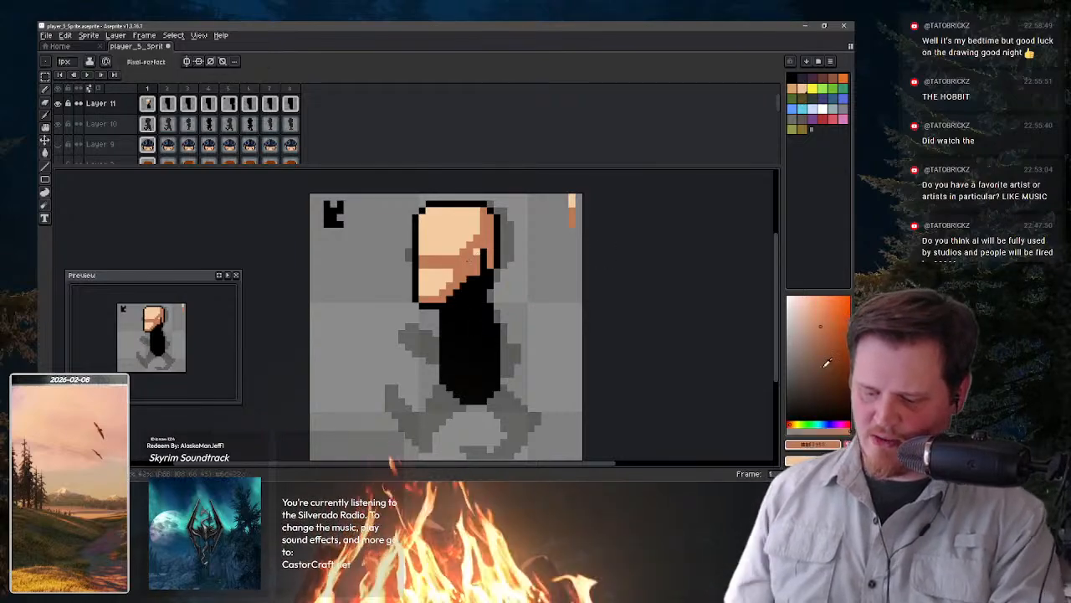
{"action": "left_click_drag", "start_coordinate": [839, 358], "coordinate": [824, 387]}
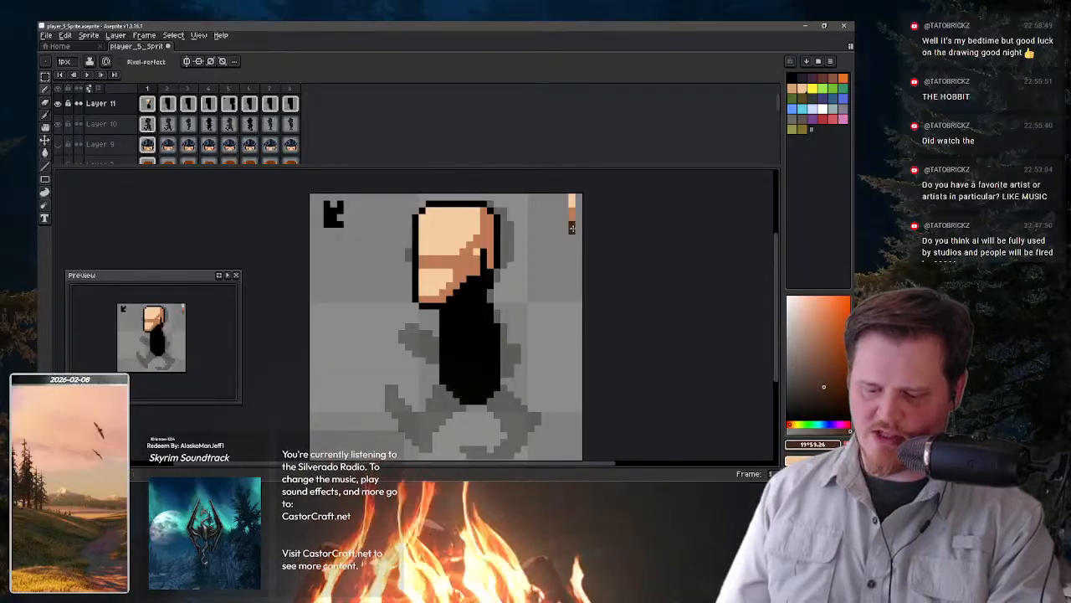
{"action": "left_click_drag", "start_coordinate": [571, 229], "coordinate": [572, 248]}
{"action": "key", "text": "g"}
{"action": "left_click", "coordinate": [474, 318]}
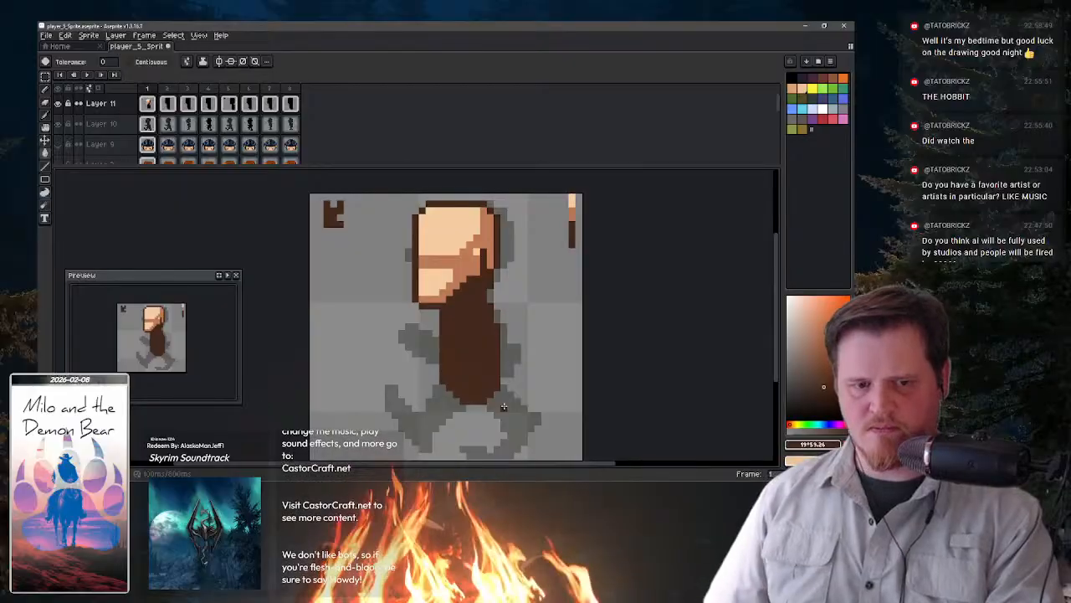
{"action": "key", "text": "ctrl"}
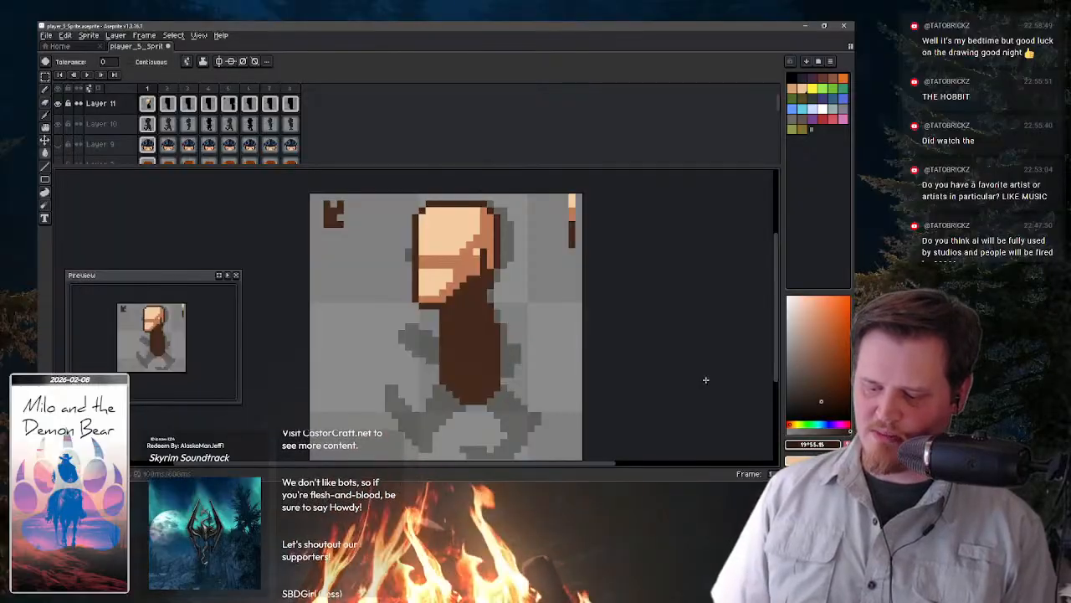
{"action": "left_click", "coordinate": [484, 334]}
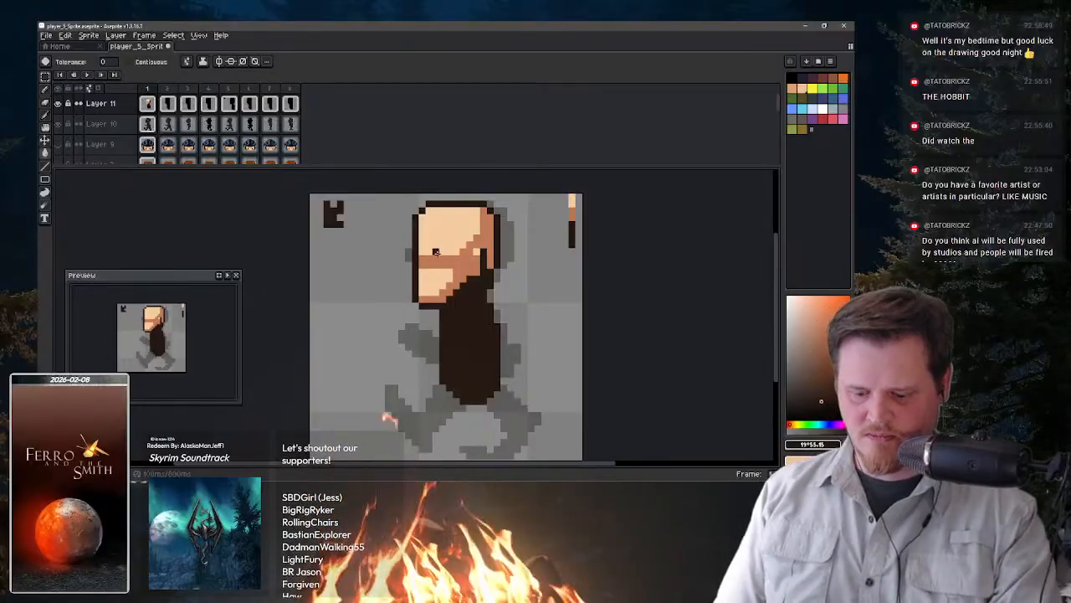
- Take black from the palette, mark it beside the swatch column and paint a two-pixel-tall eye in the face's shadow band
{"action": "key", "text": "b"}
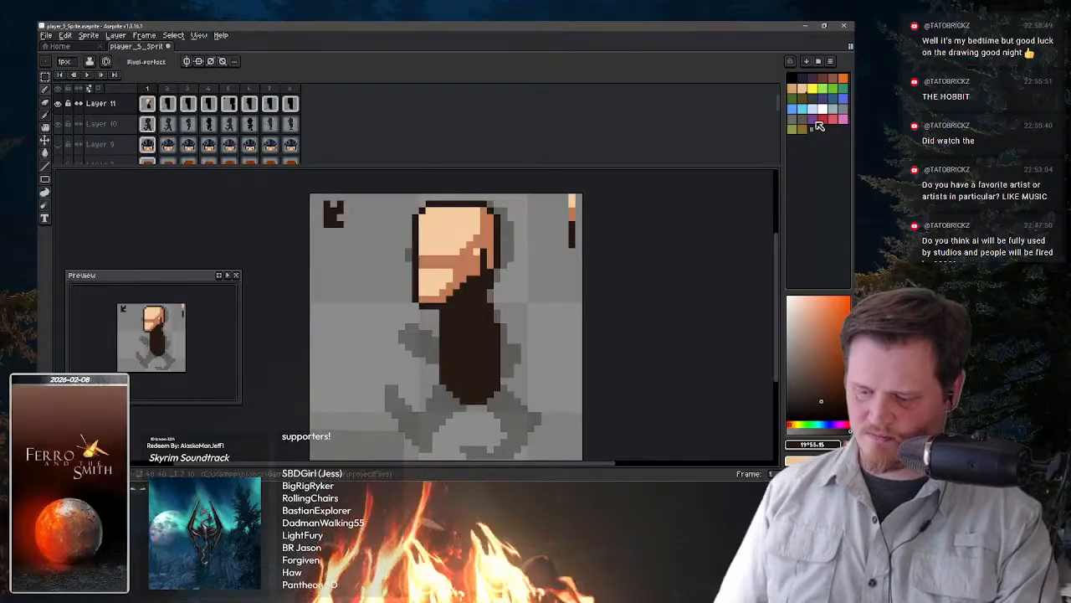
{"action": "left_click", "coordinate": [798, 79]}
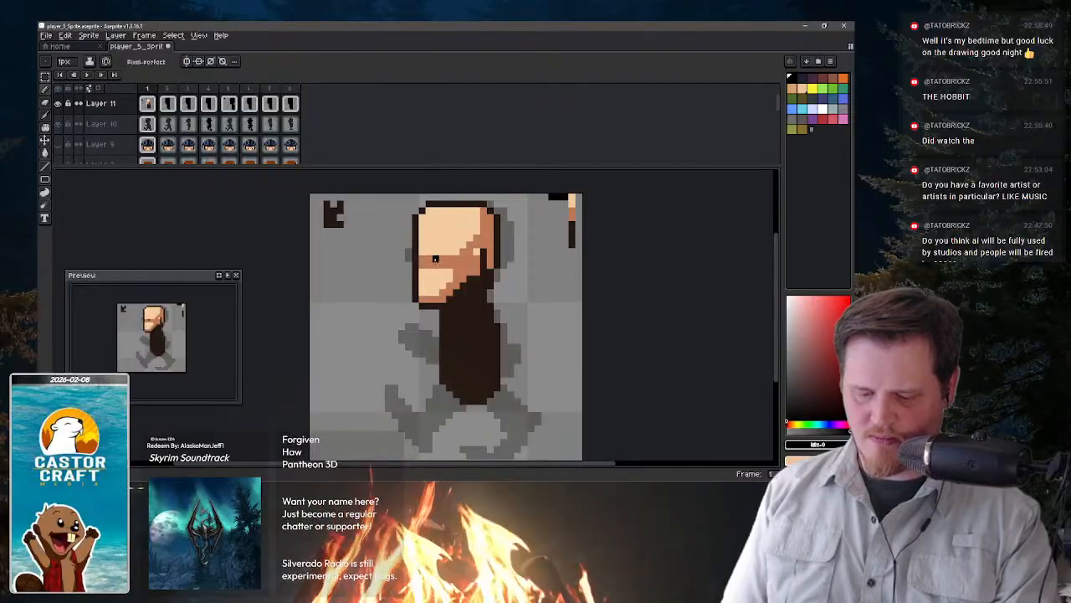
{"action": "left_click_drag", "start_coordinate": [435, 258], "coordinate": [435, 264]}
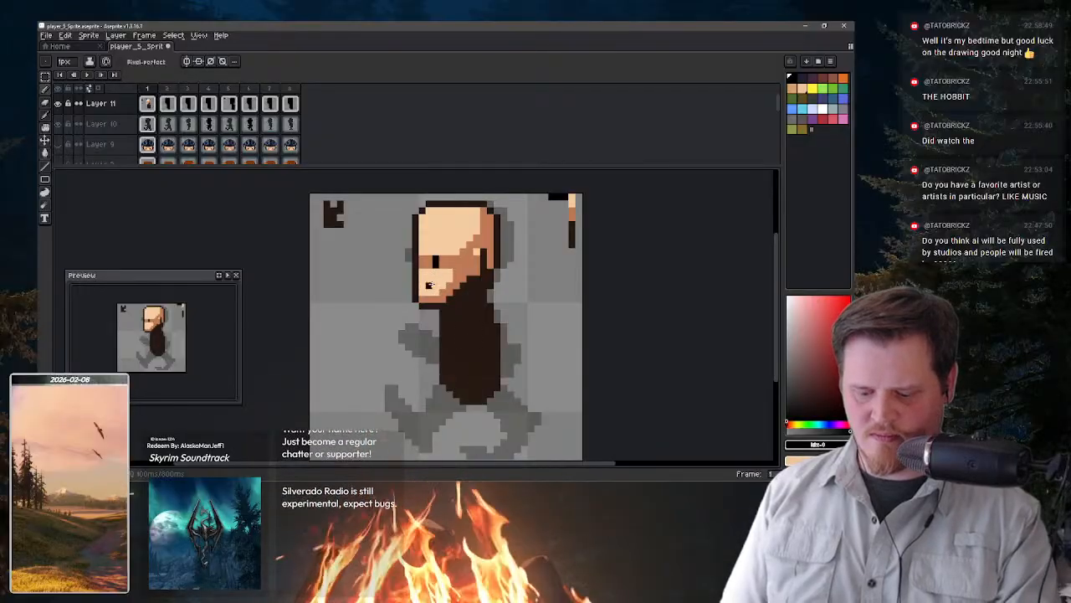
- Paint the bottom row of the jaw pale peach and round off the outline at the chin's front corner
{"action": "left_click", "coordinate": [432, 292], "text": "alt"}
{"action": "left_click_drag", "start_coordinate": [422, 297], "coordinate": [436, 297]}
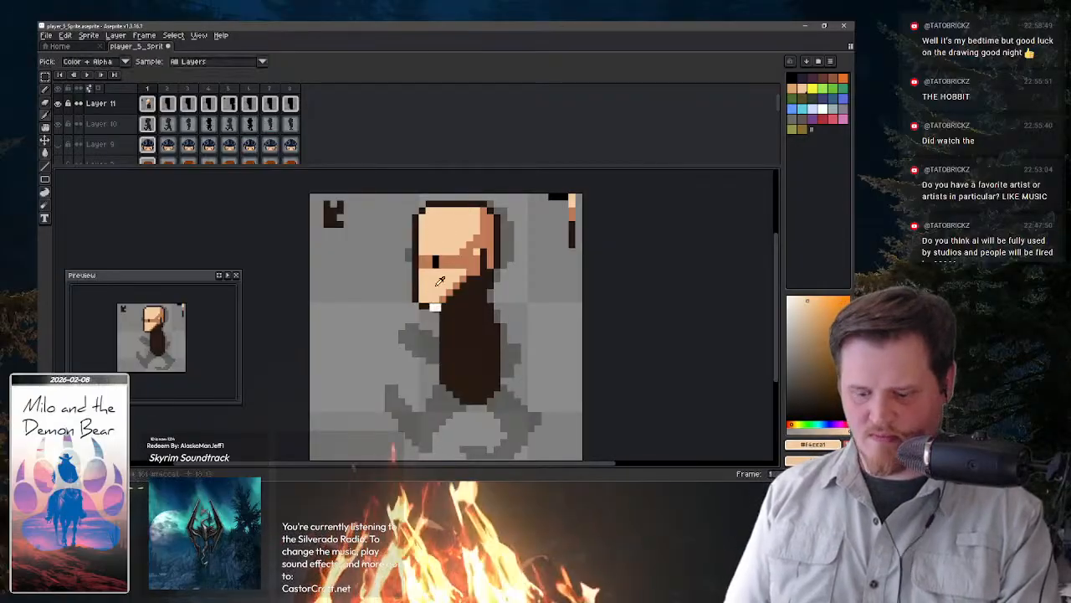
{"action": "key", "text": "e"}
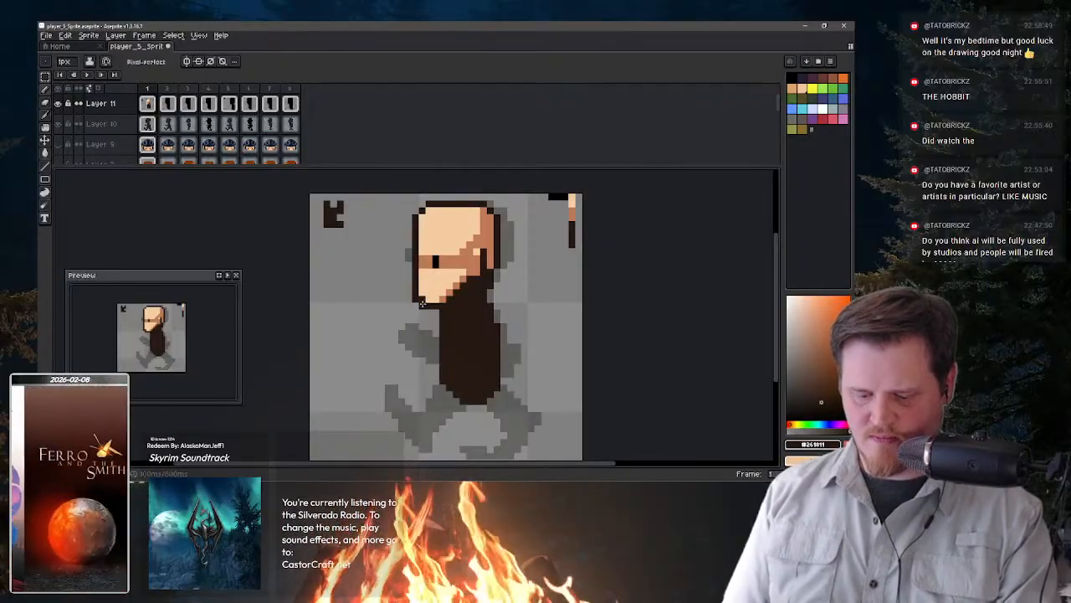
{"action": "left_click_drag", "start_coordinate": [423, 305], "coordinate": [416, 298]}
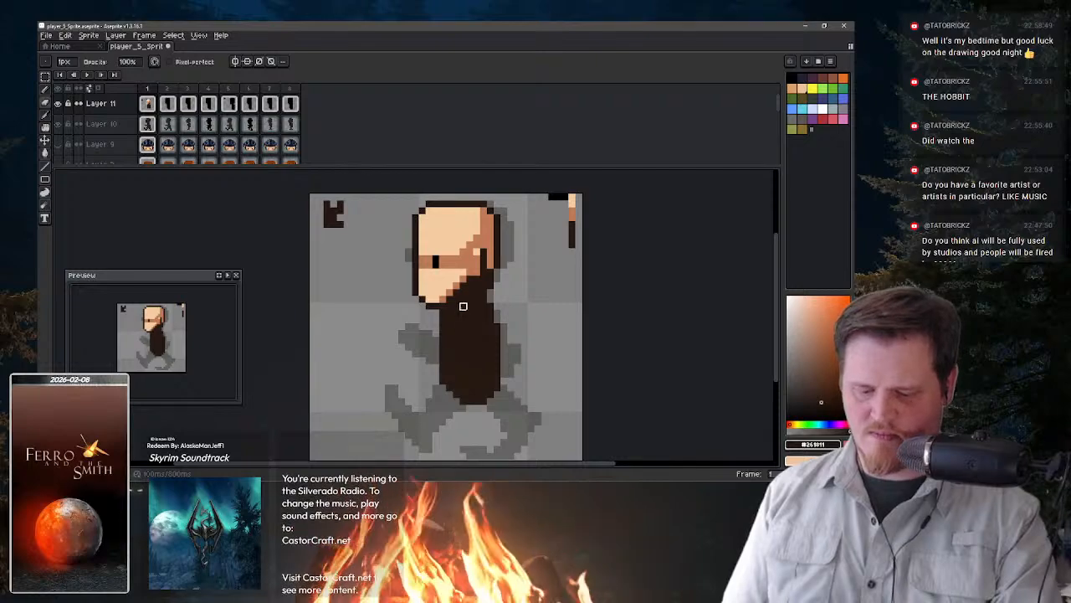
- Erase the dark neck area below the jaw line to separate the outlined head from the body
{"action": "key", "text": "b"}
{"action": "key", "text": "e"}
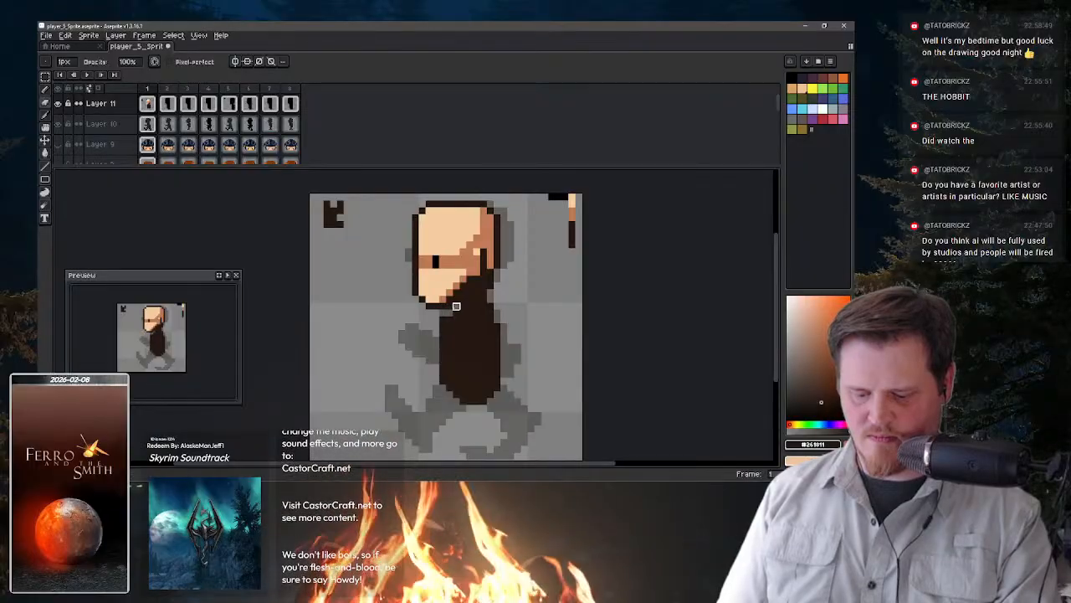
{"action": "left_click_drag", "start_coordinate": [463, 298], "coordinate": [491, 279]}
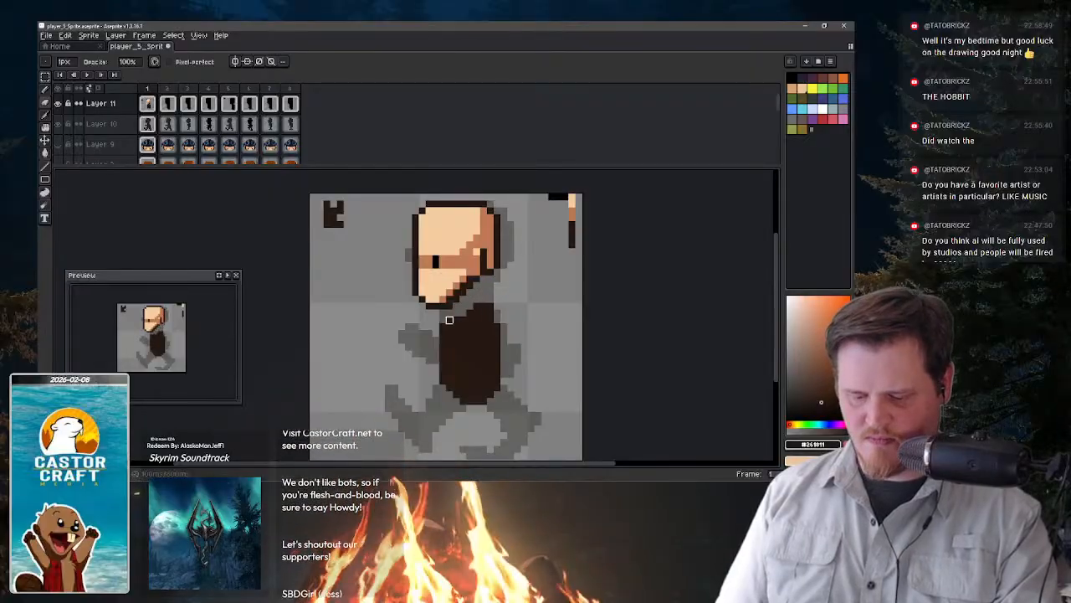
- Select the head with a rectangular marquee and add a new layer above Layer 11
{"action": "key", "text": "m"}
{"action": "left_click_drag", "start_coordinate": [515, 194], "coordinate": [403, 318]}
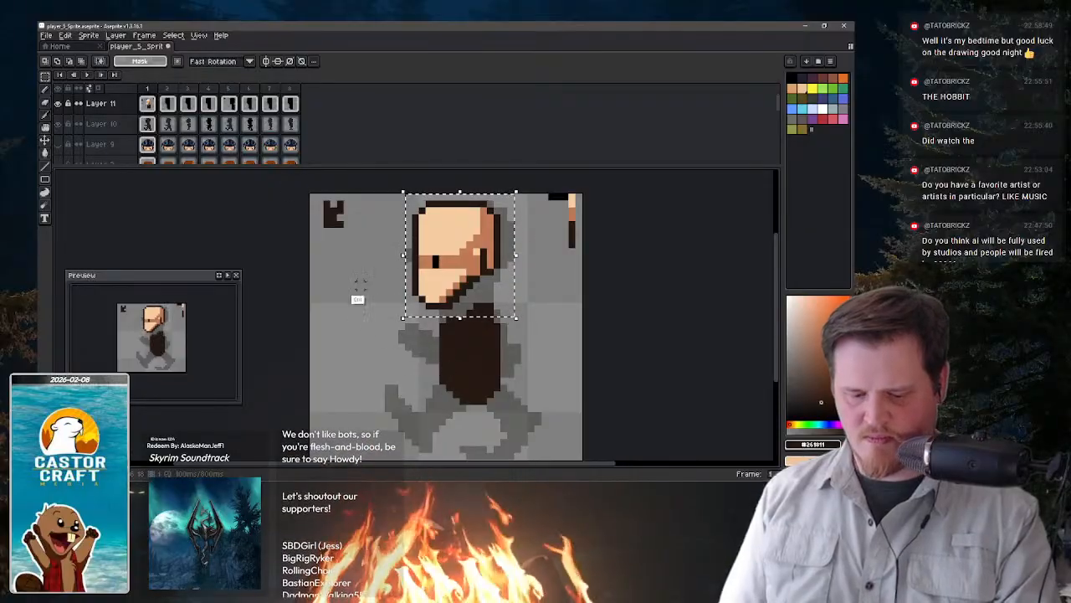
{"action": "left_click", "coordinate": [127, 106]}
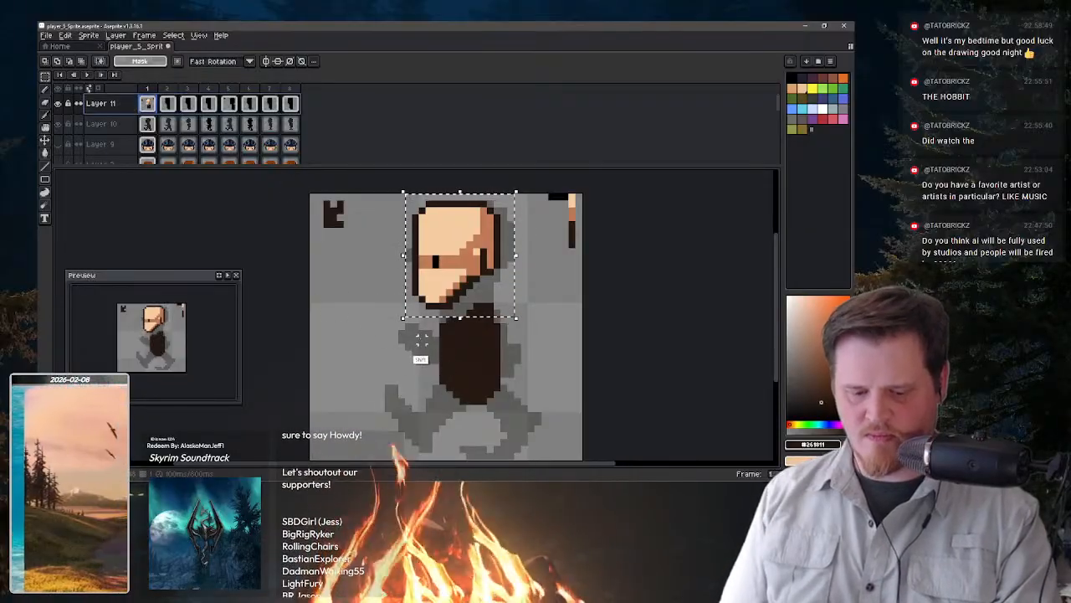
{"action": "key", "text": "shift+n"}
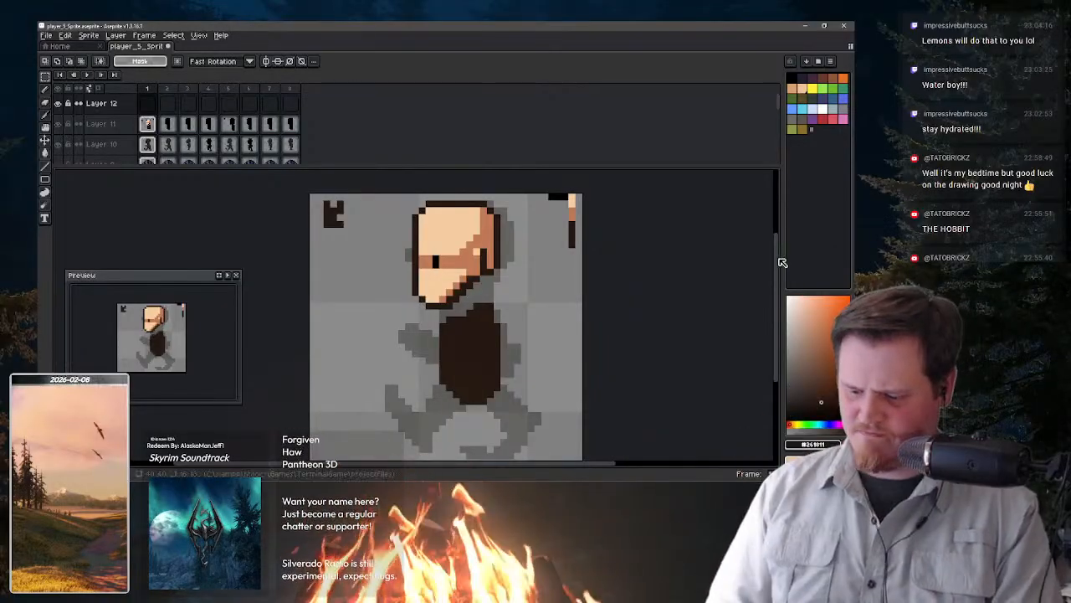
{"action": "key", "text": "ctrl"}
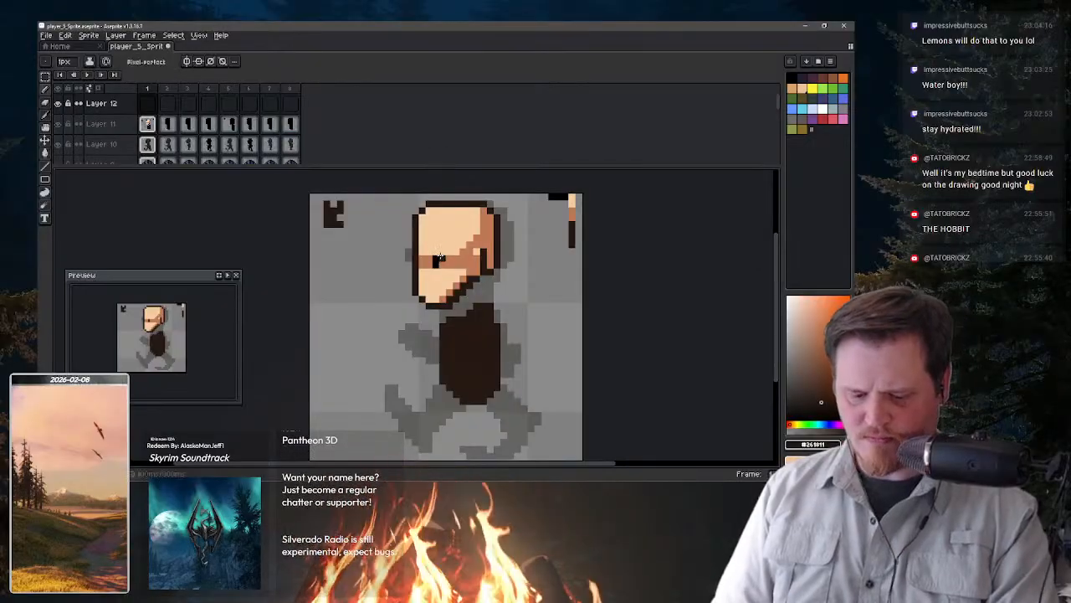
{"action": "key", "text": "ctrl+v"}
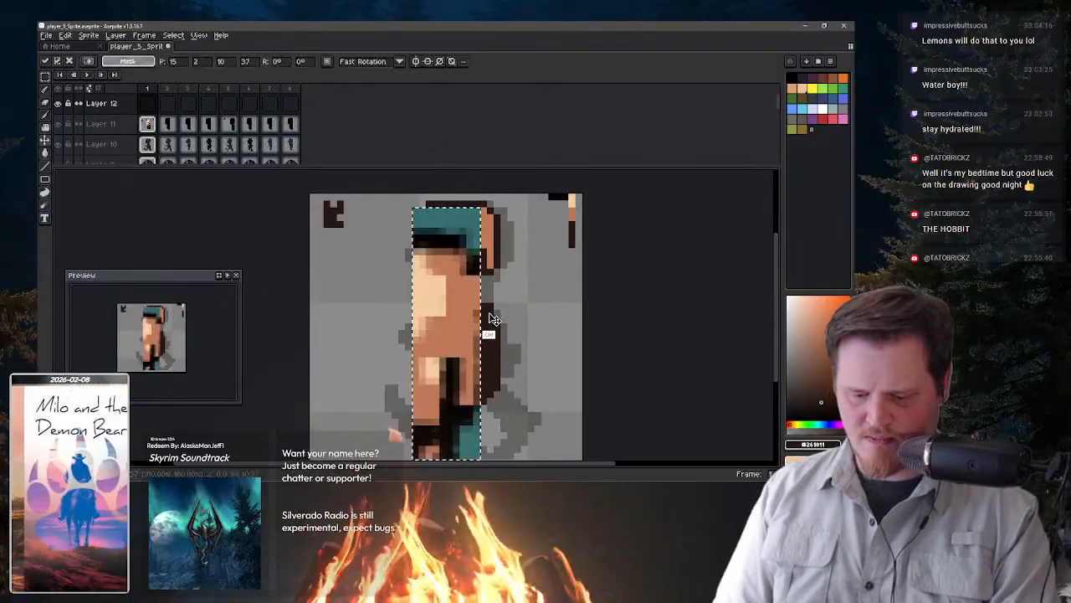
{"action": "key", "text": "ctrl+z"}
- Copy the head from frame 1 of Layer 11 and paste it in place into frame 1 of Layer 12
{"action": "left_click", "coordinate": [148, 124]}
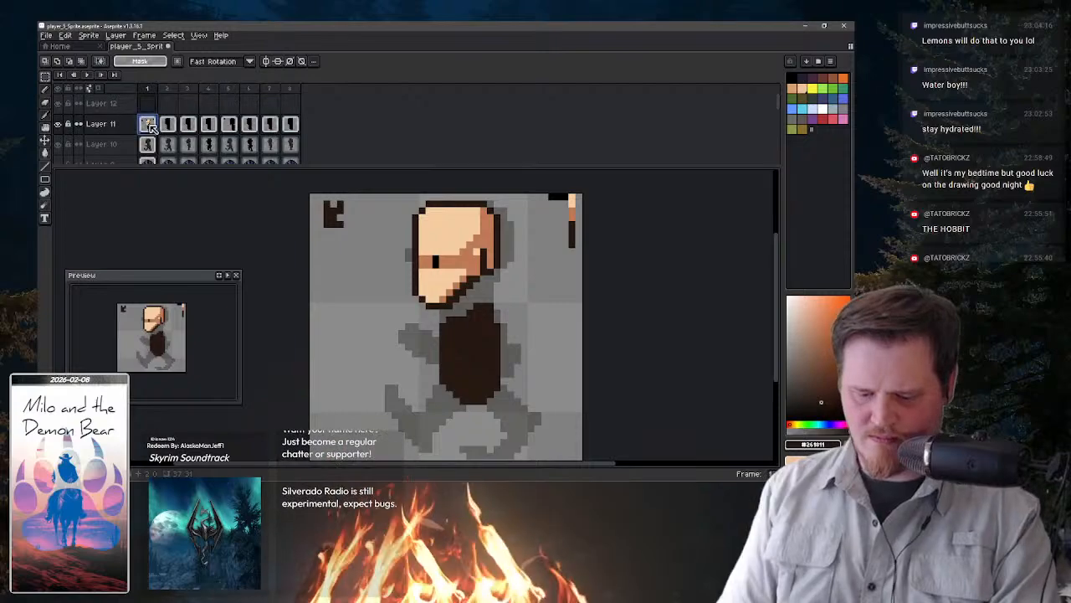
{"action": "left_click_drag", "start_coordinate": [515, 194], "coordinate": [411, 307]}
{"action": "key", "text": "ctrl+c"}
{"action": "left_click", "coordinate": [147, 103]}
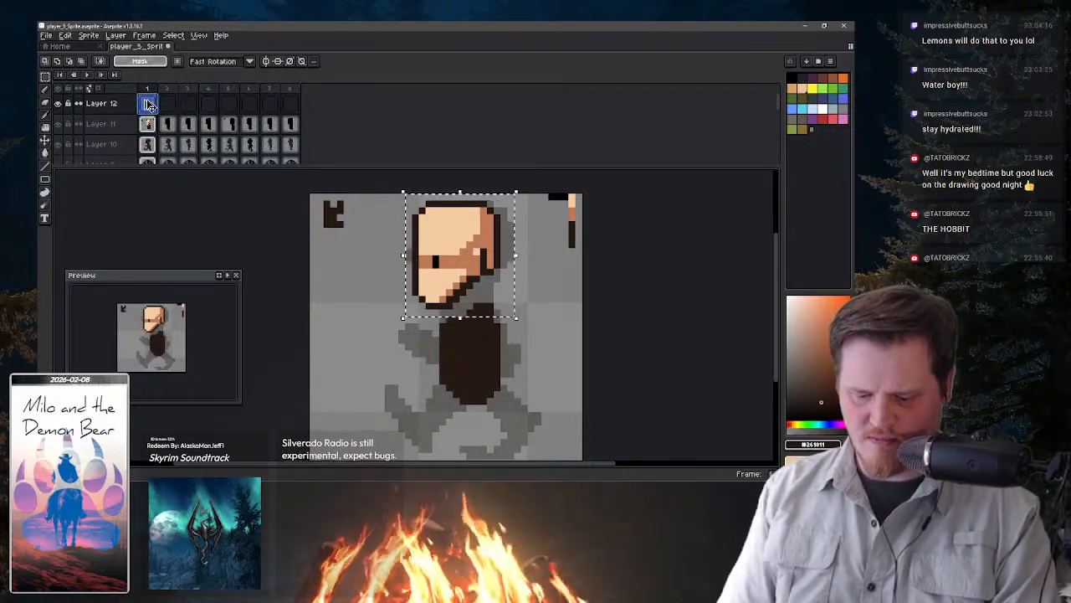
{"action": "key", "text": "ctrl+v"}
- Erase the head from frame 1 of Layer 11 with a 4 px eraser, hiding Layer 12 meanwhile and showing it again
{"action": "left_click", "coordinate": [148, 124]}
{"action": "key", "text": "b"}
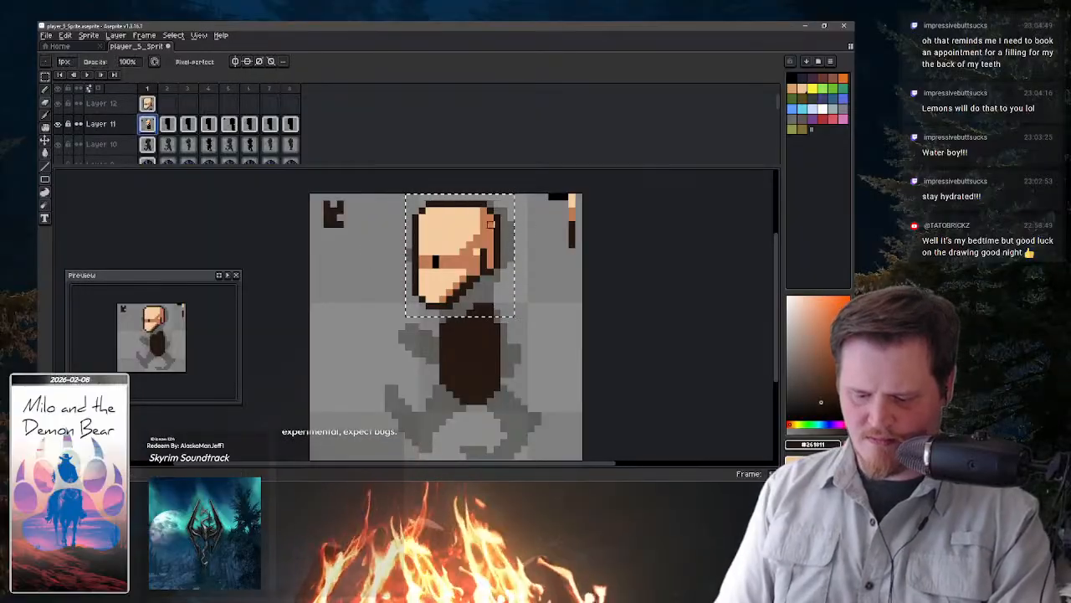
{"action": "key", "text": "ctrl+d"}
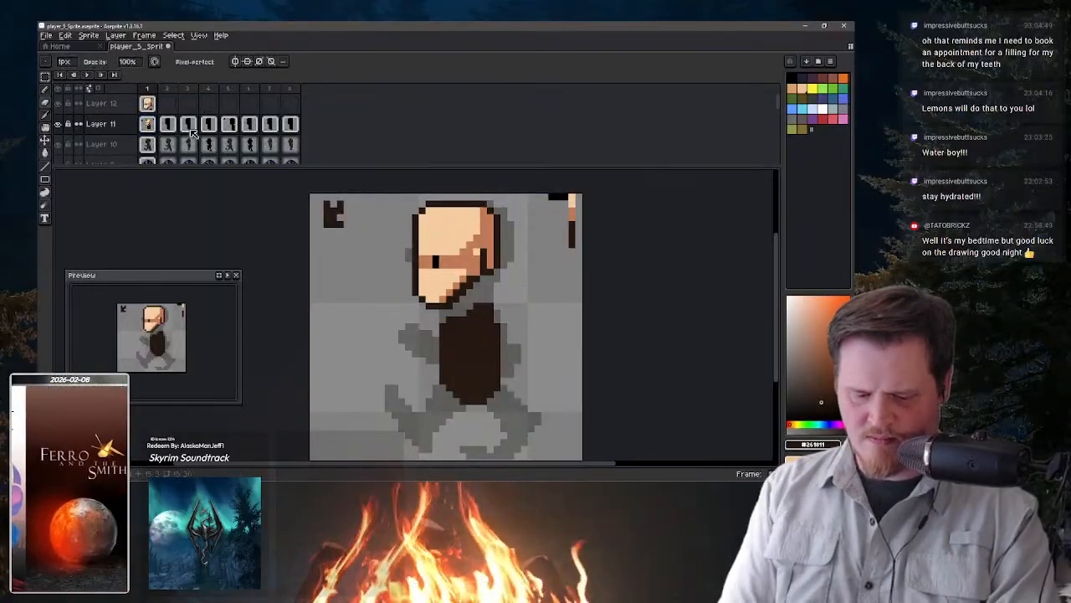
{"action": "left_click", "coordinate": [59, 104]}
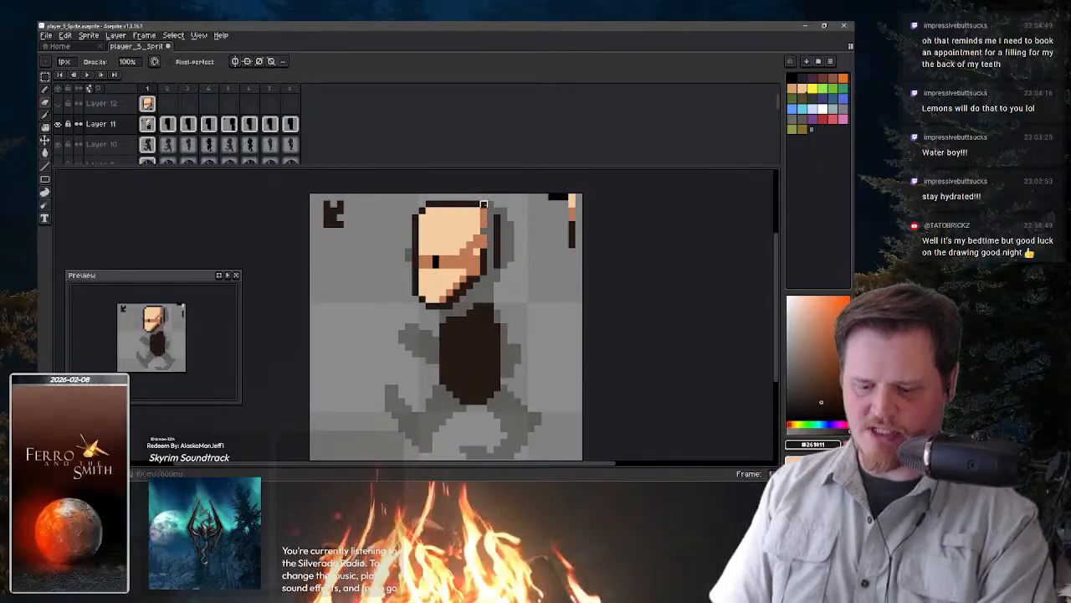
{"action": "key", "text": "plus"}
{"action": "key", "text": "plus"}
{"action": "key", "text": "plus"}
{"action": "mouse_move", "coordinate": [488, 203]}
{"action": "left_mouse_down"}
{"action": "mouse_move", "coordinate": [495, 262]}
{"action": "mouse_move", "coordinate": [453, 268]}
{"action": "mouse_move", "coordinate": [420, 248]}
{"action": "mouse_move", "coordinate": [426, 296]}
{"action": "mouse_move", "coordinate": [450, 279]}
{"action": "left_mouse_up"}
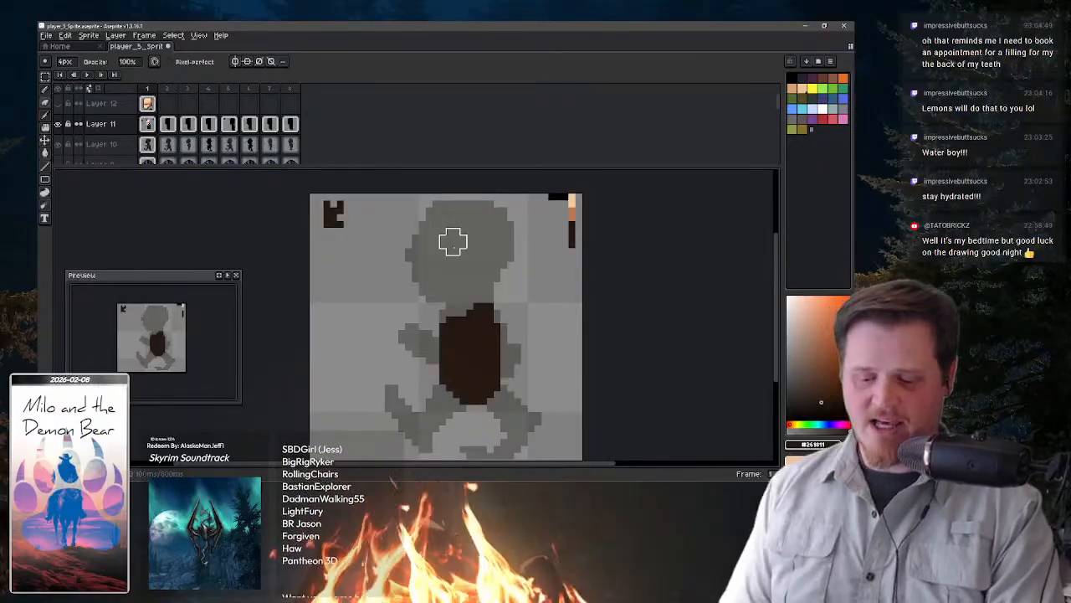
{"action": "left_click", "coordinate": [58, 105]}
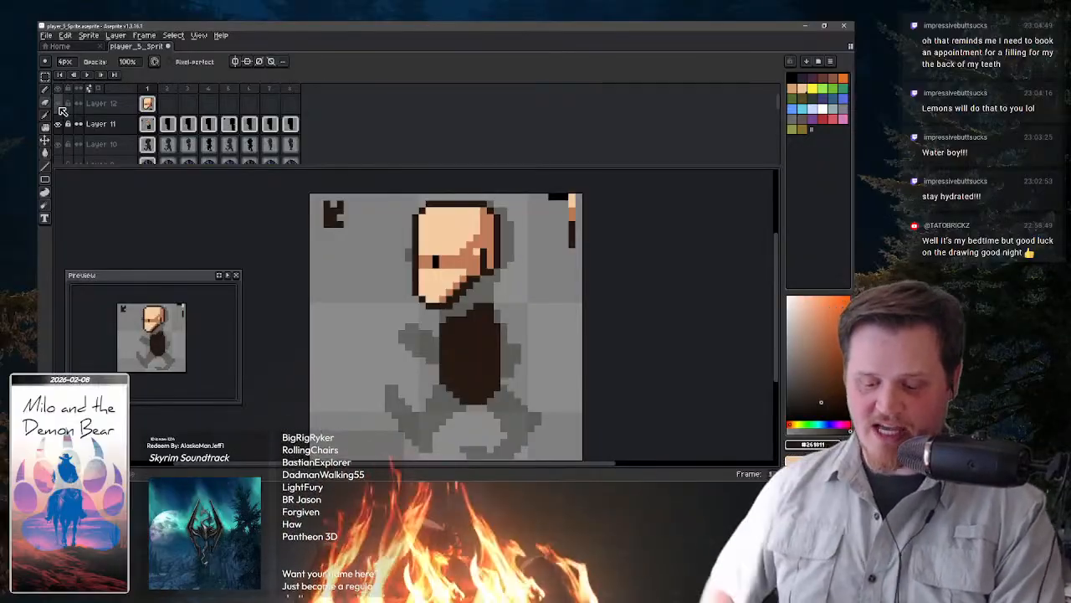
- Sample black from the mark beside the swatch column and fill the head's dark outline on Layer 12 with #000000
{"action": "key", "text": "b"}
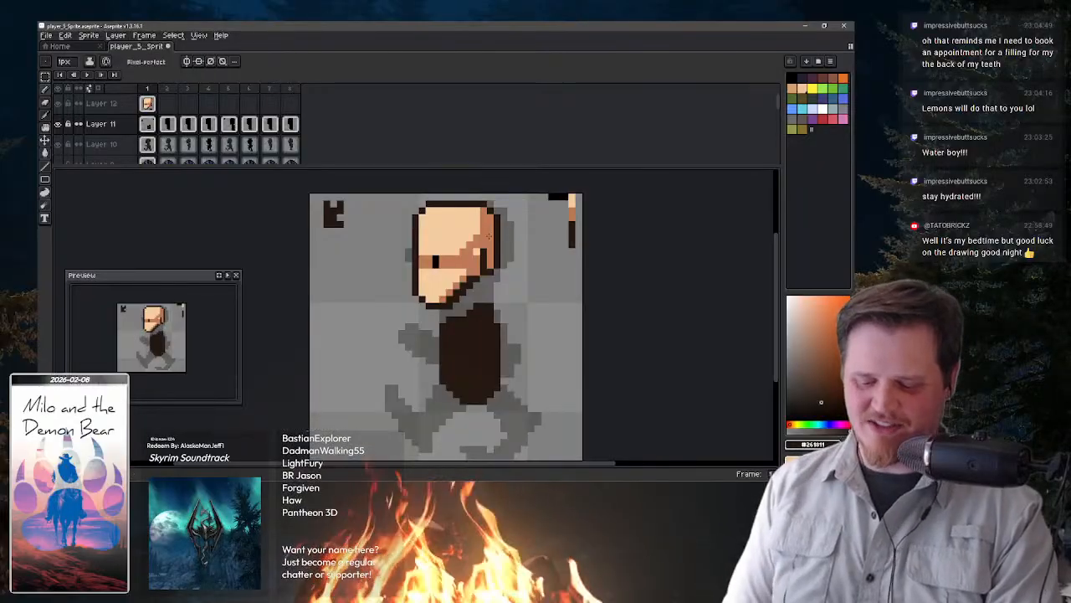
{"action": "key", "text": "alt"}
{"action": "key", "text": "g"}
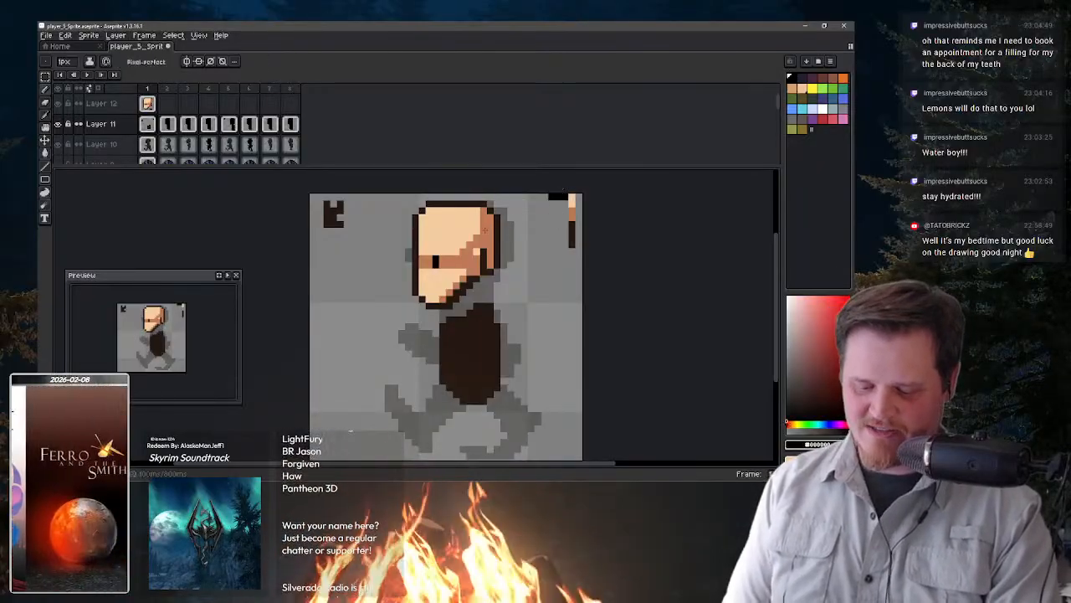
{"action": "left_click", "coordinate": [506, 278]}
{"action": "key", "text": "ctrl+z"}
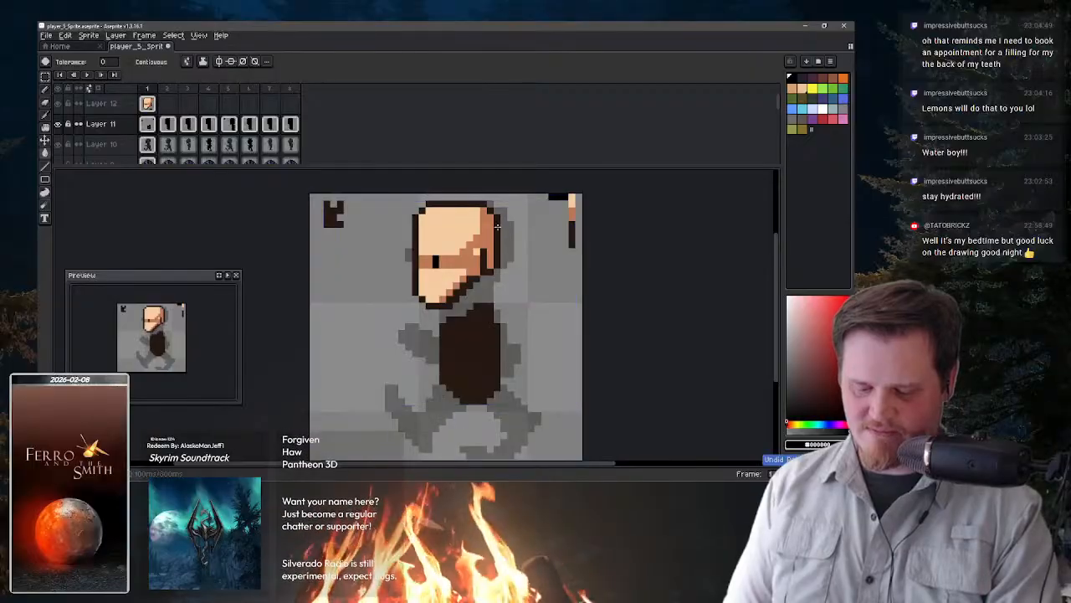
{"action": "left_click", "coordinate": [148, 106]}
{"action": "left_click", "coordinate": [499, 243]}
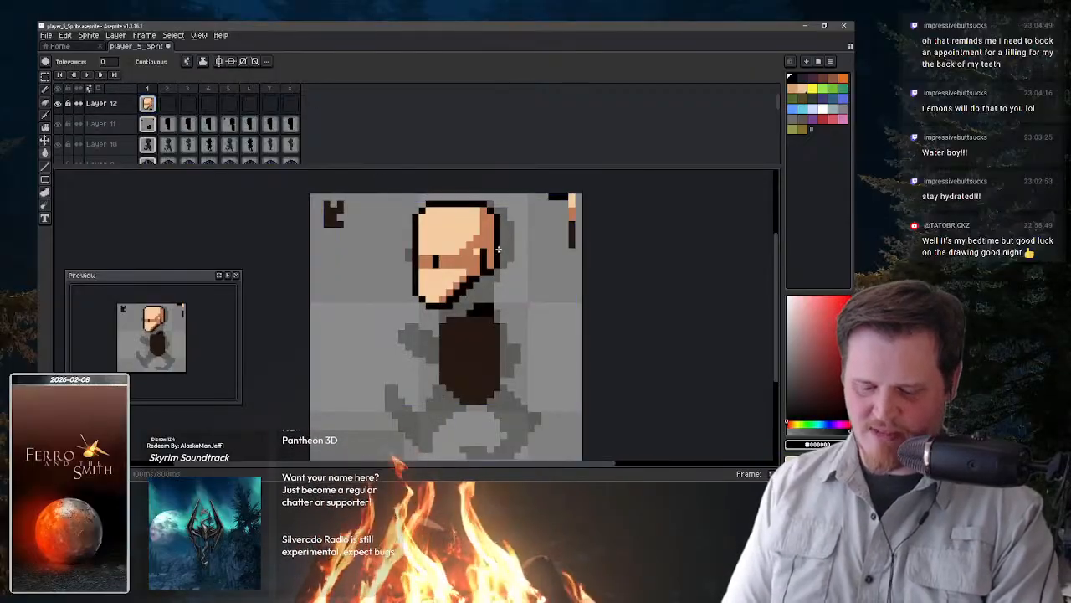
- Erase the leftover neck patch beneath the jaw on Layer 12
{"action": "key", "text": "b"}
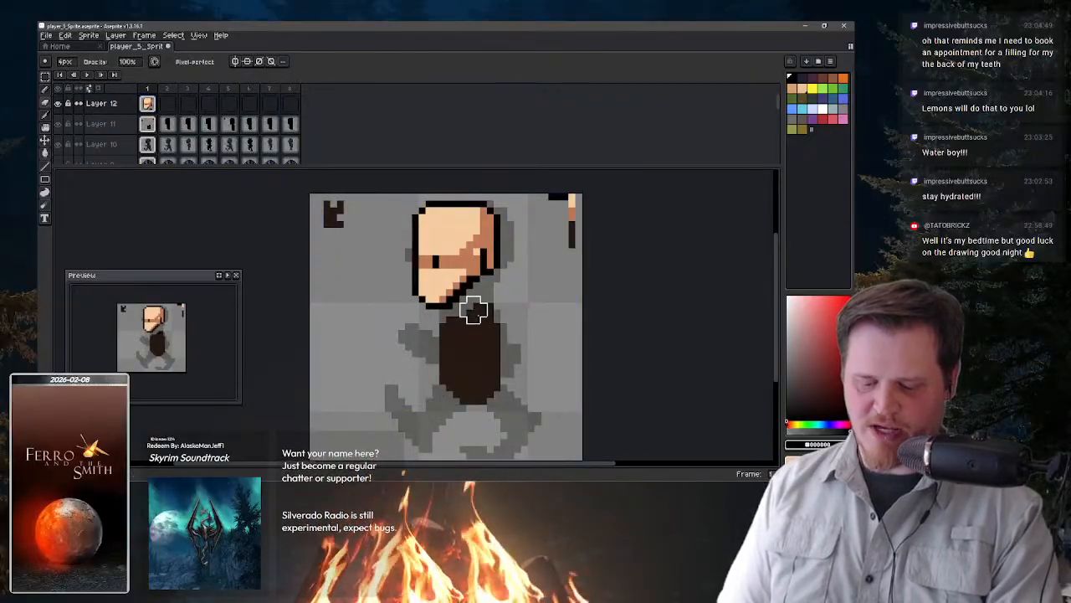
{"action": "key", "text": "e"}
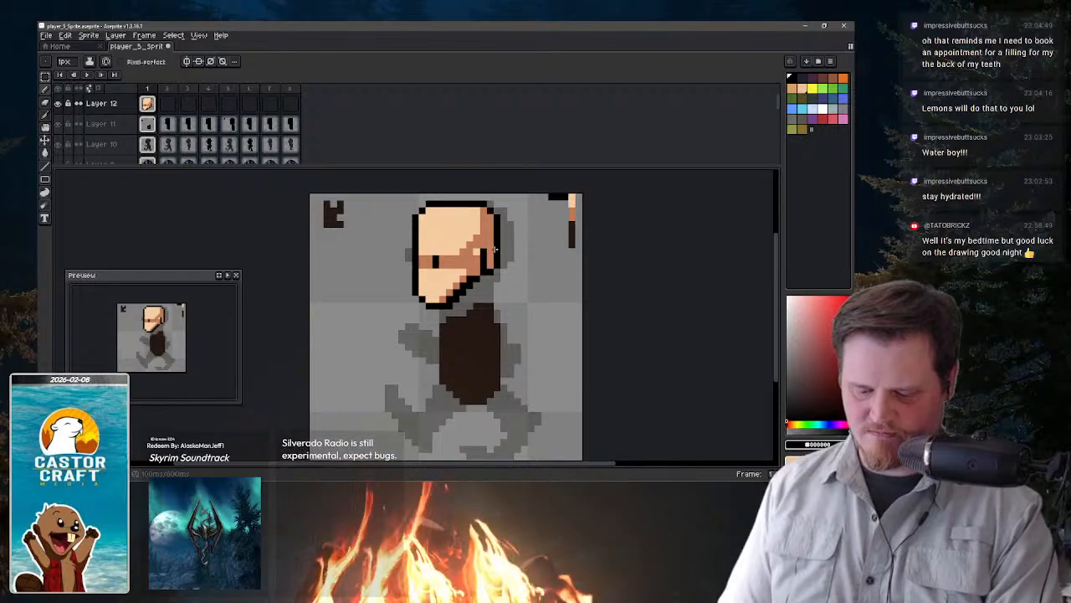
{"action": "key", "text": "g"}
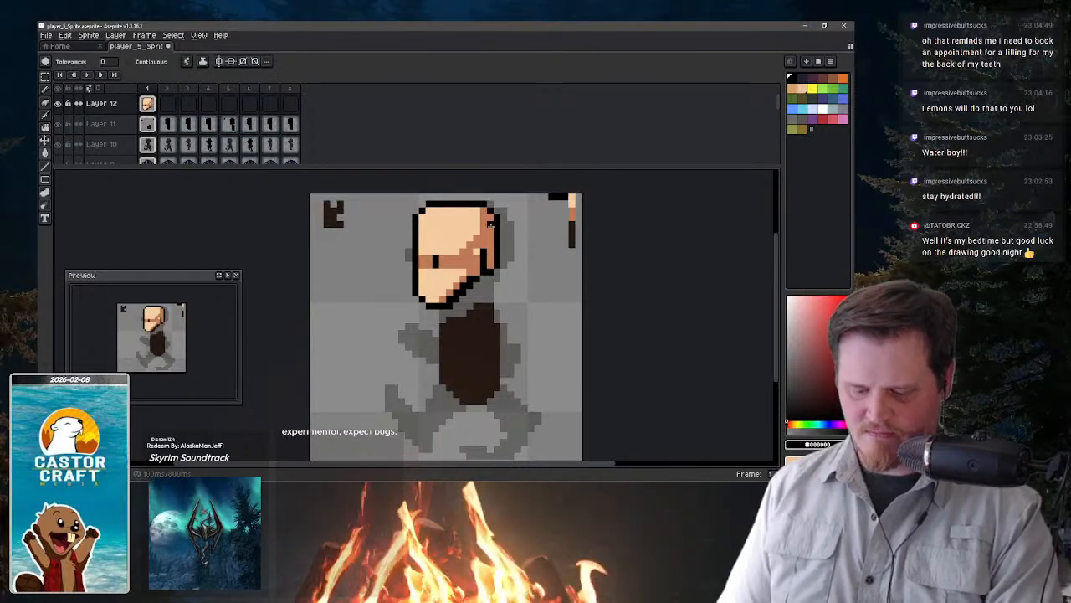
- Duplicate the finished head cel on Layer 12 from frame 1 into frame 2
{"action": "key", "text": "v"}
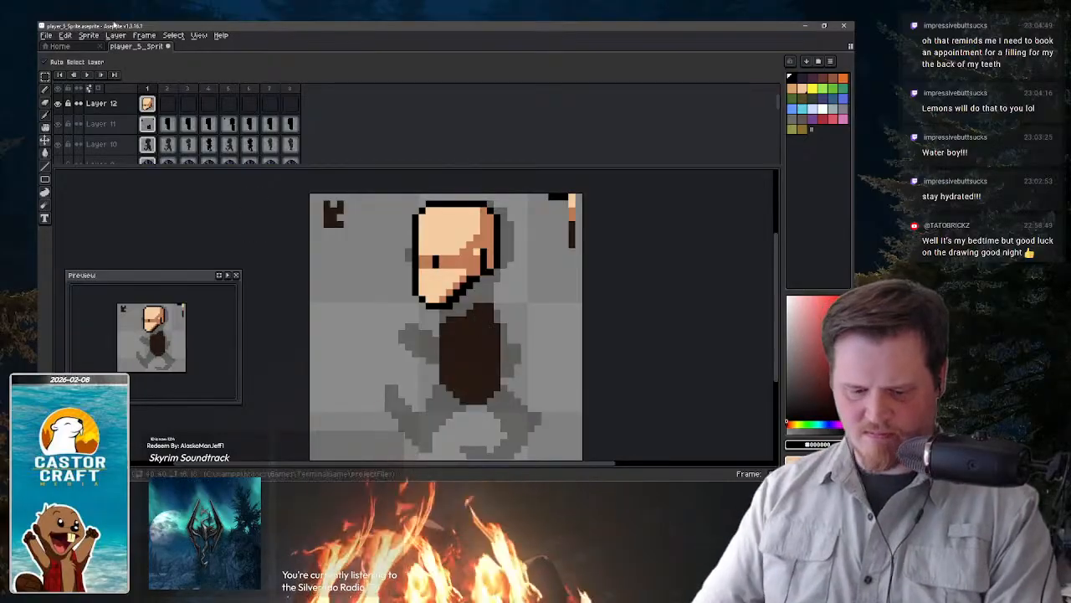
{"action": "right_click", "coordinate": [788, 473]}
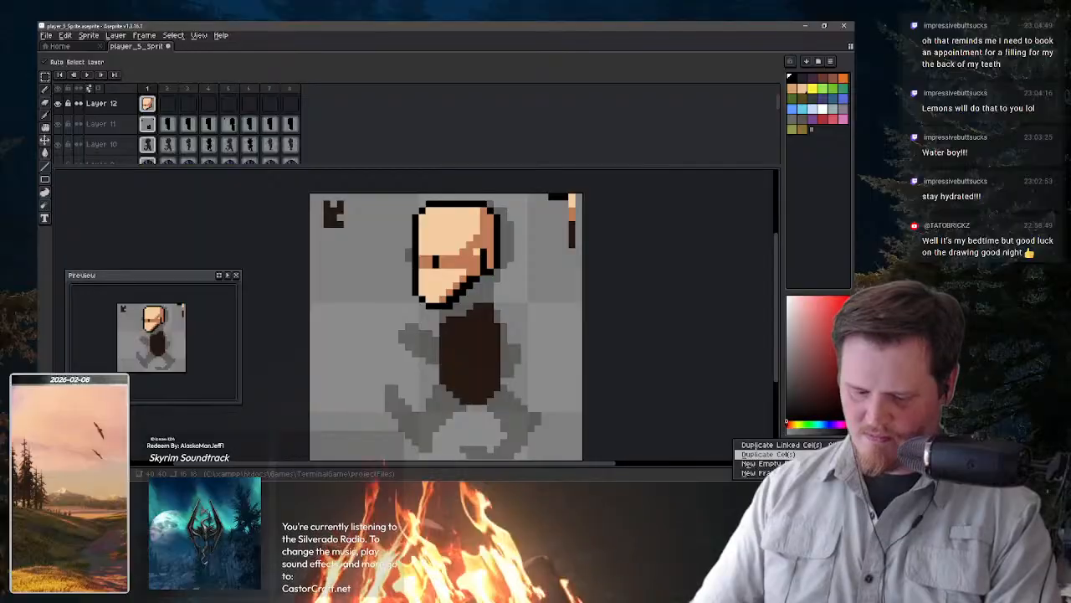
{"action": "left_click", "coordinate": [747, 454]}
{"action": "key", "text": "ctrl+z"}
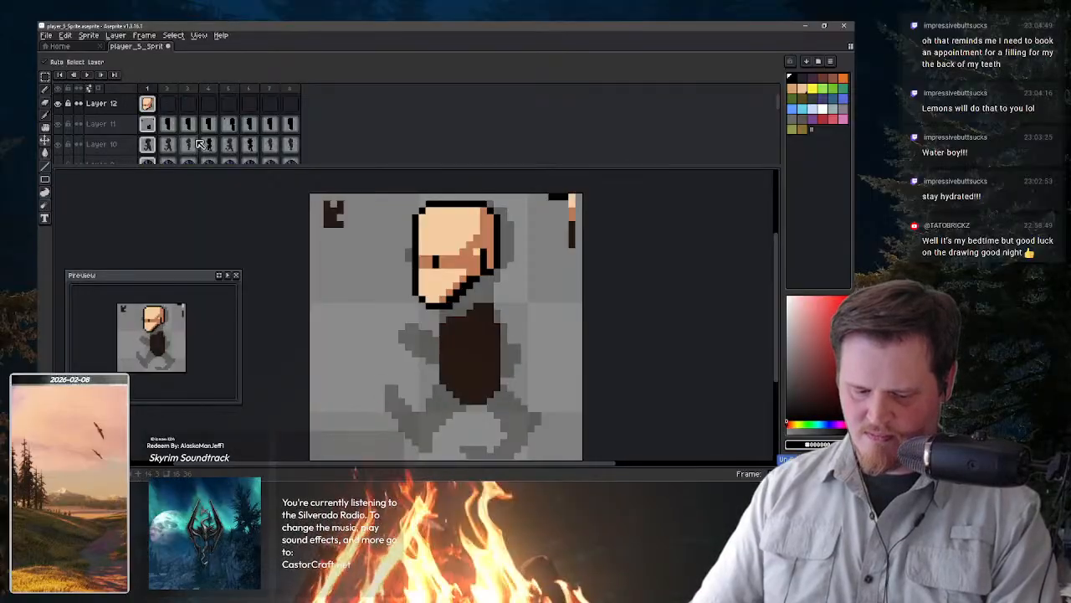
{"action": "key", "text": "ctrl+y"}
{"action": "scroll", "coordinate": [201, 112], "scroll_direction": "down", "scroll_amount": 1}
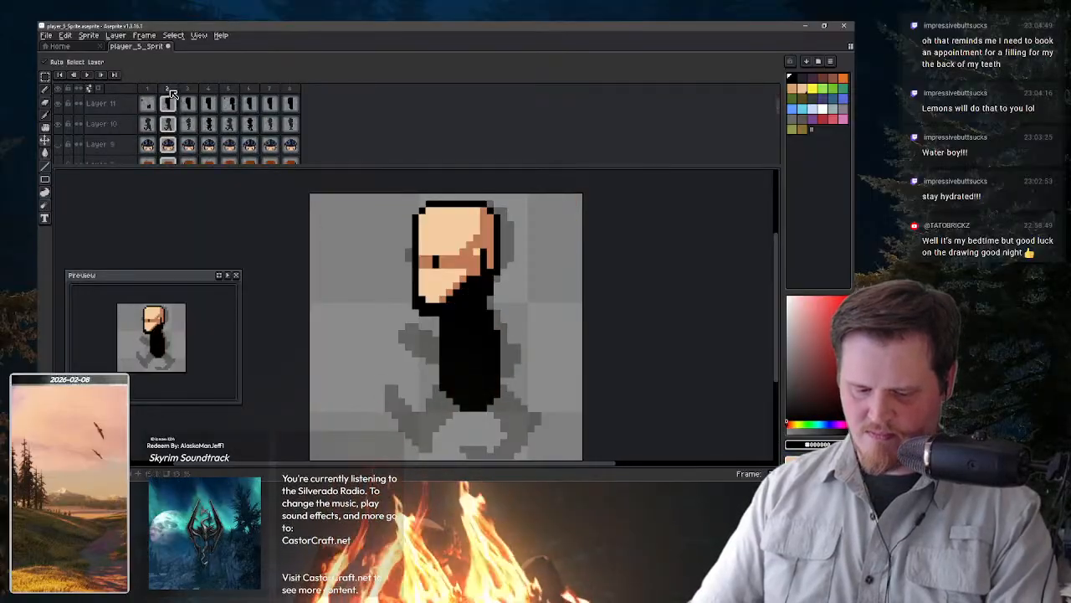
- Move the head on Layer 12 down one pixel in frame 2 to match the silhouette
{"action": "scroll", "coordinate": [172, 96], "scroll_direction": "up", "scroll_amount": 1}
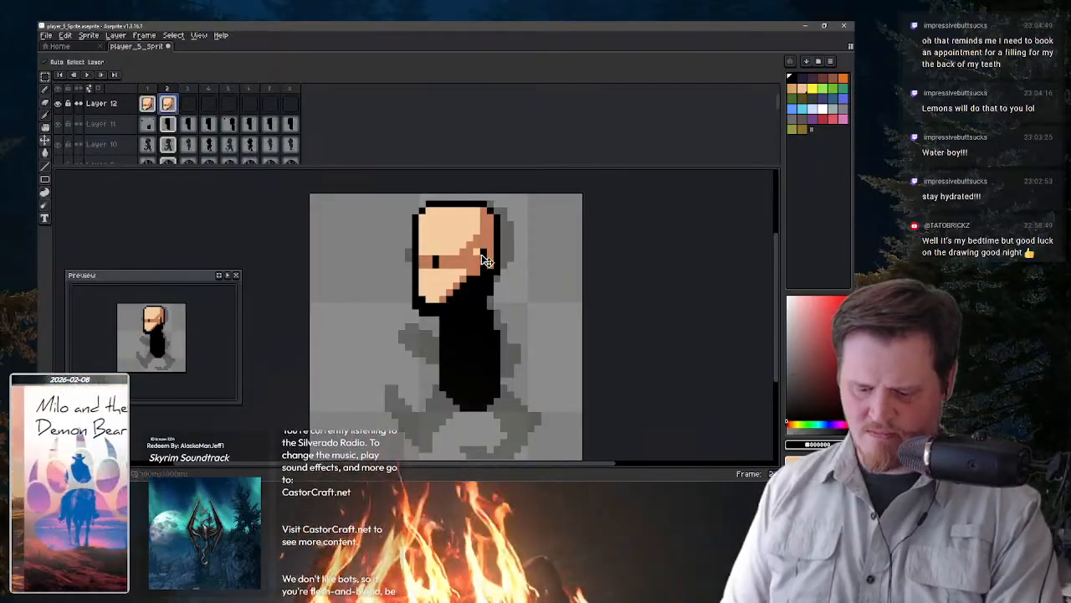
{"action": "mouse_move", "coordinate": [482, 255]}
{"action": "left_mouse_down"}
{"action": "mouse_move", "coordinate": [482, 282]}
{"action": "mouse_move", "coordinate": [483, 262]}
{"action": "left_mouse_up"}
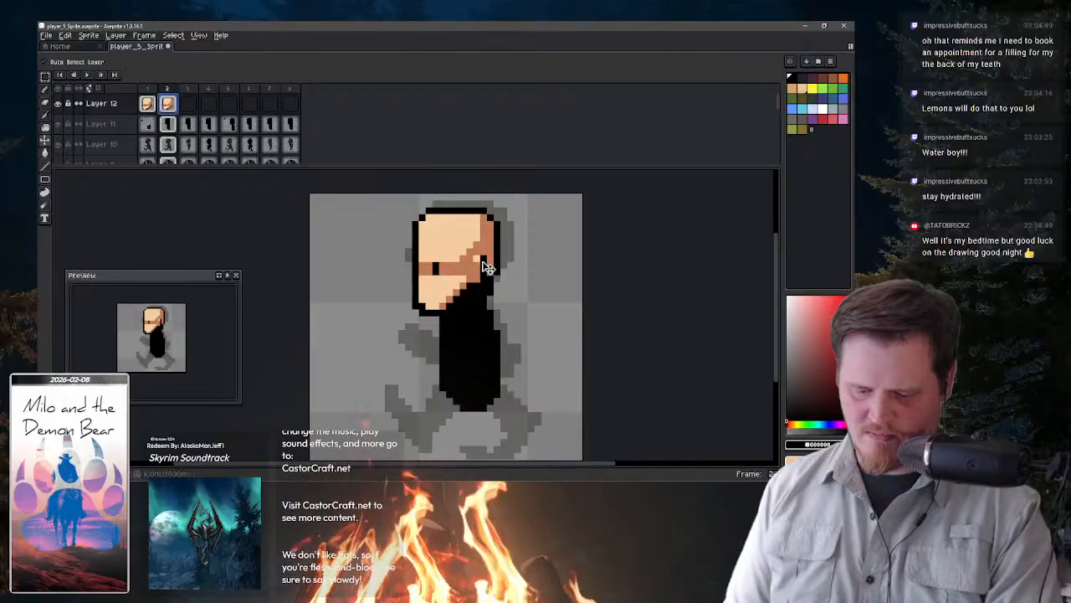
- Set the opacity of Layer 11 to 69%
{"action": "left_click", "coordinate": [99, 128]}
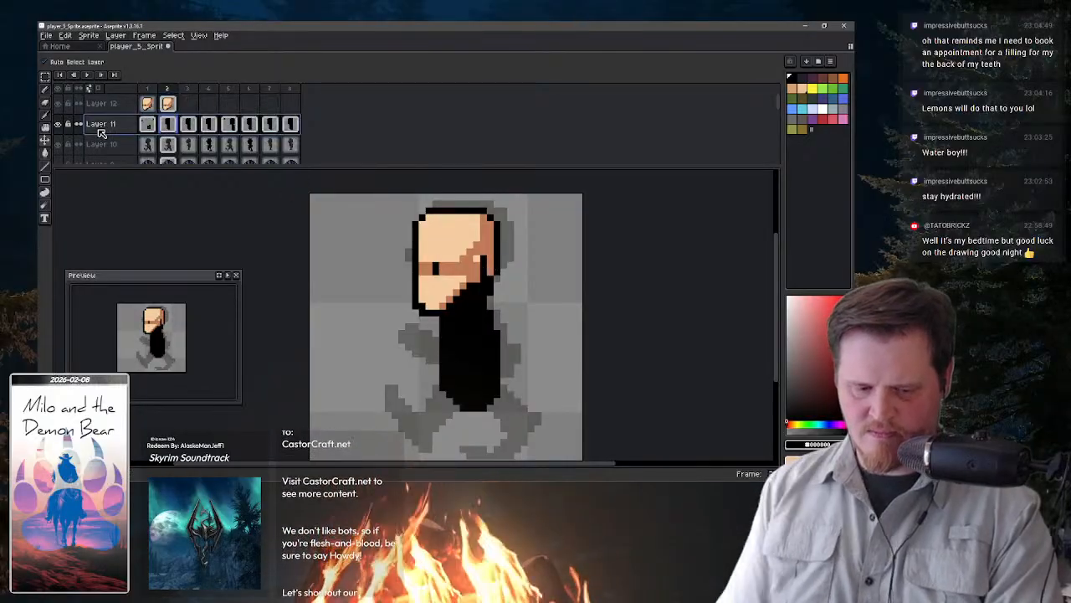
{"action": "double_click", "coordinate": [100, 131]}
{"action": "left_click", "coordinate": [439, 277]}
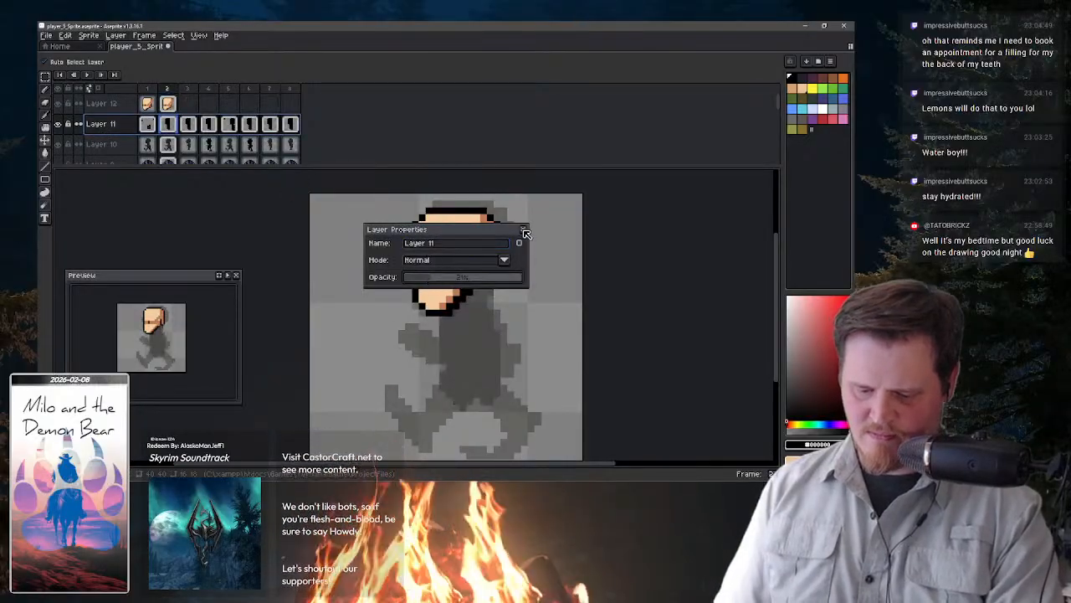
{"action": "left_click", "coordinate": [523, 230]}
{"action": "key", "text": "shift+p"}
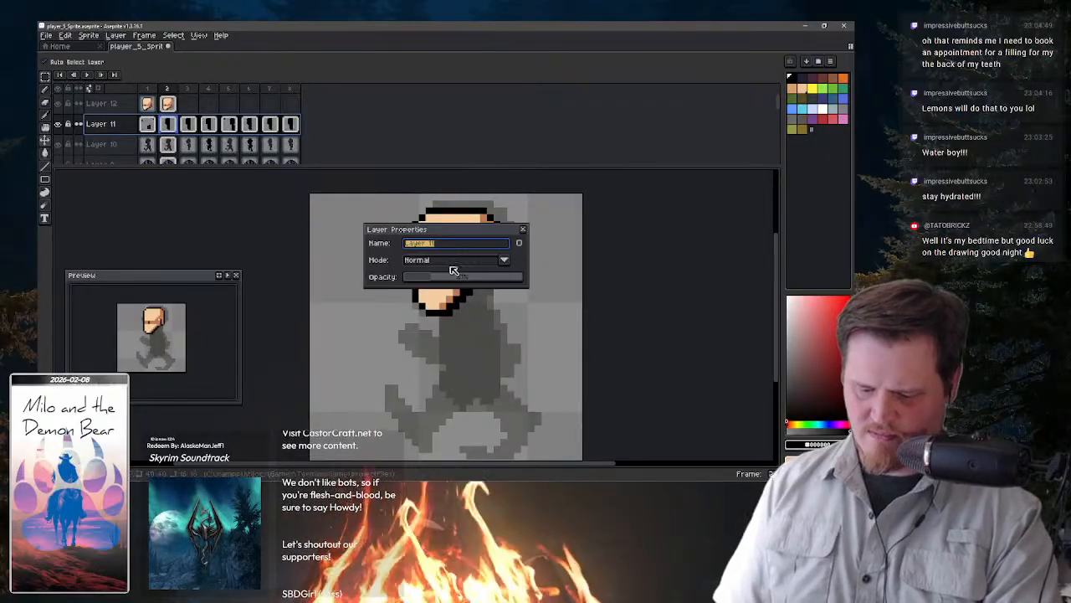
{"action": "left_click_drag", "start_coordinate": [453, 273], "coordinate": [499, 277]}
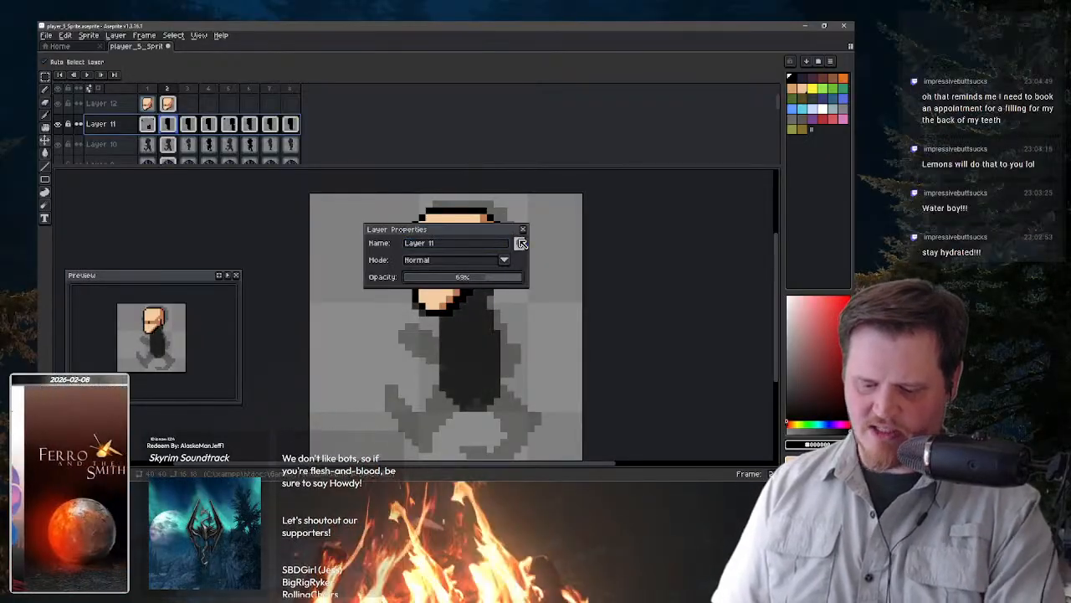
{"action": "key", "text": "Return"}
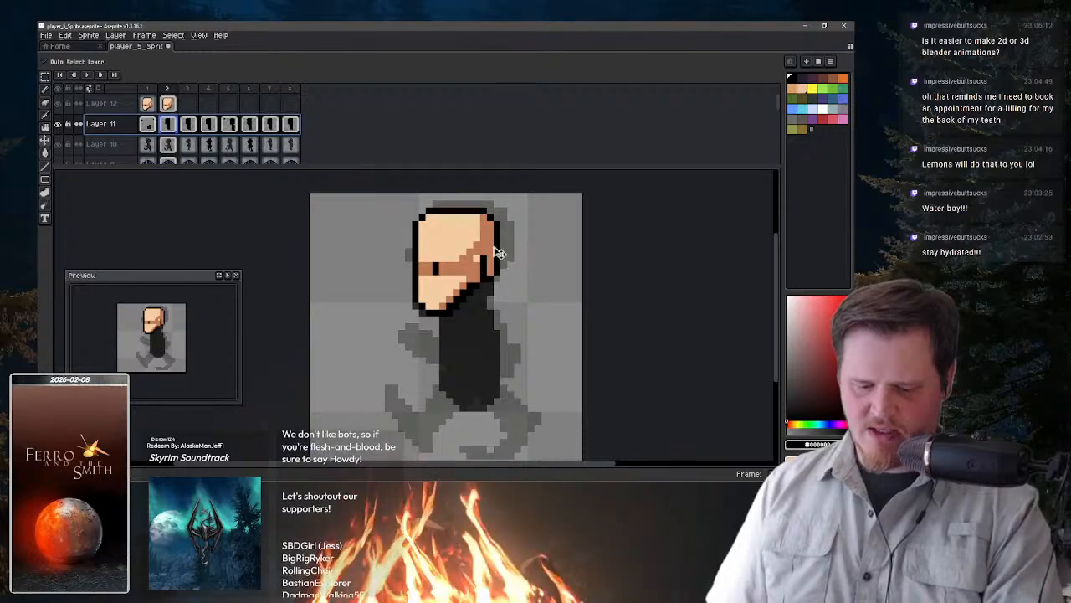
- Copy the head from frame 2 of Layer 12 into frame 3 and lower it one pixel to fit the silhouette
{"action": "left_click", "coordinate": [192, 103]}
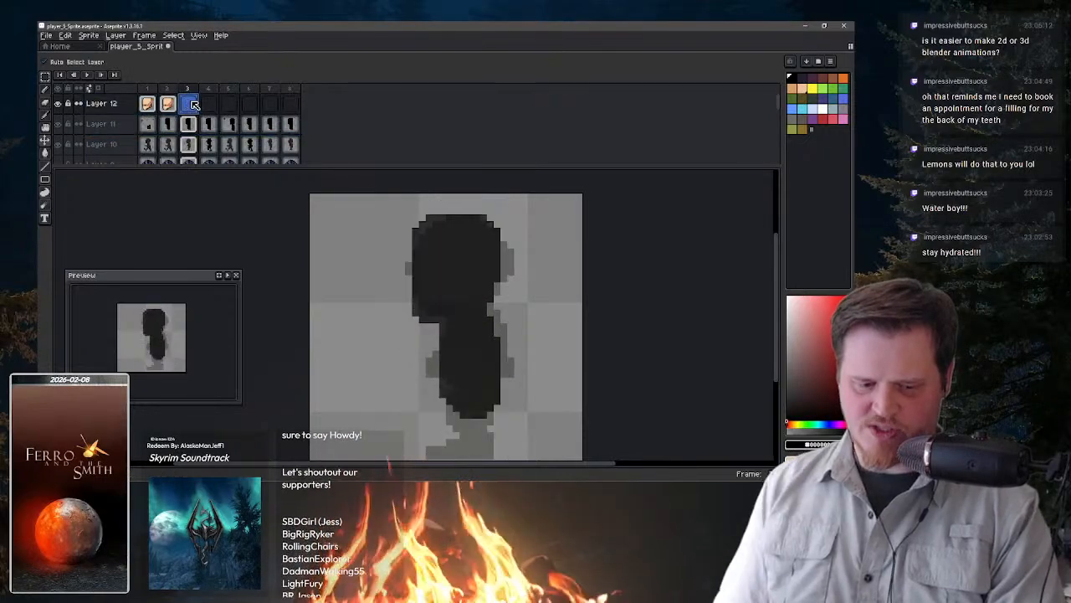
{"action": "key", "text": "Left"}
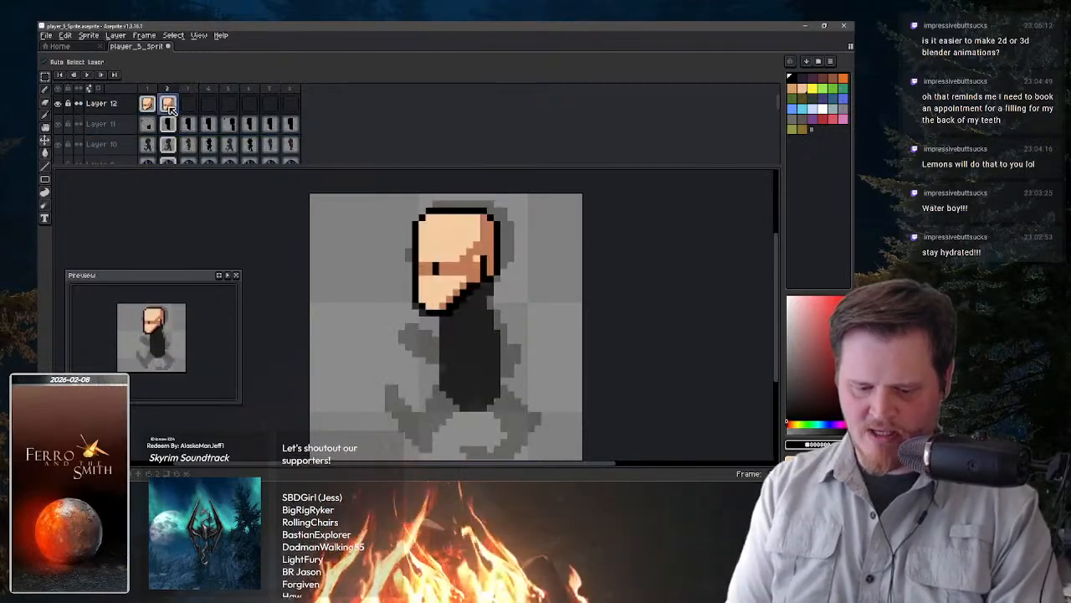
{"action": "key", "text": "ctrl+a"}
{"action": "key", "text": "ctrl+c"}
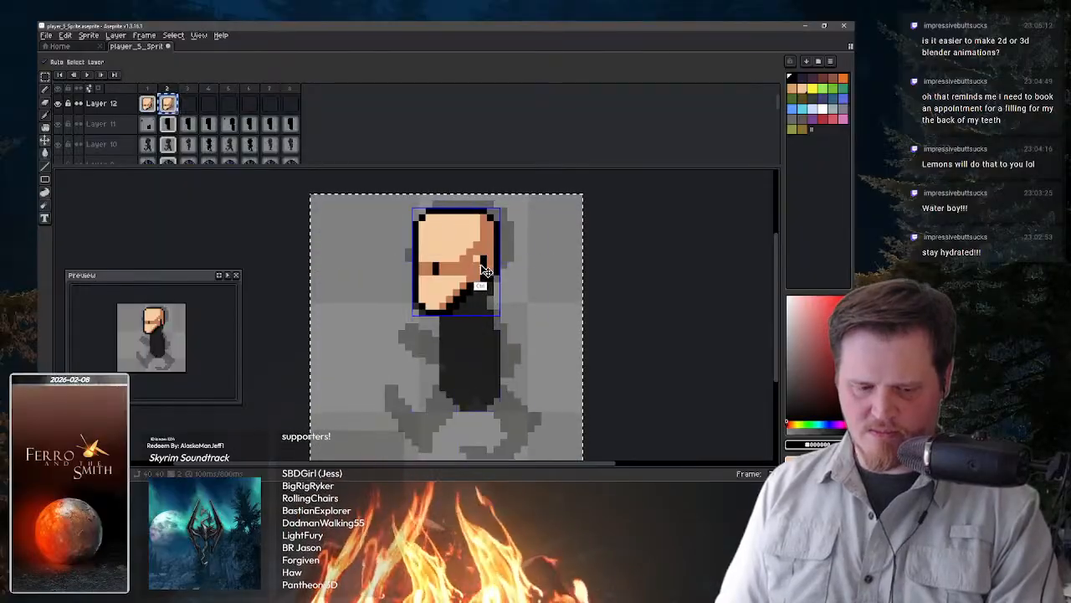
{"action": "left_click", "coordinate": [189, 103]}
{"action": "key", "text": "ctrl+v"}
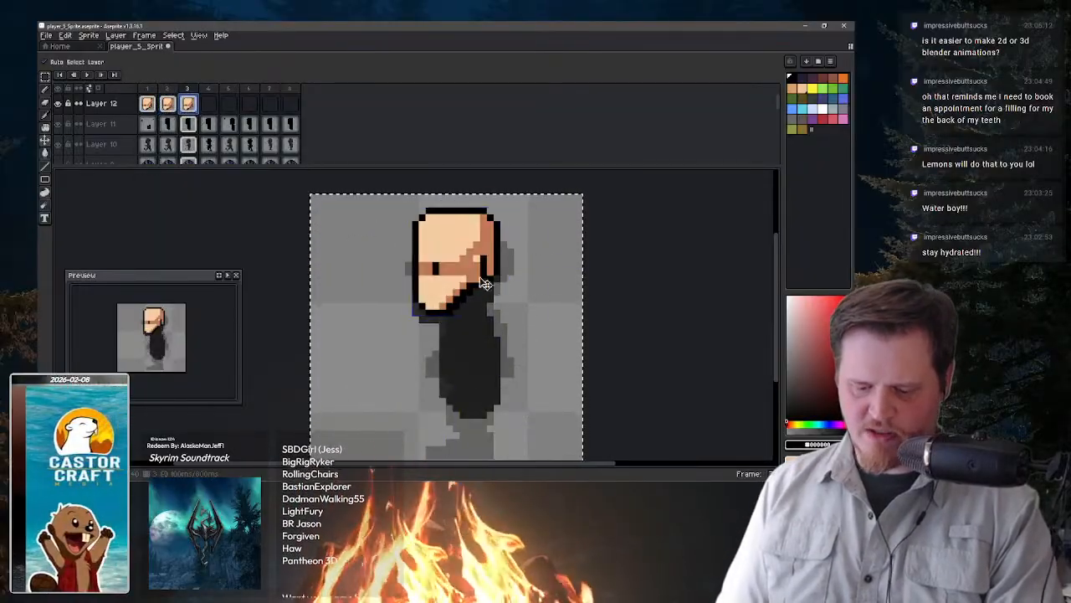
{"action": "left_click_drag", "start_coordinate": [490, 272], "coordinate": [487, 281]}
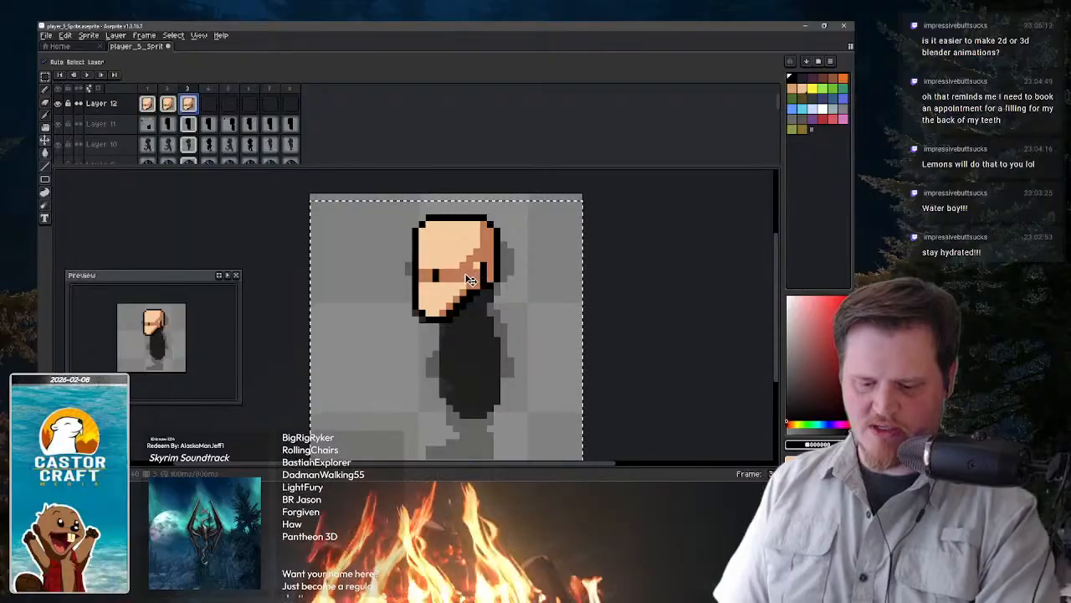
- Paste the head into frames 4 and 5 of Layer 12, placing it one pixel higher in frame 5
{"action": "key", "text": "Right"}
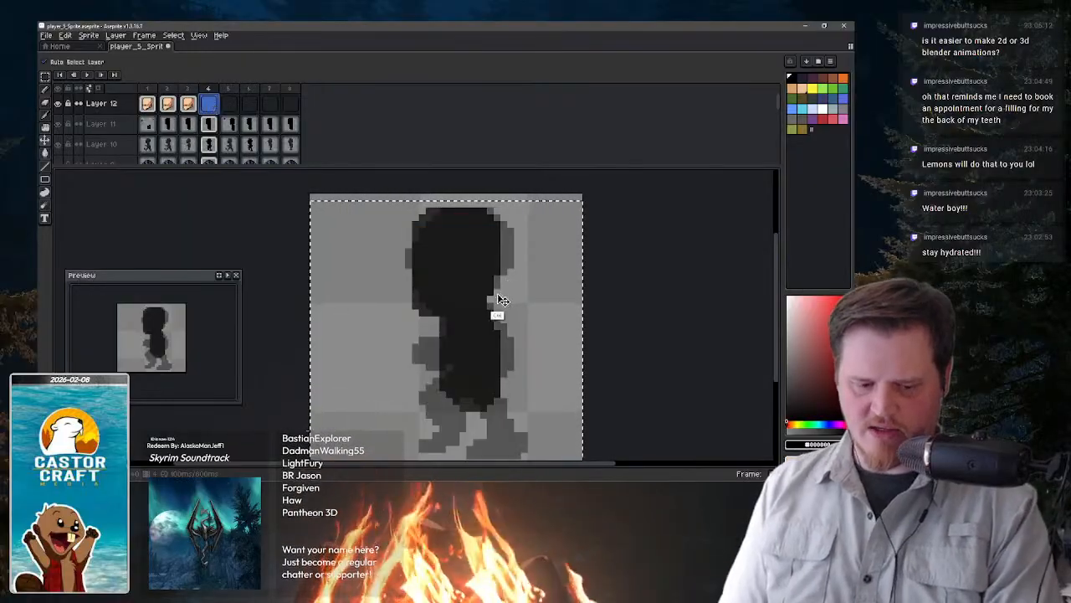
{"action": "key", "text": "ctrl+v"}
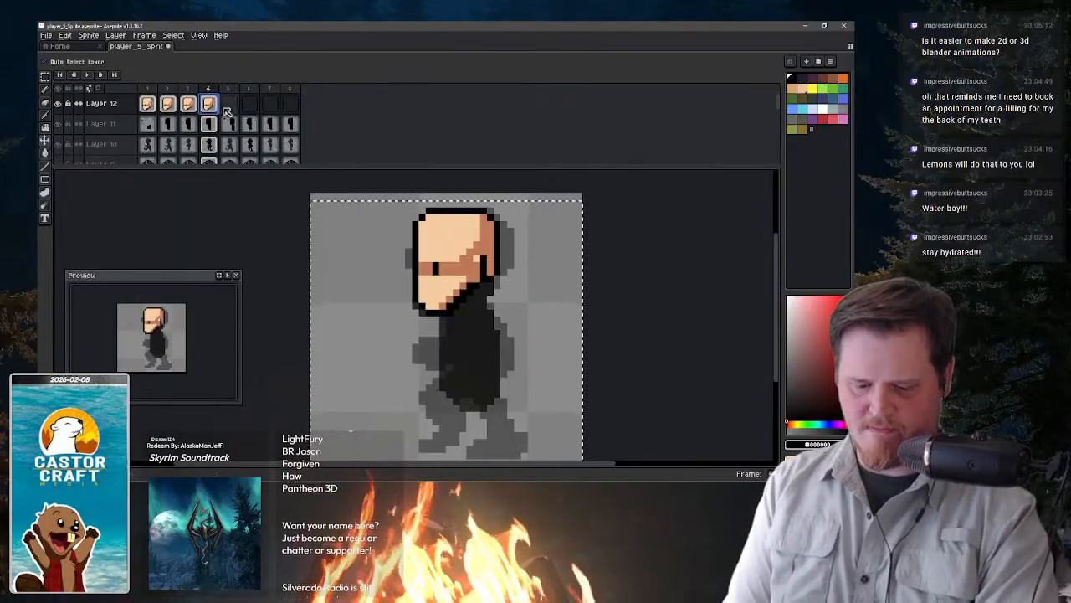
{"action": "key", "text": "Right"}
{"action": "key", "text": "ctrl+v"}
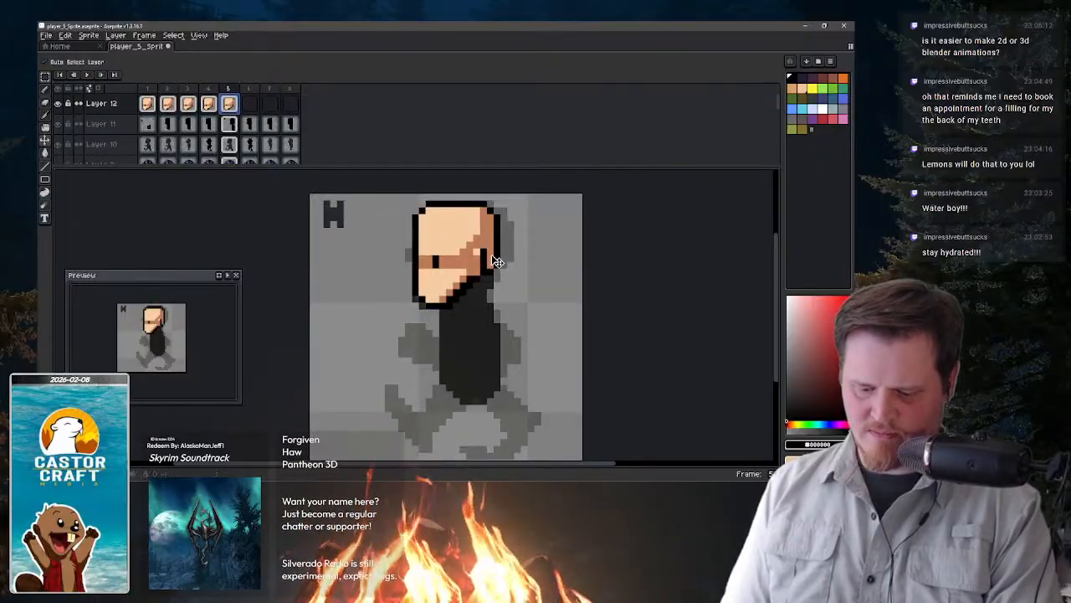
- Paste the head into frames 6 and 7 of Layer 12, lowering it one pixel in frame 7
{"action": "left_click", "coordinate": [255, 104]}
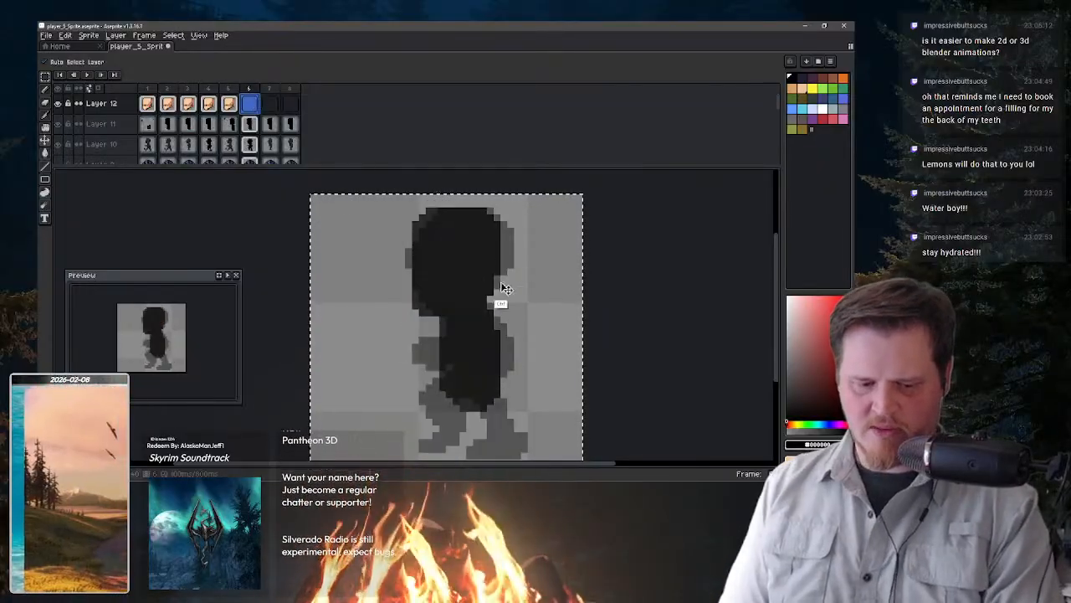
{"action": "key", "text": "ctrl+v"}
{"action": "key", "text": "Right"}
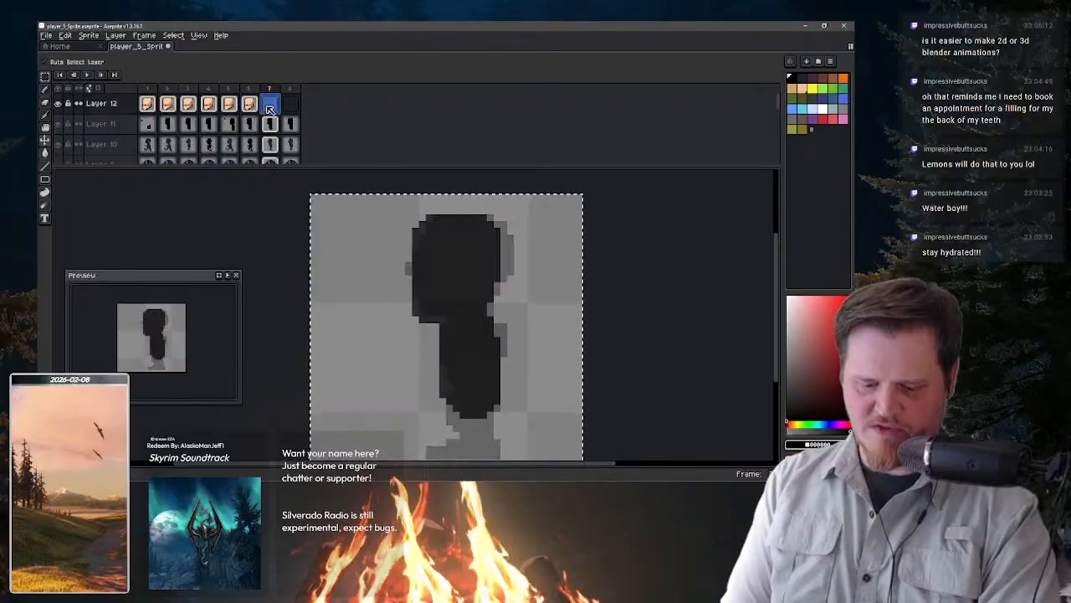
{"action": "key", "text": "ctrl+v"}
{"action": "left_click_drag", "start_coordinate": [495, 266], "coordinate": [496, 274]}
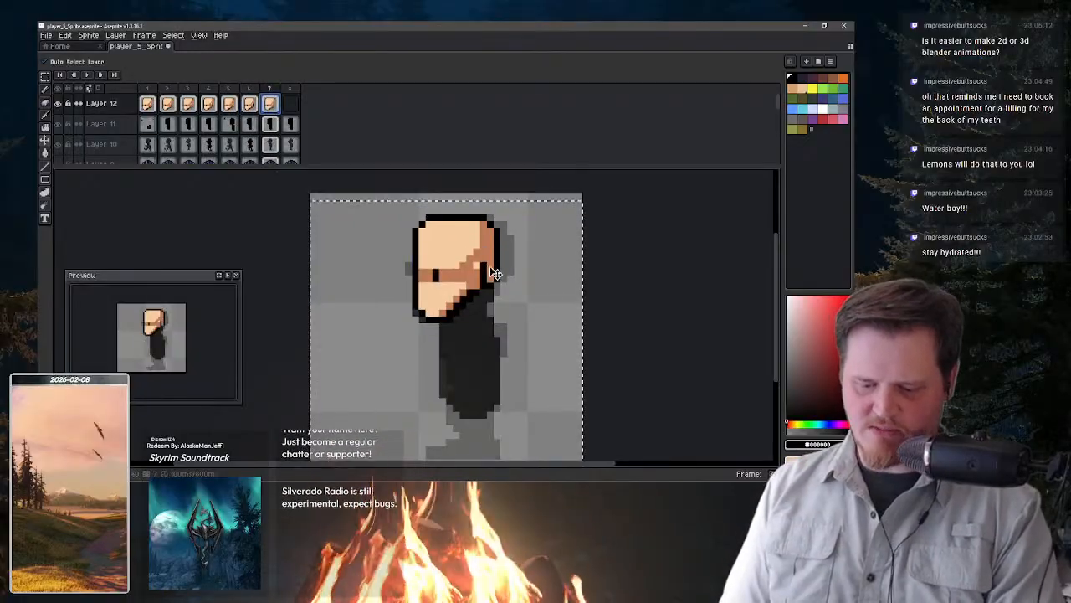
- Paste the head into frame 8 of Layer 12 and shift it down one pixel
{"action": "key", "text": "Right"}
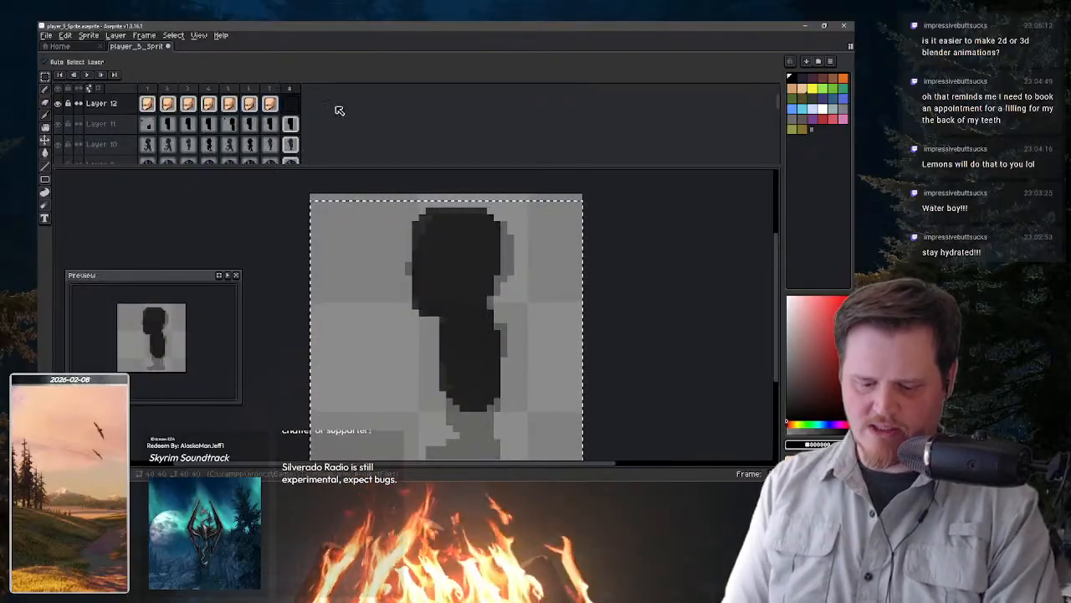
{"action": "left_click", "coordinate": [290, 103]}
{"action": "key", "text": "ctrl+v"}
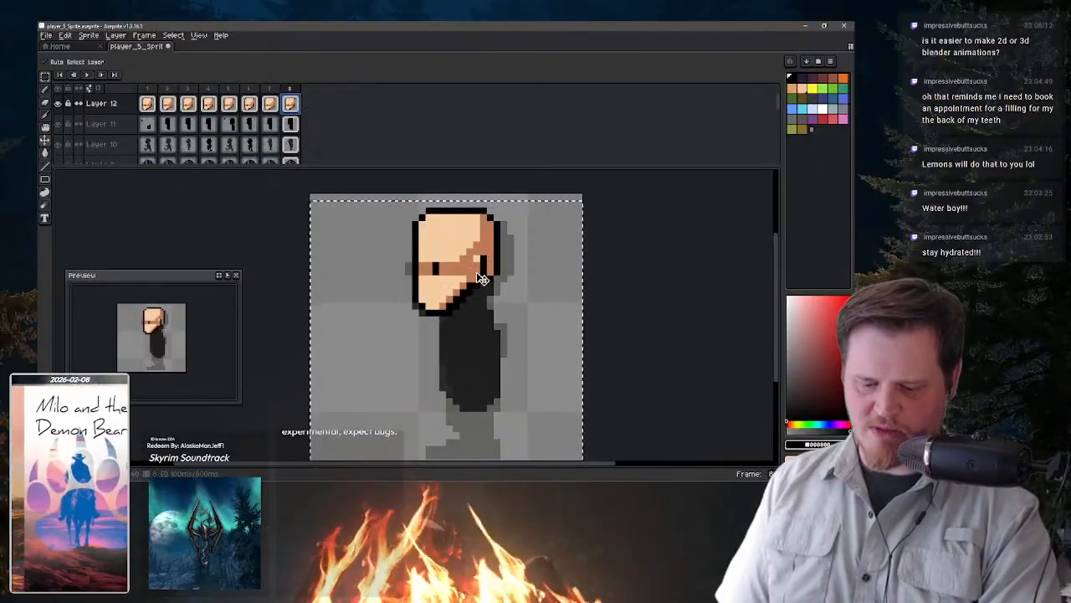
{"action": "left_click_drag", "start_coordinate": [479, 274], "coordinate": [480, 280]}
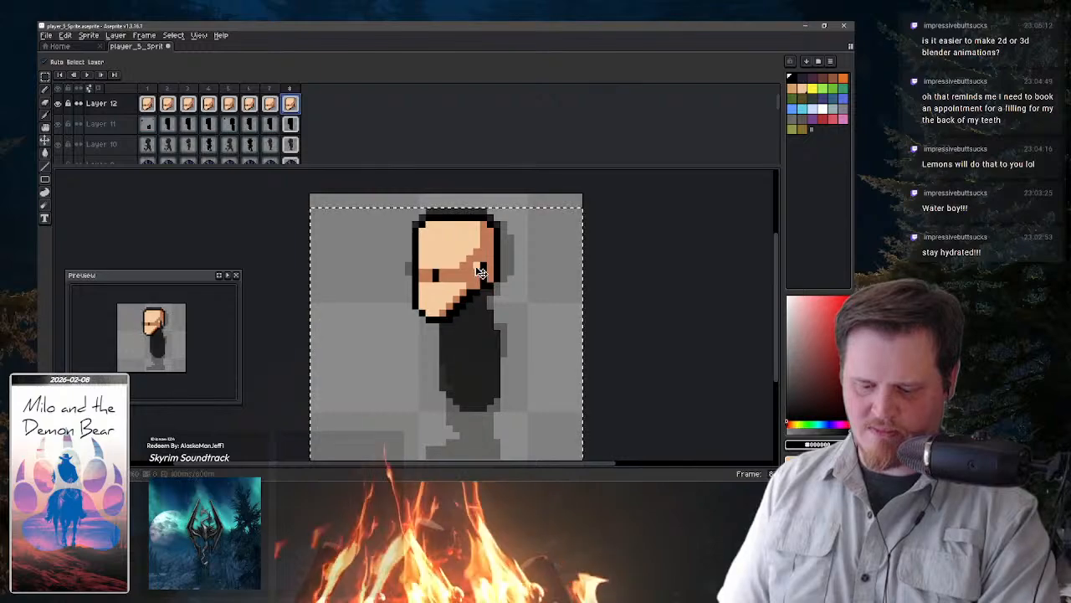
- Hide Layer 11 and Layer 10 so only the head layer is displayed
{"action": "left_click", "coordinate": [272, 103]}
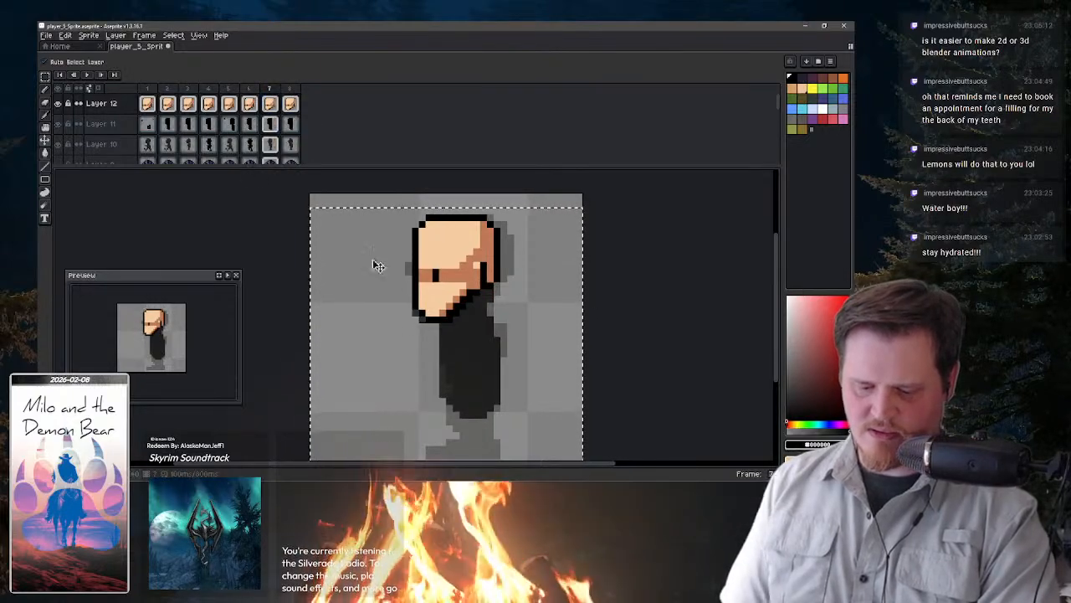
{"action": "left_click", "coordinate": [61, 125]}
{"action": "left_click", "coordinate": [59, 144]}
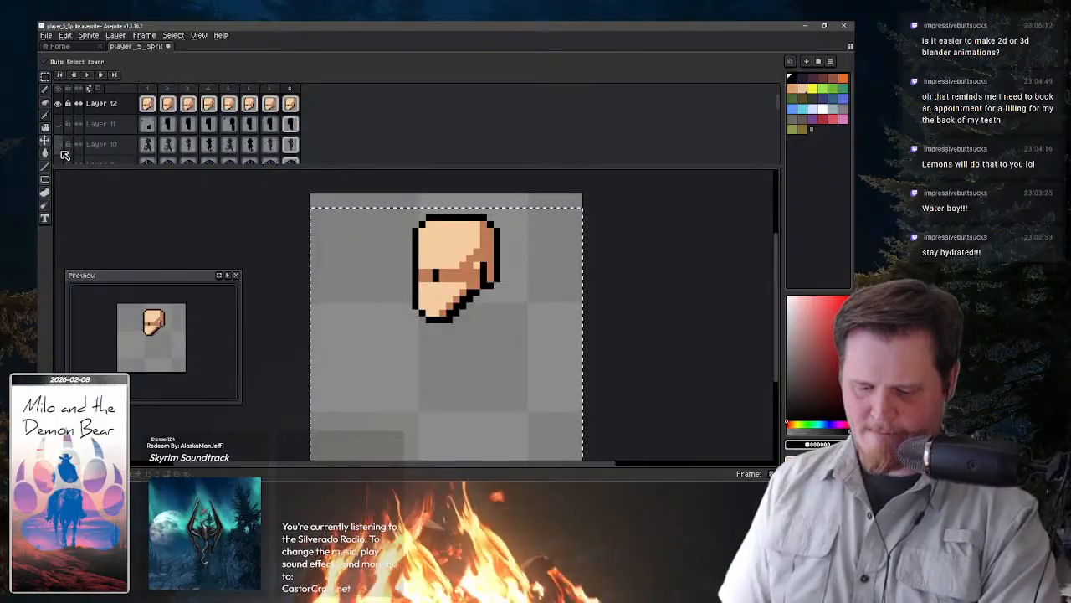
- Compare the head's height across the frames and raise the head in frame 8 by one pixel
{"action": "key", "text": "Left"}
{"action": "key", "text": "Left"}
{"action": "key", "text": "Right"}
{"action": "key", "text": "Right"}
{"action": "key", "text": "Right"}
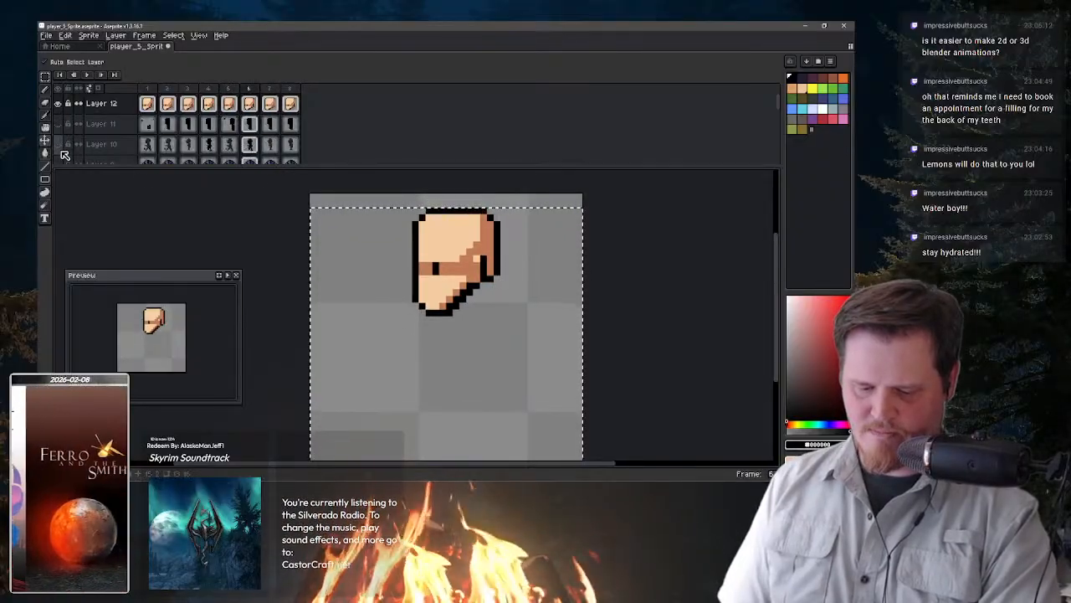
{"action": "key", "text": "Right"}
{"action": "key", "text": "Left"}
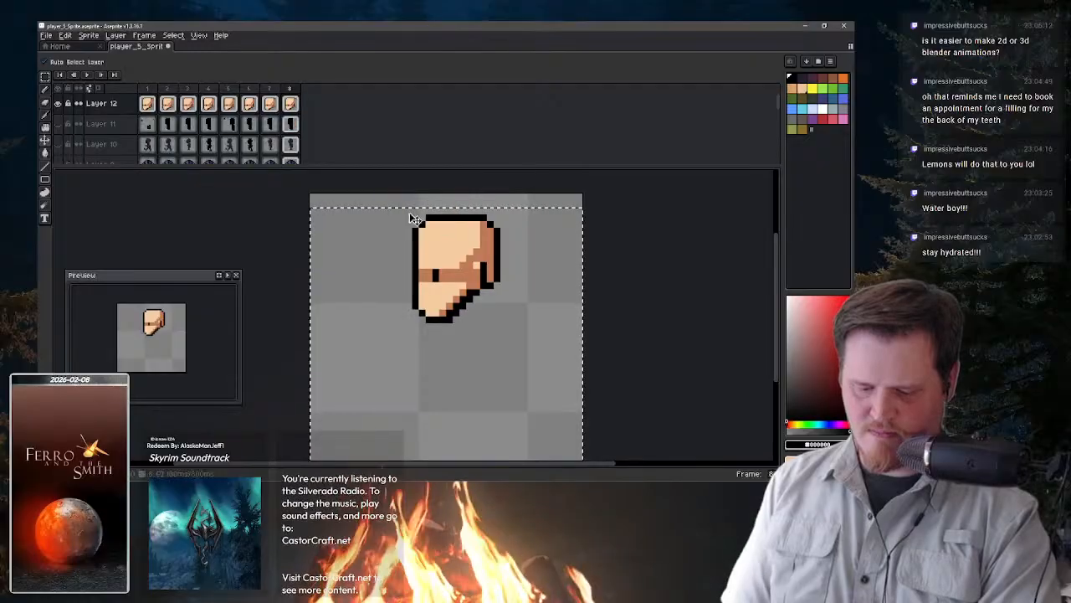
{"action": "key", "text": "Up"}
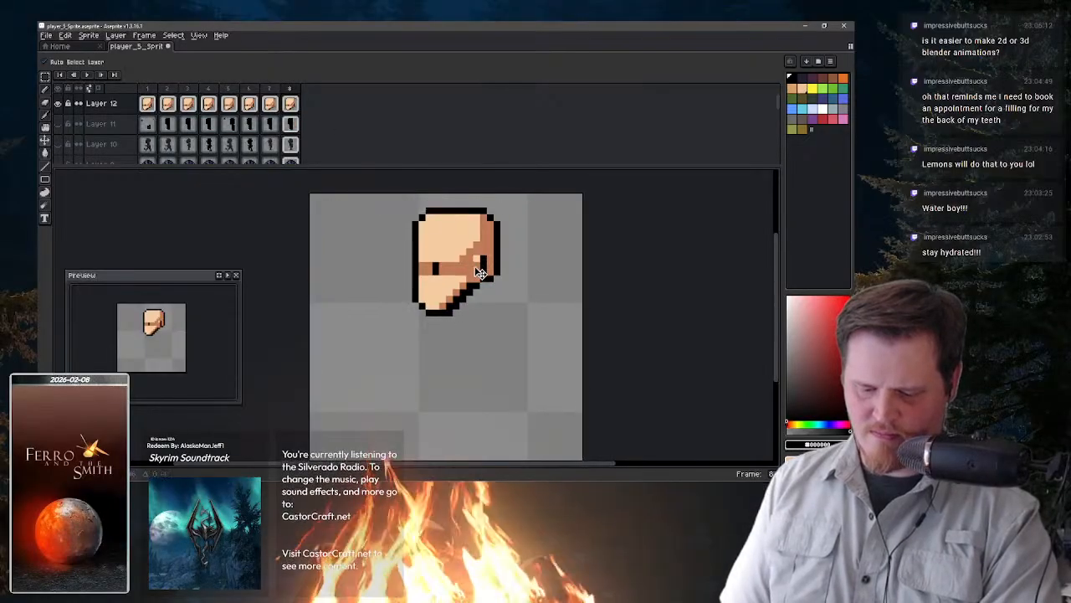
{"action": "key", "text": "Right"}
{"action": "key", "text": "Left"}
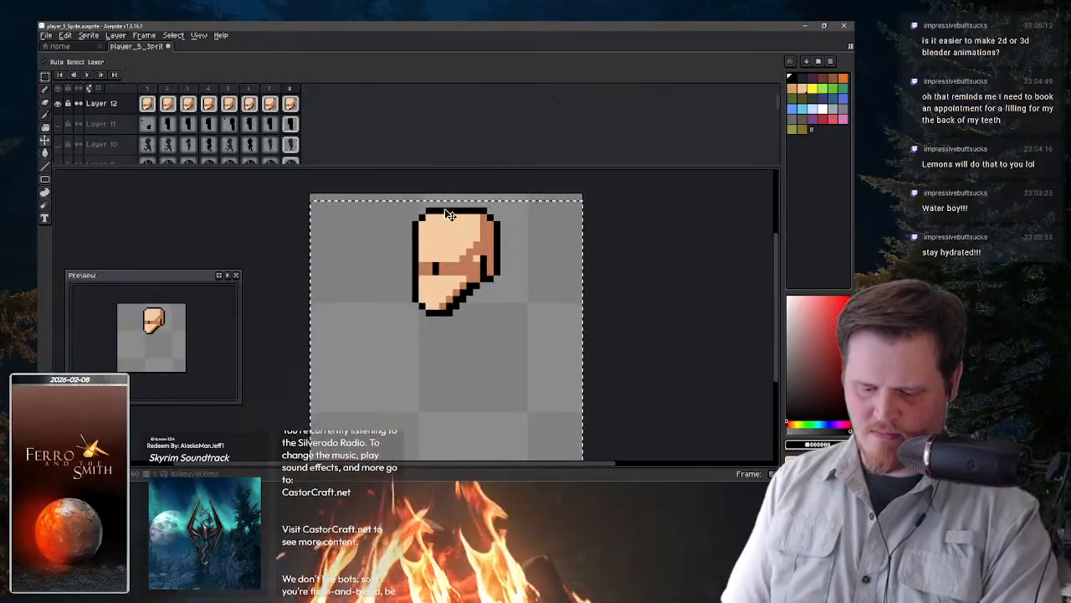
- Clear the canvas selection and play back the head animation
{"action": "key", "text": "Right"}
{"action": "key", "text": "Right"}
{"action": "key", "text": "Right"}
{"action": "key", "text": "Return"}
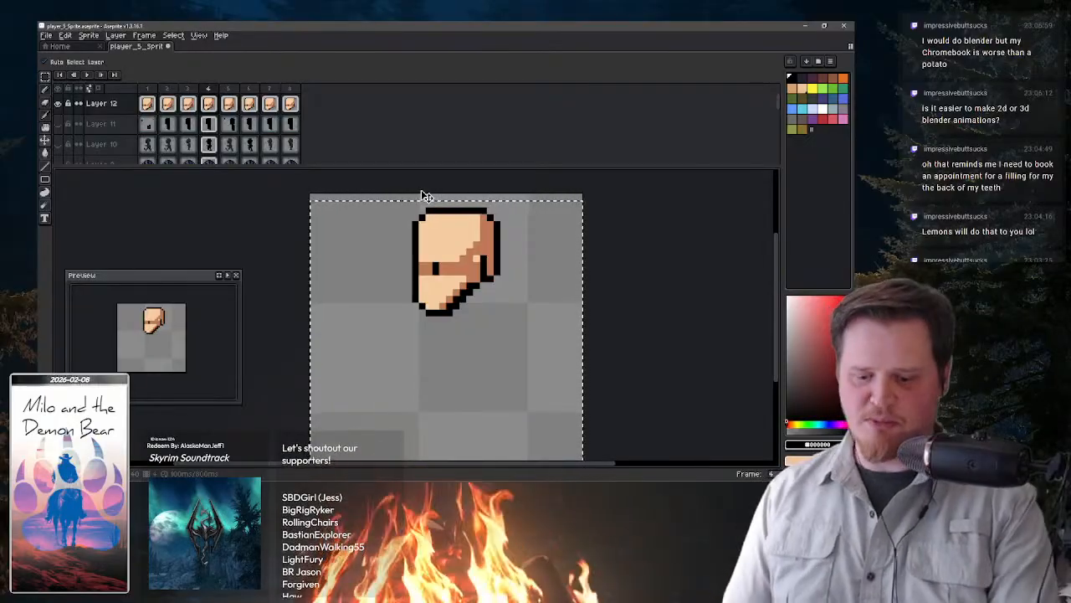
{"action": "key", "text": "ctrl+d"}
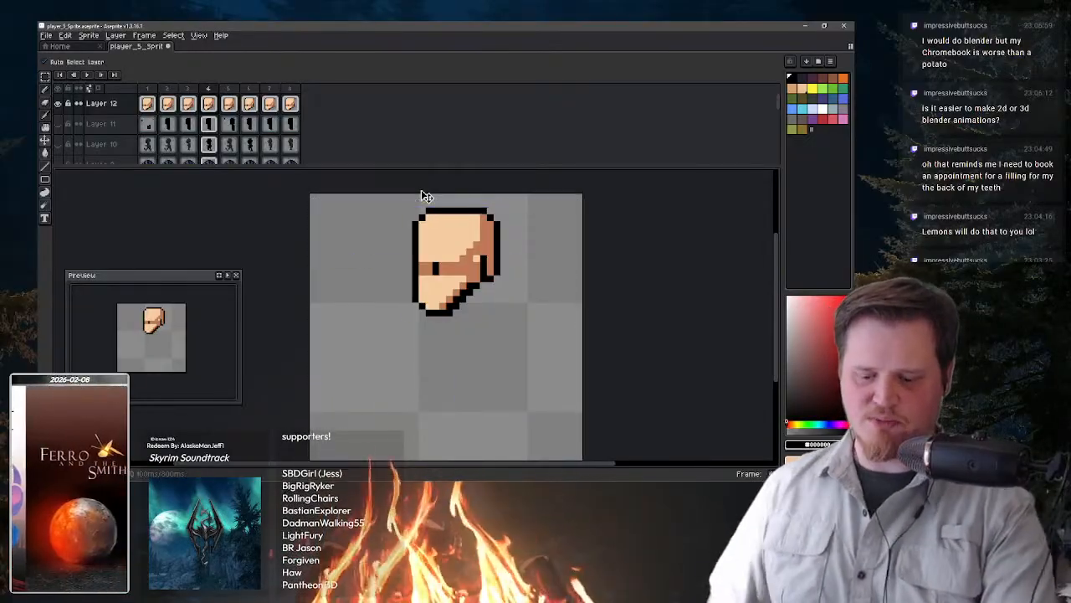
{"action": "key", "text": "Return"}
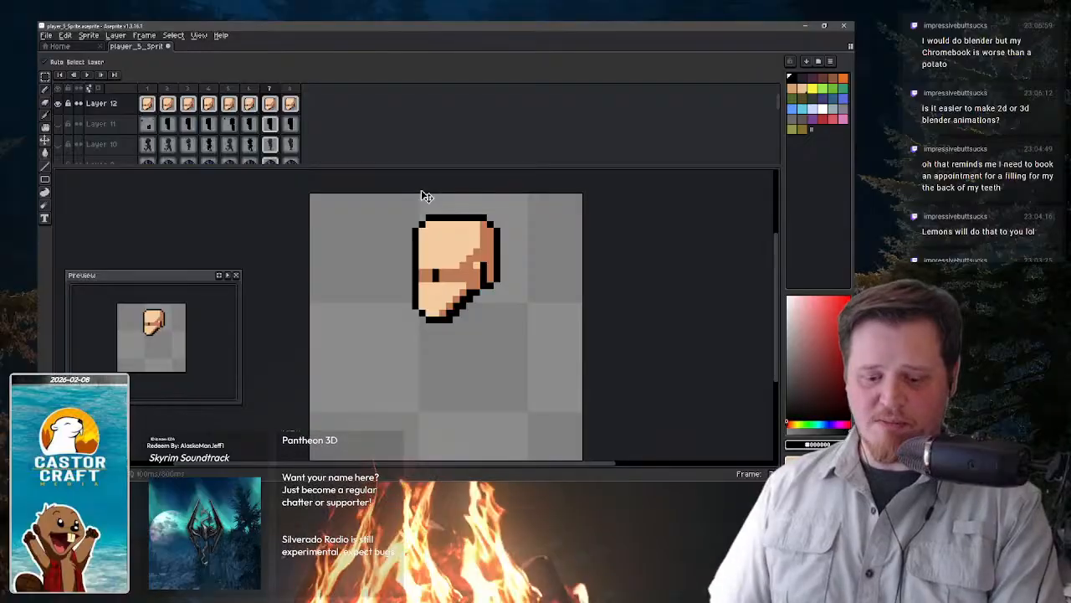
- Switch to the Pencil tool and step through the frames to examine the head's up-and-down motion
{"action": "key", "text": "b"}
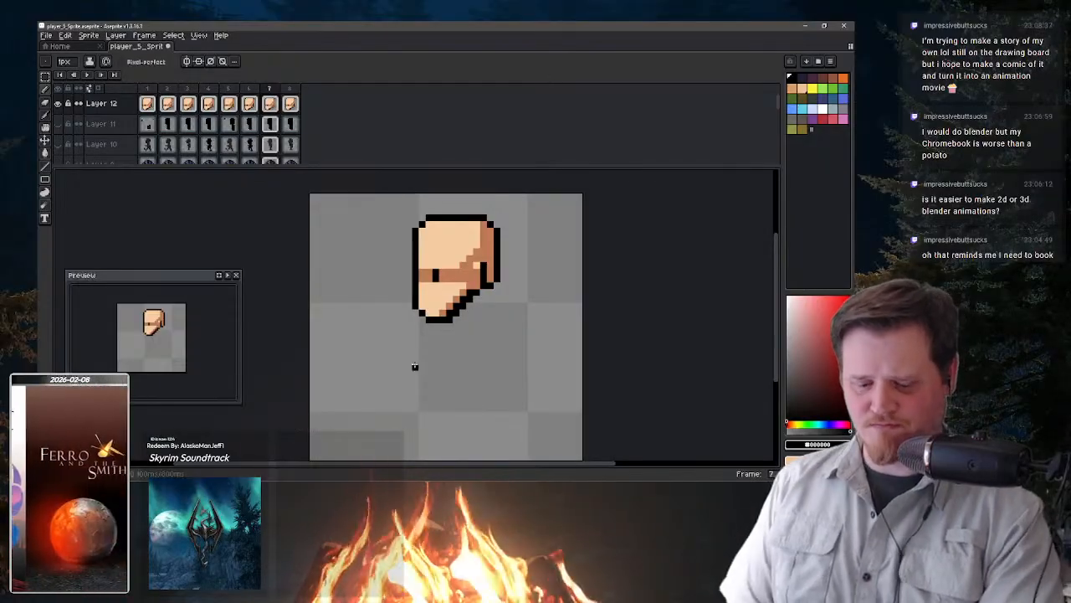
{"action": "key", "text": "Right"}
{"action": "key", "text": "Return"}
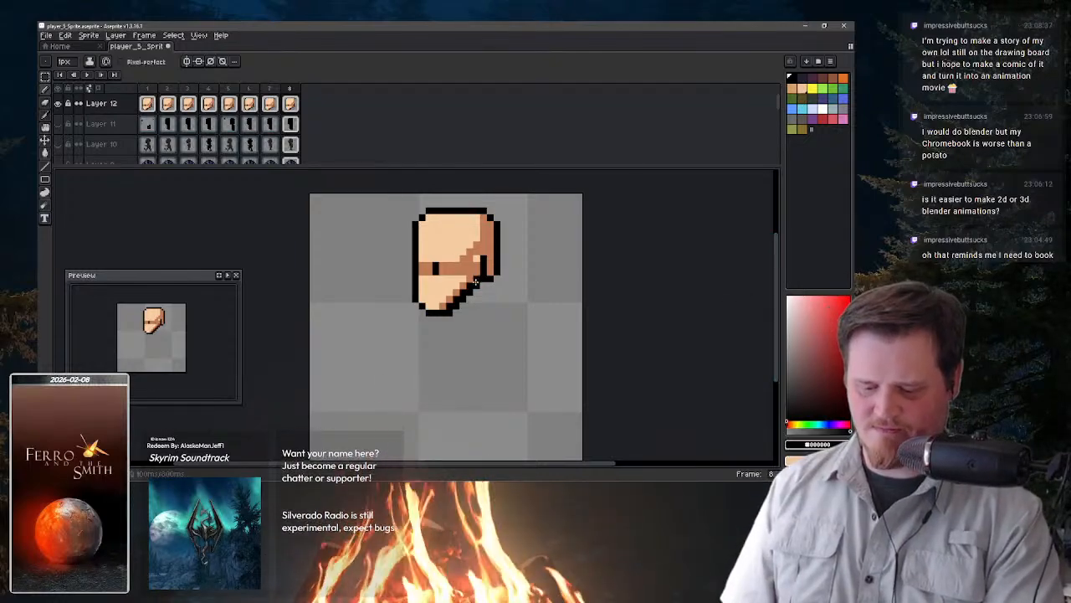
{"action": "key", "text": "Right"}
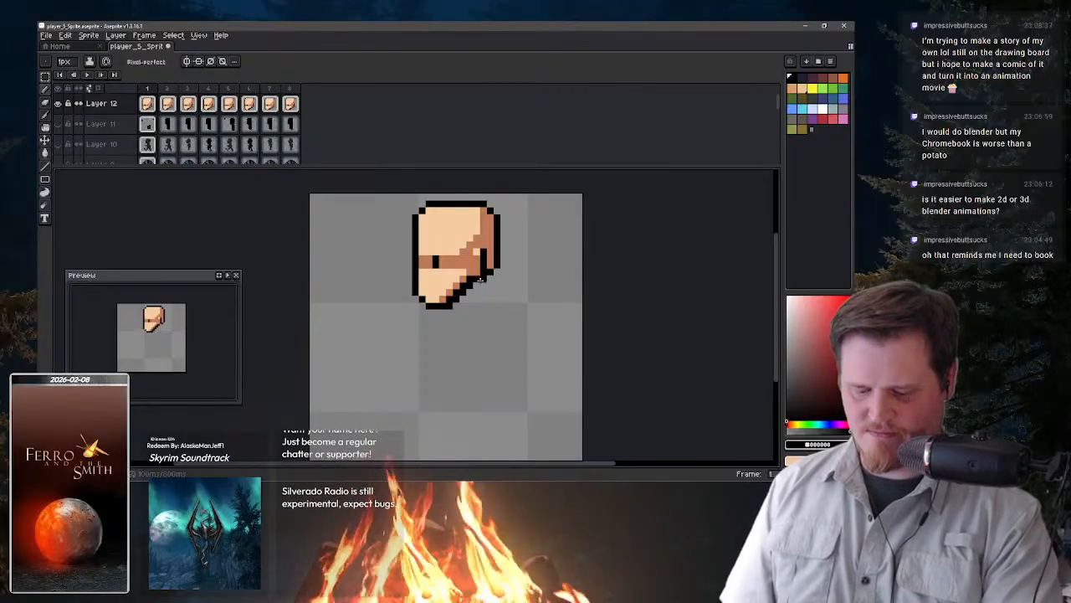
{"action": "key", "text": "Right"}
{"action": "key", "text": "Right"}
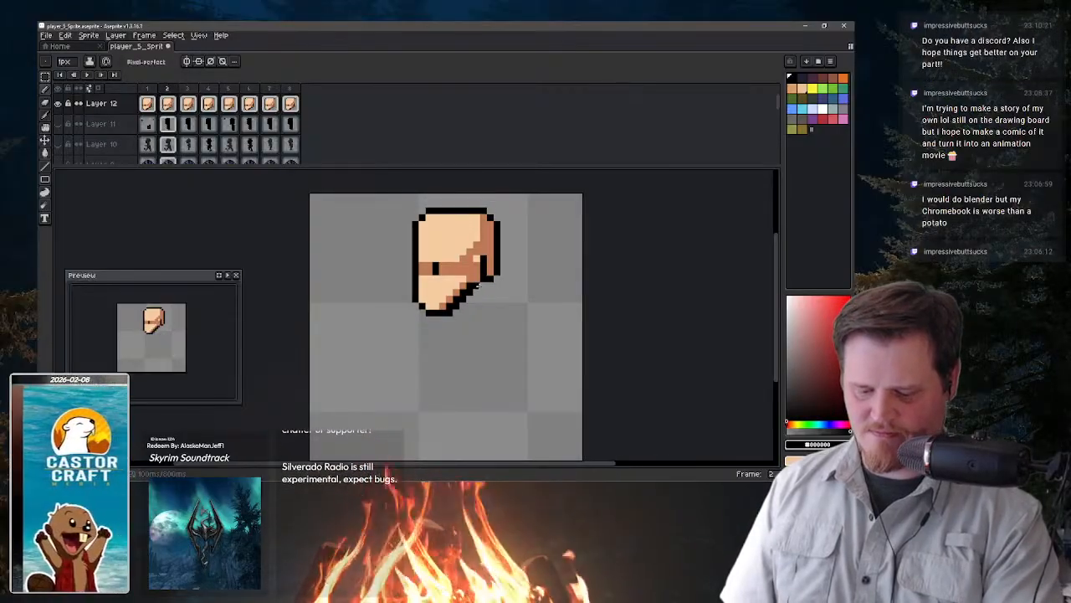
{"action": "key", "text": "Right"}
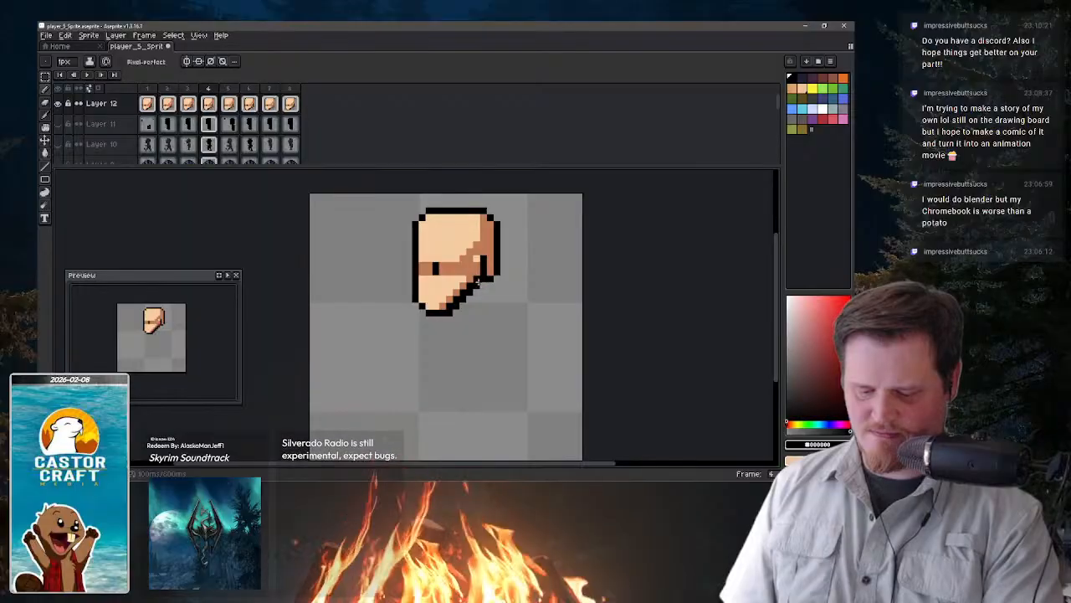
- Step through frames 3 to 8 of the head layer and play back the animation to examine the head's bobbing
{"action": "key", "text": "Left"}
{"action": "key", "text": "Right"}
{"action": "key", "text": "Right"}
{"action": "key", "text": "Right"}
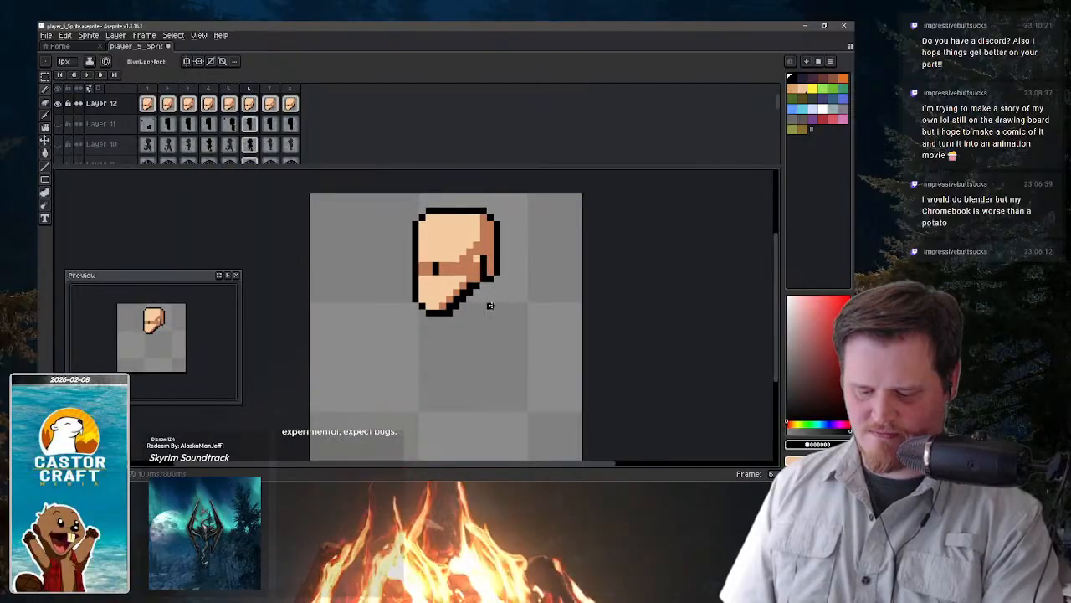
{"action": "key", "text": "Left"}
{"action": "key", "text": "Right"}
{"action": "key", "text": "Right"}
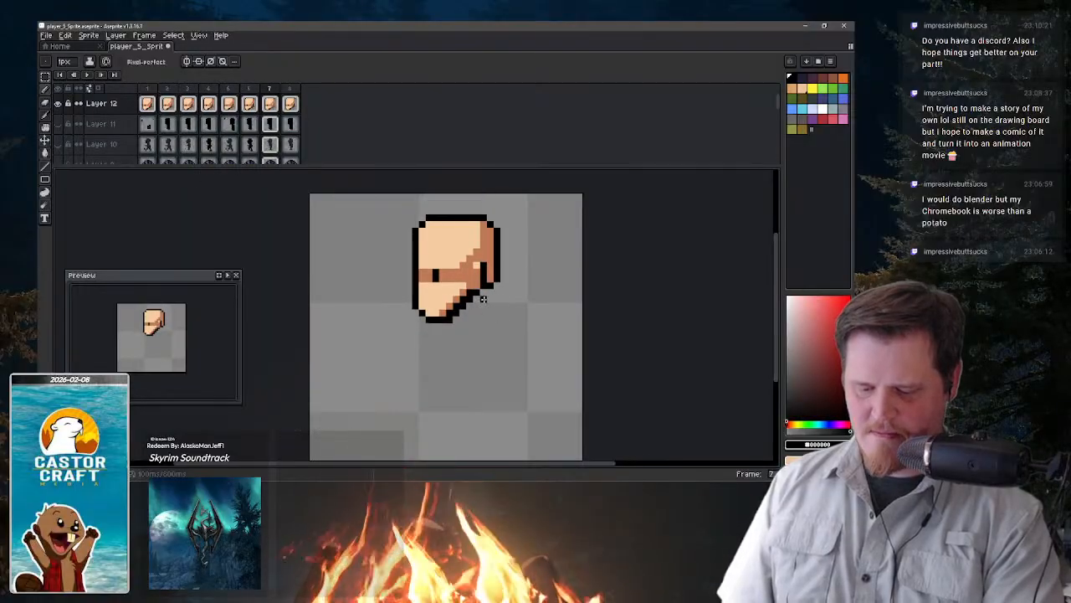
{"action": "key", "text": "Right"}
{"action": "key", "text": "Return"}
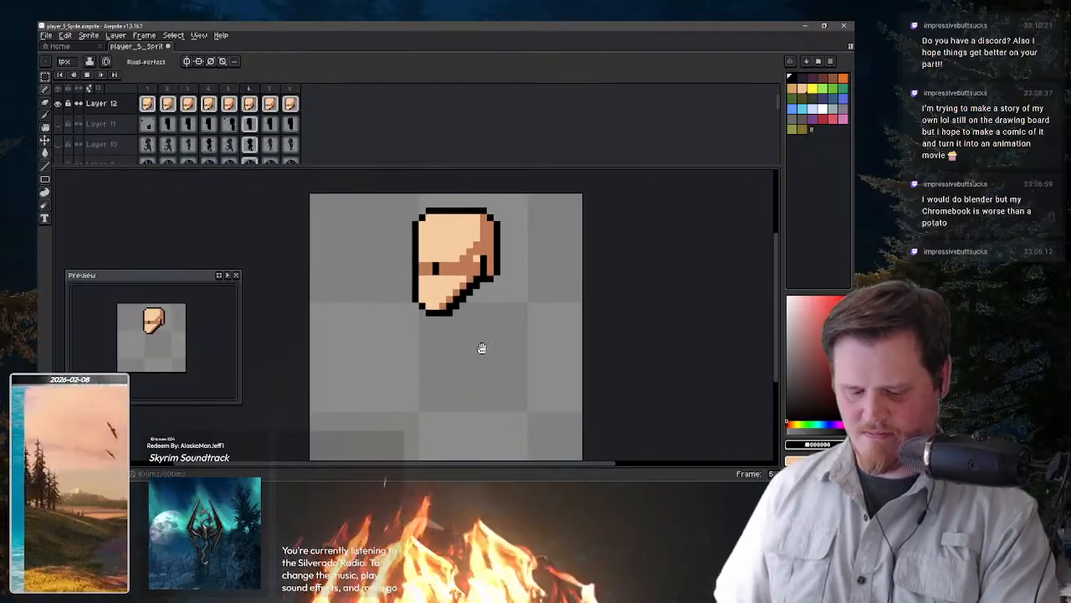
{"action": "key", "text": "Return"}
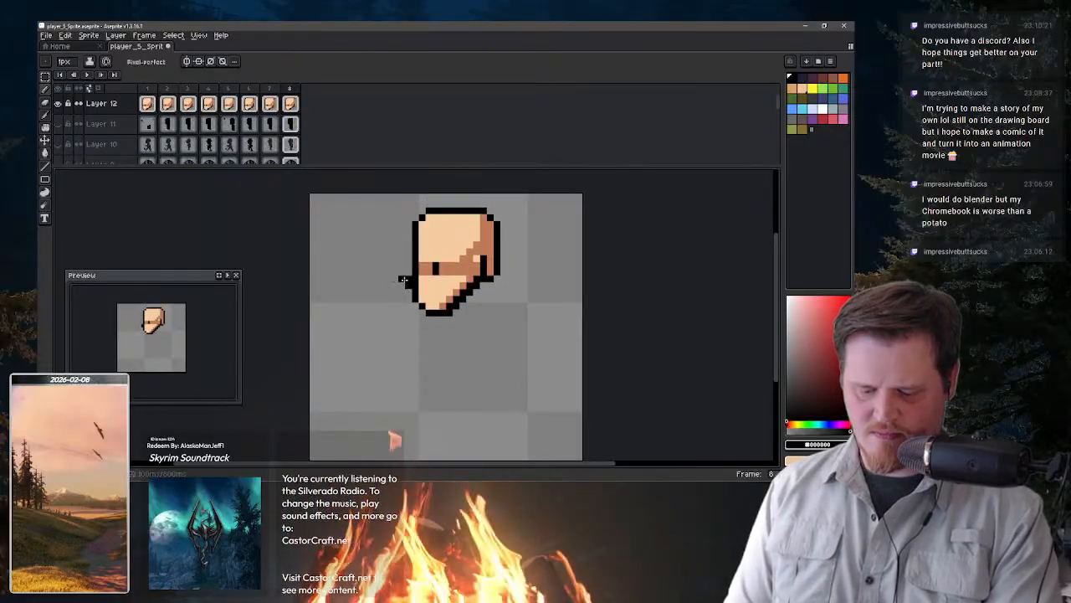
- Draw a small black-outlined nose protruding from the face in frame 8 and fill it with the light skin tone
{"action": "left_click_drag", "start_coordinate": [409, 285], "coordinate": [409, 268]}
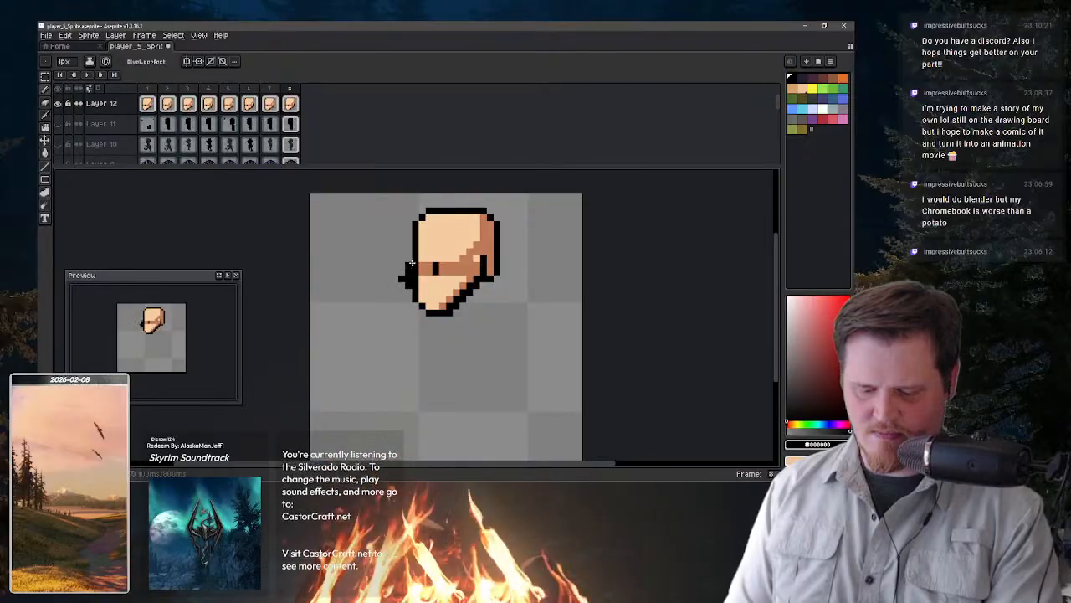
{"action": "key", "text": "alt"}
{"action": "left_click", "coordinate": [428, 287], "text": "alt"}
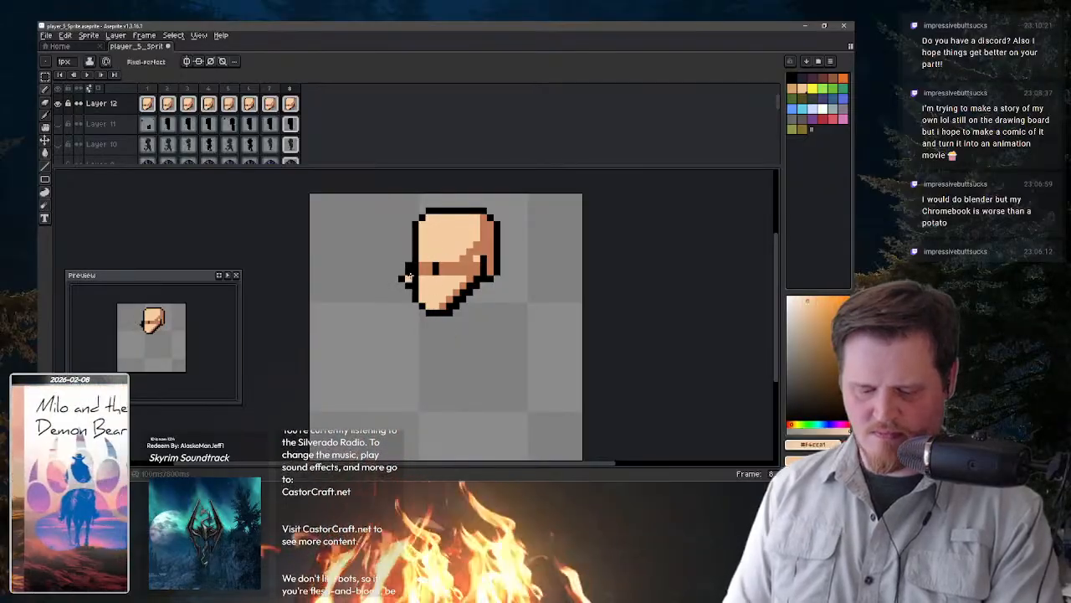
{"action": "left_click_drag", "start_coordinate": [409, 278], "coordinate": [409, 271]}
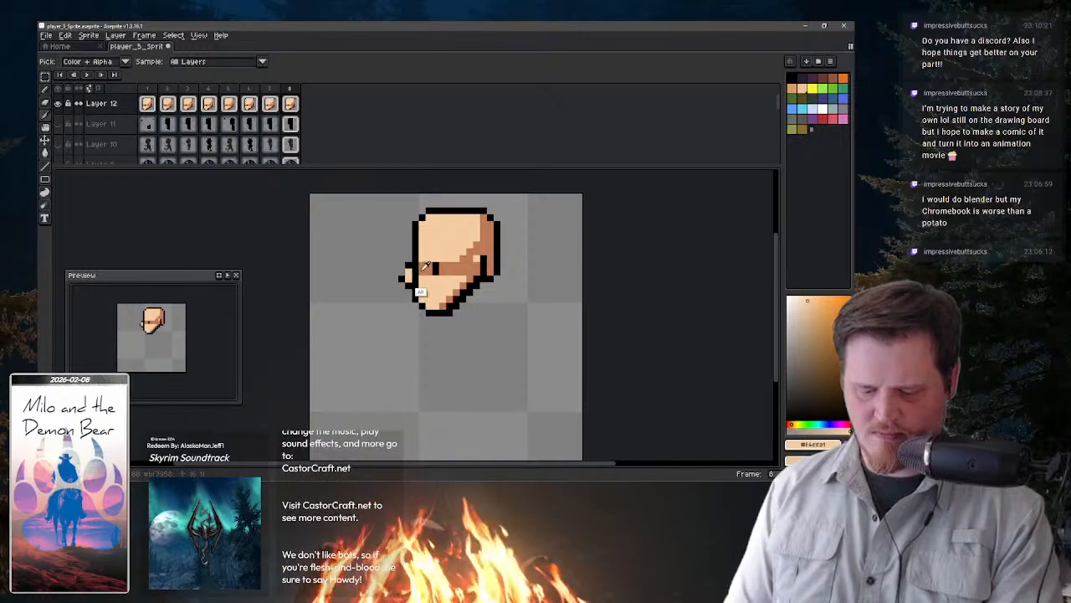
- Blend the nose into the face with sampled skin tones and complete its black outline at the tip and underside
{"action": "left_click", "coordinate": [422, 295], "text": "alt"}
{"action": "left_click_drag", "start_coordinate": [415, 265], "coordinate": [416, 278]}
{"action": "left_click", "coordinate": [416, 280], "text": "alt"}
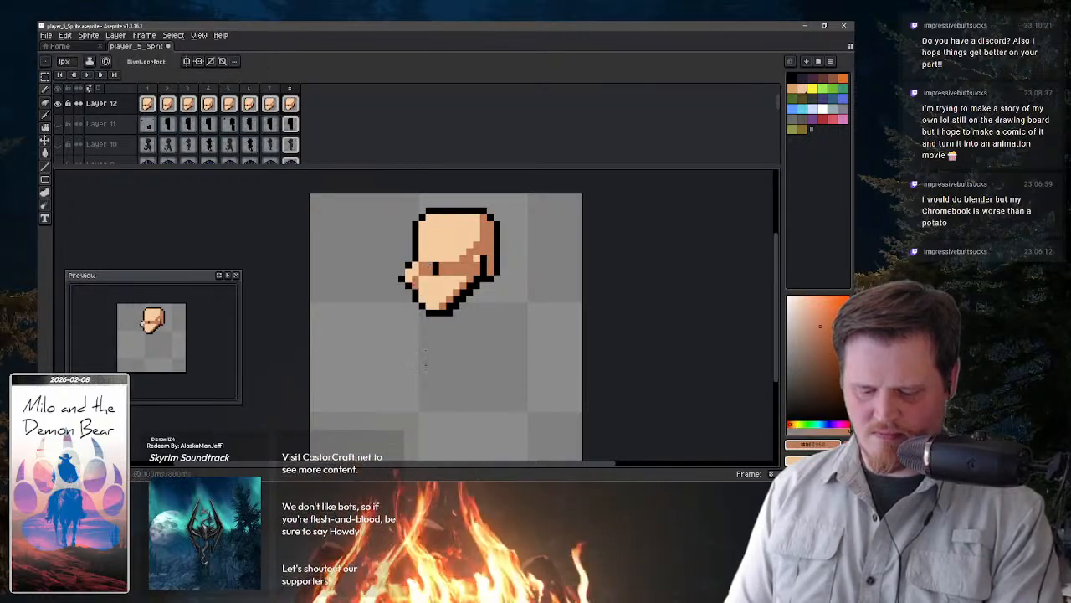
{"action": "left_click", "coordinate": [403, 274], "text": "alt"}
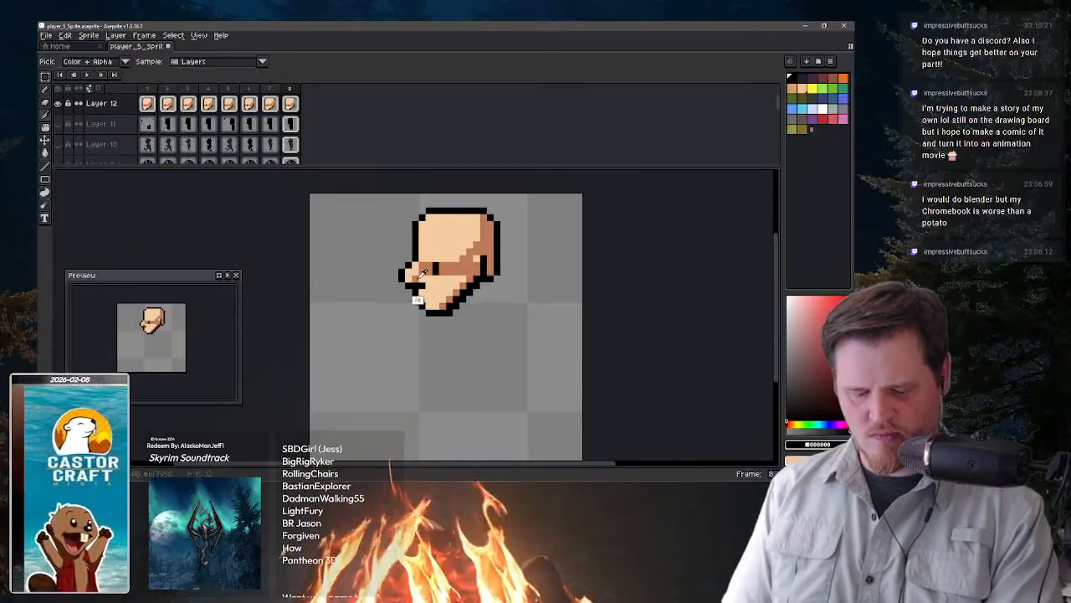
- Shade the brow area above the eye in frame 8 with the darker skin tone sampled from the face
{"action": "left_click", "coordinate": [416, 280], "text": "alt"}
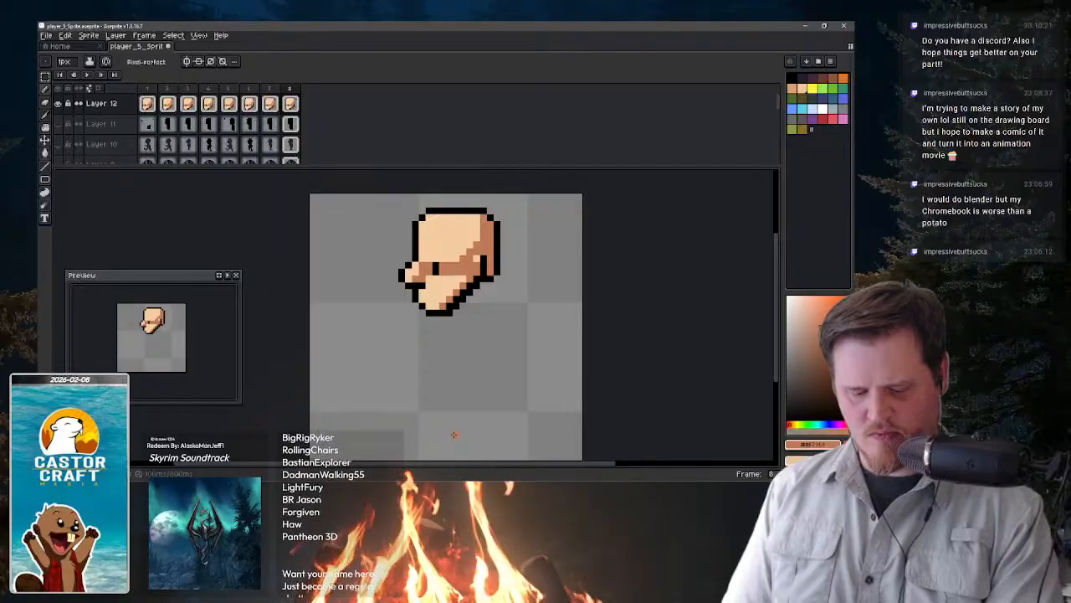
{"action": "left_click_drag", "start_coordinate": [429, 256], "coordinate": [446, 259]}
{"action": "left_click", "coordinate": [436, 258]}
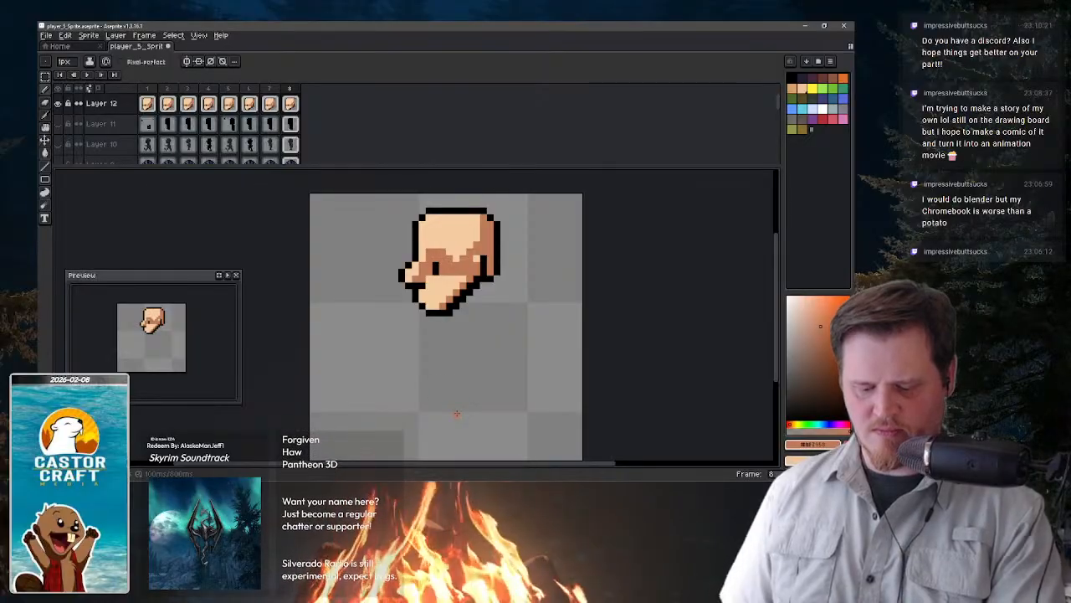
- Play back the head animation and step back through the frames to compare frame 8's detailed face with the others
{"action": "key", "text": "Return"}
{"action": "key", "text": "Return"}
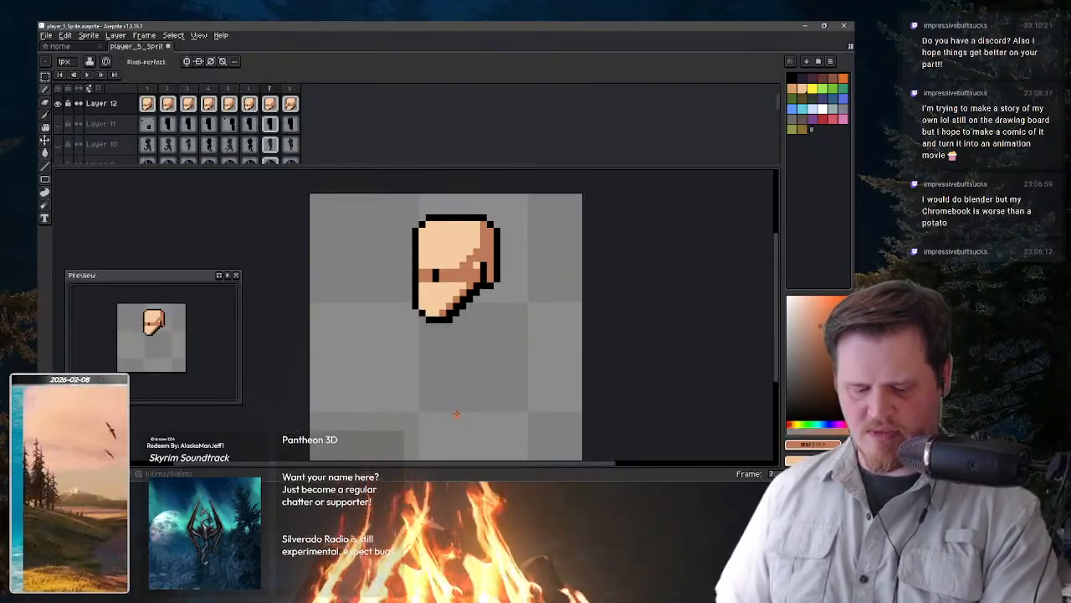
{"action": "key", "text": "Left"}
{"action": "key", "text": "Left"}
{"action": "key", "text": "Left"}
{"action": "key", "text": "Left"}
{"action": "key", "text": "Left"}
{"action": "key", "text": "Left"}
{"action": "key", "text": "Left"}
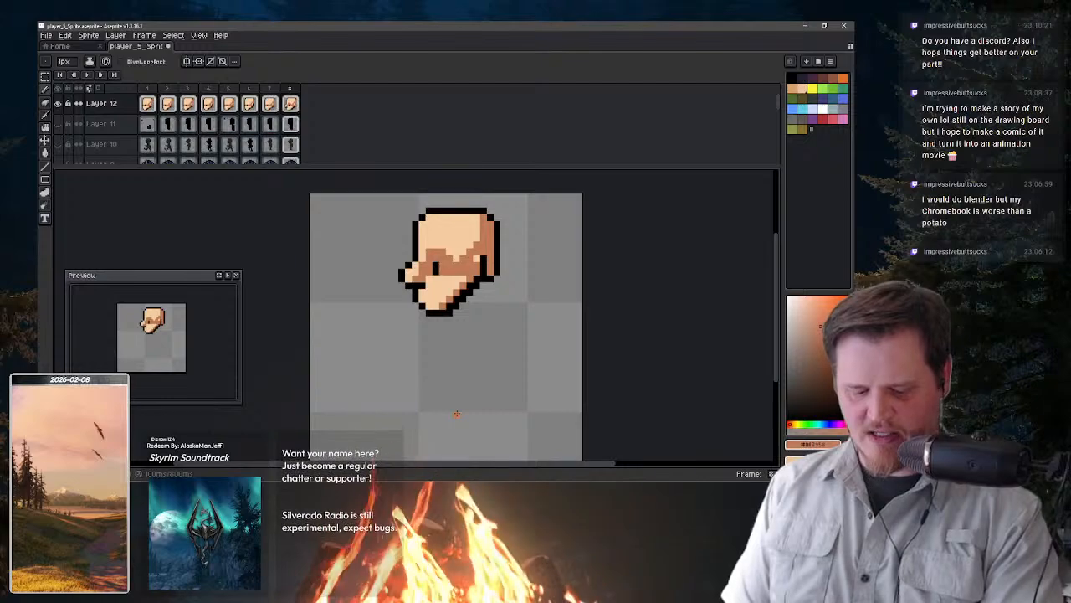
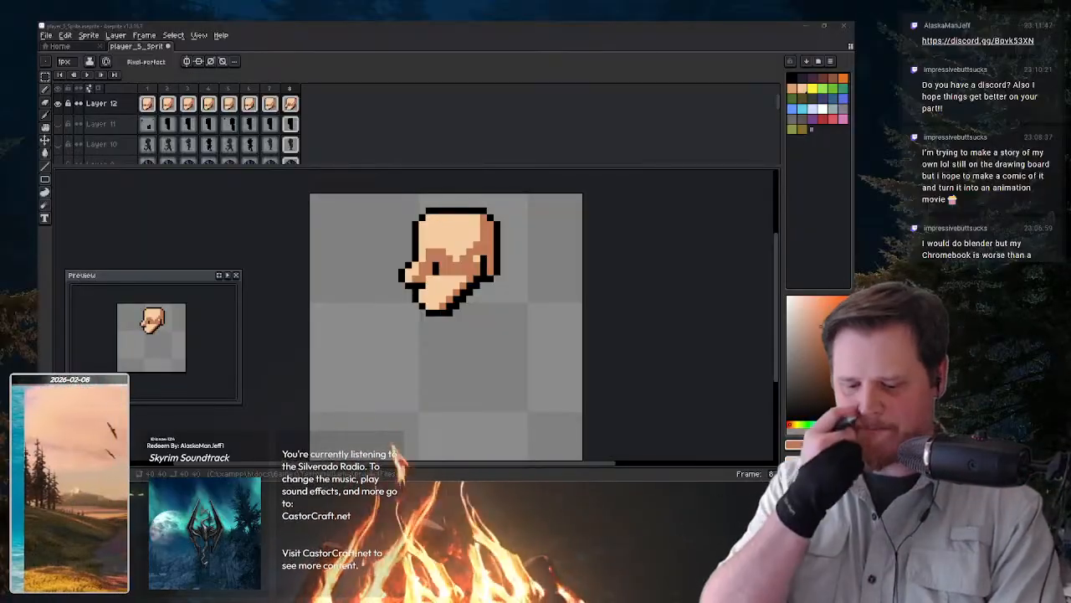
- Draw a black eyebrow above the eye in frame 8, dropping one pixel at its rear end
{"action": "left_click", "coordinate": [470, 269]}
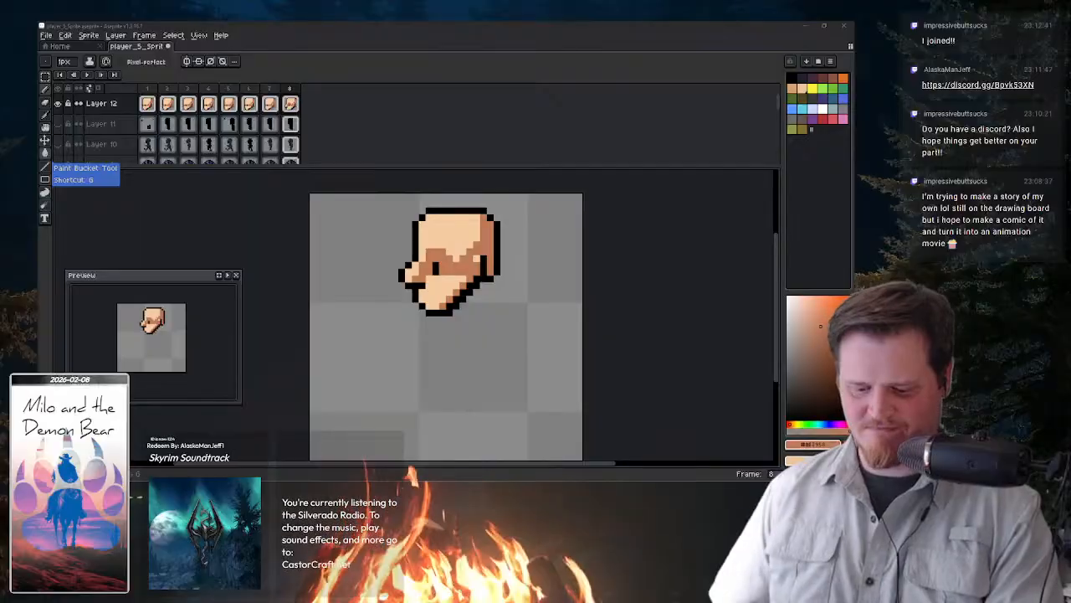
{"action": "left_click", "coordinate": [784, 256]}
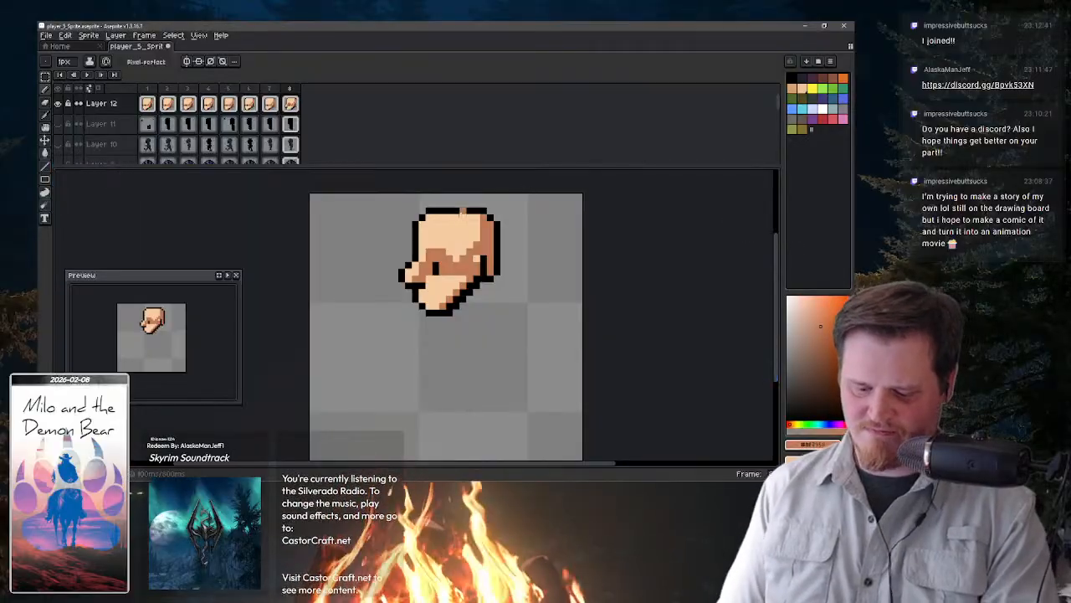
{"action": "key", "text": "alt"}
{"action": "left_click", "coordinate": [447, 210], "text": "alt"}
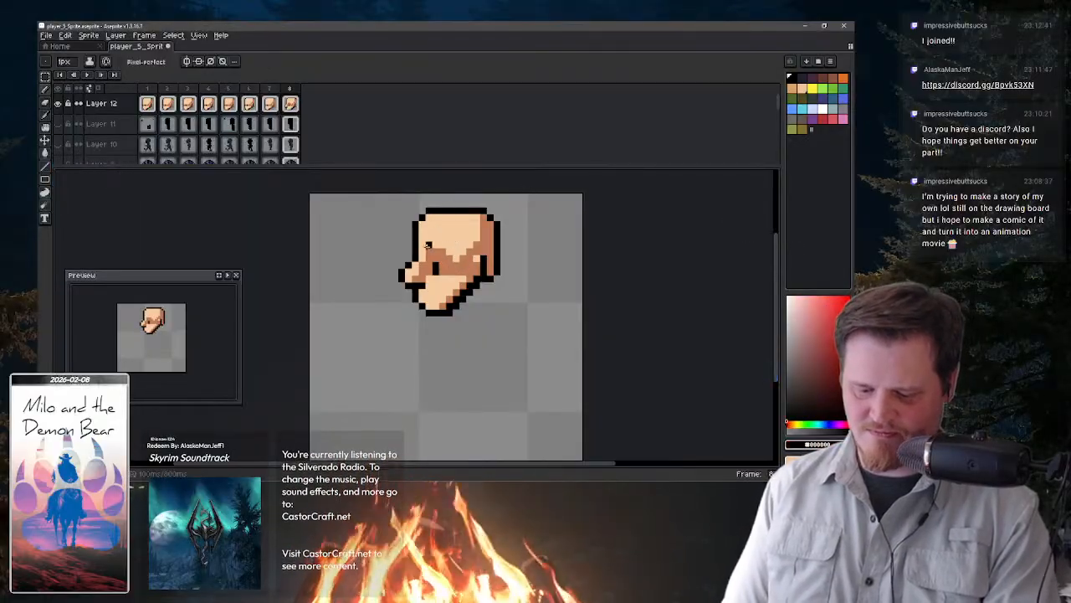
{"action": "left_click_drag", "start_coordinate": [428, 245], "coordinate": [438, 245]}
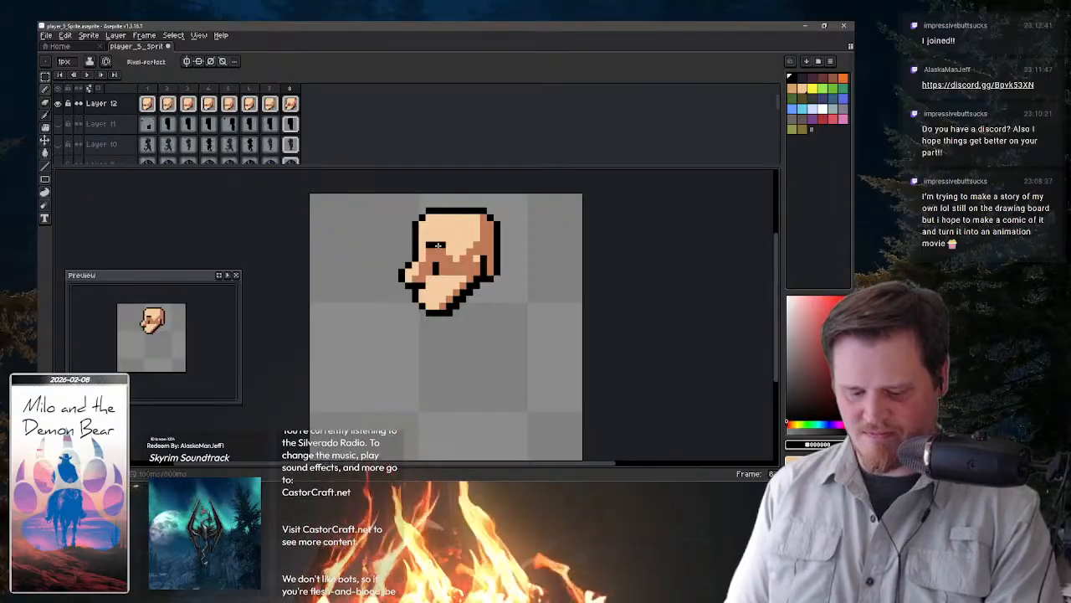
{"action": "left_click", "coordinate": [449, 251]}
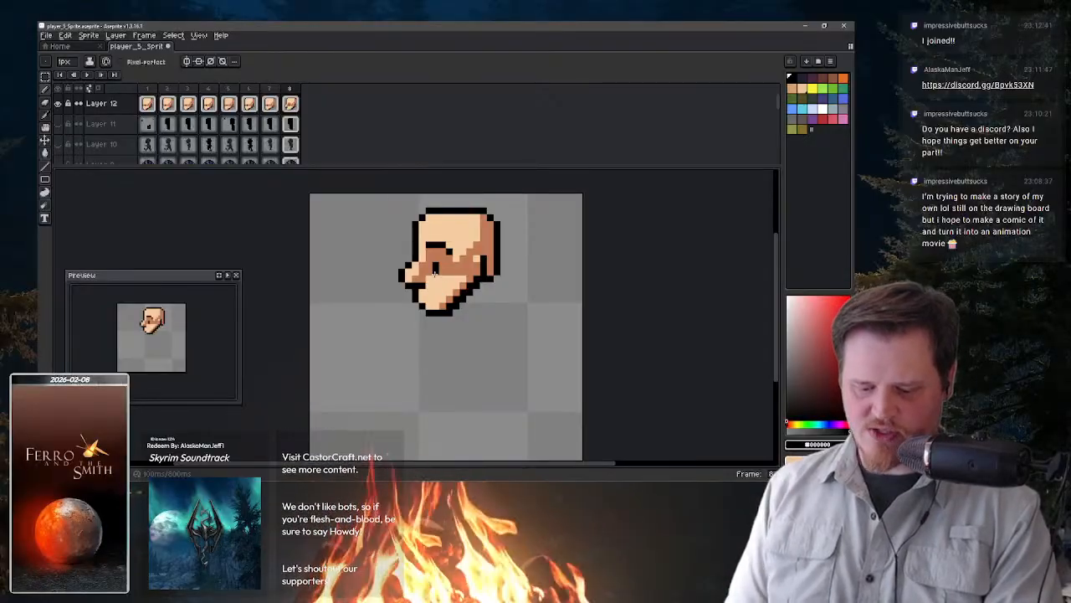
- Sample the dark and light skin tones around the eye and pick white from the palette as the drawing colour
{"action": "left_click", "coordinate": [429, 281], "text": "alt"}
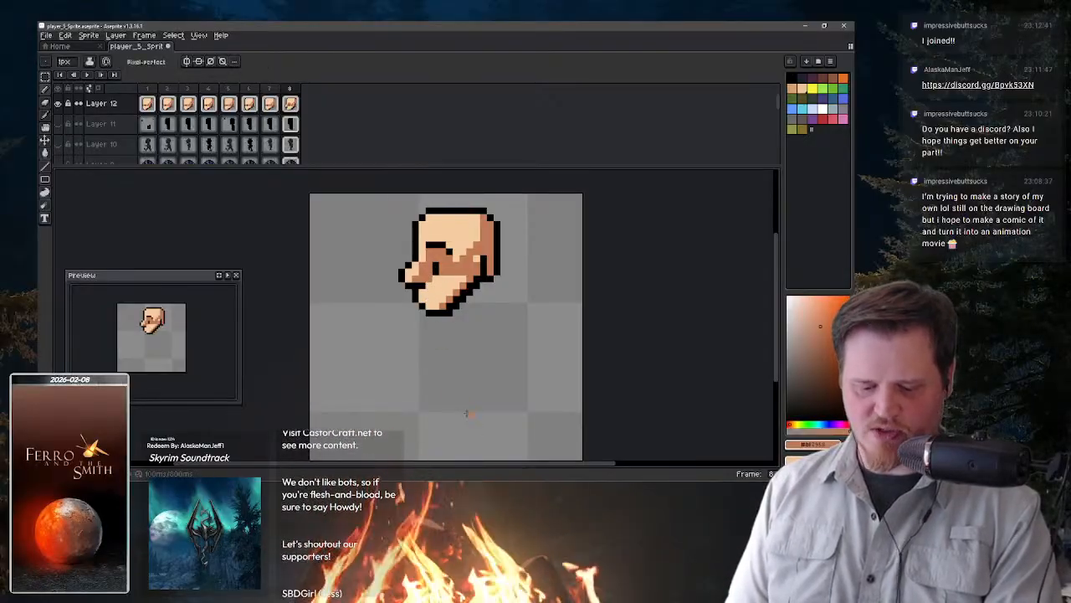
{"action": "left_click", "coordinate": [428, 271], "text": "alt"}
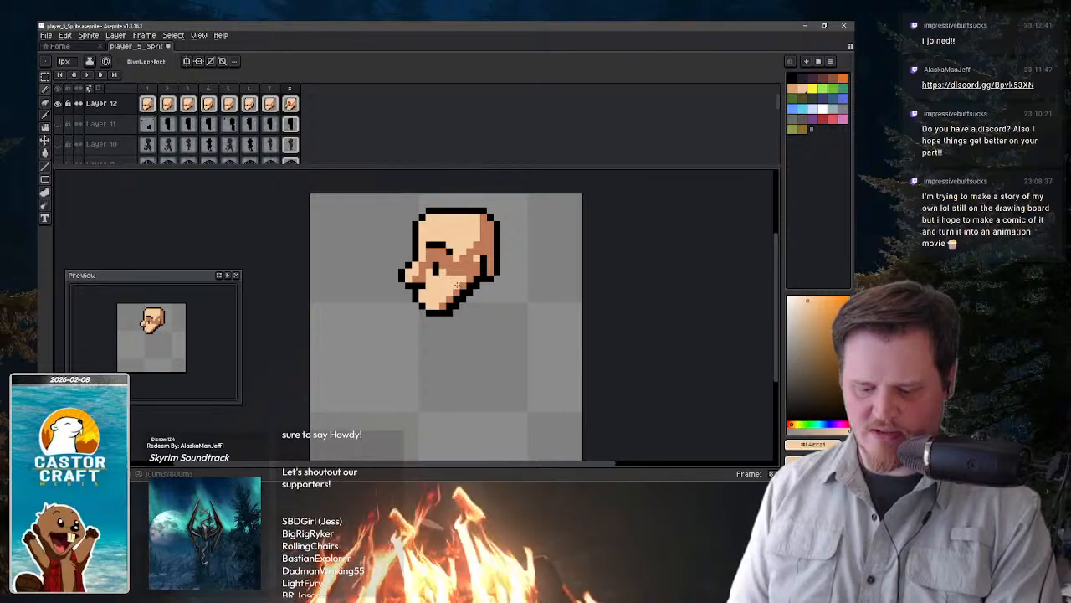
{"action": "key", "text": "i"}
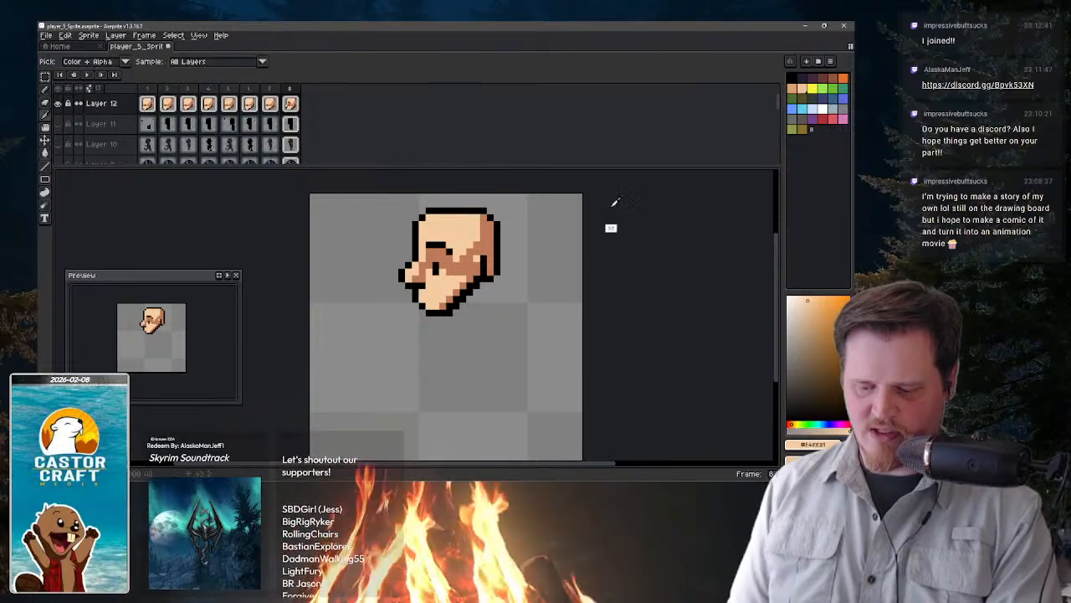
{"action": "left_click", "coordinate": [826, 121]}
{"action": "key", "text": "b"}
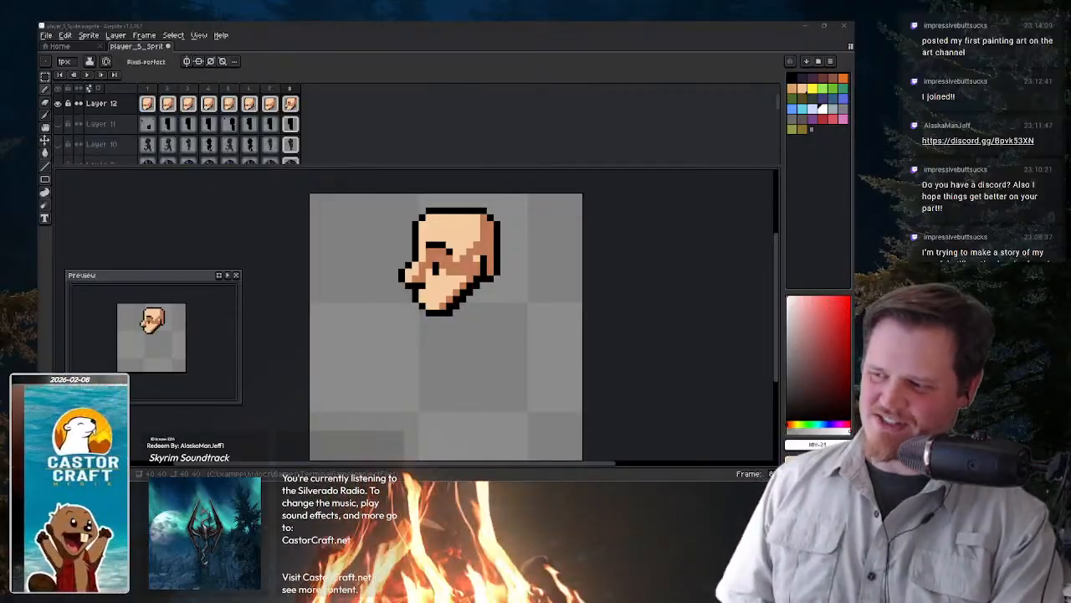
{"action": "left_click", "coordinate": [782, 260]}
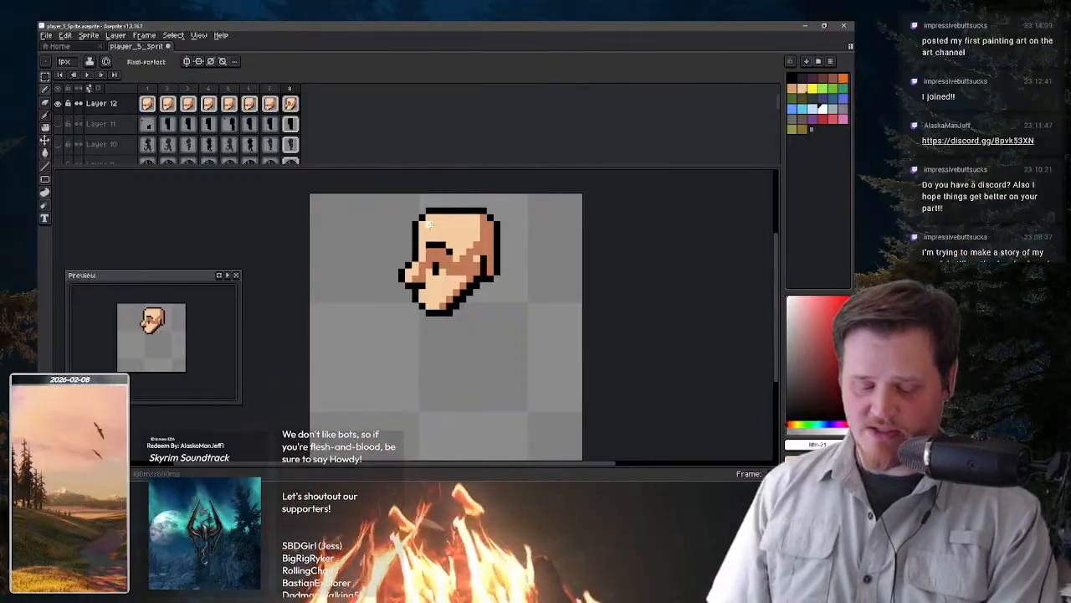
{"action": "key", "text": "i"}
{"action": "key", "text": "b"}
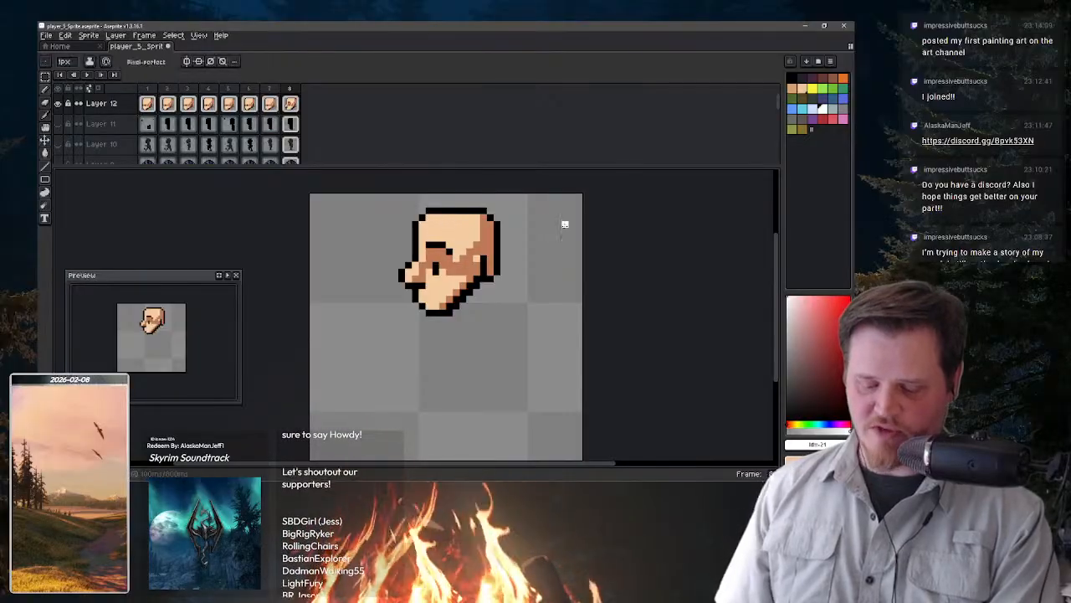
- Copy frame 8's whole head into frame 7 and move the pasted head down one pixel to cover the old one
{"action": "key", "text": "v"}
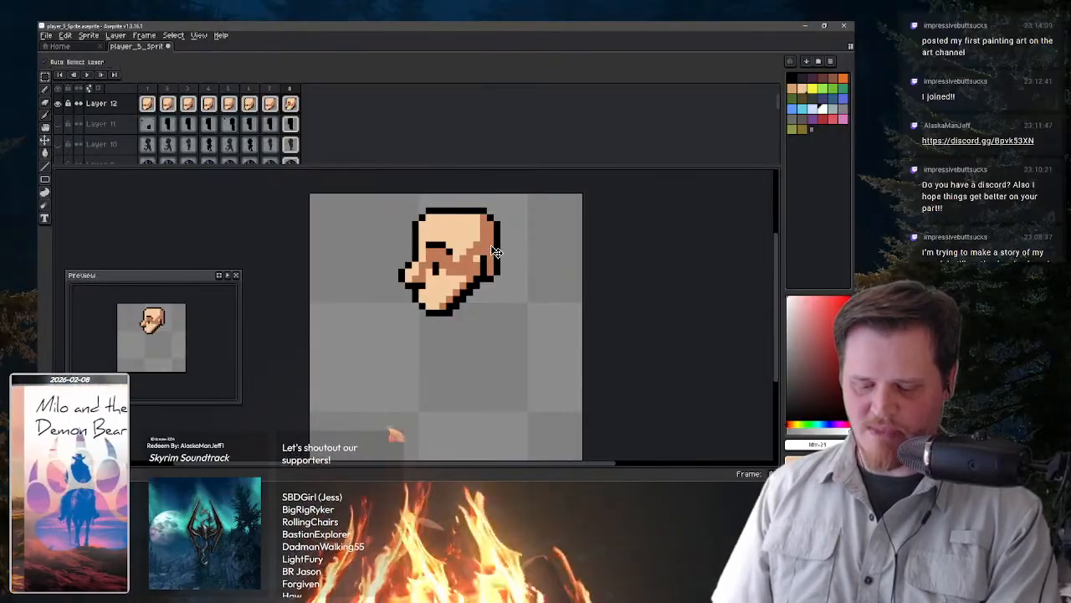
{"action": "key", "text": "ctrl+a"}
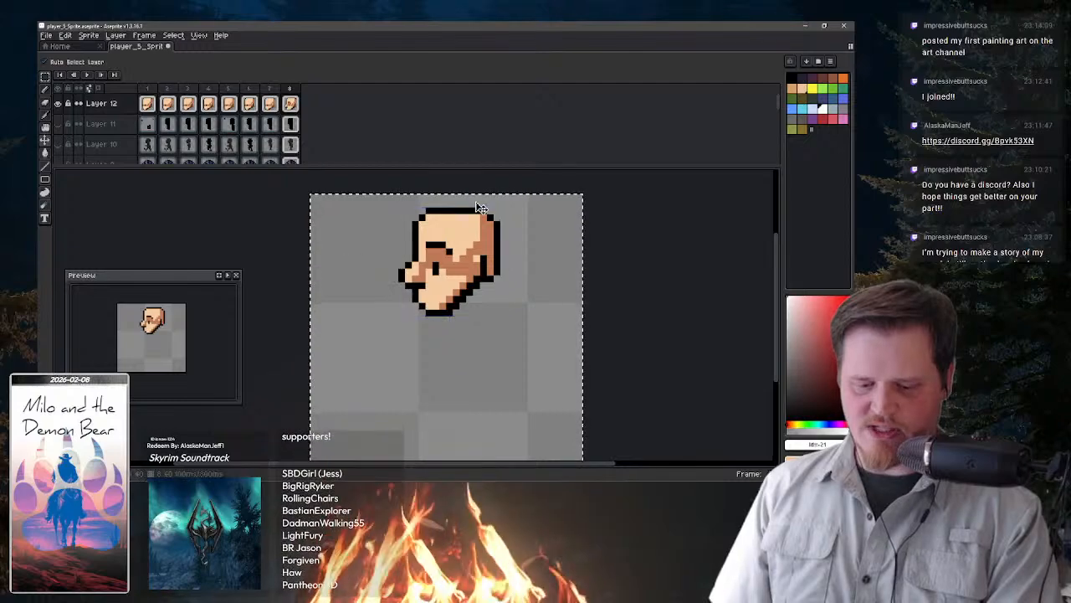
{"action": "left_click", "coordinate": [267, 104]}
{"action": "key", "text": "ctrl+v"}
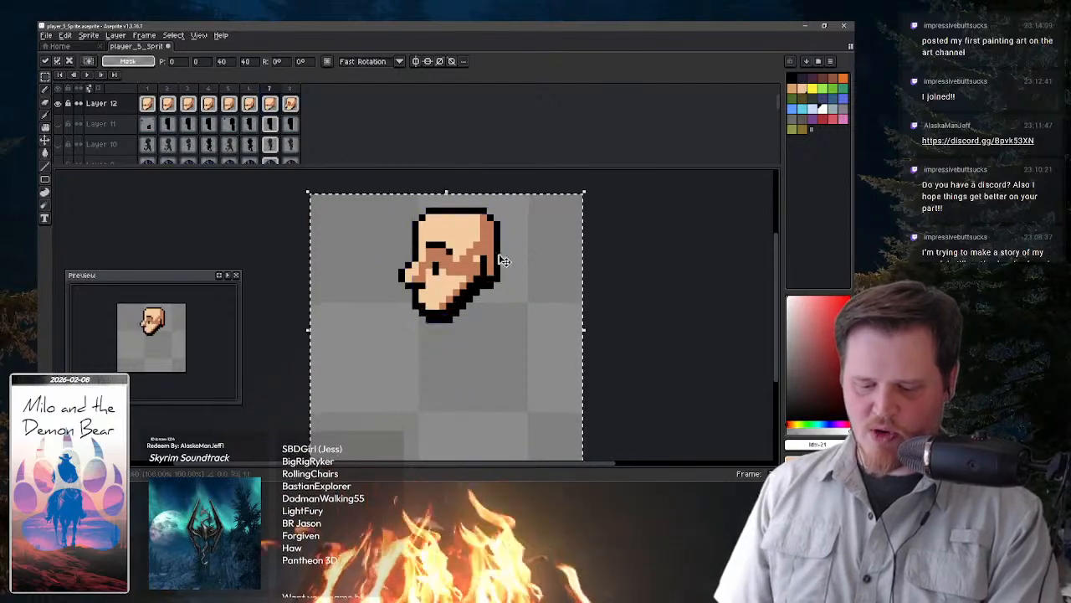
{"action": "left_click_drag", "start_coordinate": [485, 265], "coordinate": [485, 272]}
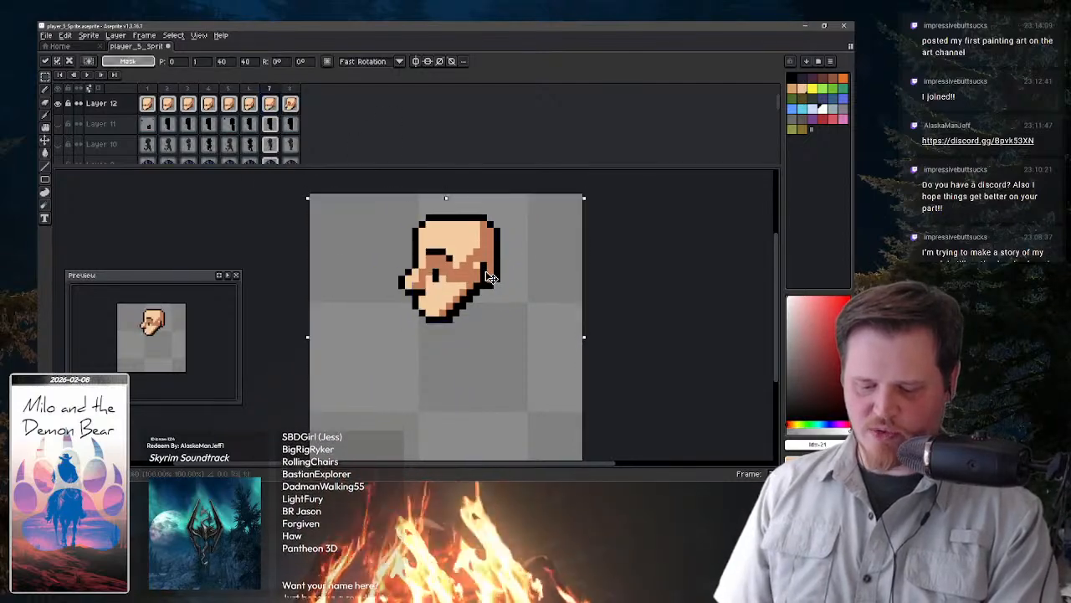
- Paste the detailed head over the plain heads in frames 6, 5 and 4
{"action": "left_click", "coordinate": [251, 105]}
{"action": "key", "text": "ctrl+v"}
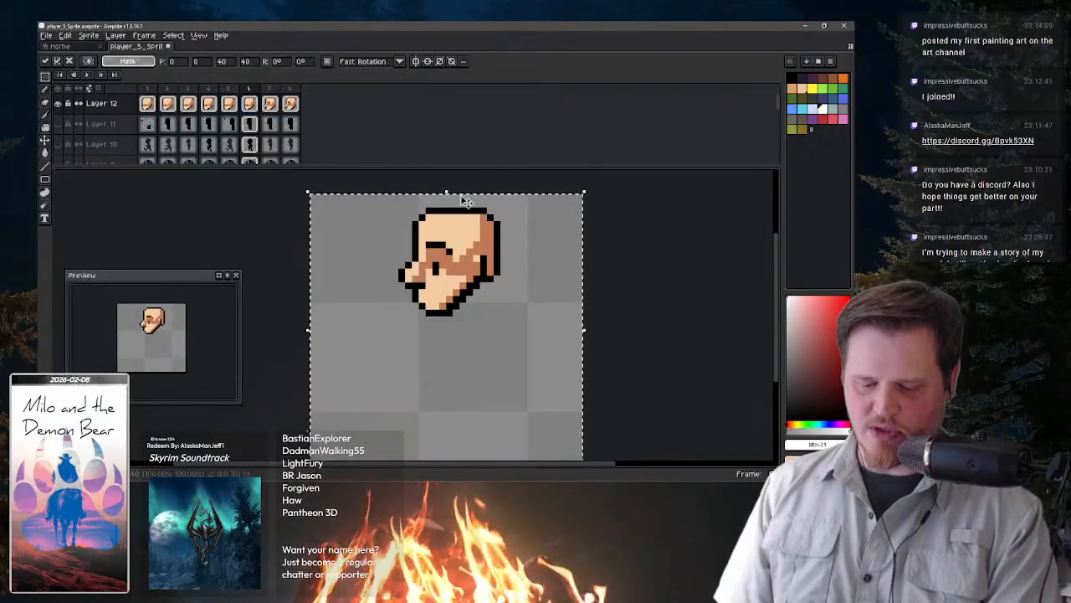
{"action": "left_click", "coordinate": [234, 103]}
{"action": "key", "text": "ctrl+v"}
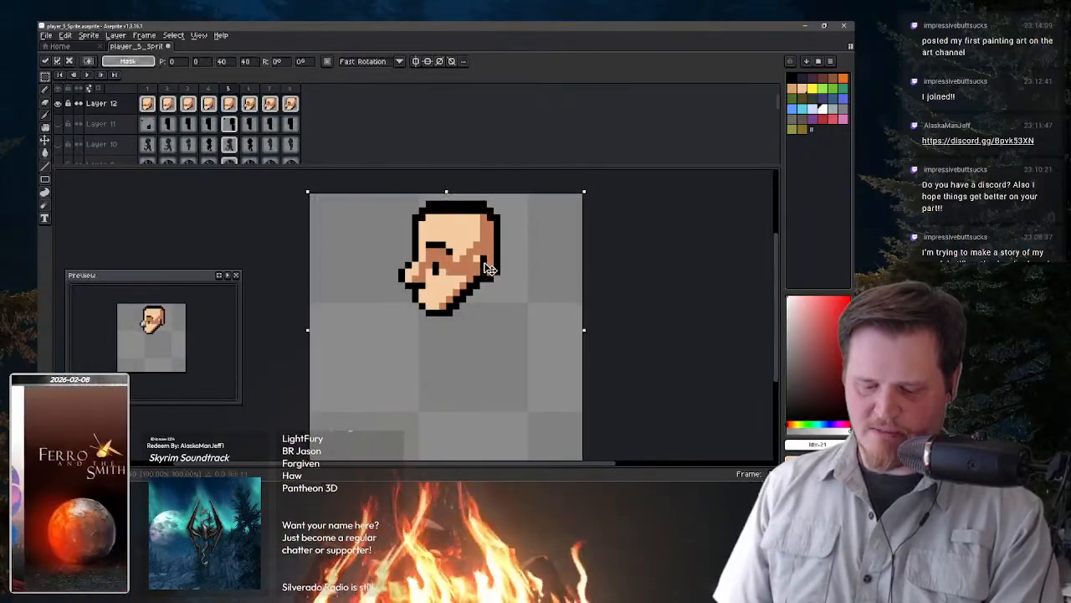
{"action": "key", "text": "comma"}
{"action": "key", "text": "ctrl+v"}
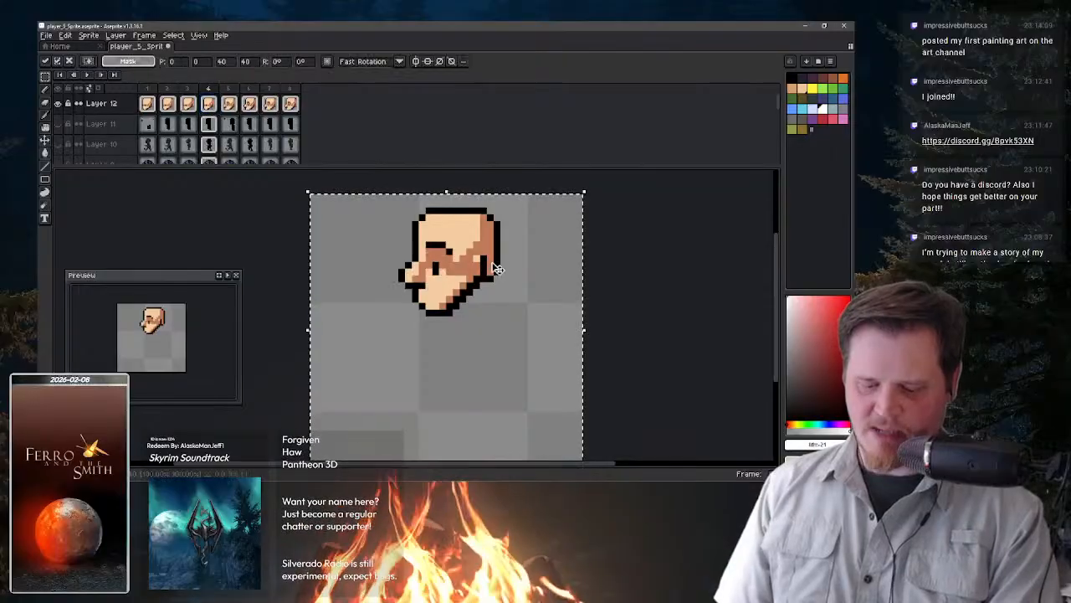
- Paste the detailed head into frame 3 and move it down one pixel to cover the old head
{"action": "key", "text": "comma"}
{"action": "key", "text": "ctrl+v"}
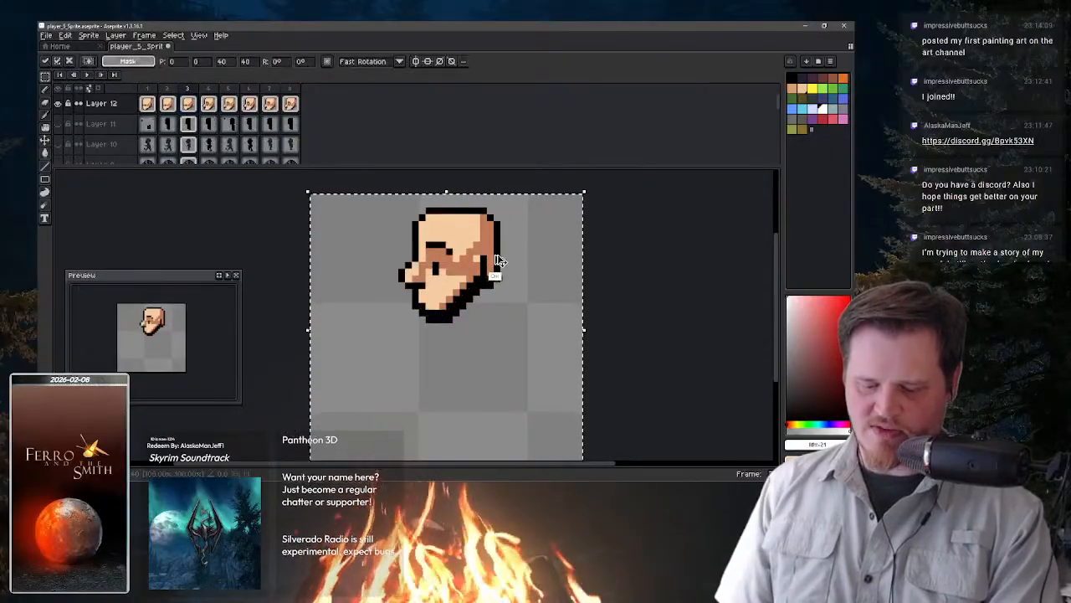
{"action": "left_click_drag", "start_coordinate": [486, 257], "coordinate": [487, 267]}
- Paste the detailed head into frames 2 and 1, move frame 1's copy up one pixel, and clear the selection
{"action": "key", "text": "comma"}
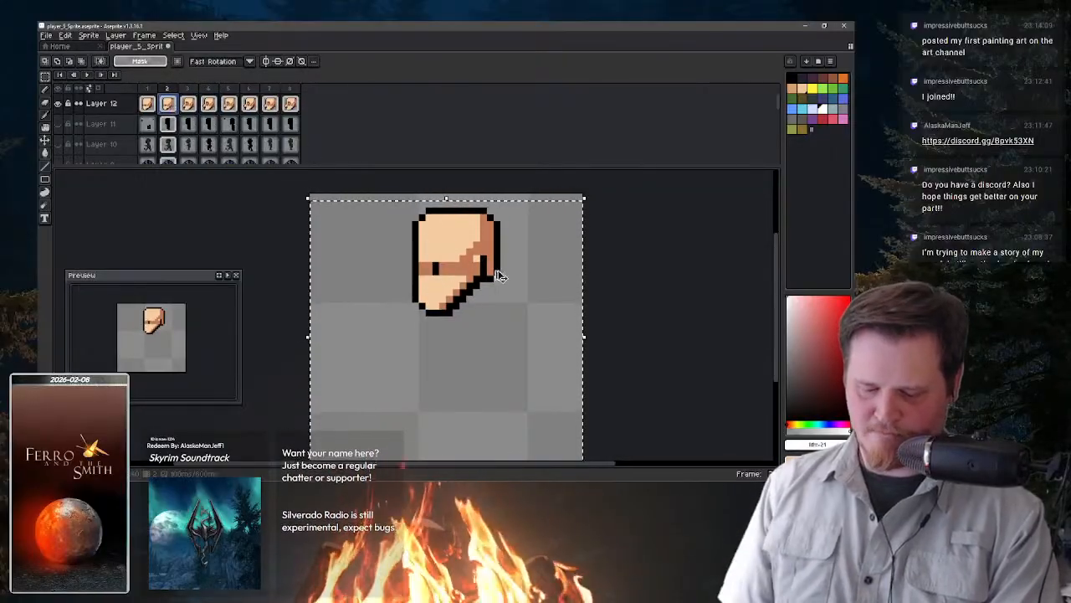
{"action": "key", "text": "ctrl+v"}
{"action": "key", "text": "comma"}
{"action": "key", "text": "ctrl+v"}
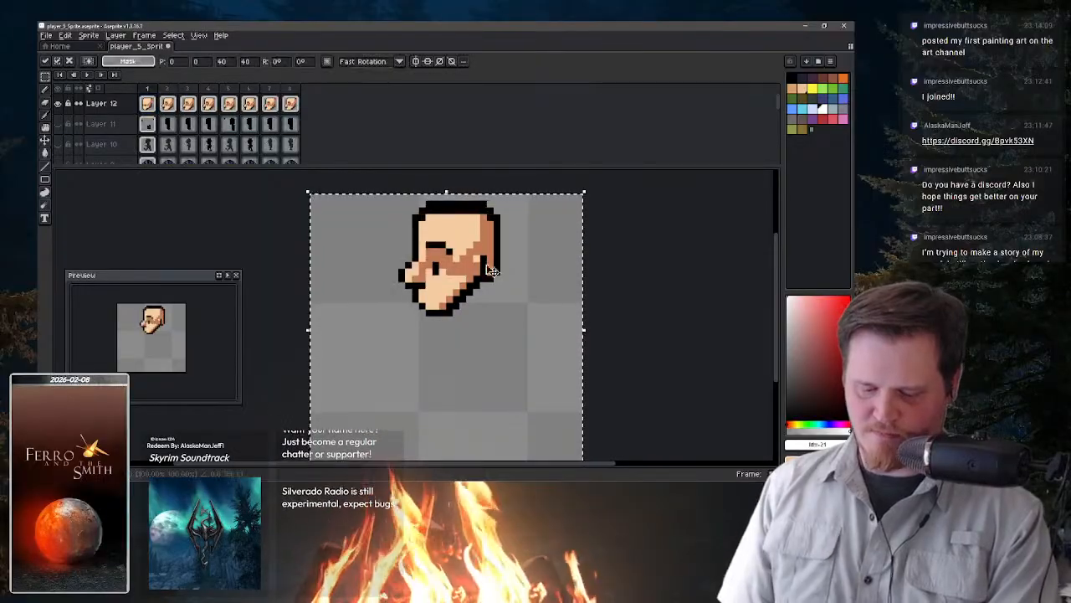
{"action": "key", "text": "Up"}
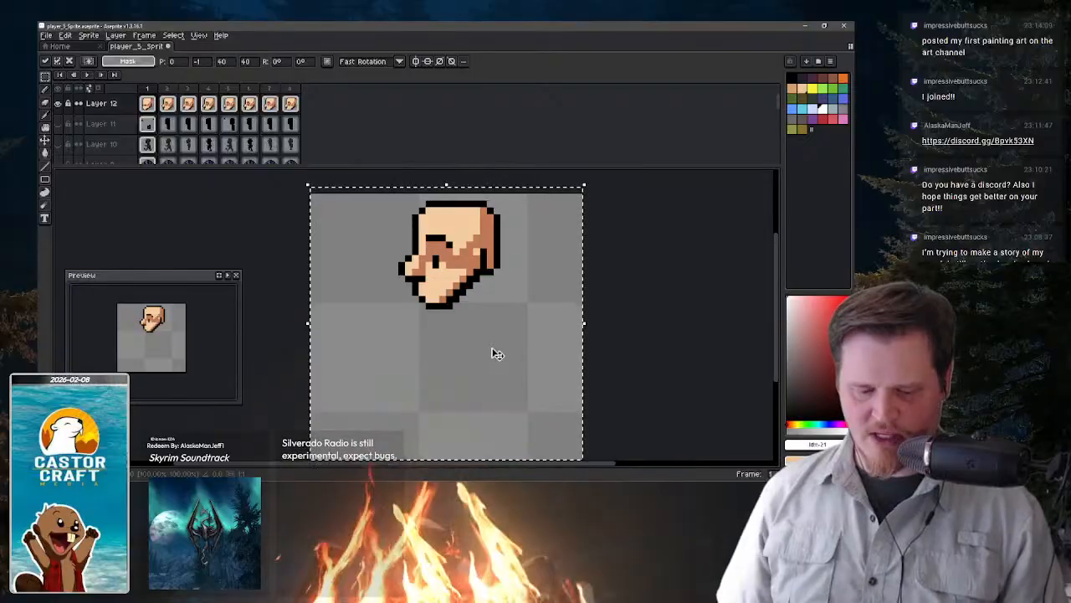
{"action": "key", "text": "Return"}
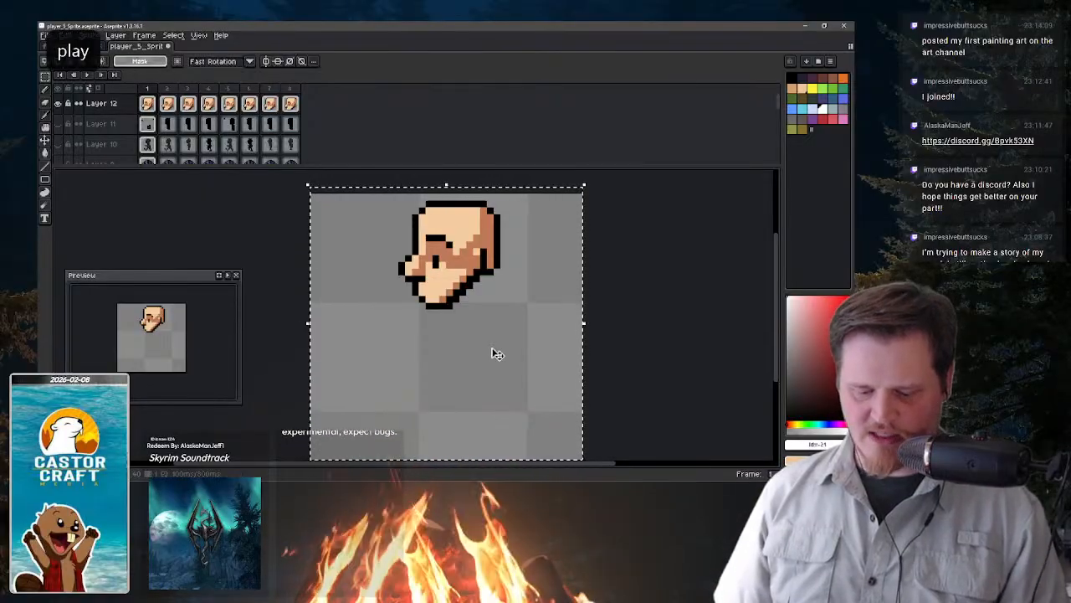
{"action": "key", "text": "ctrl+d"}
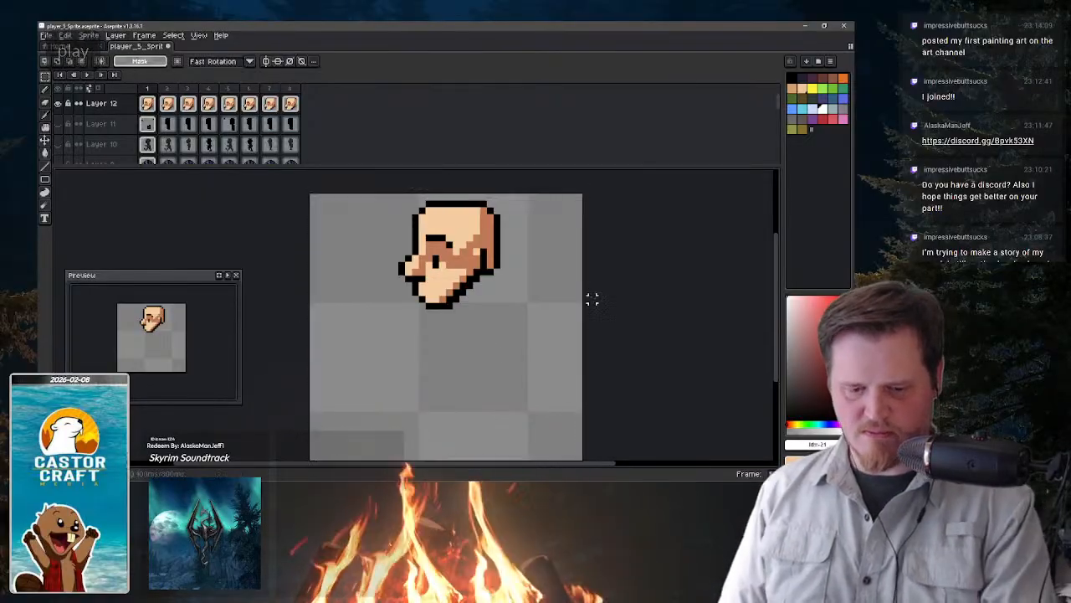
- Show the body silhouette on Layer 11 and add a new layer between it and the head layer
{"action": "key", "text": "period"}
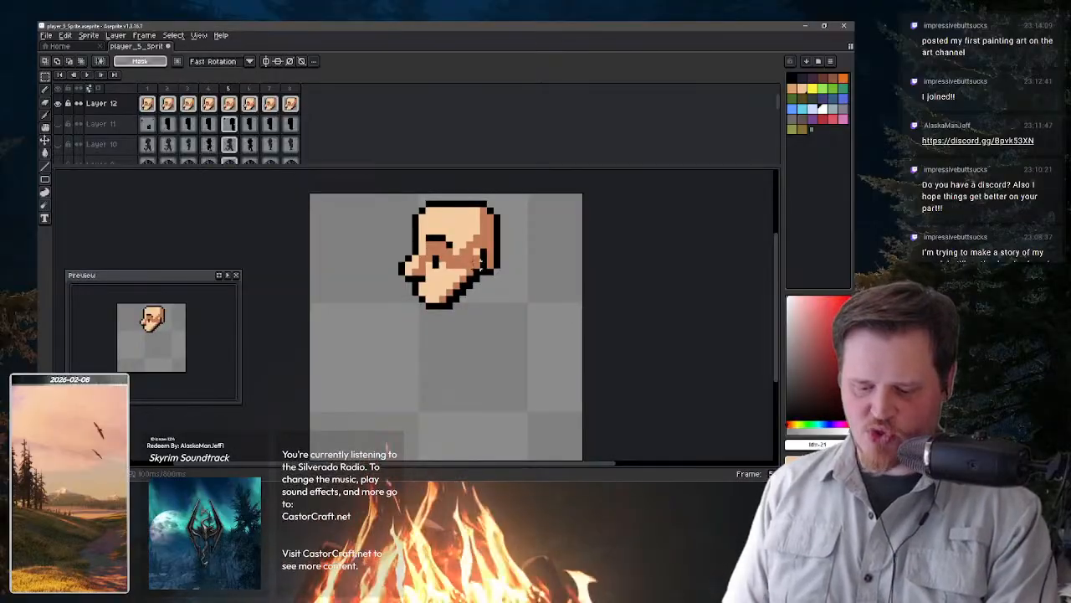
{"action": "left_click", "coordinate": [58, 124]}
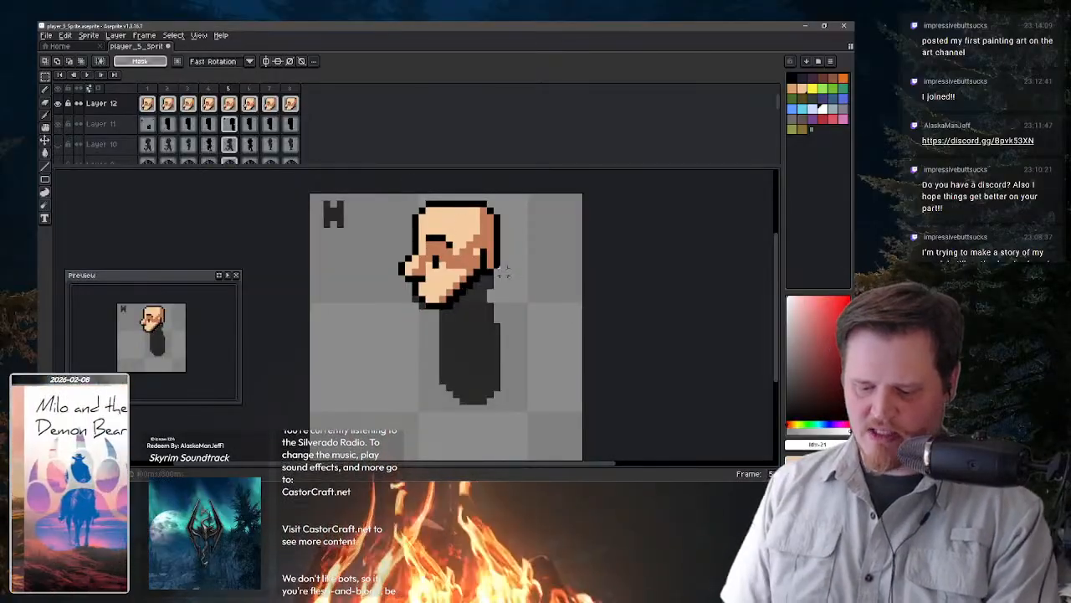
{"action": "key", "text": "b"}
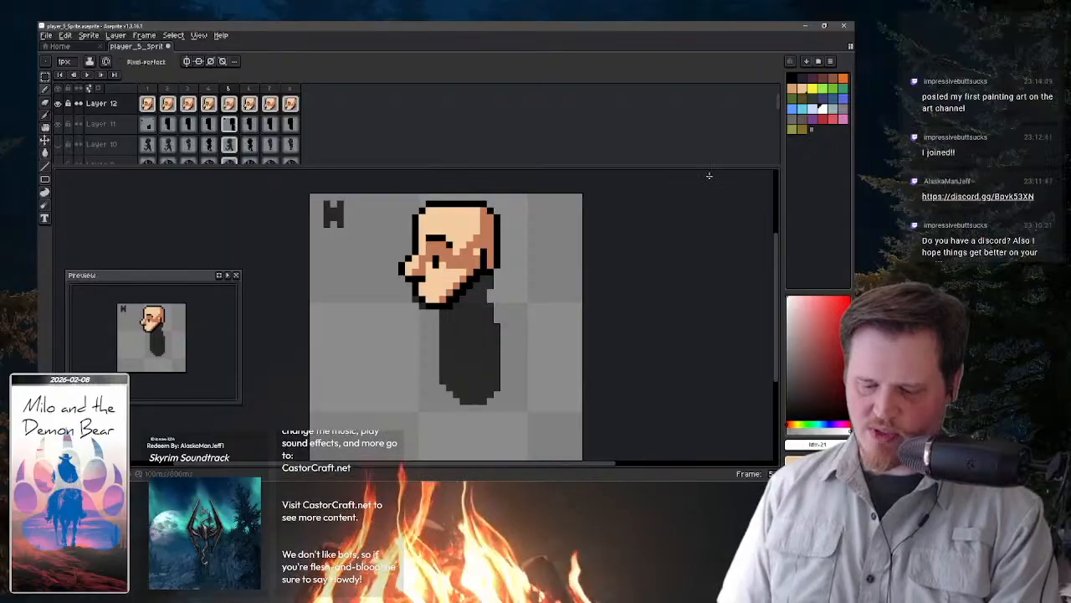
{"action": "key", "text": "shift+n"}
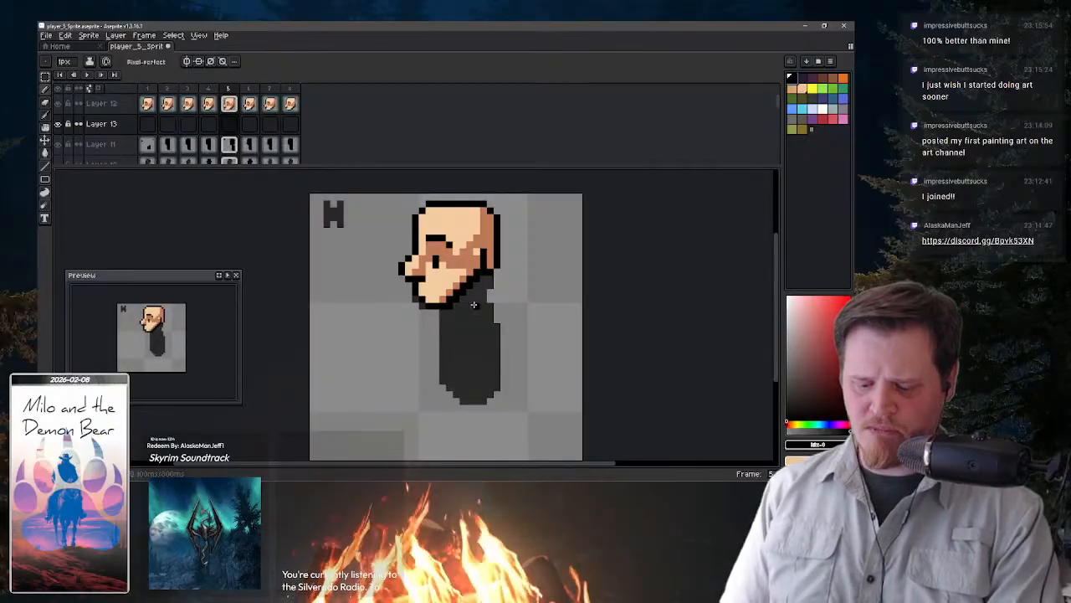
- Lower Layer 11's opacity to turn the body silhouette into a faint guide
{"action": "left_click", "coordinate": [111, 147]}
{"action": "double_click", "coordinate": [112, 147]}
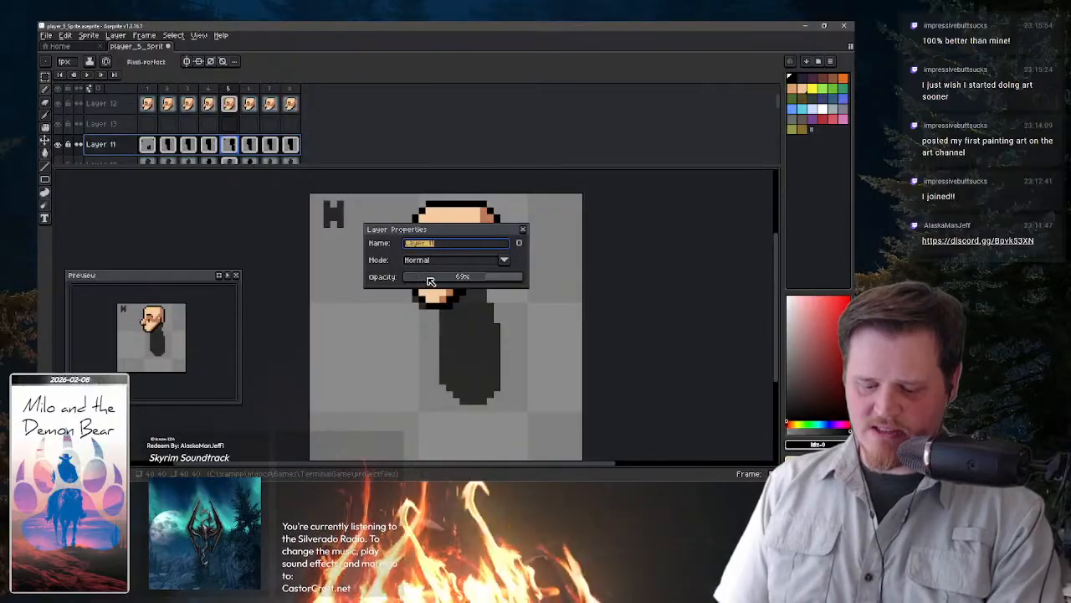
{"action": "left_click", "coordinate": [430, 280]}
{"action": "left_click", "coordinate": [524, 230]}
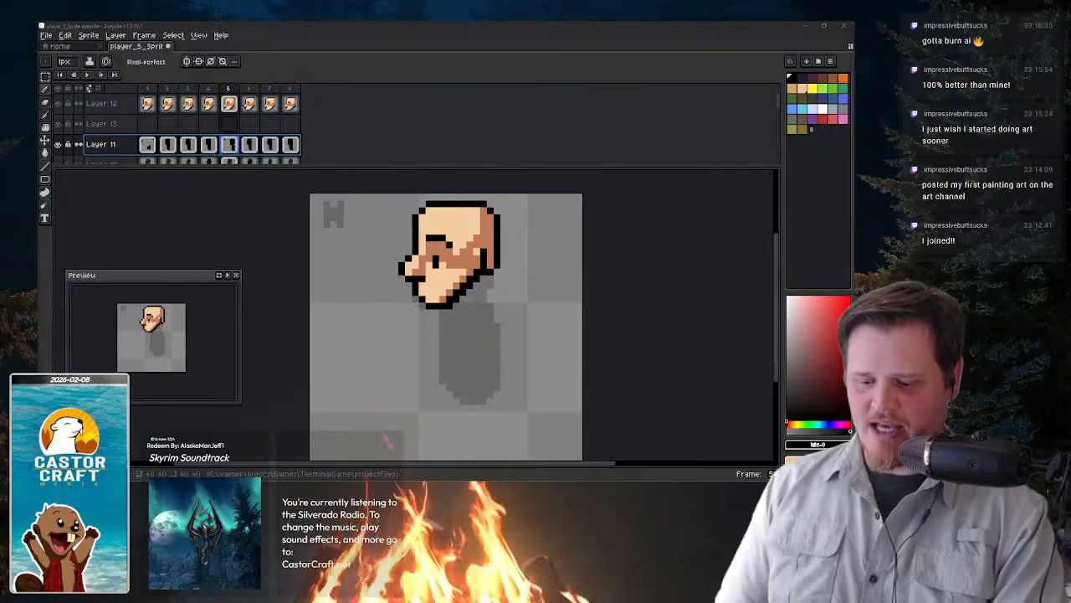
{"action": "left_click", "coordinate": [608, 77]}
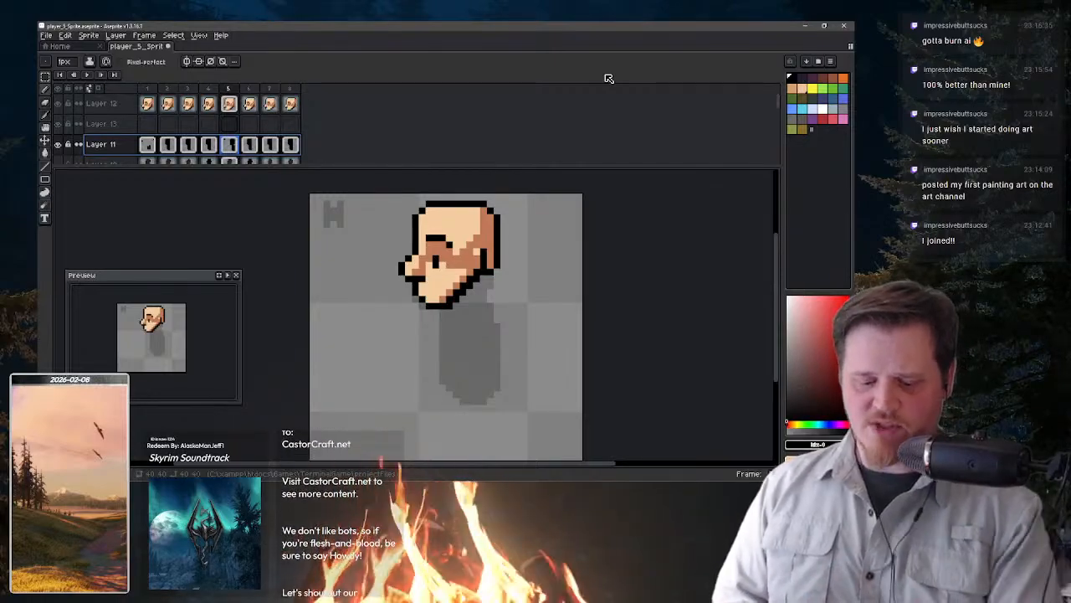
- Sketch the neck and the front and back lines of the upper torso in black on Layer 13, frame 2
{"action": "left_click", "coordinate": [146, 125]}
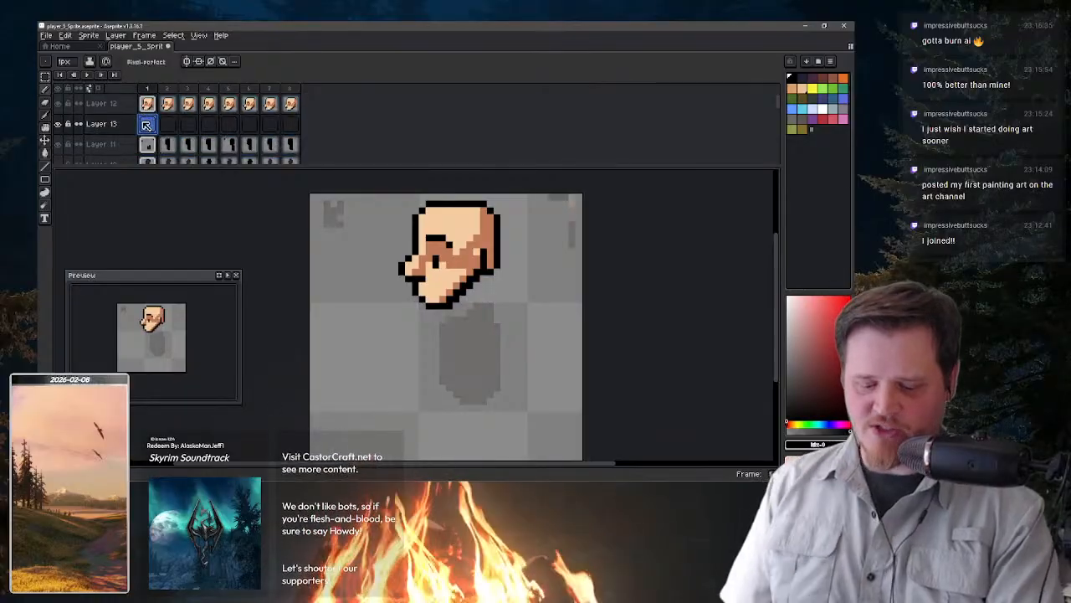
{"action": "left_click", "coordinate": [172, 124]}
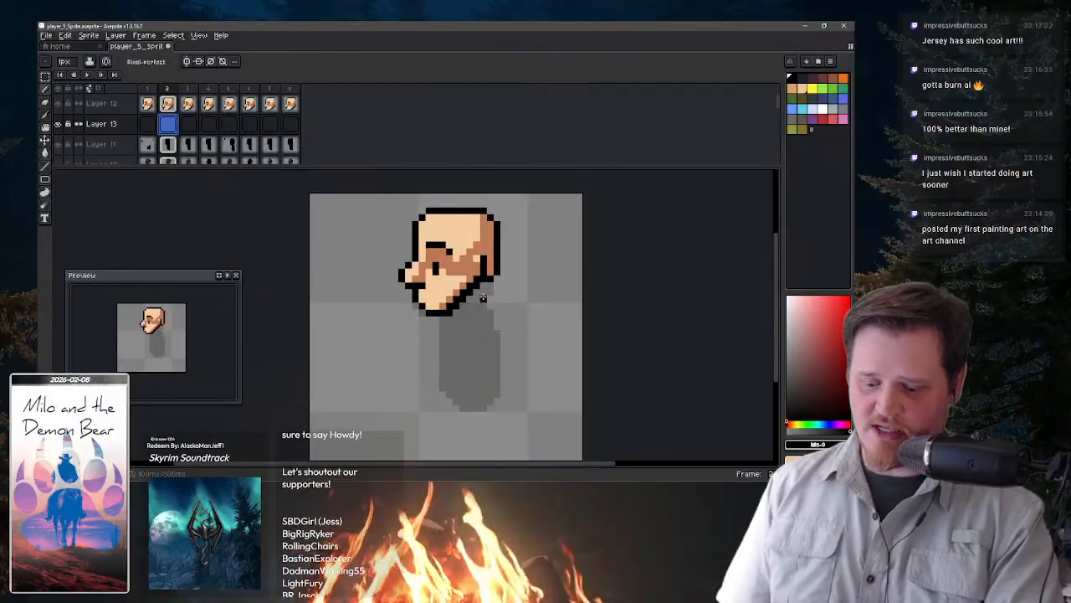
{"action": "left_click_drag", "start_coordinate": [472, 293], "coordinate": [466, 307]}
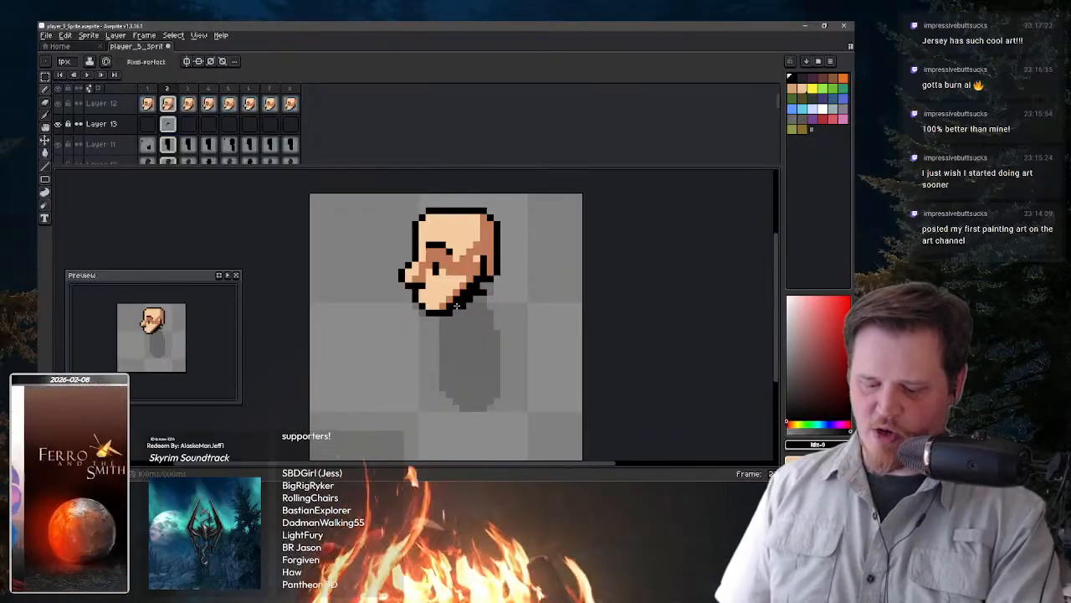
{"action": "left_click_drag", "start_coordinate": [452, 311], "coordinate": [449, 339]}
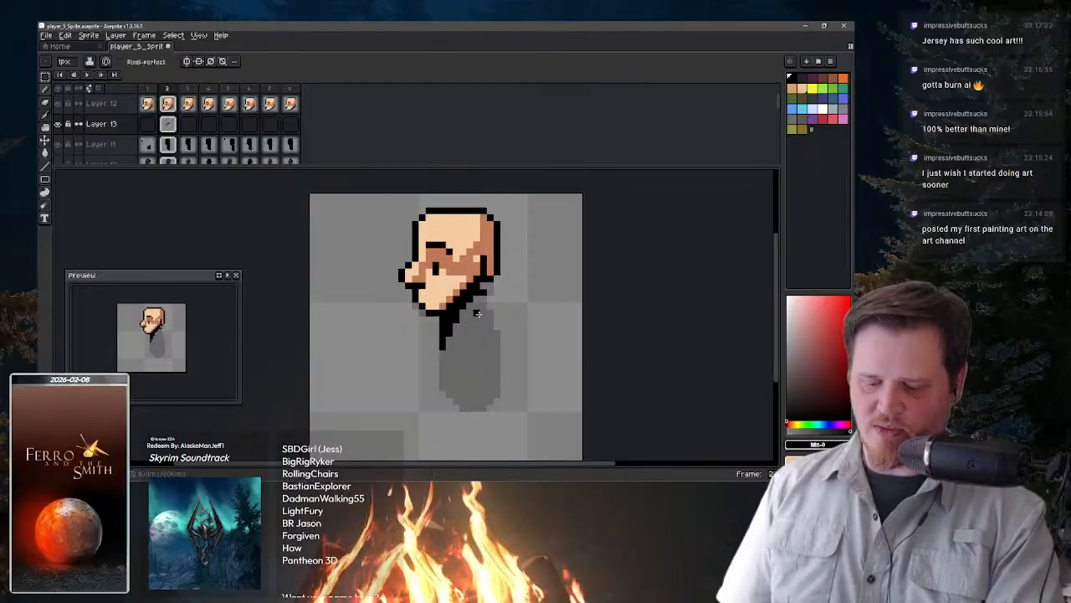
{"action": "left_click_drag", "start_coordinate": [483, 296], "coordinate": [484, 333]}
- Reduce the opacity of the head on Layer 12 to 52%
{"action": "left_click", "coordinate": [102, 104]}
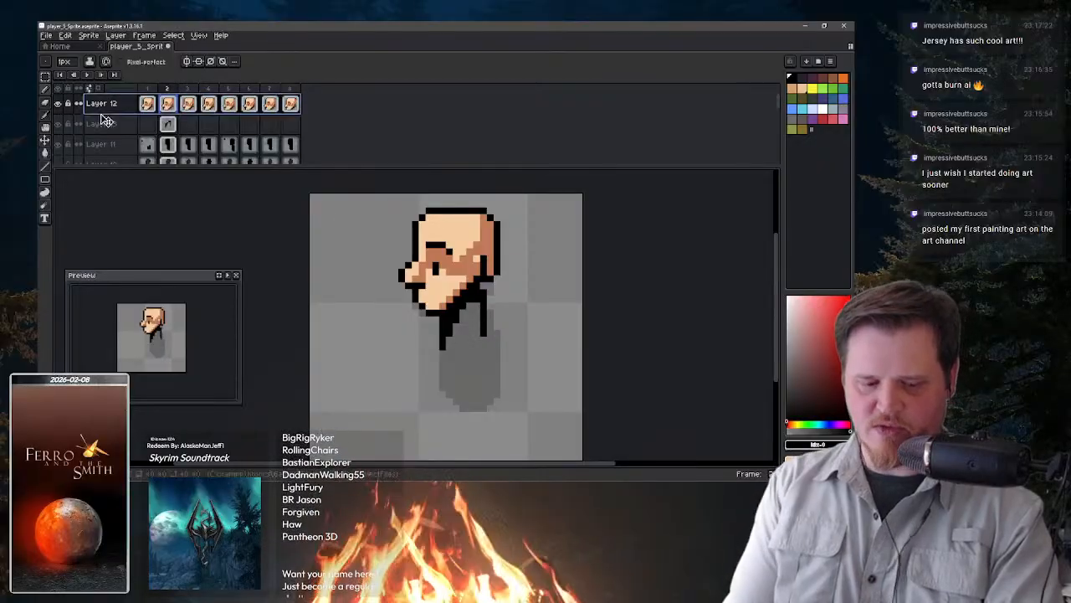
{"action": "double_click", "coordinate": [101, 104]}
{"action": "left_click", "coordinate": [466, 277]}
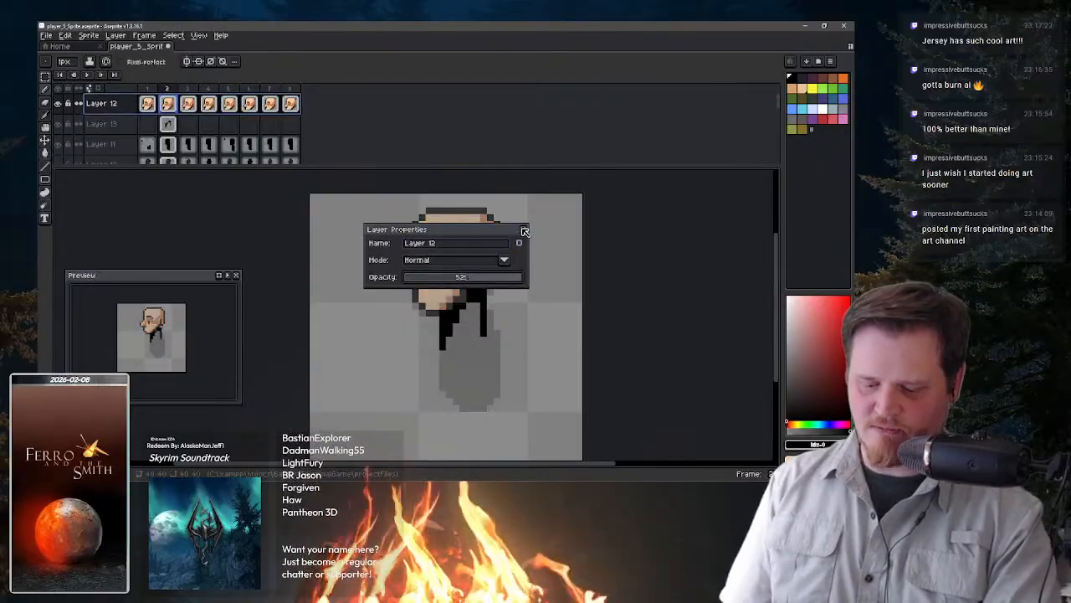
{"action": "left_click", "coordinate": [522, 228]}
- Fill in the neck and torso in solid black on Layer 13, frame 2, following the silhouette guide down to the hips
{"action": "left_click", "coordinate": [170, 124]}
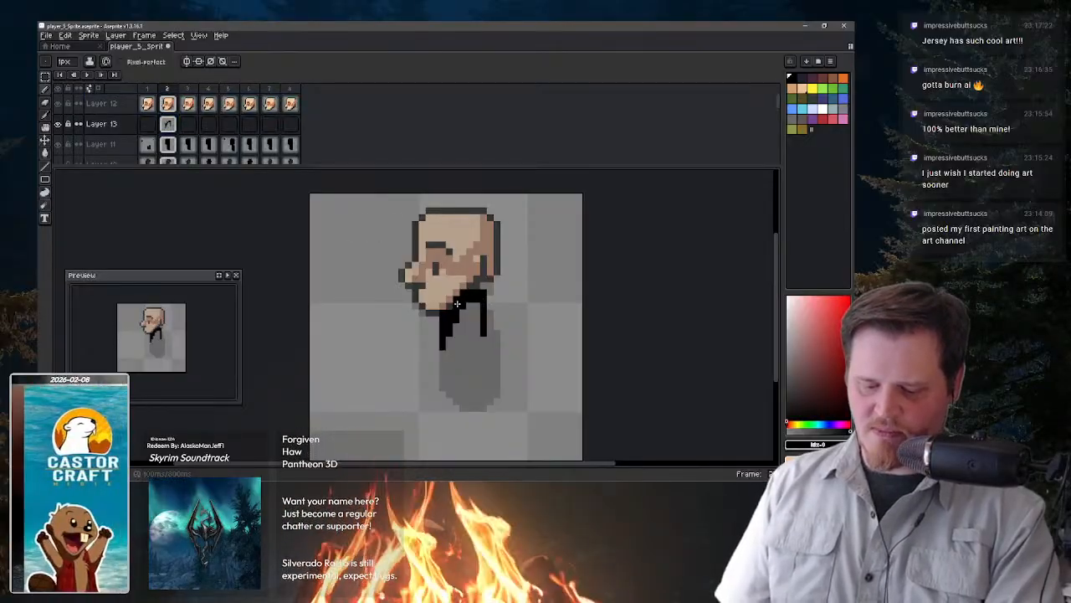
{"action": "mouse_move", "coordinate": [475, 318]}
{"action": "left_mouse_down"}
{"action": "mouse_move", "coordinate": [460, 351]}
{"action": "mouse_move", "coordinate": [445, 329]}
{"action": "mouse_move", "coordinate": [452, 311]}
{"action": "left_mouse_up"}
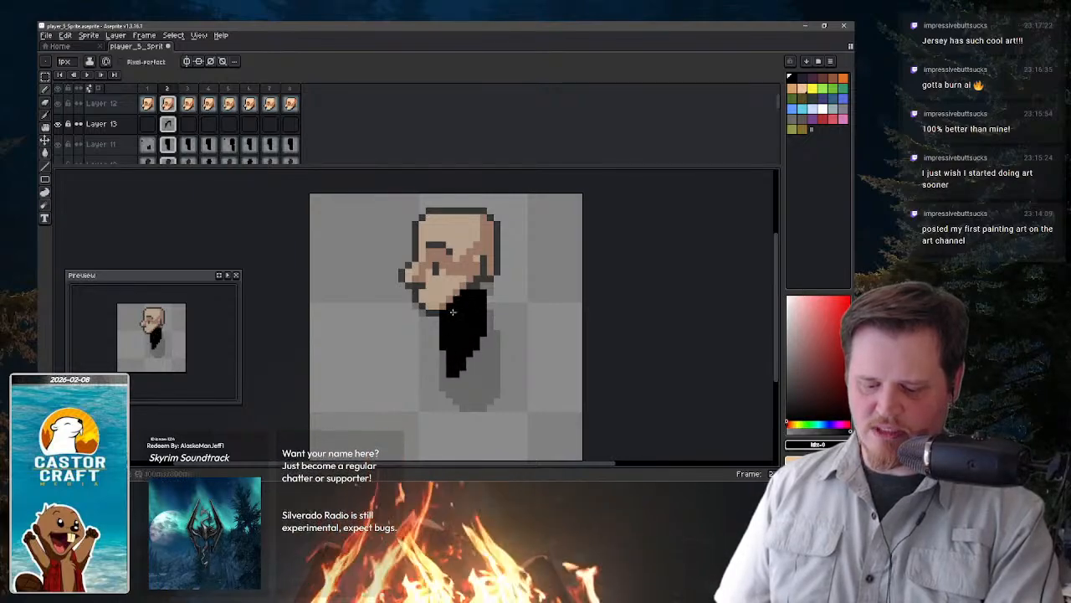
{"action": "left_click_drag", "start_coordinate": [444, 351], "coordinate": [454, 387]}
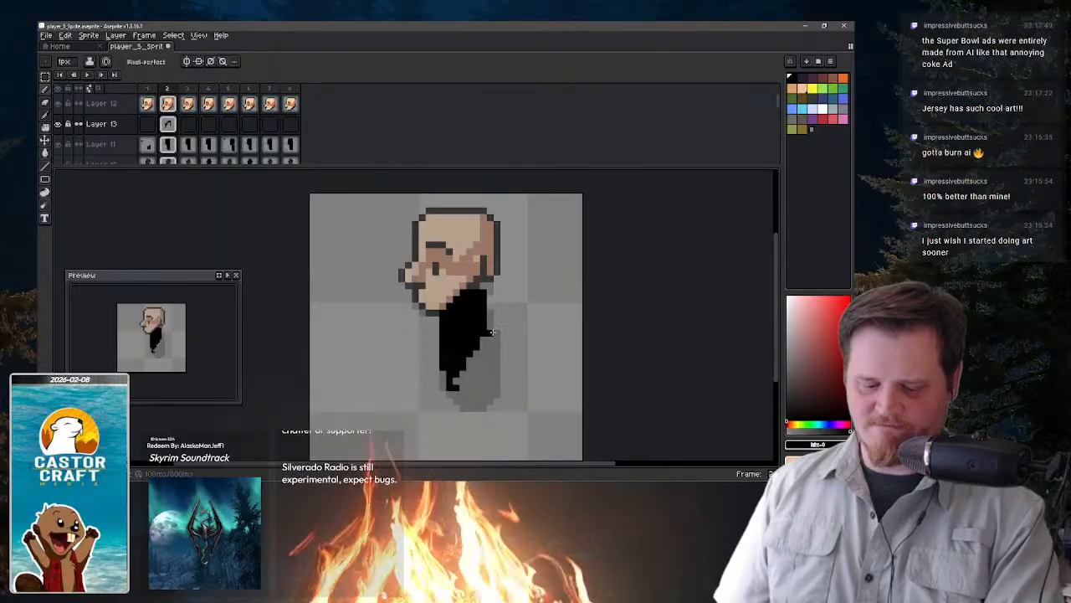
{"action": "mouse_move", "coordinate": [483, 330]}
{"action": "left_mouse_down"}
{"action": "mouse_move", "coordinate": [489, 358]}
{"action": "mouse_move", "coordinate": [480, 320]}
{"action": "mouse_move", "coordinate": [487, 390]}
{"action": "mouse_move", "coordinate": [482, 378]}
{"action": "mouse_move", "coordinate": [465, 388]}
{"action": "mouse_move", "coordinate": [448, 309]}
{"action": "mouse_move", "coordinate": [481, 392]}
{"action": "mouse_move", "coordinate": [459, 395]}
{"action": "mouse_move", "coordinate": [466, 400]}
{"action": "mouse_move", "coordinate": [461, 391]}
{"action": "mouse_move", "coordinate": [468, 405]}
{"action": "mouse_move", "coordinate": [480, 395]}
{"action": "mouse_move", "coordinate": [469, 405]}
{"action": "mouse_move", "coordinate": [492, 390]}
{"action": "mouse_move", "coordinate": [489, 327]}
{"action": "mouse_move", "coordinate": [500, 317]}
{"action": "mouse_move", "coordinate": [509, 384]}
{"action": "mouse_move", "coordinate": [493, 337]}
{"action": "mouse_move", "coordinate": [496, 400]}
{"action": "left_mouse_up"}
{"action": "key", "text": "e"}
{"action": "key", "text": "b"}
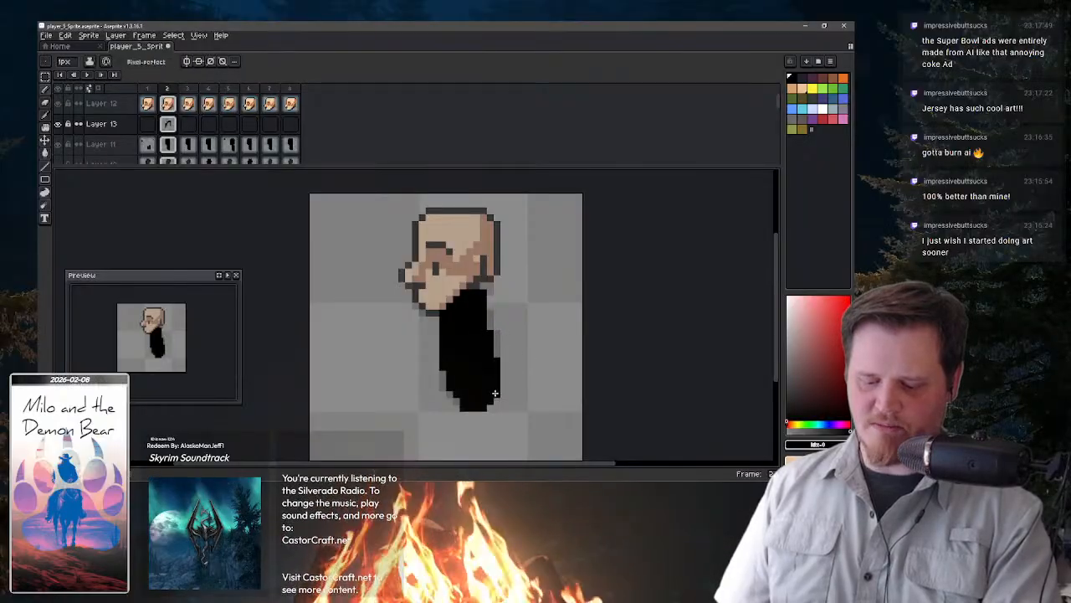
{"action": "left_click_drag", "start_coordinate": [444, 368], "coordinate": [444, 391]}
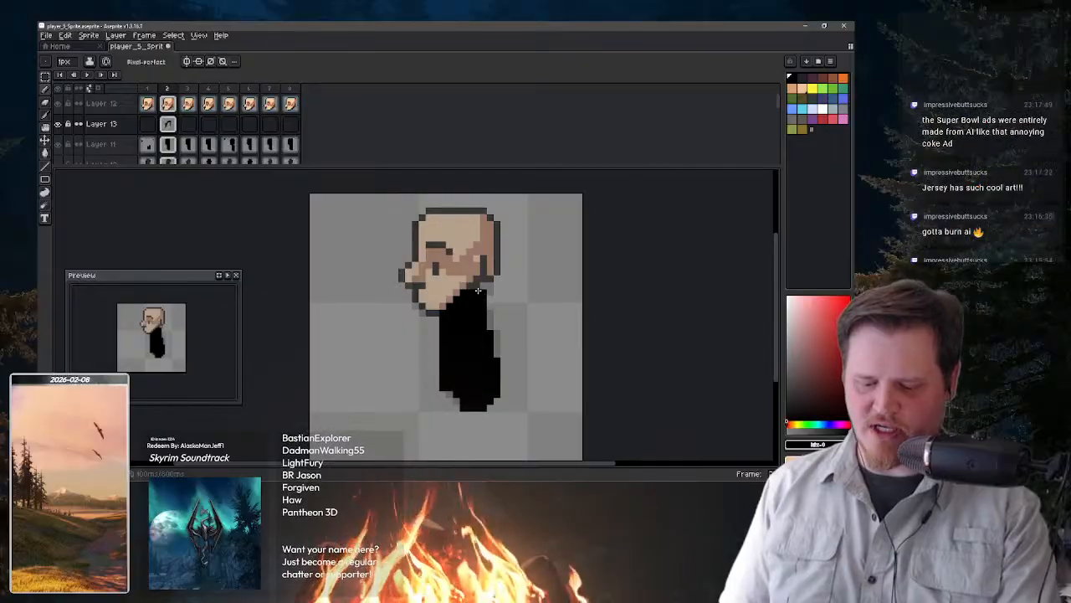
- Trim the back of the neck and widen the chest and upper back of the torso with black pixels
{"action": "key", "text": "e"}
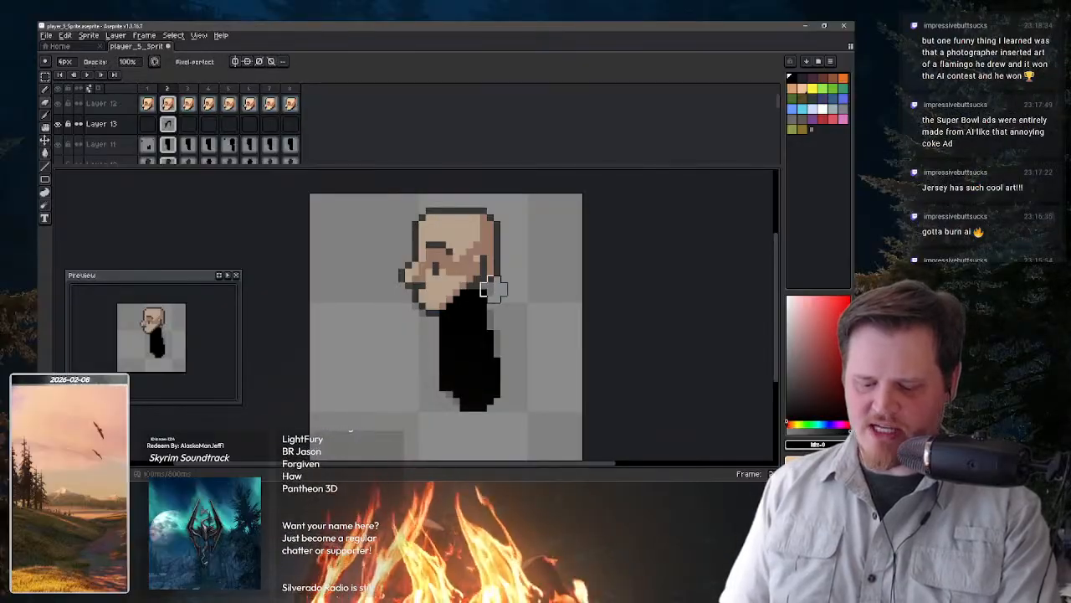
{"action": "key", "text": "b"}
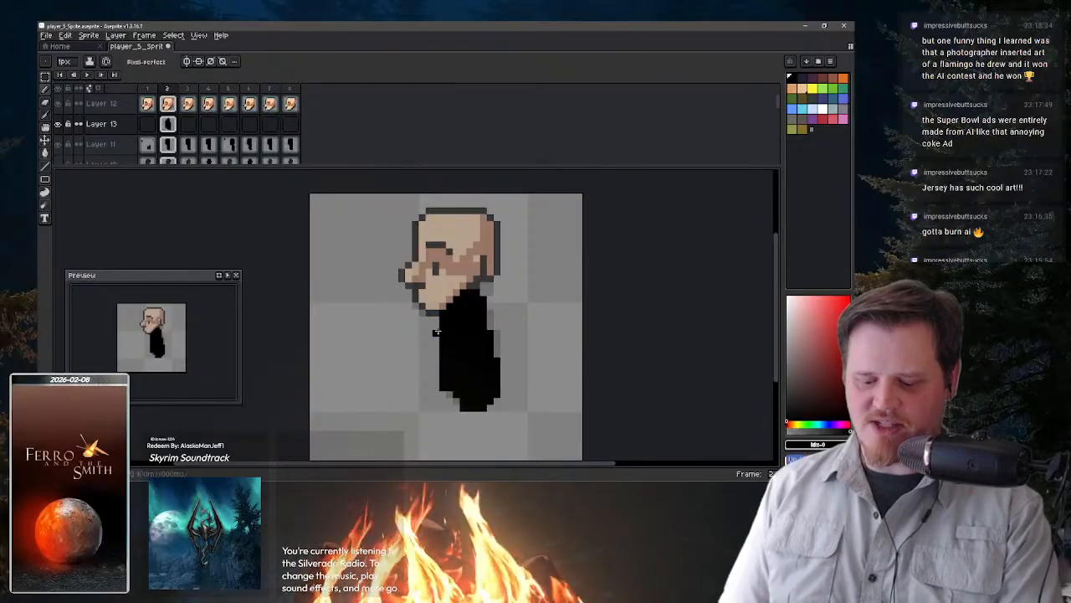
{"action": "left_click_drag", "start_coordinate": [437, 346], "coordinate": [437, 362]}
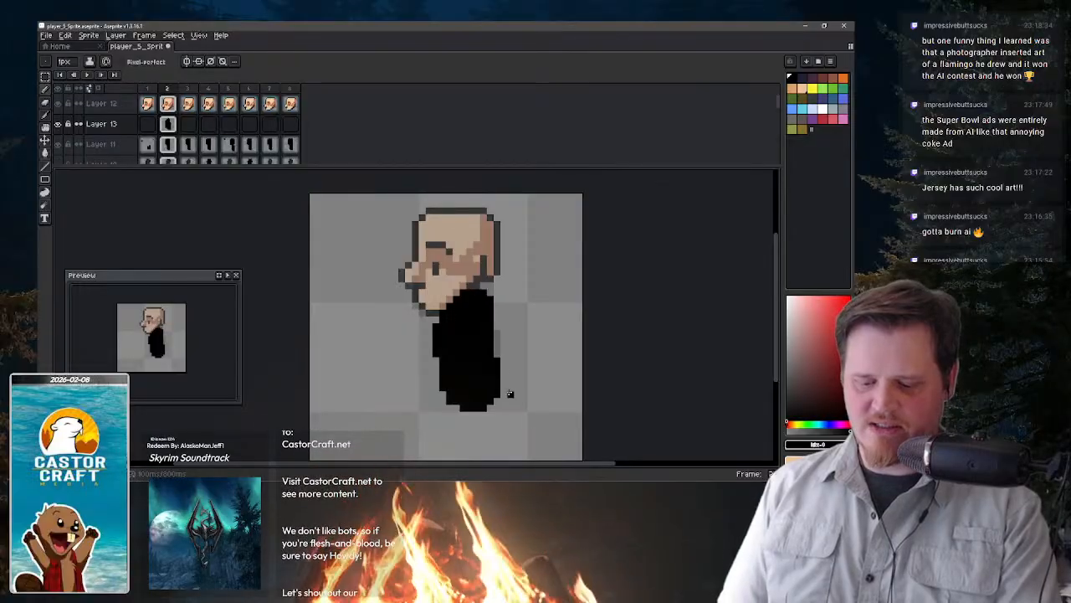
- Move the black torso slightly down and to the right, then redraw the neck up to the head
{"action": "key", "text": "v"}
{"action": "mouse_move", "coordinate": [477, 358]}
{"action": "left_mouse_down"}
{"action": "mouse_move", "coordinate": [472, 365]}
{"action": "mouse_move", "coordinate": [484, 351]}
{"action": "mouse_move", "coordinate": [483, 363]}
{"action": "left_mouse_up"}
{"action": "key", "text": "b"}
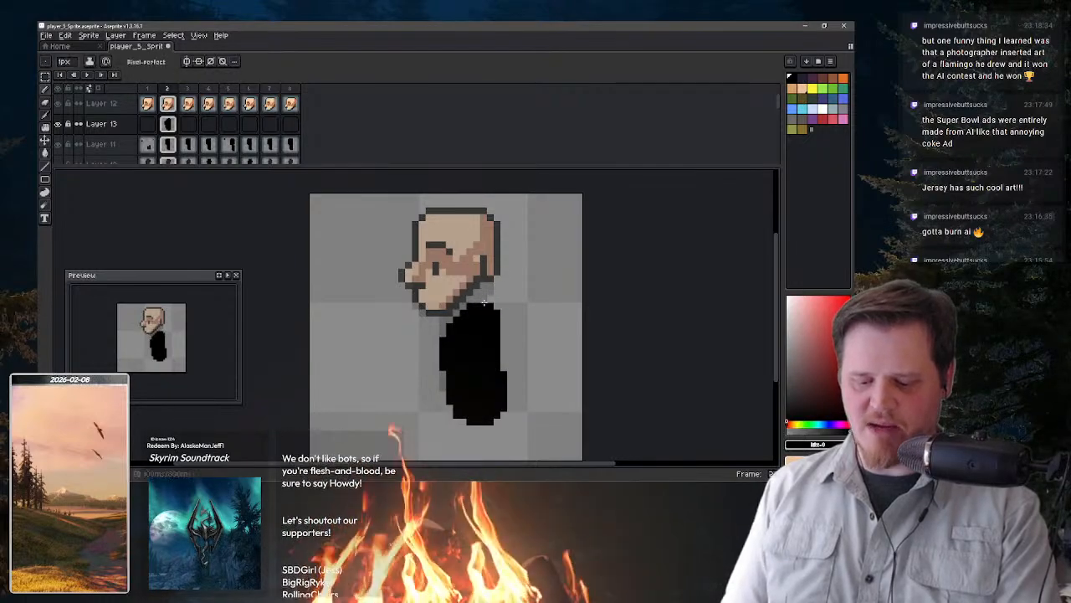
{"action": "mouse_move", "coordinate": [483, 303]}
{"action": "left_mouse_down"}
{"action": "mouse_move", "coordinate": [490, 292]}
{"action": "mouse_move", "coordinate": [466, 291]}
{"action": "left_mouse_up"}
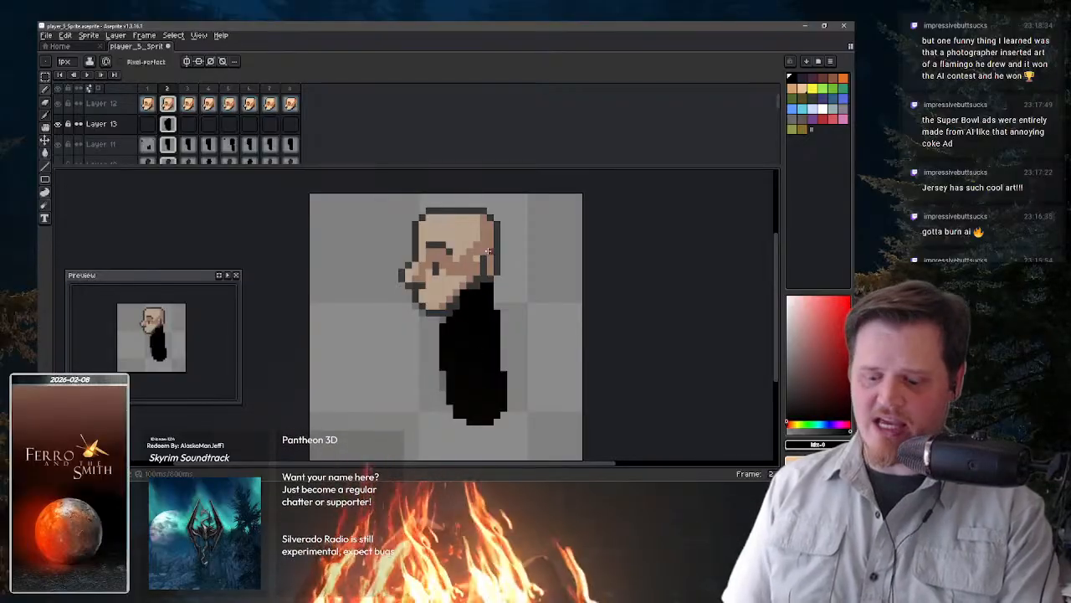
- Refine the torso outline by narrowing the neck, squaring the upper back and trimming the lower front edge
{"action": "key", "text": "e"}
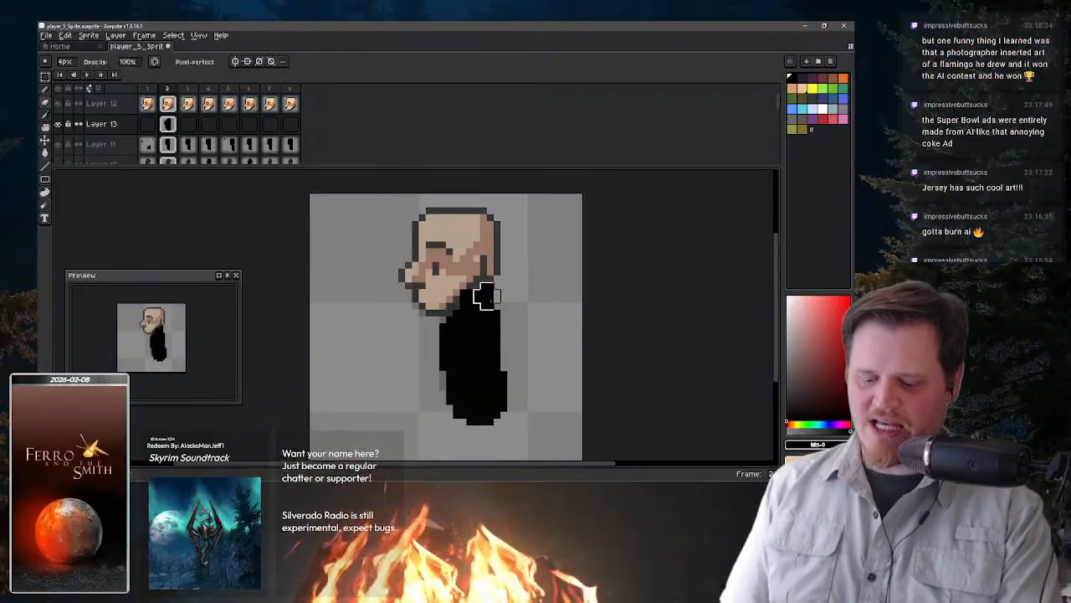
{"action": "key", "text": "b"}
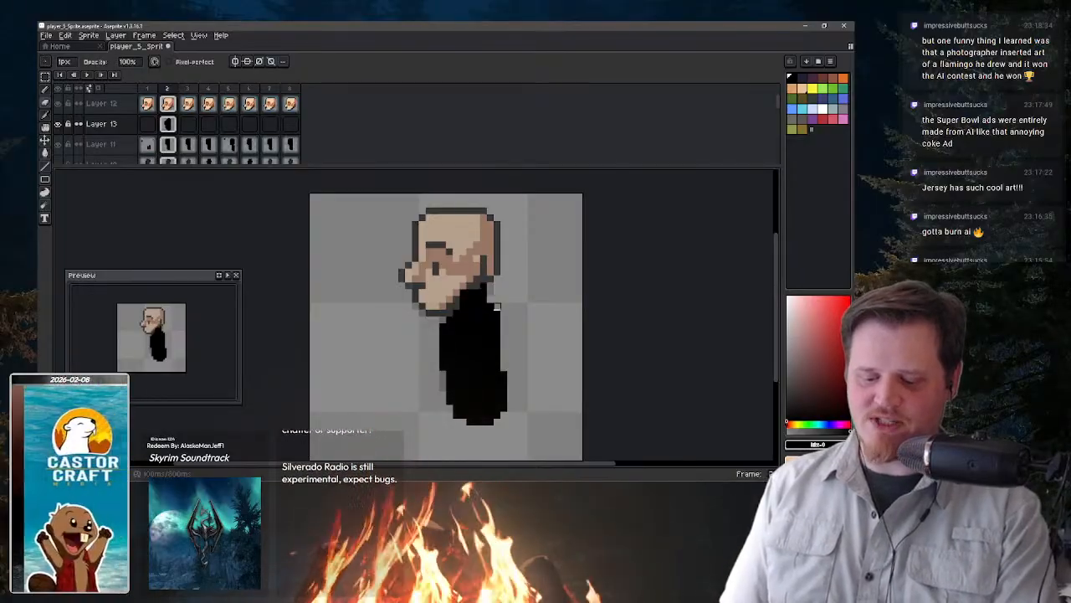
{"action": "key", "text": "e"}
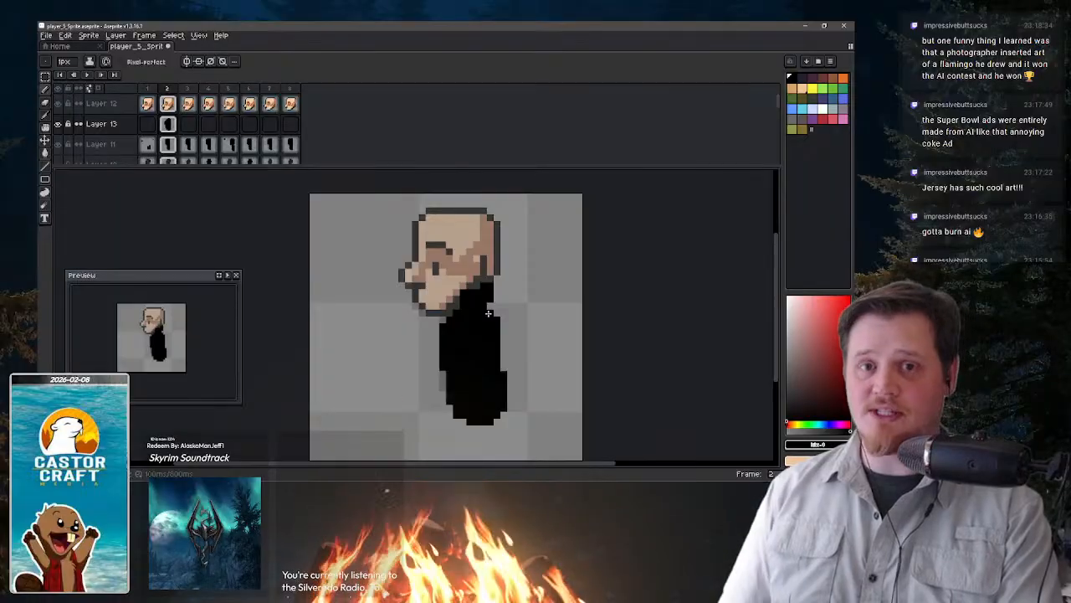
{"action": "key", "text": "b"}
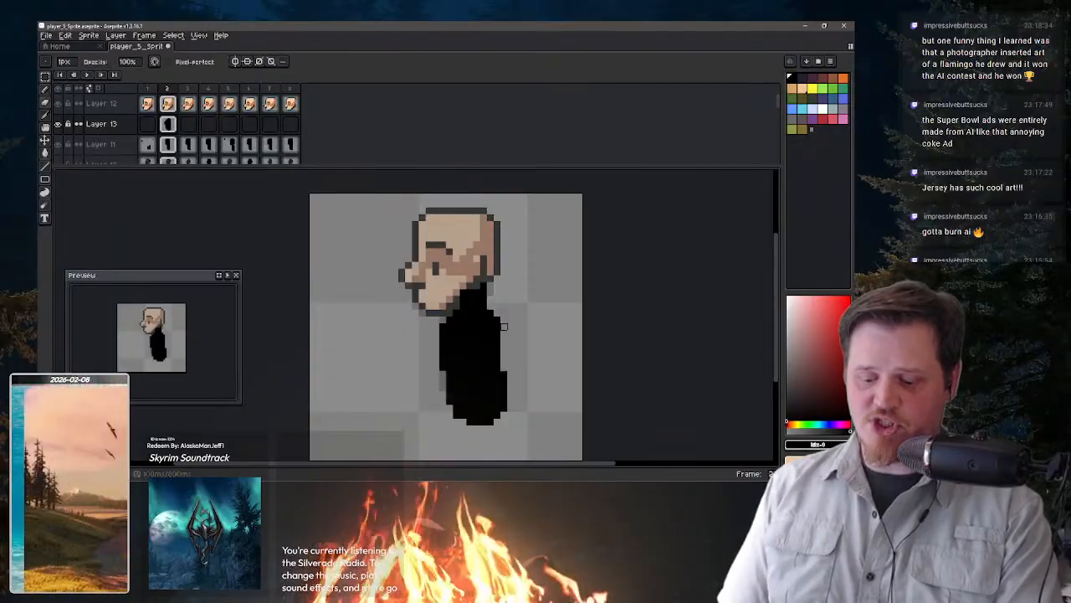
{"action": "key", "text": "e"}
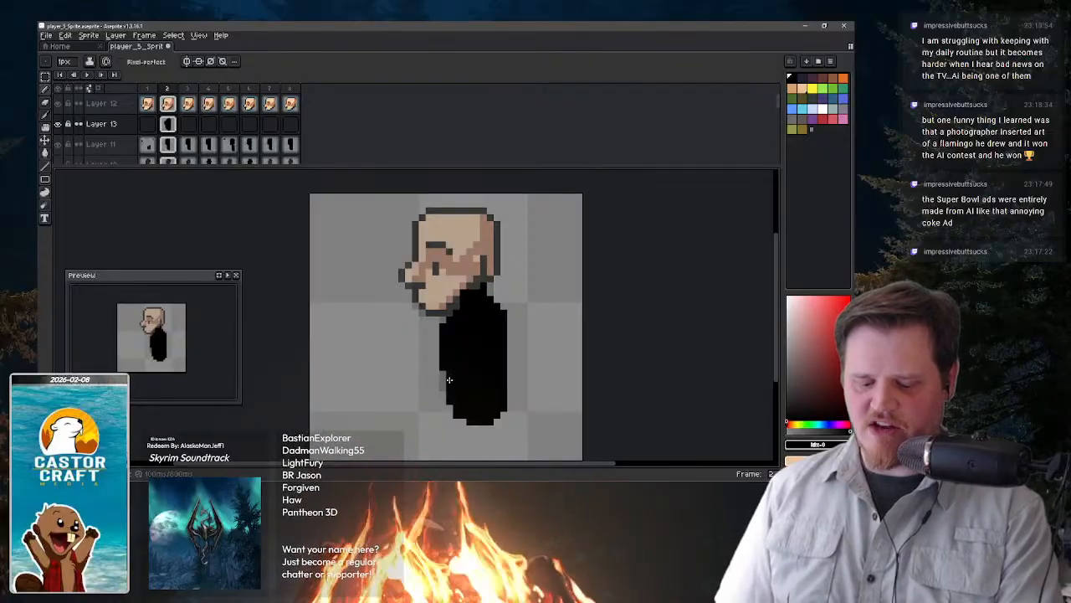
{"action": "key", "text": "b"}
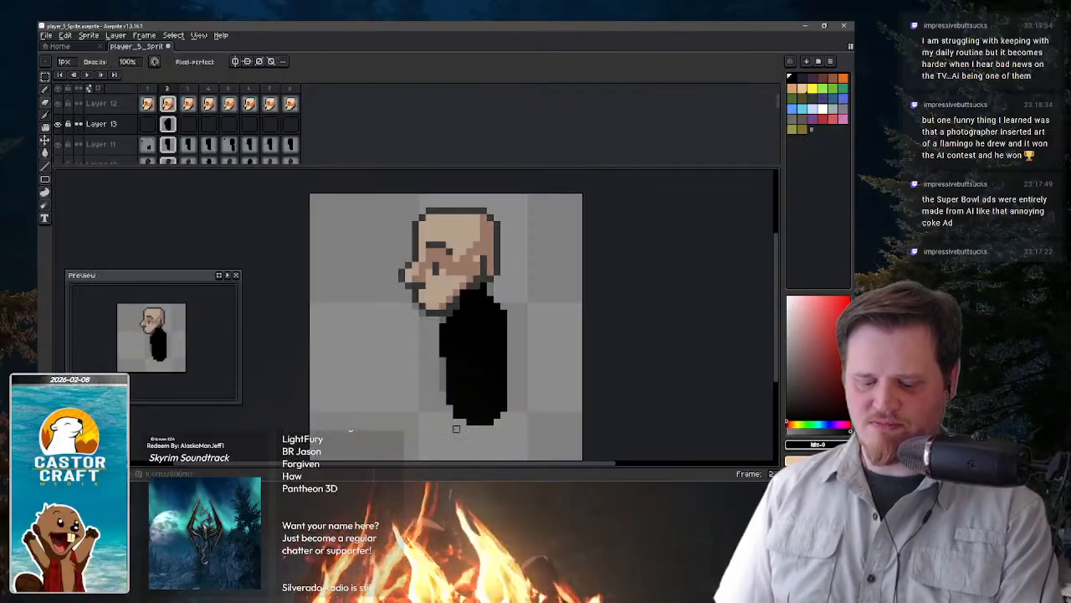
{"action": "key", "text": "e"}
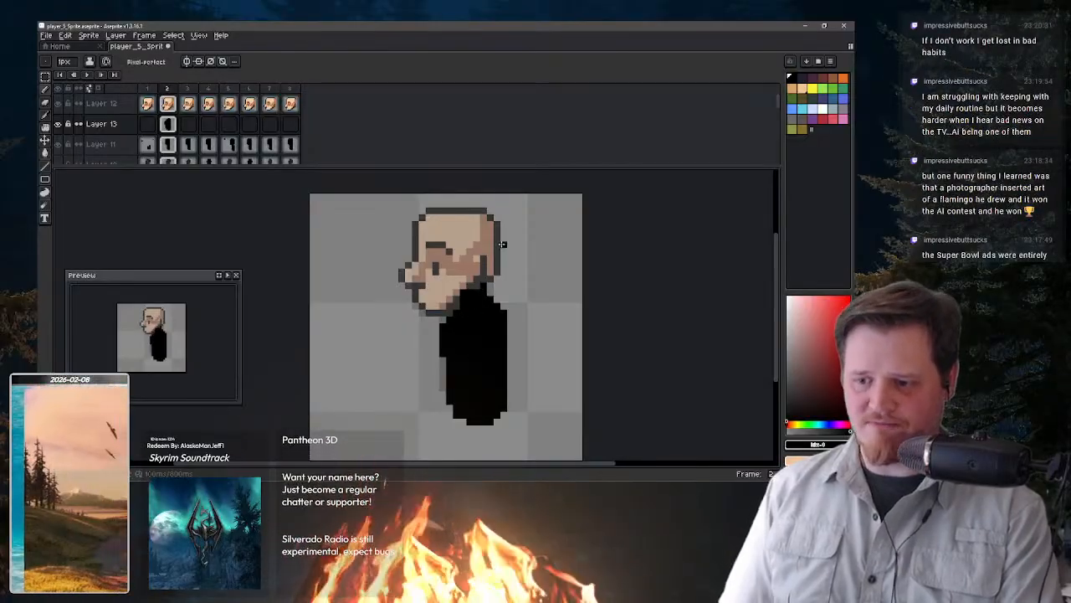
- Show the Layer 3 shirt artwork as a colour reference, sample its dark orange, and enlarge the timeline to reveal more layers
{"action": "key", "text": "i"}
{"action": "key", "text": "b"}
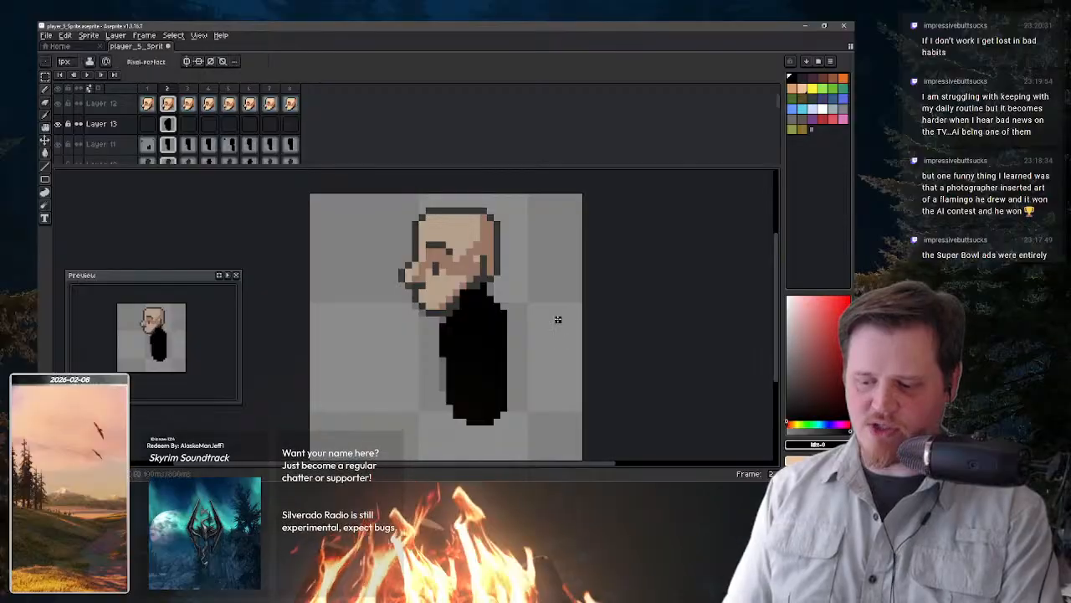
{"action": "left_click", "coordinate": [843, 79]}
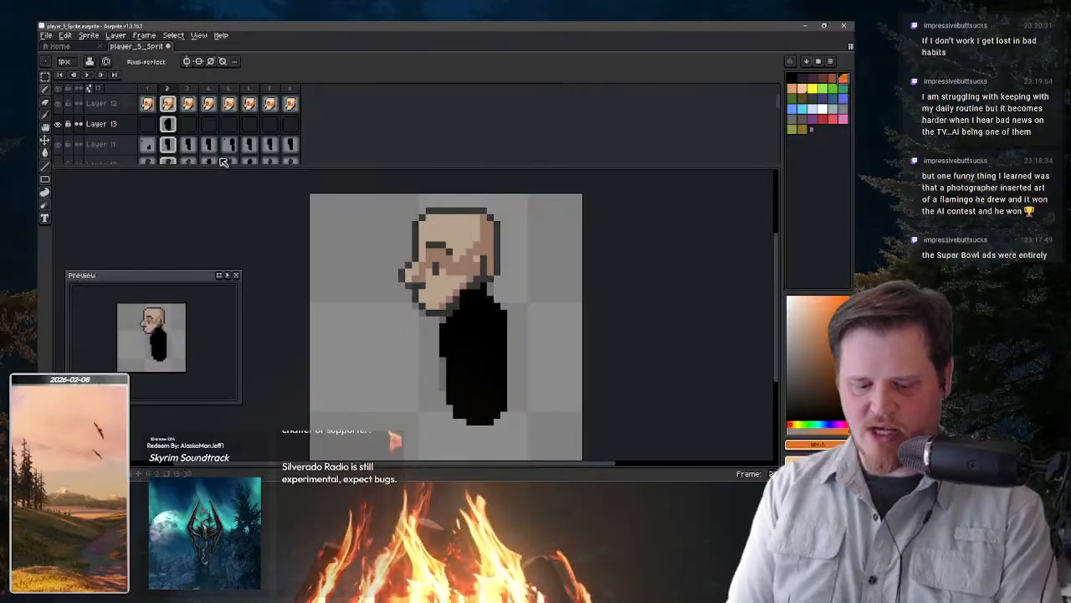
{"action": "left_click_drag", "start_coordinate": [778, 101], "coordinate": [778, 115]}
{"action": "left_click", "coordinate": [69, 143]}
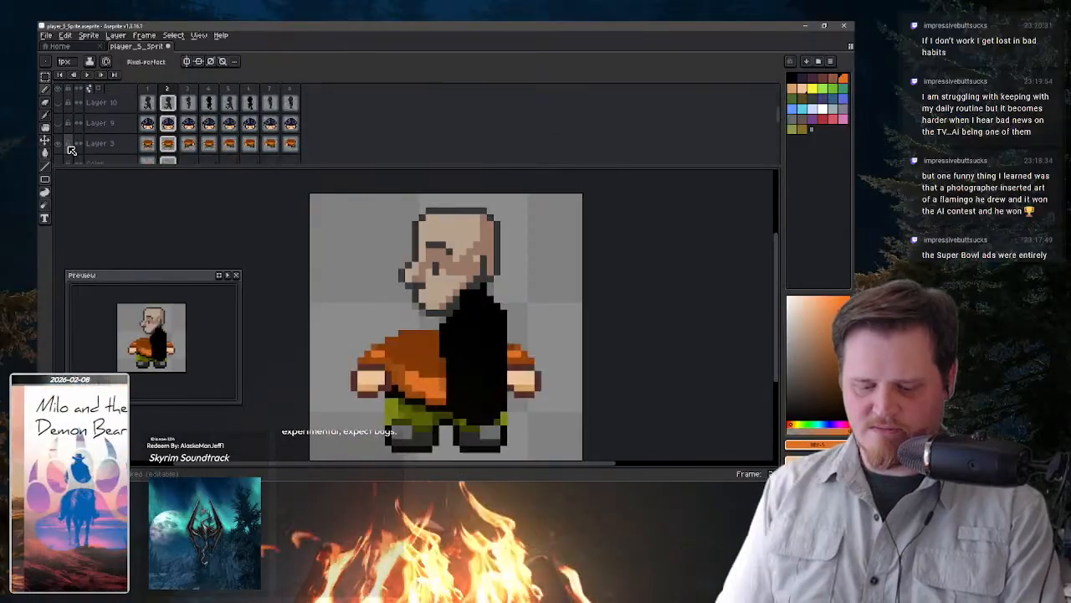
{"action": "key", "text": "alt"}
{"action": "left_click", "coordinate": [428, 358], "text": "alt"}
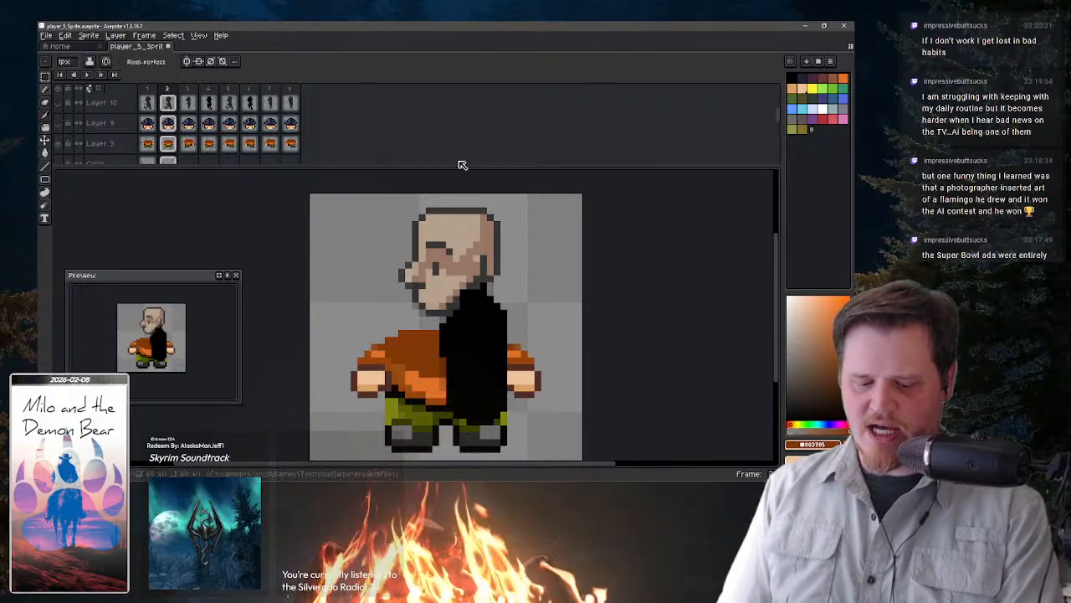
{"action": "left_click_drag", "start_coordinate": [749, 164], "coordinate": [749, 228]}
{"action": "left_click_drag", "start_coordinate": [783, 146], "coordinate": [787, 119]}
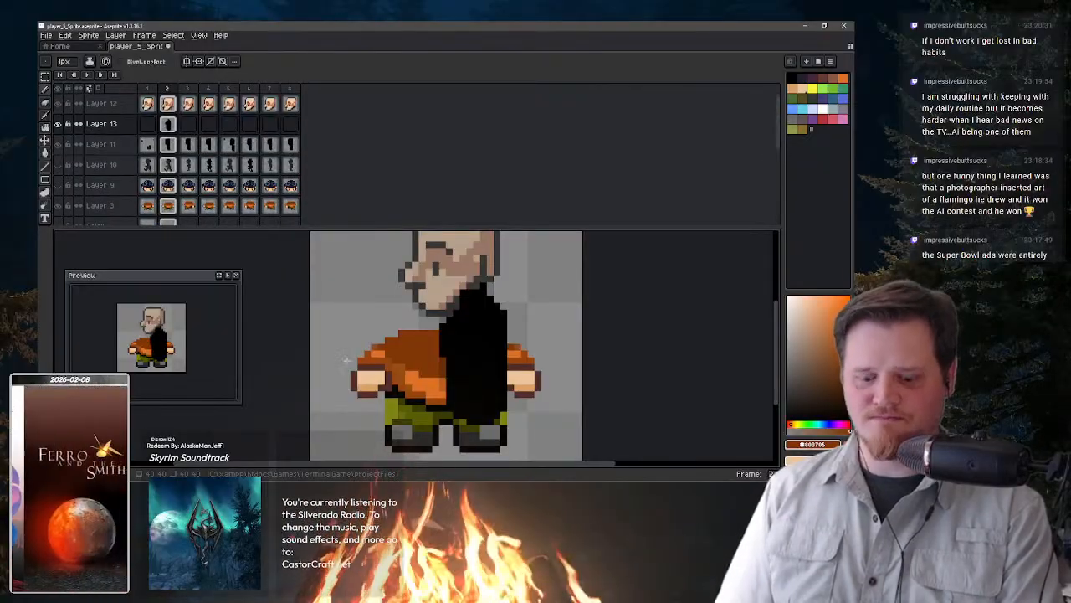
- Paint dark and bright orange swatches in the upper-right canvas corner on Layer 13, frame 2, and hide Layer 3
{"action": "left_click", "coordinate": [167, 124]}
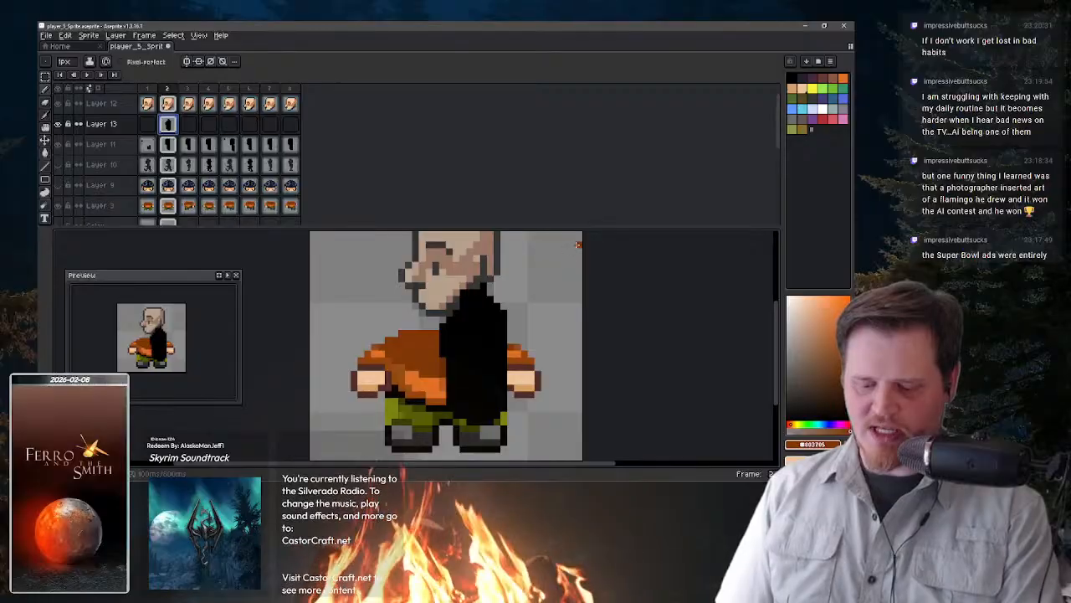
{"action": "left_click_drag", "start_coordinate": [578, 247], "coordinate": [578, 258]}
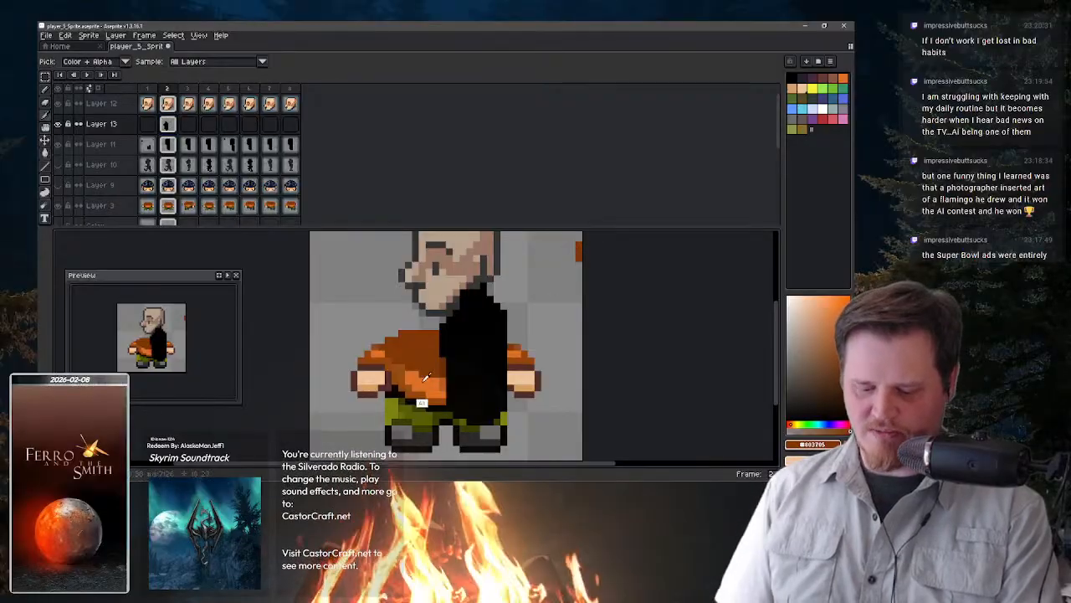
{"action": "left_click_drag", "start_coordinate": [571, 244], "coordinate": [569, 262]}
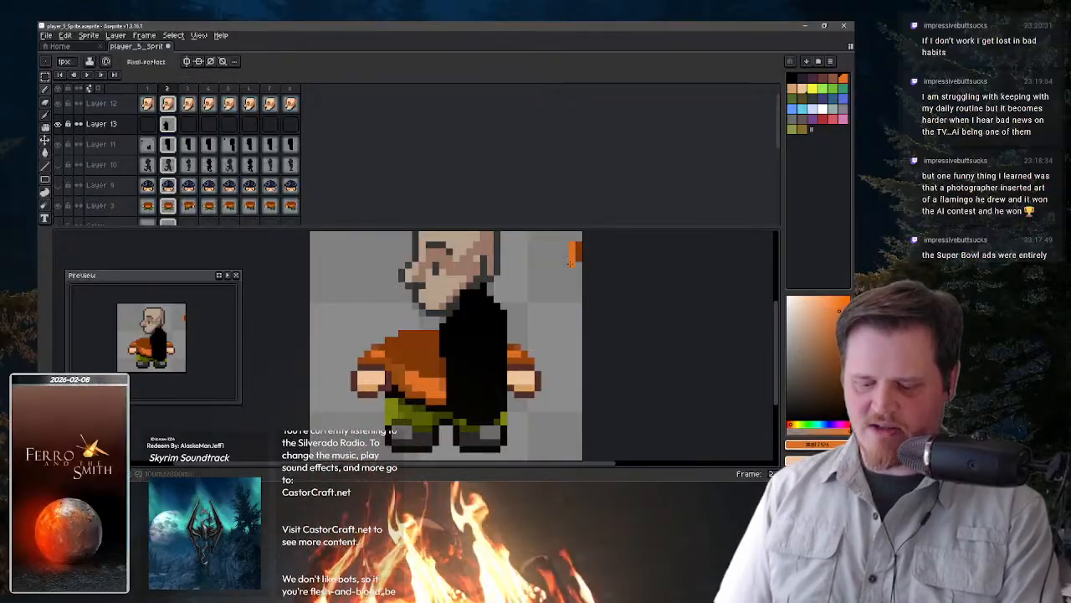
{"action": "left_click", "coordinate": [58, 206]}
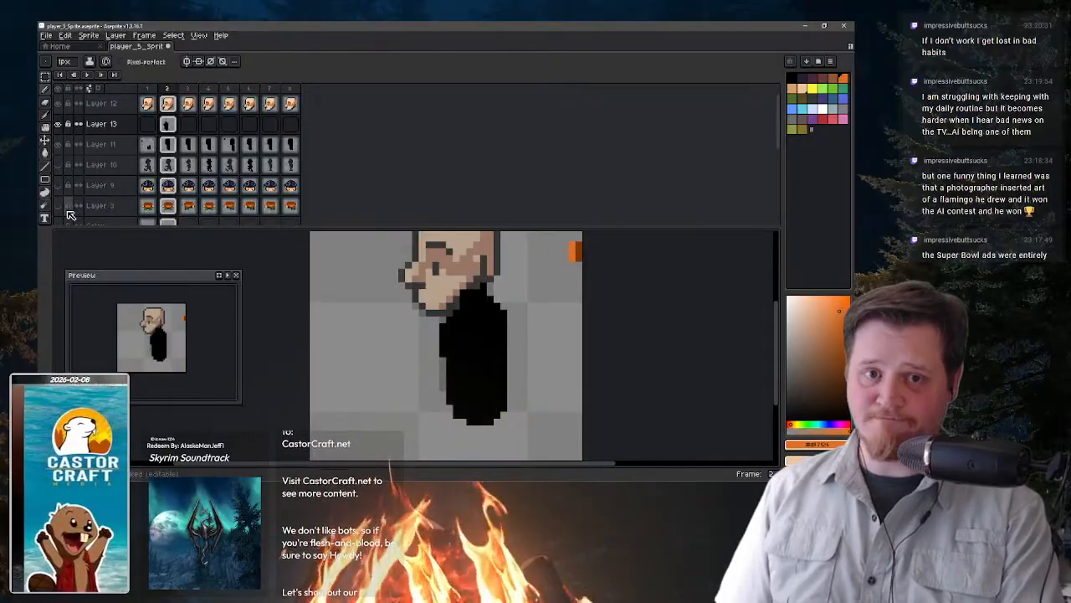
- Fill the upper chest inside the black outline with bright orange and shade its lower edge with dark orange
{"action": "left_click_drag", "start_coordinate": [450, 327], "coordinate": [450, 345]}
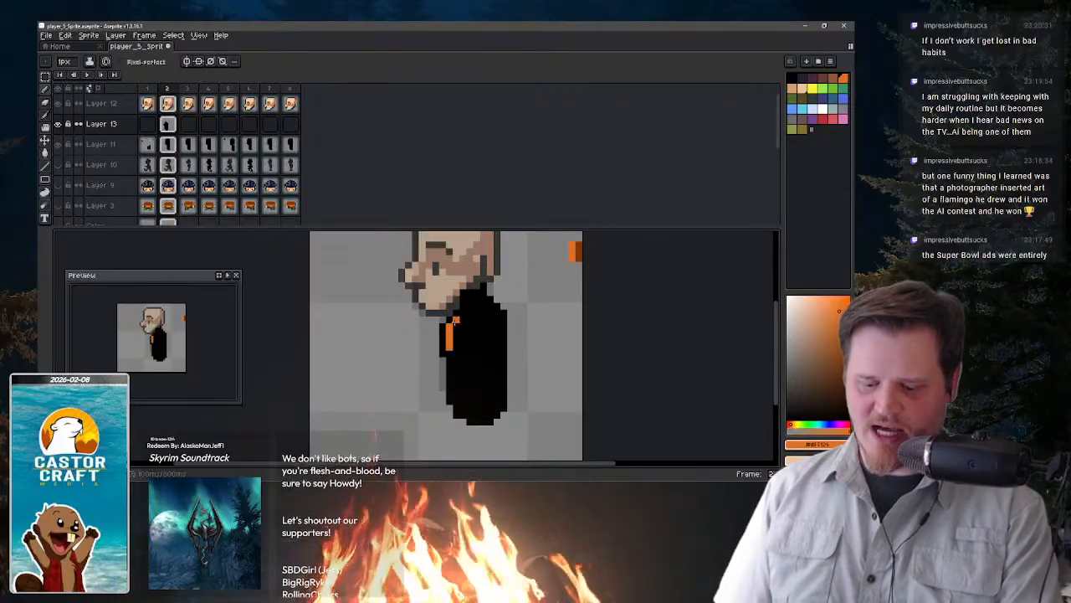
{"action": "mouse_move", "coordinate": [456, 320]}
{"action": "left_mouse_down"}
{"action": "mouse_move", "coordinate": [469, 321]}
{"action": "mouse_move", "coordinate": [457, 339]}
{"action": "left_mouse_up"}
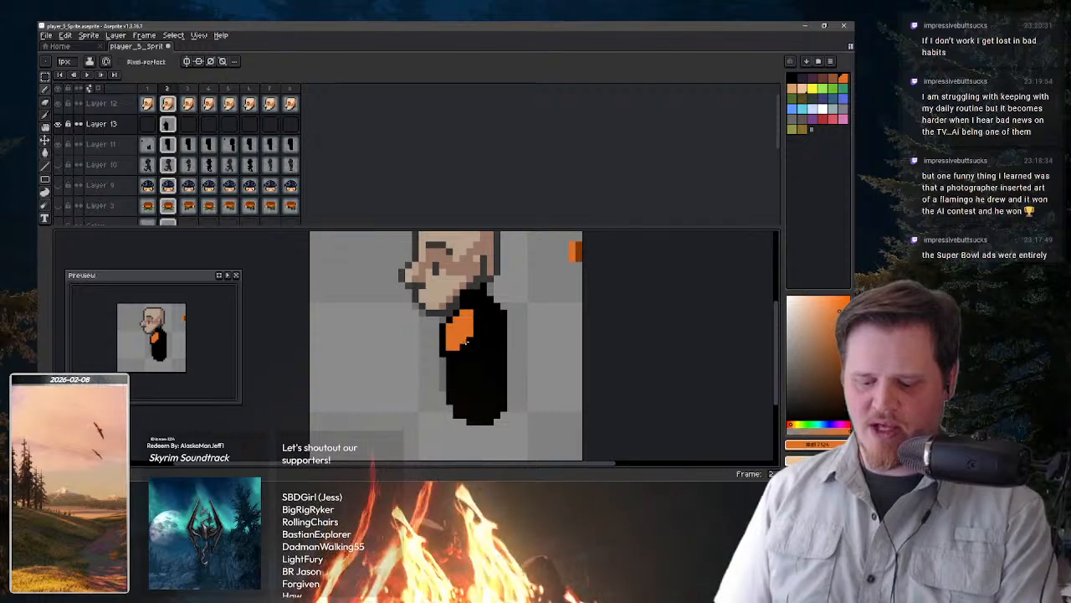
{"action": "left_click", "coordinate": [469, 339]}
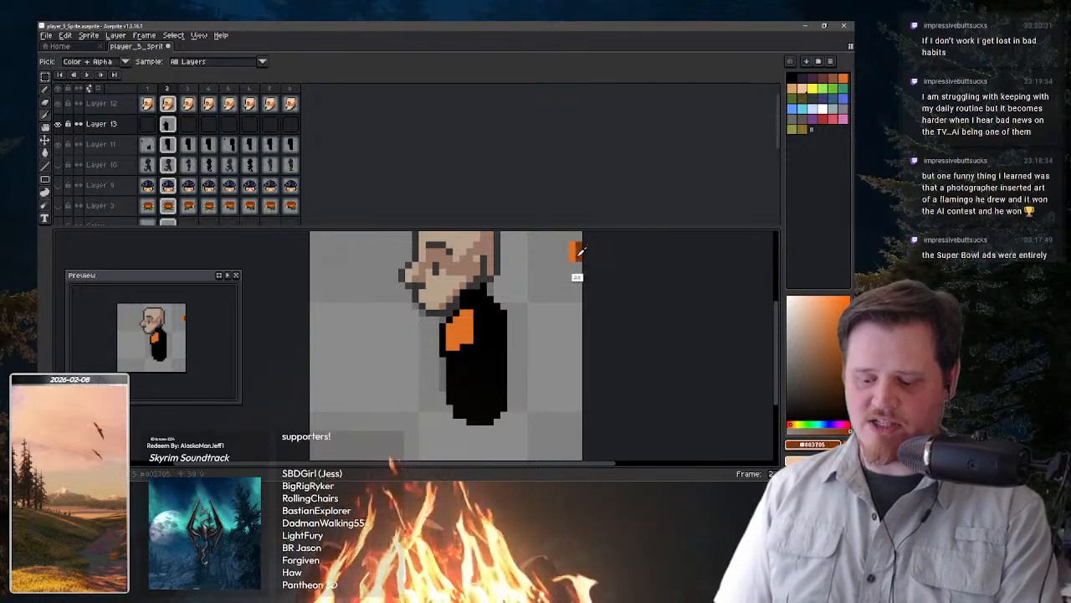
{"action": "left_click", "coordinate": [576, 252], "text": "alt"}
{"action": "left_click", "coordinate": [457, 354]}
{"action": "left_click", "coordinate": [463, 347]}
{"action": "left_click", "coordinate": [452, 354]}
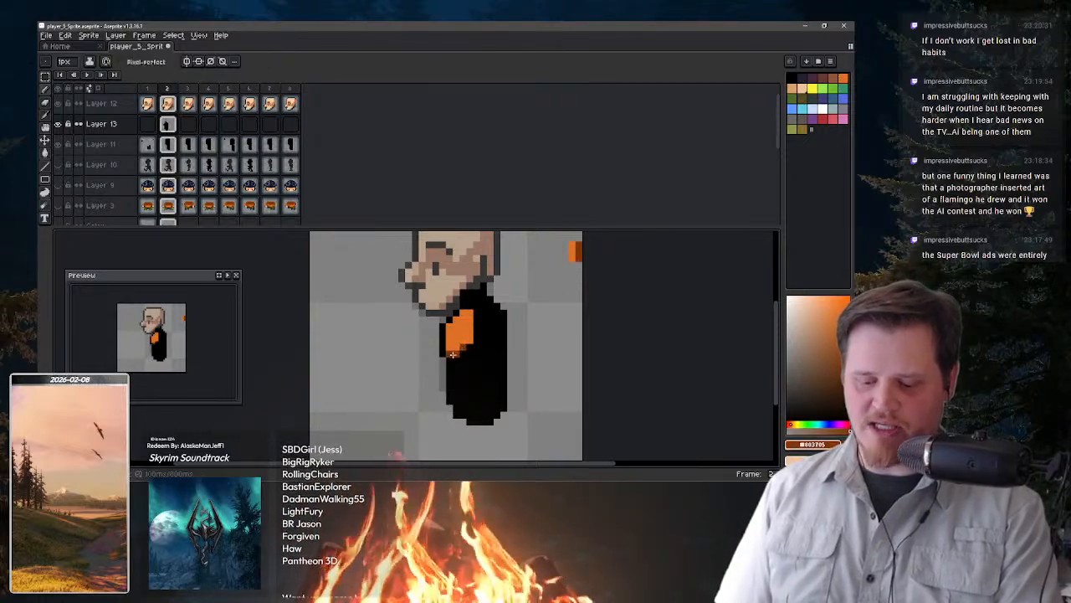
{"action": "left_click", "coordinate": [469, 346]}
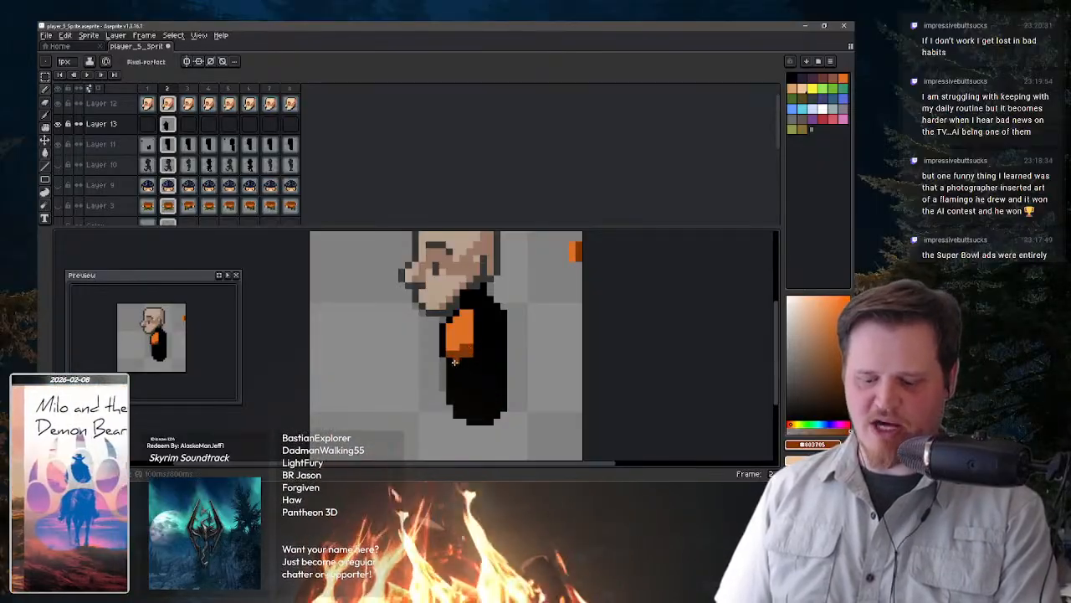
- Paint a bright orange strip down the belly with dark orange shading and carry the bright orange over the shoulder
{"action": "key", "text": "alt"}
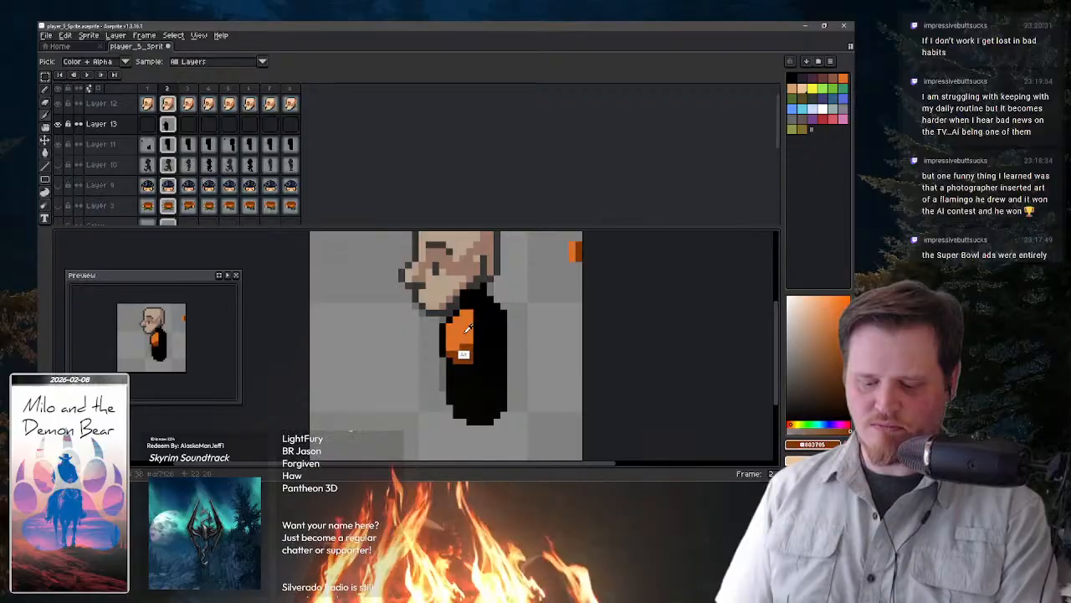
{"action": "left_click_drag", "start_coordinate": [456, 365], "coordinate": [462, 401]}
{"action": "left_click", "coordinate": [467, 355], "text": "alt"}
{"action": "left_click", "coordinate": [456, 394], "text": "alt"}
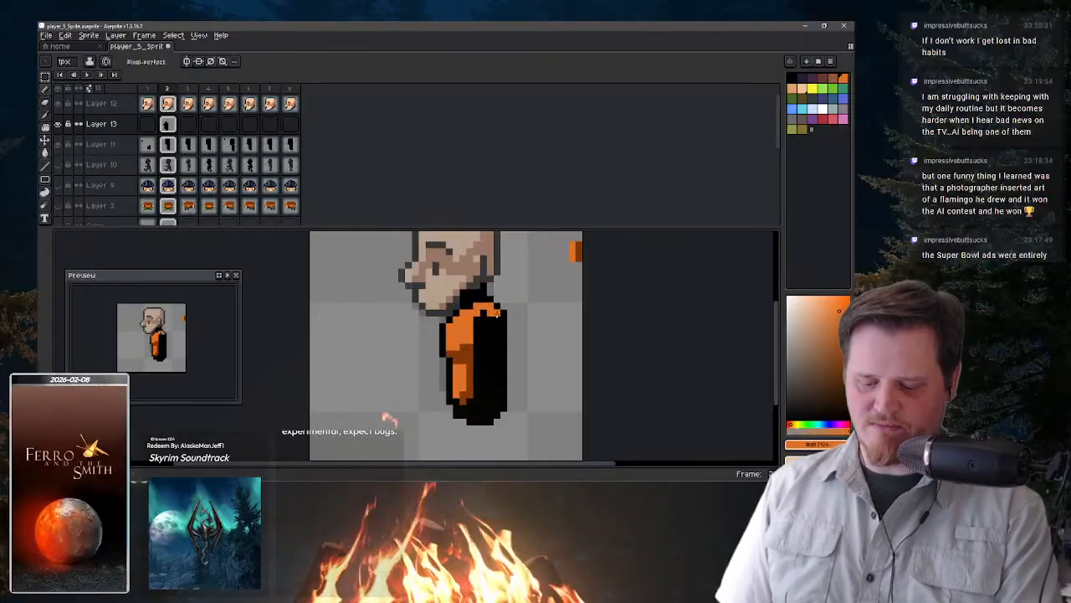
{"action": "left_click", "coordinate": [485, 314]}
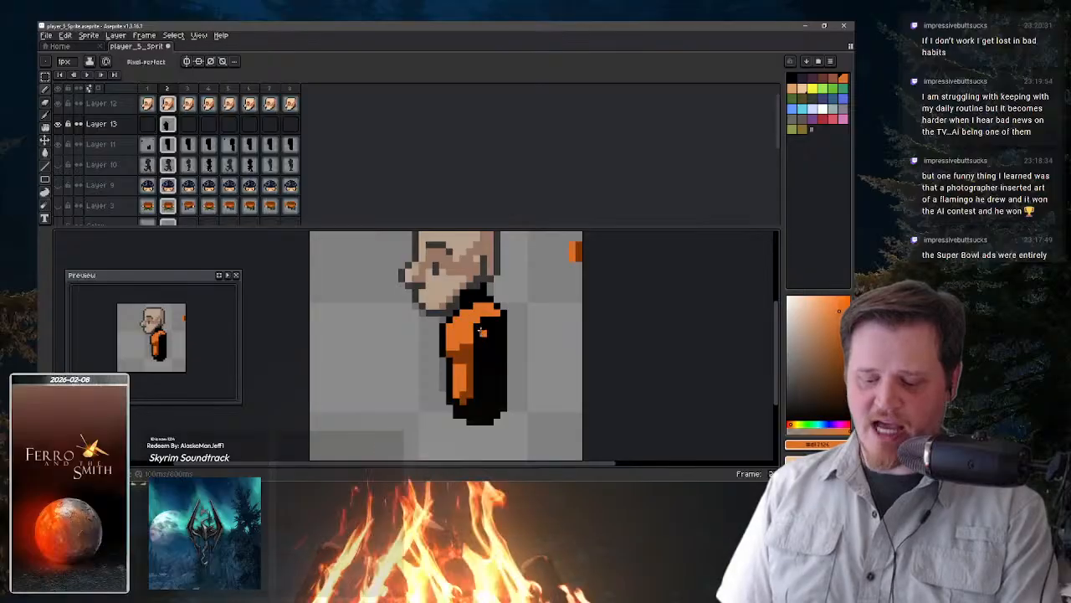
- Fill the back and lower torso with dark orange down to the hips, leaving a black outline
{"action": "left_click", "coordinate": [467, 372], "text": "alt"}
{"action": "left_click_drag", "start_coordinate": [483, 340], "coordinate": [497, 323]}
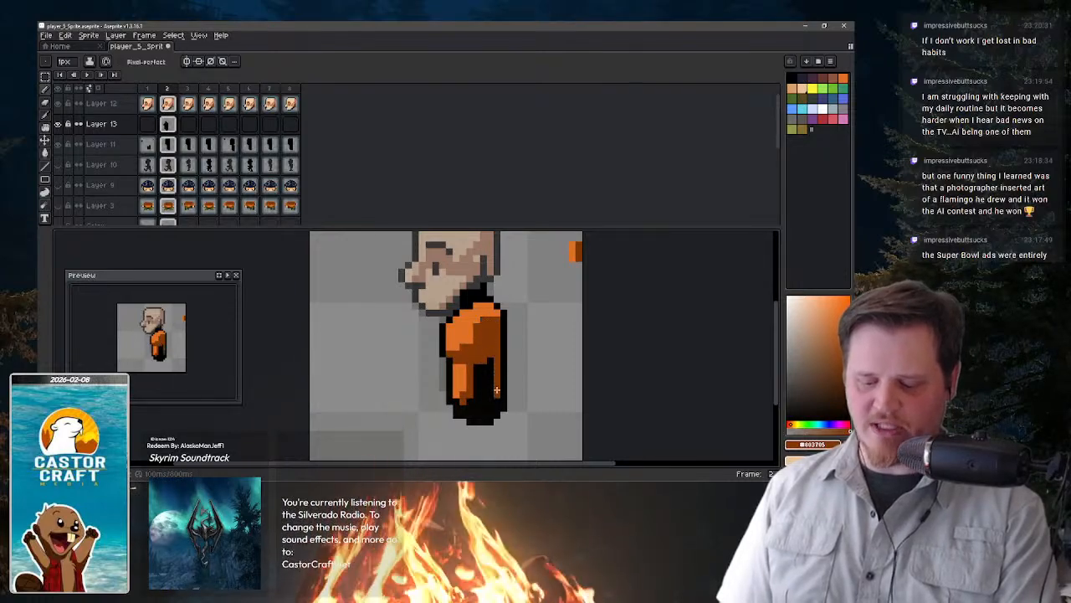
{"action": "mouse_move", "coordinate": [494, 392]}
{"action": "left_mouse_down"}
{"action": "mouse_move", "coordinate": [491, 355]}
{"action": "mouse_move", "coordinate": [486, 404]}
{"action": "mouse_move", "coordinate": [475, 369]}
{"action": "left_mouse_up"}
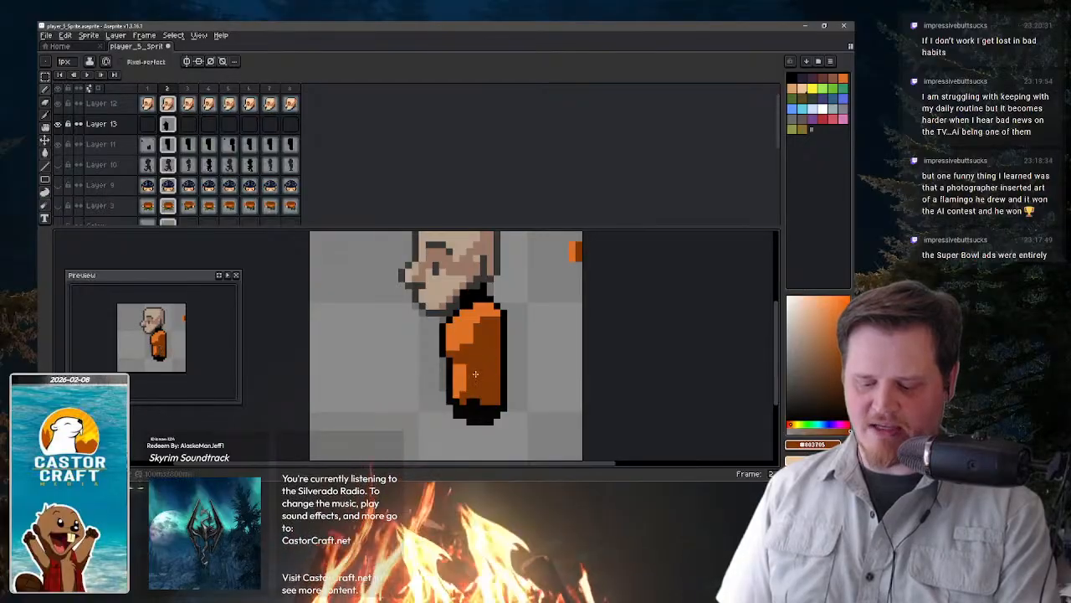
{"action": "left_click", "coordinate": [459, 388], "text": "alt"}
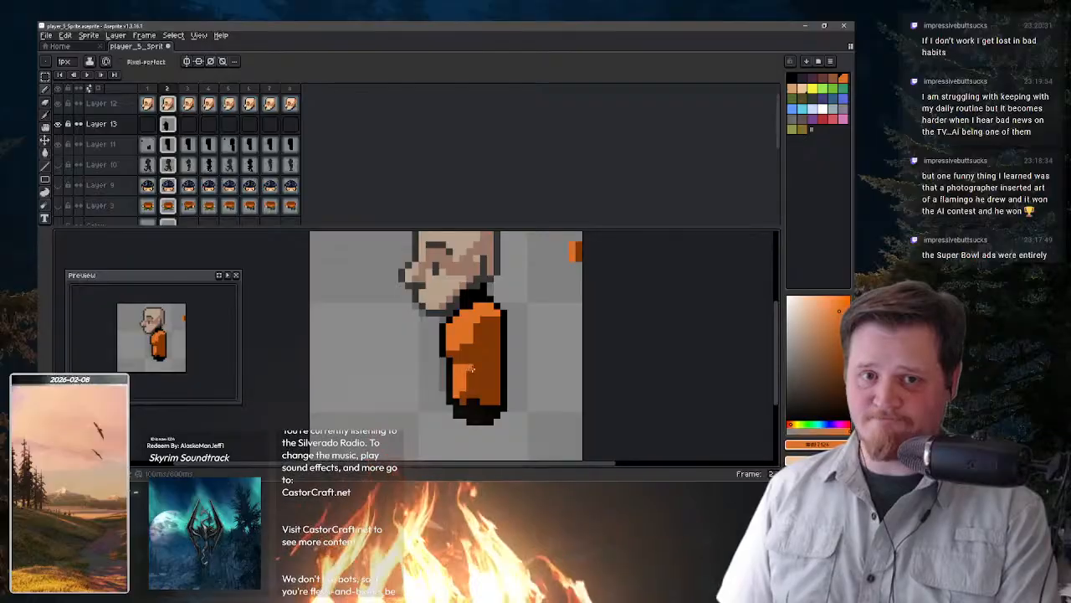
{"action": "left_click", "coordinate": [473, 394], "text": "alt"}
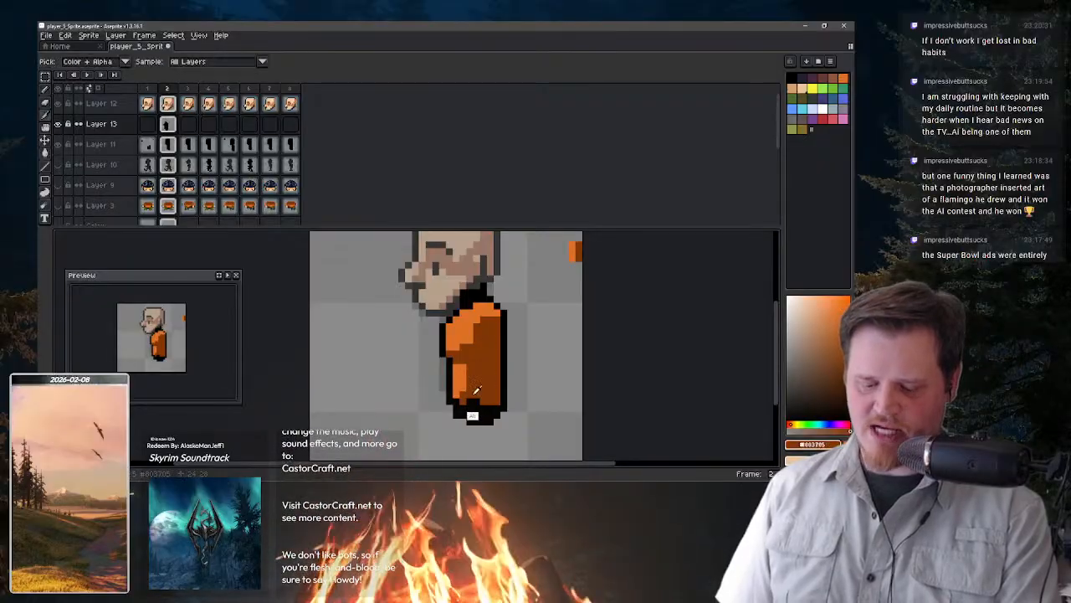
{"action": "left_click_drag", "start_coordinate": [471, 413], "coordinate": [491, 408]}
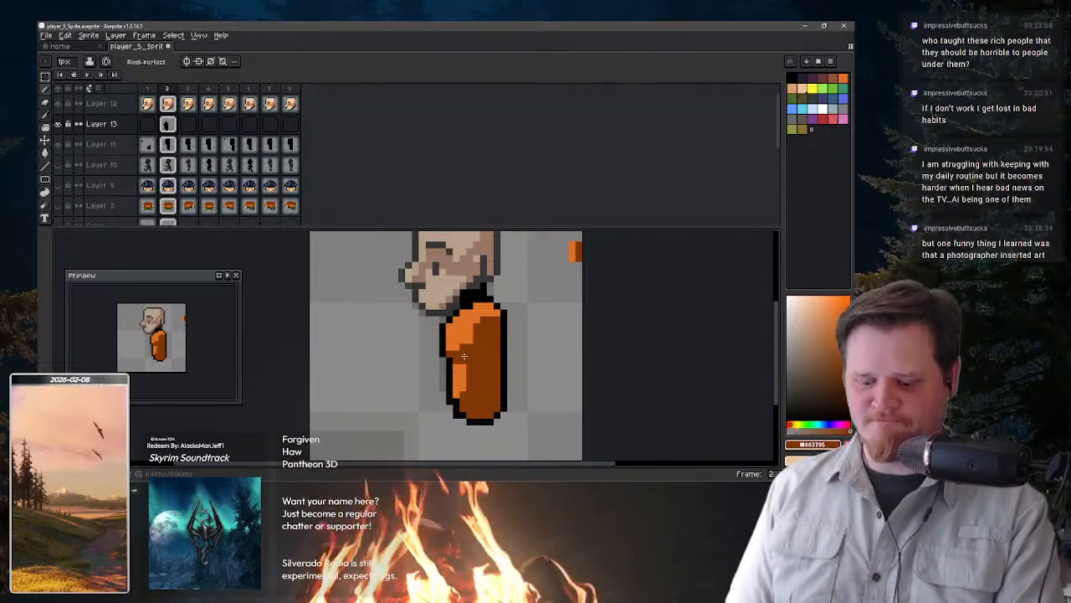
- Add a pale orange swatch beside the others, highlight the chest and shoulder edge with it, and undo the excess highlight pixels
{"action": "key", "text": "i"}
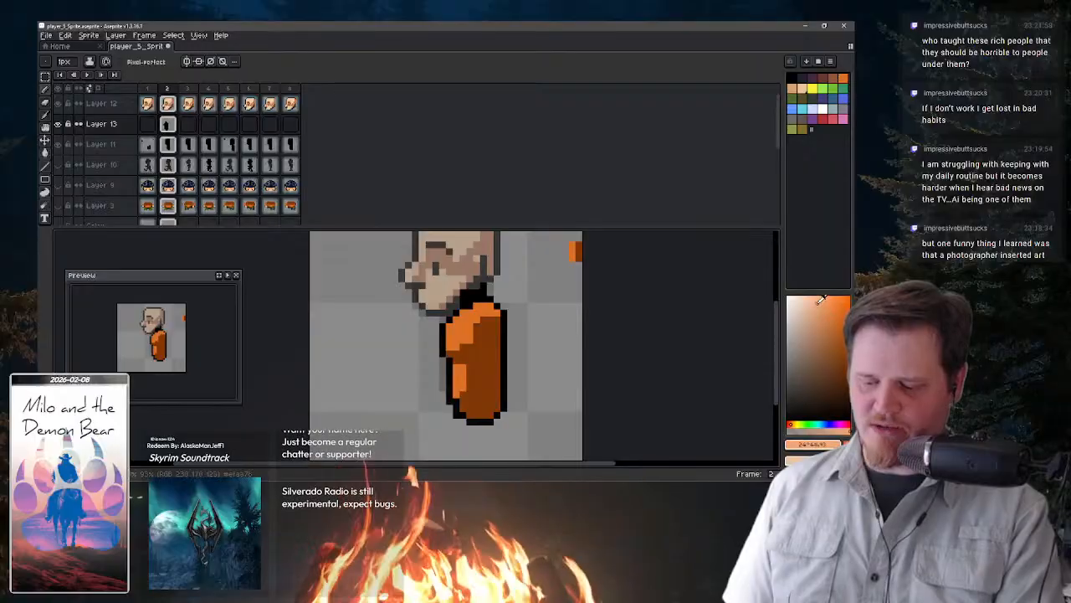
{"action": "left_click_drag", "start_coordinate": [565, 244], "coordinate": [565, 258]}
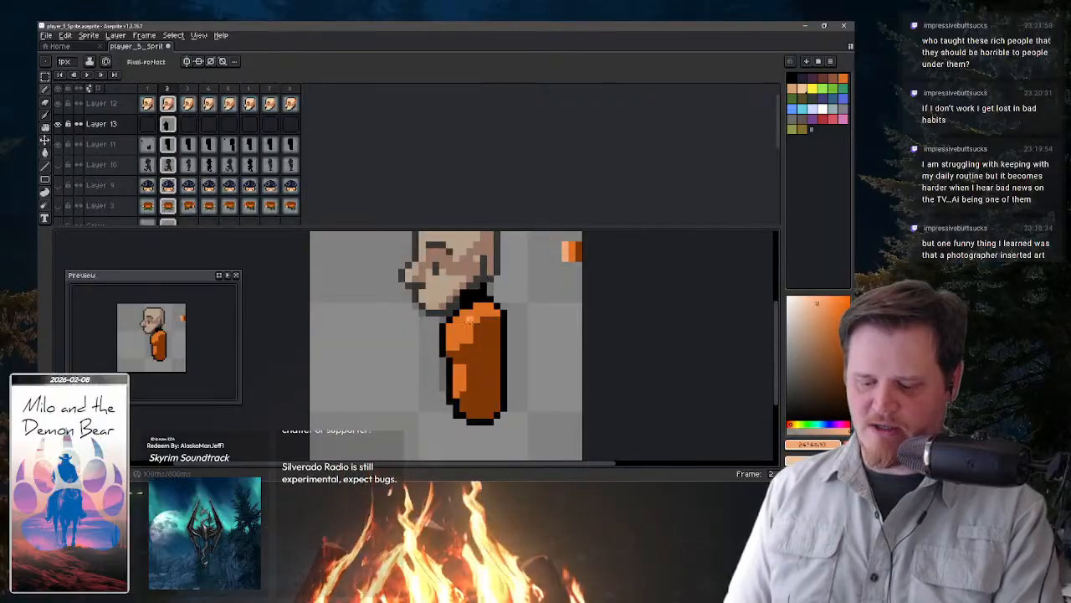
{"action": "left_click", "coordinate": [450, 326]}
{"action": "left_click", "coordinate": [456, 320]}
{"action": "left_click", "coordinate": [463, 313]}
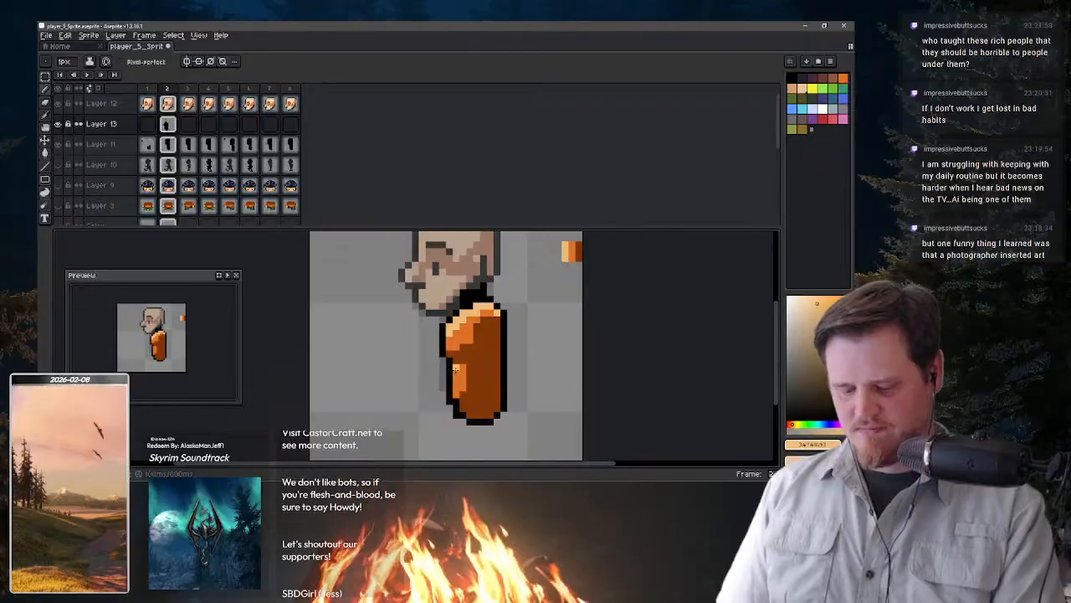
{"action": "key", "text": "ctrl+z"}
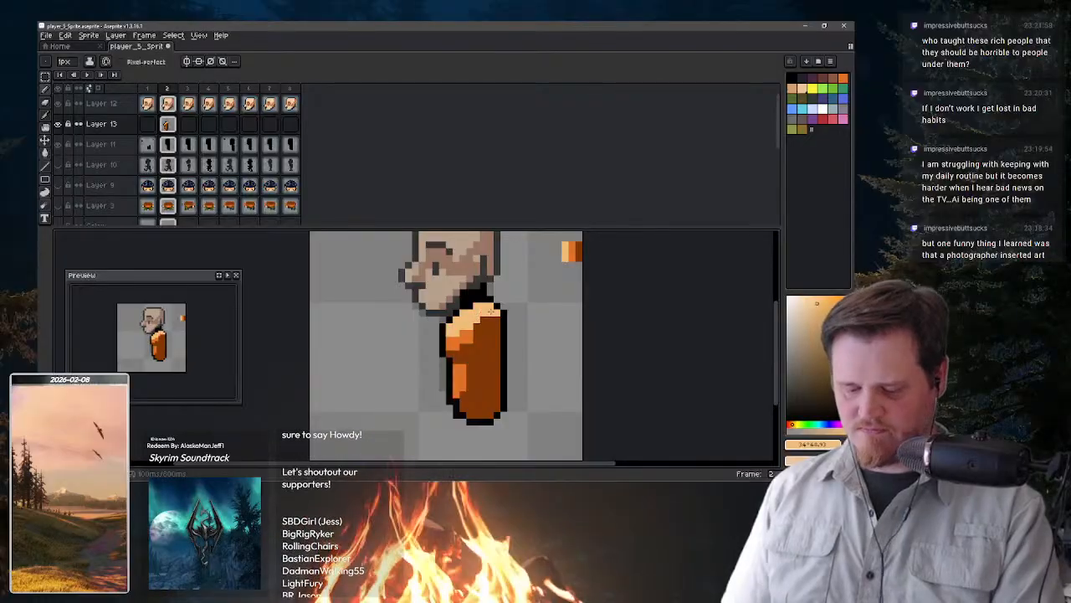
{"action": "key", "text": "v"}
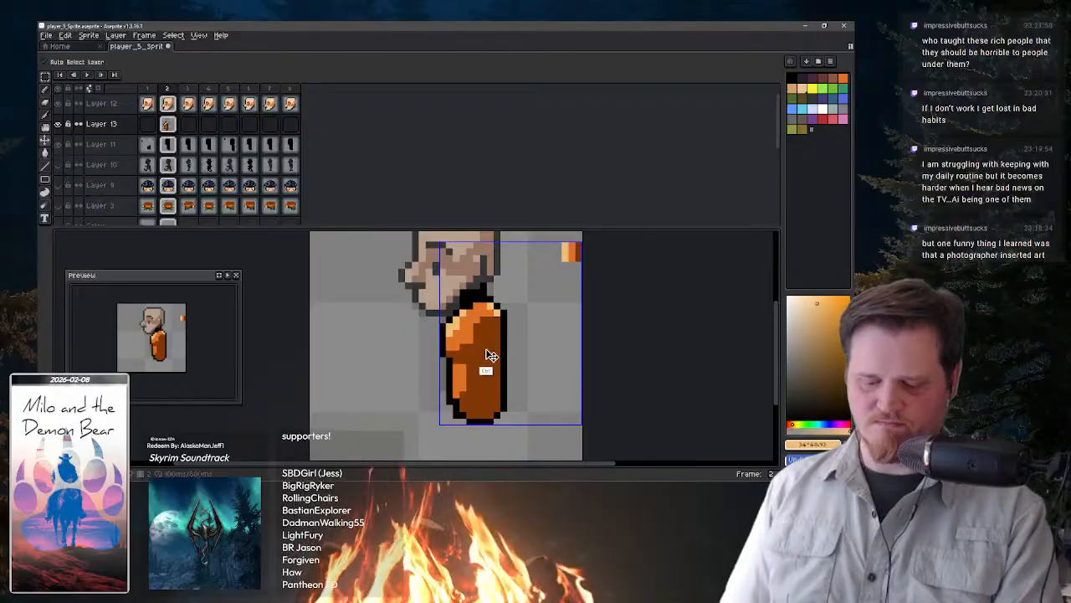
{"action": "key", "text": "b"}
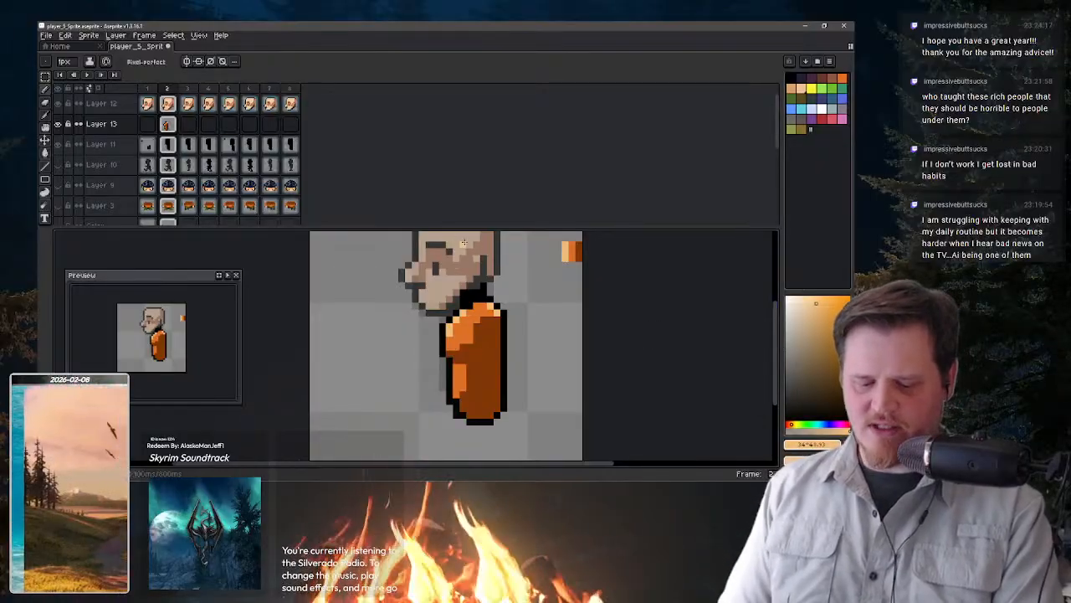
- Restore the head on Layer 12 to full opacity
{"action": "double_click", "coordinate": [106, 103]}
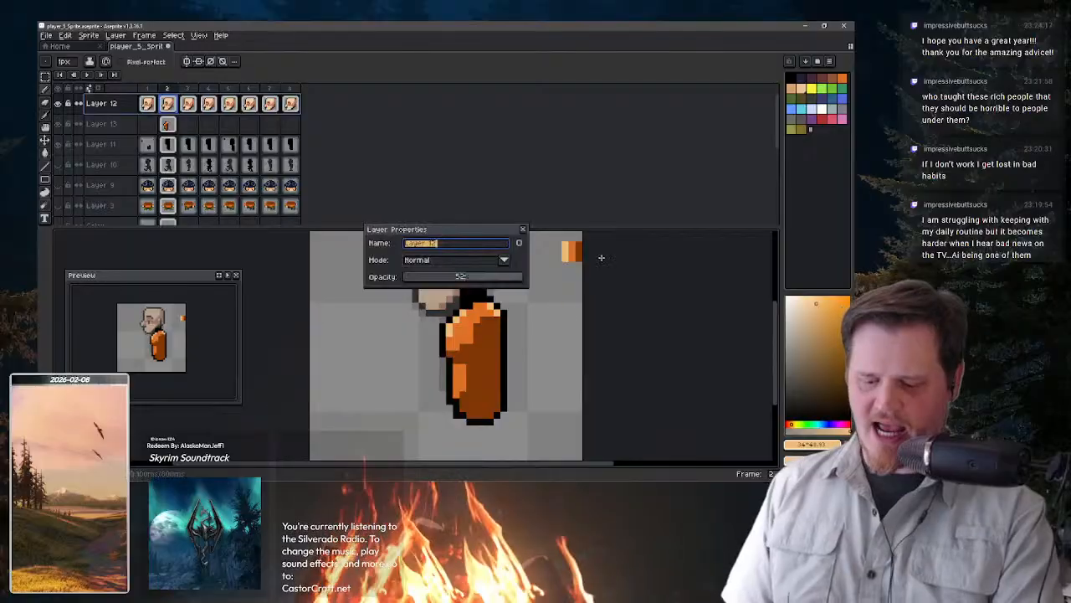
{"action": "left_click", "coordinate": [523, 229]}
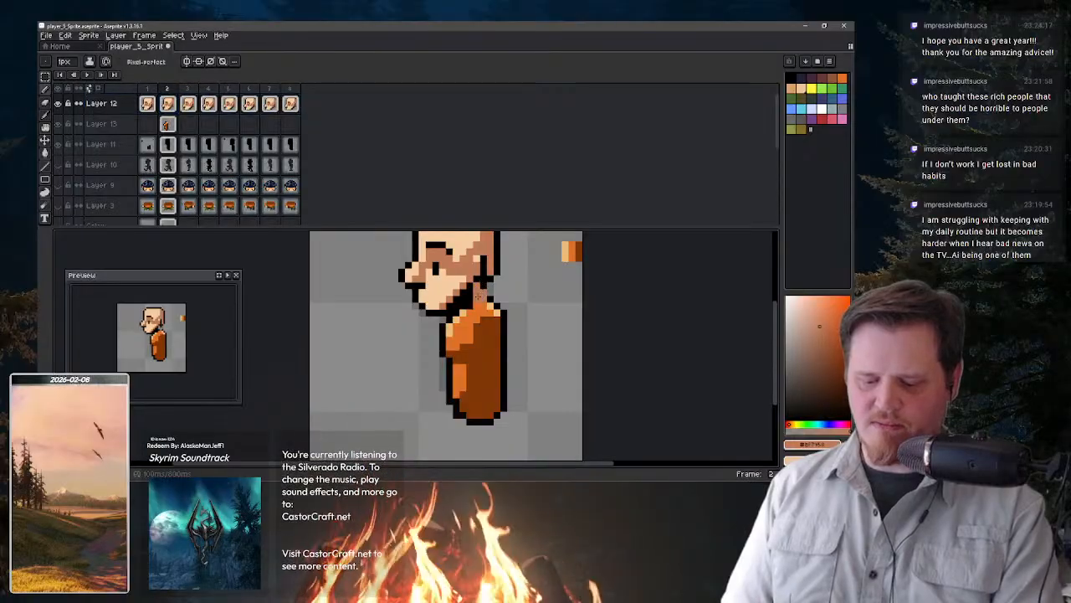
- Try to paint the neck in shaded skin tone with black edge pixels while Layer 12 is active
{"action": "key", "text": "i"}
{"action": "left_click", "coordinate": [492, 287]}
{"action": "key", "text": "b"}
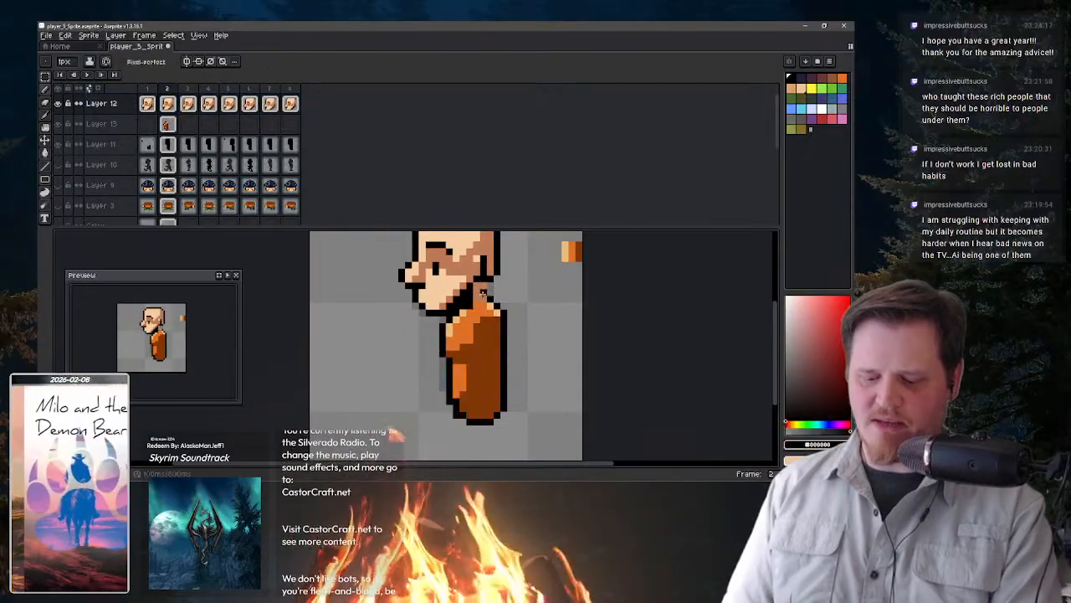
{"action": "left_click", "coordinate": [477, 315], "text": "alt"}
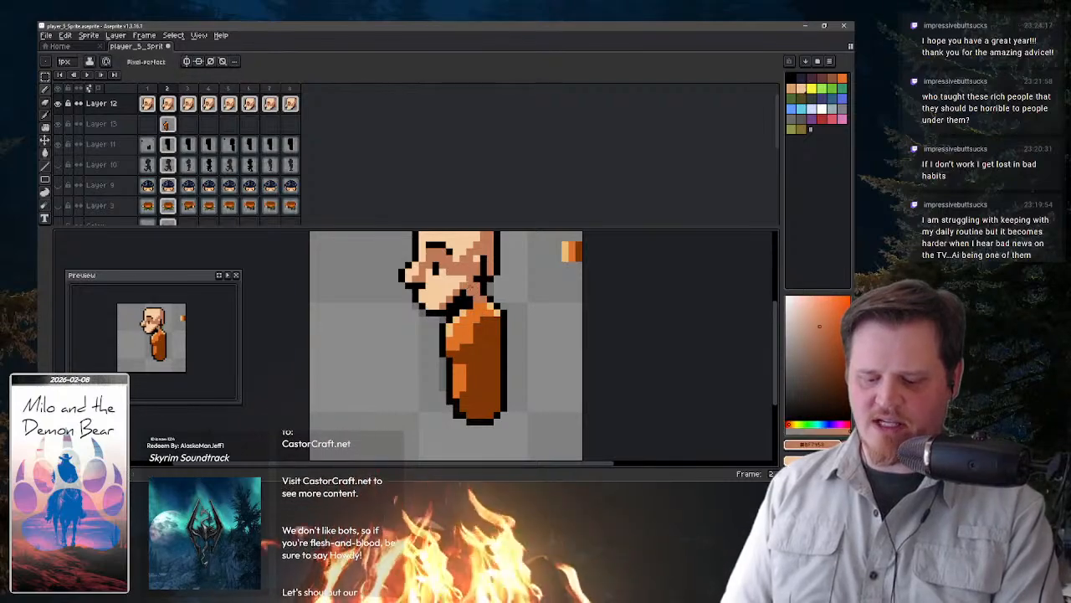
{"action": "key", "text": "ctrl"}
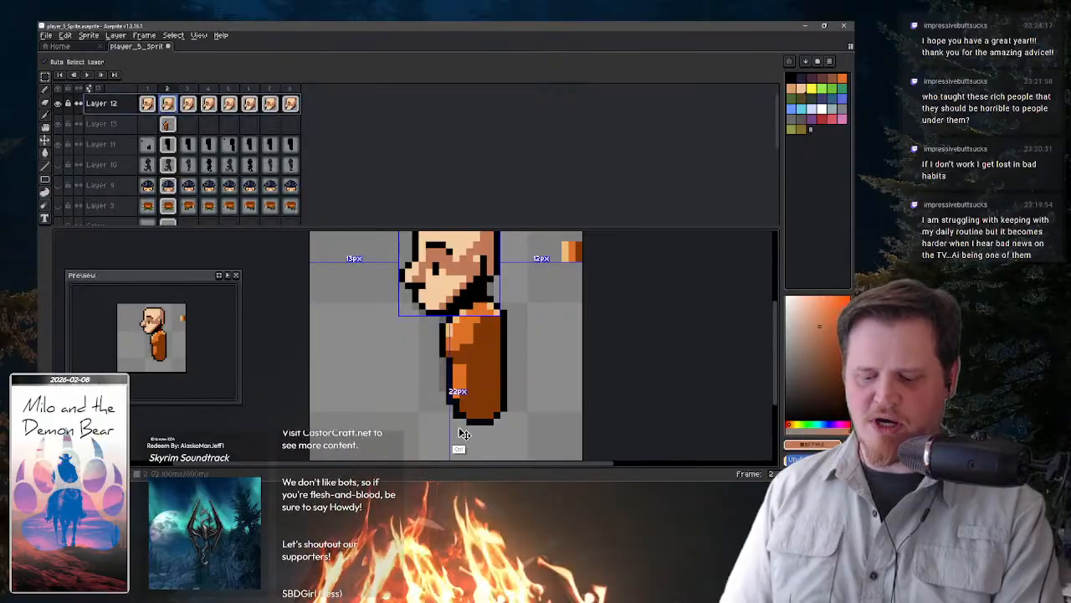
- Paint the neck in shaded skin tone with a black outline on Layer 13, frame 2
{"action": "left_click", "coordinate": [168, 124]}
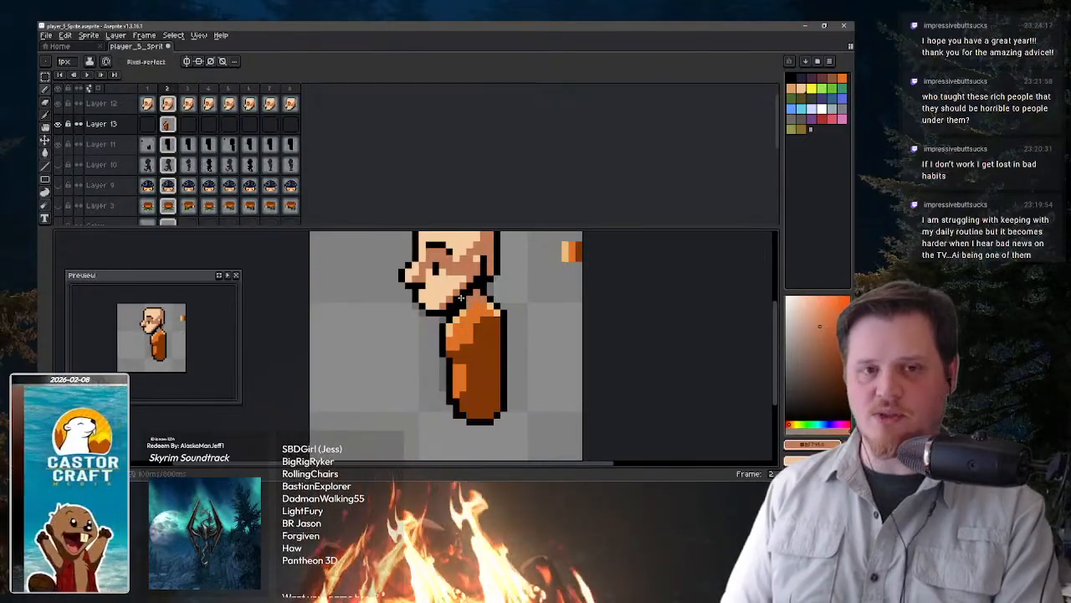
{"action": "key", "text": "i"}
{"action": "left_click", "coordinate": [468, 298]}
{"action": "key", "text": "b"}
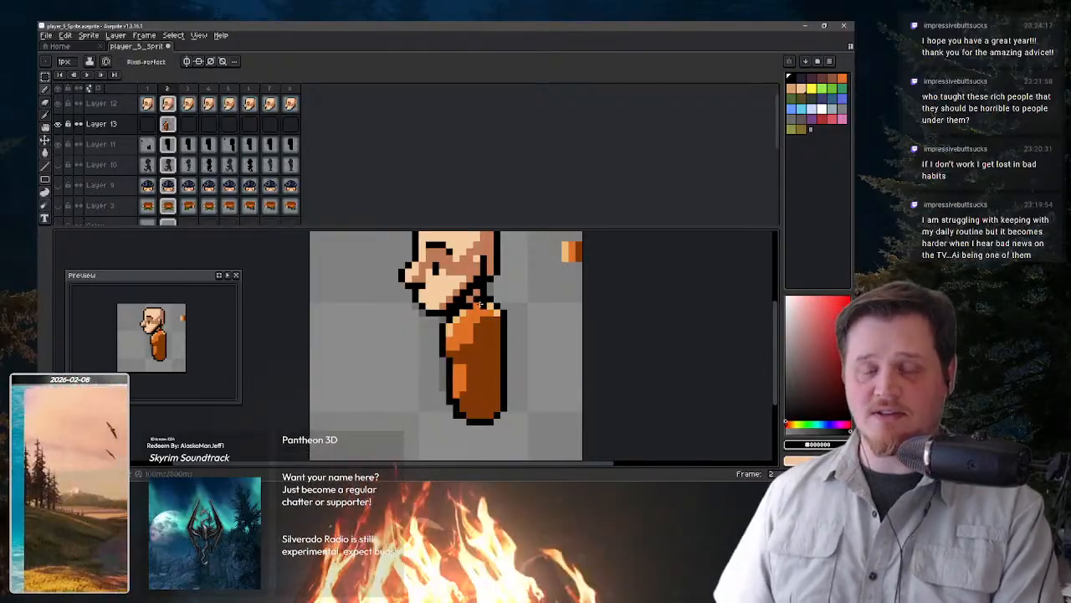
- Move the torso and neck artwork on Layer 13, frame 2, down by one pixel
{"action": "key", "text": "v"}
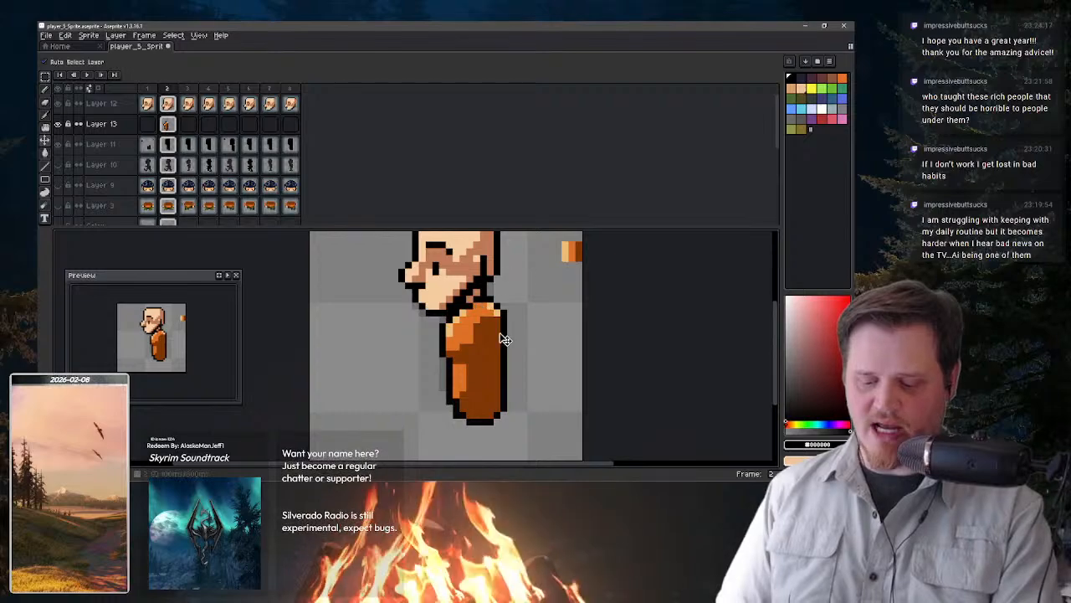
{"action": "left_click_drag", "start_coordinate": [497, 328], "coordinate": [499, 330]}
{"action": "key", "text": "b"}
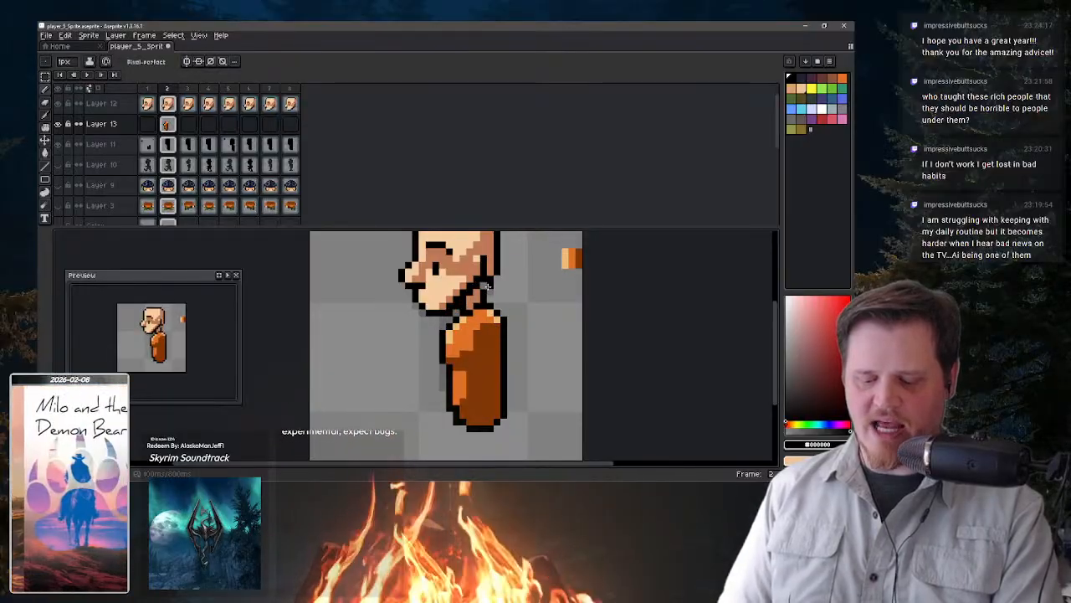
- Retouch the back of the neck with shaded skin tone and a black outline running down to the shoulder
{"action": "left_click", "coordinate": [478, 296], "text": "alt"}
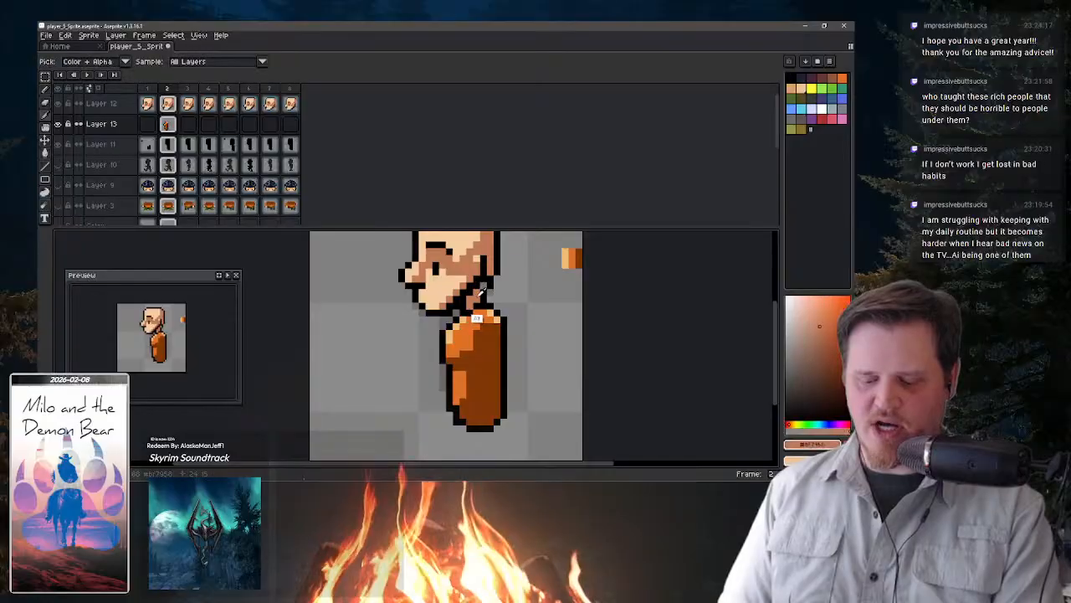
{"action": "left_click", "coordinate": [489, 312], "text": "alt"}
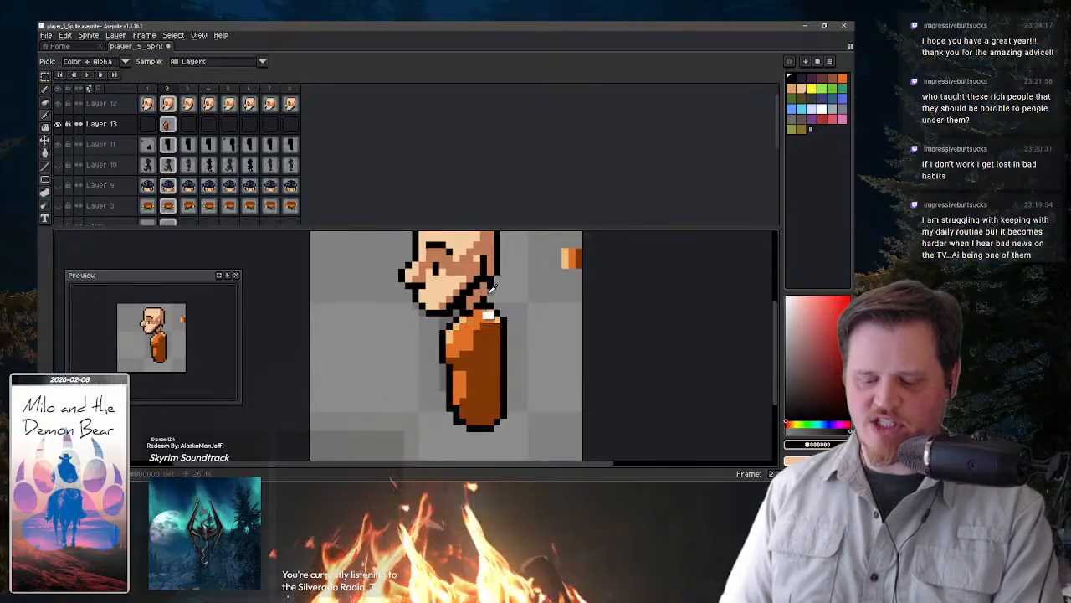
{"action": "left_click_drag", "start_coordinate": [492, 302], "coordinate": [490, 313]}
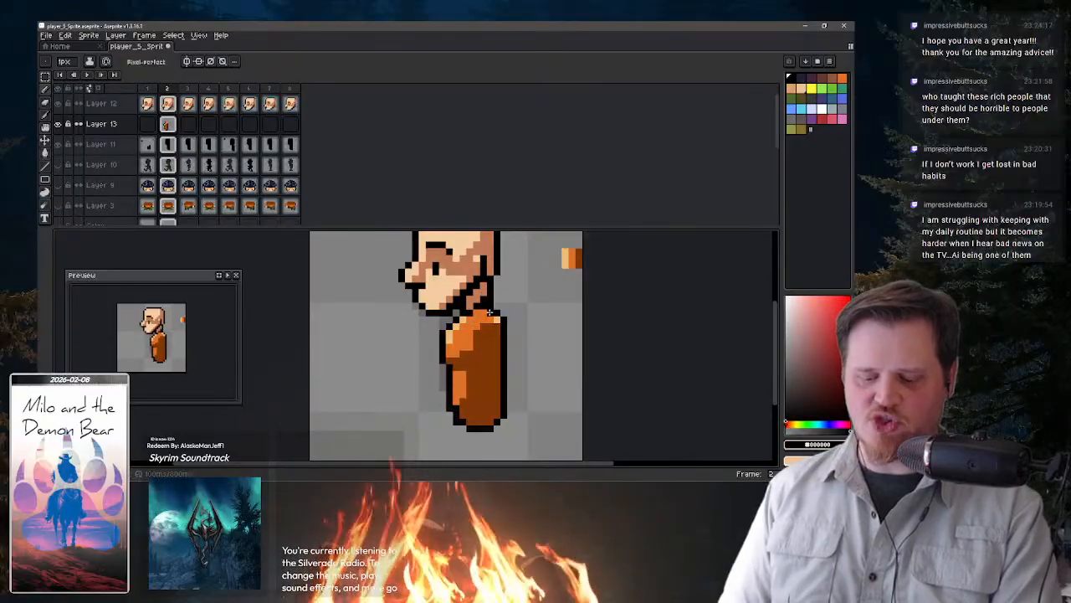
{"action": "left_click", "coordinate": [483, 318], "text": "alt"}
{"action": "left_click", "coordinate": [488, 307], "text": "alt"}
{"action": "left_click", "coordinate": [483, 296]}
{"action": "left_click", "coordinate": [475, 319], "text": "alt"}
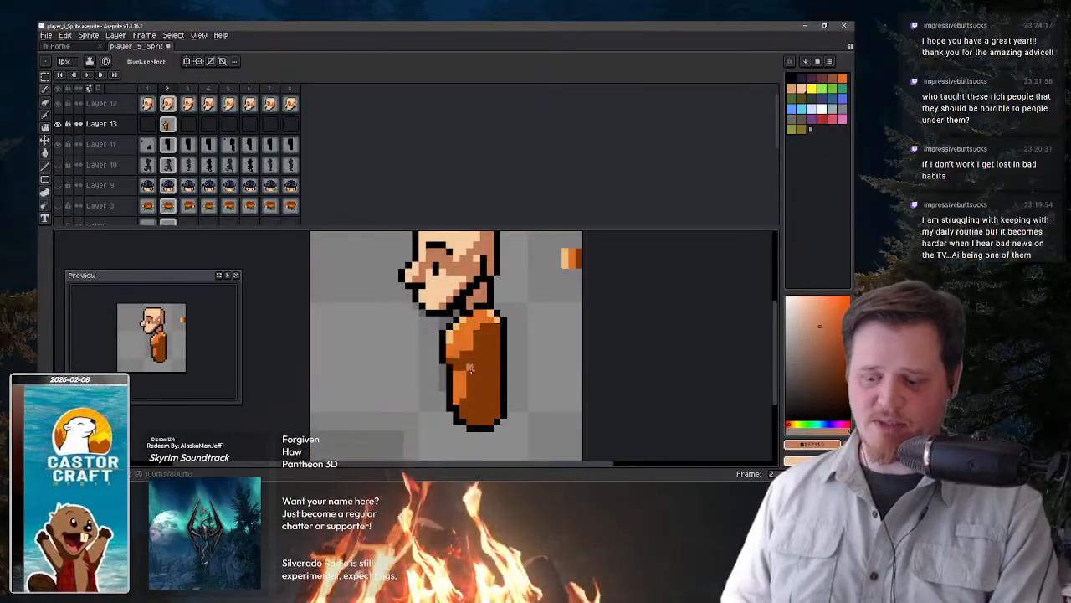
- Try to draw a black waistline across the lower torso and fill the area beneath it with black
{"action": "left_click", "coordinate": [504, 342], "text": "alt"}
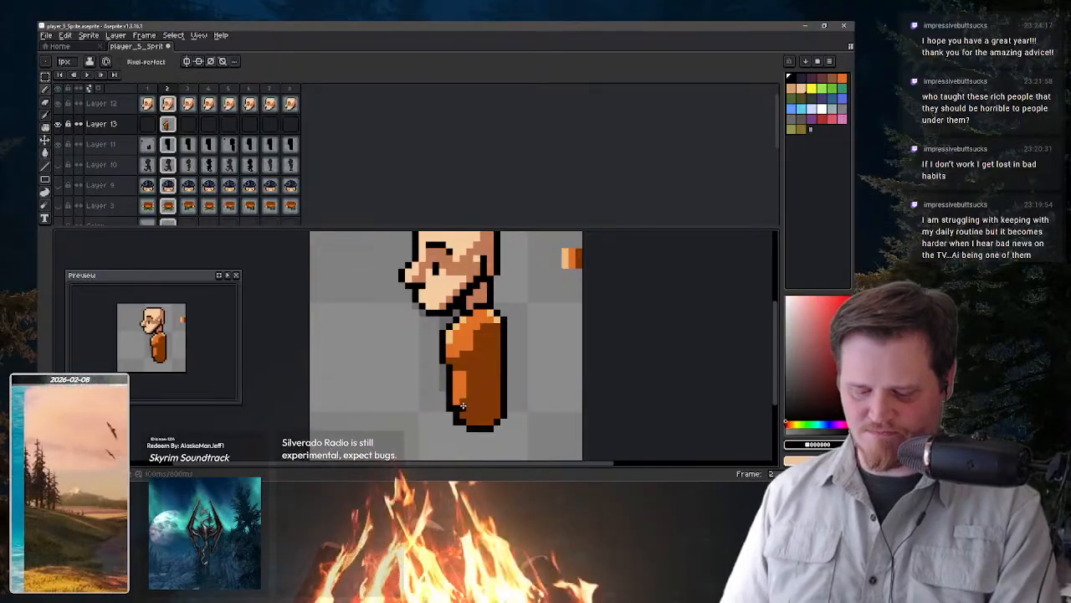
{"action": "left_click_drag", "start_coordinate": [465, 403], "coordinate": [497, 389]}
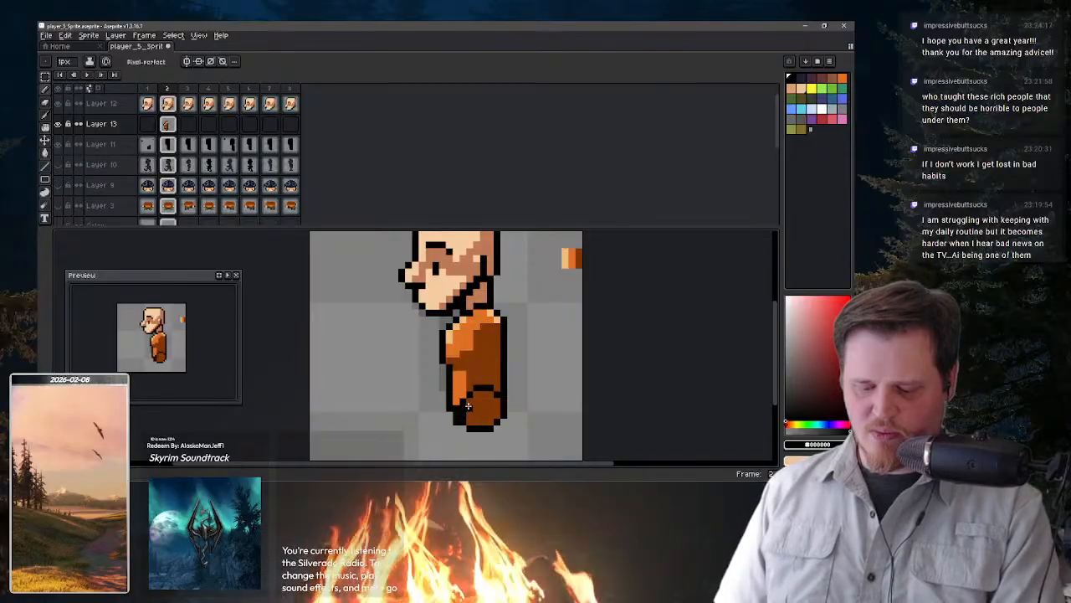
{"action": "mouse_move", "coordinate": [468, 405]}
{"action": "left_mouse_down"}
{"action": "mouse_move", "coordinate": [495, 411]}
{"action": "mouse_move", "coordinate": [497, 400]}
{"action": "left_mouse_up"}
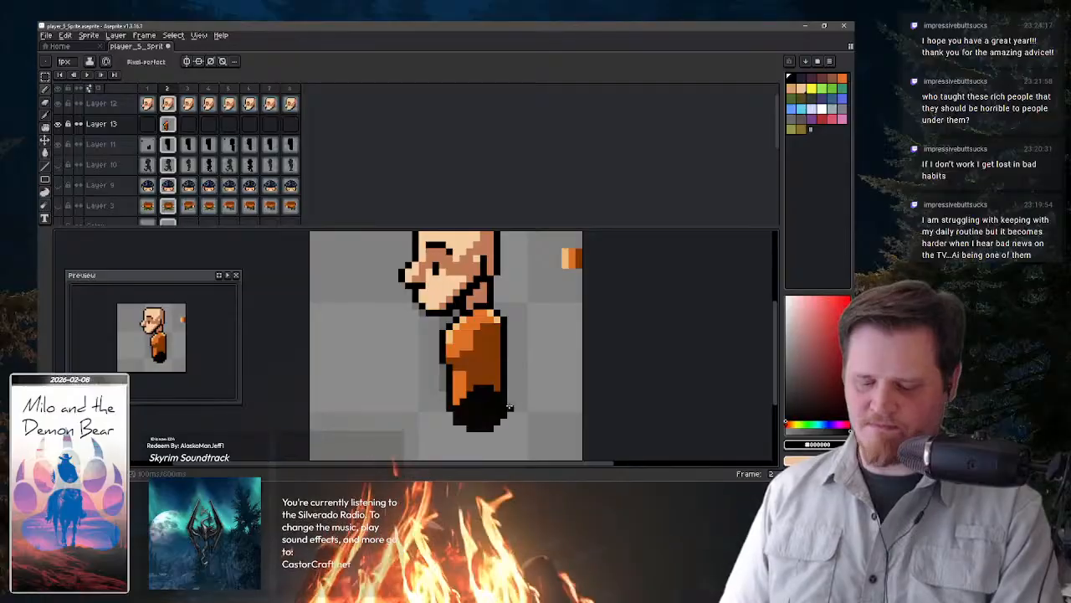
{"action": "key", "text": "v"}
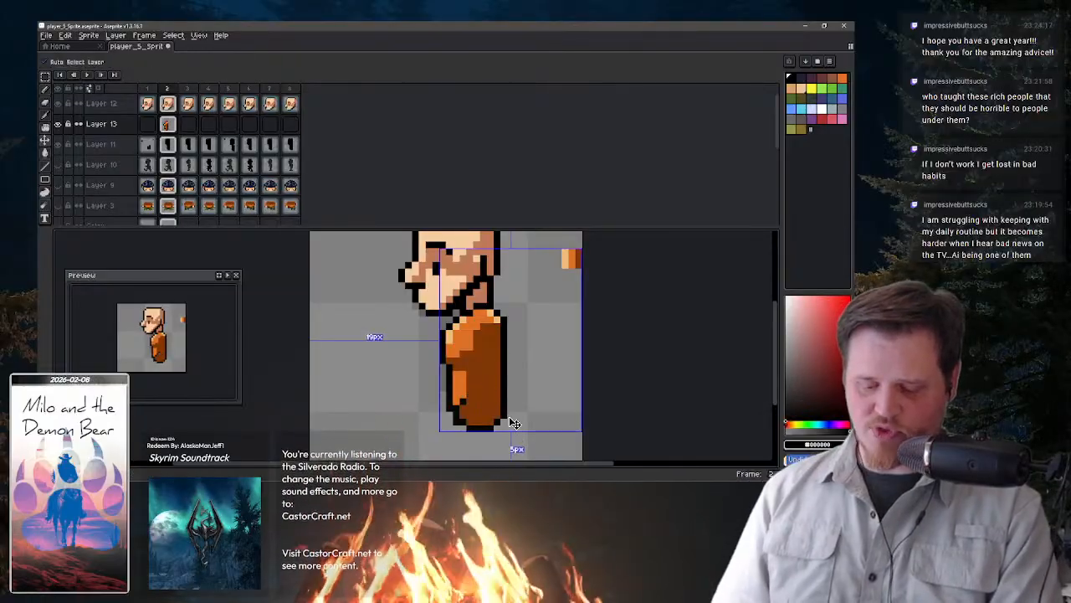
{"action": "key", "text": "b"}
{"action": "key", "text": "v"}
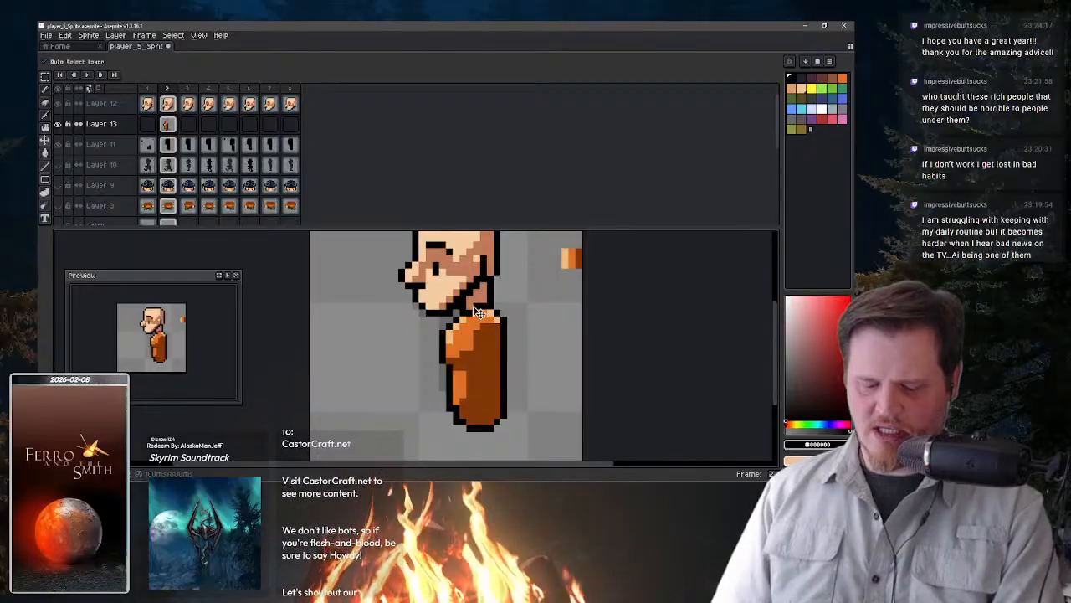
{"action": "key", "text": "b"}
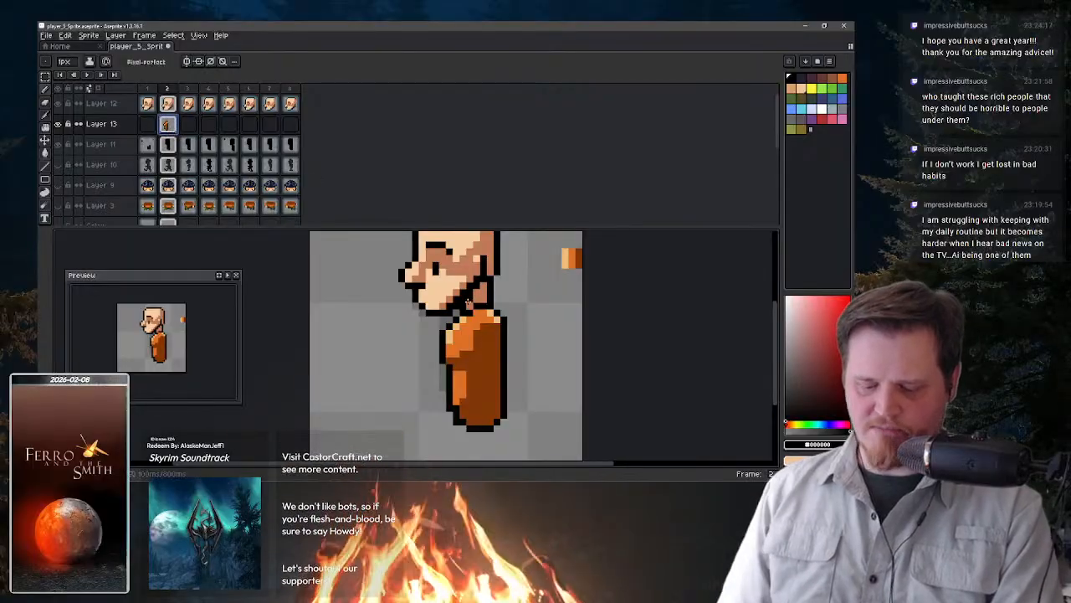
- Hide Layer 12 and square off the neck on Layer 13 with skin tone and a black front outline, erasing excess pixels
{"action": "left_click", "coordinate": [57, 103]}
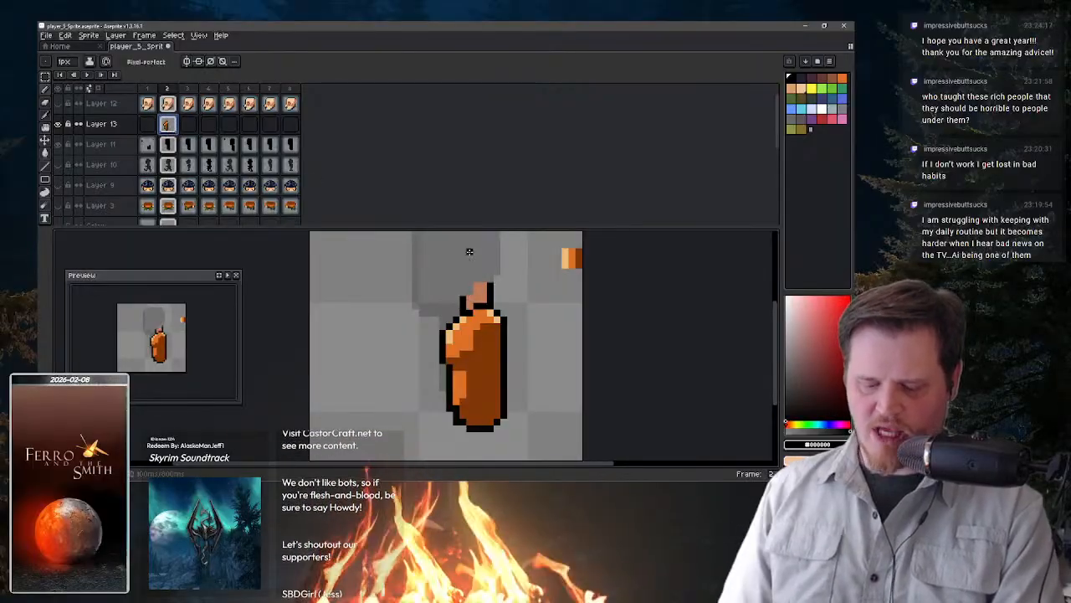
{"action": "key", "text": "i"}
{"action": "left_click", "coordinate": [472, 297], "text": "alt"}
{"action": "left_click_drag", "start_coordinate": [463, 298], "coordinate": [457, 299]}
{"action": "left_click", "coordinate": [472, 309], "text": "alt"}
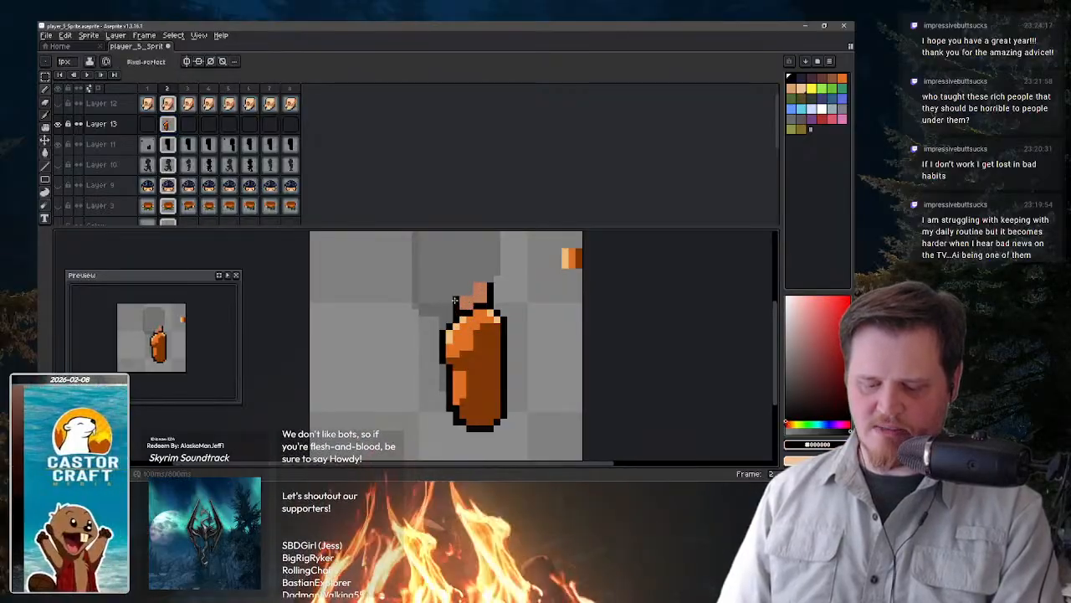
{"action": "left_click", "coordinate": [478, 294], "text": "alt"}
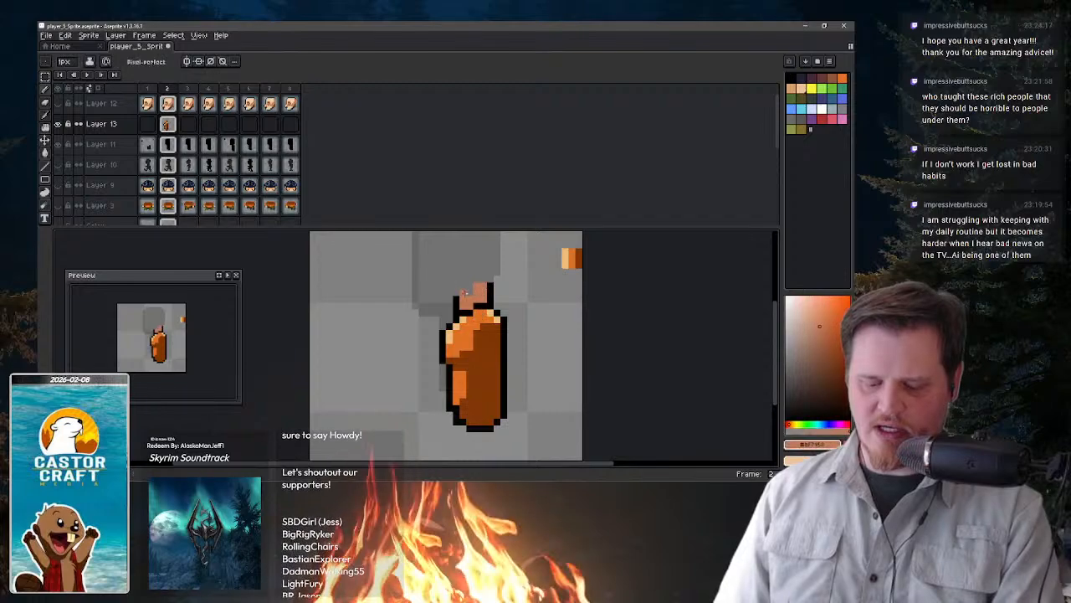
{"action": "left_click", "coordinate": [457, 315], "text": "alt"}
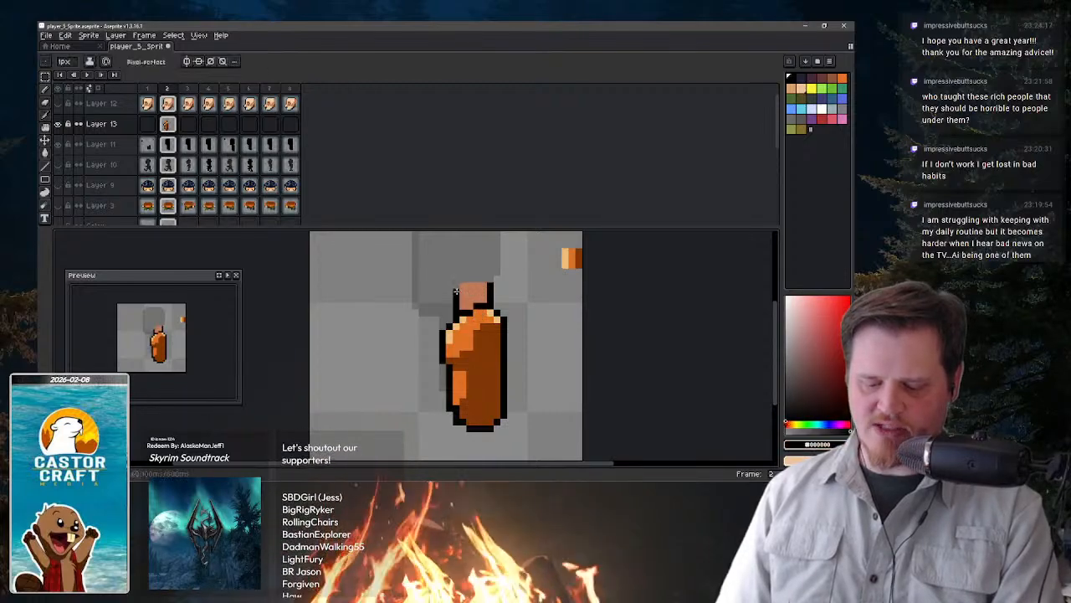
{"action": "mouse_move", "coordinate": [457, 292]}
{"action": "left_mouse_down"}
{"action": "mouse_move", "coordinate": [491, 319]}
{"action": "mouse_move", "coordinate": [461, 251]}
{"action": "mouse_move", "coordinate": [456, 307]}
{"action": "left_mouse_up"}
{"action": "key", "text": "e"}
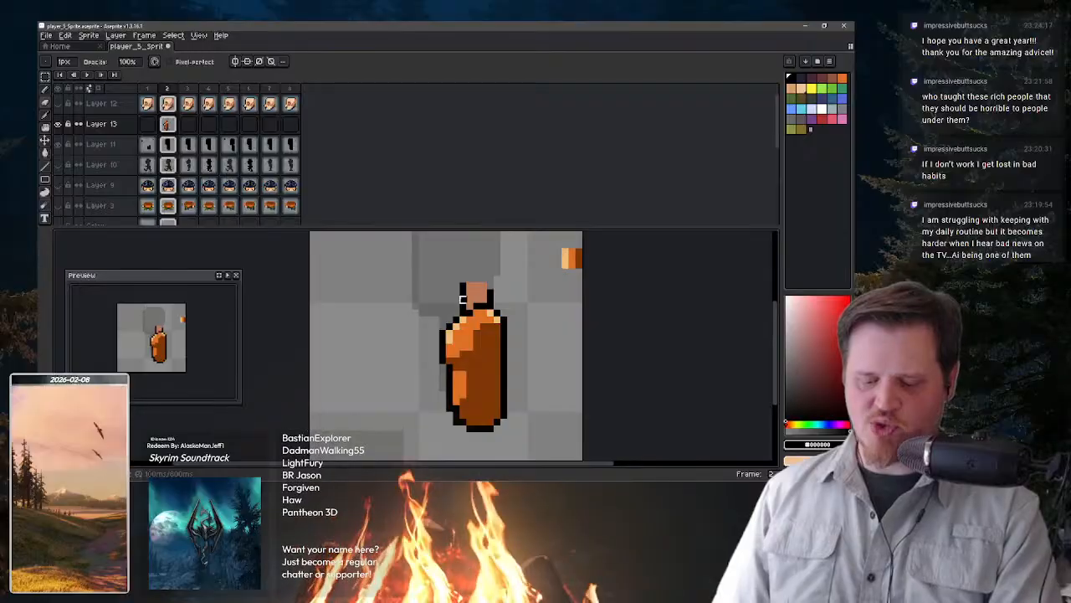
{"action": "key", "text": "b"}
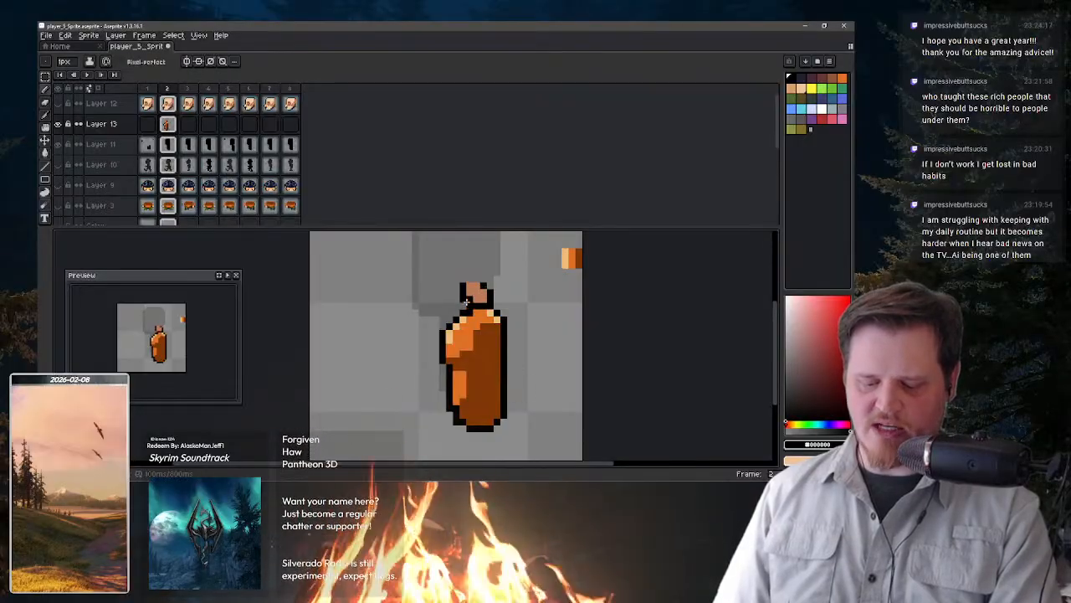
- Rework the top of the neck's front edge into a straight black outline, erase the flared pixels, and show Layer 12 again
{"action": "left_click", "coordinate": [473, 292], "text": "alt"}
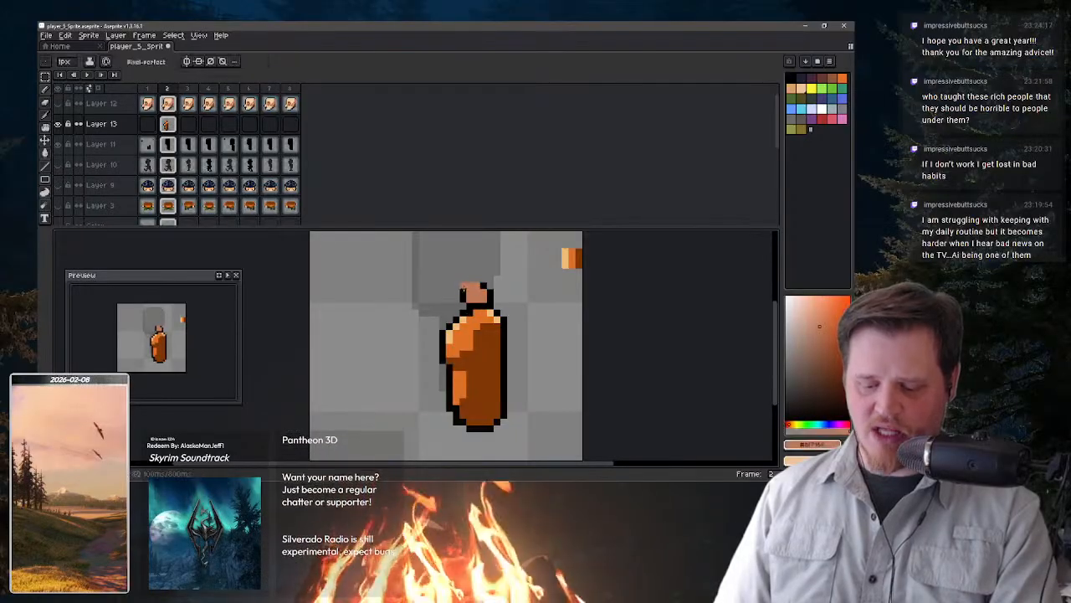
{"action": "left_click_drag", "start_coordinate": [463, 285], "coordinate": [456, 286]}
{"action": "left_click", "coordinate": [470, 305], "text": "alt"}
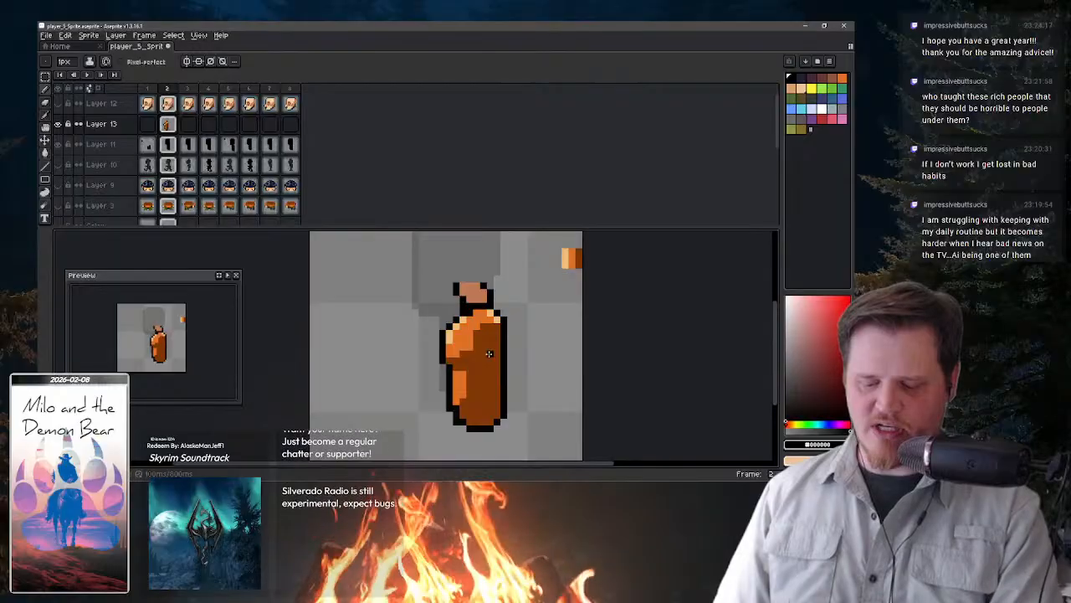
{"action": "left_click", "coordinate": [474, 295], "text": "alt"}
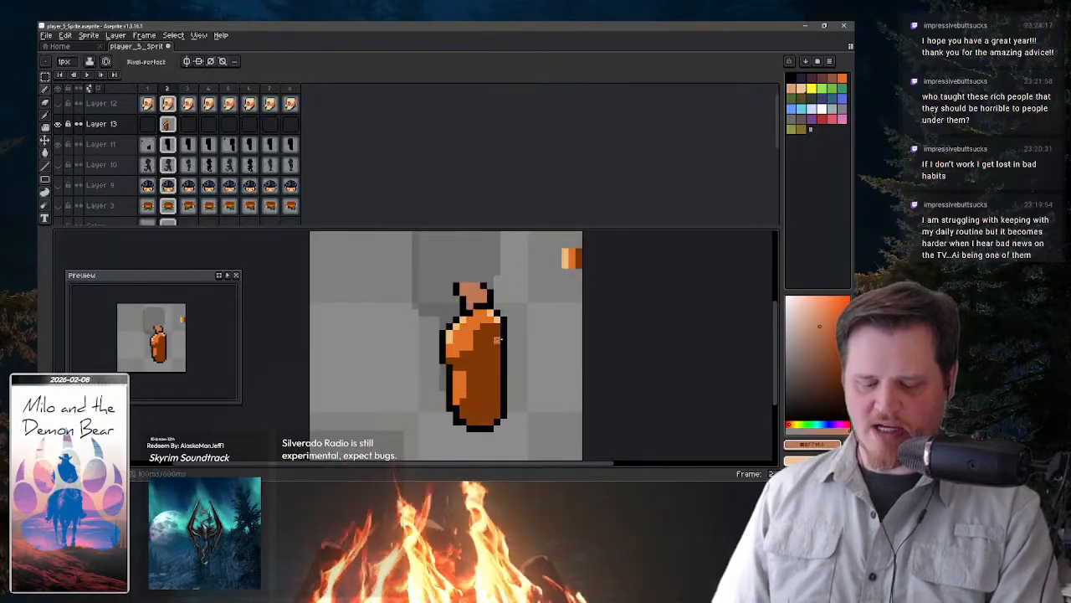
{"action": "left_click", "coordinate": [491, 287], "text": "alt"}
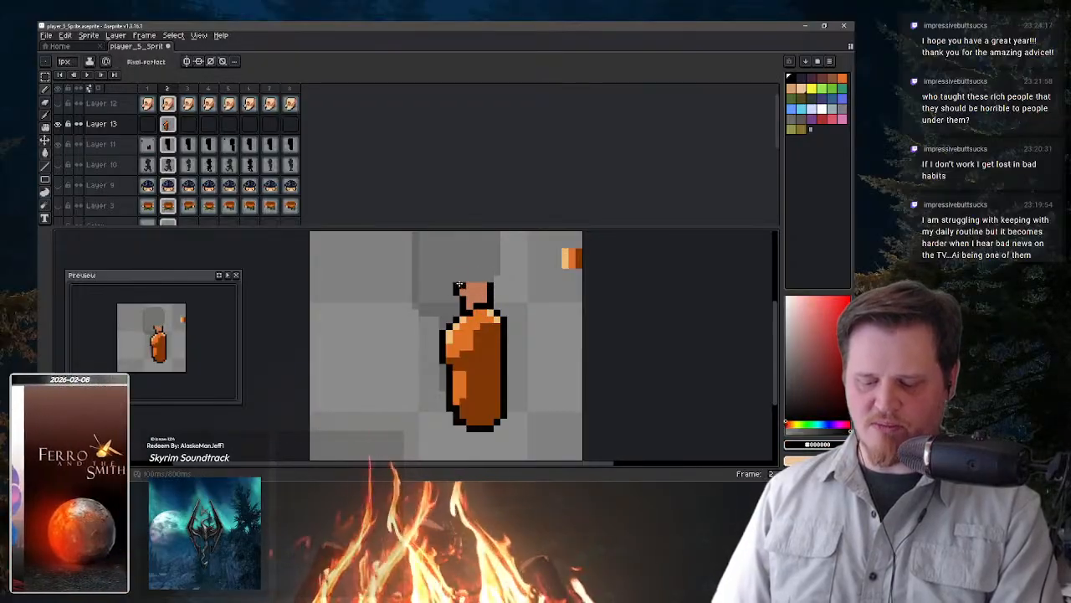
{"action": "key", "text": "e"}
{"action": "key", "text": "b"}
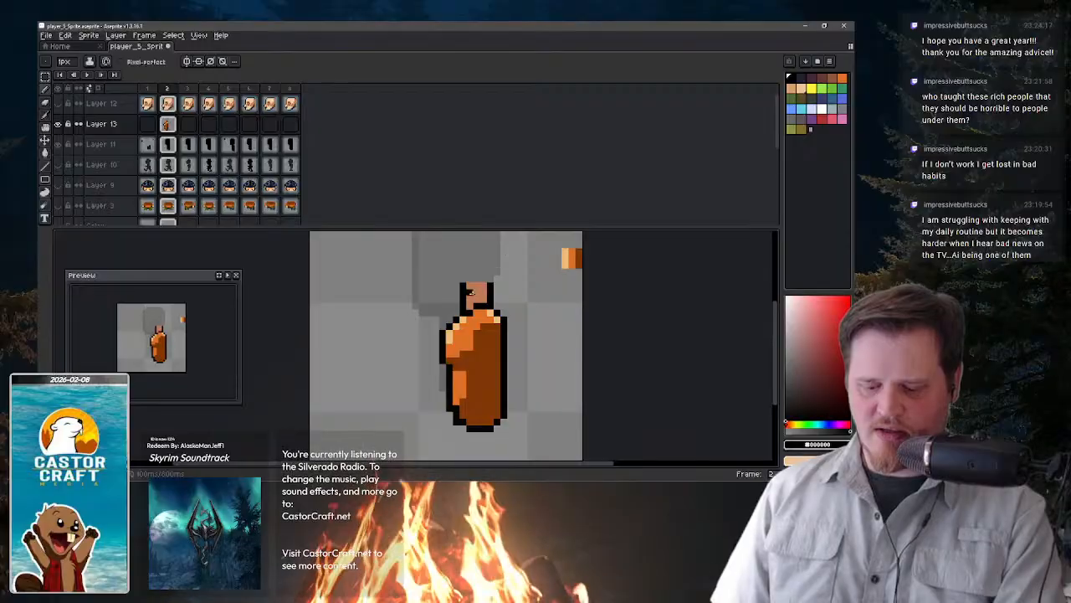
{"action": "left_click", "coordinate": [59, 105]}
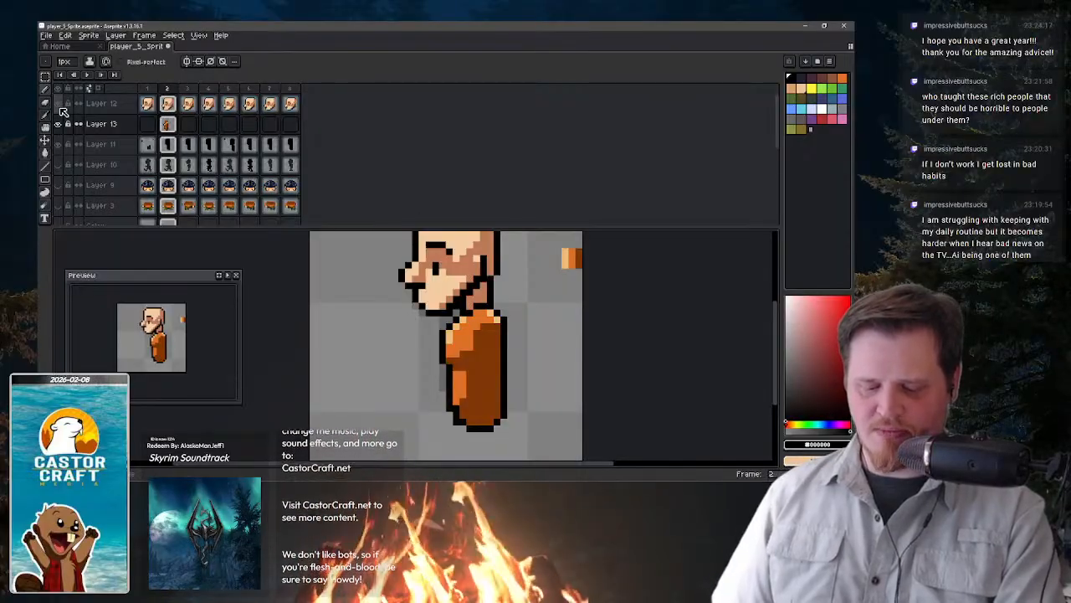
- Shift the torso and neck artwork on Layer 13 two pixels forward, toward the face side
{"action": "key", "text": "v"}
{"action": "left_click_drag", "start_coordinate": [506, 348], "coordinate": [499, 350]}
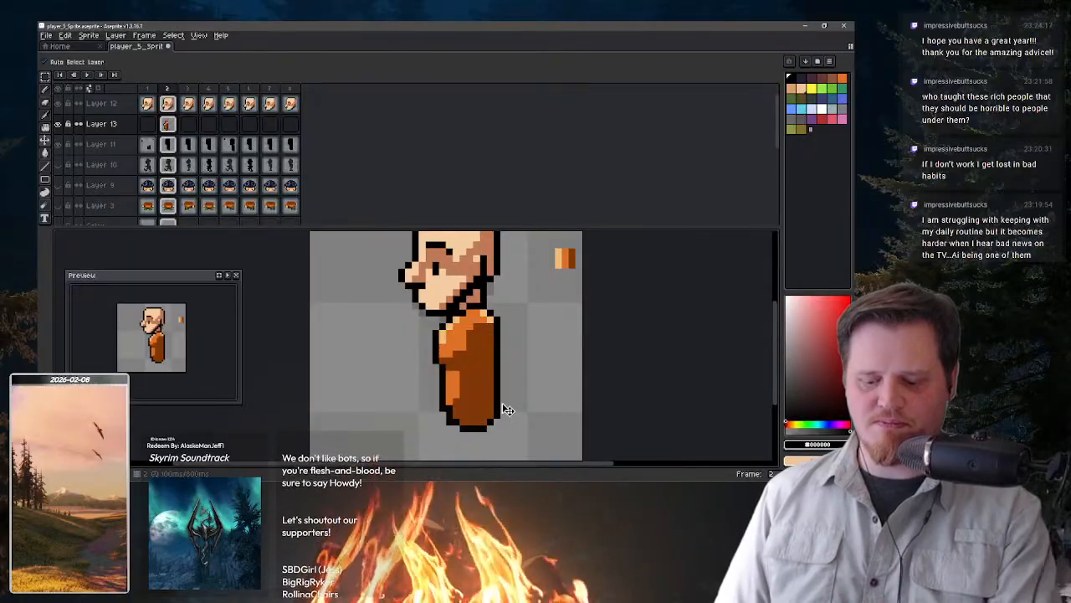
{"action": "left_click_drag", "start_coordinate": [492, 346], "coordinate": [486, 345]}
{"action": "key", "text": "b"}
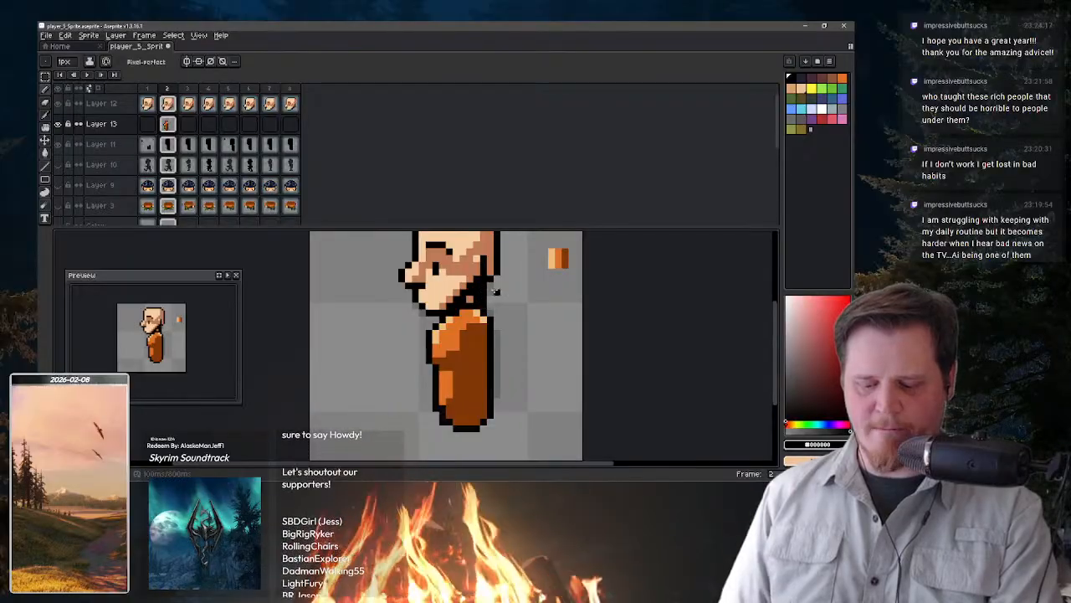
- Repaint the back of the neck in skin tone with a black outline and mark the chest fold with black pixels
{"action": "left_click", "coordinate": [472, 299], "text": "alt"}
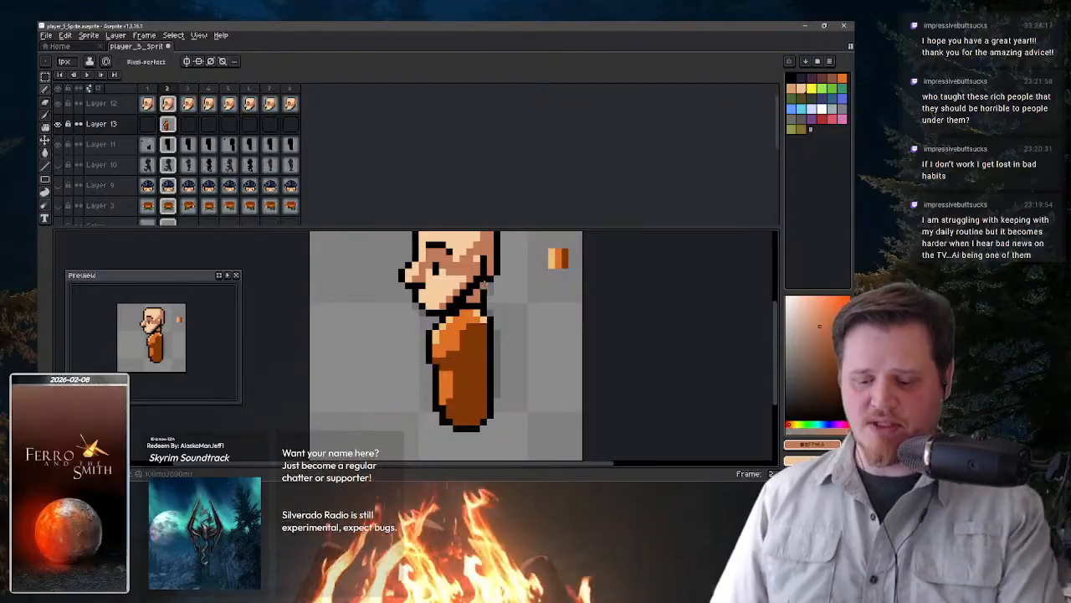
{"action": "left_click", "coordinate": [482, 301], "text": "alt"}
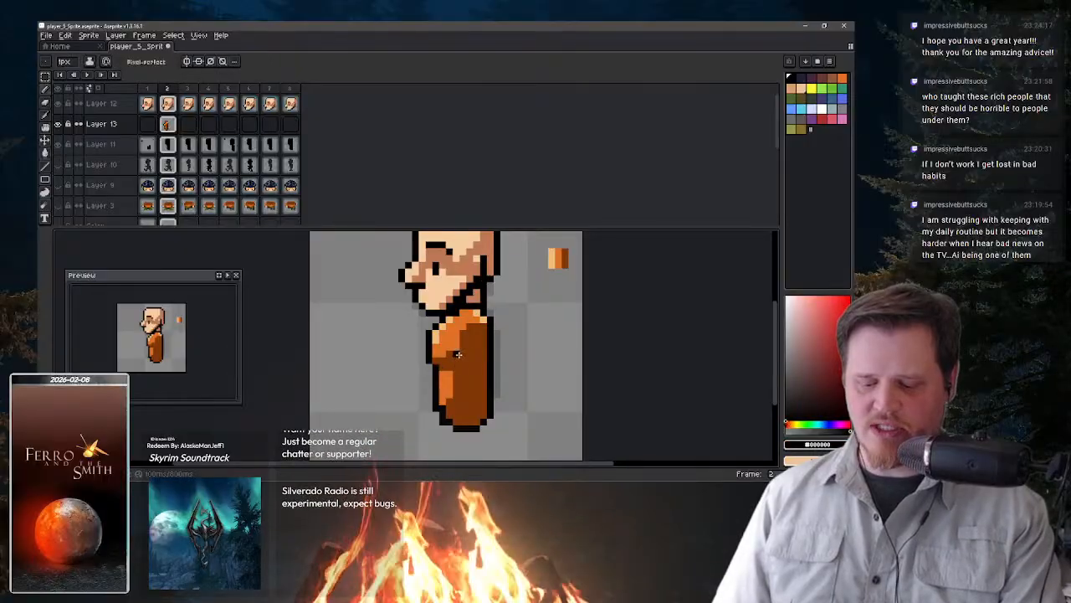
{"action": "left_click", "coordinate": [458, 355]}
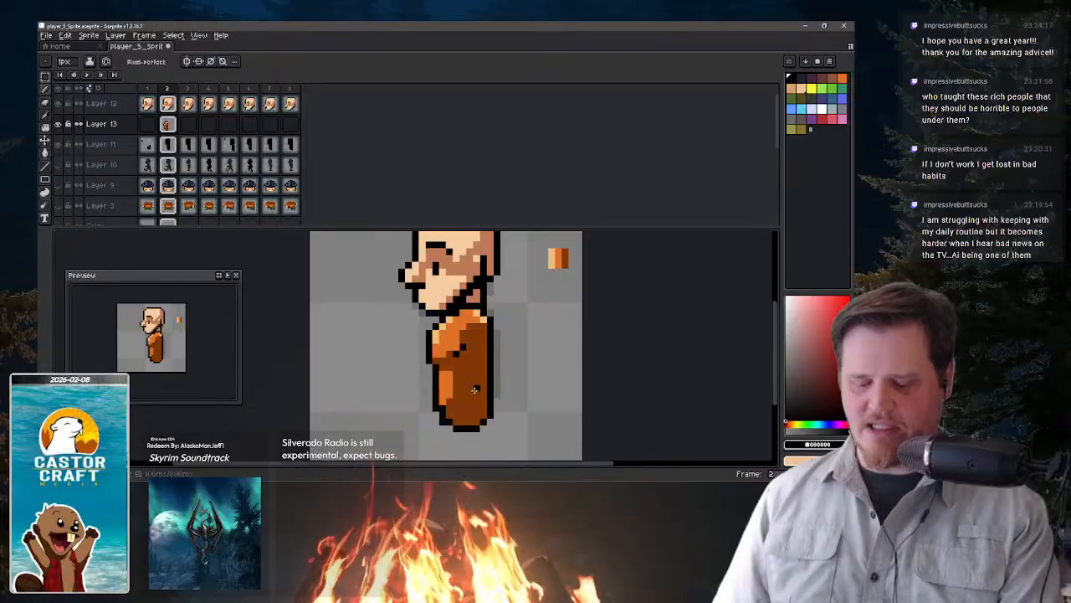
- Add a darker brown swatch beside the orange ones and shade the torso's chest fold and back with dark brown
{"action": "key", "text": "alt"}
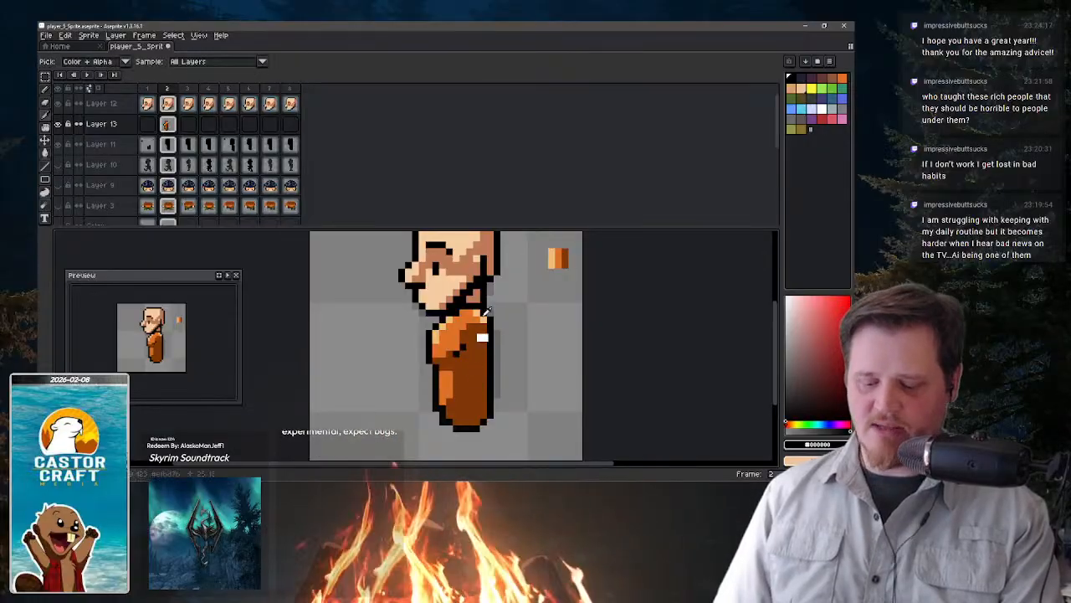
{"action": "left_click", "coordinate": [488, 311], "text": "alt"}
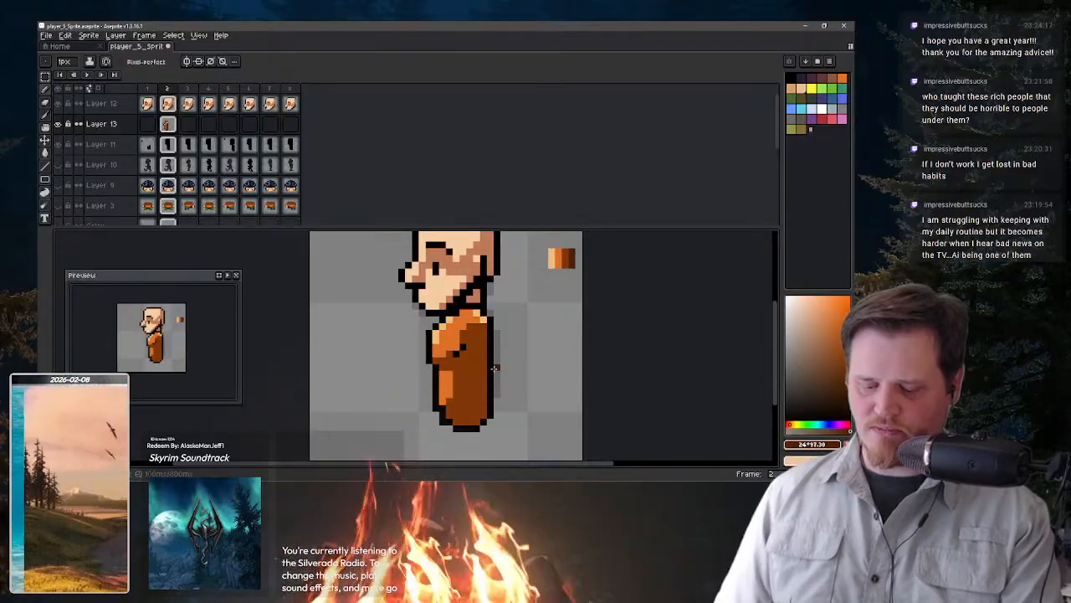
{"action": "mouse_move", "coordinate": [472, 369]}
{"action": "left_mouse_down"}
{"action": "mouse_move", "coordinate": [470, 422]}
{"action": "mouse_move", "coordinate": [480, 406]}
{"action": "left_mouse_up"}
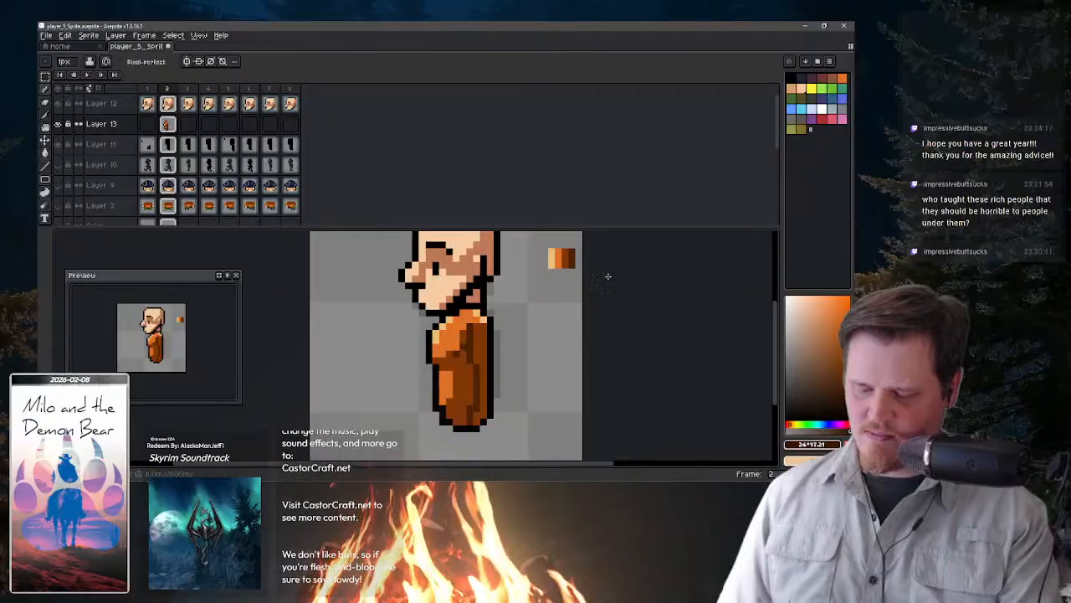
{"action": "key", "text": "g"}
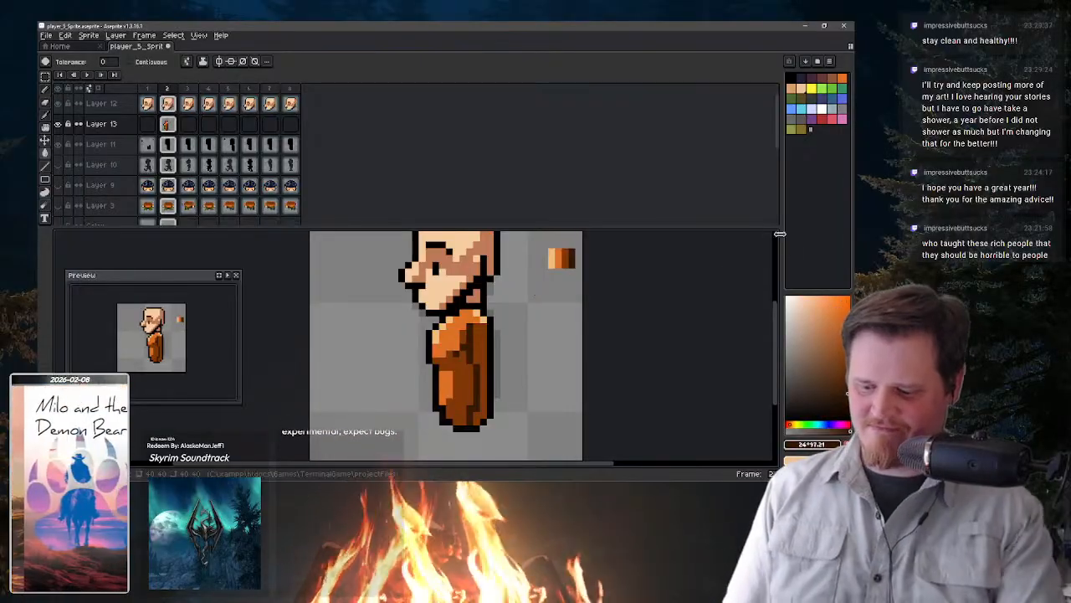
{"action": "key", "text": "v"}
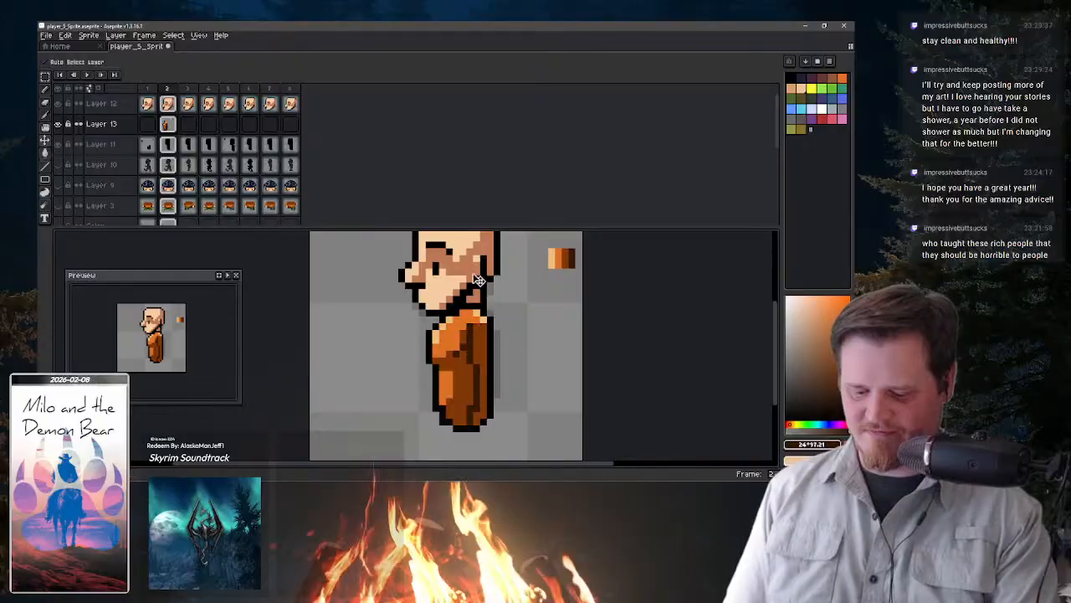
{"action": "key", "text": "i"}
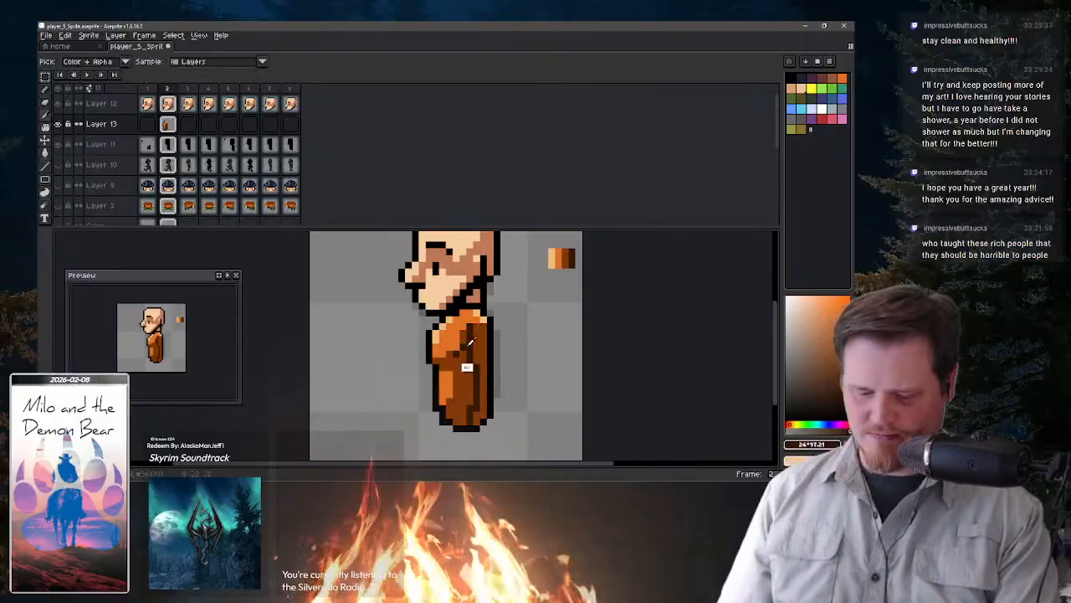
- Paint over the torso's back and lower rear area on frame 2 of Layer 13 with very dark brown #361701
{"action": "key", "text": "b"}
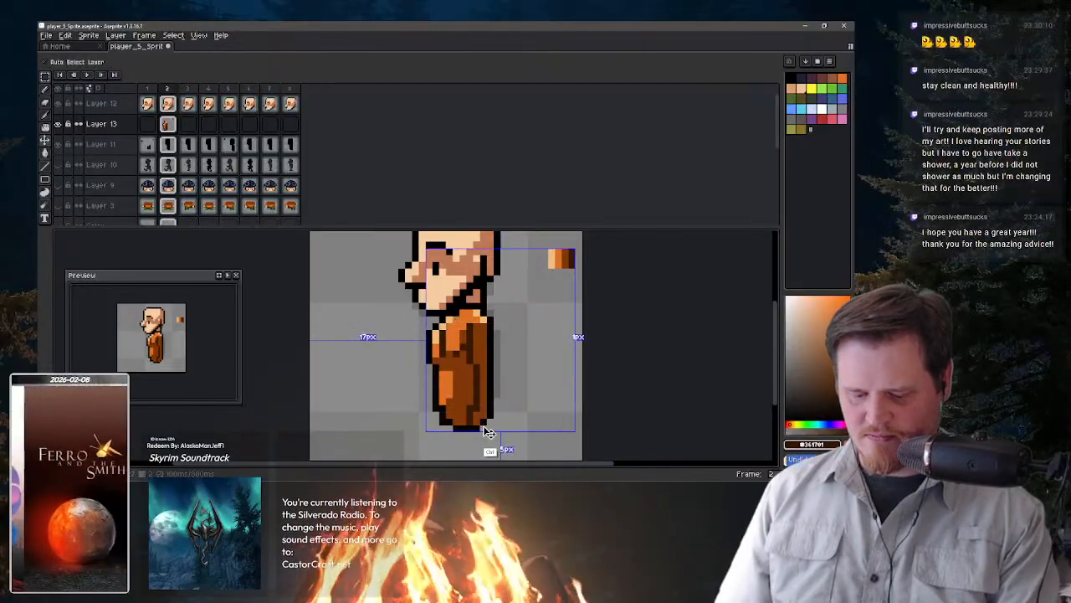
{"action": "key", "text": "ctrl+z"}
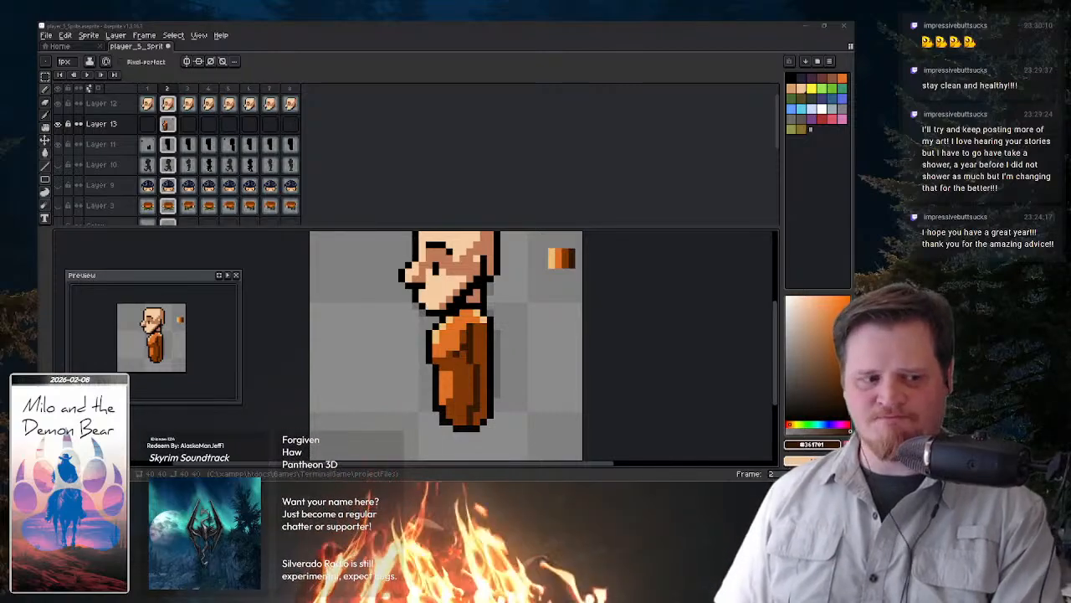
{"action": "left_click", "coordinate": [781, 226]}
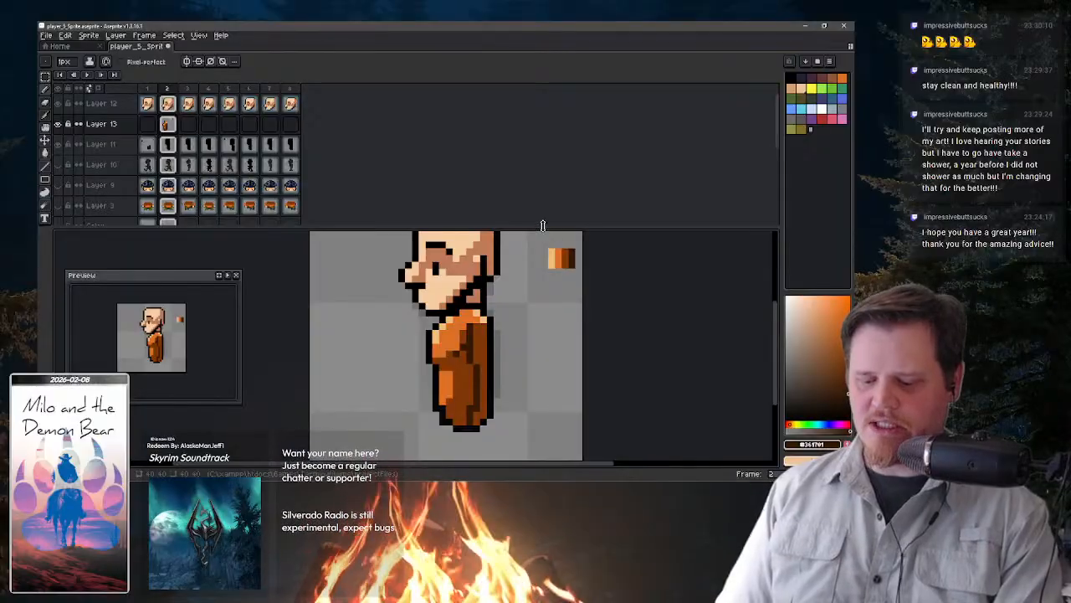
{"action": "left_click_drag", "start_coordinate": [543, 227], "coordinate": [543, 172]}
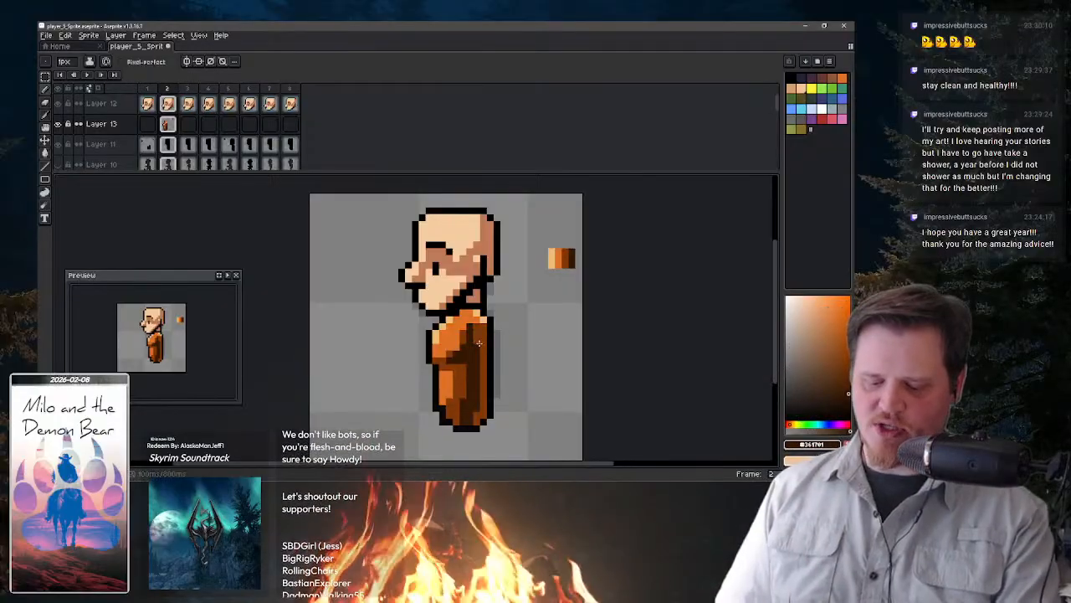
{"action": "left_click_drag", "start_coordinate": [466, 367], "coordinate": [462, 407]}
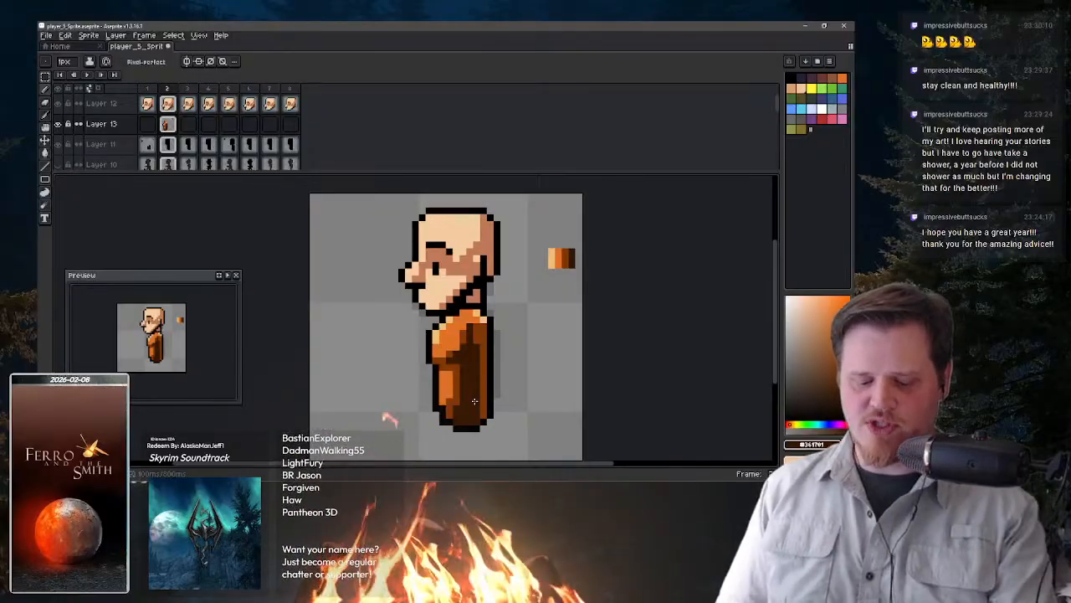
- Try to erase outline pixels at the lower back of the head on frame 2 of Layer 12
{"action": "left_click", "coordinate": [169, 104]}
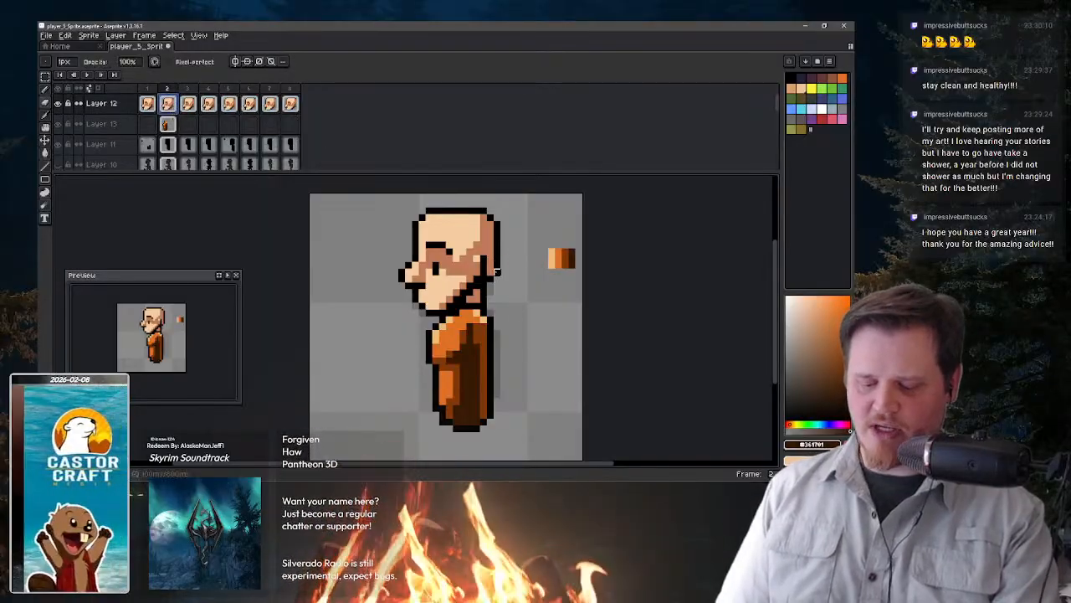
{"action": "key", "text": "e"}
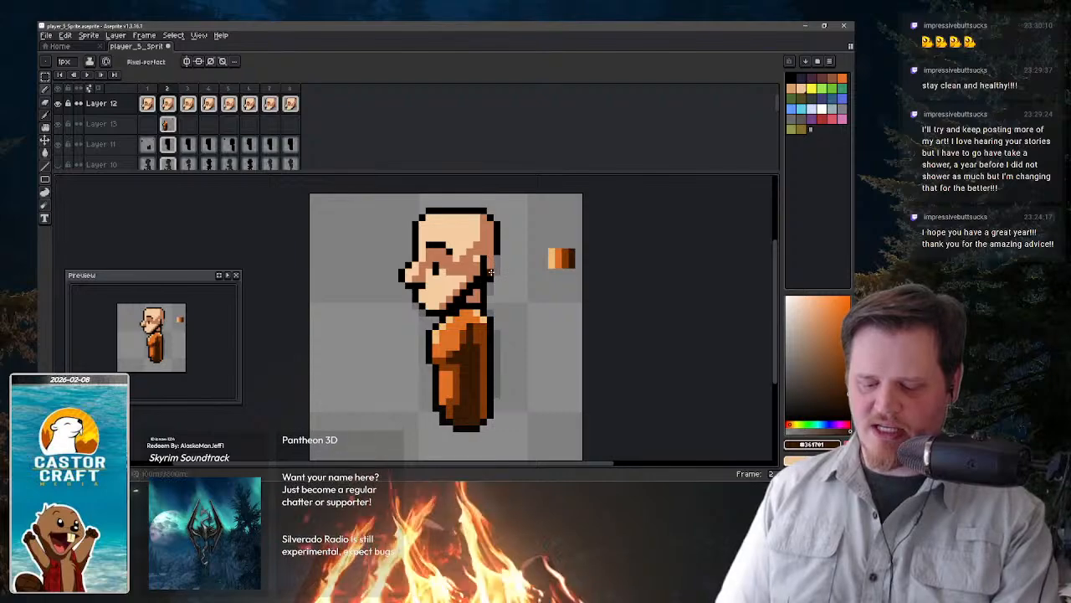
{"action": "left_click", "coordinate": [498, 282], "text": "ctrl"}
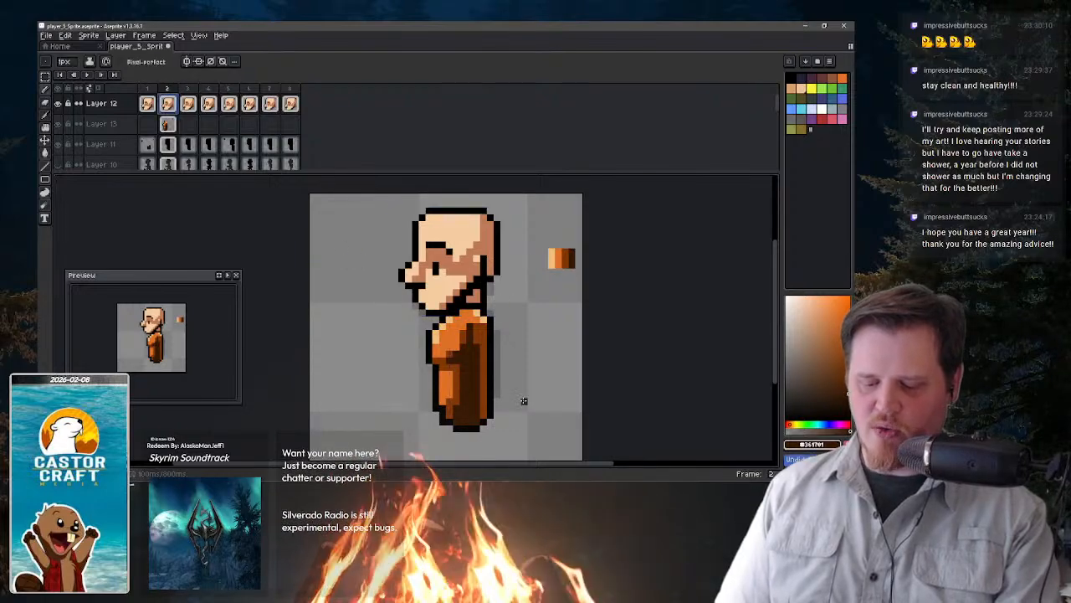
{"action": "key", "text": "v"}
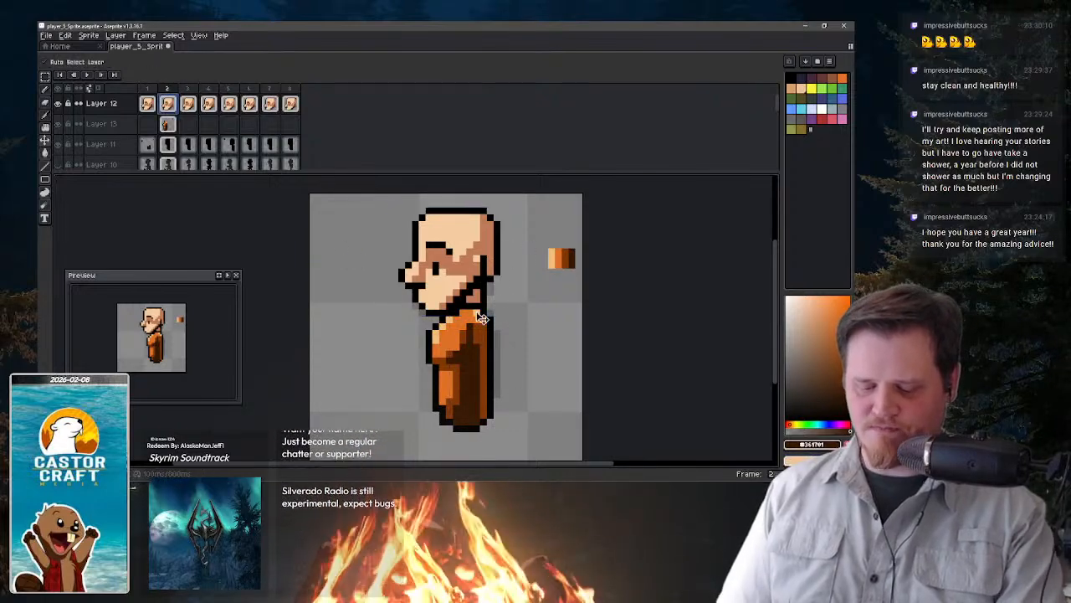
- Try to copy the torso from frame 2 of Layer 13 into frame 1 and align it beneath the head
{"action": "left_click", "coordinate": [170, 124]}
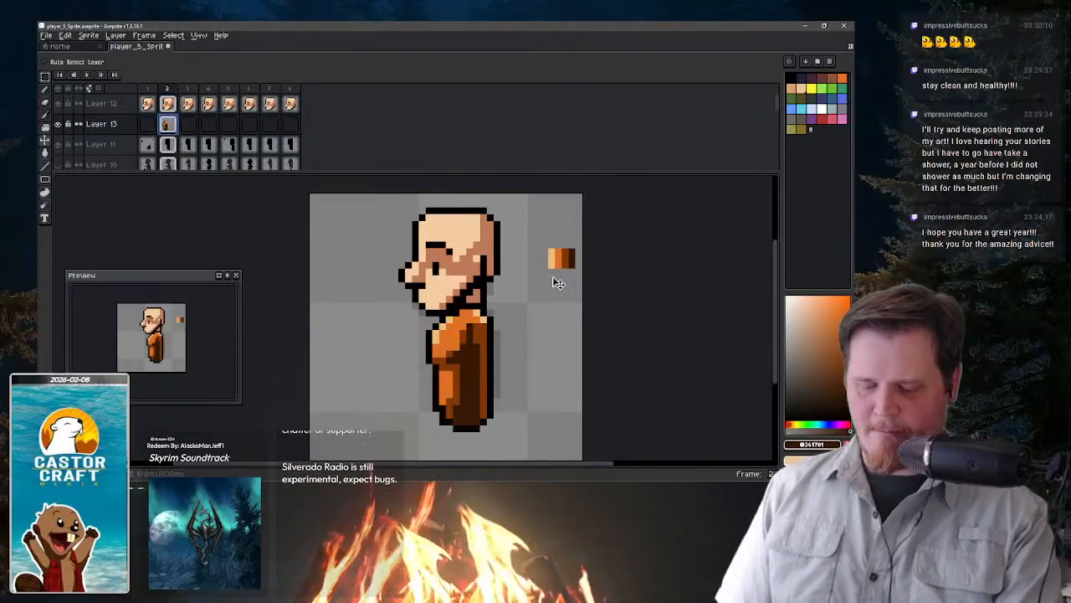
{"action": "key", "text": "m"}
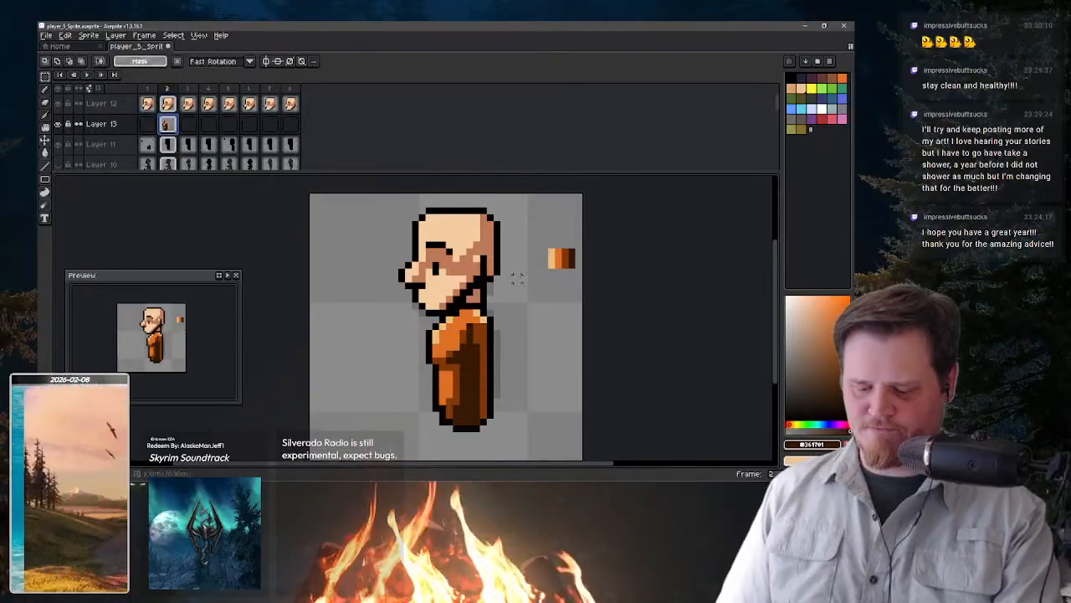
{"action": "left_click_drag", "start_coordinate": [524, 230], "coordinate": [403, 444]}
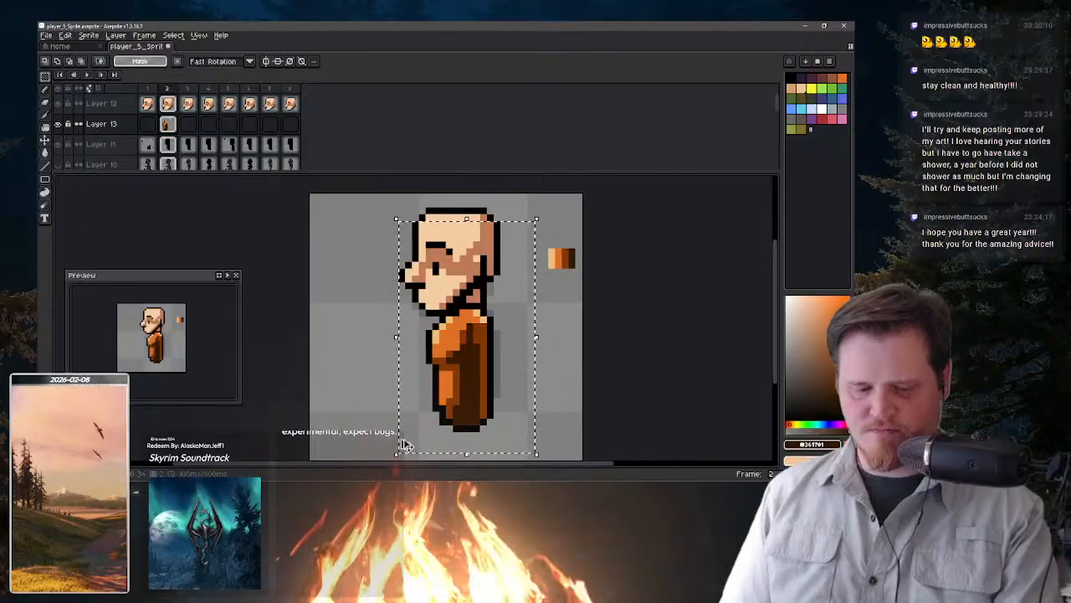
{"action": "left_click", "coordinate": [151, 125]}
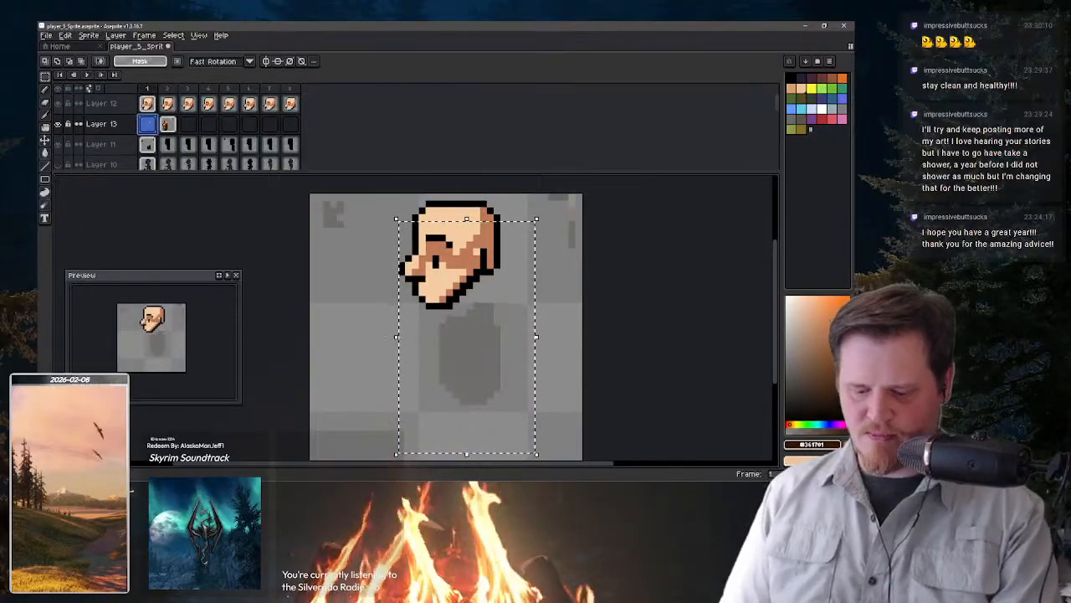
{"action": "key", "text": "ctrl+v"}
{"action": "left_click_drag", "start_coordinate": [489, 355], "coordinate": [483, 346]}
{"action": "key", "text": "Right"}
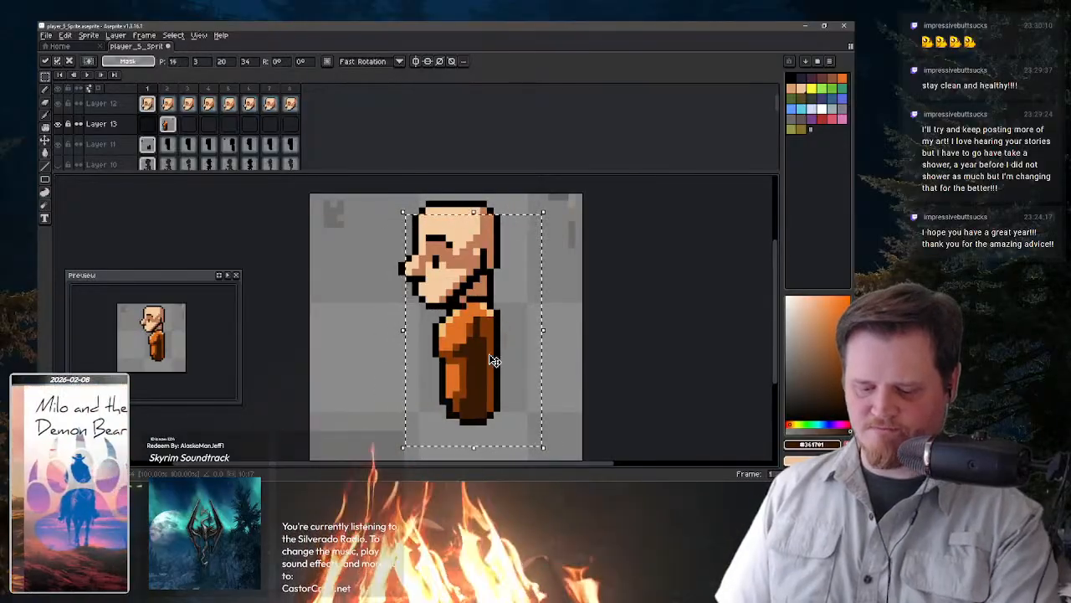
{"action": "key", "text": "Left"}
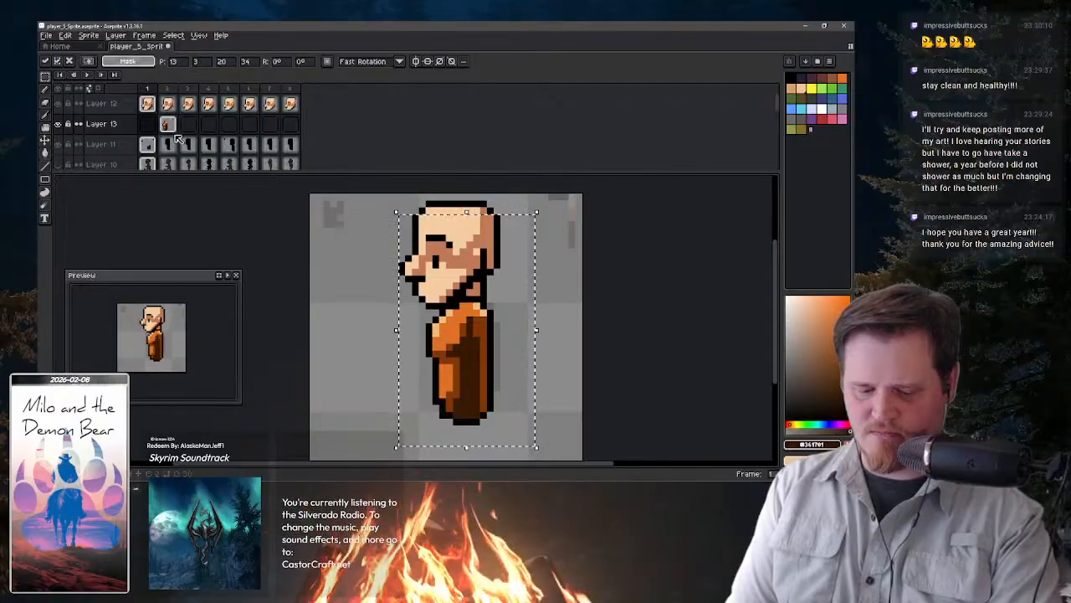
{"action": "key", "text": "ctrl+z"}
{"action": "key", "text": "ctrl+z"}
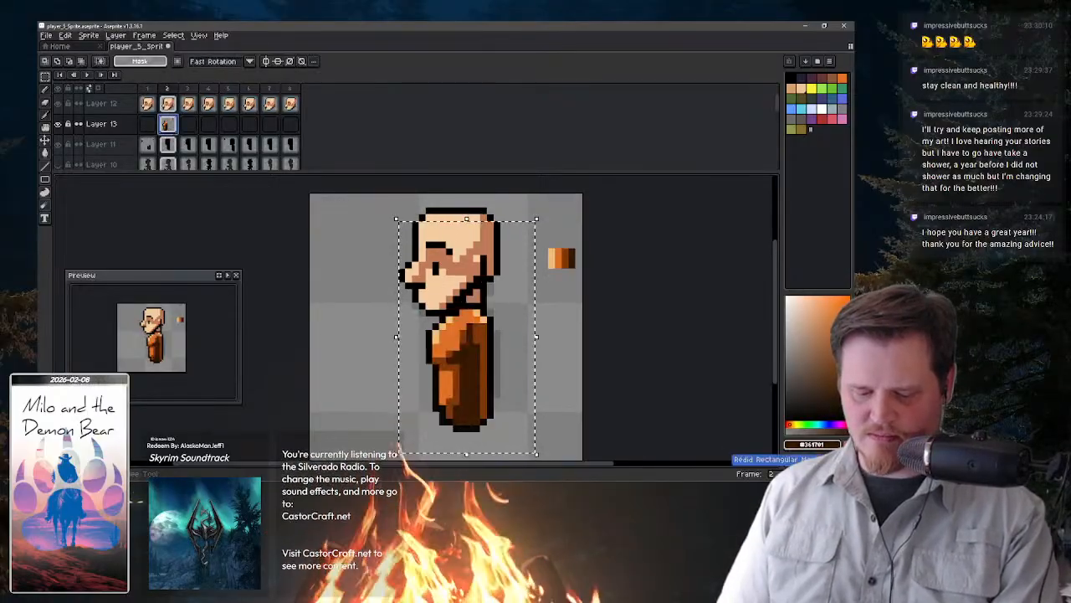
{"action": "key", "text": "Left"}
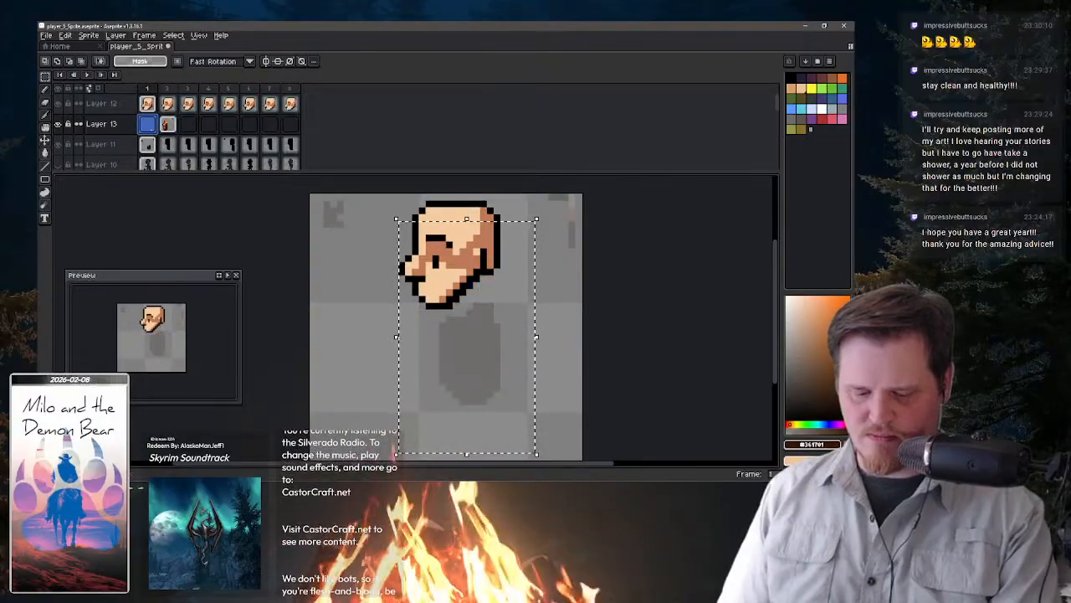
{"action": "key", "text": "ctrl+v"}
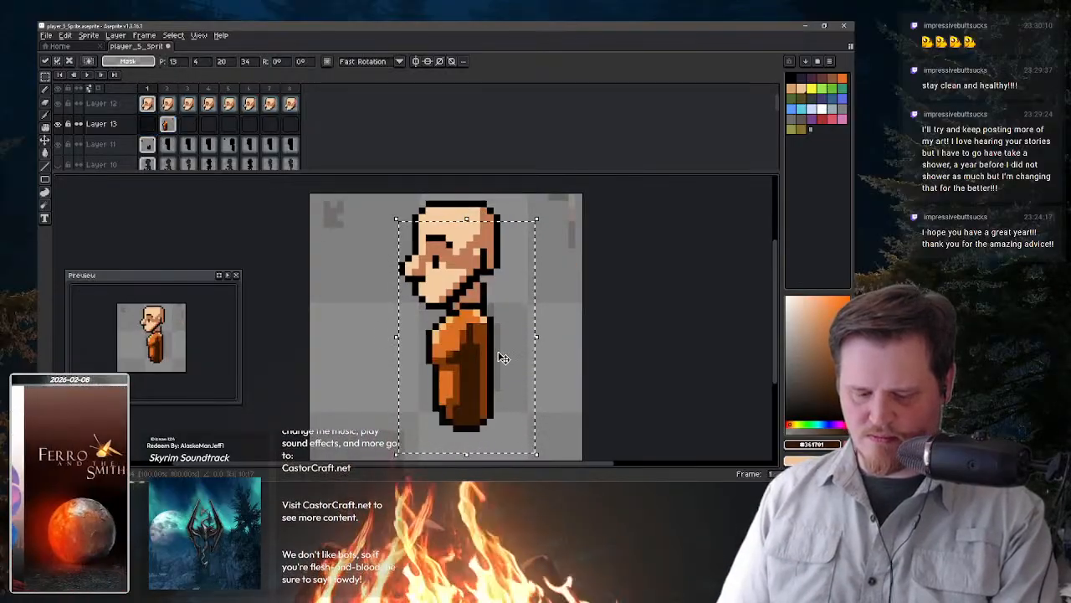
{"action": "key", "text": "Escape"}
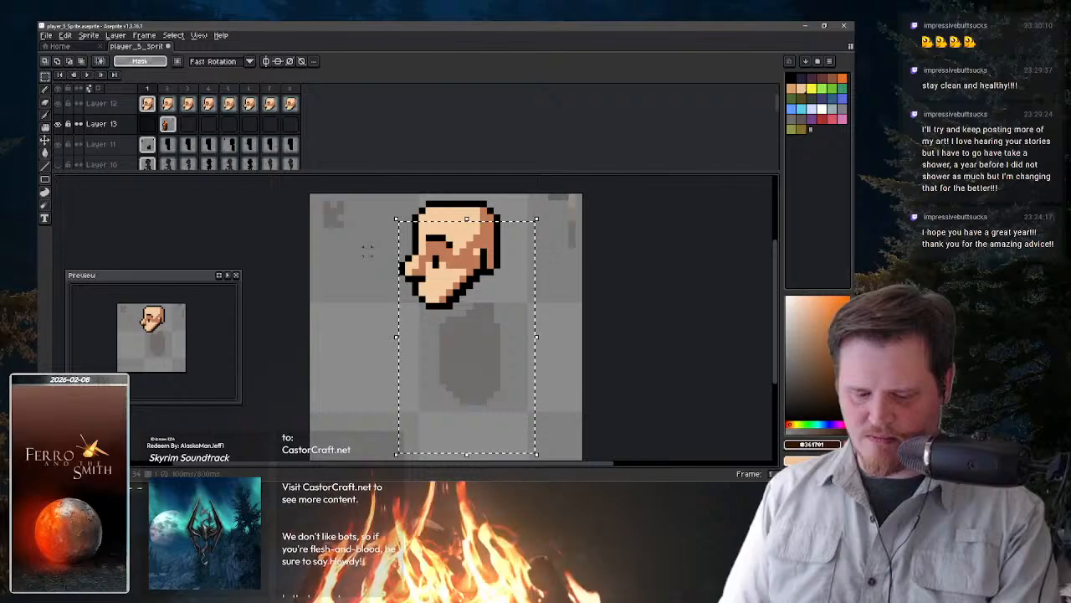
- Try to insert a new frame after frame 1, then undo the insertion
{"action": "left_click", "coordinate": [151, 125]}
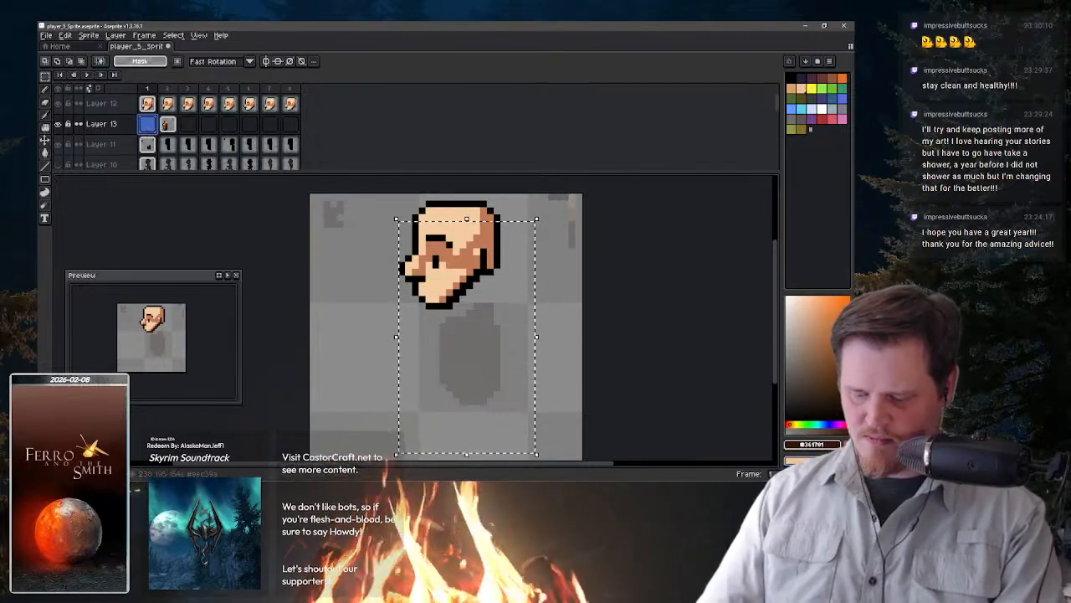
{"action": "left_click", "coordinate": [783, 473]}
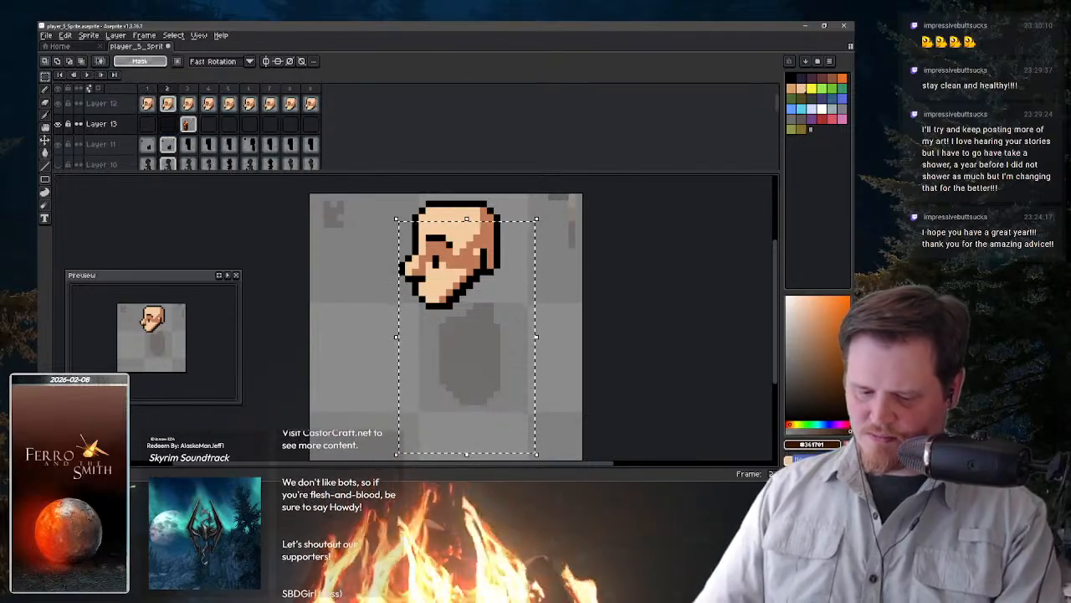
{"action": "key", "text": "ctrl+z"}
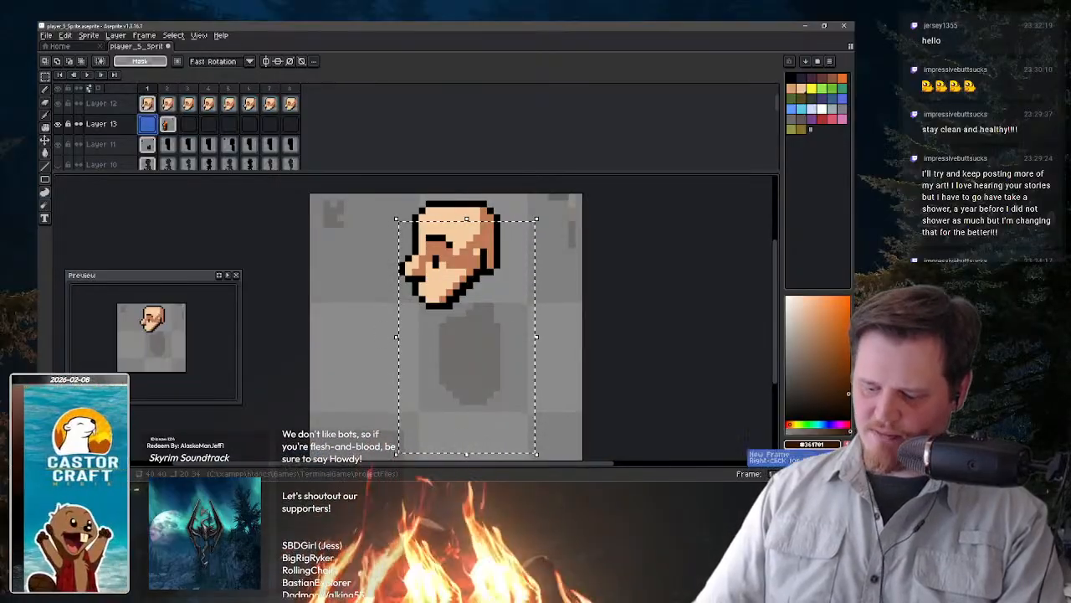
{"action": "right_click", "coordinate": [783, 474]}
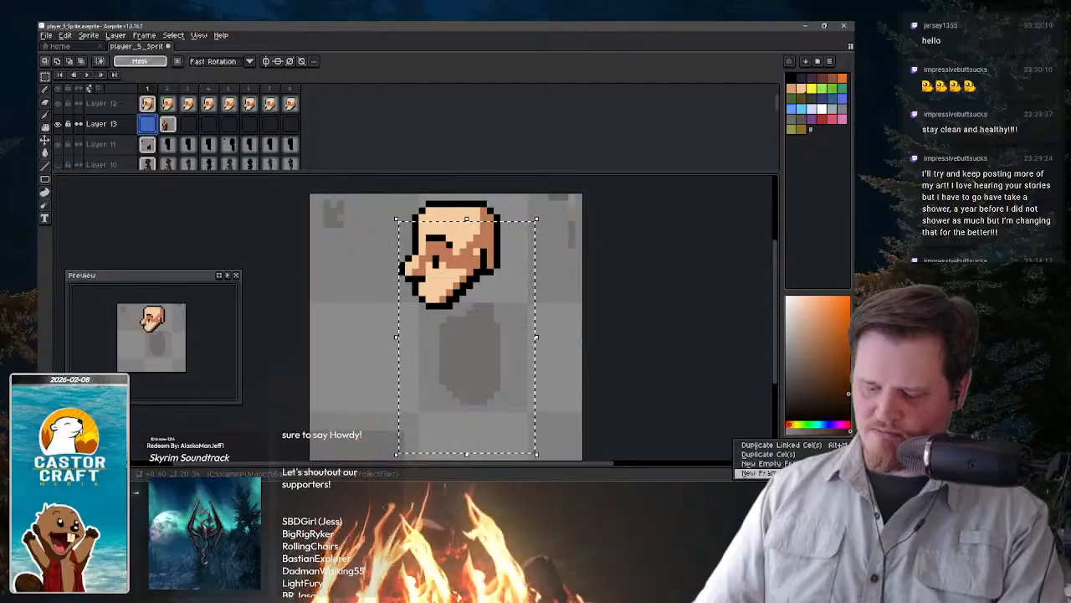
{"action": "left_click", "coordinate": [760, 472]}
{"action": "key", "text": "ctrl+z"}
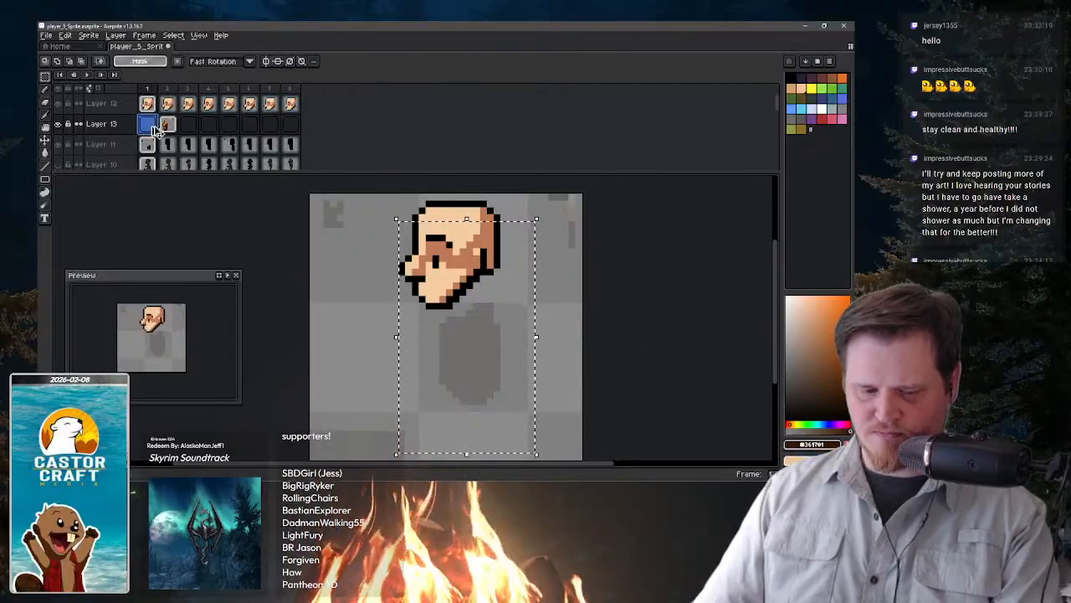
- Drop the selection and draw a small dark brown placeholder mark beside the character in frame 1 and frames 3 to 8 of Layer 13
{"action": "key", "text": "ctrl+d"}
{"action": "key", "text": "b"}
{"action": "left_click", "coordinate": [327, 297]}
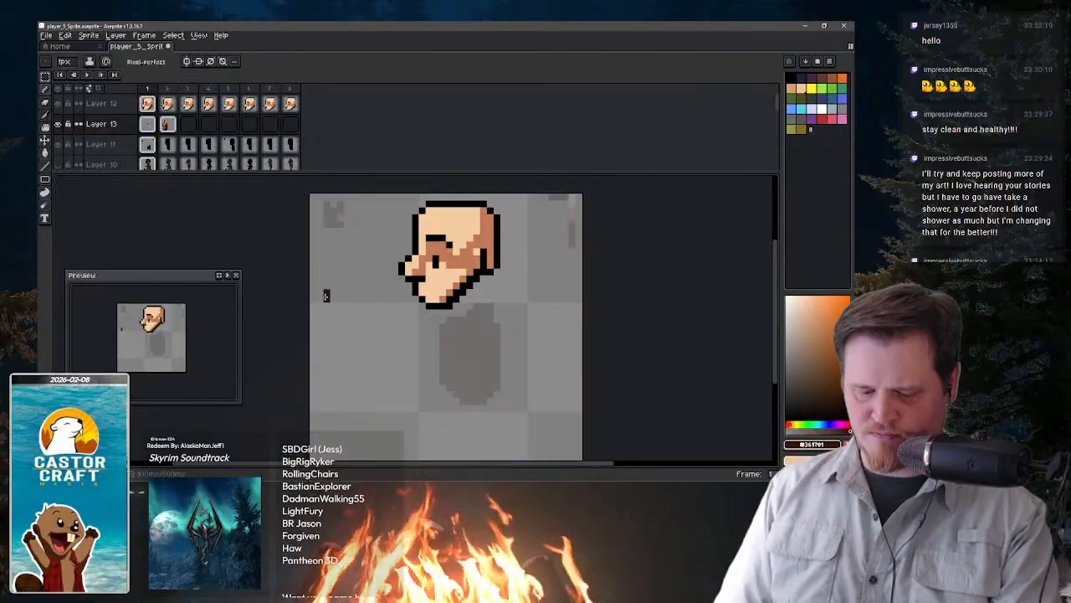
{"action": "left_click", "coordinate": [189, 125]}
{"action": "left_click_drag", "start_coordinate": [327, 299], "coordinate": [327, 305]}
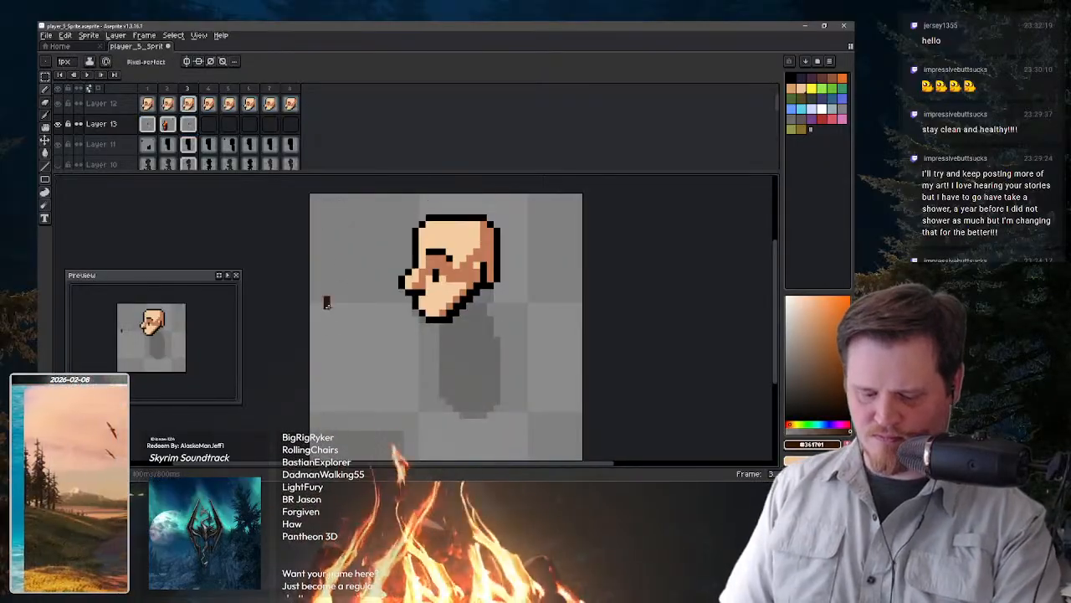
{"action": "key", "text": "period"}
{"action": "key", "text": "period"}
{"action": "key", "text": "comma"}
{"action": "left_click", "coordinate": [332, 315]}
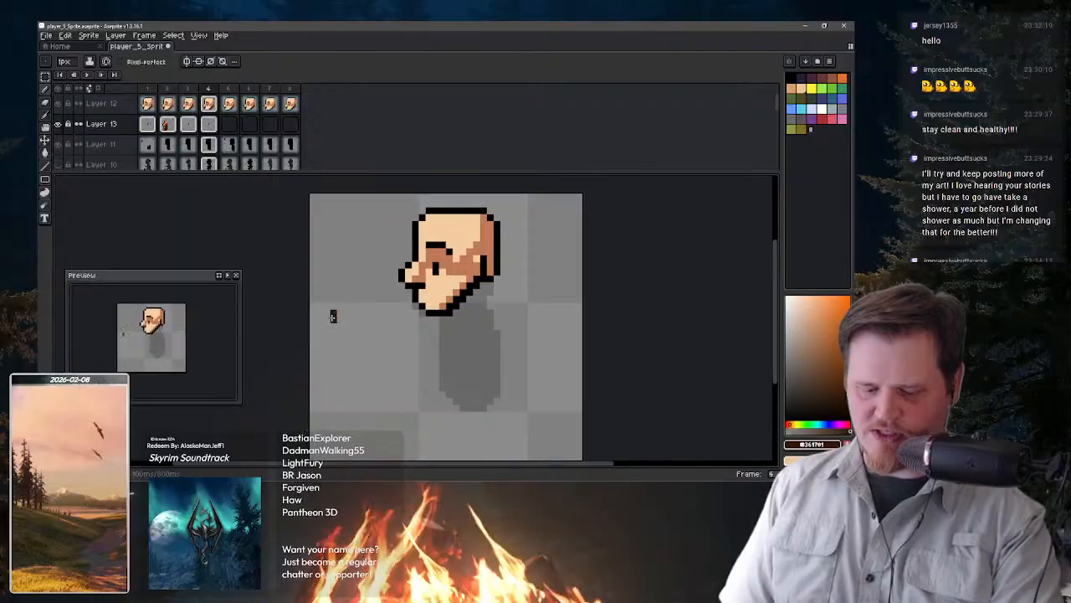
{"action": "key", "text": "period"}
{"action": "left_click", "coordinate": [332, 322]}
{"action": "key", "text": "period"}
{"action": "left_click", "coordinate": [335, 325]}
{"action": "key", "text": "period"}
{"action": "left_click", "coordinate": [337, 330]}
{"action": "key", "text": "period"}
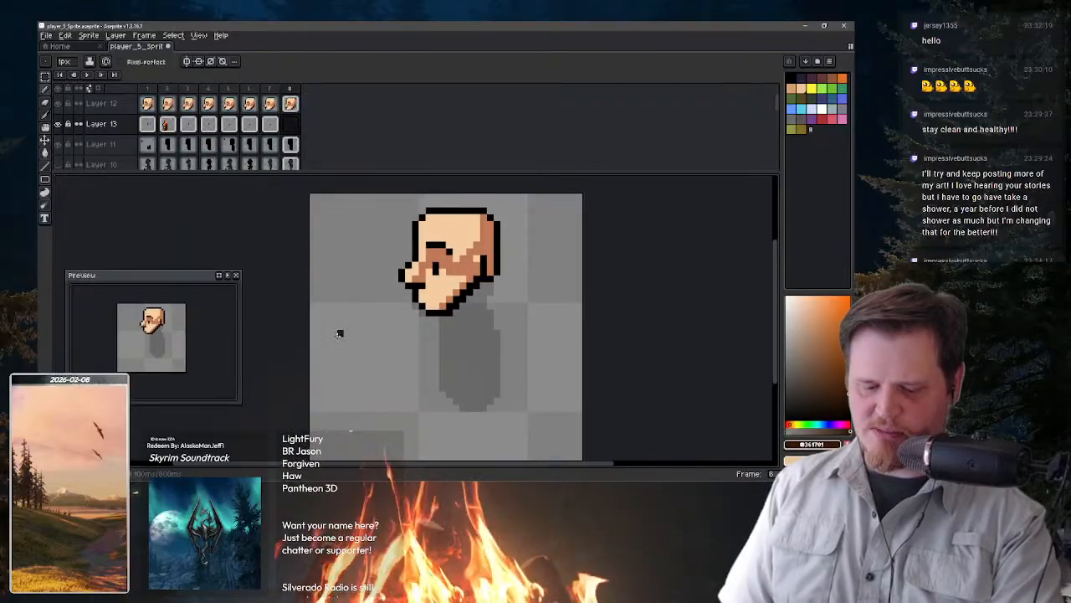
{"action": "left_click", "coordinate": [340, 333]}
- Copy the torso and neck from frame 2 of Layer 13 into frame 1 and move the copy up one pixel
{"action": "left_click", "coordinate": [168, 124]}
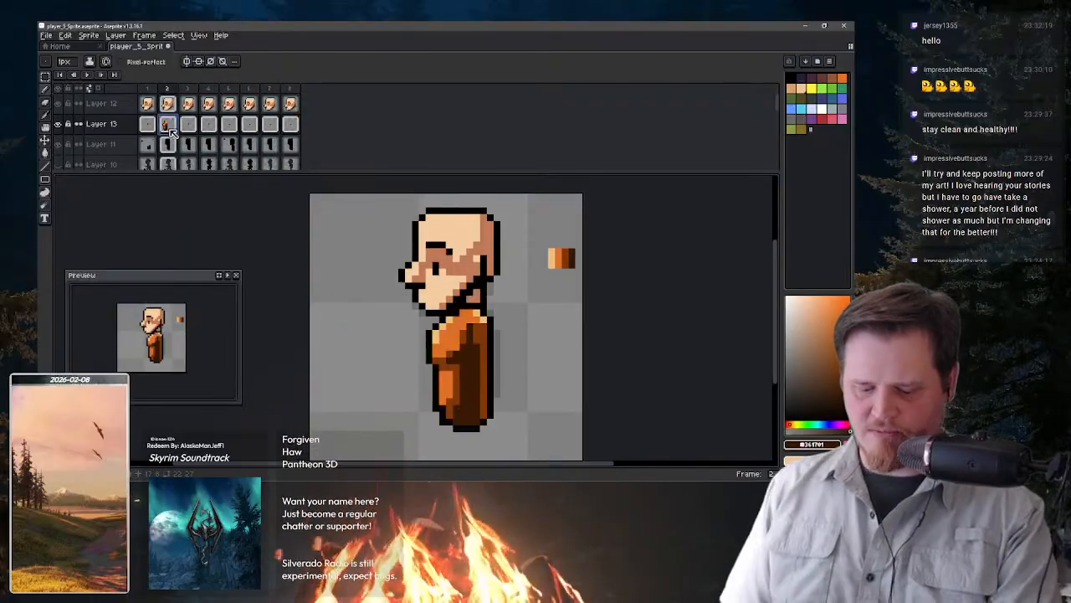
{"action": "key", "text": "m"}
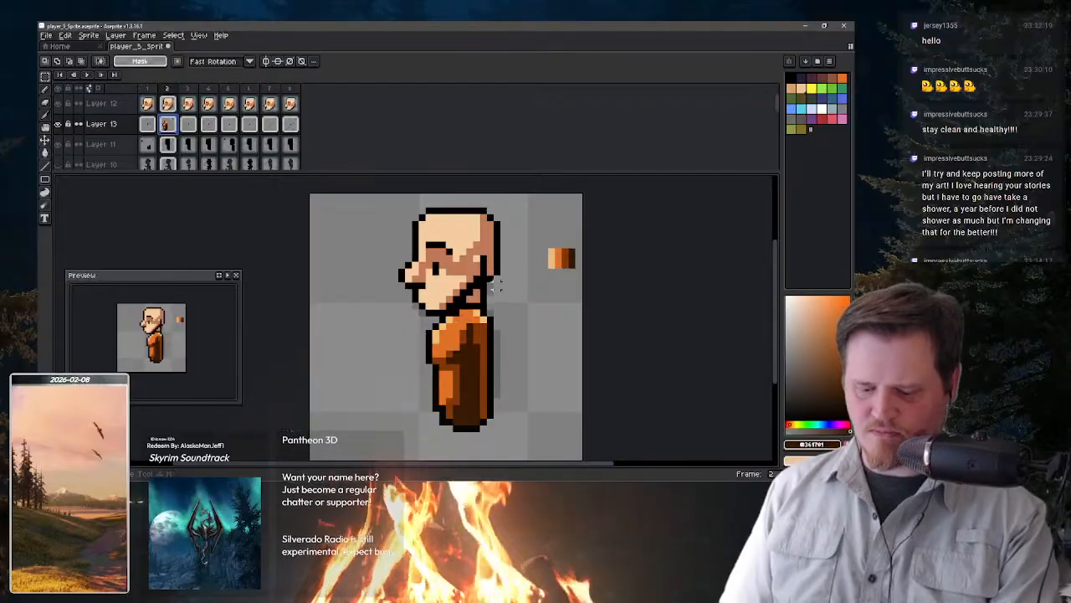
{"action": "mouse_move", "coordinate": [516, 233]}
{"action": "left_mouse_down"}
{"action": "mouse_move", "coordinate": [464, 418]}
{"action": "mouse_move", "coordinate": [418, 445]}
{"action": "left_mouse_up"}
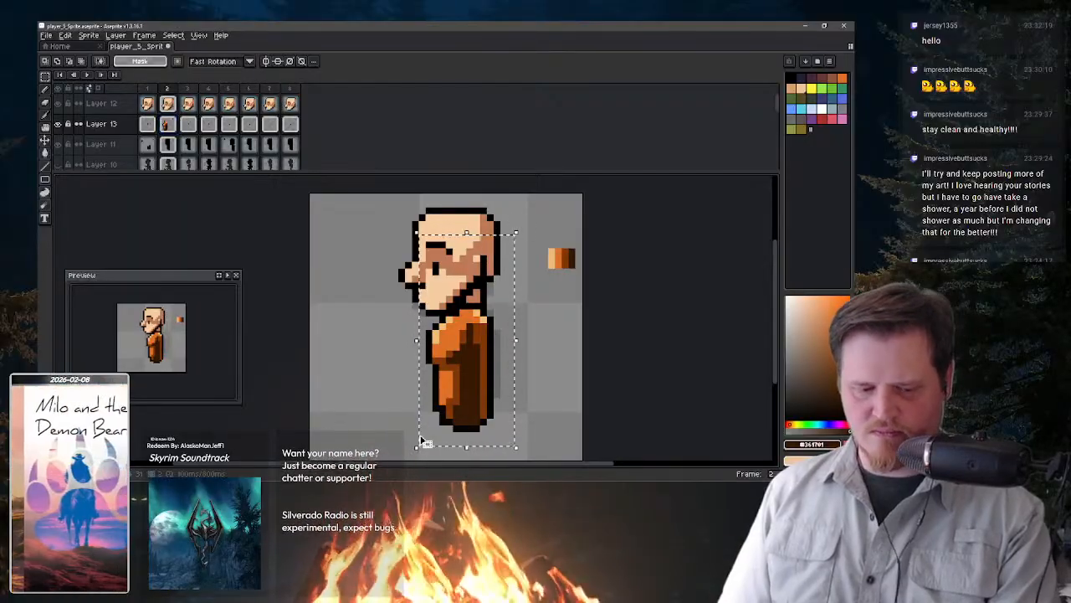
{"action": "left_click", "coordinate": [148, 125]}
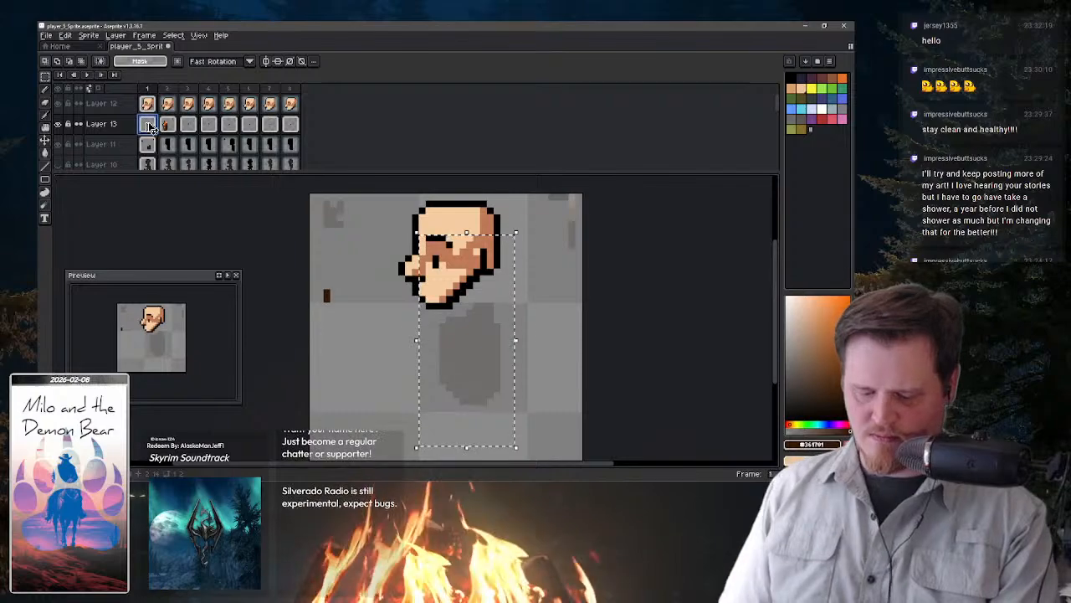
{"action": "key", "text": "ctrl+v"}
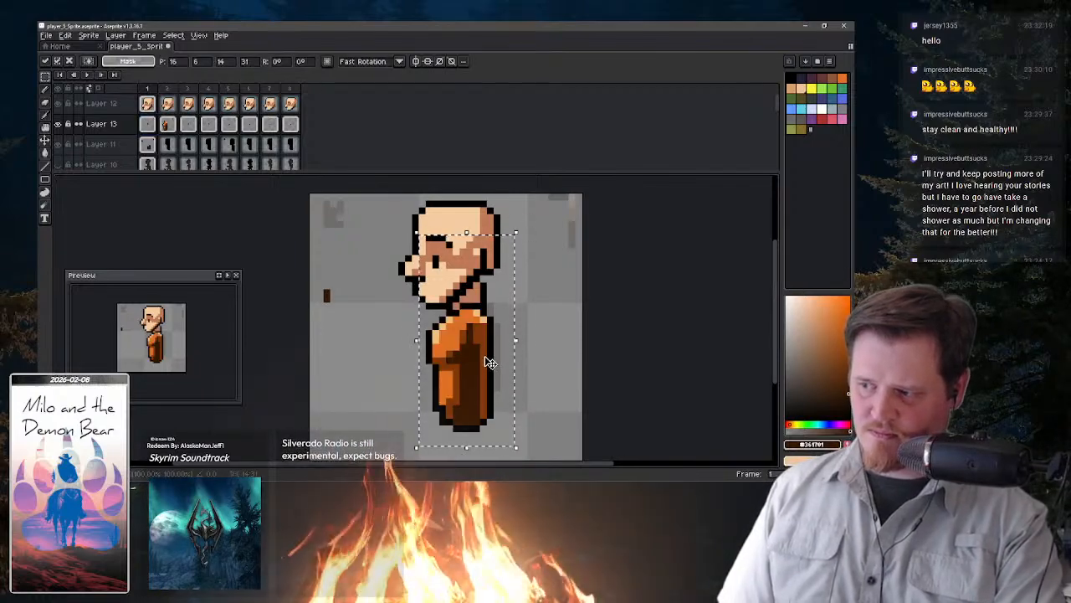
{"action": "left_click_drag", "start_coordinate": [492, 380], "coordinate": [492, 376]}
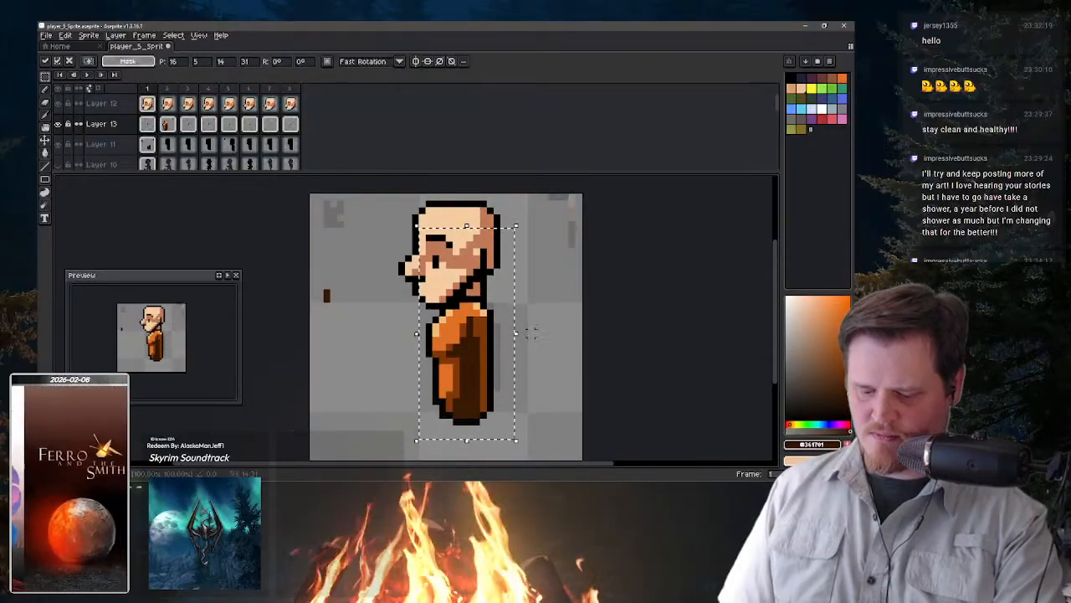
- Try nudging the torso one pixel sideways and back in frames 2 and 1 of Layer 13, and drop the selection
{"action": "left_click", "coordinate": [169, 125]}
{"action": "key", "text": "Left"}
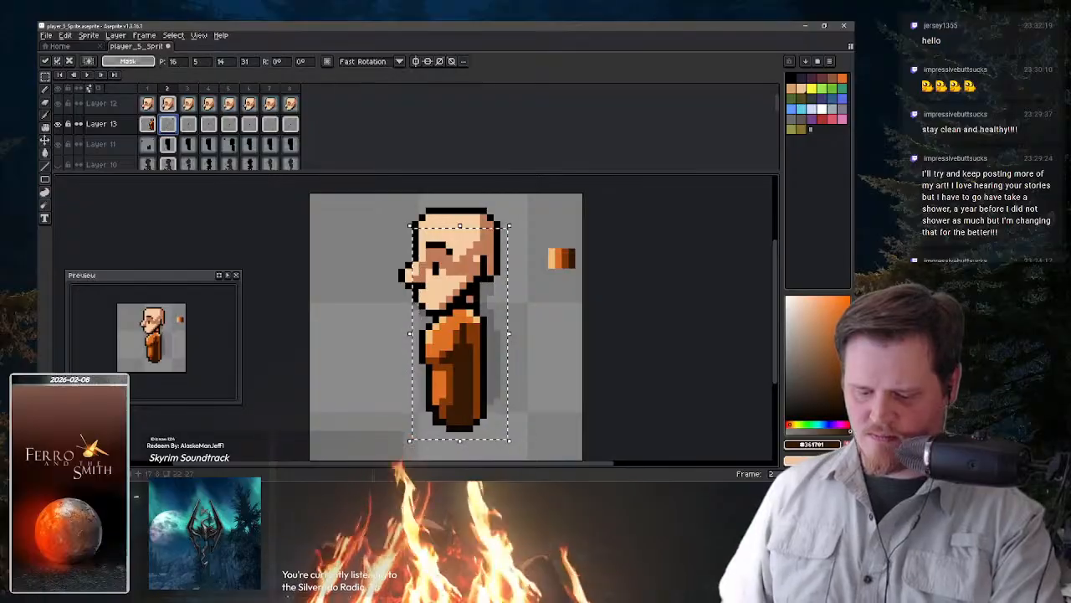
{"action": "key", "text": "Right"}
{"action": "left_click", "coordinate": [151, 124]}
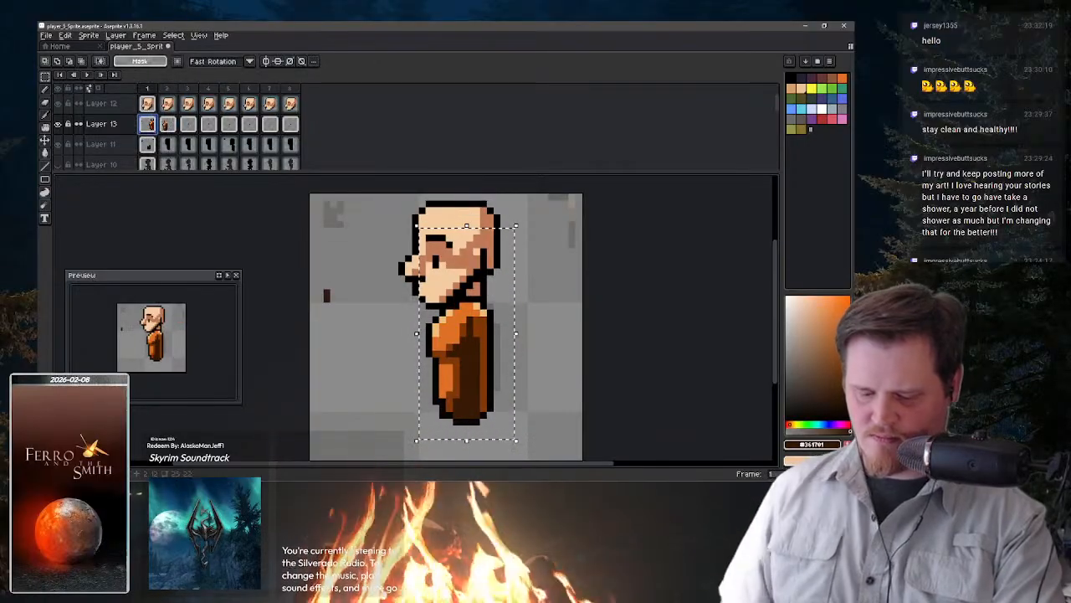
{"action": "key", "text": "Right"}
{"action": "key", "text": "Left"}
{"action": "key", "text": "ctrl+d"}
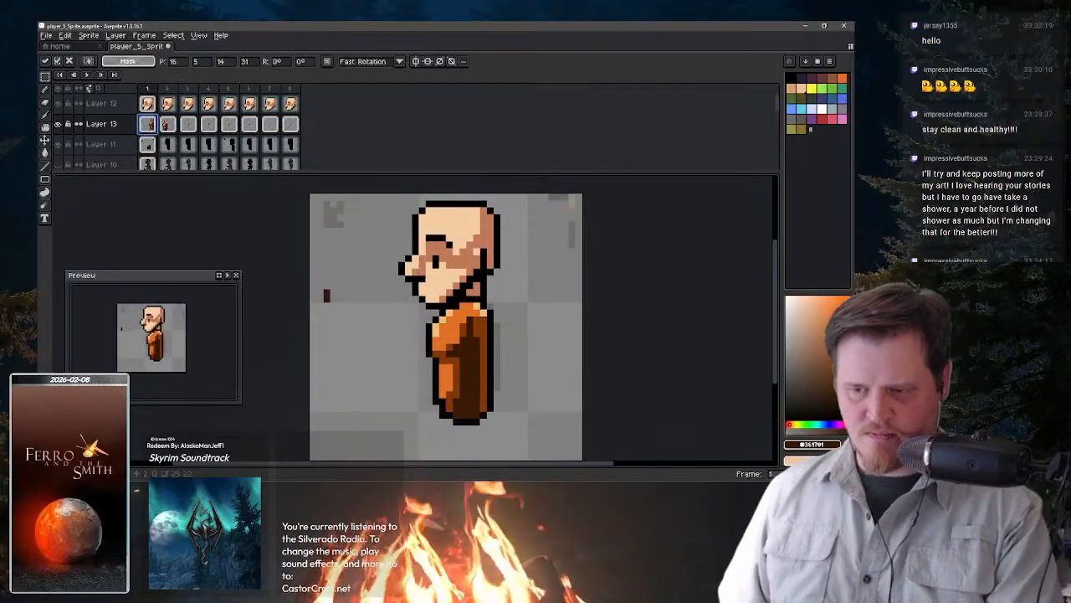
- Paste the torso and neck into frames 3, 4 and 5 of Layer 13, aligning each copy beneath the head at heights 7, 6 and 5
{"action": "key", "text": "period"}
{"action": "key", "text": "period"}
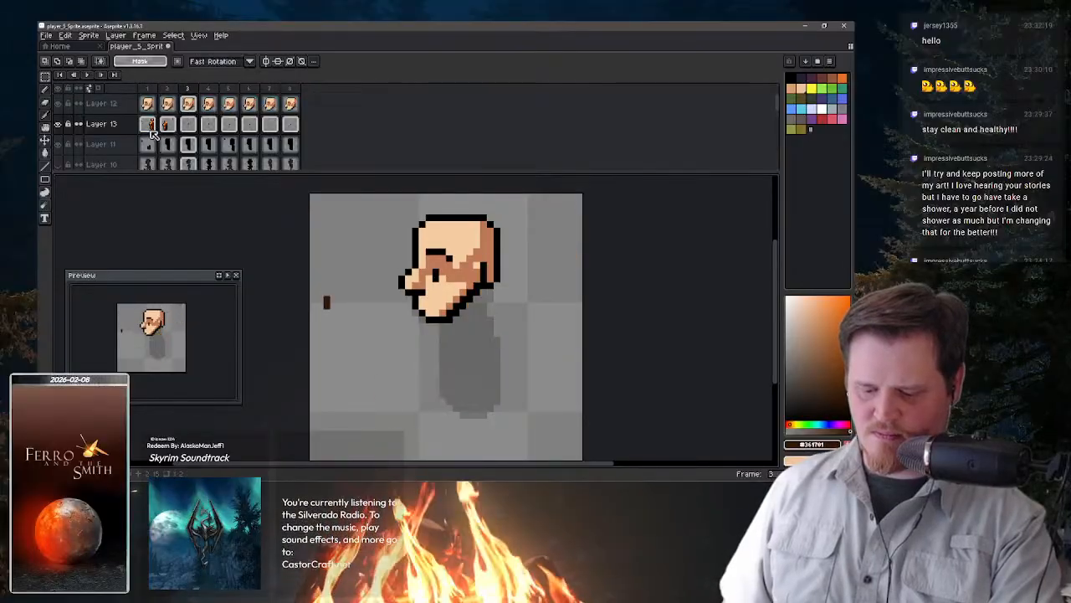
{"action": "key", "text": "ctrl+v"}
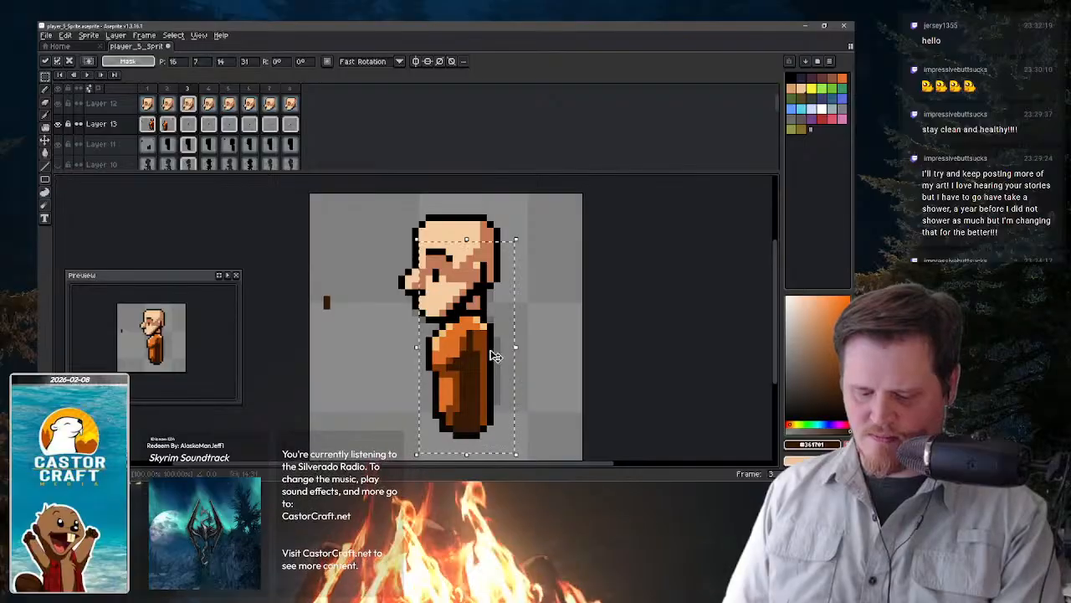
{"action": "key", "text": "Down"}
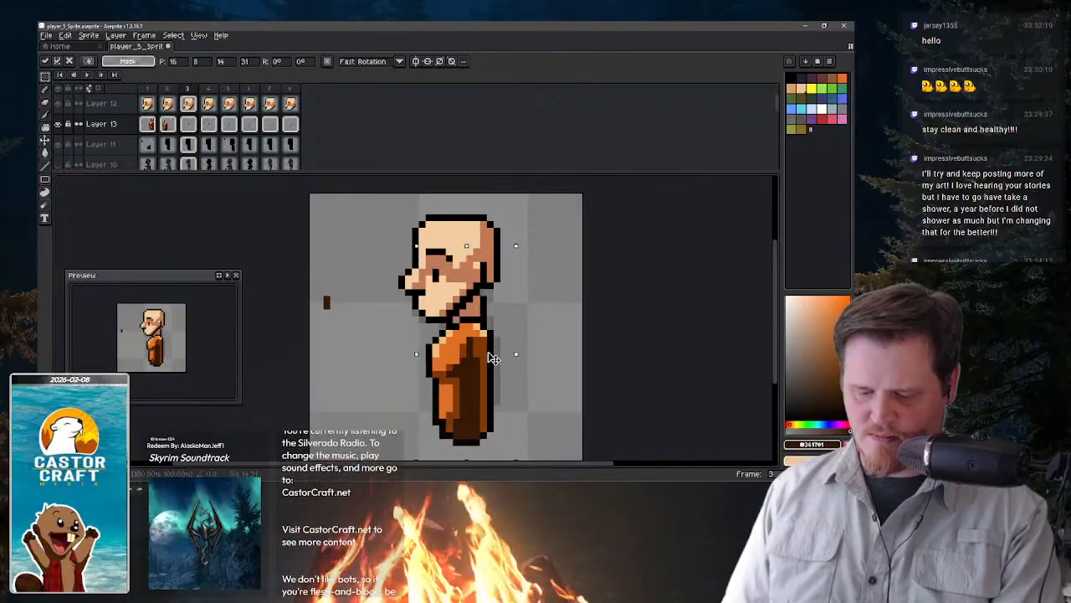
{"action": "key", "text": "Up"}
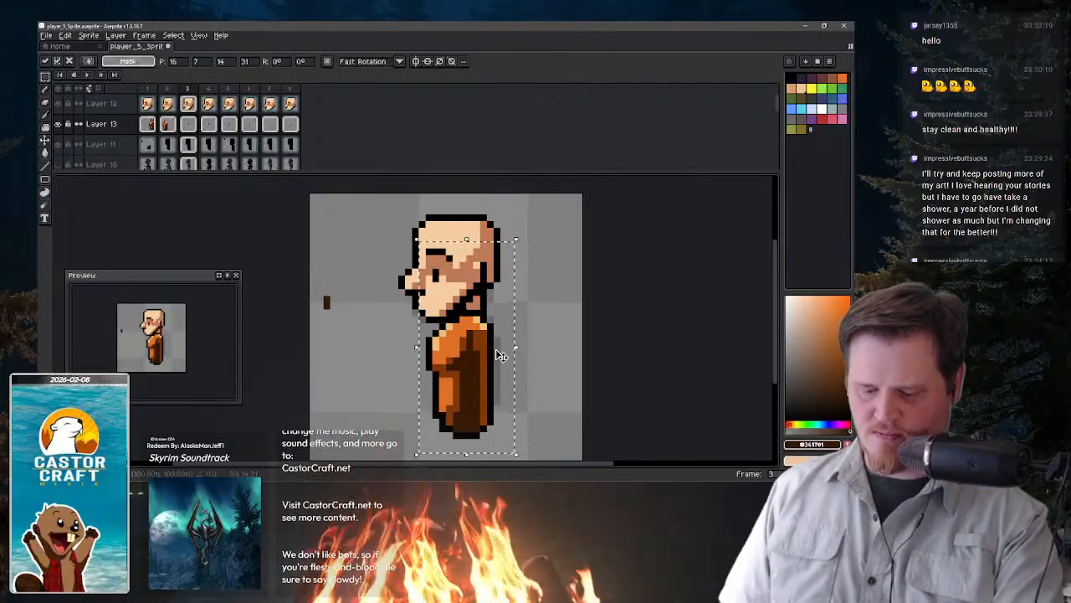
{"action": "key", "text": "period"}
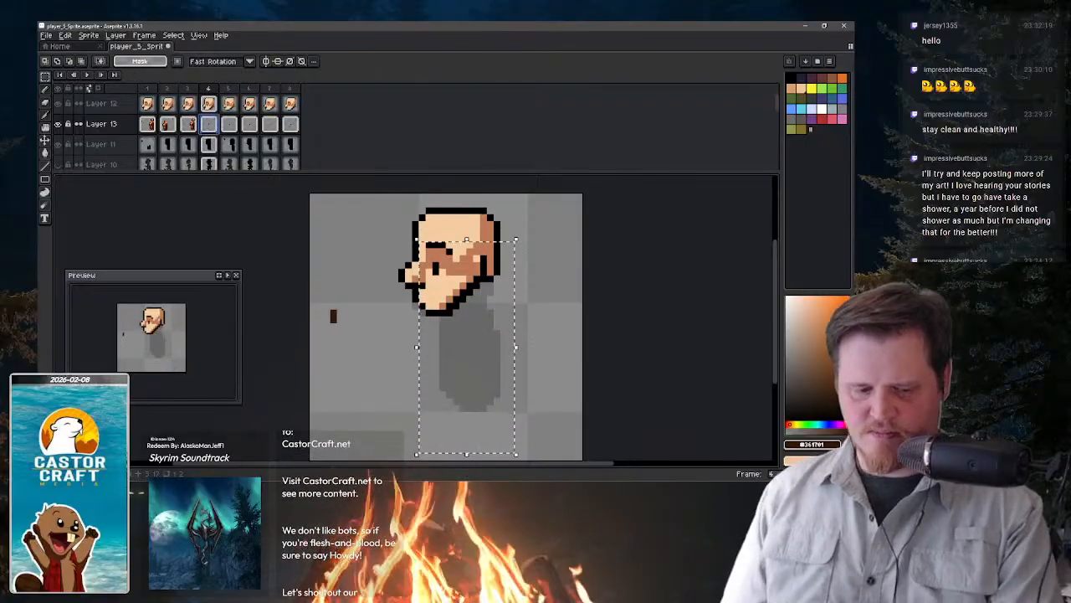
{"action": "key", "text": "ctrl+v"}
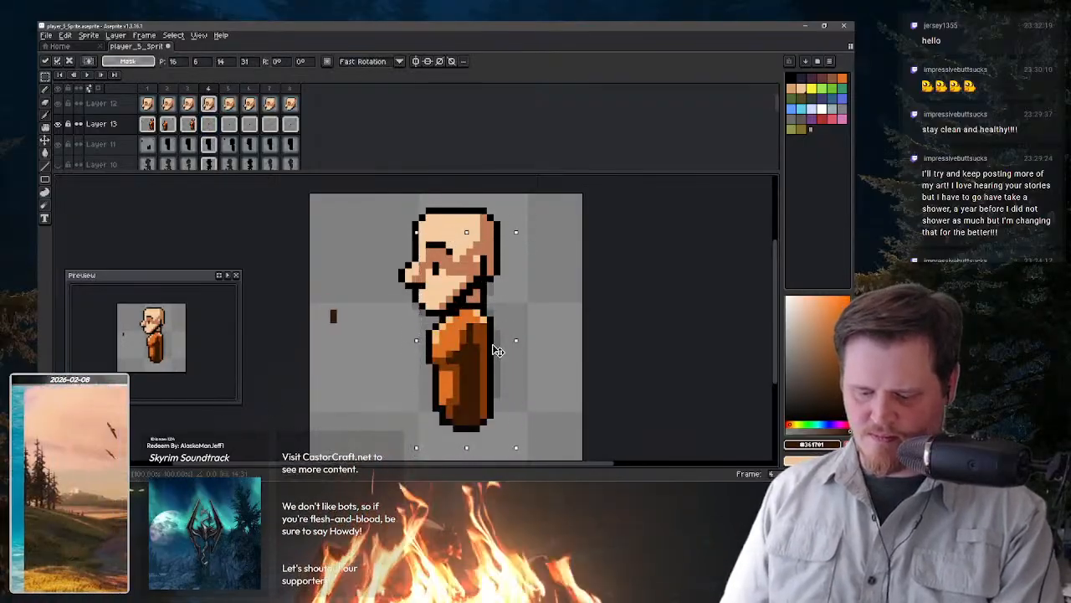
{"action": "key", "text": "period"}
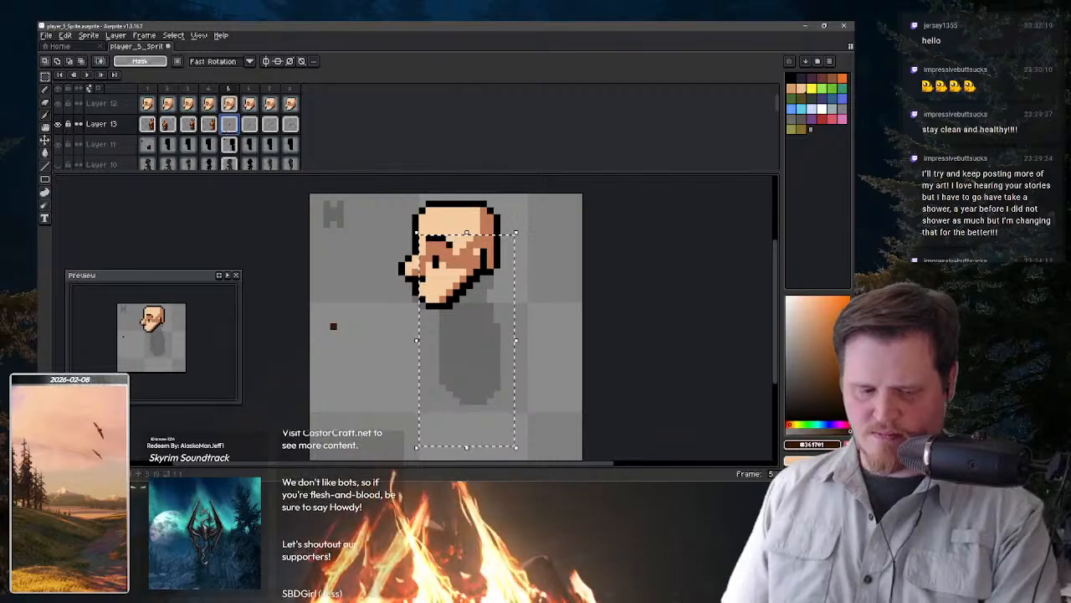
{"action": "key", "text": "ctrl+v"}
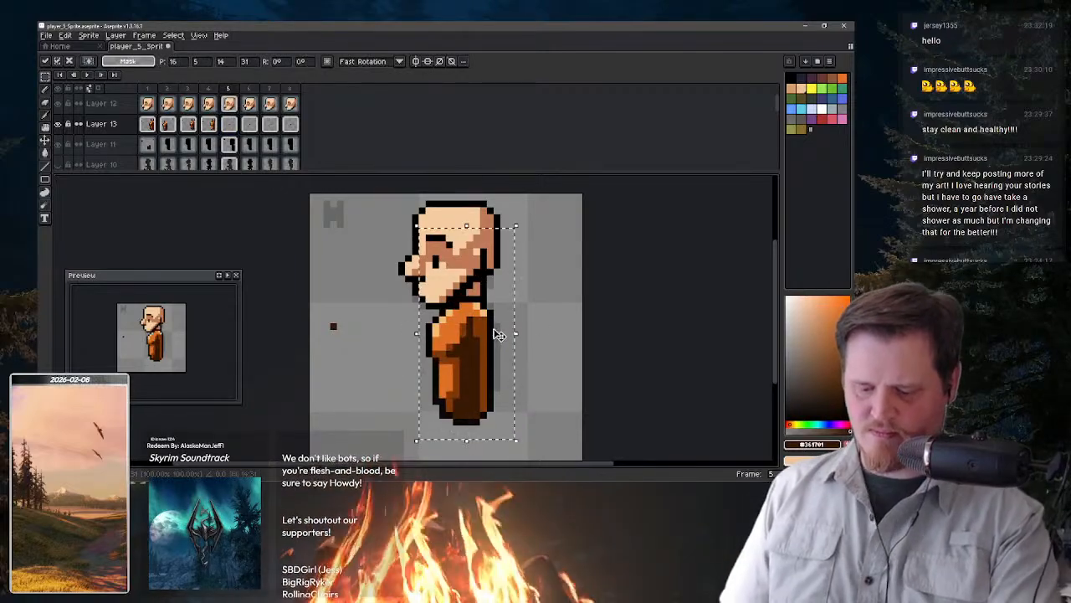
- Paste the torso and neck into frames 6, 7 and 8 of Layer 13 beneath the head, each at height 6, and deselect
{"action": "key", "text": "period"}
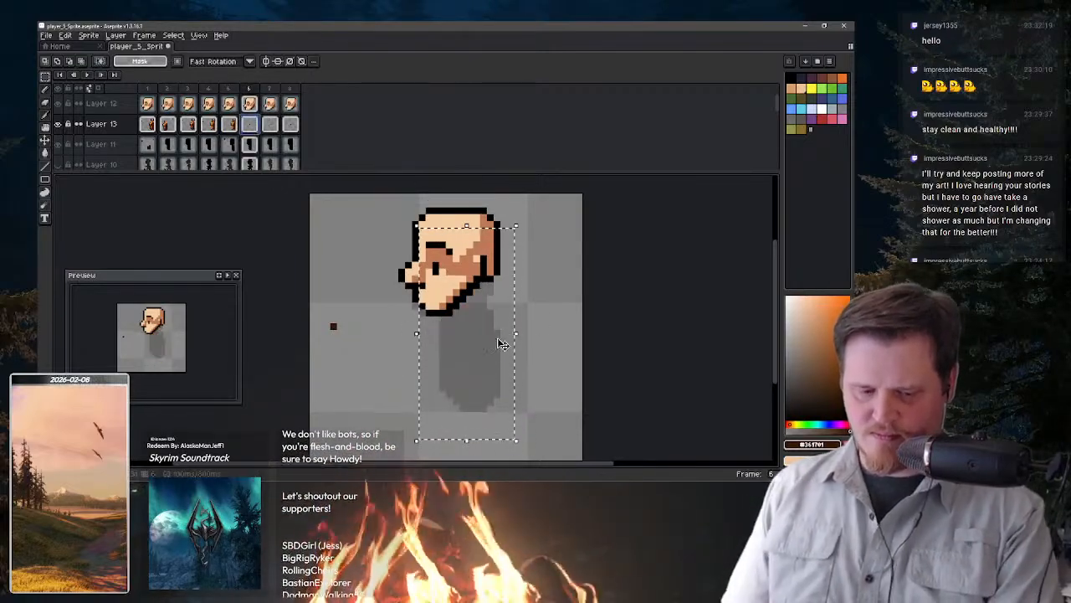
{"action": "key", "text": "ctrl+v"}
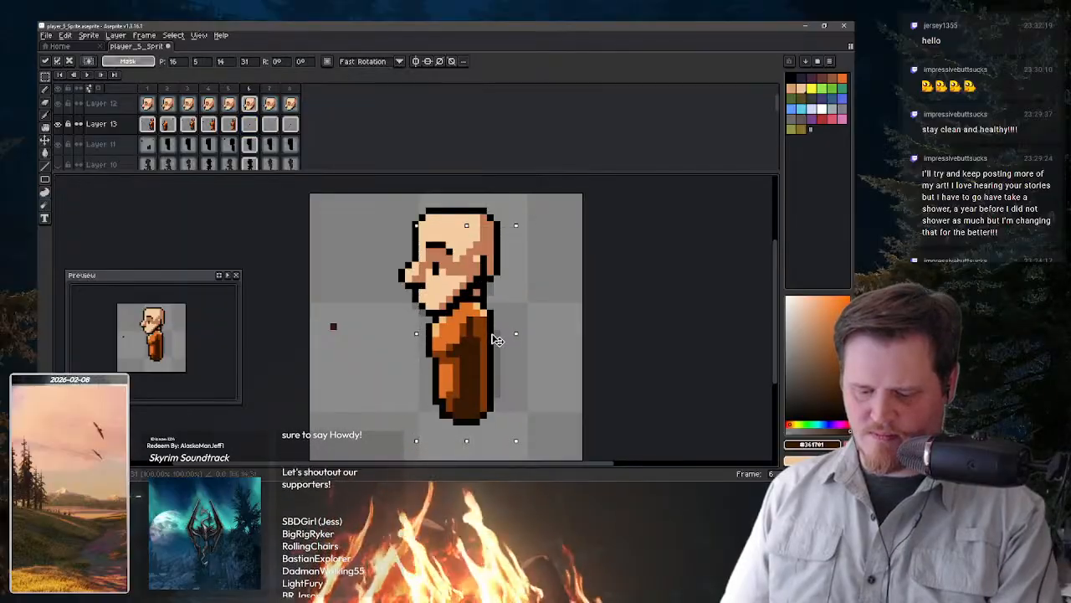
{"action": "key", "text": "period"}
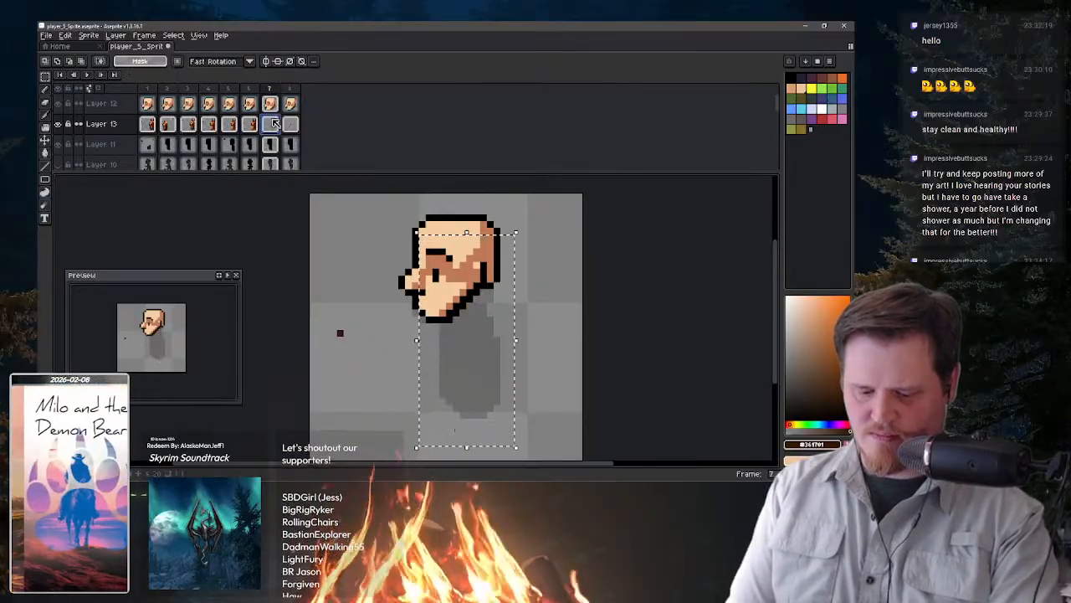
{"action": "key", "text": "ctrl+v"}
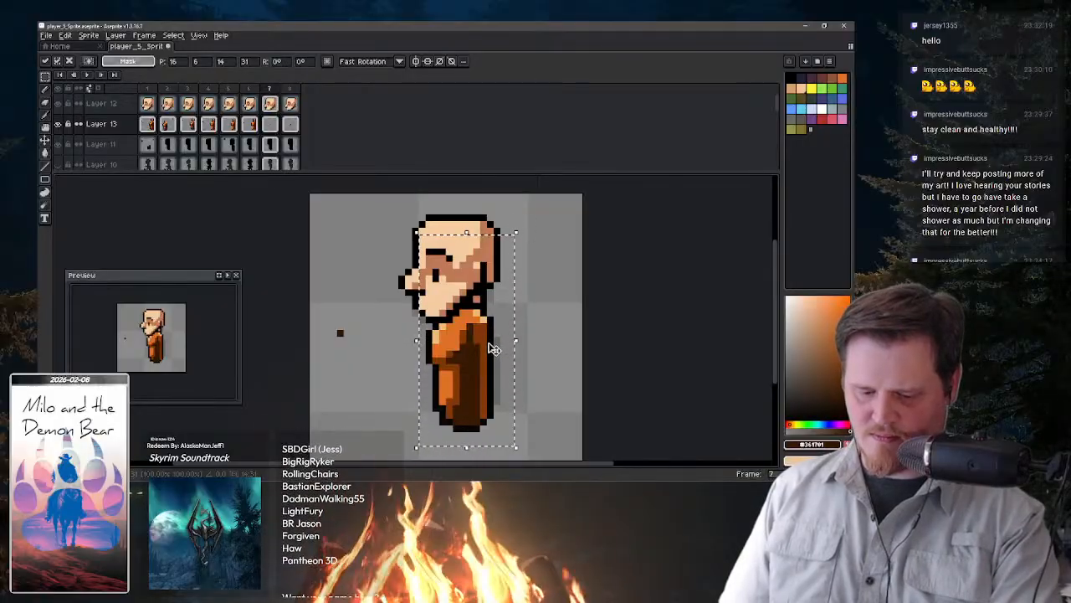
{"action": "left_click", "coordinate": [292, 125]}
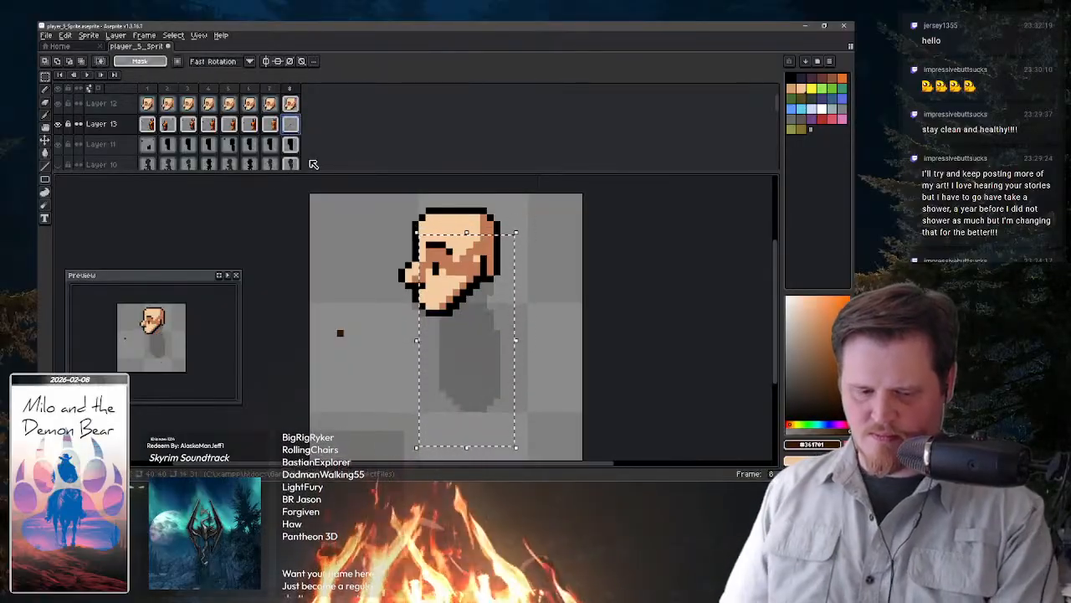
{"action": "key", "text": "ctrl+v"}
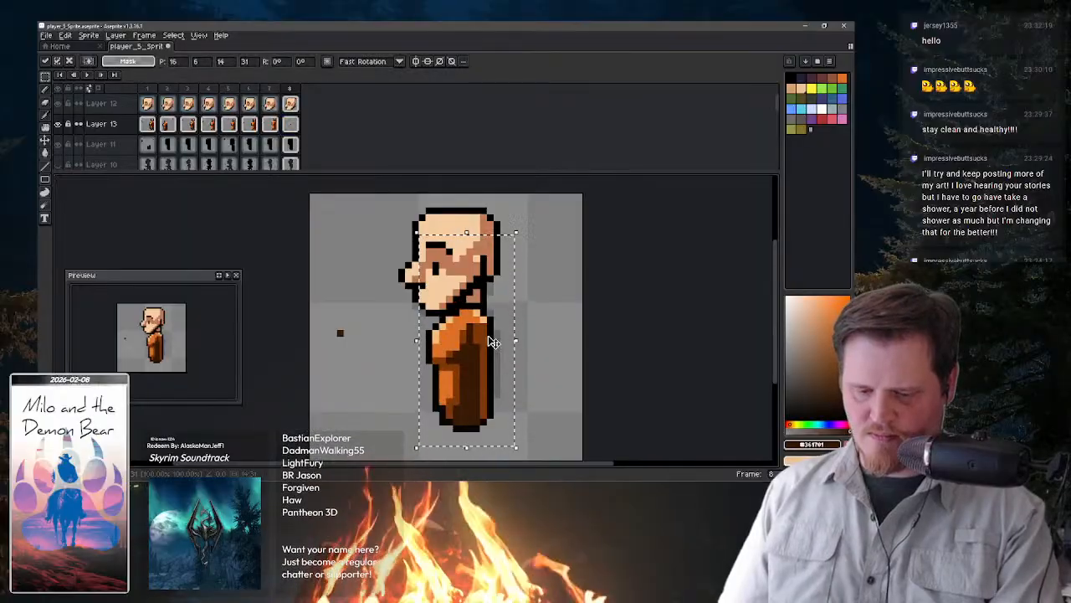
{"action": "key", "text": "ctrl+d"}
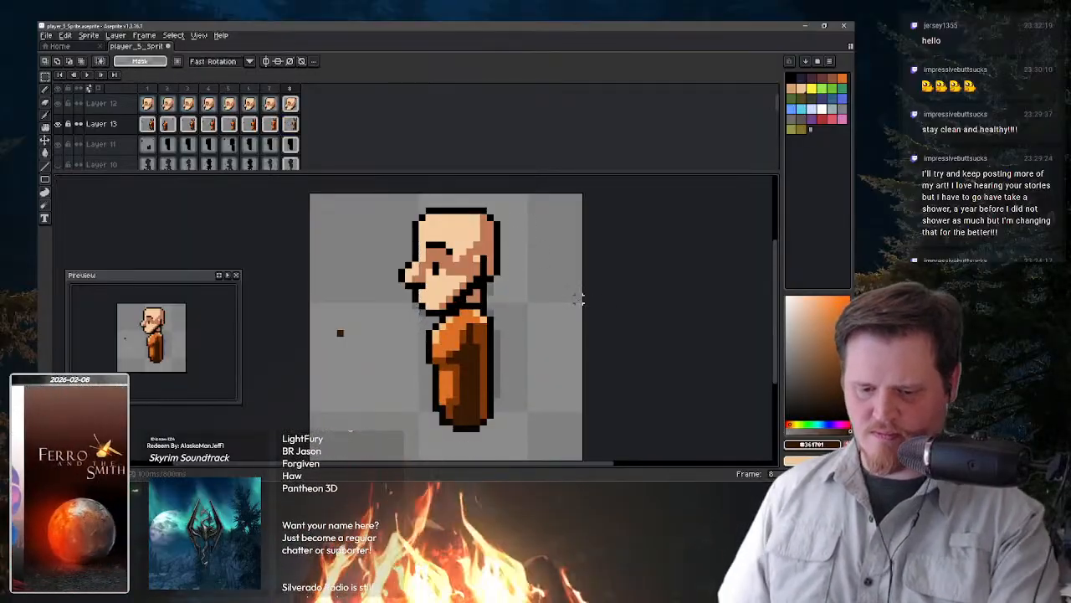
- Move the torso in frame 7 of Layer 13 down one pixel and play the run cycle to check its motion
{"action": "key", "text": "Return"}
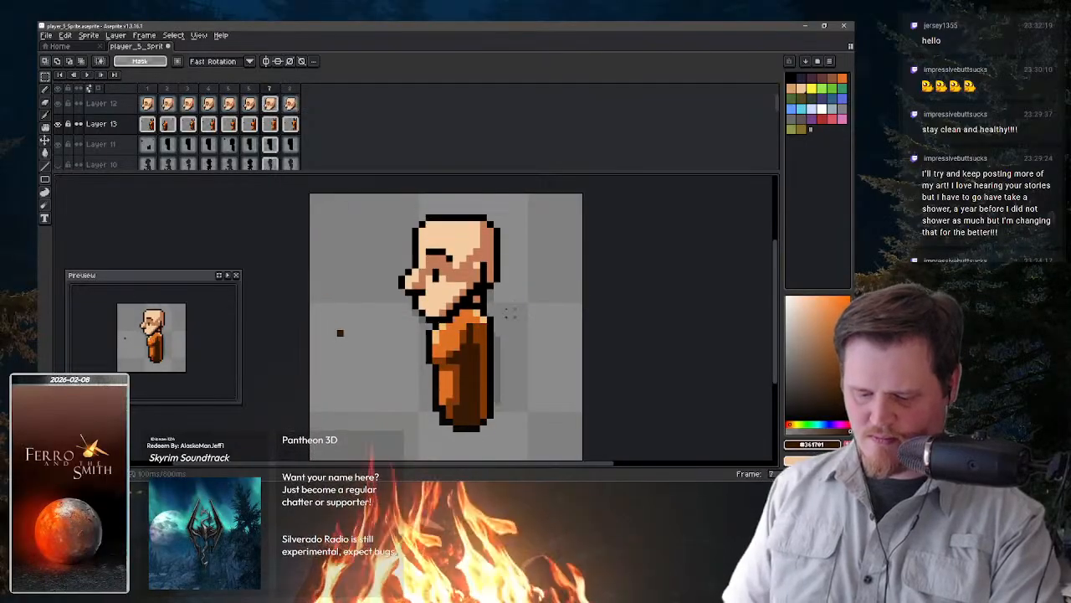
{"action": "key", "text": "v"}
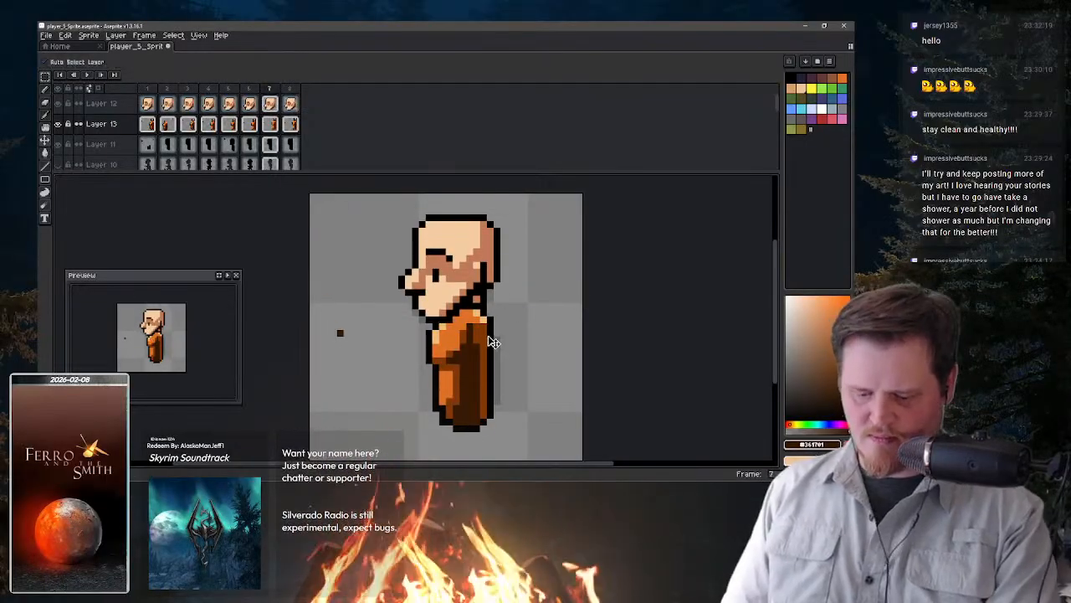
{"action": "left_click_drag", "start_coordinate": [491, 341], "coordinate": [491, 348]}
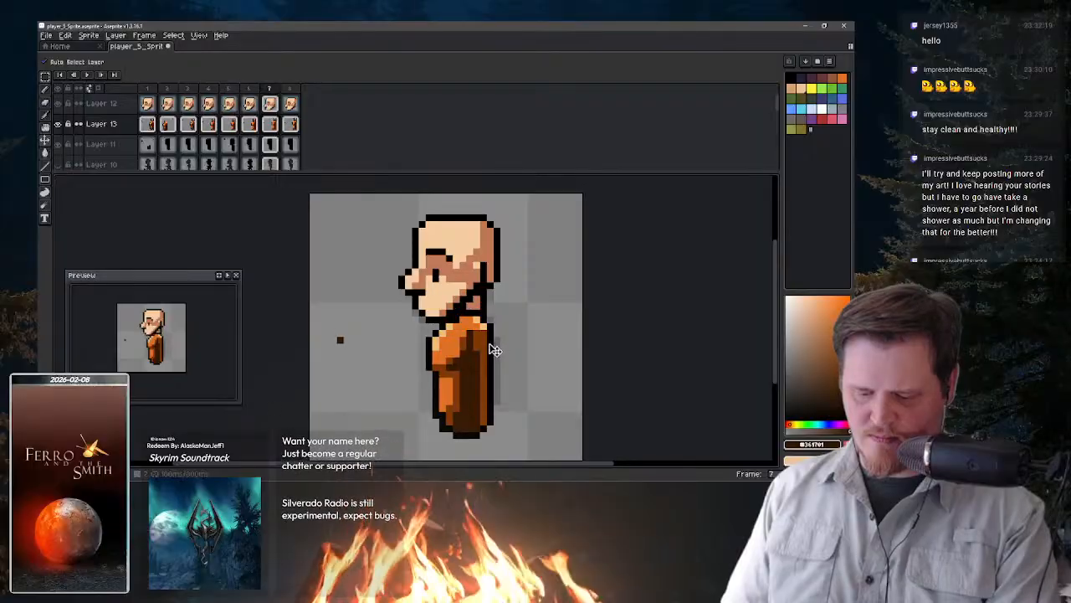
{"action": "left_click", "coordinate": [293, 125]}
{"action": "key", "text": "Return"}
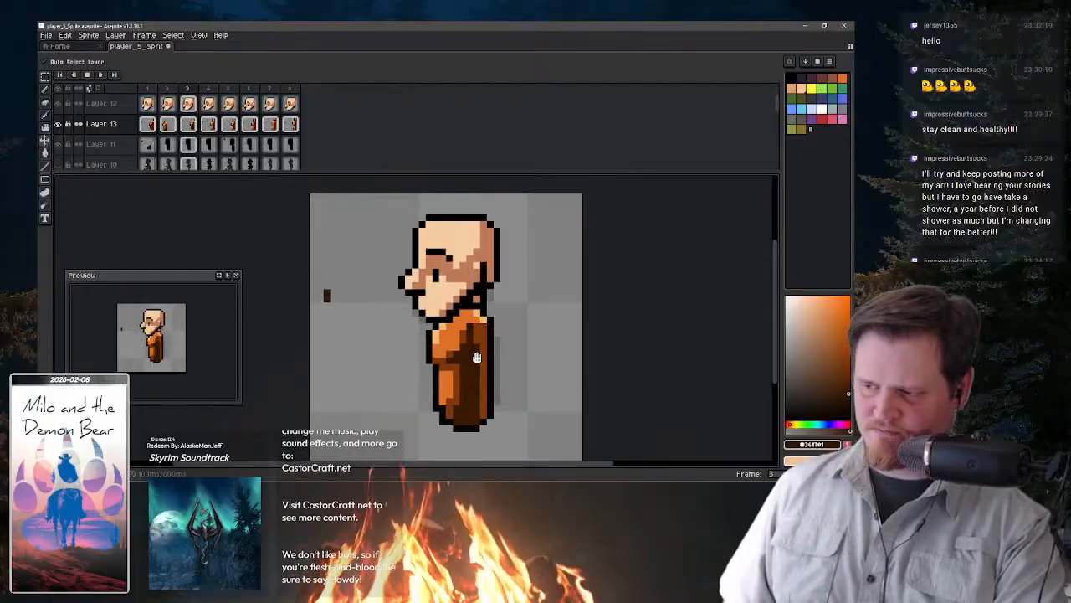
{"action": "key", "text": "Return"}
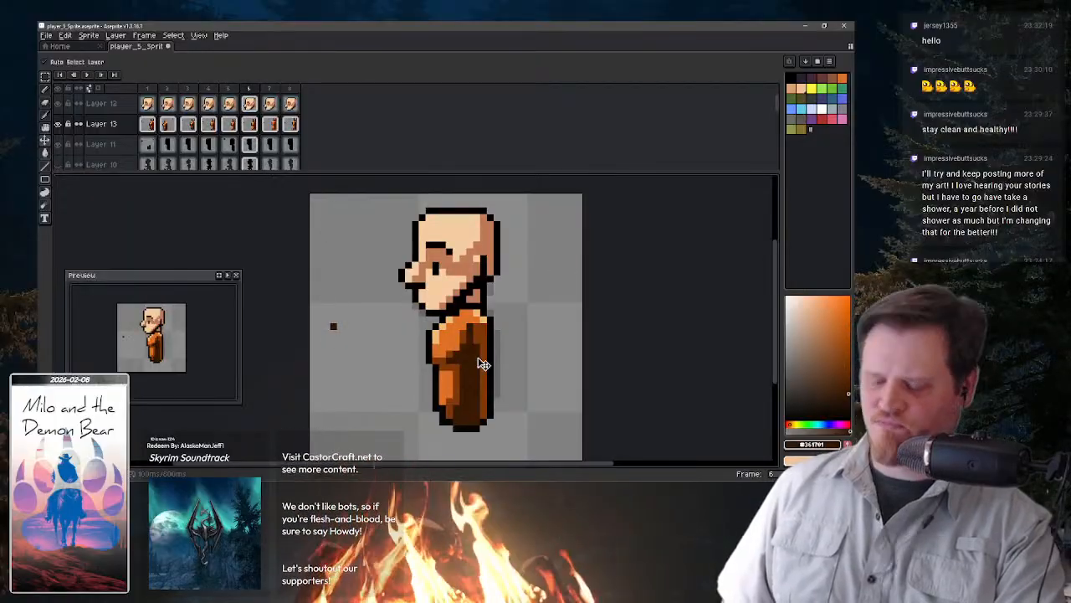
{"action": "key", "text": "Return"}
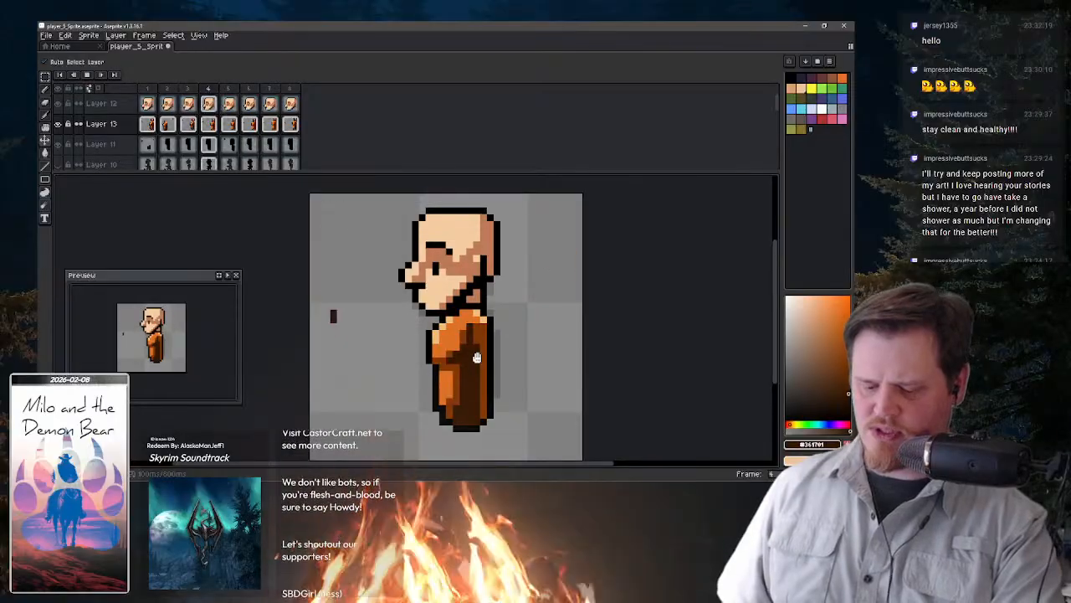
{"action": "key", "text": "Return"}
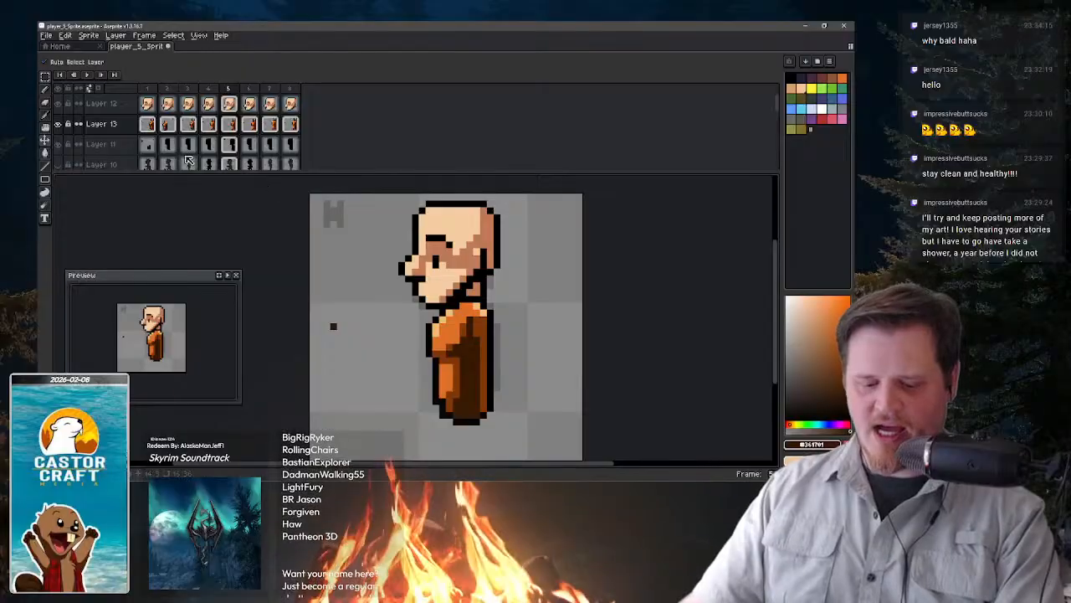
- Hide the torso on Layer 13 and the head on Layer 12
{"action": "left_click", "coordinate": [62, 125]}
{"action": "left_click", "coordinate": [63, 125]}
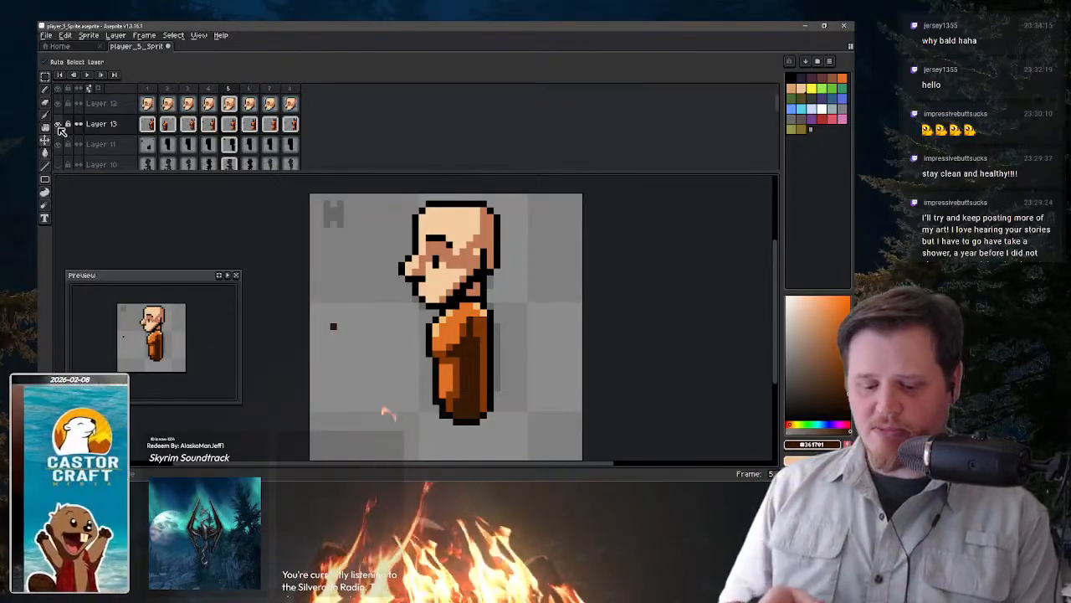
{"action": "left_click", "coordinate": [59, 125]}
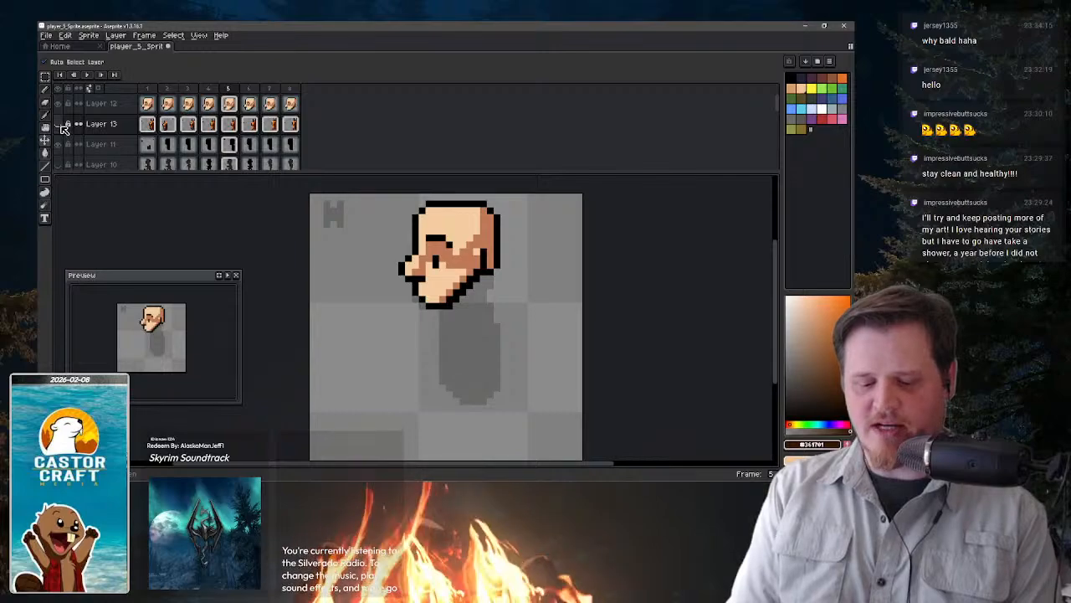
{"action": "left_click", "coordinate": [58, 103]}
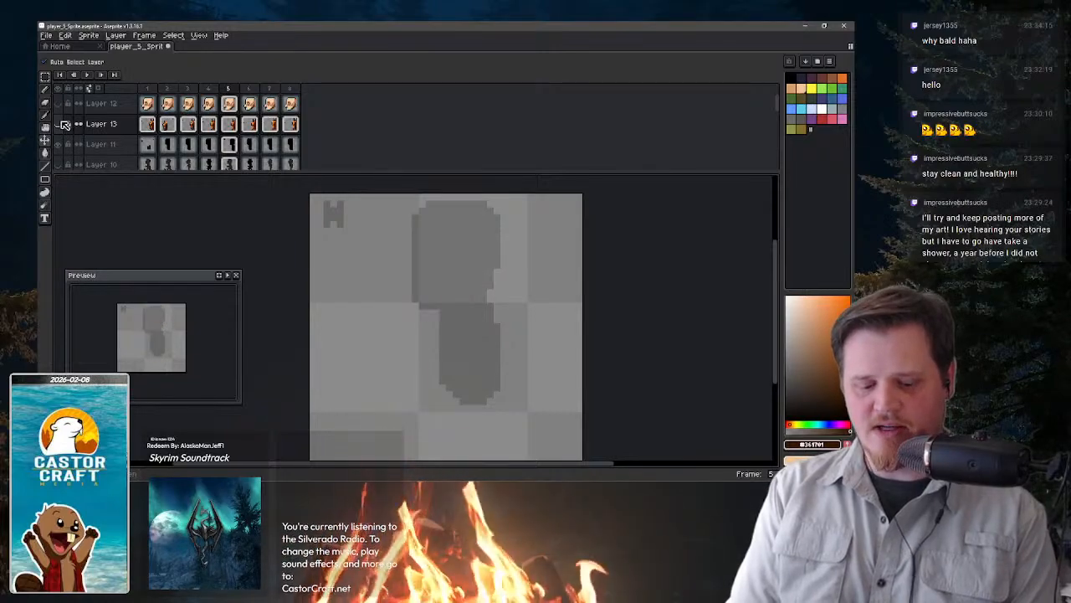
{"action": "left_click", "coordinate": [57, 124]}
{"action": "left_click", "coordinate": [59, 125]}
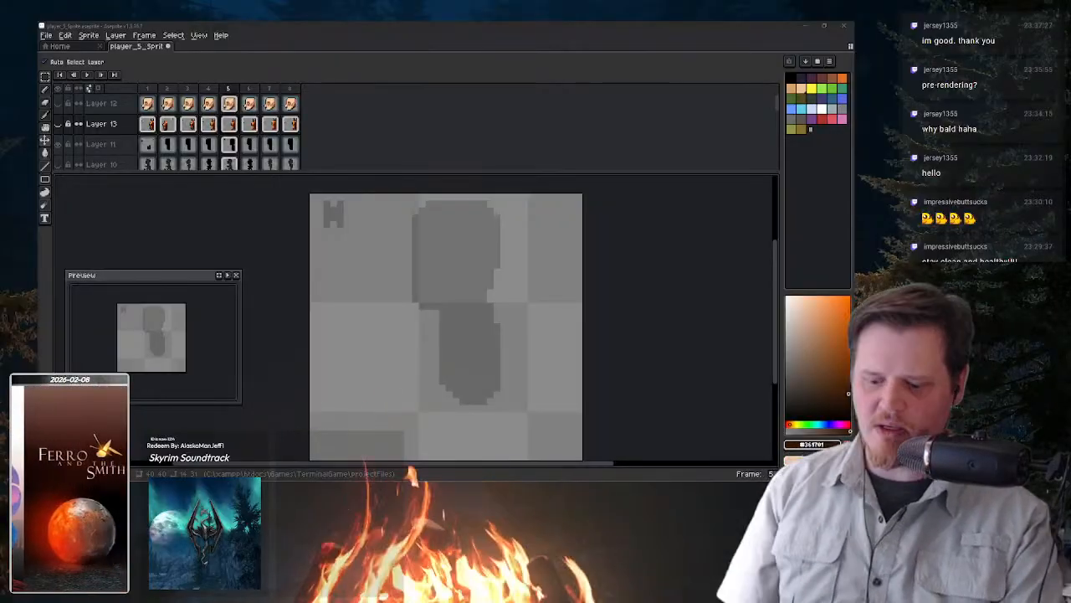
{"action": "left_click", "coordinate": [559, 52]}
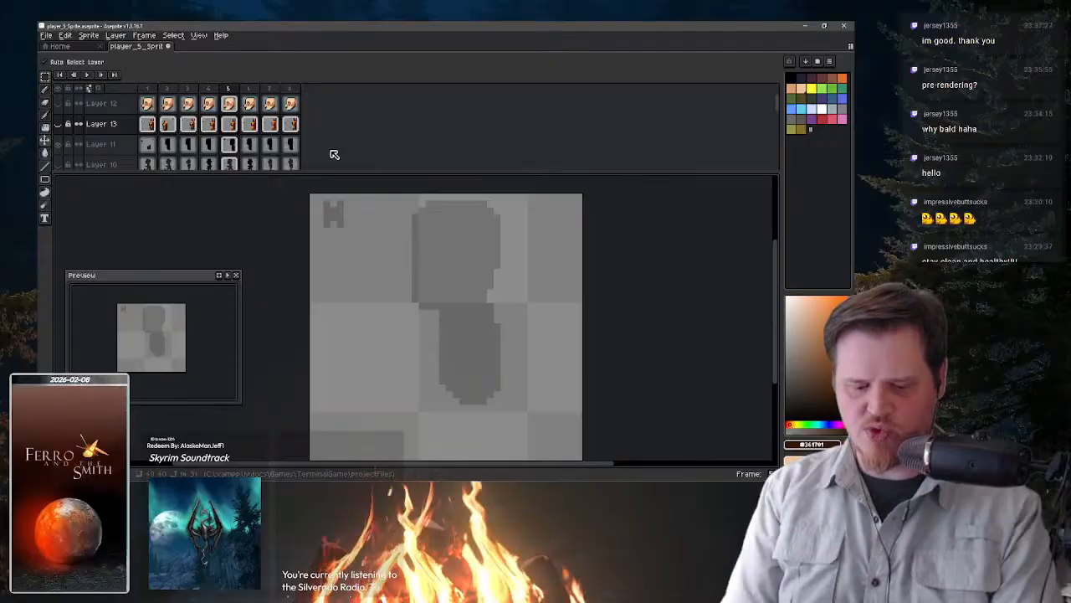
- Add a new layer directly above Layer 13, go to frame 1 and show the torso layer again
{"action": "left_click", "coordinate": [130, 123]}
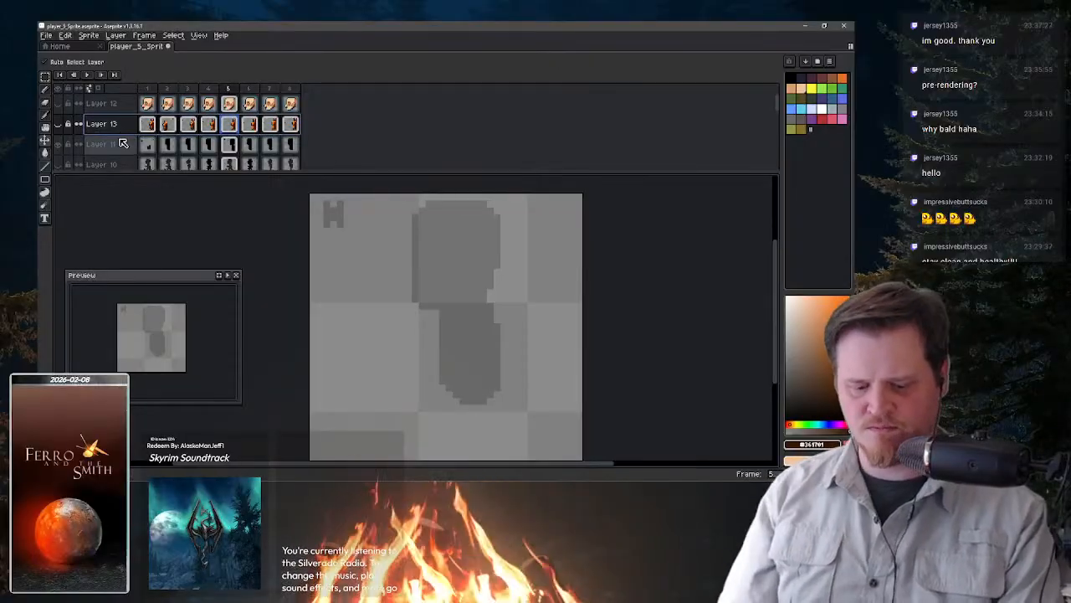
{"action": "key", "text": "shift+n"}
{"action": "left_click", "coordinate": [150, 89]}
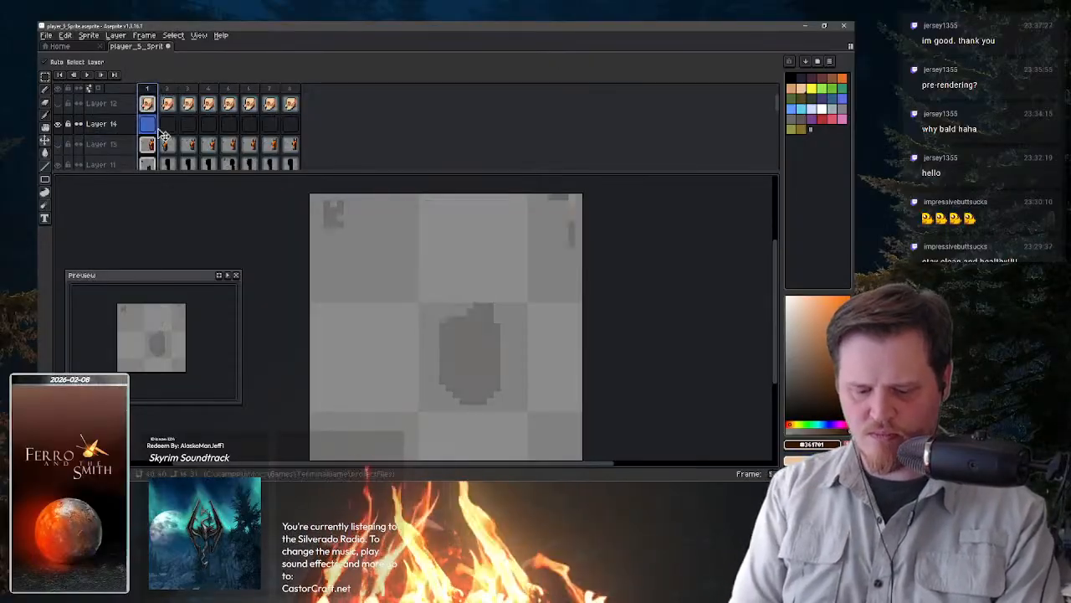
{"action": "left_click", "coordinate": [58, 144]}
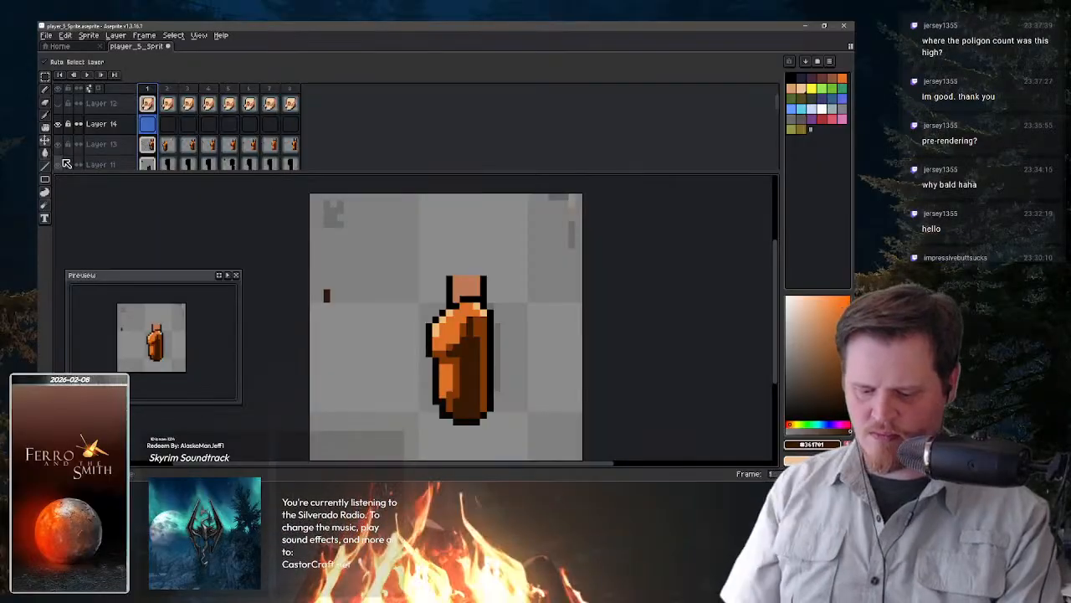
- Sample the black outline colour (#000000) from the torso's edge as the drawing colour
{"action": "key", "text": "alt"}
{"action": "left_click", "coordinate": [490, 329], "text": "alt"}
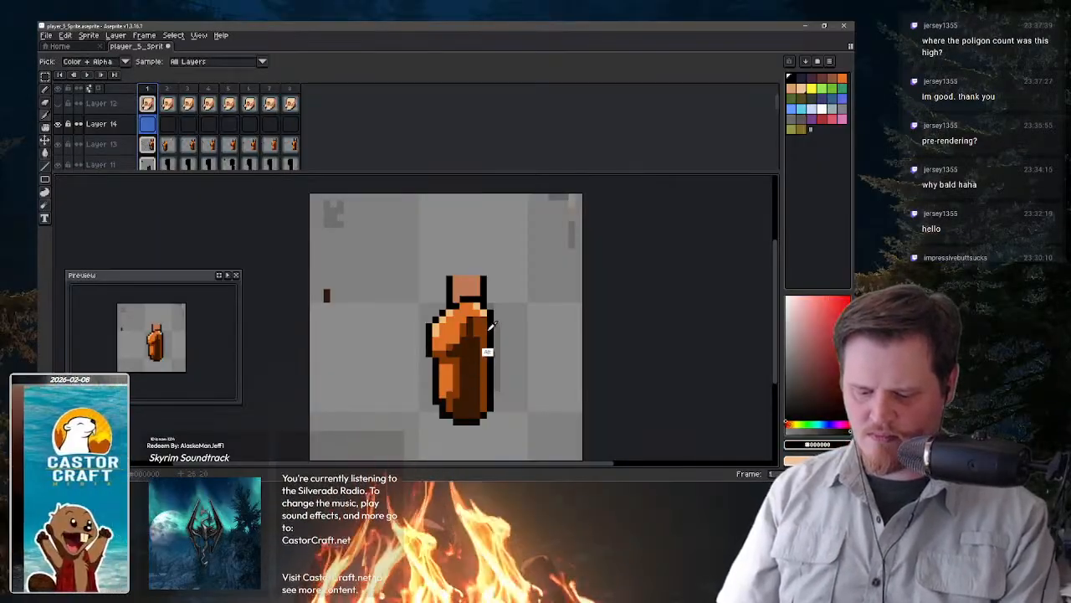
{"action": "left_click_drag", "start_coordinate": [486, 388], "coordinate": [486, 362]}
{"action": "key", "text": "ctrl"}
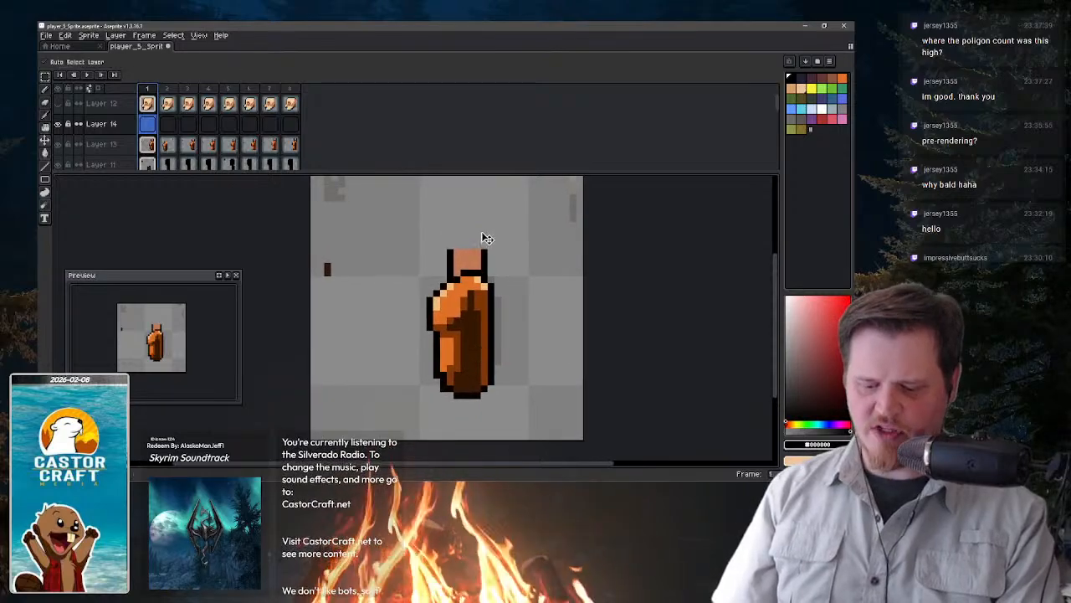
- Shorten the torso in frame 1 of Layer 13 by shifting its lower part up one pixel
{"action": "left_click", "coordinate": [148, 148]}
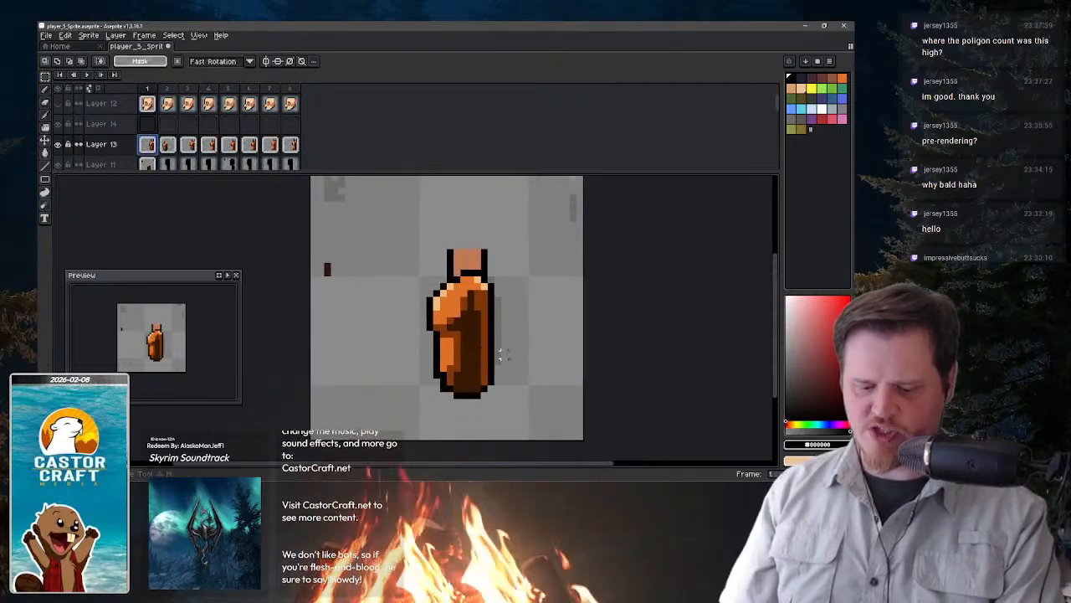
{"action": "left_click_drag", "start_coordinate": [526, 339], "coordinate": [398, 414]}
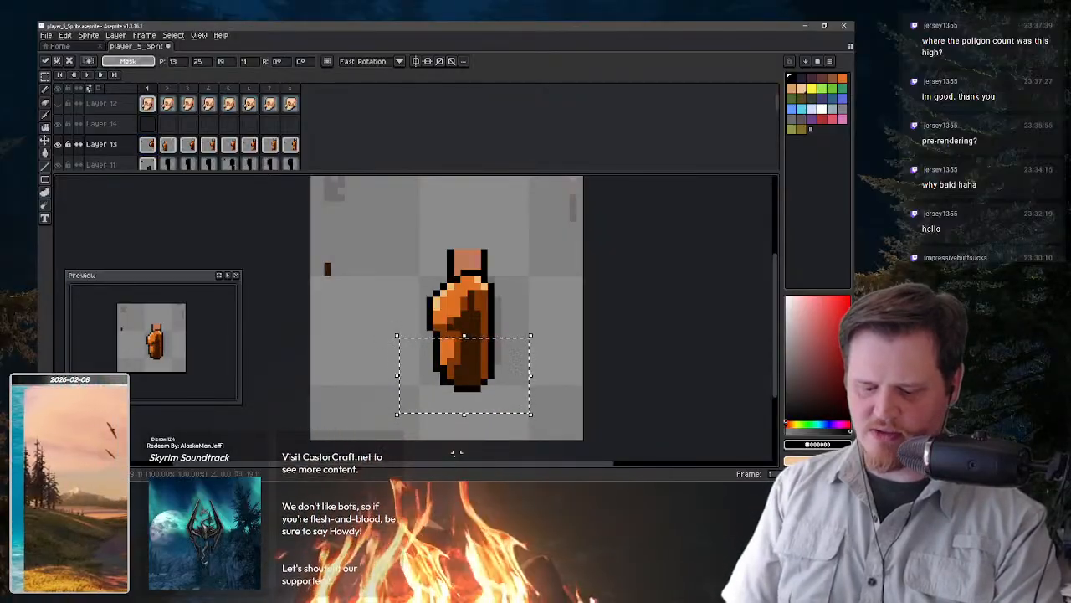
{"action": "left_click", "coordinate": [539, 354]}
{"action": "left_click_drag", "start_coordinate": [539, 340], "coordinate": [420, 412]}
{"action": "left_click", "coordinate": [552, 348]}
{"action": "left_click_drag", "start_coordinate": [538, 344], "coordinate": [390, 427]}
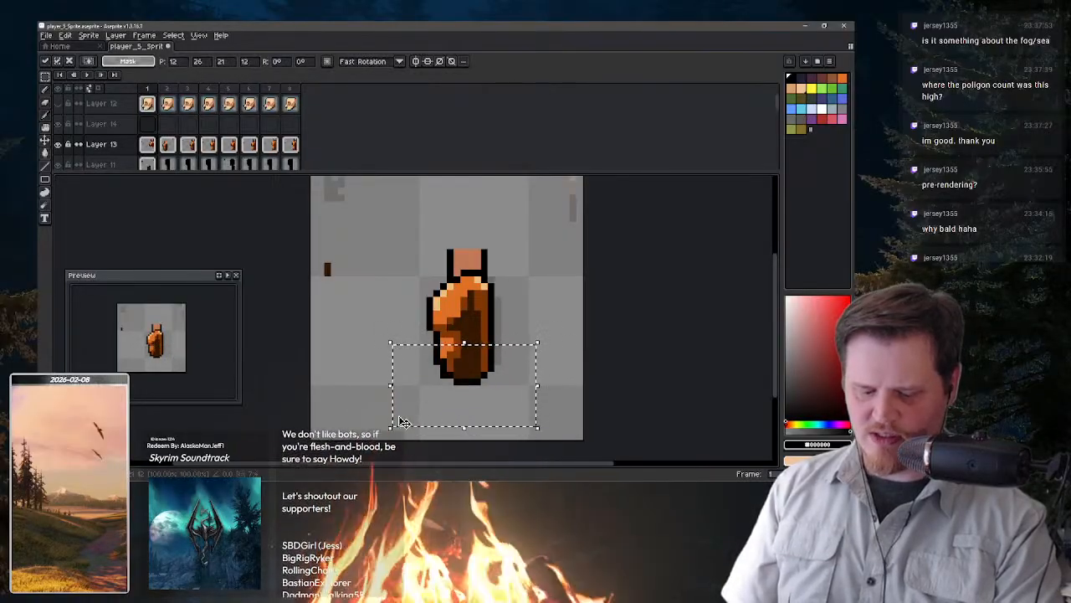
{"action": "key", "text": "Down"}
{"action": "key", "text": "Return"}
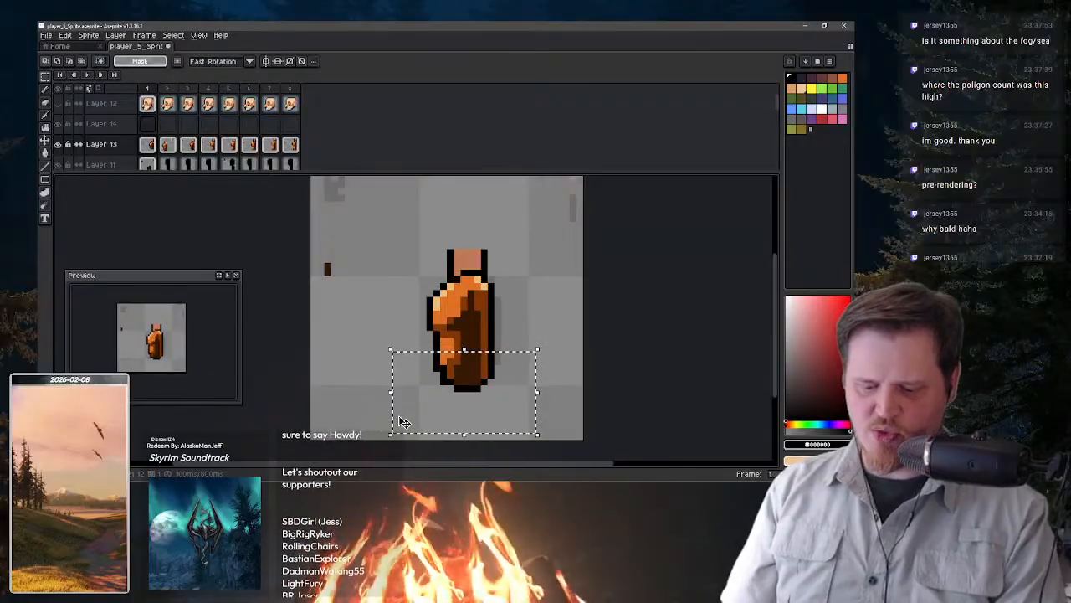
- Shift the lower part of the torso up one pixel in frames 2, 3 and 4 of Layer 13
{"action": "left_click", "coordinate": [167, 146]}
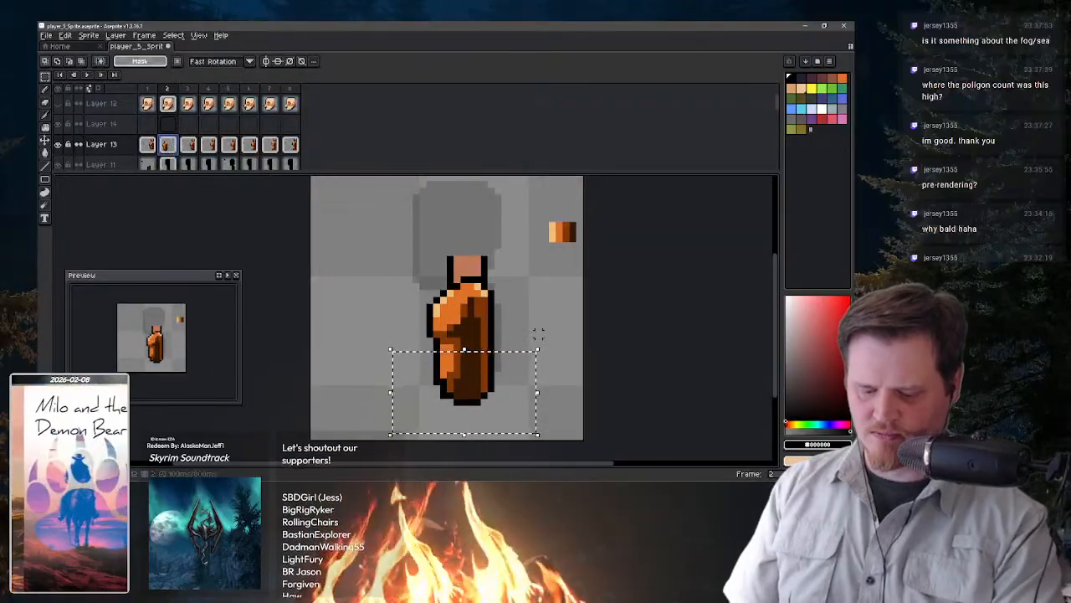
{"action": "left_click", "coordinate": [188, 146]}
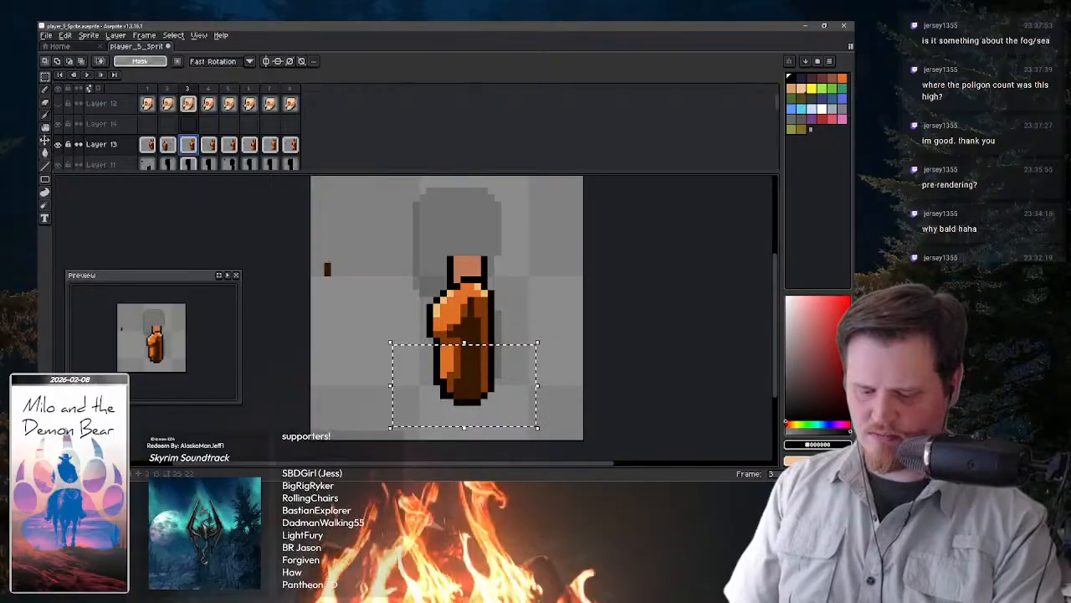
{"action": "left_click_drag", "start_coordinate": [565, 358], "coordinate": [385, 440]}
{"action": "key", "text": "Up"}
{"action": "left_click", "coordinate": [213, 148]}
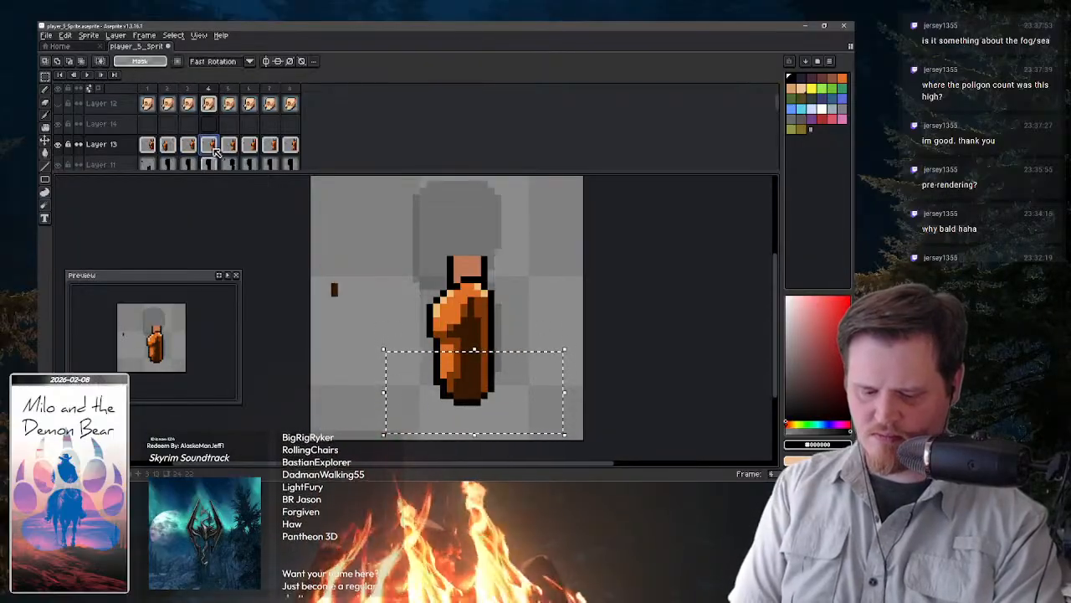
{"action": "left_click_drag", "start_coordinate": [581, 347], "coordinate": [393, 434]}
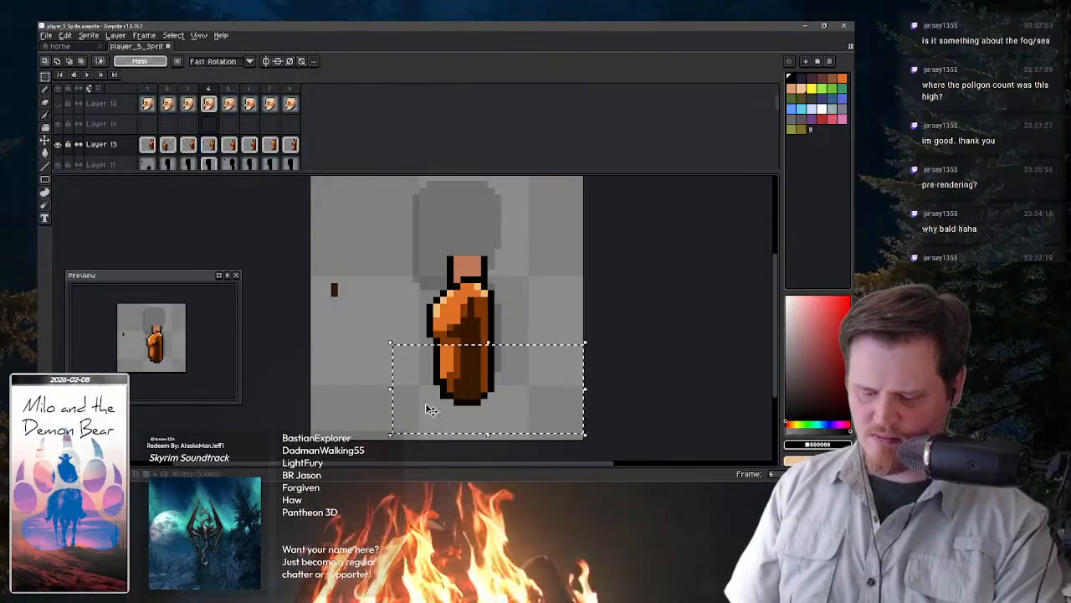
{"action": "left_click", "coordinate": [389, 375]}
{"action": "left_click_drag", "start_coordinate": [398, 359], "coordinate": [512, 412]}
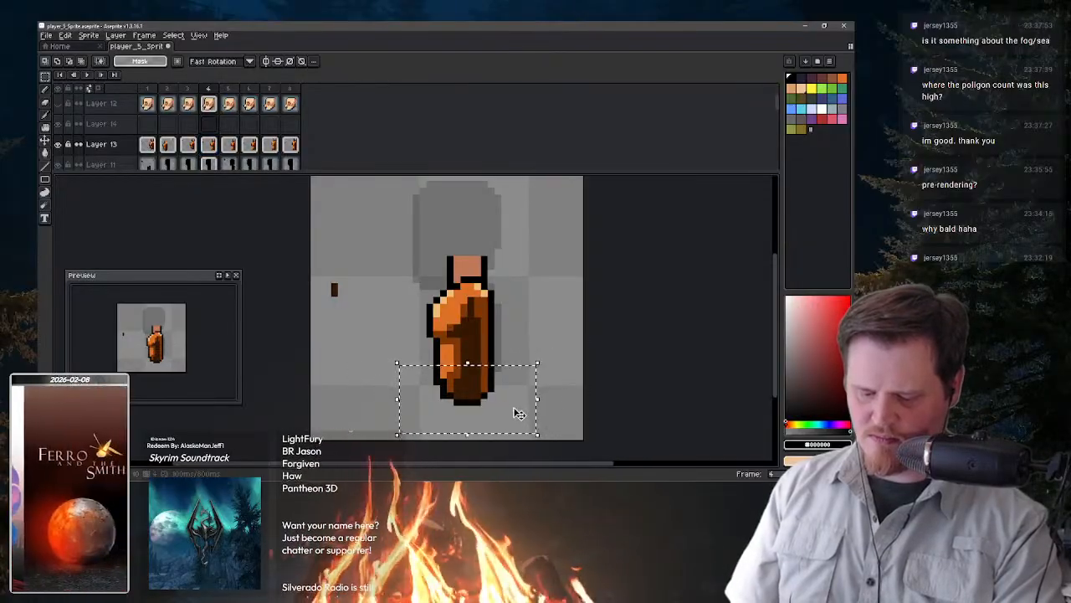
- Shorten the torso in frames 5 and 6 of Layer 13 by moving its lower part up one pixel
{"action": "left_click", "coordinate": [231, 146]}
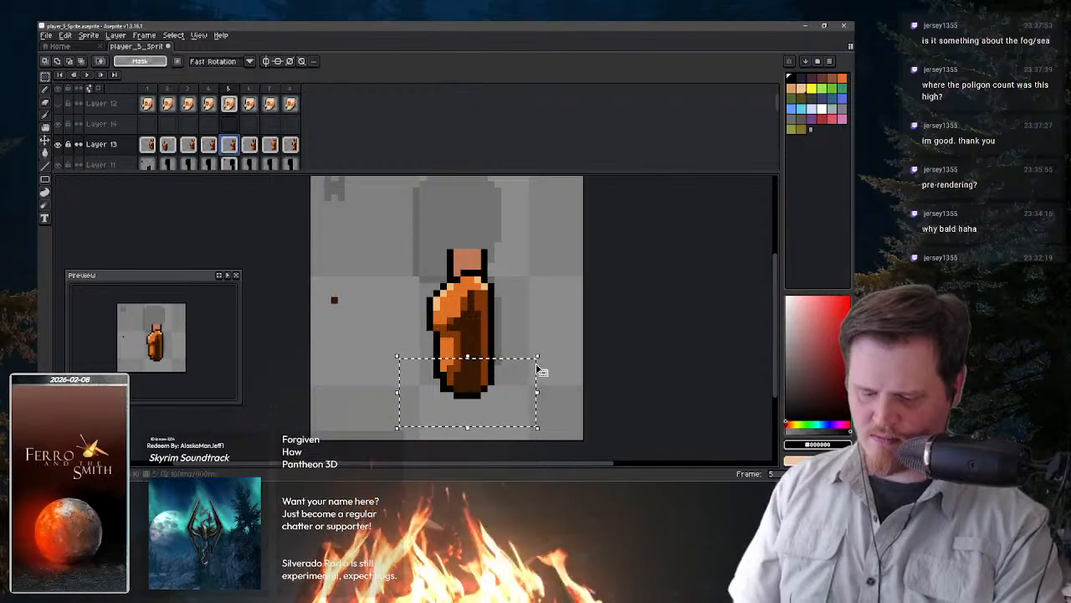
{"action": "left_click_drag", "start_coordinate": [562, 354], "coordinate": [387, 426]}
{"action": "key", "text": "Up"}
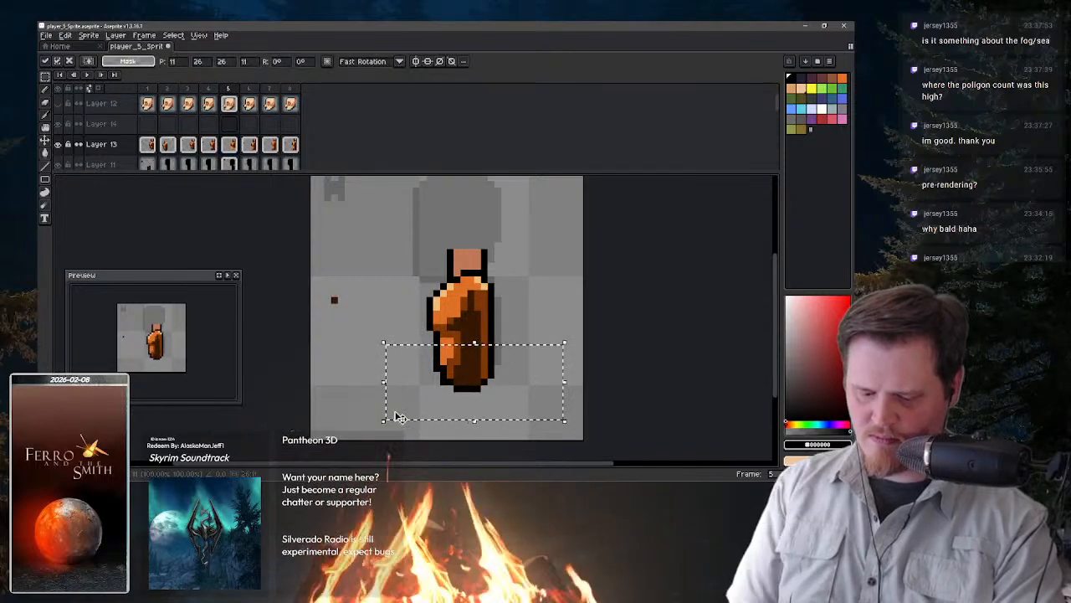
{"action": "left_click", "coordinate": [255, 147]}
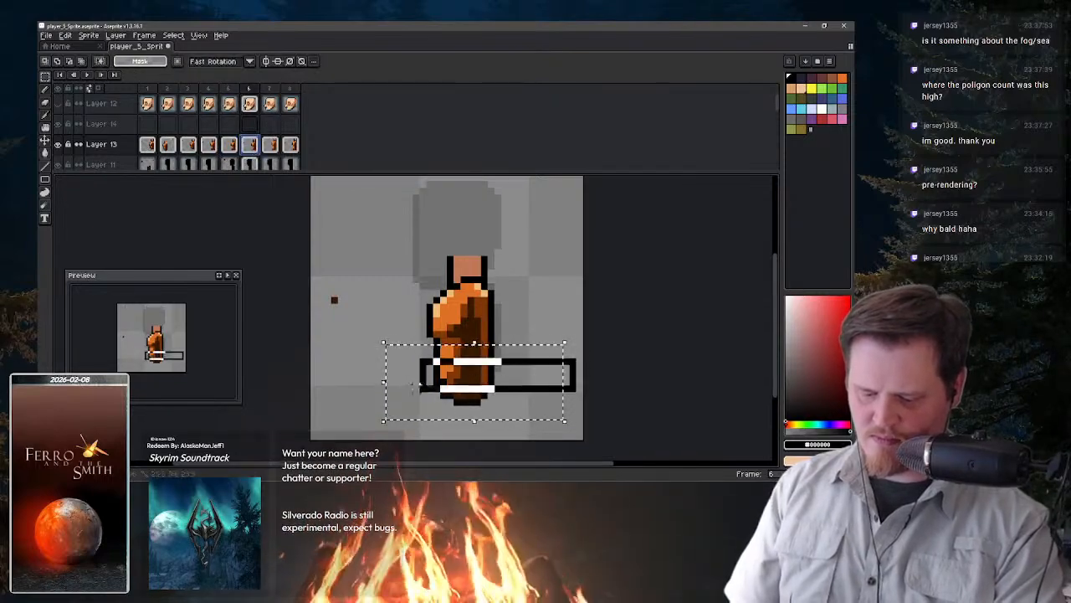
{"action": "left_click_drag", "start_coordinate": [583, 354], "coordinate": [362, 420]}
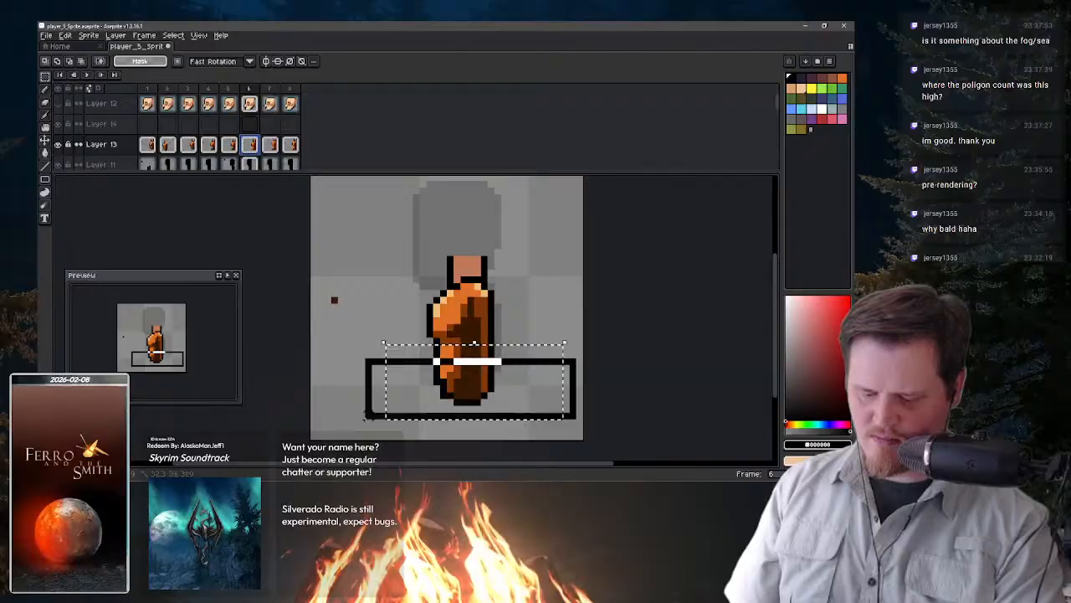
{"action": "key", "text": "Up"}
- Raise the lower part of the torso by one pixel in frames 7 and 8 of Layer 13
{"action": "left_click", "coordinate": [289, 144]}
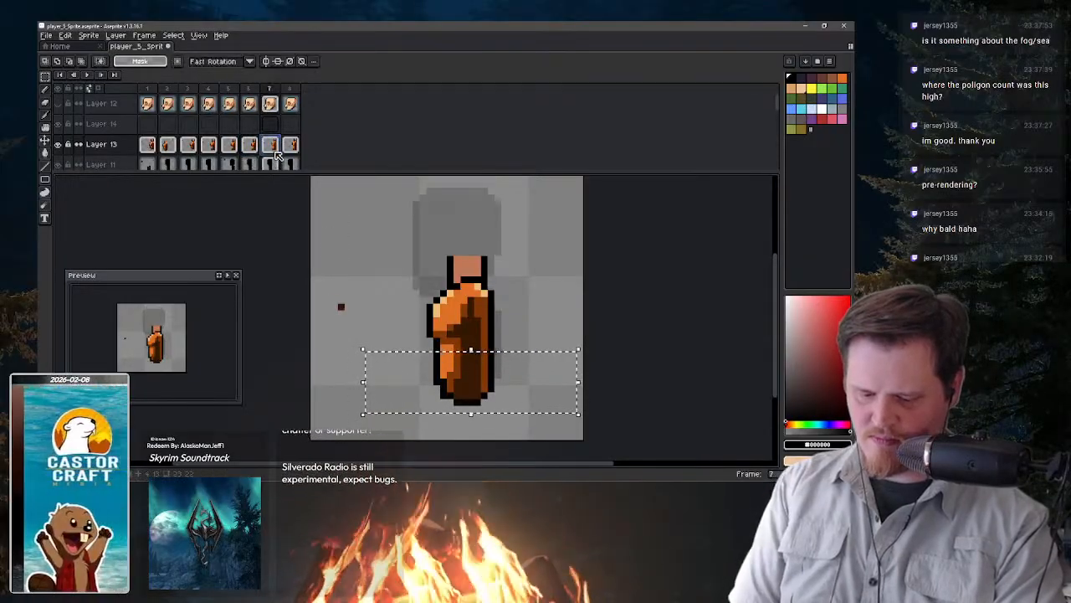
{"action": "left_click_drag", "start_coordinate": [339, 360], "coordinate": [568, 428]}
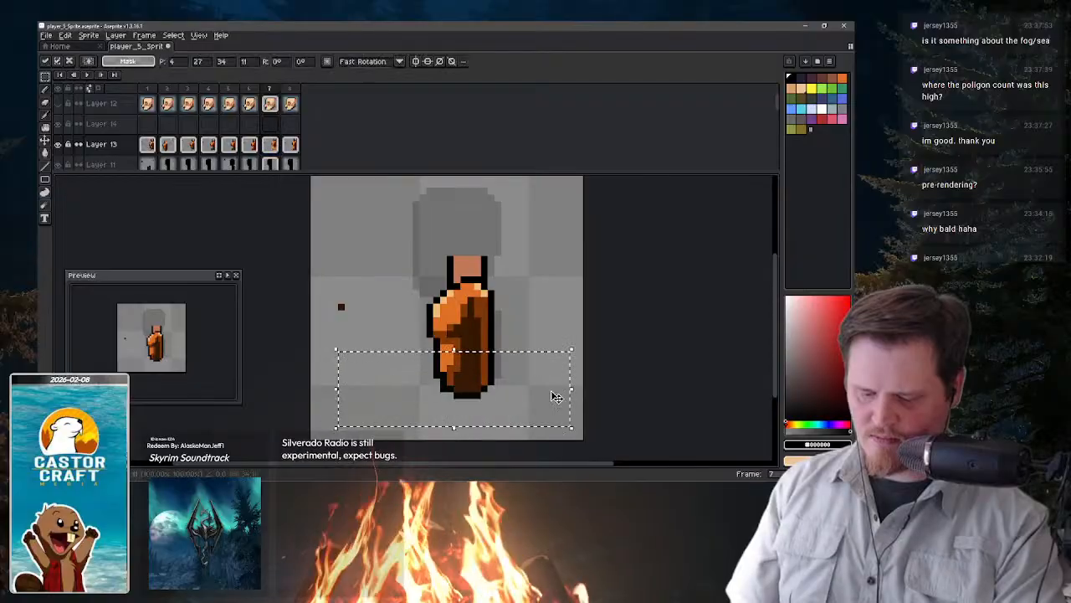
{"action": "left_click", "coordinate": [292, 144]}
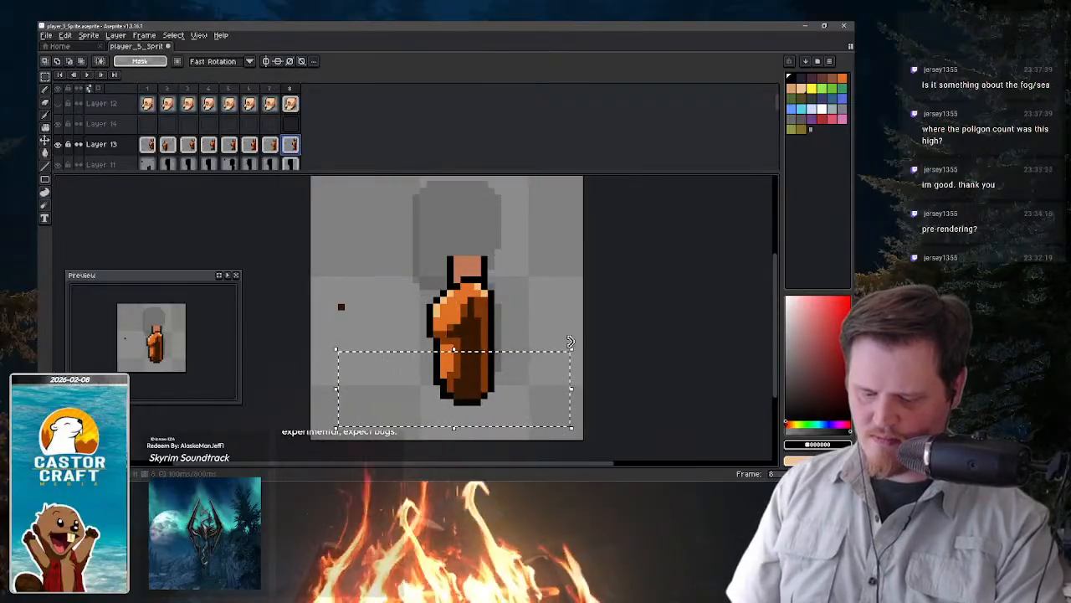
{"action": "key", "text": "Up"}
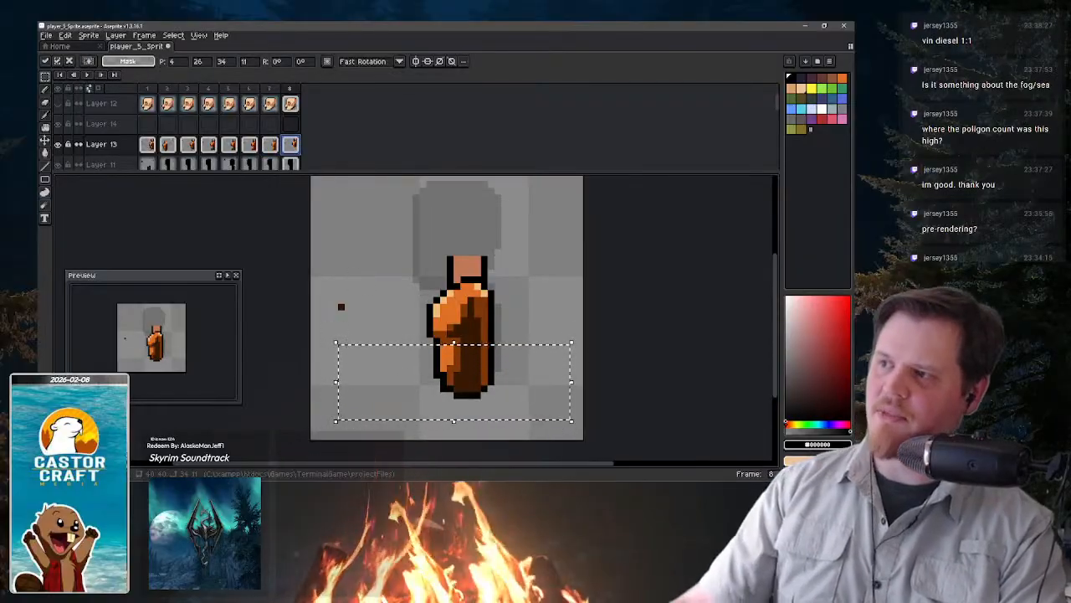
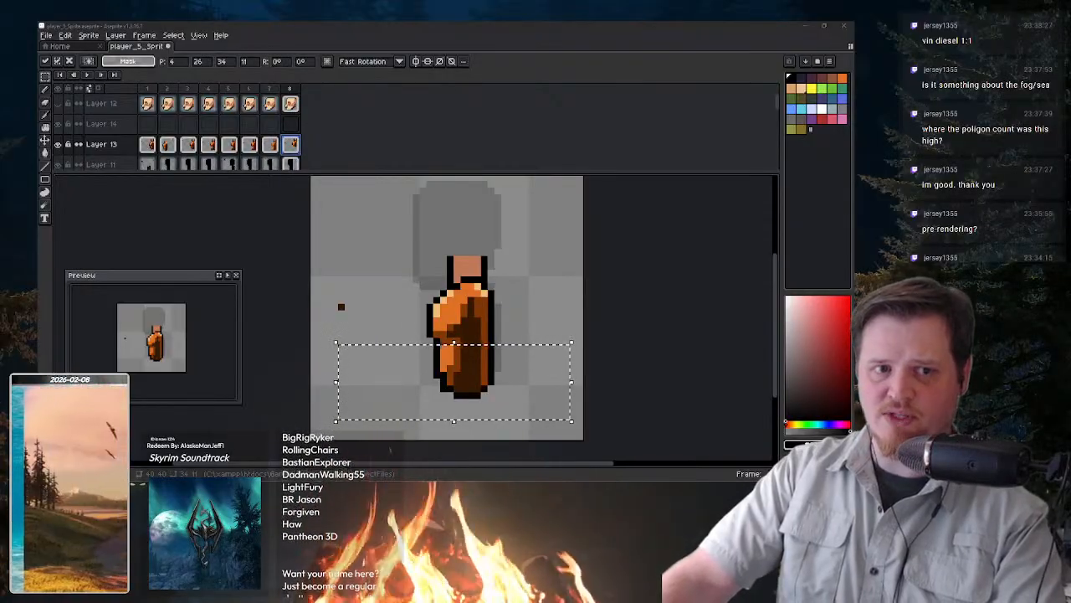
- Switch to Media Player and play the rendered clip of the green-canopied craft flying over rocky terrain, including a replay
{"action": "left_click_drag", "start_coordinate": [346, 479], "coordinate": [395, 23]}
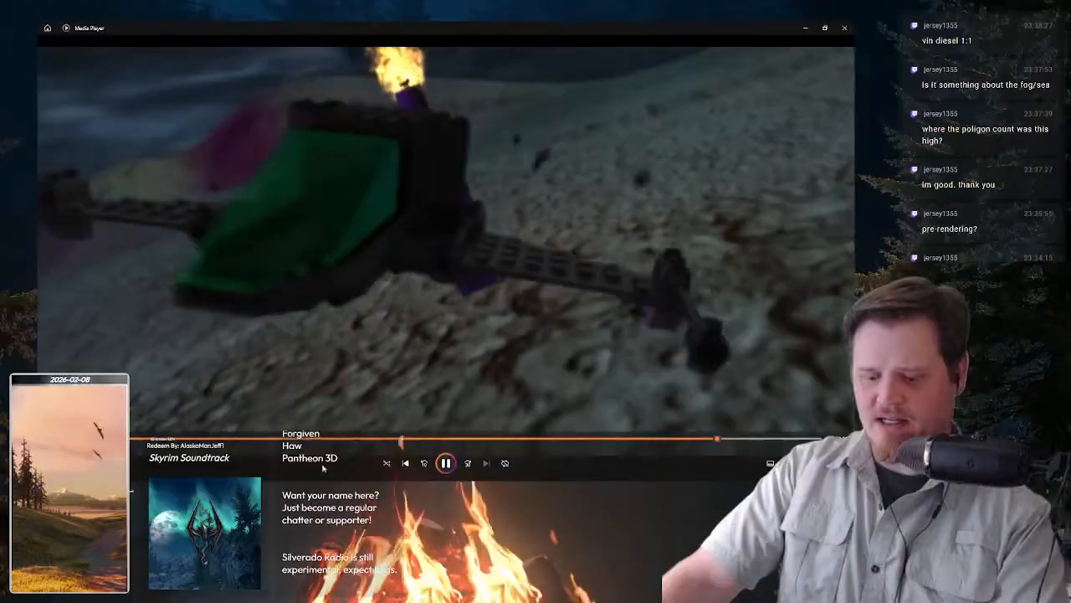
{"action": "left_click", "coordinate": [445, 463]}
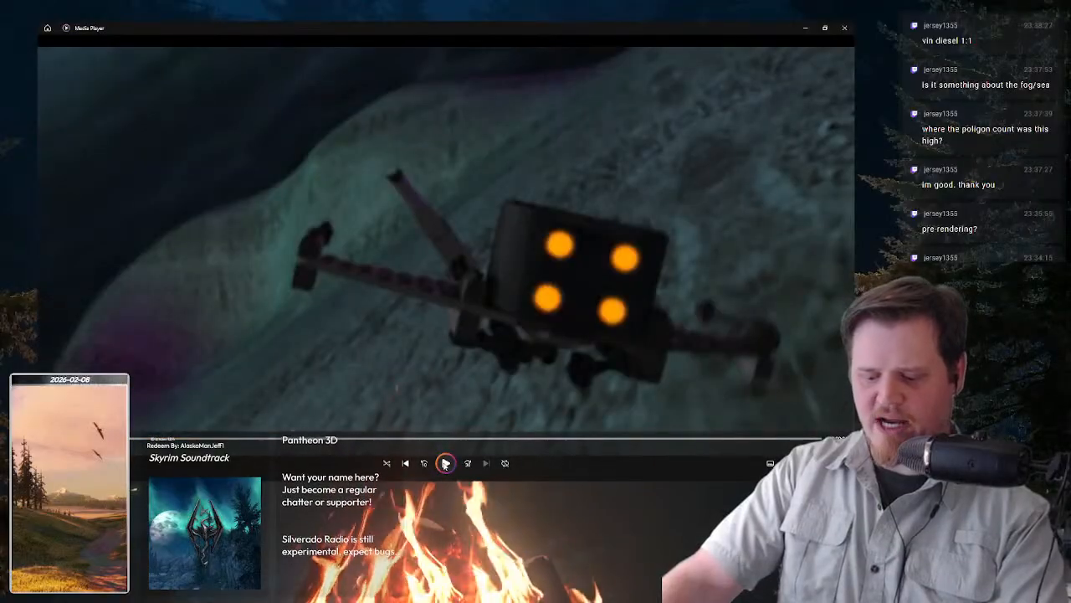
{"action": "left_click", "coordinate": [446, 463]}
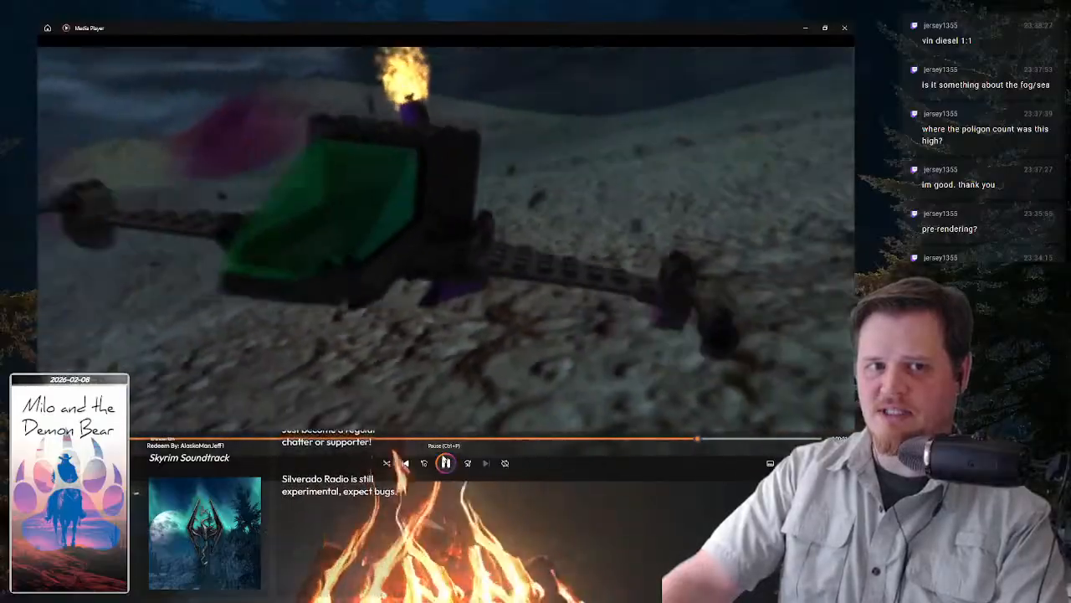
{"action": "left_click", "coordinate": [447, 457]}
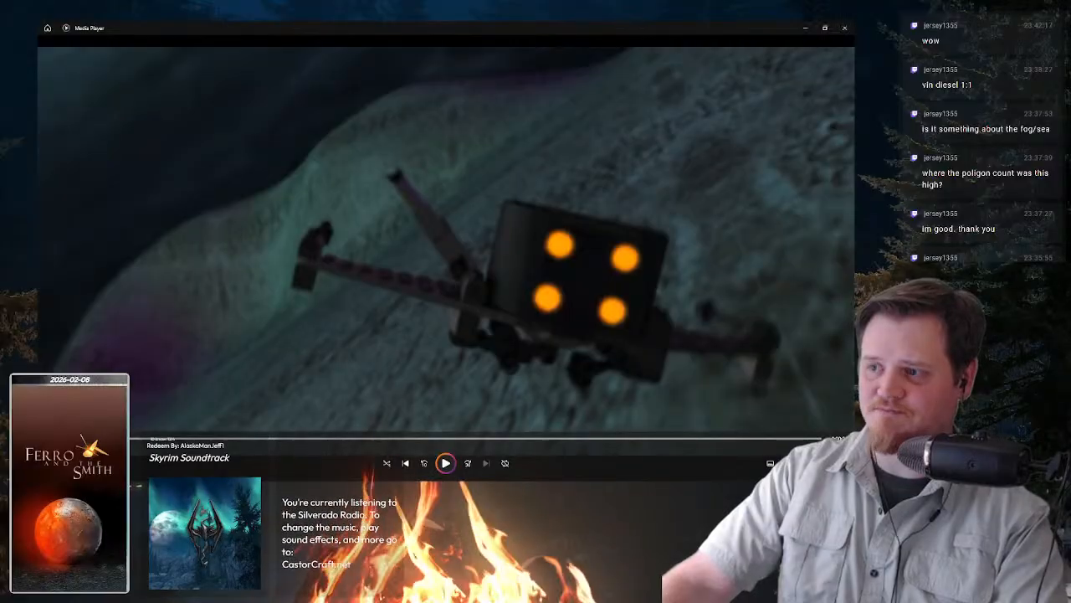
- Play the render passes of the same shot: the terrain without the craft, the partial craft and the combined version
{"action": "key", "text": "space"}
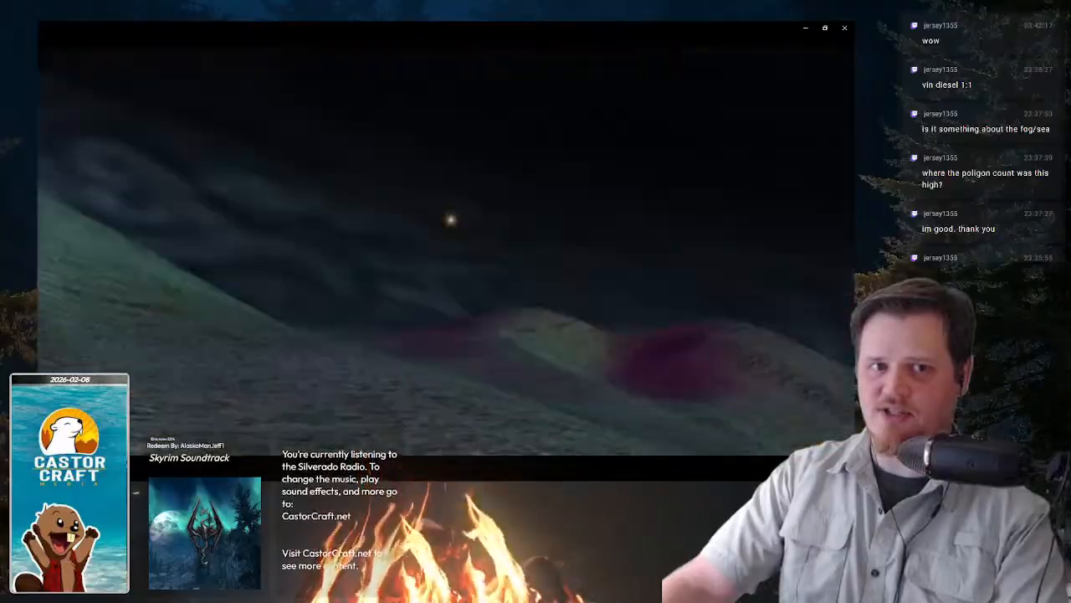
{"action": "key", "text": "space"}
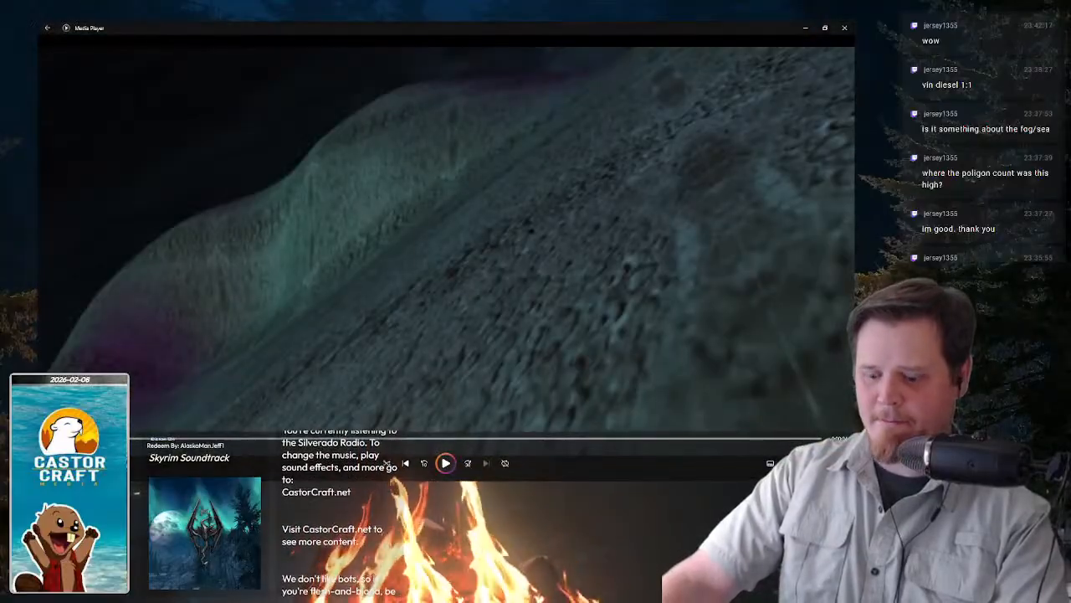
{"action": "left_click", "coordinate": [446, 463]}
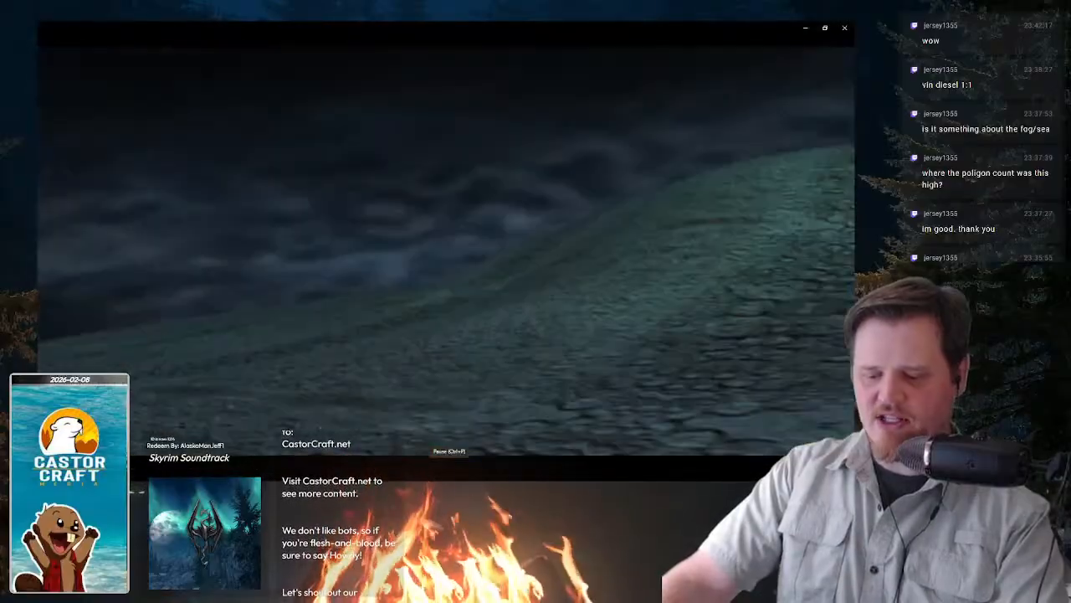
{"action": "key", "text": "space"}
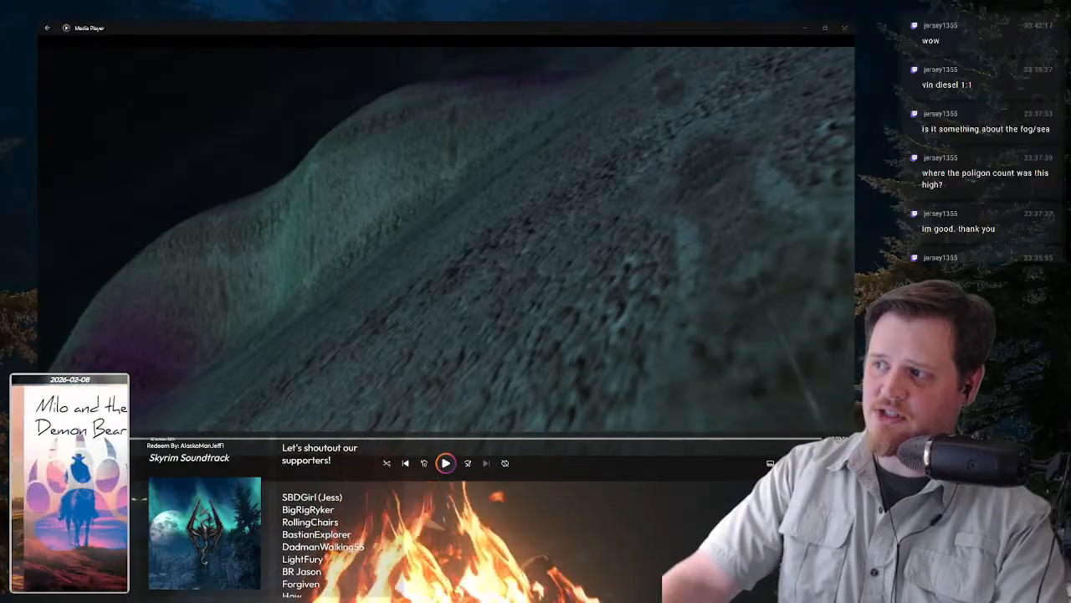
{"action": "key", "text": "space"}
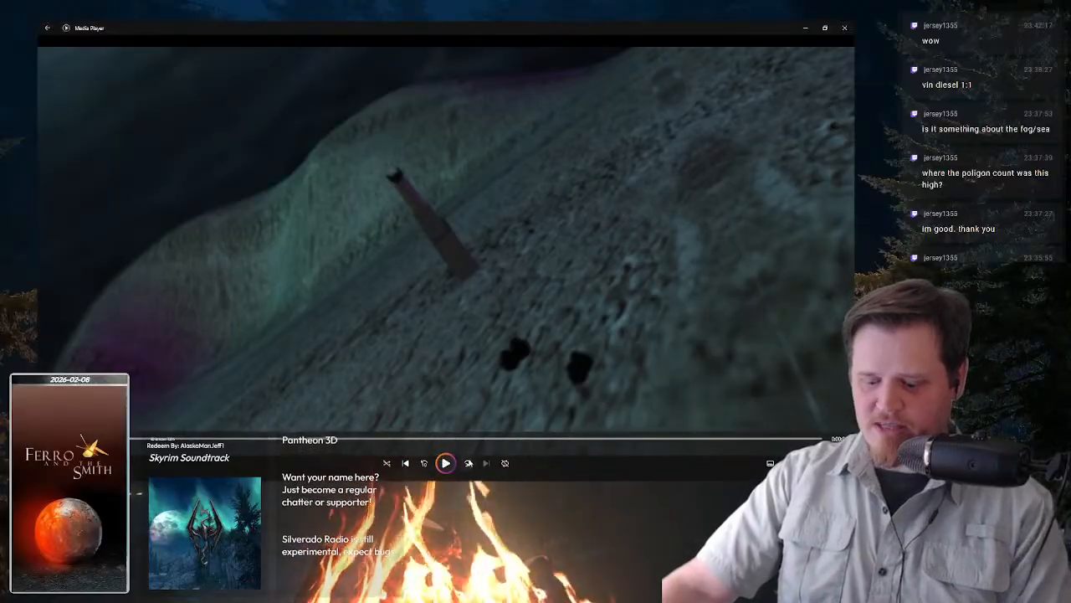
{"action": "left_click", "coordinate": [456, 462]}
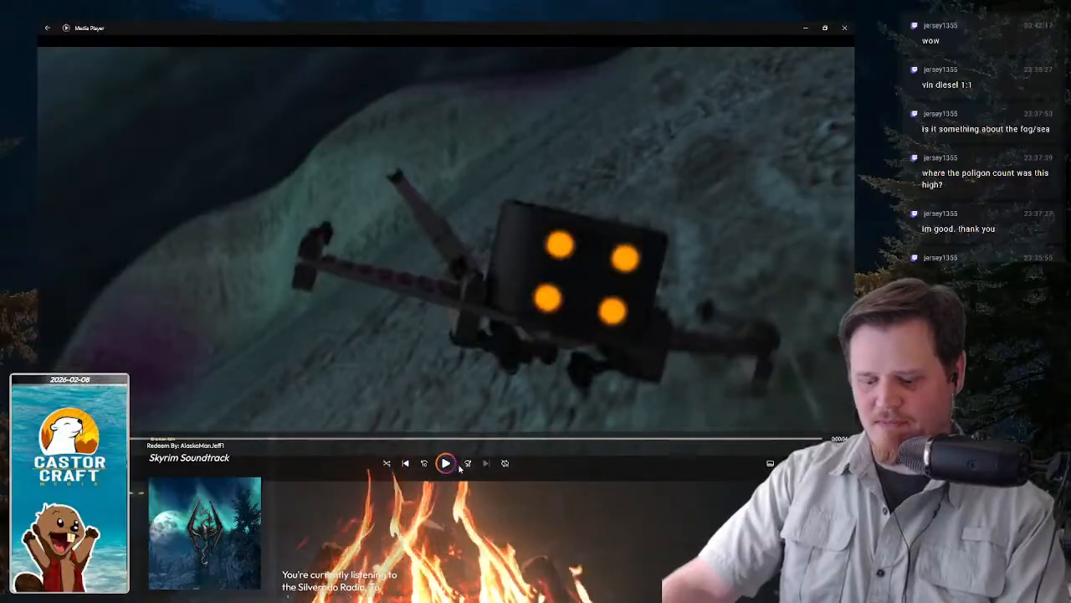
{"action": "left_click", "coordinate": [456, 464]}
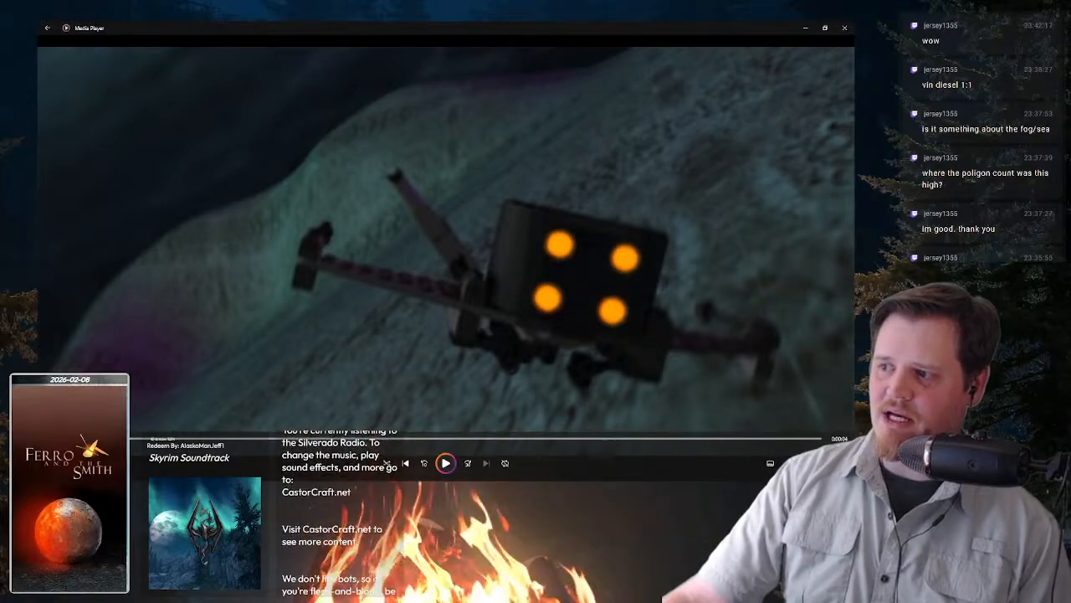
- Play the clips of the blue wireframe spaceship and the fleet of small ships against black
{"action": "key", "text": "space"}
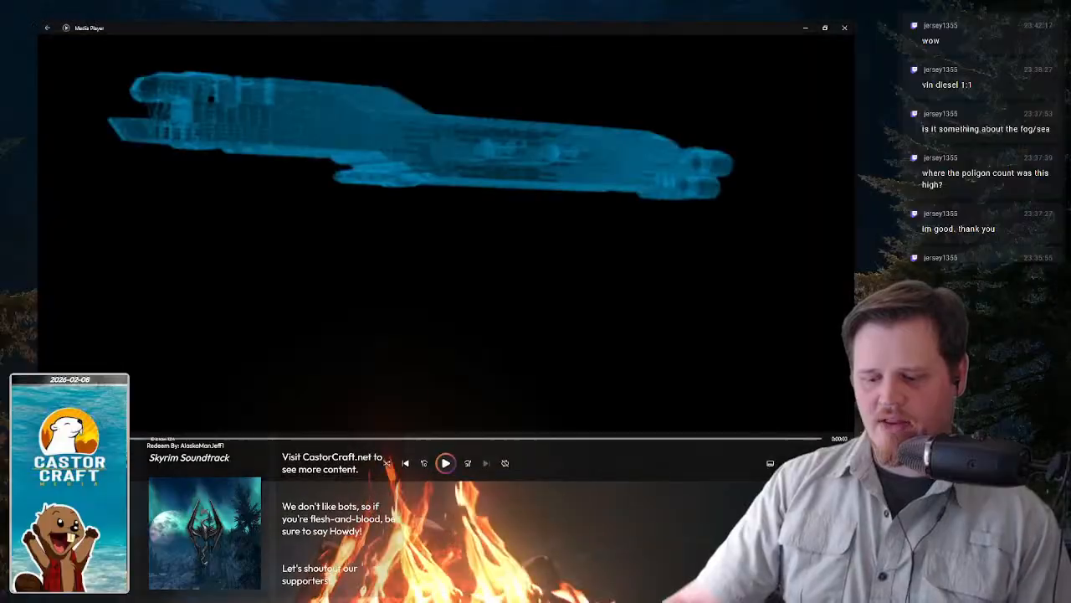
{"action": "left_click", "coordinate": [447, 464]}
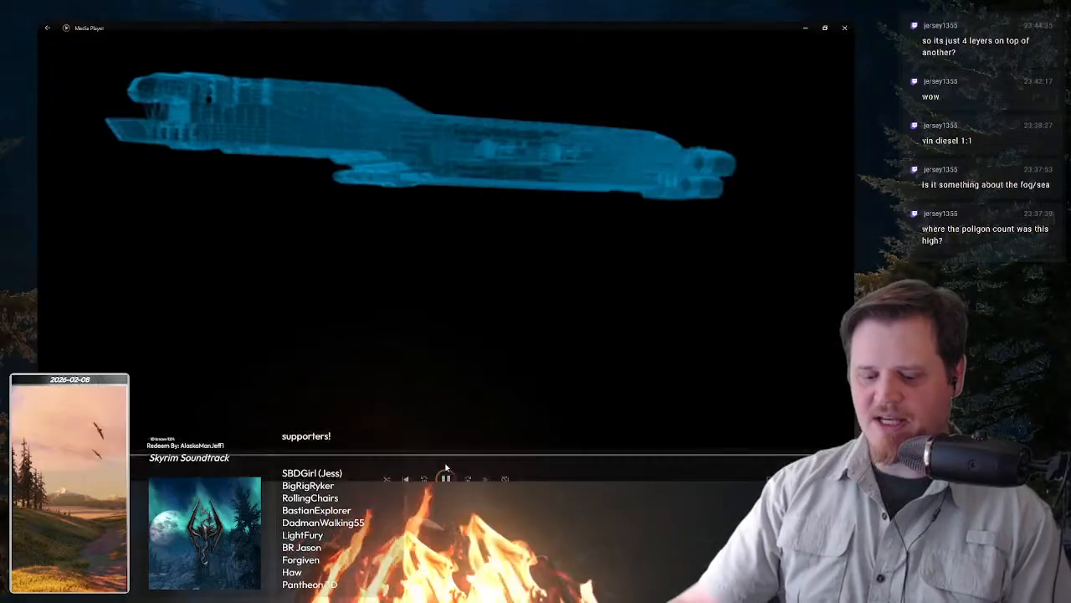
{"action": "left_click", "coordinate": [446, 463]}
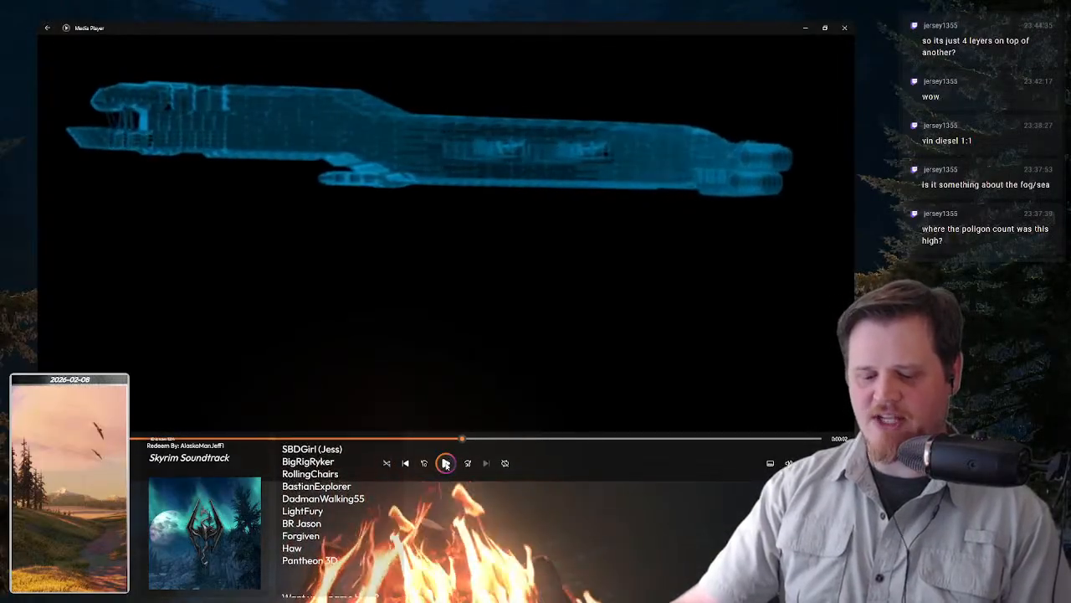
{"action": "left_click", "coordinate": [445, 463]}
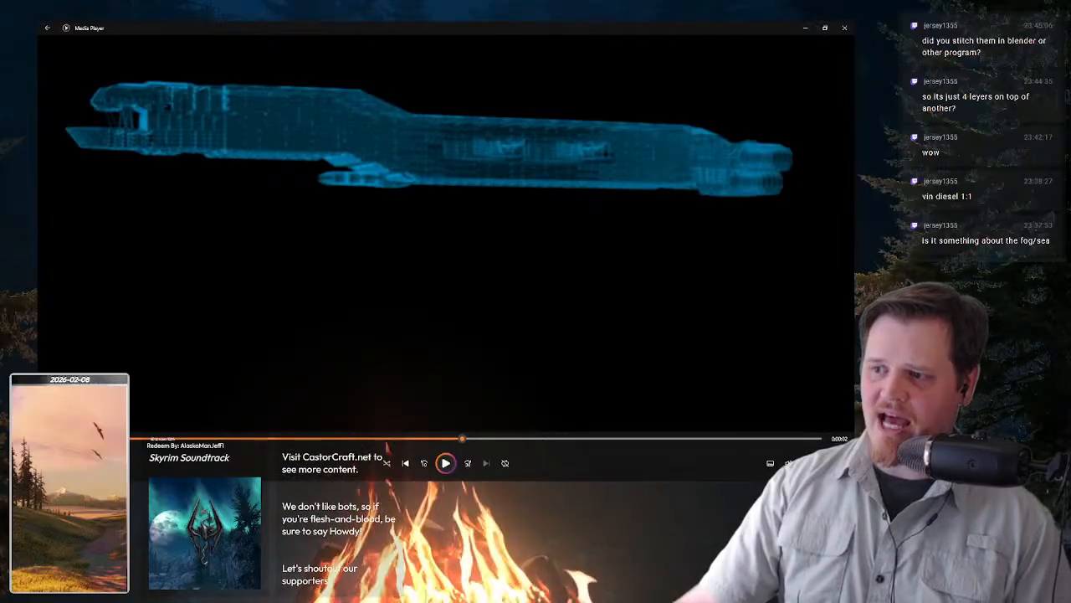
{"action": "key", "text": "space"}
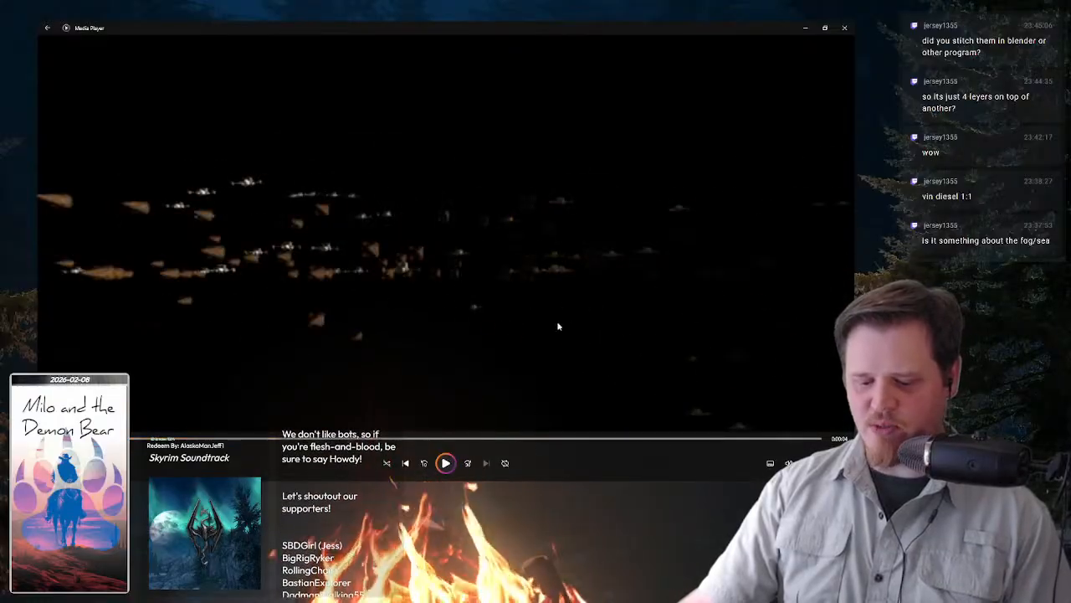
{"action": "left_click", "coordinate": [445, 463]}
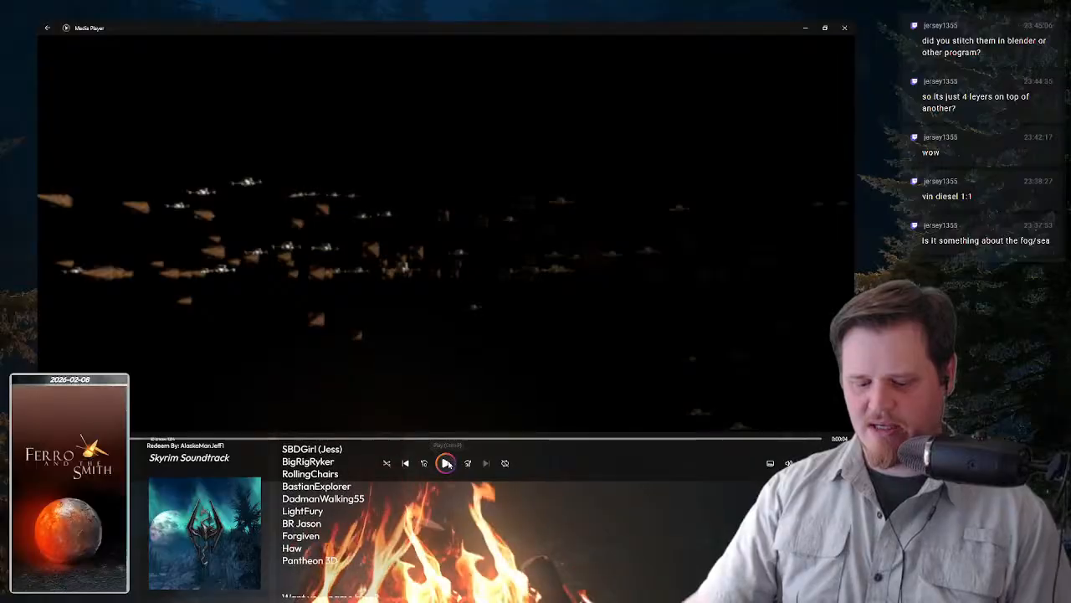
- Play the clips of the ship fleet, the orange legged structure at sunset and the red-lit pilot, and close Media Player
{"action": "left_click", "coordinate": [446, 463]}
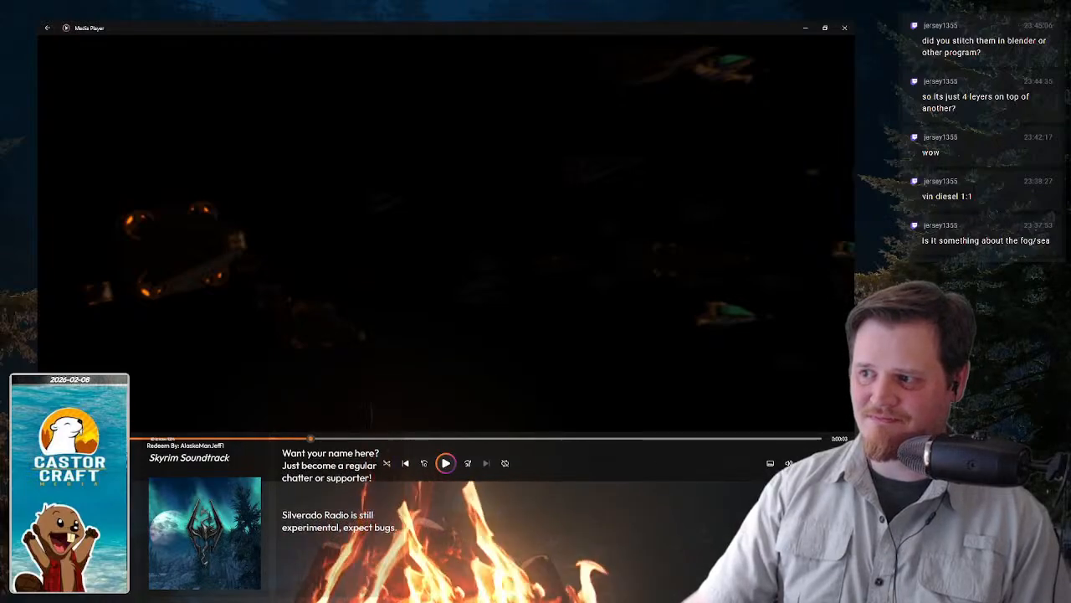
{"action": "key", "text": "space"}
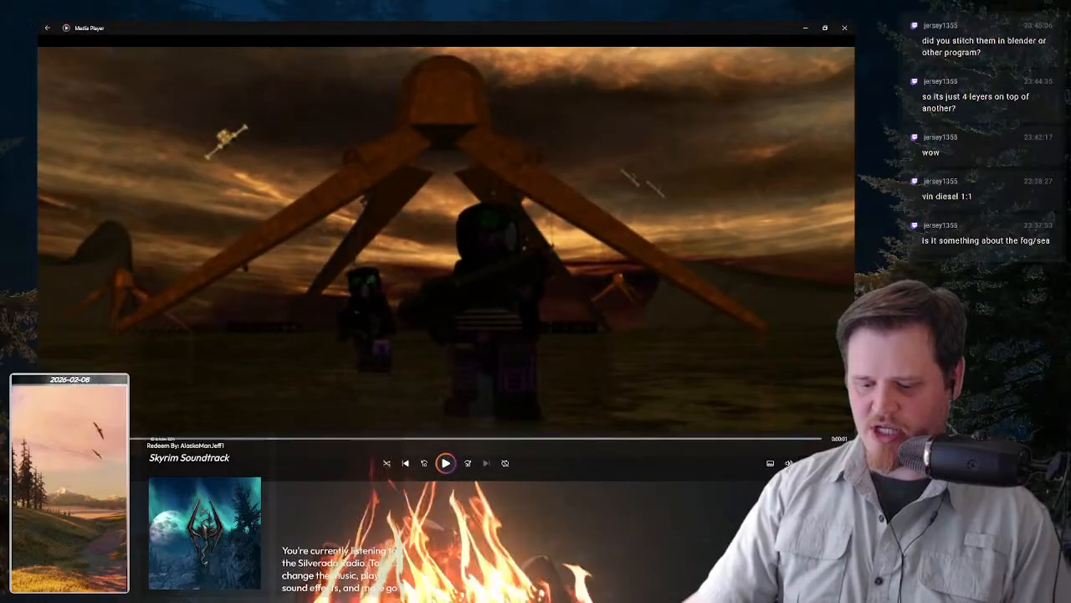
{"action": "left_click", "coordinate": [447, 460]}
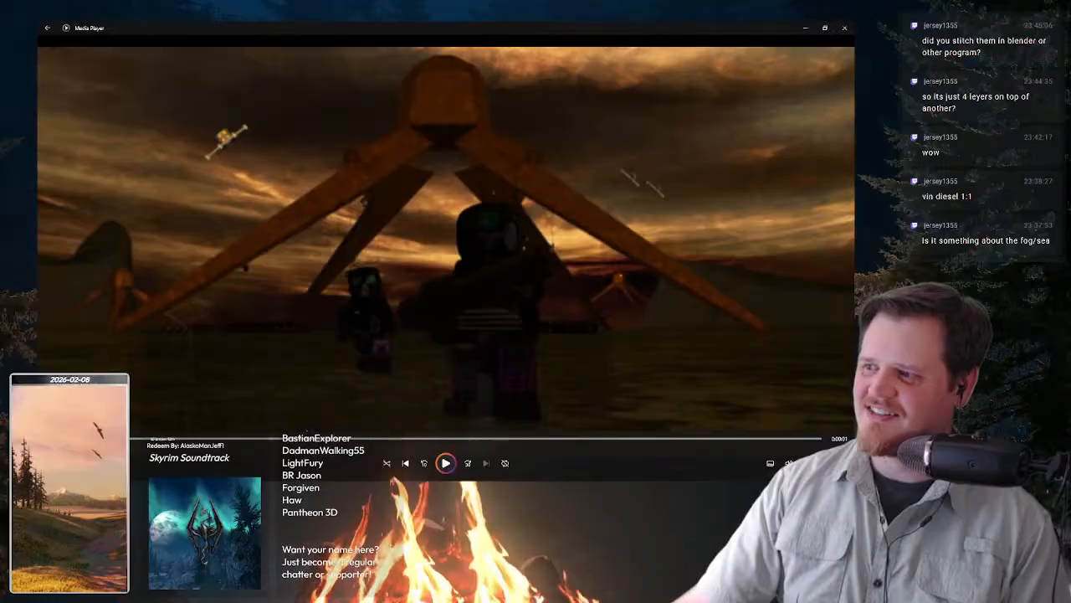
{"action": "key", "text": "space"}
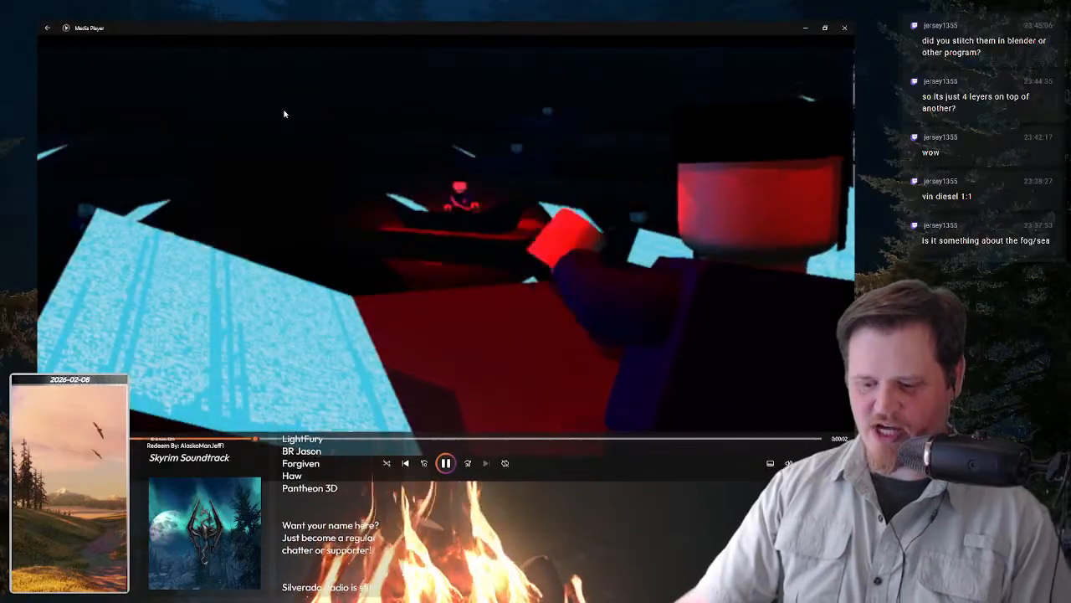
{"action": "left_click", "coordinate": [844, 29]}
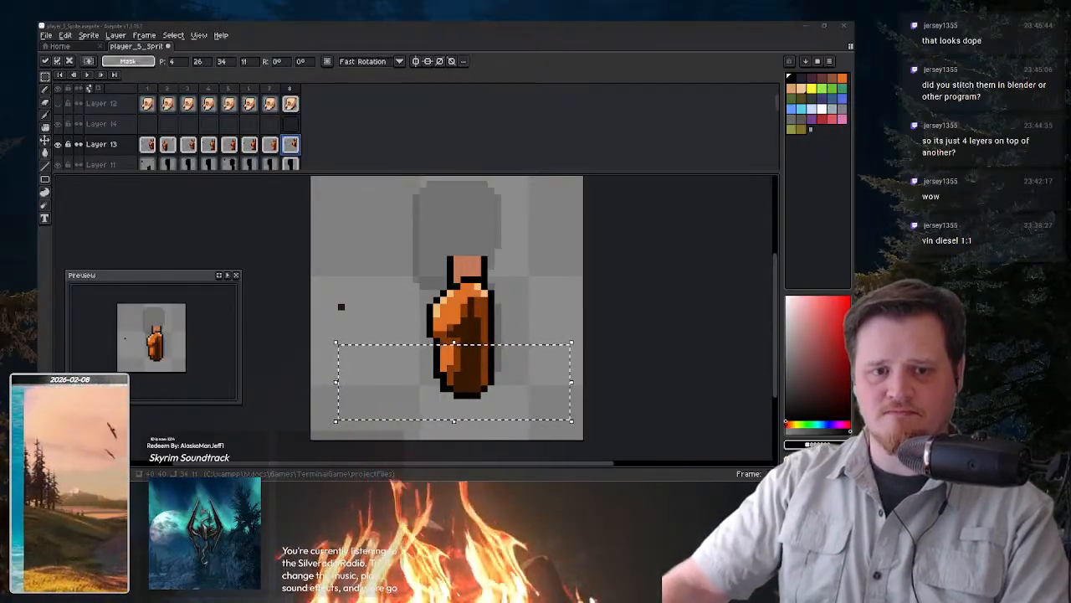
- Switch to Blender and look at the helicopter drop-off scene from another angle, returning to the camera view
{"action": "left_click_drag", "start_coordinate": [37, 134], "coordinate": [313, 23]}
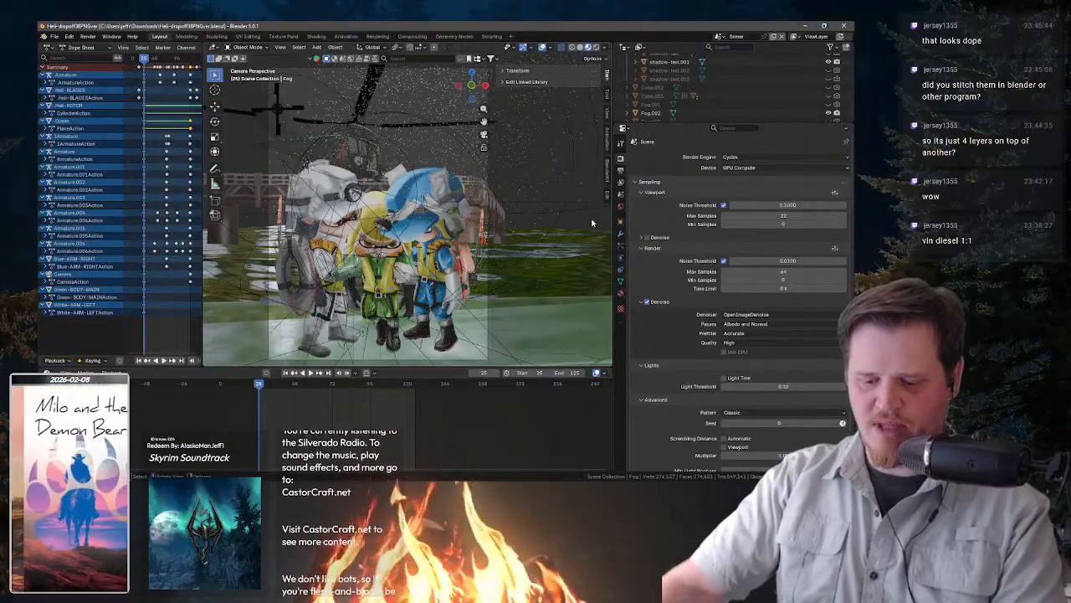
{"action": "left_click_drag", "start_coordinate": [362, 152], "coordinate": [433, 164]}
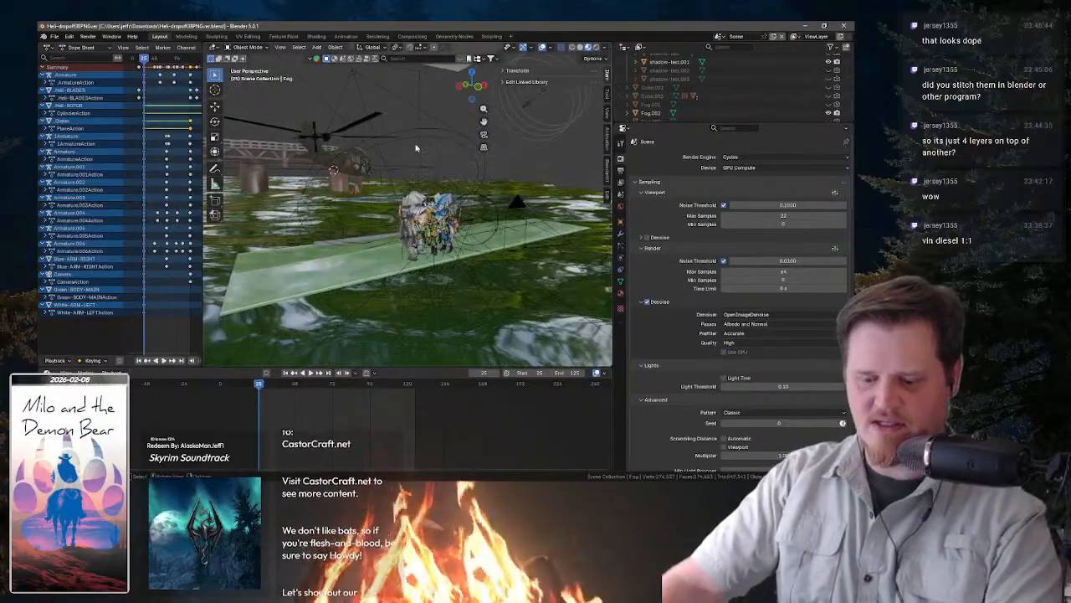
{"action": "key", "text": "KP_0"}
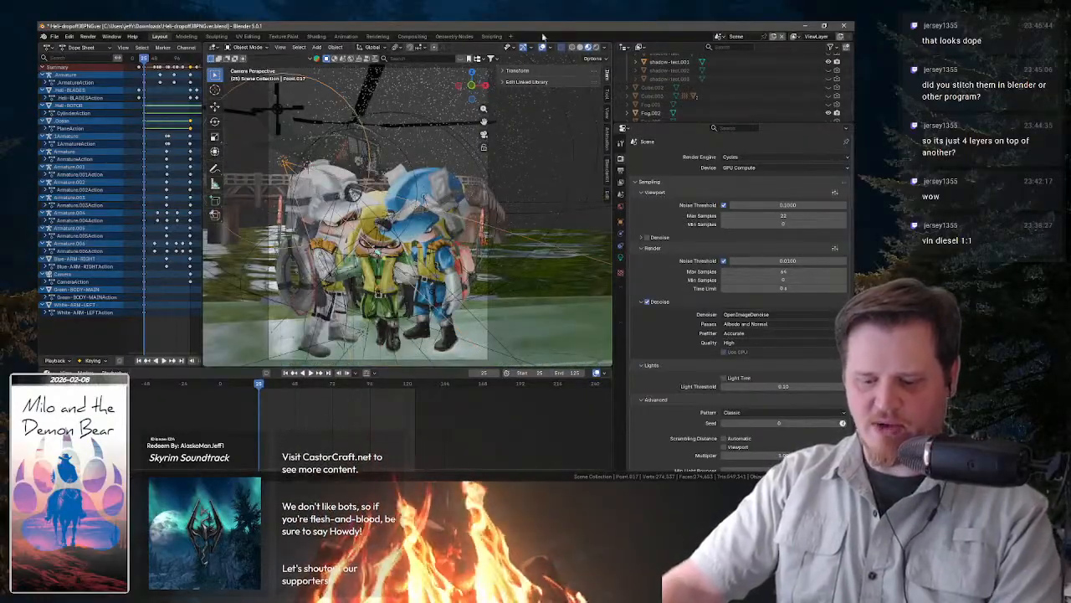
- Hide the viewport overlays, try deleting the blue character's body and undo the deletion
{"action": "left_click", "coordinate": [543, 47]}
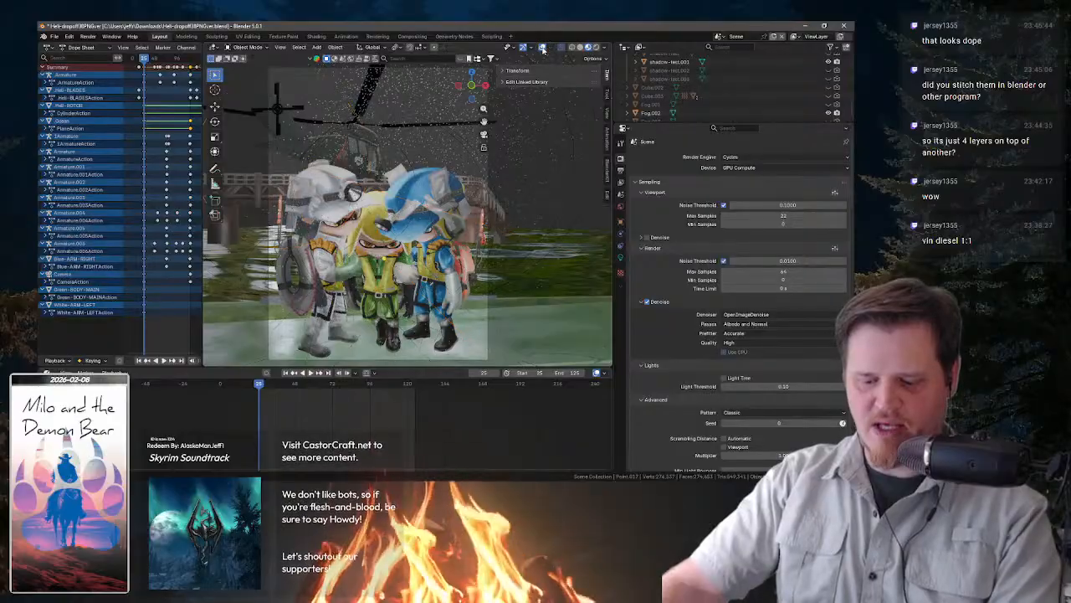
{"action": "left_click", "coordinate": [434, 203]}
{"action": "key", "text": "Delete"}
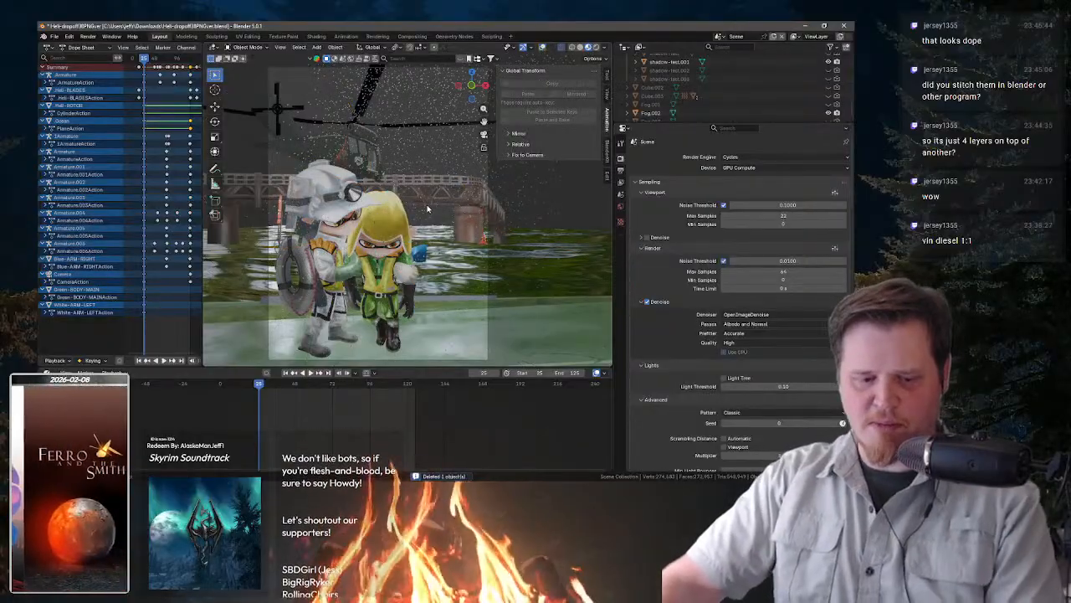
{"action": "key", "text": "ctrl+z"}
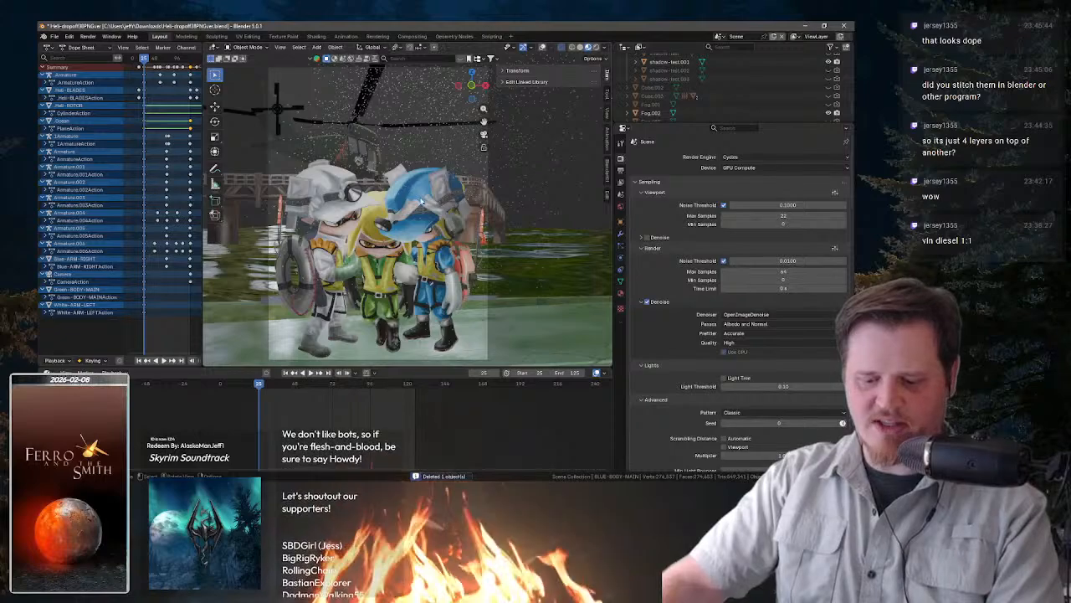
- Move the blue and white character bodies and the rain into a new collection named Pass 1, and exclude that collection from the view layer
{"action": "left_click", "coordinate": [377, 262], "text": "shift"}
{"action": "left_click", "coordinate": [331, 266], "text": "shift"}
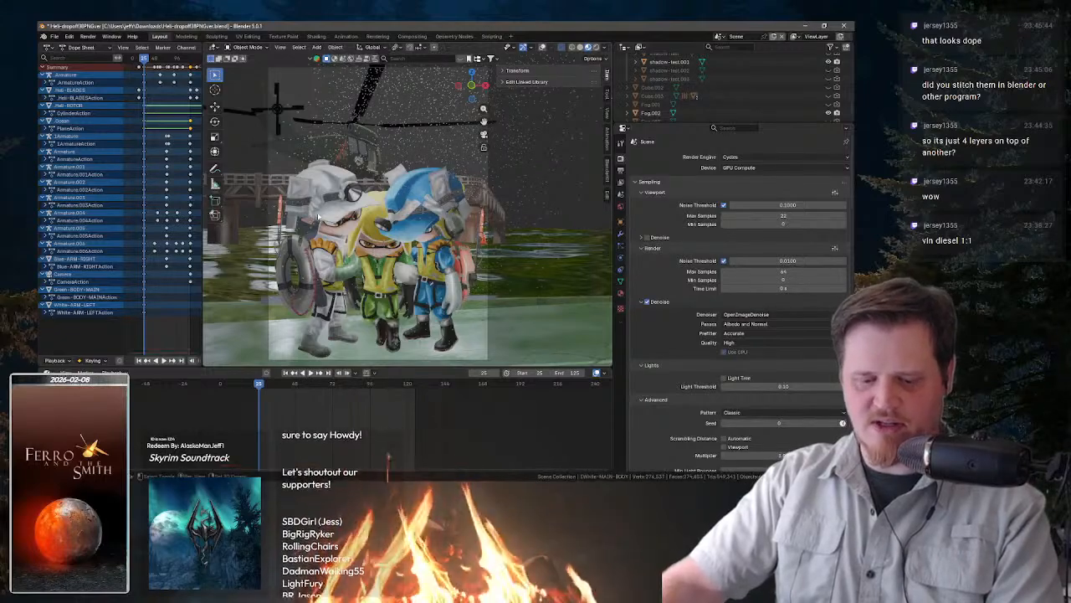
{"action": "left_click", "coordinate": [542, 47]}
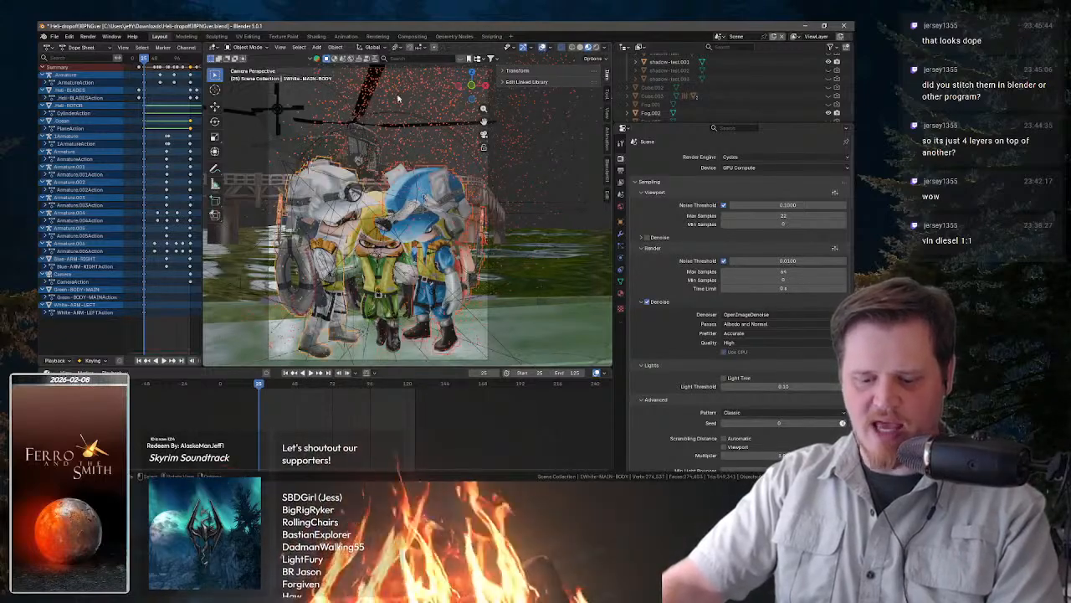
{"action": "key", "text": "m"}
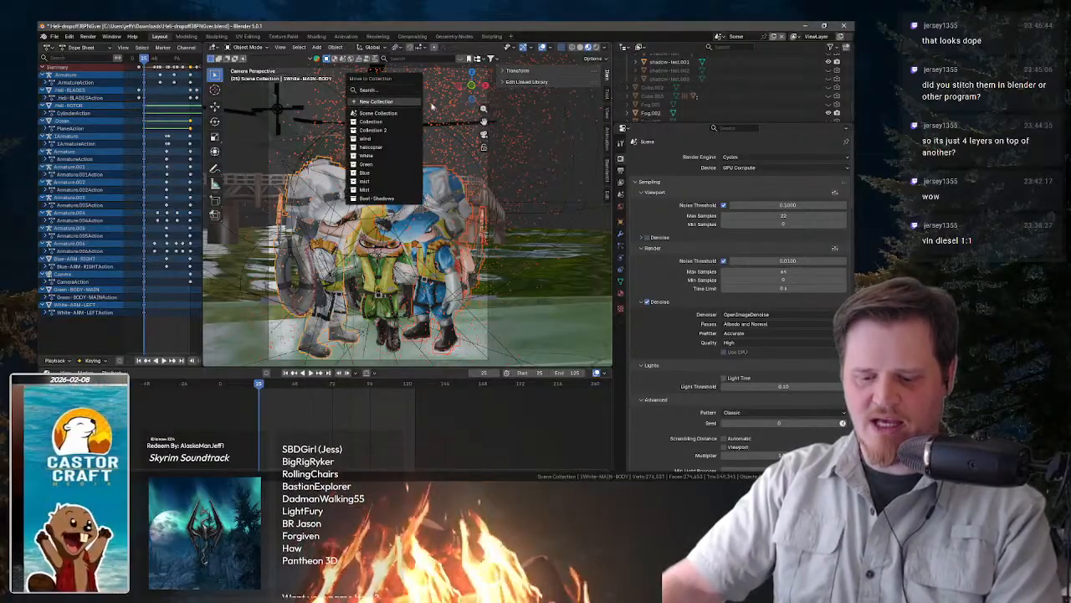
{"action": "left_click", "coordinate": [372, 102]}
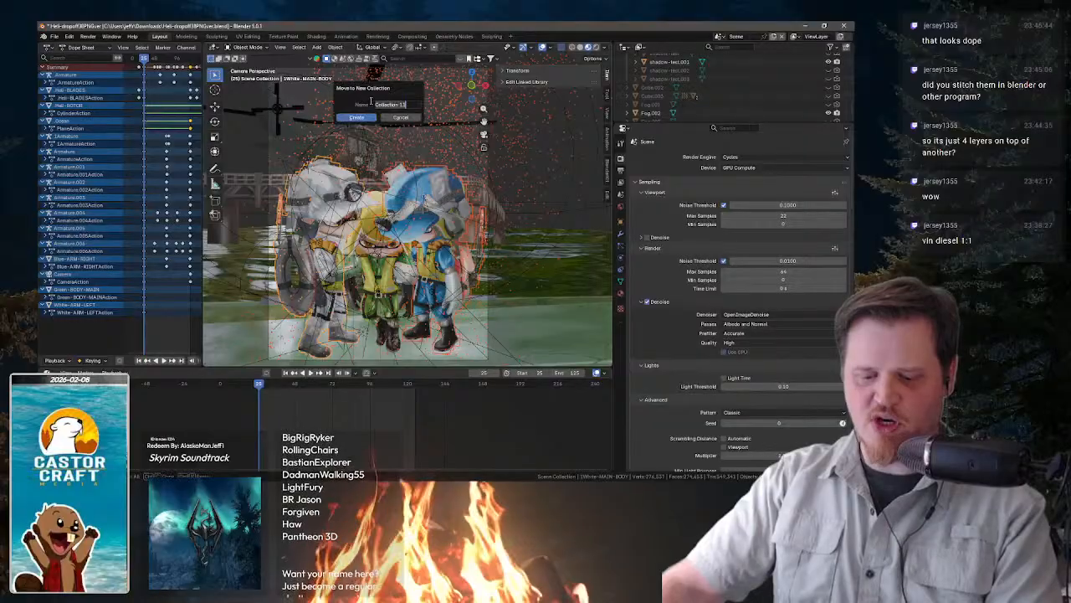
{"action": "type", "text": "H"}
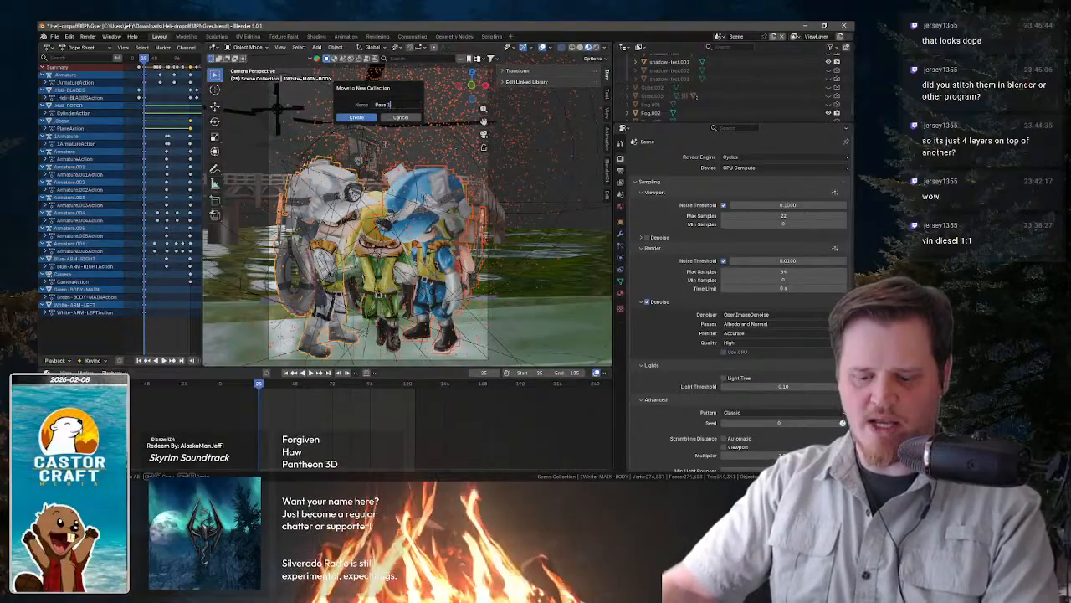
{"action": "key", "text": "Return"}
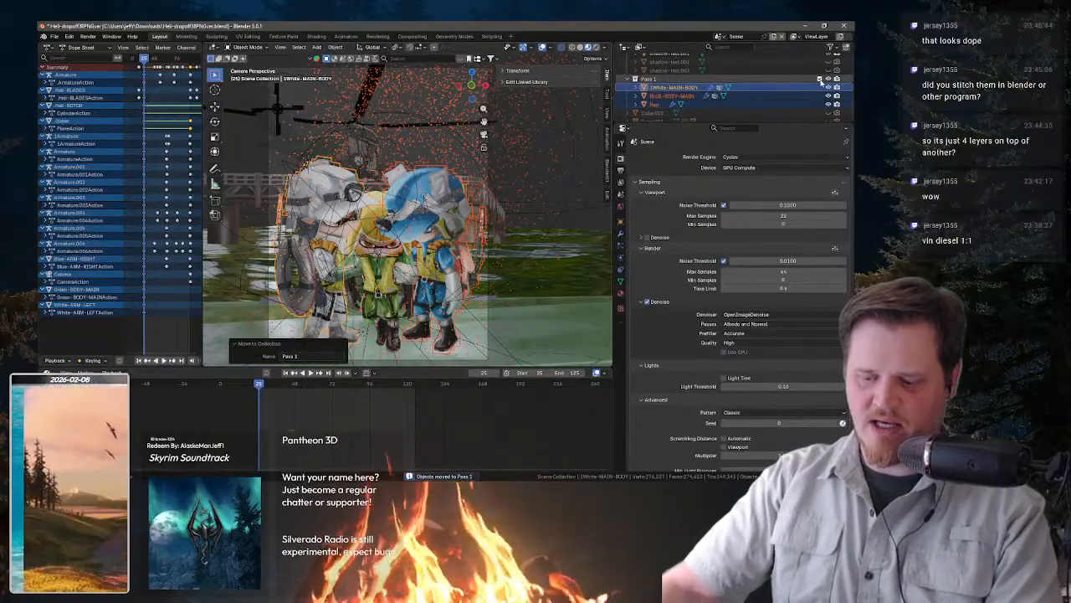
{"action": "left_click", "coordinate": [819, 78]}
- Move the green character's body into the Pass 1 collection
{"action": "left_click", "coordinate": [396, 203]}
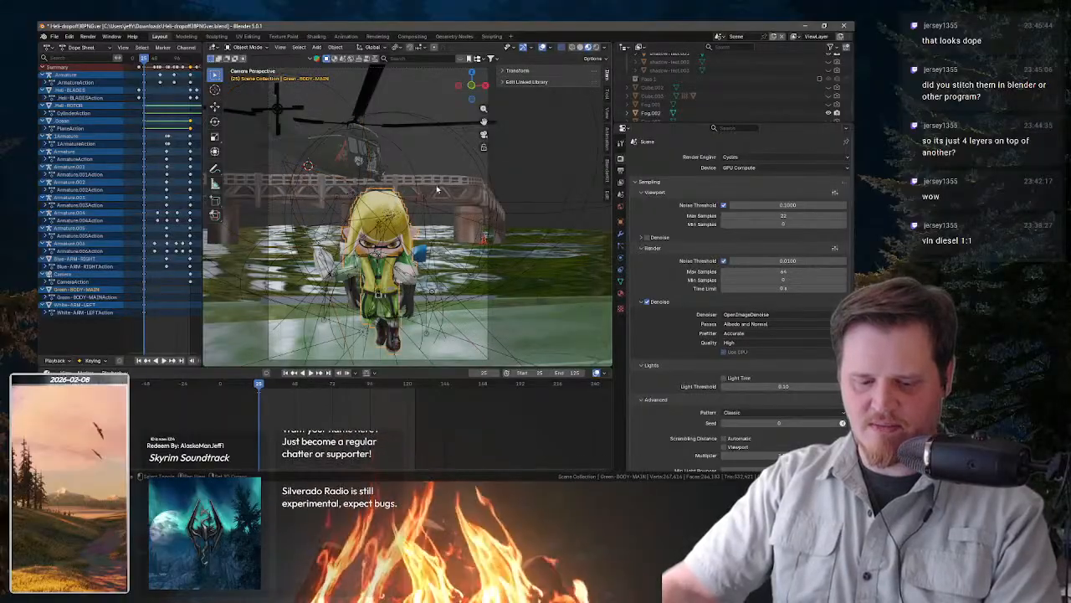
{"action": "key", "text": "m"}
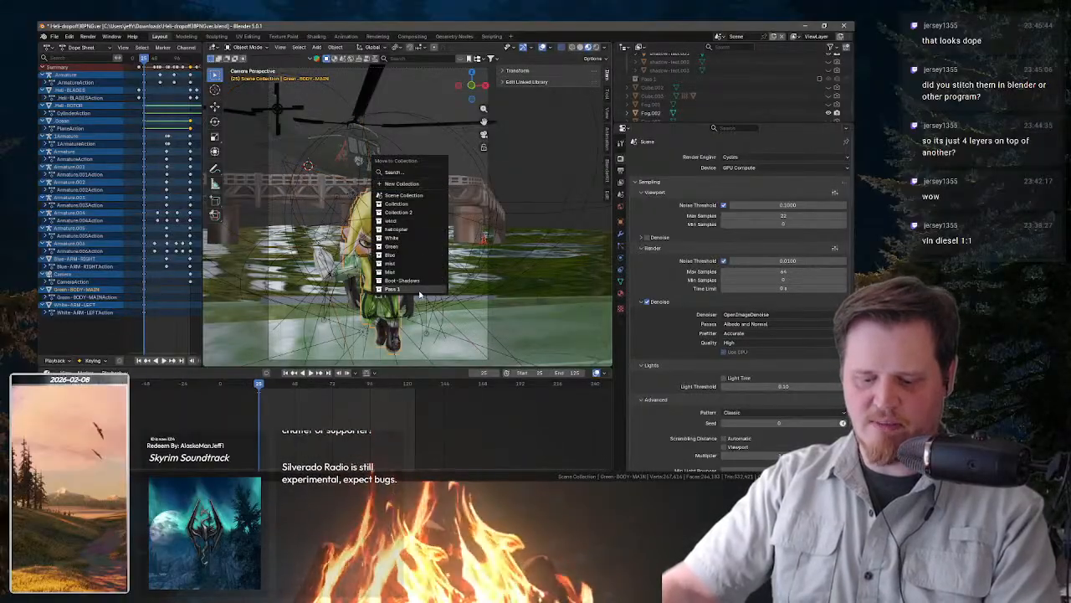
{"action": "left_click", "coordinate": [393, 289]}
- Select the leftover separate arms of the blue, green and white characters and move them into the Pass 1 collection
{"action": "left_click", "coordinate": [405, 290]}
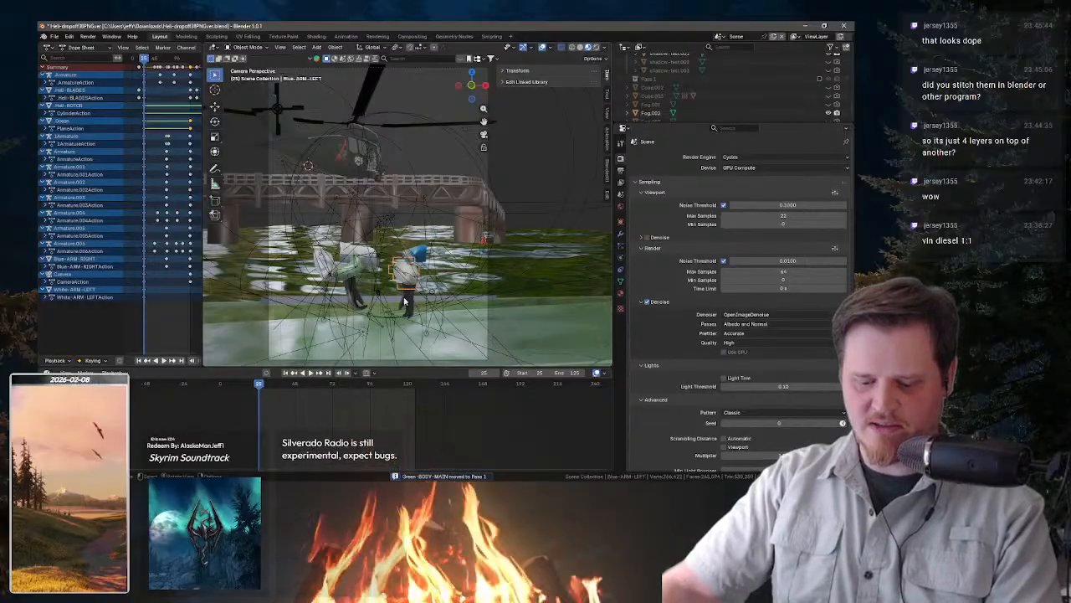
{"action": "scroll", "coordinate": [402, 308], "scroll_direction": "up", "scroll_amount": 5}
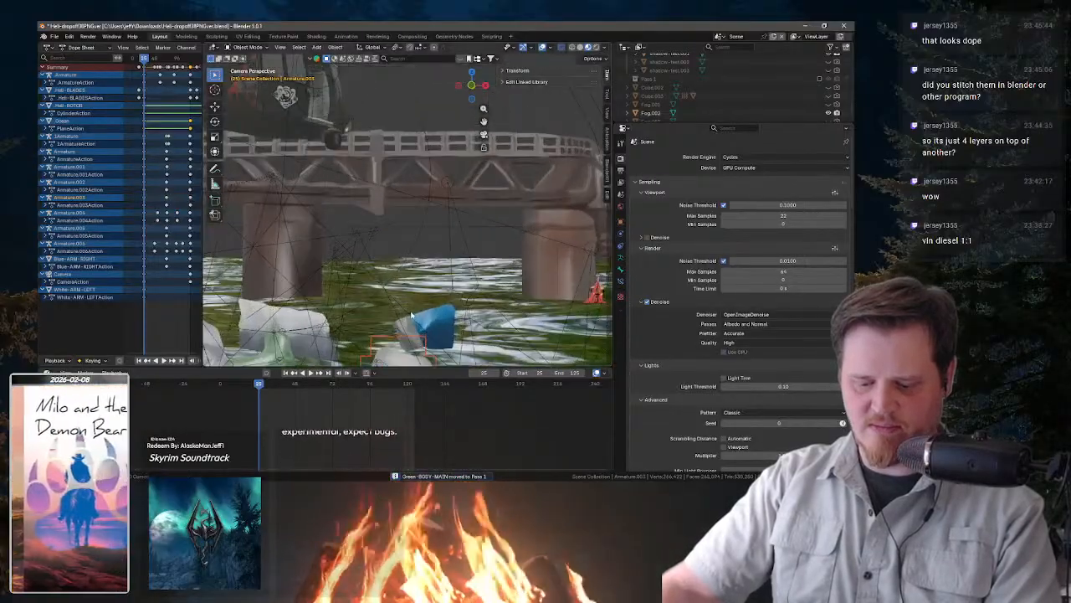
{"action": "left_click_drag", "start_coordinate": [418, 303], "coordinate": [464, 134]}
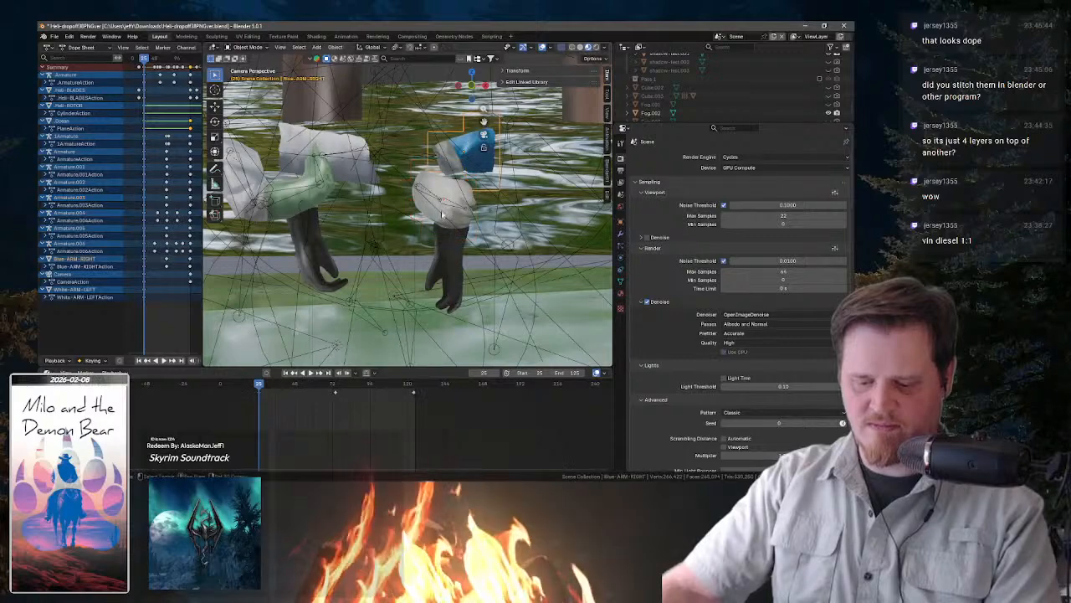
{"action": "left_click", "coordinate": [446, 265]}
{"action": "left_click", "coordinate": [436, 277]}
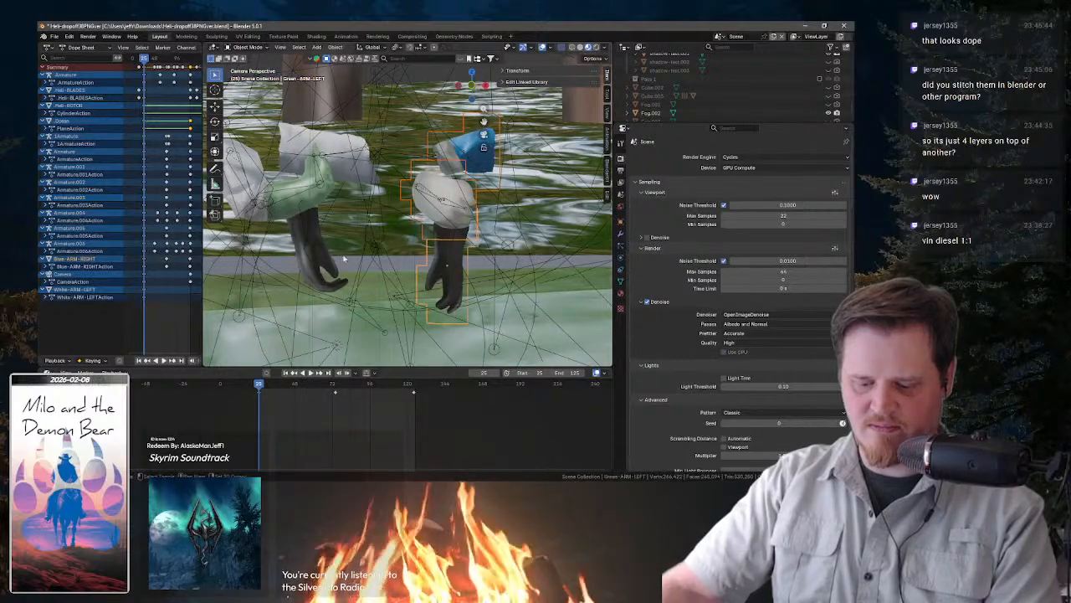
{"action": "left_click", "coordinate": [297, 226], "text": "shift"}
{"action": "left_click", "coordinate": [286, 216], "text": "shift"}
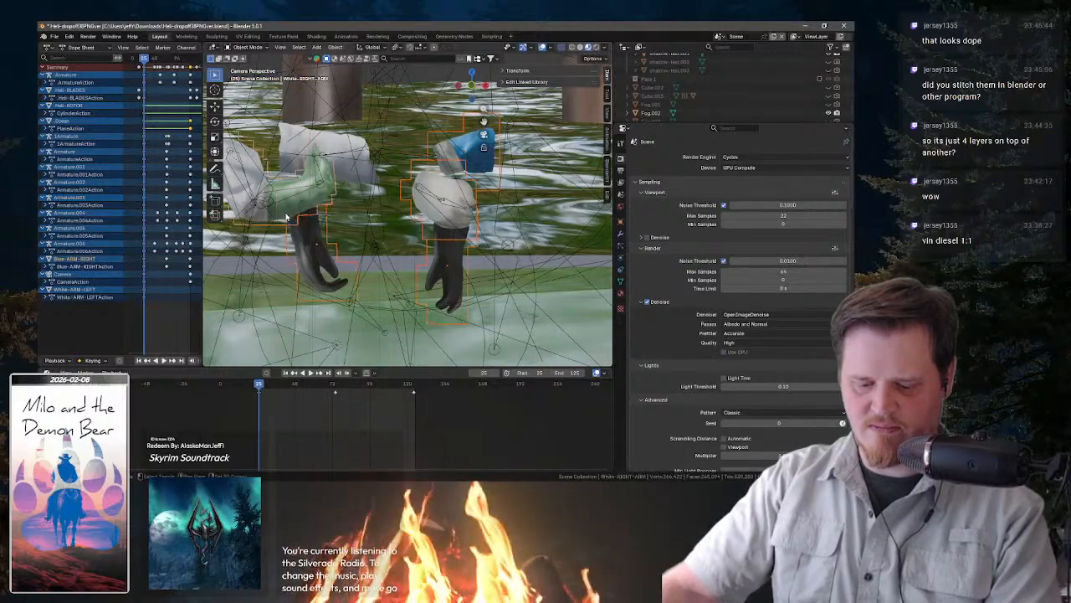
{"action": "left_click", "coordinate": [333, 144], "text": "shift"}
{"action": "key", "text": "m"}
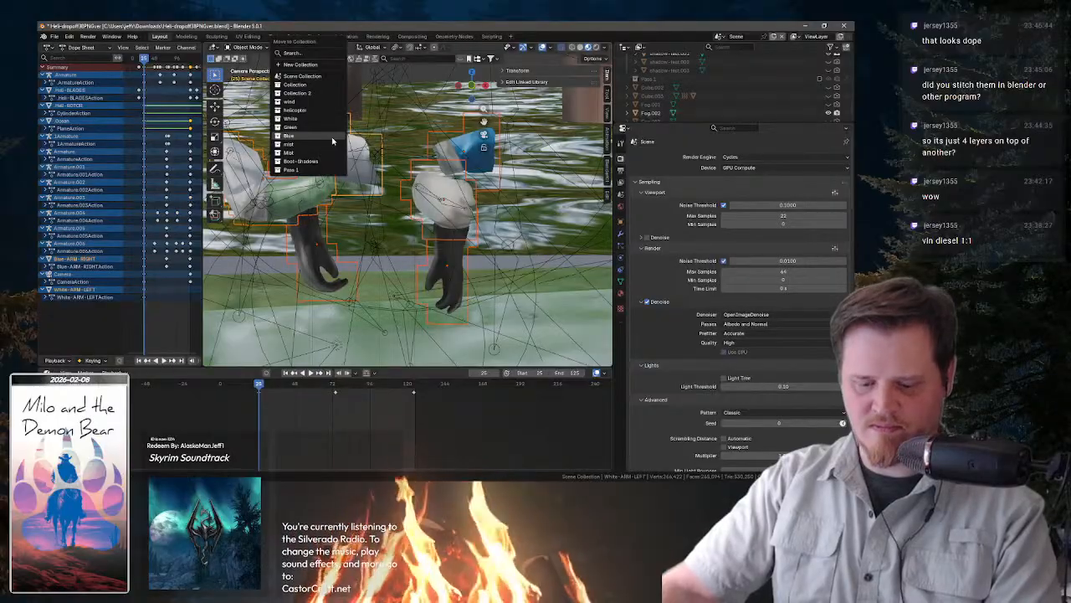
{"action": "left_click", "coordinate": [290, 169]}
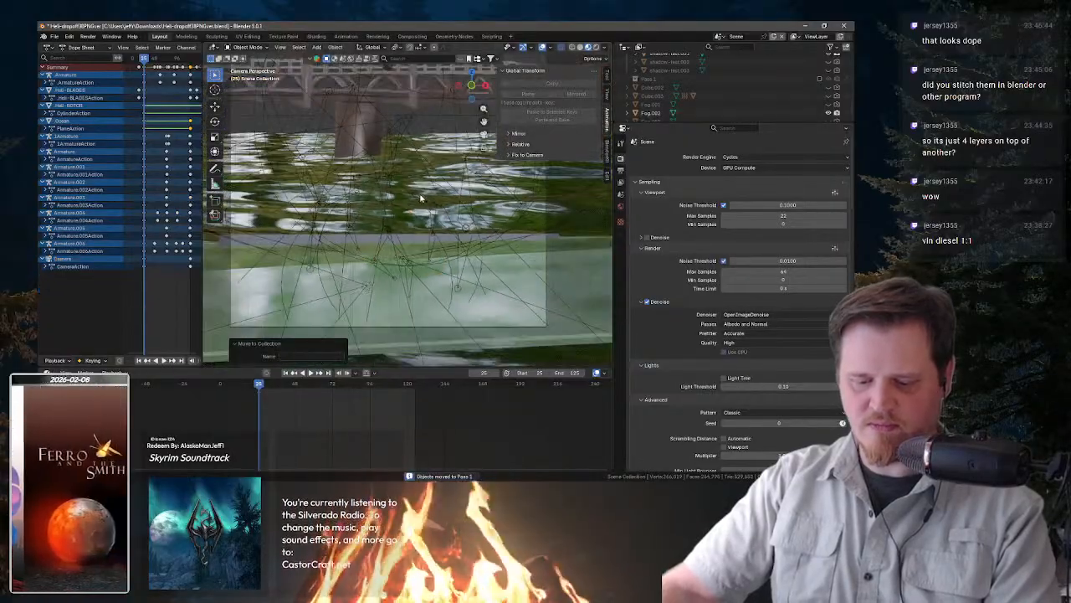
- Move the foreground road plane into the Pass 1 collection
{"action": "left_click_drag", "start_coordinate": [449, 158], "coordinate": [435, 236]}
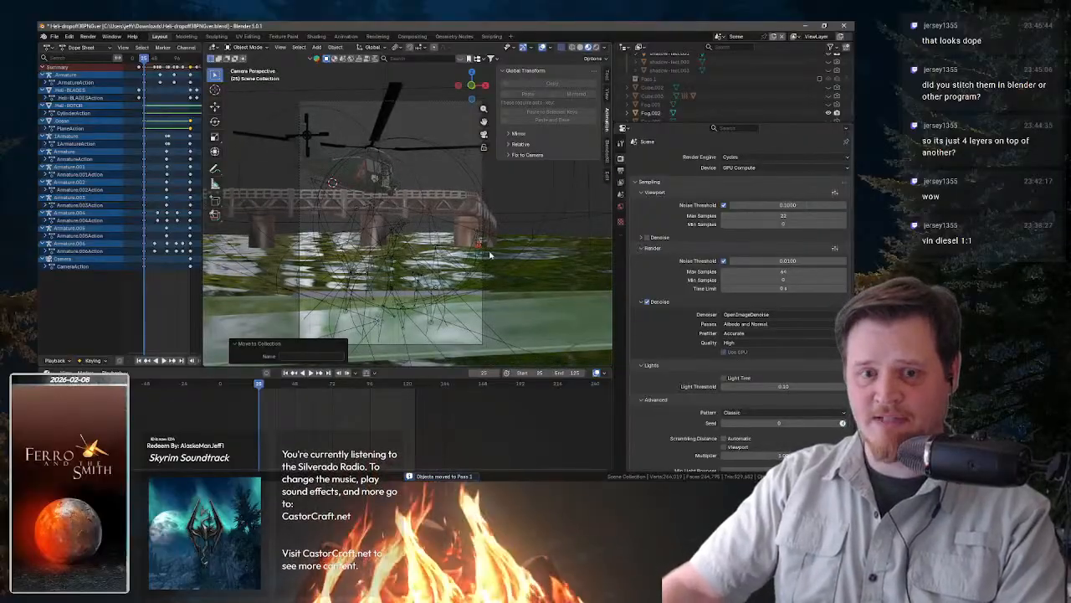
{"action": "left_click", "coordinate": [514, 312]}
{"action": "key", "text": "m"}
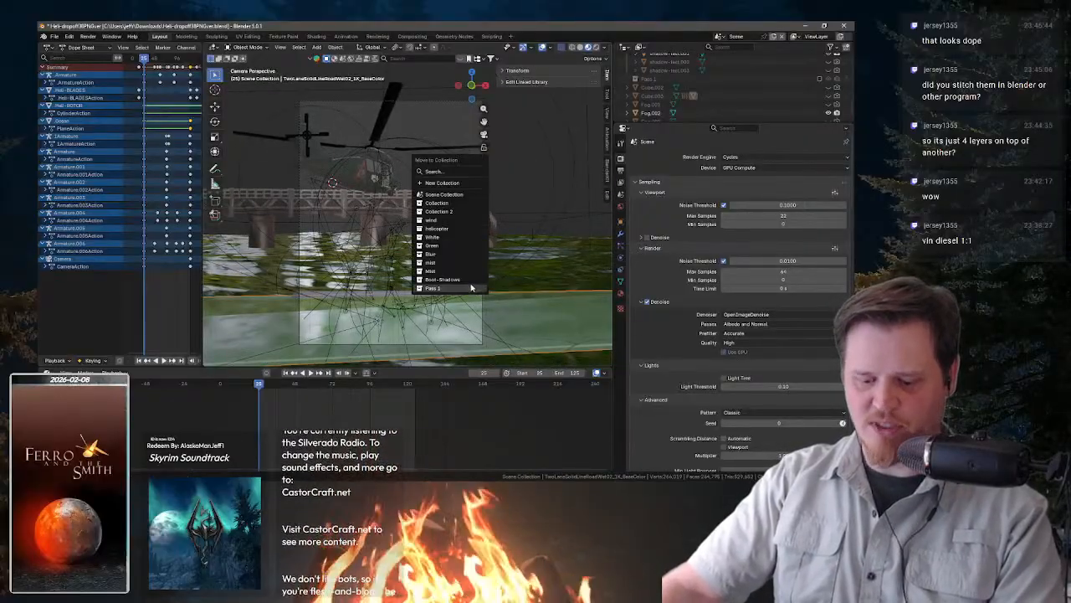
{"action": "left_click", "coordinate": [459, 289]}
{"action": "left_click", "coordinate": [481, 307]}
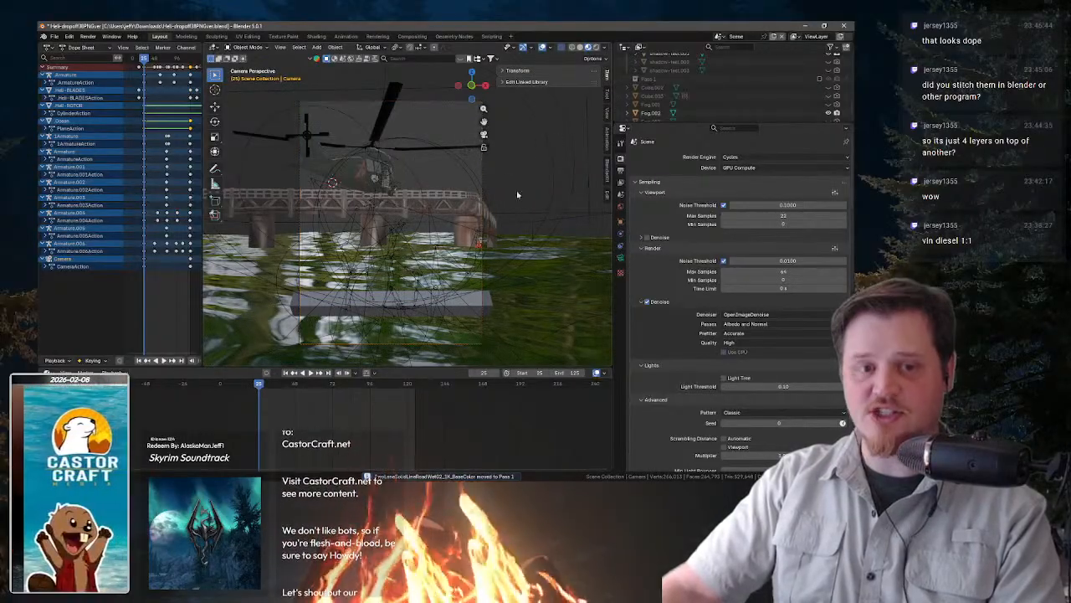
- Move the helicopter body, its main blades, rotor and the background bridge into a new collection named pass 2, and exclude that collection from the view layer
{"action": "scroll", "coordinate": [479, 244], "scroll_direction": "up", "scroll_amount": 3}
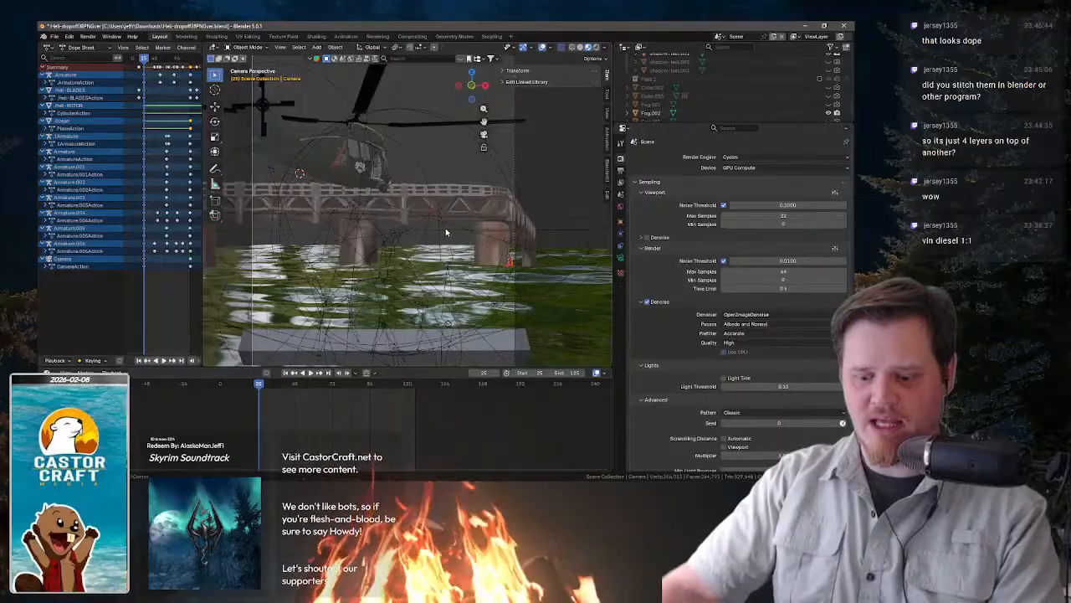
{"action": "scroll", "coordinate": [518, 230], "scroll_direction": "up", "scroll_amount": 3}
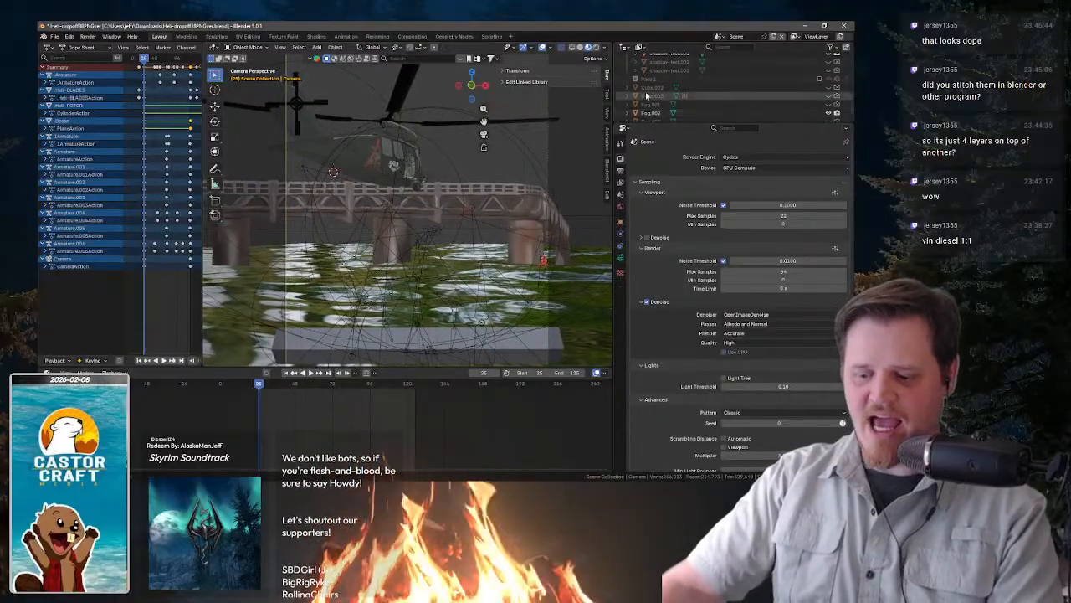
{"action": "scroll", "coordinate": [540, 141], "scroll_direction": "down", "scroll_amount": 1}
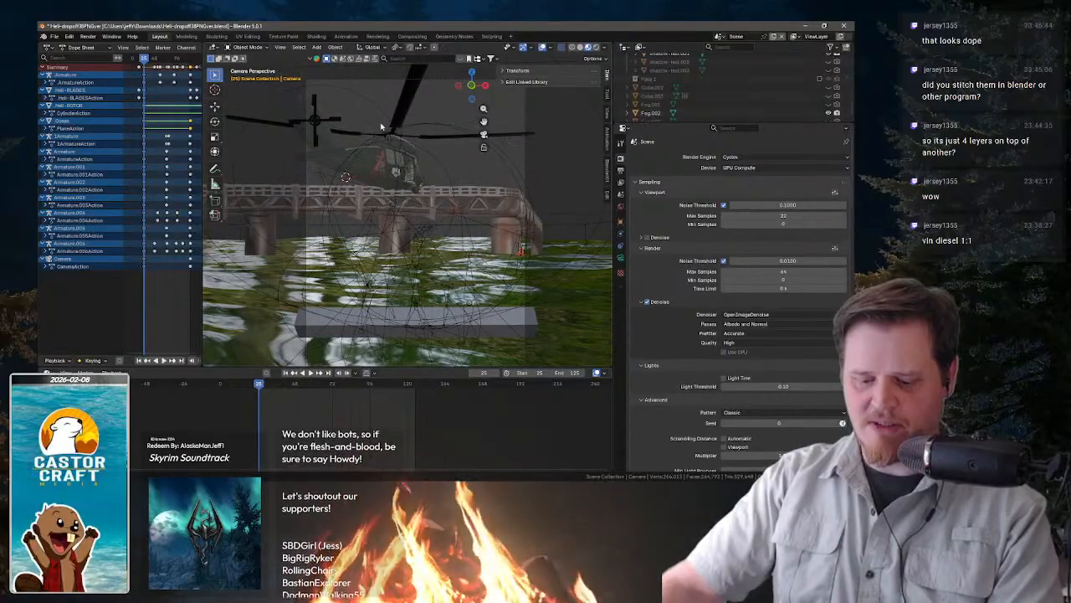
{"action": "left_click", "coordinate": [324, 117]}
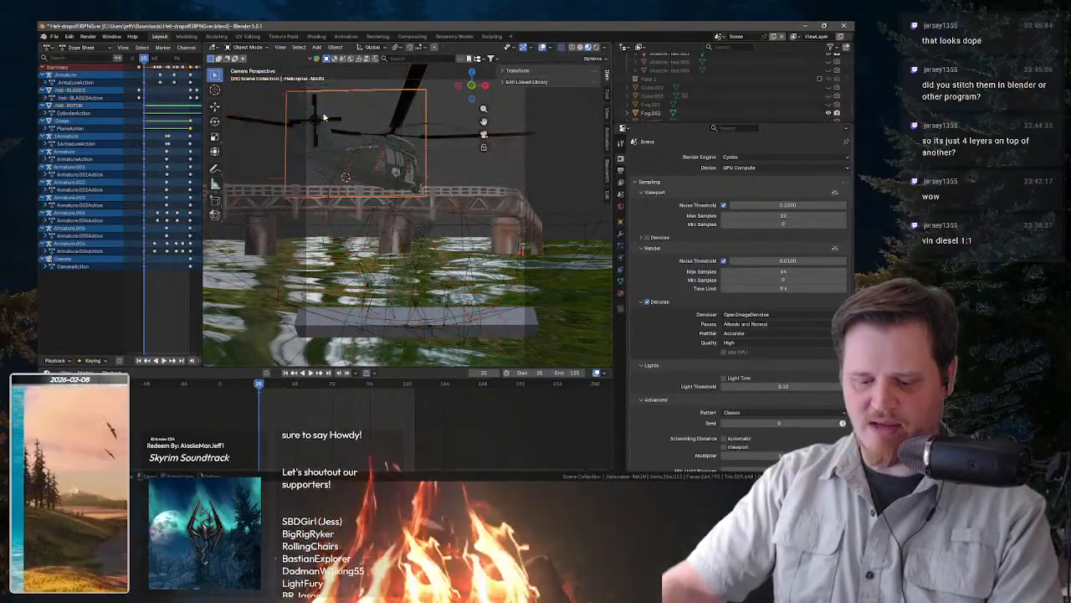
{"action": "left_click", "coordinate": [371, 119]}
{"action": "left_click", "coordinate": [417, 88]}
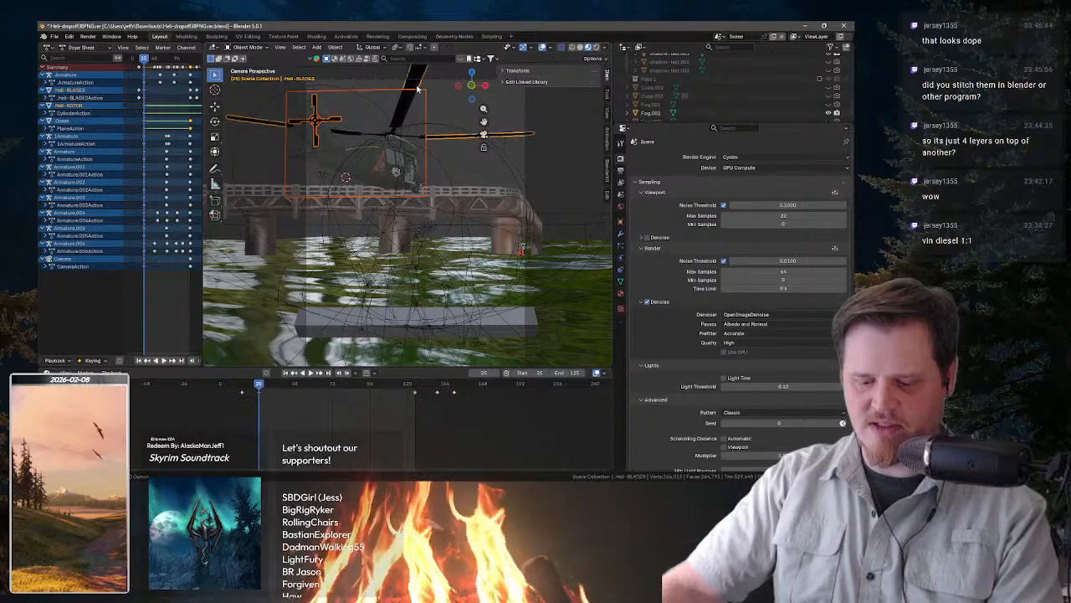
{"action": "left_click", "coordinate": [402, 118]}
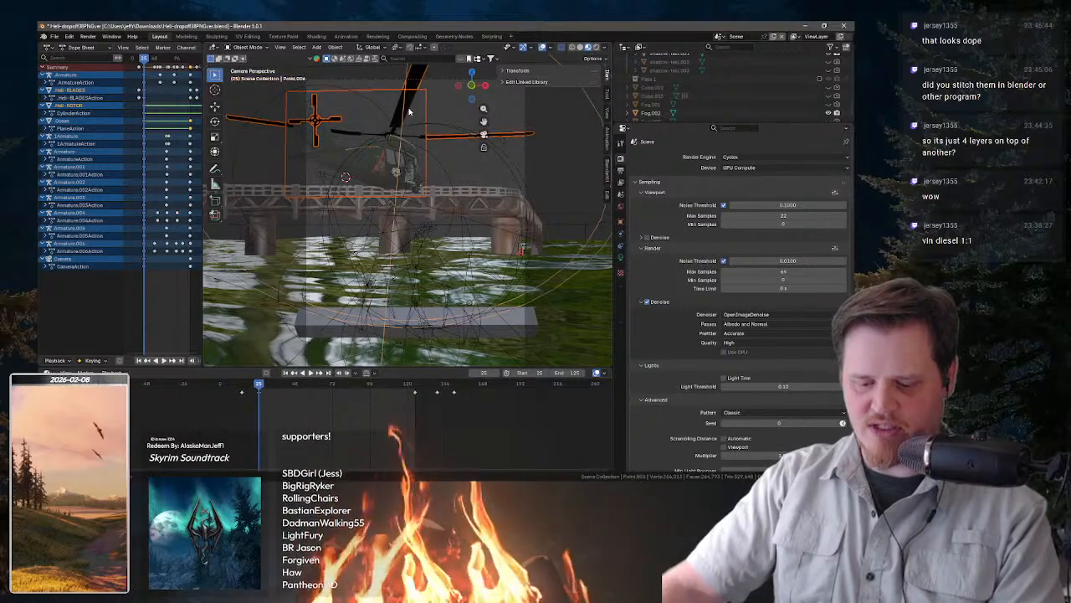
{"action": "left_click", "coordinate": [409, 115]}
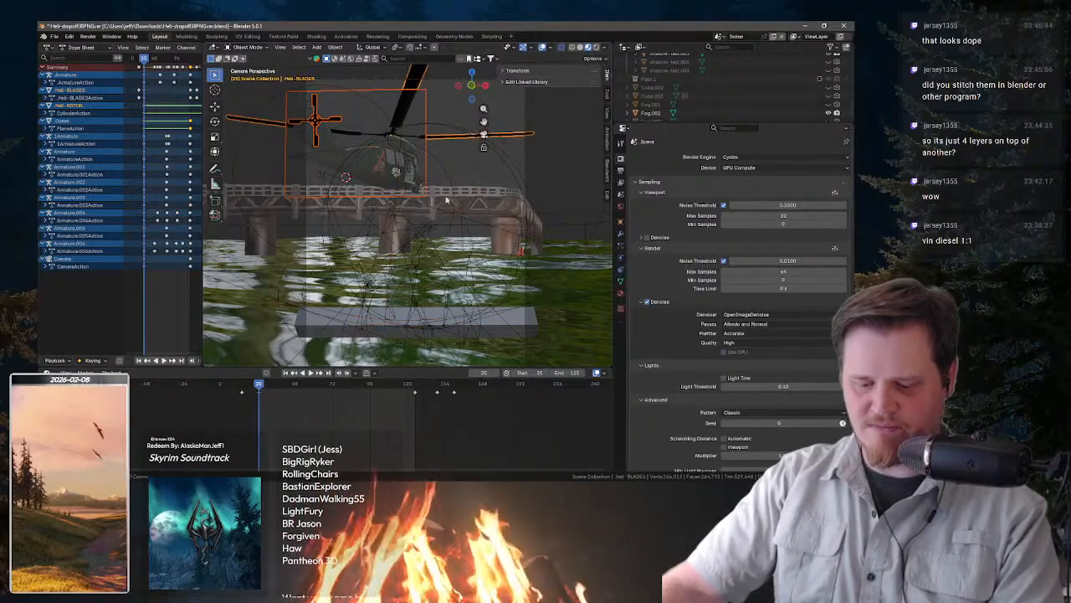
{"action": "left_click", "coordinate": [488, 191]}
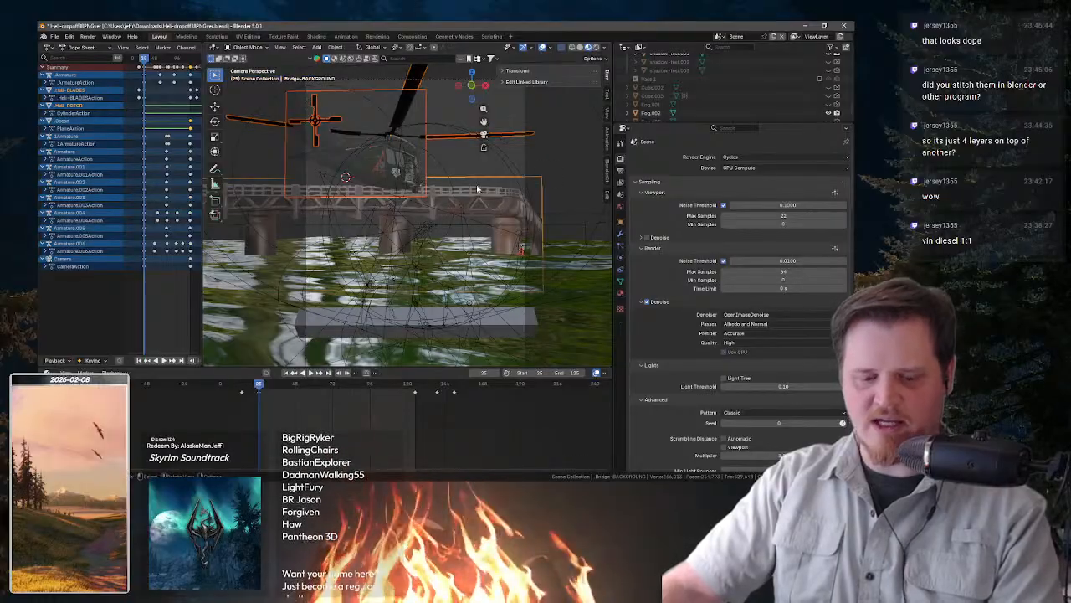
{"action": "key", "text": "m"}
{"action": "left_click", "coordinate": [444, 81]}
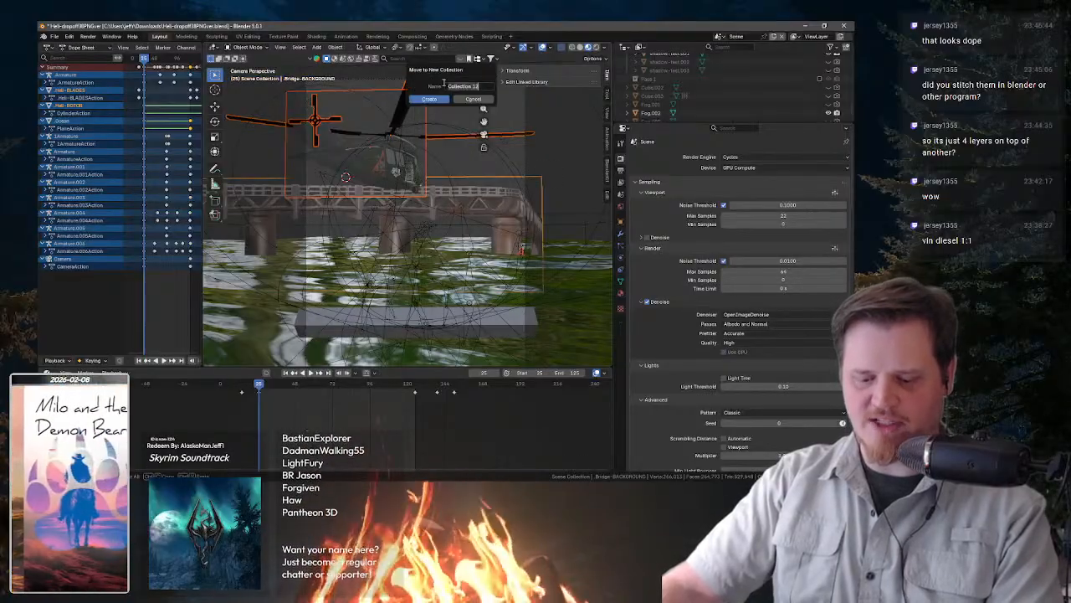
{"action": "type", "text": "pass 2"}
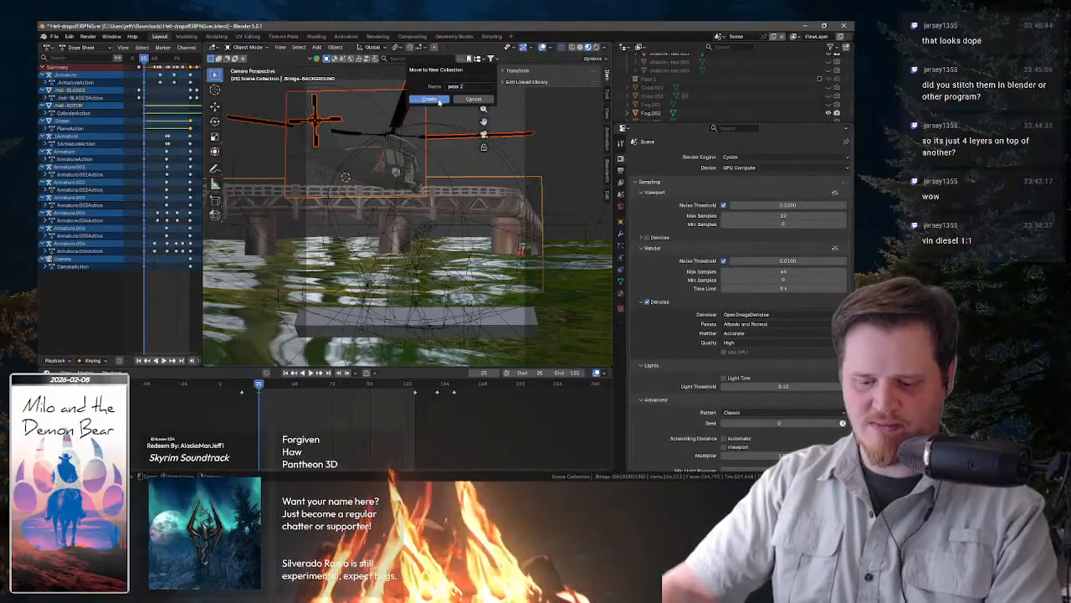
{"action": "left_click", "coordinate": [428, 98]}
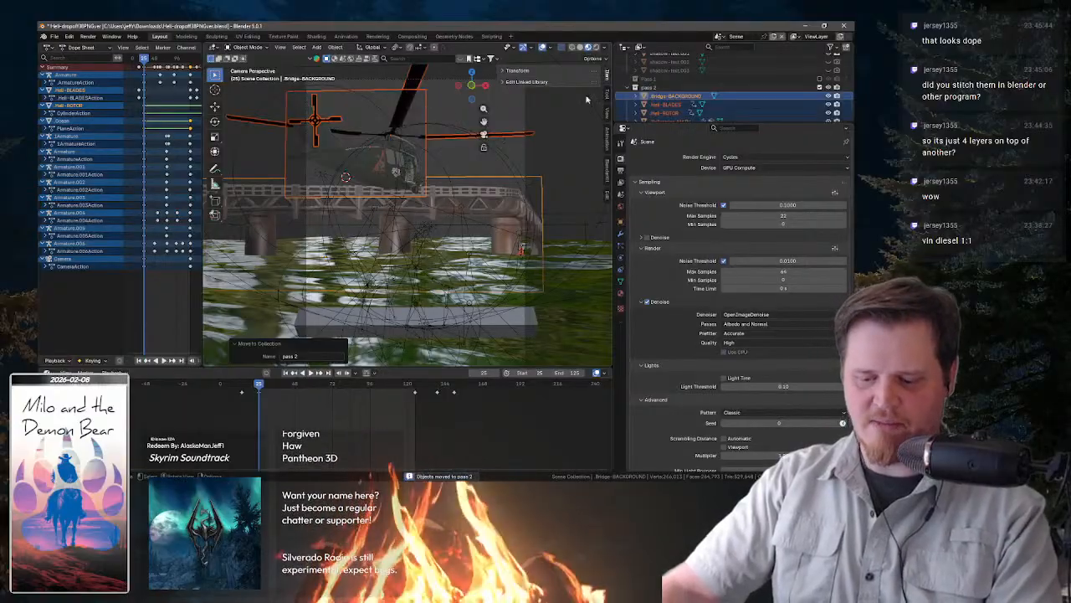
{"action": "left_click", "coordinate": [820, 87]}
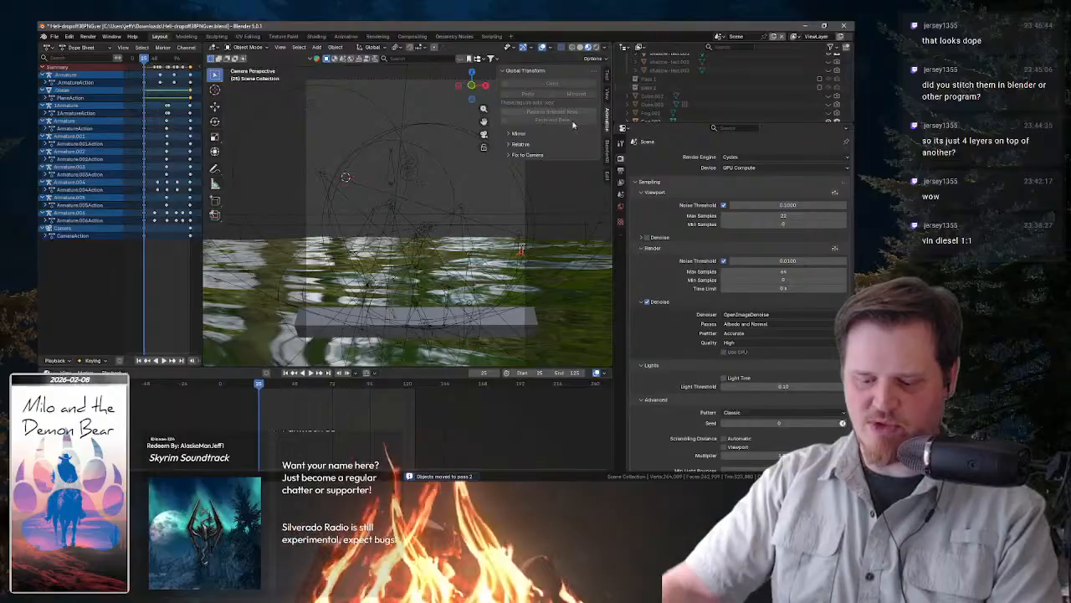
- Move the ocean and the grey slab above it into the pass 2 collection
{"action": "left_click", "coordinate": [539, 319]}
{"action": "key", "text": "m"}
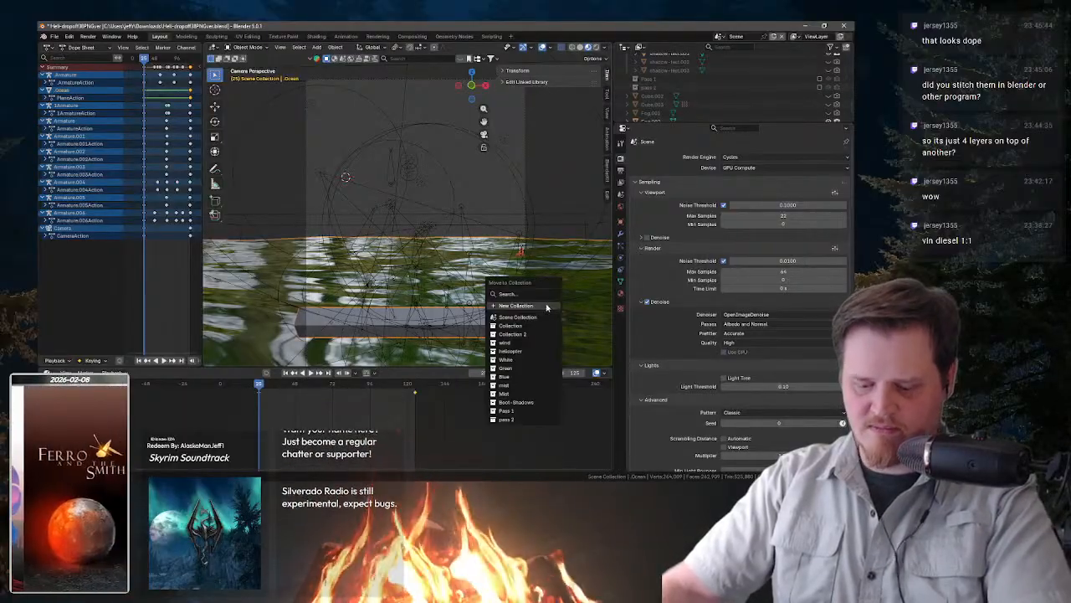
{"action": "left_click", "coordinate": [512, 416]}
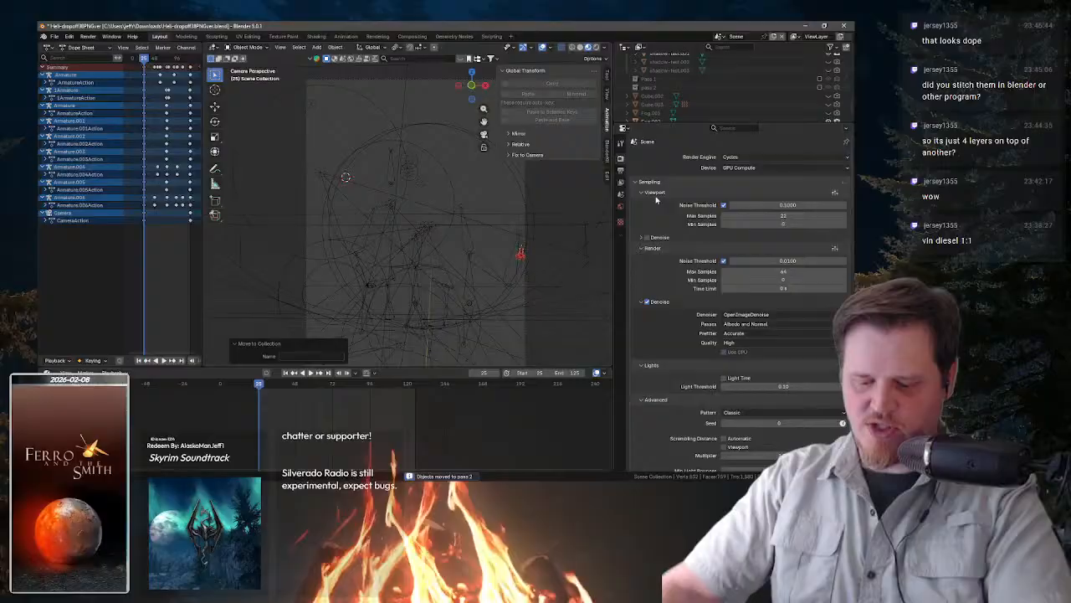
- Hide the point light overlapping the small red plane, and move that plane into the pass 2 collection
{"action": "left_click", "coordinate": [520, 264]}
{"action": "left_click", "coordinate": [522, 255]}
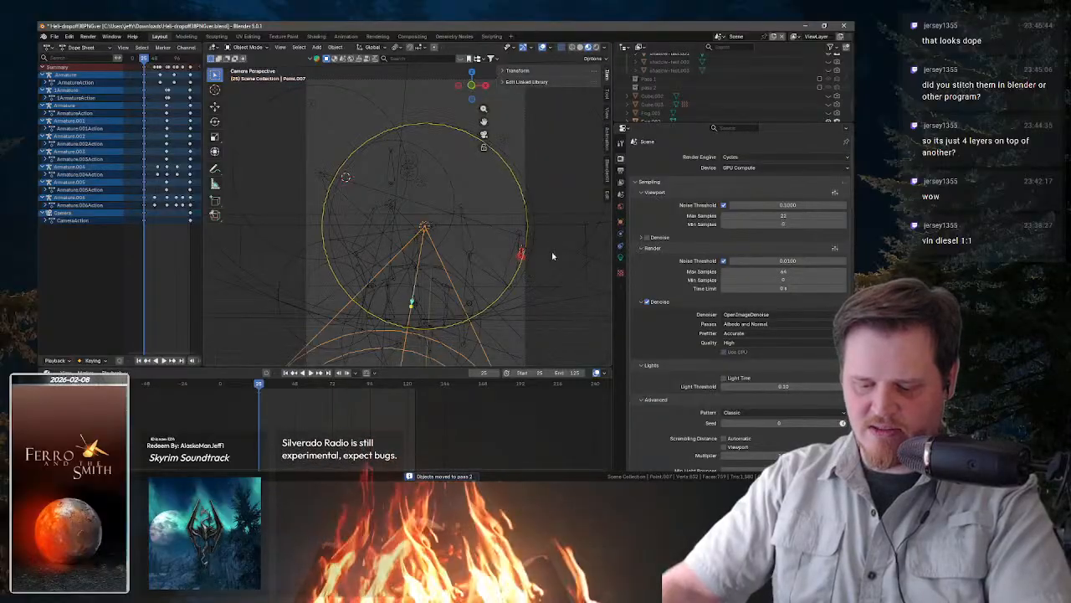
{"action": "key", "text": "h"}
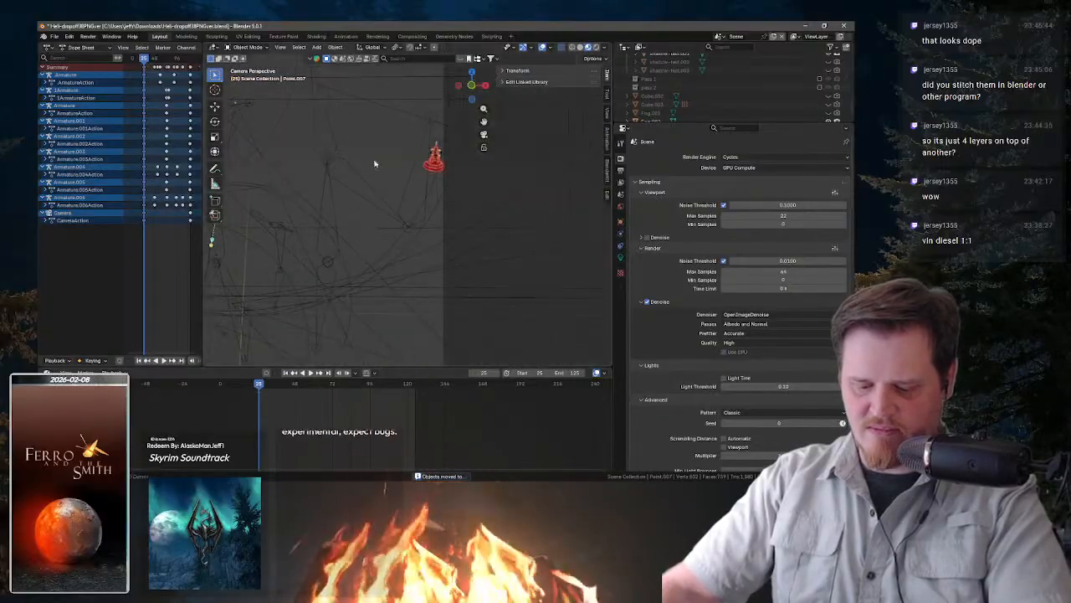
{"action": "left_click", "coordinate": [426, 163]}
{"action": "key", "text": "m"}
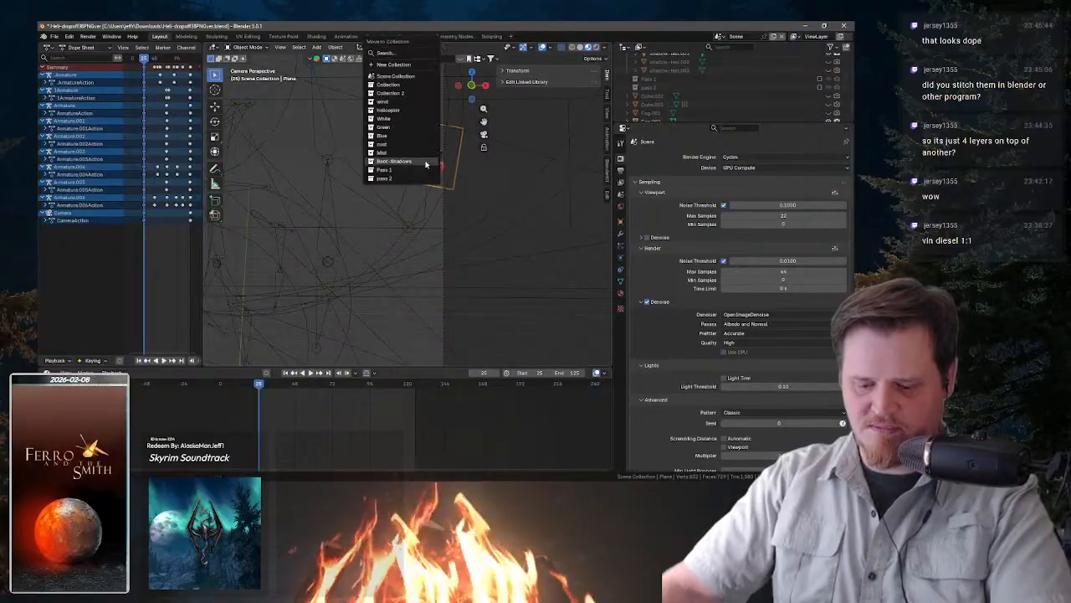
{"action": "left_click", "coordinate": [415, 174]}
- Turn off the viewport overlays
{"action": "scroll", "coordinate": [469, 199], "scroll_direction": "down", "scroll_amount": 3}
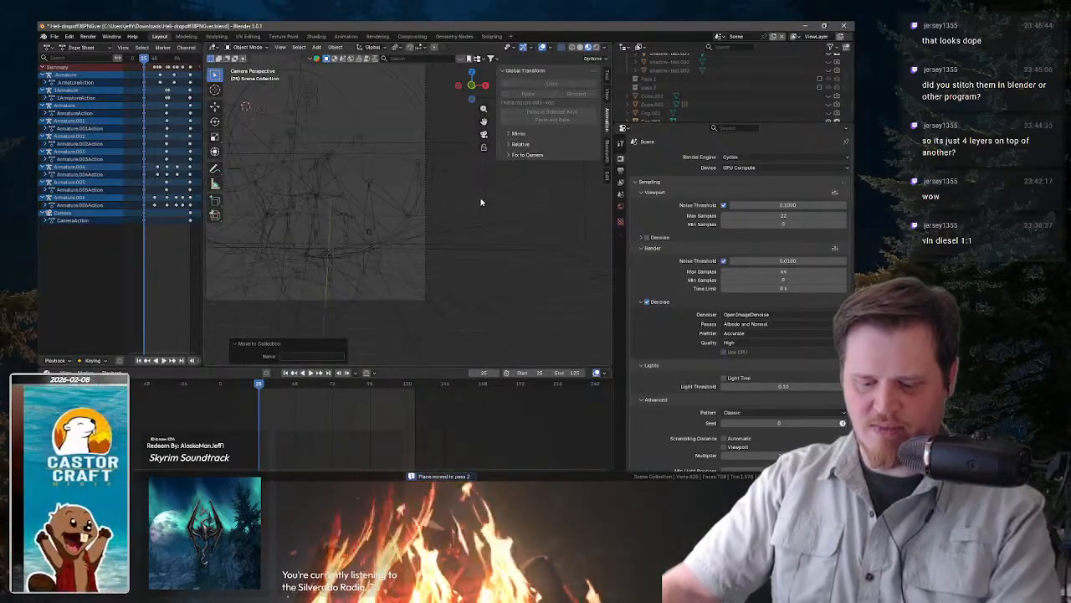
{"action": "left_click_drag", "start_coordinate": [480, 201], "coordinate": [550, 277]}
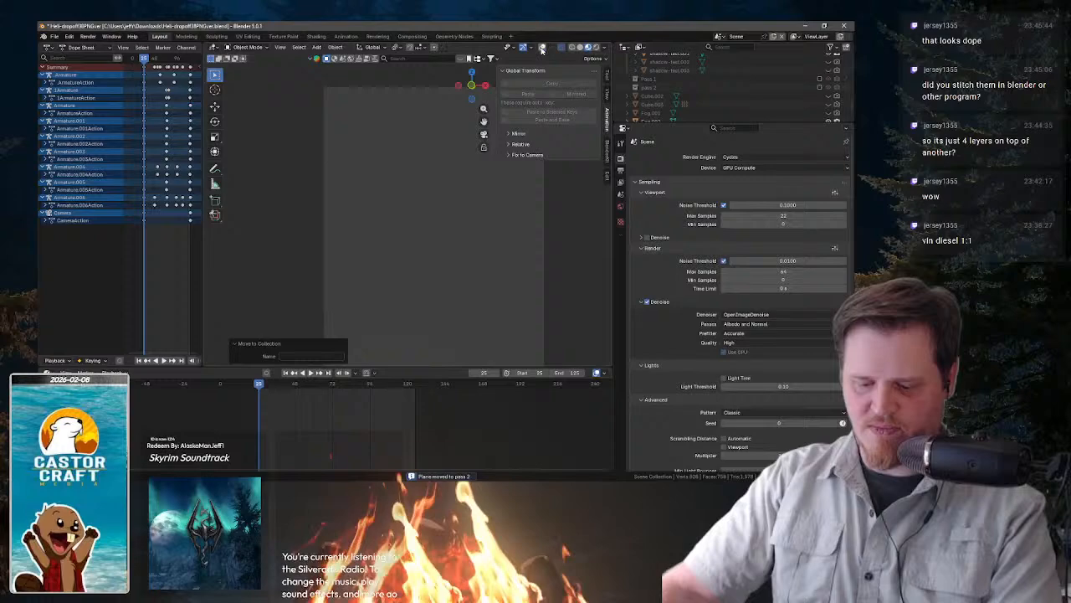
{"action": "left_click_drag", "start_coordinate": [421, 266], "coordinate": [405, 256]}
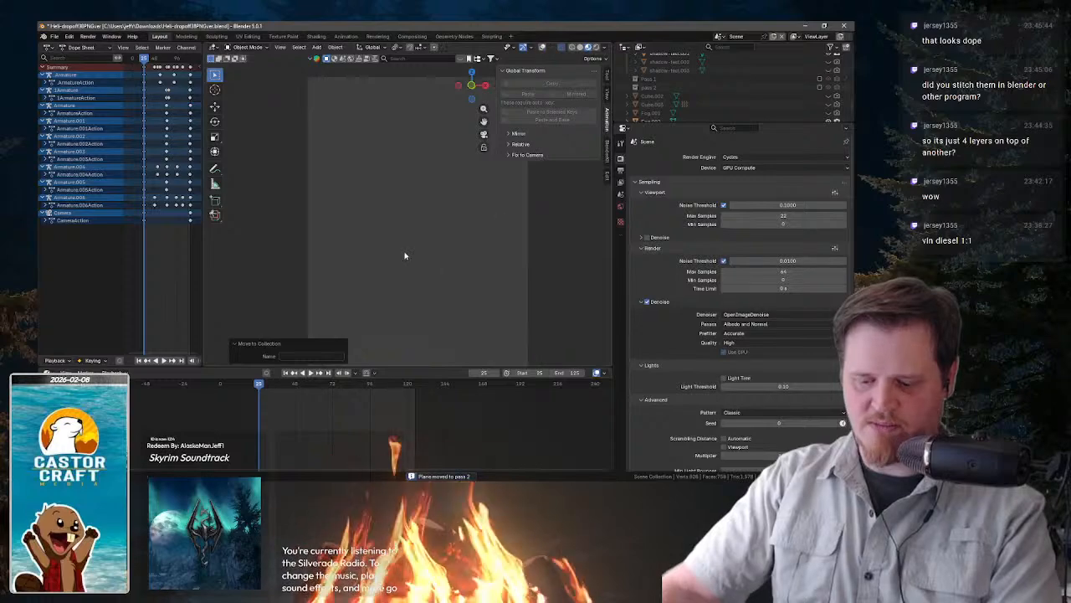
- Switch the pass 2 and Pass 1 collections on and off in turn to compare what each render pass contains
{"action": "left_click", "coordinate": [820, 88]}
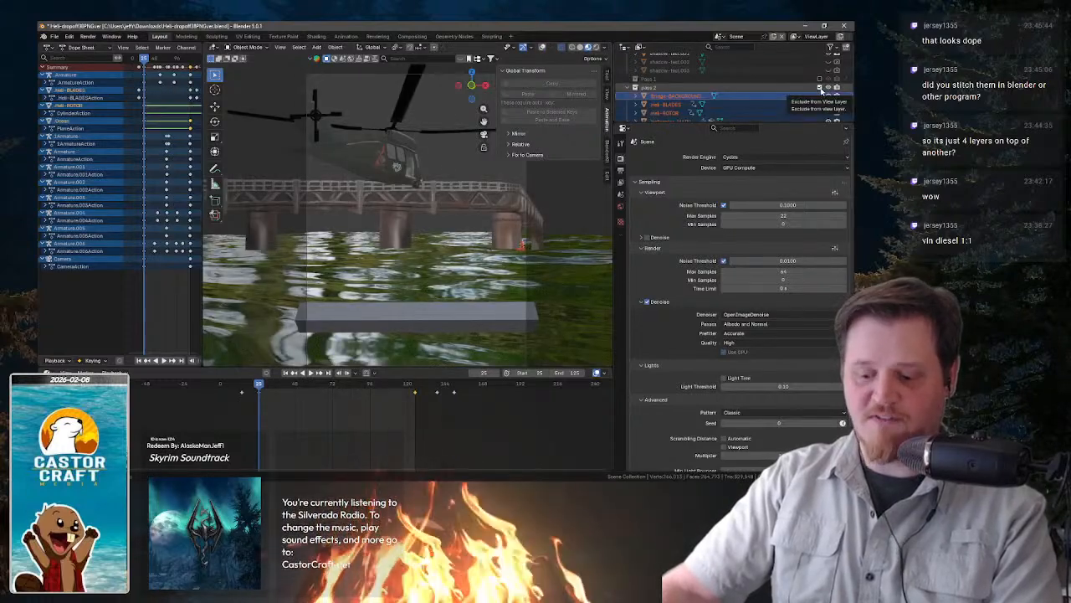
{"action": "left_click", "coordinate": [820, 88]}
{"action": "left_click", "coordinate": [820, 79]}
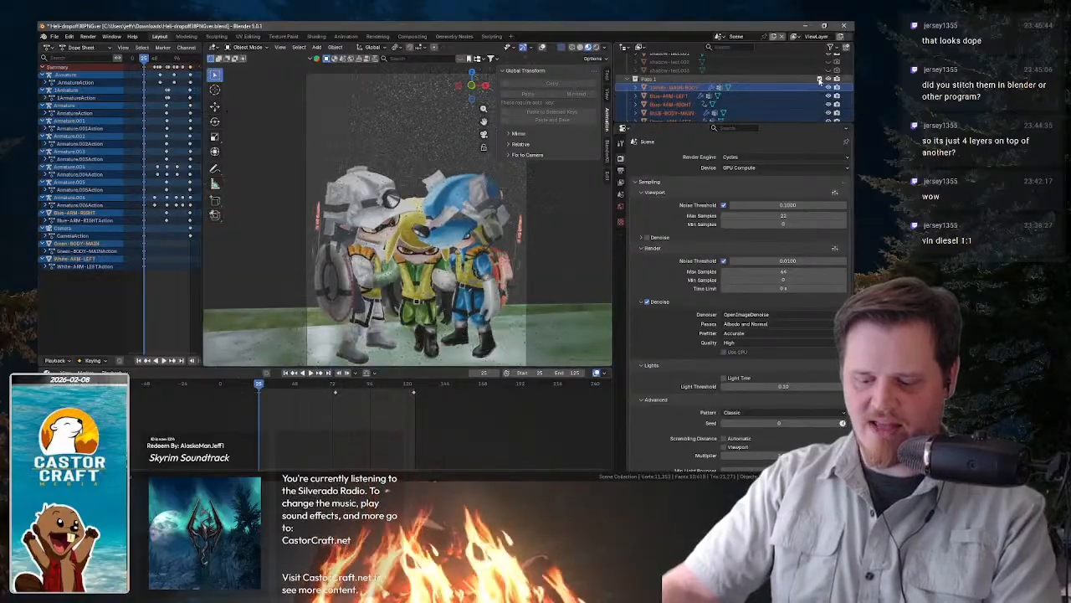
{"action": "left_click", "coordinate": [820, 80]}
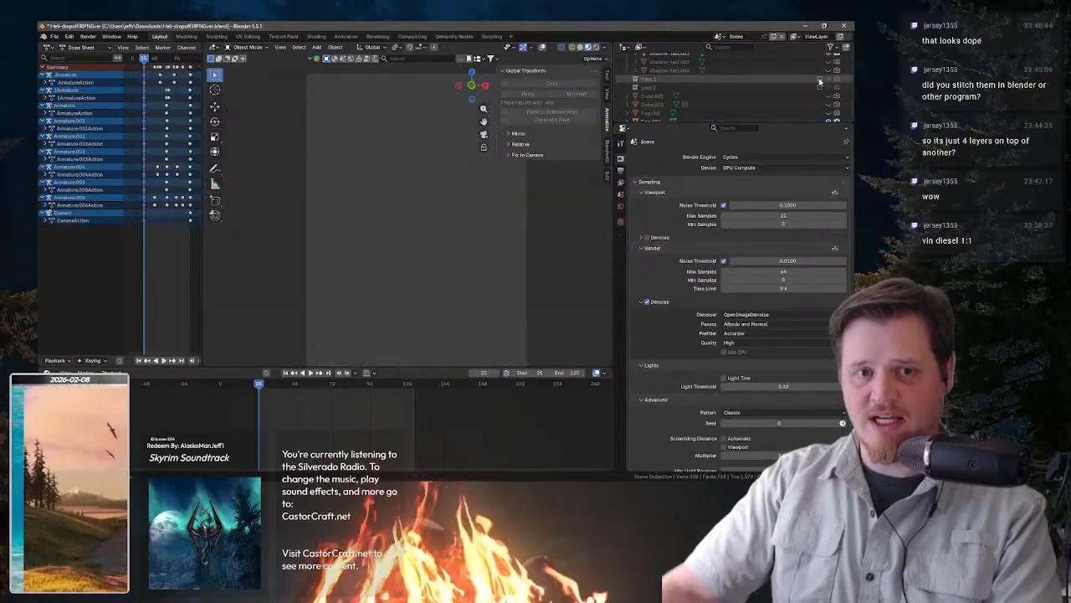
{"action": "left_click", "coordinate": [820, 80]}
{"action": "left_click", "coordinate": [820, 87]}
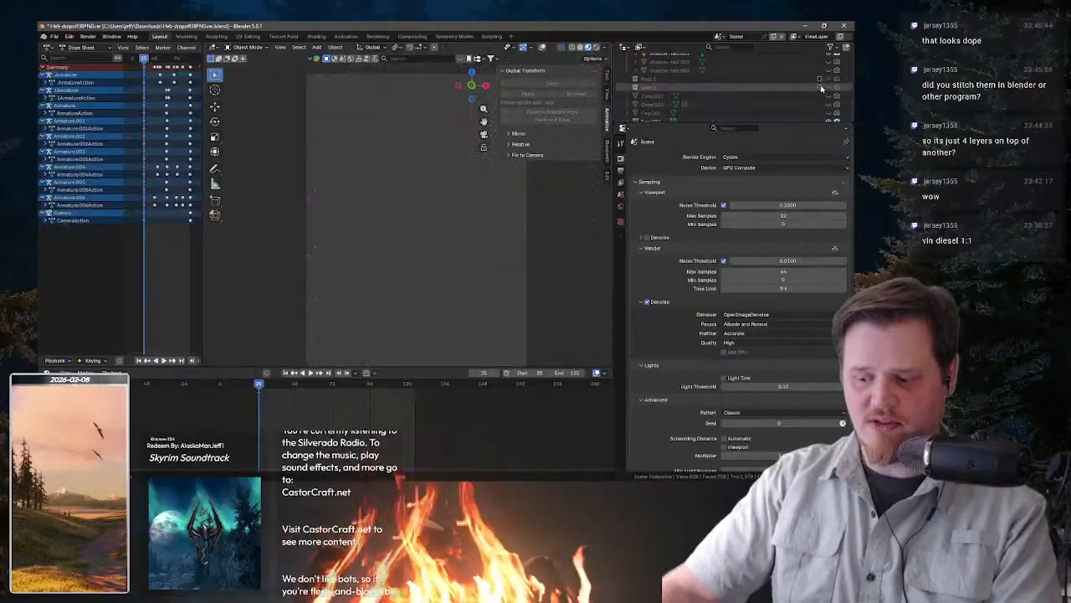
{"action": "left_click", "coordinate": [820, 87]}
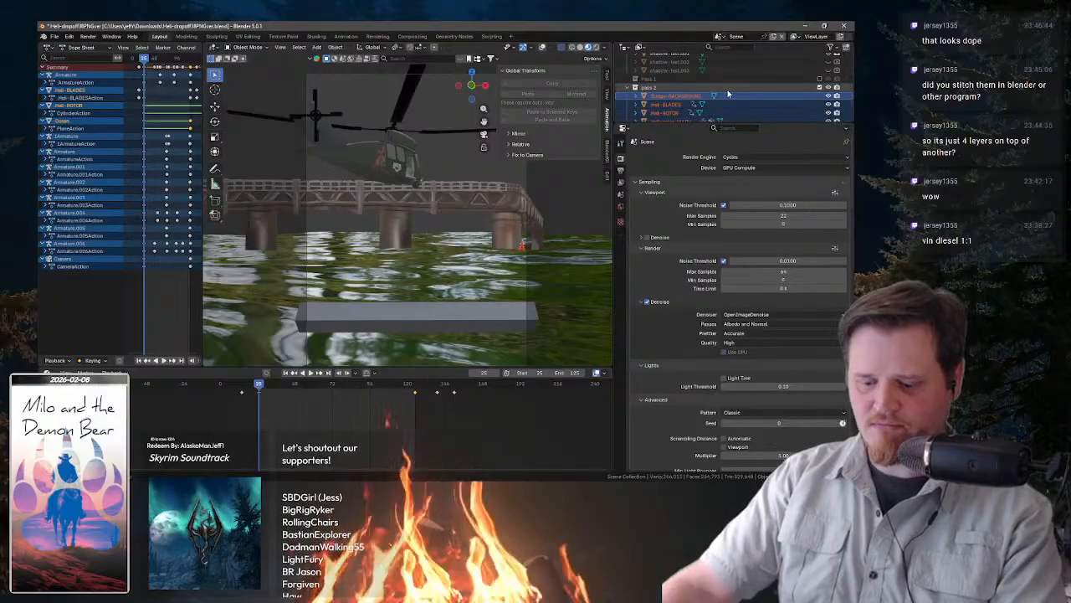
{"action": "left_click", "coordinate": [819, 87]}
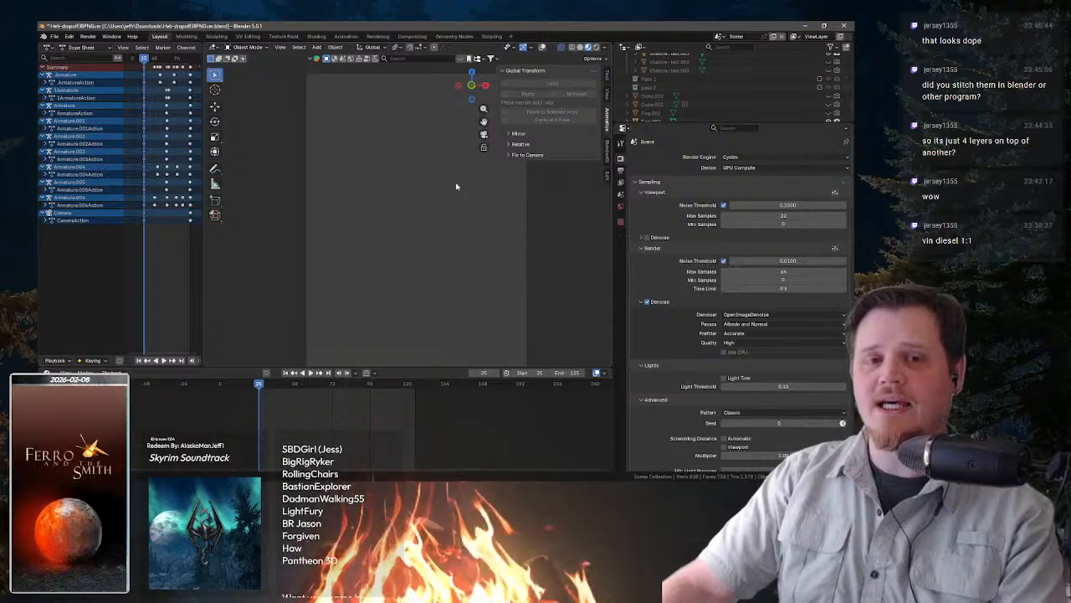
- Include the Pass 1 collection in the view layer, select the rain and examine its droplets up close
{"action": "left_click", "coordinate": [820, 79]}
{"action": "scroll", "coordinate": [388, 298], "scroll_direction": "up", "scroll_amount": 2}
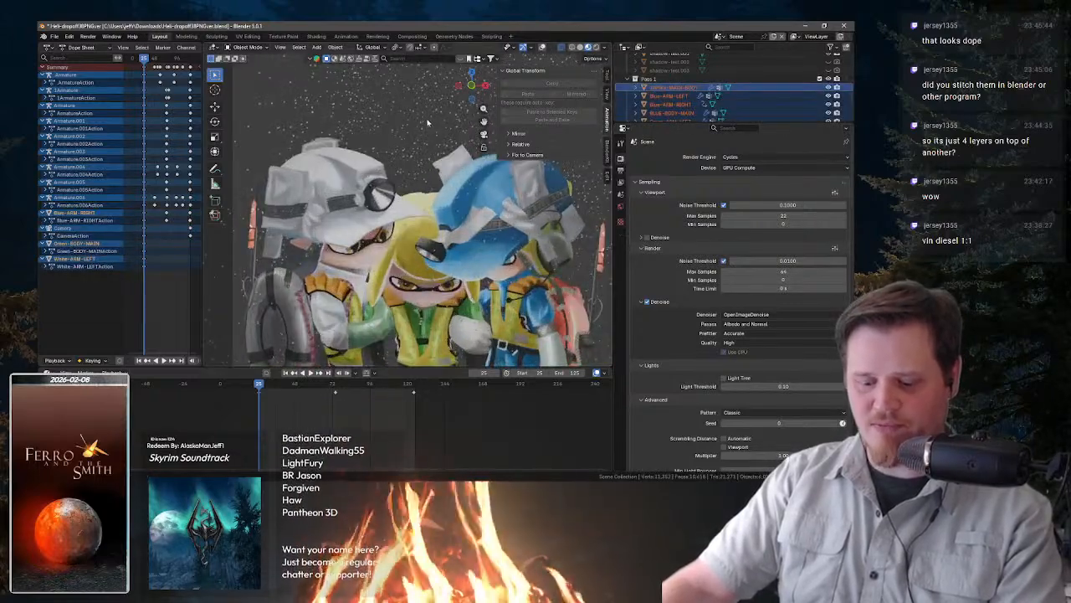
{"action": "left_click", "coordinate": [427, 123]}
{"action": "scroll", "coordinate": [427, 124], "scroll_direction": "up", "scroll_amount": 2}
{"action": "left_click_drag", "start_coordinate": [427, 107], "coordinate": [413, 219]}
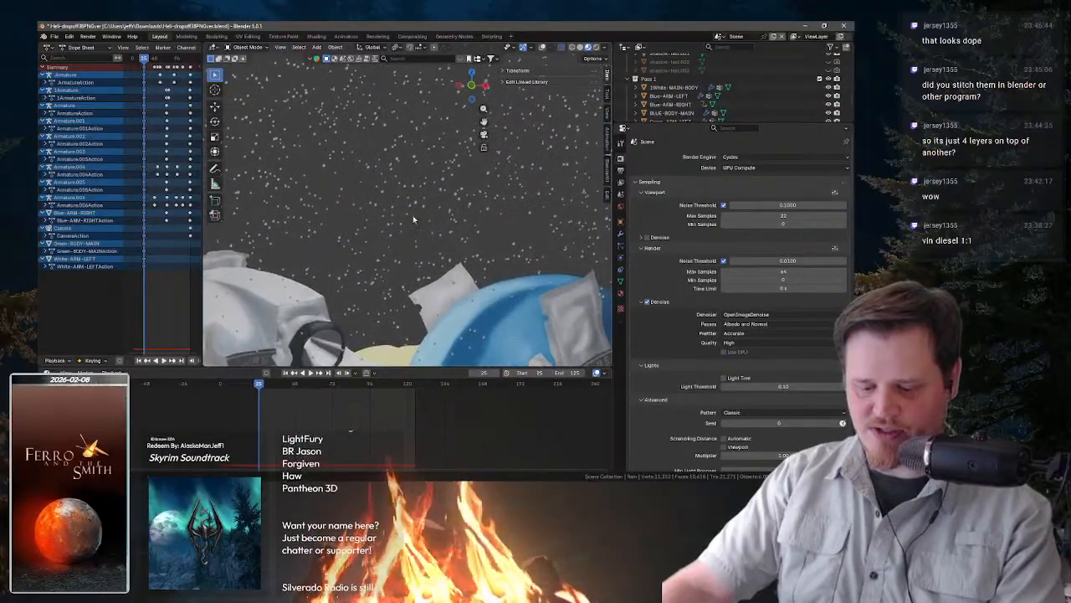
{"action": "scroll", "coordinate": [408, 183], "scroll_direction": "up", "scroll_amount": 3}
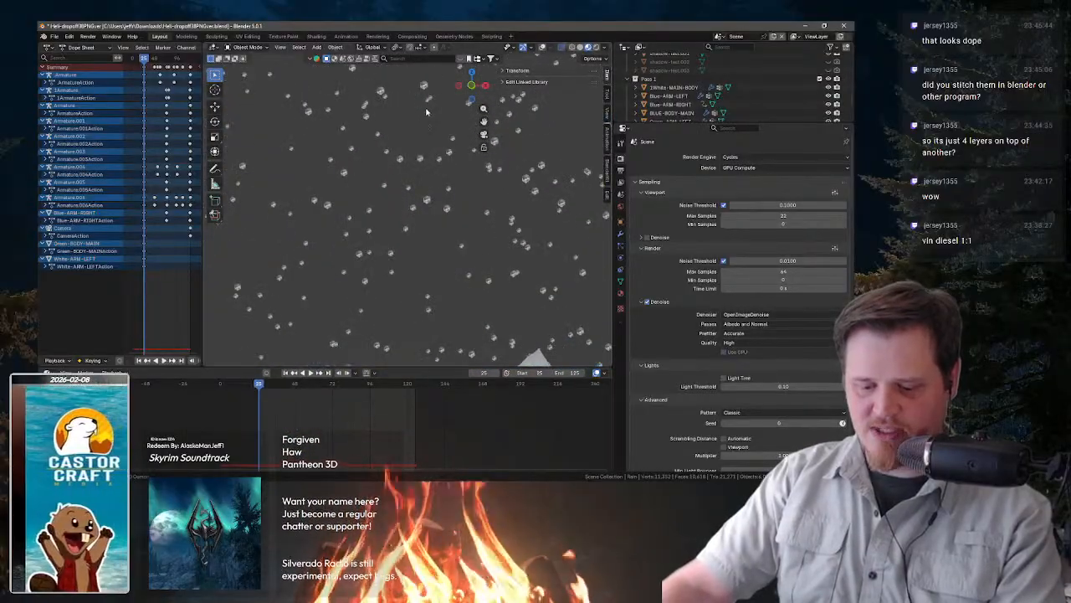
{"action": "scroll", "coordinate": [436, 192], "scroll_direction": "up", "scroll_amount": 4}
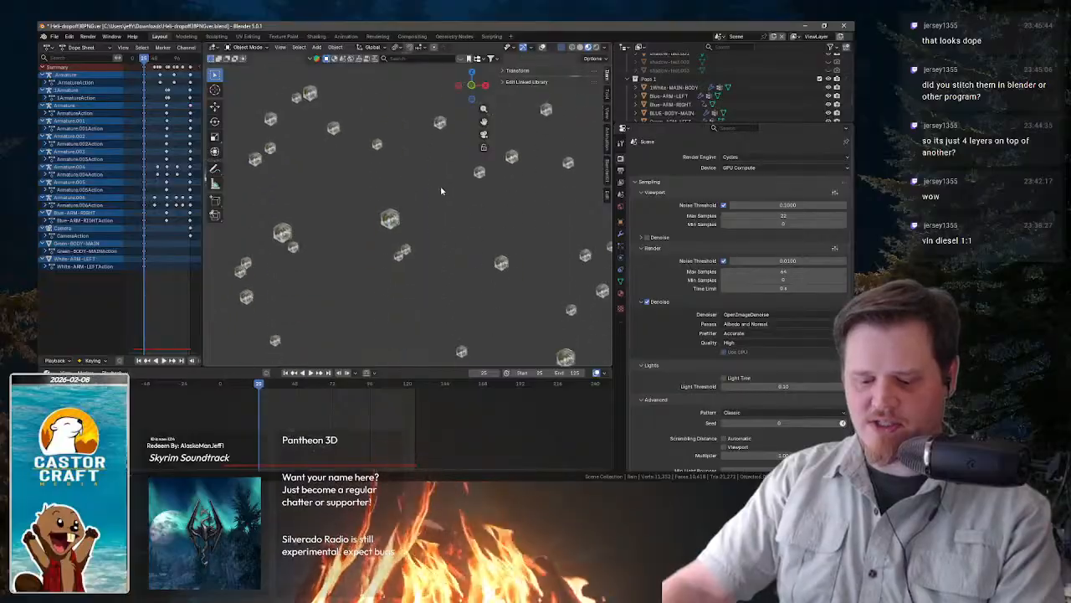
{"action": "scroll", "coordinate": [441, 191], "scroll_direction": "up", "scroll_amount": 4}
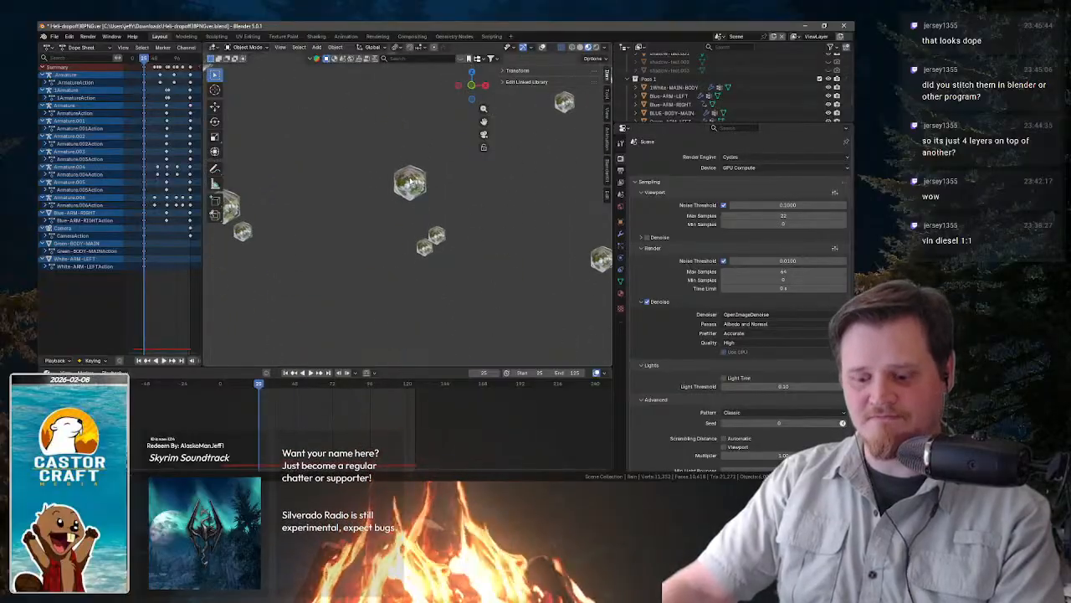
- Expand the Rain object in the outliner and review its material slots and particle system settings
{"action": "scroll", "coordinate": [703, 102], "scroll_direction": "down", "scroll_amount": 4}
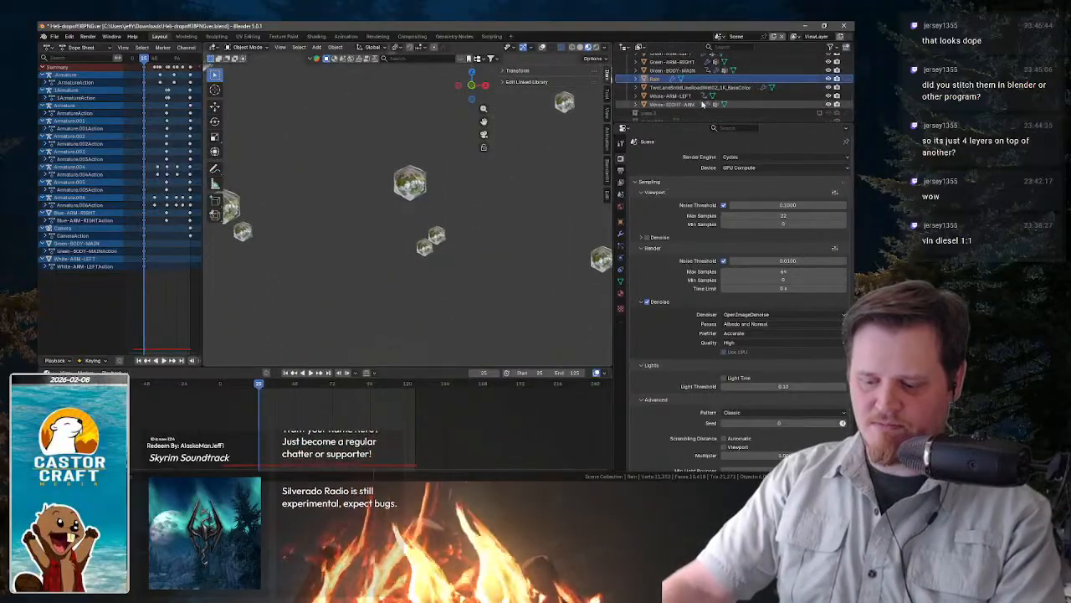
{"action": "left_click", "coordinate": [620, 293]}
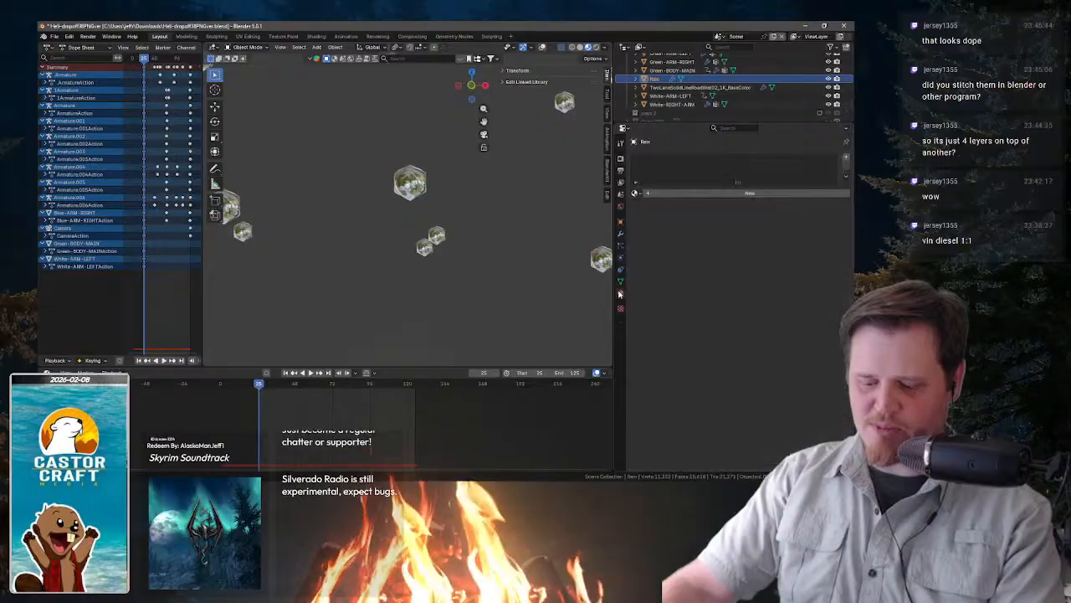
{"action": "left_click", "coordinate": [635, 80]}
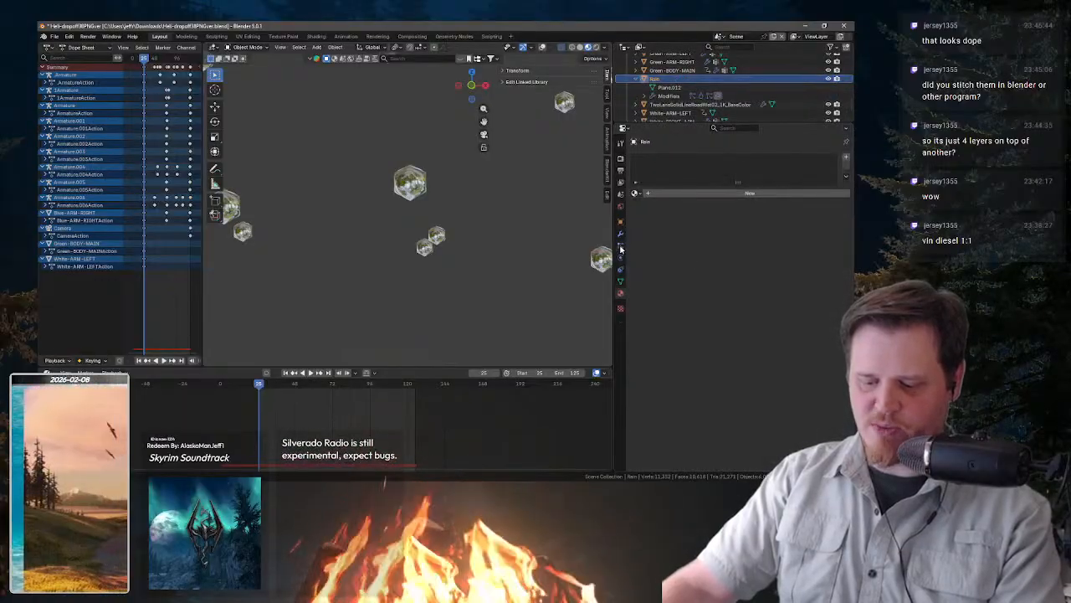
{"action": "scroll", "coordinate": [682, 276], "scroll_direction": "down", "scroll_amount": 3}
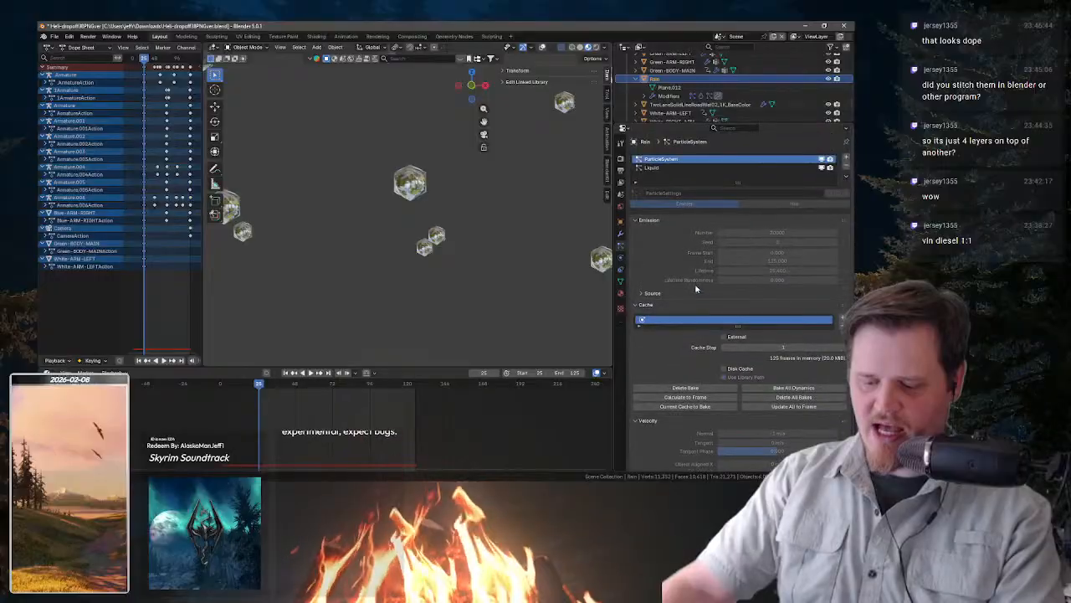
- Review the Rain particle system's cache, velocity and render settings, and look through the outliner for its instanced Droplet object
{"action": "scroll", "coordinate": [694, 290], "scroll_direction": "down", "scroll_amount": 7}
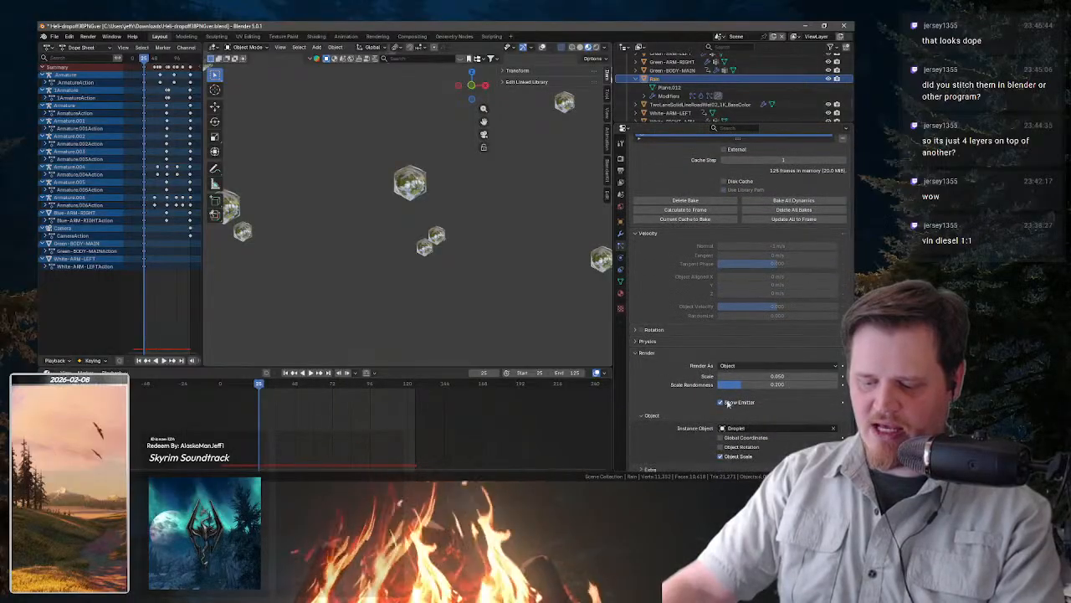
{"action": "scroll", "coordinate": [749, 423], "scroll_direction": "down", "scroll_amount": 4}
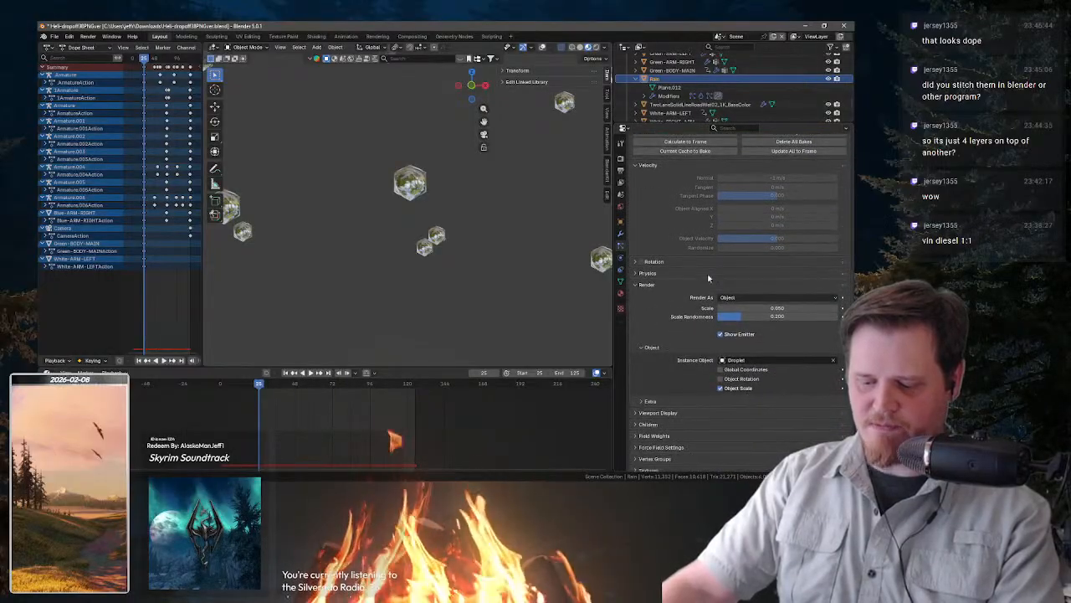
{"action": "scroll", "coordinate": [665, 96], "scroll_direction": "down", "scroll_amount": 4}
{"action": "scroll", "coordinate": [670, 94], "scroll_direction": "down", "scroll_amount": 6}
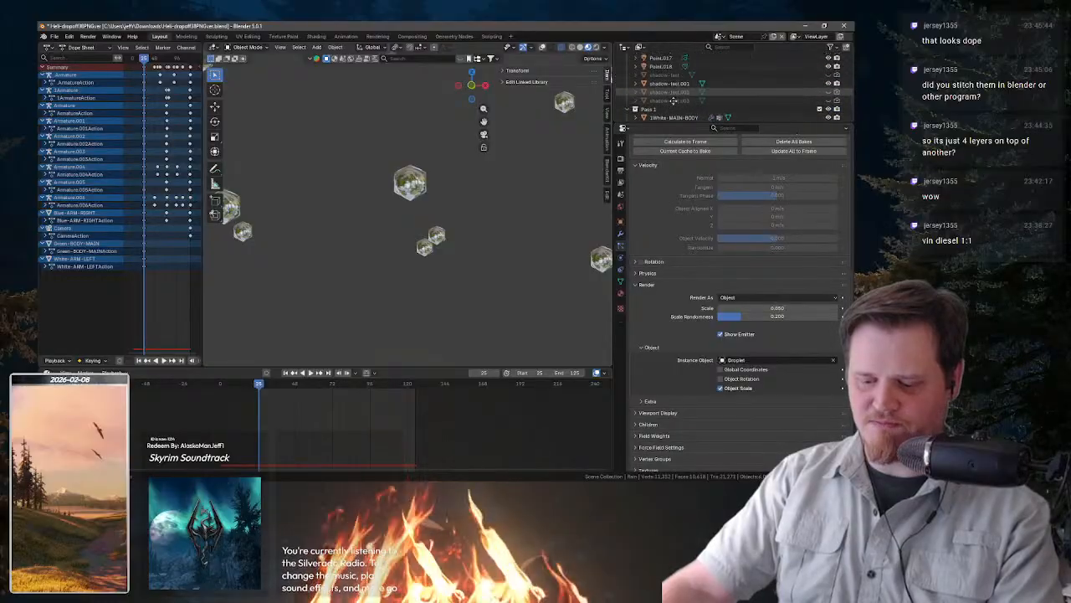
{"action": "scroll", "coordinate": [693, 96], "scroll_direction": "up", "scroll_amount": 10}
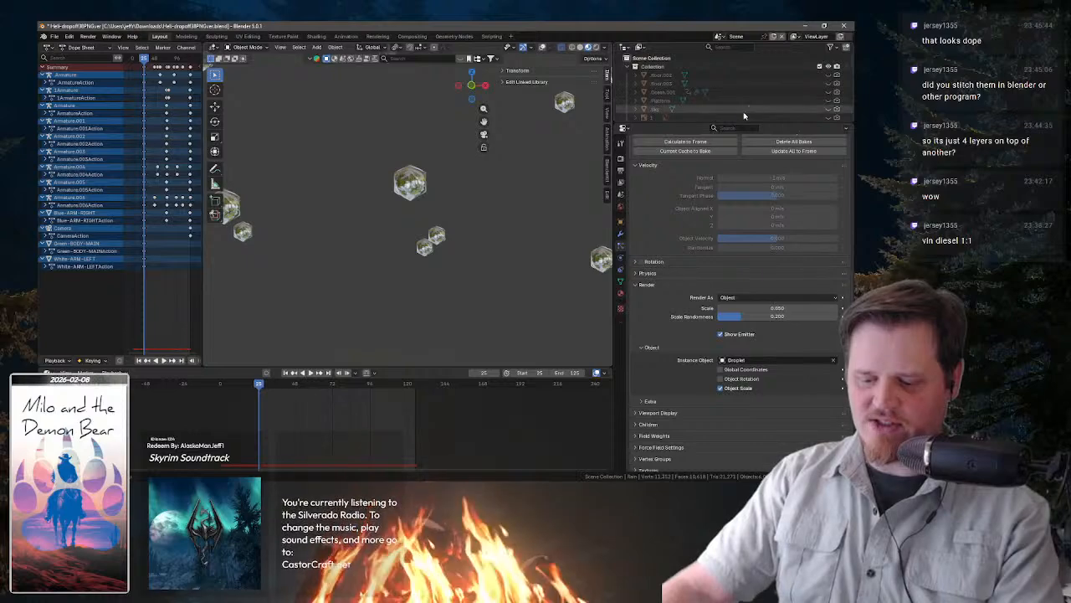
{"action": "scroll", "coordinate": [680, 85], "scroll_direction": "down", "scroll_amount": 6}
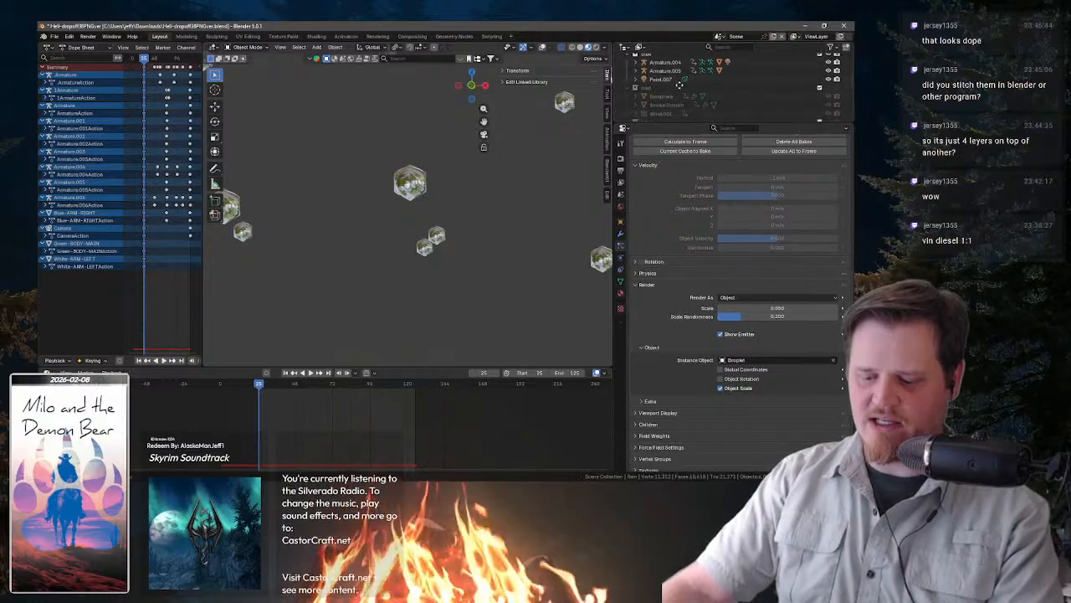
{"action": "scroll", "coordinate": [680, 98], "scroll_direction": "down", "scroll_amount": 5}
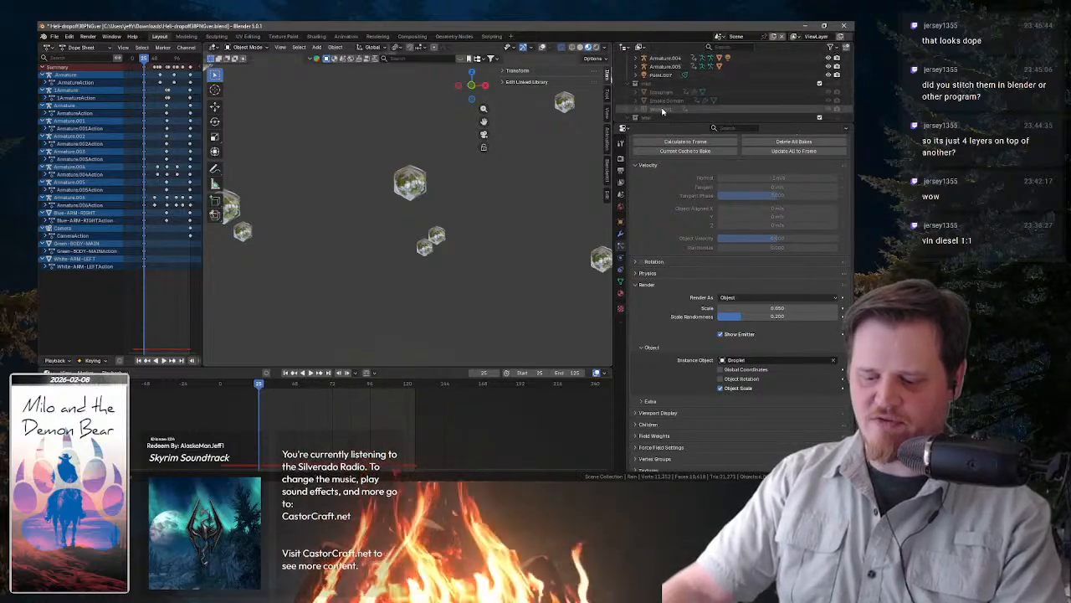
{"action": "scroll", "coordinate": [675, 67], "scroll_direction": "down", "scroll_amount": 5}
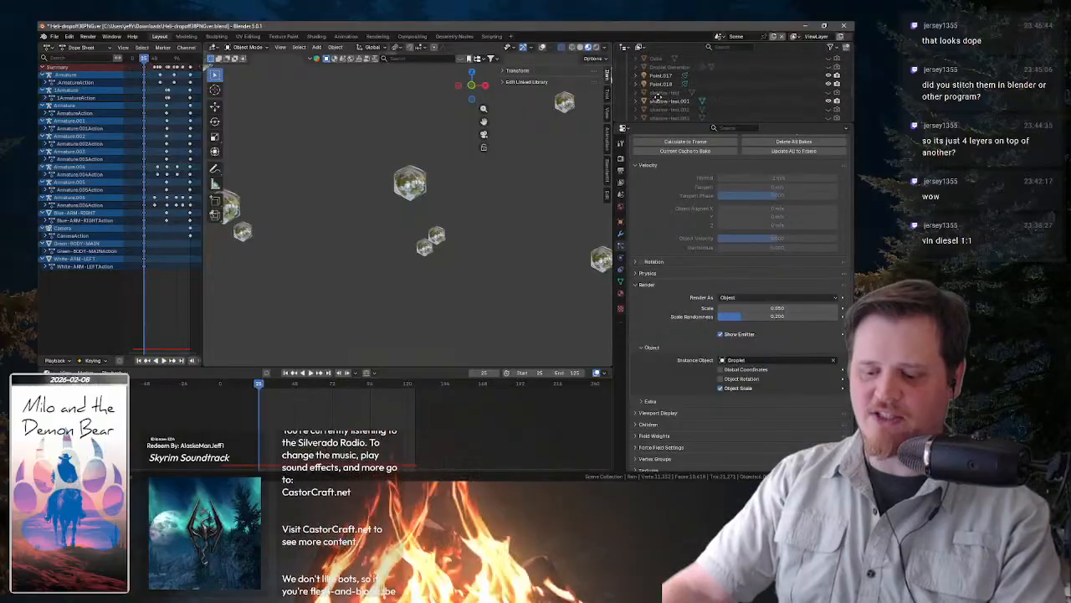
{"action": "scroll", "coordinate": [666, 84], "scroll_direction": "down", "scroll_amount": 6}
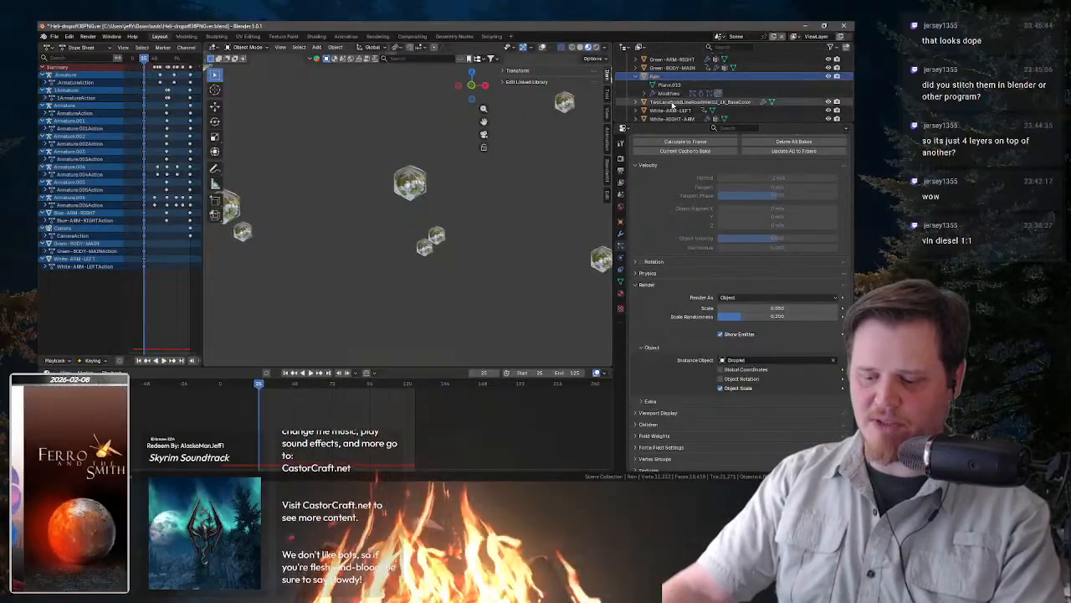
{"action": "scroll", "coordinate": [678, 92], "scroll_direction": "up", "scroll_amount": 4}
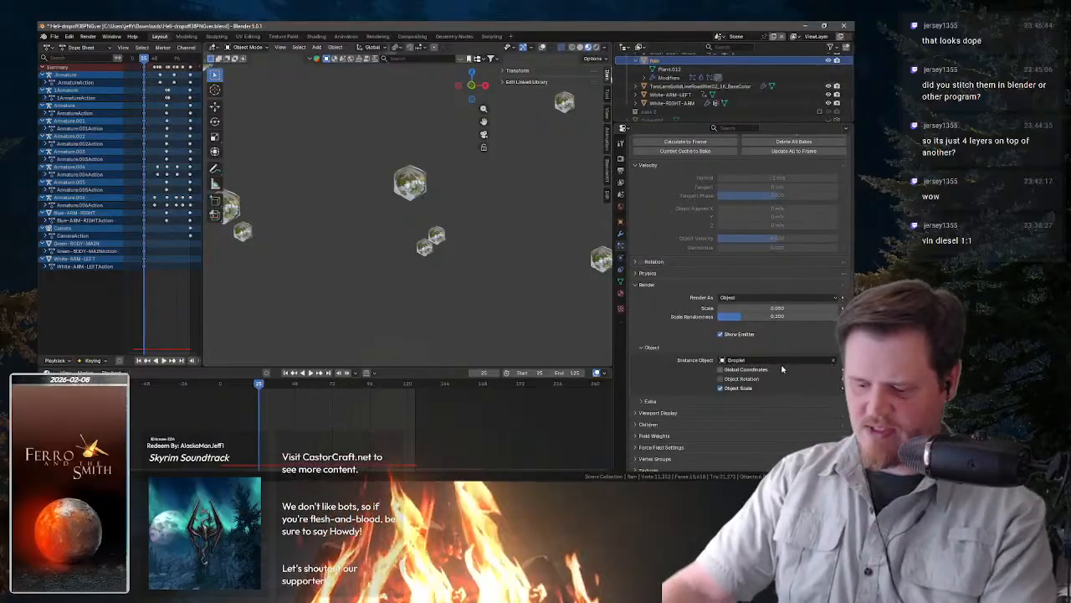
- Jump from the Rain particle system's Instance Object setting to the Droplet object it references
{"action": "right_click", "coordinate": [779, 360]}
{"action": "left_click", "coordinate": [754, 417]}
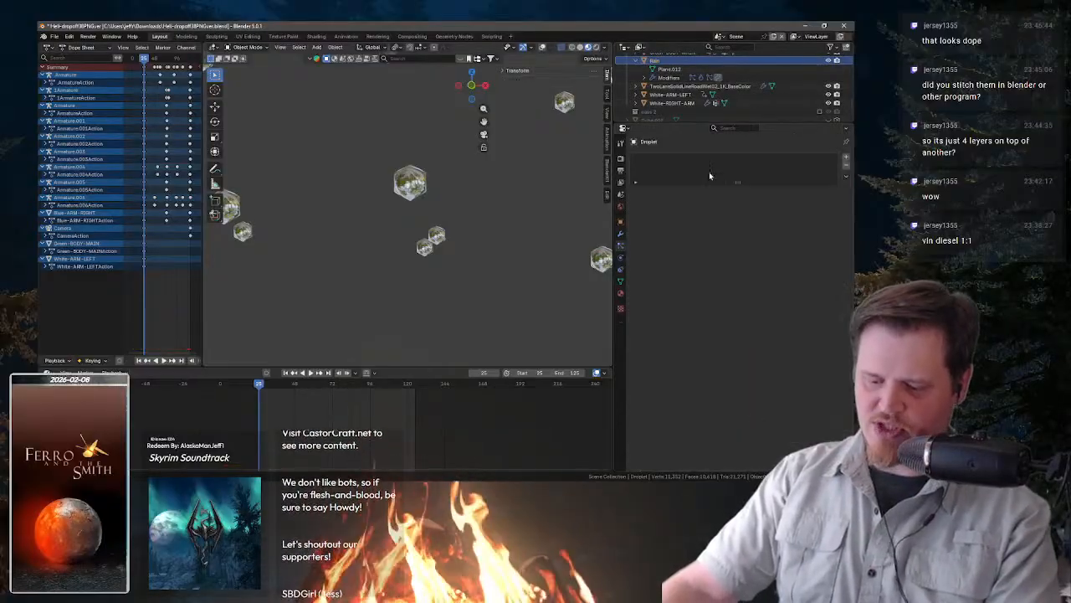
- Enlarge the outliner, locate Droplet in Collection 2 and add the Disable in Viewports toggles to the outliner
{"action": "left_click_drag", "start_coordinate": [690, 122], "coordinate": [689, 268]}
{"action": "scroll", "coordinate": [679, 122], "scroll_direction": "up", "scroll_amount": 10}
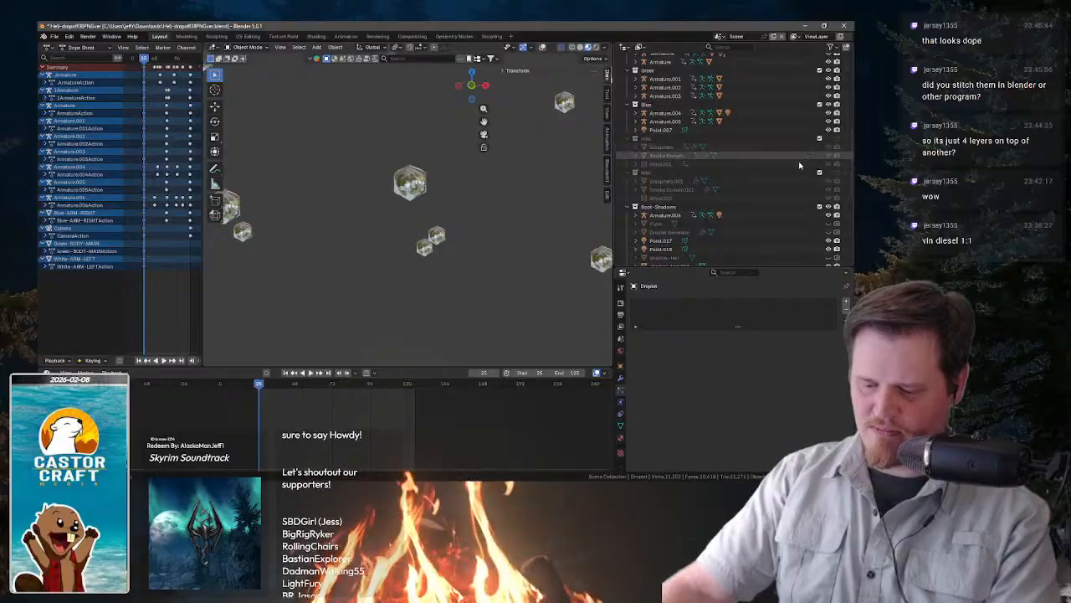
{"action": "scroll", "coordinate": [733, 243], "scroll_direction": "up", "scroll_amount": 5}
{"action": "scroll", "coordinate": [735, 251], "scroll_direction": "up", "scroll_amount": 2}
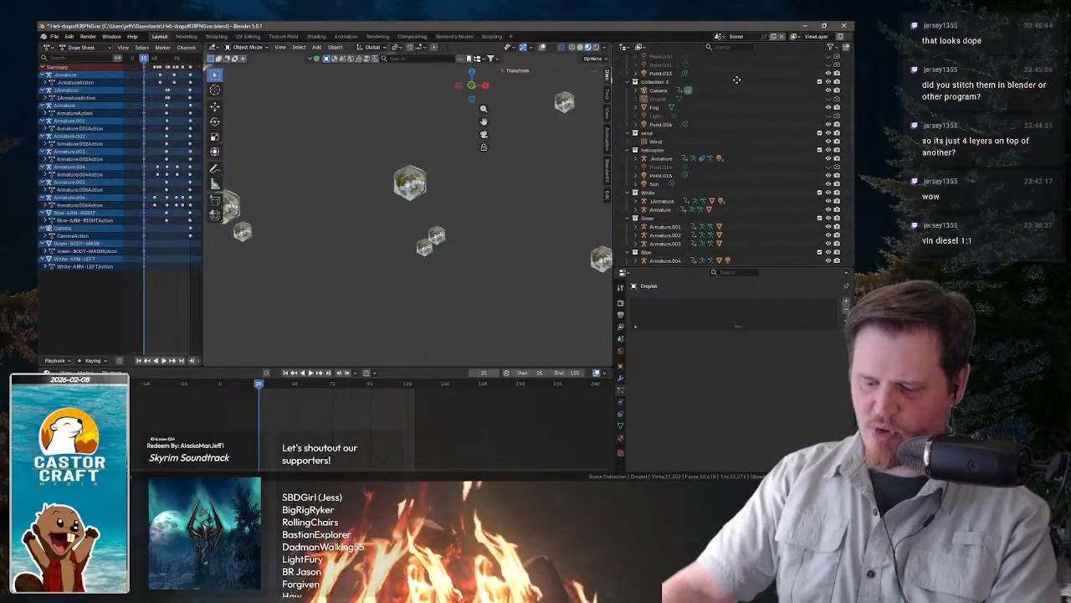
{"action": "left_click", "coordinate": [832, 48]}
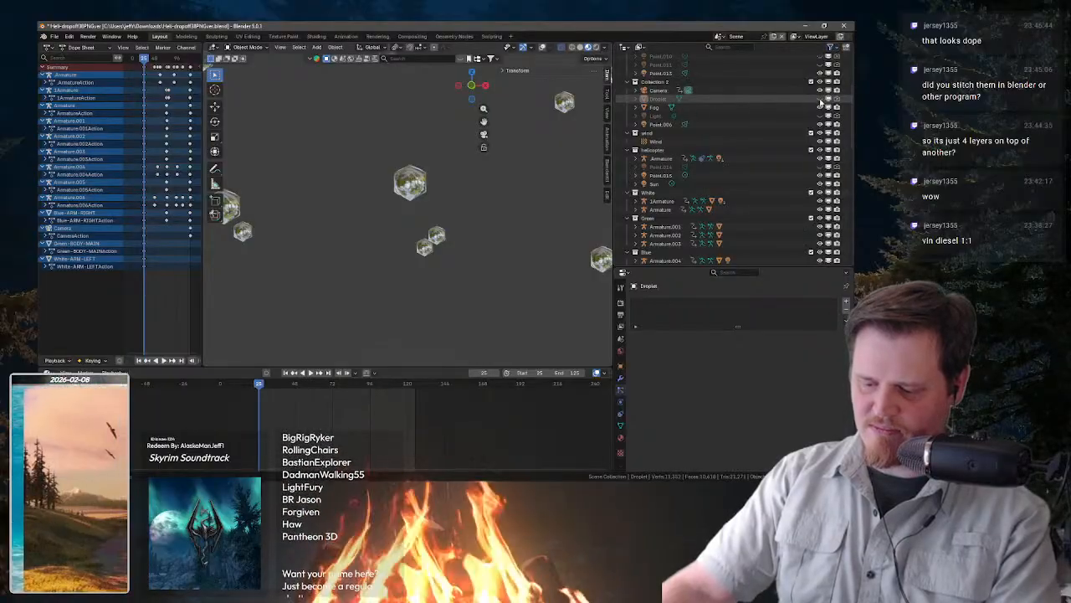
- Unhide the Droplet object in the viewport and open its material settings
{"action": "left_click", "coordinate": [820, 98]}
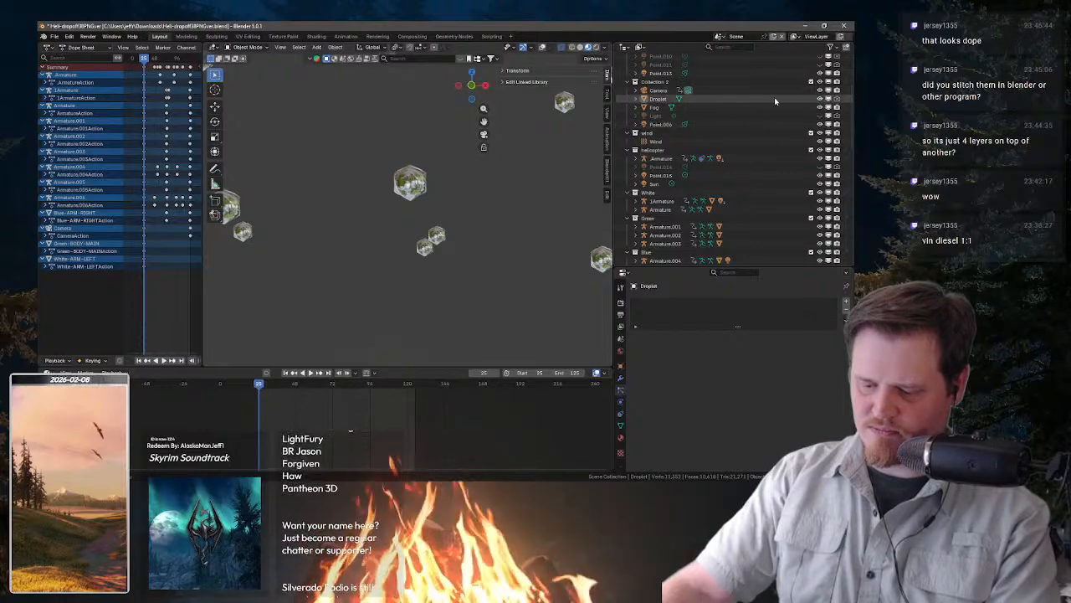
{"action": "left_click", "coordinate": [719, 98]}
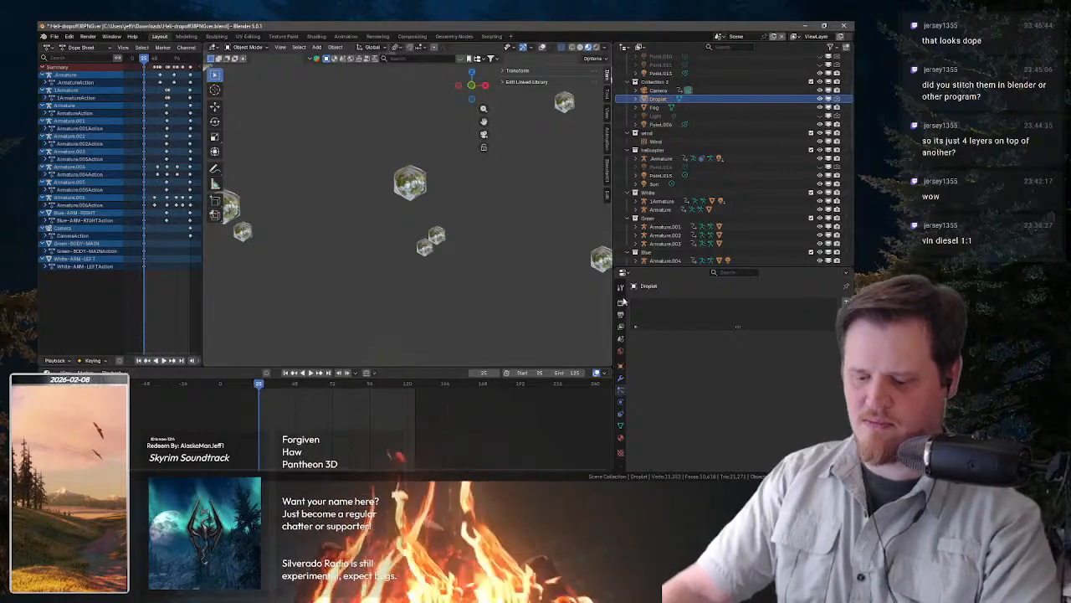
{"action": "left_click", "coordinate": [620, 436]}
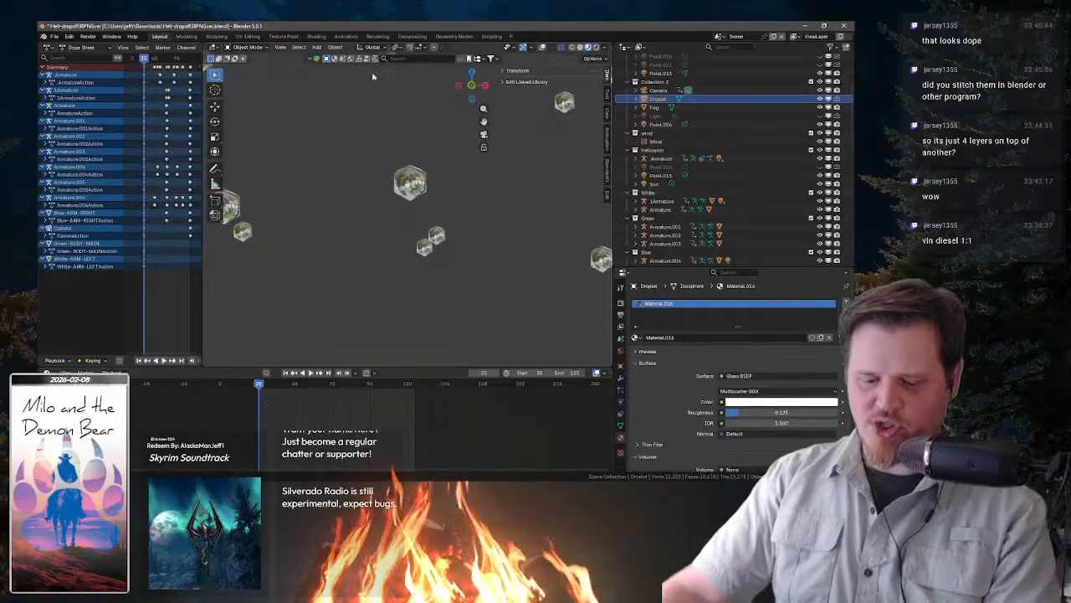
{"action": "scroll", "coordinate": [501, 262], "scroll_direction": "down", "scroll_amount": 2}
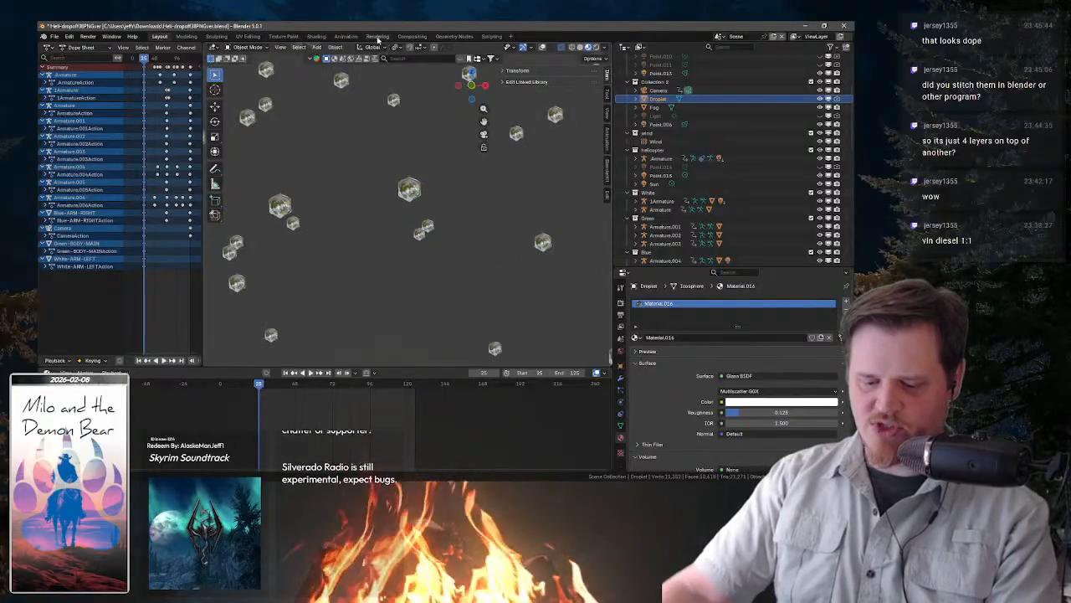
{"action": "left_click", "coordinate": [377, 36]}
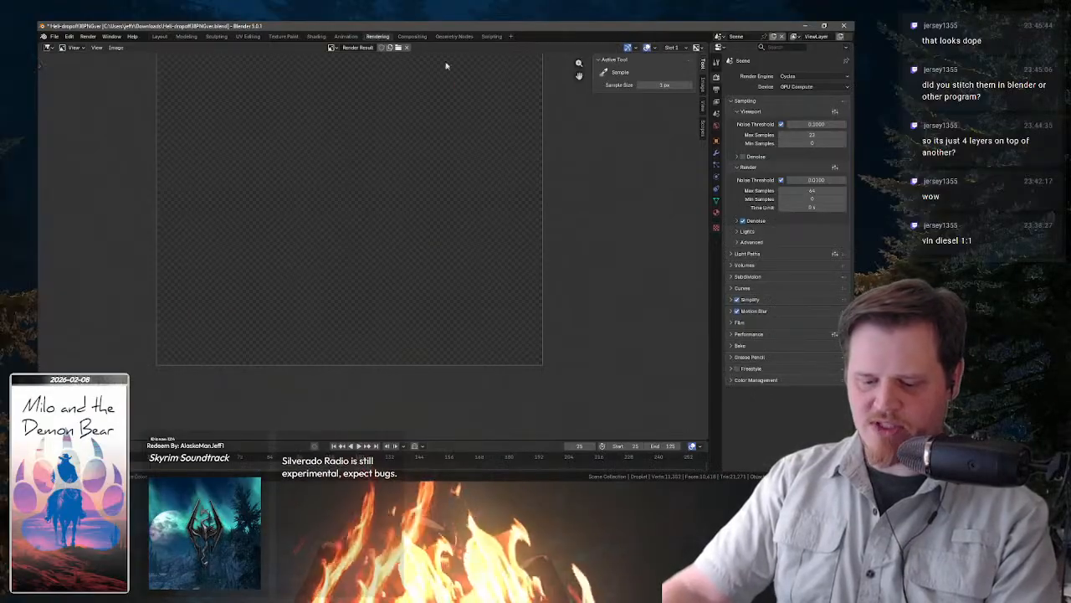
{"action": "left_click", "coordinate": [159, 37]}
- Include the pass 2 collection in the view layer
{"action": "scroll", "coordinate": [686, 134], "scroll_direction": "up", "scroll_amount": 4}
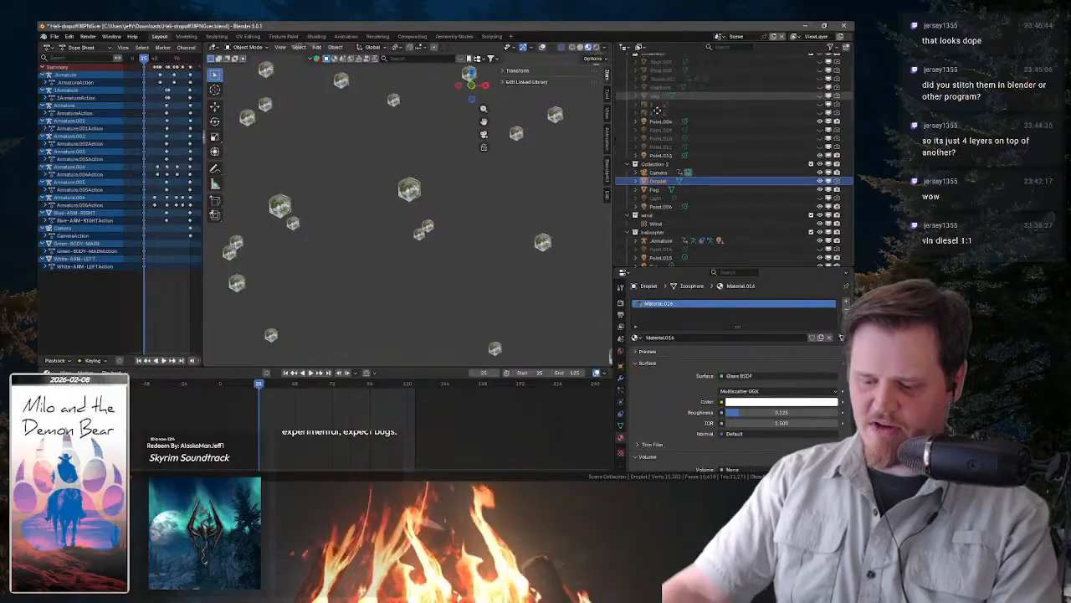
{"action": "scroll", "coordinate": [661, 134], "scroll_direction": "up", "scroll_amount": 6}
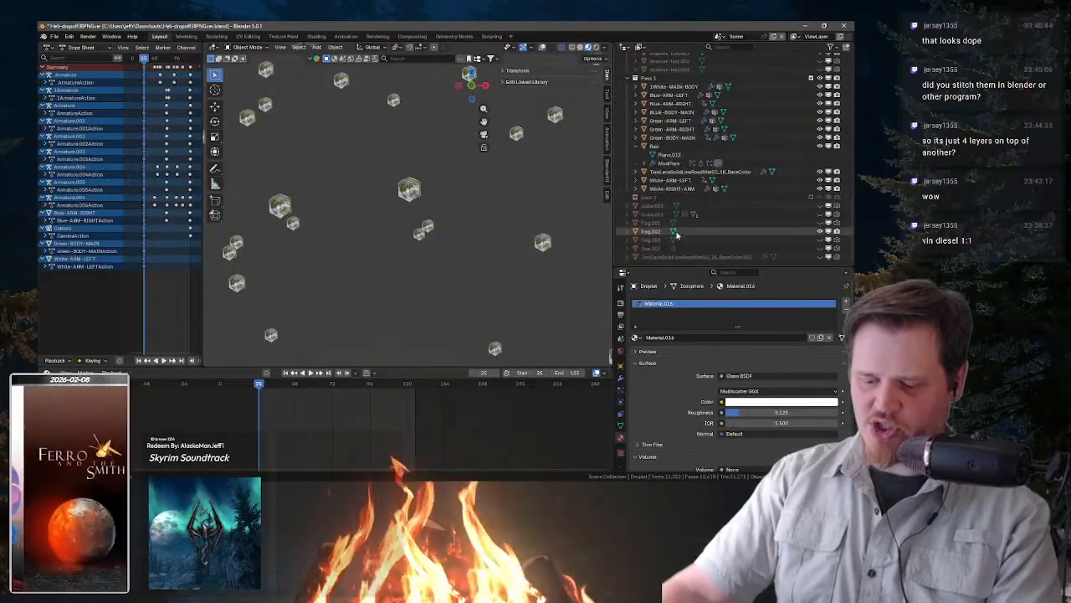
{"action": "left_click", "coordinate": [811, 199]}
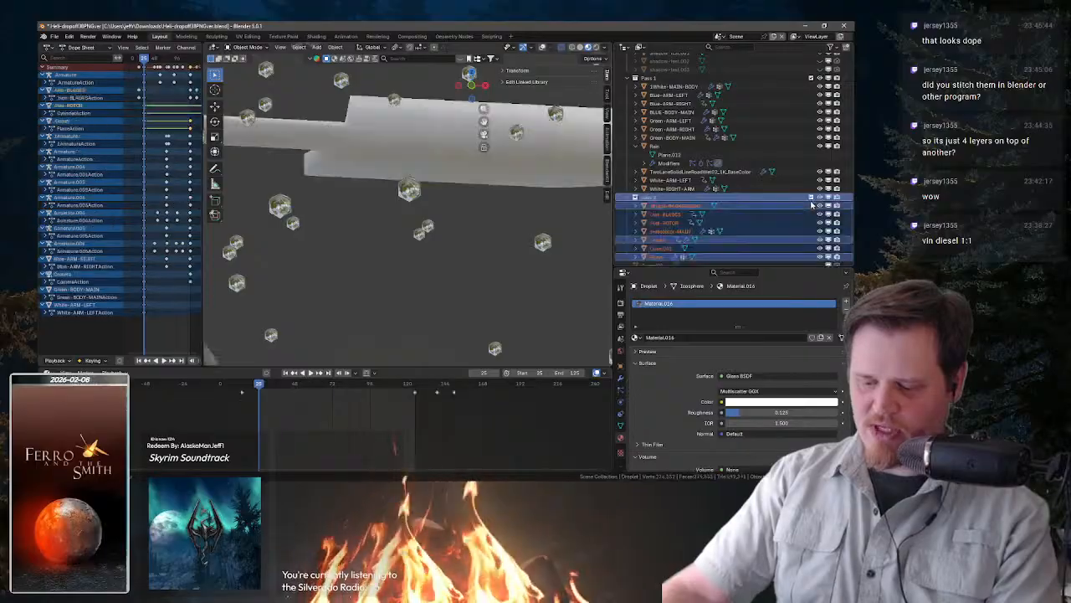
- Select the Rain object in the Pass 1 collection and render frame 25
{"action": "scroll", "coordinate": [753, 121], "scroll_direction": "down", "scroll_amount": 2}
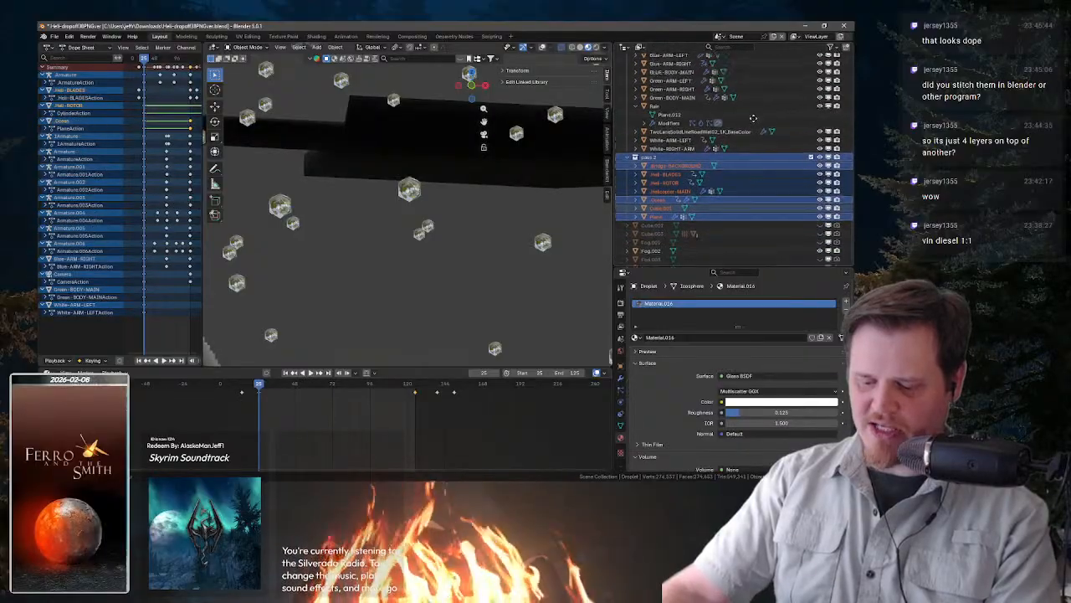
{"action": "scroll", "coordinate": [753, 118], "scroll_direction": "up", "scroll_amount": 5}
{"action": "left_click", "coordinate": [544, 234]}
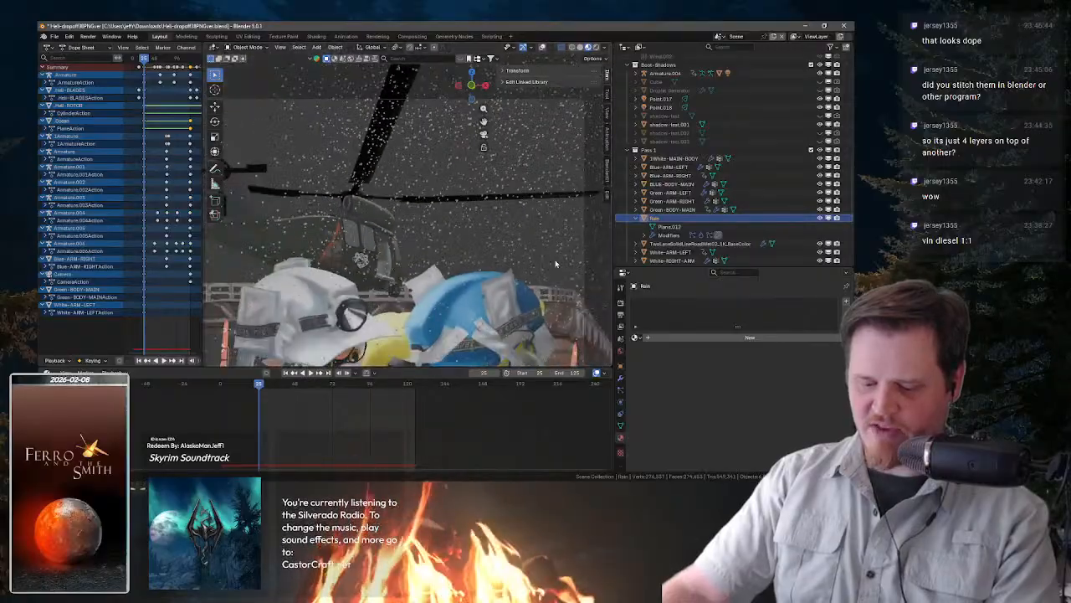
{"action": "left_click", "coordinate": [377, 36]}
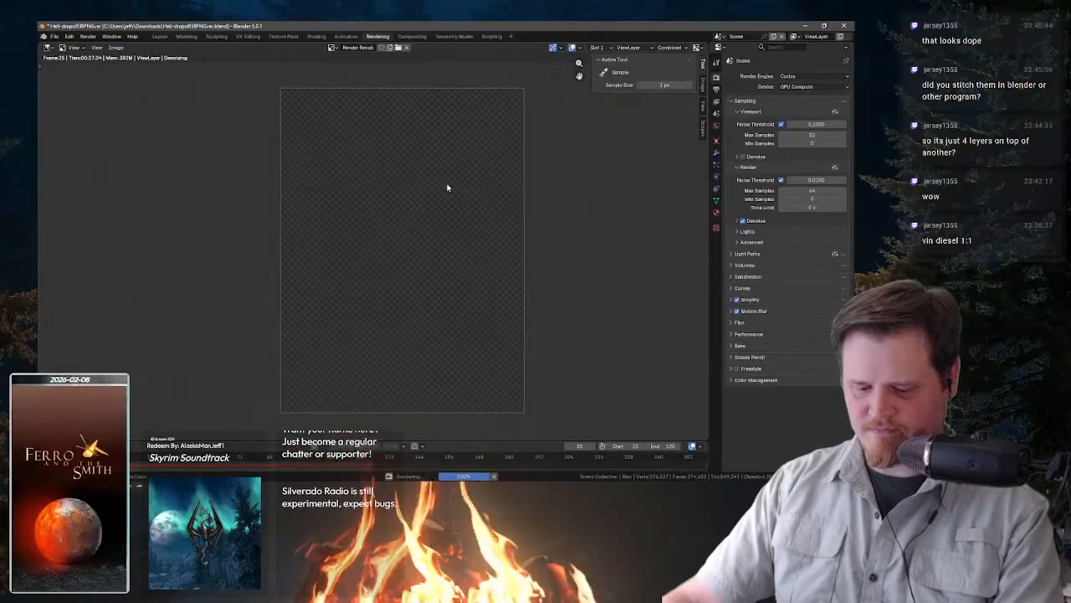
- Examine the rain droplets in the finished render close up, over the characters' faces, hats and goggles
{"action": "scroll", "coordinate": [461, 192], "scroll_direction": "up", "scroll_amount": 6}
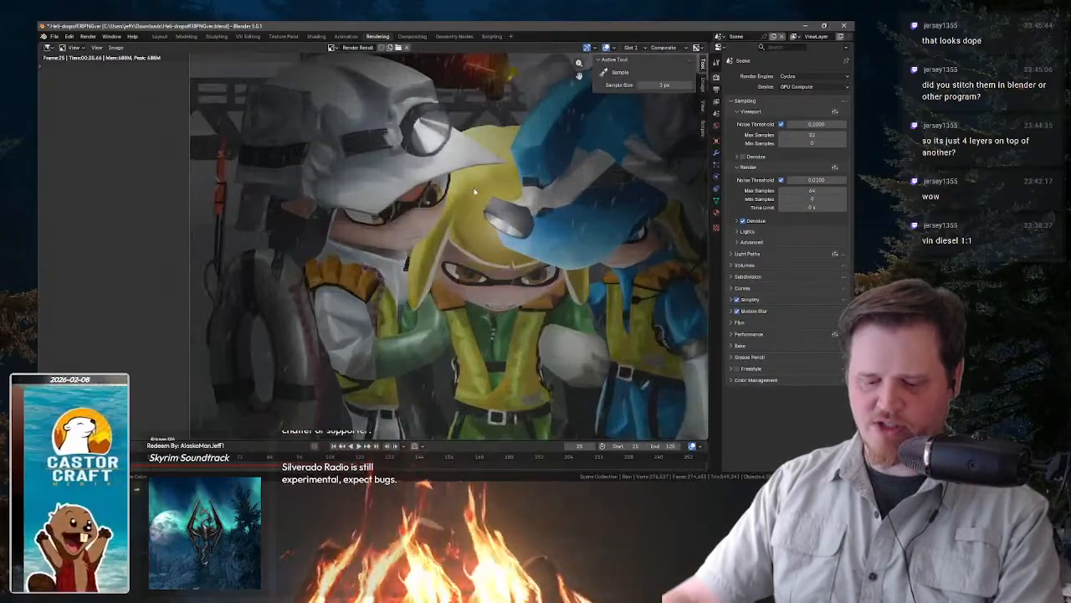
{"action": "scroll", "coordinate": [370, 289], "scroll_direction": "up", "scroll_amount": 4}
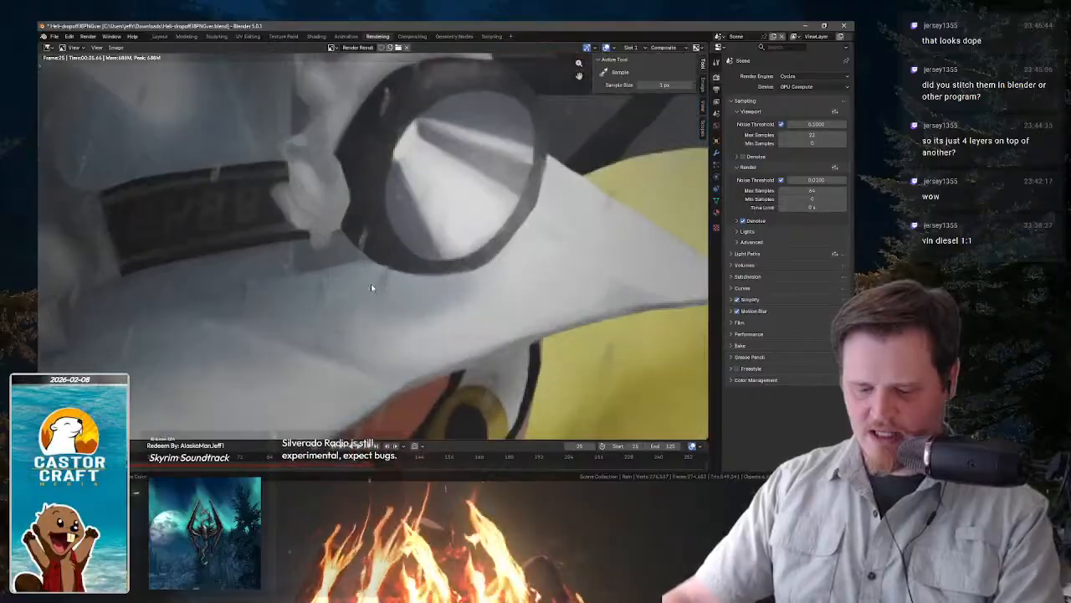
{"action": "scroll", "coordinate": [377, 265], "scroll_direction": "down", "scroll_amount": 3}
{"action": "scroll", "coordinate": [385, 258], "scroll_direction": "down", "scroll_amount": 3}
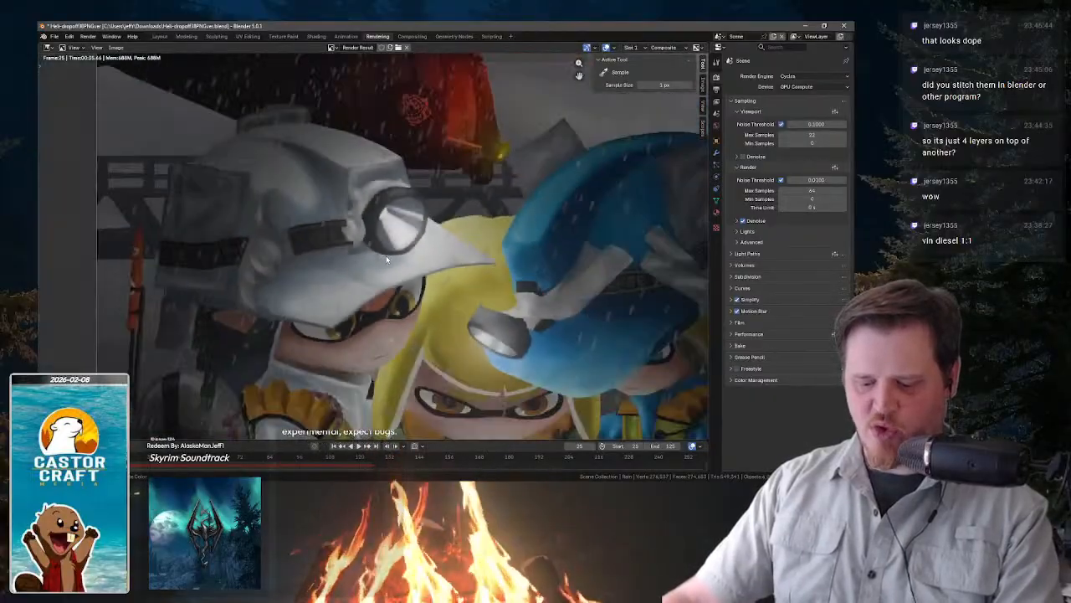
{"action": "left_click_drag", "start_coordinate": [386, 255], "coordinate": [383, 208]}
{"action": "scroll", "coordinate": [383, 203], "scroll_direction": "up", "scroll_amount": 3}
{"action": "scroll", "coordinate": [377, 213], "scroll_direction": "up", "scroll_amount": 1}
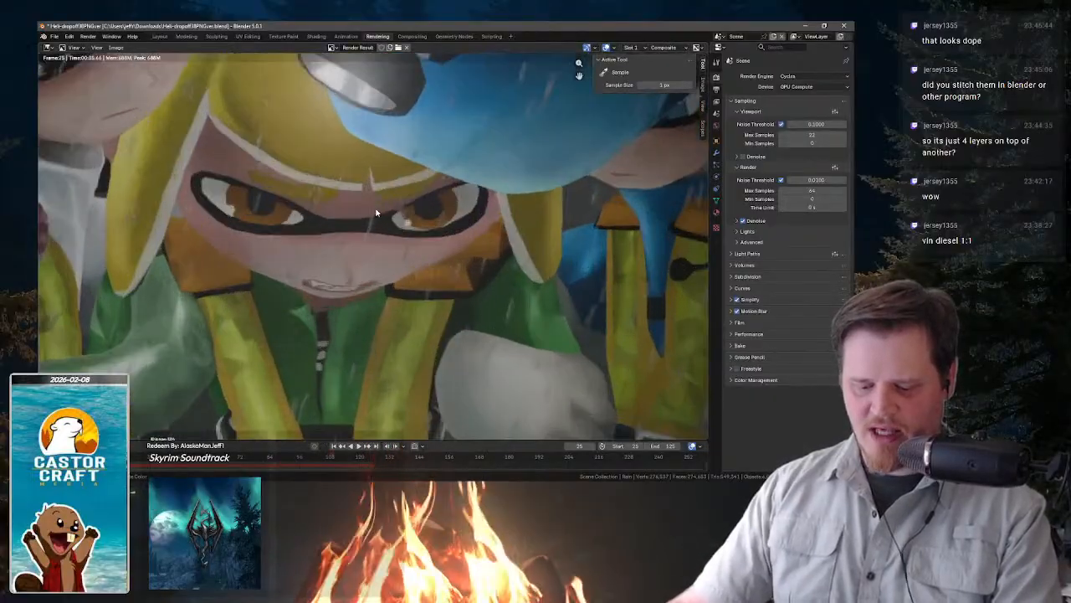
{"action": "scroll", "coordinate": [381, 247], "scroll_direction": "up", "scroll_amount": 5}
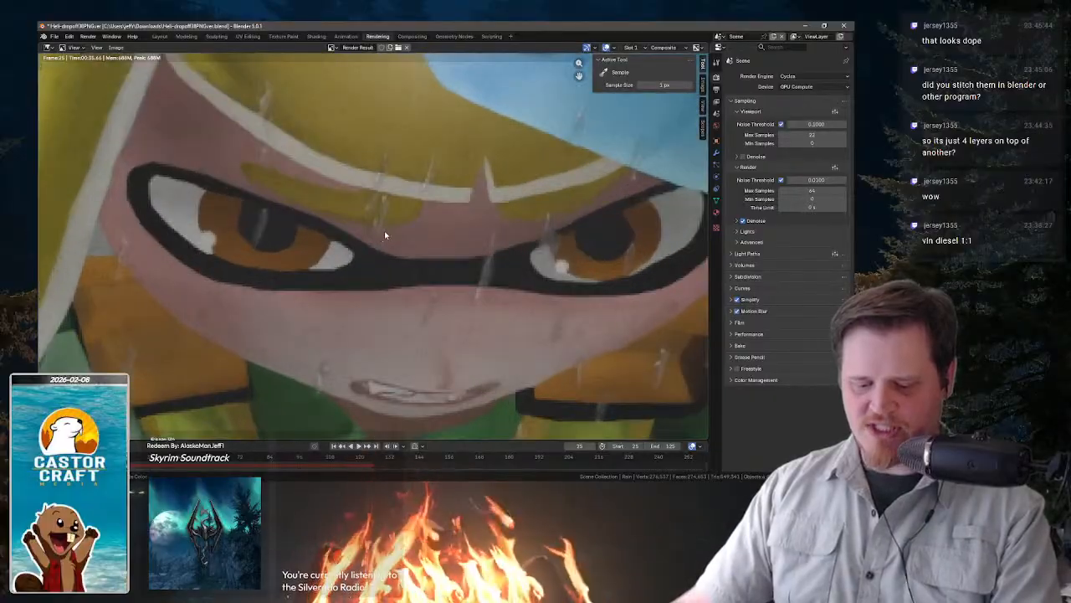
{"action": "scroll", "coordinate": [467, 256], "scroll_direction": "down", "scroll_amount": 4}
{"action": "scroll", "coordinate": [467, 256], "scroll_direction": "down", "scroll_amount": 4}
{"action": "left_click_drag", "start_coordinate": [471, 255], "coordinate": [444, 186]}
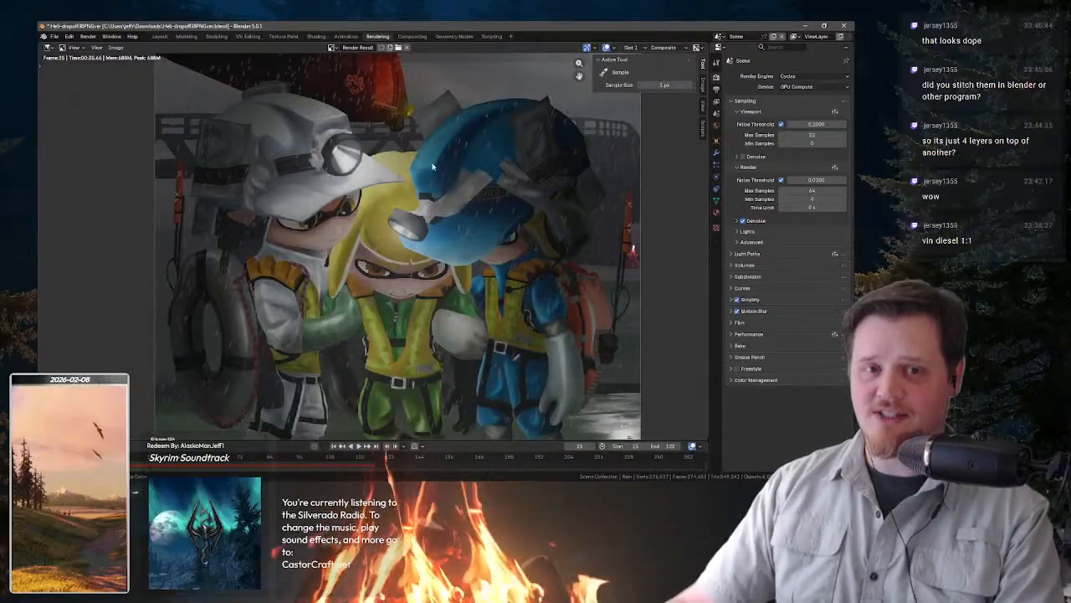
{"action": "scroll", "coordinate": [385, 273], "scroll_direction": "up", "scroll_amount": 6}
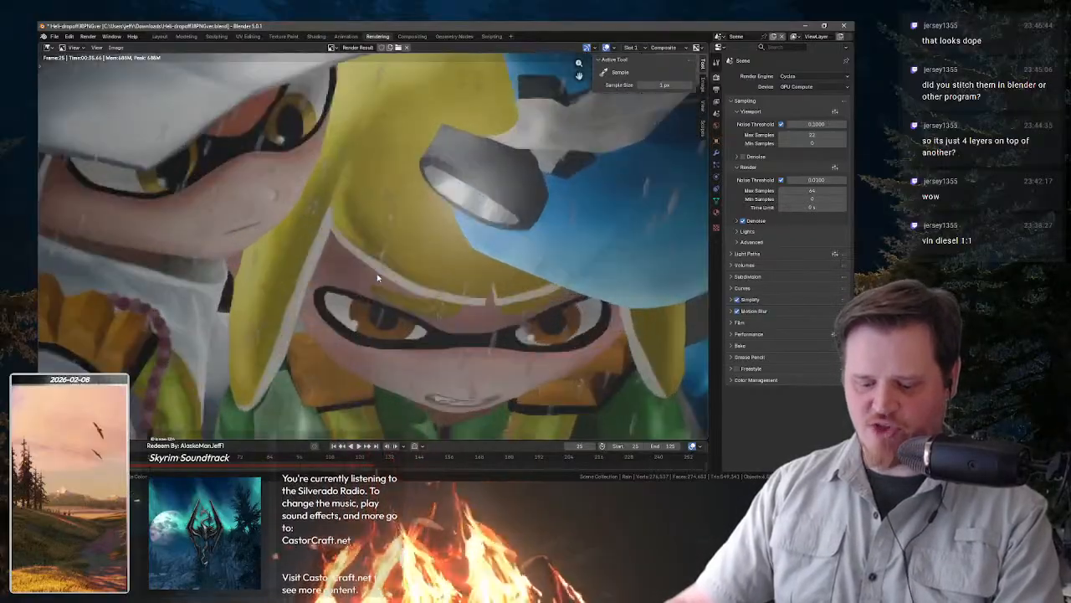
{"action": "scroll", "coordinate": [392, 256], "scroll_direction": "down", "scroll_amount": 7}
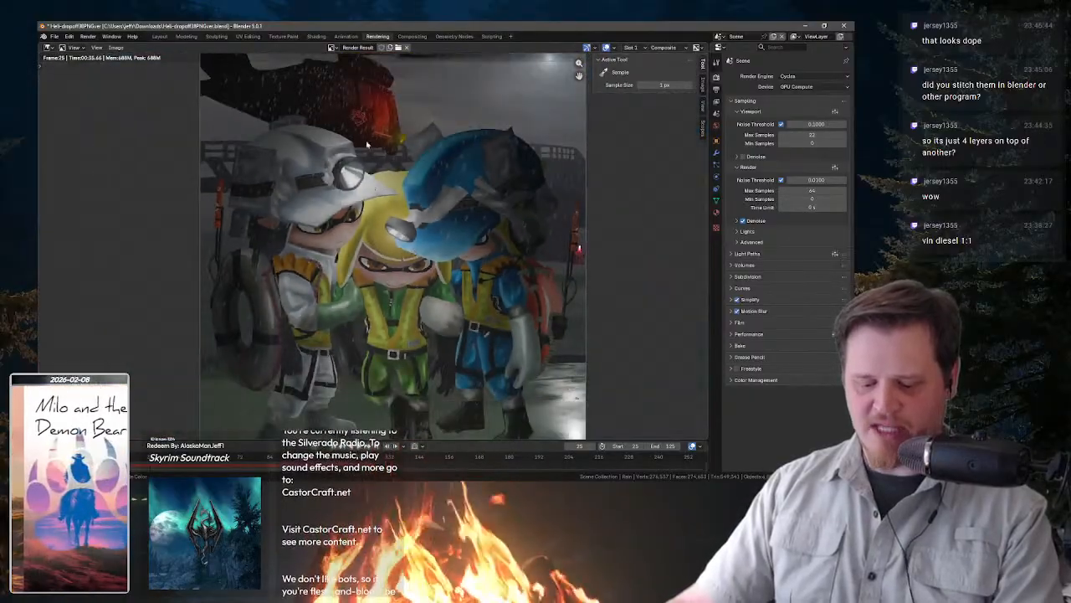
- Look through the scene's collections, then select the Droplet object and review its Glass BSDF material
{"action": "left_click", "coordinate": [159, 36]}
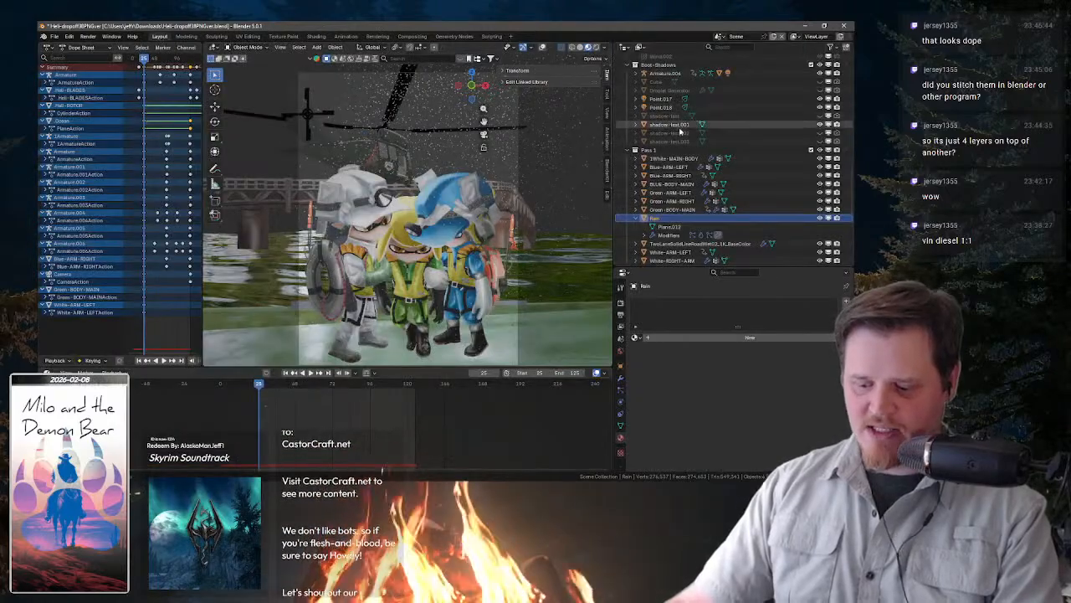
{"action": "scroll", "coordinate": [655, 87], "scroll_direction": "up", "scroll_amount": 5}
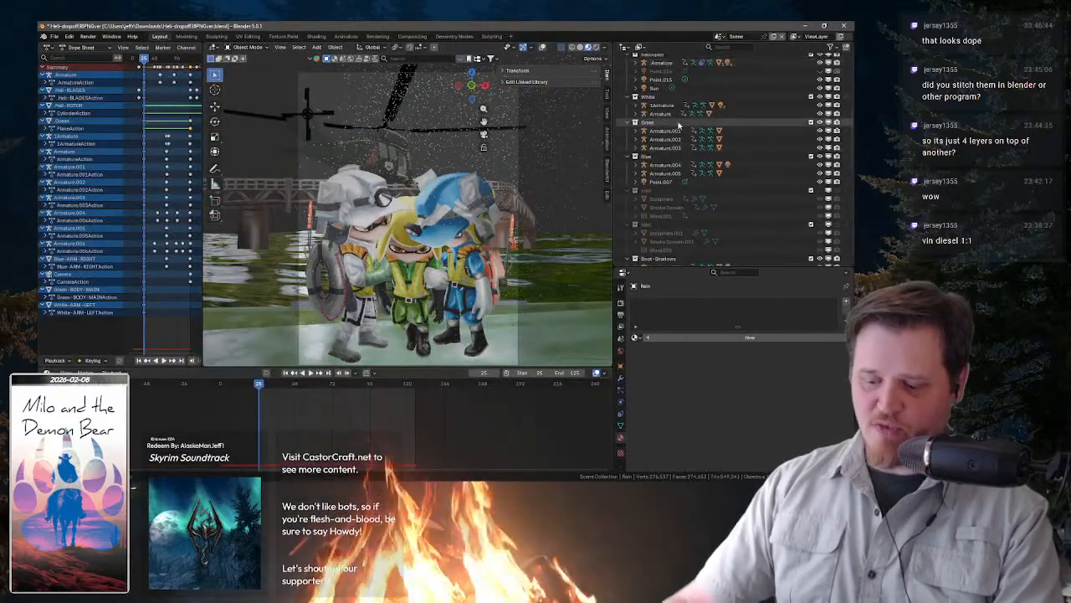
{"action": "scroll", "coordinate": [683, 251], "scroll_direction": "down", "scroll_amount": 10}
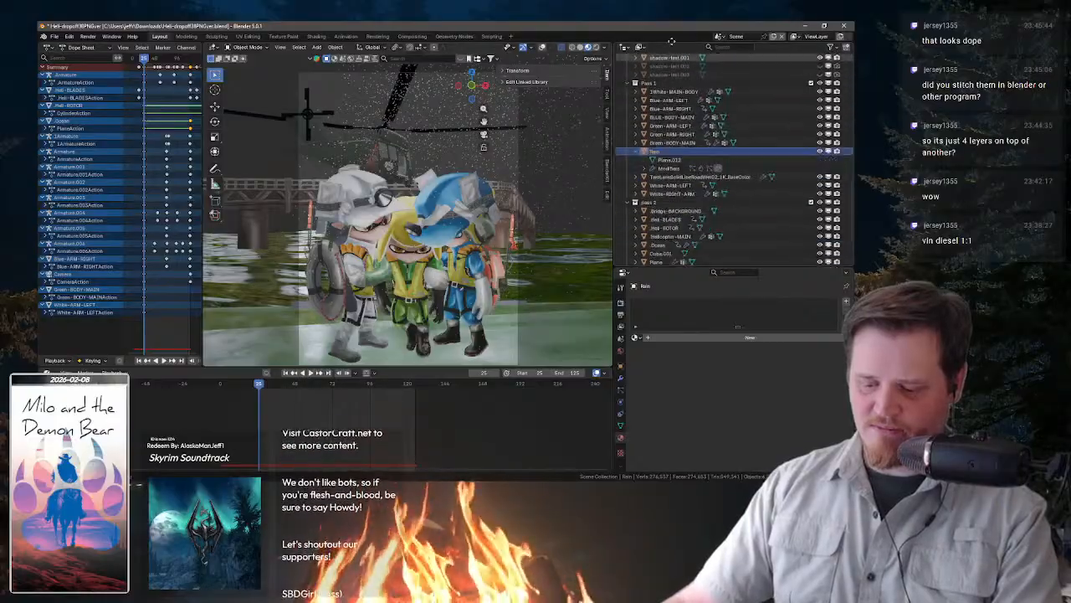
{"action": "scroll", "coordinate": [660, 94], "scroll_direction": "down", "scroll_amount": 2}
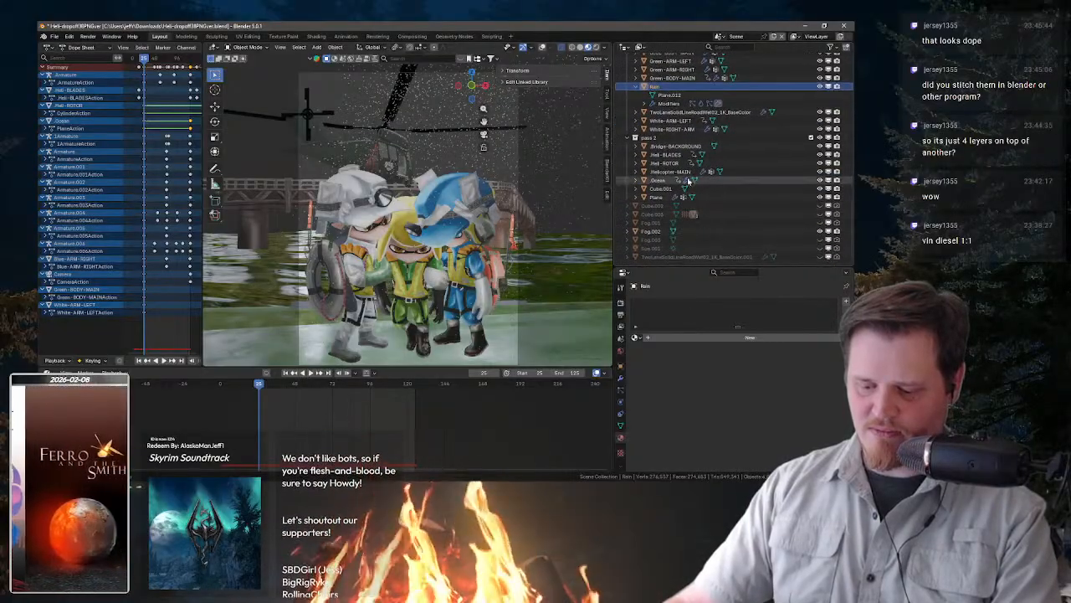
{"action": "scroll", "coordinate": [694, 180], "scroll_direction": "up", "scroll_amount": 8}
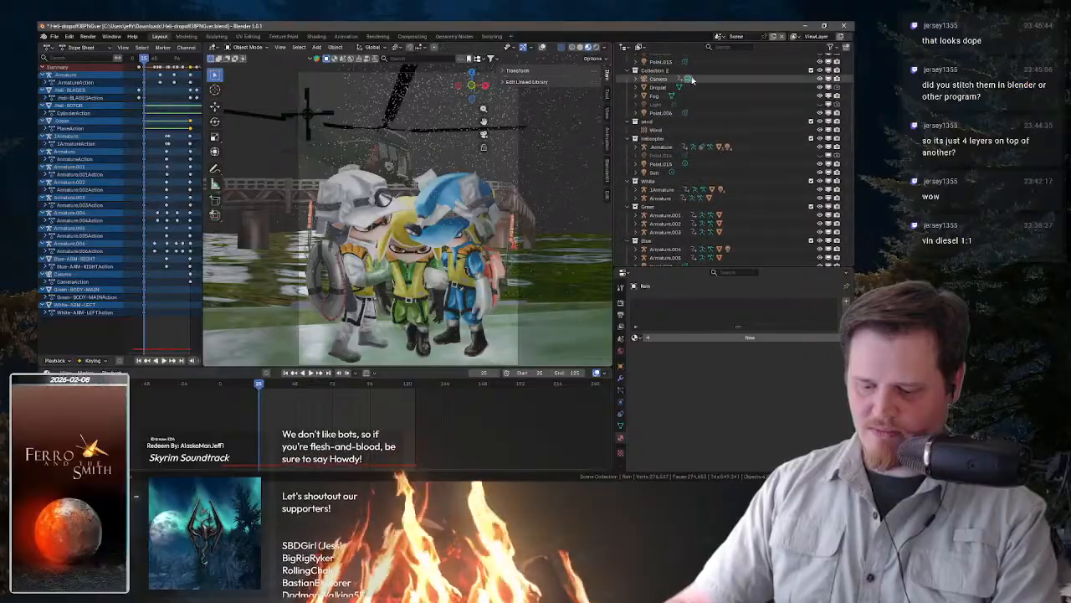
{"action": "scroll", "coordinate": [678, 188], "scroll_direction": "up", "scroll_amount": 5}
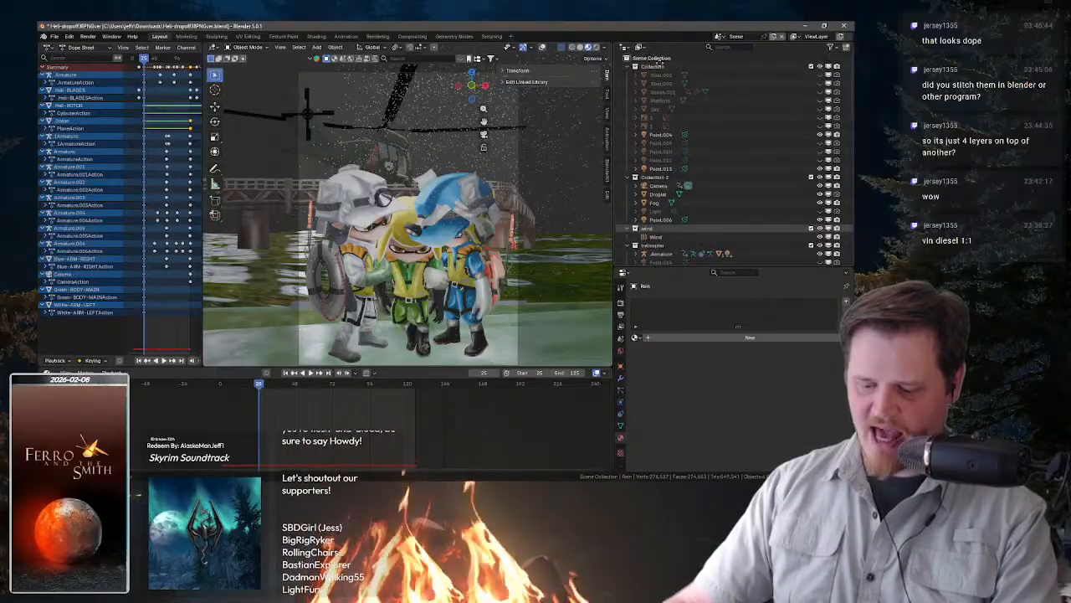
{"action": "left_click", "coordinate": [661, 193]}
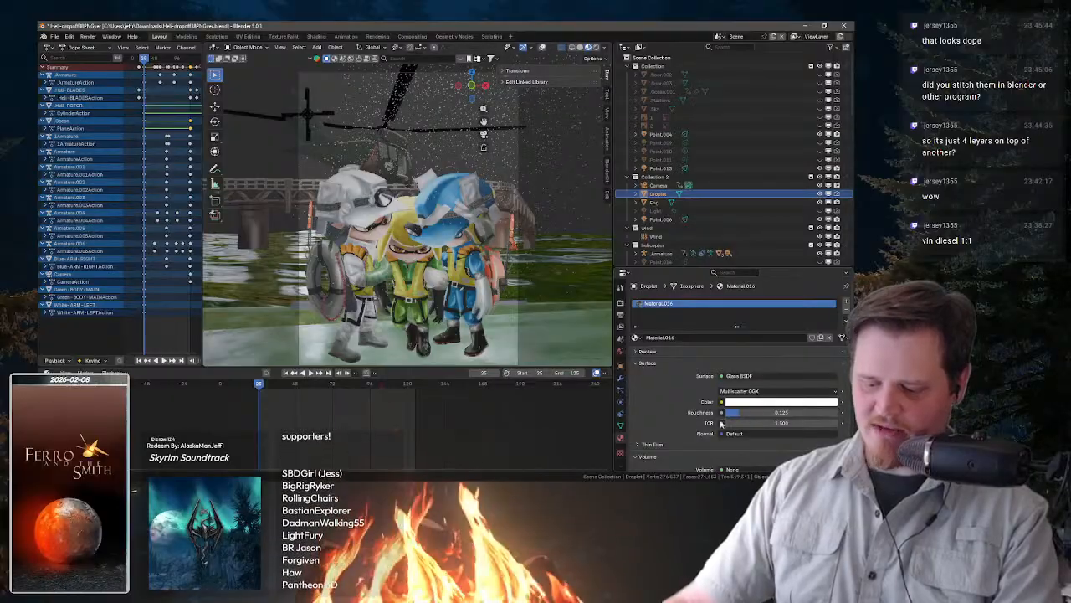
{"action": "scroll", "coordinate": [722, 424], "scroll_direction": "down", "scroll_amount": 2}
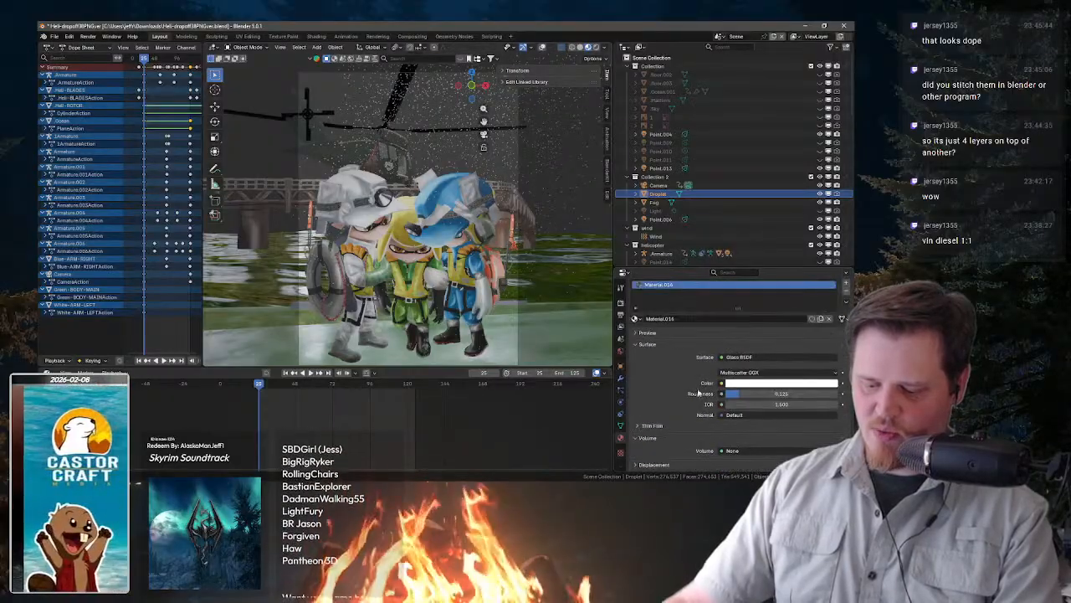
- Lower the maximum transparent light bounces in the scene's Cycles render settings
{"action": "left_click", "coordinate": [621, 310]}
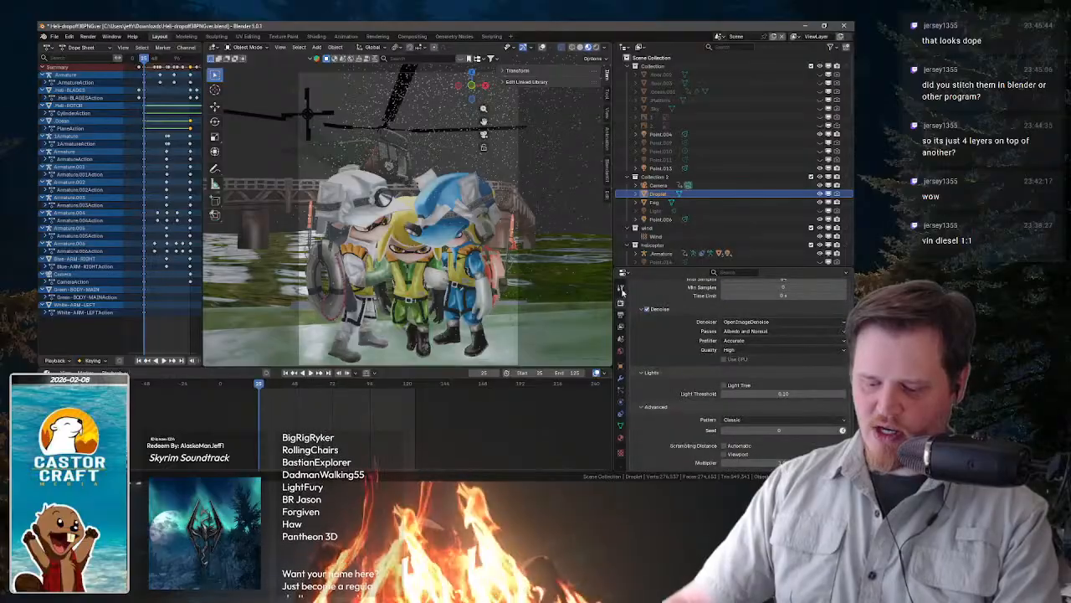
{"action": "left_click", "coordinate": [621, 318]}
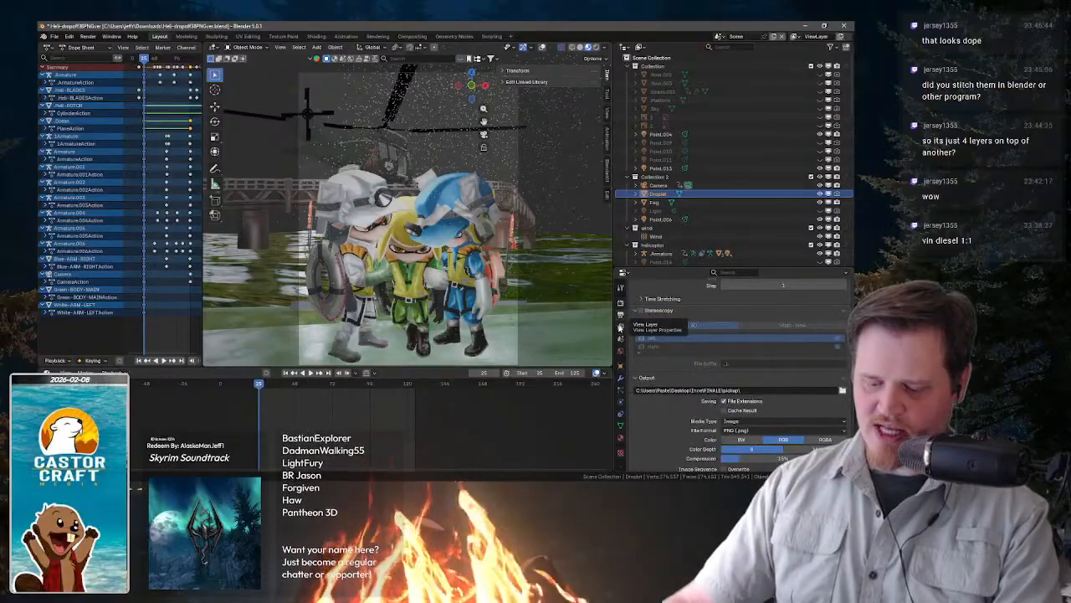
{"action": "left_click", "coordinate": [621, 303]}
{"action": "scroll", "coordinate": [664, 313], "scroll_direction": "down", "scroll_amount": 3}
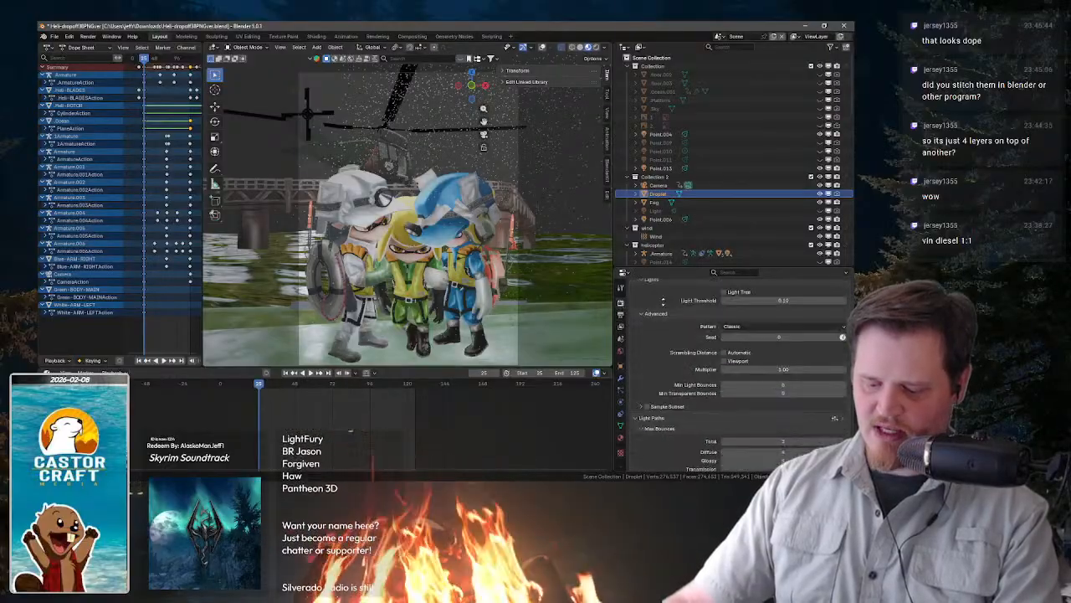
{"action": "scroll", "coordinate": [667, 318], "scroll_direction": "up", "scroll_amount": 1}
{"action": "scroll", "coordinate": [660, 293], "scroll_direction": "down", "scroll_amount": 2}
{"action": "scroll", "coordinate": [726, 360], "scroll_direction": "down", "scroll_amount": 3}
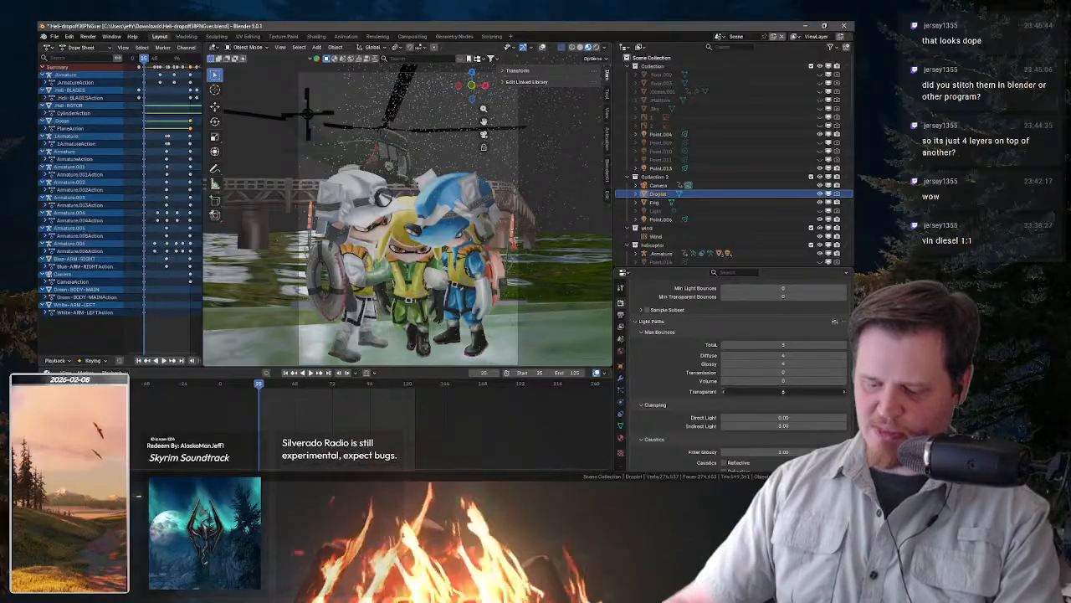
{"action": "left_click_drag", "start_coordinate": [723, 392], "coordinate": [686, 393]}
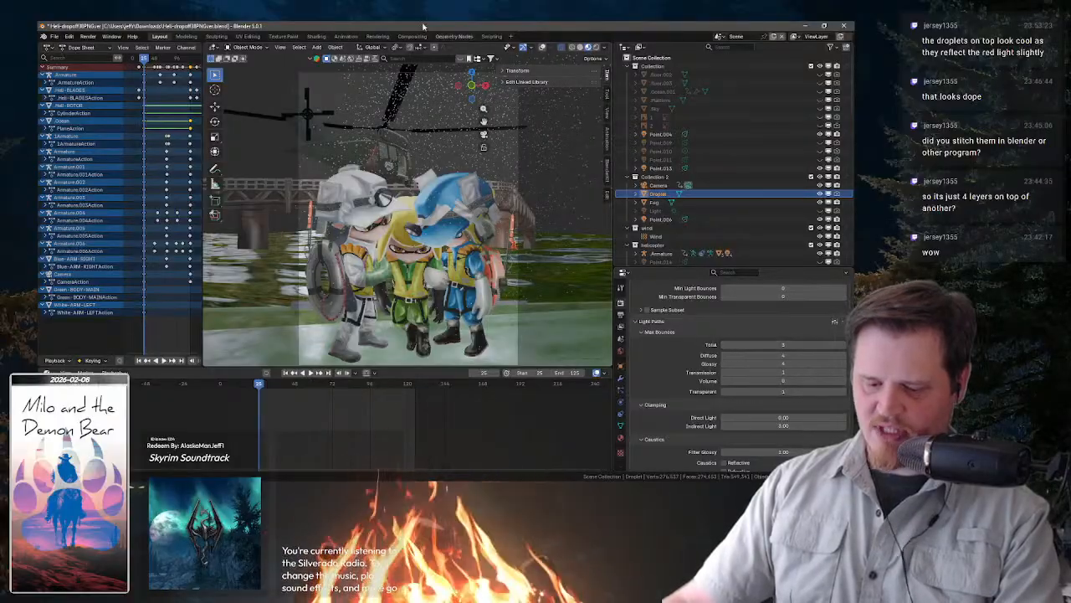
- Render frame 25 again into Slot 2 and inspect the droplets around the yellow-haired character's face
{"action": "left_click", "coordinate": [378, 36]}
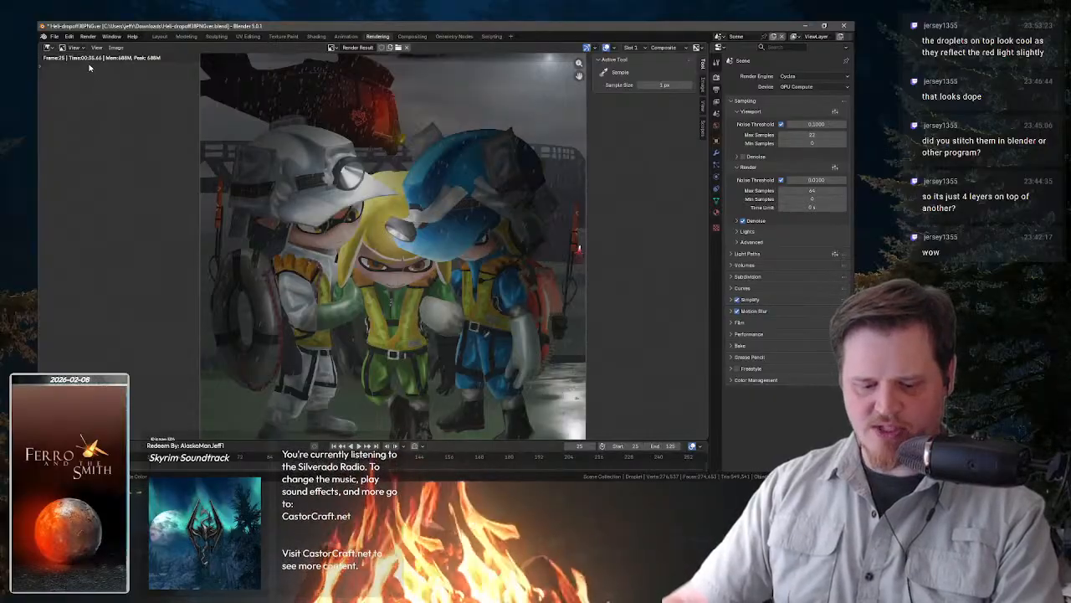
{"action": "key", "text": "F12"}
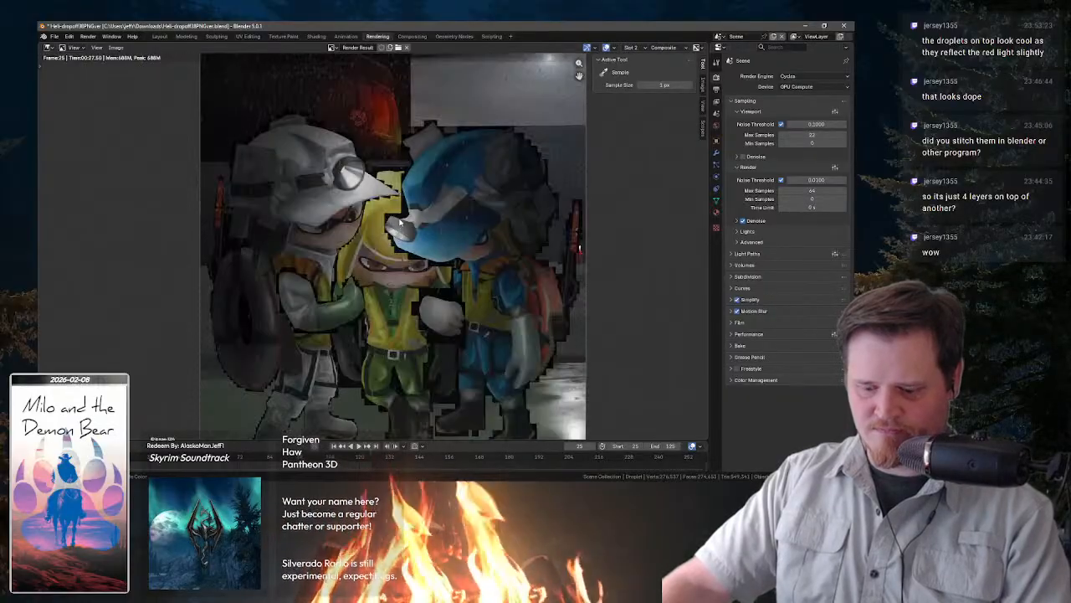
{"action": "scroll", "coordinate": [330, 206], "scroll_direction": "up", "scroll_amount": 8}
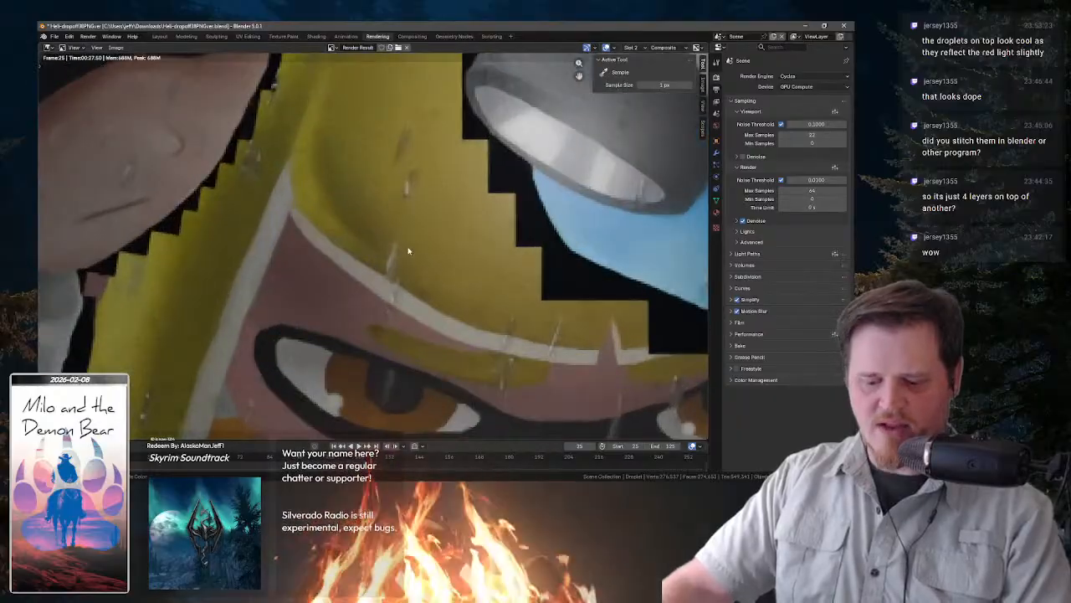
- Compare the render slots close up on the yellow-haired character's eyes and forehead to judge the droplet differences
{"action": "left_click_drag", "start_coordinate": [409, 251], "coordinate": [383, 196]}
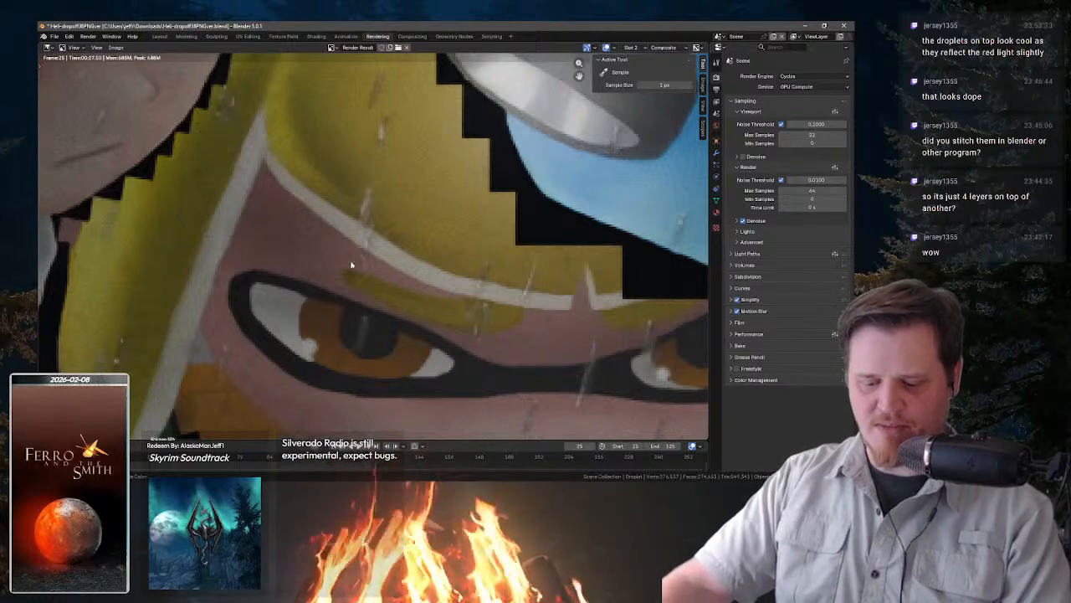
{"action": "left_click_drag", "start_coordinate": [468, 315], "coordinate": [361, 182]}
{"action": "left_click_drag", "start_coordinate": [307, 123], "coordinate": [420, 222]}
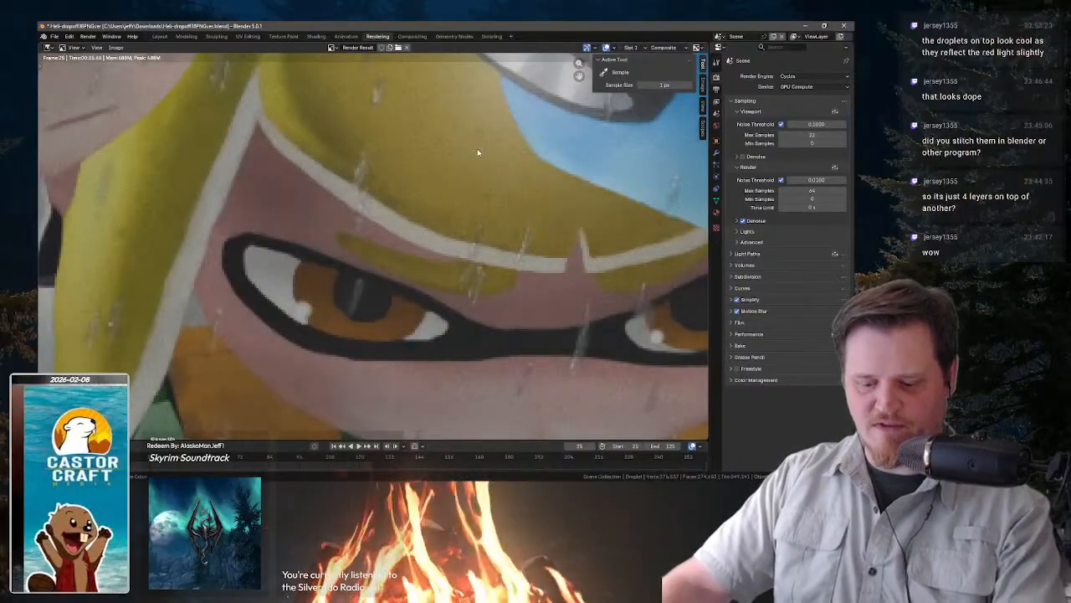
{"action": "key", "text": "j"}
{"action": "key", "text": "j"}
{"action": "key", "text": "j"}
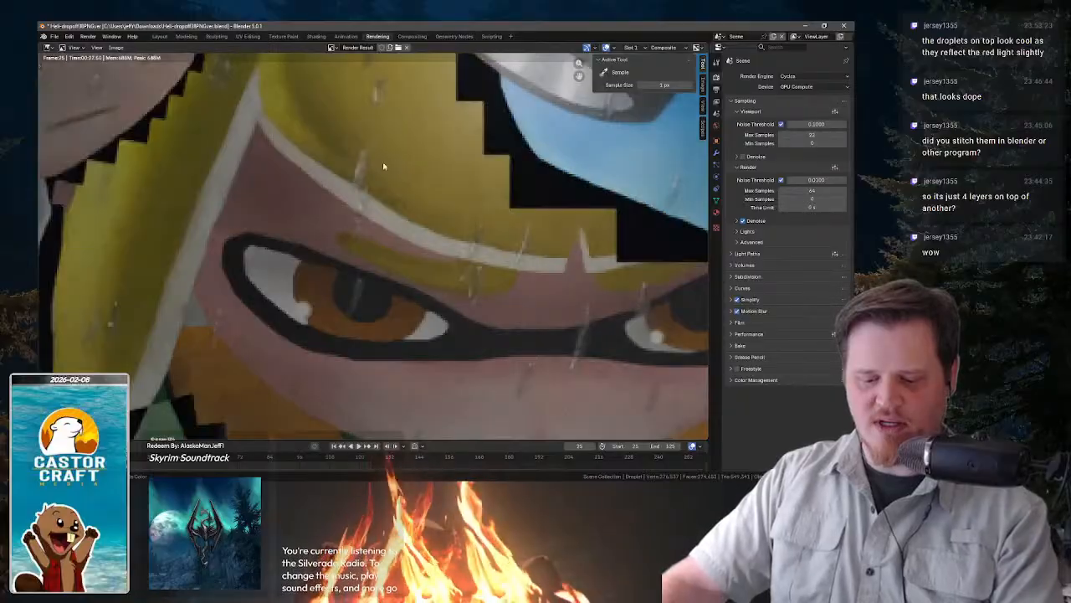
{"action": "key", "text": "j"}
{"action": "key", "text": "j"}
{"action": "key", "text": "j"}
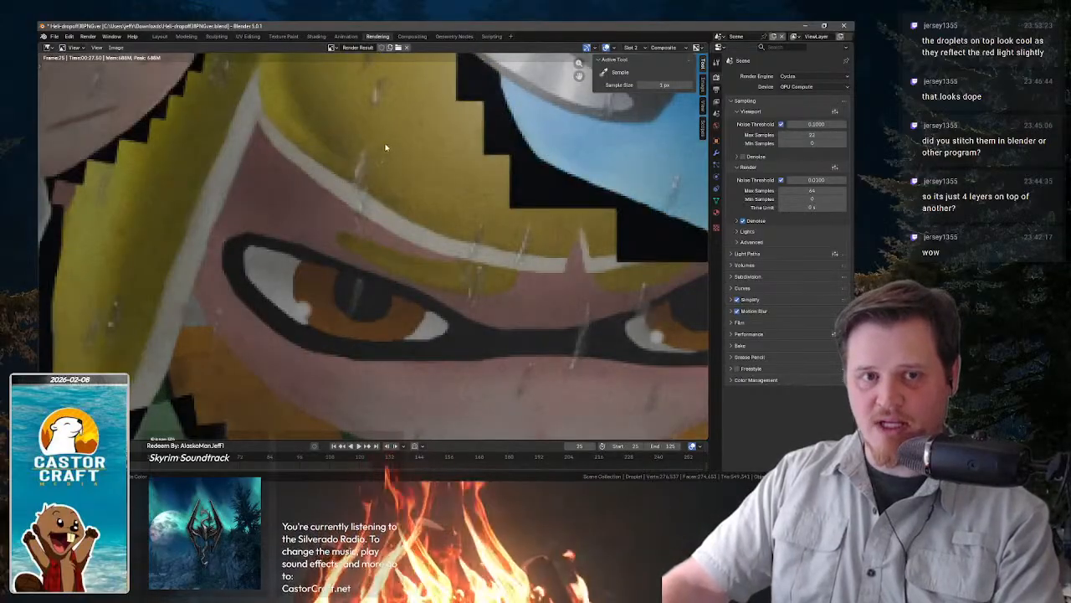
- Examine the droplets in the Slot 2 render over the blue hat, the goggles, the clothing and the yellow-haired character's face
{"action": "scroll", "coordinate": [395, 146], "scroll_direction": "down", "scroll_amount": 3}
{"action": "left_click_drag", "start_coordinate": [512, 161], "coordinate": [414, 285]}
{"action": "scroll", "coordinate": [446, 215], "scroll_direction": "up", "scroll_amount": 2}
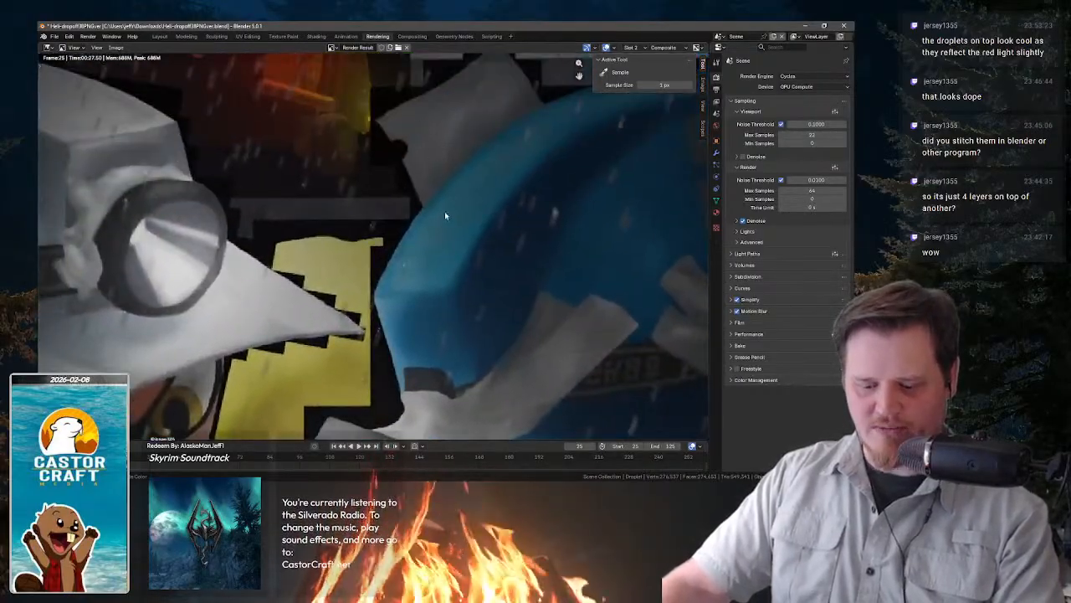
{"action": "scroll", "coordinate": [362, 285], "scroll_direction": "up", "scroll_amount": 3}
{"action": "left_click_drag", "start_coordinate": [376, 288], "coordinate": [421, 232]}
{"action": "scroll", "coordinate": [422, 231], "scroll_direction": "down", "scroll_amount": 3}
{"action": "scroll", "coordinate": [422, 231], "scroll_direction": "down", "scroll_amount": 5}
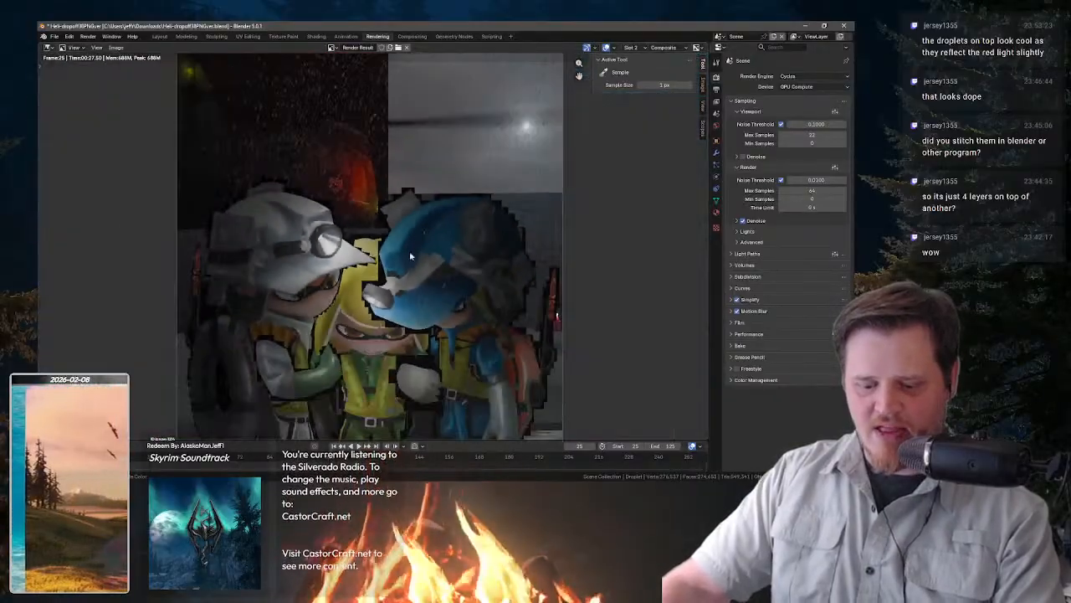
{"action": "scroll", "coordinate": [415, 213], "scroll_direction": "up", "scroll_amount": 3}
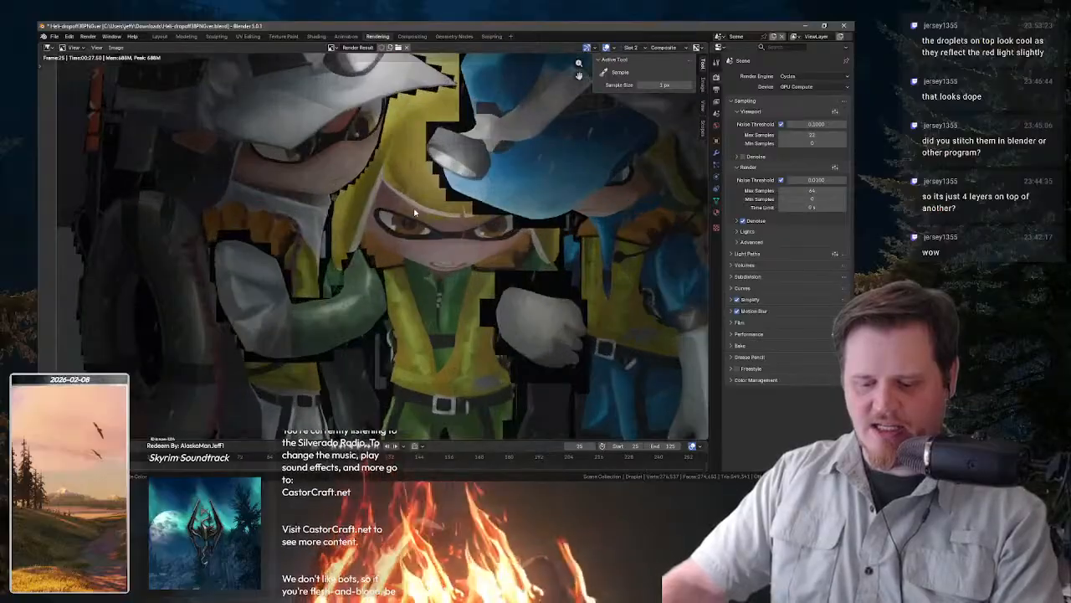
{"action": "left_click_drag", "start_coordinate": [386, 226], "coordinate": [476, 169]}
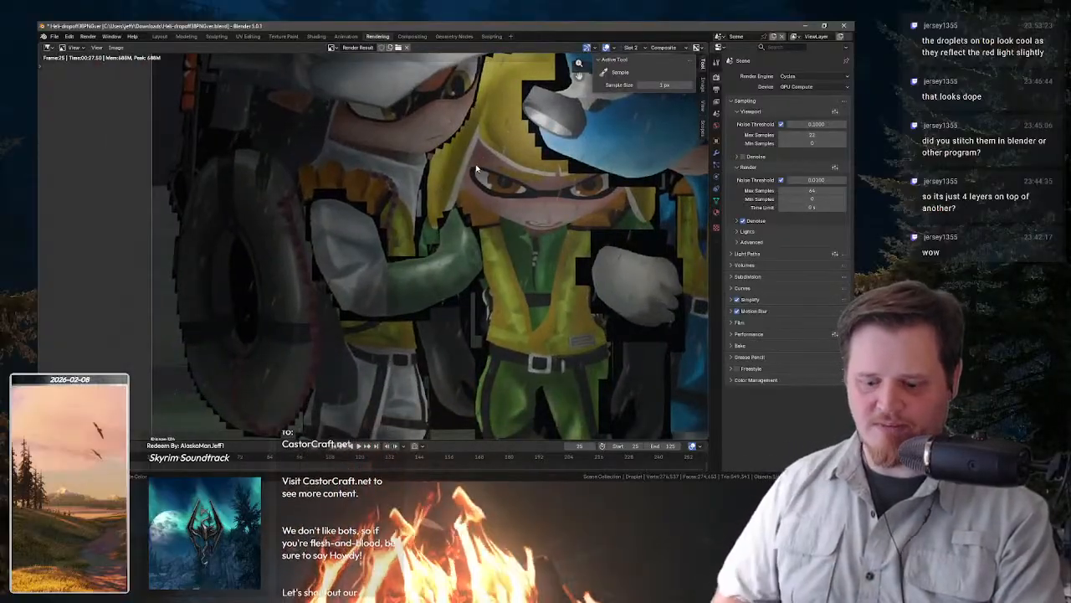
{"action": "scroll", "coordinate": [354, 86], "scroll_direction": "up", "scroll_amount": 2}
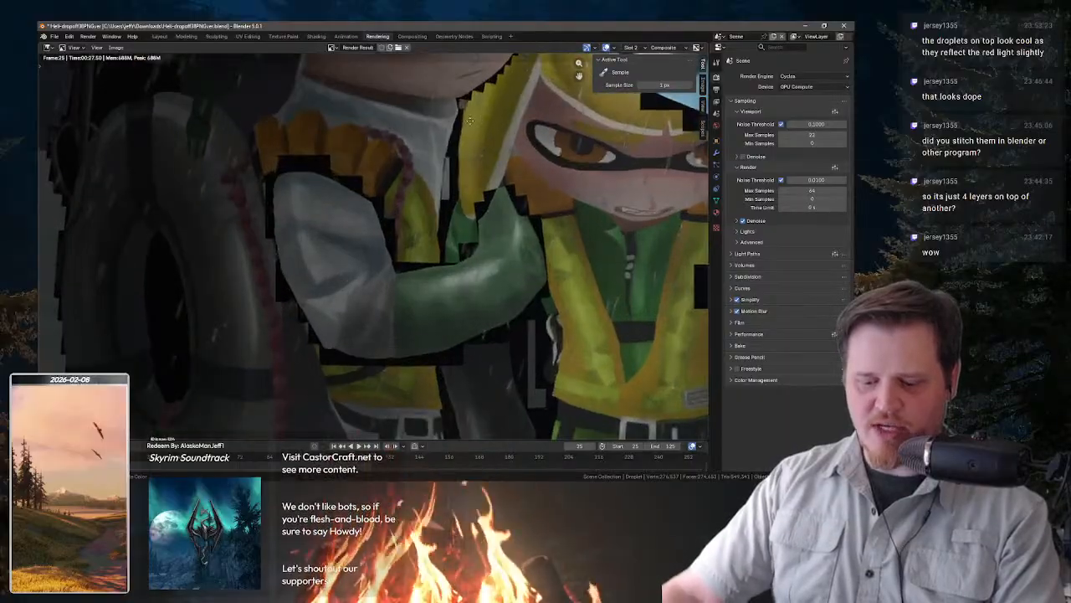
{"action": "left_click_drag", "start_coordinate": [487, 121], "coordinate": [347, 246]}
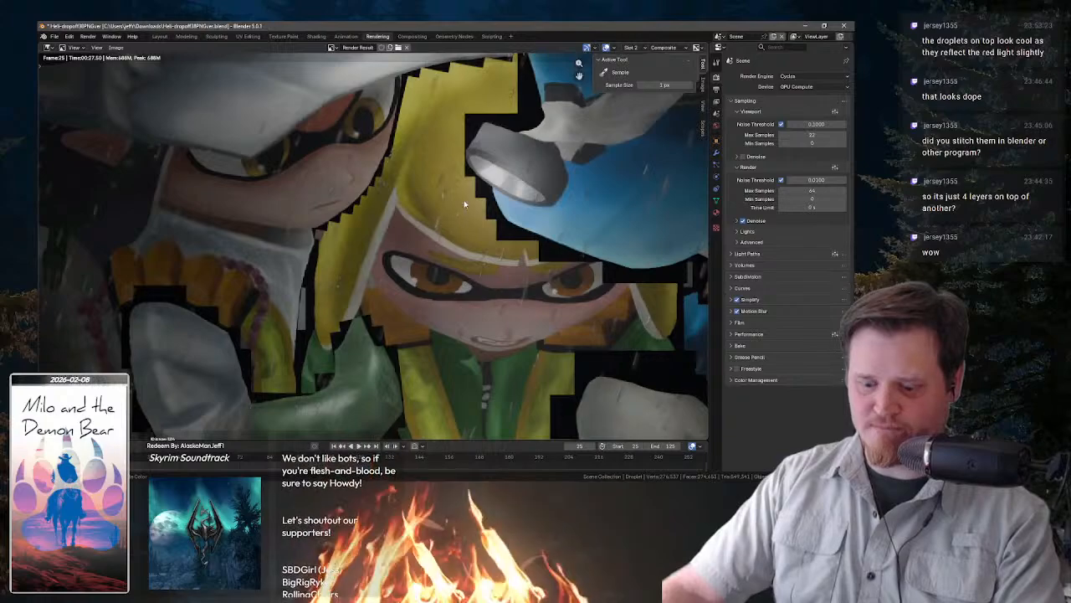
{"action": "scroll", "coordinate": [465, 203], "scroll_direction": "up", "scroll_amount": 3}
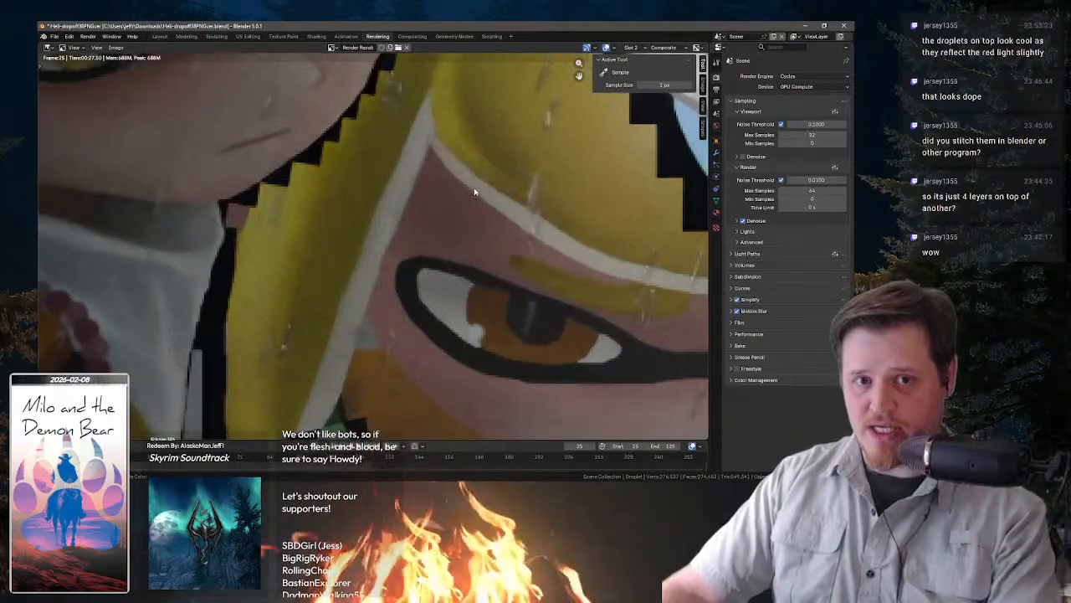
{"action": "scroll", "coordinate": [480, 189], "scroll_direction": "down", "scroll_amount": 4}
{"action": "scroll", "coordinate": [468, 209], "scroll_direction": "down", "scroll_amount": 3}
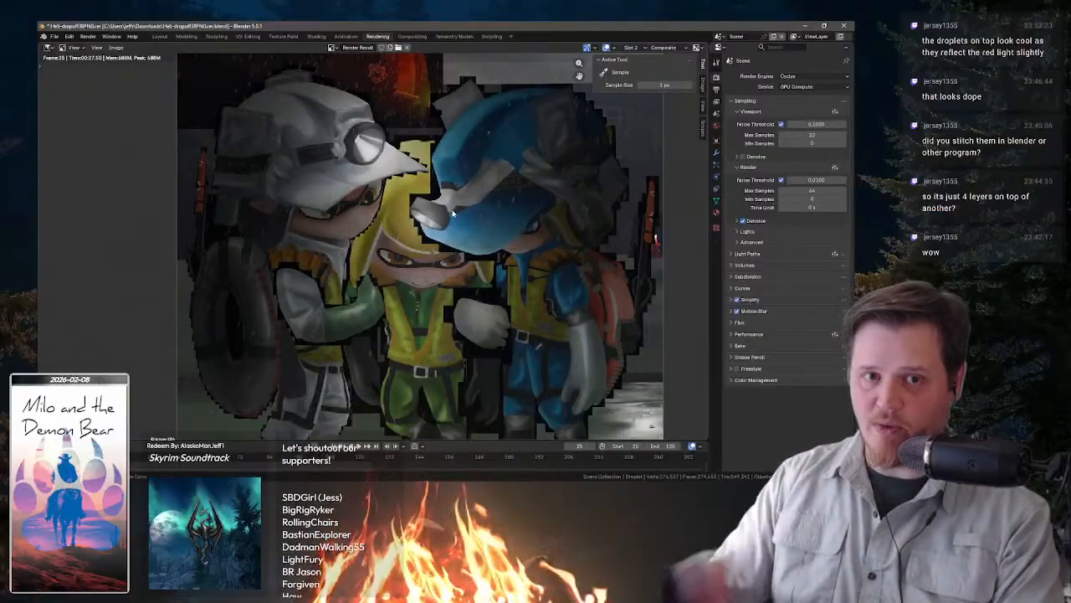
- Compare the full-frame renders of the three characters across the render slots
{"action": "left_click", "coordinate": [159, 36]}
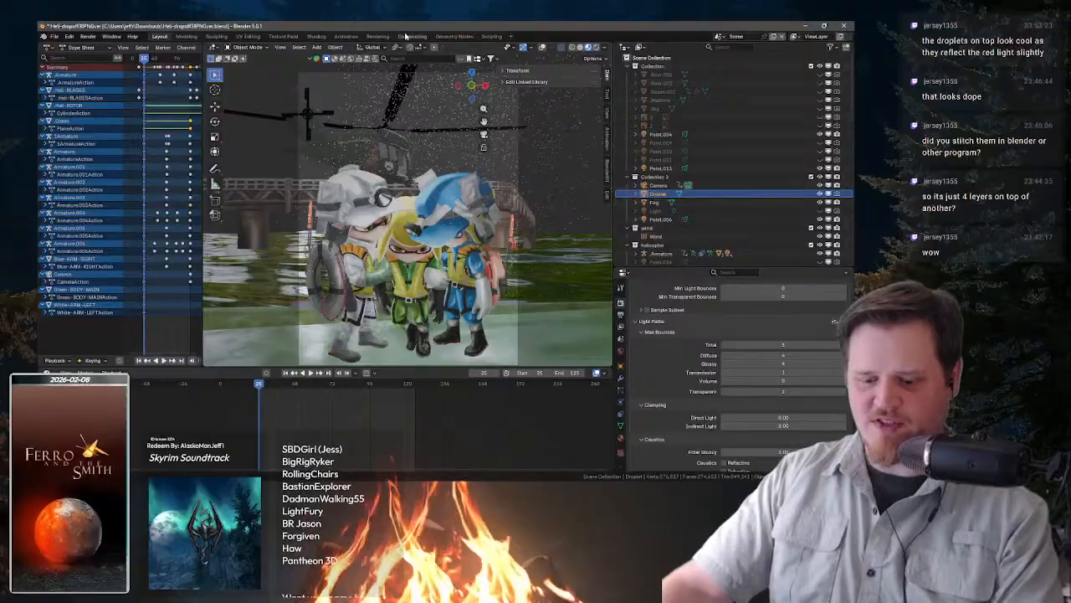
{"action": "left_click", "coordinate": [376, 37]}
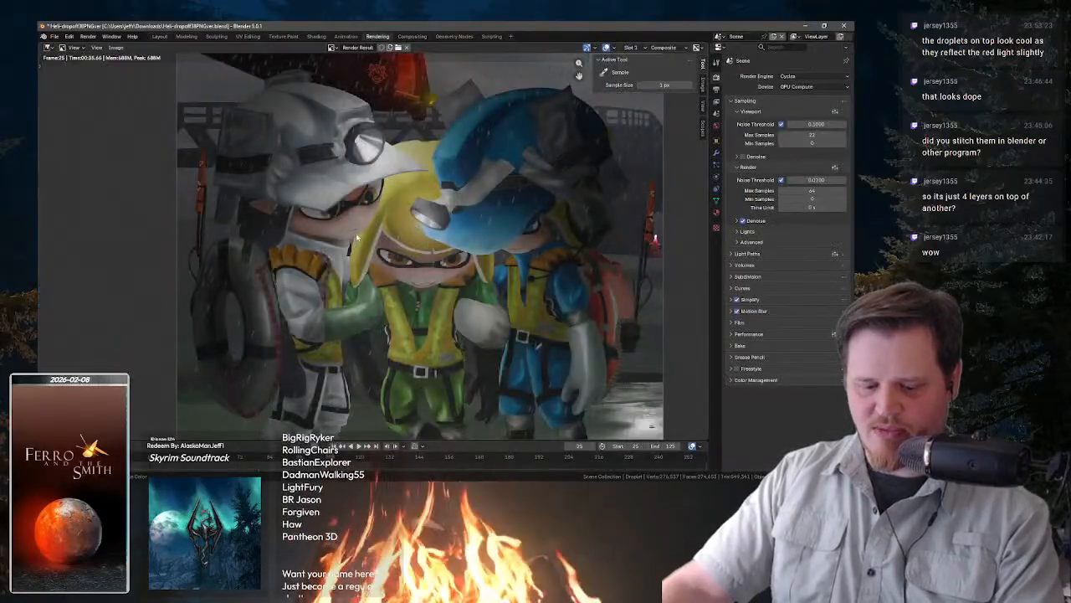
{"action": "key", "text": "j"}
{"action": "key", "text": "j"}
{"action": "key", "text": "j"}
{"action": "key", "text": "j"}
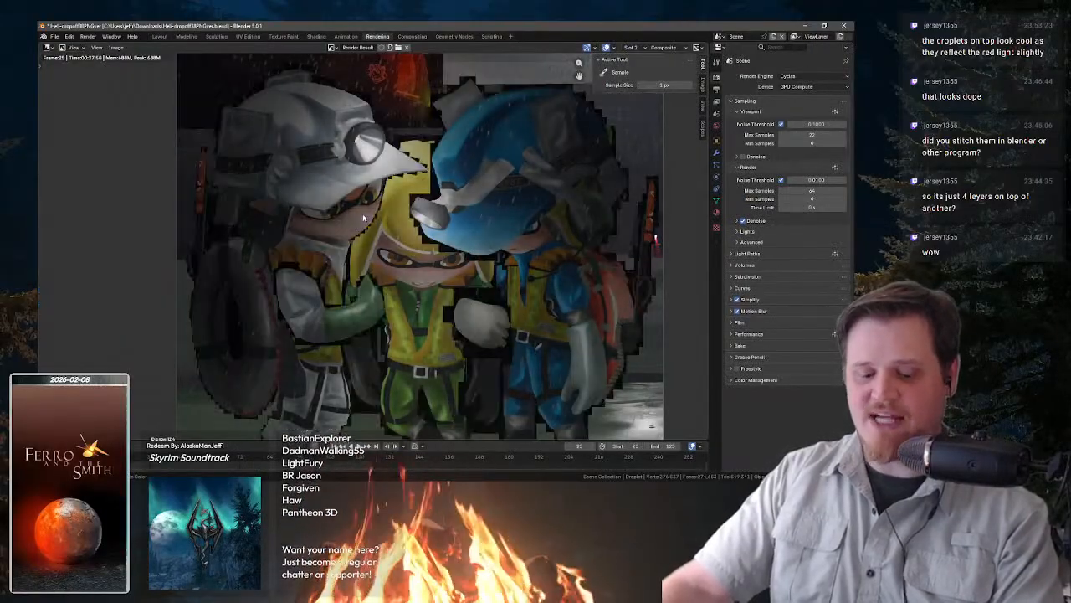
{"action": "key", "text": "j"}
{"action": "key", "text": "j"}
{"action": "key", "text": "j"}
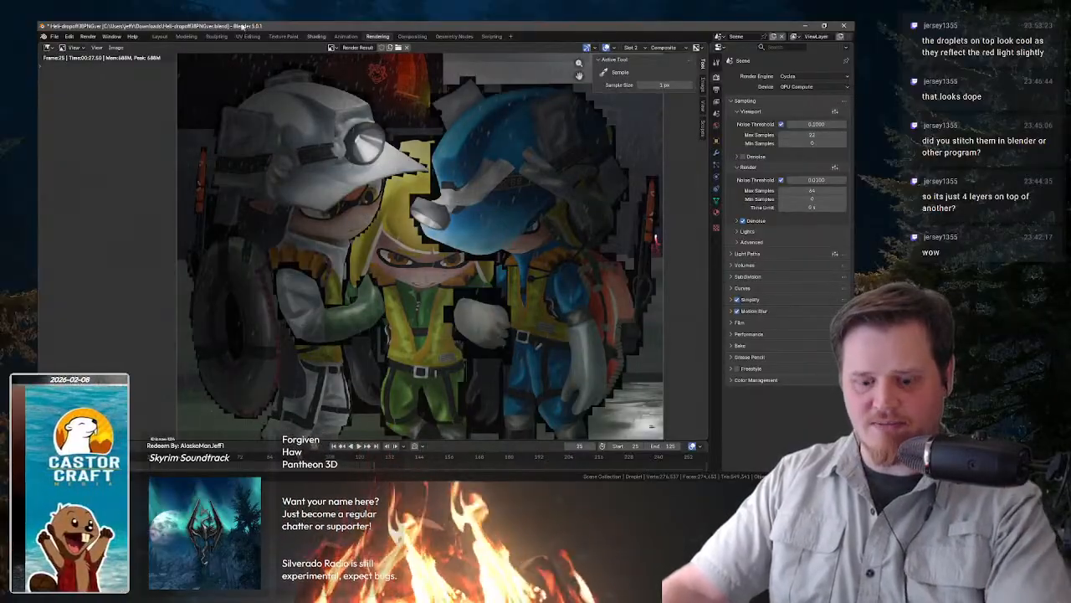
- Raise the maximum transparent and transmission light bounces in the scene's Cycles light path settings
{"action": "left_click", "coordinate": [159, 36]}
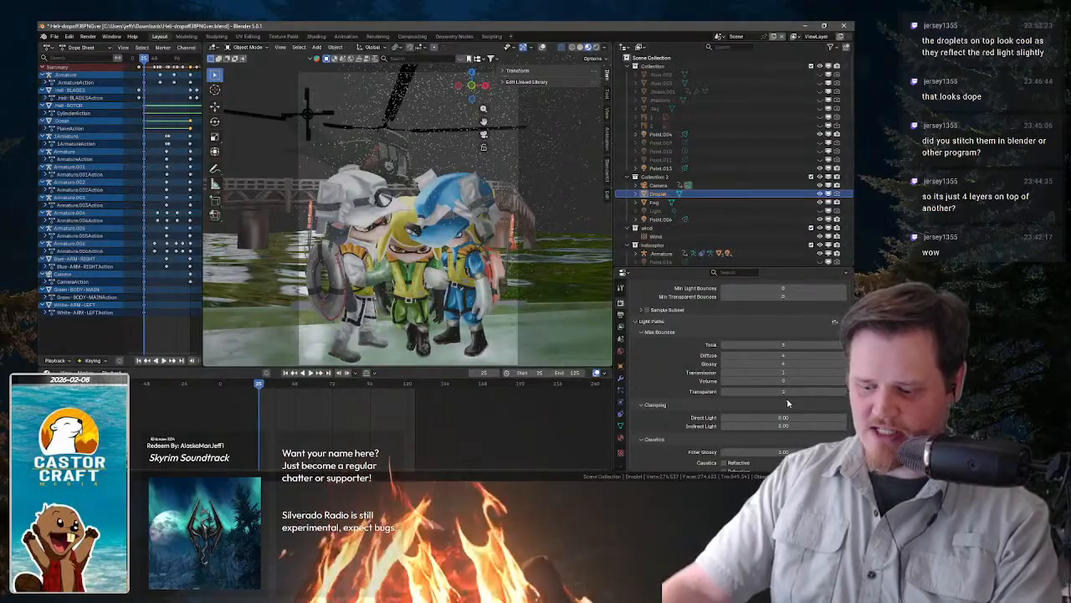
{"action": "left_click_drag", "start_coordinate": [827, 391], "coordinate": [844, 391]}
{"action": "left_click", "coordinate": [843, 392]}
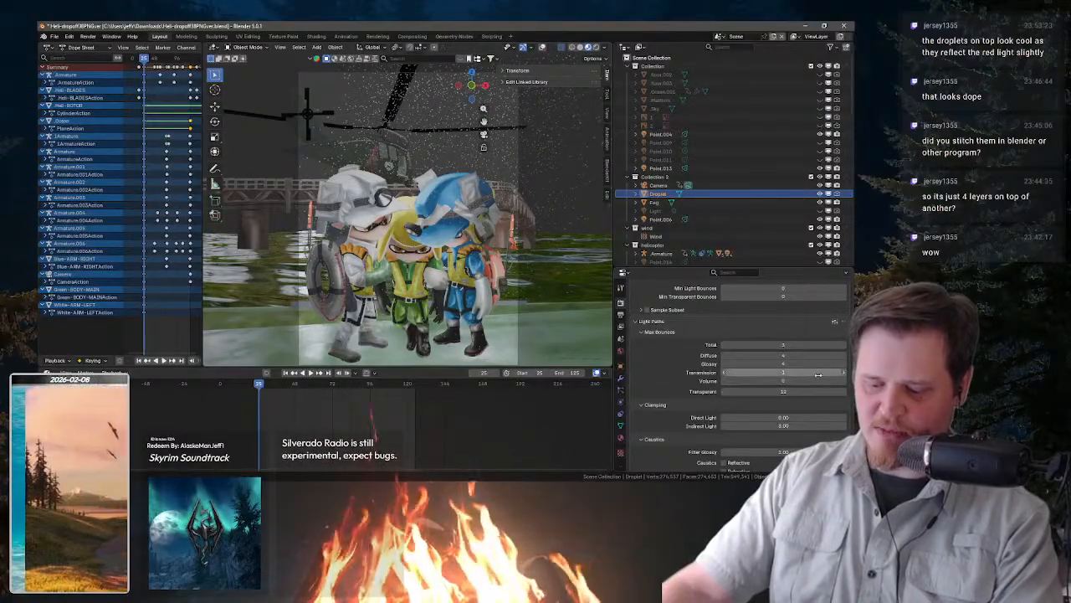
{"action": "left_click", "coordinate": [840, 372]}
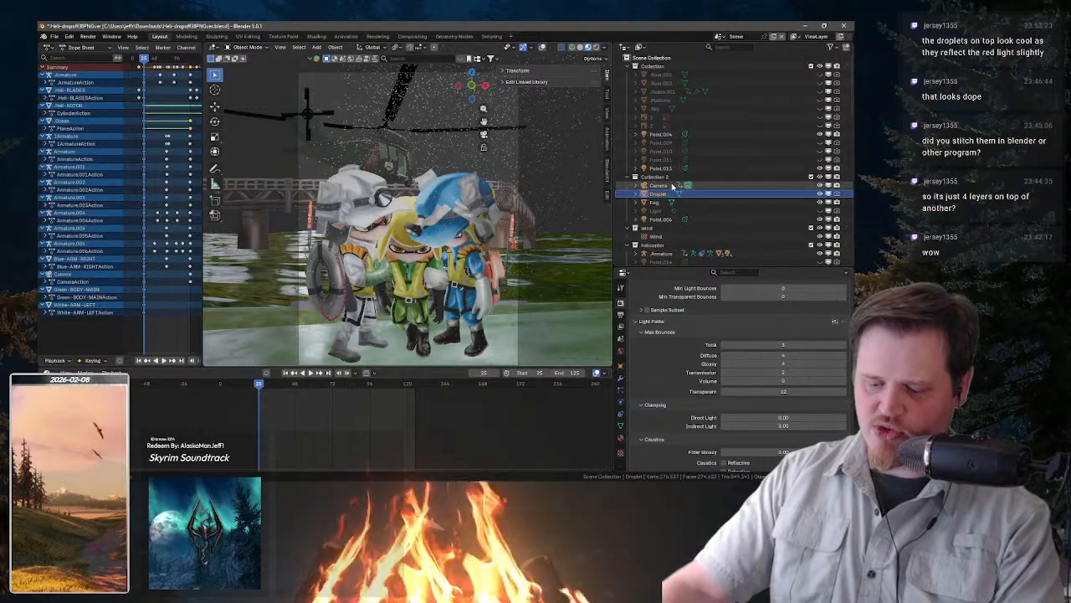
- Open the Droplet's object material in the shader editor and move its Glass BSDF node down to free space
{"action": "left_click", "coordinate": [620, 439]}
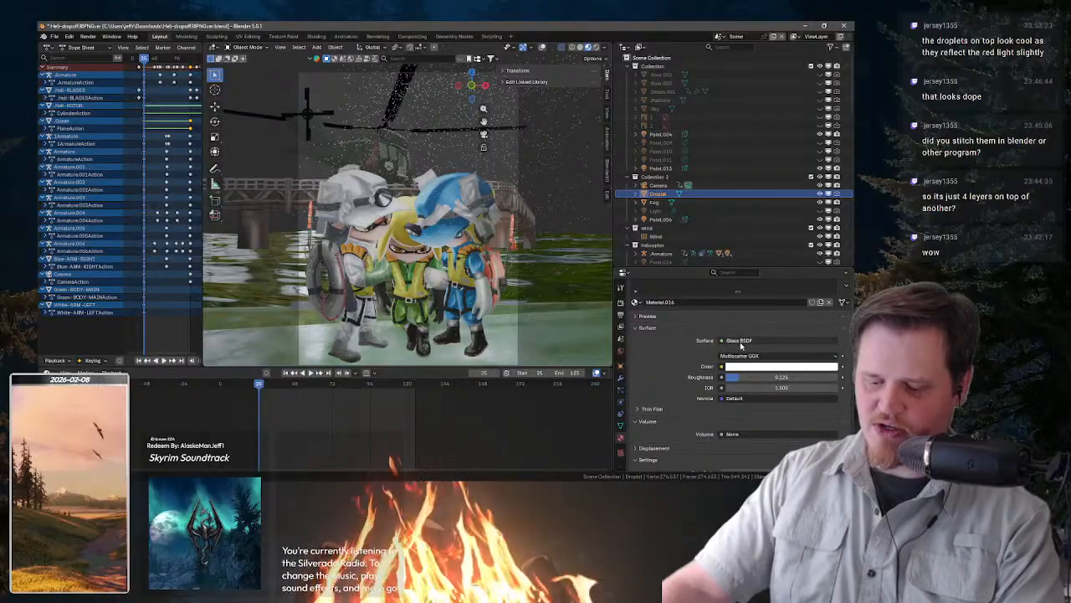
{"action": "left_click", "coordinate": [316, 37]}
{"action": "left_click_drag", "start_coordinate": [245, 252], "coordinate": [396, 285]}
{"action": "left_click_drag", "start_coordinate": [381, 189], "coordinate": [352, 200]}
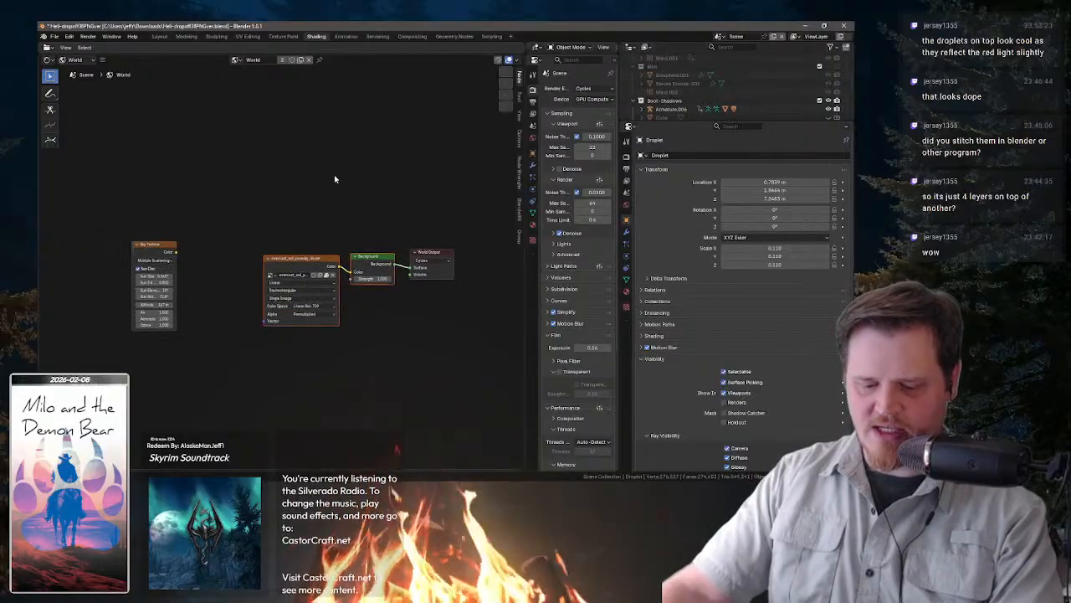
{"action": "left_click", "coordinate": [74, 60]}
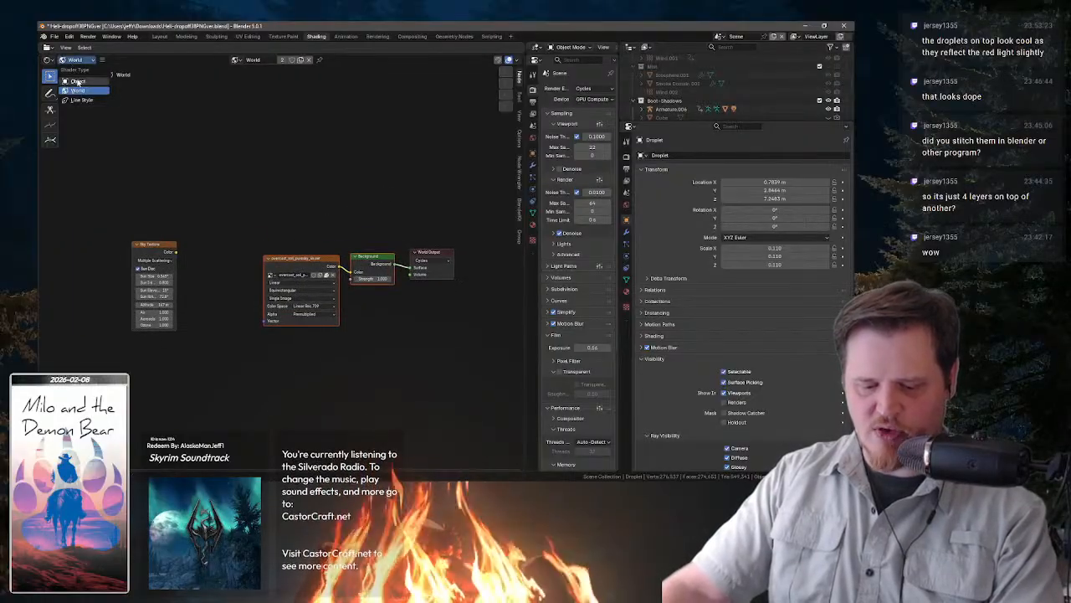
{"action": "left_click", "coordinate": [76, 81]}
{"action": "left_click_drag", "start_coordinate": [198, 197], "coordinate": [195, 309]}
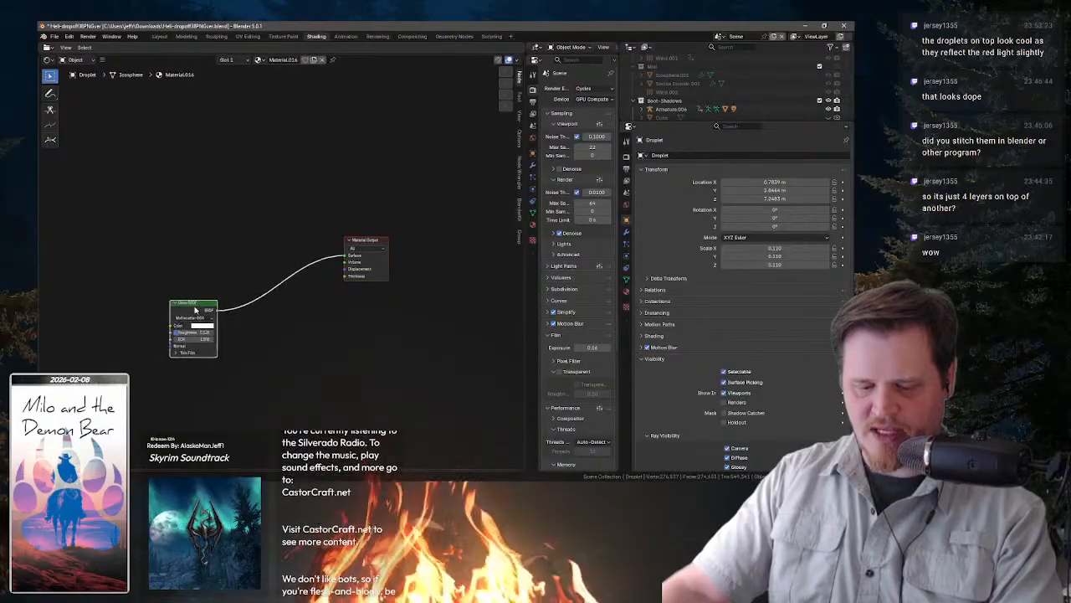
- Add a Principled BSDF node above the Glass BSDF in the Droplet material
{"action": "key", "text": "shift+a"}
{"action": "left_click", "coordinate": [191, 182]}
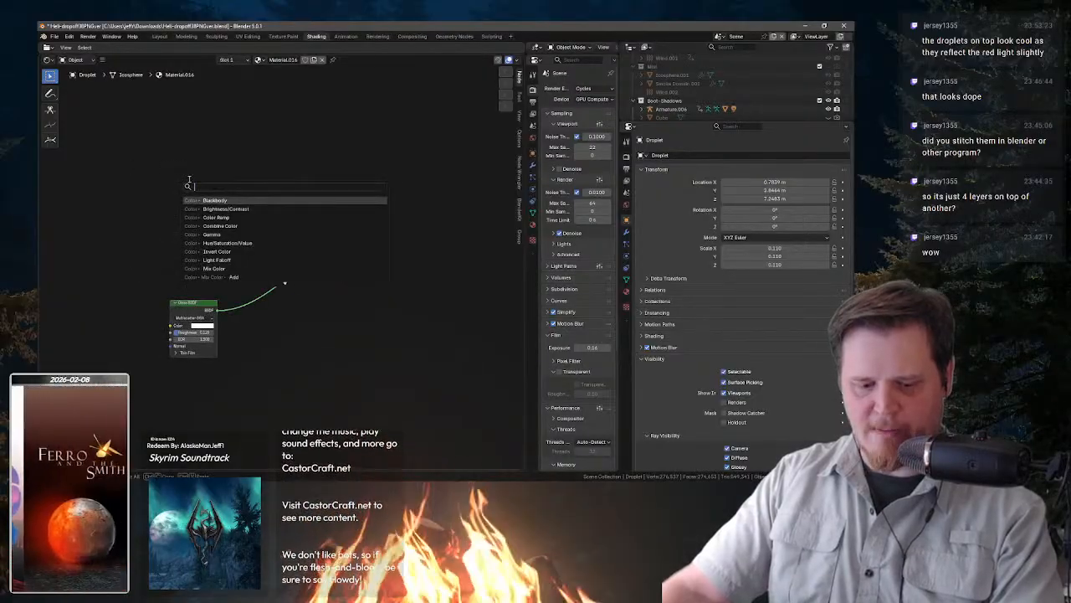
{"action": "type", "text": "e"}
{"action": "key", "text": "BackSpace"}
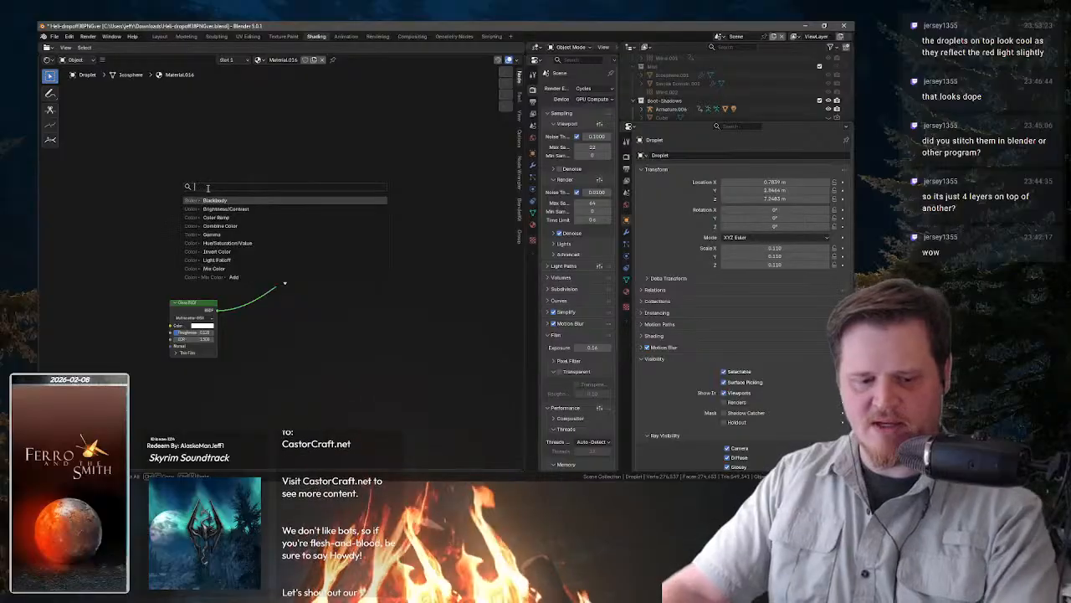
{"action": "type", "text": "pri"}
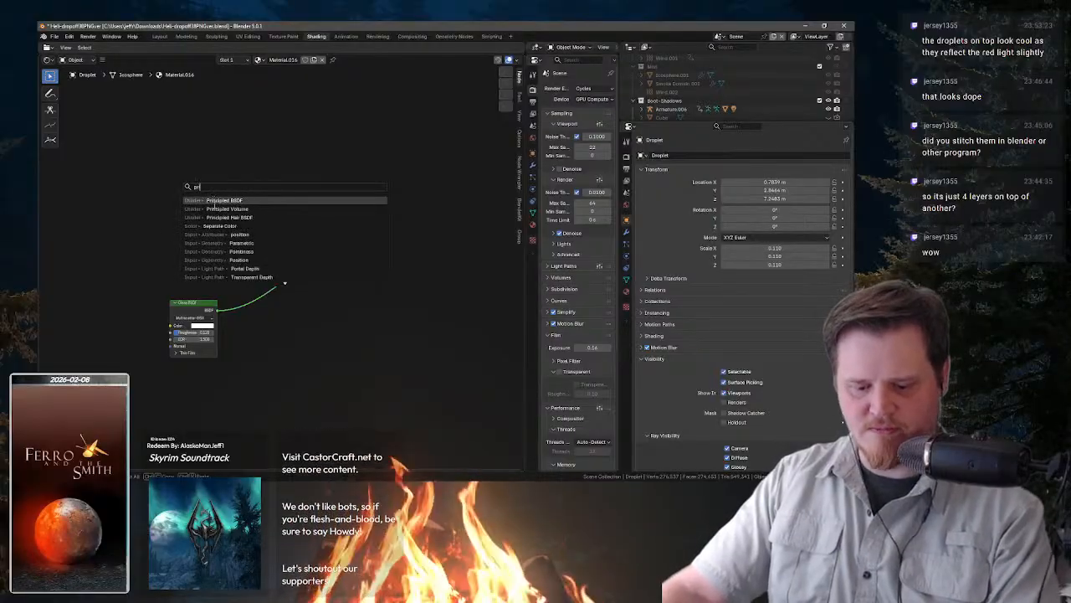
{"action": "left_click", "coordinate": [251, 201]}
{"action": "left_click", "coordinate": [154, 131]}
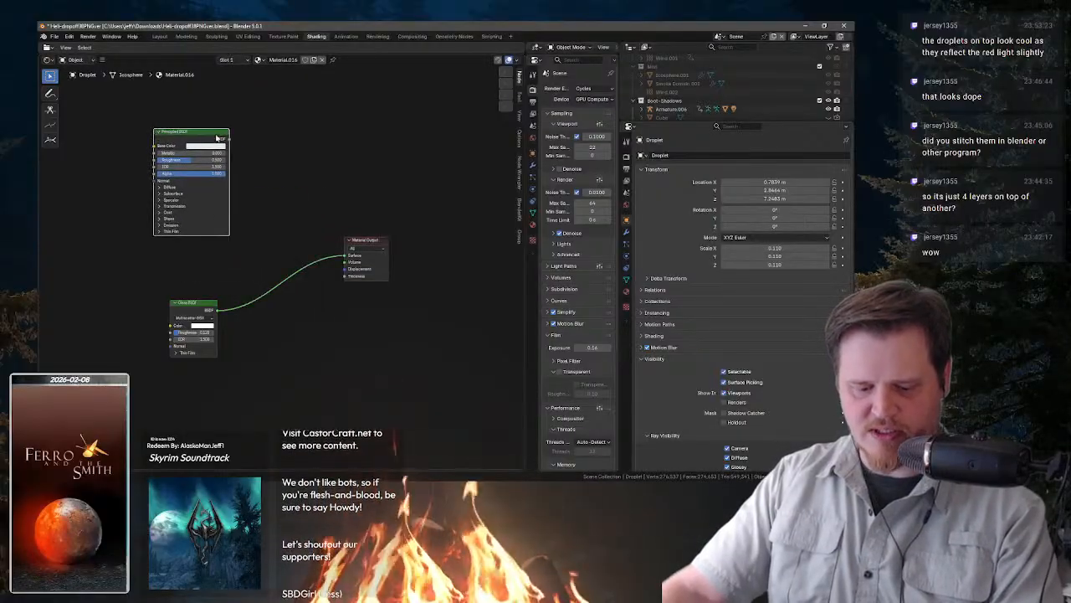
- Lower the Principled BSDF's alpha and connect its output to the Material Output's Surface in place of the Glass BSDF
{"action": "key", "text": "shift+a"}
{"action": "left_click", "coordinate": [235, 111]}
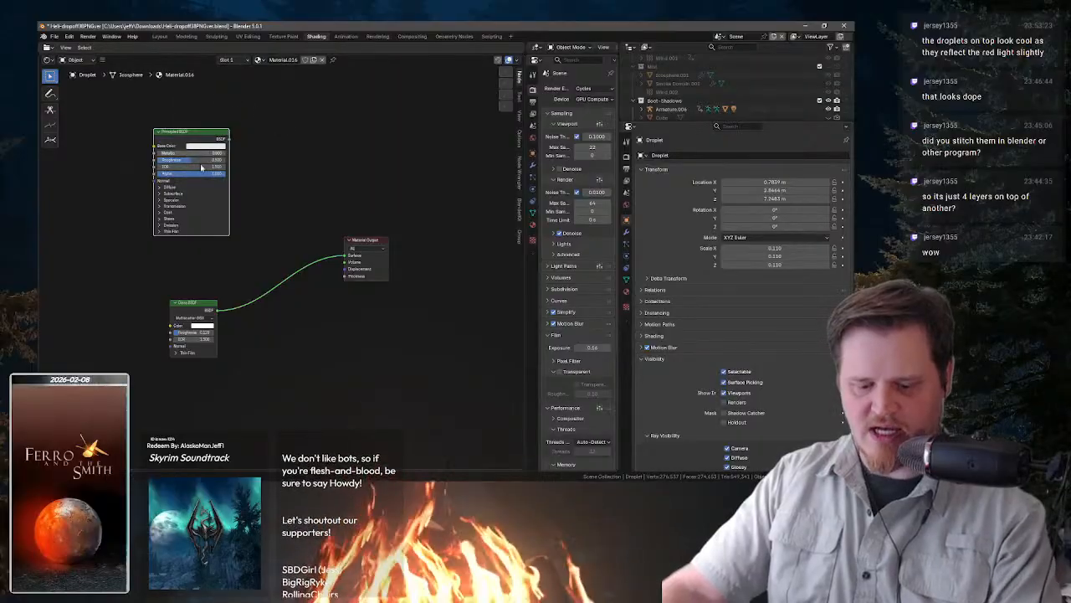
{"action": "mouse_move", "coordinate": [195, 173]}
{"action": "left_mouse_down"}
{"action": "mouse_move", "coordinate": [150, 174]}
{"action": "mouse_move", "coordinate": [199, 174]}
{"action": "left_mouse_up"}
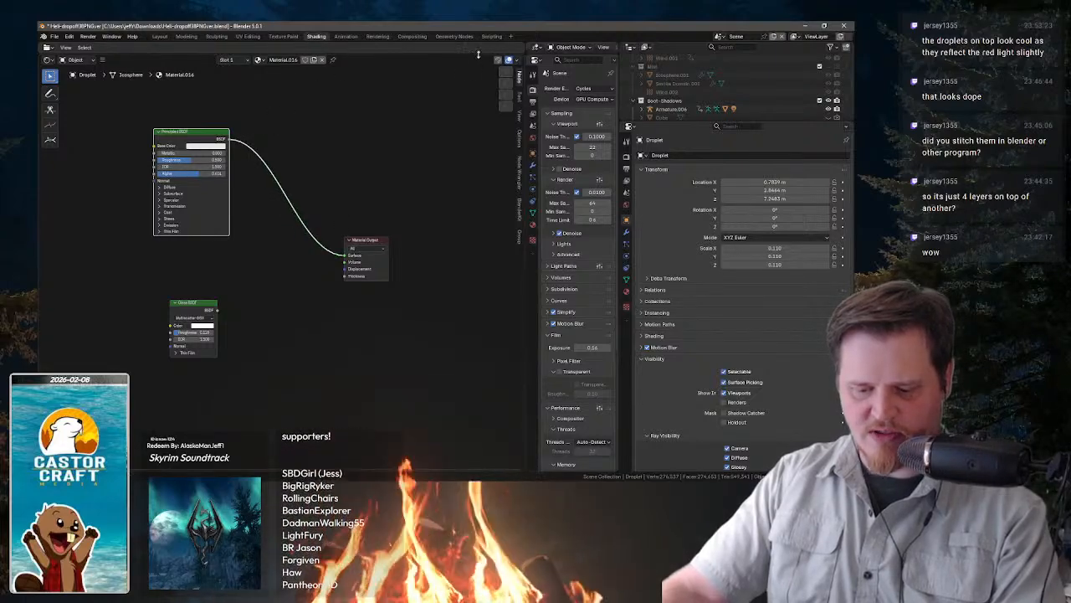
- Rearrange the Shading workspace so a full-width 3D viewport replaces the file browser above the shader editor
{"action": "left_click_drag", "start_coordinate": [478, 53], "coordinate": [498, 288]}
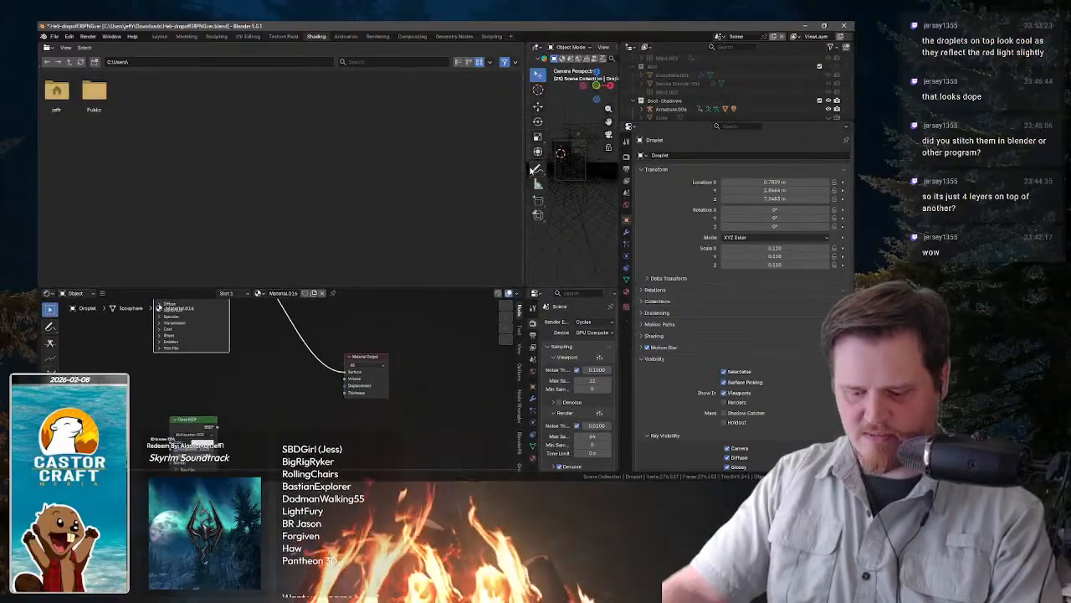
{"action": "left_click_drag", "start_coordinate": [529, 170], "coordinate": [415, 278]}
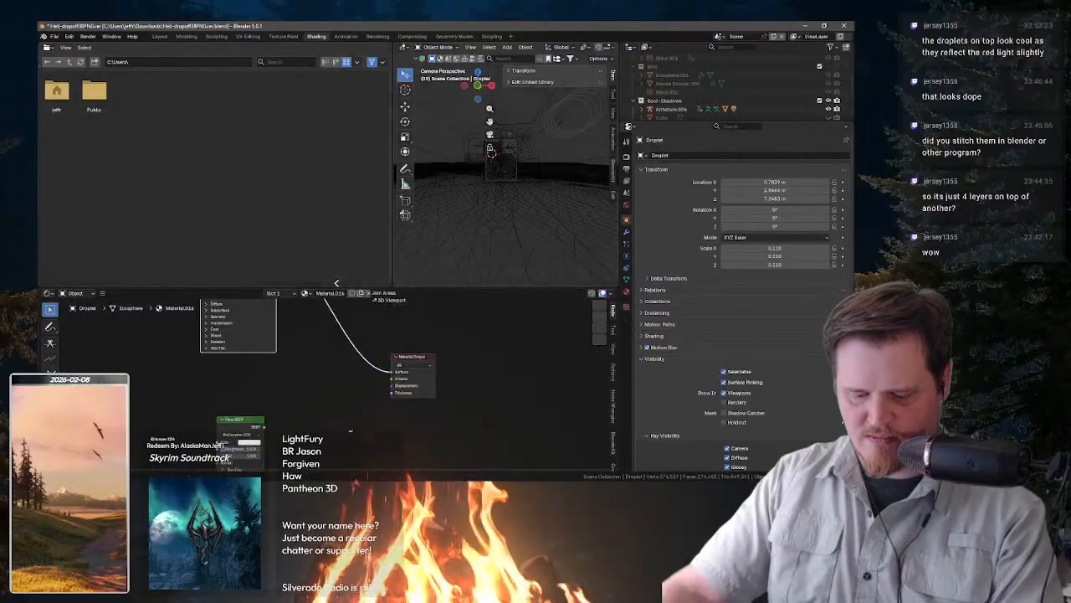
{"action": "left_click_drag", "start_coordinate": [336, 283], "coordinate": [330, 280]}
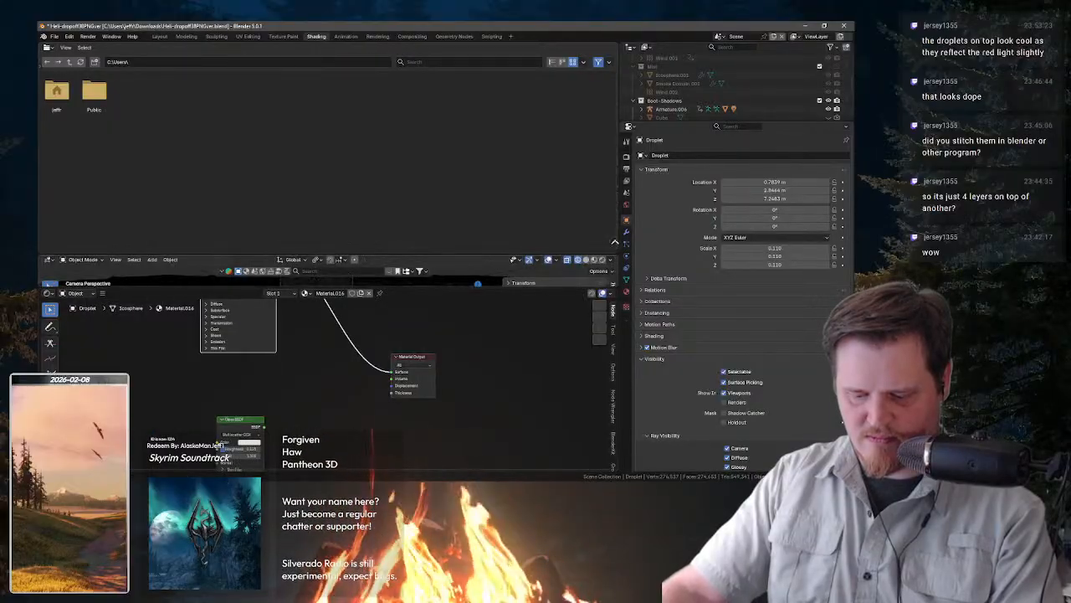
{"action": "left_click_drag", "start_coordinate": [614, 242], "coordinate": [604, 221]}
- Show the characters enlarged in the camera view with rendered viewport shading
{"action": "scroll", "coordinate": [304, 156], "scroll_direction": "up", "scroll_amount": 4}
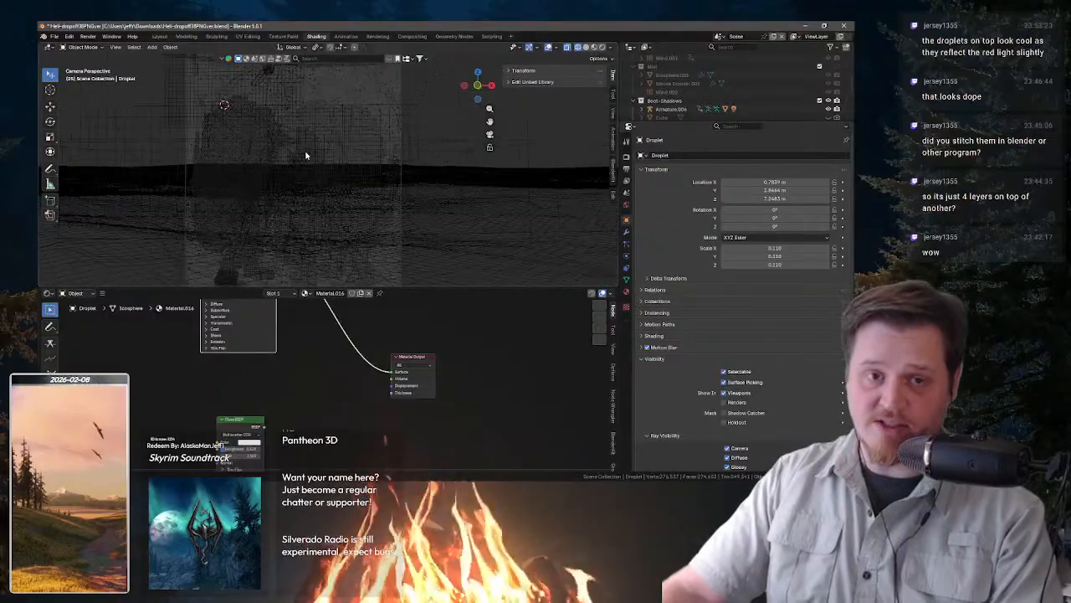
{"action": "scroll", "coordinate": [308, 154], "scroll_direction": "up", "scroll_amount": 3}
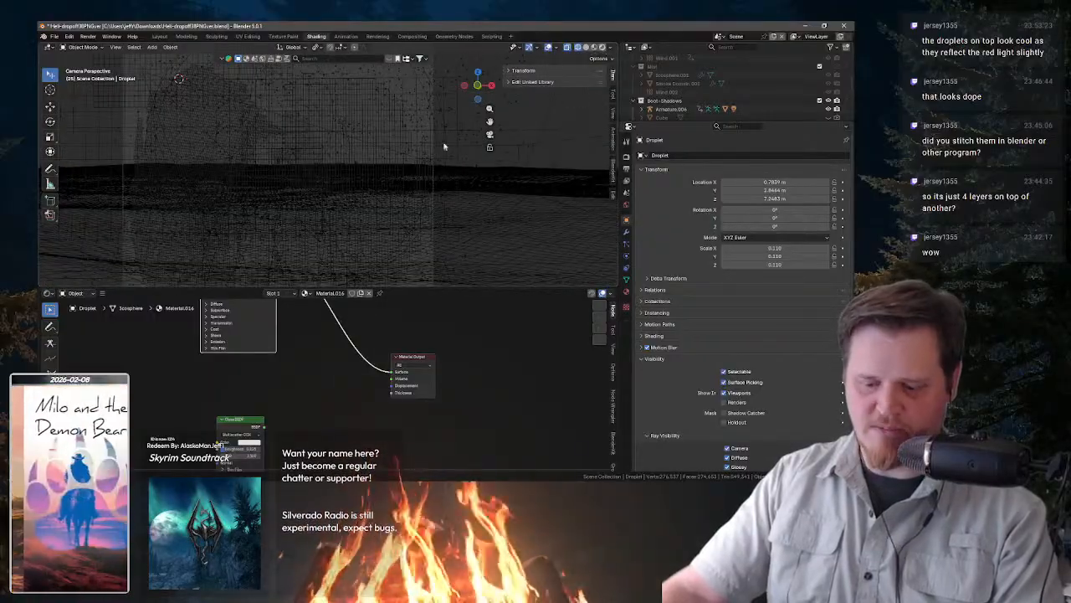
{"action": "key", "text": "shift+z"}
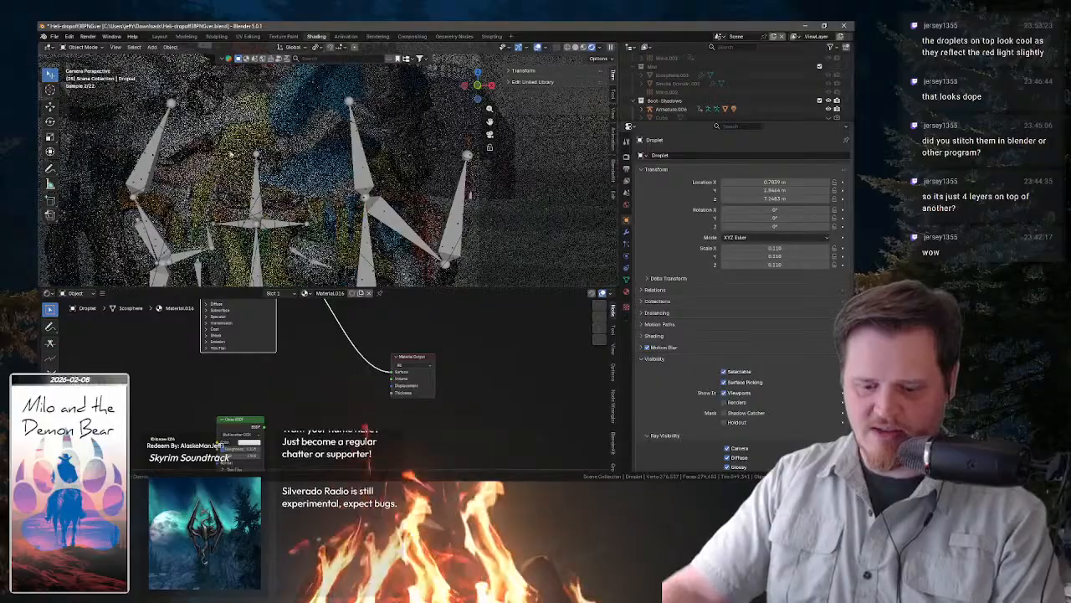
- Temporarily connect the Glass BSDF to the Material Output's Surface to compare the droplets, and restore the Principled BSDF connection
{"action": "scroll", "coordinate": [232, 154], "scroll_direction": "up", "scroll_amount": 5}
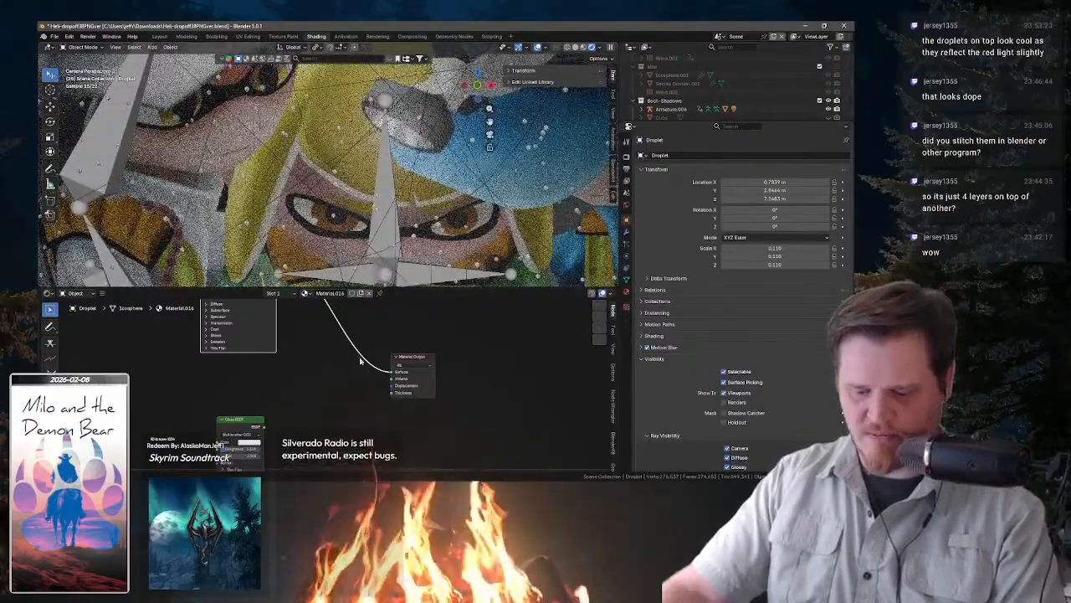
{"action": "left_click_drag", "start_coordinate": [263, 427], "coordinate": [264, 381]}
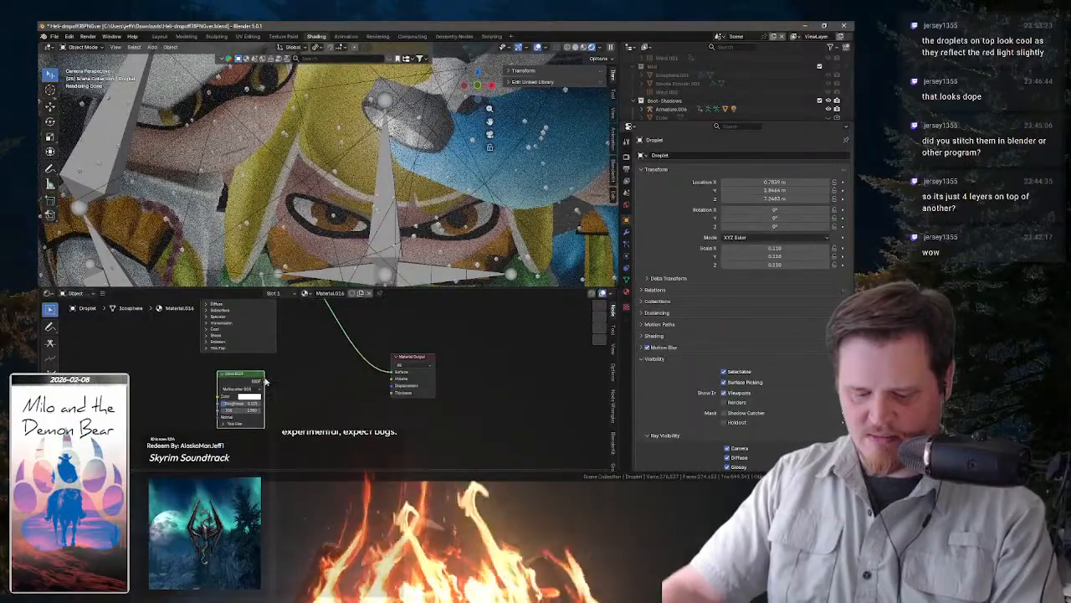
{"action": "left_click_drag", "start_coordinate": [371, 376], "coordinate": [393, 371]}
{"action": "scroll", "coordinate": [354, 361], "scroll_direction": "up", "scroll_amount": 3}
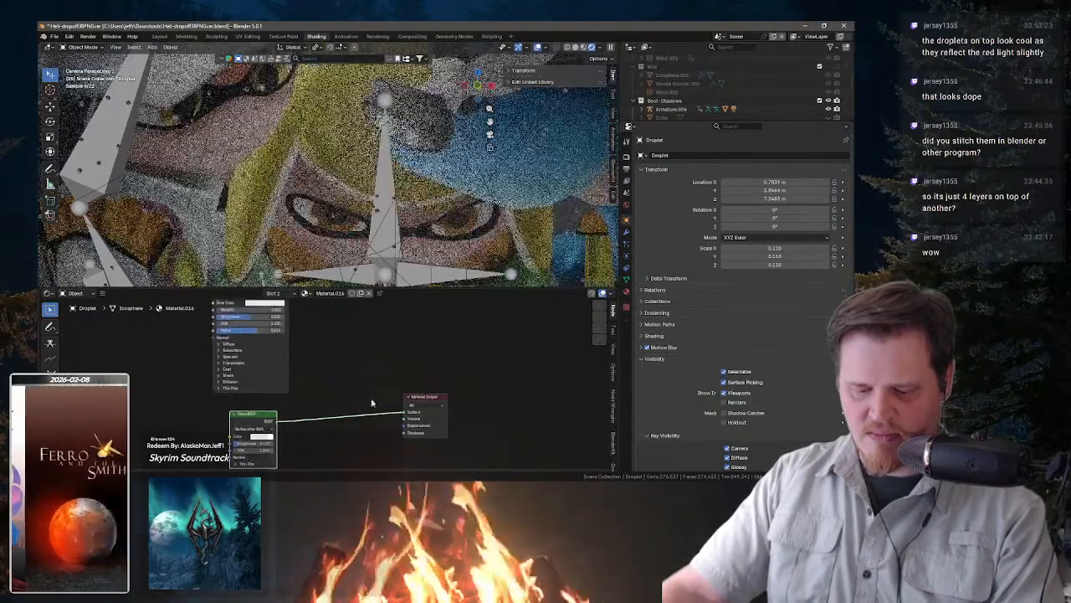
{"action": "scroll", "coordinate": [292, 324], "scroll_direction": "up", "scroll_amount": 2}
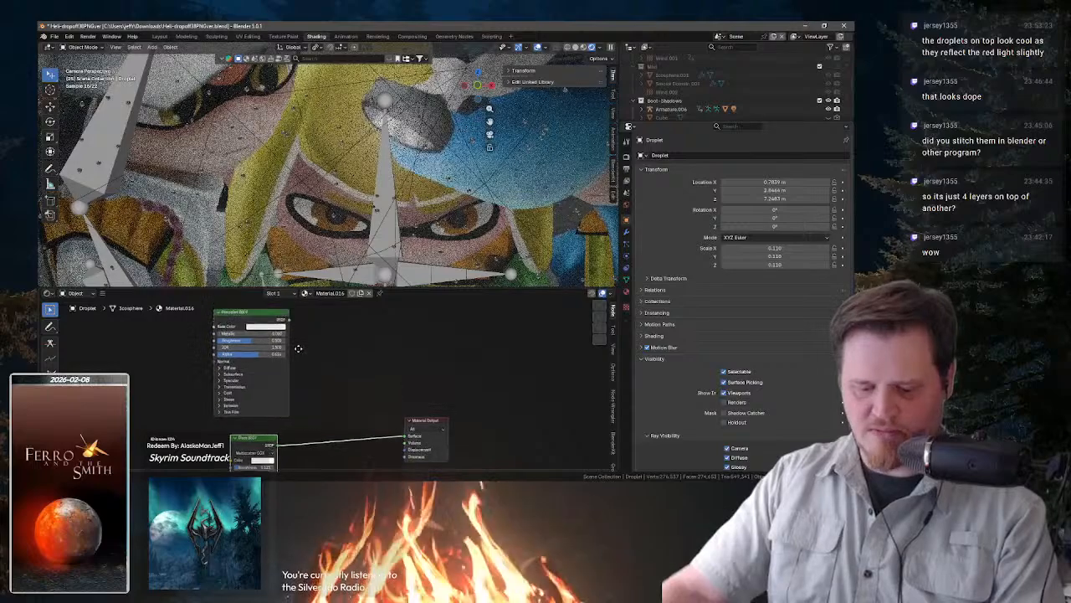
{"action": "left_click_drag", "start_coordinate": [408, 442], "coordinate": [406, 441]}
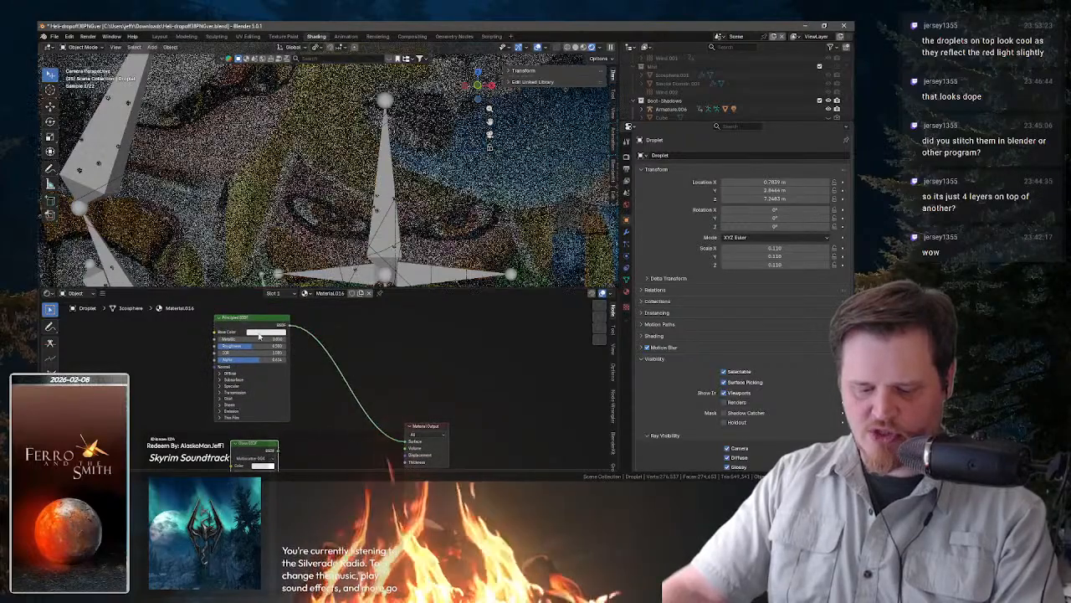
- Darken the Principled BSDF's base color to grey, lower its alpha, and connect it to the Material Output's Surface
{"action": "left_click", "coordinate": [271, 333]}
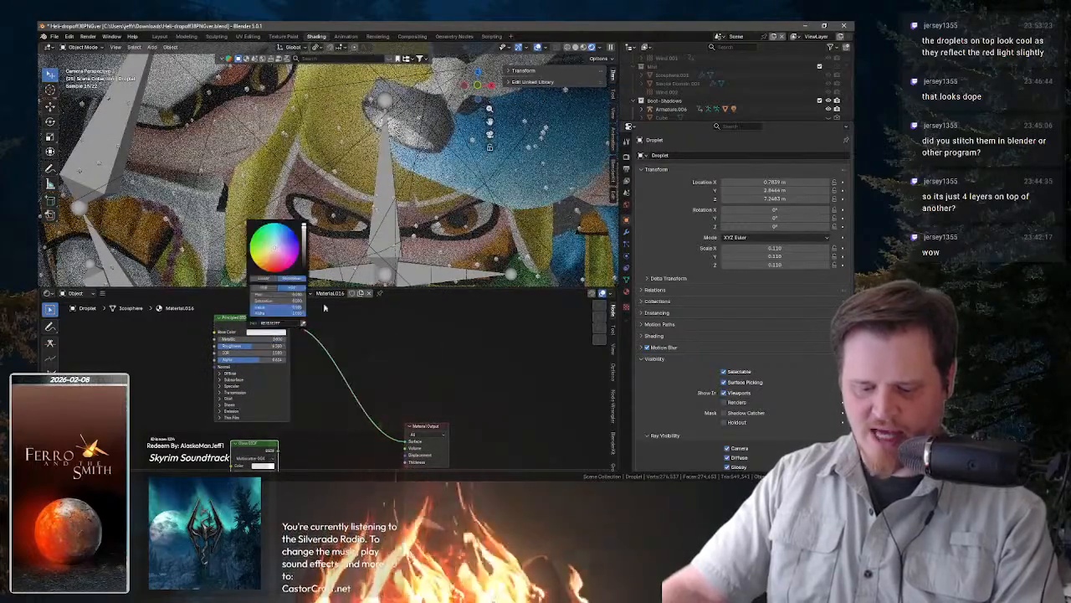
{"action": "left_click_drag", "start_coordinate": [304, 255], "coordinate": [304, 248]}
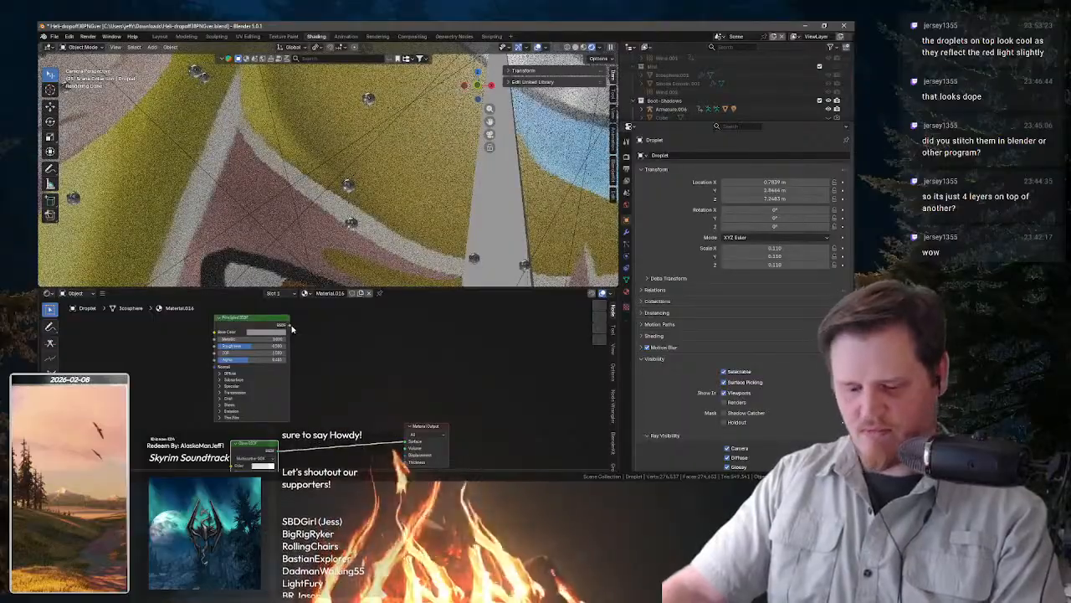
{"action": "left_click_drag", "start_coordinate": [290, 325], "coordinate": [407, 441]}
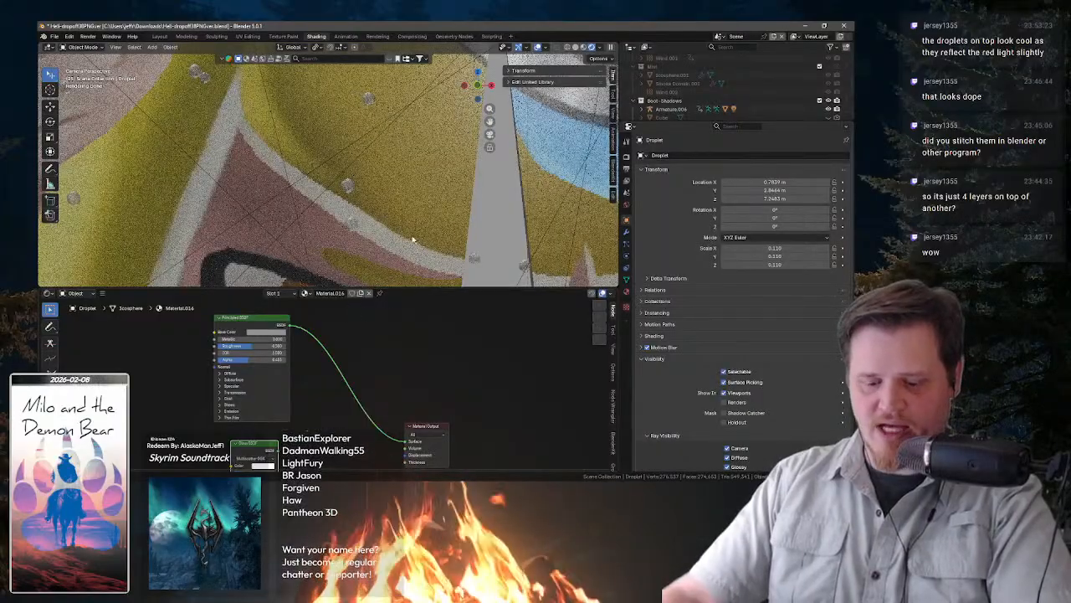
- Render frame 25 into render slot 3 from the Rendering workspace
{"action": "left_click", "coordinate": [377, 37]}
{"action": "key", "text": "3"}
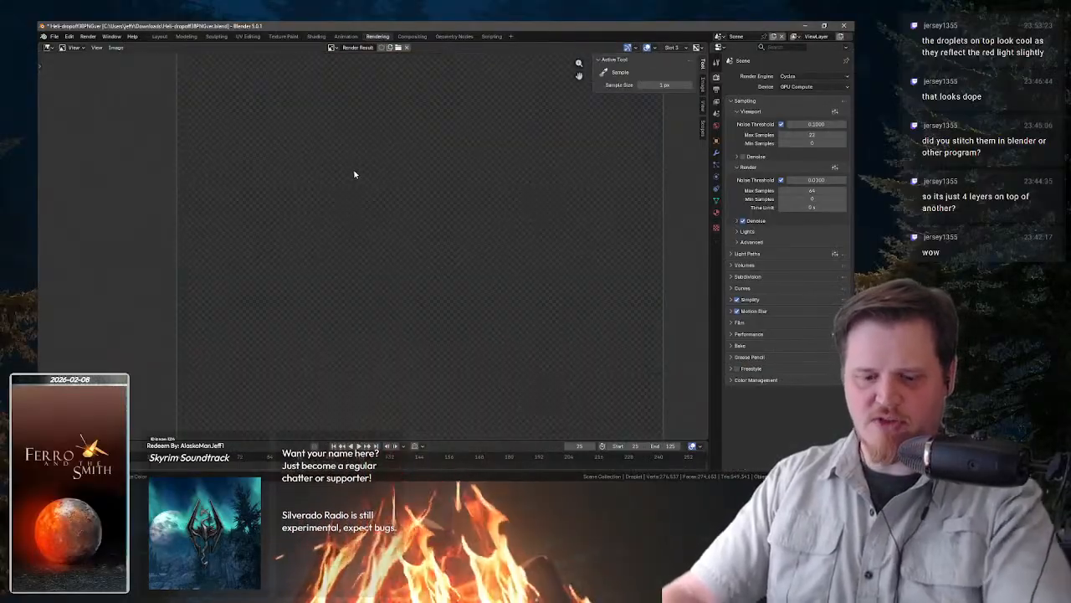
{"action": "key", "text": "F12"}
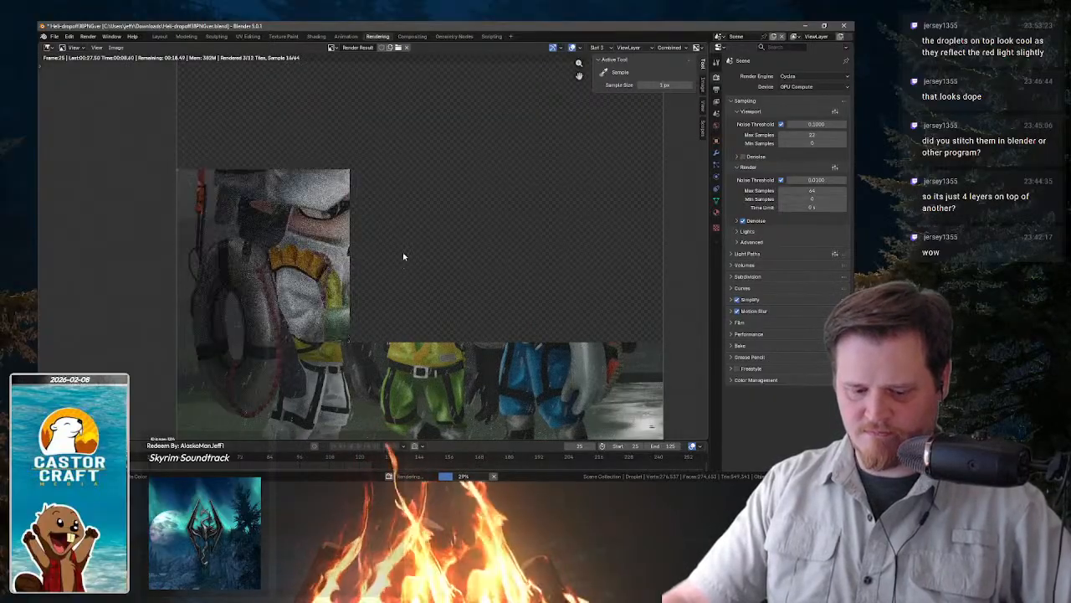
{"action": "scroll", "coordinate": [403, 254], "scroll_direction": "down", "scroll_amount": 2}
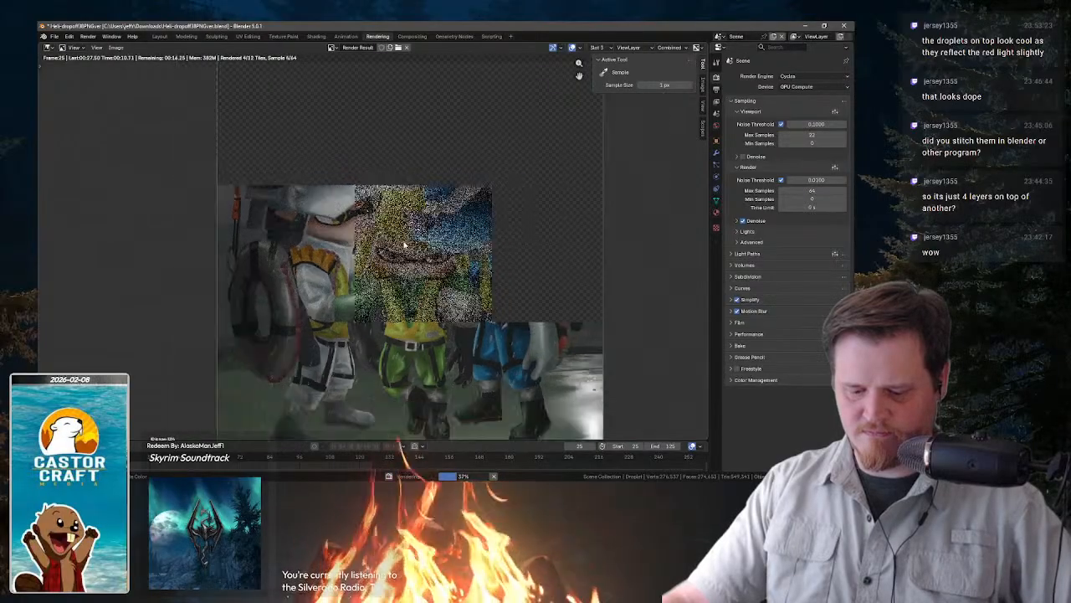
{"action": "scroll", "coordinate": [388, 276], "scroll_direction": "up", "scroll_amount": 2}
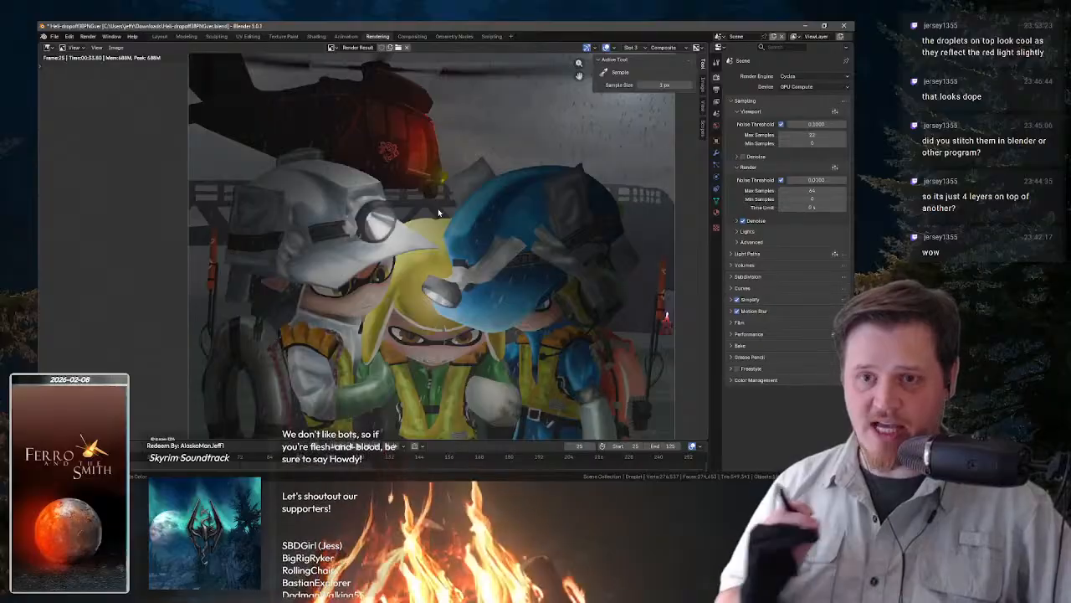
- Examine the rain droplets over the characters' faces and the red-lit helicopter, comparing render slot 3 with slot 1
{"action": "scroll", "coordinate": [445, 201], "scroll_direction": "up", "scroll_amount": 5}
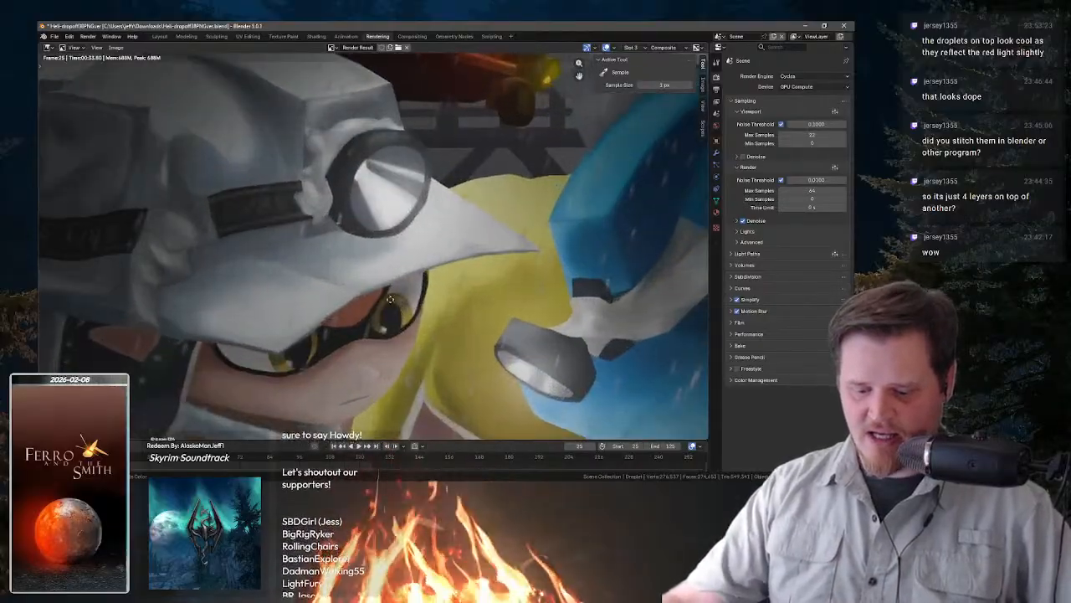
{"action": "scroll", "coordinate": [318, 266], "scroll_direction": "up", "scroll_amount": 3}
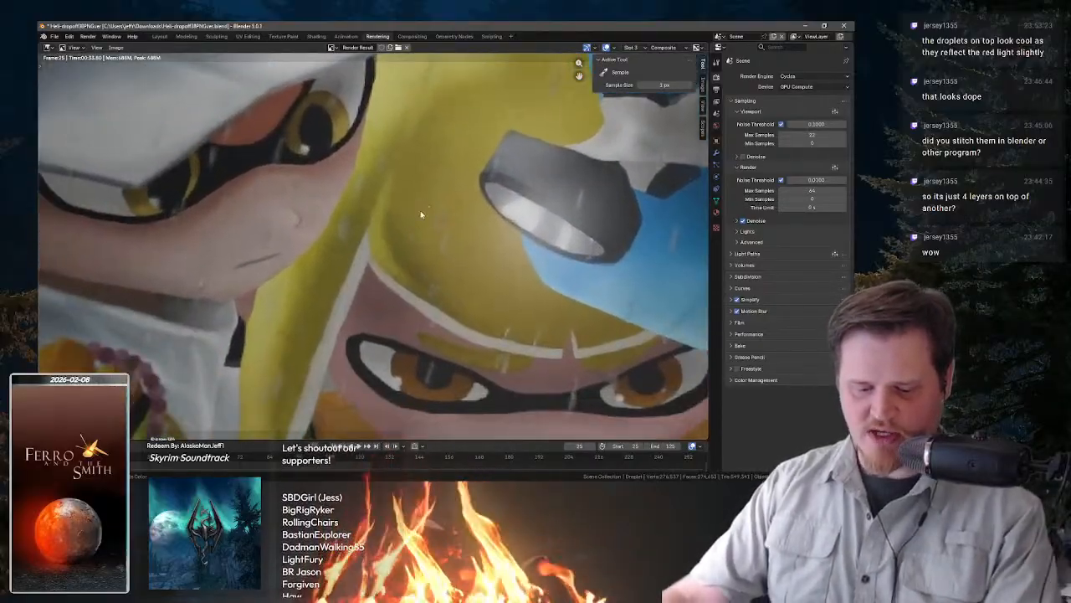
{"action": "left_click_drag", "start_coordinate": [437, 319], "coordinate": [383, 195]}
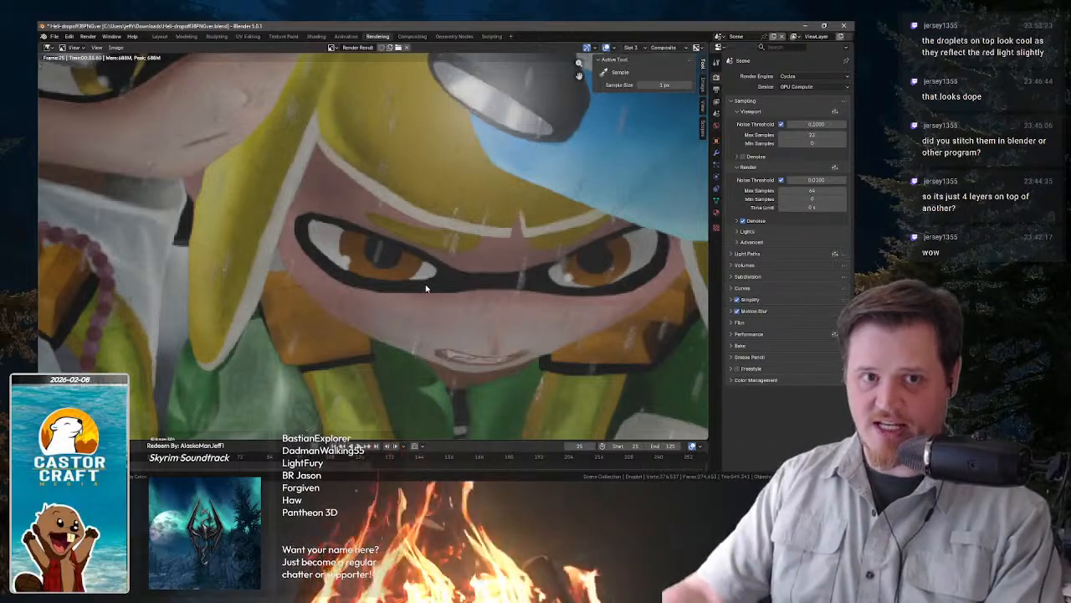
{"action": "left_click_drag", "start_coordinate": [503, 159], "coordinate": [323, 232]}
{"action": "left_click_drag", "start_coordinate": [426, 79], "coordinate": [385, 383]}
{"action": "mouse_move", "coordinate": [413, 183]}
{"action": "left_mouse_down"}
{"action": "mouse_move", "coordinate": [386, 180]}
{"action": "mouse_move", "coordinate": [398, 176]}
{"action": "left_mouse_up"}
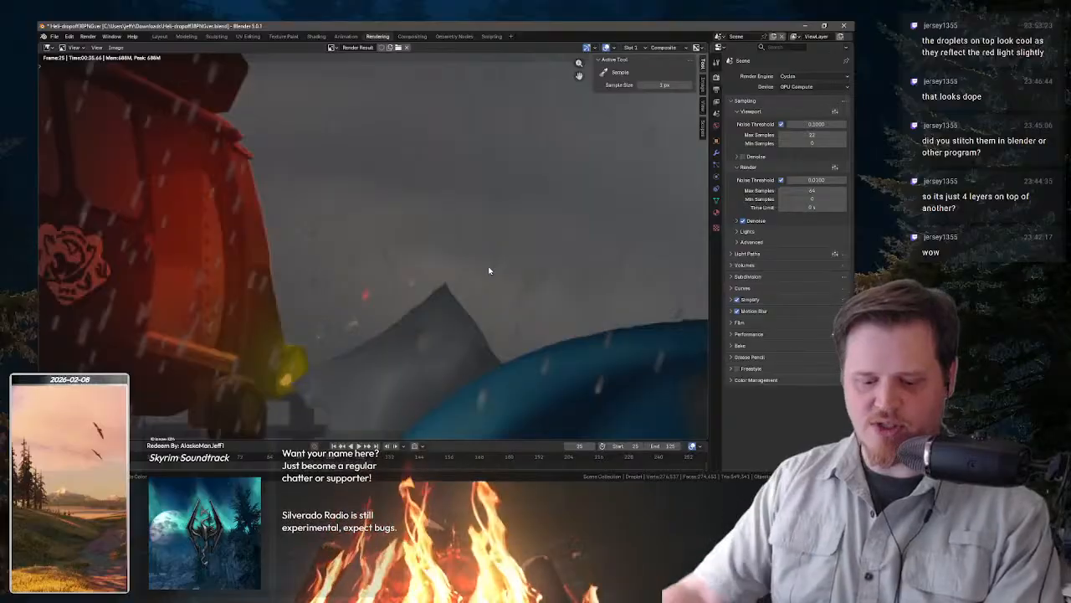
{"action": "left_click_drag", "start_coordinate": [354, 223], "coordinate": [458, 221]}
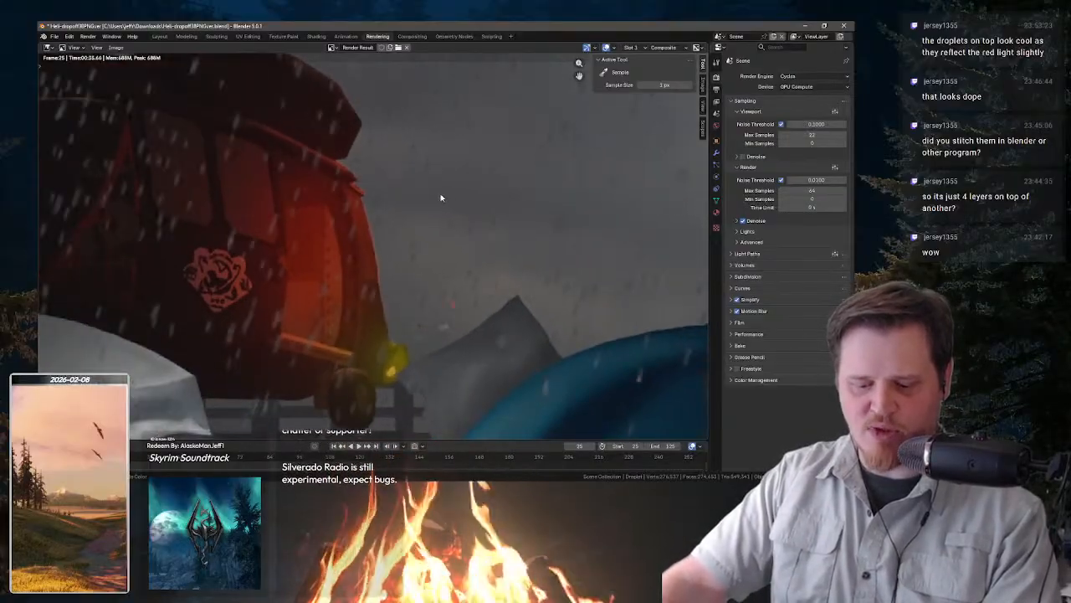
{"action": "scroll", "coordinate": [444, 192], "scroll_direction": "down", "scroll_amount": 2}
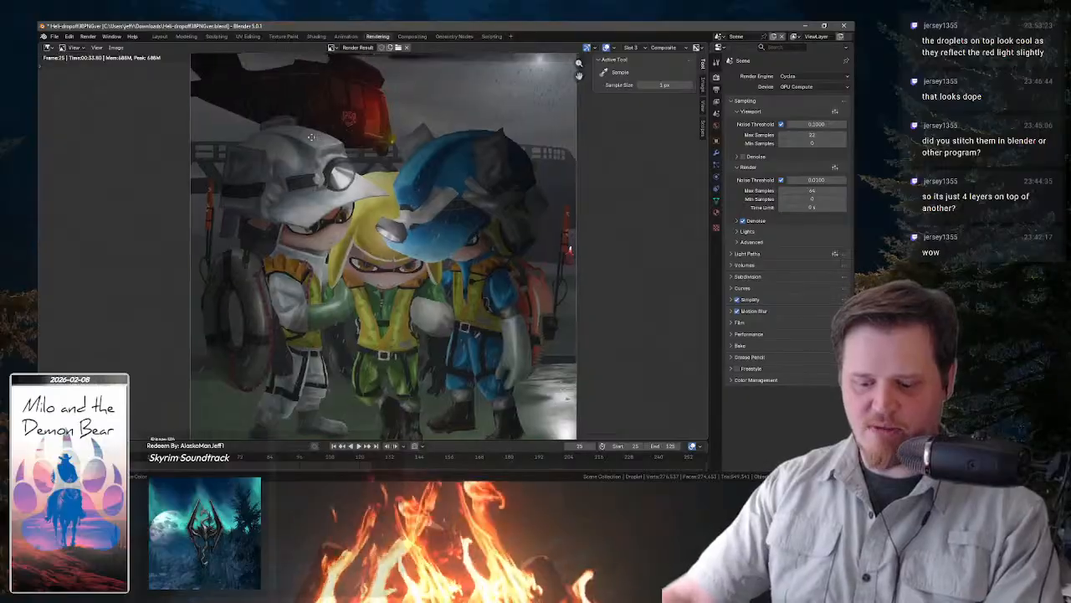
- Compare the rain across the sky, helicopter and characters between the render slots, both close up and in the full image
{"action": "scroll", "coordinate": [414, 223], "scroll_direction": "up", "scroll_amount": 3}
{"action": "left_click_drag", "start_coordinate": [414, 164], "coordinate": [394, 262]}
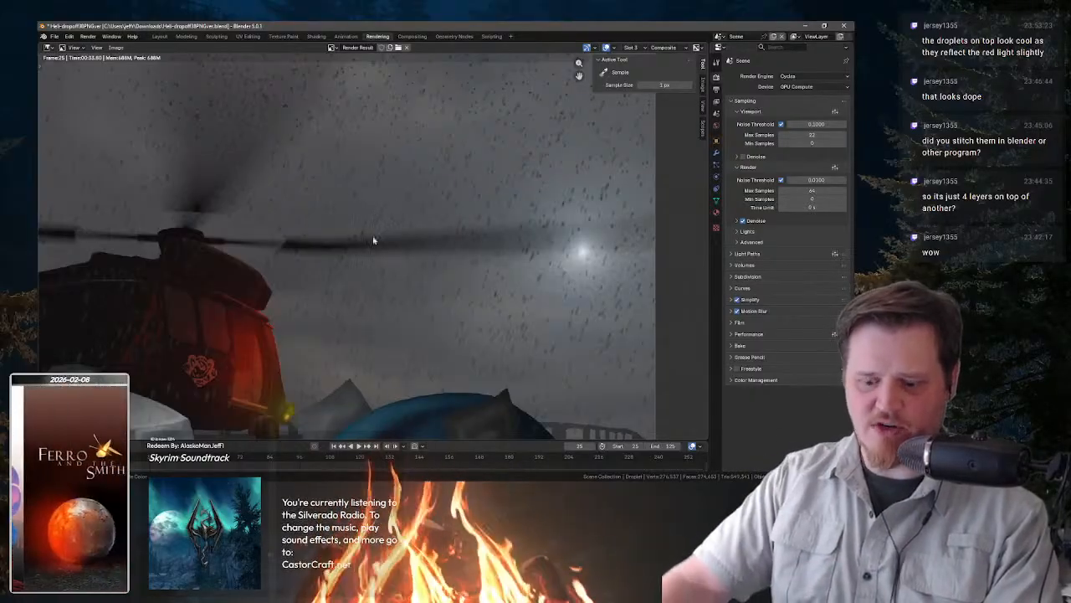
{"action": "left_click_drag", "start_coordinate": [373, 239], "coordinate": [369, 96]}
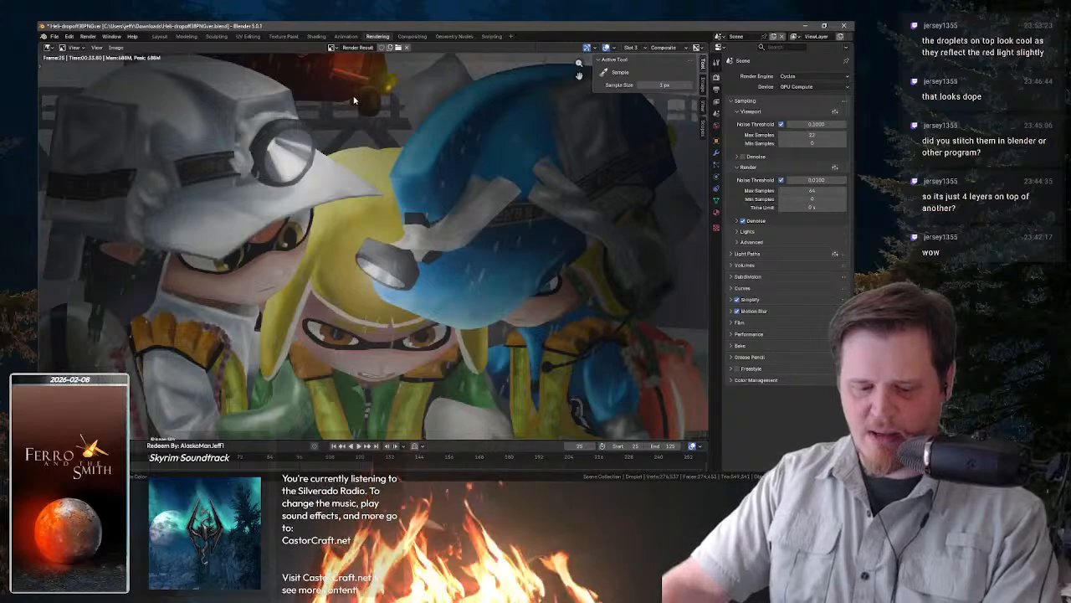
{"action": "scroll", "coordinate": [359, 103], "scroll_direction": "down", "scroll_amount": 2}
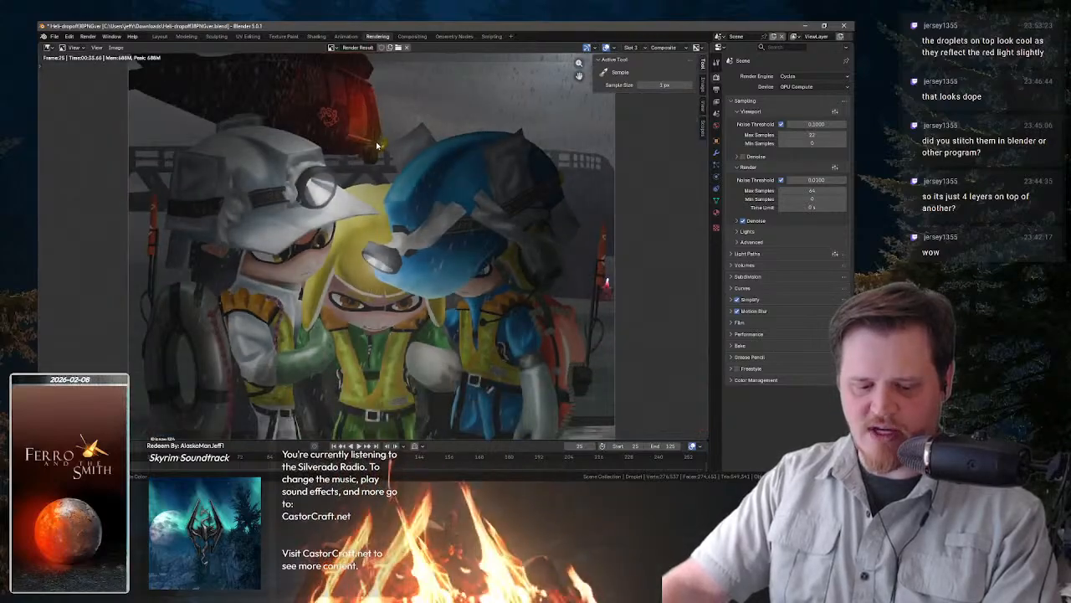
{"action": "scroll", "coordinate": [373, 151], "scroll_direction": "down", "scroll_amount": 4}
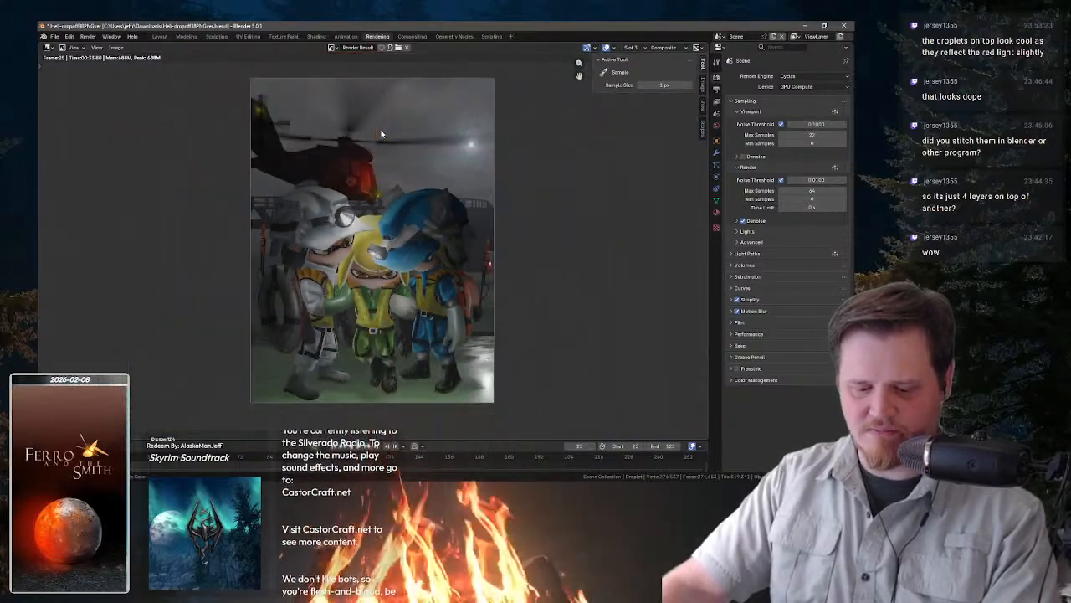
{"action": "scroll", "coordinate": [375, 132], "scroll_direction": "up", "scroll_amount": 1}
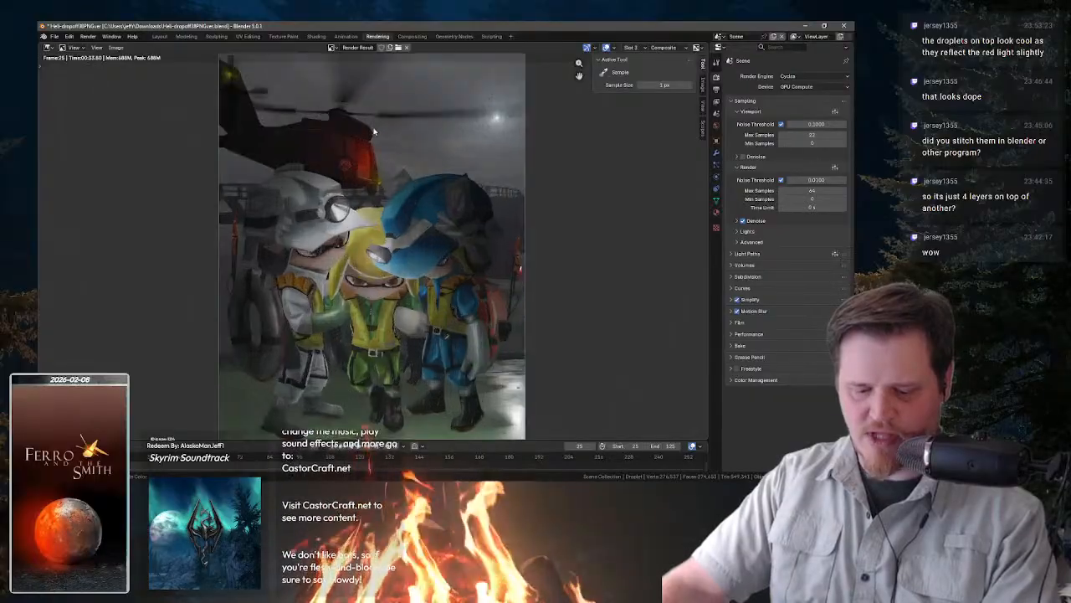
{"action": "scroll", "coordinate": [368, 151], "scroll_direction": "up", "scroll_amount": 1}
{"action": "scroll", "coordinate": [390, 243], "scroll_direction": "up", "scroll_amount": 3}
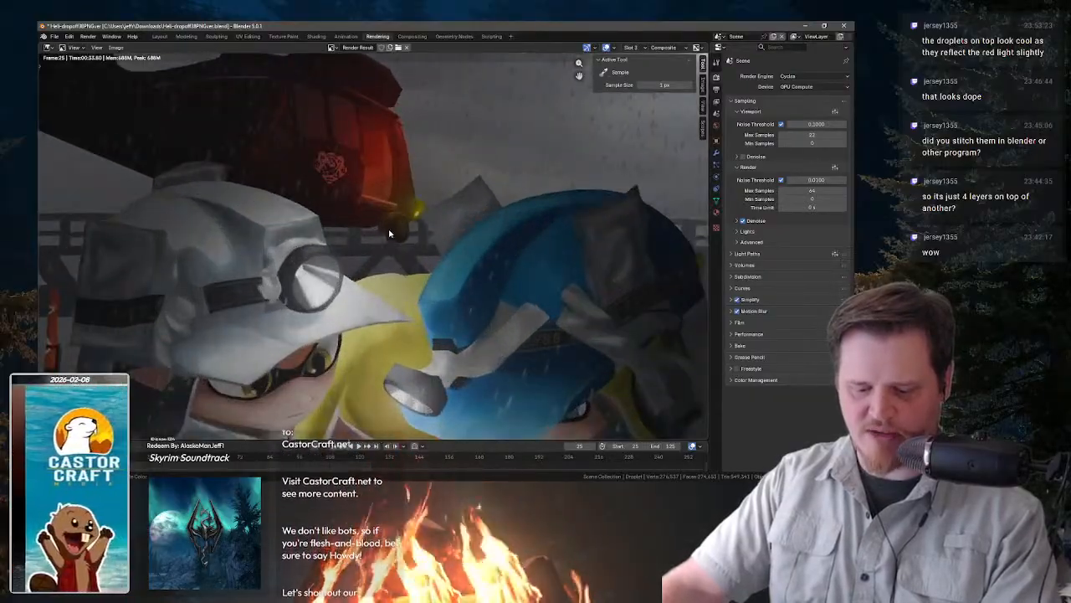
{"action": "scroll", "coordinate": [390, 273], "scroll_direction": "down", "scroll_amount": 2}
{"action": "scroll", "coordinate": [356, 190], "scroll_direction": "down", "scroll_amount": 2}
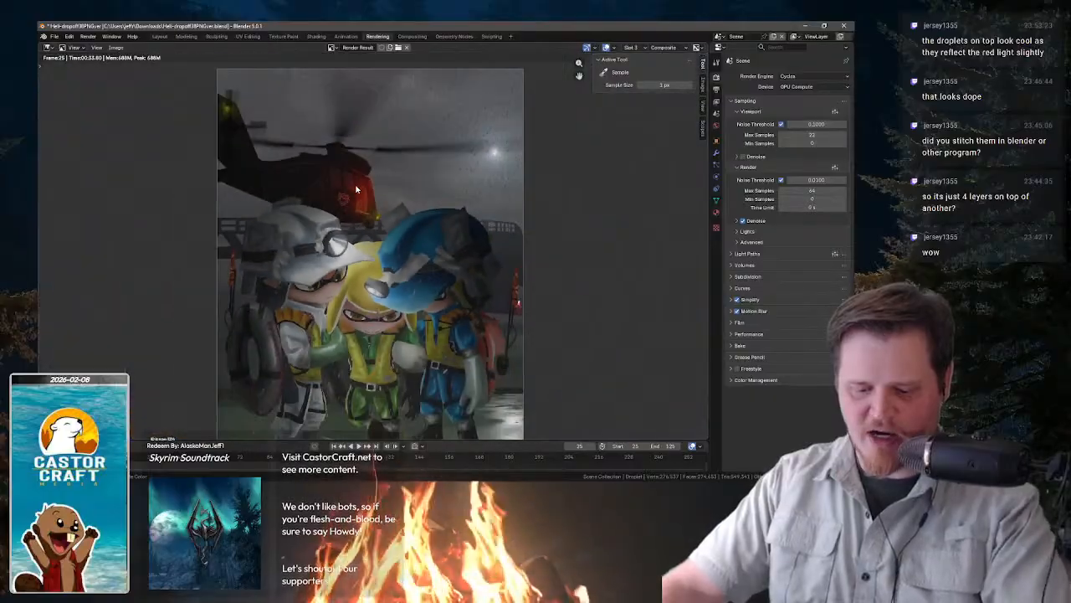
{"action": "scroll", "coordinate": [377, 199], "scroll_direction": "down", "scroll_amount": 2}
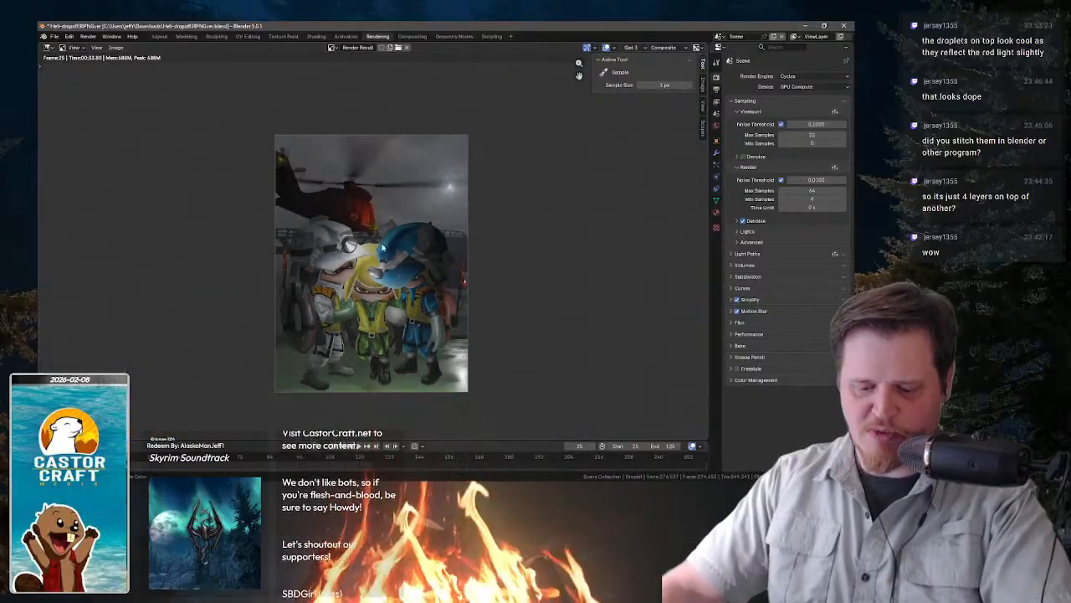
{"action": "scroll", "coordinate": [401, 218], "scroll_direction": "up", "scroll_amount": 3}
{"action": "scroll", "coordinate": [401, 218], "scroll_direction": "up", "scroll_amount": 1}
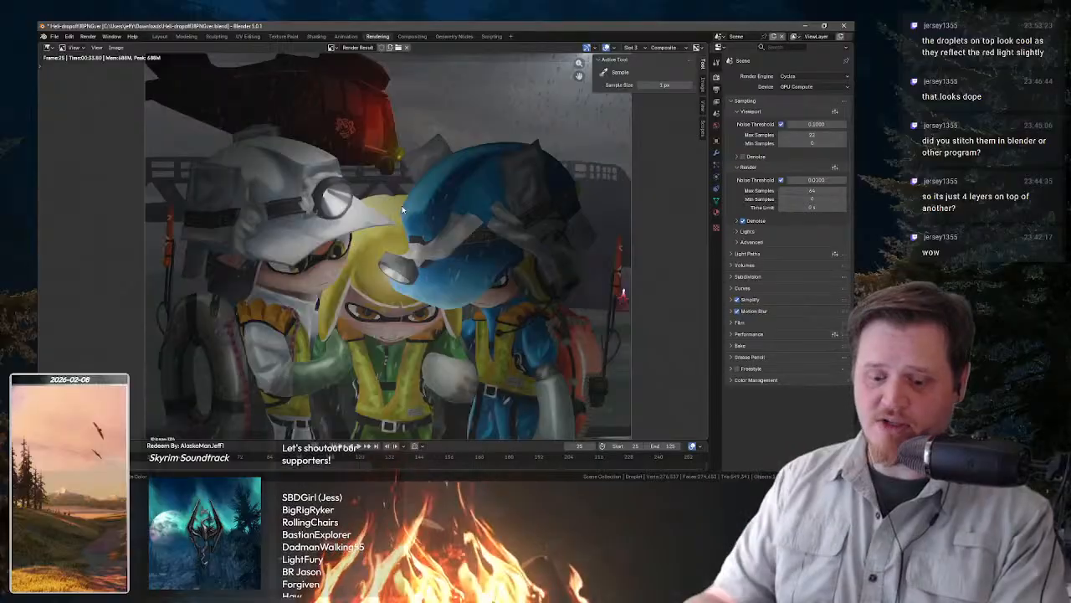
- Select the white character's main body in the Layout workspace and examine its mesh grid in wireframe shading
{"action": "left_click", "coordinate": [158, 36]}
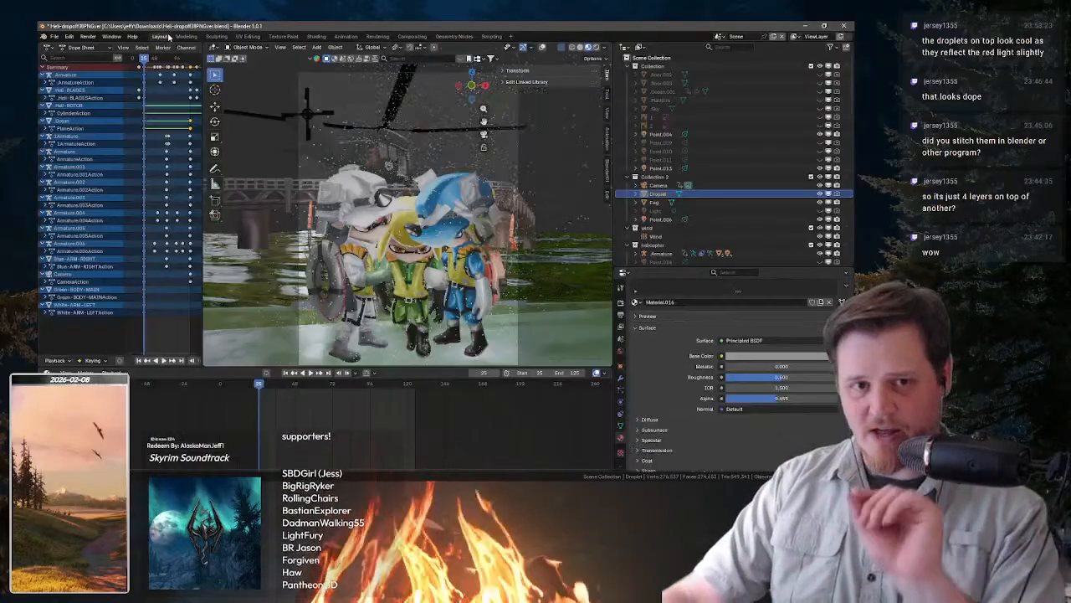
{"action": "scroll", "coordinate": [375, 232], "scroll_direction": "up", "scroll_amount": 4}
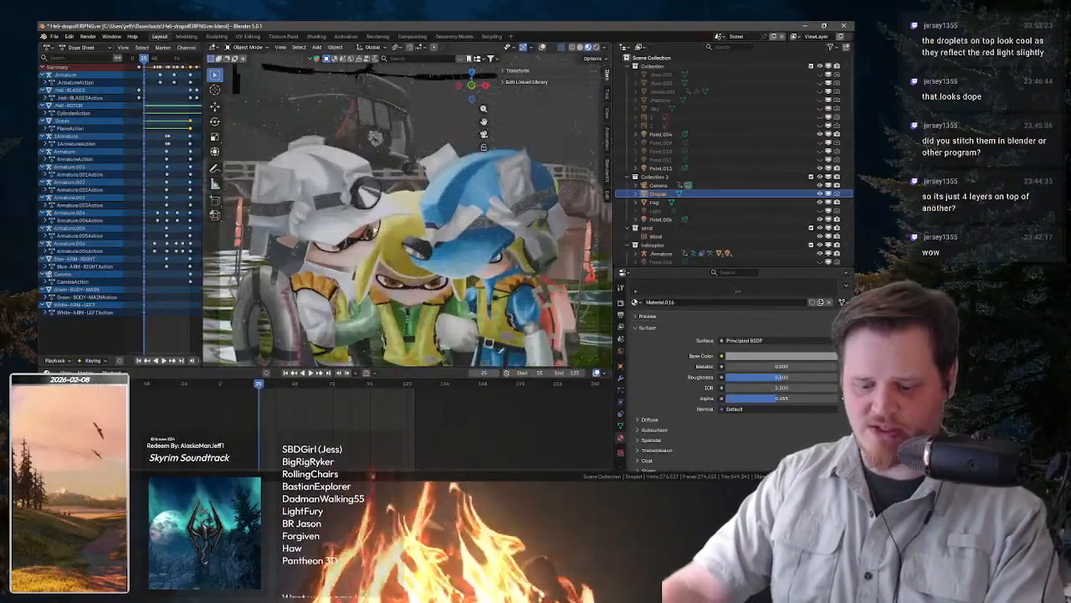
{"action": "left_click", "coordinate": [376, 232]}
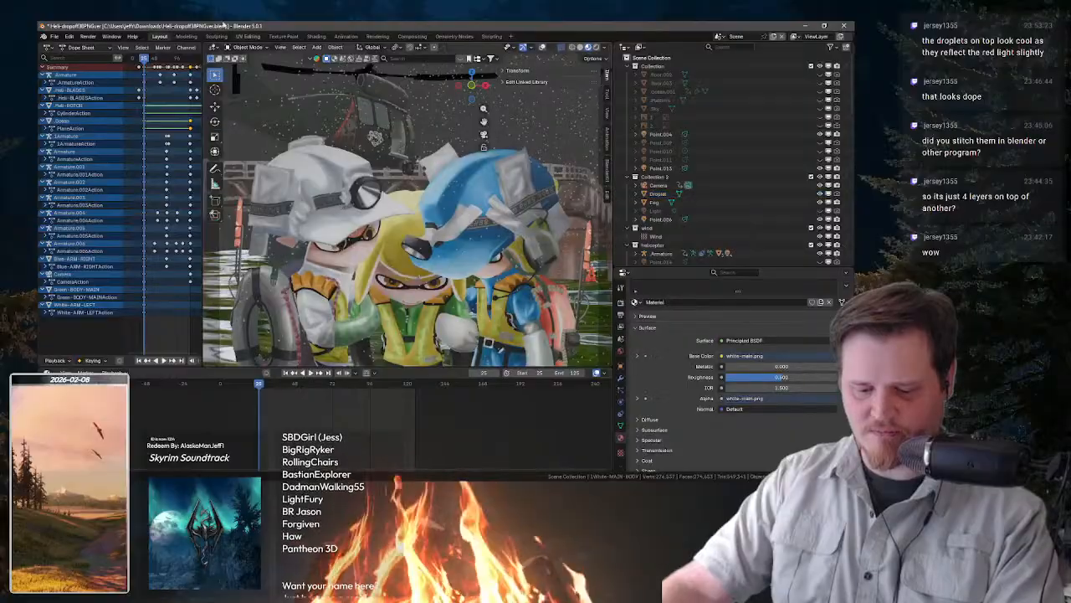
{"action": "left_click", "coordinate": [561, 47]}
{"action": "scroll", "coordinate": [376, 243], "scroll_direction": "up", "scroll_amount": 4}
{"action": "scroll", "coordinate": [375, 245], "scroll_direction": "up", "scroll_amount": 5}
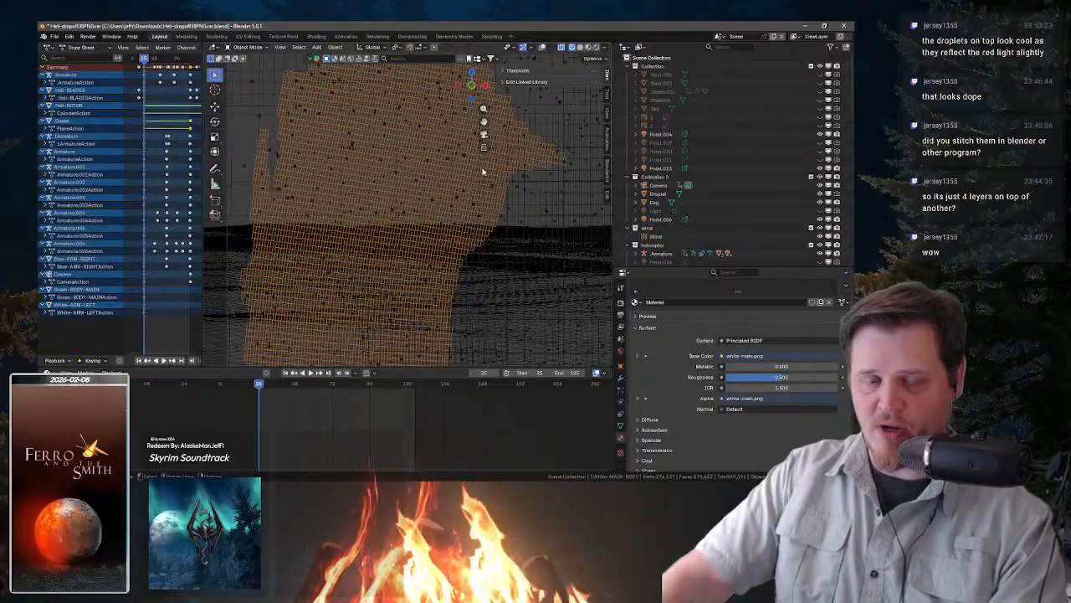
{"action": "scroll", "coordinate": [417, 165], "scroll_direction": "down", "scroll_amount": 2}
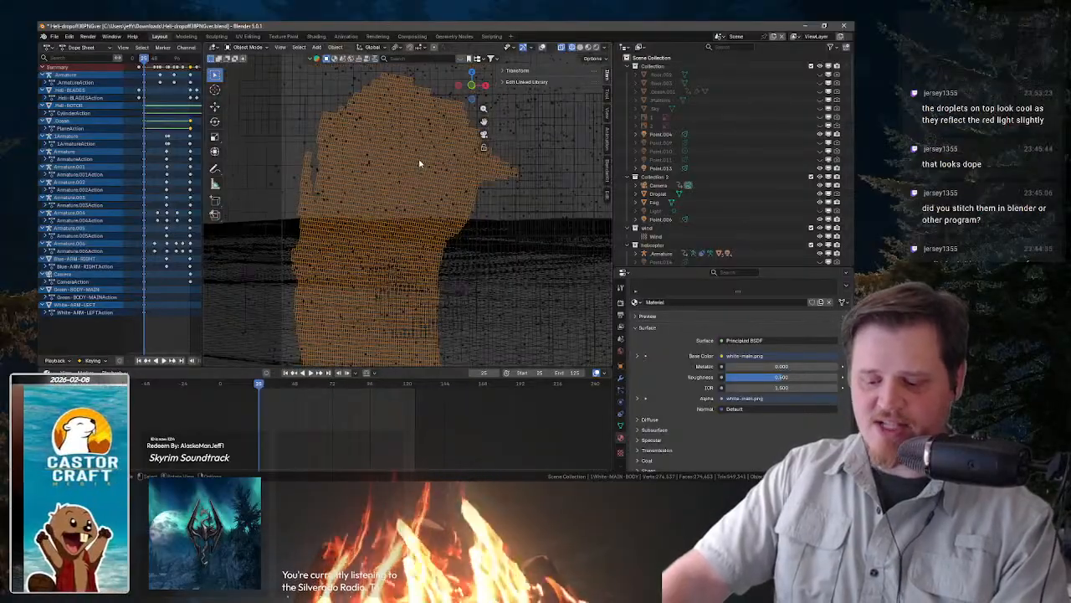
{"action": "left_click_drag", "start_coordinate": [406, 168], "coordinate": [429, 168]}
{"action": "scroll", "coordinate": [431, 166], "scroll_direction": "up", "scroll_amount": 3}
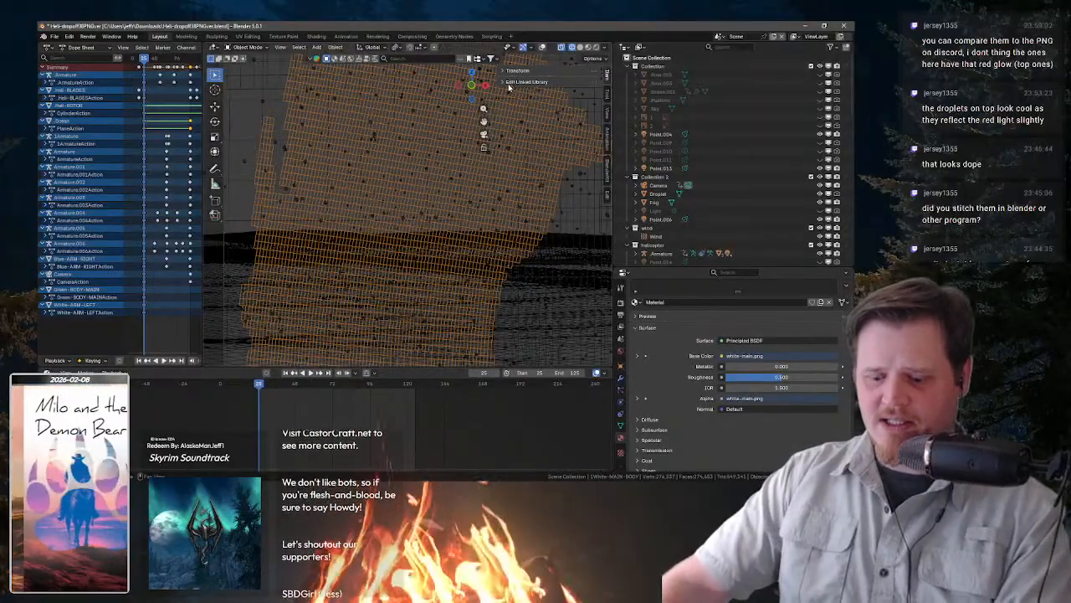
{"action": "scroll", "coordinate": [459, 215], "scroll_direction": "down", "scroll_amount": 4}
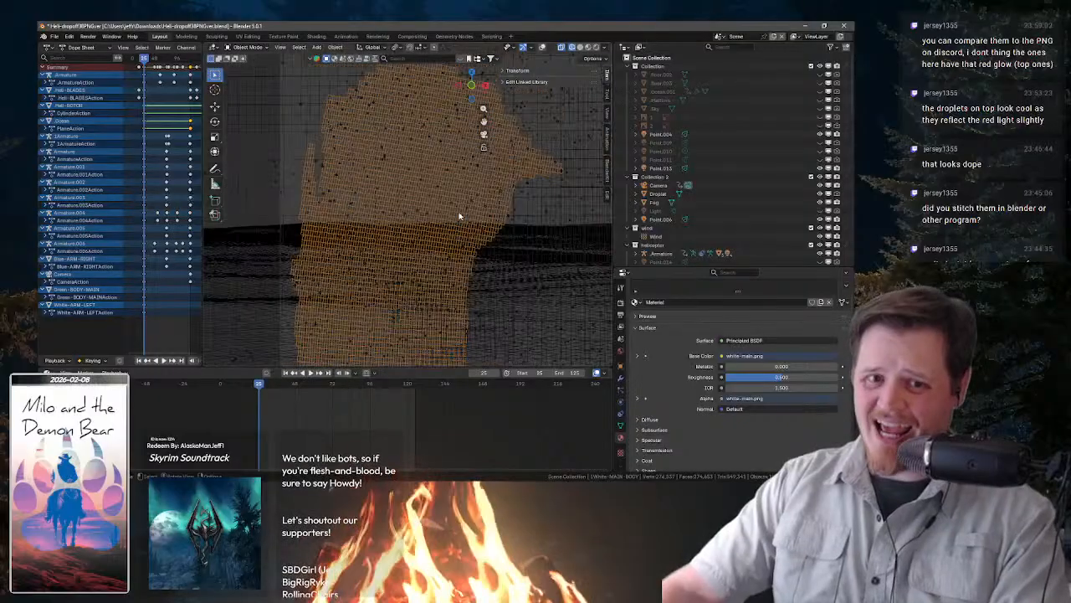
{"action": "scroll", "coordinate": [451, 204], "scroll_direction": "up", "scroll_amount": 1}
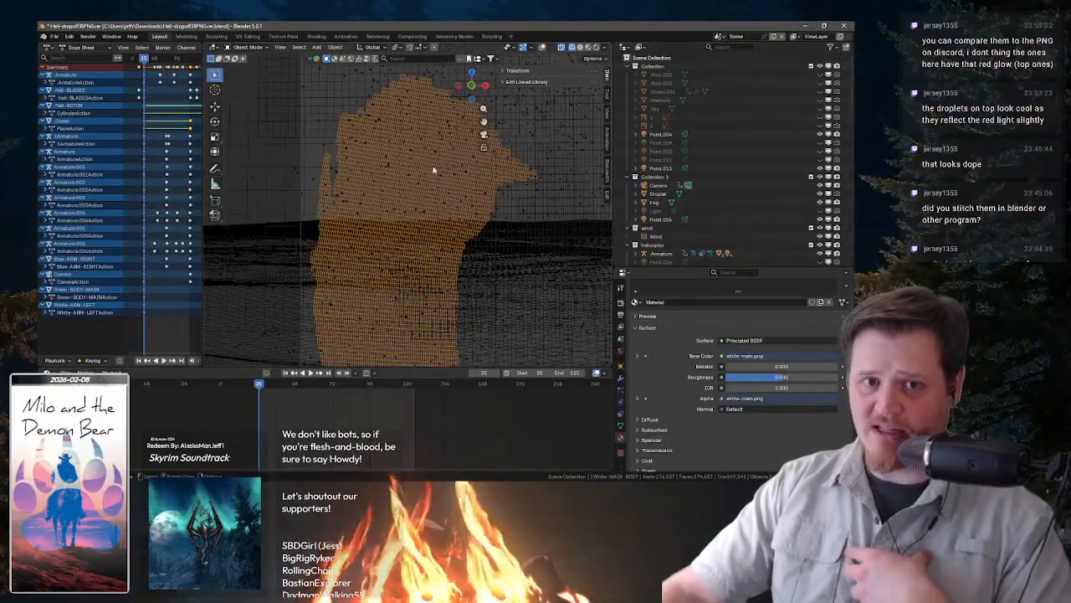
- Duplicate the white character's main body in place and hide every other object
{"action": "scroll", "coordinate": [434, 164], "scroll_direction": "down", "scroll_amount": 3}
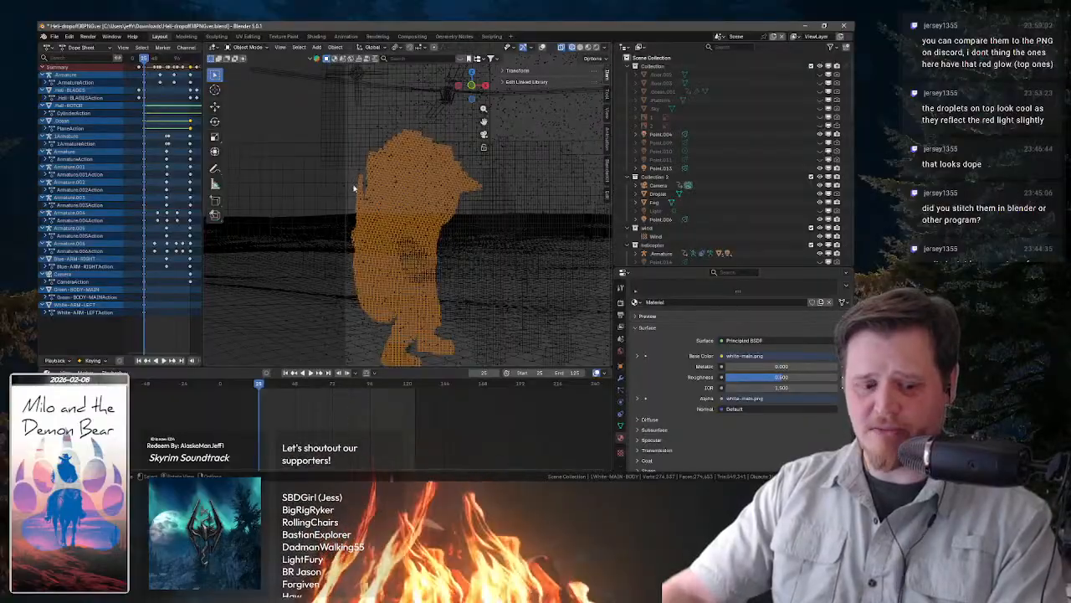
{"action": "mouse_move", "coordinate": [353, 187]}
{"action": "left_mouse_down"}
{"action": "mouse_move", "coordinate": [443, 204]}
{"action": "mouse_move", "coordinate": [351, 189]}
{"action": "left_mouse_up"}
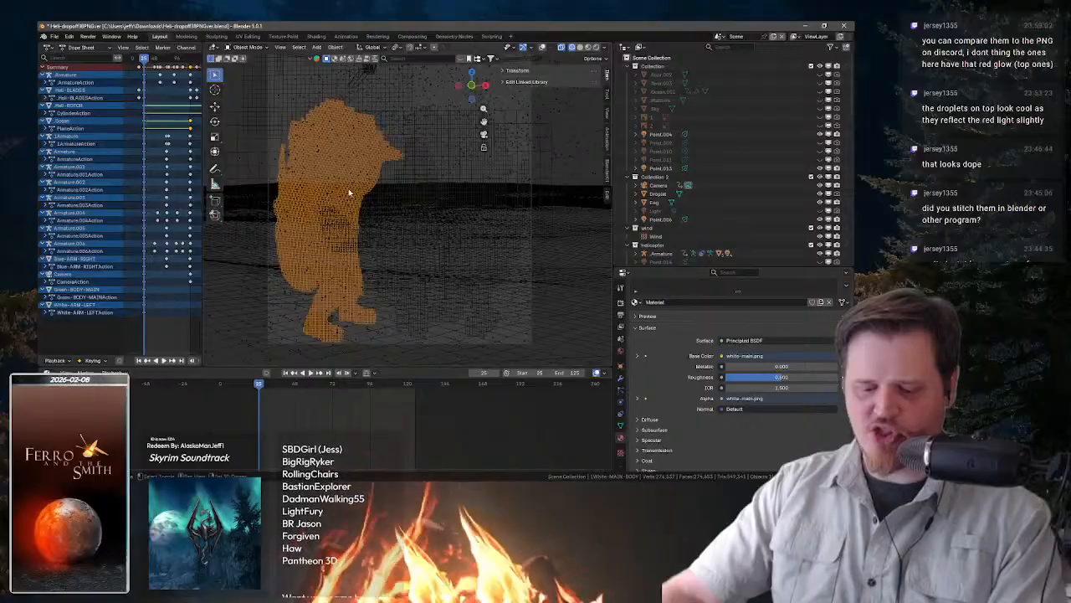
{"action": "key", "text": "shift+d"}
{"action": "key", "text": "Escape"}
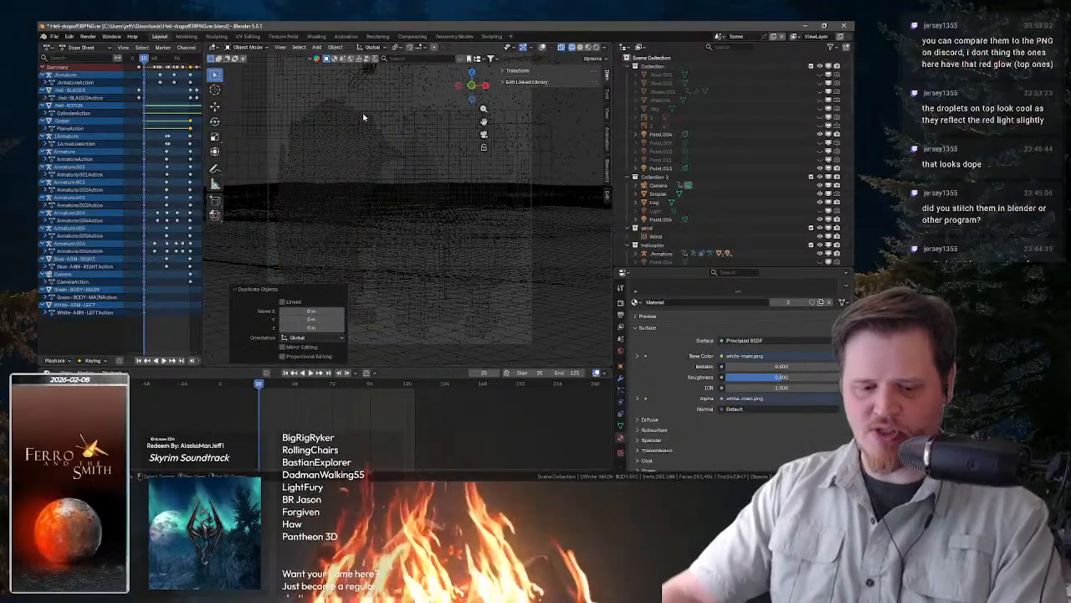
{"action": "key", "text": "shift+h"}
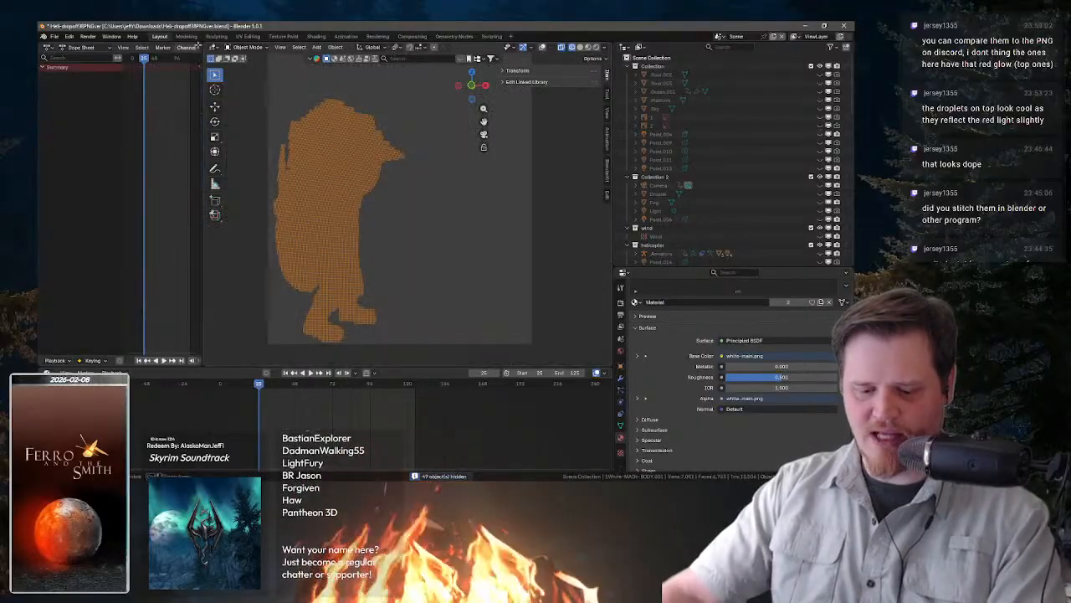
- Show the duplicated body in Material Preview shading and collapse its GeometryNodes droplet modifier
{"action": "left_click", "coordinate": [588, 47]}
{"action": "scroll", "coordinate": [409, 206], "scroll_direction": "up", "scroll_amount": 3}
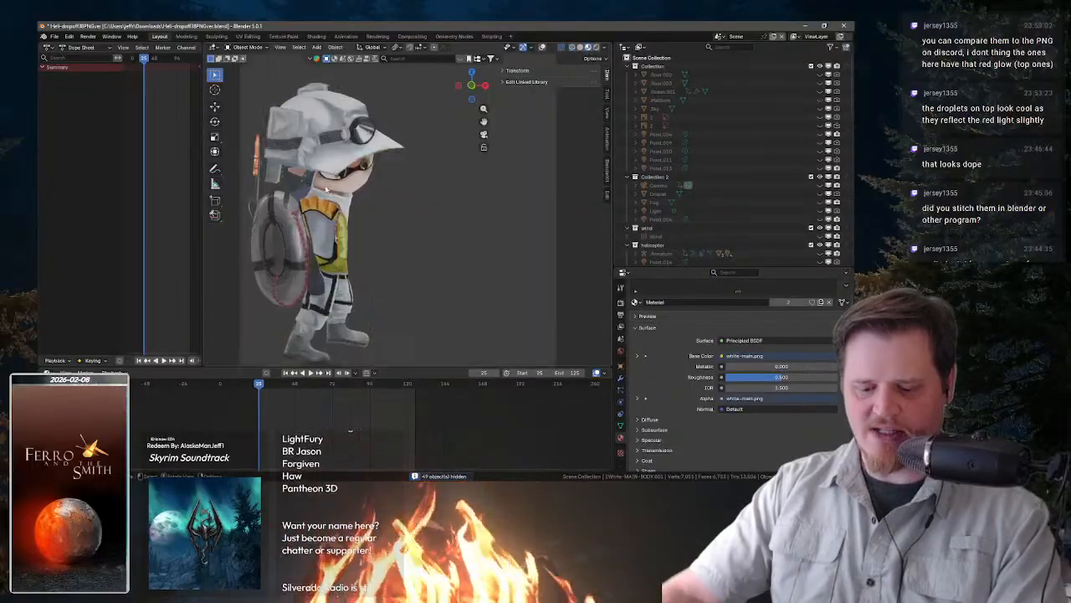
{"action": "left_click_drag", "start_coordinate": [335, 92], "coordinate": [366, 244]}
{"action": "scroll", "coordinate": [523, 203], "scroll_direction": "up", "scroll_amount": 5}
{"action": "left_click", "coordinate": [620, 380]}
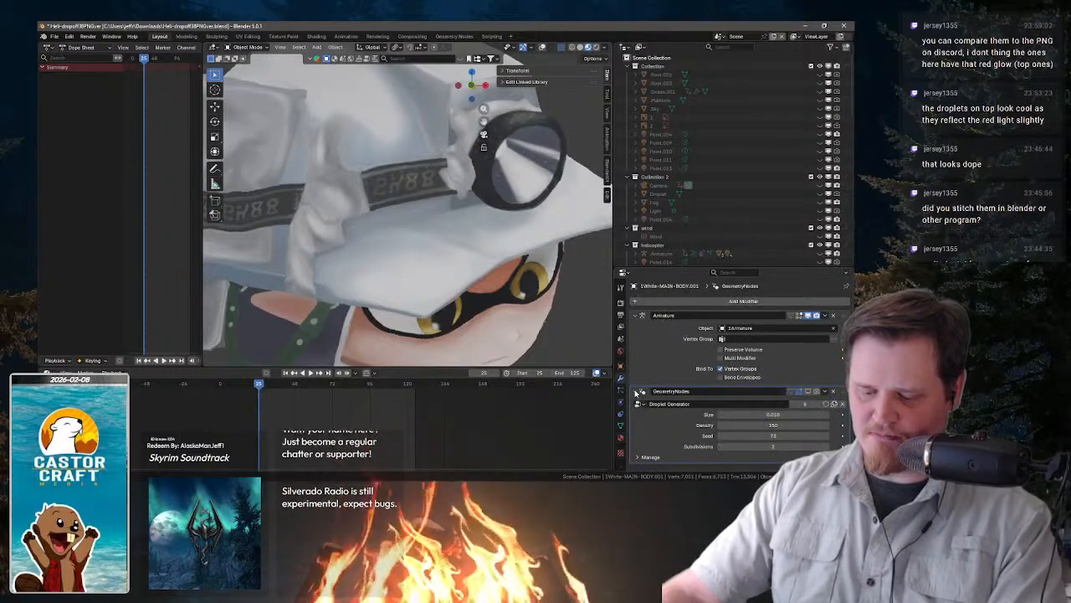
{"action": "left_click", "coordinate": [825, 391]}
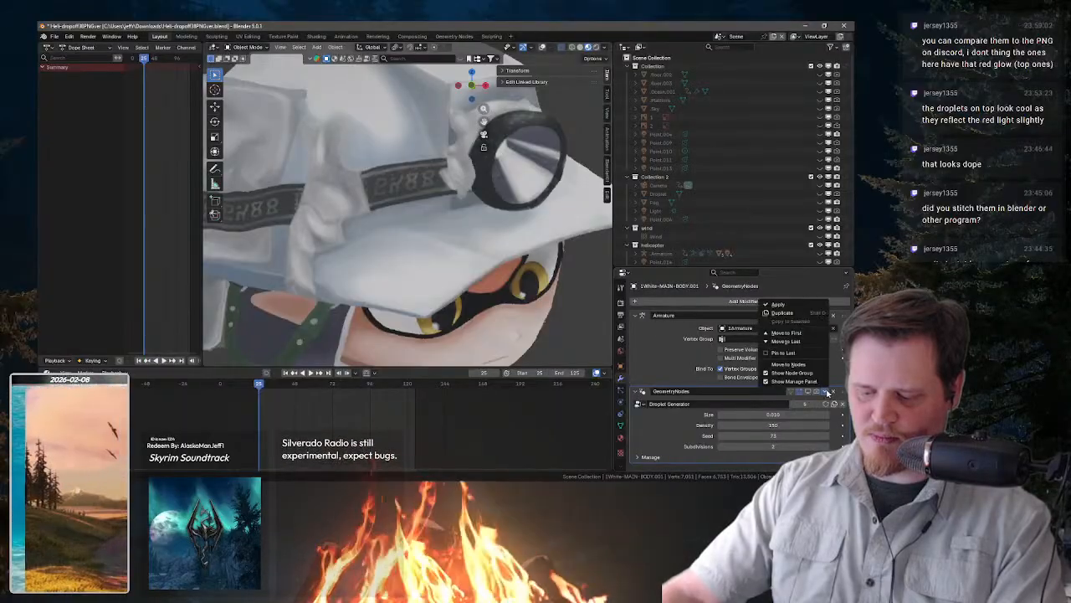
{"action": "left_click", "coordinate": [637, 391]}
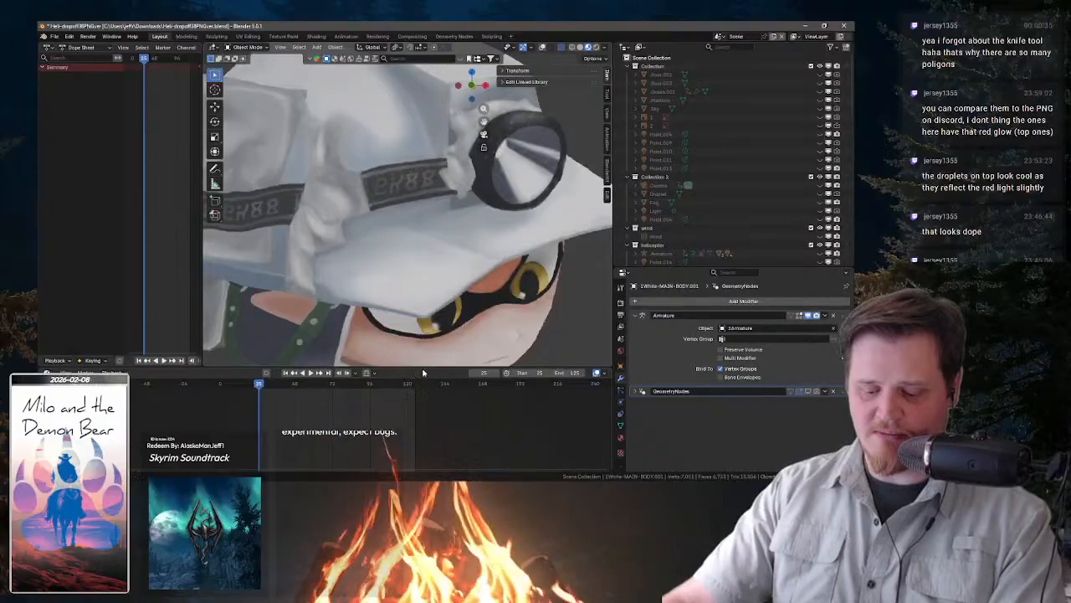
- Enter Edit Mode on the duplicated body and turn on the viewport overlays to show its mesh
{"action": "scroll", "coordinate": [427, 279], "scroll_direction": "down", "scroll_amount": 2}
{"action": "key", "text": "Tab"}
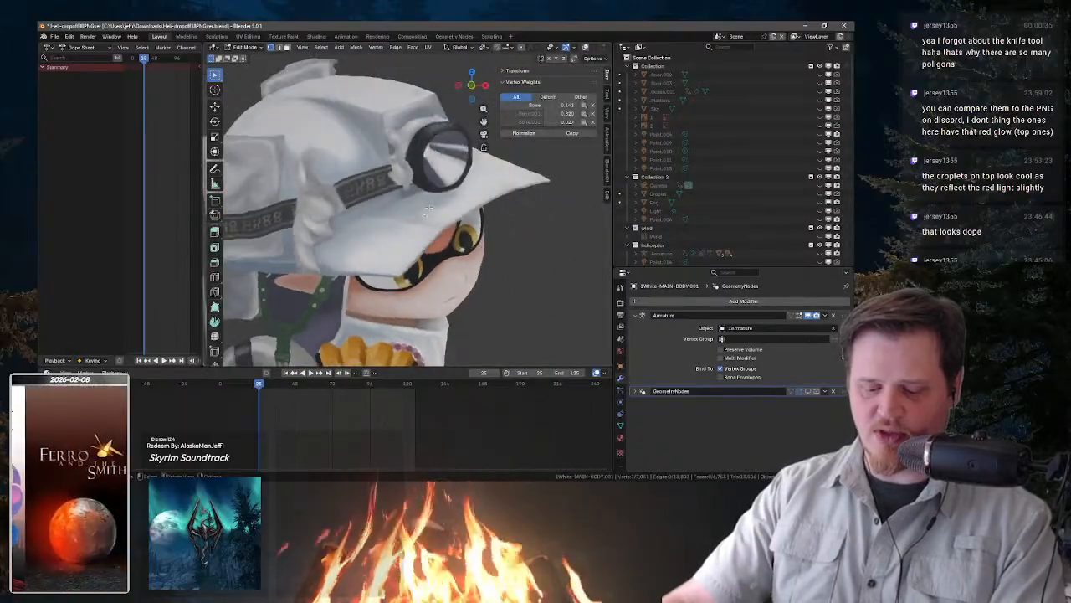
{"action": "scroll", "coordinate": [430, 204], "scroll_direction": "down", "scroll_amount": 2}
{"action": "scroll", "coordinate": [593, 48], "scroll_direction": "down", "scroll_amount": 3}
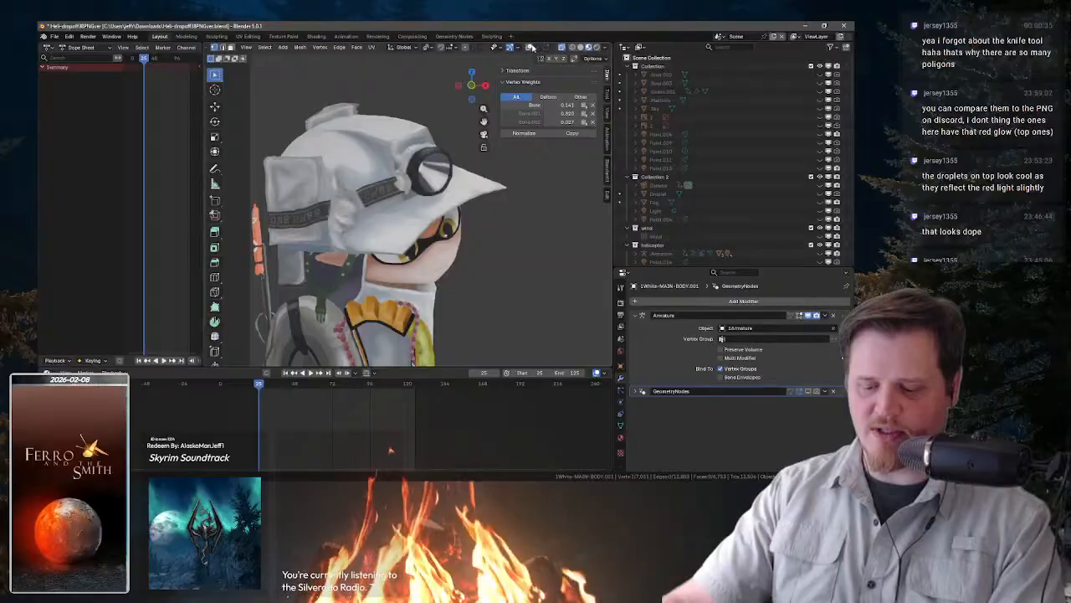
{"action": "left_click", "coordinate": [529, 47]}
{"action": "scroll", "coordinate": [397, 201], "scroll_direction": "up", "scroll_amount": 3}
{"action": "left_click_drag", "start_coordinate": [344, 99], "coordinate": [435, 217]}
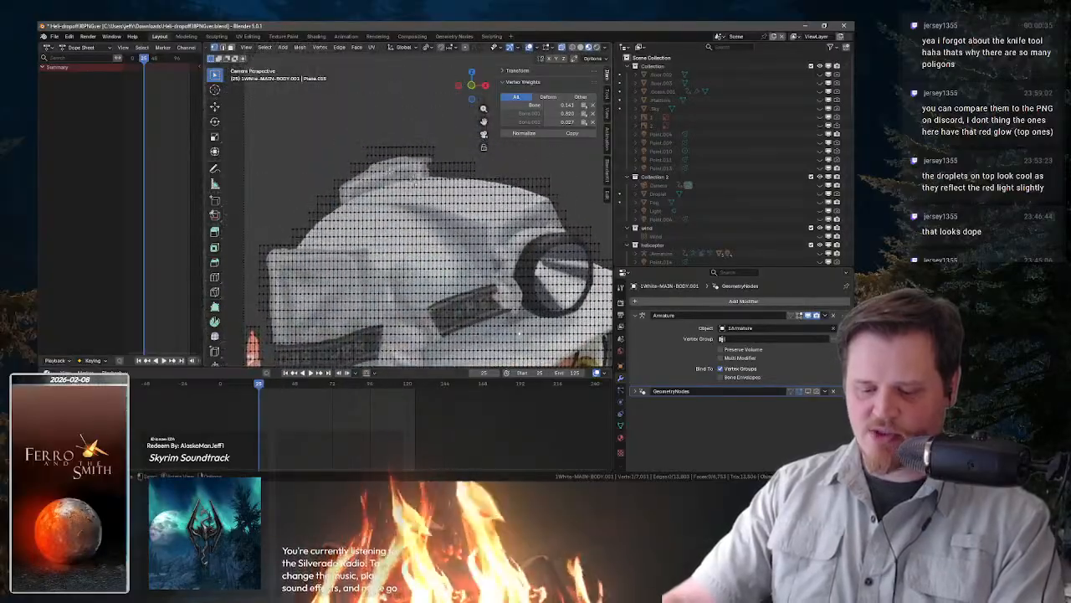
- Examine the dense mesh grid over the character's hat and head in edge select mode from several angles
{"action": "scroll", "coordinate": [392, 160], "scroll_direction": "up", "scroll_amount": 1}
{"action": "key", "text": "2"}
{"action": "scroll", "coordinate": [397, 142], "scroll_direction": "down", "scroll_amount": 3}
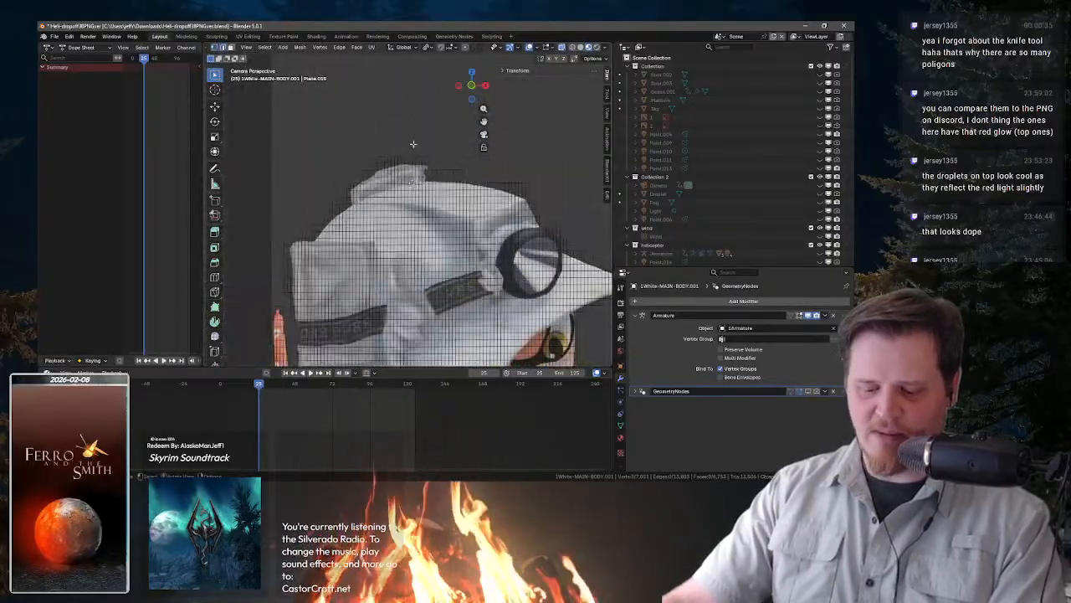
{"action": "scroll", "coordinate": [413, 145], "scroll_direction": "up", "scroll_amount": 5}
{"action": "mouse_move", "coordinate": [403, 103]}
{"action": "left_mouse_down"}
{"action": "mouse_move", "coordinate": [327, 136]}
{"action": "mouse_move", "coordinate": [416, 107]}
{"action": "left_mouse_up"}
{"action": "scroll", "coordinate": [423, 183], "scroll_direction": "up", "scroll_amount": 5}
{"action": "left_click_drag", "start_coordinate": [422, 184], "coordinate": [427, 218]}
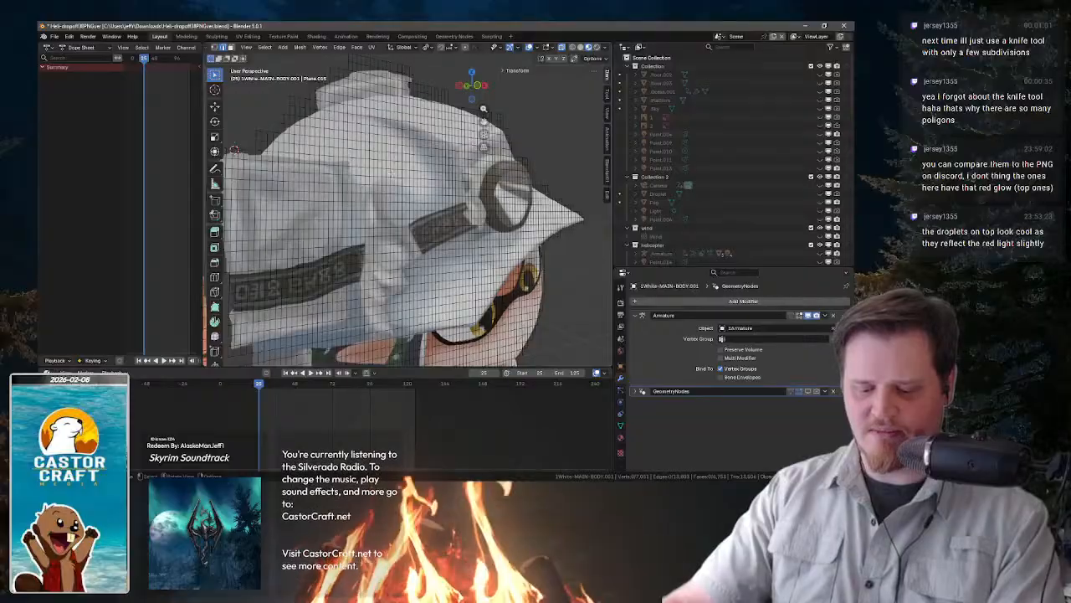
{"action": "scroll", "coordinate": [400, 172], "scroll_direction": "down", "scroll_amount": 5}
{"action": "left_click_drag", "start_coordinate": [410, 170], "coordinate": [374, 172]}
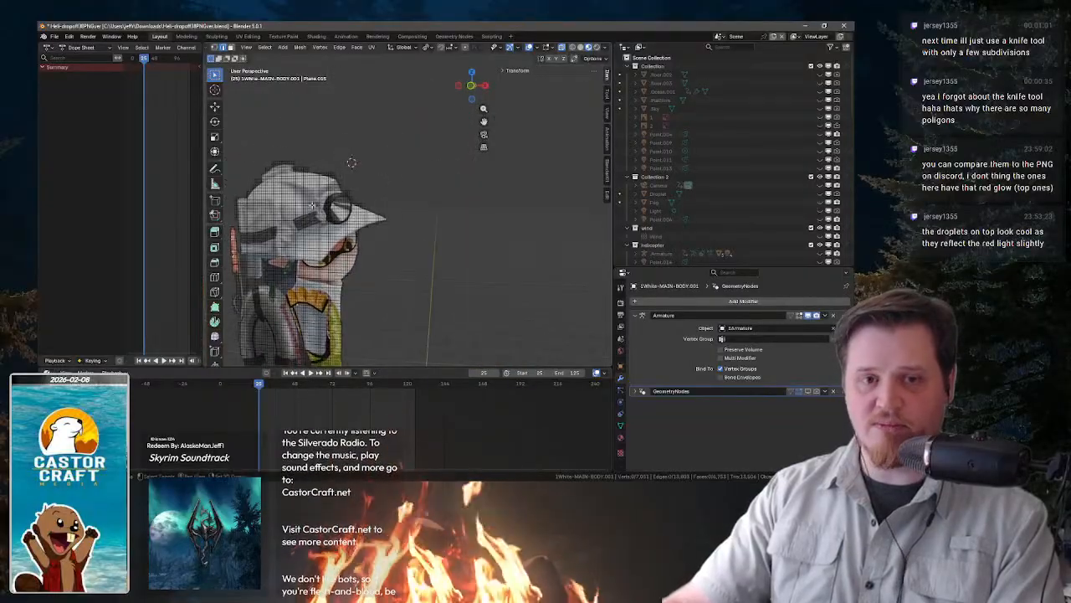
{"action": "scroll", "coordinate": [312, 205], "scroll_direction": "up", "scroll_amount": 6}
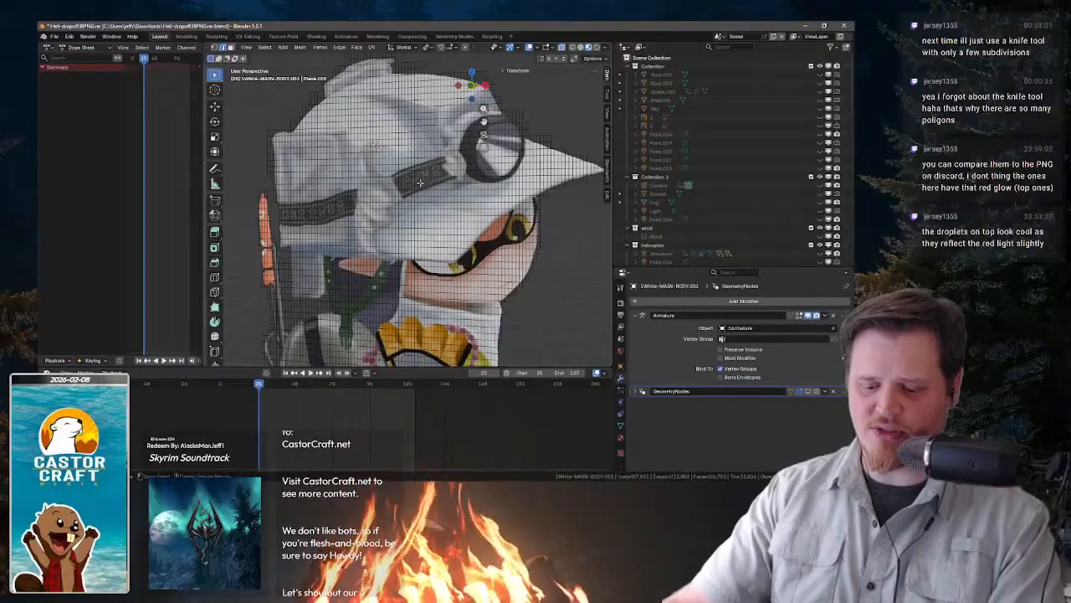
- Align to the front view and switch the duplicated body to Sculpt Mode
{"action": "key", "text": "KP_1"}
{"action": "scroll", "coordinate": [435, 184], "scroll_direction": "up", "scroll_amount": 4}
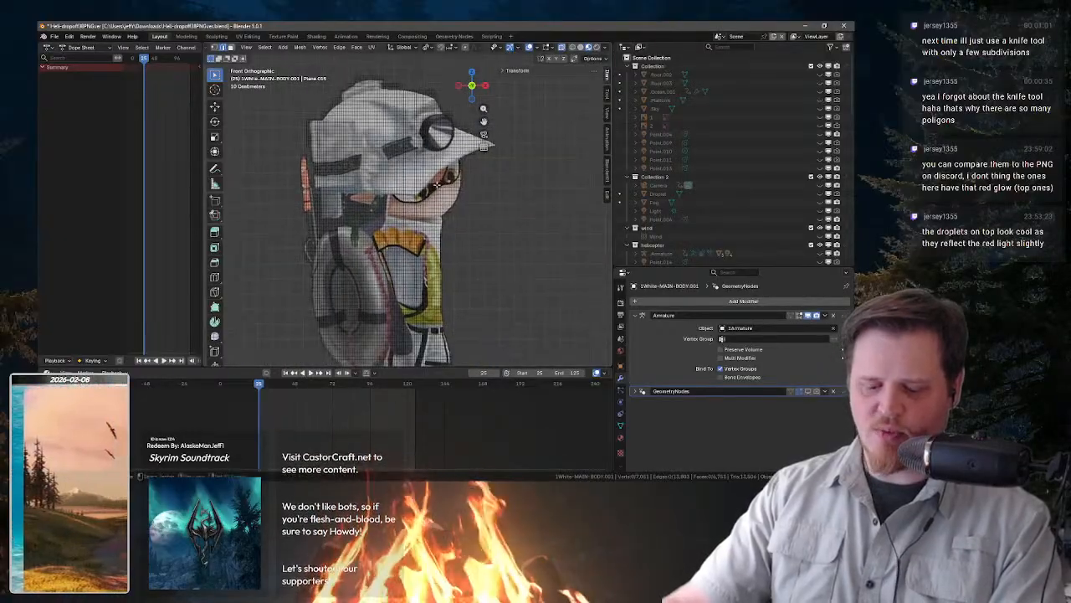
{"action": "key", "text": "ctrl+Tab"}
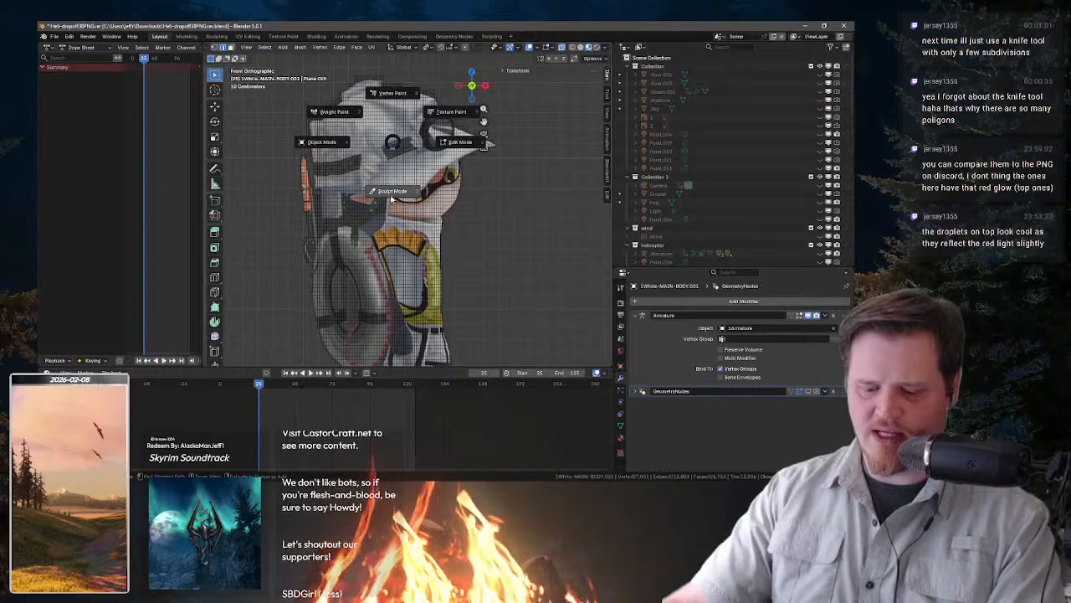
{"action": "left_click", "coordinate": [392, 194]}
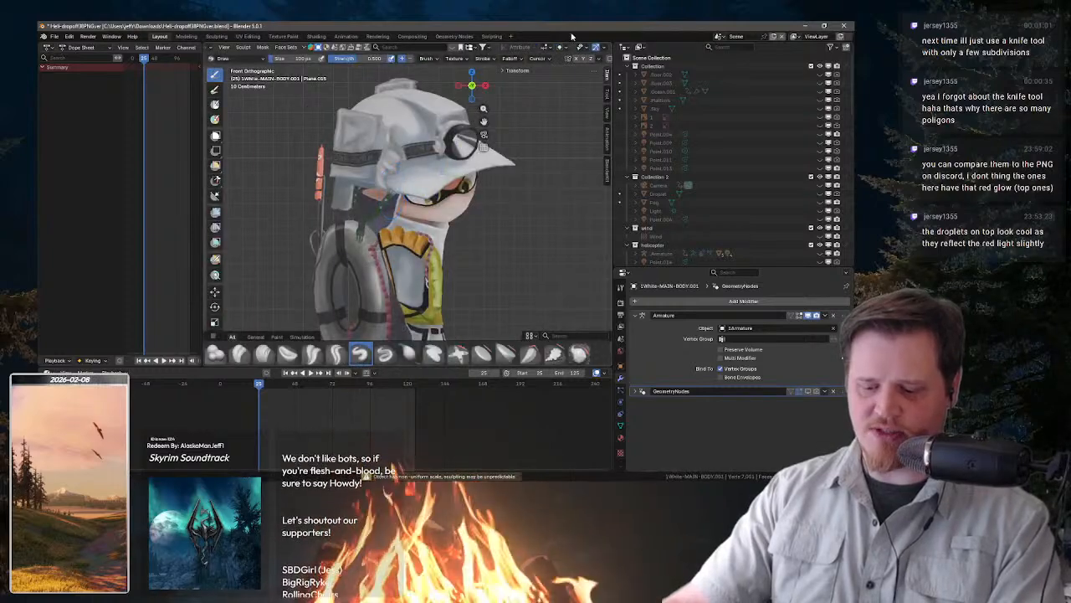
- Enable Wireframe in the duplicated body's Viewport Display object properties
{"action": "left_click", "coordinate": [624, 366]}
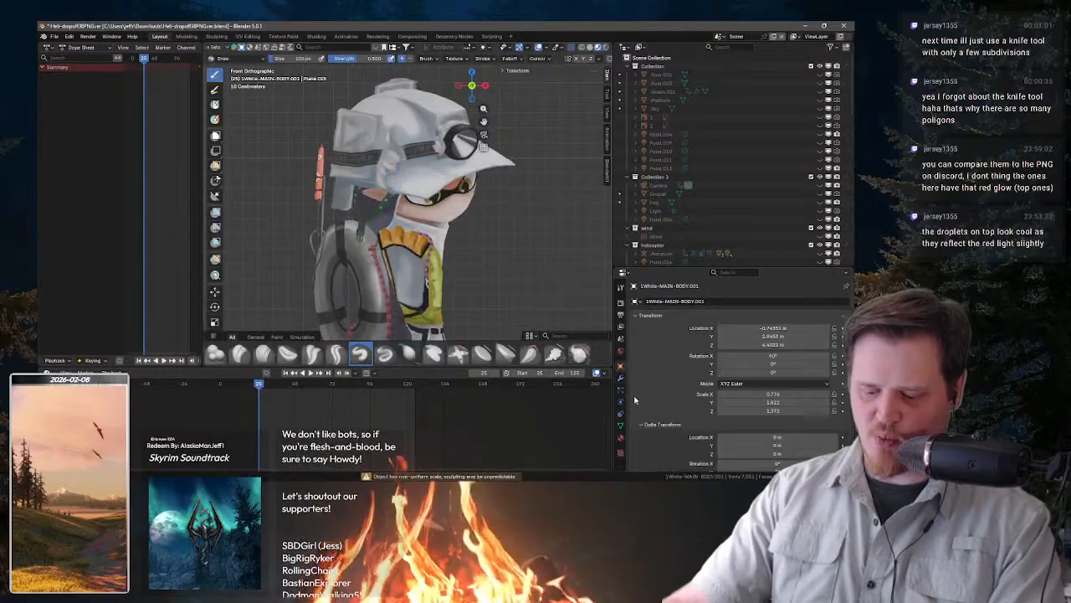
{"action": "scroll", "coordinate": [636, 400], "scroll_direction": "down", "scroll_amount": 3}
{"action": "scroll", "coordinate": [636, 394], "scroll_direction": "down", "scroll_amount": 8}
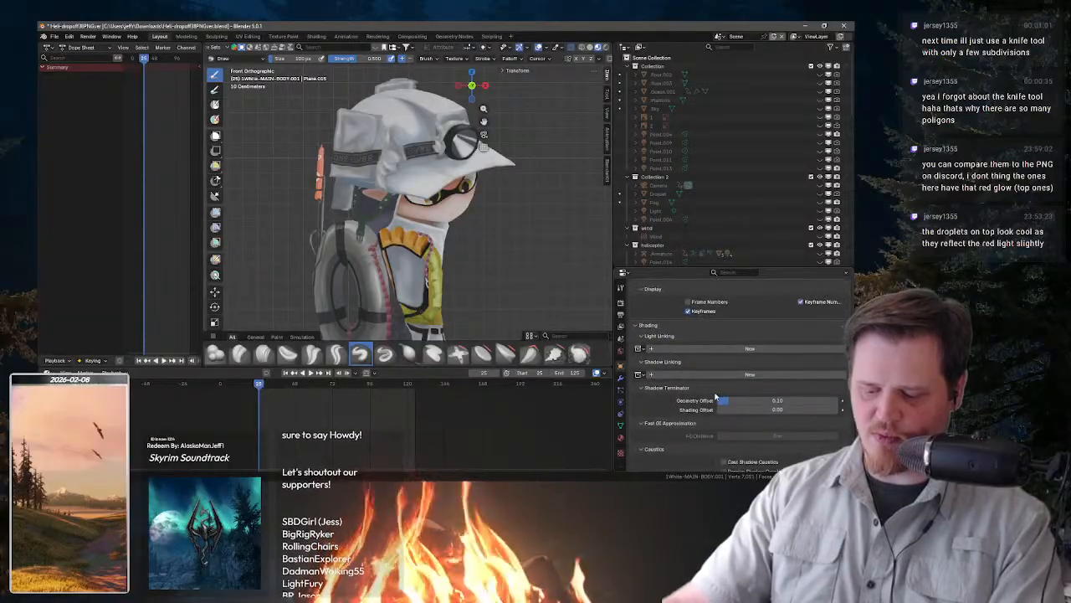
{"action": "scroll", "coordinate": [722, 358], "scroll_direction": "down", "scroll_amount": 5}
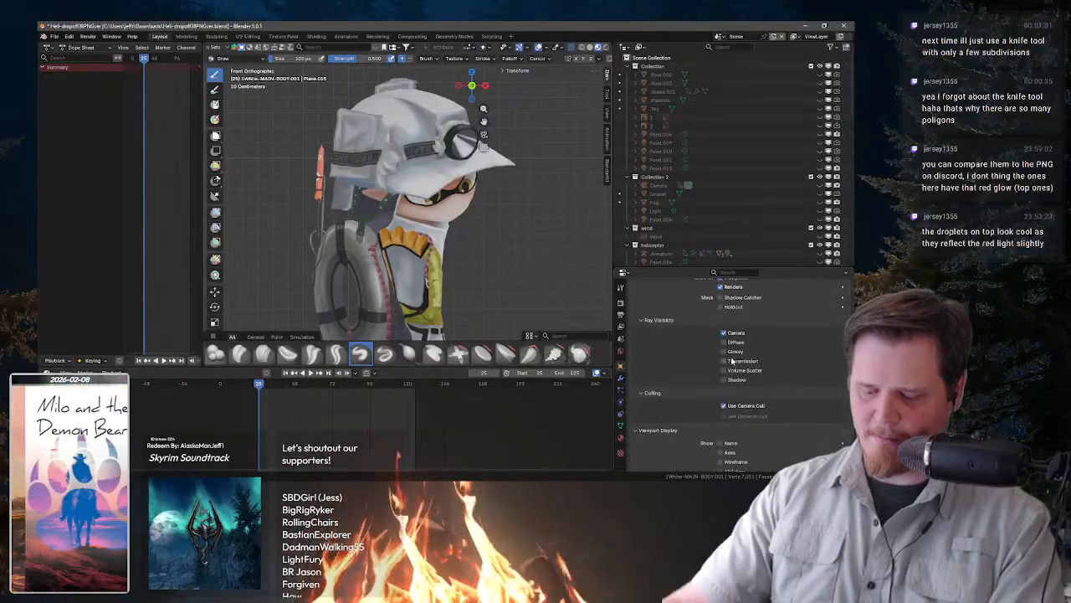
{"action": "scroll", "coordinate": [703, 376], "scroll_direction": "down", "scroll_amount": 5}
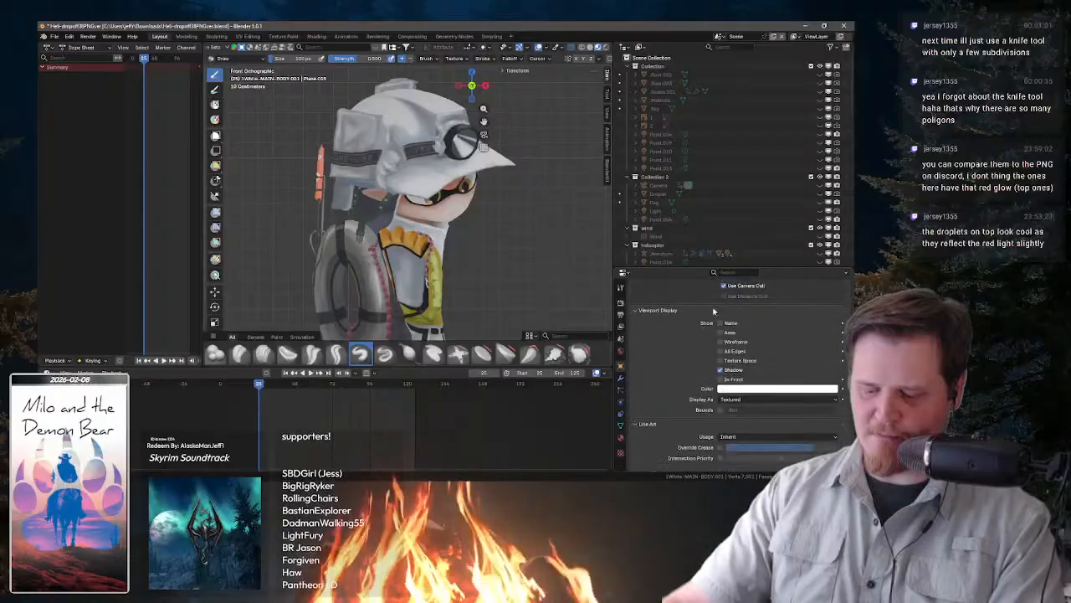
{"action": "left_click", "coordinate": [721, 341]}
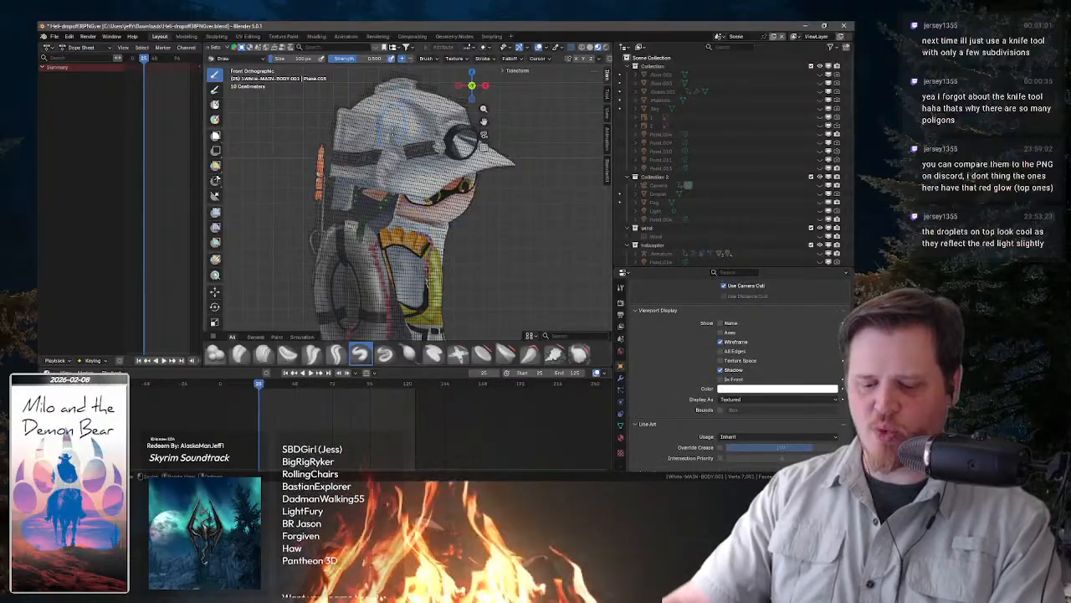
{"action": "scroll", "coordinate": [415, 192], "scroll_direction": "up", "scroll_amount": 3}
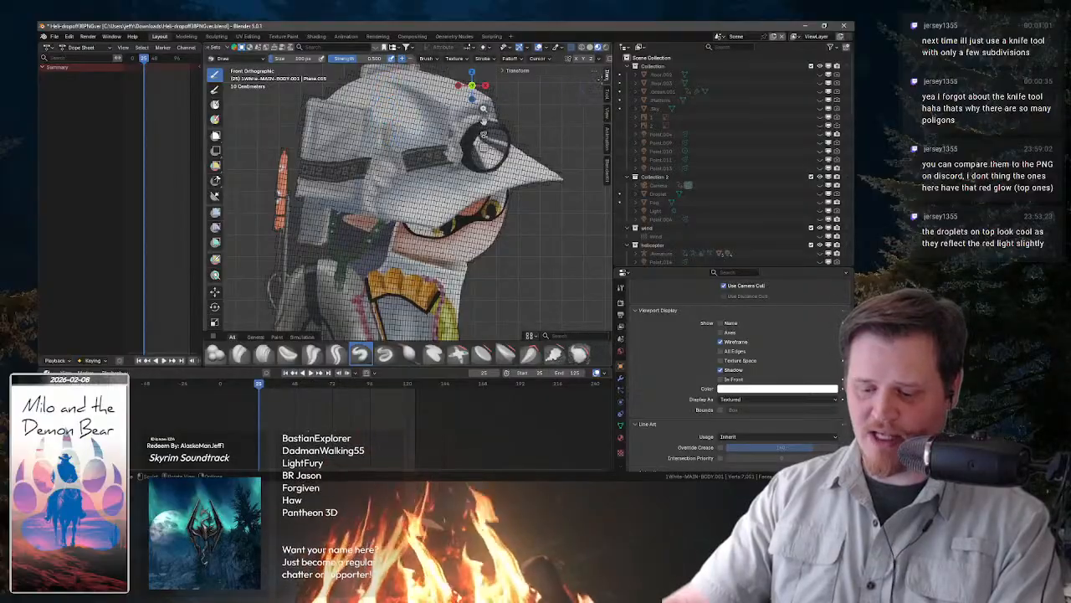
- Show the sculpt brush settings and choose the Density brush from the brush assets
{"action": "left_click", "coordinate": [608, 91]}
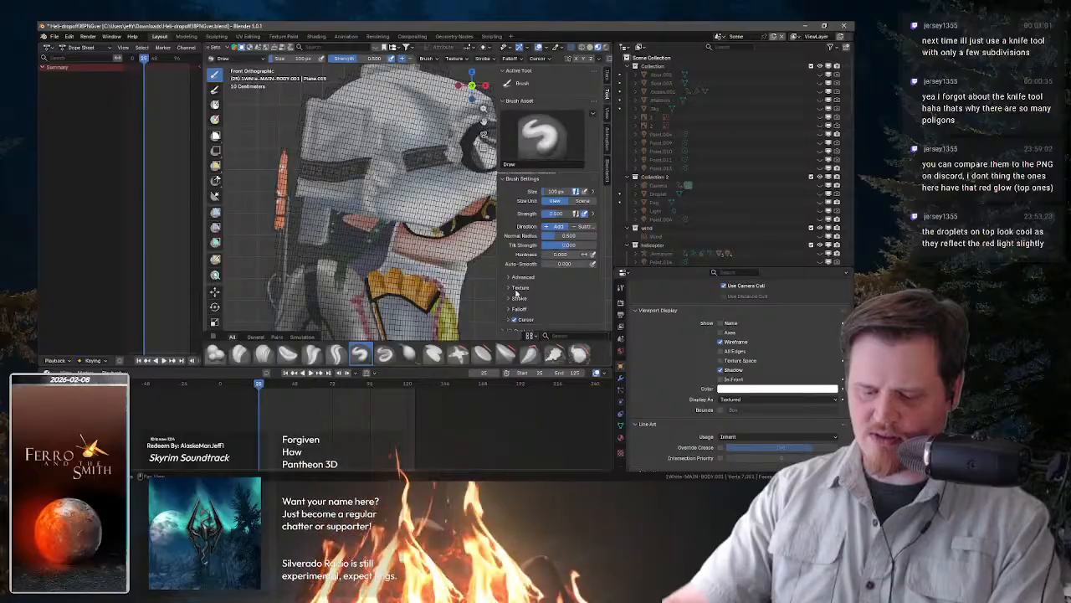
{"action": "left_click_drag", "start_coordinate": [334, 159], "coordinate": [439, 192]}
{"action": "key", "text": "KP_Decimal"}
{"action": "scroll", "coordinate": [377, 201], "scroll_direction": "up", "scroll_amount": 3}
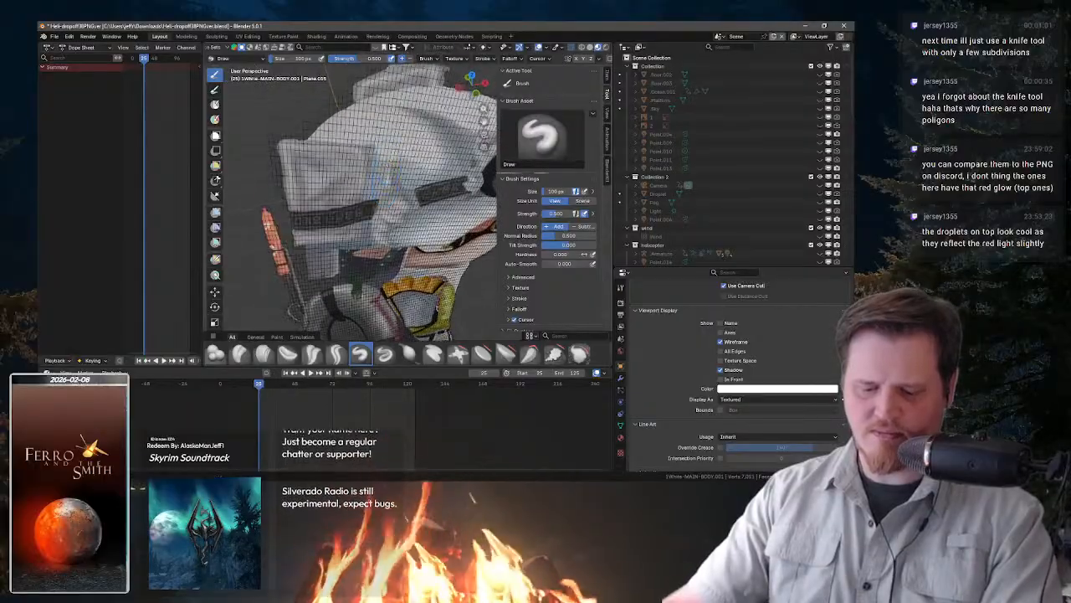
{"action": "left_click_drag", "start_coordinate": [376, 201], "coordinate": [359, 187]}
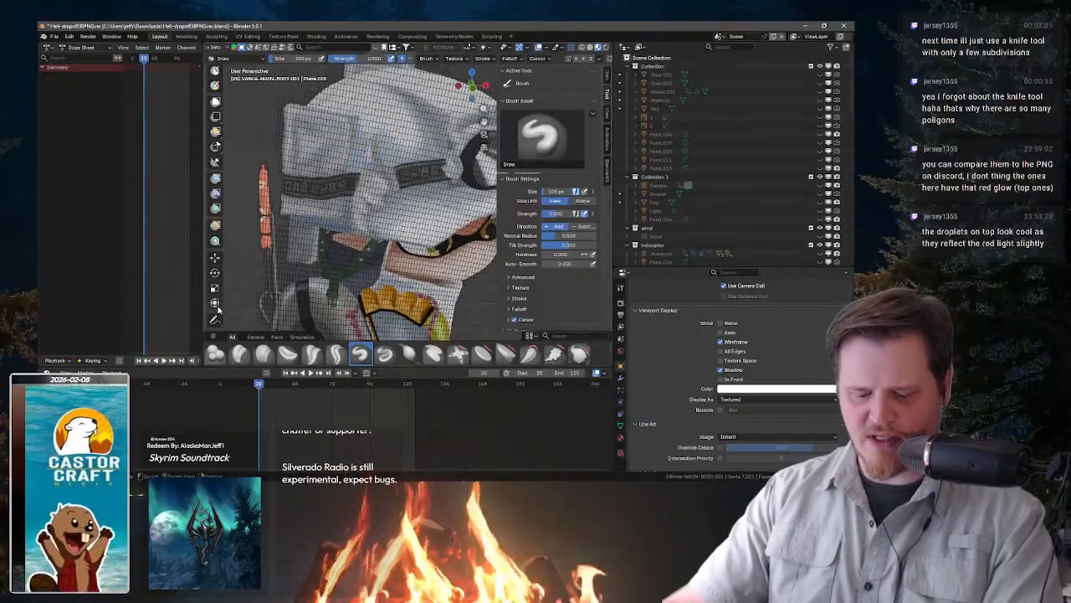
{"action": "scroll", "coordinate": [213, 301], "scroll_direction": "down", "scroll_amount": 2}
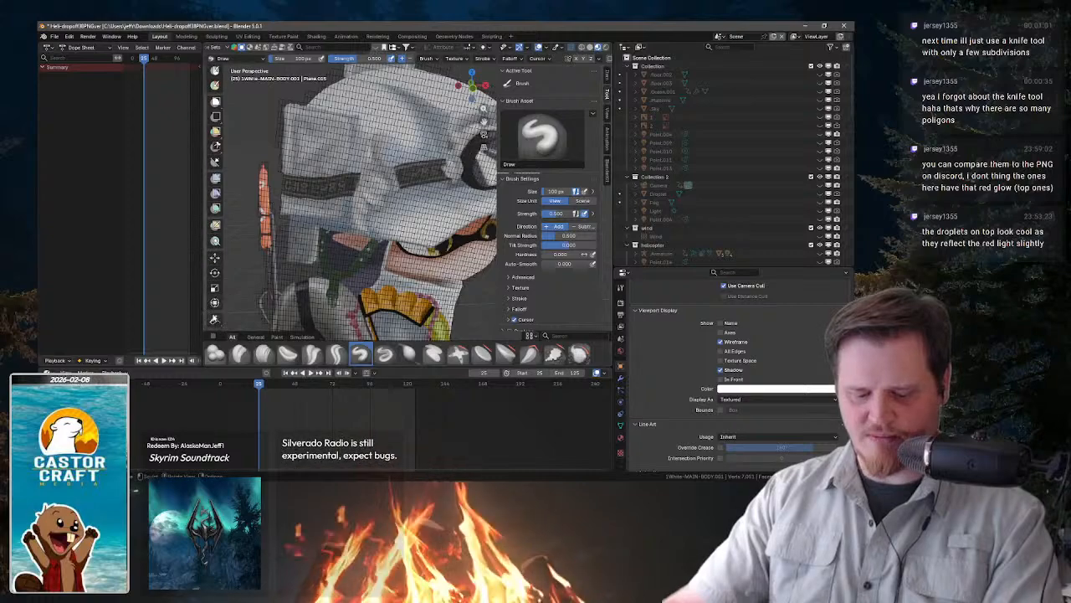
{"action": "scroll", "coordinate": [217, 155], "scroll_direction": "up", "scroll_amount": 1}
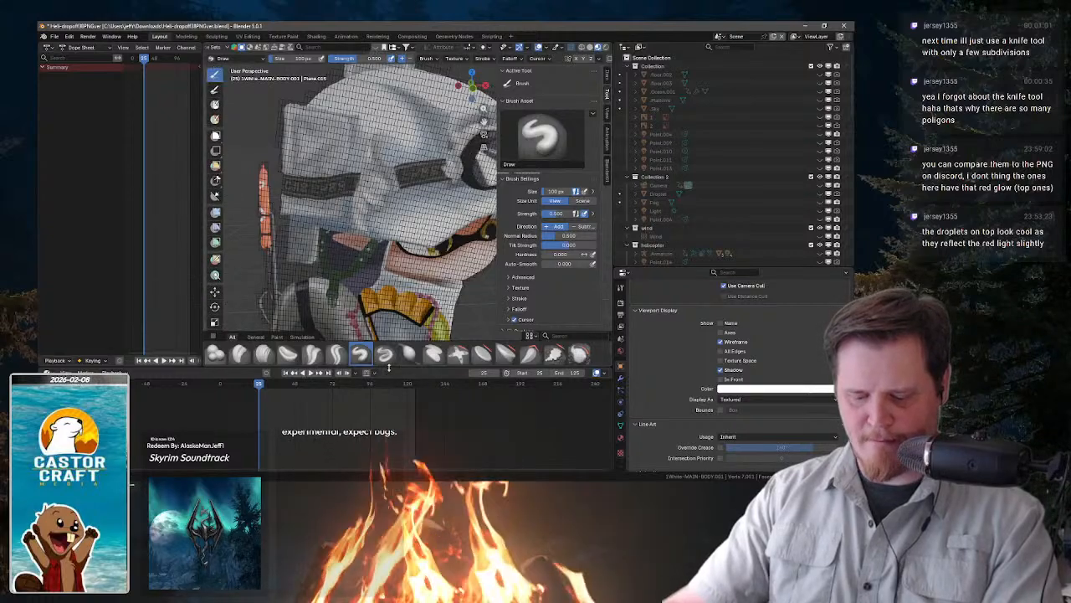
{"action": "scroll", "coordinate": [383, 353], "scroll_direction": "down", "scroll_amount": 1}
{"action": "scroll", "coordinate": [492, 356], "scroll_direction": "down", "scroll_amount": 3}
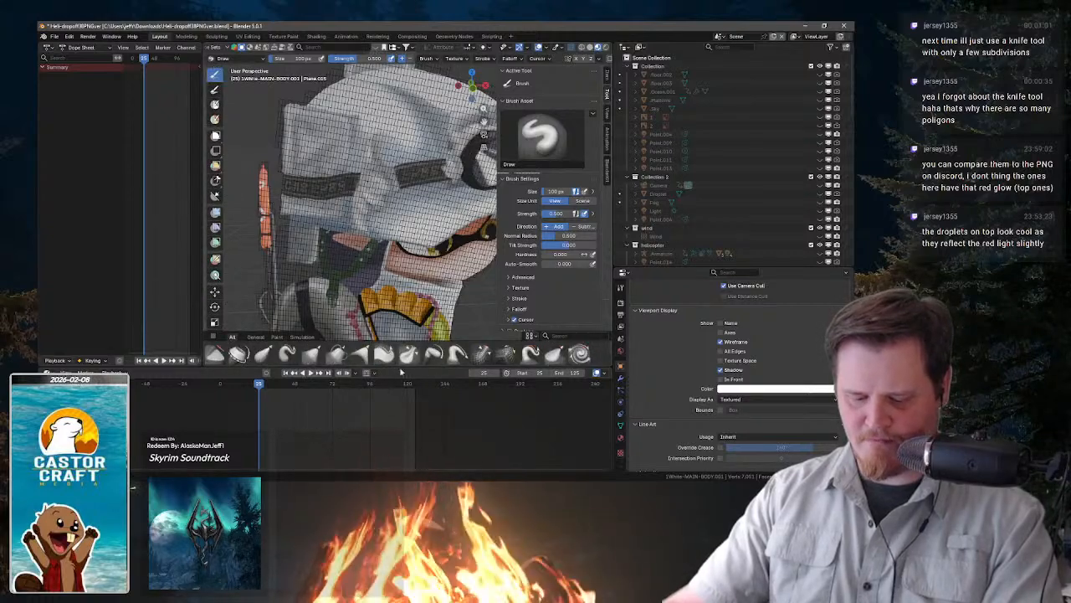
{"action": "left_click", "coordinate": [215, 355]}
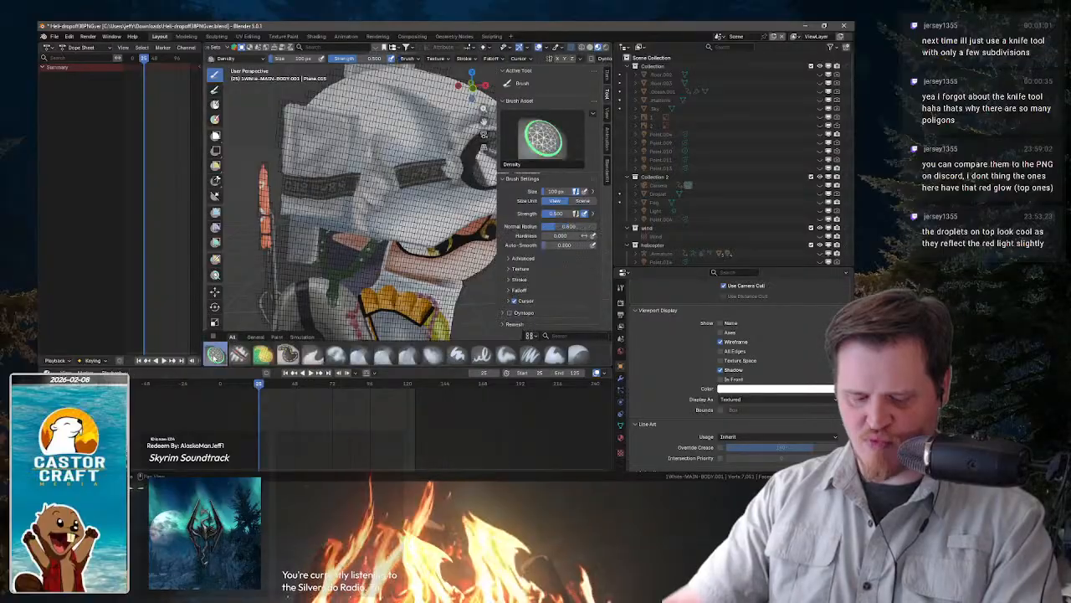
- Enlarge the Density brush and enable Dyntopo on the duplicated body, accepting that attribute data is not preserved
{"action": "key", "text": "f"}
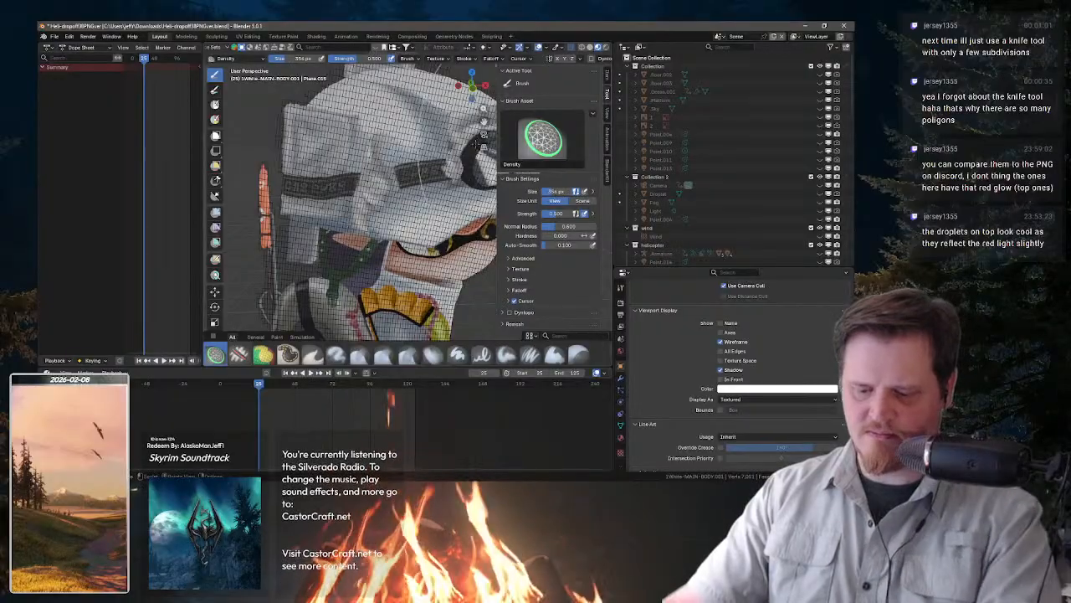
{"action": "key", "text": "ctrl+d"}
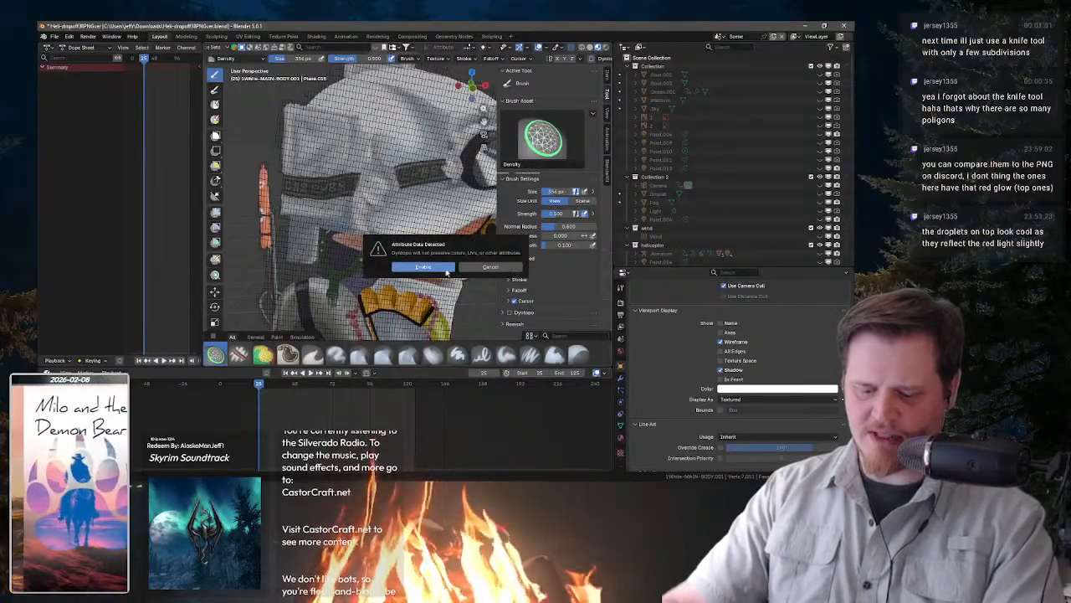
{"action": "left_click", "coordinate": [429, 267]}
{"action": "scroll", "coordinate": [429, 186], "scroll_direction": "down", "scroll_amount": 5}
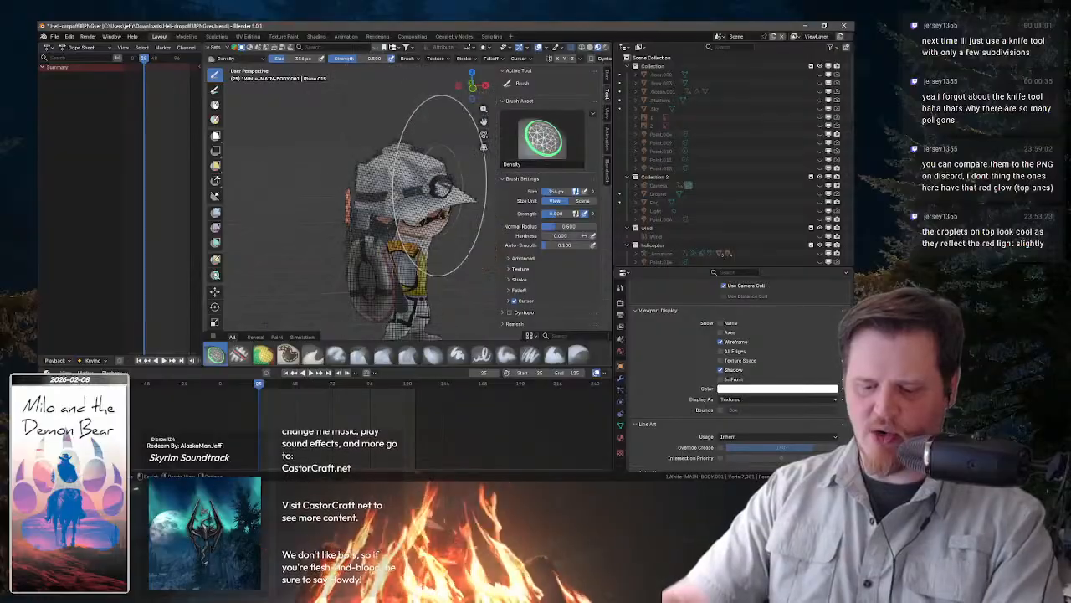
{"action": "scroll", "coordinate": [429, 185], "scroll_direction": "up", "scroll_amount": 5}
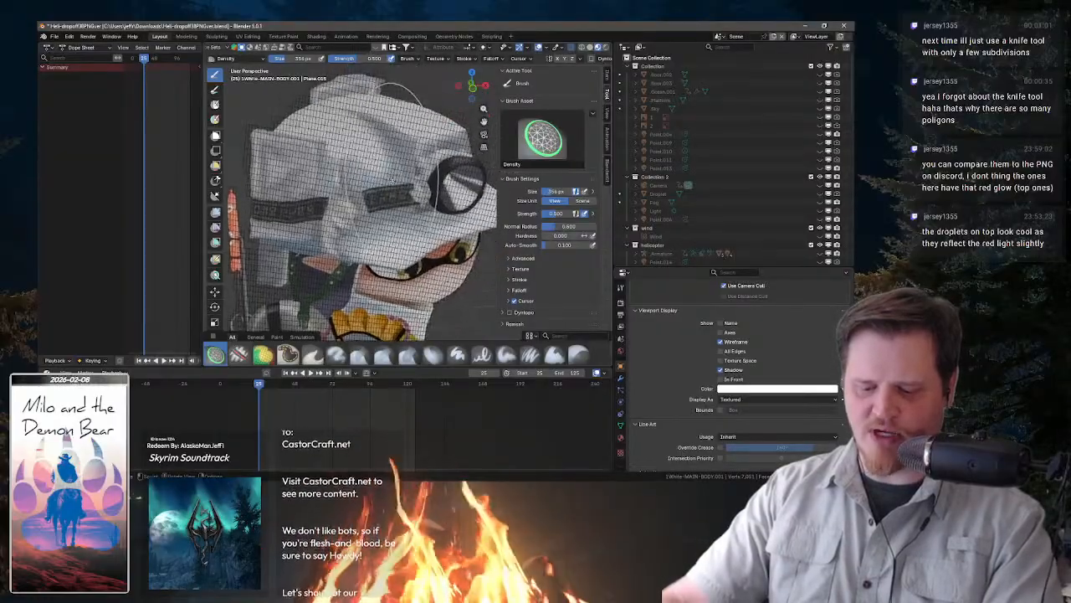
- Return the duplicated body to Object Mode and align to the front view
{"action": "key", "text": "ctrl+Tab"}
{"action": "left_click", "coordinate": [361, 167]}
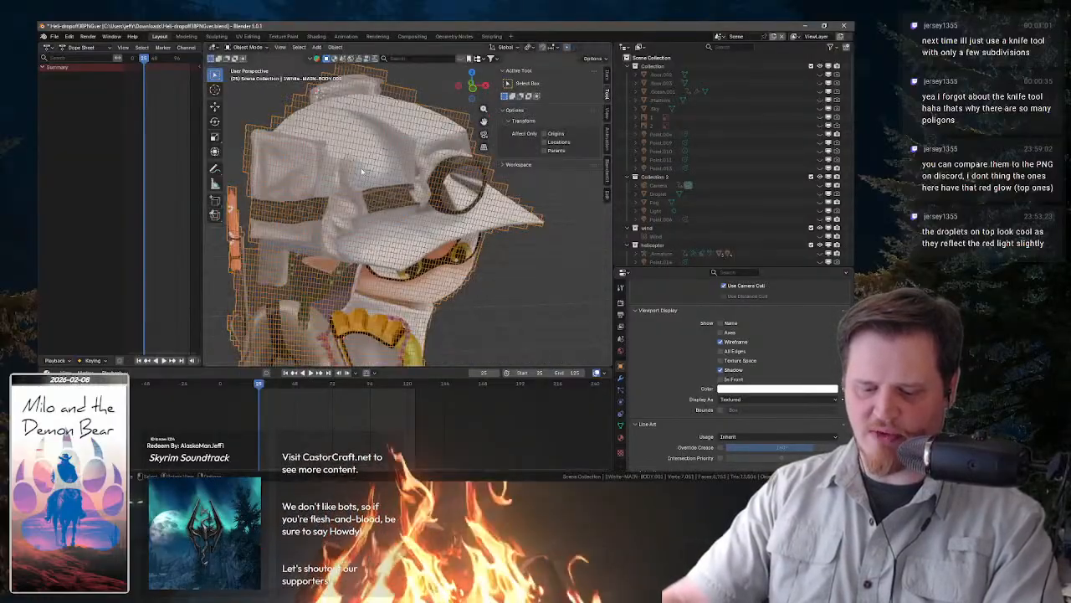
{"action": "scroll", "coordinate": [443, 213], "scroll_direction": "down", "scroll_amount": 4}
{"action": "scroll", "coordinate": [444, 213], "scroll_direction": "down", "scroll_amount": 2}
{"action": "left_click_drag", "start_coordinate": [463, 247], "coordinate": [414, 200]}
{"action": "scroll", "coordinate": [414, 200], "scroll_direction": "up", "scroll_amount": 4}
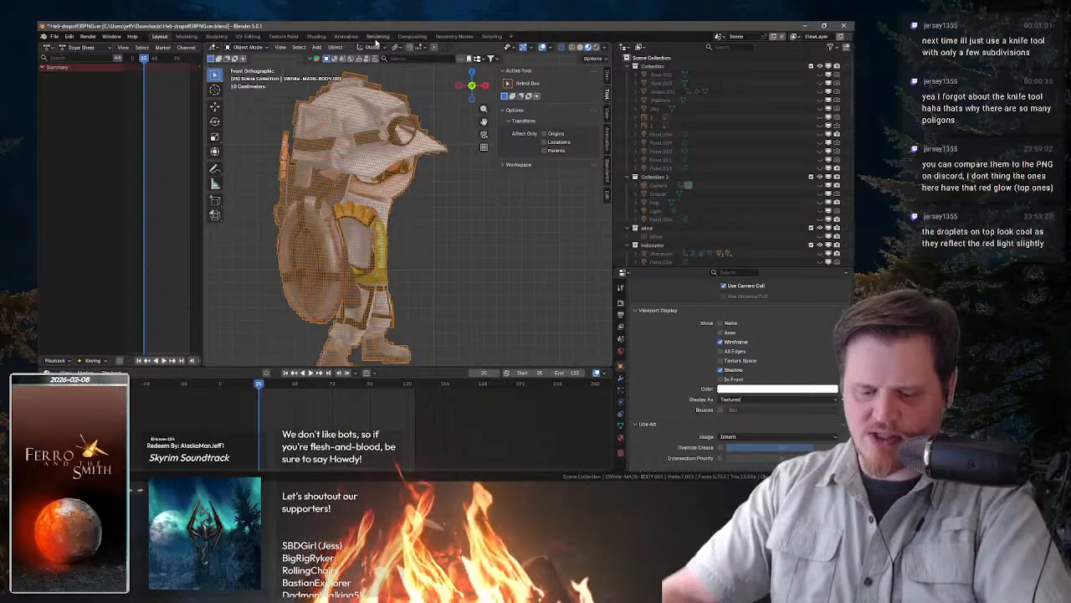
- Examine the duplicated body's UV layout in the UV Editing workspace beside its textured mesh in front view
{"action": "left_click", "coordinate": [244, 37]}
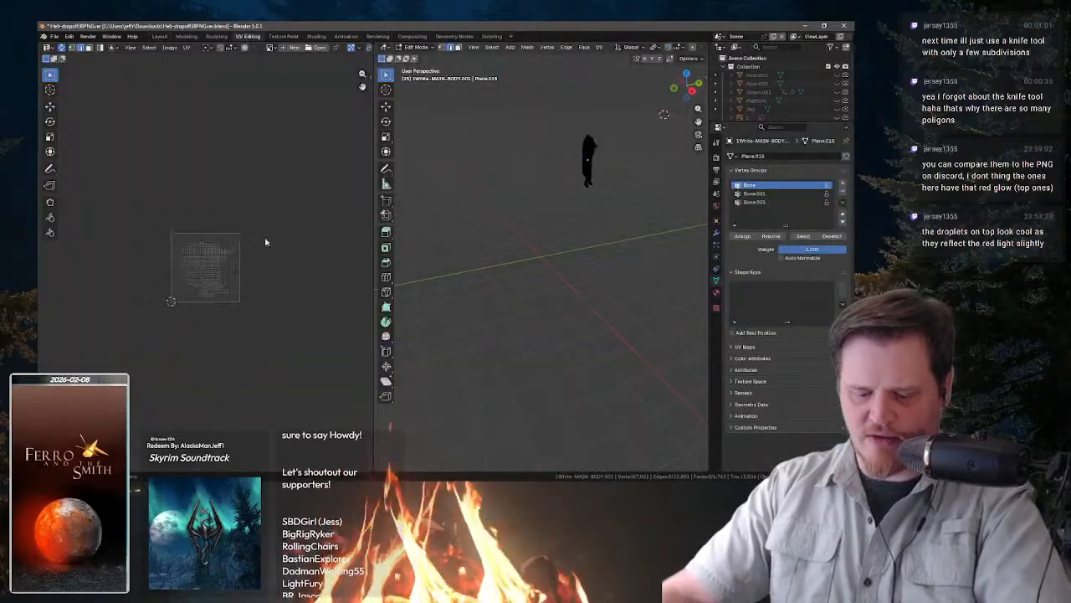
{"action": "left_click_drag", "start_coordinate": [283, 240], "coordinate": [289, 247]}
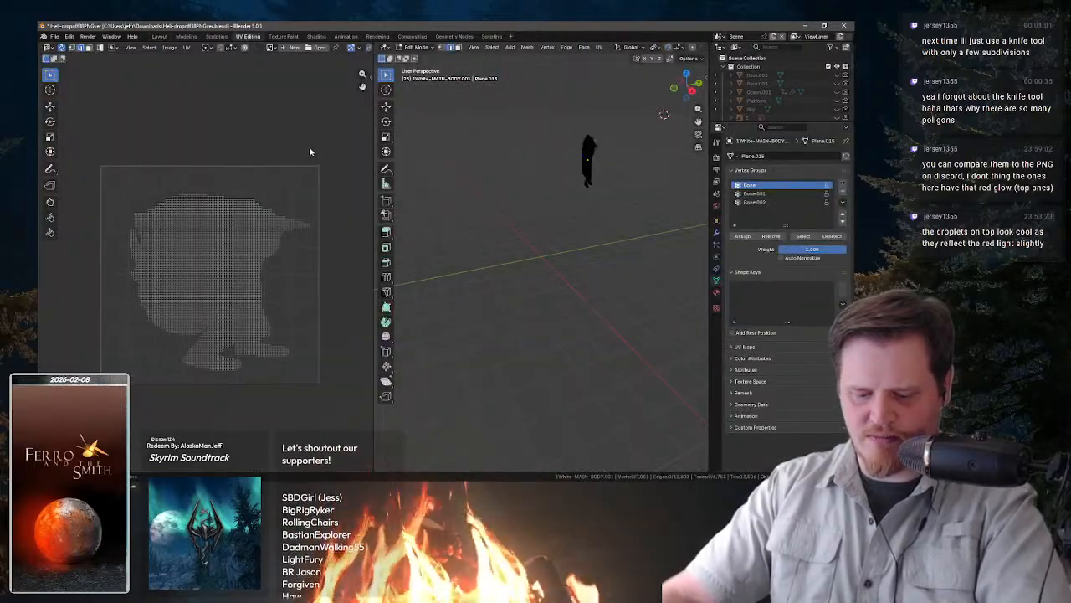
{"action": "left_click_drag", "start_coordinate": [524, 177], "coordinate": [476, 202]}
{"action": "key", "text": "KP_3"}
{"action": "key", "text": "KP_1"}
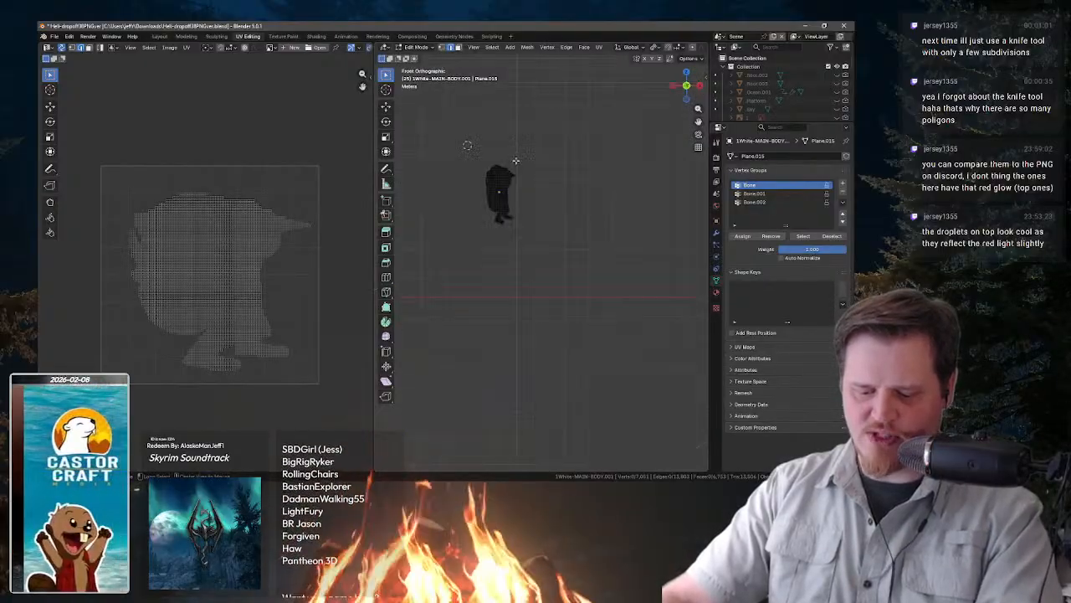
{"action": "scroll", "coordinate": [514, 162], "scroll_direction": "up", "scroll_amount": 3}
{"action": "left_click_drag", "start_coordinate": [517, 163], "coordinate": [576, 262]}
{"action": "scroll", "coordinate": [576, 262], "scroll_direction": "up", "scroll_amount": 5}
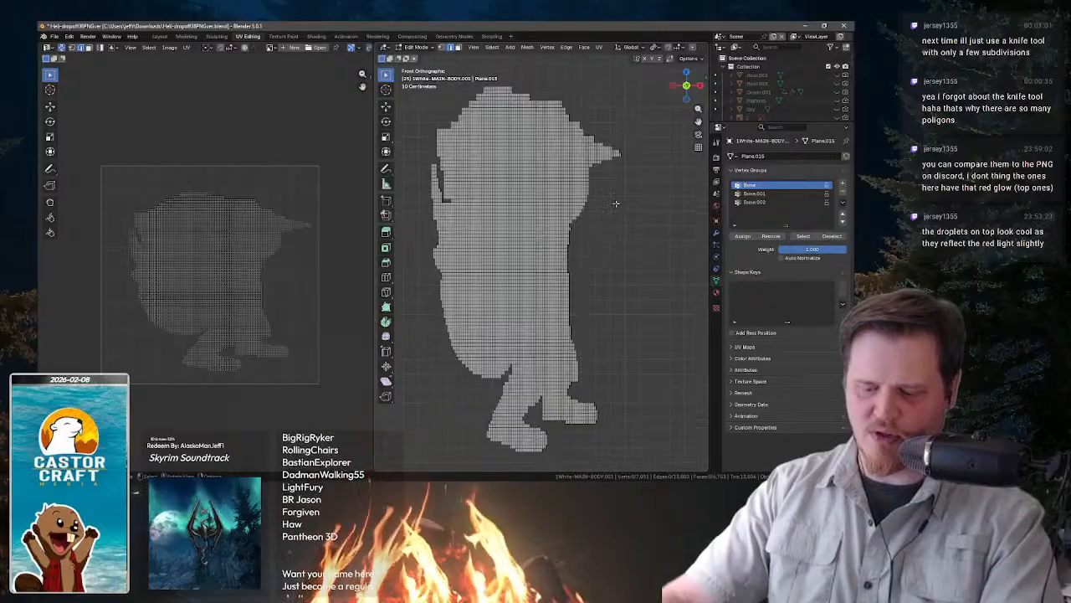
{"action": "key", "text": "Tab"}
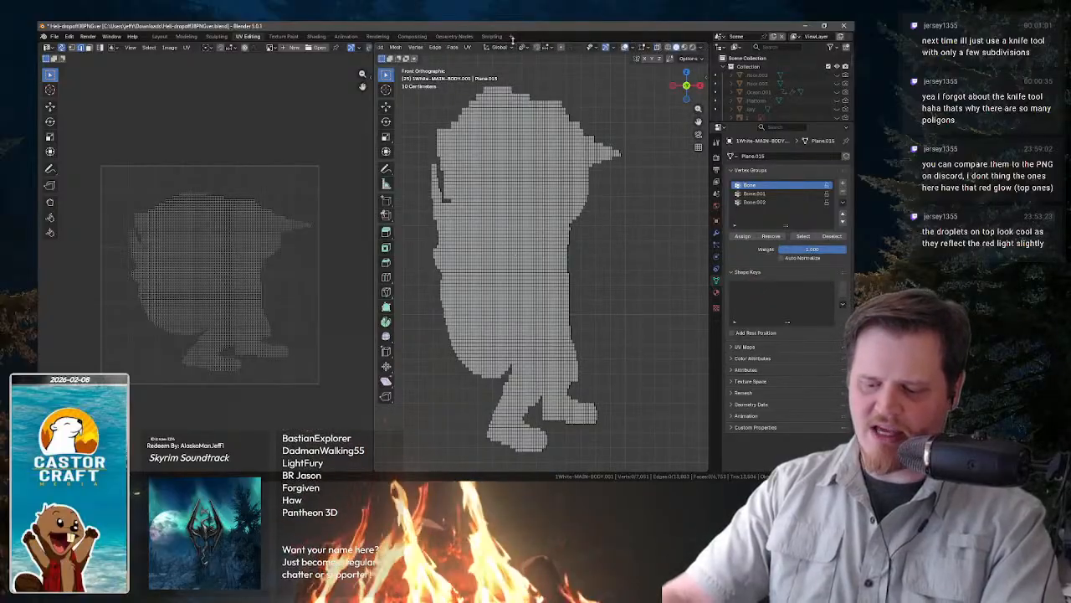
{"action": "left_click", "coordinate": [683, 48]}
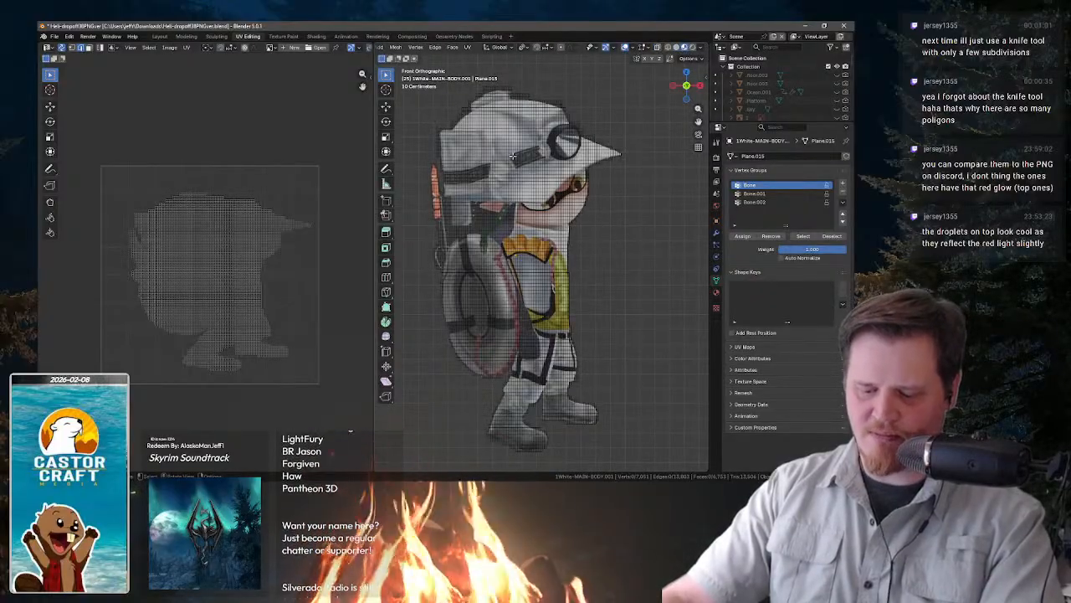
- Return to the Layout workspace and put the duplicated body in Edit Mode with vertex selection
{"action": "left_click", "coordinate": [160, 36]}
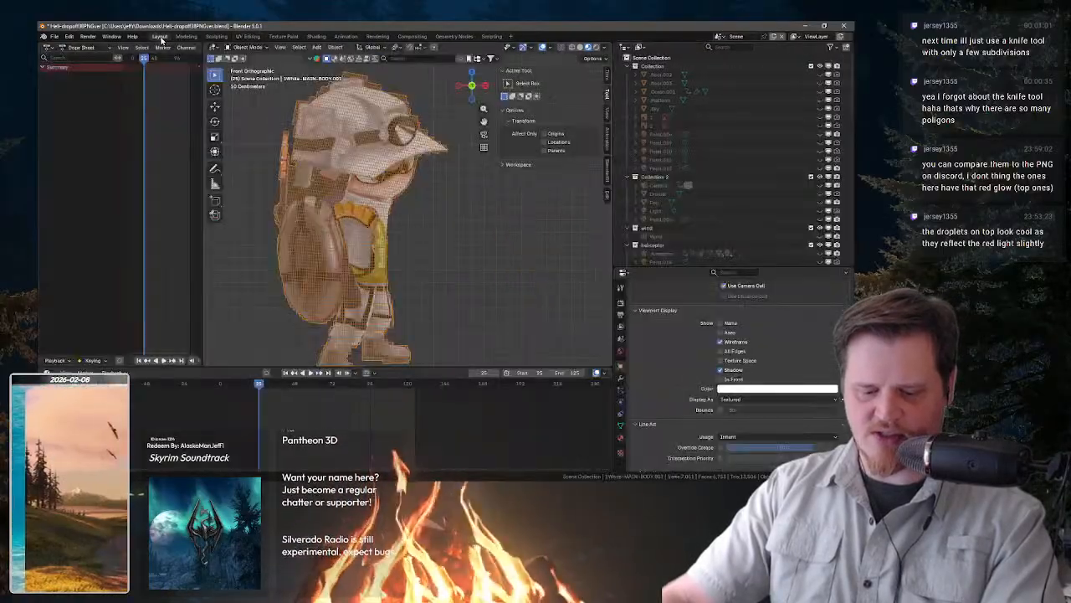
{"action": "scroll", "coordinate": [397, 128], "scroll_direction": "up", "scroll_amount": 5}
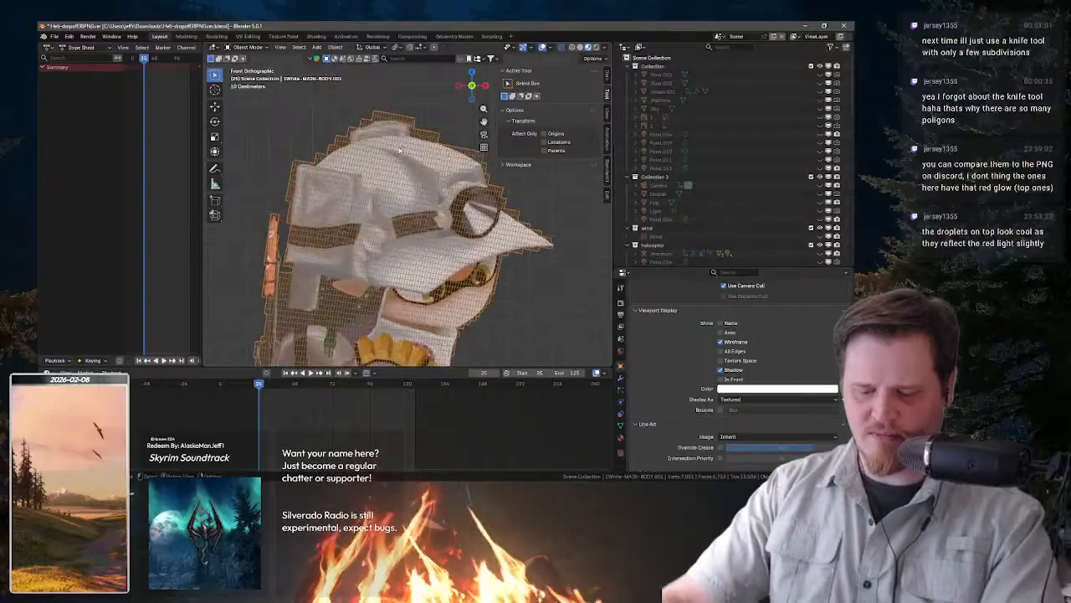
{"action": "key", "text": "Tab"}
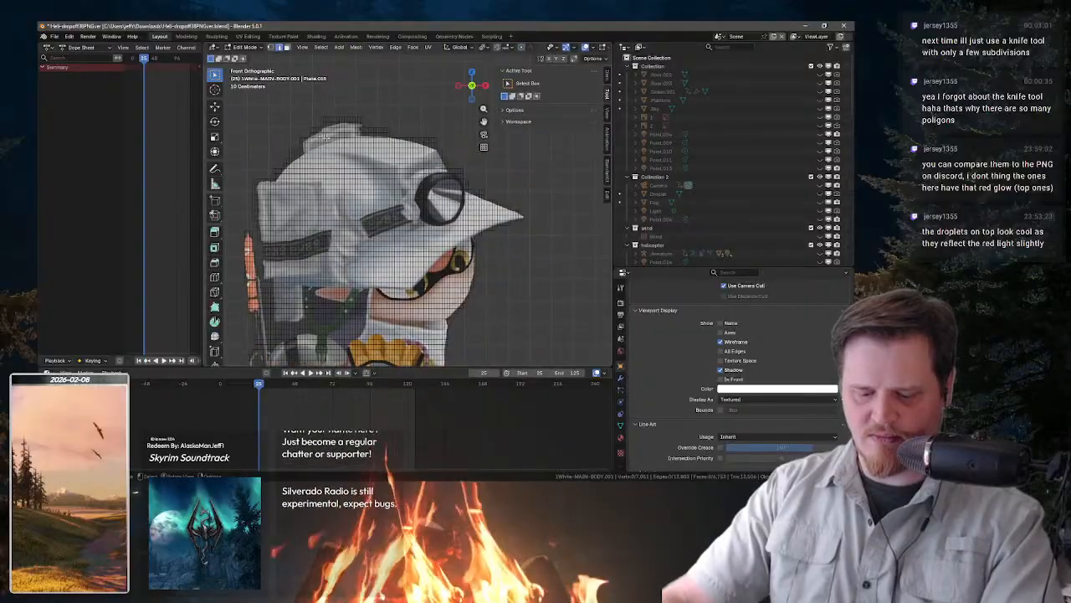
{"action": "key", "text": "1"}
{"action": "scroll", "coordinate": [424, 123], "scroll_direction": "down", "scroll_amount": 3}
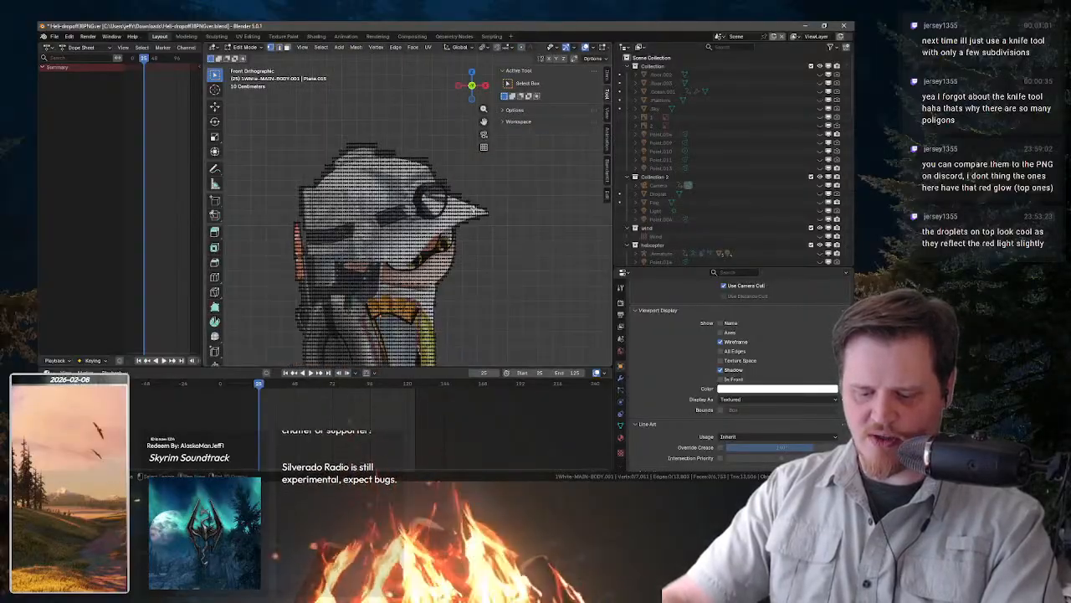
- Select the vertices of the character's head and hat and try Decimate Geometry with a ratio of about 0.11
{"action": "left_click_drag", "start_coordinate": [448, 81], "coordinate": [221, 256]}
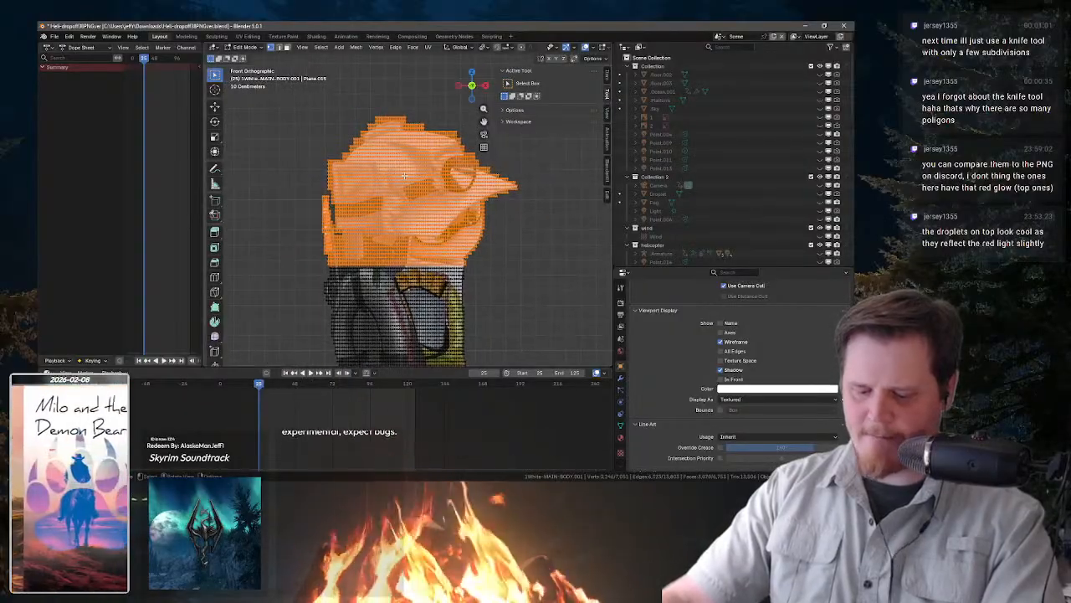
{"action": "key", "text": "x"}
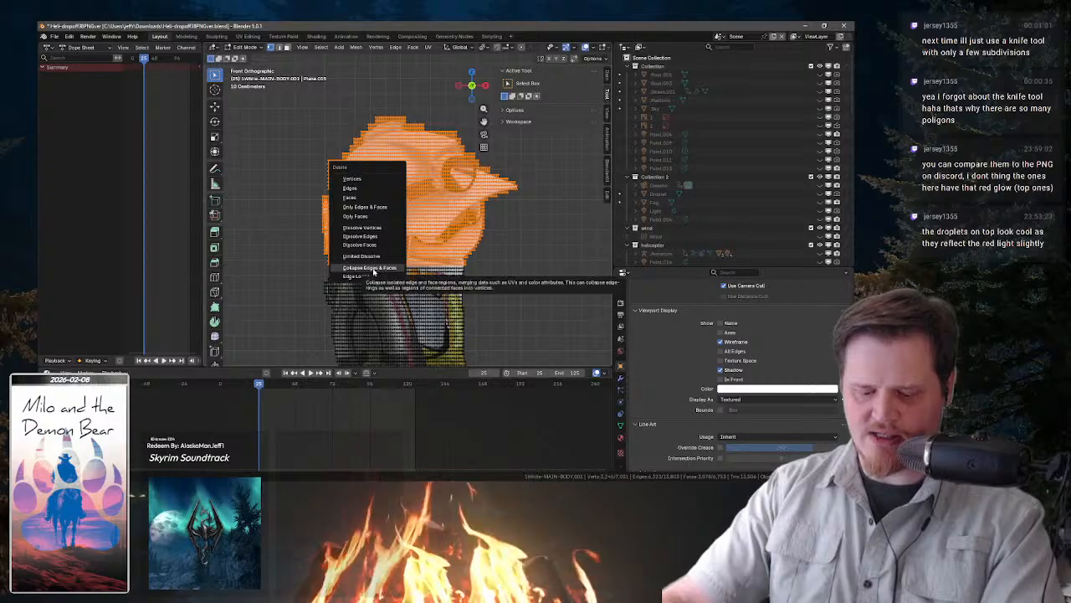
{"action": "key", "text": "Escape"}
{"action": "key", "text": "F3"}
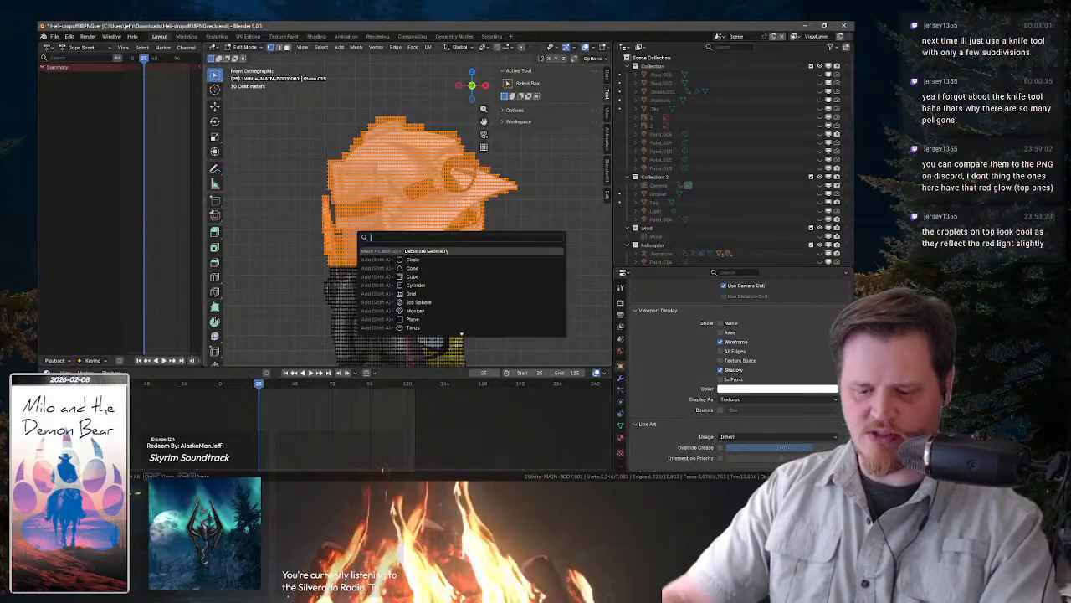
{"action": "key", "text": "Escape"}
{"action": "key", "text": "F3"}
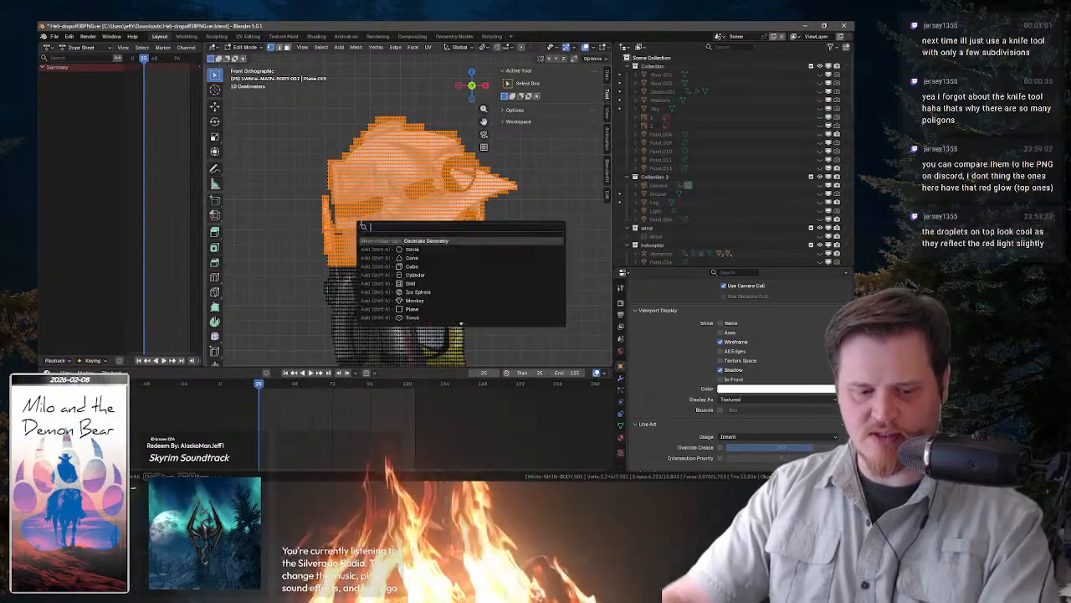
{"action": "type", "text": "dec"}
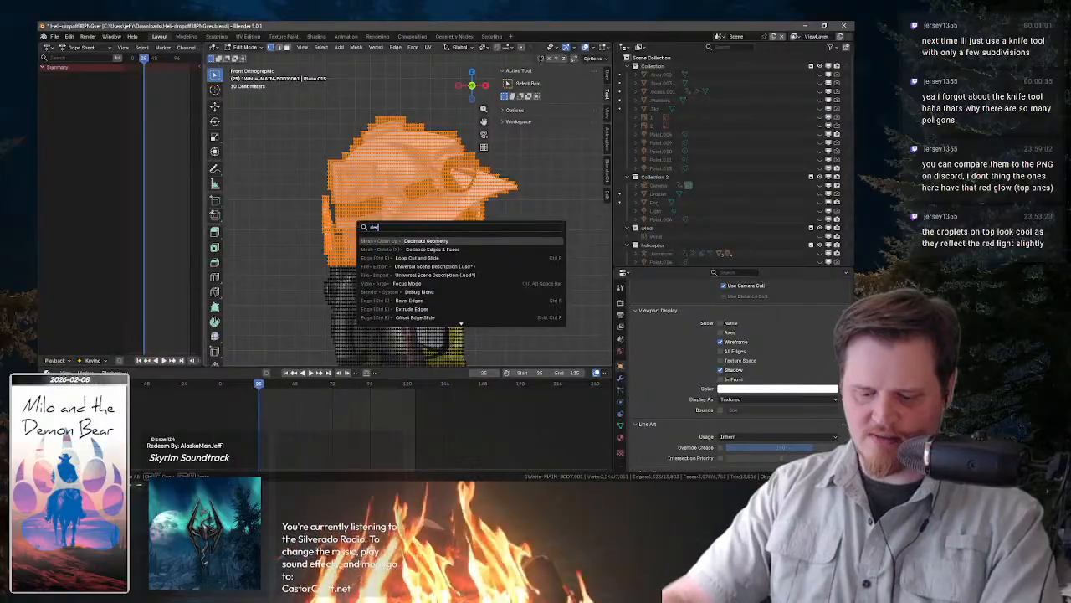
{"action": "left_click", "coordinate": [437, 241]}
{"action": "left_click_drag", "start_coordinate": [316, 320], "coordinate": [134, 320]}
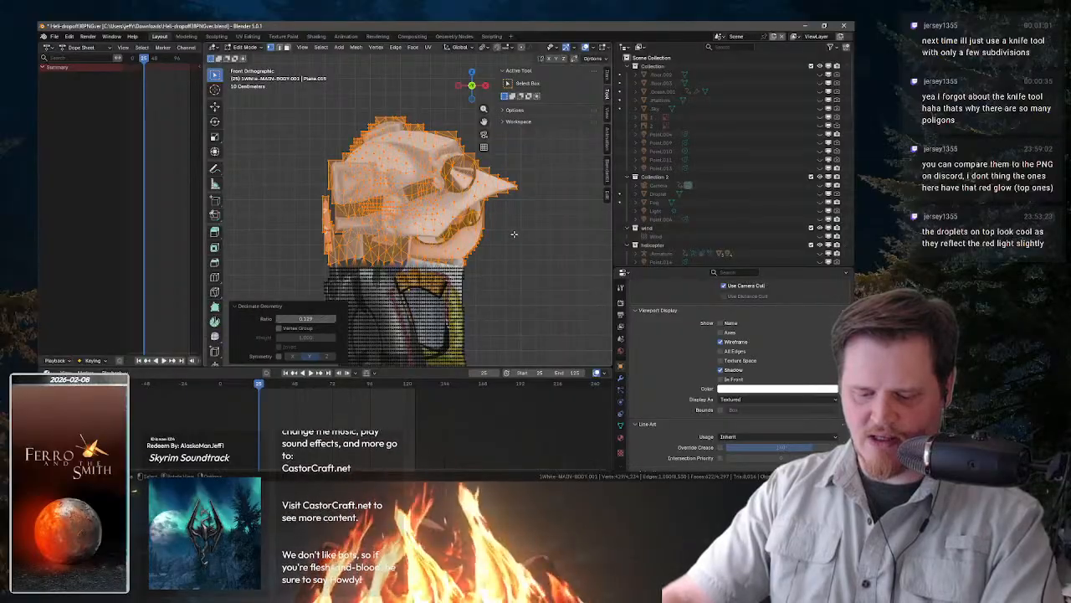
- Select only the vertices below the head and try Decimate Geometry on them with a ratio of 0.145
{"action": "key", "text": "alt+a"}
{"action": "scroll", "coordinate": [429, 192], "scroll_direction": "up", "scroll_amount": 3}
{"action": "scroll", "coordinate": [429, 193], "scroll_direction": "down", "scroll_amount": 4}
{"action": "scroll", "coordinate": [476, 176], "scroll_direction": "up", "scroll_amount": 6}
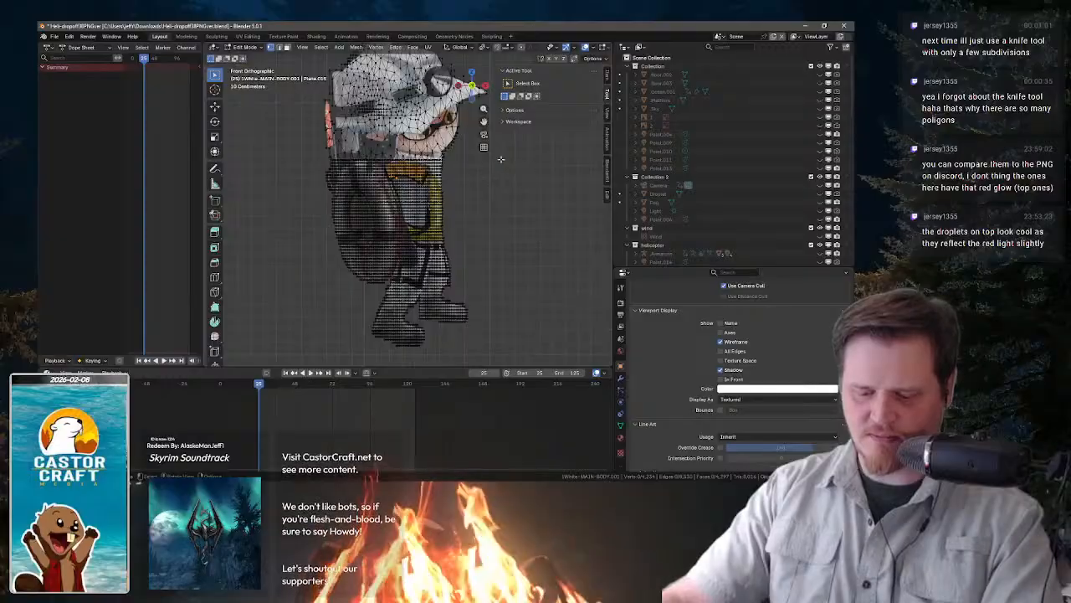
{"action": "left_click_drag", "start_coordinate": [501, 159], "coordinate": [278, 372]}
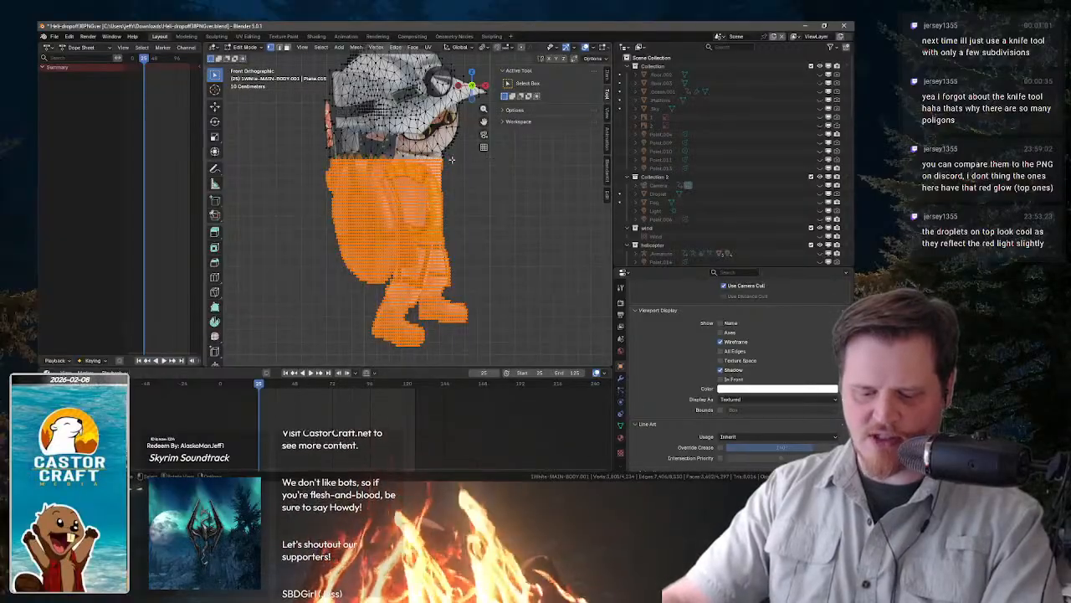
{"action": "scroll", "coordinate": [451, 159], "scroll_direction": "up", "scroll_amount": 2}
{"action": "key", "text": "F3"}
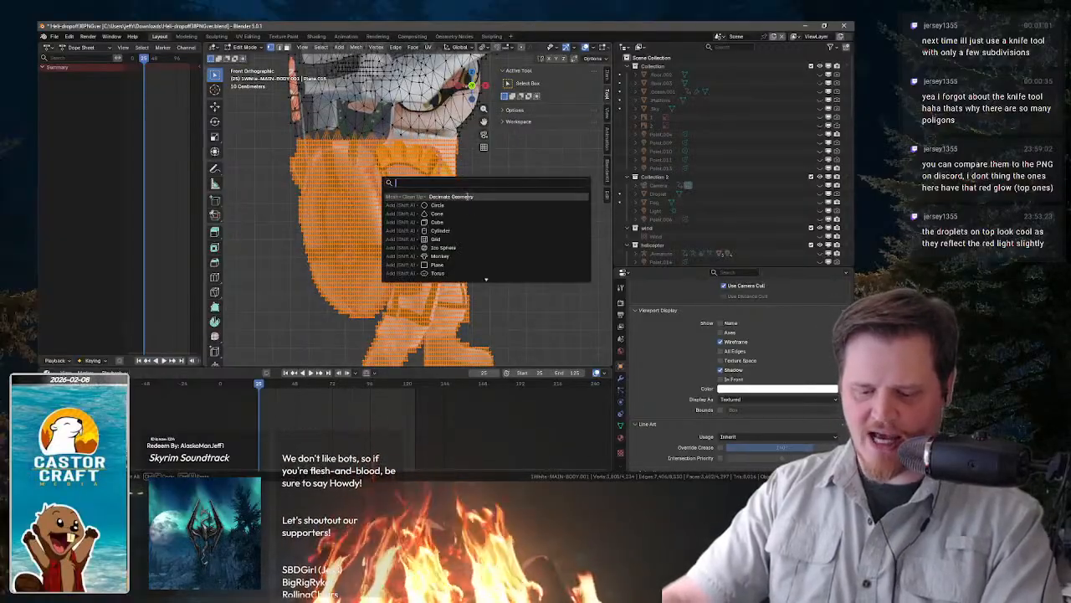
{"action": "left_click", "coordinate": [466, 197]}
{"action": "left_click_drag", "start_coordinate": [305, 318], "coordinate": [311, 318]}
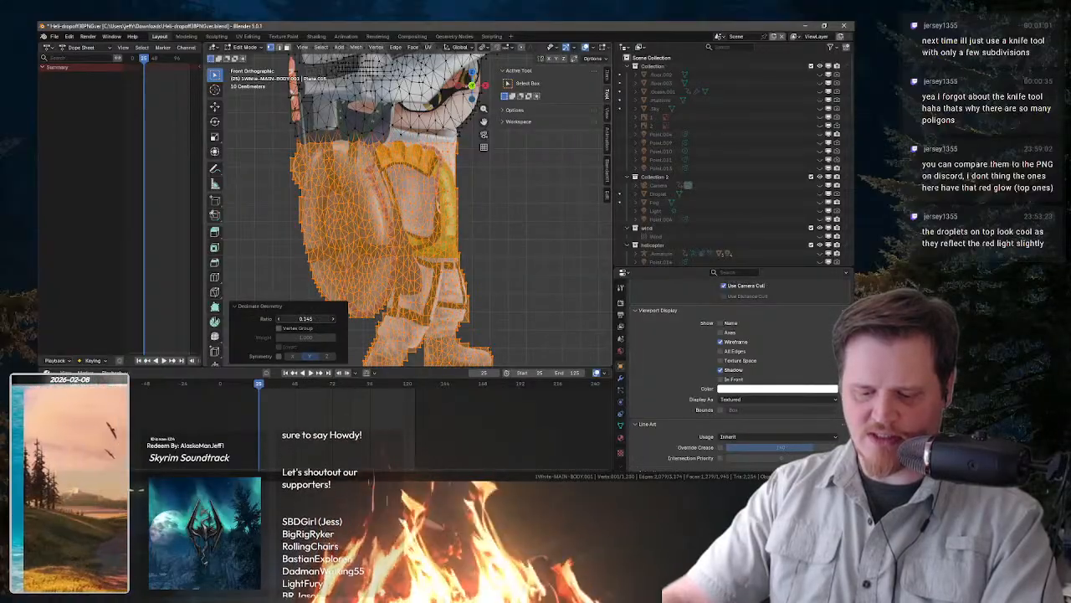
- Check the decimated body in Object Mode and undo both the lower-body and head decimations
{"action": "key", "text": "Tab"}
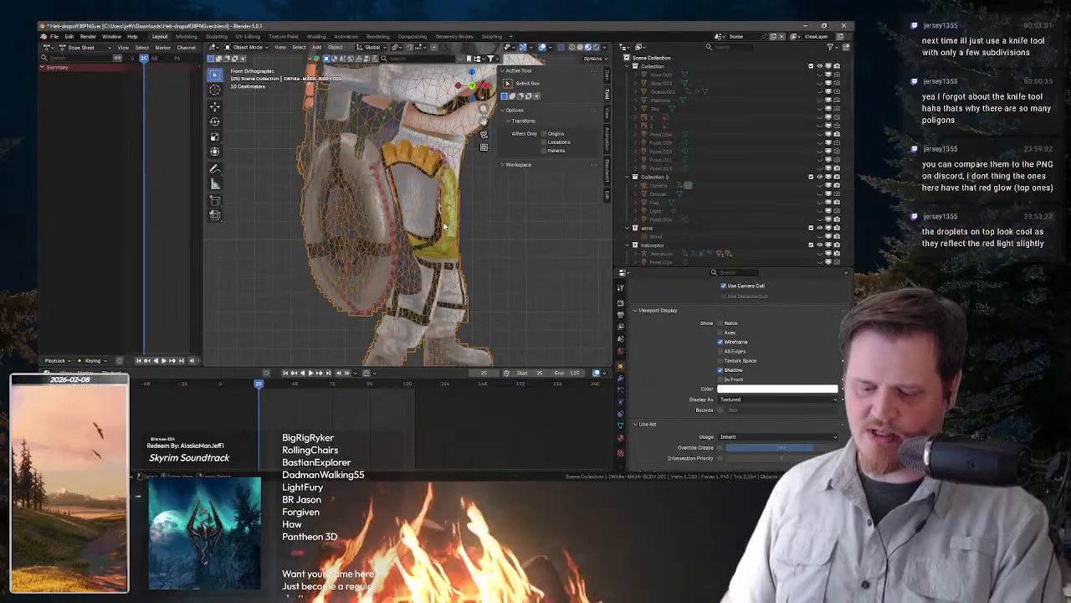
{"action": "key", "text": "Tab"}
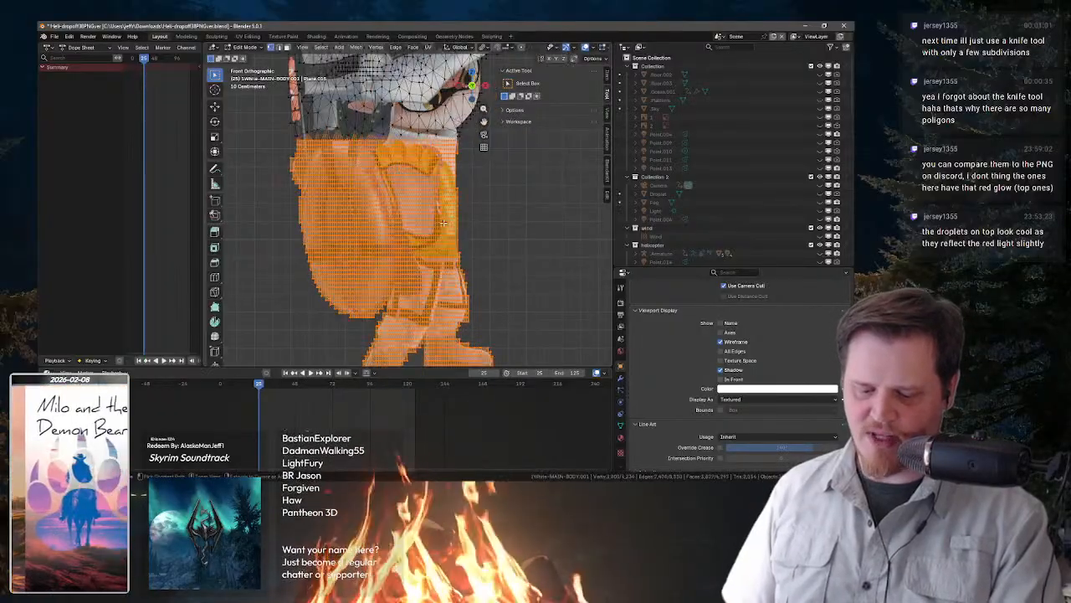
{"action": "key", "text": "alt+a"}
{"action": "key", "text": "ctrl+z"}
{"action": "key", "text": "ctrl+z"}
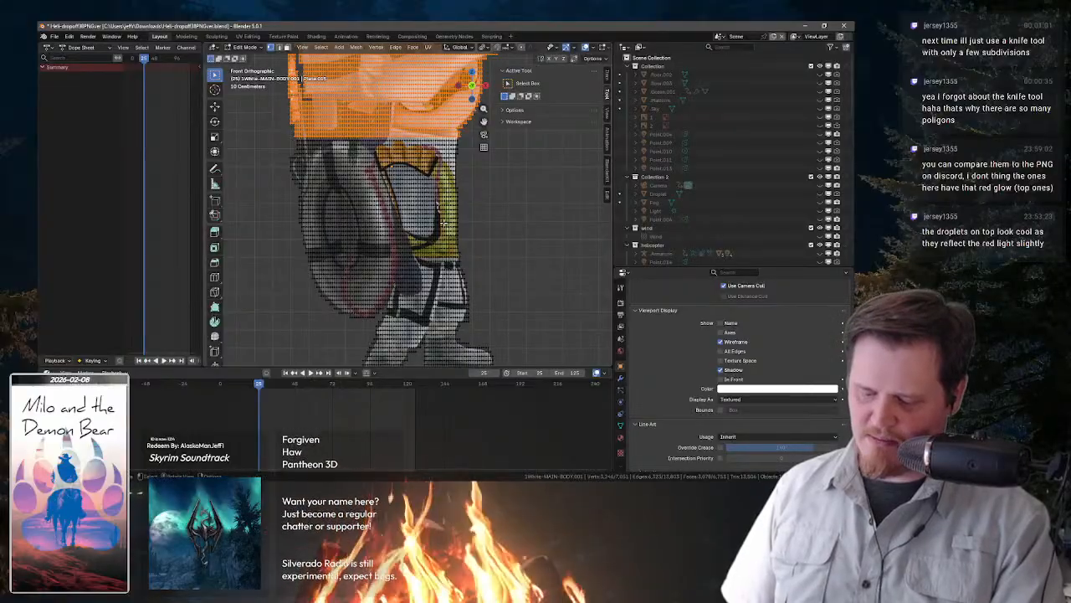
{"action": "key", "text": "Tab"}
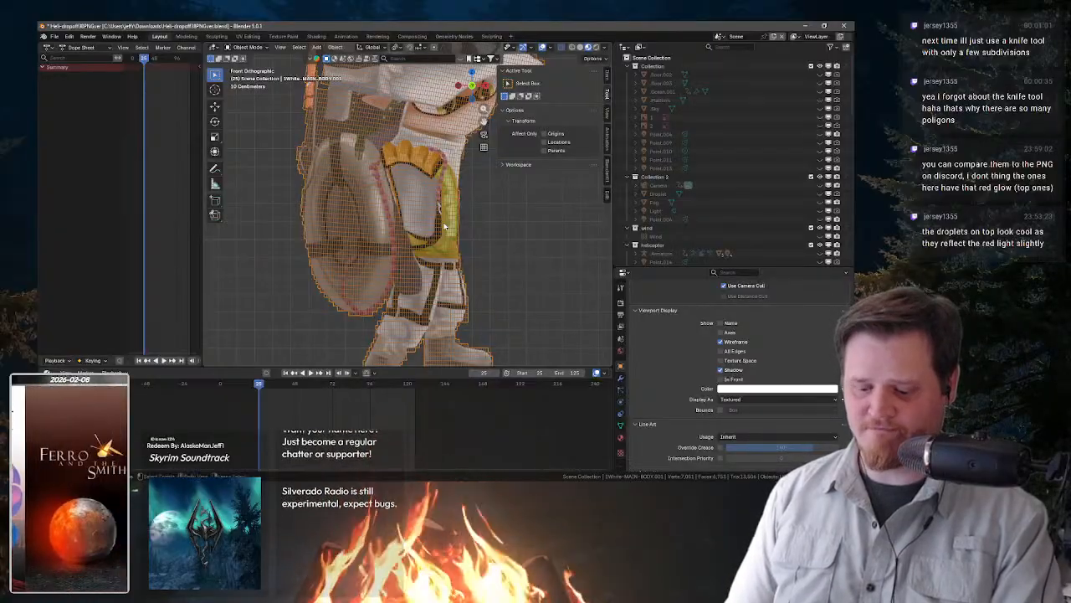
- Decimate the duplicated body's entire mesh with a ratio of 0.092 and return to Object Mode
{"action": "key", "text": "Tab"}
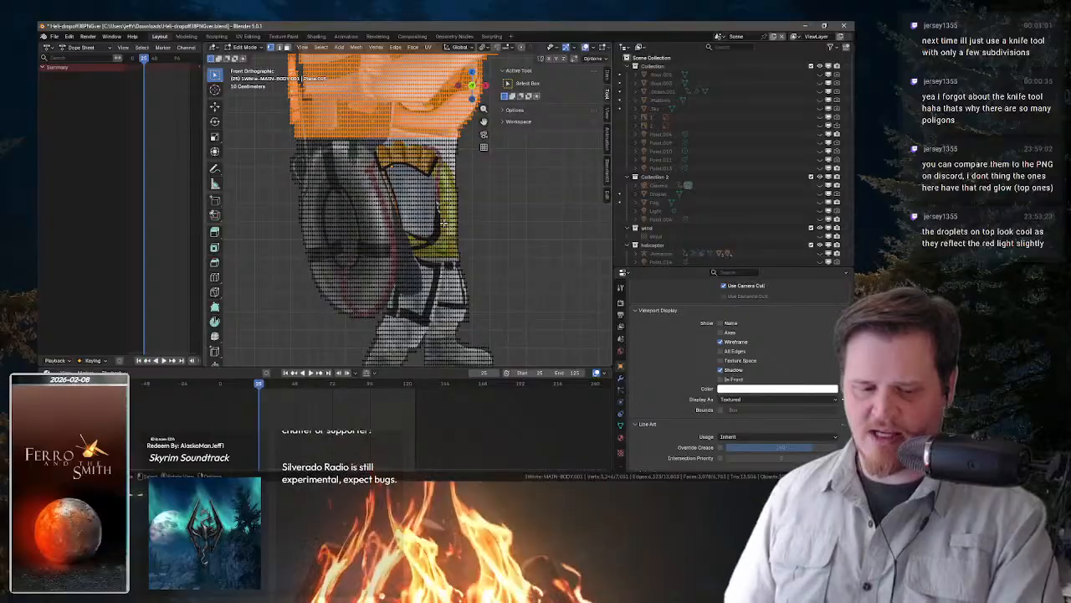
{"action": "key", "text": "a"}
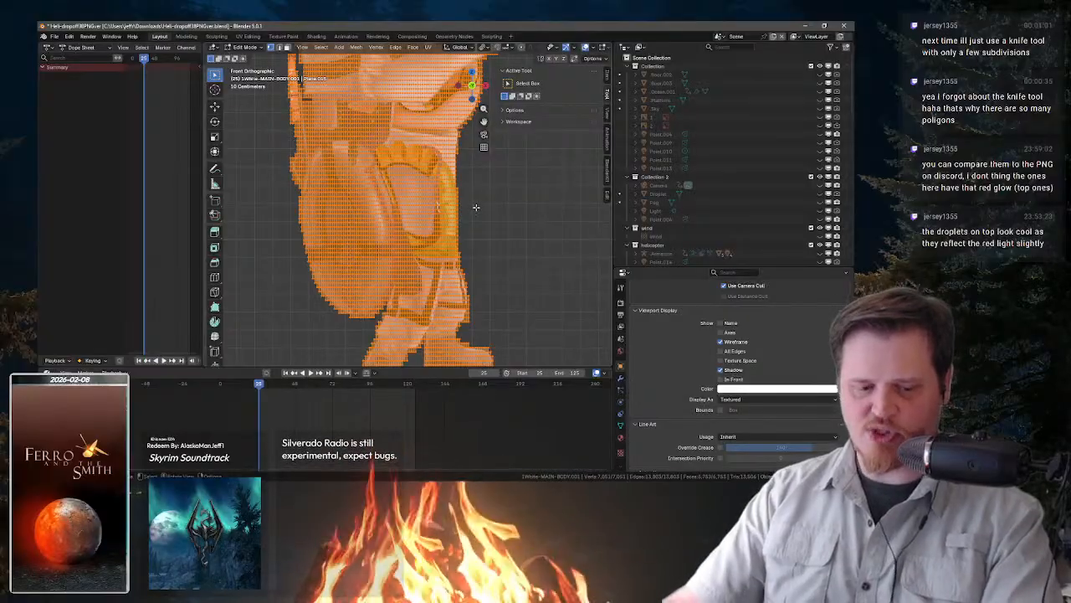
{"action": "key", "text": "F3"}
{"action": "left_click", "coordinate": [561, 224]}
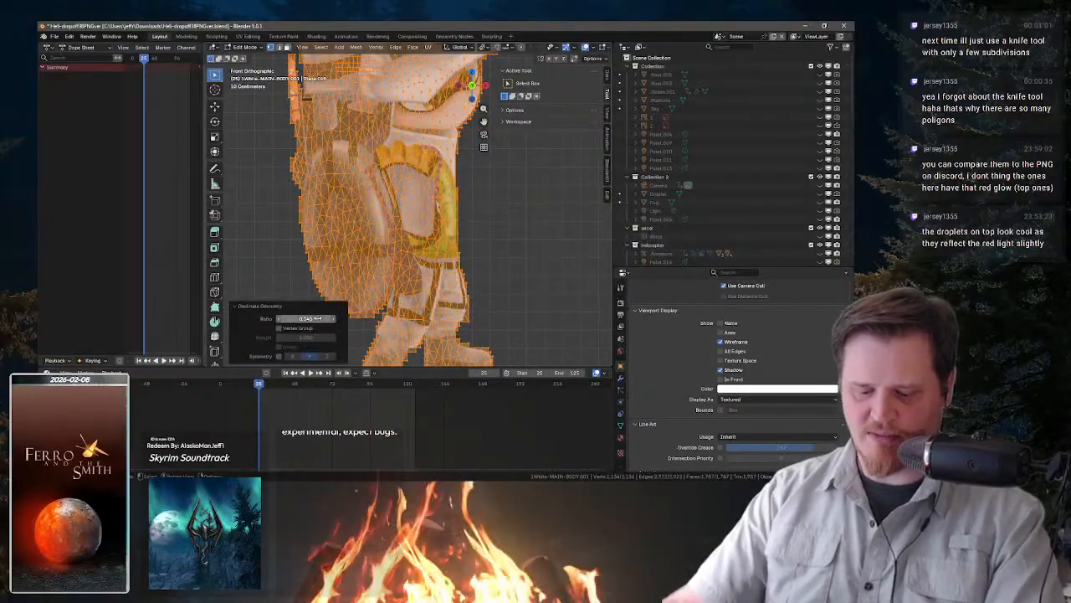
{"action": "mouse_move", "coordinate": [316, 319]}
{"action": "left_mouse_down"}
{"action": "mouse_move", "coordinate": [284, 318]}
{"action": "mouse_move", "coordinate": [300, 318]}
{"action": "left_mouse_up"}
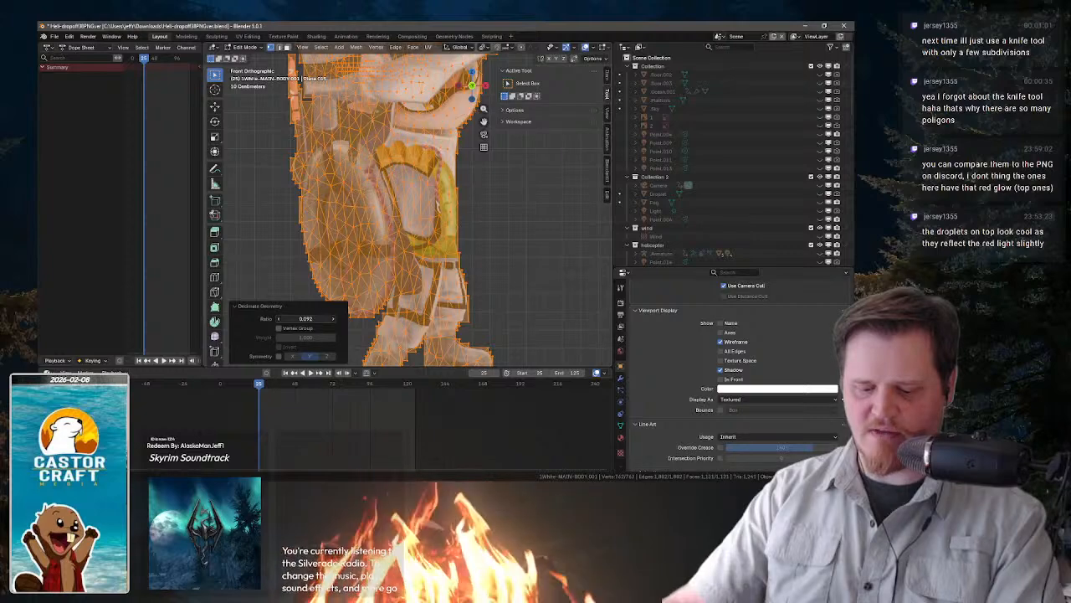
{"action": "key", "text": "Tab"}
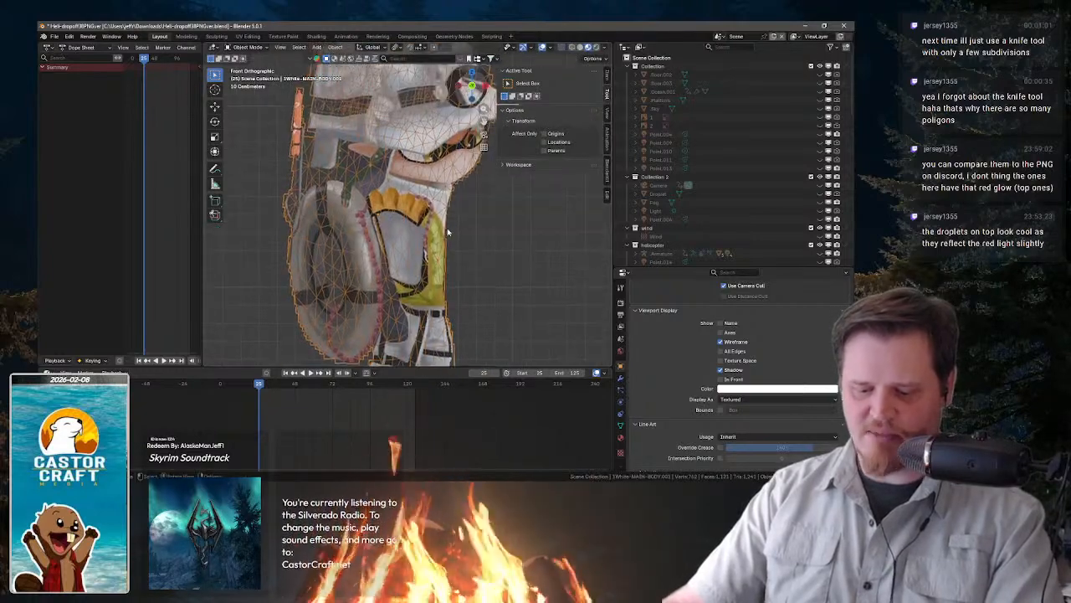
- Play the animation to check the decimated body's movement, stop it, and reveal all hidden objects
{"action": "key", "text": "space"}
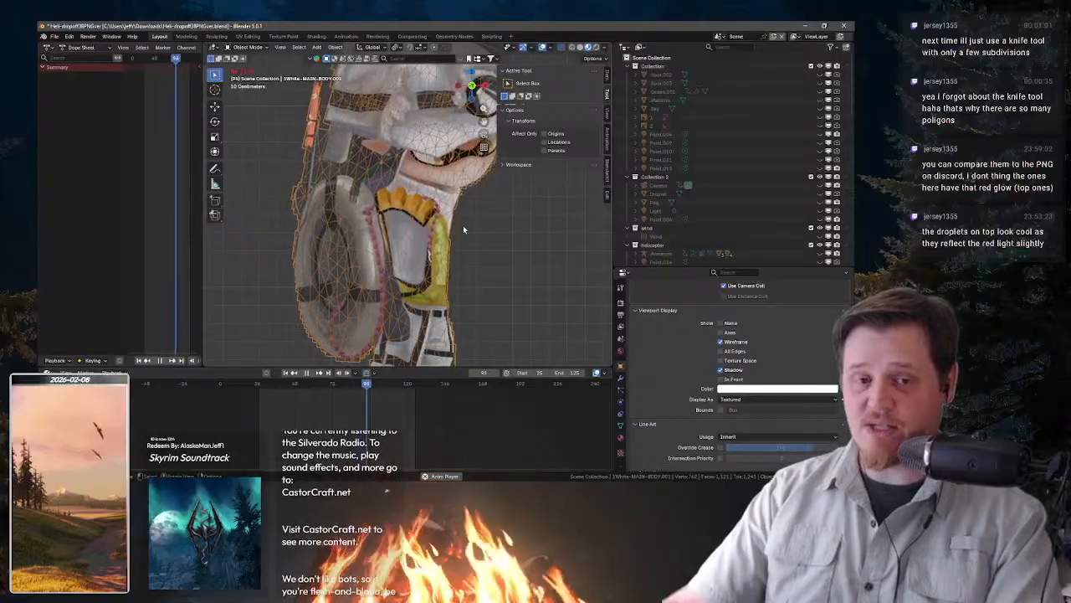
{"action": "key", "text": "space"}
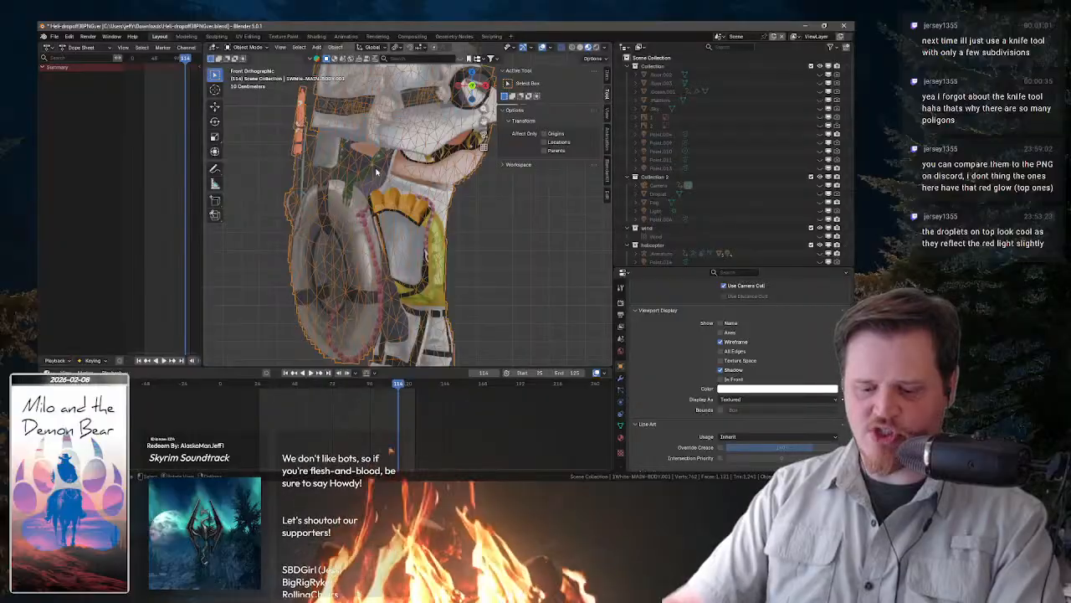
{"action": "scroll", "coordinate": [376, 172], "scroll_direction": "down", "scroll_amount": 3}
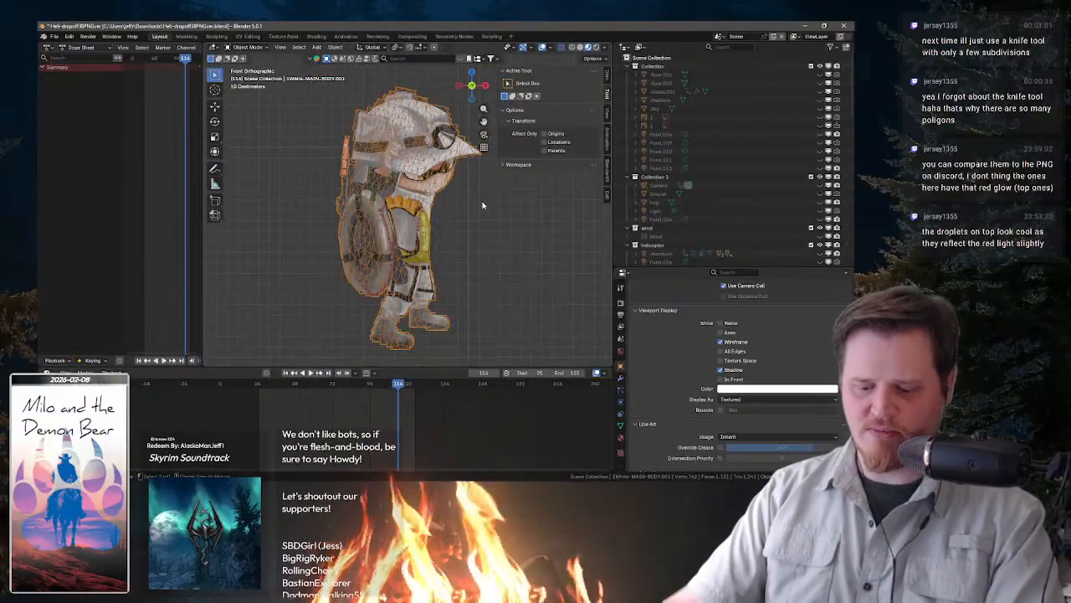
{"action": "key", "text": "alt+h"}
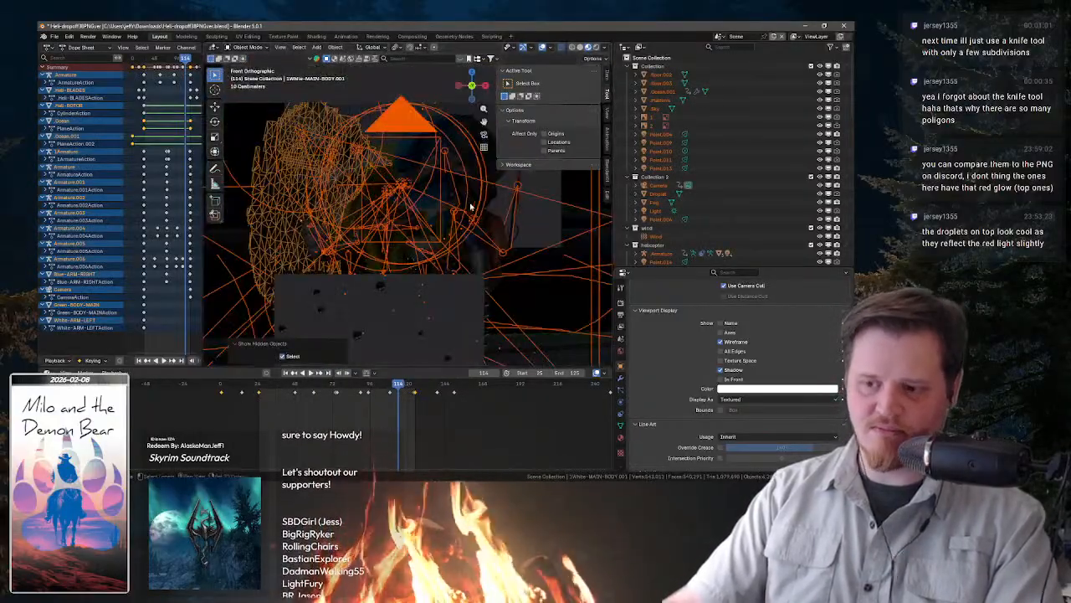
- Reduce the blue character's entire body mesh with Decimate Geometry and return to Object Mode
{"action": "left_click_drag", "start_coordinate": [471, 205], "coordinate": [433, 115]}
{"action": "left_click", "coordinate": [410, 123]}
{"action": "key", "text": "Tab"}
{"action": "key", "text": "a"}
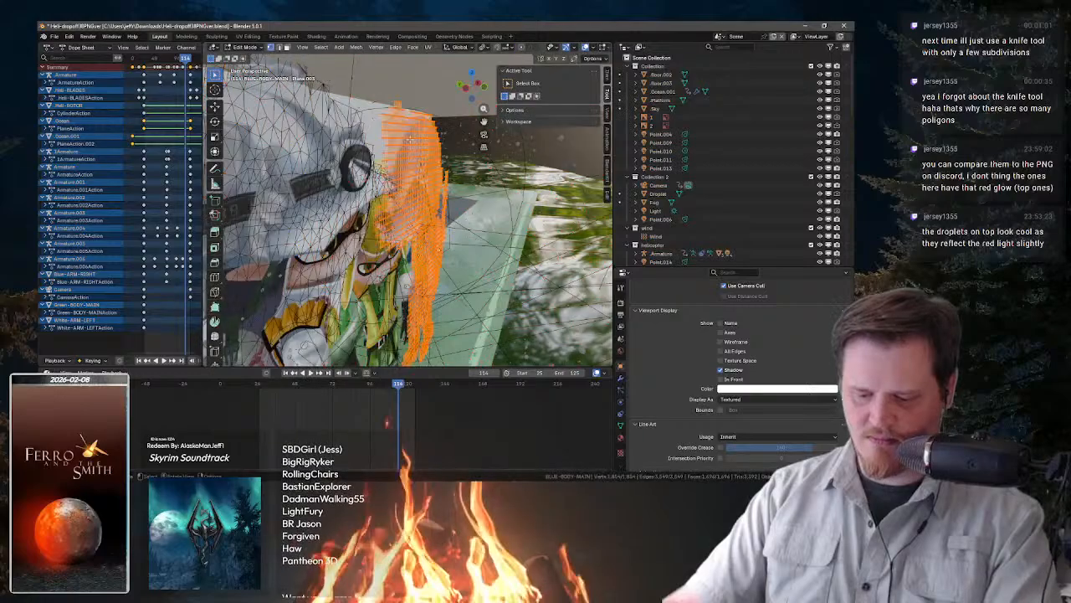
{"action": "key", "text": "F3"}
{"action": "left_click", "coordinate": [464, 161]}
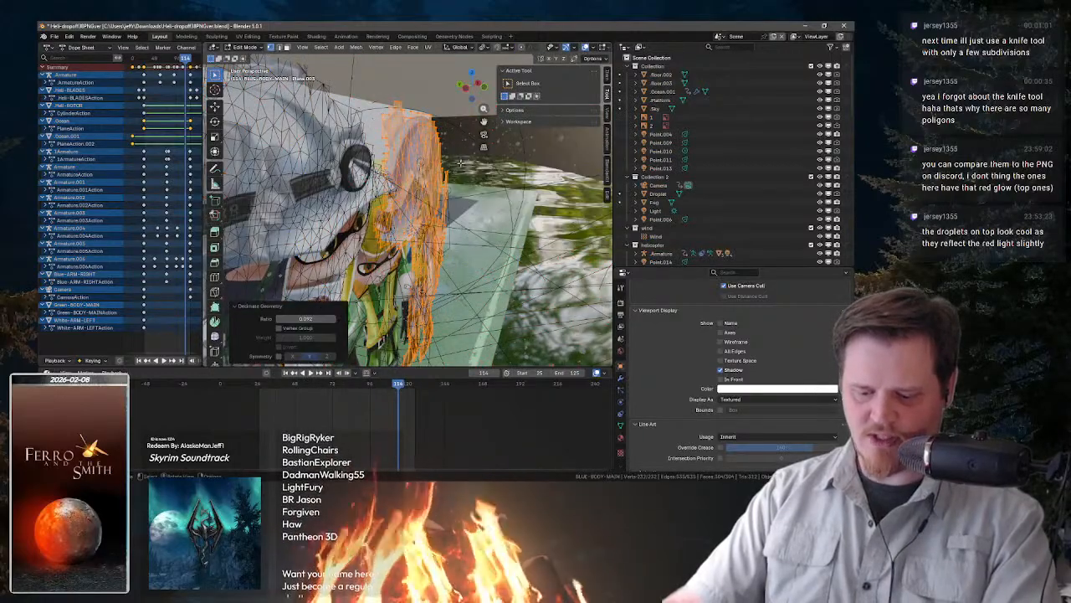
{"action": "left_click_drag", "start_coordinate": [427, 174], "coordinate": [369, 178]}
{"action": "key", "text": "Tab"}
- Decimate the green character's entire body mesh with a ratio of 0.224 and return to Object Mode
{"action": "left_click", "coordinate": [368, 171]}
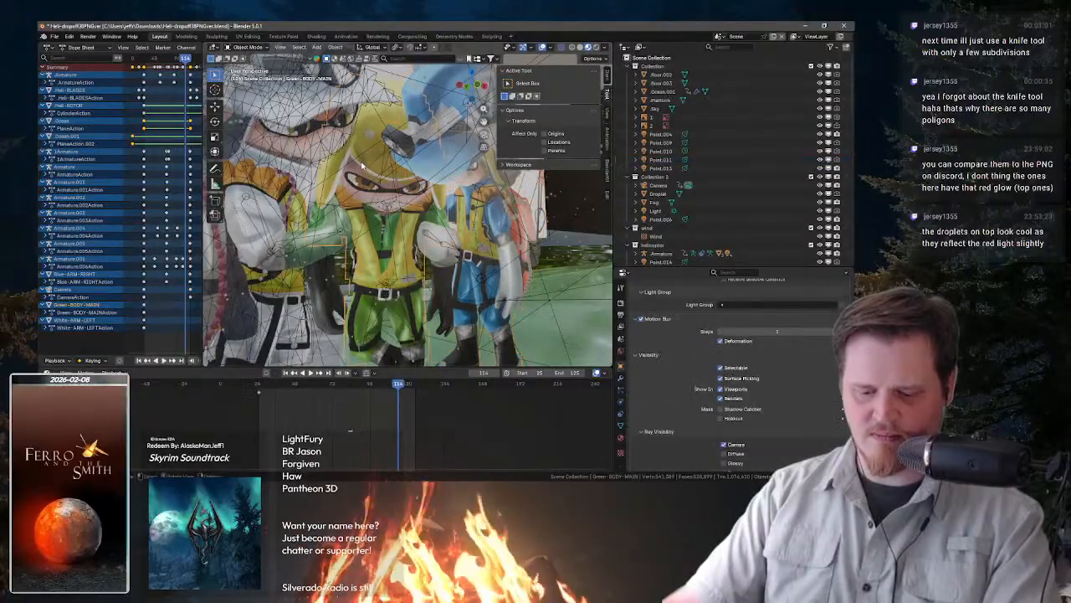
{"action": "key", "text": "Tab"}
{"action": "key", "text": "a"}
{"action": "key", "text": "F3"}
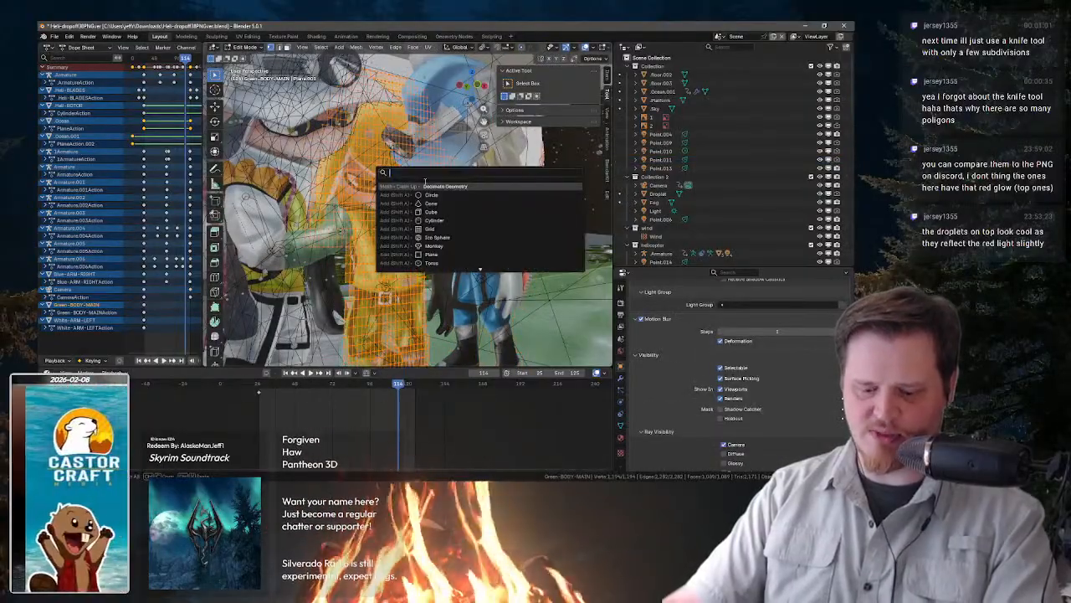
{"action": "key", "text": "Return"}
{"action": "left_click_drag", "start_coordinate": [322, 318], "coordinate": [339, 319]}
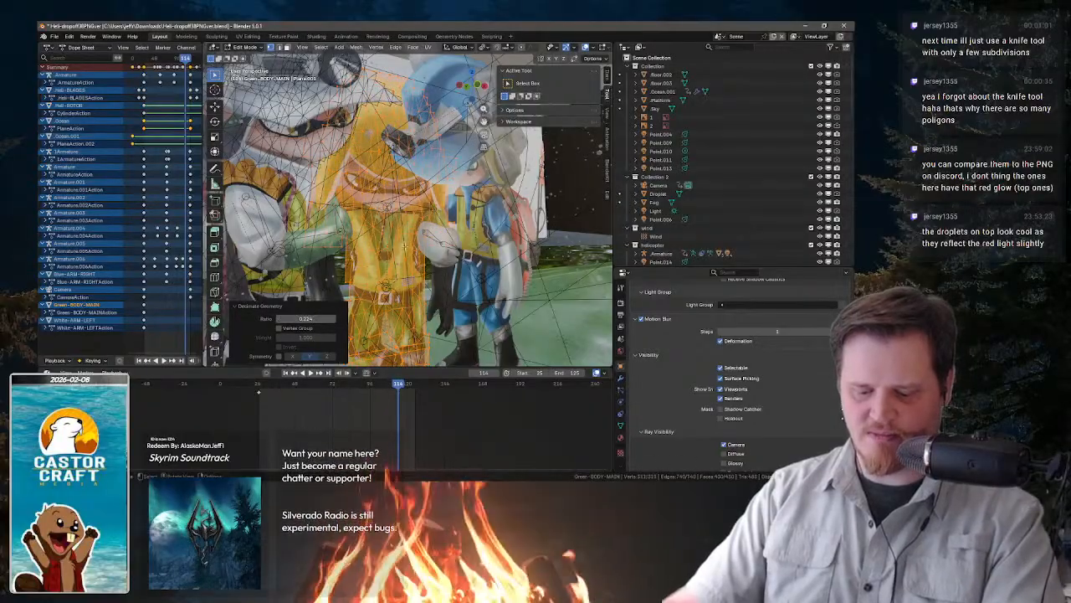
{"action": "key", "text": "Tab"}
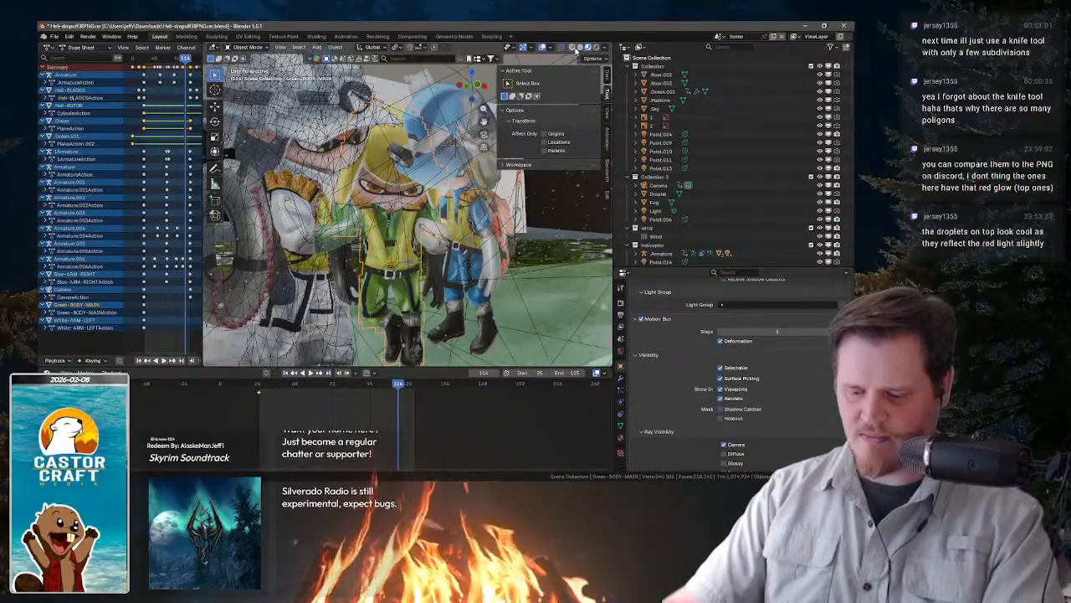
- Switch the viewport to wireframe shading, then select and delete one mesh object near the characters
{"action": "left_click", "coordinate": [573, 47]}
{"action": "mouse_move", "coordinate": [400, 273]}
{"action": "left_mouse_down"}
{"action": "mouse_move", "coordinate": [426, 248]}
{"action": "mouse_move", "coordinate": [357, 239]}
{"action": "left_mouse_up"}
{"action": "scroll", "coordinate": [369, 245], "scroll_direction": "up", "scroll_amount": 3}
{"action": "left_click", "coordinate": [375, 200]}
{"action": "left_click_drag", "start_coordinate": [375, 200], "coordinate": [363, 265]}
{"action": "key", "text": "x"}
{"action": "left_click", "coordinate": [389, 230]}
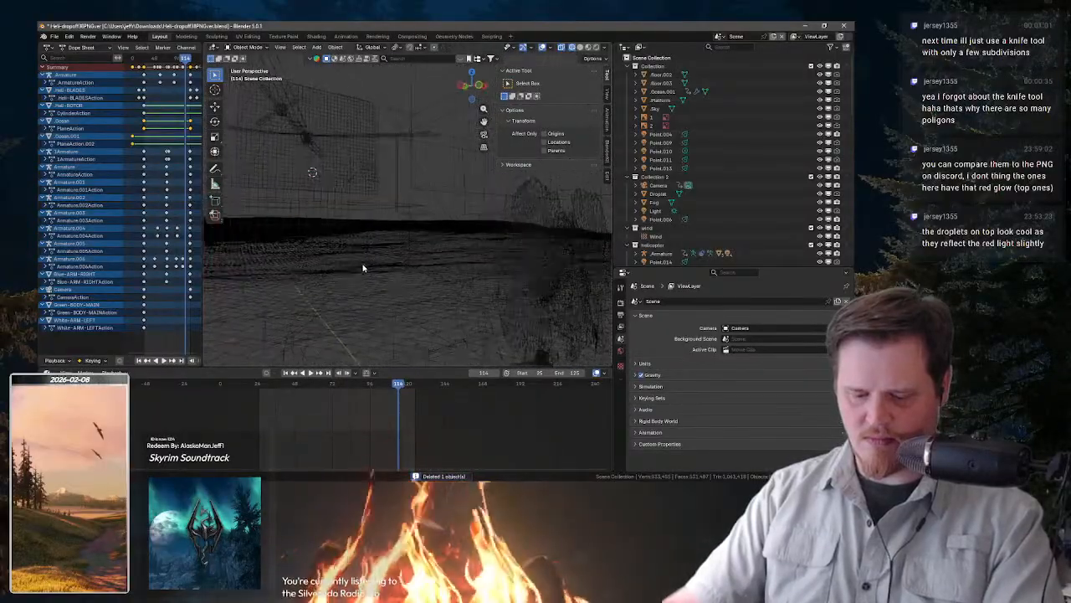
- Decimate the Helicopter-MAIN plane's entire mesh, adjusting the ratio from 0.224 in a textured view, and return to Object Mode
{"action": "left_click", "coordinate": [346, 105]}
{"action": "key", "text": "Tab"}
{"action": "key", "text": "a"}
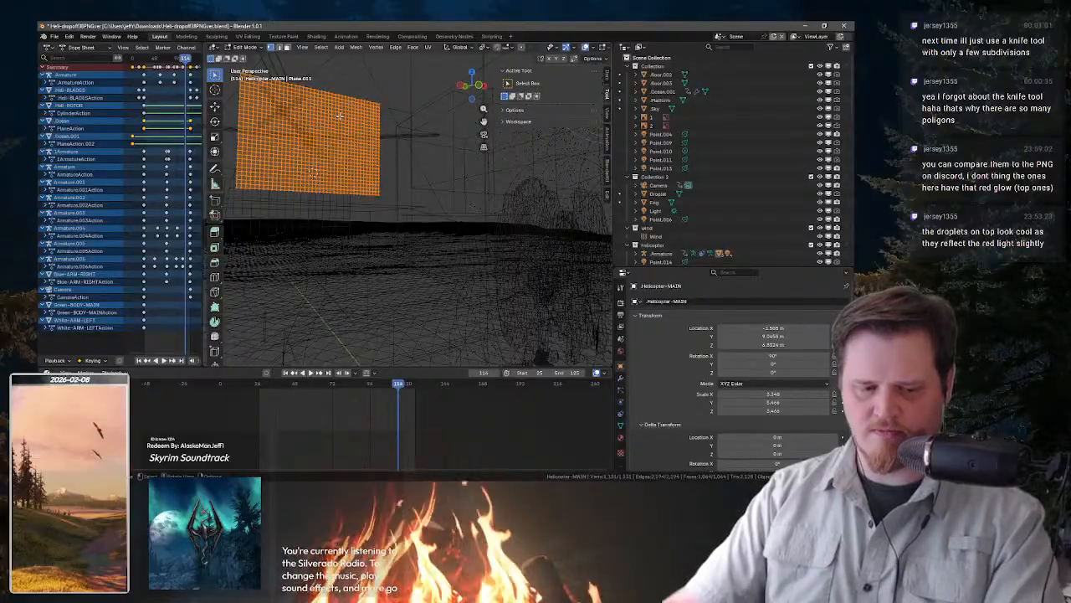
{"action": "key", "text": "F3"}
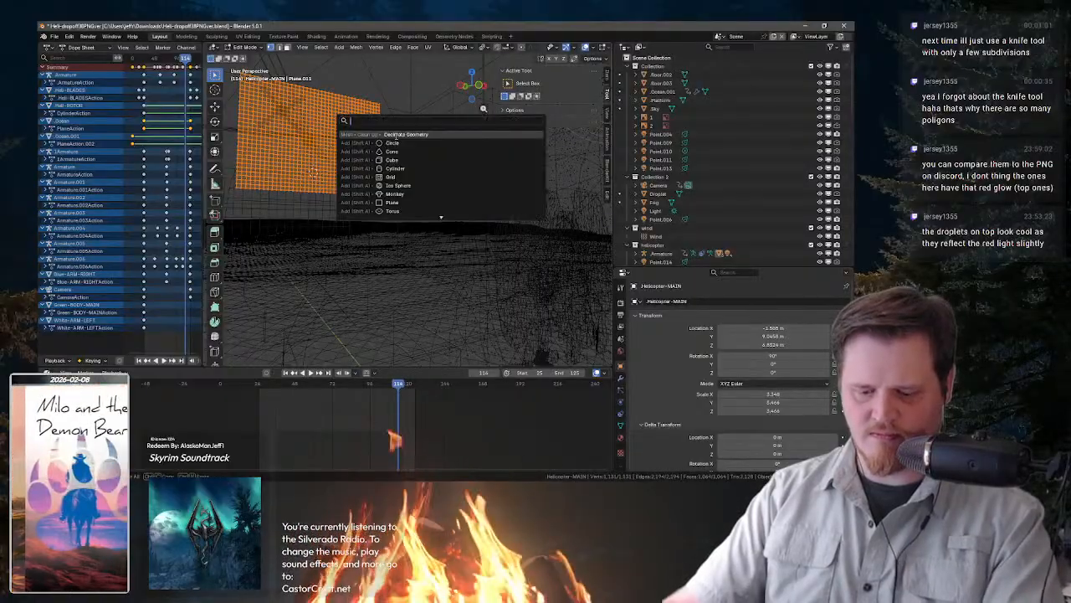
{"action": "key", "text": "Return"}
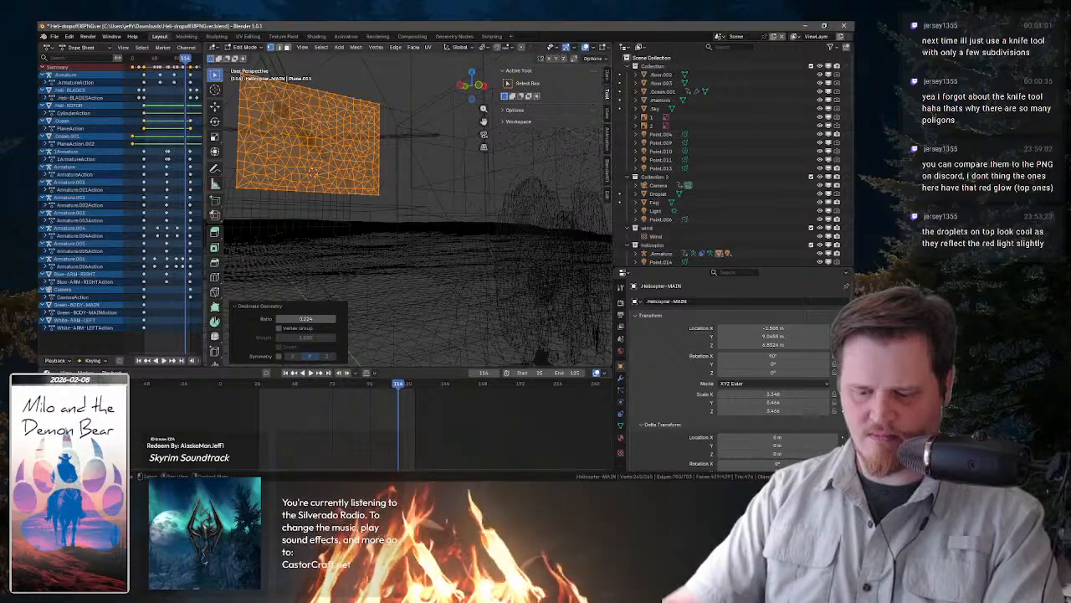
{"action": "scroll", "coordinate": [598, 49], "scroll_direction": "down", "scroll_amount": 3}
{"action": "left_click", "coordinate": [581, 47]}
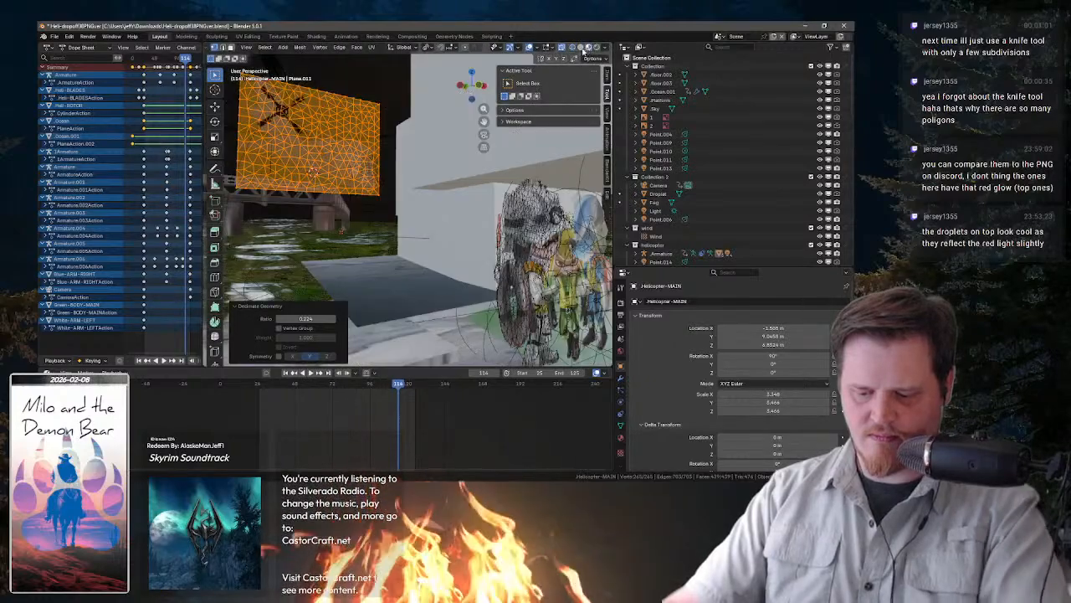
{"action": "left_click_drag", "start_coordinate": [306, 319], "coordinate": [280, 319]}
{"action": "key", "text": "Tab"}
{"action": "scroll", "coordinate": [390, 237], "scroll_direction": "down", "scroll_amount": 5}
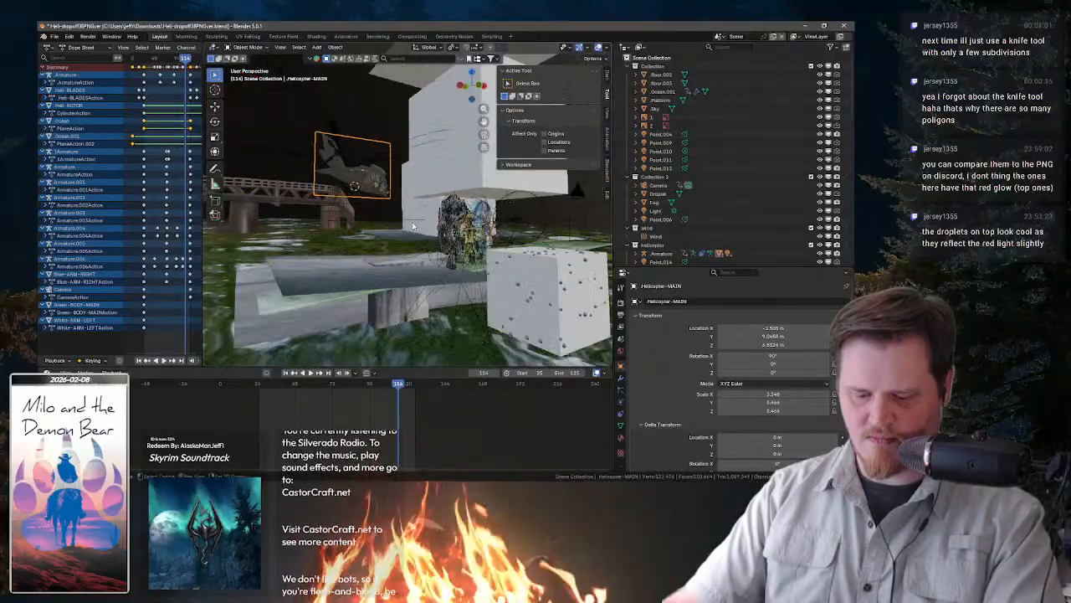
- Select the large ocean plane in wireframe view and lower its Ocean modifier's viewport resolution to 12
{"action": "left_click_drag", "start_coordinate": [452, 214], "coordinate": [398, 184]}
{"action": "scroll", "coordinate": [586, 48], "scroll_direction": "down", "scroll_amount": 3}
{"action": "left_click", "coordinate": [573, 47]}
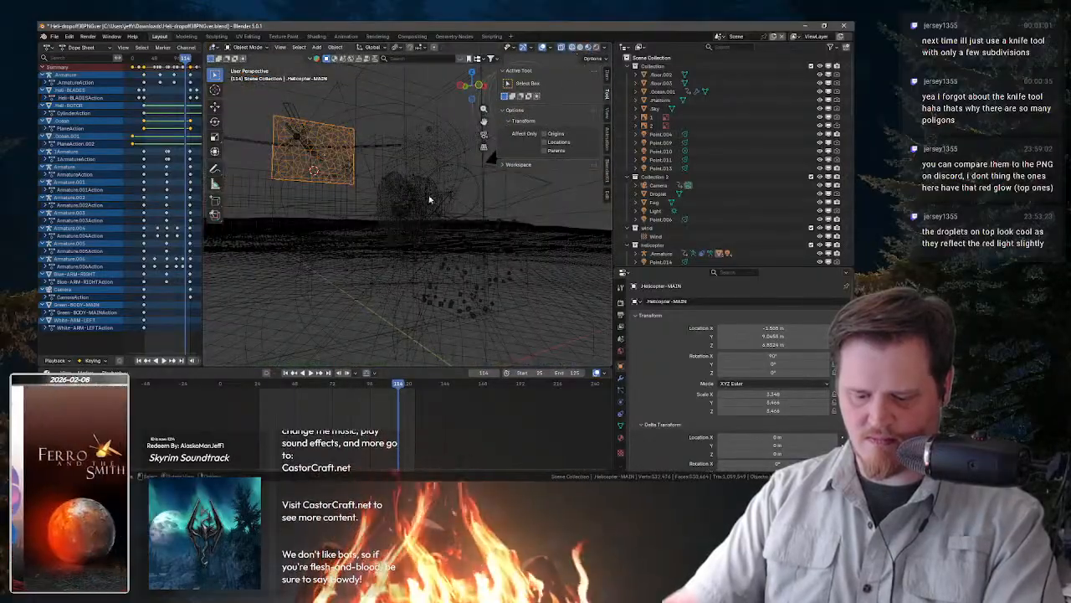
{"action": "mouse_move", "coordinate": [485, 192]}
{"action": "left_mouse_down"}
{"action": "mouse_move", "coordinate": [378, 200]}
{"action": "mouse_move", "coordinate": [491, 232]}
{"action": "mouse_move", "coordinate": [597, 227]}
{"action": "left_mouse_up"}
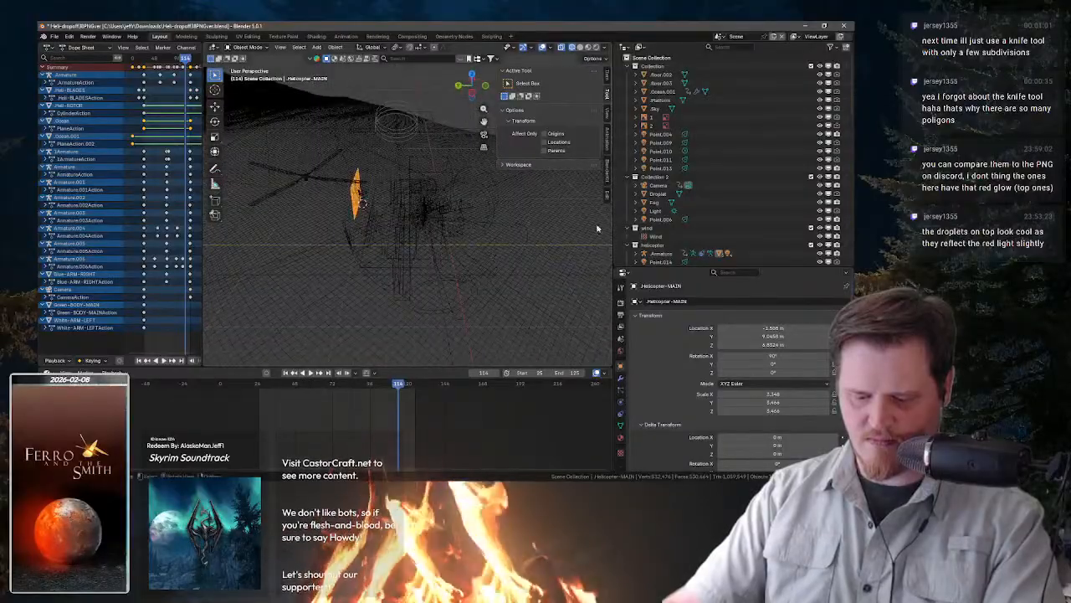
{"action": "left_click", "coordinate": [537, 204]}
{"action": "scroll", "coordinate": [440, 232], "scroll_direction": "down", "scroll_amount": 3}
{"action": "left_click_drag", "start_coordinate": [440, 231], "coordinate": [391, 237]}
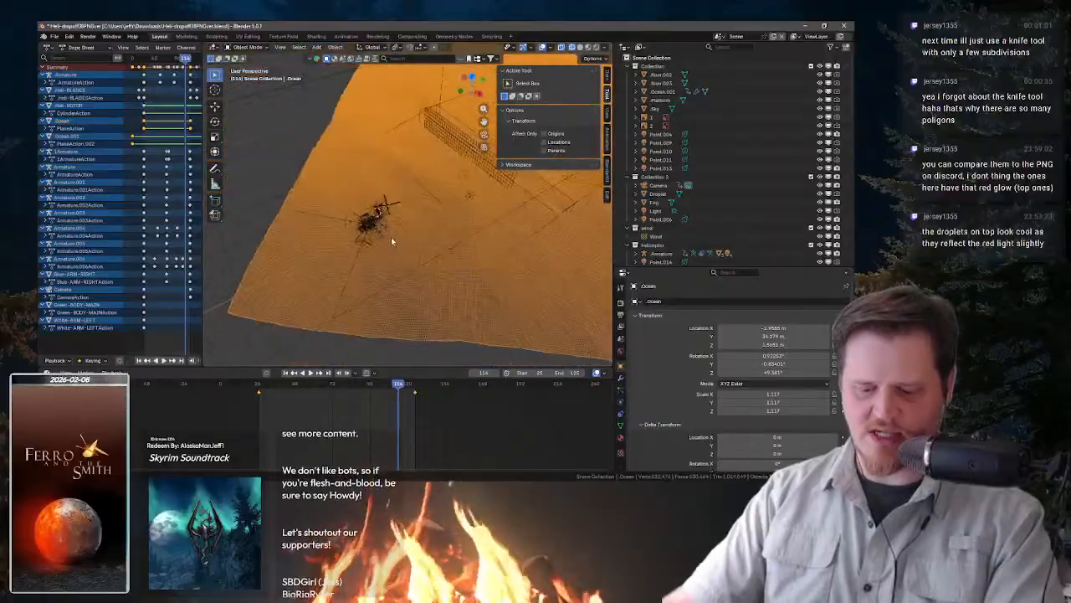
{"action": "left_click", "coordinate": [623, 381]}
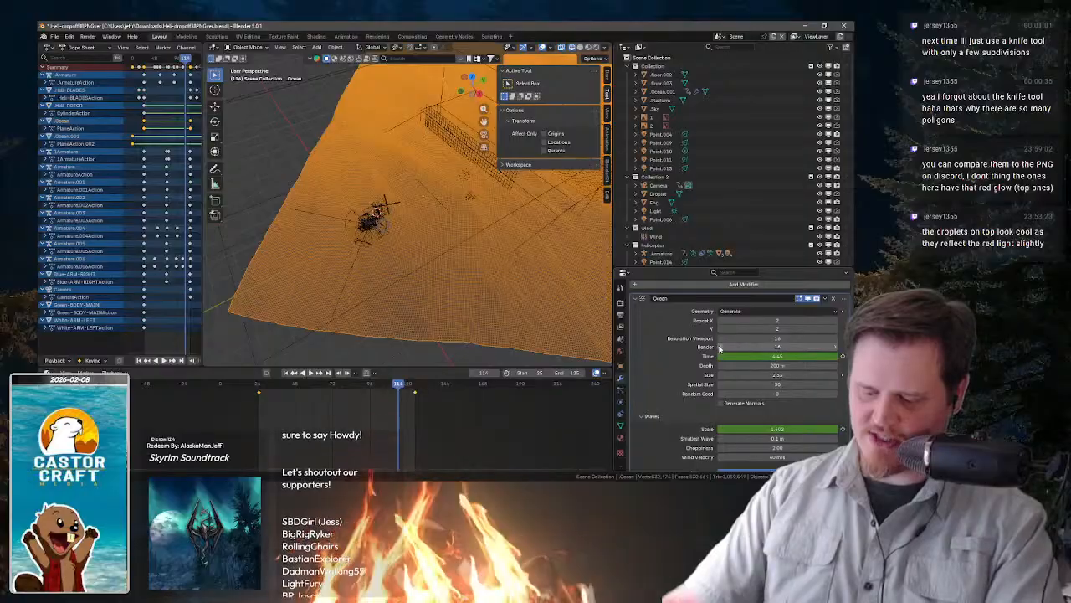
{"action": "left_click", "coordinate": [721, 340]}
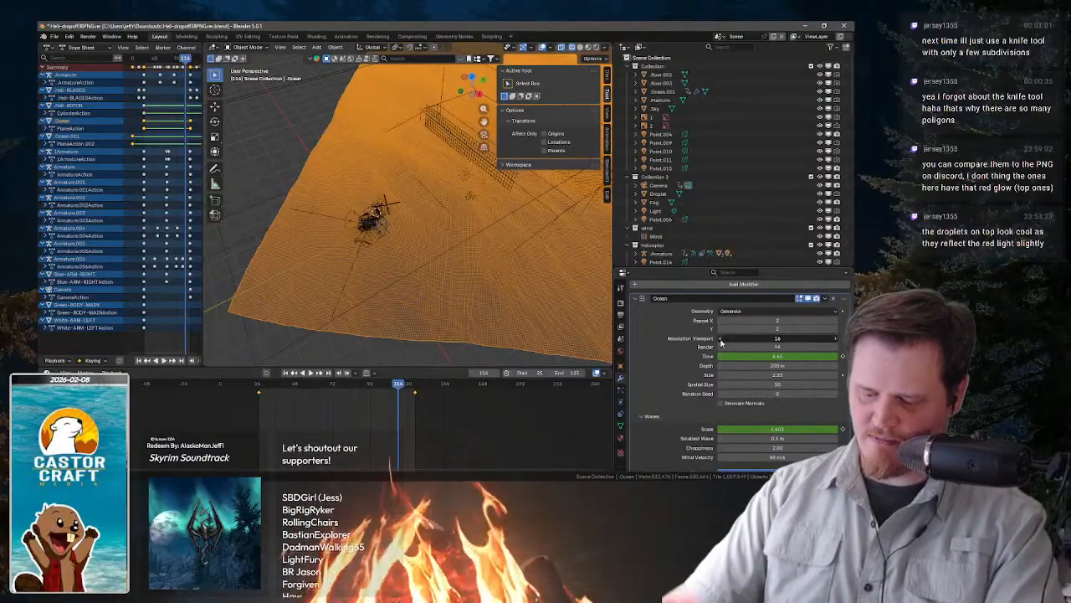
{"action": "left_click", "coordinate": [721, 340]}
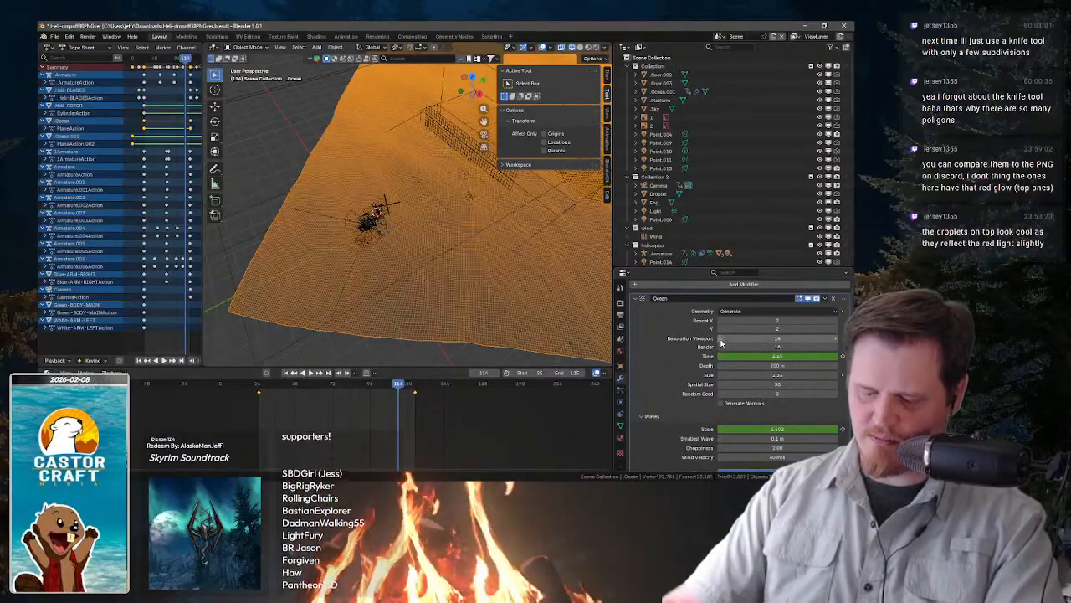
{"action": "left_click", "coordinate": [720, 340]}
{"action": "left_click_drag", "start_coordinate": [519, 322], "coordinate": [463, 261]}
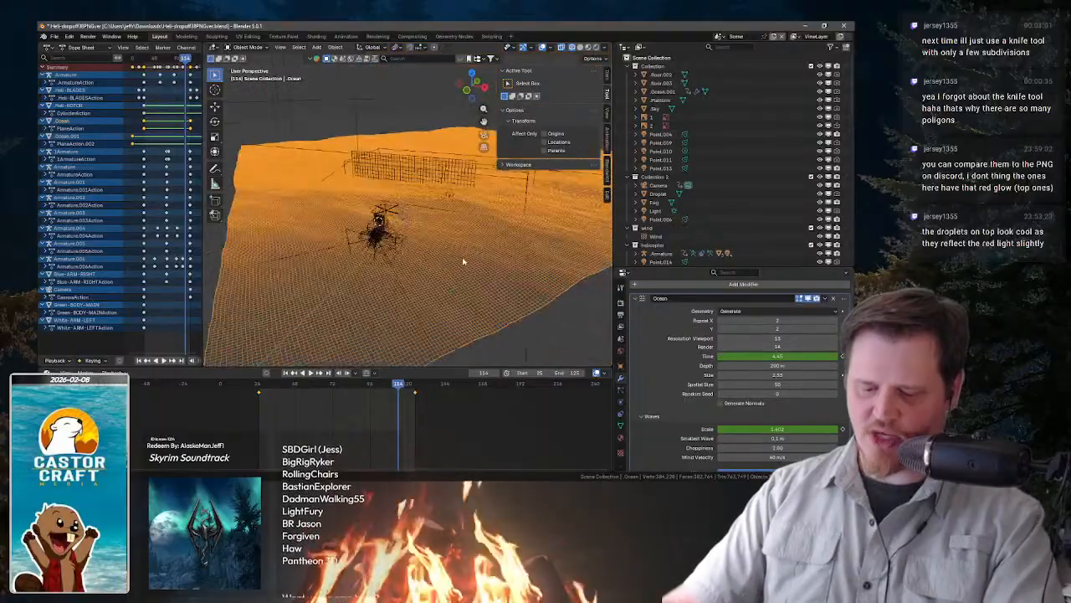
{"action": "scroll", "coordinate": [463, 261], "scroll_direction": "up", "scroll_amount": 2}
{"action": "left_click", "coordinate": [720, 341]}
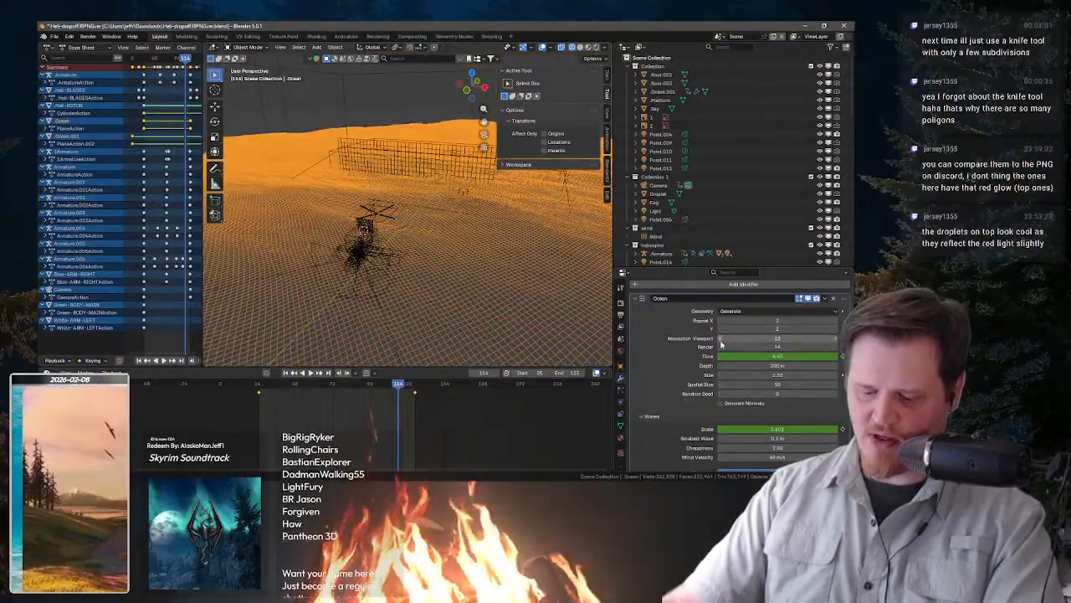
- Lower both the render and viewport resolution of the Ocean modifier to 10
{"action": "left_click", "coordinate": [719, 347]}
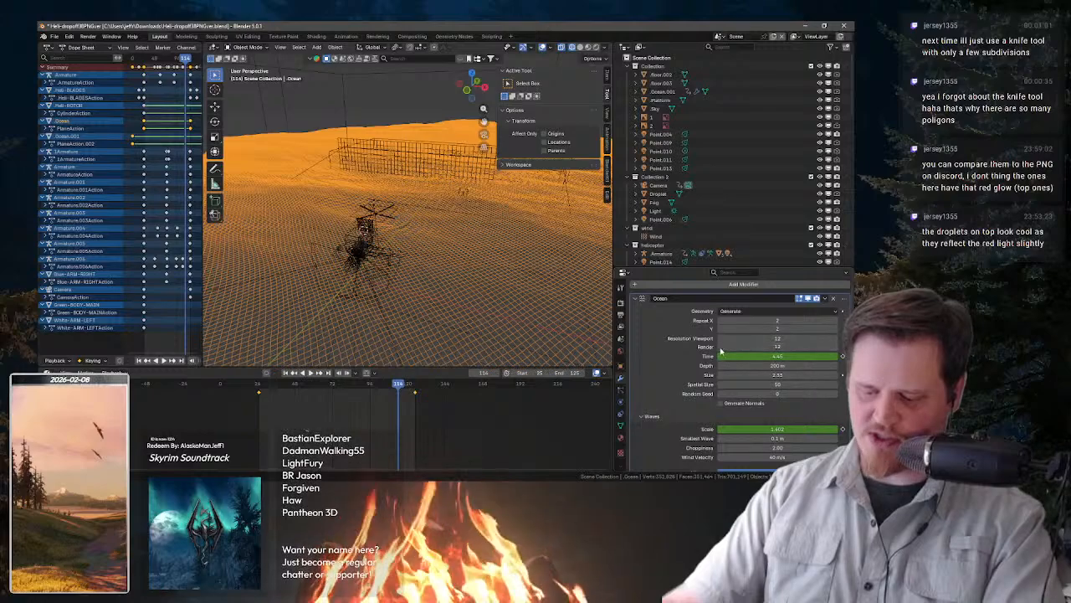
{"action": "left_click", "coordinate": [720, 347]}
{"action": "left_click", "coordinate": [720, 348]}
{"action": "left_click", "coordinate": [720, 346]}
{"action": "left_click", "coordinate": [720, 339]}
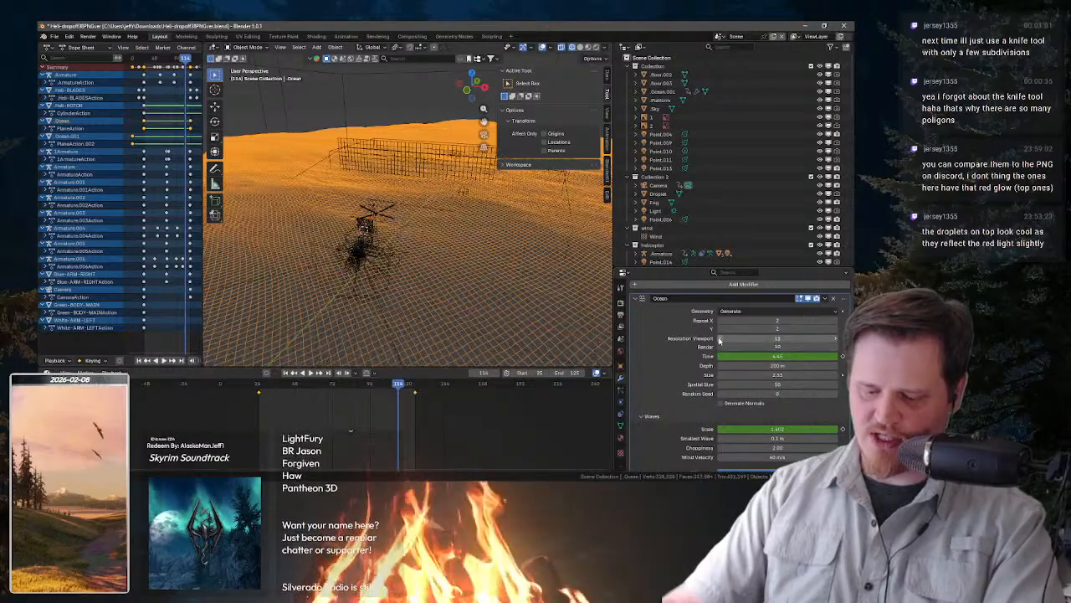
{"action": "left_click", "coordinate": [719, 339]}
- Inspect the ocean grid through the camera, trying a viewport resolution of 12 before going back to 10
{"action": "key", "text": "KP_0"}
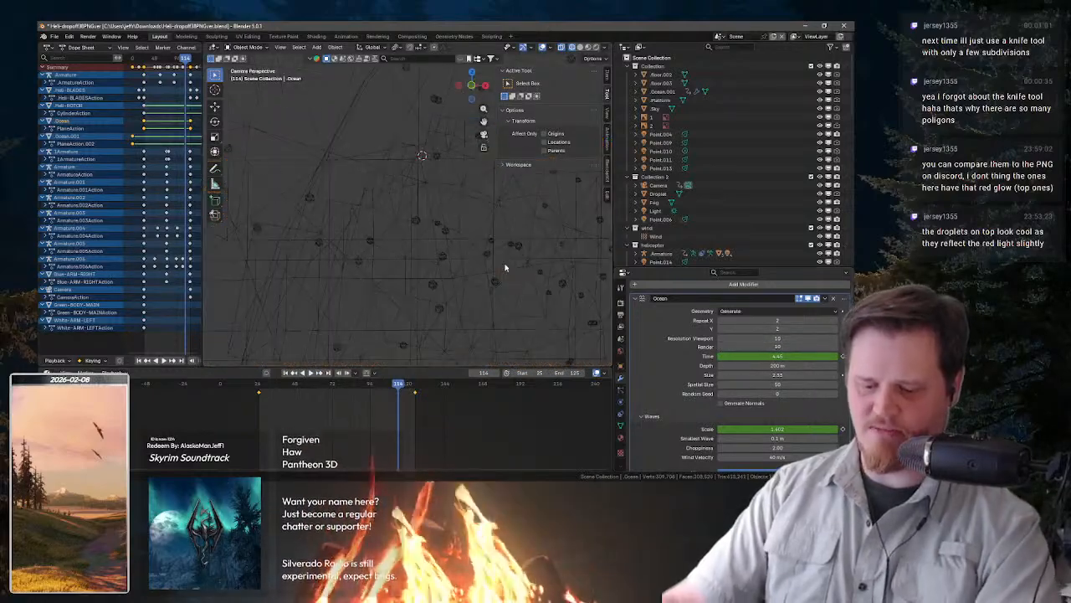
{"action": "scroll", "coordinate": [559, 284], "scroll_direction": "down", "scroll_amount": 5}
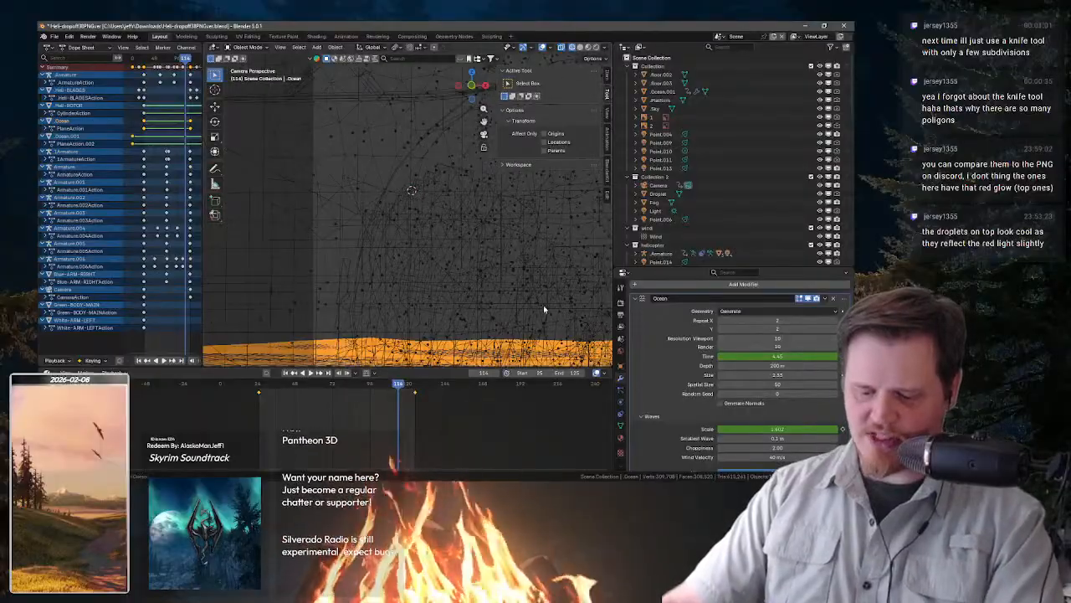
{"action": "left_click_drag", "start_coordinate": [544, 306], "coordinate": [324, 80]}
{"action": "scroll", "coordinate": [376, 125], "scroll_direction": "up", "scroll_amount": 3}
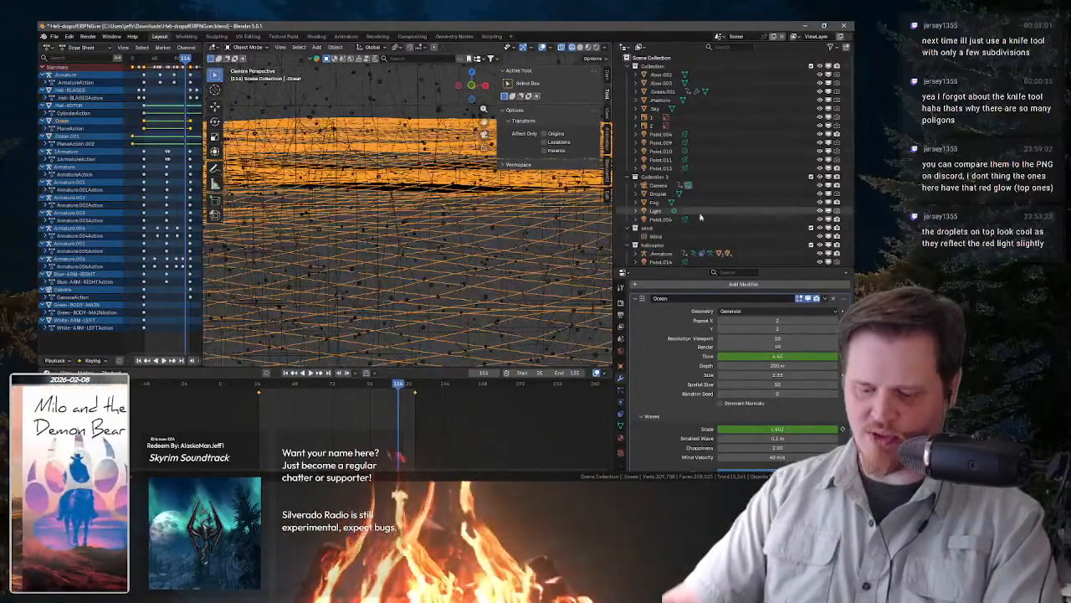
{"action": "left_click", "coordinate": [836, 338]}
{"action": "left_click", "coordinate": [837, 338]}
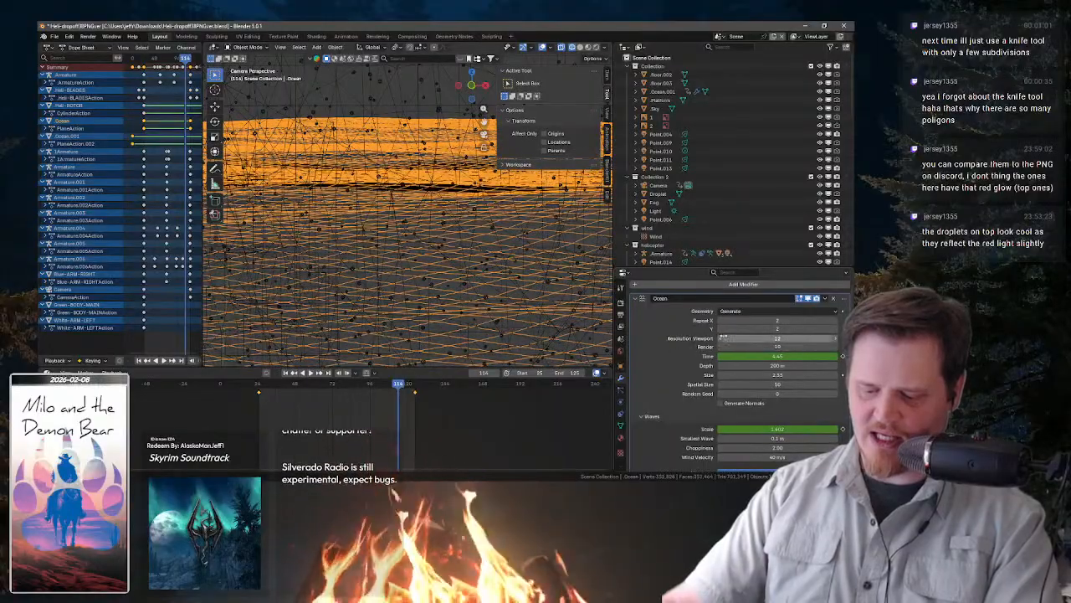
{"action": "left_click", "coordinate": [721, 339]}
{"action": "left_click", "coordinate": [721, 339]}
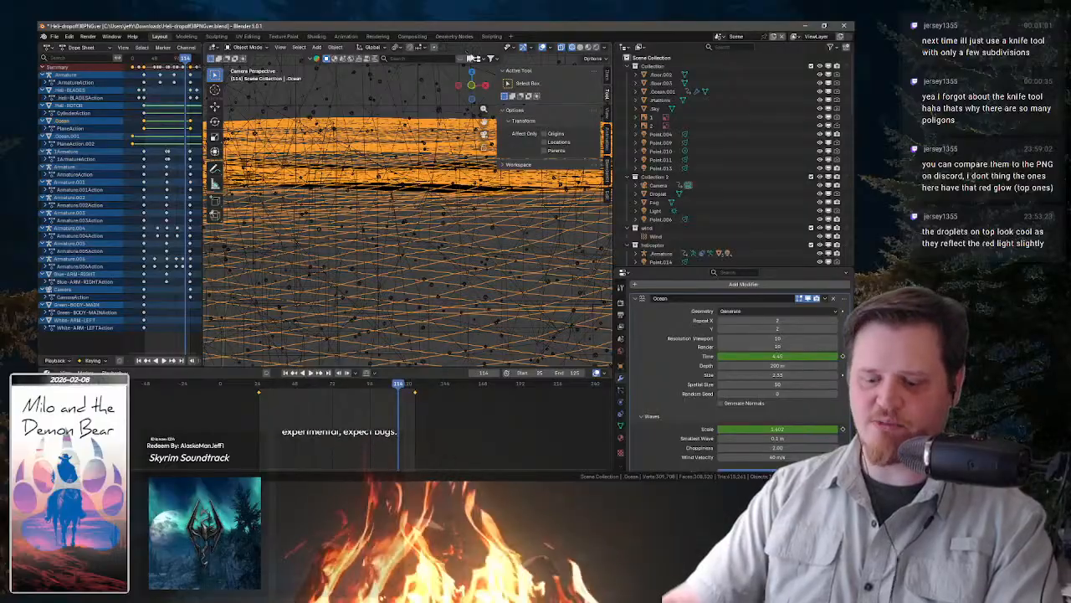
- Render frame 114 in the Rendering workspace, then check the composited image and the output settings
{"action": "left_click", "coordinate": [377, 36]}
{"action": "key", "text": "F12"}
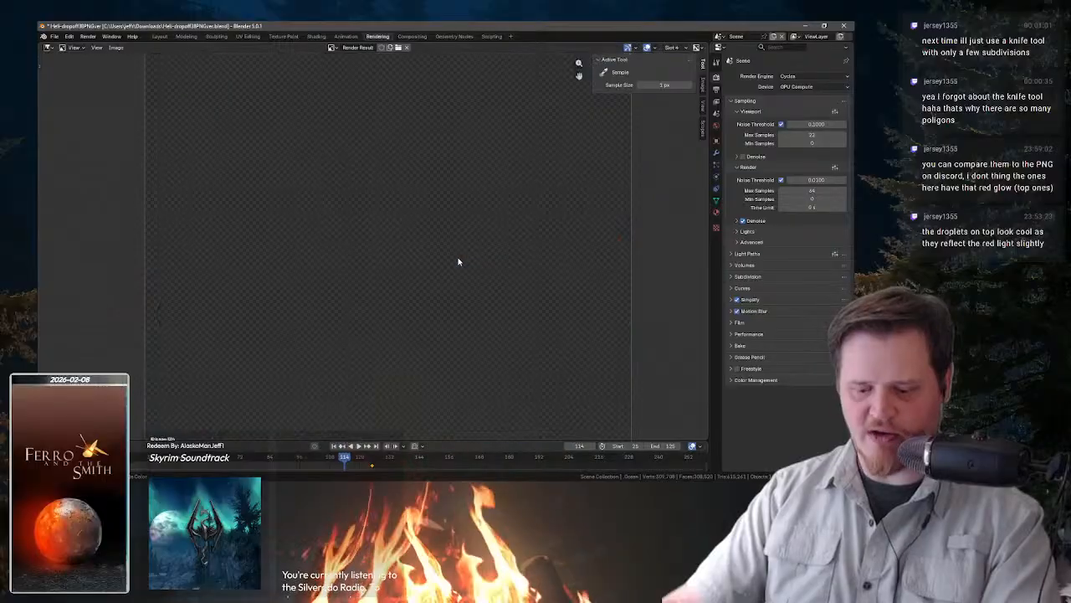
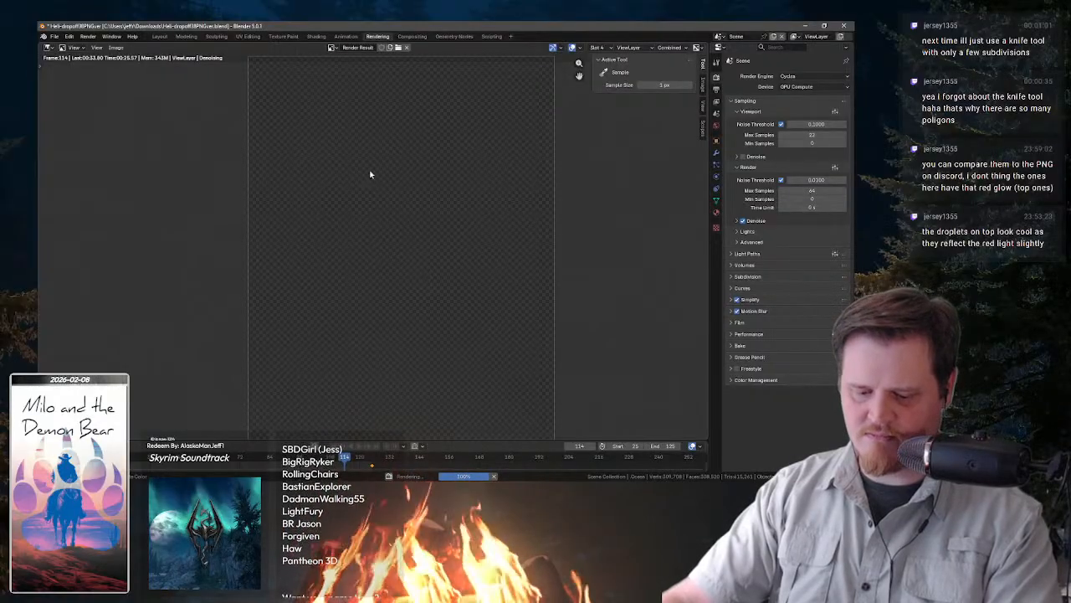
{"action": "left_click", "coordinate": [417, 37]}
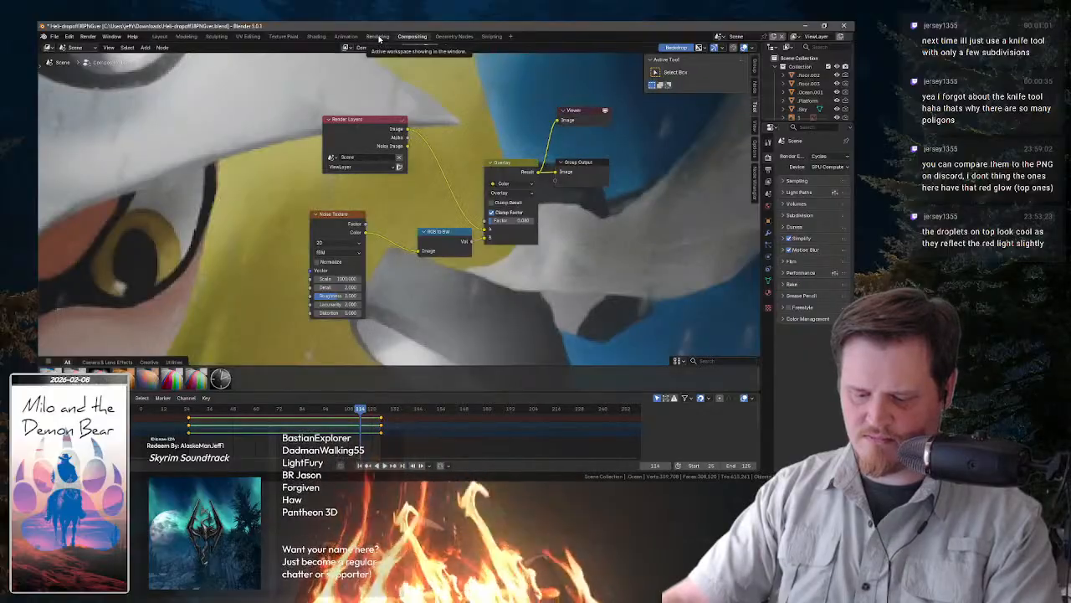
{"action": "left_click", "coordinate": [378, 37]}
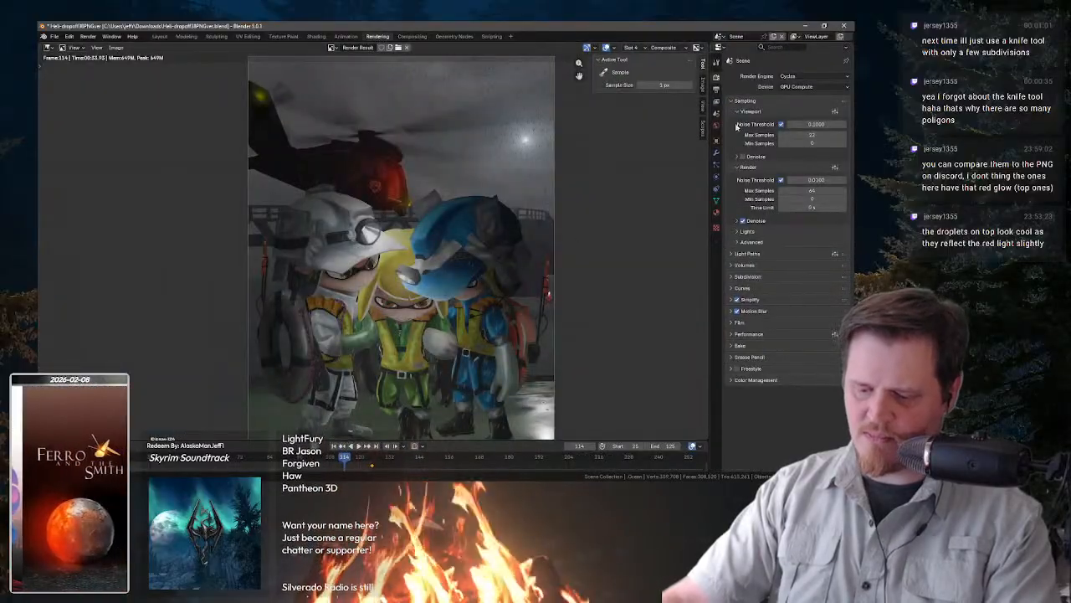
{"action": "left_click", "coordinate": [716, 90]}
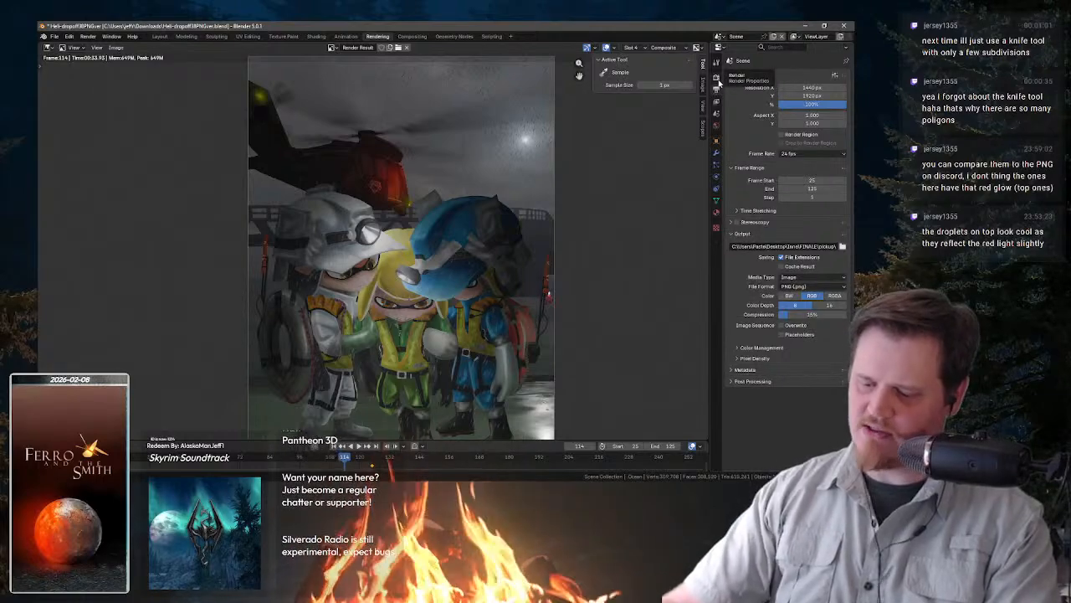
{"action": "left_click", "coordinate": [716, 78]}
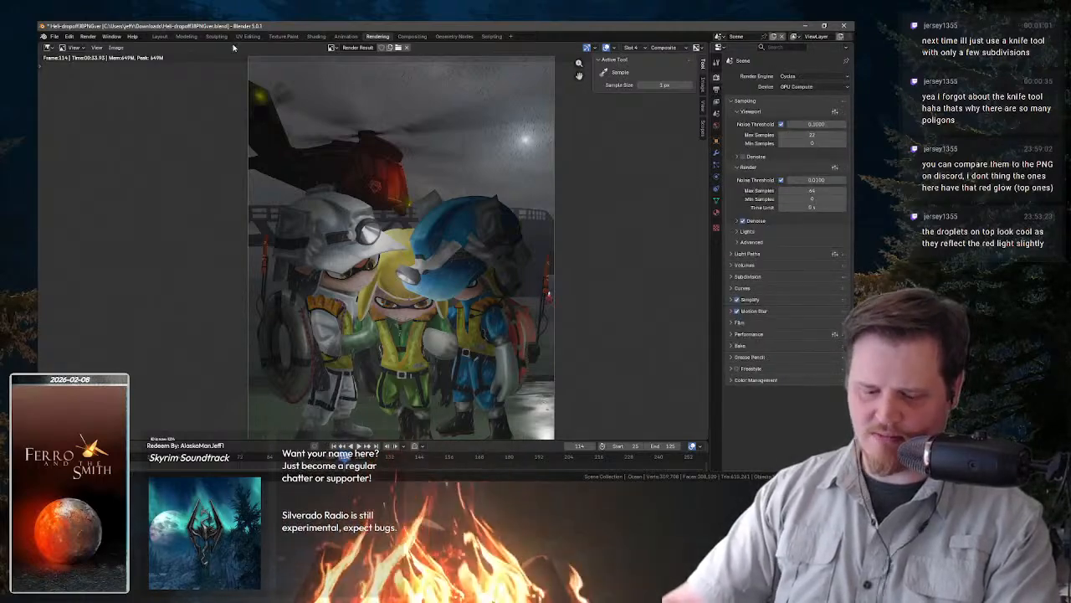
- Select the Droplet object in the Shading workspace and connect its Glass BSDF to the Material Output's Surface
{"action": "left_click", "coordinate": [322, 37]}
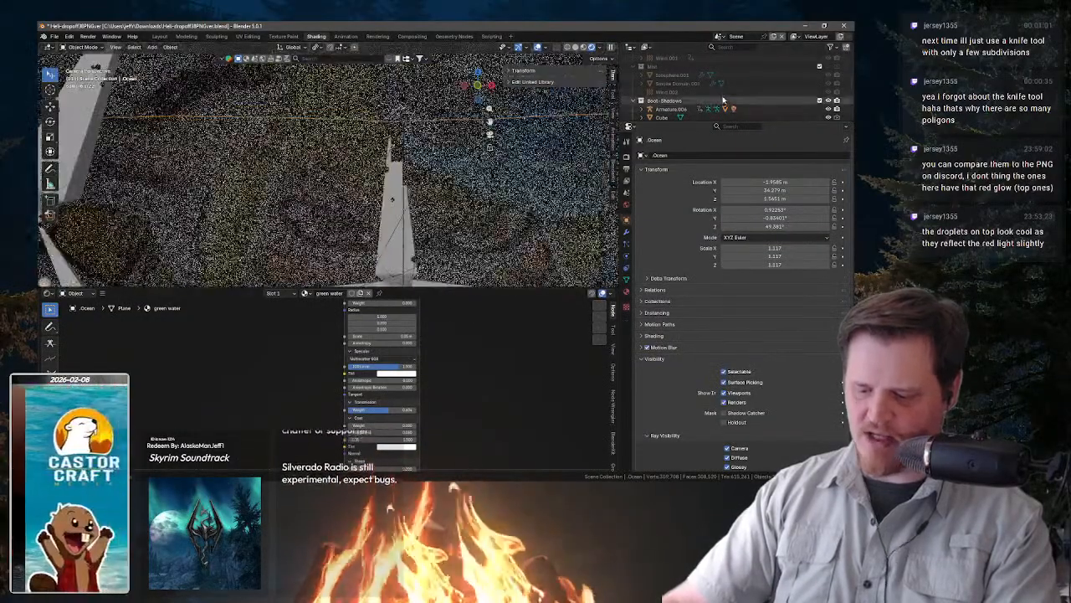
{"action": "scroll", "coordinate": [694, 76], "scroll_direction": "up", "scroll_amount": 2}
{"action": "scroll", "coordinate": [687, 72], "scroll_direction": "up", "scroll_amount": 3}
{"action": "scroll", "coordinate": [680, 67], "scroll_direction": "down", "scroll_amount": 8}
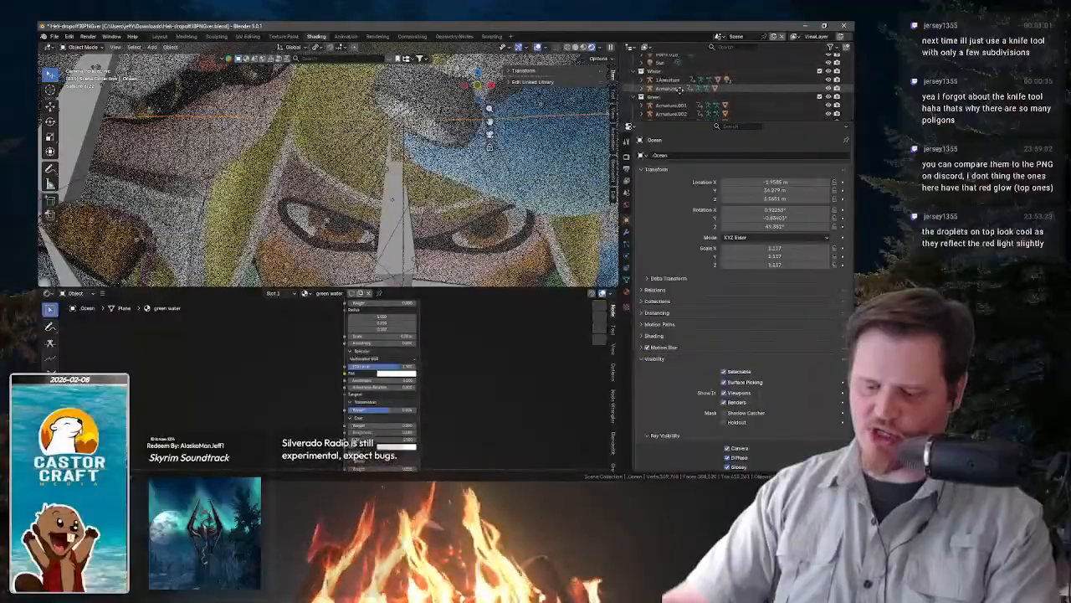
{"action": "scroll", "coordinate": [687, 84], "scroll_direction": "up", "scroll_amount": 8}
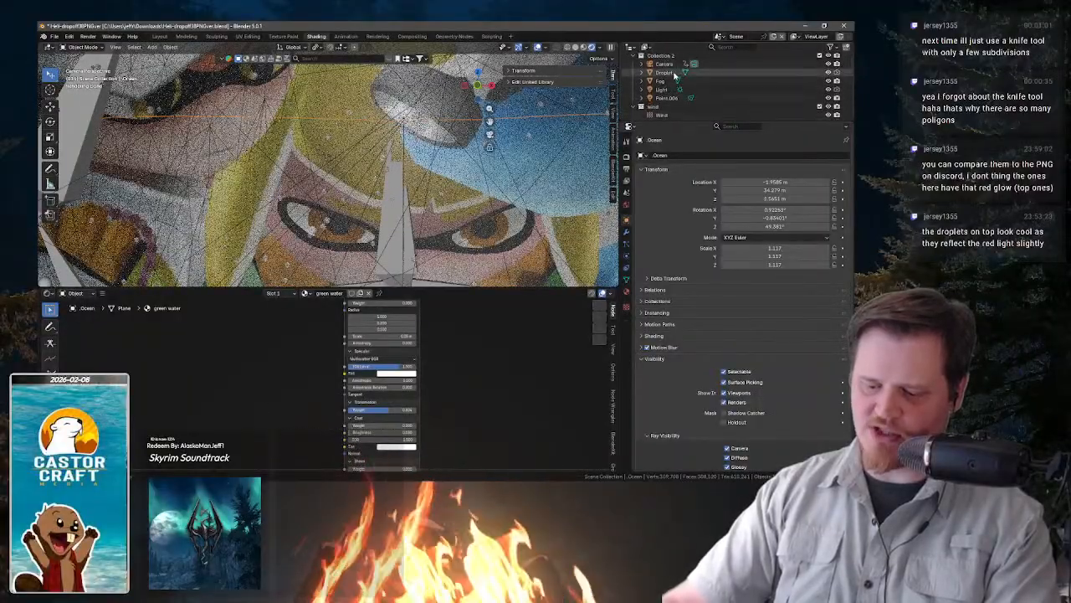
{"action": "left_click", "coordinate": [665, 72]}
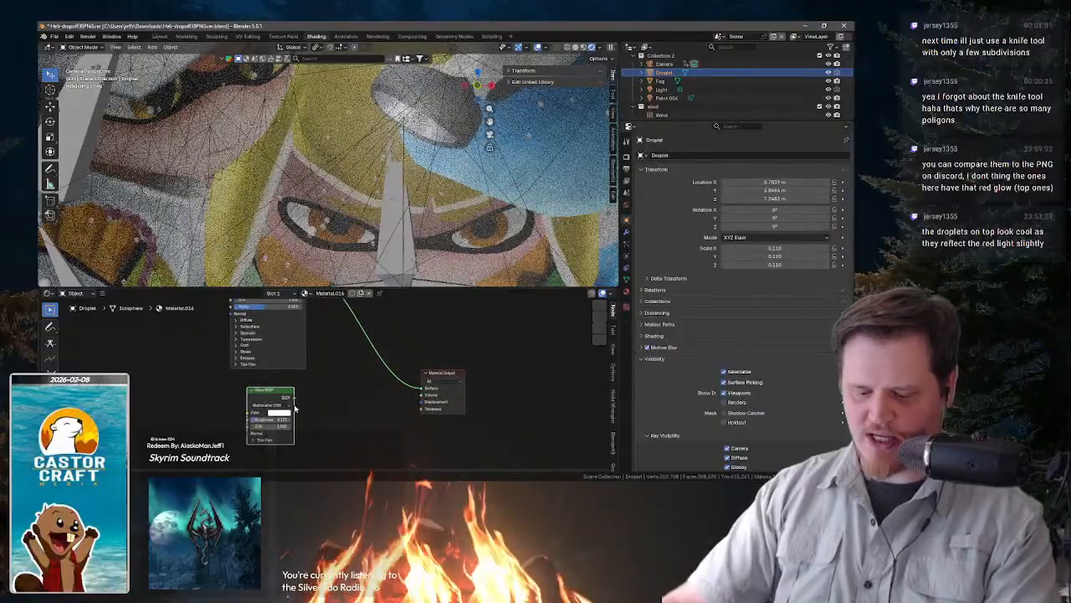
{"action": "left_click_drag", "start_coordinate": [396, 389], "coordinate": [422, 387]}
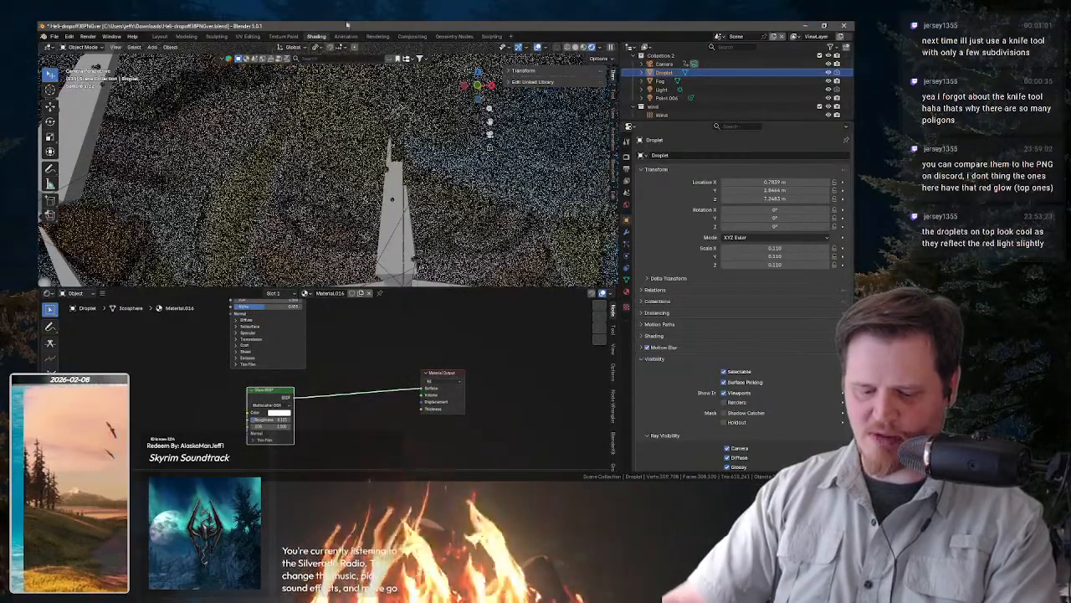
- In the Layout workspace, review the Cycles render settings for light paths, simplify, motion blur, threads, memory and acceleration structure
{"action": "left_click", "coordinate": [161, 37]}
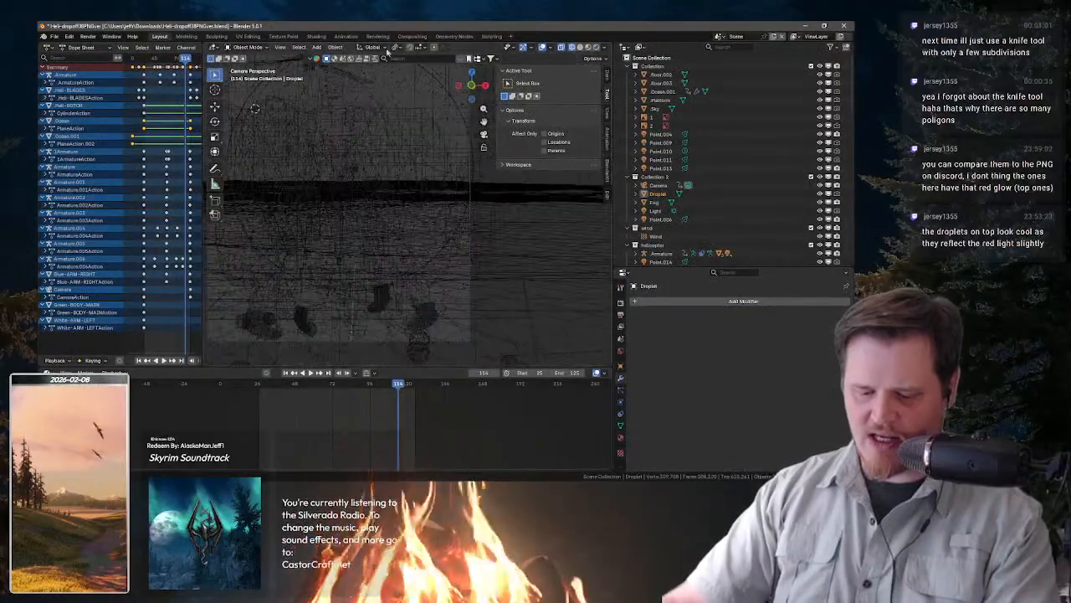
{"action": "left_click", "coordinate": [621, 315]}
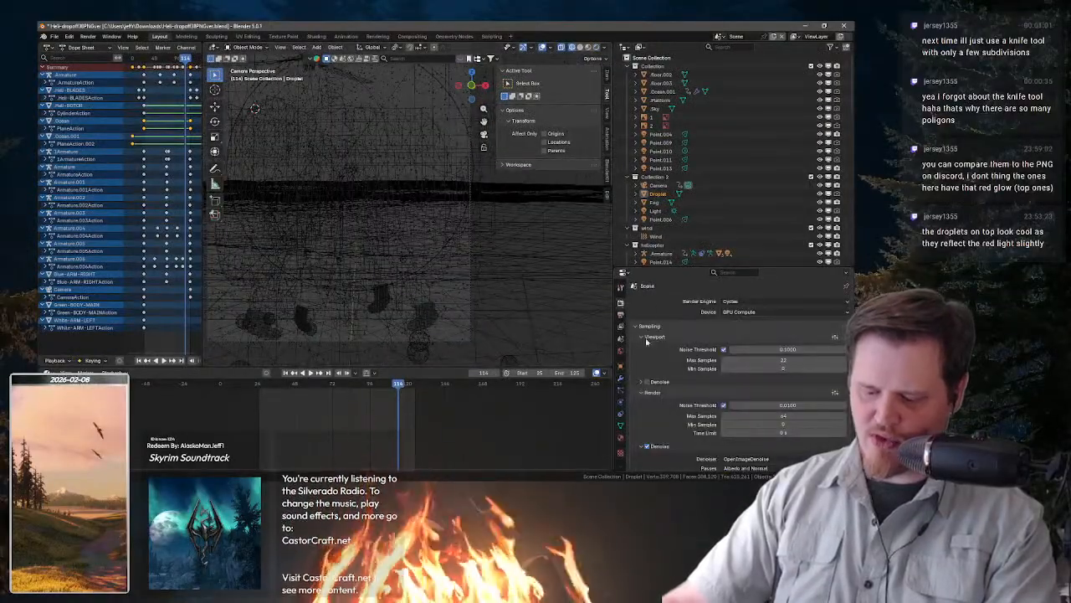
{"action": "scroll", "coordinate": [643, 402], "scroll_direction": "down", "scroll_amount": 5}
{"action": "scroll", "coordinate": [696, 423], "scroll_direction": "down", "scroll_amount": 10}
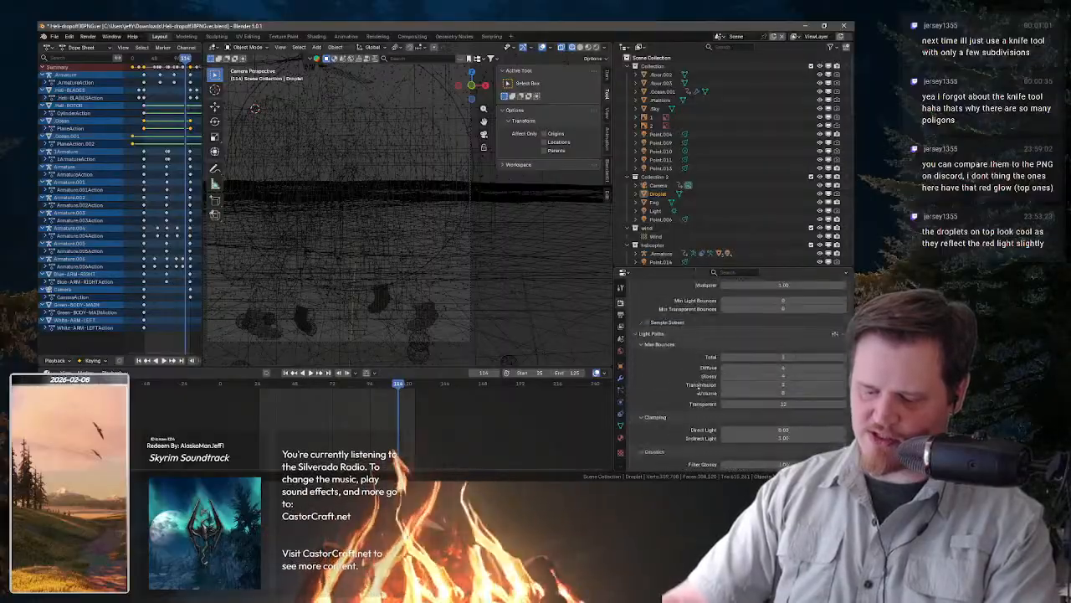
{"action": "scroll", "coordinate": [661, 414], "scroll_direction": "down", "scroll_amount": 5}
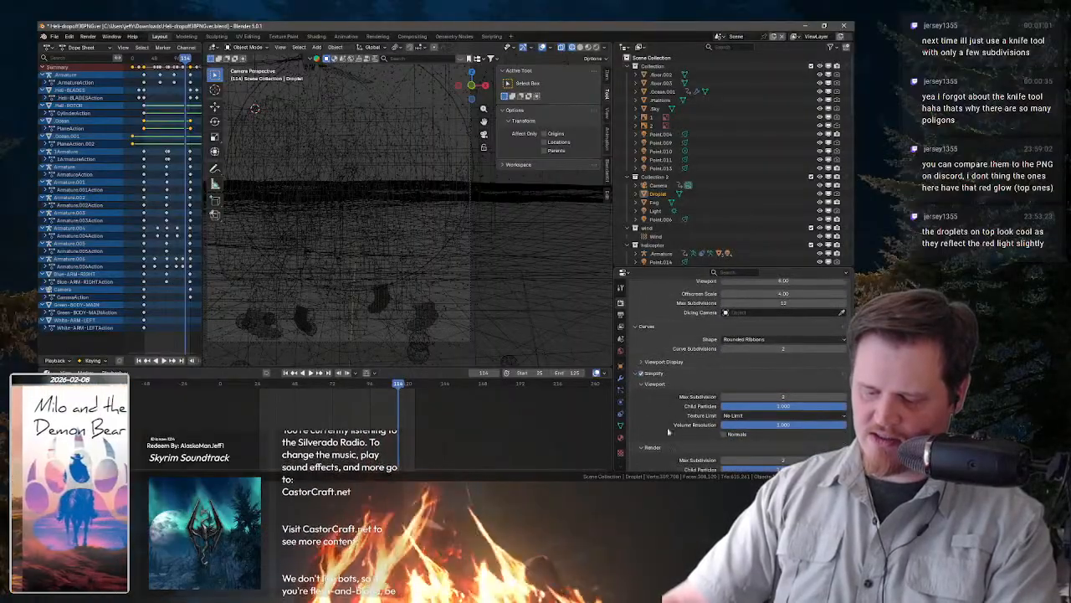
{"action": "scroll", "coordinate": [663, 283], "scroll_direction": "up", "scroll_amount": 5}
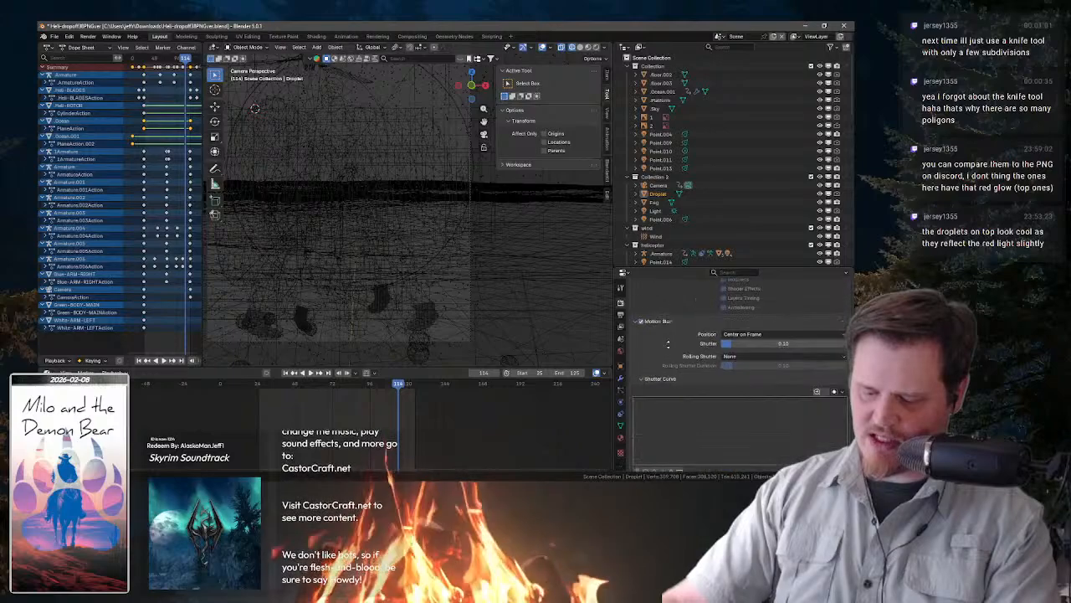
{"action": "scroll", "coordinate": [704, 453], "scroll_direction": "down", "scroll_amount": 3}
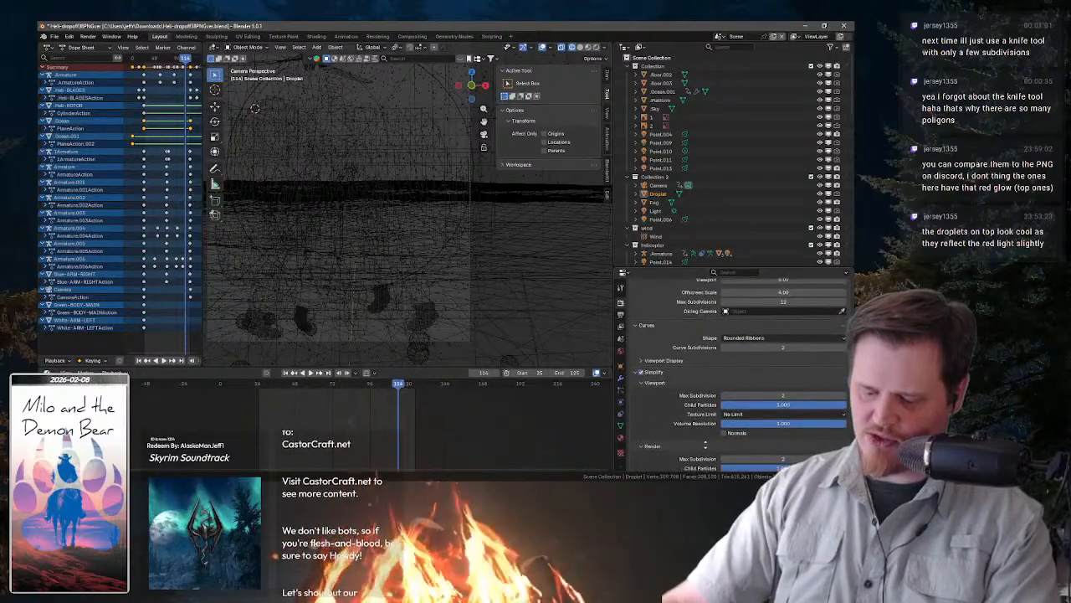
{"action": "scroll", "coordinate": [697, 370], "scroll_direction": "down", "scroll_amount": 5}
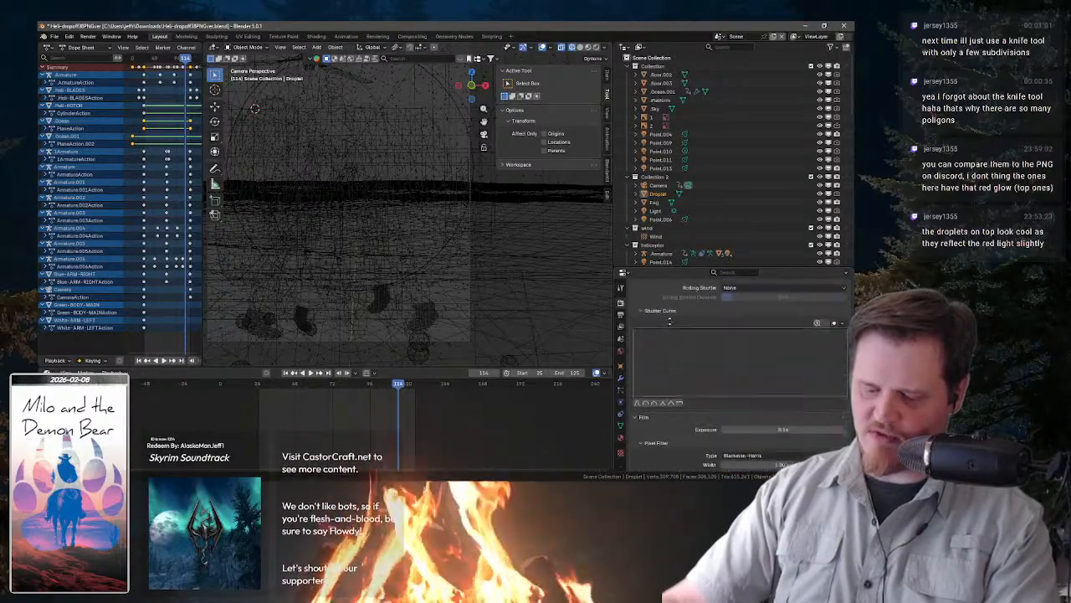
{"action": "scroll", "coordinate": [701, 345], "scroll_direction": "down", "scroll_amount": 5}
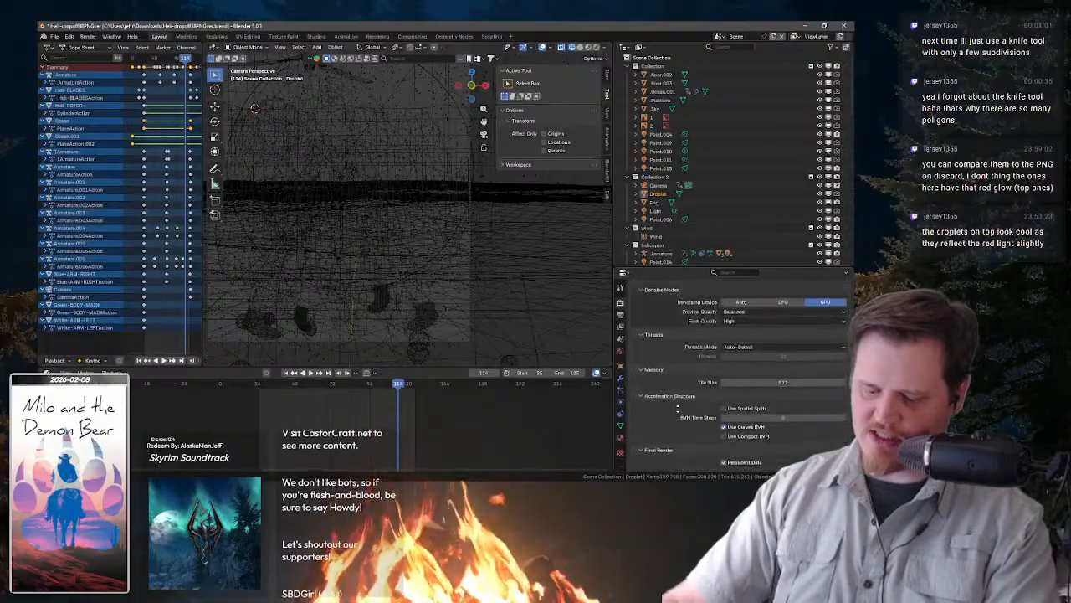
{"action": "scroll", "coordinate": [689, 415], "scroll_direction": "down", "scroll_amount": 1}
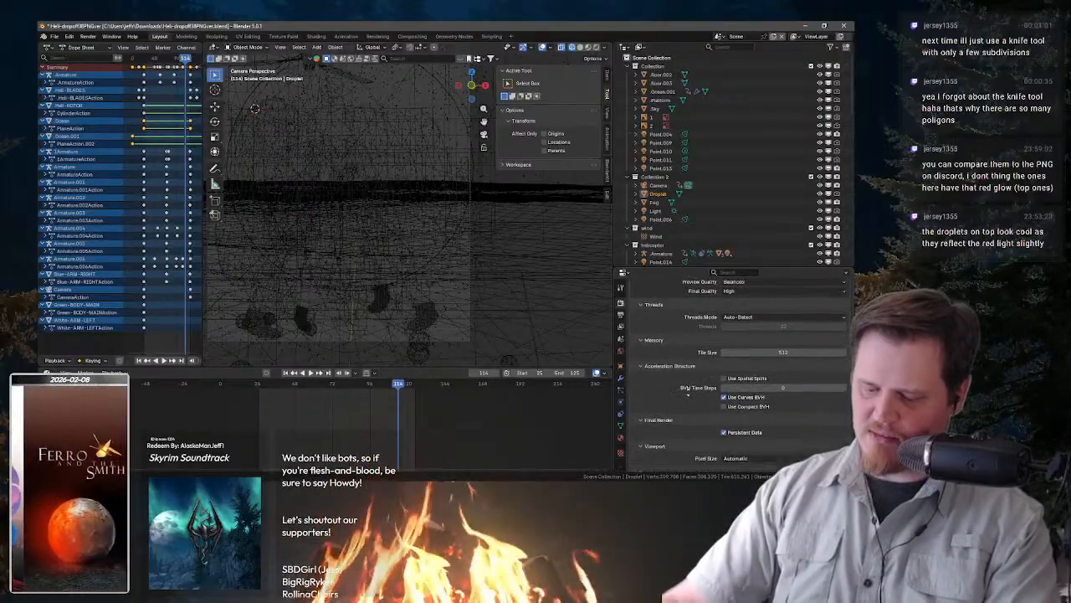
{"action": "scroll", "coordinate": [689, 369], "scroll_direction": "down", "scroll_amount": 2}
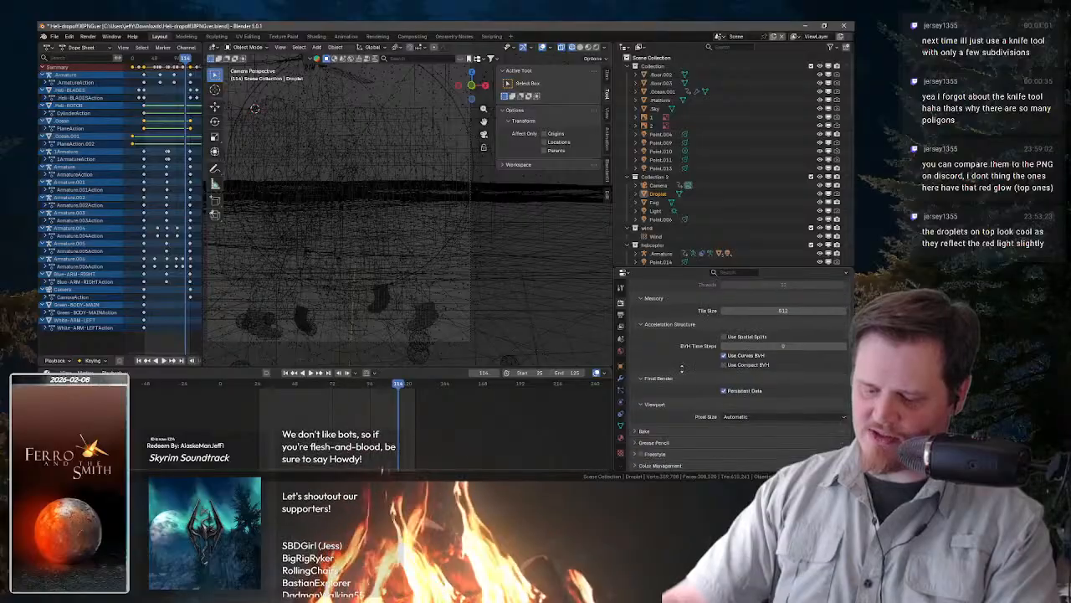
{"action": "scroll", "coordinate": [689, 368], "scroll_direction": "up", "scroll_amount": 3}
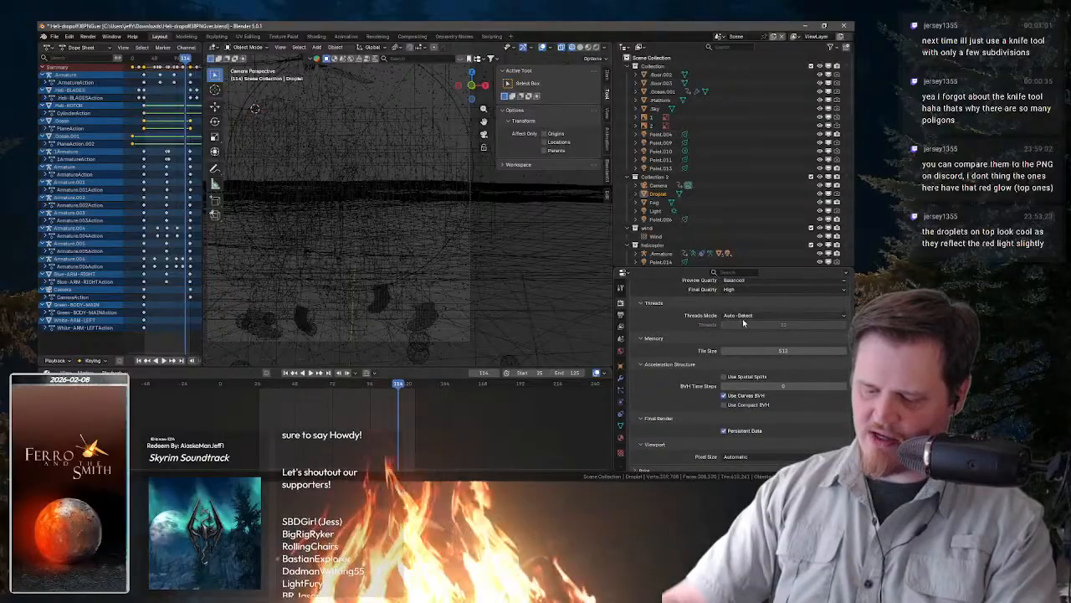
{"action": "left_click", "coordinate": [740, 317]}
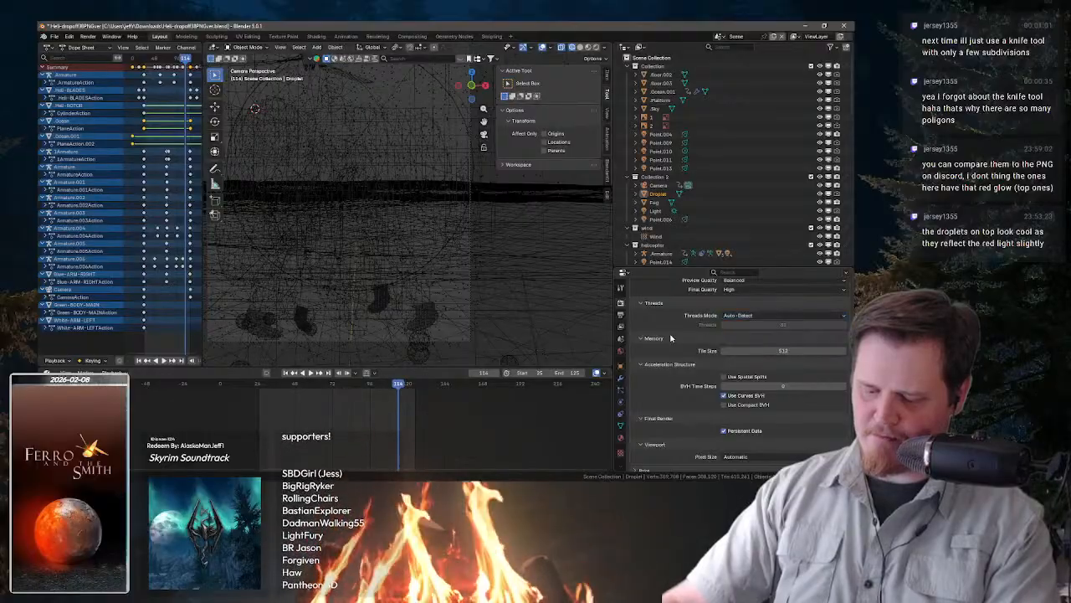
{"action": "scroll", "coordinate": [682, 385], "scroll_direction": "down", "scroll_amount": 2}
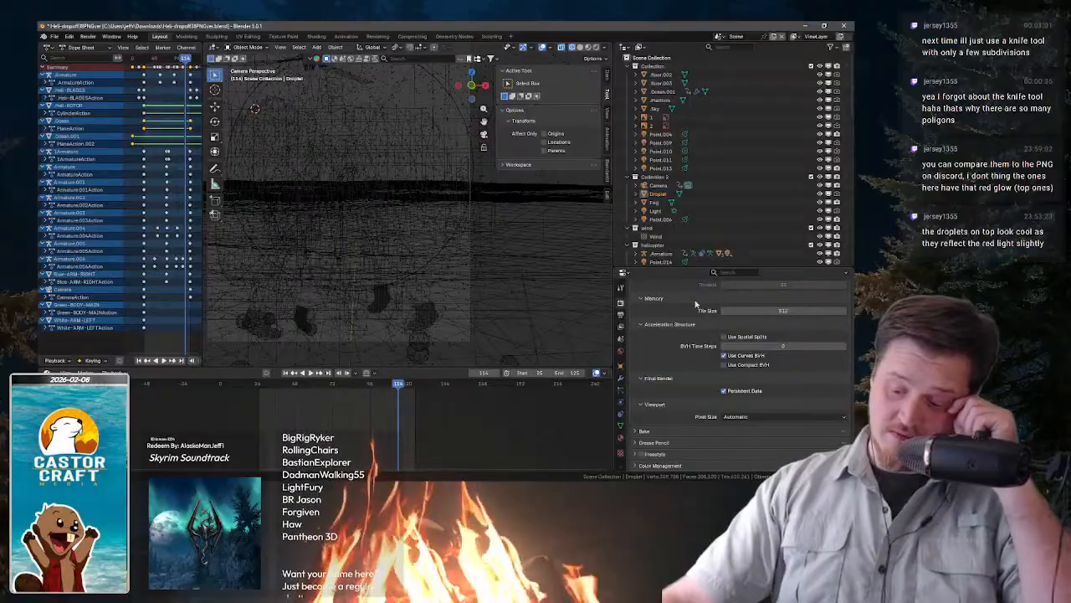
- Filter the render properties for "til" to change the memory Tile Size, and re-render frame 114 in the Rendering workspace
{"action": "left_click", "coordinate": [738, 272]}
{"action": "type", "text": "til"}
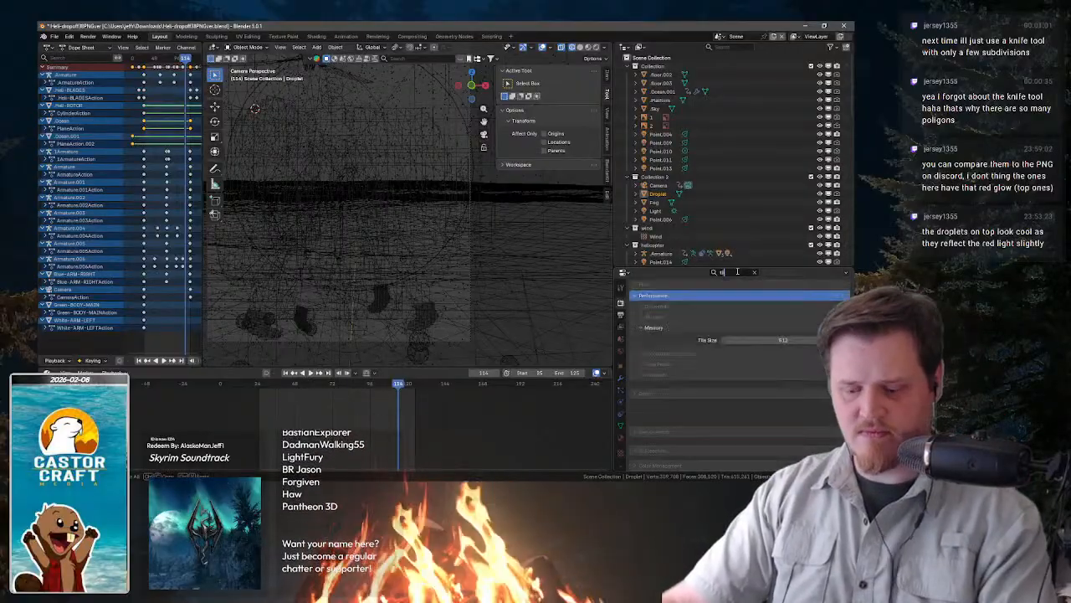
{"action": "scroll", "coordinate": [762, 357], "scroll_direction": "up", "scroll_amount": 2}
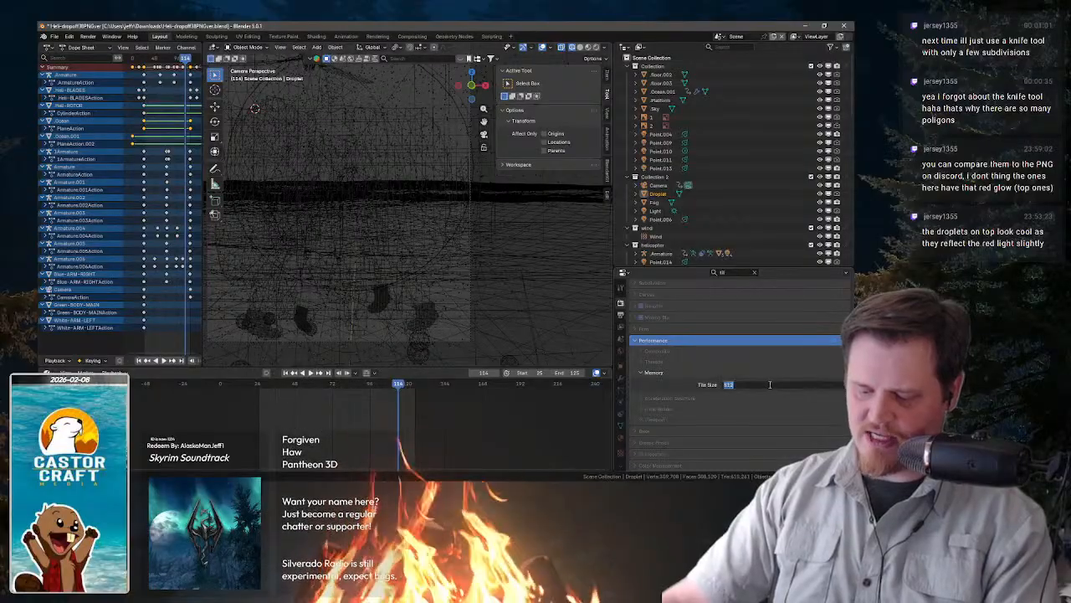
{"action": "type", "text": "2"}
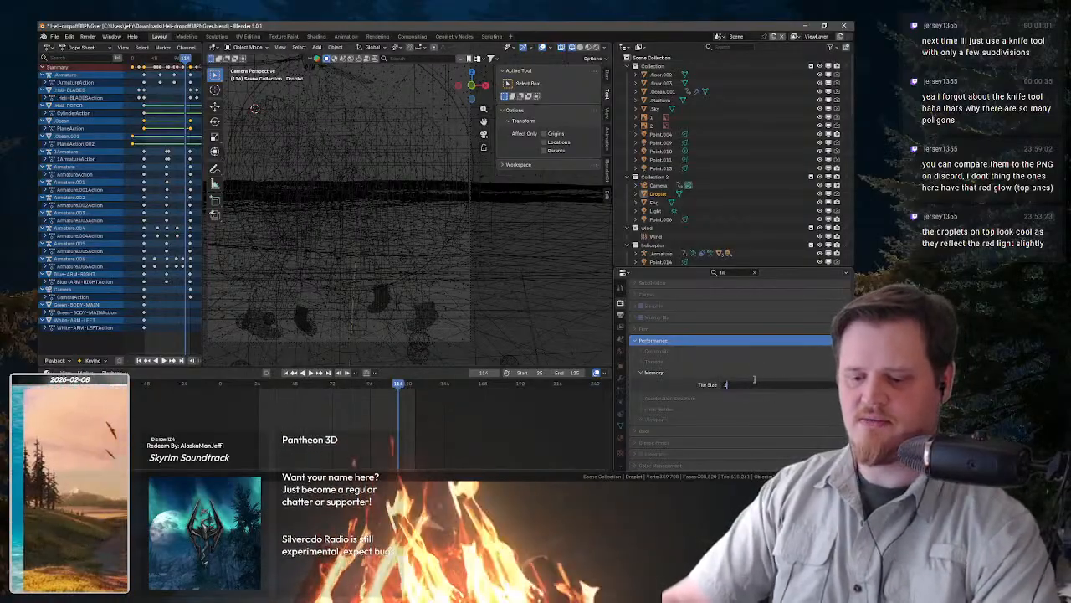
{"action": "type", "text": "02"}
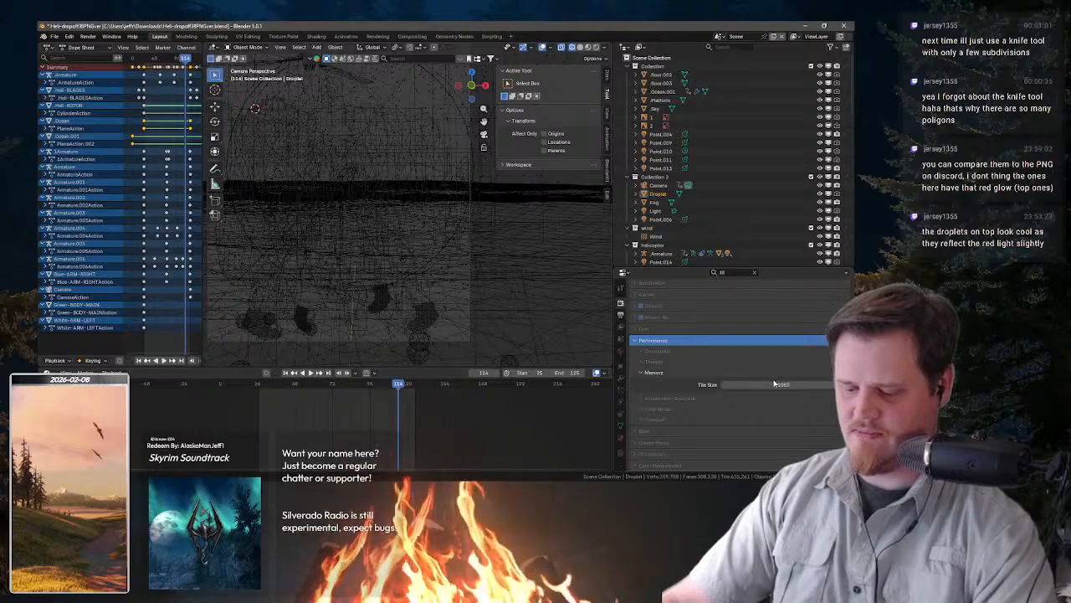
{"action": "left_click", "coordinate": [377, 36]}
{"action": "key", "text": "F12"}
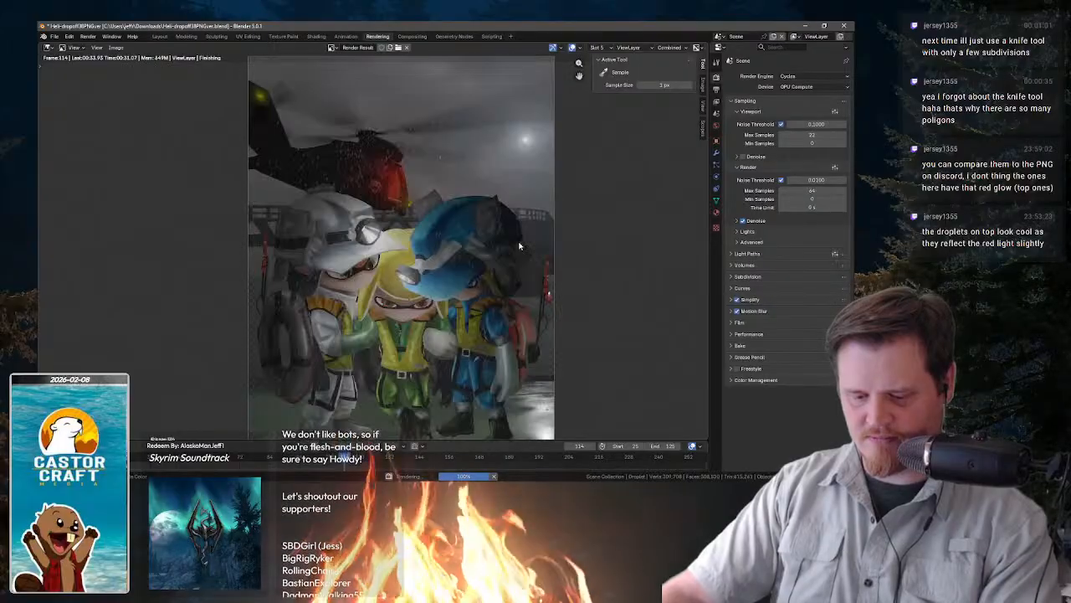
- In the compositor, move the Viewer and Group Output nodes farther away from the Overlay node
{"action": "left_click", "coordinate": [412, 36]}
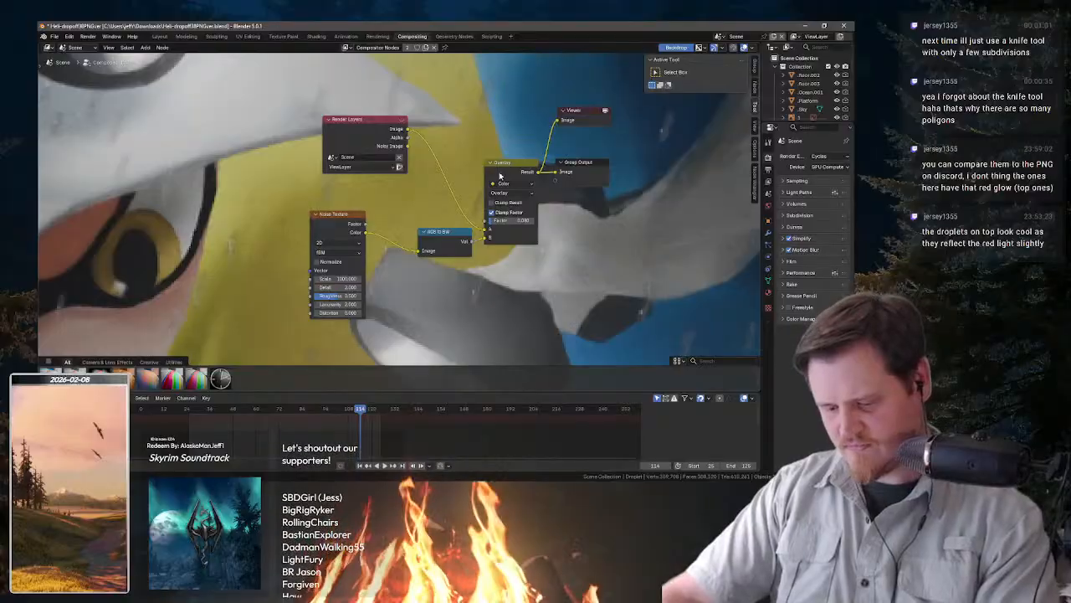
{"action": "left_click_drag", "start_coordinate": [444, 240], "coordinate": [368, 268]}
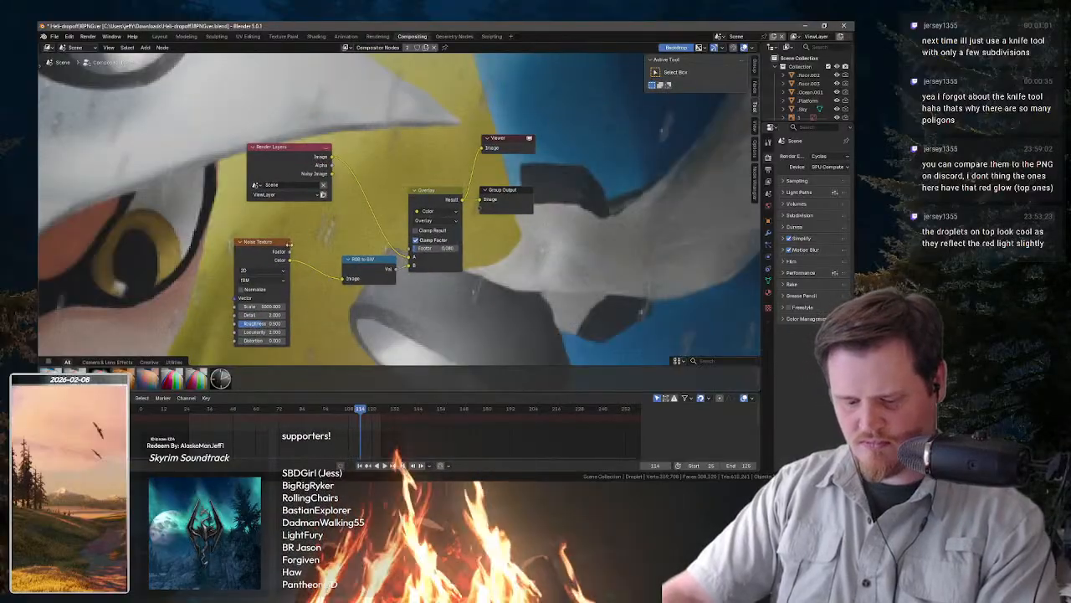
{"action": "scroll", "coordinate": [356, 208], "scroll_direction": "down", "scroll_amount": 3}
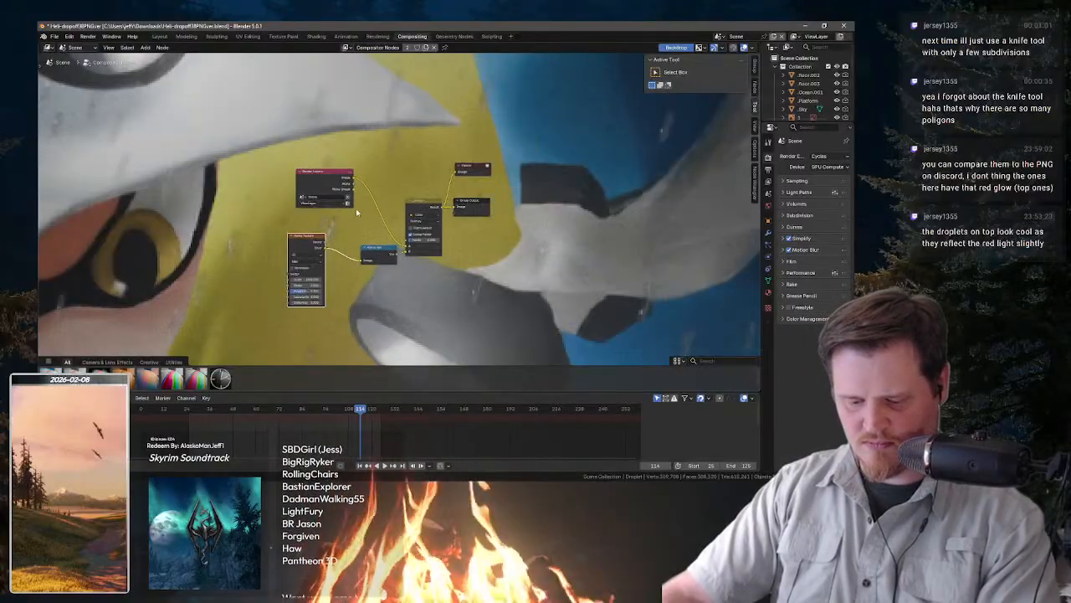
{"action": "scroll", "coordinate": [369, 216], "scroll_direction": "up", "scroll_amount": 2}
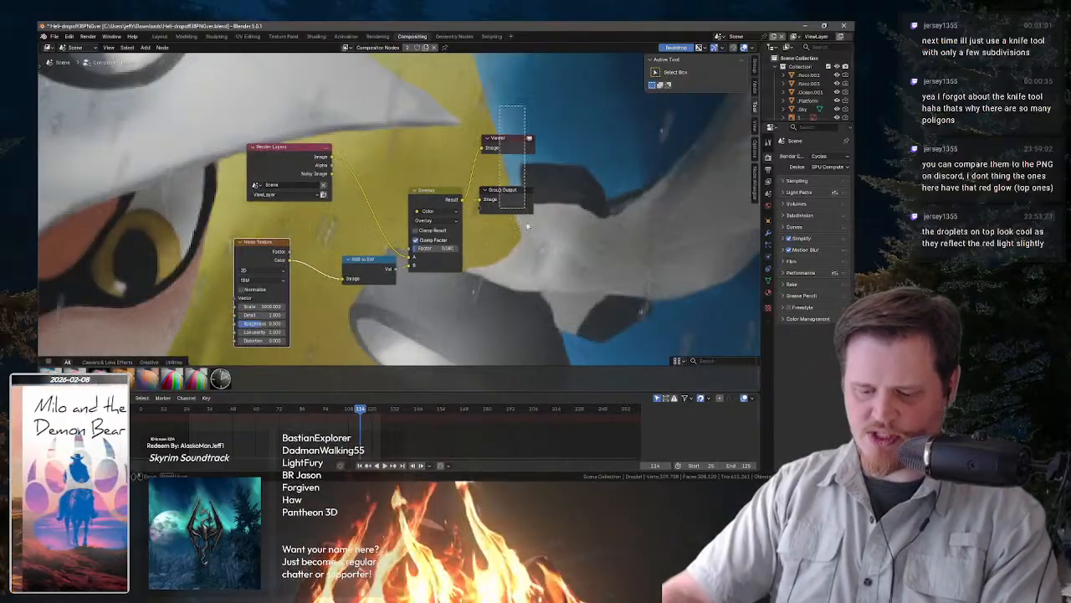
{"action": "mouse_move", "coordinate": [474, 213]}
{"action": "left_mouse_down"}
{"action": "mouse_move", "coordinate": [580, 217]}
{"action": "mouse_move", "coordinate": [536, 211]}
{"action": "left_mouse_up"}
- Feed the Render Layers image through a reroute straight into the Viewer and Group Output, bypassing the noise Overlay node
{"action": "left_click_drag", "start_coordinate": [332, 156], "coordinate": [542, 182]}
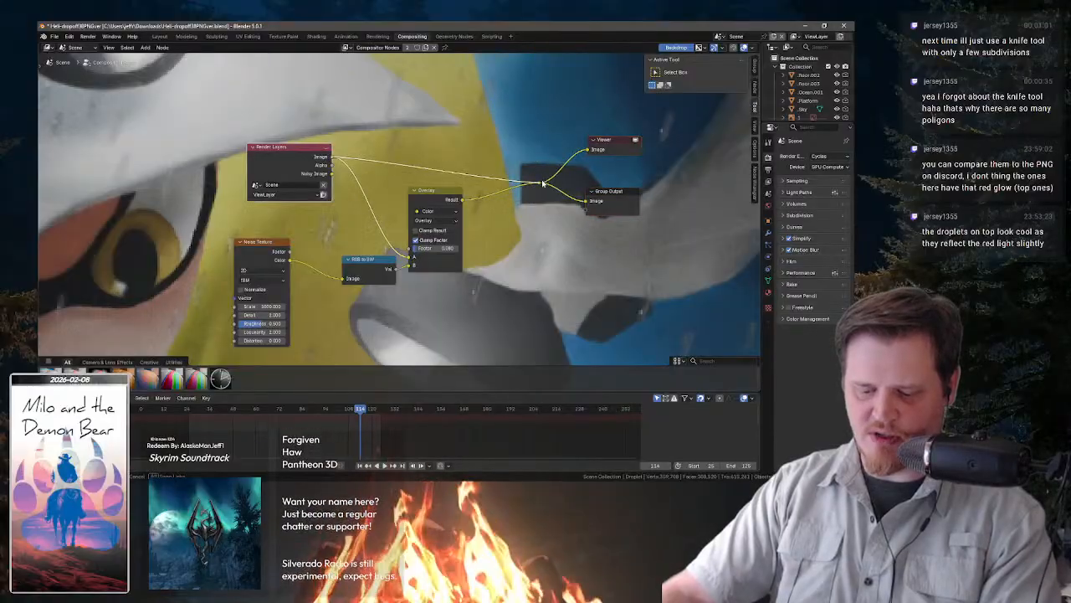
{"action": "left_click_drag", "start_coordinate": [467, 201], "coordinate": [537, 191]}
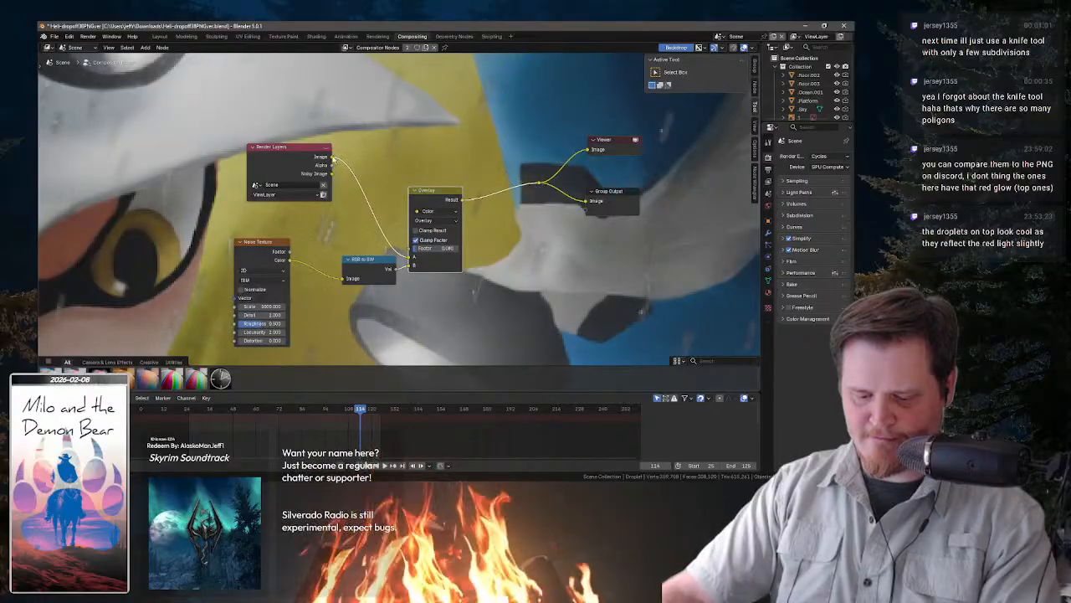
{"action": "left_click_drag", "start_coordinate": [551, 194], "coordinate": [536, 184]}
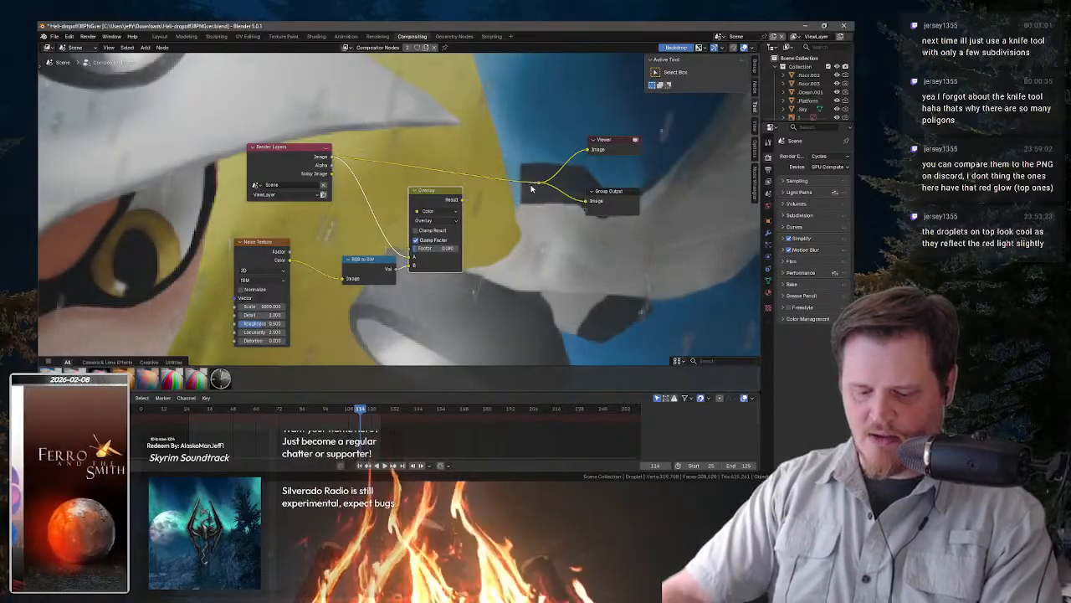
- Render frame 114 into slot 6 and examine the rain droplets around the characters and helicopter up close
{"action": "left_click", "coordinate": [377, 36]}
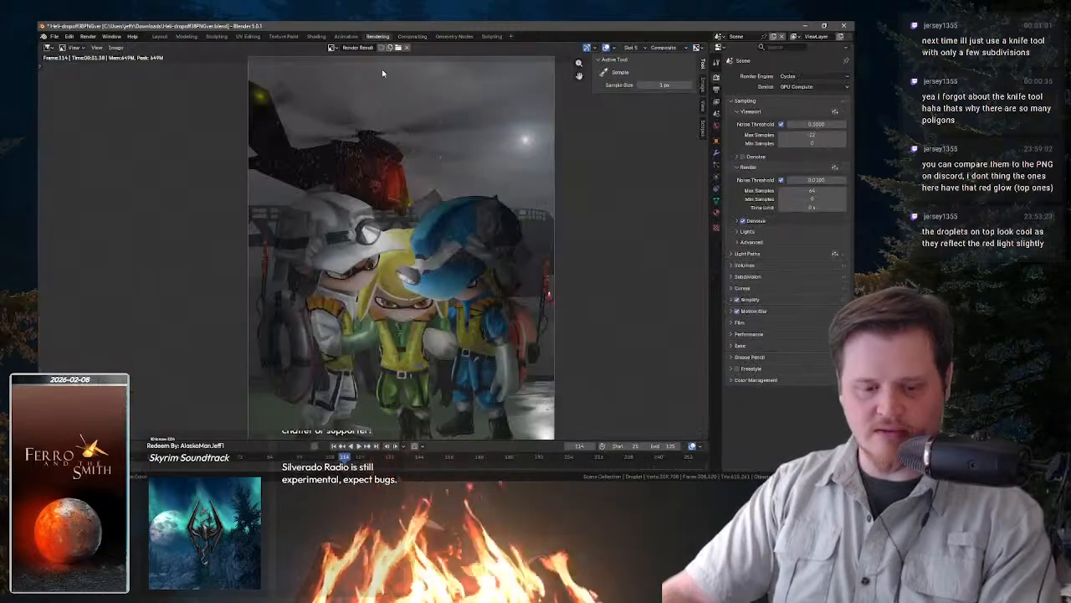
{"action": "key", "text": "6"}
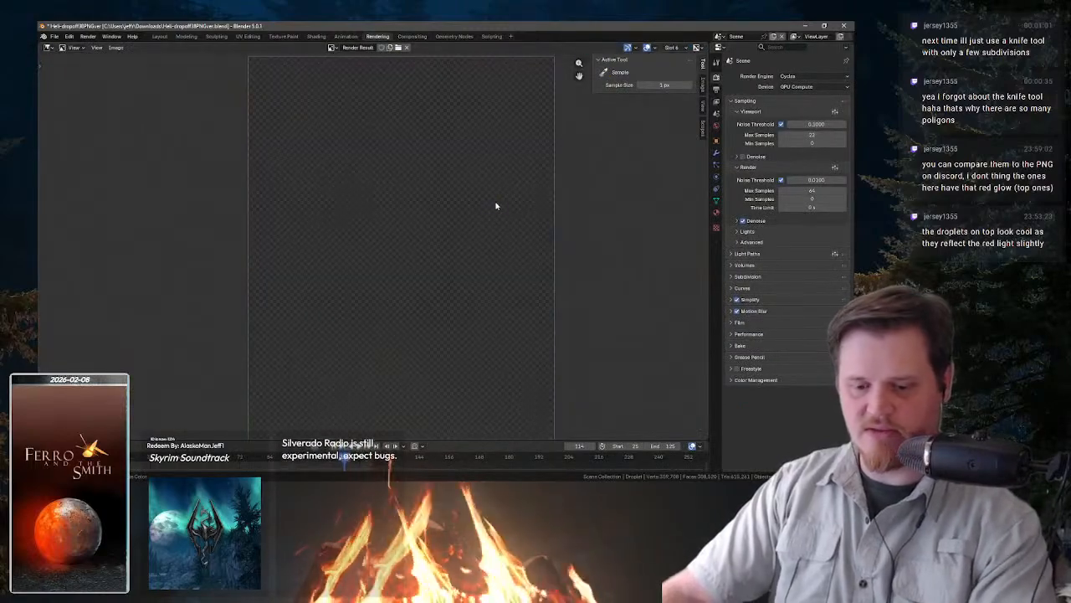
{"action": "key", "text": "F12"}
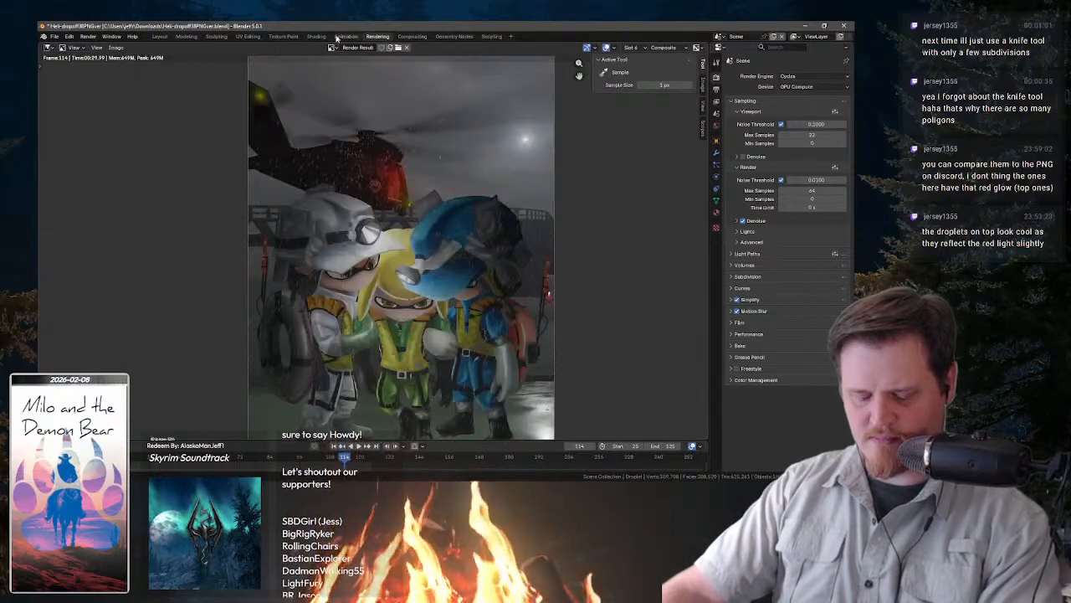
{"action": "scroll", "coordinate": [339, 283], "scroll_direction": "up", "scroll_amount": 4}
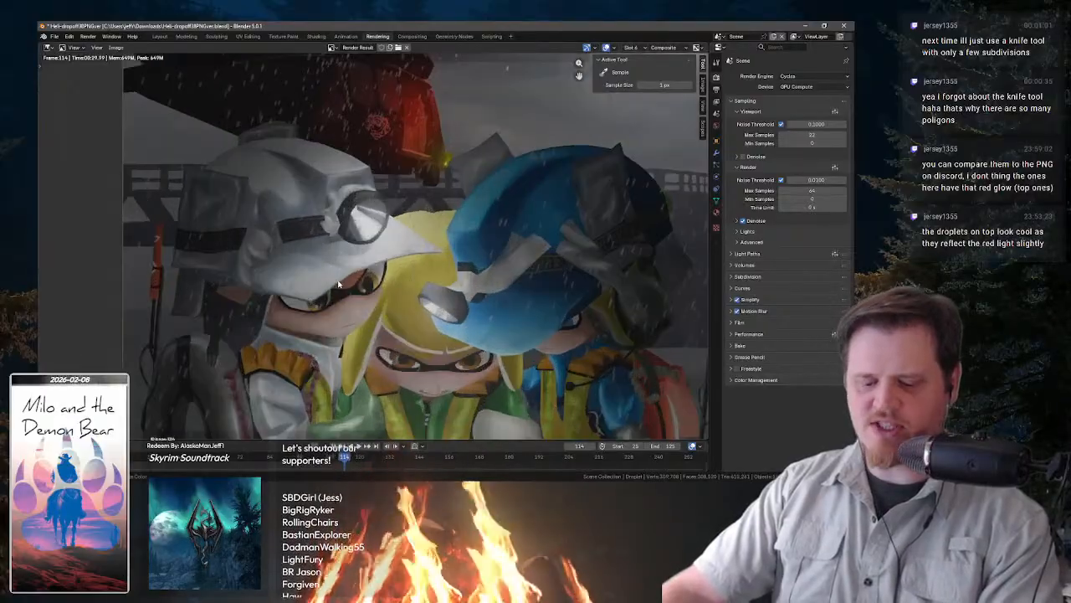
{"action": "scroll", "coordinate": [339, 283], "scroll_direction": "up", "scroll_amount": 4}
{"action": "scroll", "coordinate": [351, 275], "scroll_direction": "down", "scroll_amount": 4}
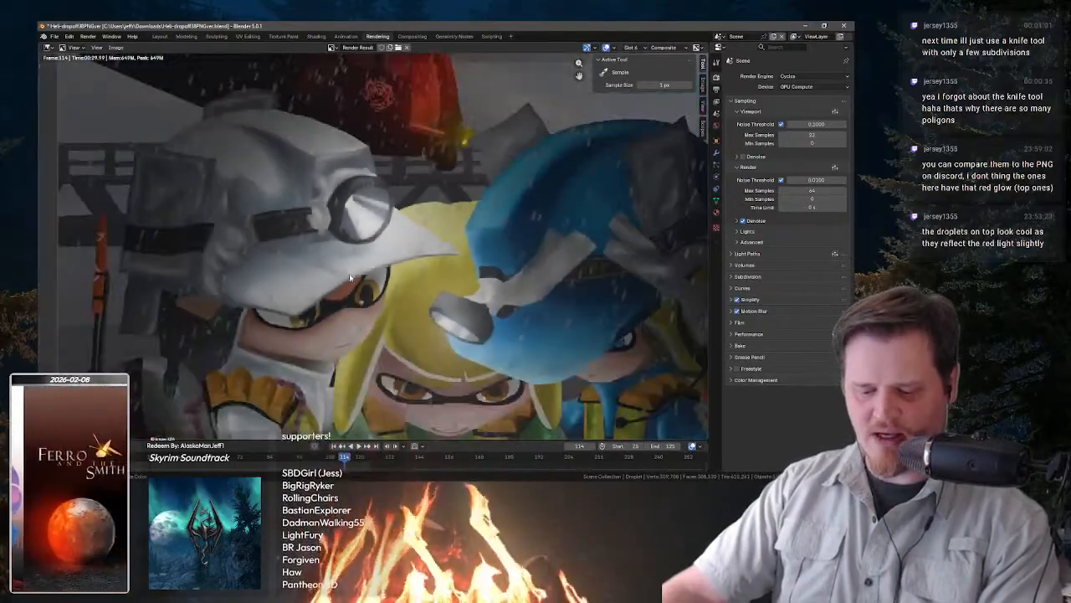
- Inspect the droplets on the white and blue hats and the goggles in the slot 6 render up close
{"action": "scroll", "coordinate": [351, 275], "scroll_direction": "up", "scroll_amount": 4}
{"action": "scroll", "coordinate": [349, 273], "scroll_direction": "down", "scroll_amount": 5}
{"action": "left_click_drag", "start_coordinate": [374, 289], "coordinate": [391, 342]}
{"action": "scroll", "coordinate": [330, 143], "scroll_direction": "up", "scroll_amount": 5}
{"action": "scroll", "coordinate": [391, 343], "scroll_direction": "down", "scroll_amount": 2}
{"action": "scroll", "coordinate": [391, 342], "scroll_direction": "down", "scroll_amount": 1}
{"action": "left_click_drag", "start_coordinate": [301, 129], "coordinate": [346, 239]}
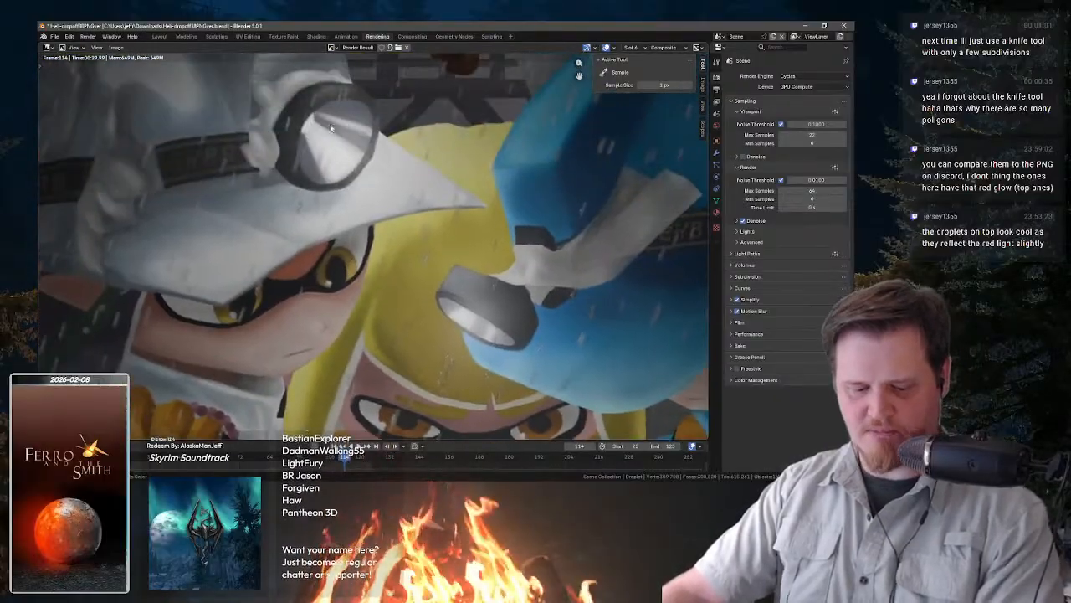
- In the Layout workspace, select the Rain object, clear the properties search filter, and exclude Rain from renders
{"action": "left_click", "coordinate": [160, 36]}
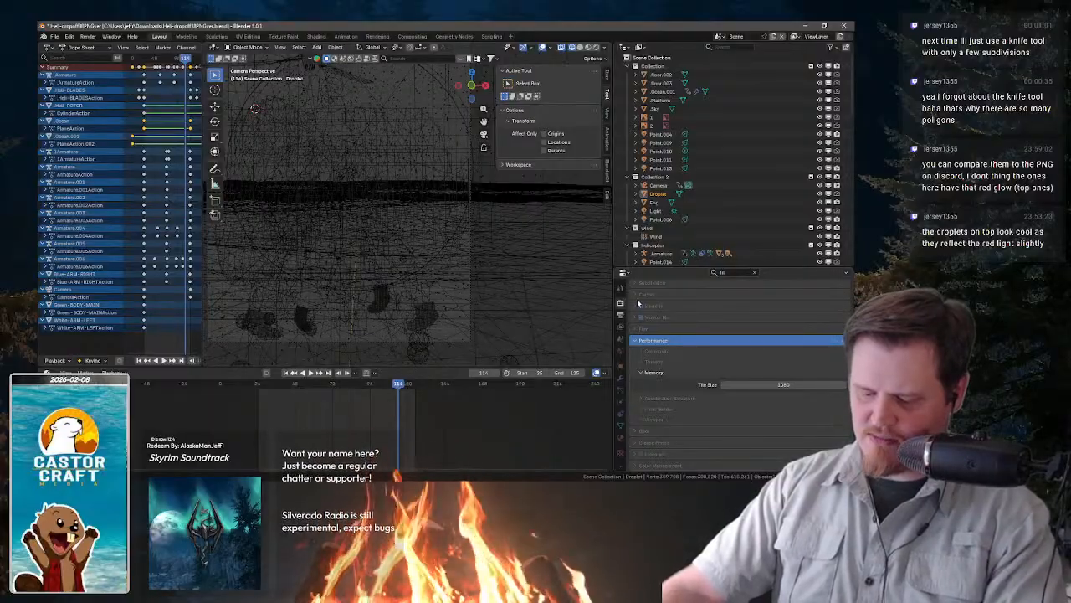
{"action": "scroll", "coordinate": [460, 208], "scroll_direction": "down", "scroll_amount": 3}
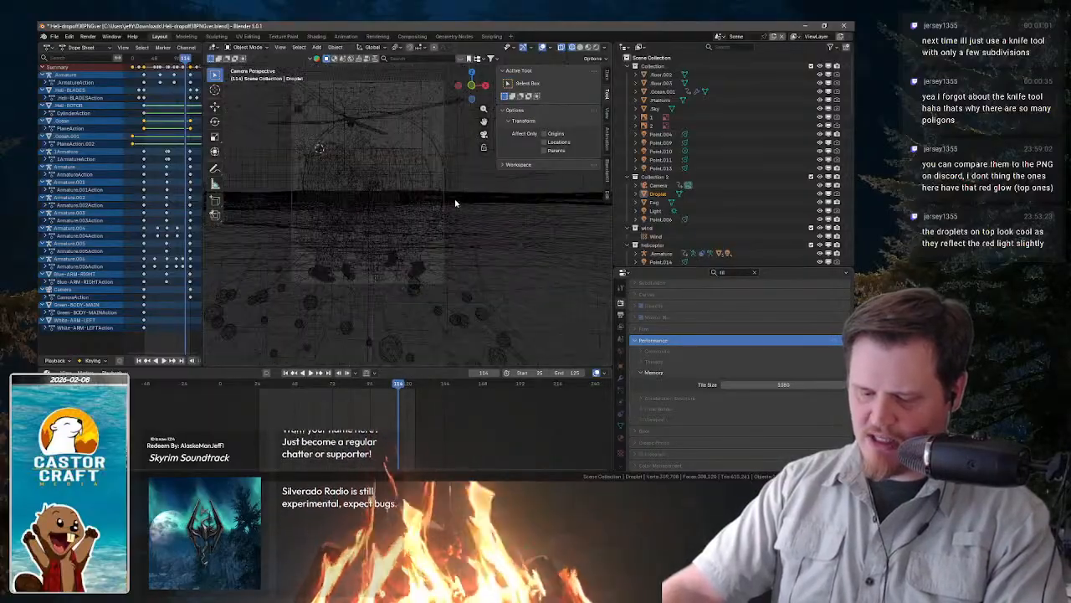
{"action": "left_click_drag", "start_coordinate": [393, 197], "coordinate": [522, 269]}
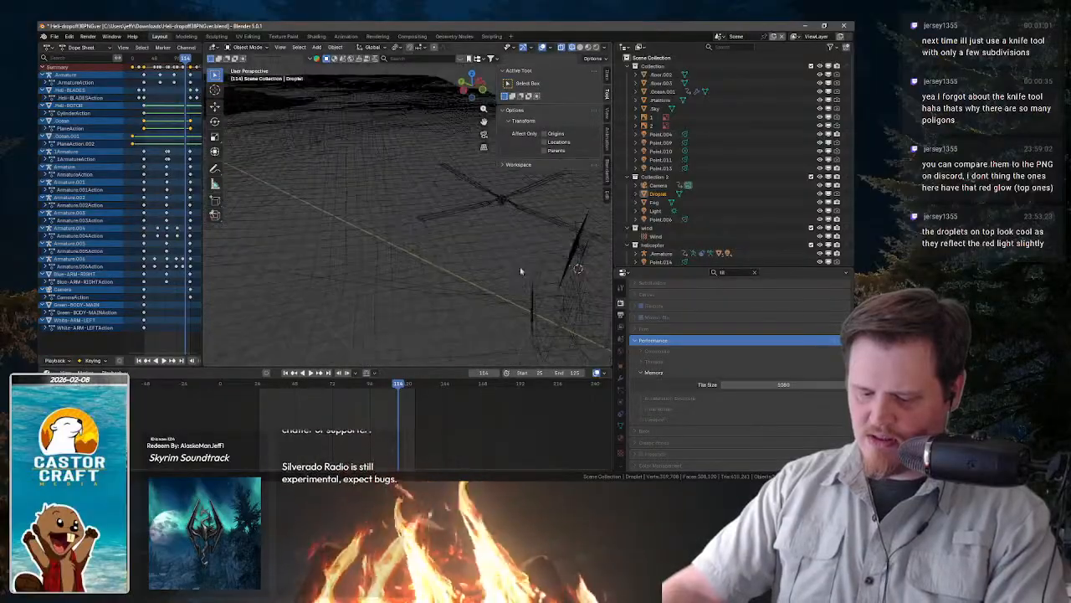
{"action": "scroll", "coordinate": [383, 210], "scroll_direction": "down", "scroll_amount": 5}
{"action": "left_click_drag", "start_coordinate": [443, 218], "coordinate": [470, 266]}
{"action": "scroll", "coordinate": [385, 218], "scroll_direction": "up", "scroll_amount": 5}
{"action": "scroll", "coordinate": [426, 192], "scroll_direction": "down", "scroll_amount": 5}
{"action": "scroll", "coordinate": [394, 189], "scroll_direction": "up", "scroll_amount": 4}
{"action": "scroll", "coordinate": [462, 266], "scroll_direction": "up", "scroll_amount": 3}
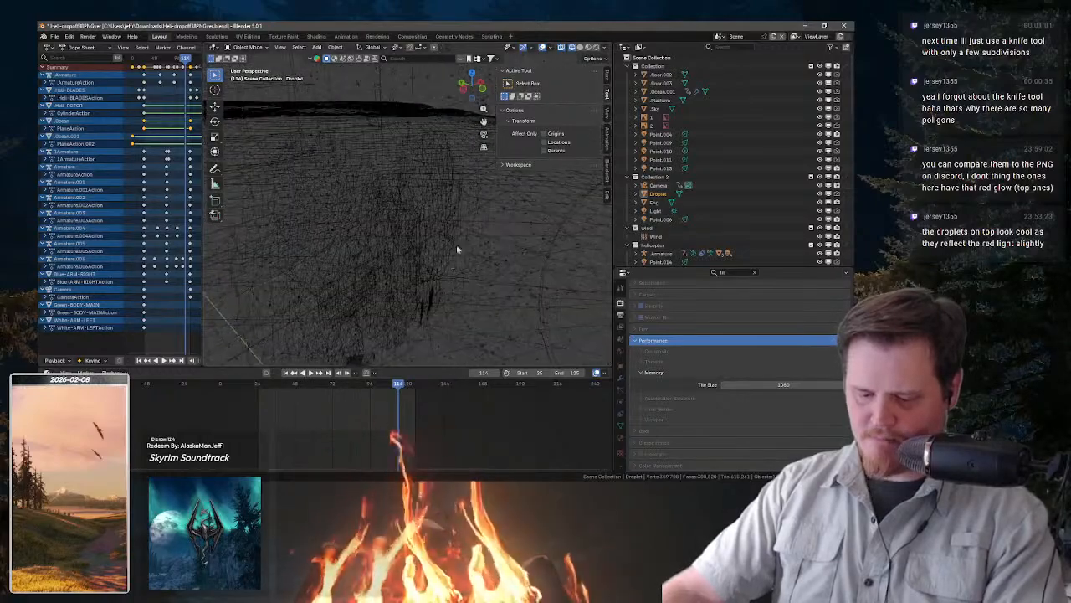
{"action": "left_click", "coordinate": [433, 84]}
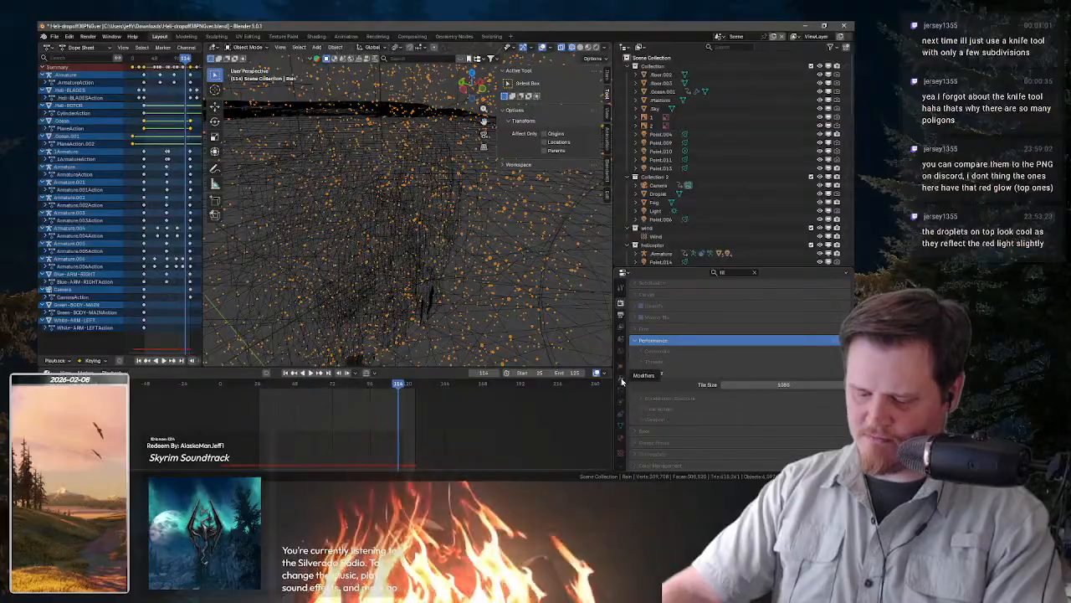
{"action": "key", "text": "alt+f"}
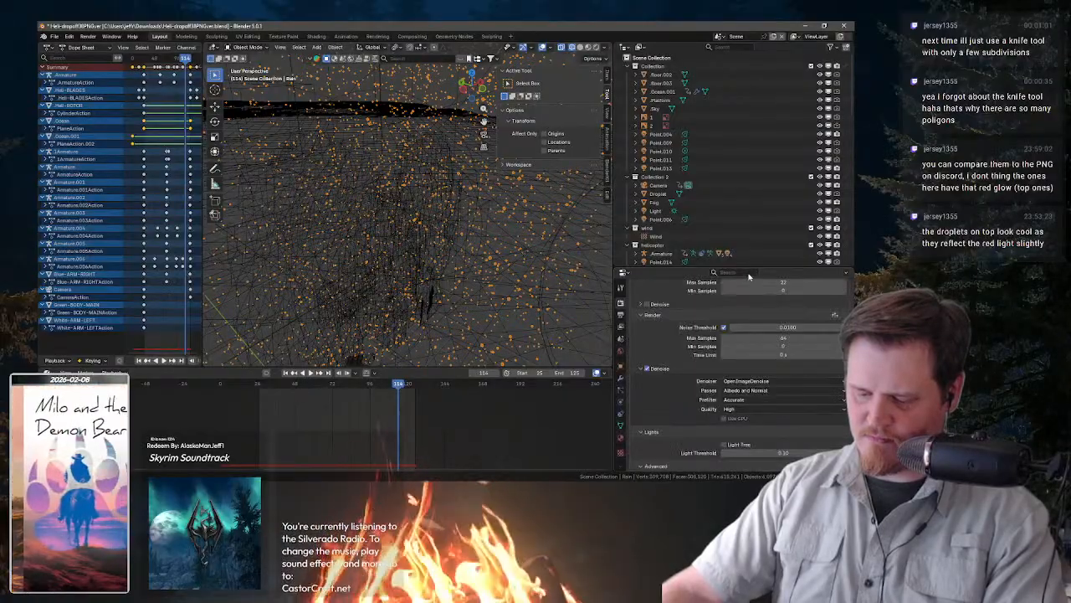
{"action": "key", "text": "KP_Decimal"}
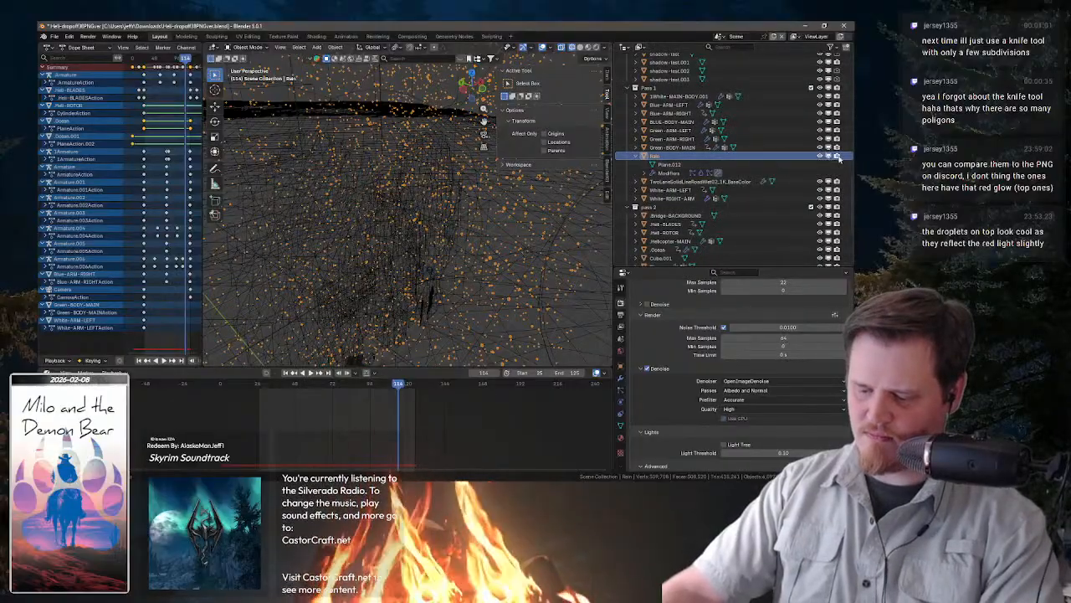
- Render frame 114 without the rain into slot 7 and view the whole image
{"action": "left_click", "coordinate": [379, 37]}
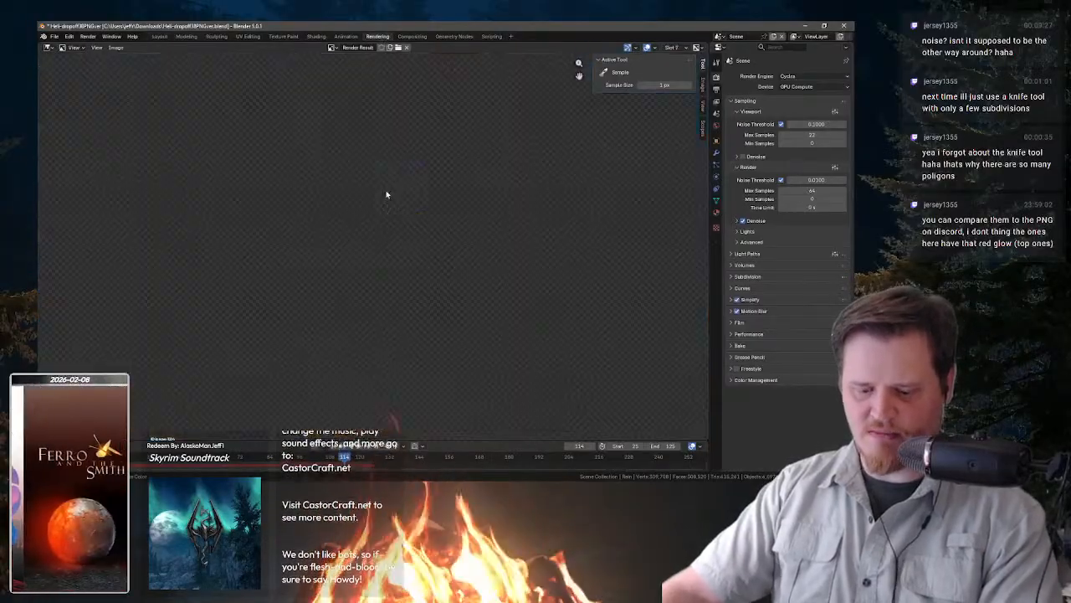
{"action": "key", "text": "j"}
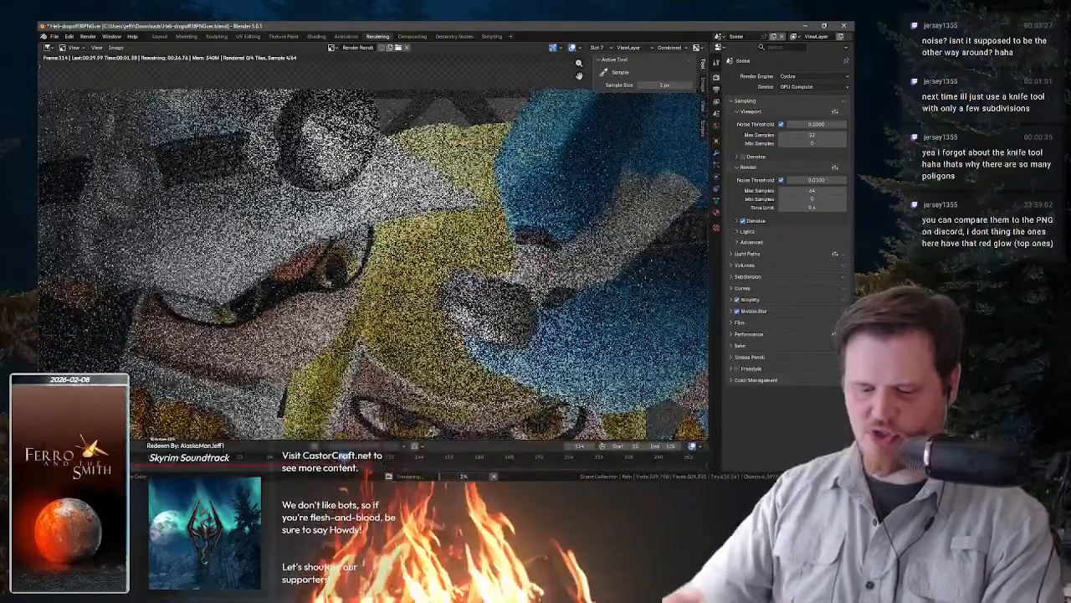
{"action": "scroll", "coordinate": [381, 201], "scroll_direction": "down", "scroll_amount": 5}
{"action": "scroll", "coordinate": [406, 176], "scroll_direction": "down", "scroll_amount": 3}
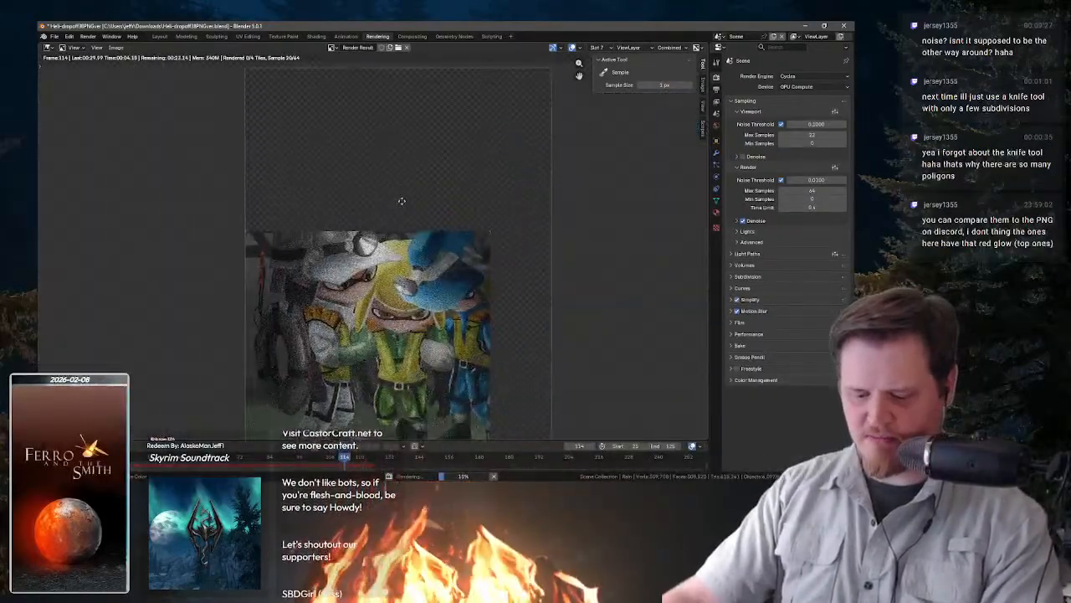
{"action": "scroll", "coordinate": [417, 192], "scroll_direction": "up", "scroll_amount": 1}
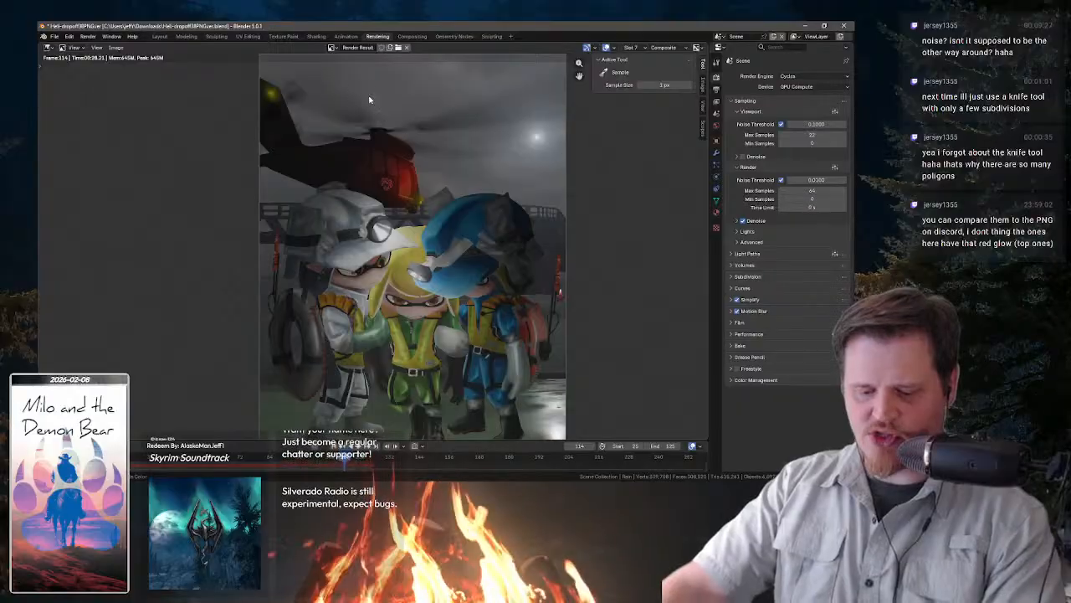
- Back in the Layout workspace, include Rain in renders again and select the helicopter's Heli-BLADES and Heli-ROTOR objects
{"action": "left_click", "coordinate": [158, 37]}
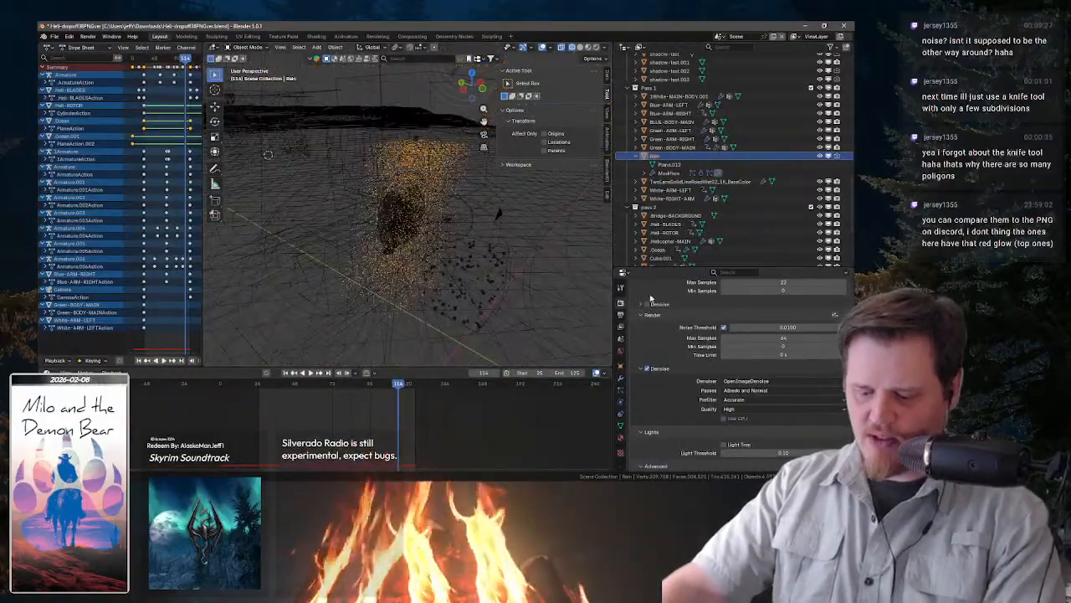
{"action": "left_click_drag", "start_coordinate": [431, 235], "coordinate": [411, 249]}
{"action": "left_click_drag", "start_coordinate": [393, 192], "coordinate": [367, 173]}
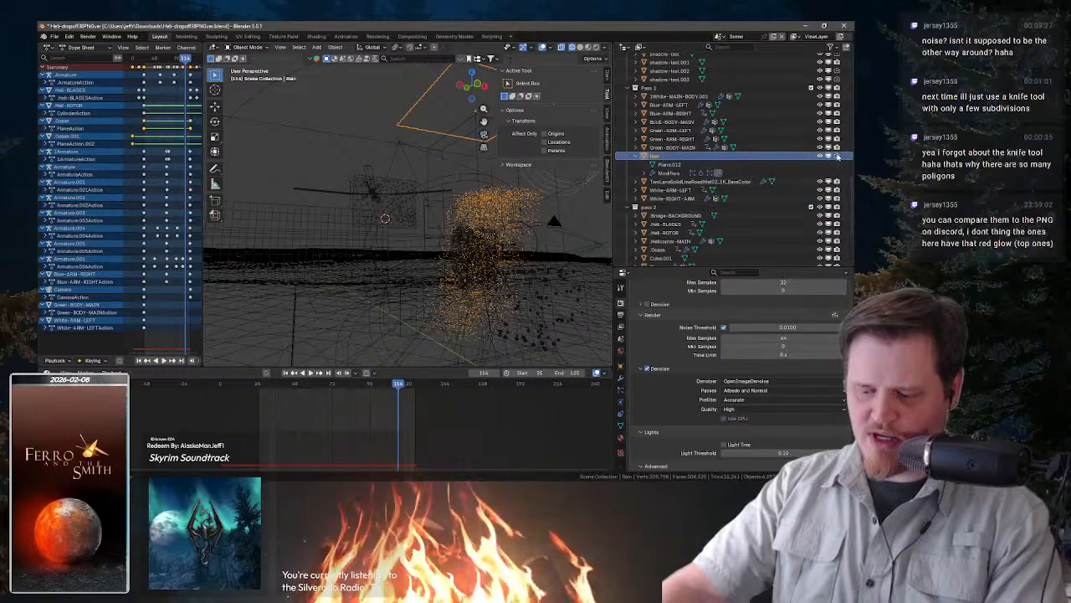
{"action": "left_click", "coordinate": [365, 173]}
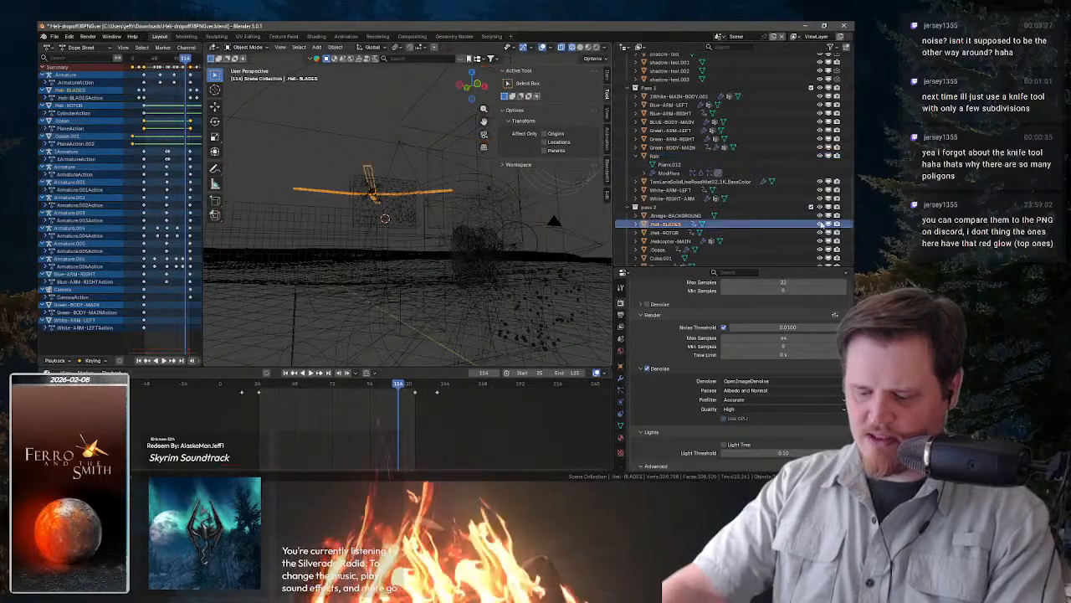
{"action": "left_click", "coordinate": [357, 191]}
{"action": "left_click", "coordinate": [369, 202]}
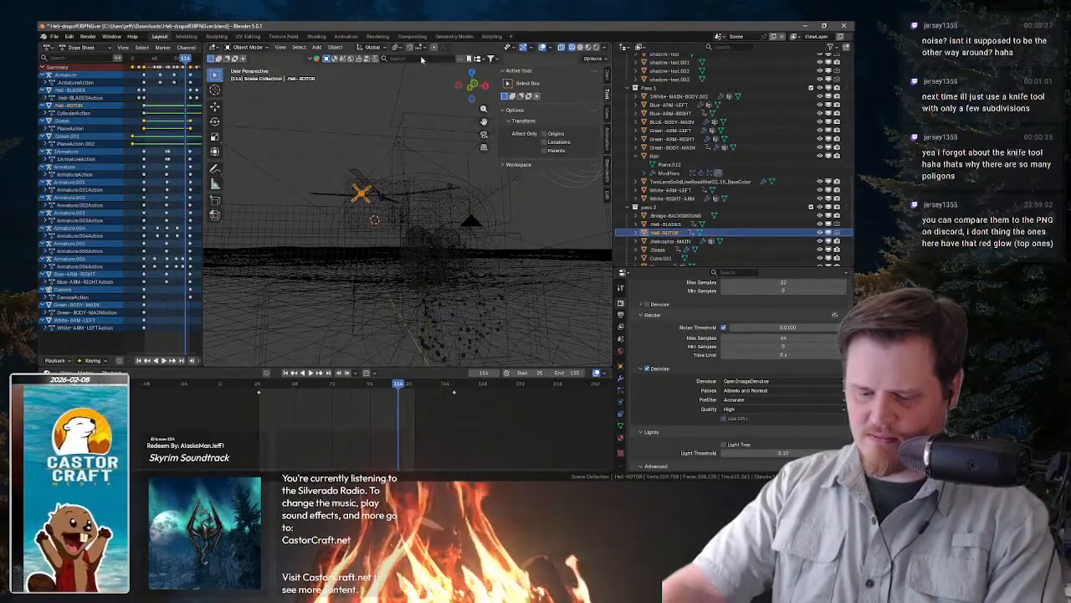
{"action": "left_click_drag", "start_coordinate": [444, 303], "coordinate": [460, 201]}
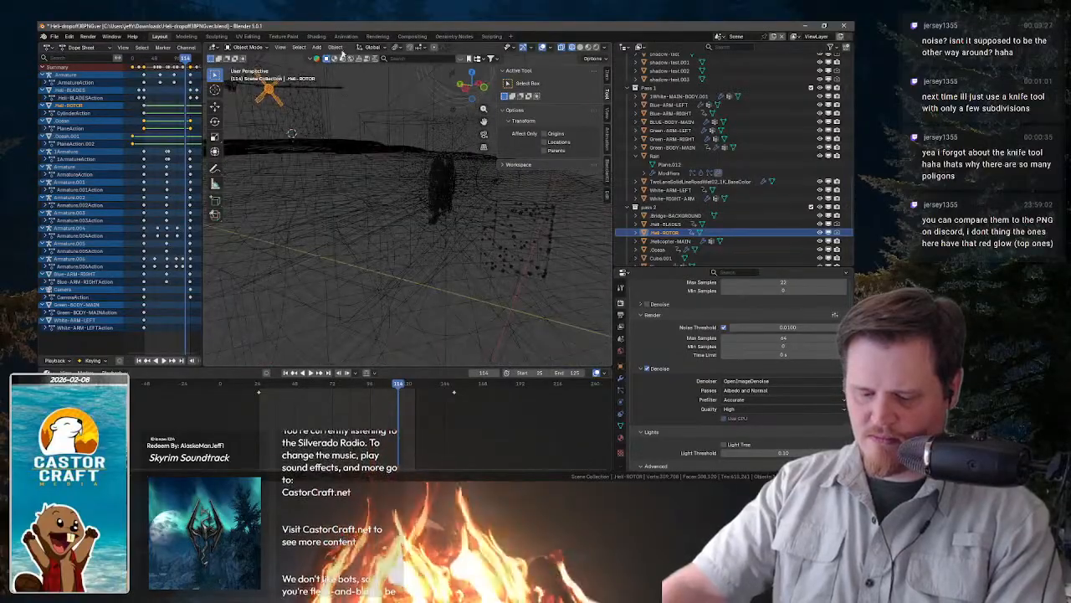
- Start another test render of frame 114 in the Rendering workspace and cancel it partway
{"action": "left_click", "coordinate": [376, 37]}
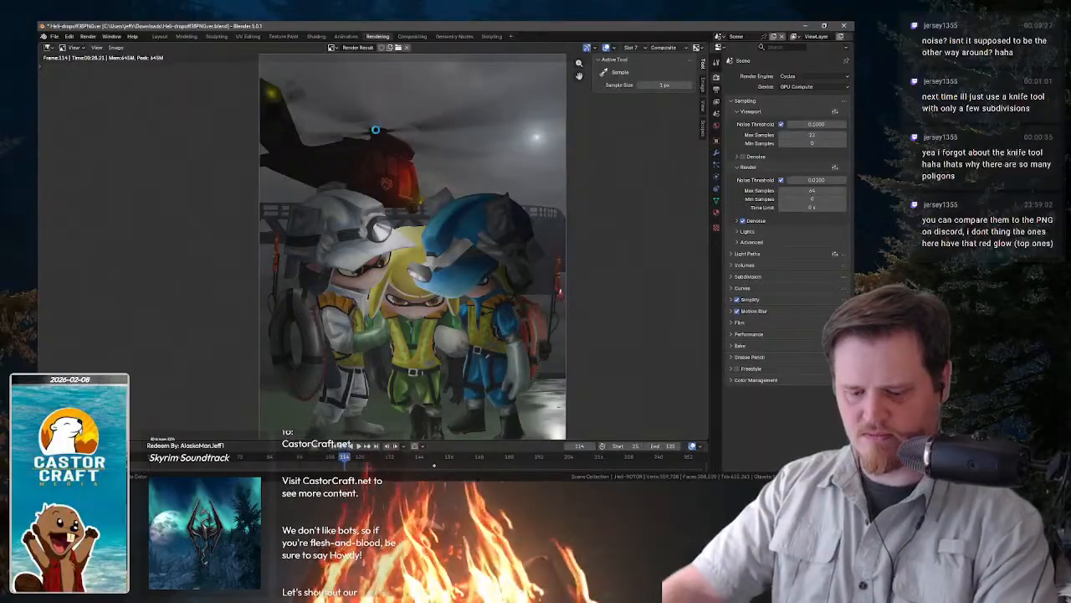
{"action": "key", "text": "F12"}
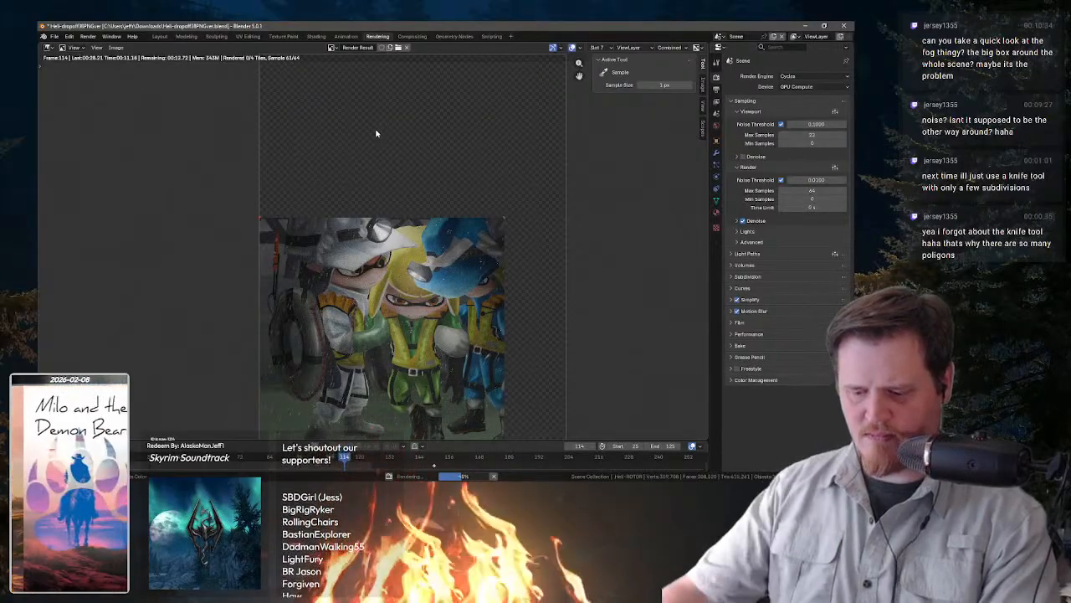
{"action": "key", "text": "Escape"}
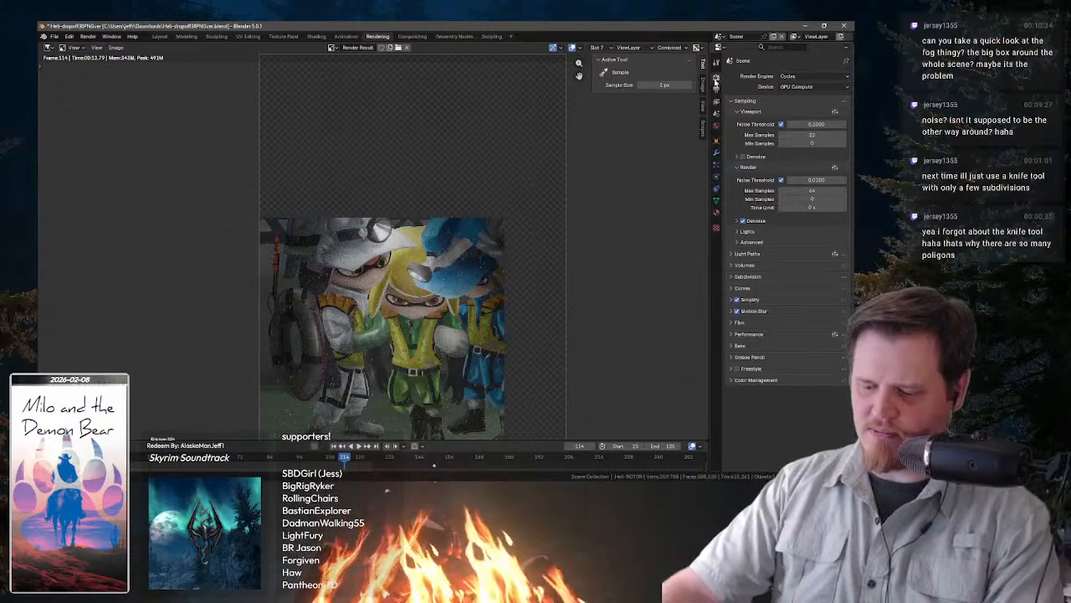
- Set the Tile Size in the memory performance settings to 1920 and try rendering frame 114 again
{"action": "left_click", "coordinate": [716, 88]}
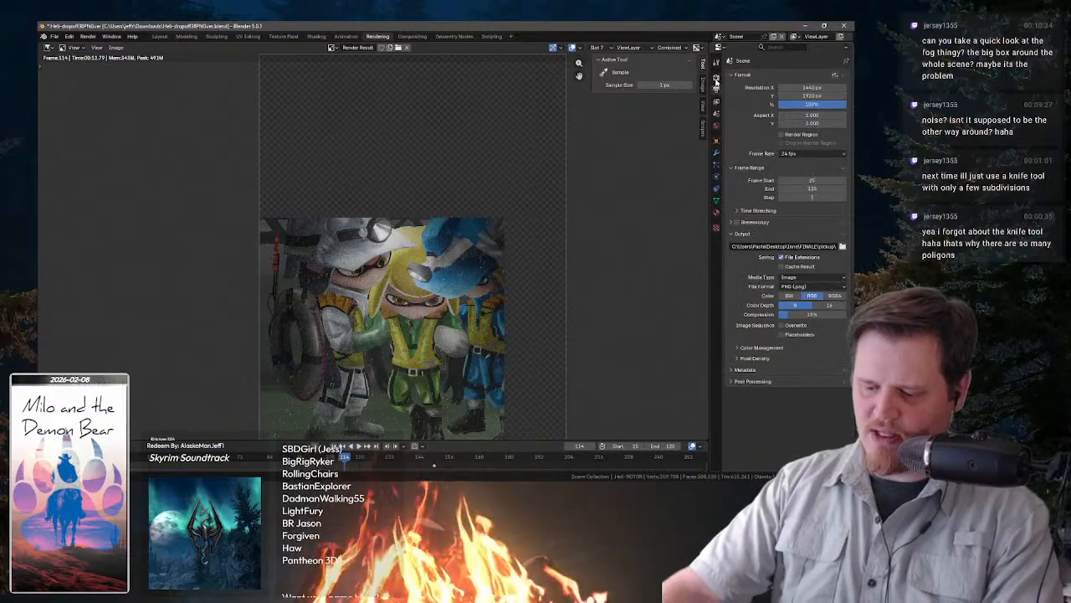
{"action": "left_click", "coordinate": [717, 78]}
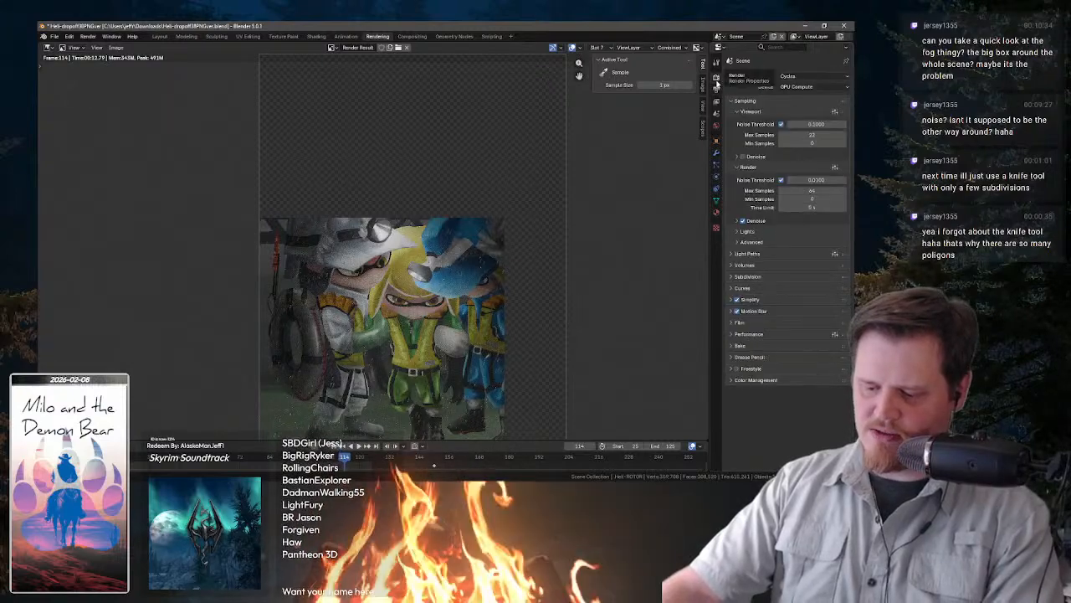
{"action": "left_click", "coordinate": [733, 334]}
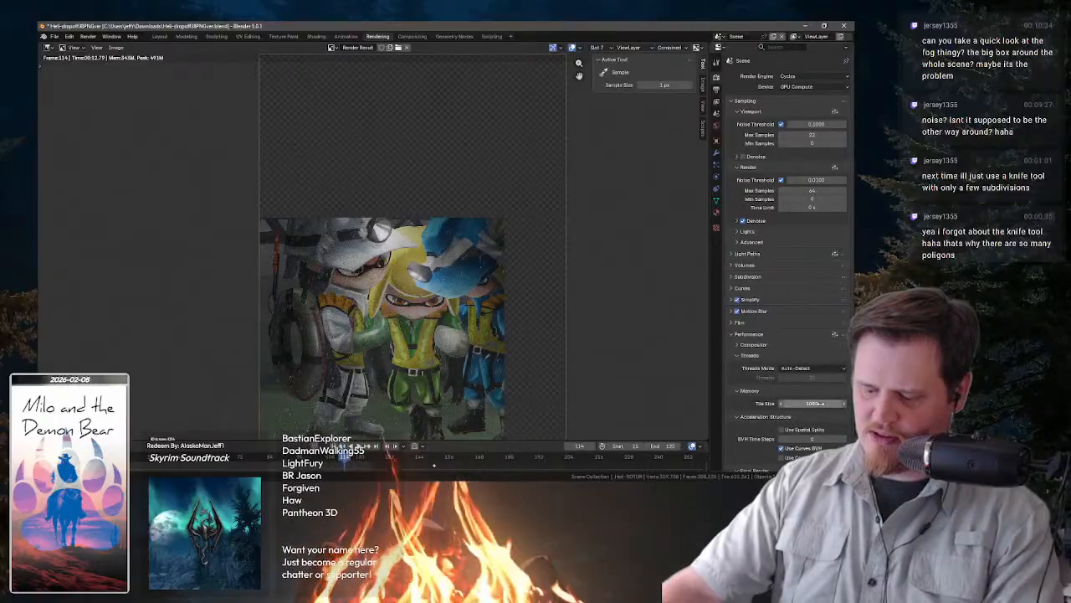
{"action": "left_click", "coordinate": [816, 404]}
{"action": "type", "text": "1920"}
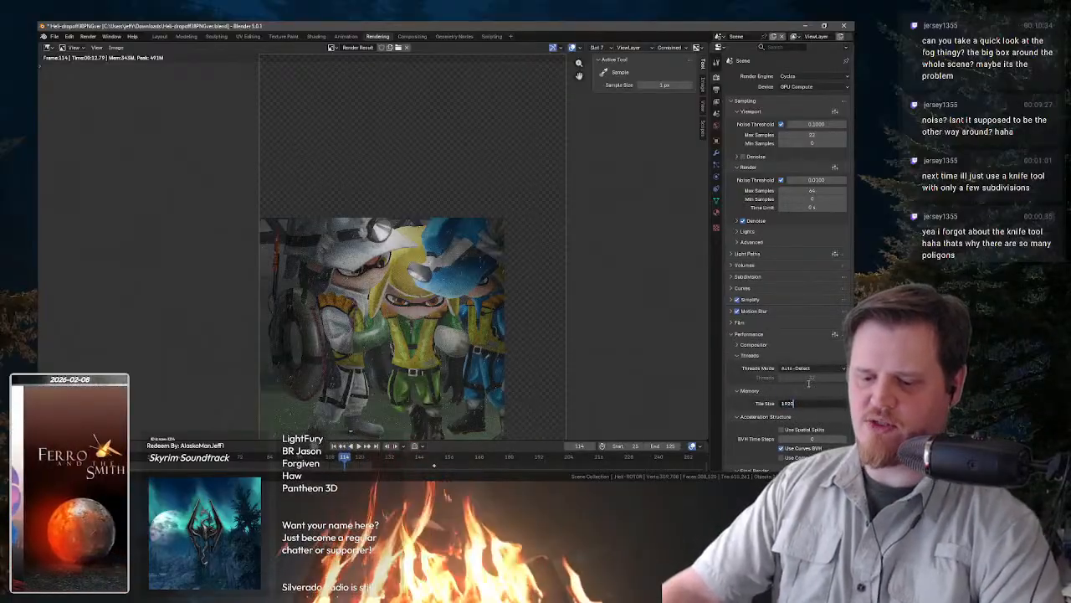
{"action": "key", "text": "Return"}
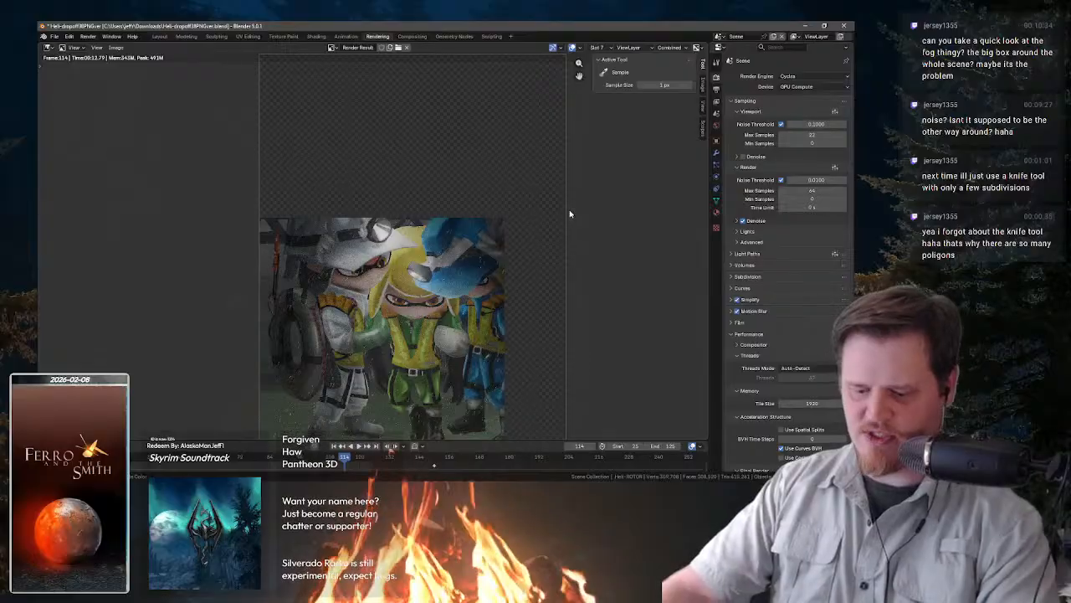
{"action": "key", "text": "F12"}
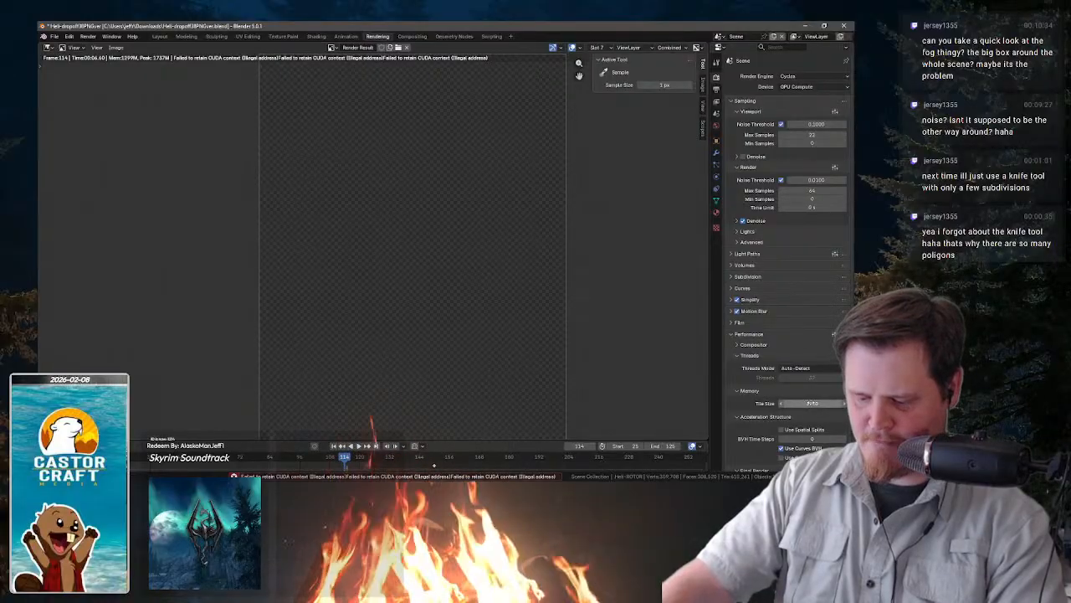
- Reset the Tile Size to its default of 2048 and retry the render of frame 114
{"action": "right_click", "coordinate": [810, 404]}
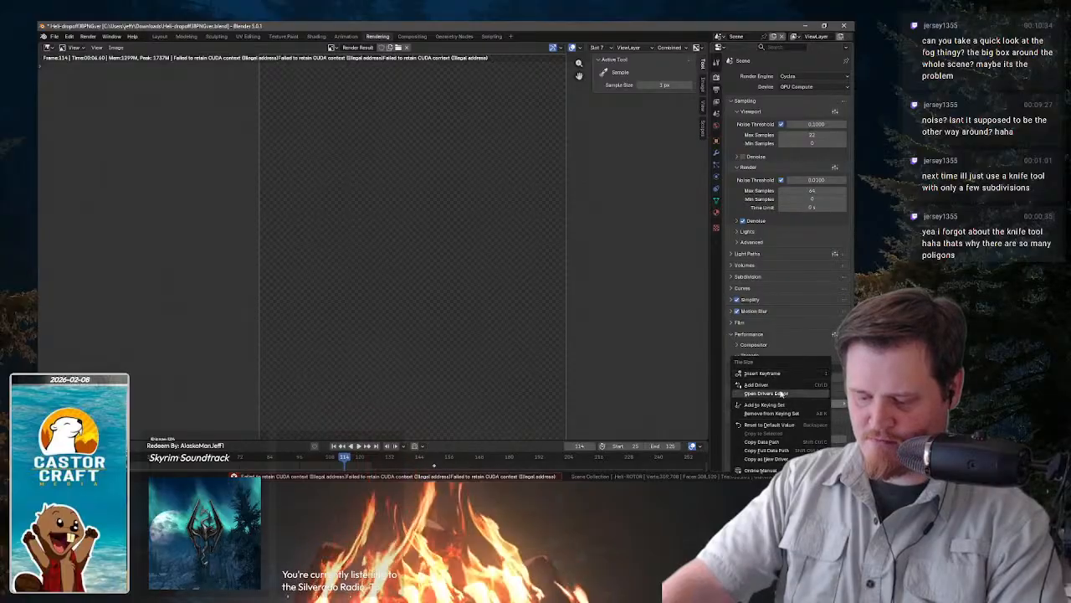
{"action": "left_click", "coordinate": [779, 424]}
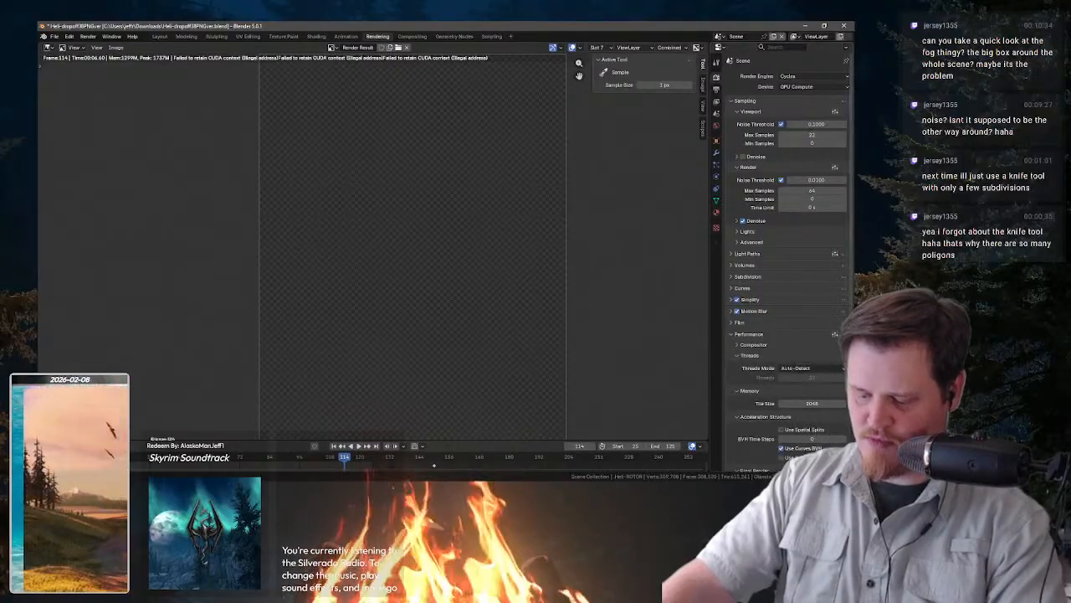
{"action": "key", "text": "F12"}
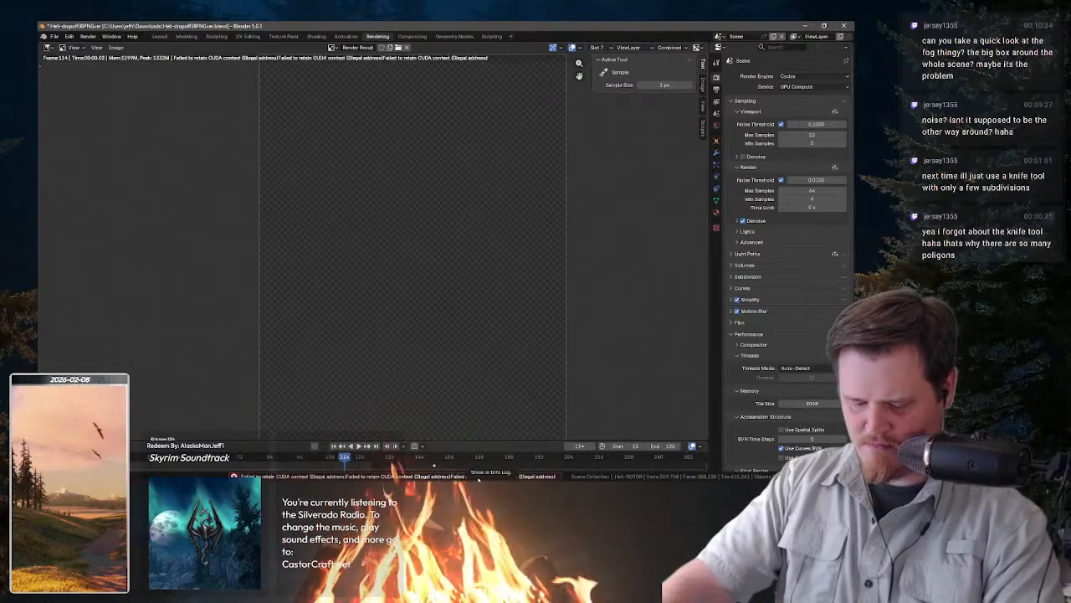
{"action": "key", "text": "alt+Tab"}
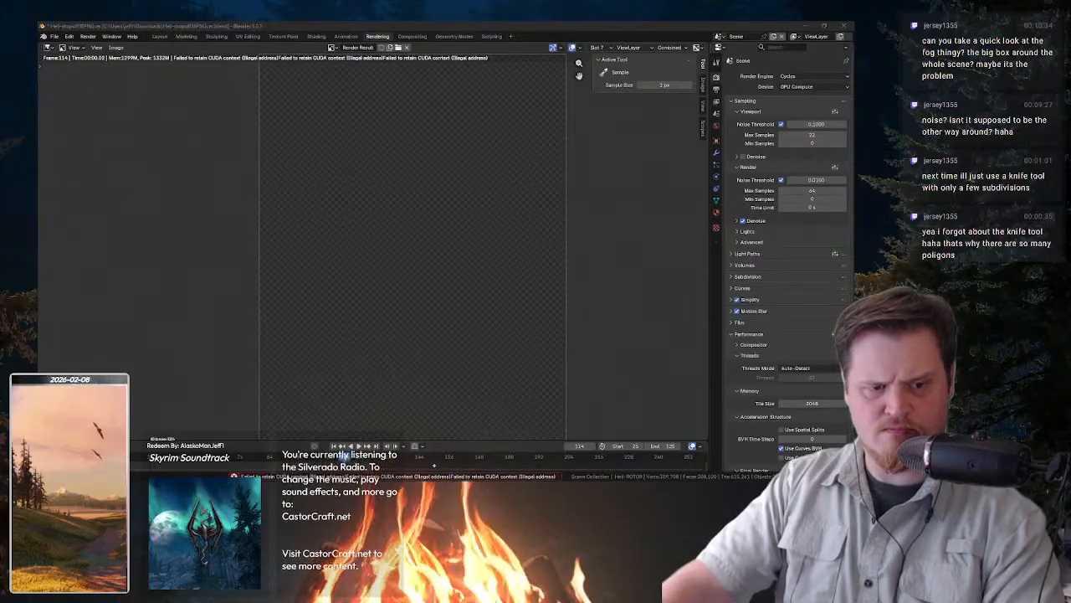
{"action": "key", "text": "alt+Tab"}
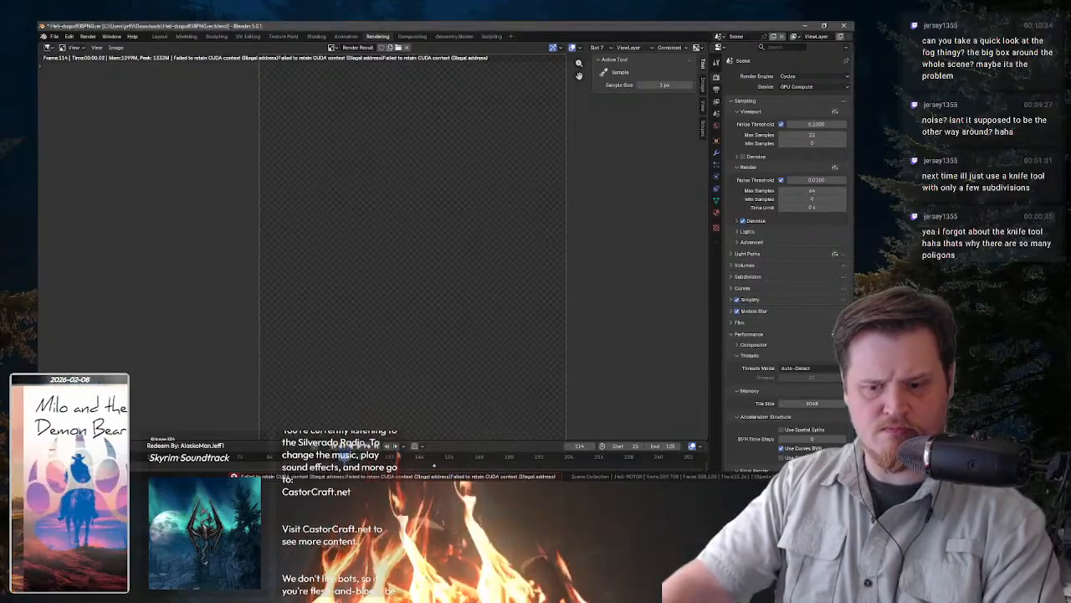
- Set the memory Tile Size to 1080 and attempt the frame 114 render once more
{"action": "left_click", "coordinate": [812, 402]}
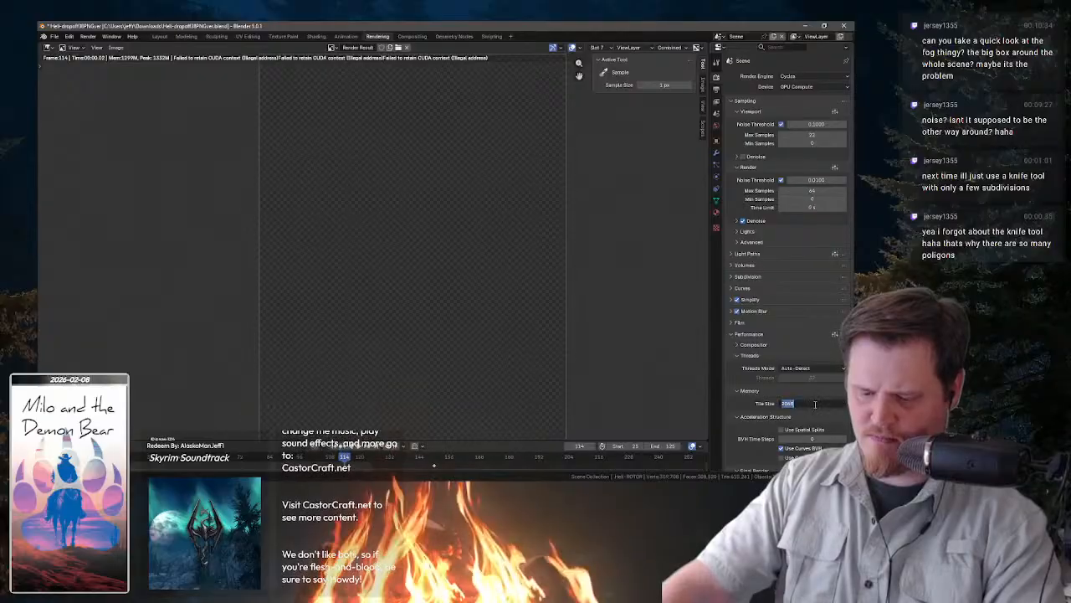
{"action": "type", "text": "100"}
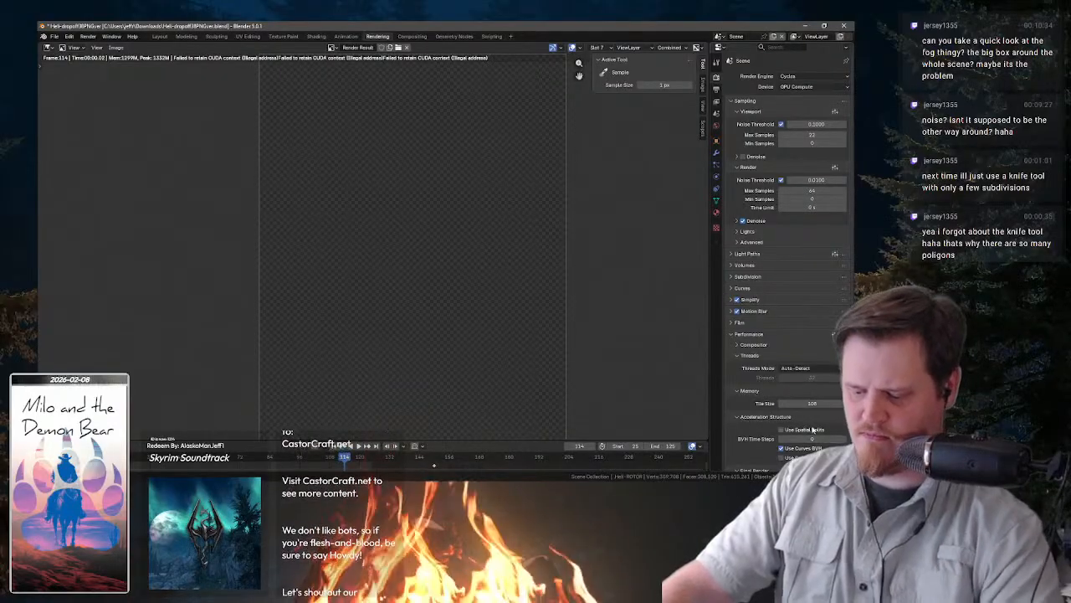
{"action": "key", "text": "Return"}
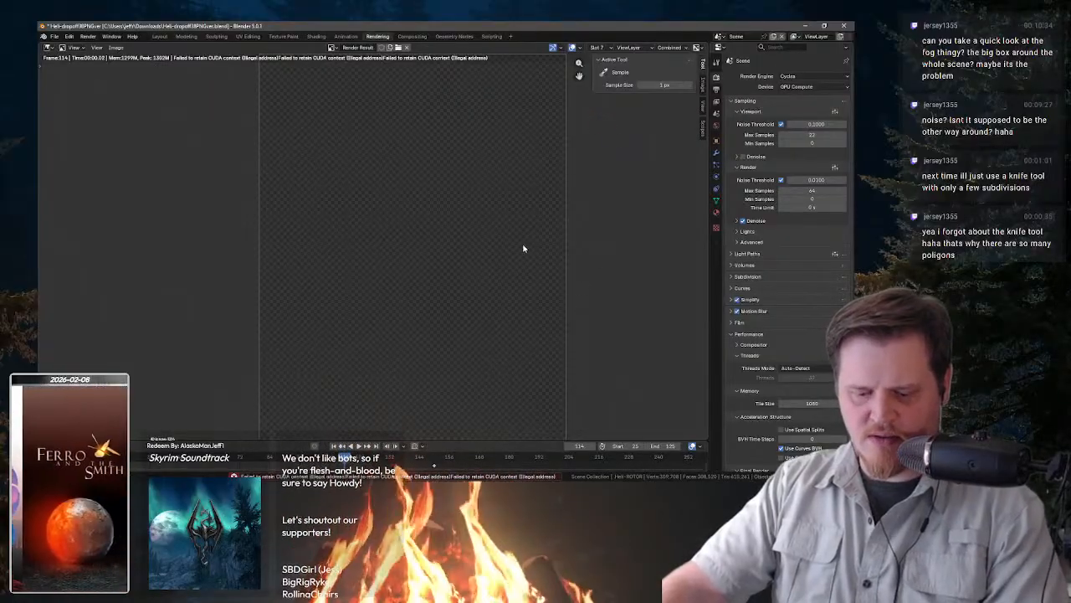
- Save the helicopter scene file and close Blender
{"action": "key", "text": "ctrl+s"}
{"action": "left_click", "coordinate": [845, 26]}
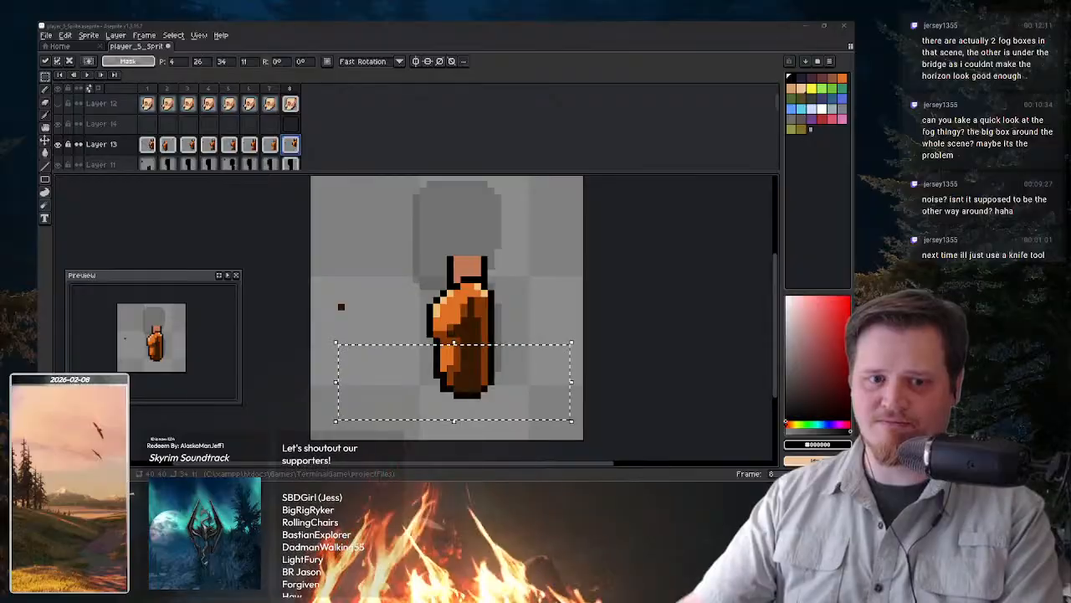
- Switch back to Blender, set the memory Tile Size to 1920 and render frame 114
{"action": "key", "text": "alt+Tab"}
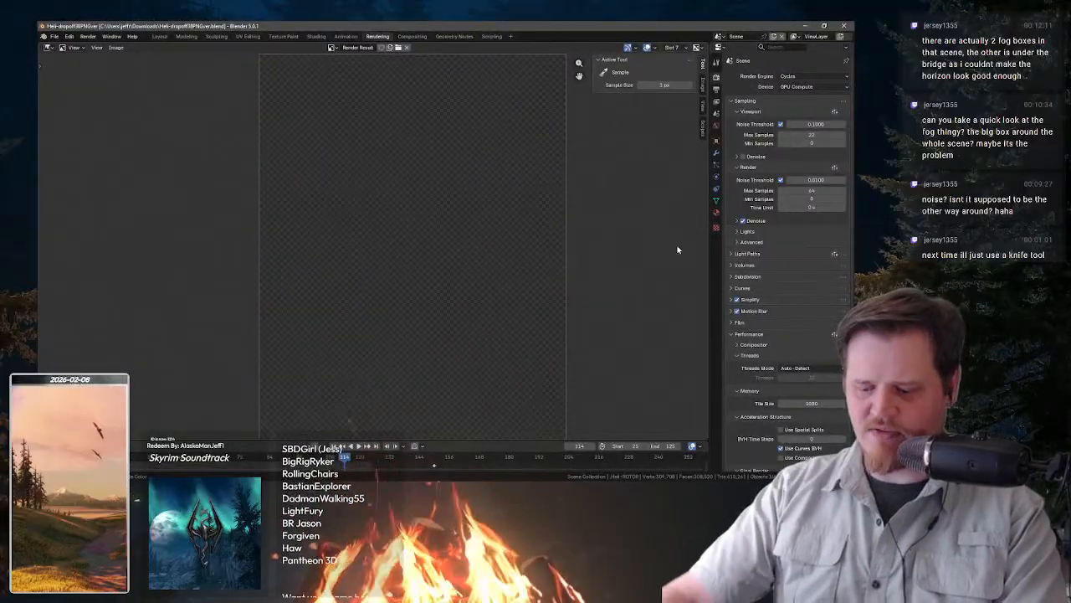
{"action": "left_click", "coordinate": [804, 404]}
{"action": "type", "text": "1920"}
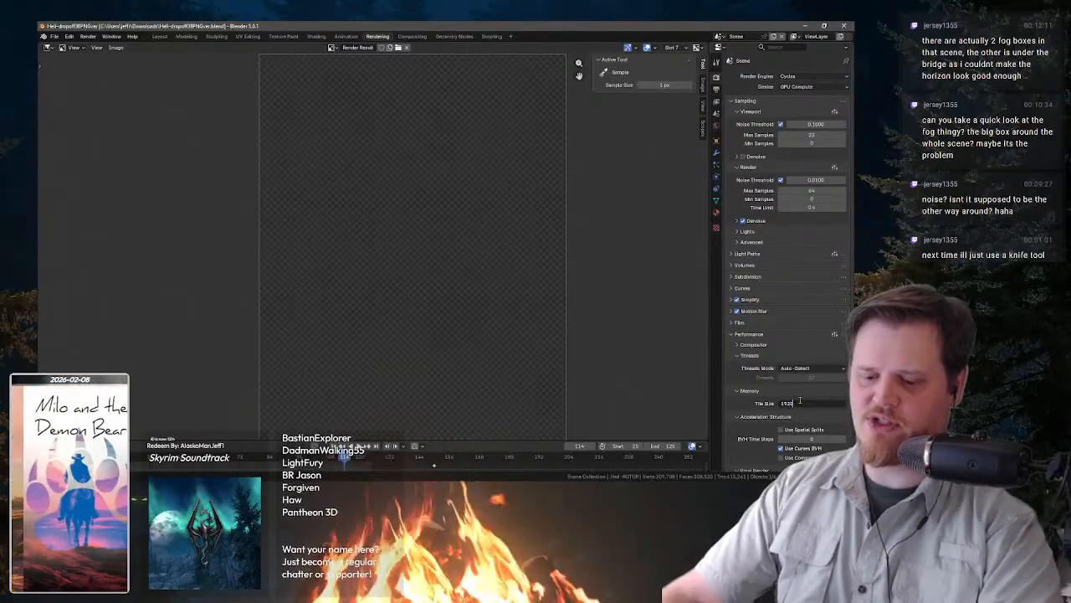
{"action": "key", "text": "Return"}
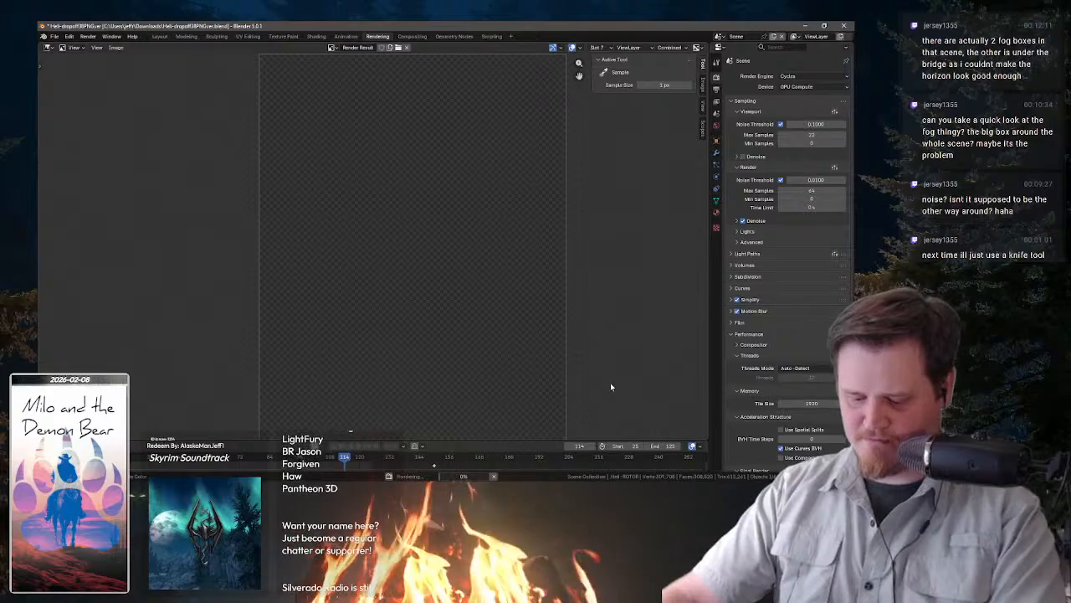
{"action": "key", "text": "F12"}
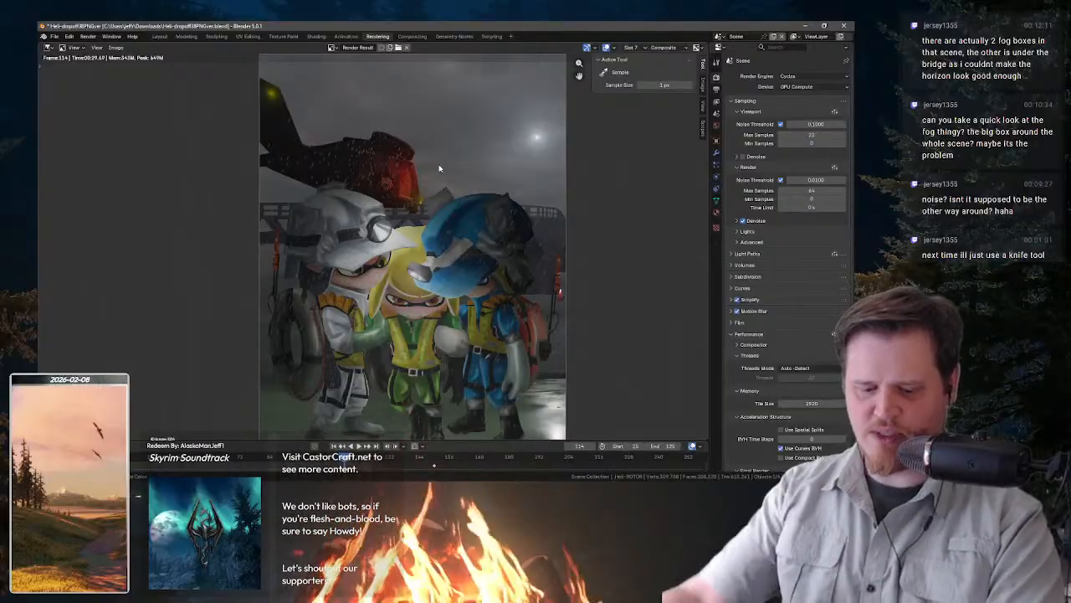
- Exclude the Pass 1 and Pass 2 collections from the view layer
{"action": "left_click", "coordinate": [159, 36]}
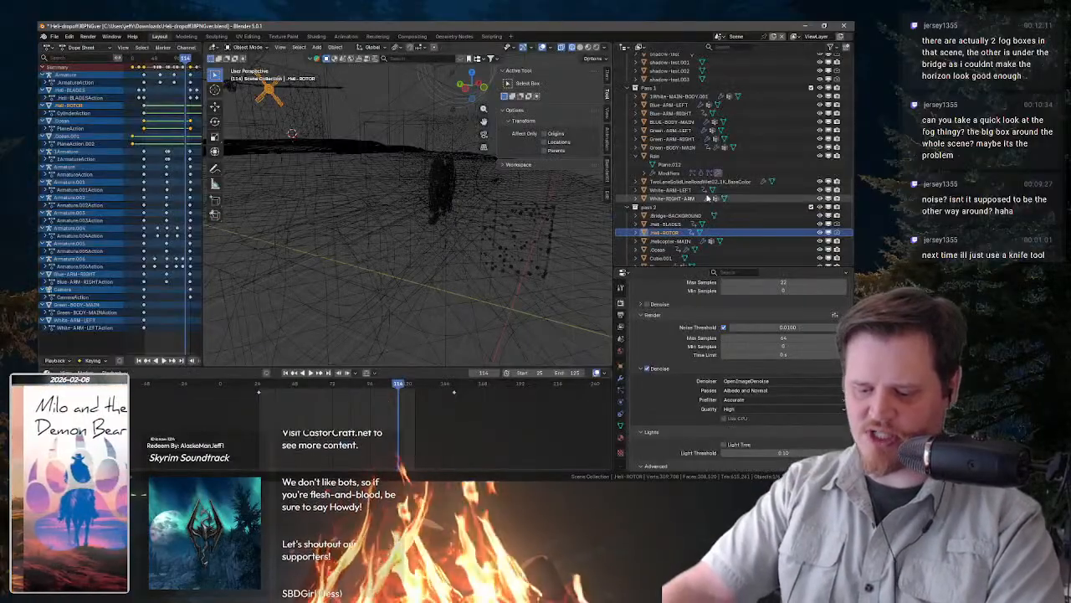
{"action": "left_click", "coordinate": [811, 207]}
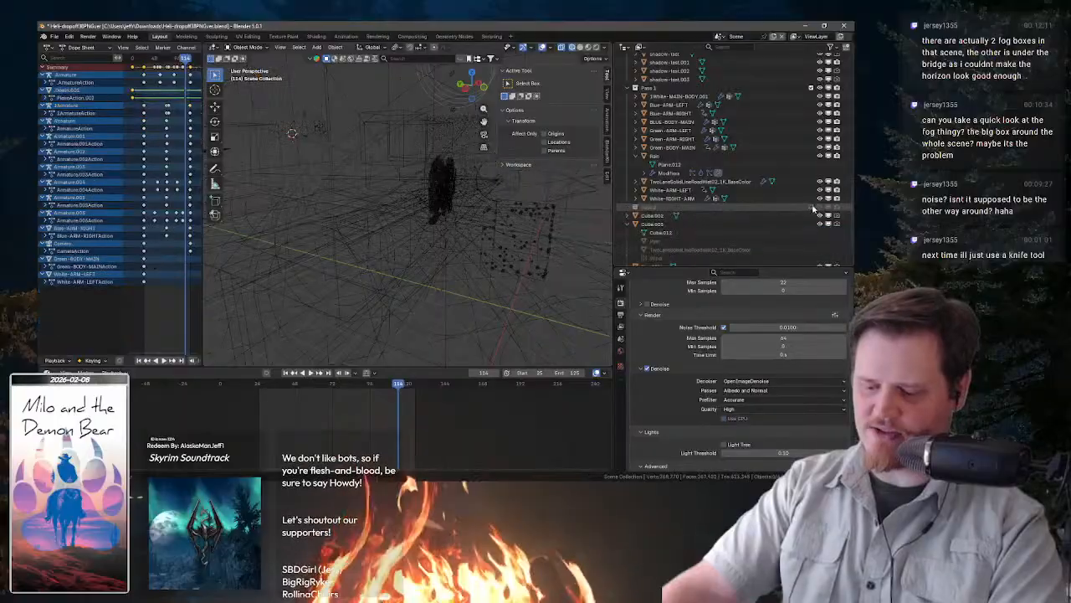
{"action": "left_click", "coordinate": [811, 89]}
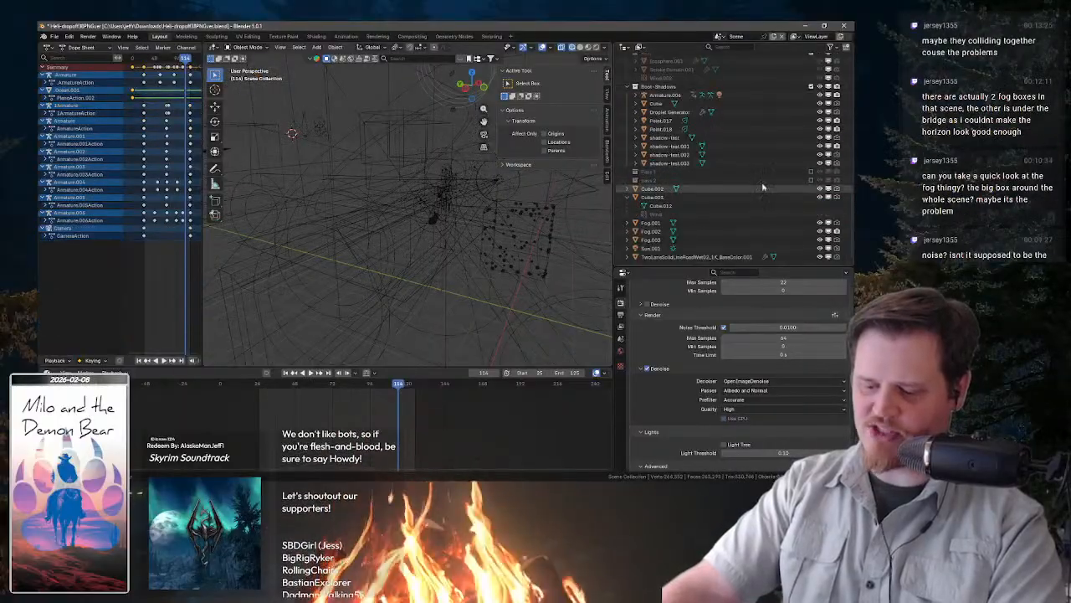
- Inspect the remaining scene objects and lights in the viewport, and render frame 114 without the two pass collections
{"action": "left_click_drag", "start_coordinate": [407, 167], "coordinate": [378, 109]}
{"action": "left_click", "coordinate": [416, 143]}
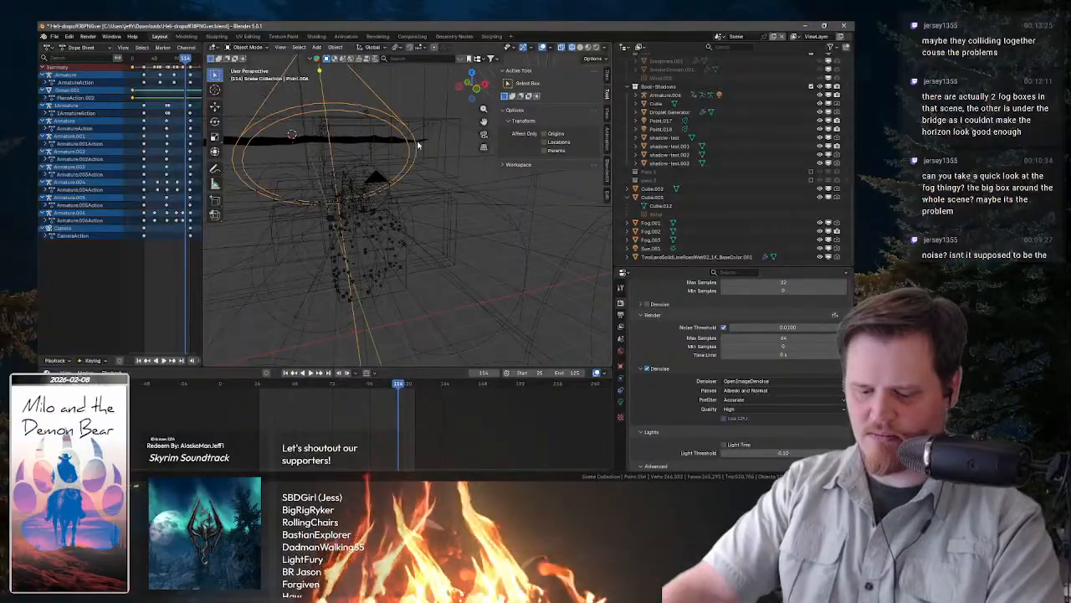
{"action": "left_click", "coordinate": [424, 143]}
{"action": "left_click", "coordinate": [430, 143]}
{"action": "left_click_drag", "start_coordinate": [430, 143], "coordinate": [410, 151]}
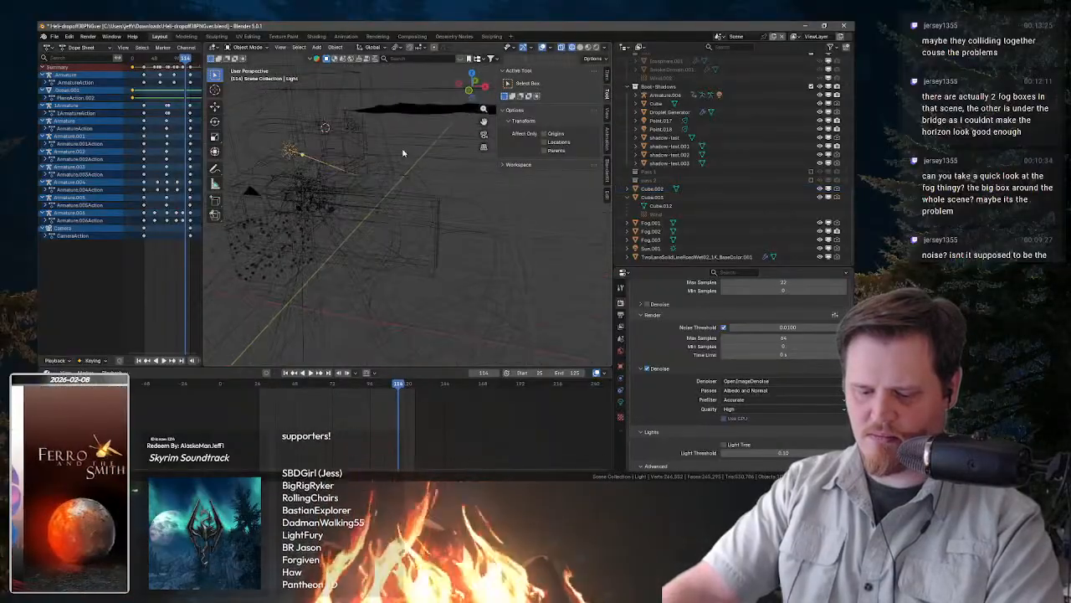
{"action": "left_click", "coordinate": [377, 36]}
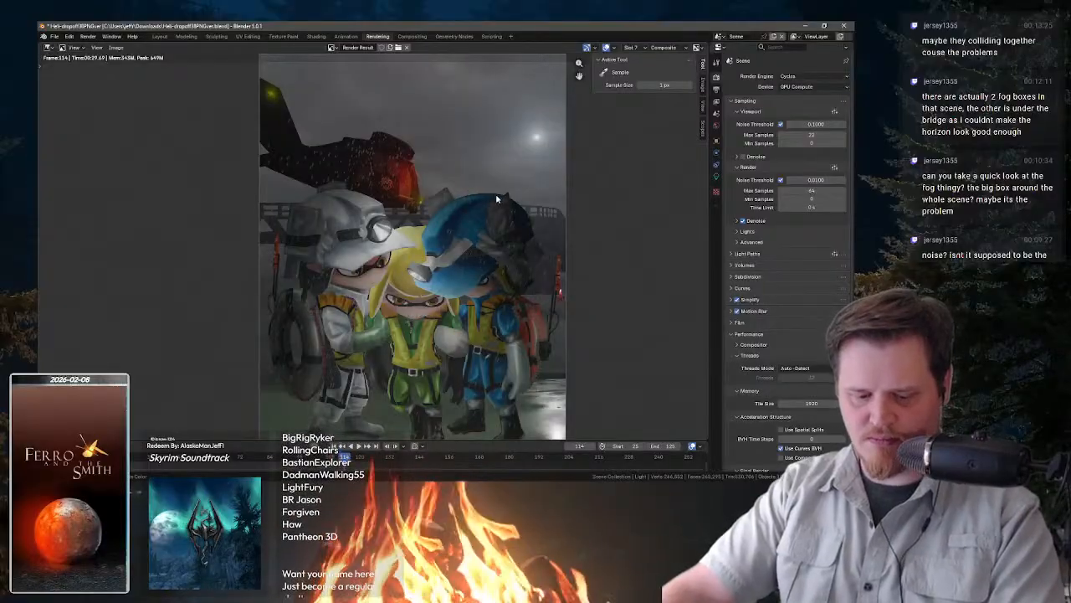
{"action": "key", "text": "F12"}
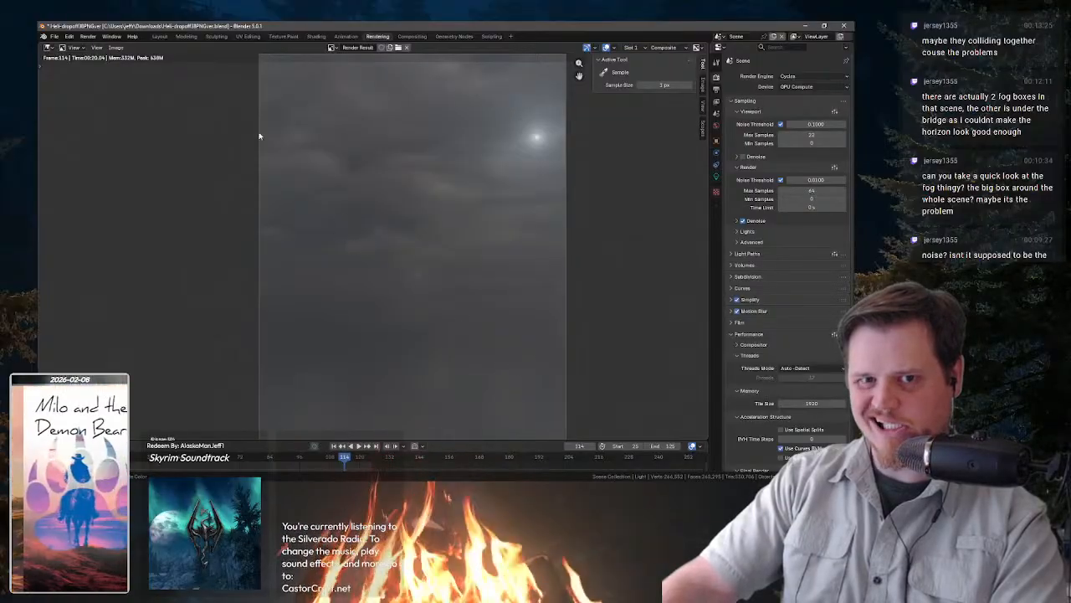
- Disable the large Fog.002 box in renders and render frame 114 again
{"action": "left_click", "coordinate": [159, 37]}
{"action": "scroll", "coordinate": [407, 223], "scroll_direction": "down", "scroll_amount": 6}
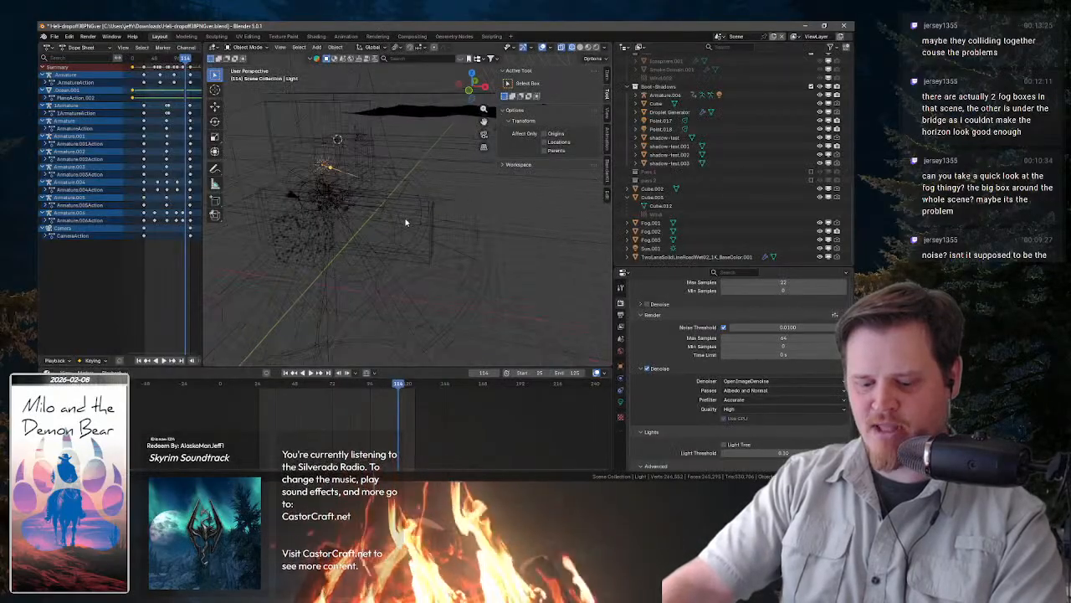
{"action": "left_click_drag", "start_coordinate": [407, 175], "coordinate": [455, 149]}
{"action": "scroll", "coordinate": [472, 169], "scroll_direction": "down", "scroll_amount": 3}
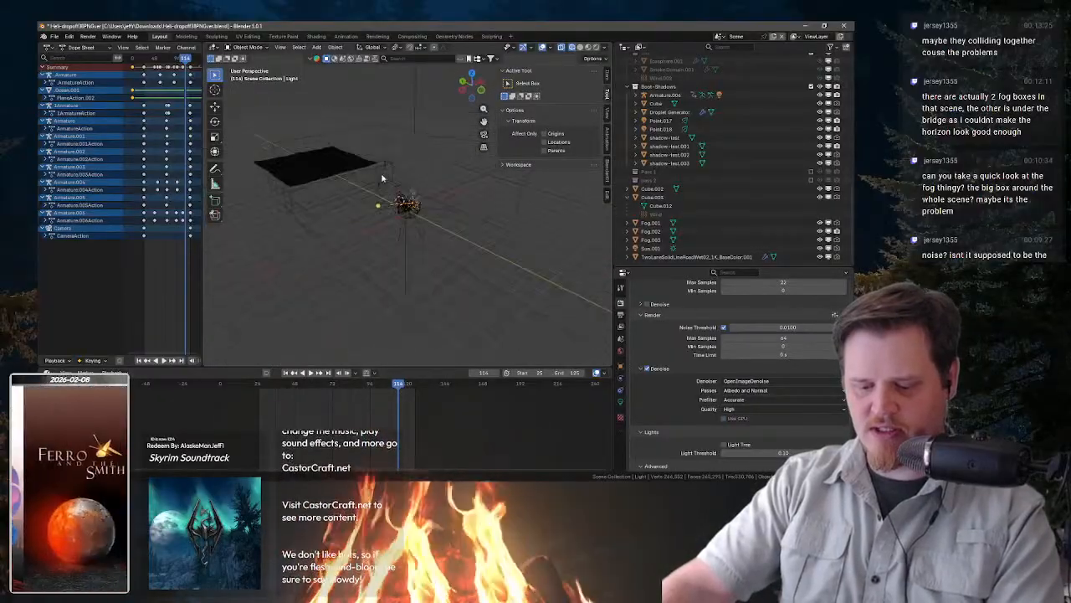
{"action": "left_click", "coordinate": [455, 149]}
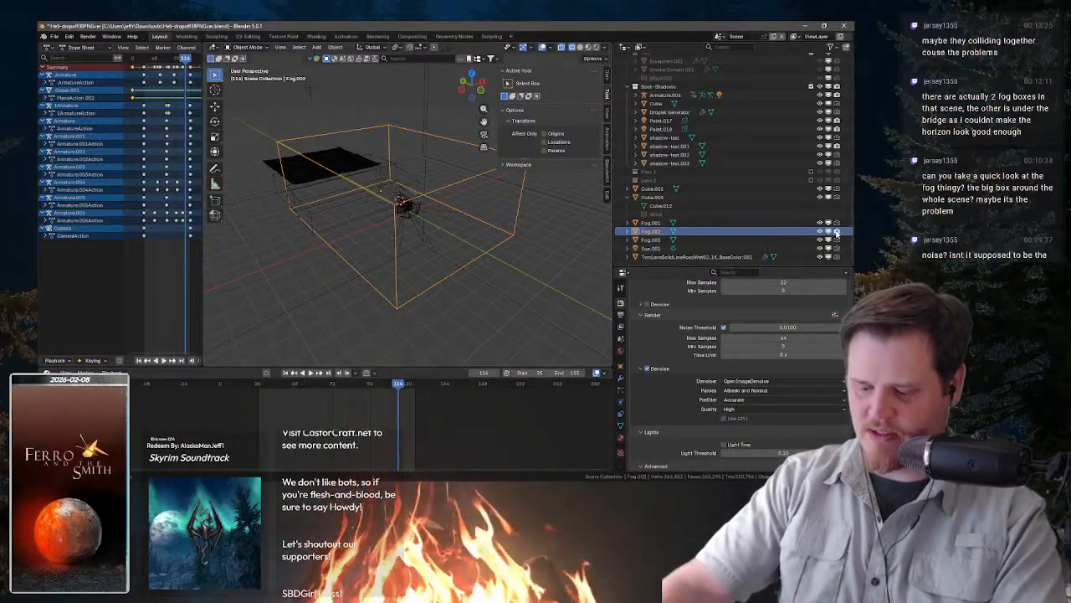
{"action": "left_click", "coordinate": [381, 37]}
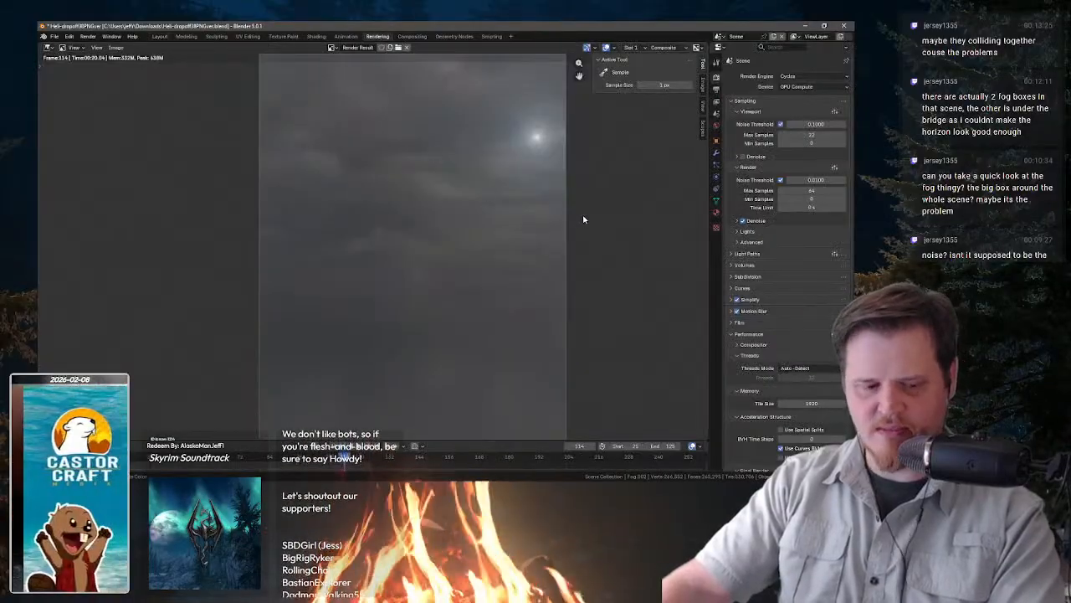
{"action": "key", "text": "F12"}
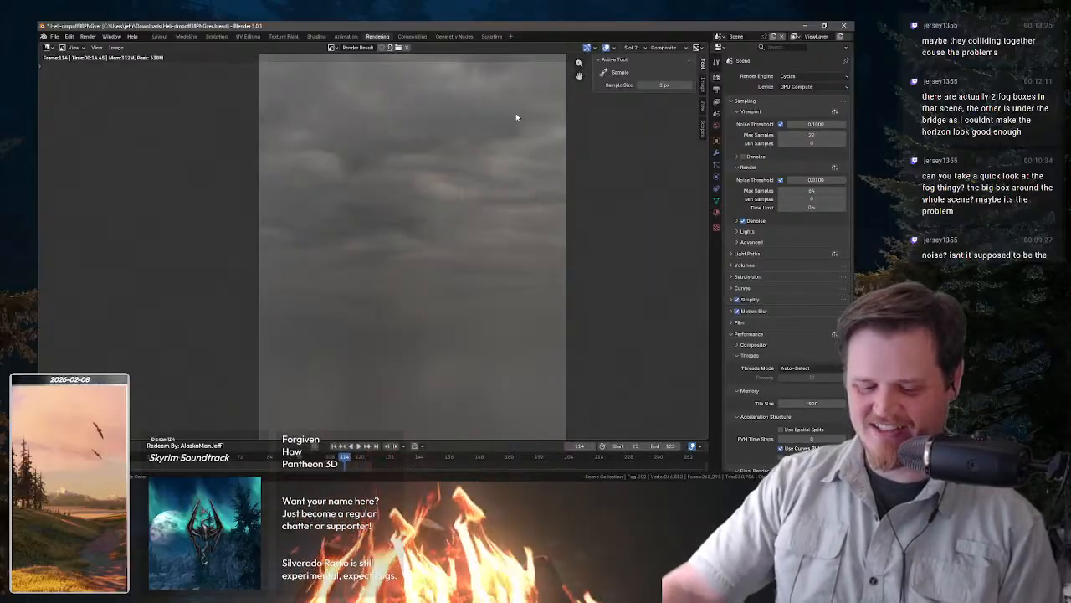
- Switch the viewport to solid shading, inspect the area around the fog box and select the Sky object
{"action": "left_click", "coordinate": [161, 38]}
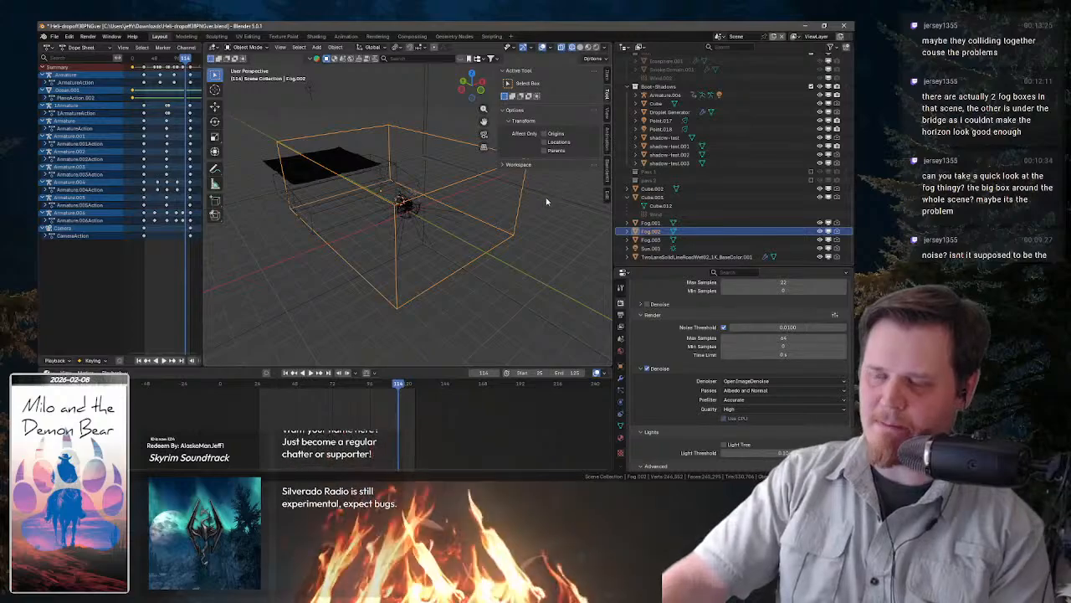
{"action": "scroll", "coordinate": [430, 184], "scroll_direction": "down", "scroll_amount": 1}
{"action": "scroll", "coordinate": [431, 184], "scroll_direction": "up", "scroll_amount": 5}
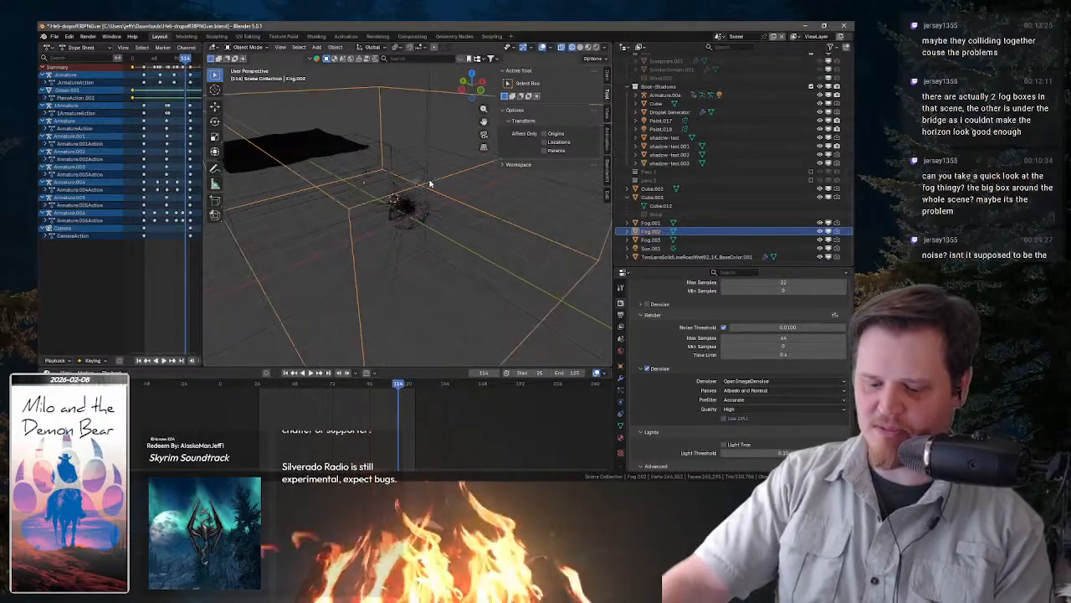
{"action": "left_click_drag", "start_coordinate": [432, 184], "coordinate": [394, 160]}
{"action": "scroll", "coordinate": [774, 189], "scroll_direction": "up", "scroll_amount": 2}
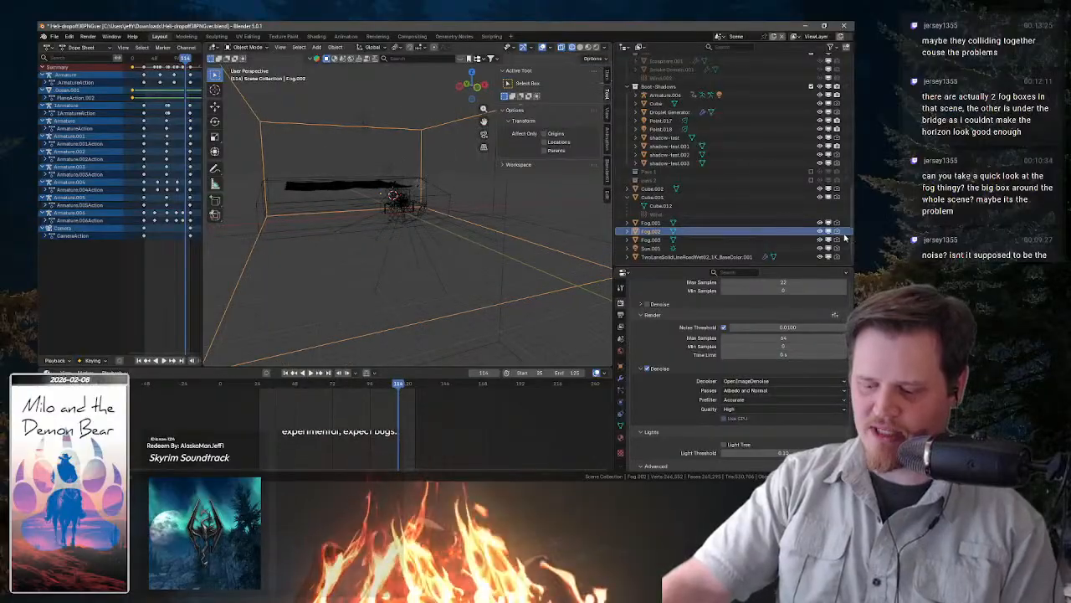
{"action": "left_click", "coordinate": [581, 47]}
{"action": "mouse_move", "coordinate": [487, 184]}
{"action": "left_mouse_down"}
{"action": "mouse_move", "coordinate": [436, 202]}
{"action": "mouse_move", "coordinate": [419, 188]}
{"action": "left_mouse_up"}
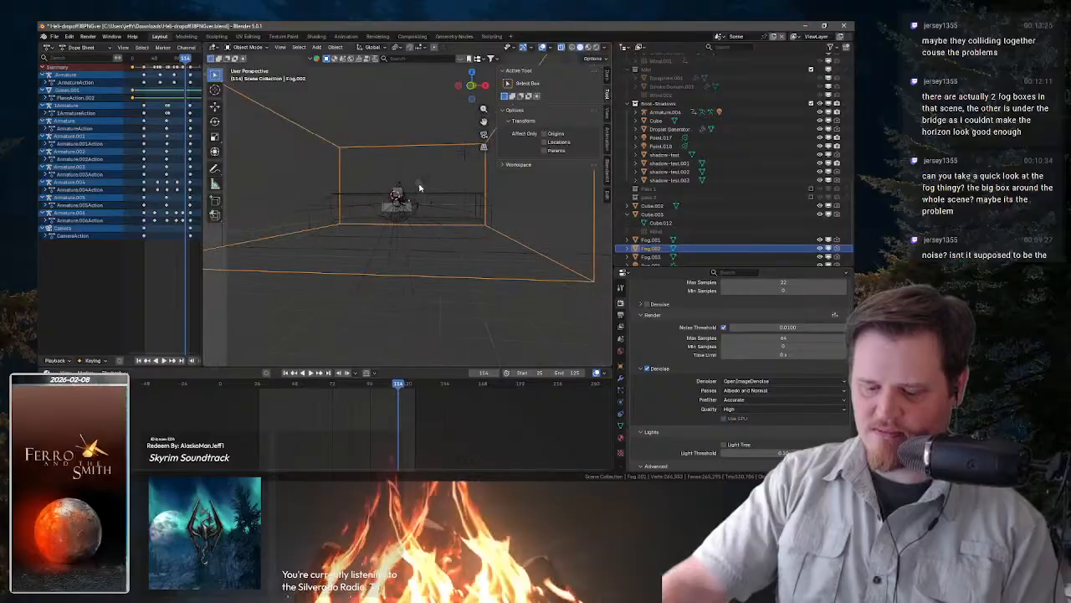
{"action": "scroll", "coordinate": [419, 187], "scroll_direction": "down", "scroll_amount": 4}
{"action": "left_click", "coordinate": [409, 129]}
{"action": "left_click", "coordinate": [296, 129]}
{"action": "left_click", "coordinate": [296, 129]}
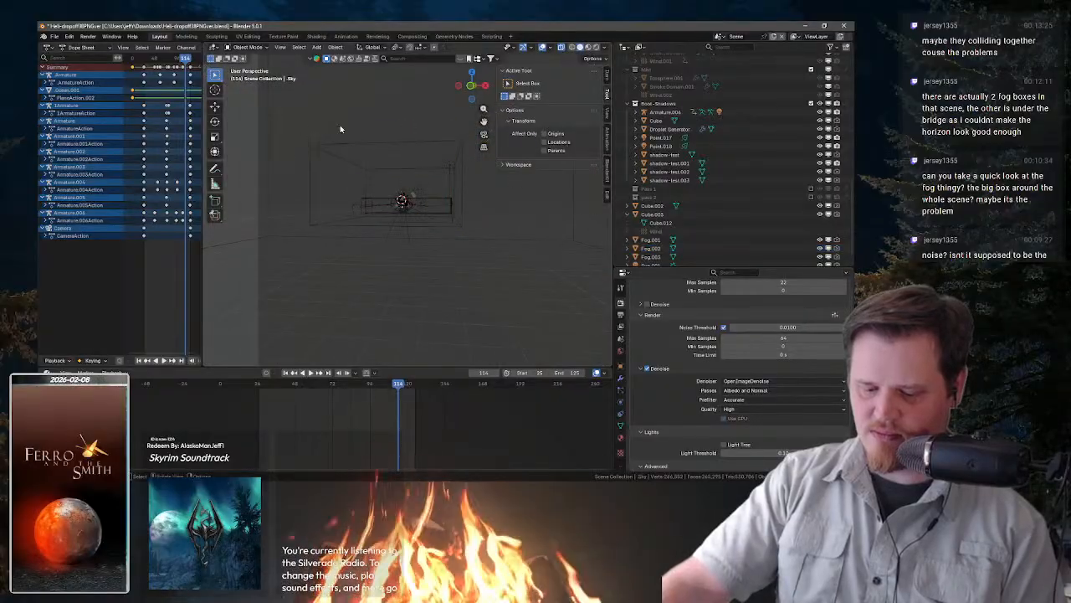
{"action": "left_click_drag", "start_coordinate": [339, 128], "coordinate": [381, 107]}
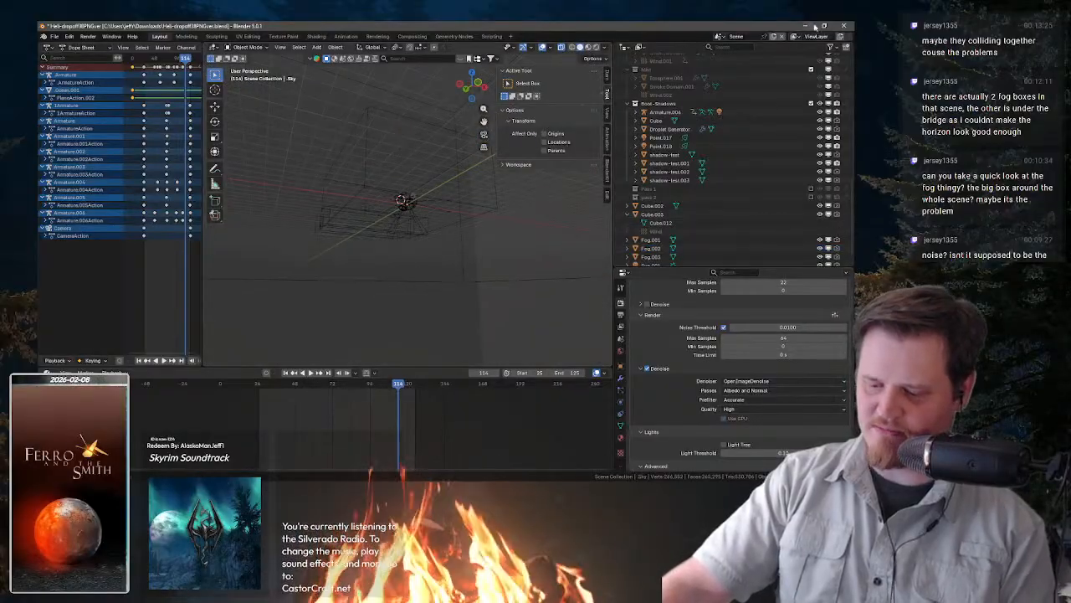
- Show the Selectable restriction toggle in the outliner
{"action": "left_click", "coordinate": [831, 48]}
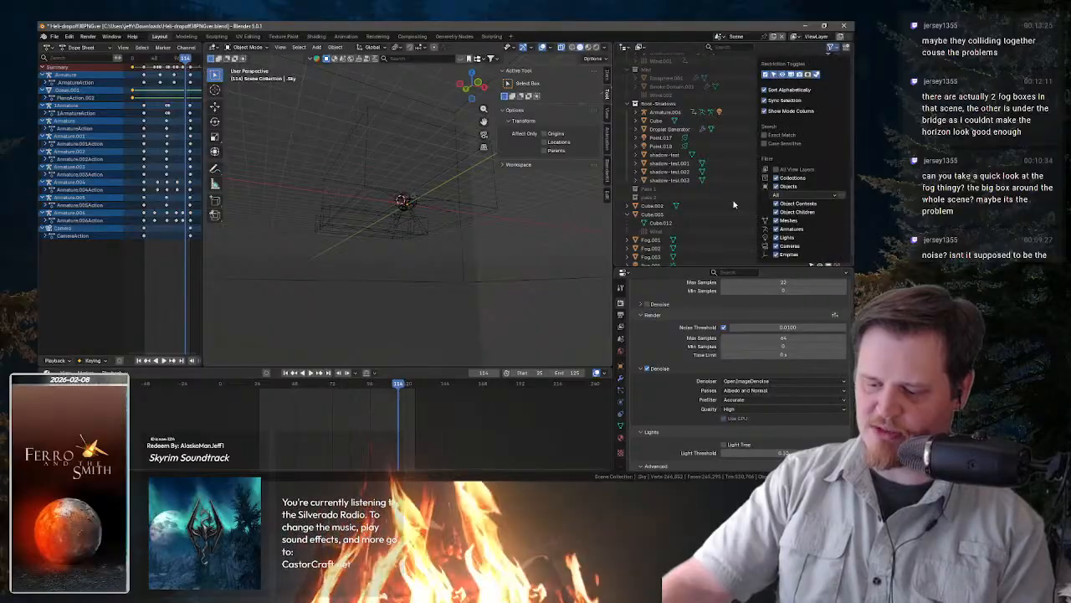
{"action": "scroll", "coordinate": [752, 156], "scroll_direction": "up", "scroll_amount": 2}
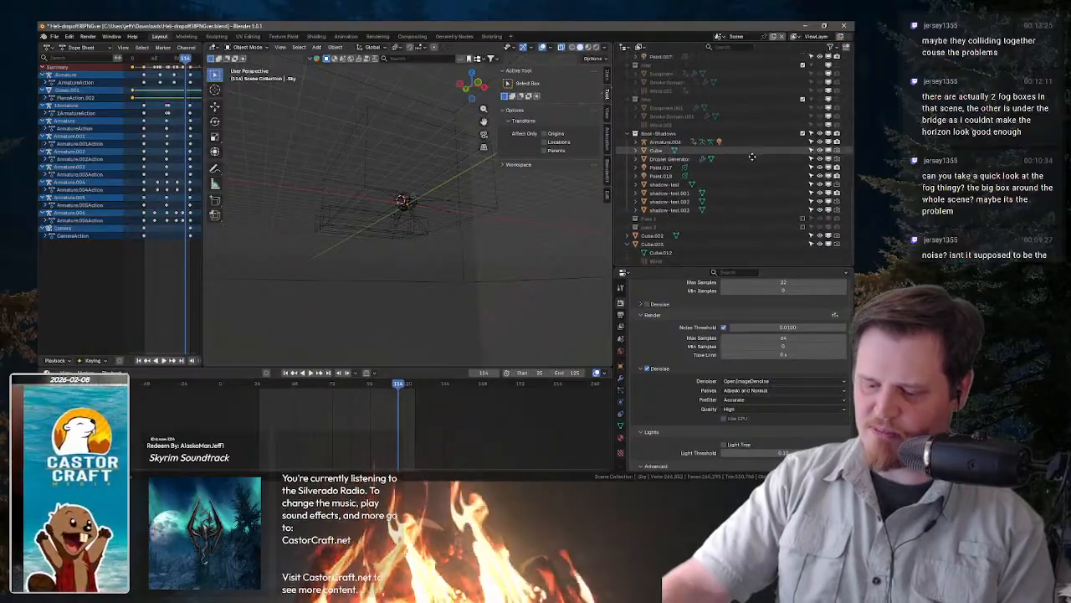
{"action": "scroll", "coordinate": [751, 156], "scroll_direction": "up", "scroll_amount": 10}
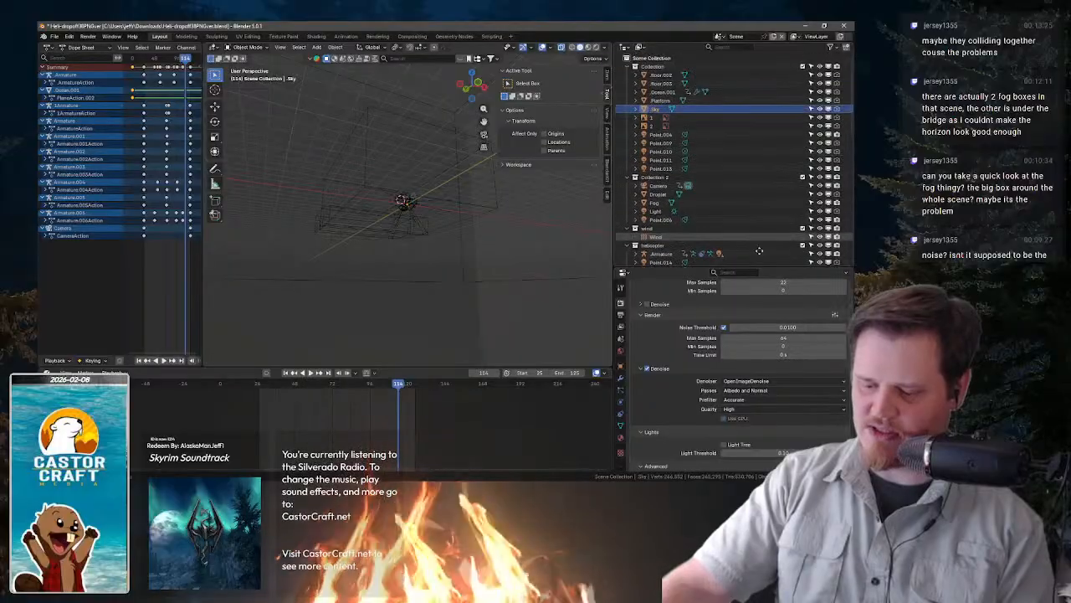
- Collapse all expanded collections in the outliner, from Collection through Boot-Shadows, along with the expanded cube below them
{"action": "left_click", "coordinate": [627, 67]}
{"action": "left_click", "coordinate": [627, 75]}
{"action": "left_click", "coordinate": [627, 83]}
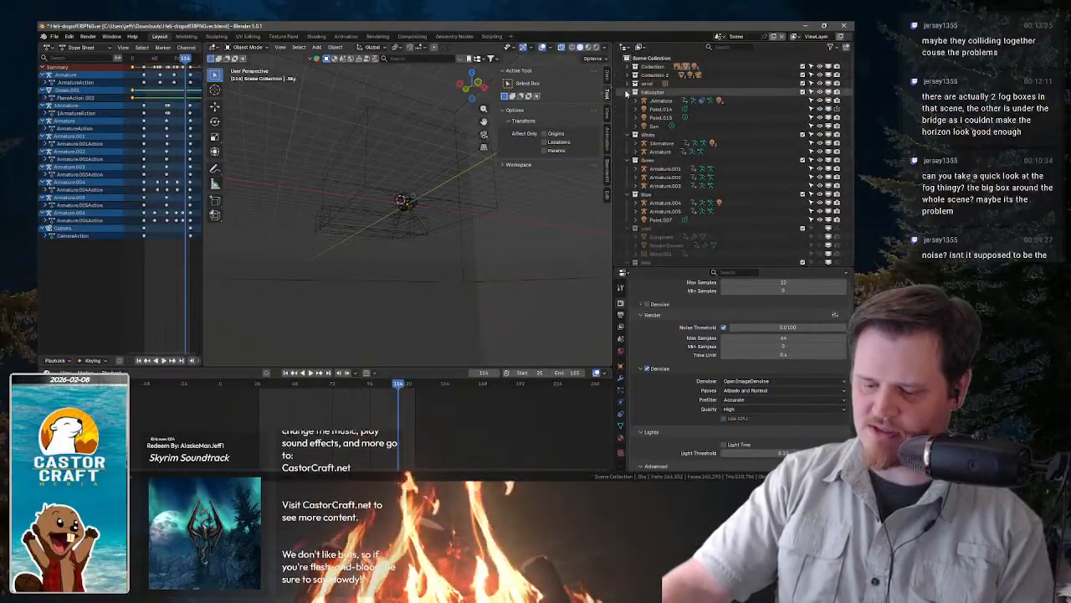
{"action": "left_click", "coordinate": [628, 92]}
{"action": "left_click", "coordinate": [629, 101]}
{"action": "left_click", "coordinate": [629, 108]}
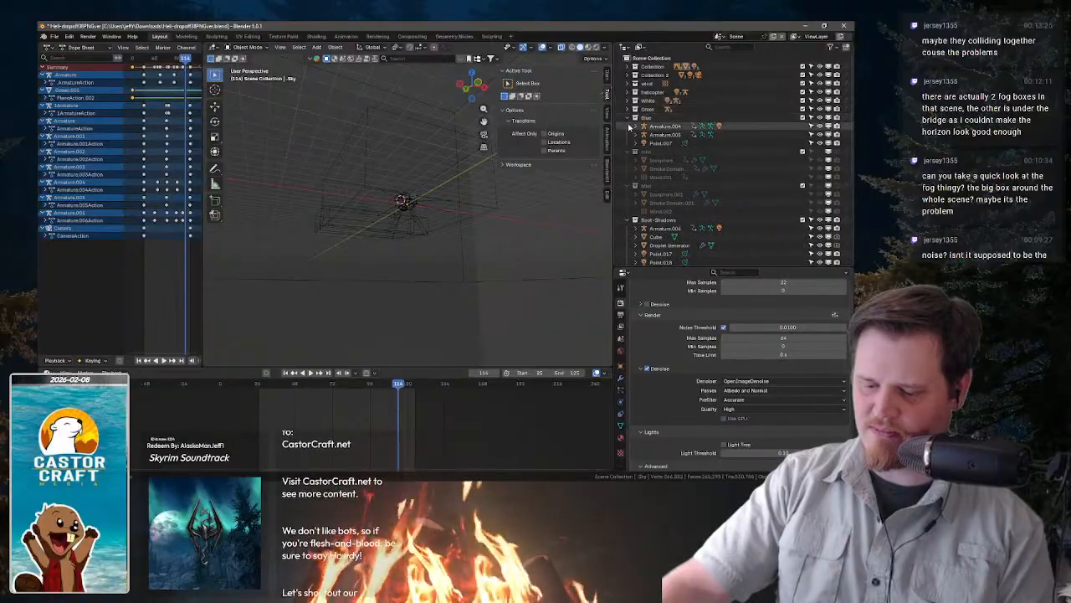
{"action": "left_click", "coordinate": [629, 118]}
{"action": "left_click", "coordinate": [629, 125]}
{"action": "left_click", "coordinate": [629, 134]}
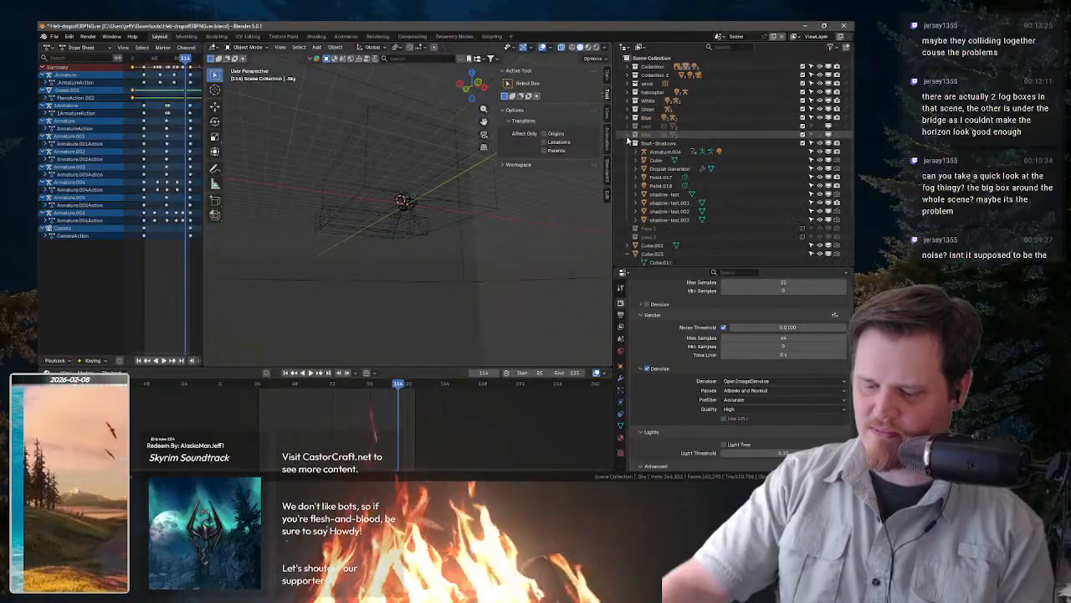
{"action": "left_click", "coordinate": [628, 143]}
{"action": "left_click", "coordinate": [628, 160]}
{"action": "left_click", "coordinate": [629, 168]}
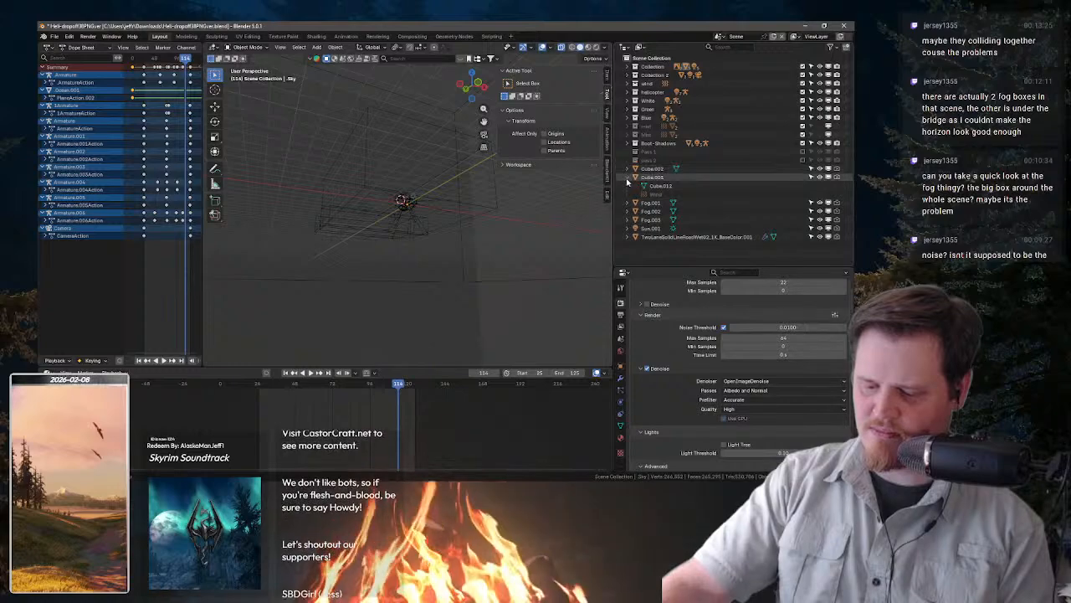
{"action": "left_click", "coordinate": [629, 177]}
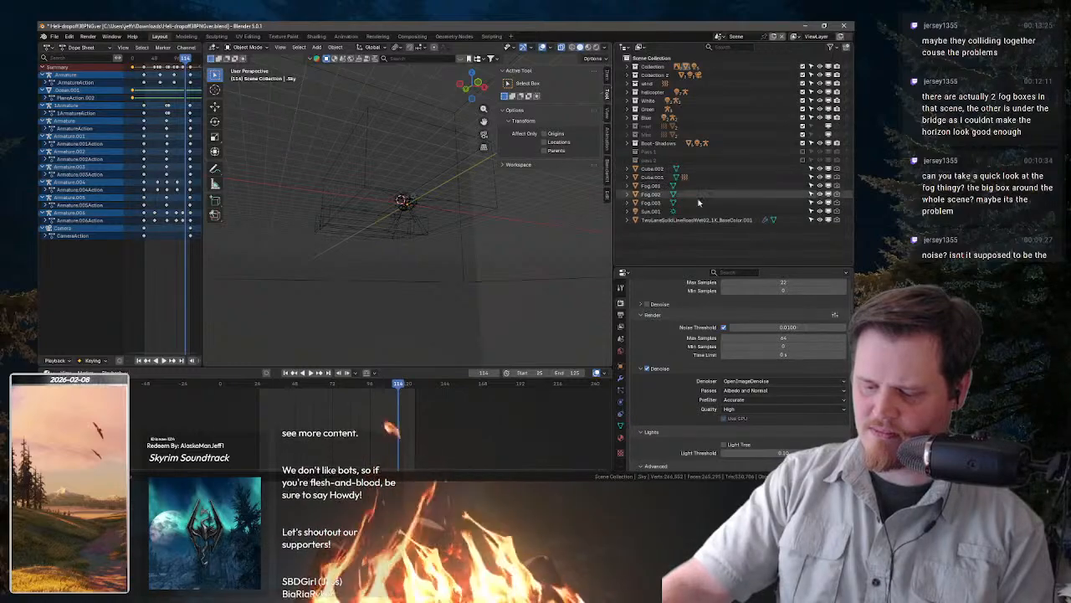
- Exclude and re-include the collections one at a time, from Boot-Shadows up to Collection, to check what each contains
{"action": "left_click", "coordinate": [805, 145]}
{"action": "left_click", "coordinate": [804, 144]}
{"action": "left_click", "coordinate": [802, 118]}
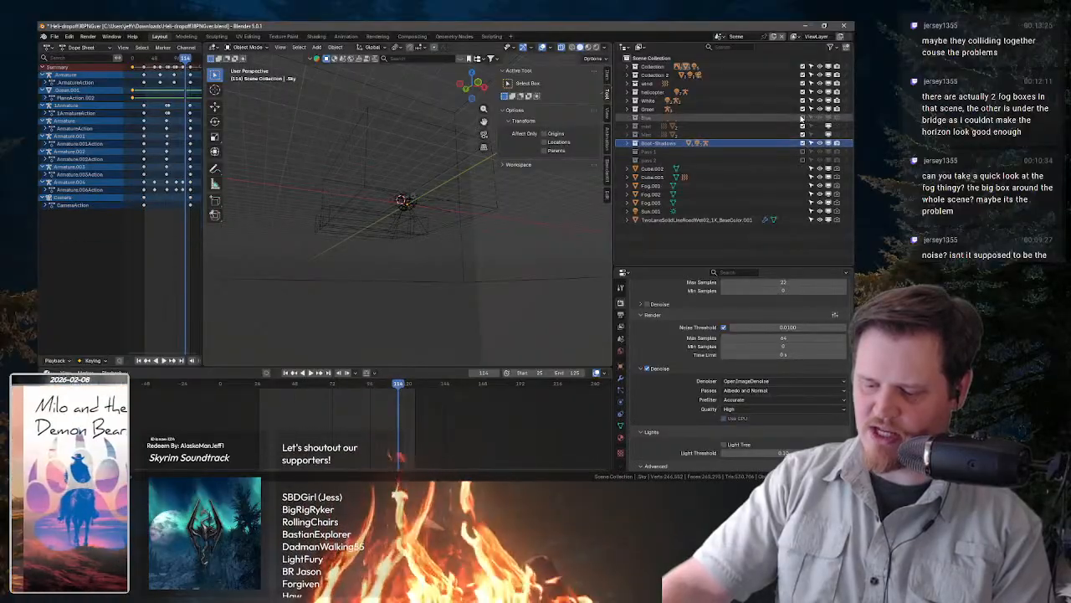
{"action": "left_click", "coordinate": [801, 118]}
{"action": "left_click", "coordinate": [804, 110]}
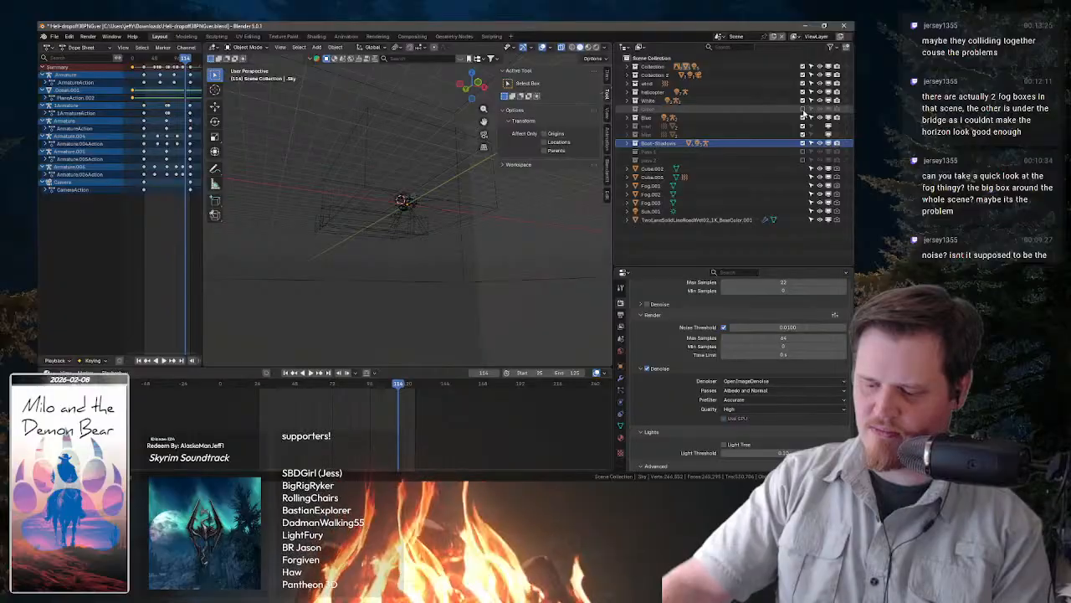
{"action": "left_click", "coordinate": [804, 110]}
{"action": "left_click", "coordinate": [805, 101]}
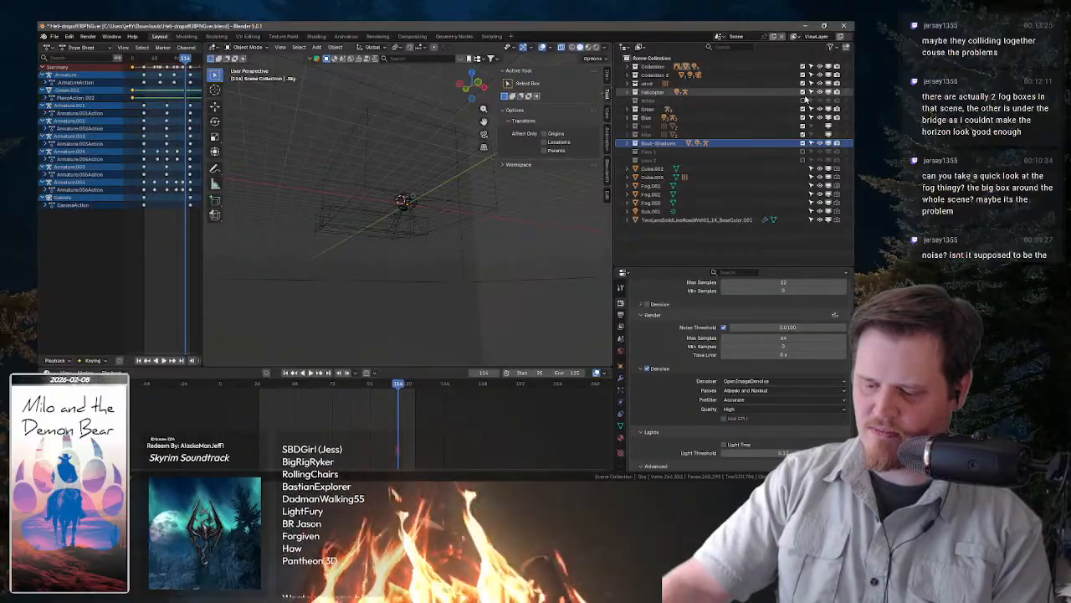
{"action": "left_click", "coordinate": [804, 101]}
{"action": "left_click", "coordinate": [804, 92]}
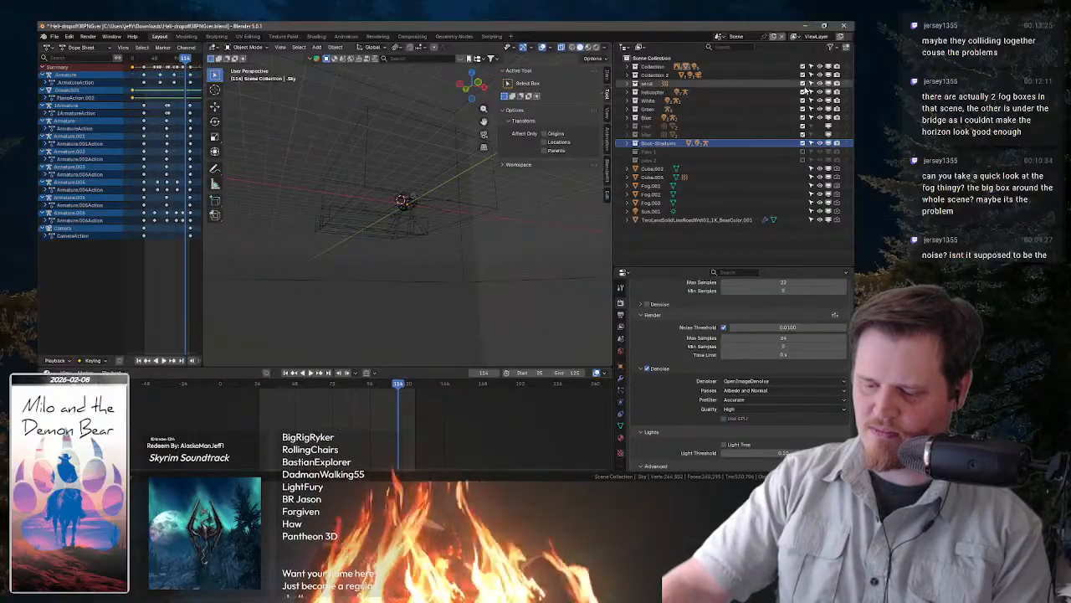
{"action": "left_click", "coordinate": [803, 84]}
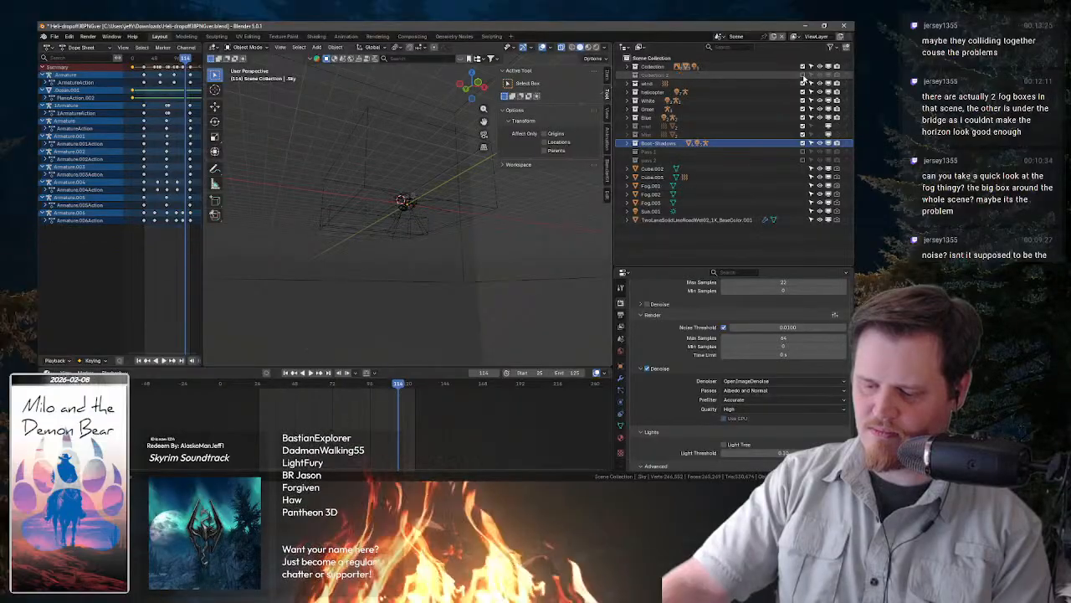
{"action": "left_click", "coordinate": [805, 66]}
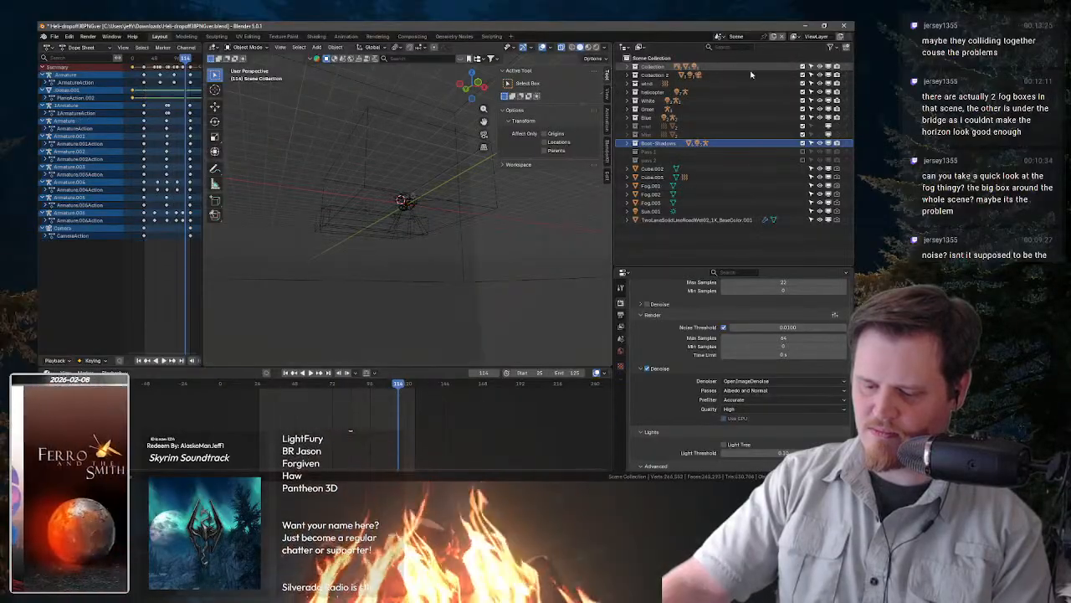
{"action": "left_click", "coordinate": [804, 66]}
- Select the Sky box in Collection, switch the viewport to wireframe and show the Sky's material settings
{"action": "left_click", "coordinate": [627, 66]}
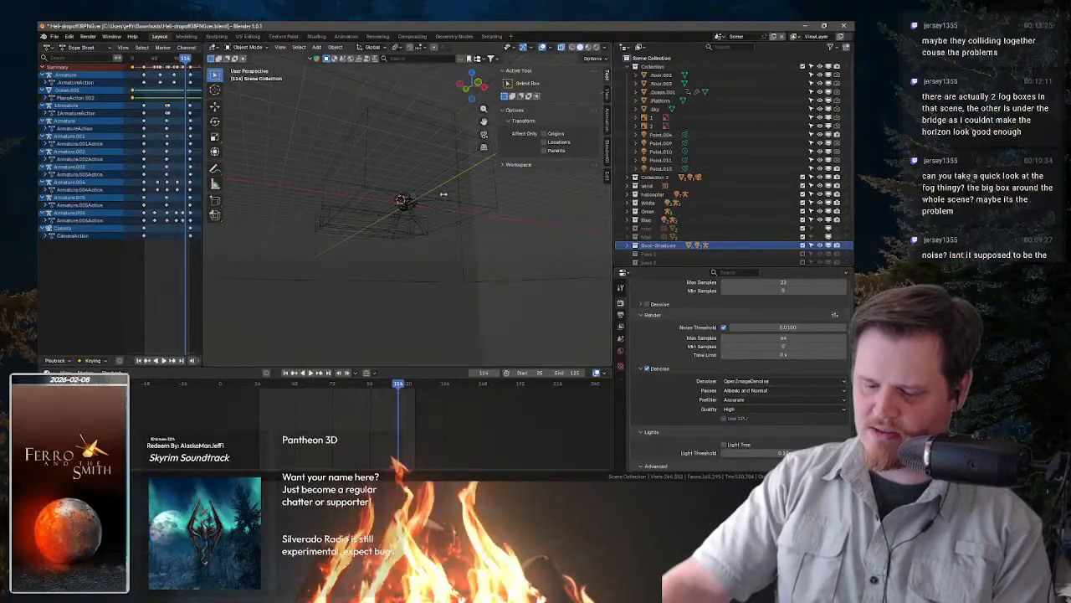
{"action": "left_click", "coordinate": [463, 311]}
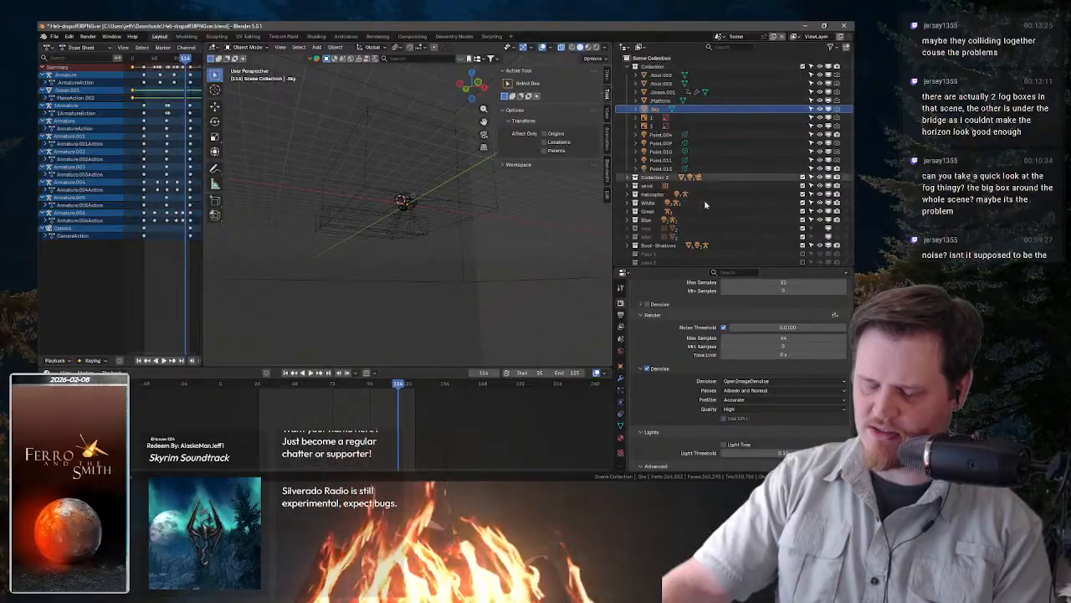
{"action": "left_click", "coordinate": [620, 378]}
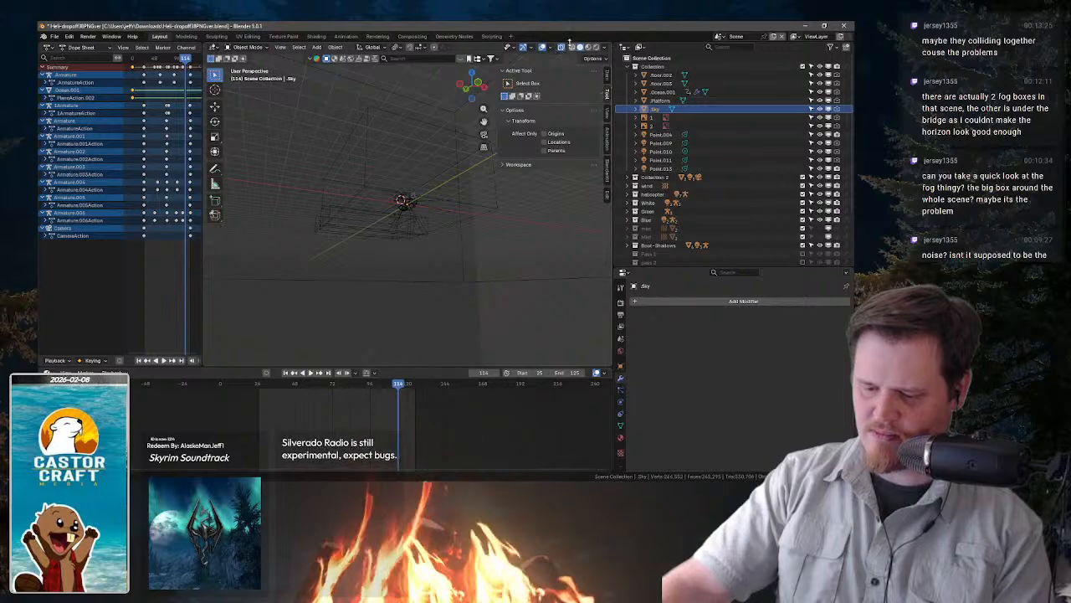
{"action": "left_click", "coordinate": [573, 48]}
{"action": "left_click_drag", "start_coordinate": [532, 251], "coordinate": [423, 241]}
{"action": "scroll", "coordinate": [425, 254], "scroll_direction": "down", "scroll_amount": 8}
{"action": "left_click", "coordinate": [618, 448]}
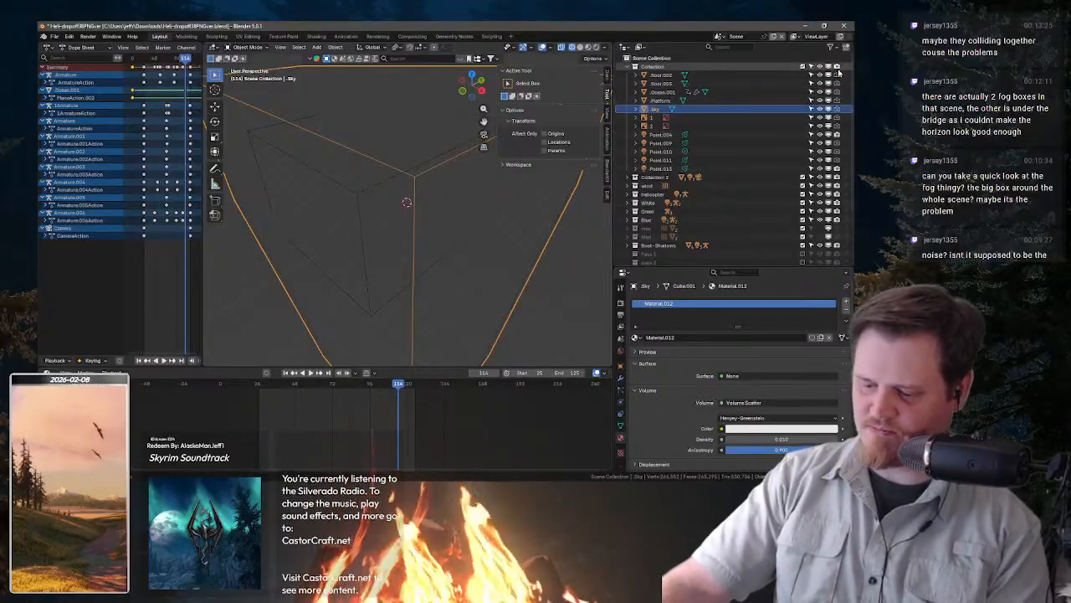
- Disable Collection in renders, collapse it in the outliner and render frame 114 in render slot 3
{"action": "scroll", "coordinate": [425, 202], "scroll_direction": "down", "scroll_amount": 8}
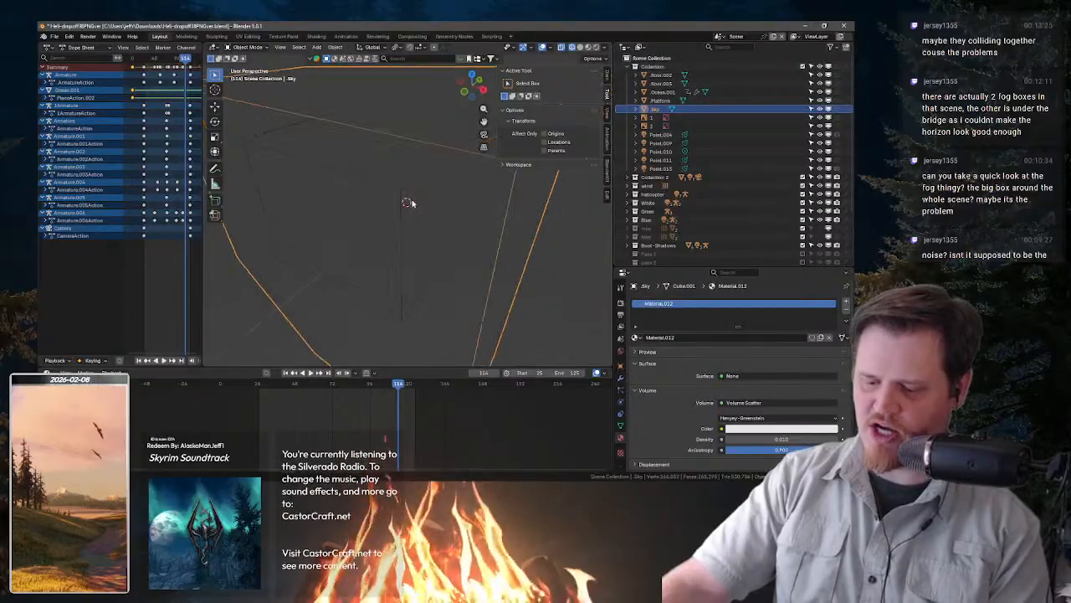
{"action": "left_click_drag", "start_coordinate": [409, 194], "coordinate": [437, 191]}
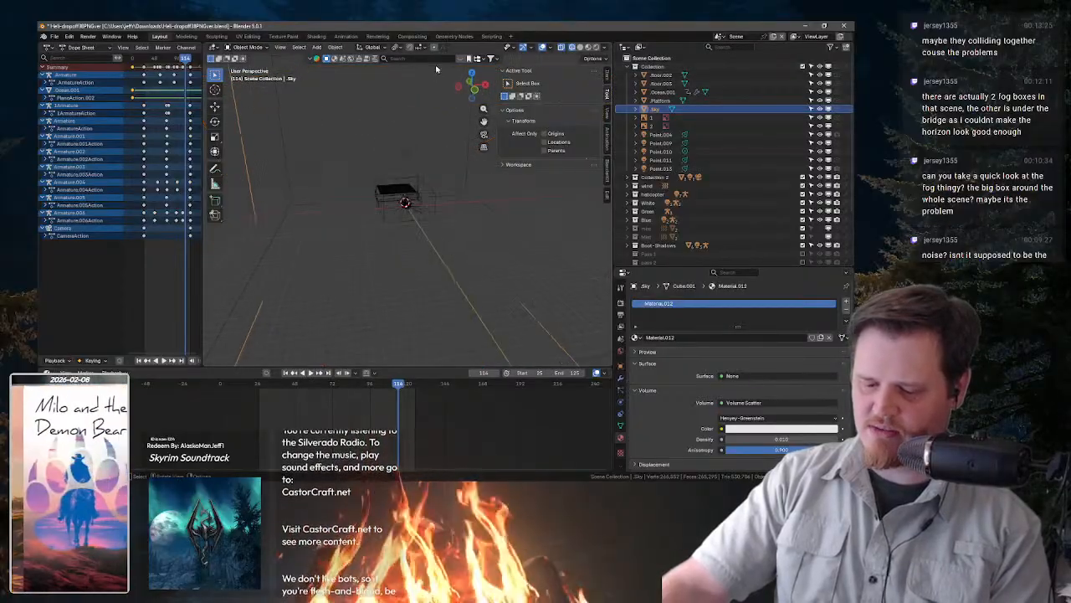
{"action": "left_click", "coordinate": [631, 67]}
{"action": "left_click", "coordinate": [377, 37]}
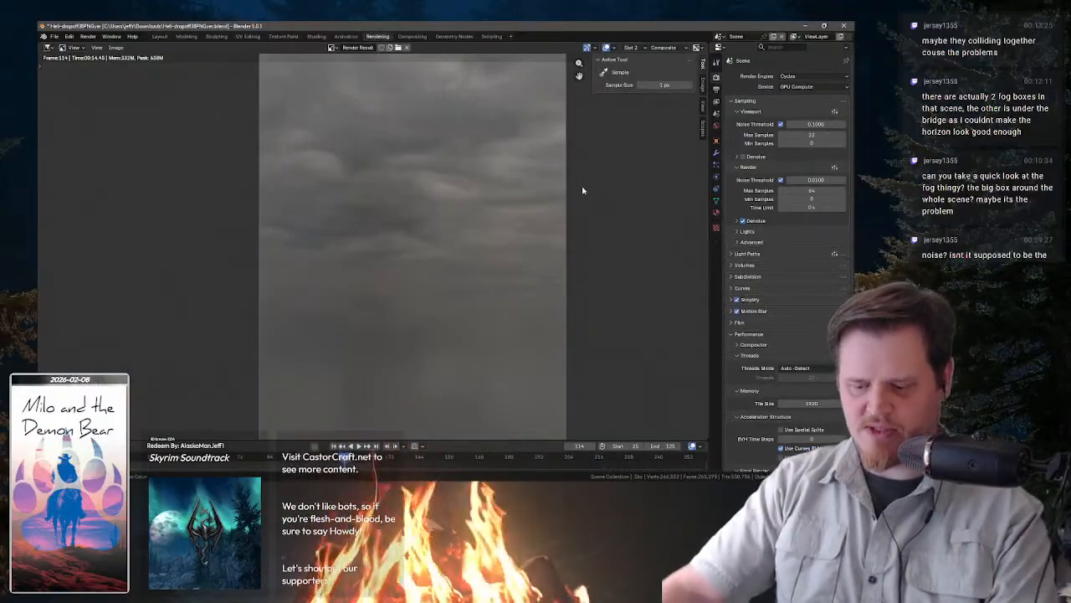
{"action": "key", "text": "j"}
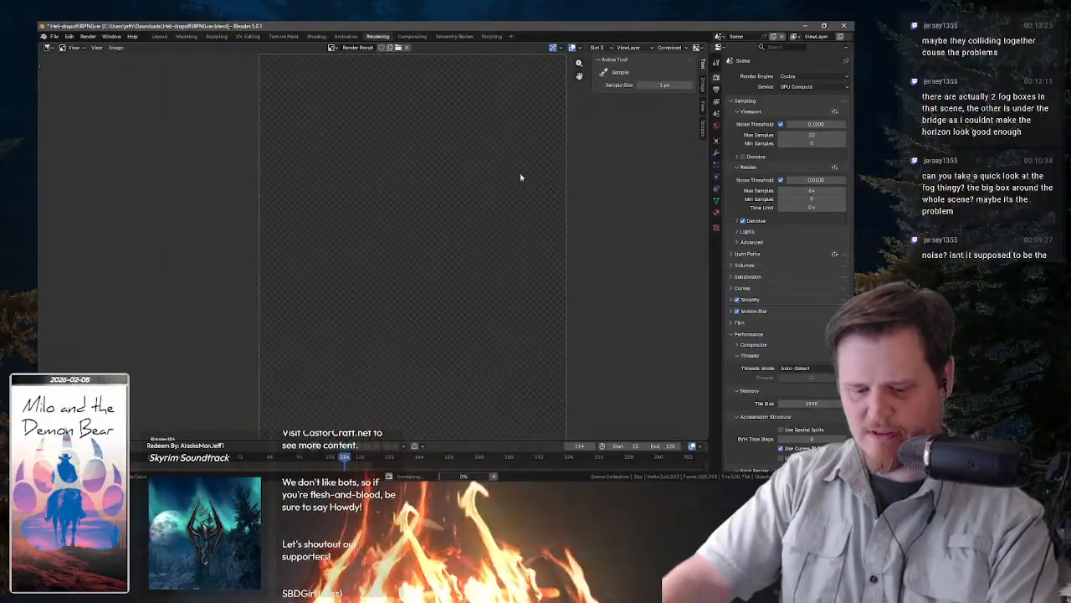
{"action": "key", "text": "F12"}
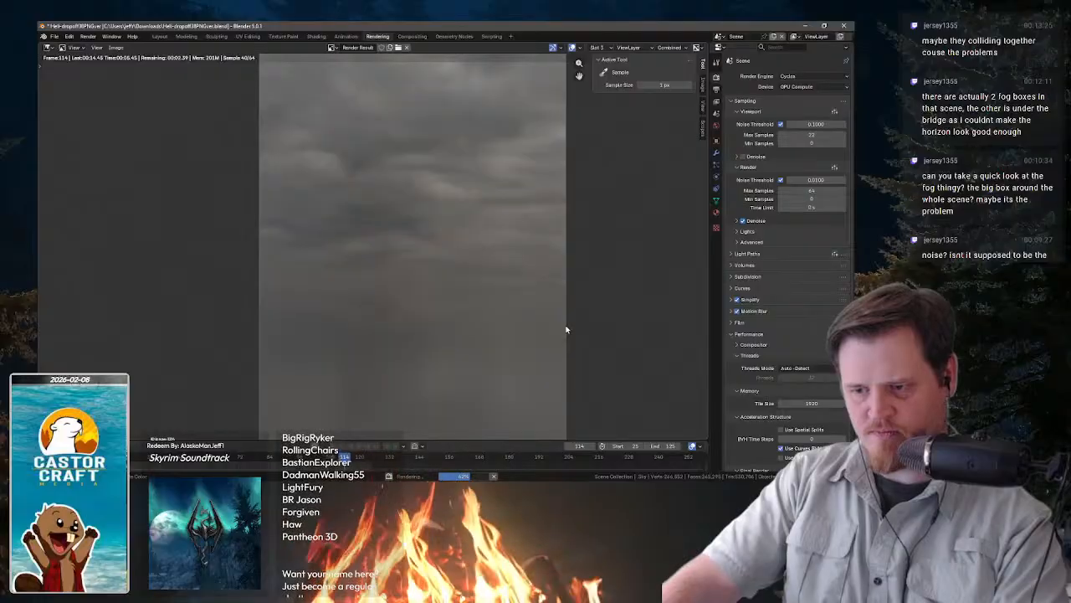
{"action": "key", "text": "Escape"}
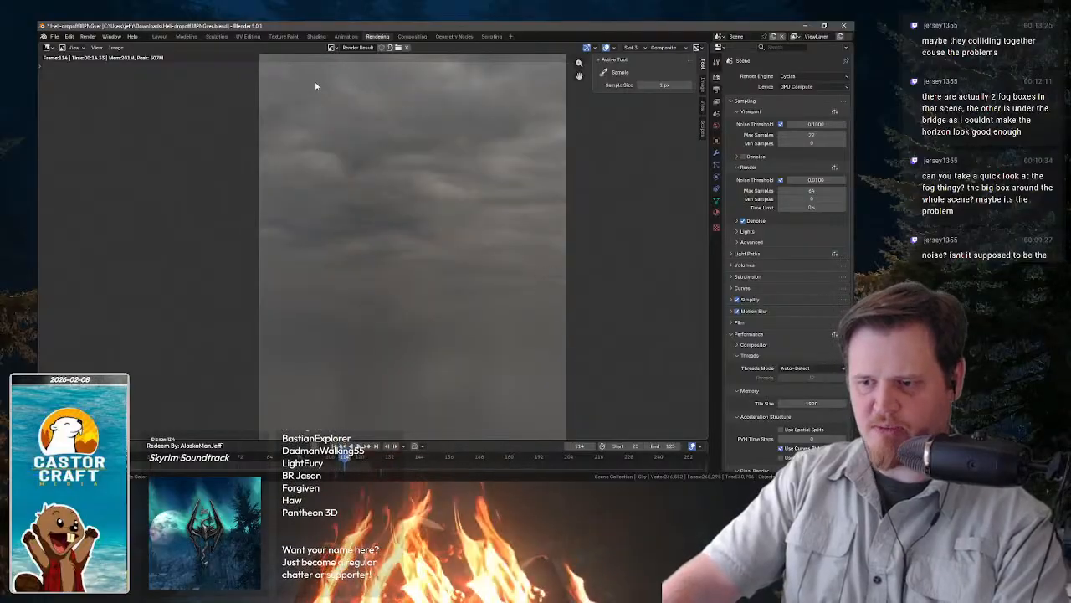
- Return to the Layout workspace and hide the Fog.002 and Fog.003 boxes in the viewport
{"action": "left_click", "coordinate": [158, 37]}
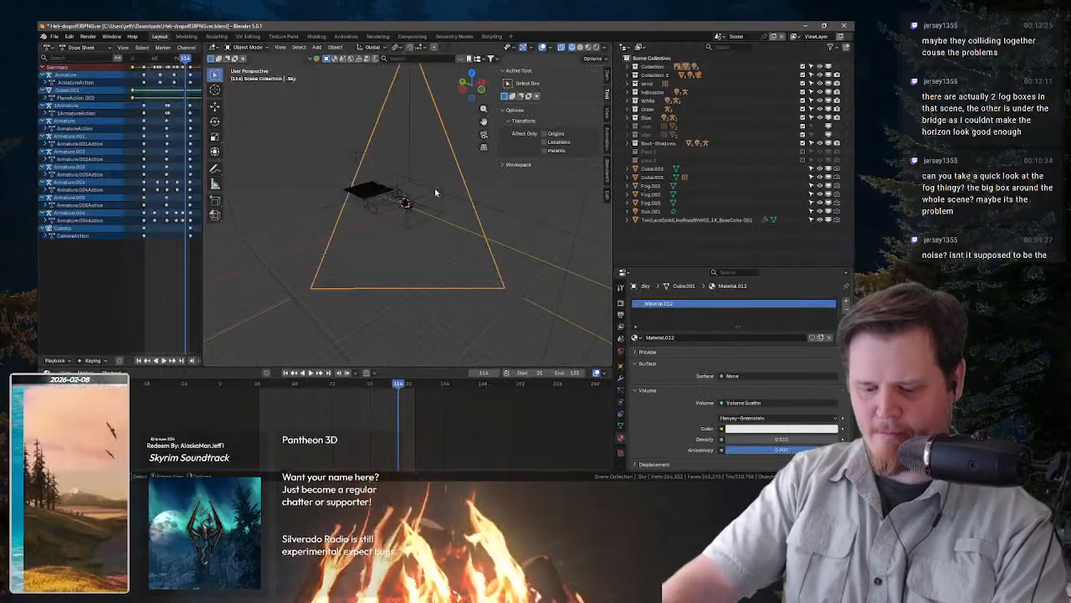
{"action": "left_click", "coordinate": [809, 178]}
{"action": "left_click", "coordinate": [809, 195]}
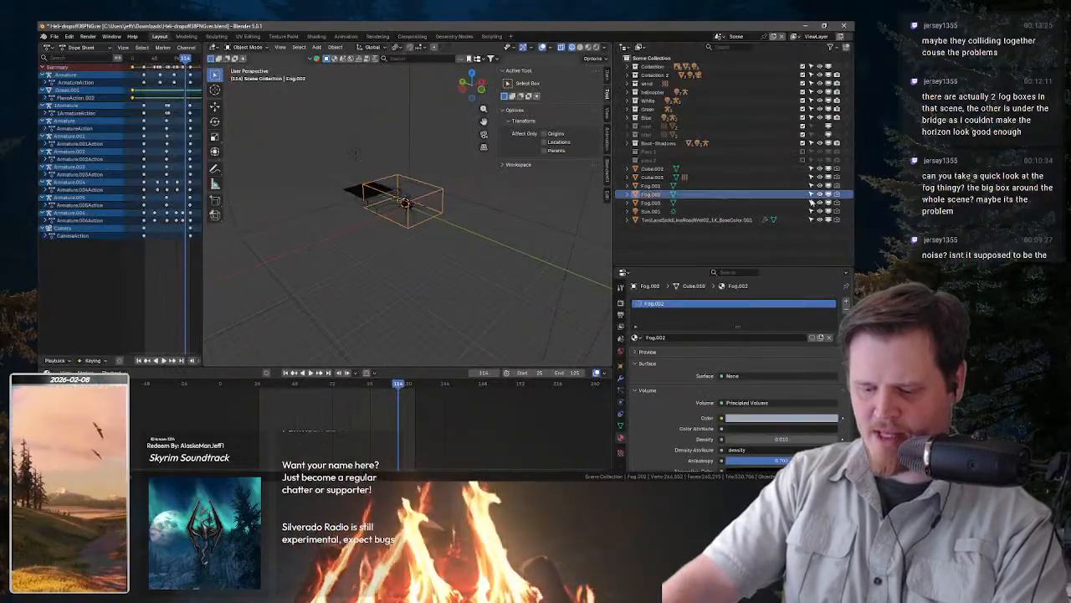
{"action": "left_click", "coordinate": [828, 194]}
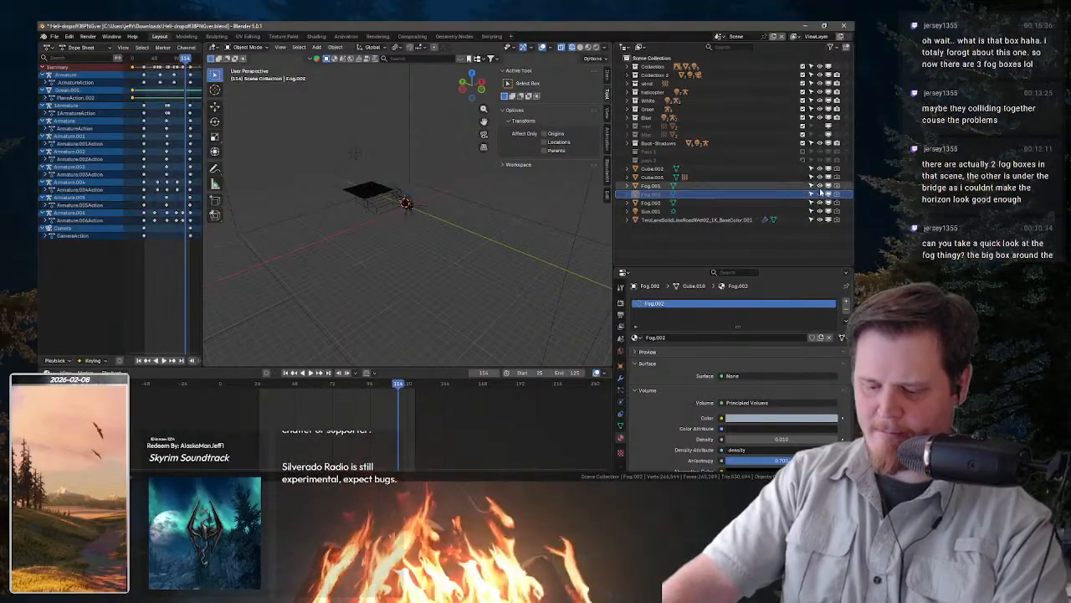
{"action": "scroll", "coordinate": [410, 202], "scroll_direction": "up", "scroll_amount": 3}
{"action": "scroll", "coordinate": [358, 196], "scroll_direction": "up", "scroll_amount": 2}
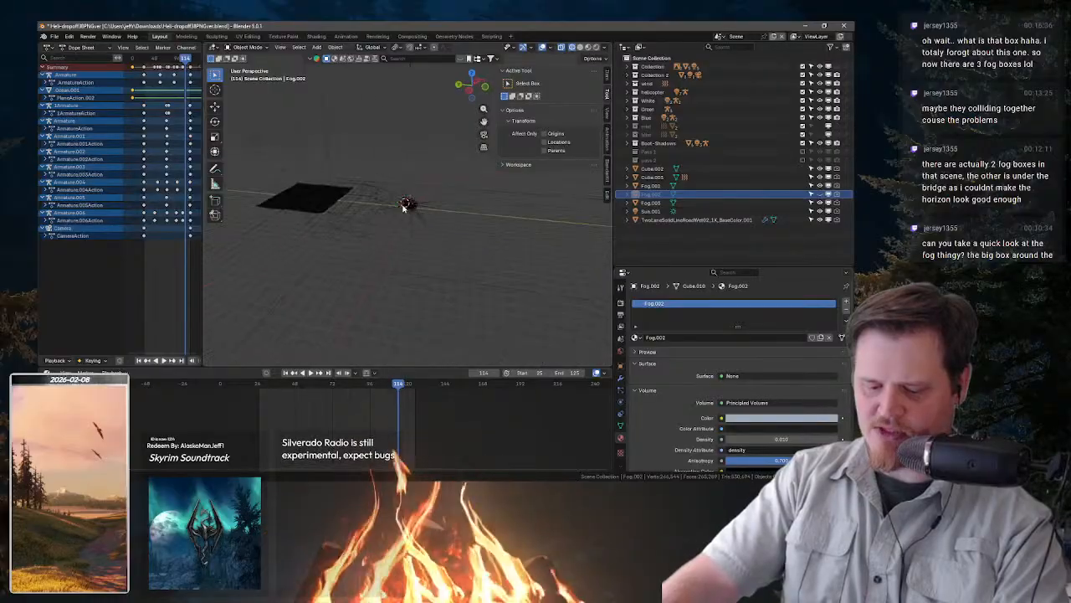
{"action": "left_click", "coordinate": [349, 235]}
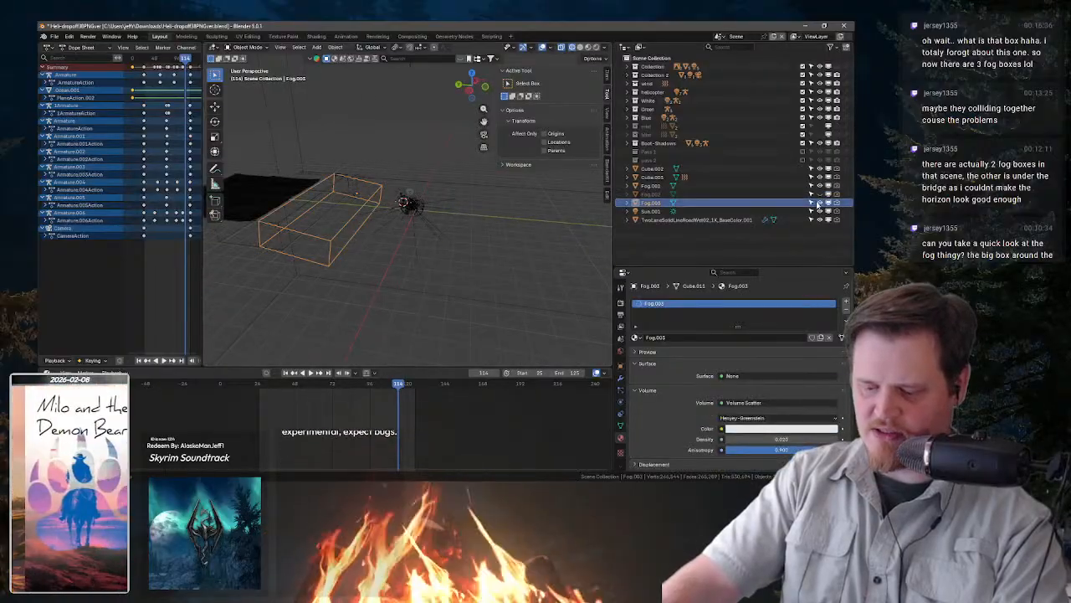
{"action": "key", "text": "h"}
- Select the remaining Fog box around the ocean, locate it in the outliner and render frame 114 again
{"action": "left_click", "coordinate": [321, 228]}
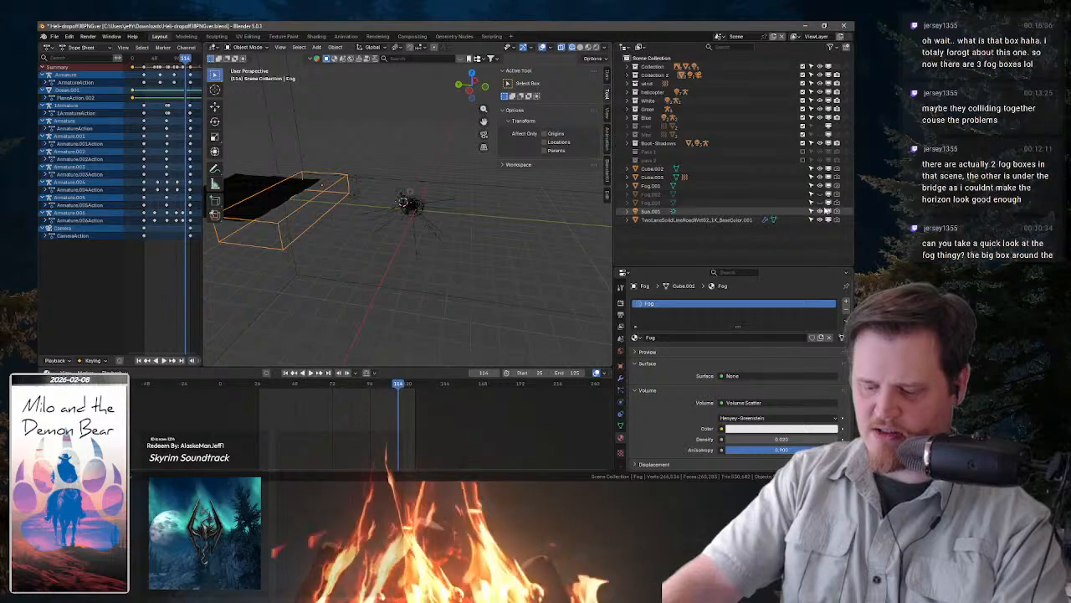
{"action": "key", "text": "period"}
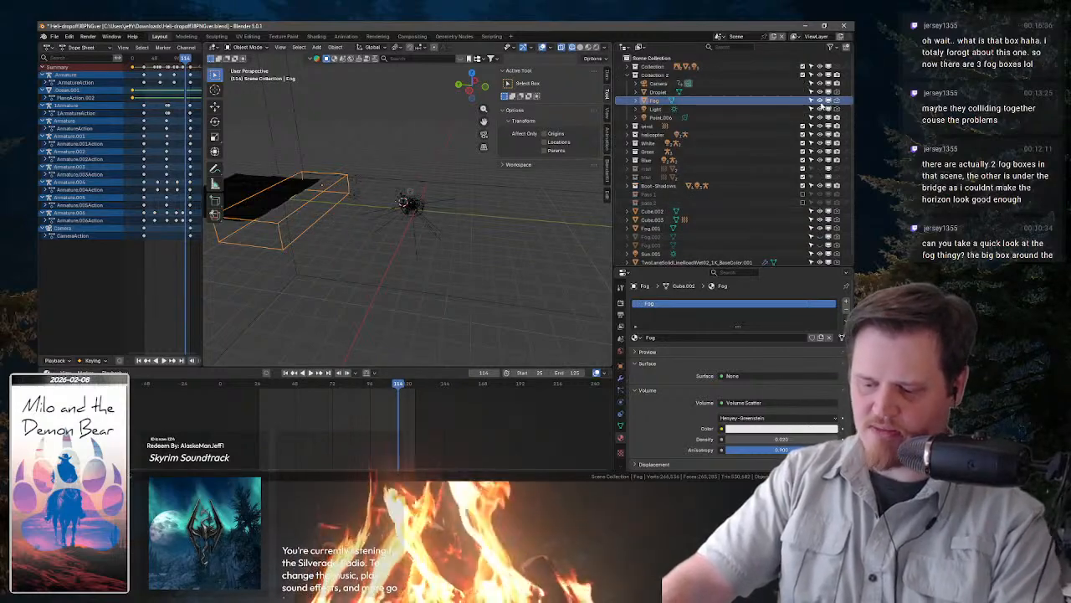
{"action": "left_click_drag", "start_coordinate": [440, 194], "coordinate": [385, 181]}
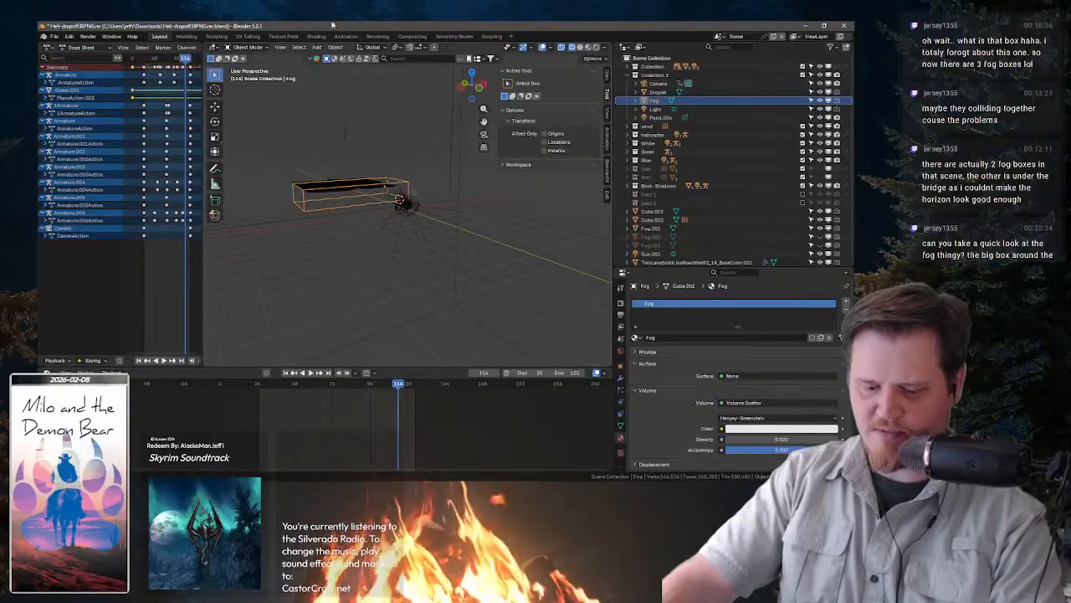
{"action": "left_click", "coordinate": [346, 37]}
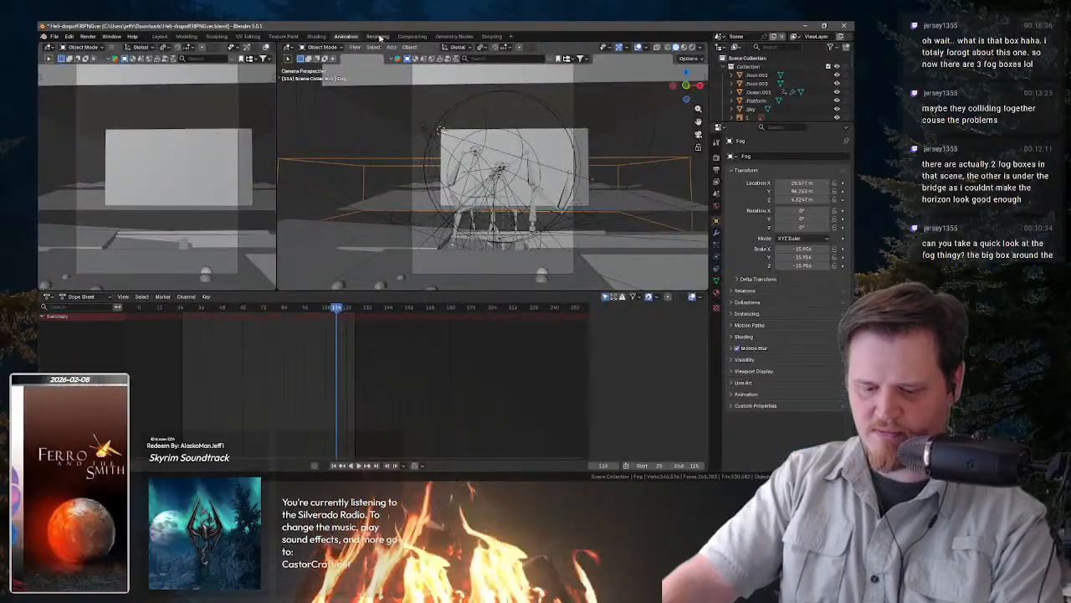
{"action": "left_click", "coordinate": [378, 37]}
{"action": "key", "text": "F12"}
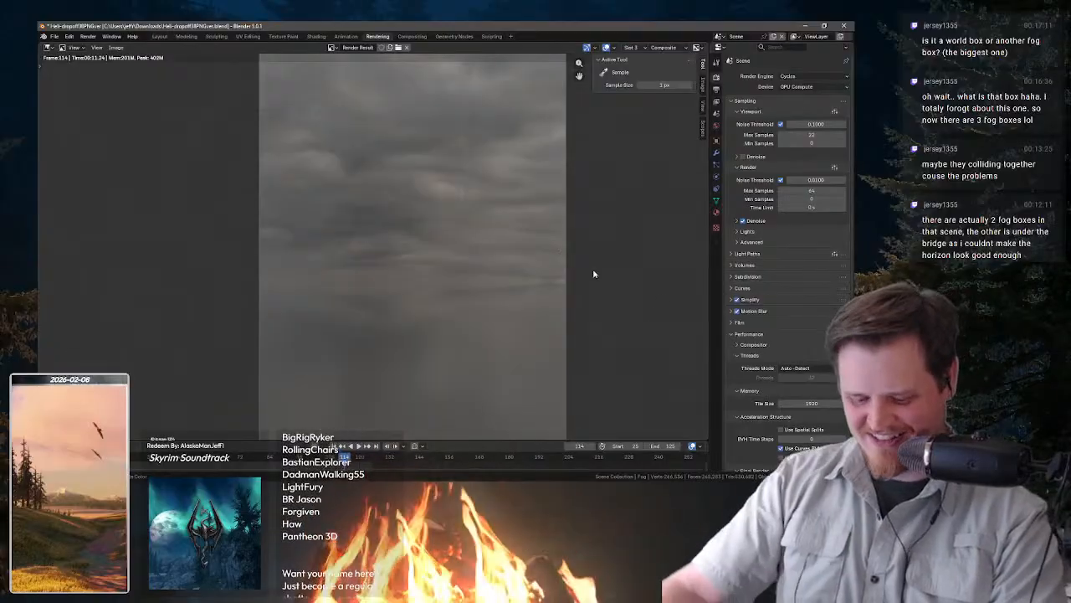
- Hide the Fog box in the Layout viewport, select the Ocean.001 plane and examine its green water.008 material
{"action": "left_click", "coordinate": [159, 37]}
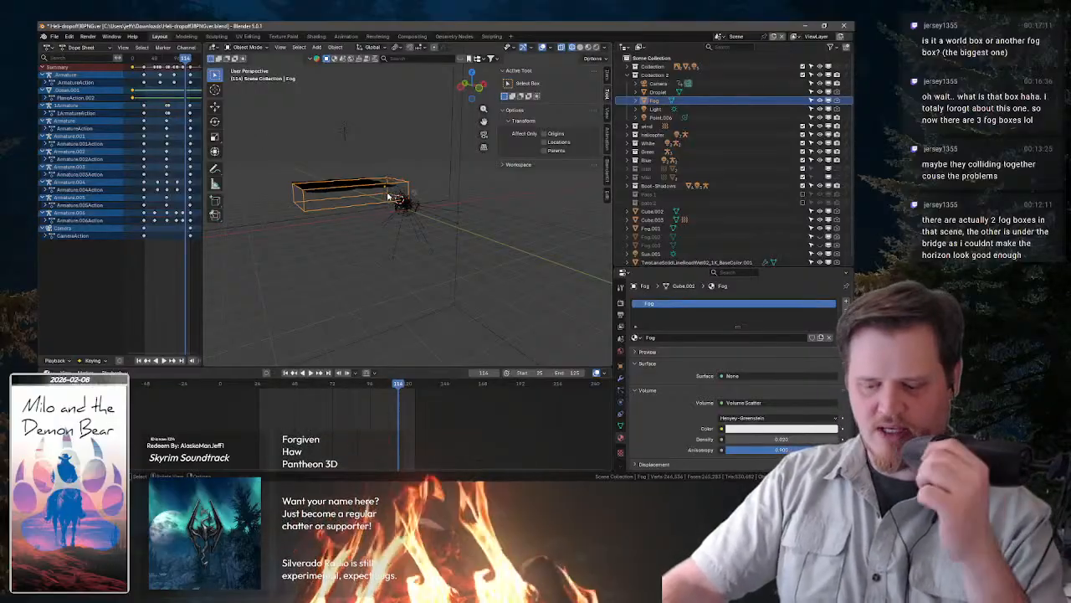
{"action": "left_click", "coordinate": [820, 100]}
{"action": "left_click_drag", "start_coordinate": [349, 202], "coordinate": [522, 221]}
{"action": "left_click", "coordinate": [357, 213]}
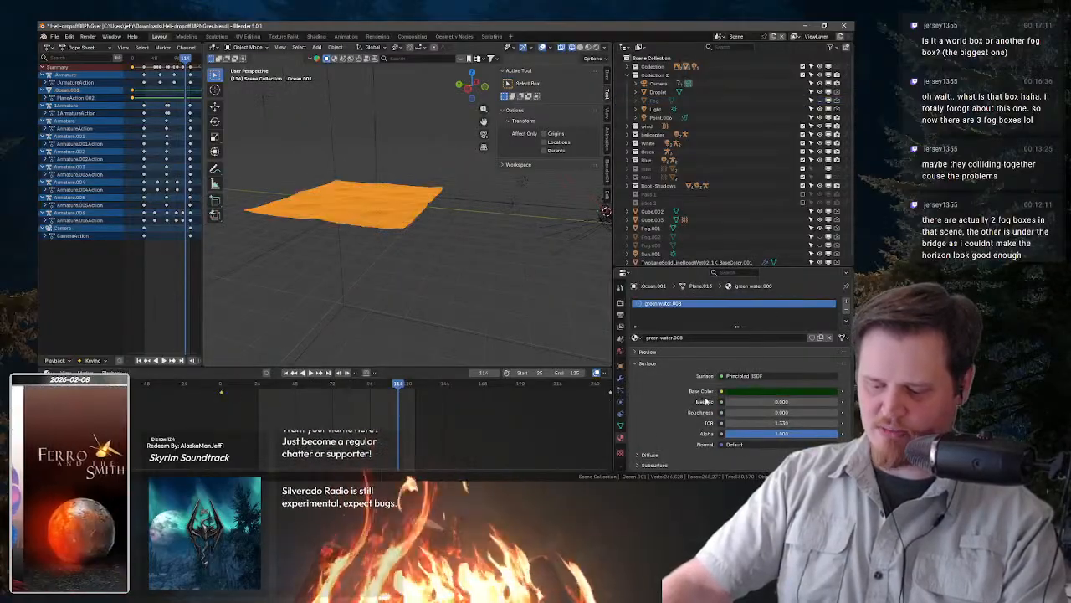
{"action": "scroll", "coordinate": [712, 395], "scroll_direction": "down", "scroll_amount": 2}
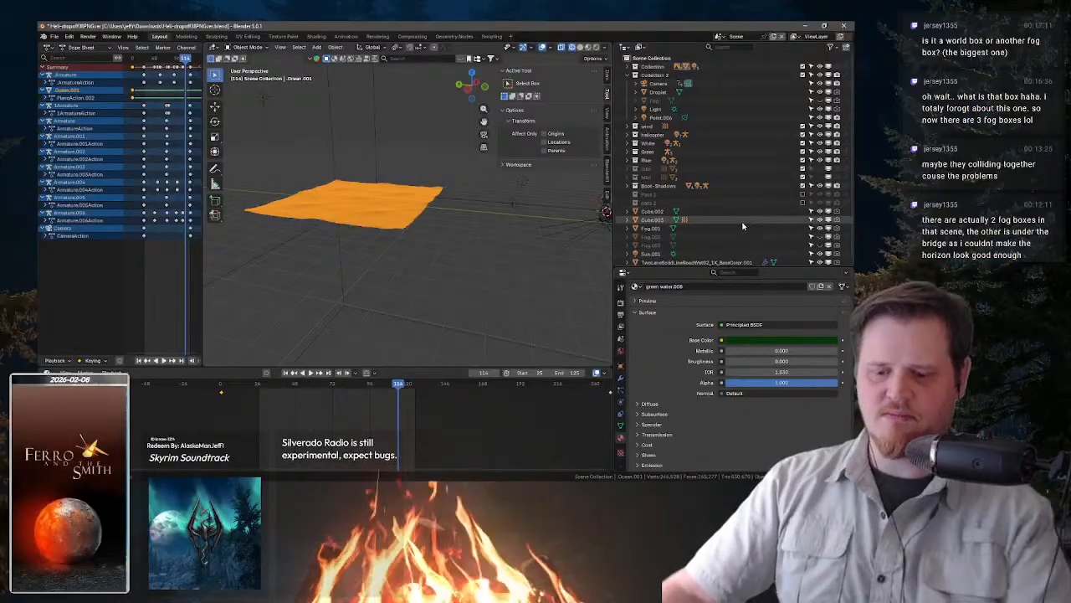
- Locate Ocean.001 in the outliner, toggle its viewport visibility off and on, and collapse Collection and Collection 2
{"action": "key", "text": "KP_Decimal"}
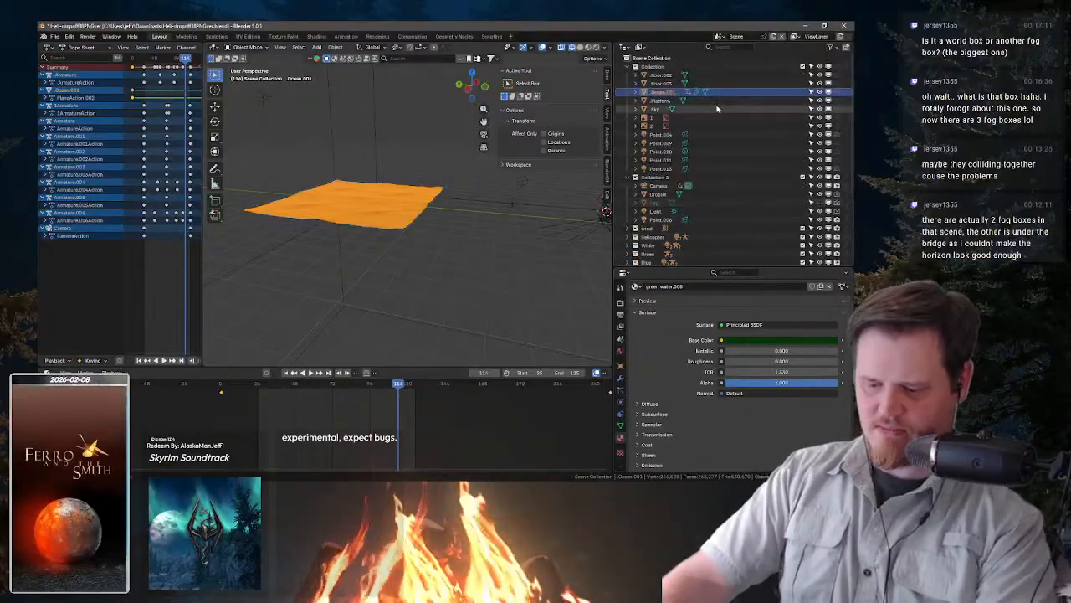
{"action": "left_click", "coordinate": [821, 94]}
{"action": "left_click", "coordinate": [820, 98]}
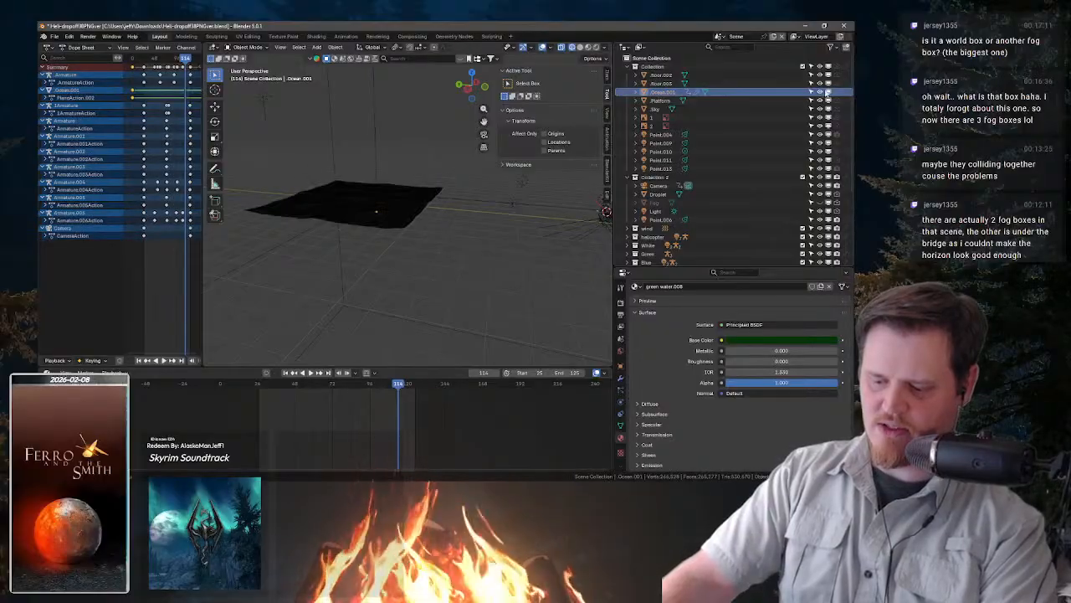
{"action": "left_click", "coordinate": [742, 91]}
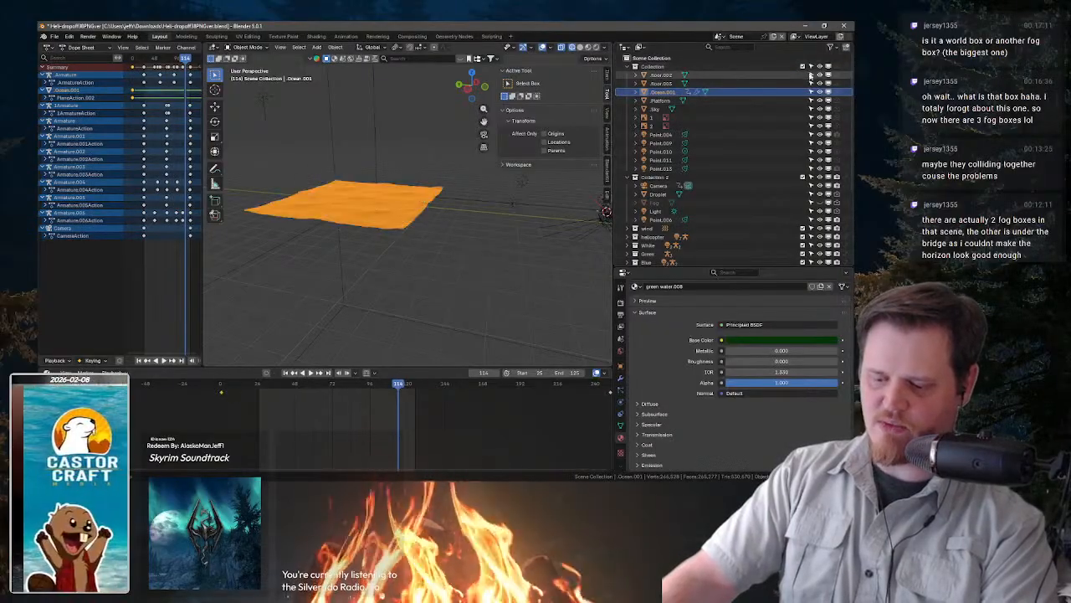
{"action": "left_click", "coordinate": [634, 67]}
{"action": "left_click", "coordinate": [630, 76]}
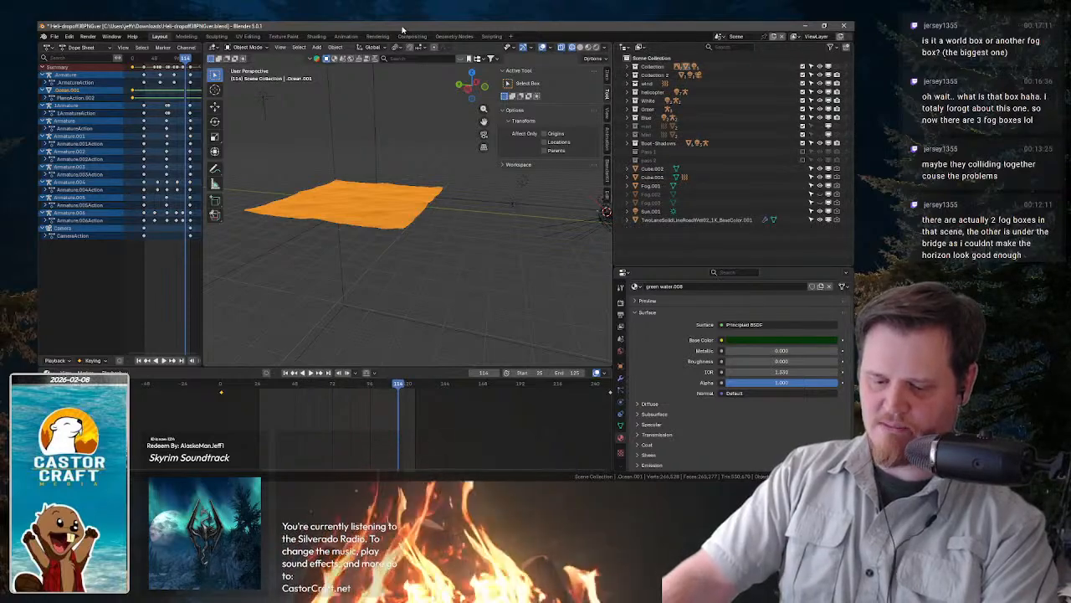
- Replace the Layout workspace's dope sheet with an image editor displaying the Render Result
{"action": "left_click", "coordinate": [378, 37]}
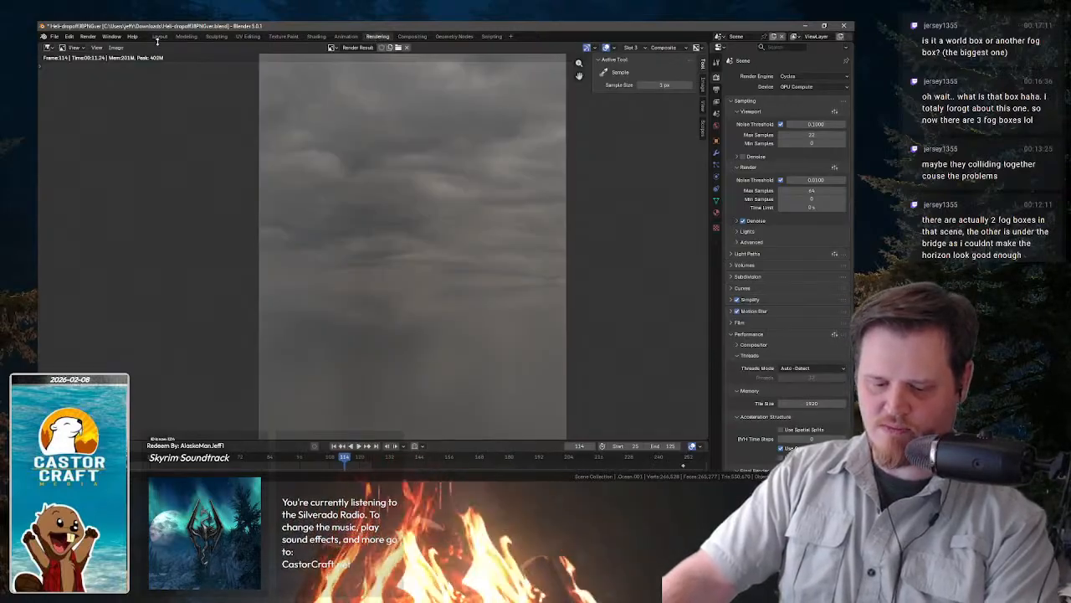
{"action": "left_click", "coordinate": [159, 37]}
{"action": "left_click", "coordinate": [84, 48]}
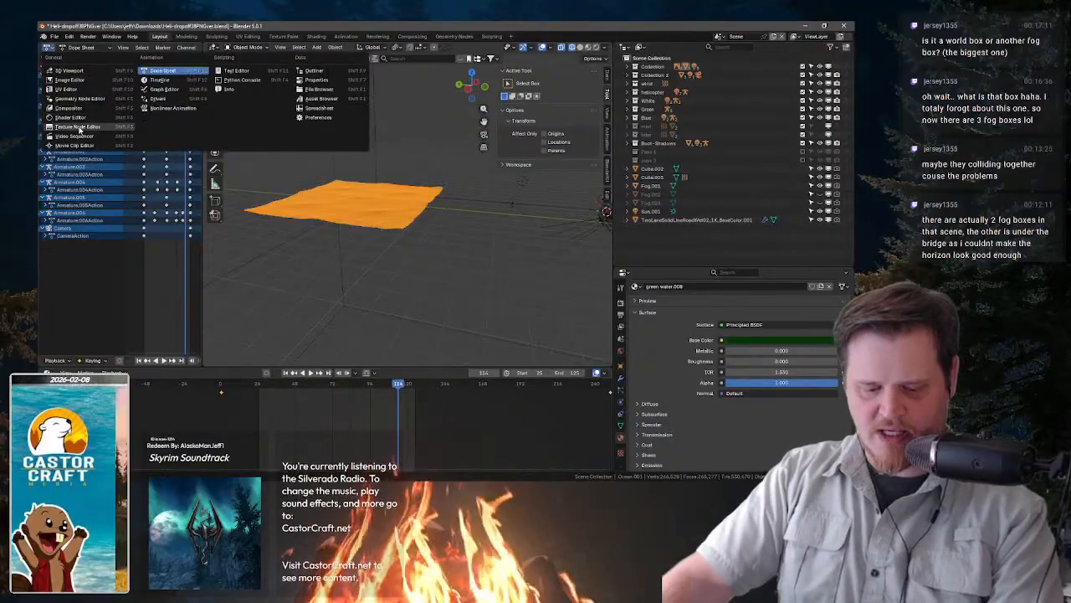
{"action": "left_click", "coordinate": [100, 80]}
{"action": "left_click", "coordinate": [140, 47]}
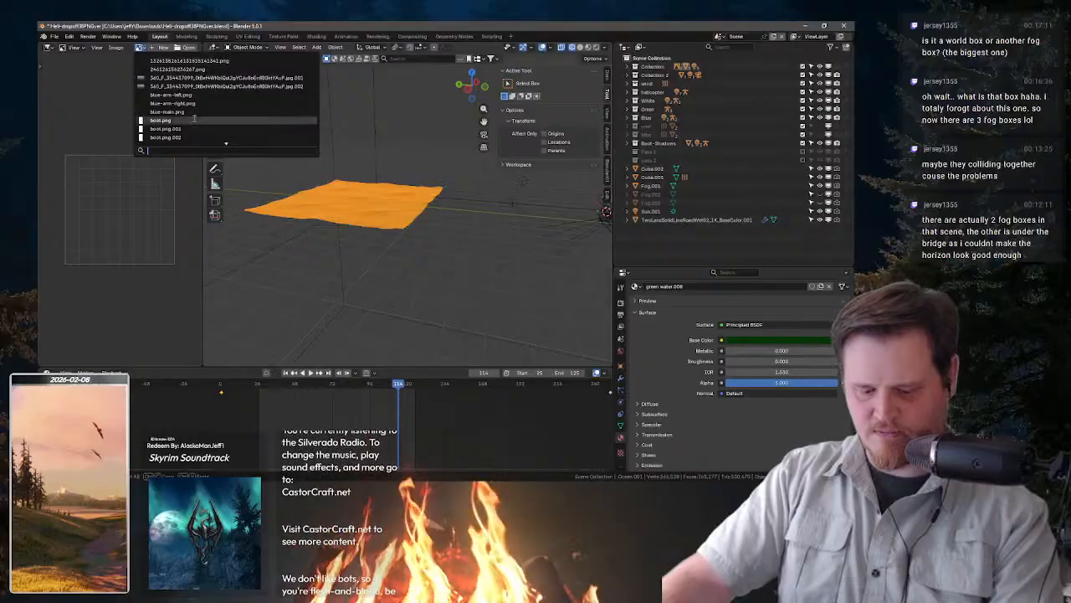
{"action": "left_click", "coordinate": [193, 61]}
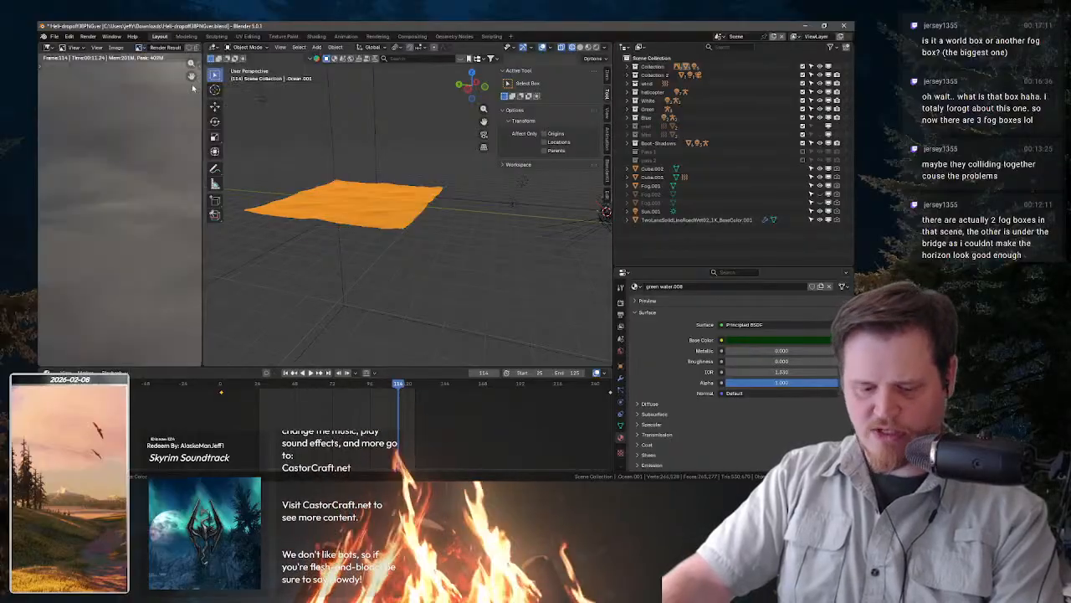
- Widen the image editor, shrink the timeline area below it and fit the render image to the enlarged view
{"action": "left_click_drag", "start_coordinate": [202, 105], "coordinate": [350, 105]}
{"action": "key", "text": "Home"}
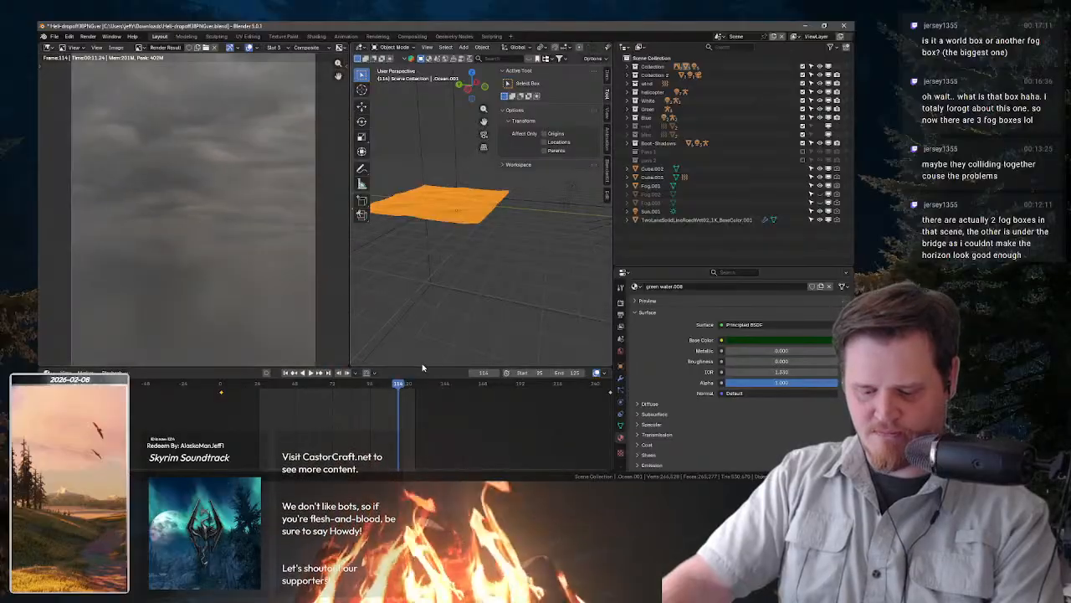
{"action": "left_click_drag", "start_coordinate": [423, 367], "coordinate": [422, 446]}
{"action": "key", "text": "Home"}
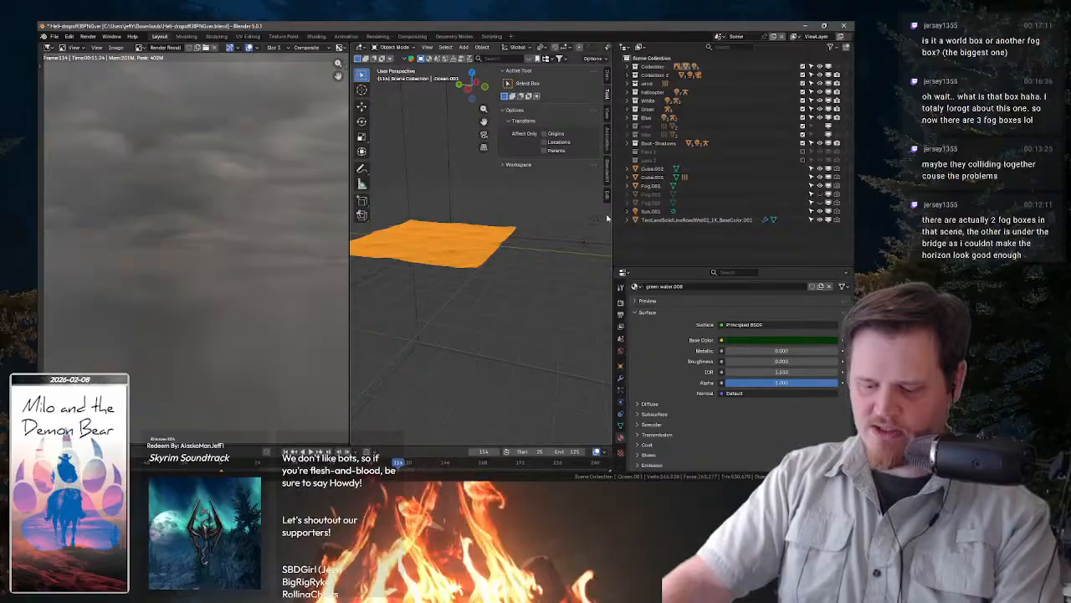
- Show the World settings, then enlarge the timeline area and turn it into a shader editor for the World nodes
{"action": "left_click", "coordinate": [620, 349]}
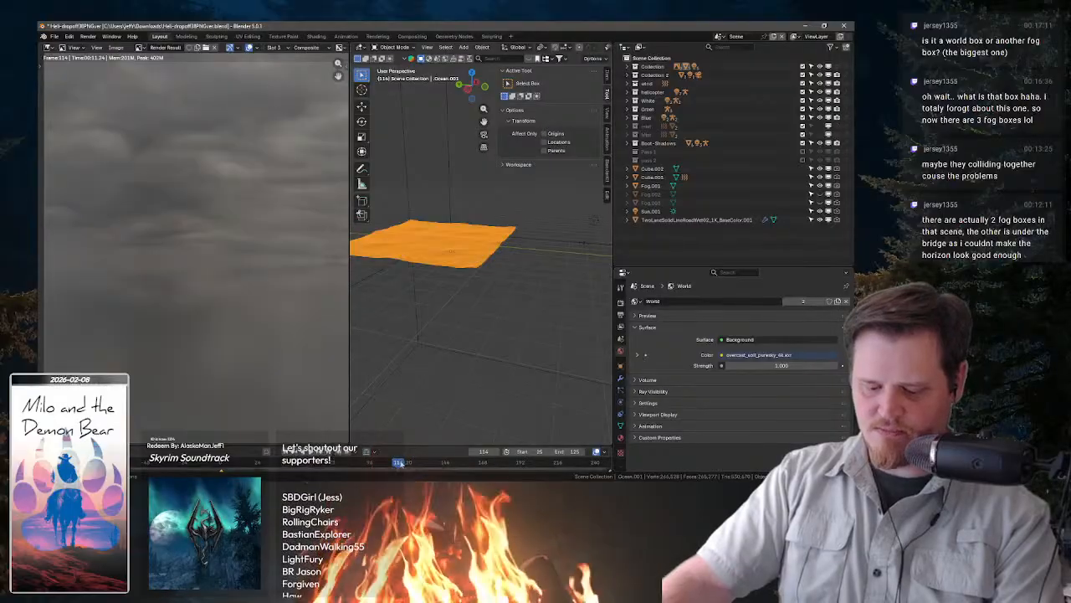
{"action": "left_click_drag", "start_coordinate": [393, 446], "coordinate": [392, 329]}
{"action": "left_click", "coordinate": [48, 336]}
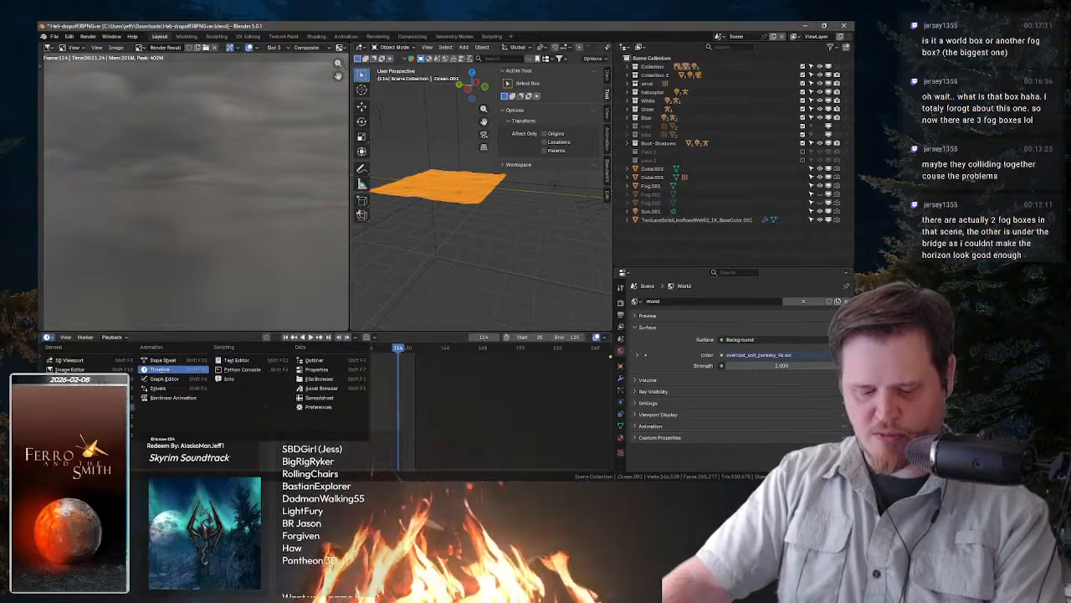
{"action": "left_click", "coordinate": [76, 415]}
{"action": "left_click", "coordinate": [75, 337]}
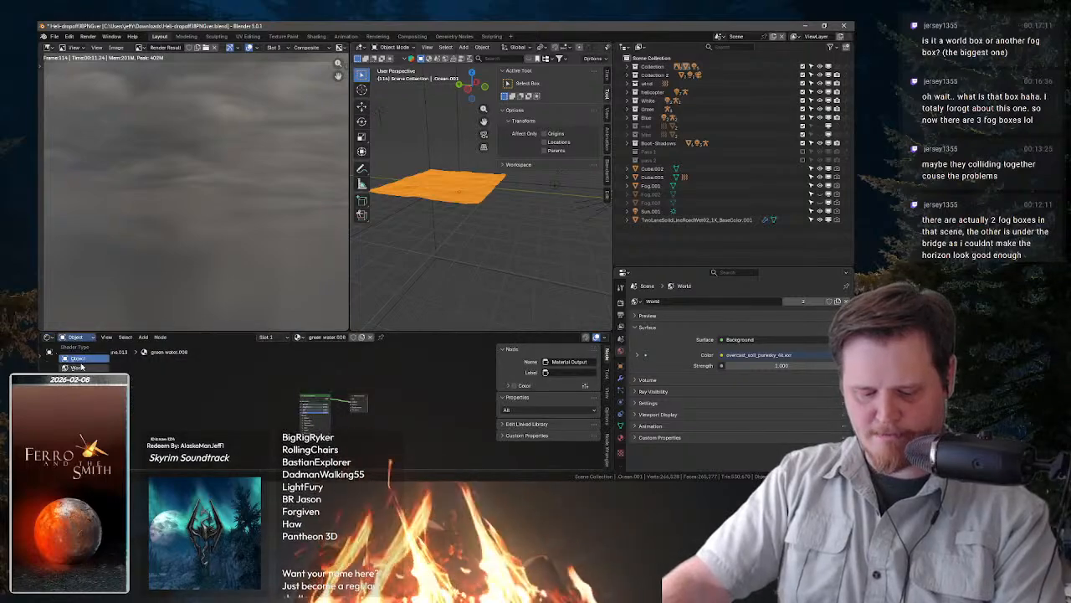
{"action": "left_click", "coordinate": [80, 366]}
- Cut the link between the Background node and the World Output's Surface input
{"action": "scroll", "coordinate": [405, 438], "scroll_direction": "up", "scroll_amount": 9}
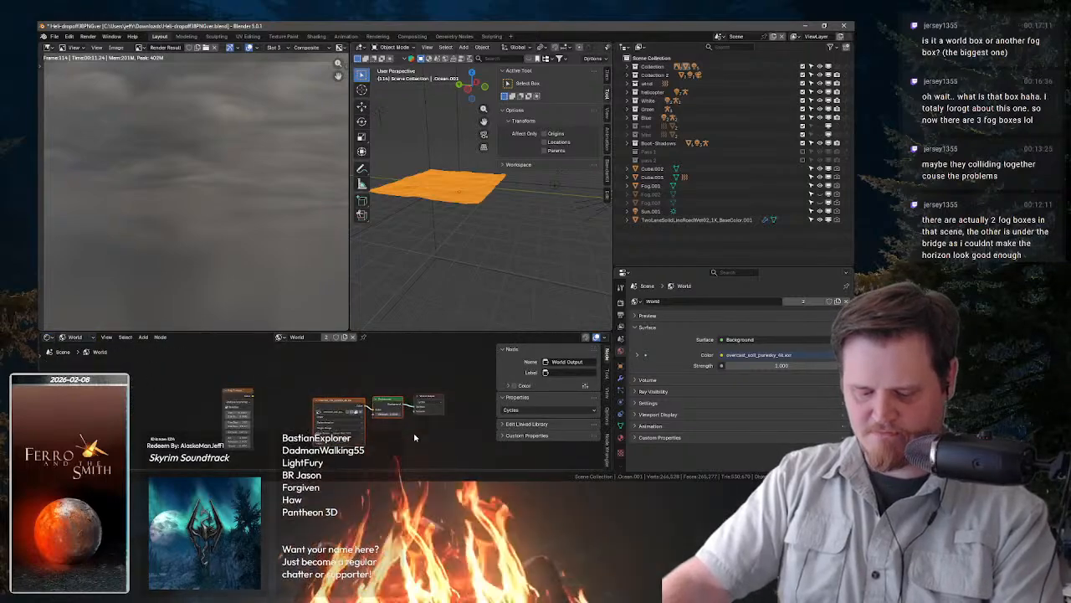
{"action": "left_click_drag", "start_coordinate": [426, 427], "coordinate": [284, 393]}
{"action": "scroll", "coordinate": [284, 393], "scroll_direction": "up", "scroll_amount": 5}
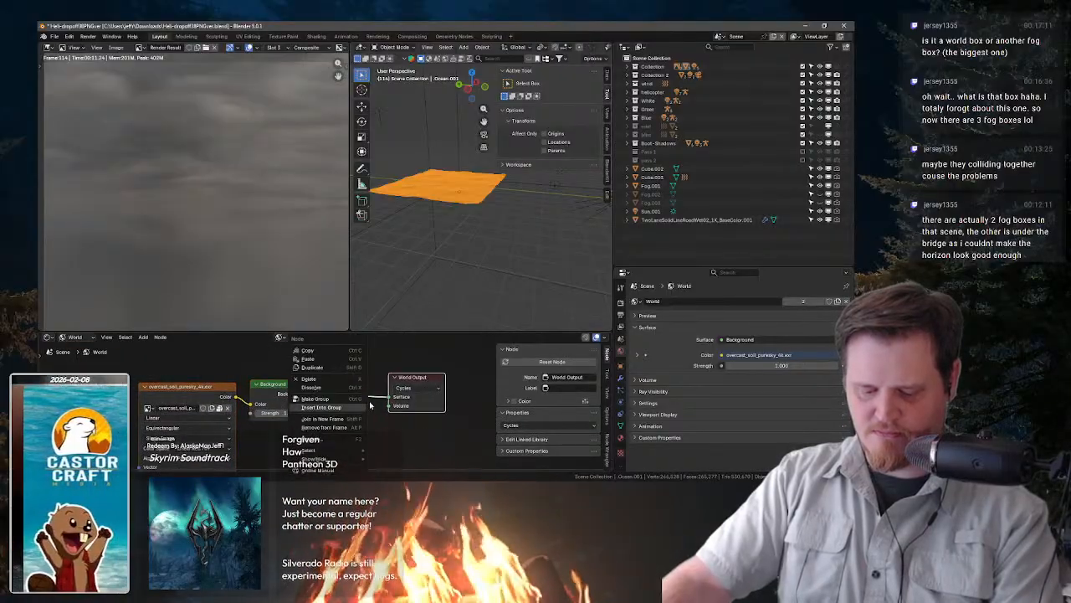
{"action": "left_click_drag", "start_coordinate": [360, 377], "coordinate": [359, 412]}
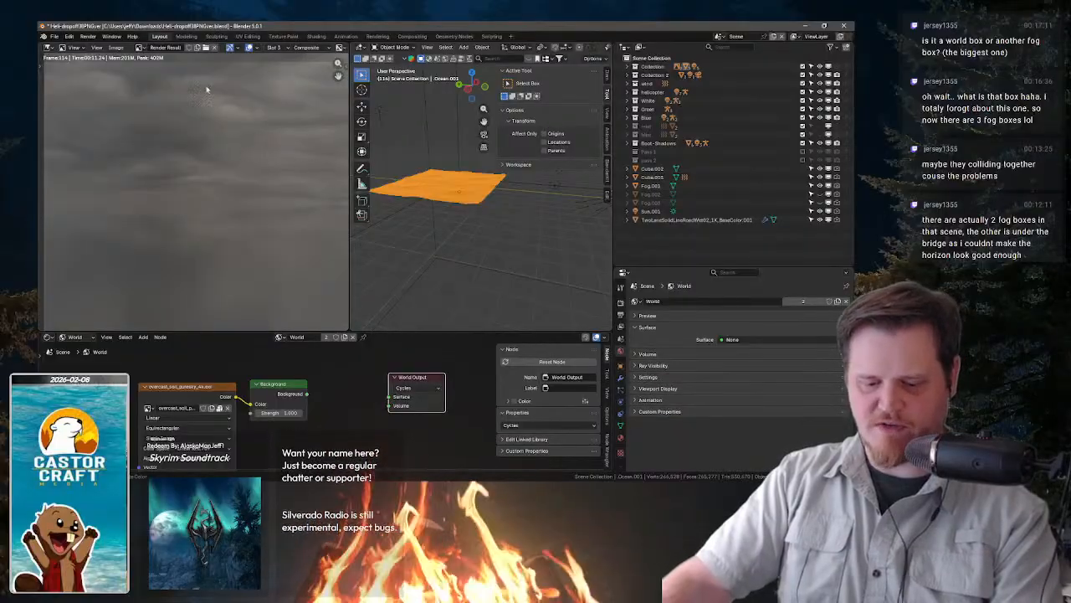
- Examine the foggy render result and render the current frame again
{"action": "scroll", "coordinate": [284, 183], "scroll_direction": "down", "scroll_amount": 3}
{"action": "scroll", "coordinate": [269, 183], "scroll_direction": "up", "scroll_amount": 2}
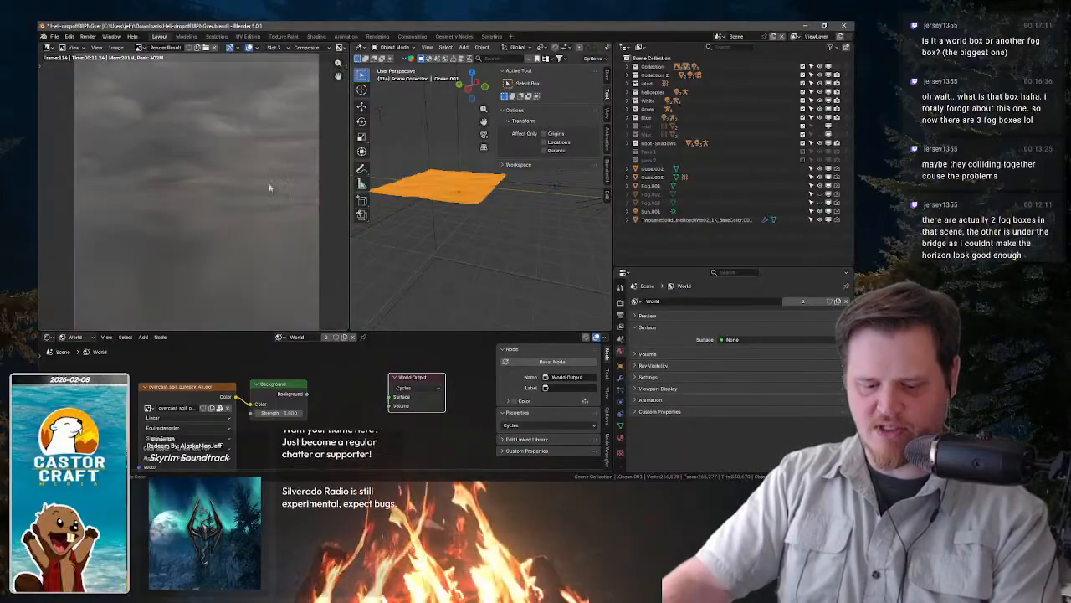
{"action": "key", "text": "F12"}
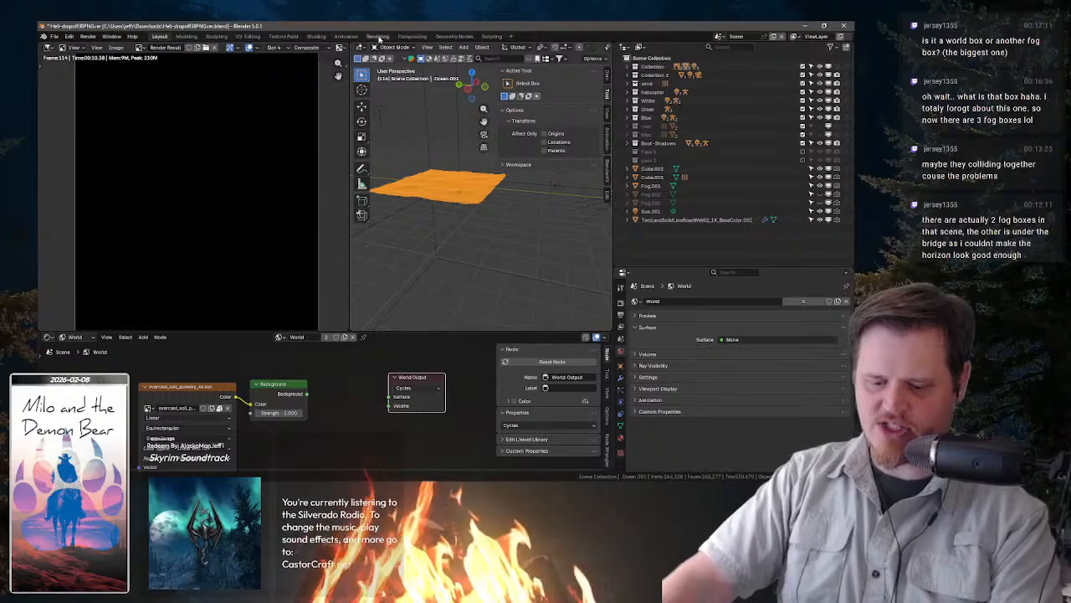
- Mute the compositor's Noise Texture, RGB to BW and Overlay nodes, and check the render of the frame
{"action": "left_click", "coordinate": [377, 36]}
{"action": "left_click", "coordinate": [411, 36]}
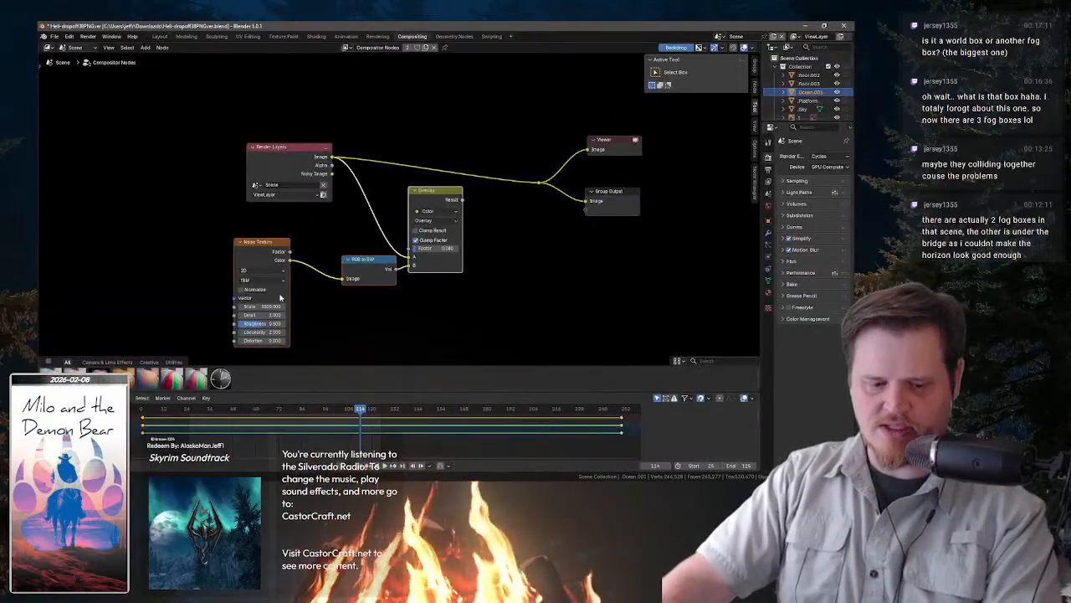
{"action": "key", "text": "m"}
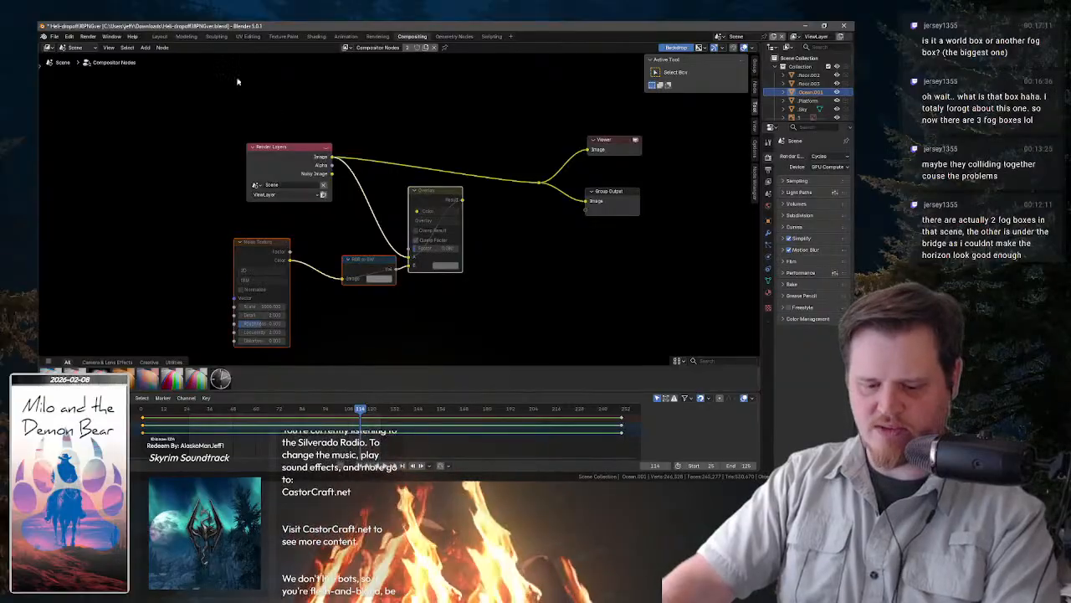
{"action": "left_click", "coordinate": [158, 37]}
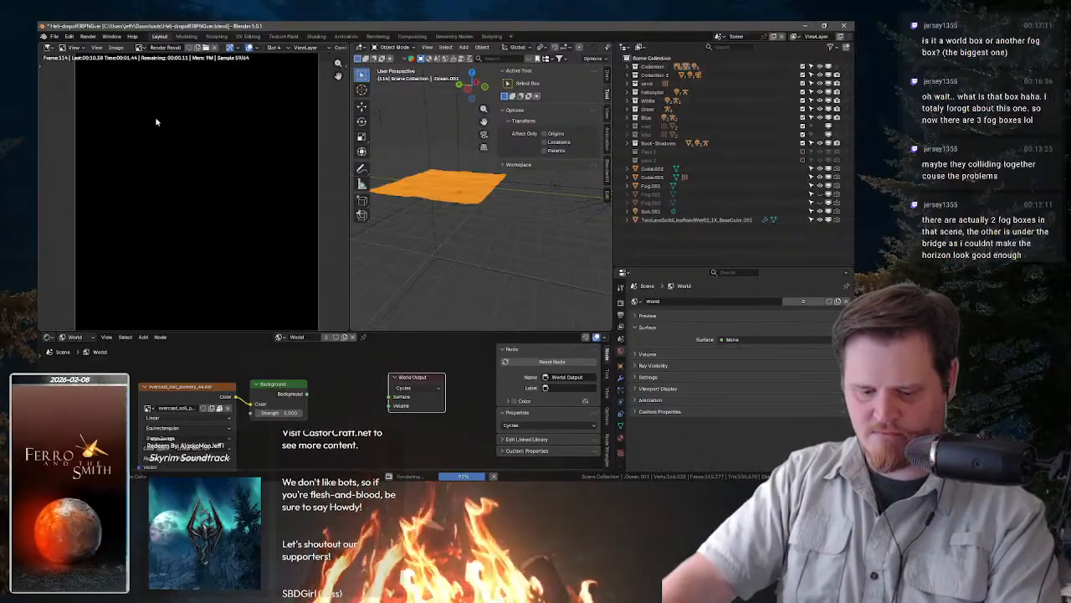
{"action": "scroll", "coordinate": [153, 121], "scroll_direction": "up", "scroll_amount": 2}
{"action": "scroll", "coordinate": [159, 125], "scroll_direction": "down", "scroll_amount": 4}
{"action": "scroll", "coordinate": [180, 148], "scroll_direction": "up", "scroll_amount": 1}
{"action": "left_click_drag", "start_coordinate": [211, 130], "coordinate": [211, 134]}
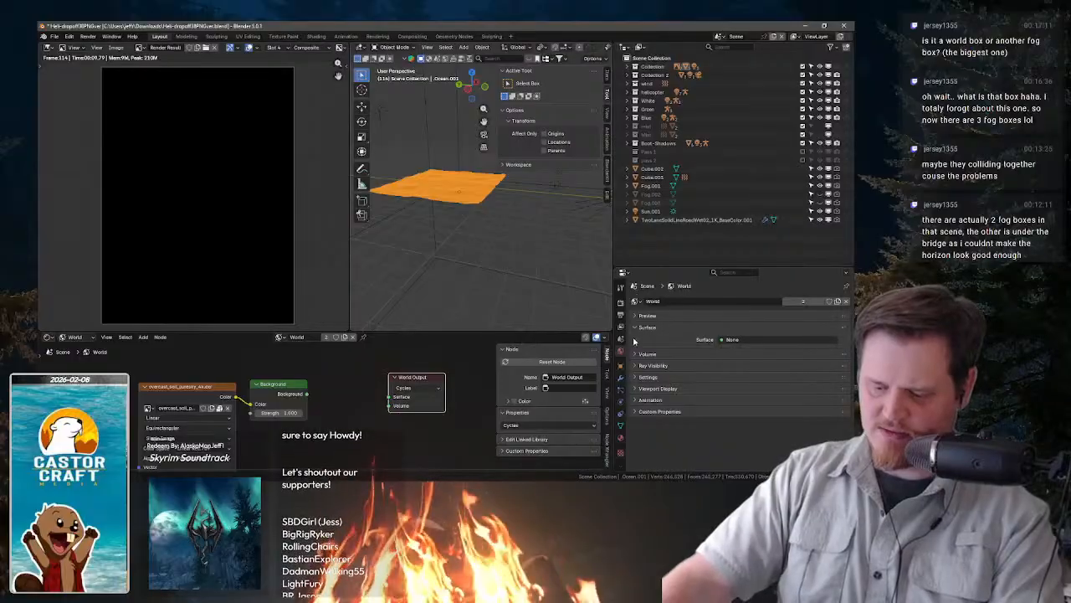
- Turn off denoising in the Cycles render sampling settings and re-render the frame
{"action": "left_click", "coordinate": [621, 300]}
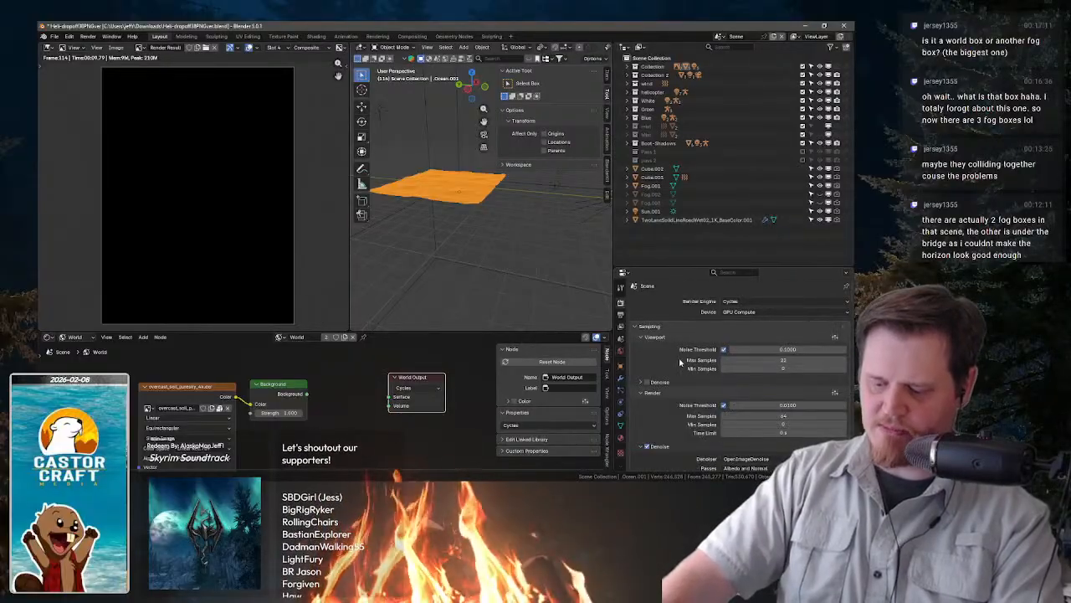
{"action": "scroll", "coordinate": [682, 368], "scroll_direction": "down", "scroll_amount": 2}
{"action": "left_click", "coordinate": [647, 413]}
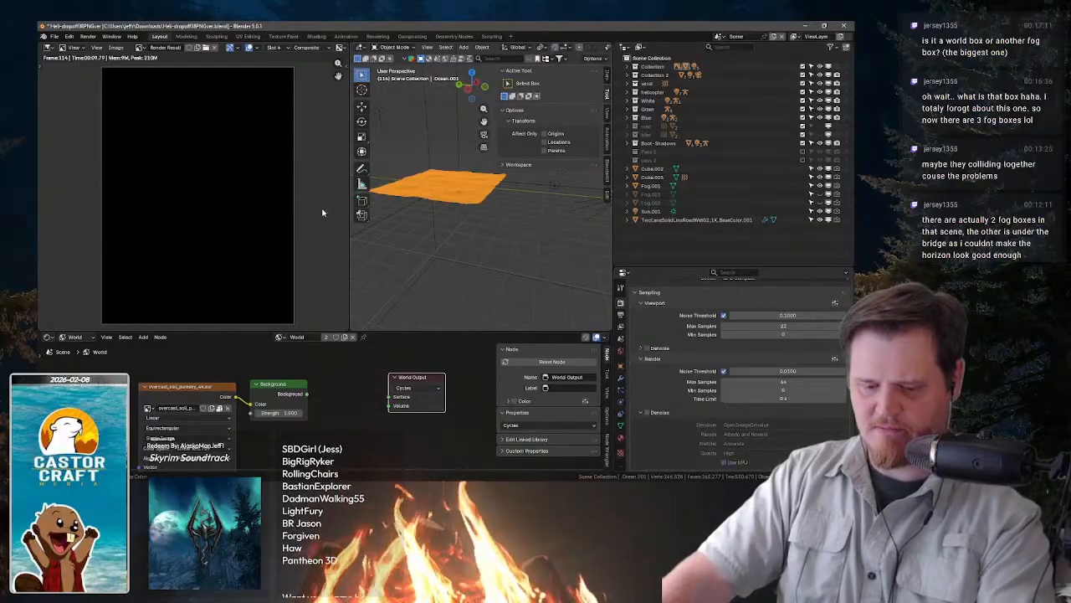
{"action": "key", "text": "F12"}
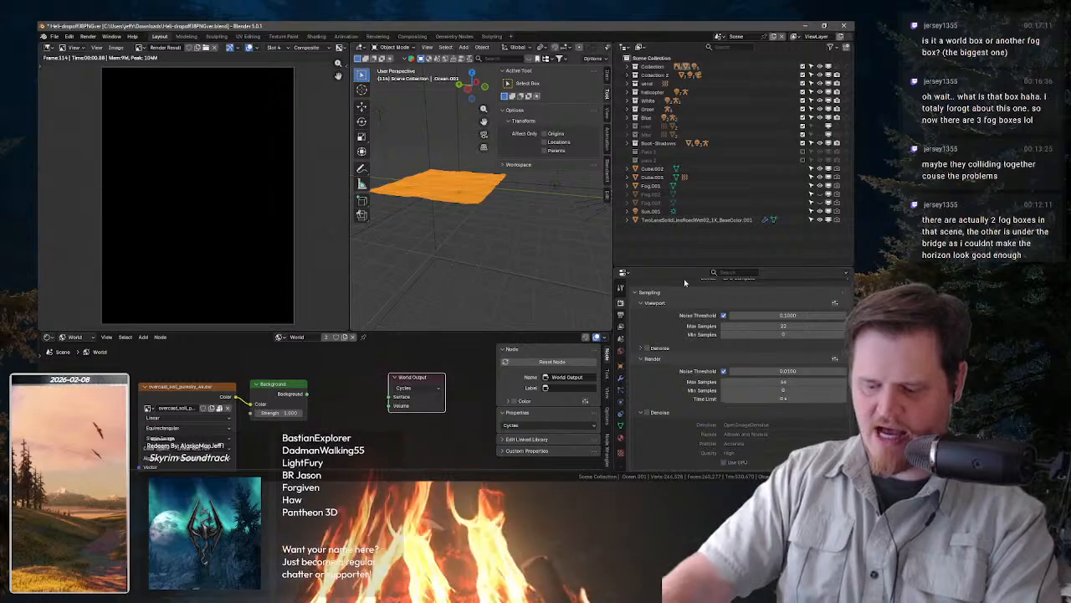
- Turn render denoising back on with the OptiX denoiser and re-render the frame
{"action": "left_click", "coordinate": [665, 411]}
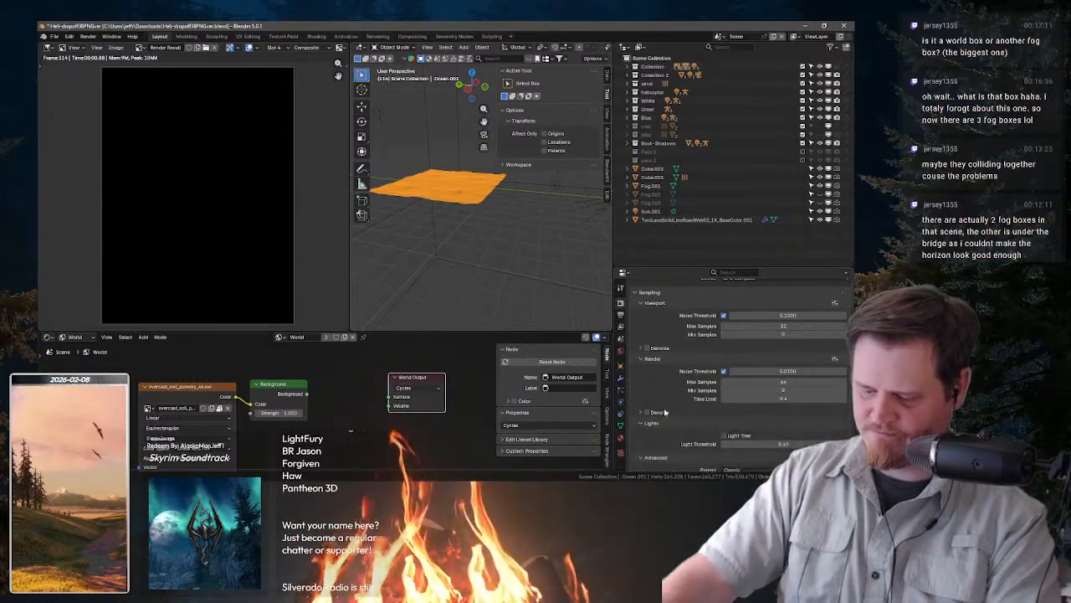
{"action": "left_click", "coordinate": [664, 412]}
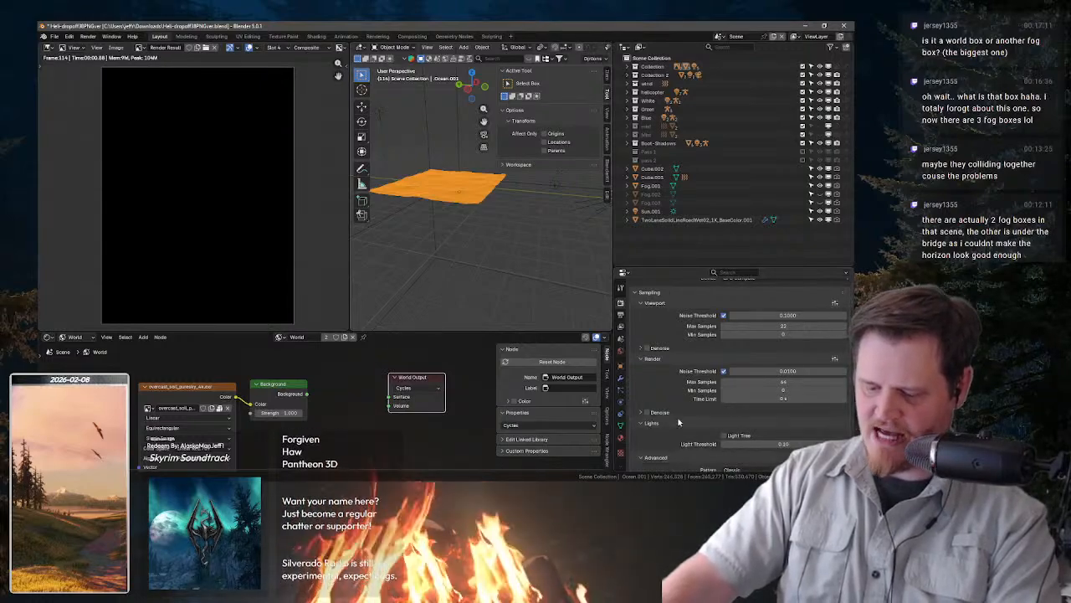
{"action": "scroll", "coordinate": [650, 413], "scroll_direction": "down", "scroll_amount": 2}
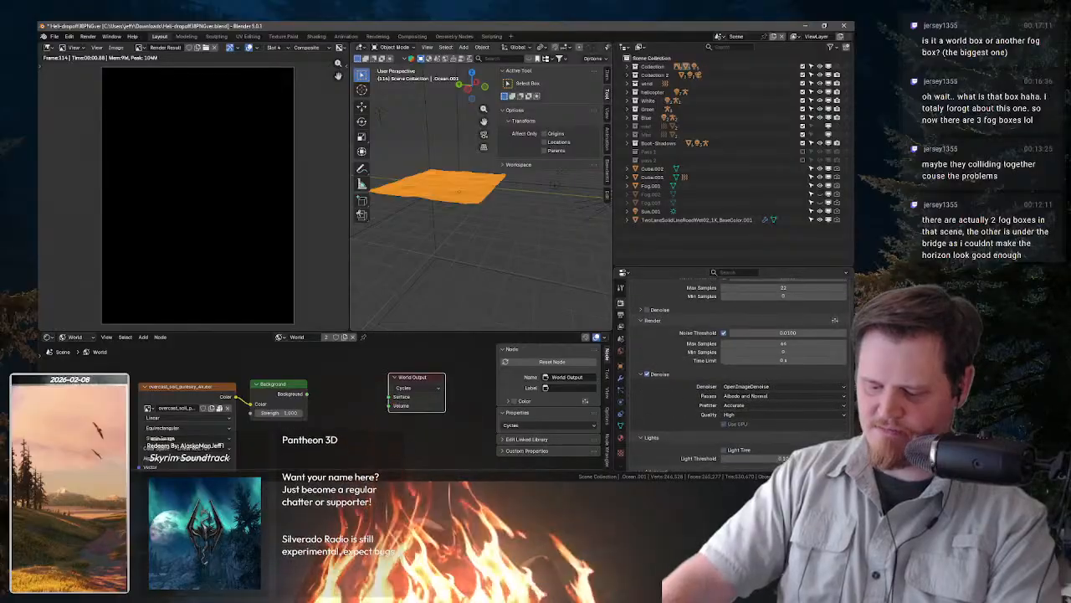
{"action": "left_click", "coordinate": [745, 386]}
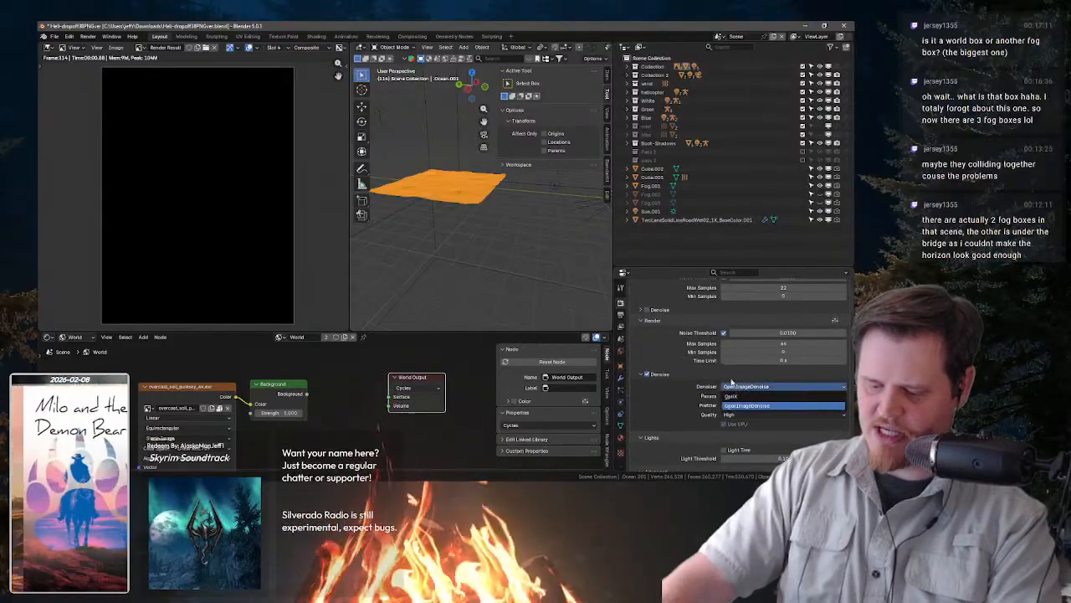
{"action": "left_click", "coordinate": [753, 396]}
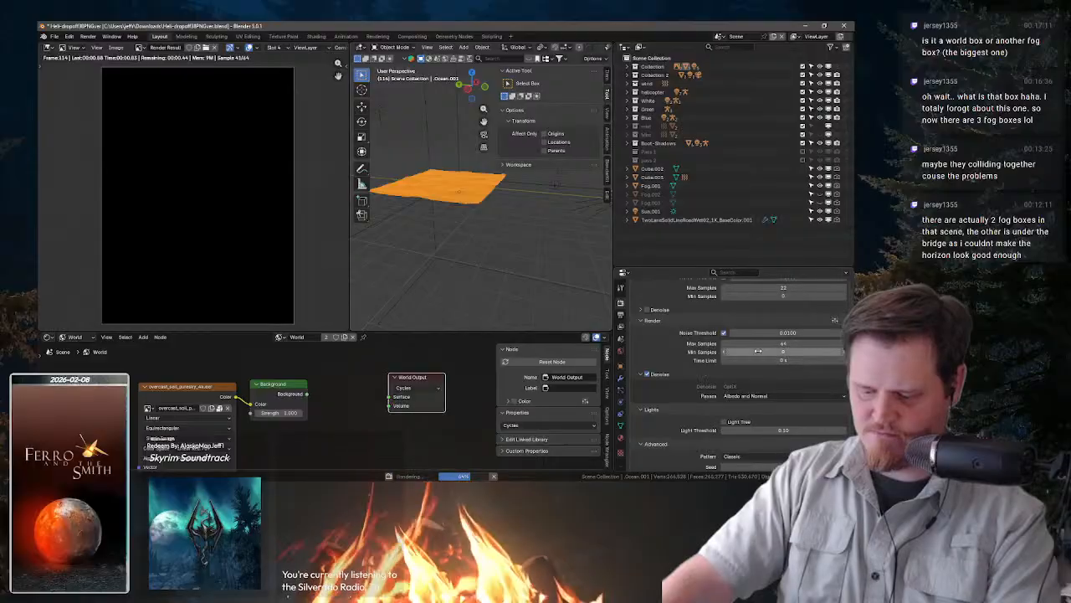
{"action": "left_click", "coordinate": [744, 396]}
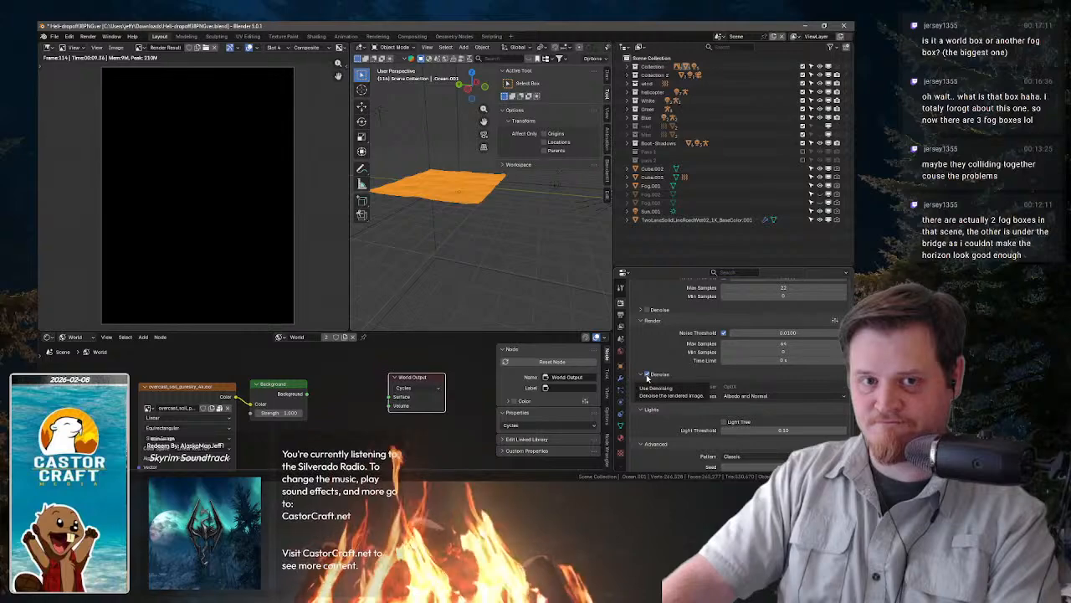
- Set the render denoiser to OpenImageDenoise with the Fast prefilter and re-render the frame
{"action": "left_click", "coordinate": [739, 388]}
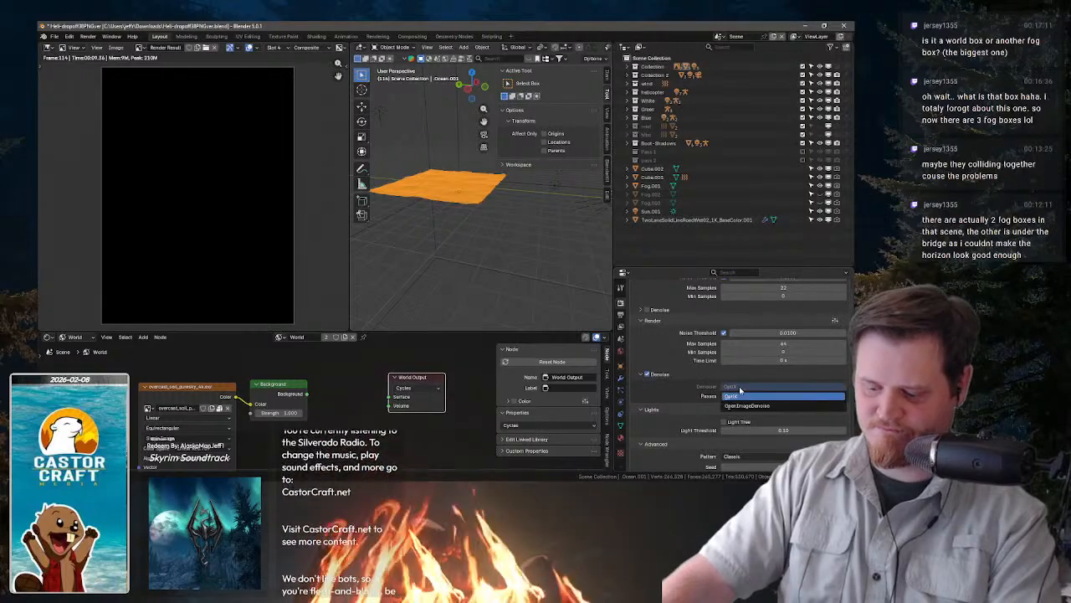
{"action": "left_click", "coordinate": [748, 405]}
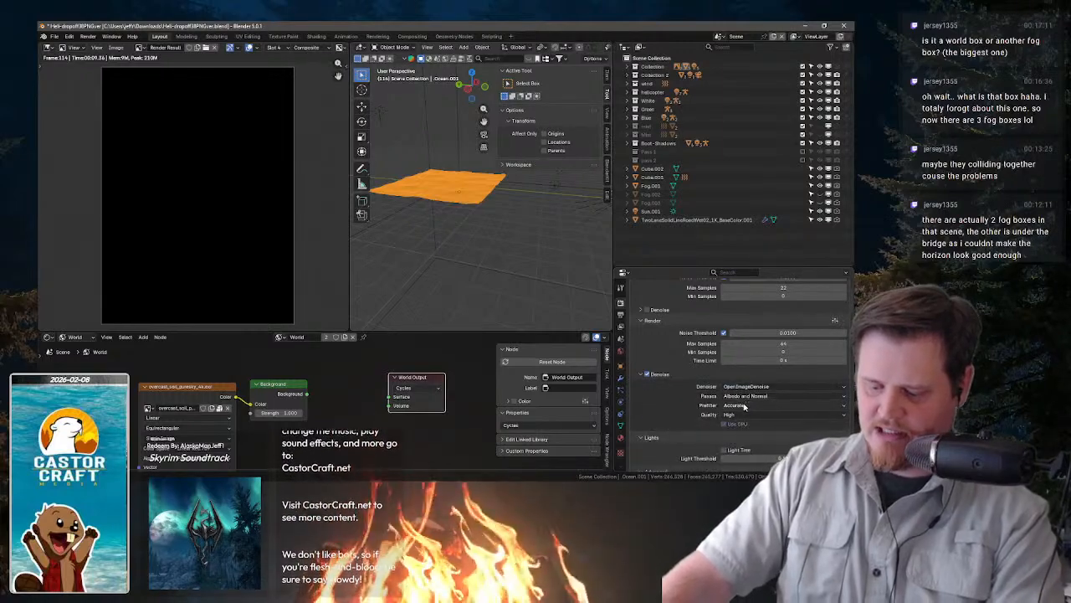
{"action": "left_click", "coordinate": [747, 405]}
{"action": "left_click", "coordinate": [742, 425]}
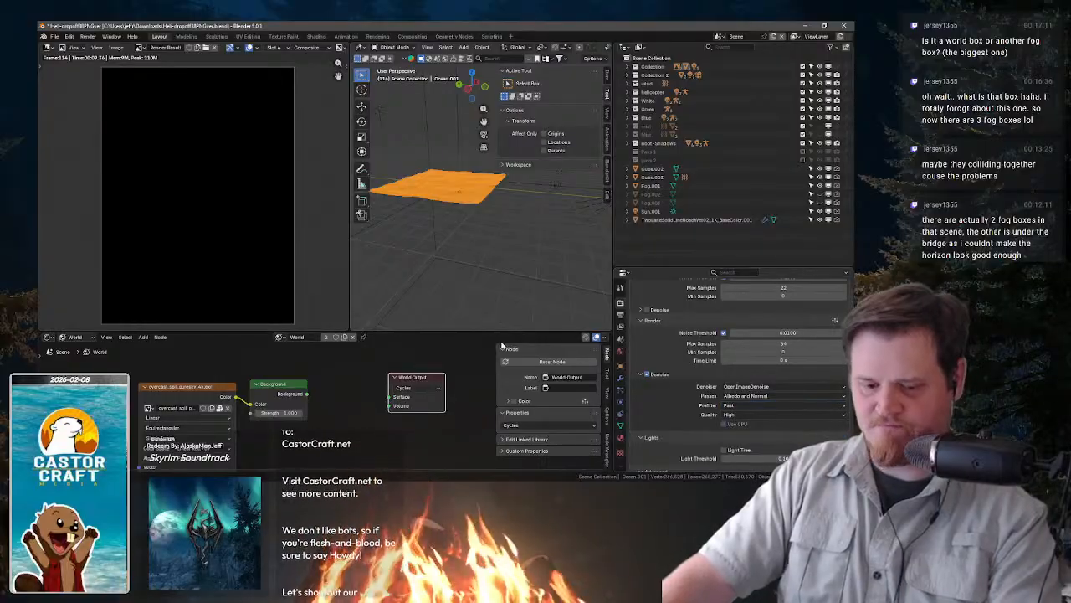
{"action": "key", "text": "F12"}
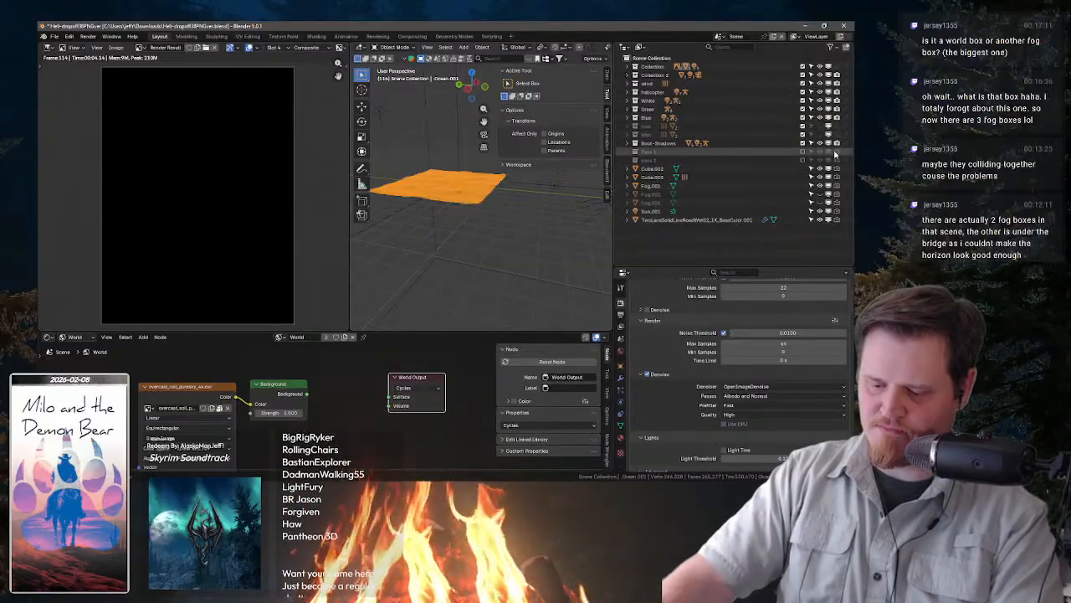
- Include the Pass 1 and pass 2 collections in the view layer and select the Fog.001 object
{"action": "left_click", "coordinate": [803, 153]}
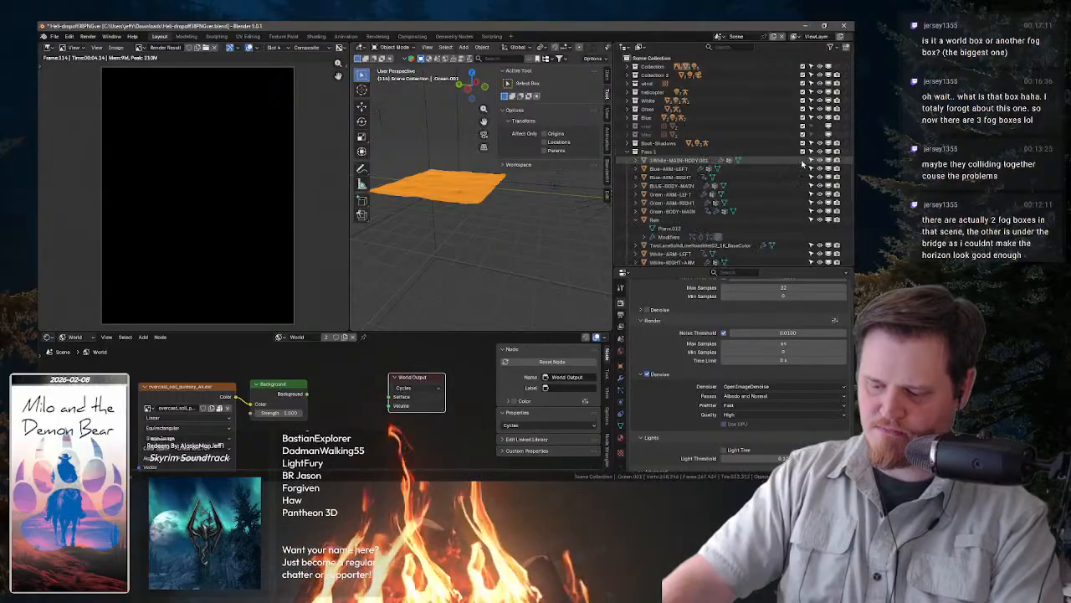
{"action": "scroll", "coordinate": [802, 201], "scroll_direction": "down", "scroll_amount": 1}
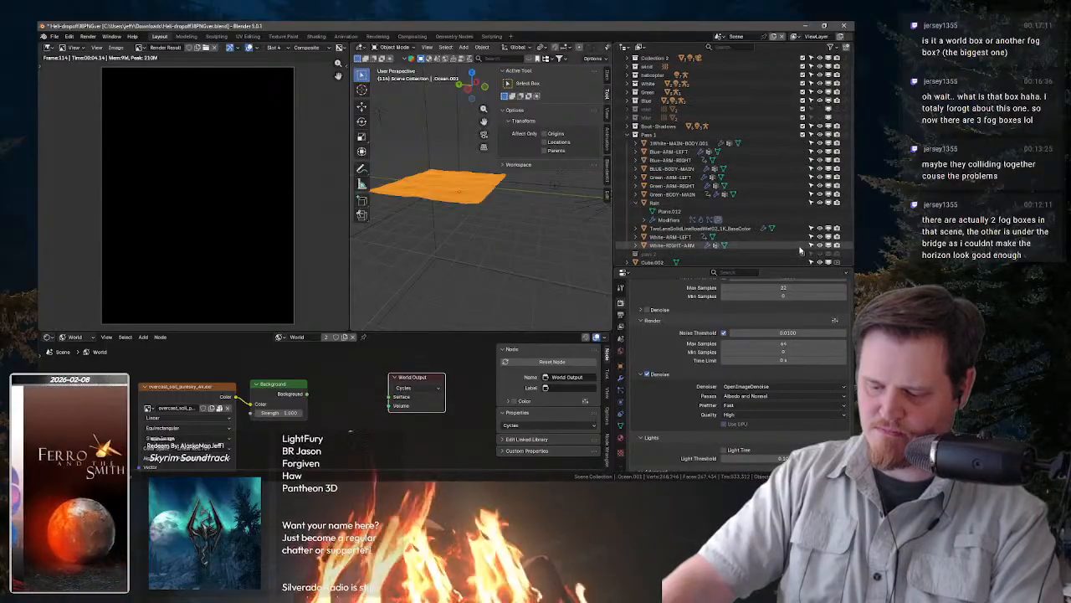
{"action": "left_click", "coordinate": [802, 253]}
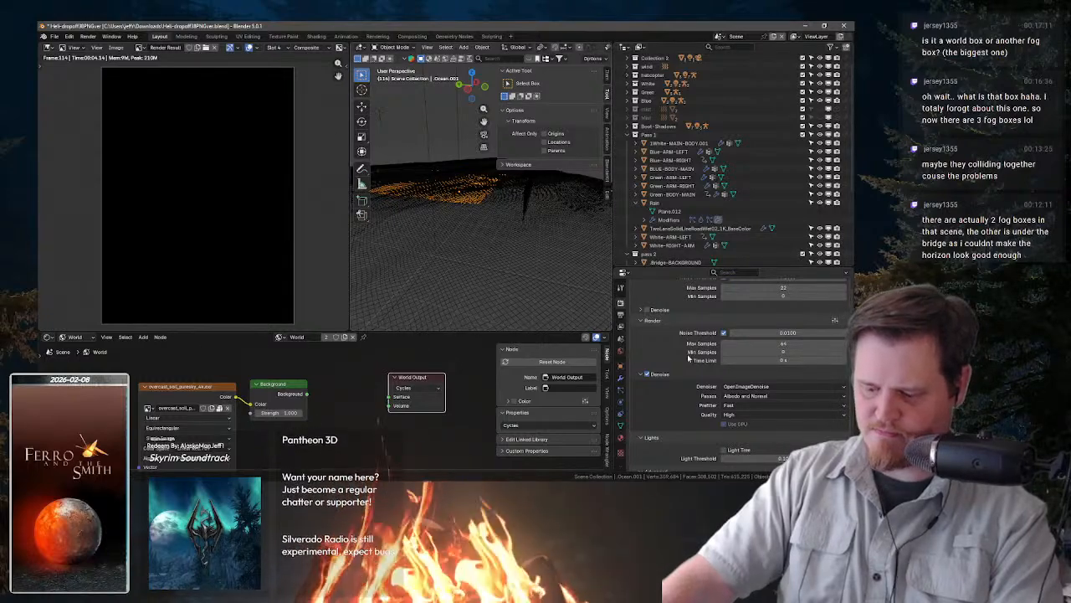
{"action": "scroll", "coordinate": [677, 380], "scroll_direction": "down", "scroll_amount": 2}
{"action": "scroll", "coordinate": [685, 243], "scroll_direction": "down", "scroll_amount": 7}
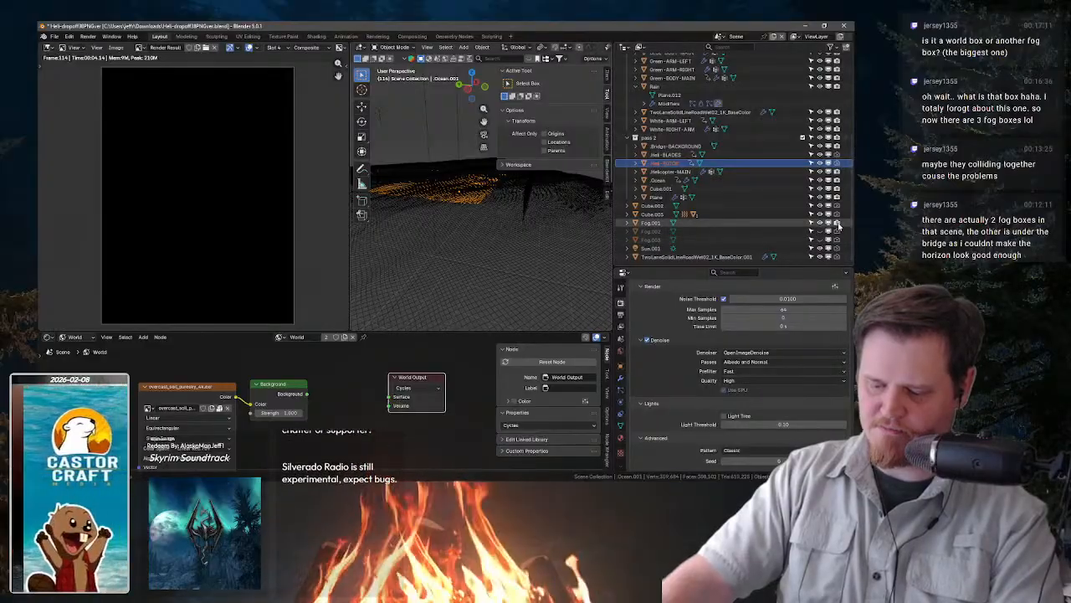
{"action": "left_click", "coordinate": [636, 221]}
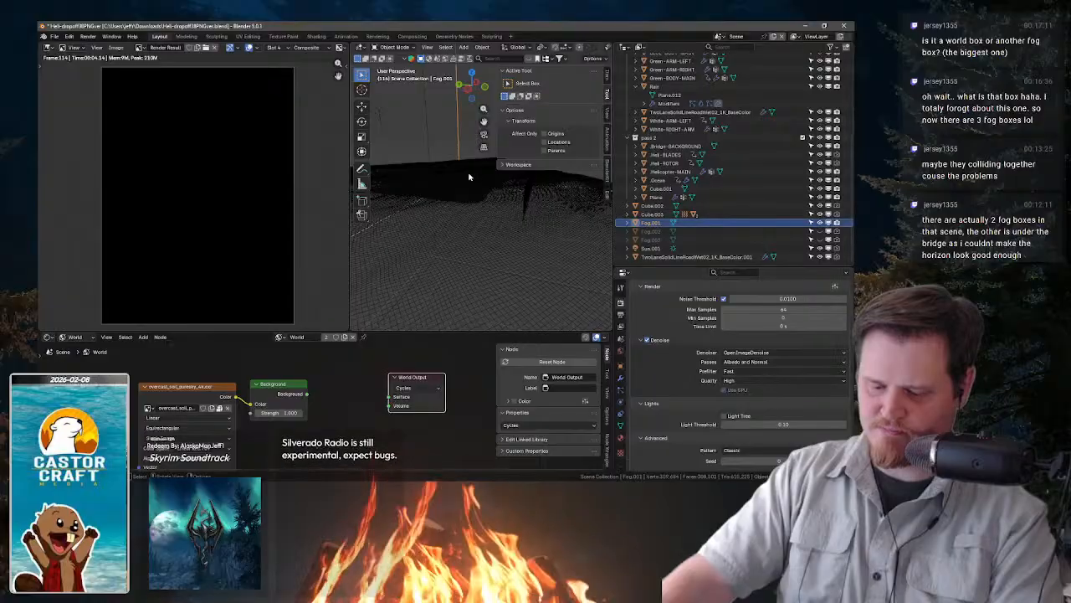
{"action": "scroll", "coordinate": [469, 176], "scroll_direction": "down", "scroll_amount": 1}
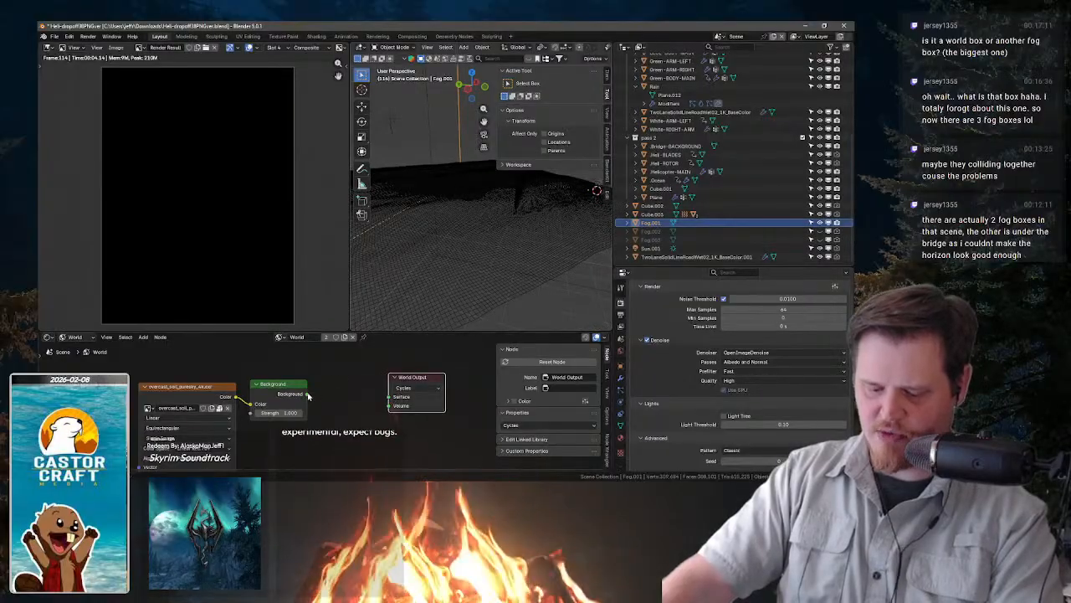
- Connect the world's Background node to the World Output's Surface input and render the frame
{"action": "left_click_drag", "start_coordinate": [308, 396], "coordinate": [386, 397]}
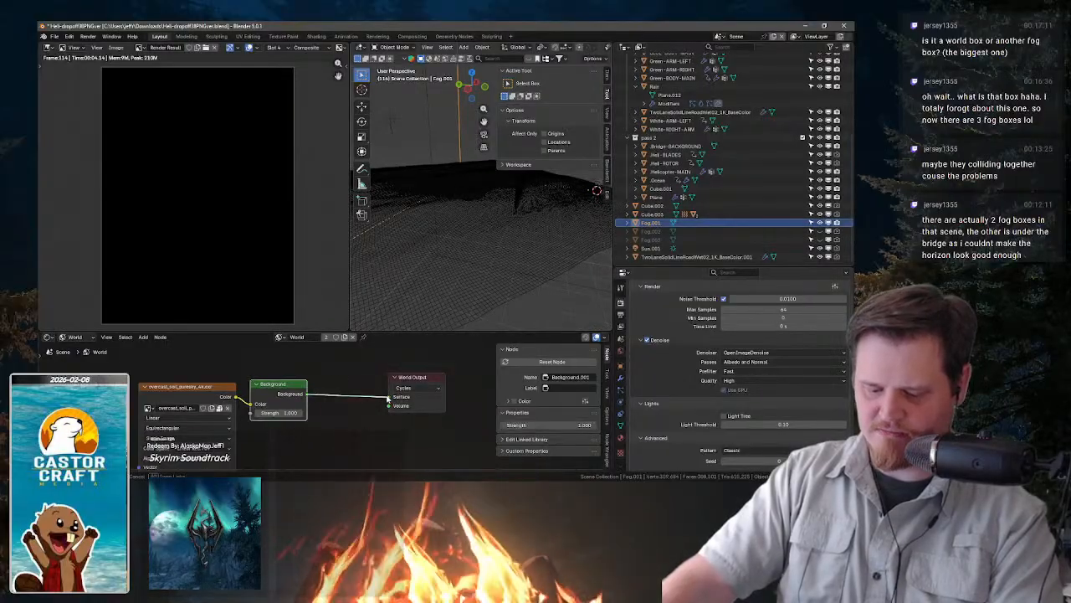
{"action": "left_click_drag", "start_coordinate": [264, 387], "coordinate": [323, 380]}
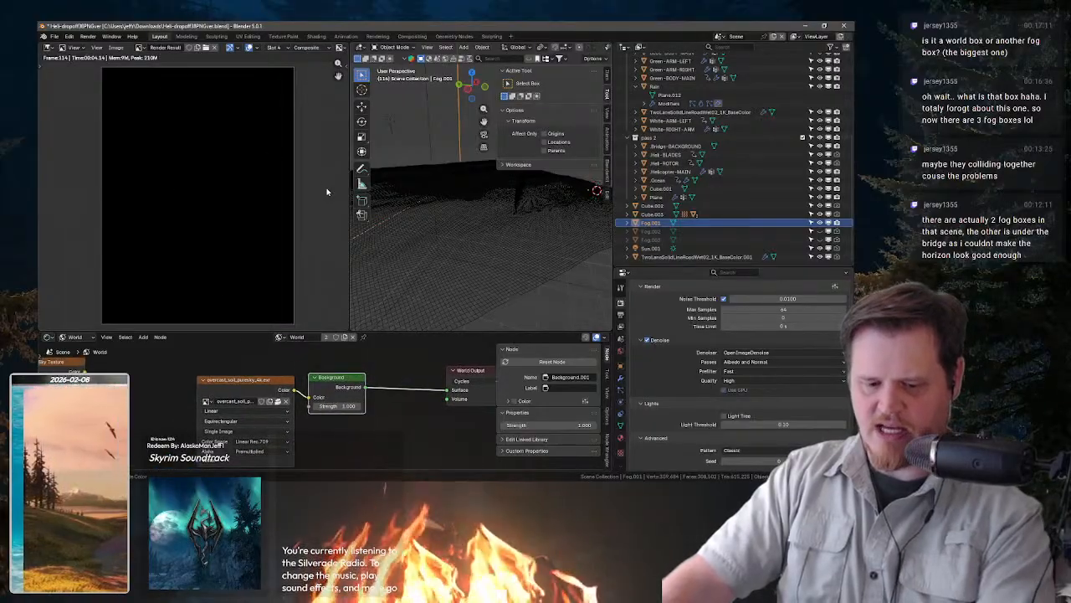
{"action": "key", "text": "F12"}
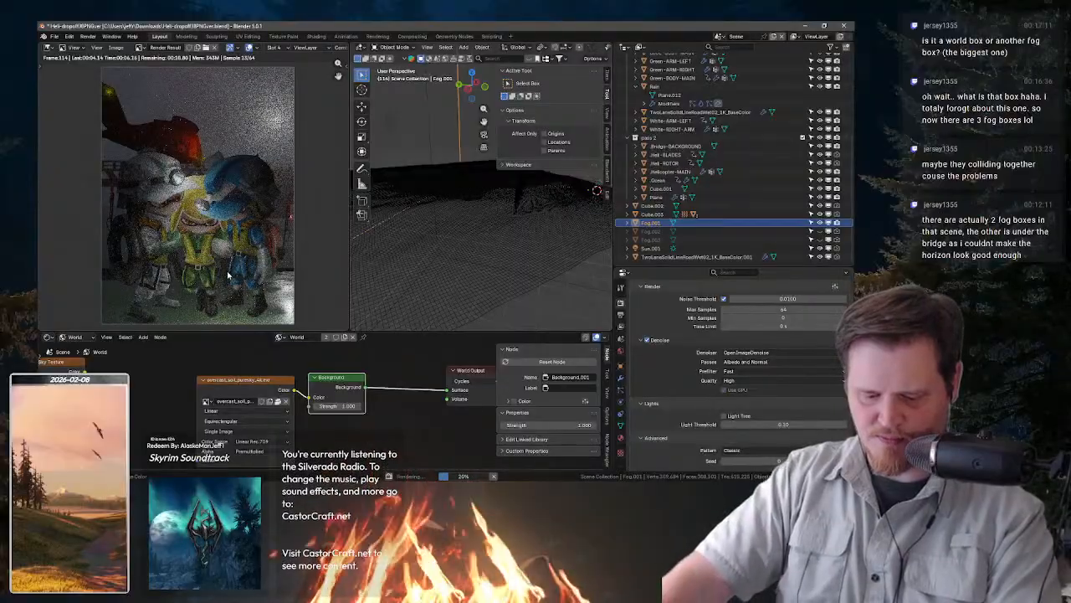
{"action": "scroll", "coordinate": [226, 241], "scroll_direction": "up", "scroll_amount": 2}
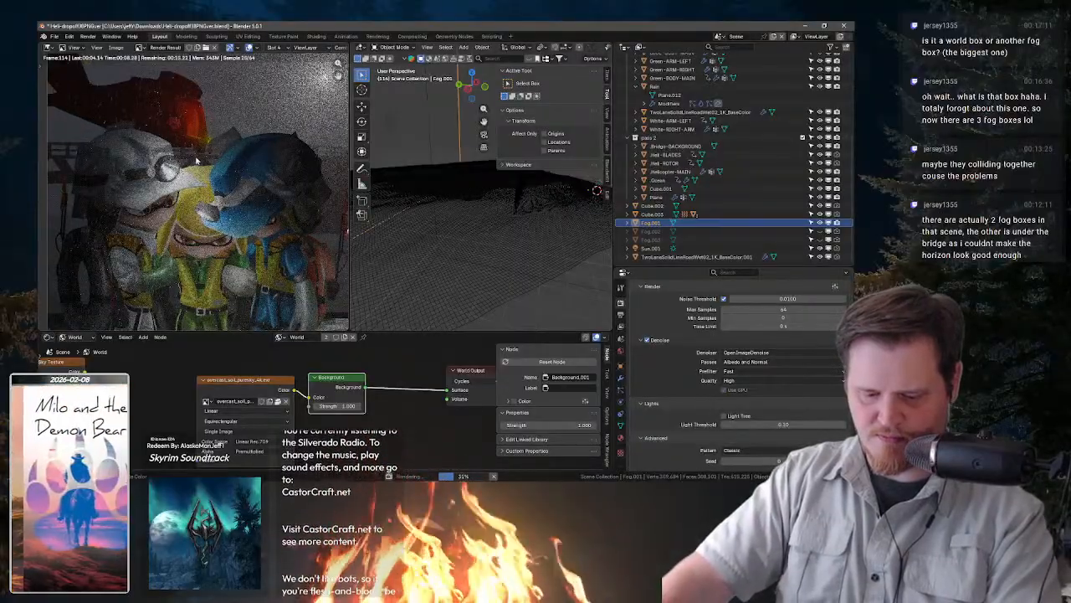
- Examine the objects in the helicopter, Collection 2 and Collection collections, and view the scene through the camera
{"action": "scroll", "coordinate": [777, 149], "scroll_direction": "up", "scroll_amount": 4}
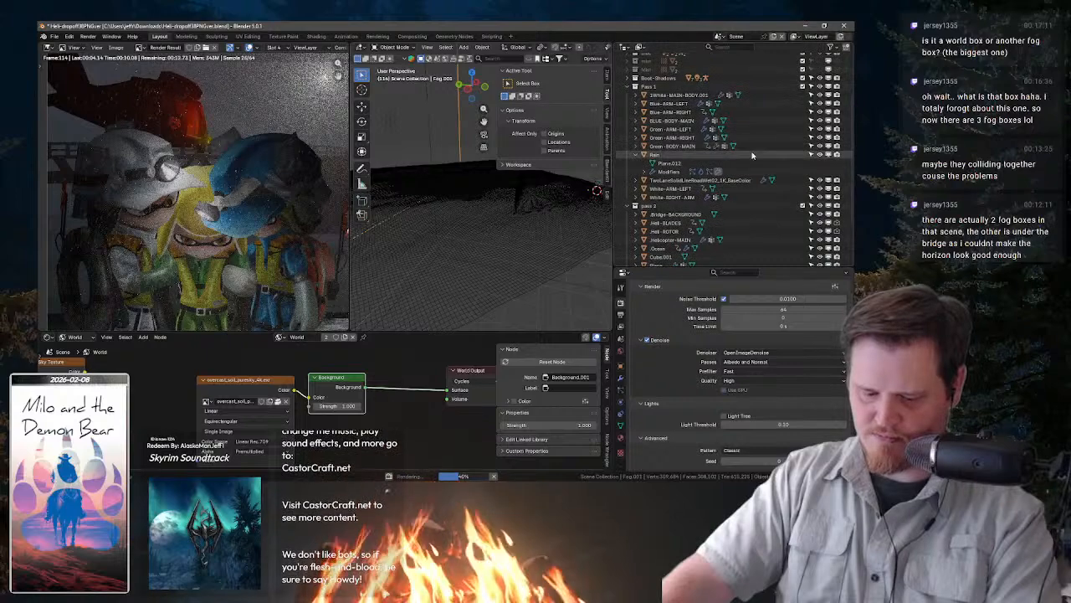
{"action": "scroll", "coordinate": [758, 139], "scroll_direction": "up", "scroll_amount": 4}
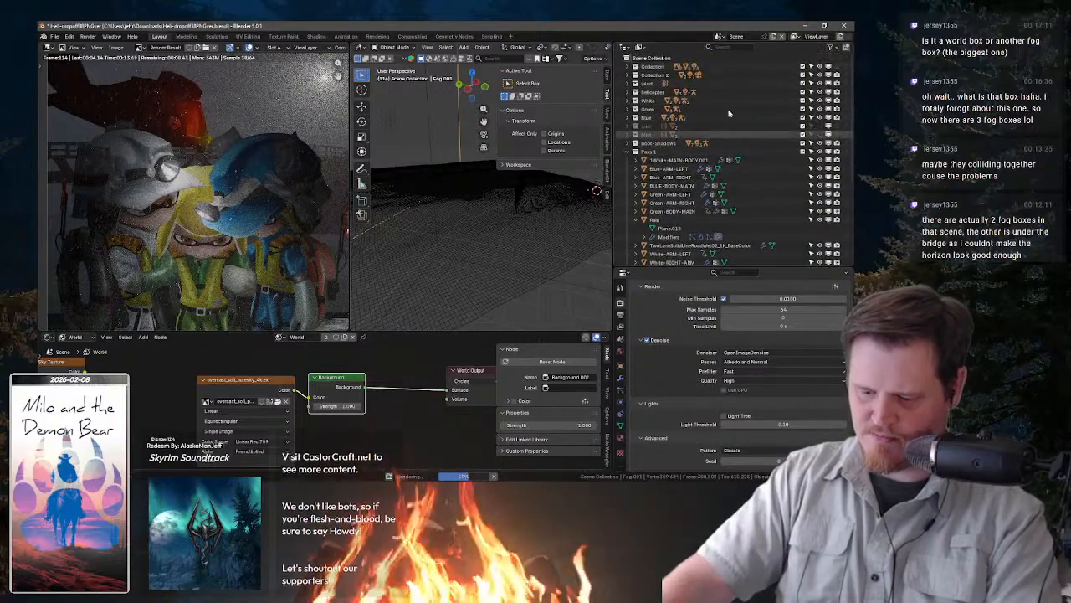
{"action": "left_click", "coordinate": [634, 92]}
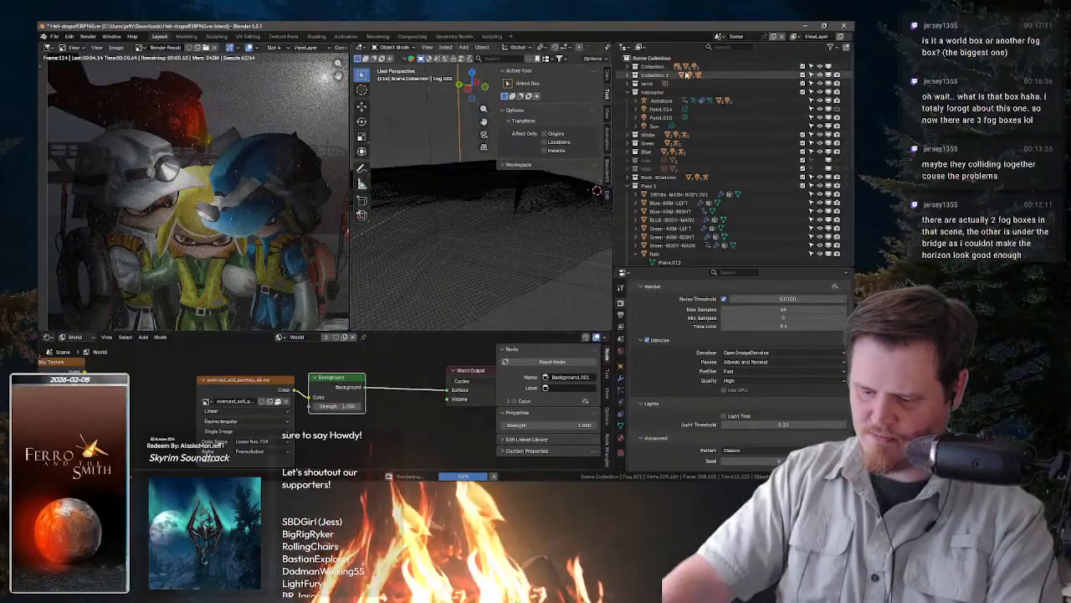
{"action": "left_click", "coordinate": [631, 75]}
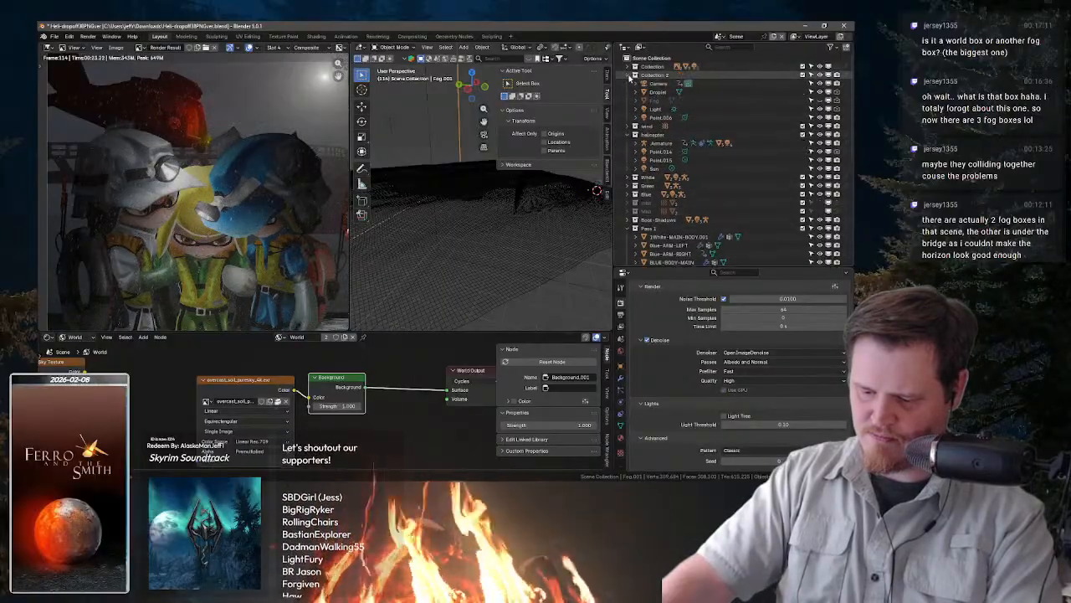
{"action": "left_click", "coordinate": [631, 74]}
{"action": "left_click", "coordinate": [631, 66]}
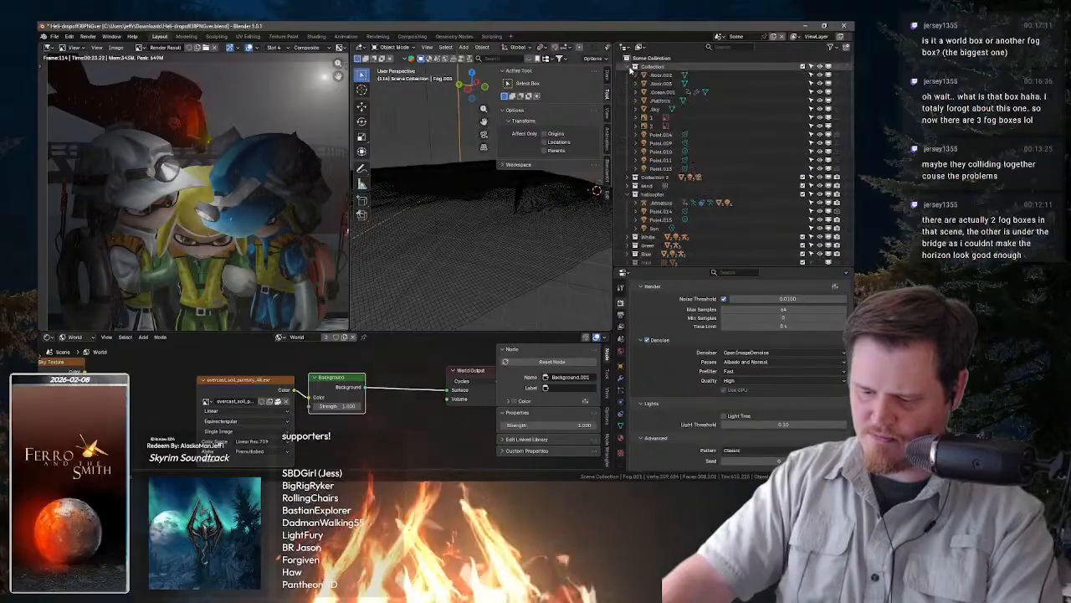
{"action": "left_click_drag", "start_coordinate": [442, 159], "coordinate": [461, 178]}
{"action": "left_click", "coordinate": [482, 135]}
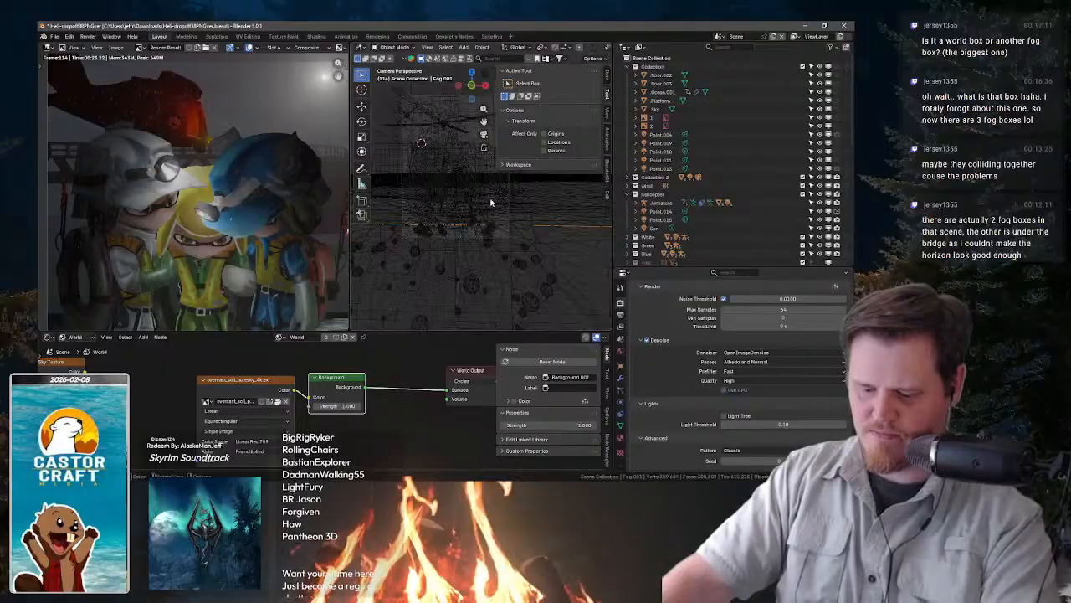
- Select the helicopter blades in the scene and locate their objects within the scene's collection hierarchy
{"action": "left_click", "coordinate": [399, 91]}
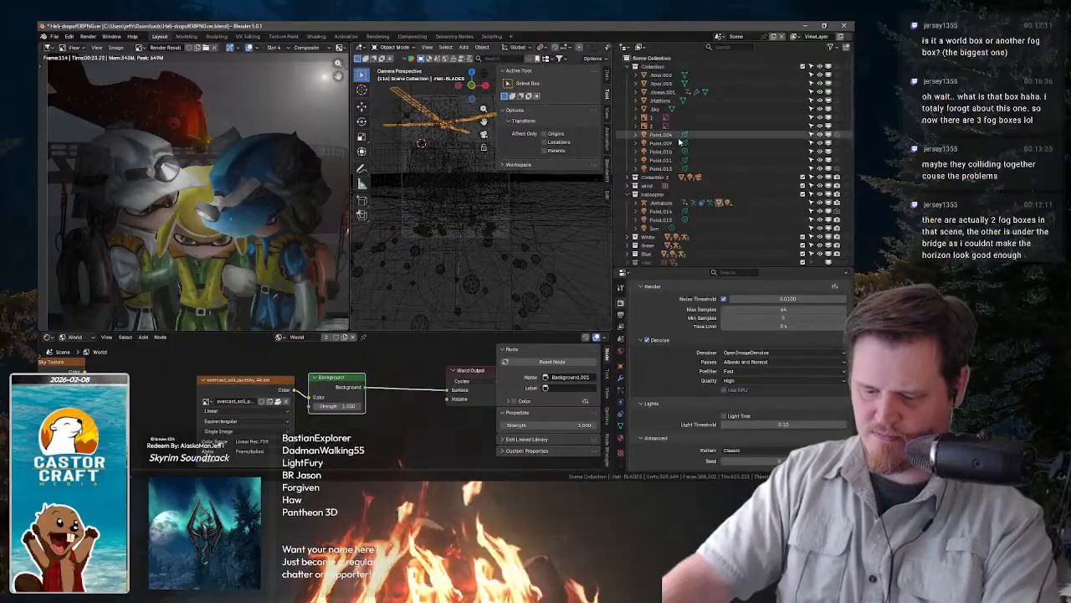
{"action": "key", "text": "period"}
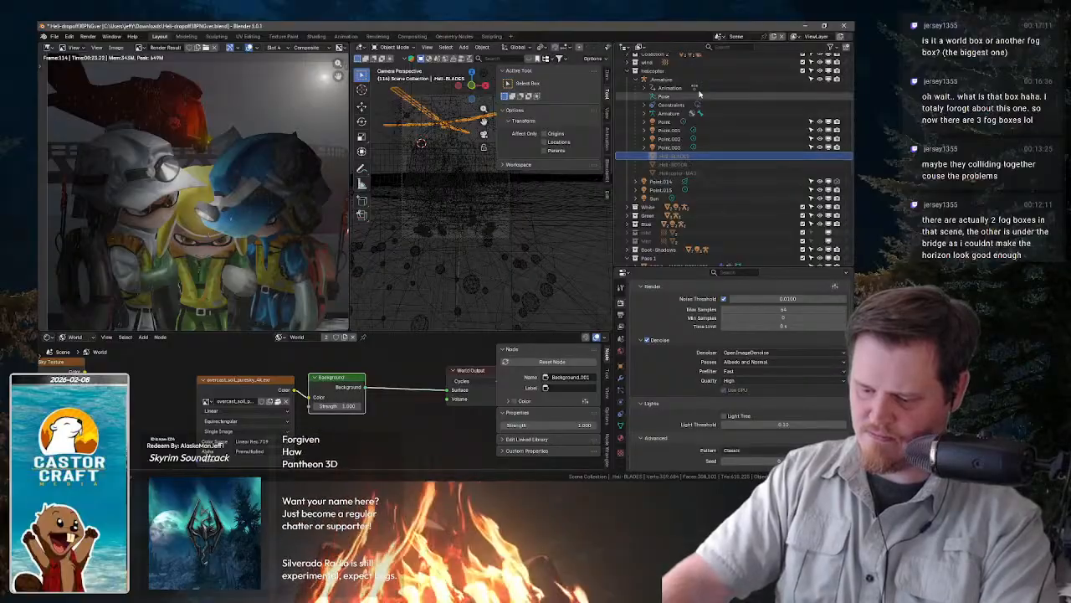
{"action": "scroll", "coordinate": [733, 205], "scroll_direction": "down", "scroll_amount": 1}
{"action": "scroll", "coordinate": [733, 206], "scroll_direction": "down", "scroll_amount": 6}
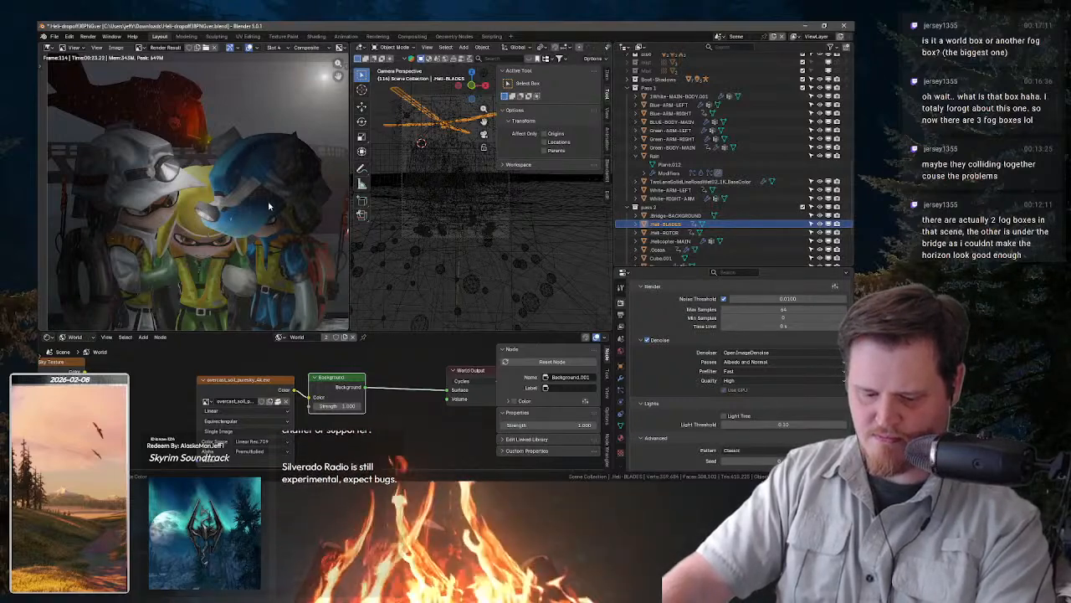
- Route the compositor's Overlay node result to the Viewer and Group Output, and re-render the frame
{"action": "left_click", "coordinate": [377, 37]}
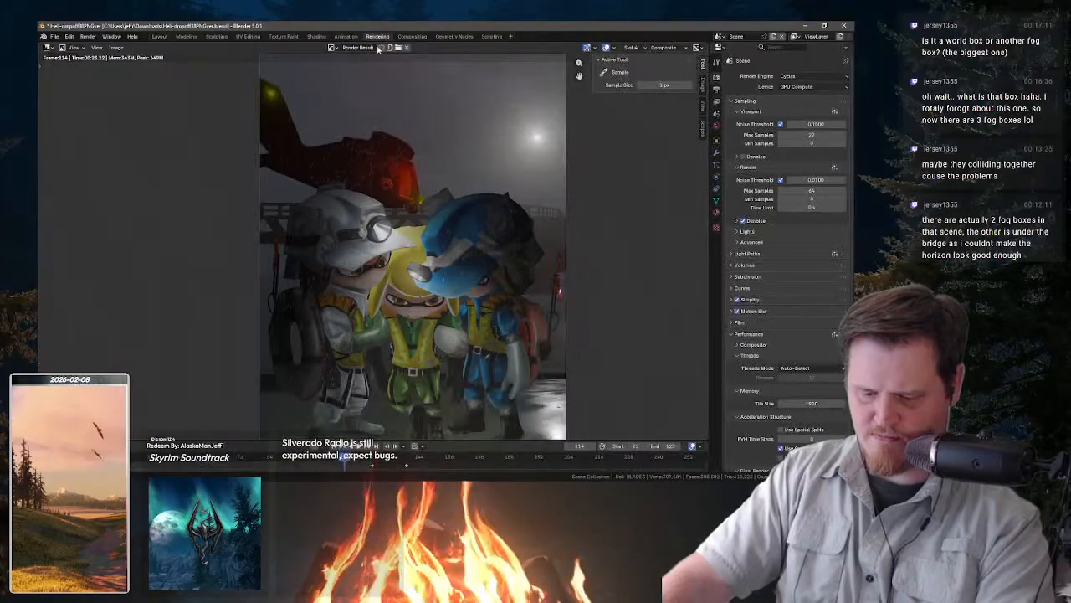
{"action": "left_click", "coordinate": [412, 36]}
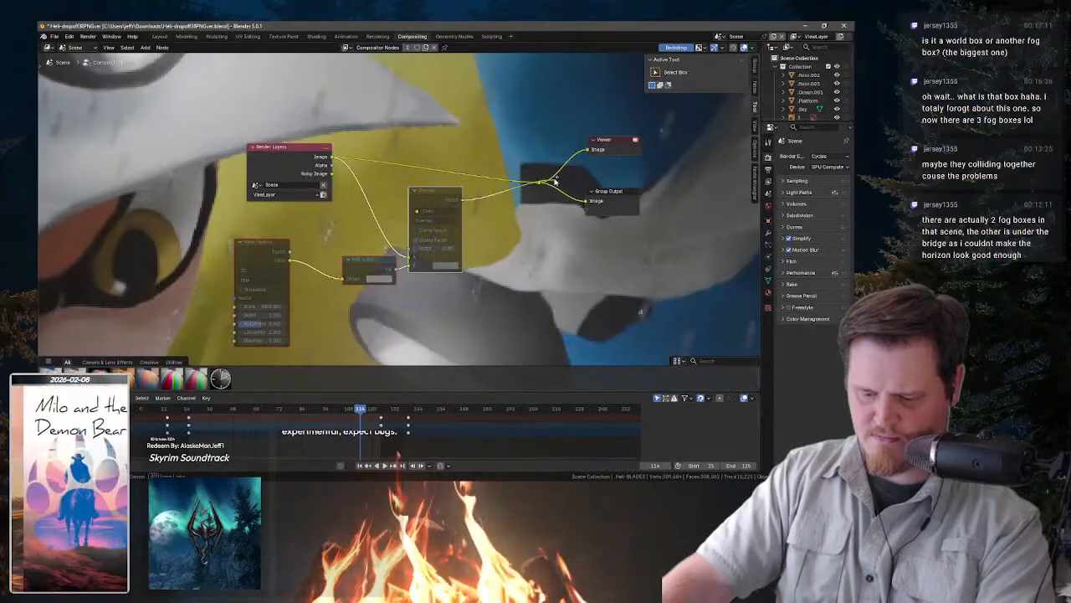
{"action": "left_click_drag", "start_coordinate": [555, 182], "coordinate": [539, 182]}
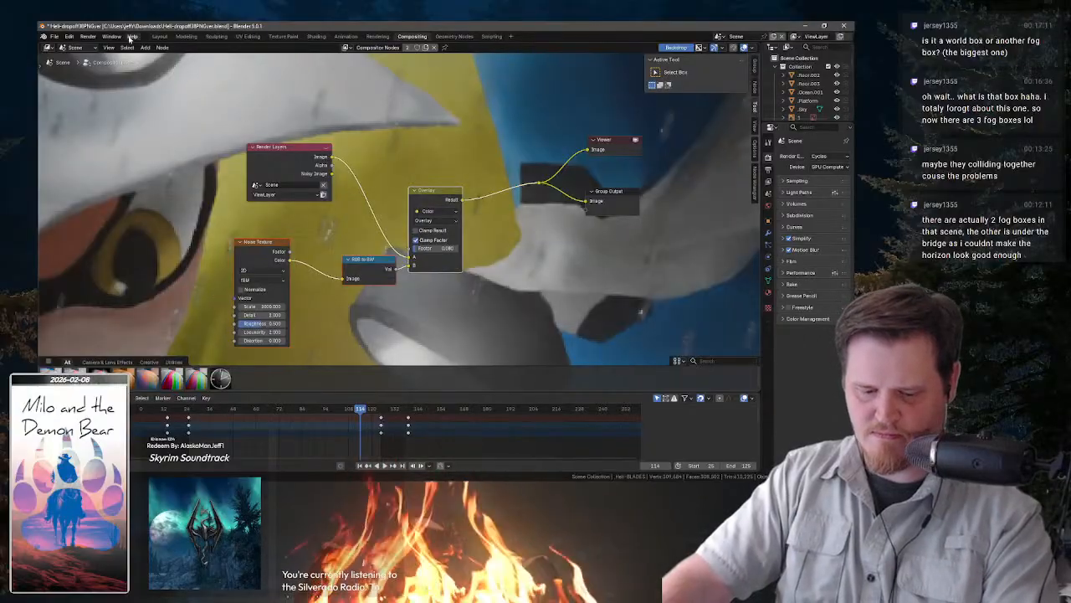
{"action": "left_click", "coordinate": [159, 37]}
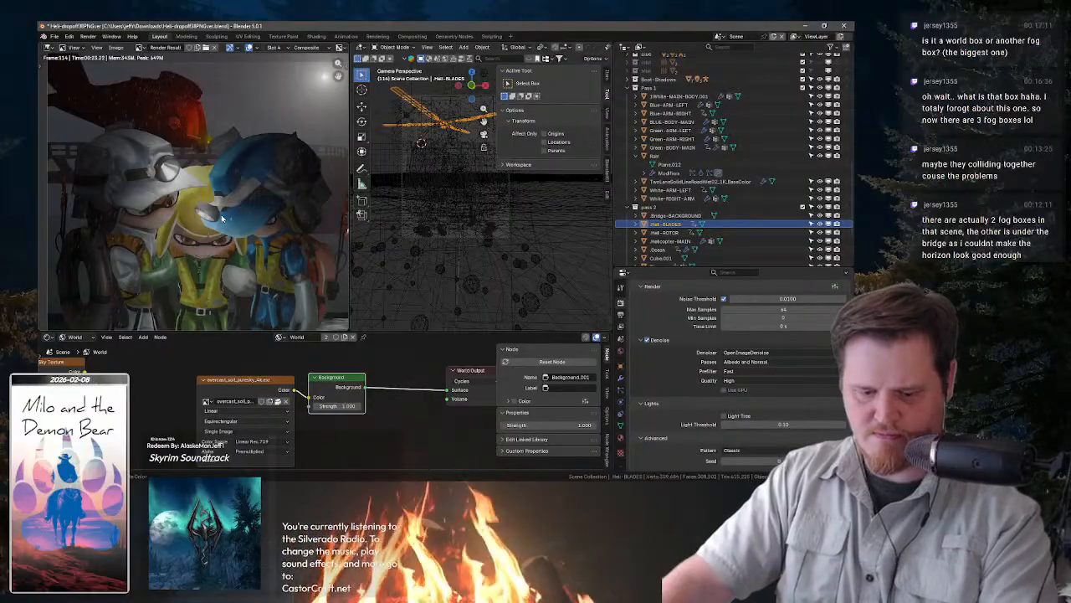
{"action": "key", "text": "F12"}
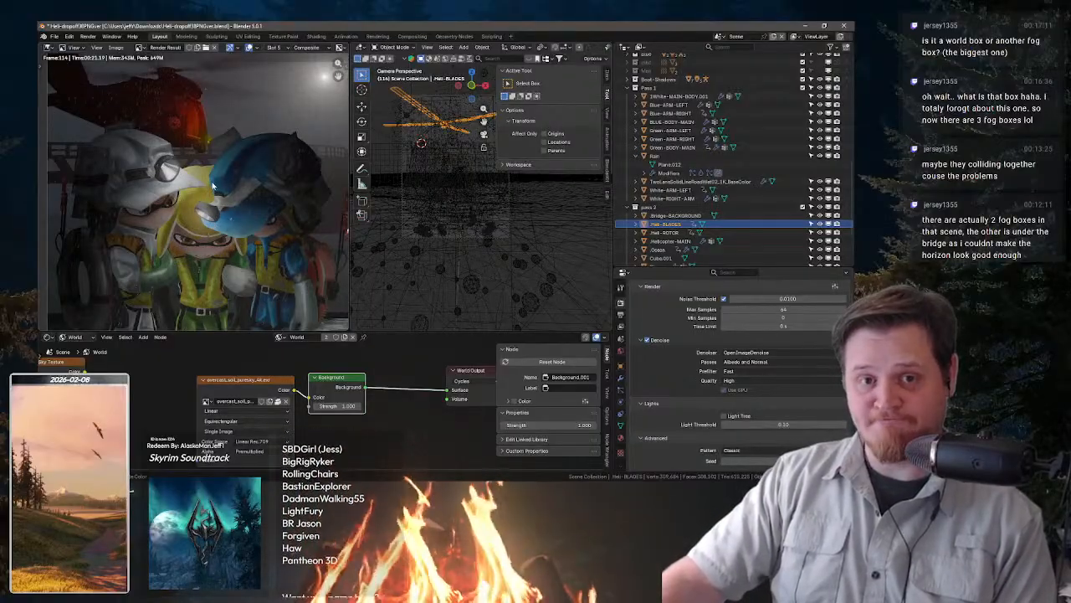
- Examine the noise in the new render up close around the characters' faces, the helicopter and the background
{"action": "scroll", "coordinate": [213, 186], "scroll_direction": "up", "scroll_amount": 8}
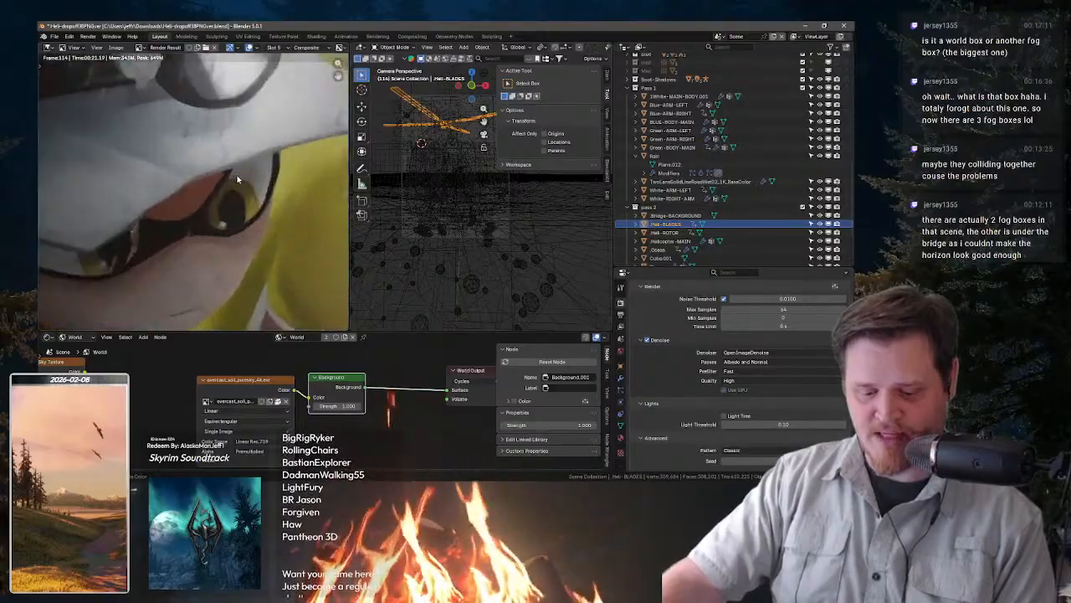
{"action": "scroll", "coordinate": [238, 177], "scroll_direction": "down", "scroll_amount": 7}
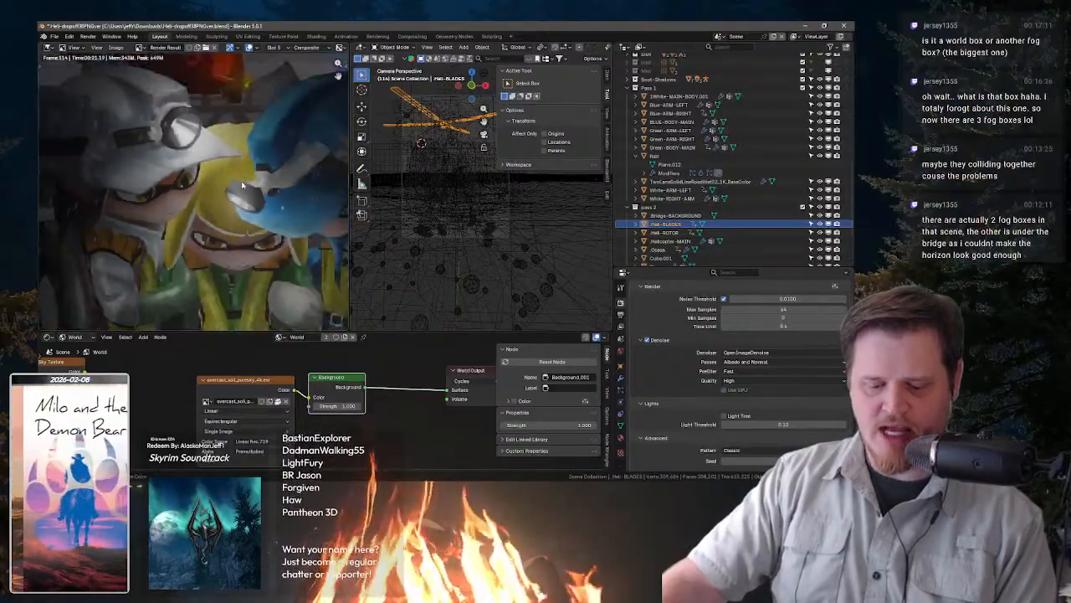
{"action": "scroll", "coordinate": [242, 186], "scroll_direction": "down", "scroll_amount": 4}
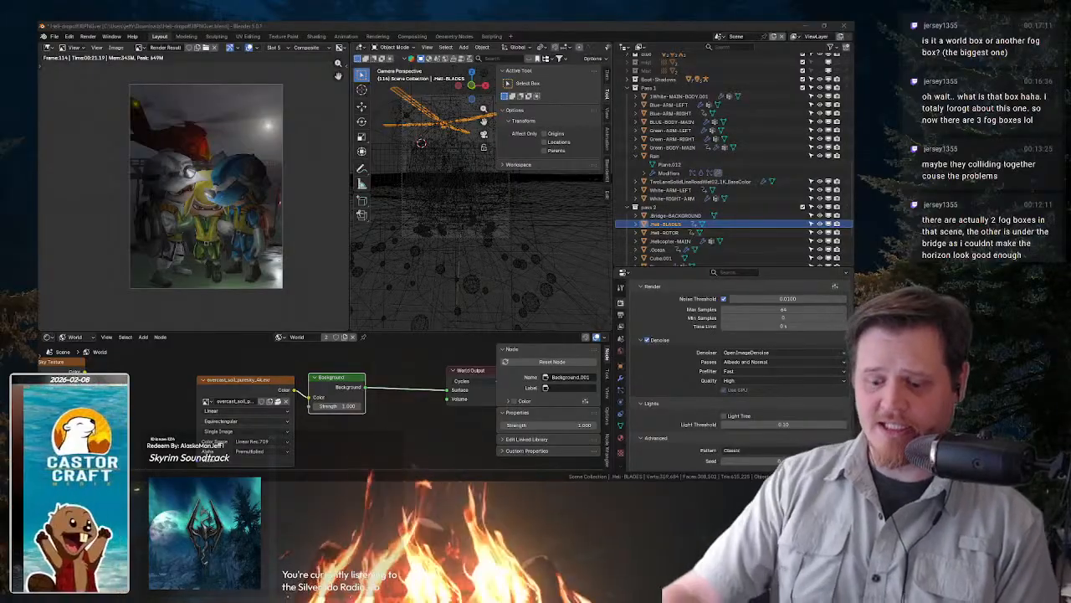
{"action": "left_click", "coordinate": [408, 355]}
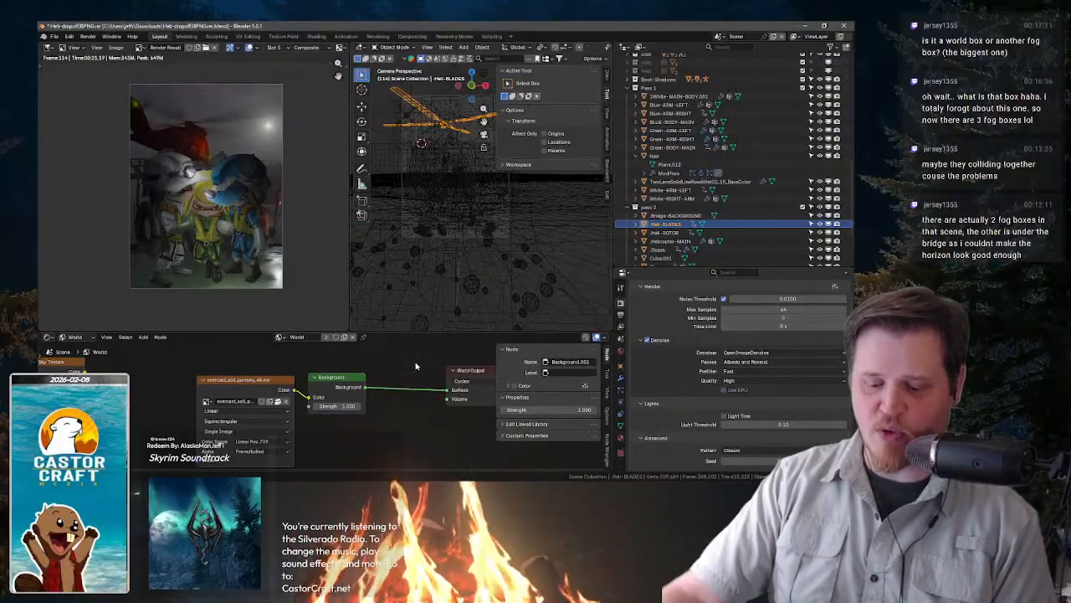
{"action": "scroll", "coordinate": [219, 142], "scroll_direction": "up", "scroll_amount": 2}
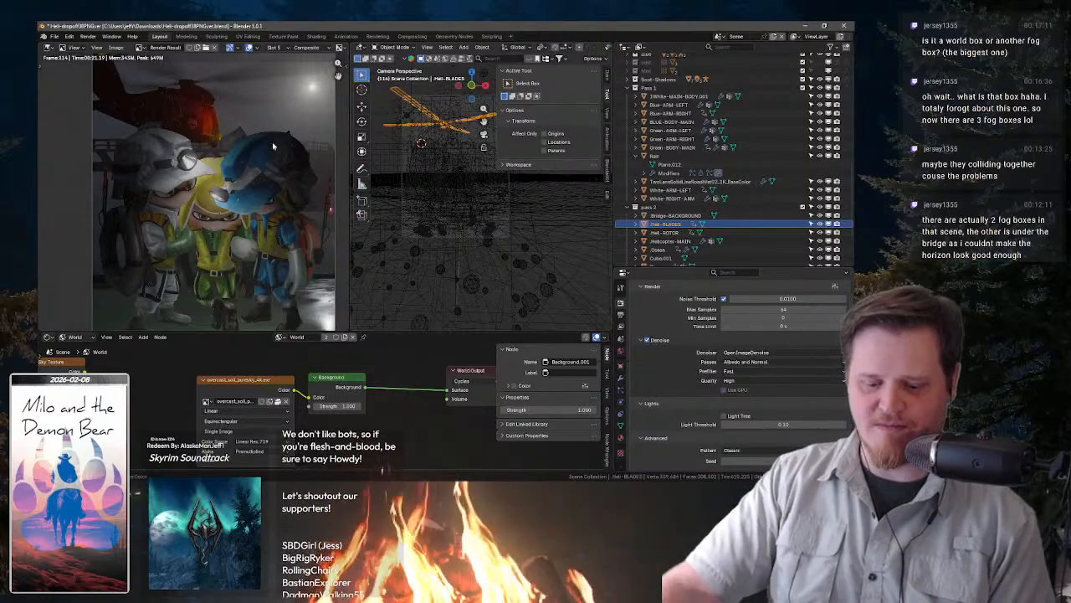
{"action": "scroll", "coordinate": [272, 141], "scroll_direction": "up", "scroll_amount": 5}
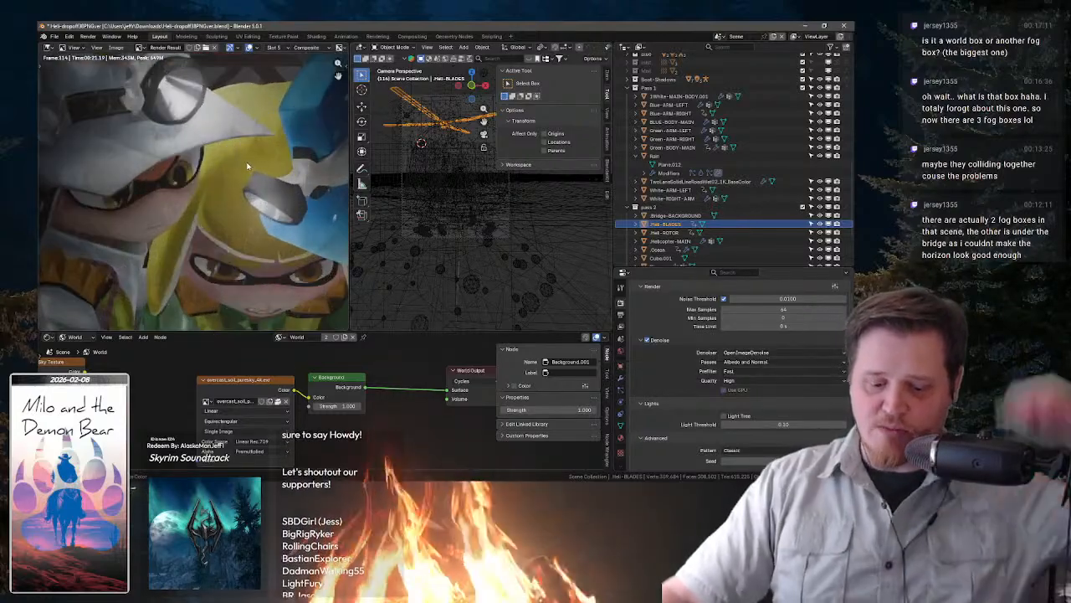
{"action": "scroll", "coordinate": [252, 183], "scroll_direction": "up", "scroll_amount": 2}
{"action": "scroll", "coordinate": [247, 188], "scroll_direction": "up", "scroll_amount": 4}
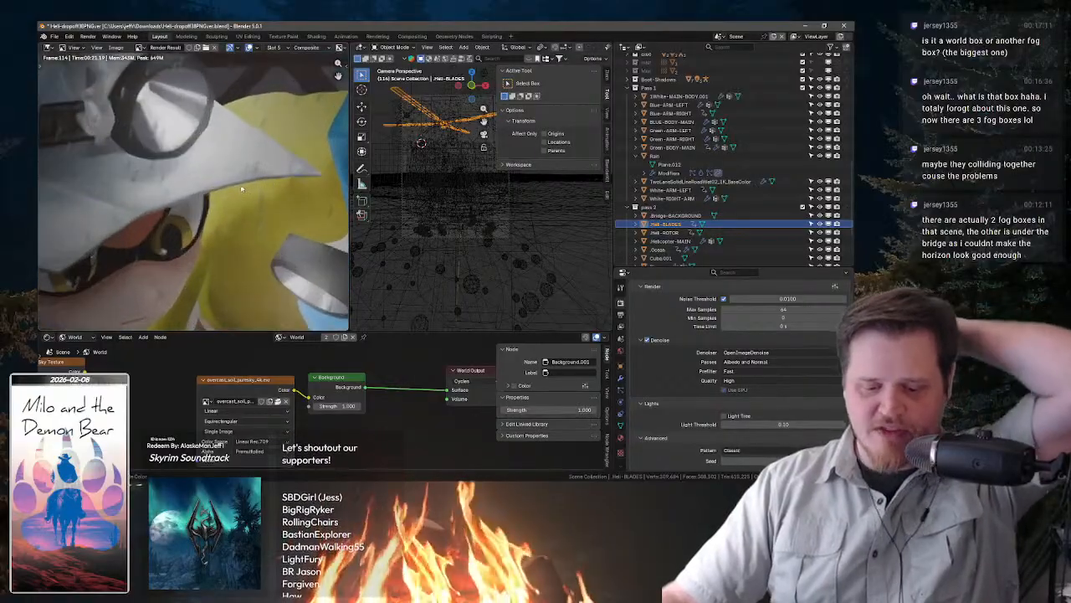
{"action": "left_click_drag", "start_coordinate": [236, 206], "coordinate": [213, 326]}
{"action": "scroll", "coordinate": [276, 159], "scroll_direction": "down", "scroll_amount": 1}
{"action": "left_click_drag", "start_coordinate": [279, 137], "coordinate": [201, 84]}
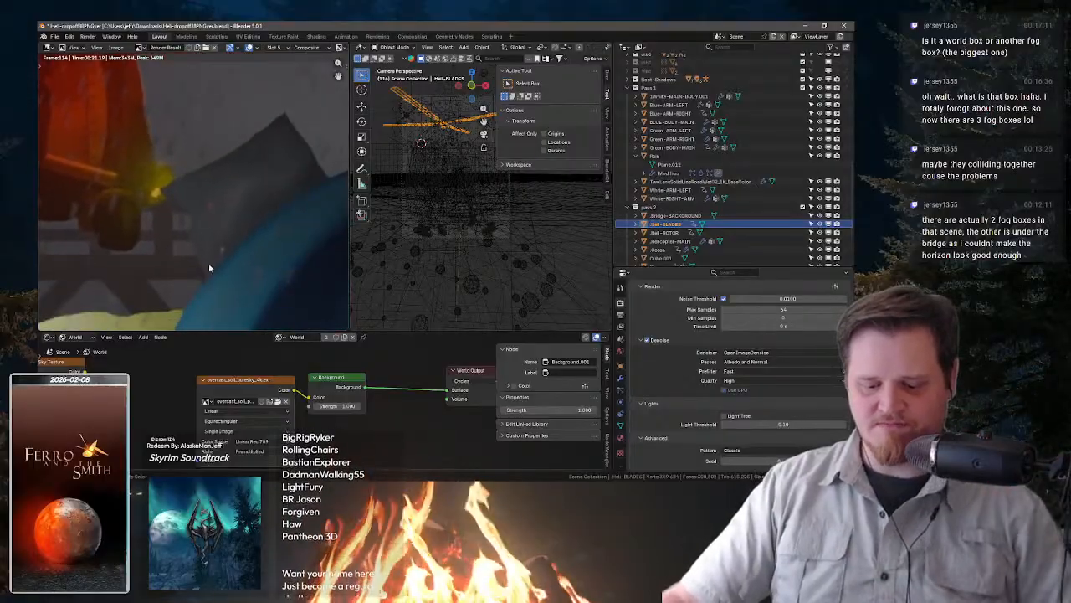
{"action": "left_click_drag", "start_coordinate": [209, 263], "coordinate": [205, 92]}
{"action": "left_click_drag", "start_coordinate": [209, 322], "coordinate": [197, 188]}
{"action": "scroll", "coordinate": [197, 188], "scroll_direction": "down", "scroll_amount": 6}
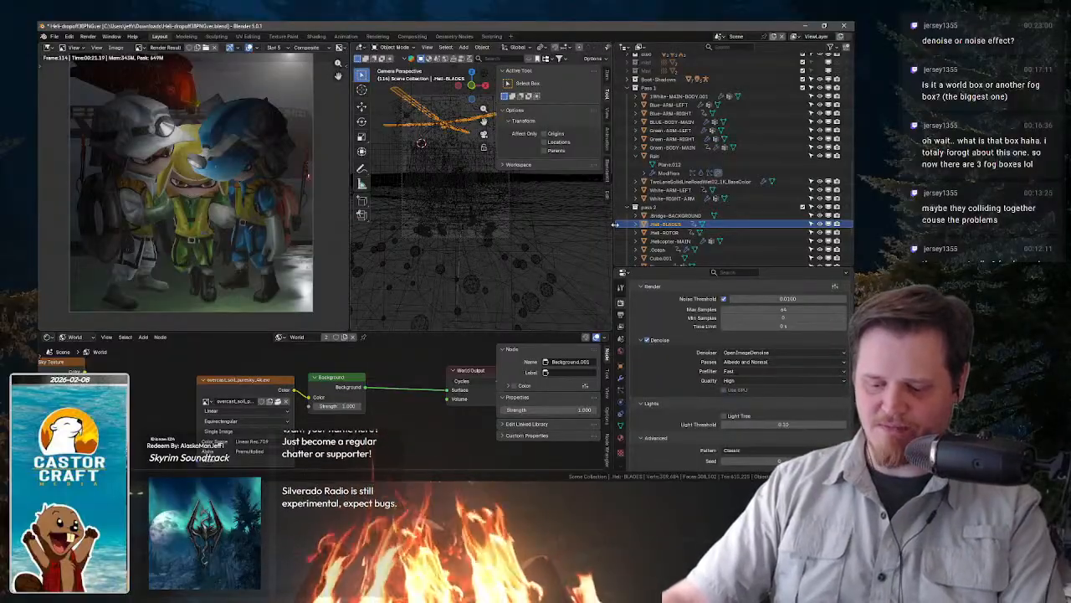
- Enlarge the scene's render properties and review the Denoise settings, including the prefilter, before restoring the editor's width
{"action": "left_click_drag", "start_coordinate": [614, 224], "coordinate": [403, 224]}
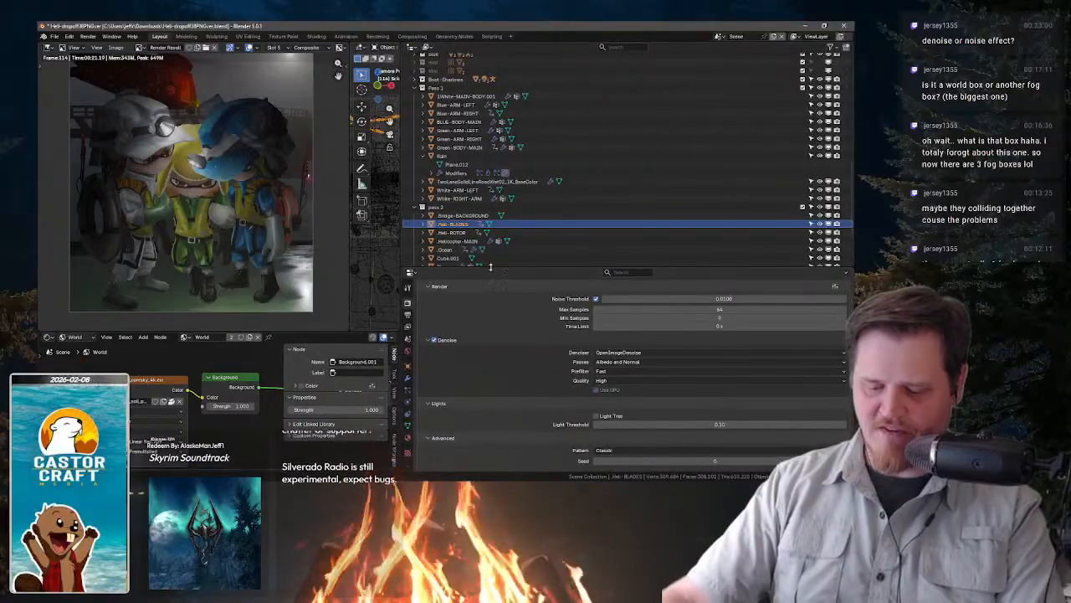
{"action": "left_click_drag", "start_coordinate": [503, 266], "coordinate": [503, 113]}
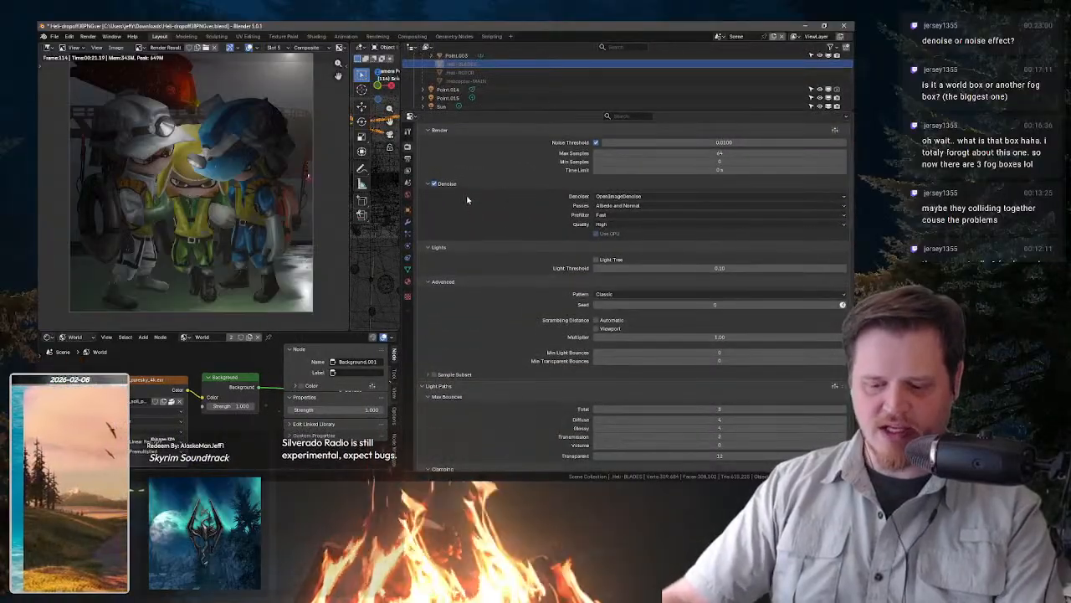
{"action": "scroll", "coordinate": [584, 225], "scroll_direction": "up", "scroll_amount": 2}
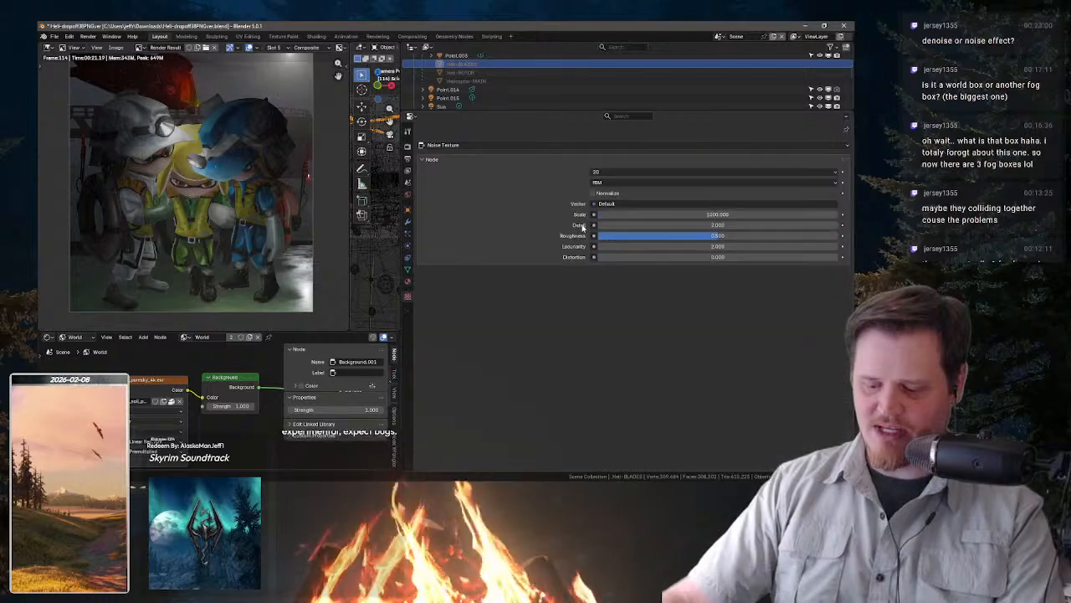
{"action": "scroll", "coordinate": [580, 227], "scroll_direction": "up", "scroll_amount": 2}
{"action": "left_click", "coordinate": [407, 147]}
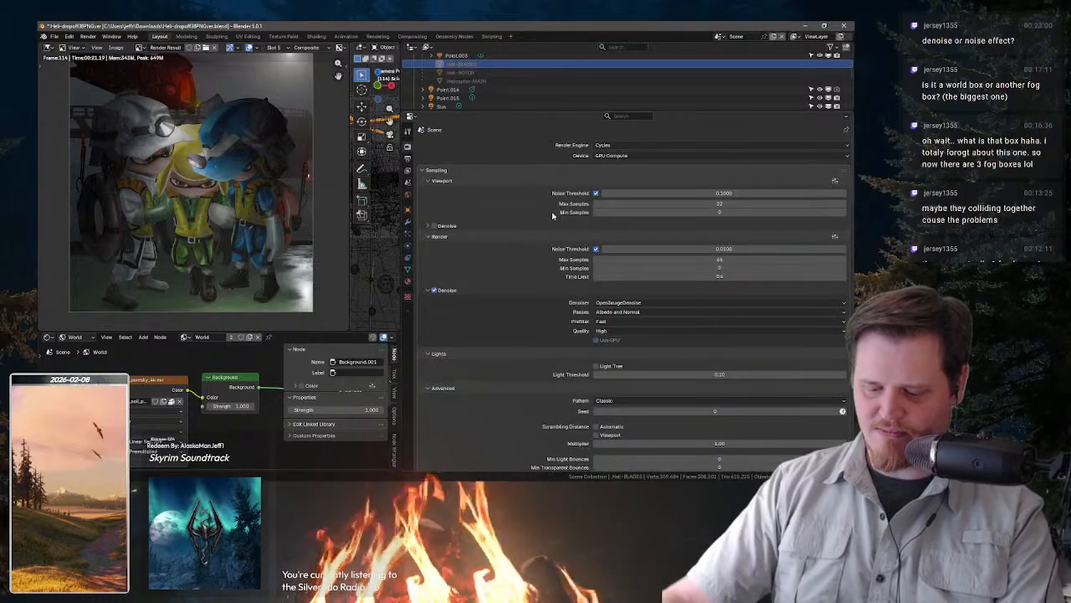
{"action": "left_click_drag", "start_coordinate": [519, 204], "coordinate": [553, 126]}
{"action": "scroll", "coordinate": [591, 457], "scroll_direction": "down", "scroll_amount": 2}
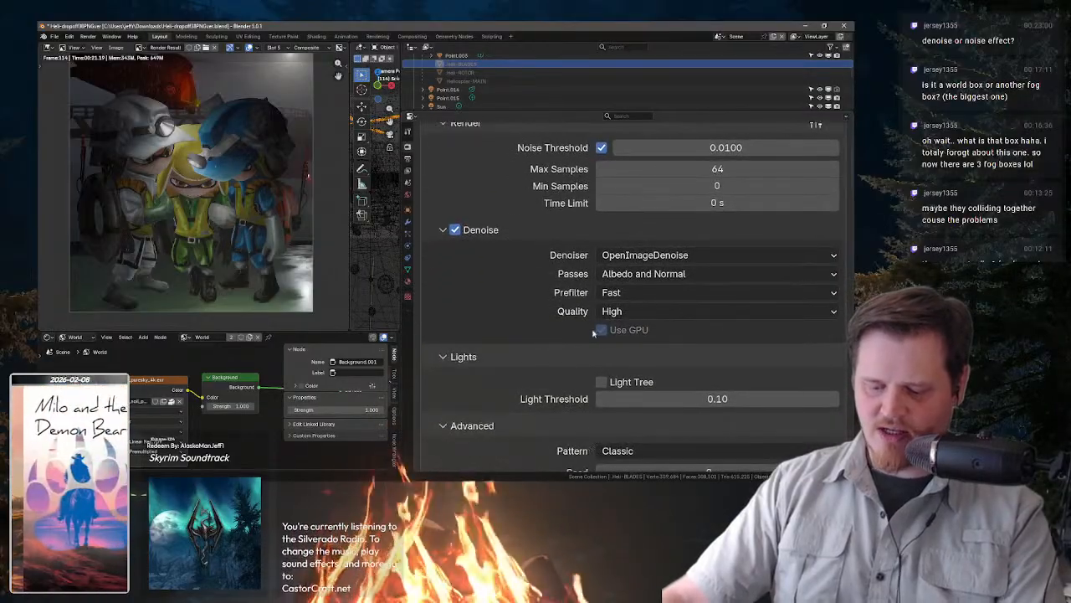
{"action": "left_click", "coordinate": [625, 292]}
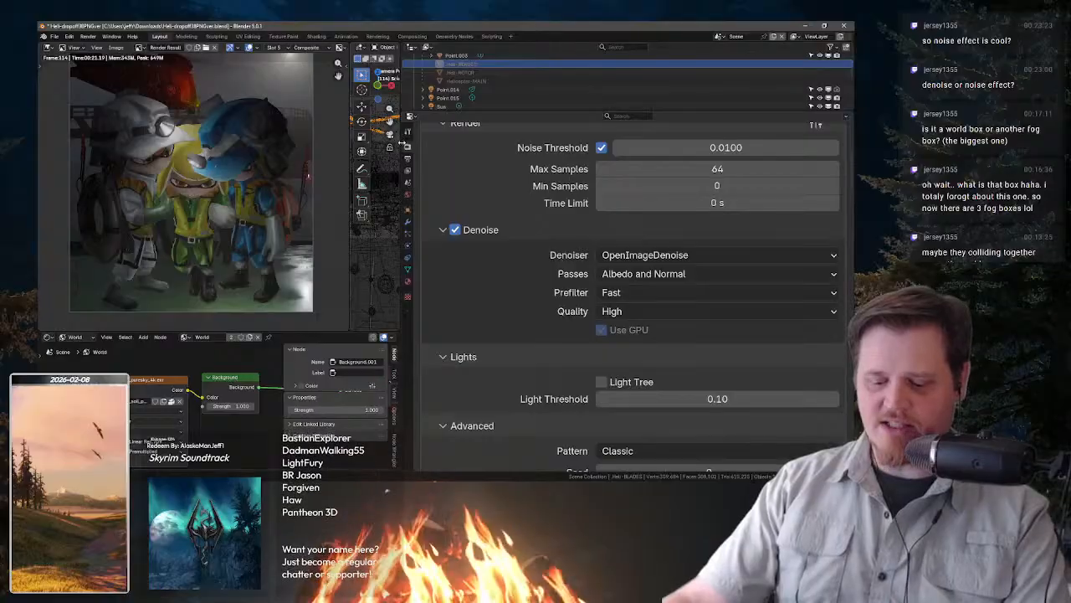
{"action": "left_click_drag", "start_coordinate": [400, 144], "coordinate": [626, 159]}
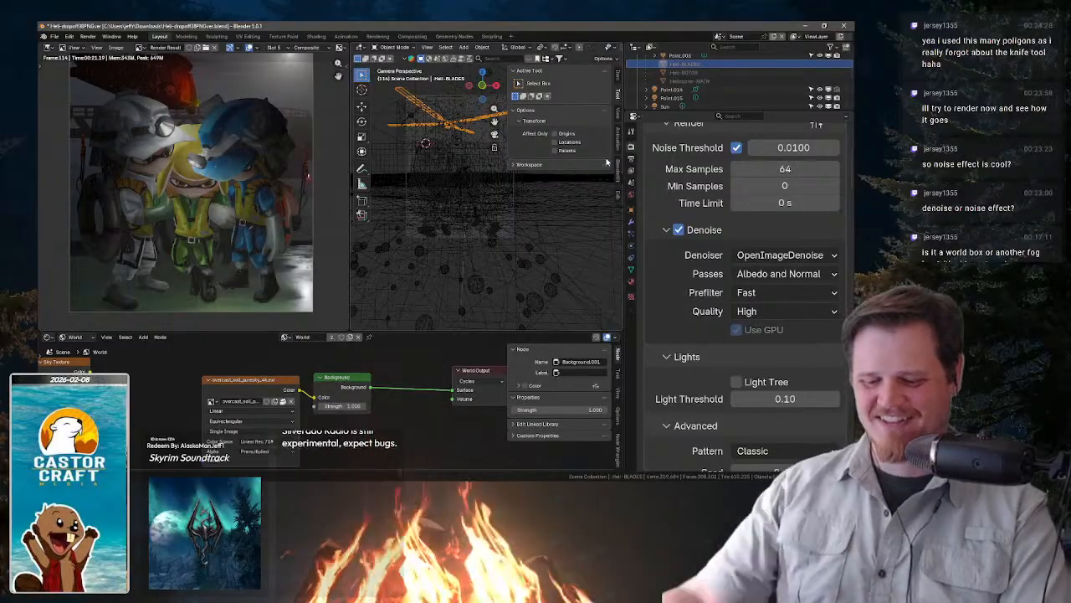
- Close Blender and switch to the player_5_Sprite file in Aseprite
{"action": "left_click", "coordinate": [844, 26]}
{"action": "left_click", "coordinate": [419, 270]}
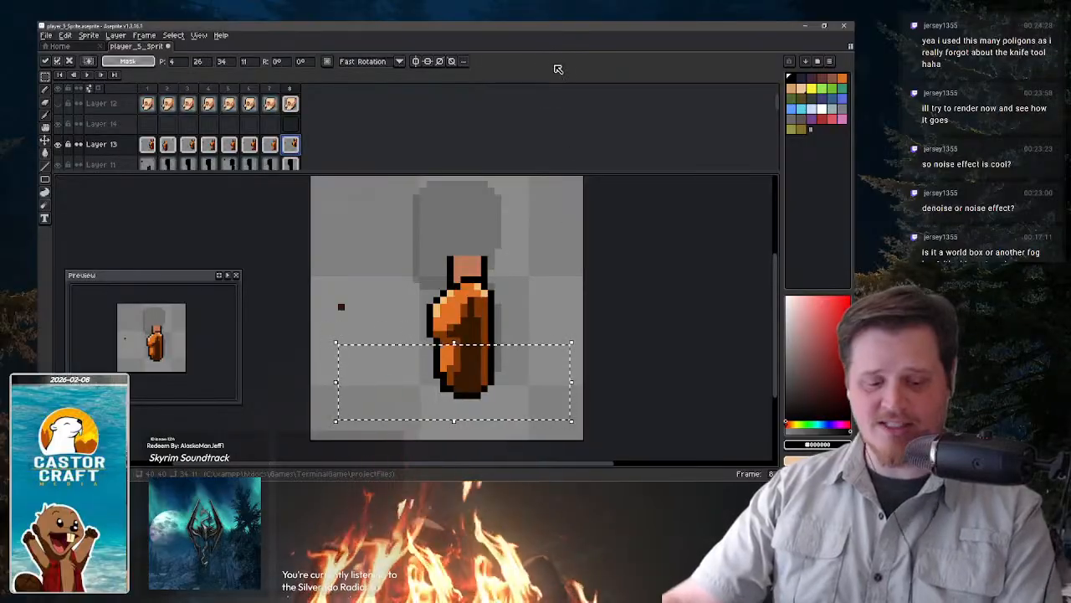
- Clear the selection around the robe's lower part and play the sprite animation
{"action": "left_click", "coordinate": [539, 182]}
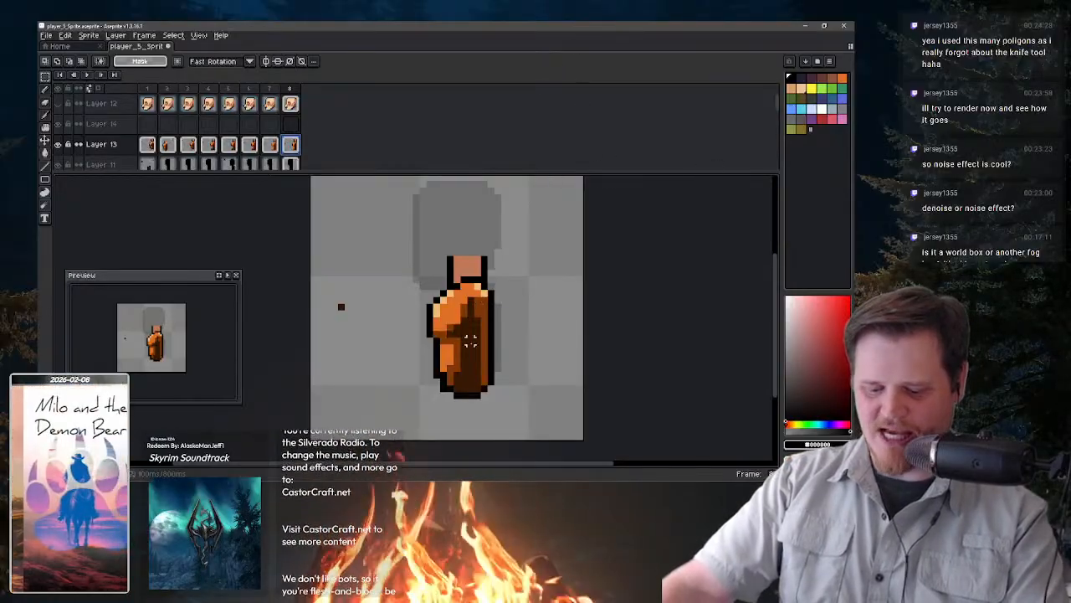
{"action": "left_click_drag", "start_coordinate": [476, 206], "coordinate": [473, 222]}
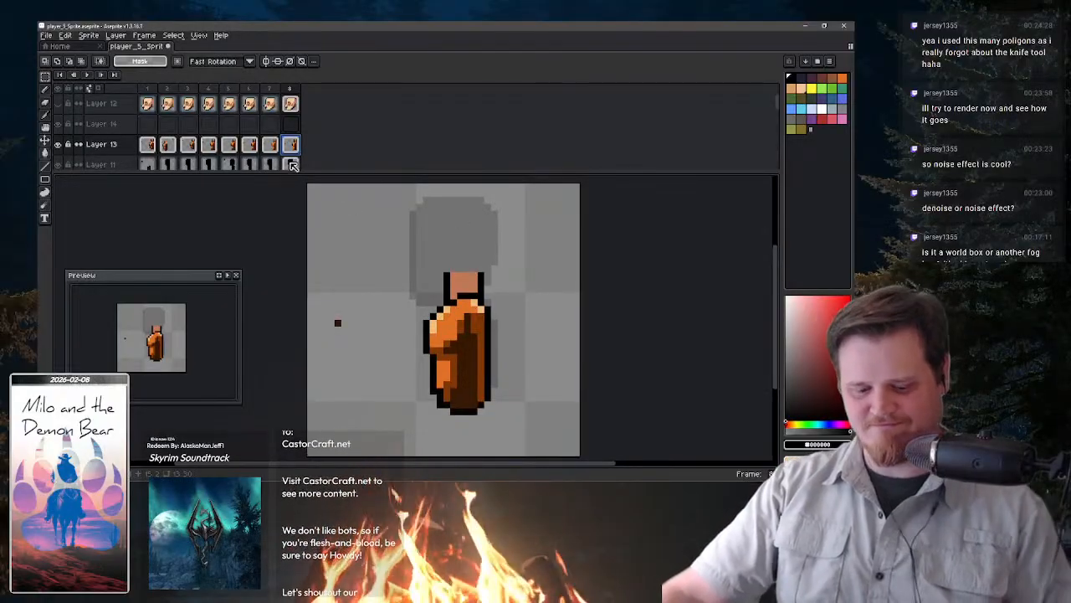
{"action": "key", "text": "Return"}
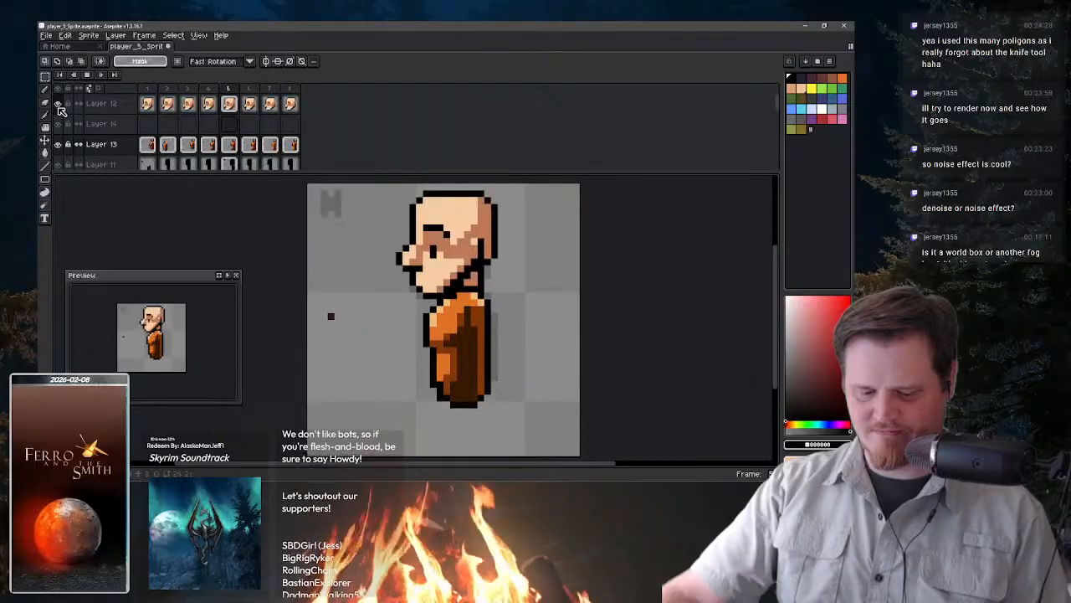
- Make frame 1 of Layer 14 active for the Pencil tool and show the walking-pose silhouette as a drawing guide
{"action": "left_click", "coordinate": [148, 125]}
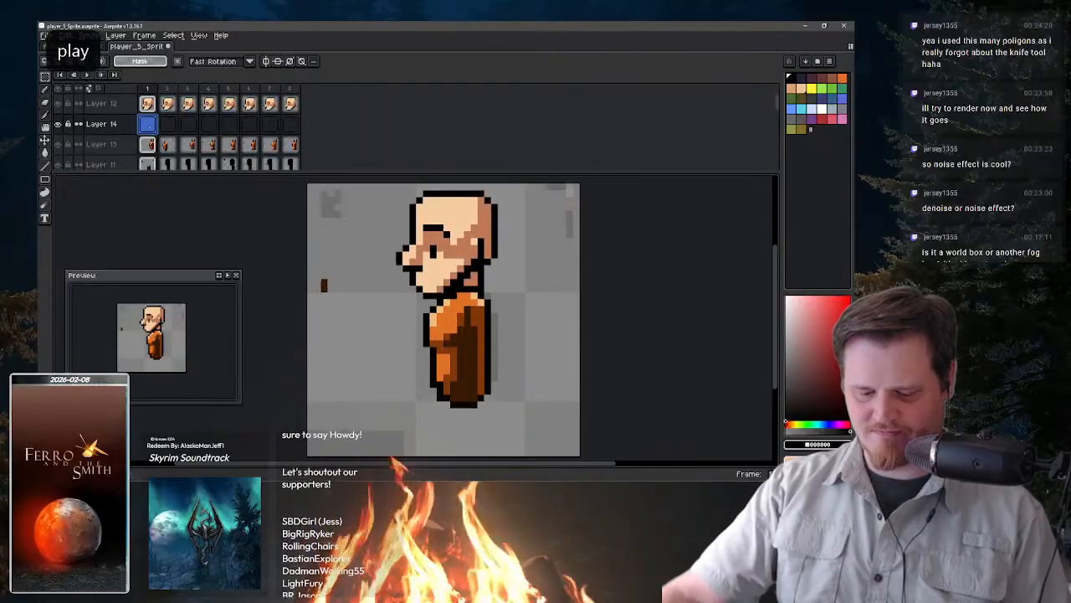
{"action": "key", "text": "b"}
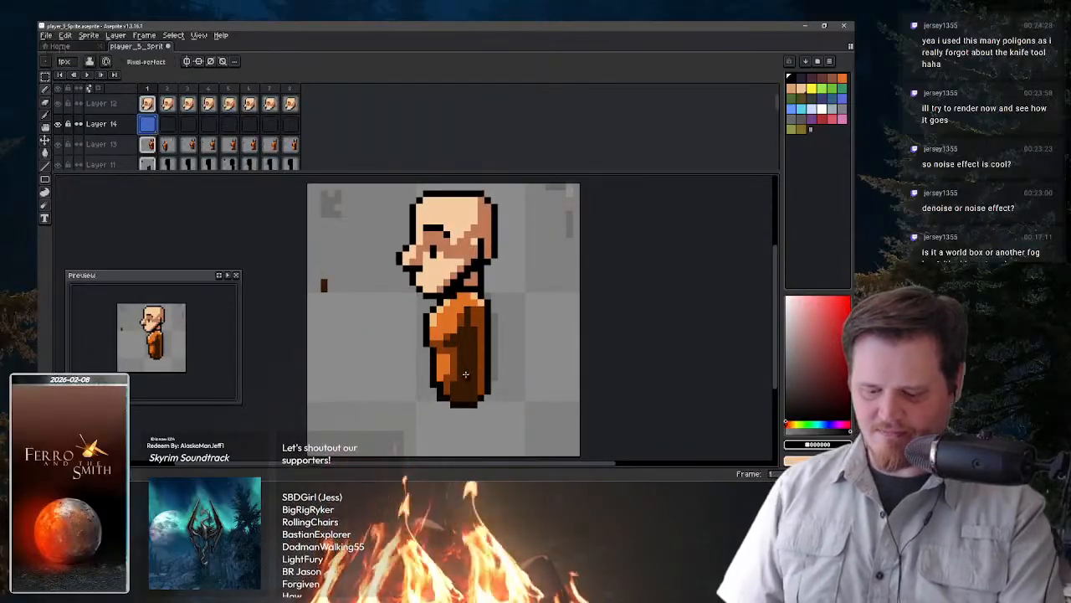
{"action": "scroll", "coordinate": [778, 107], "scroll_direction": "down", "scroll_amount": 2}
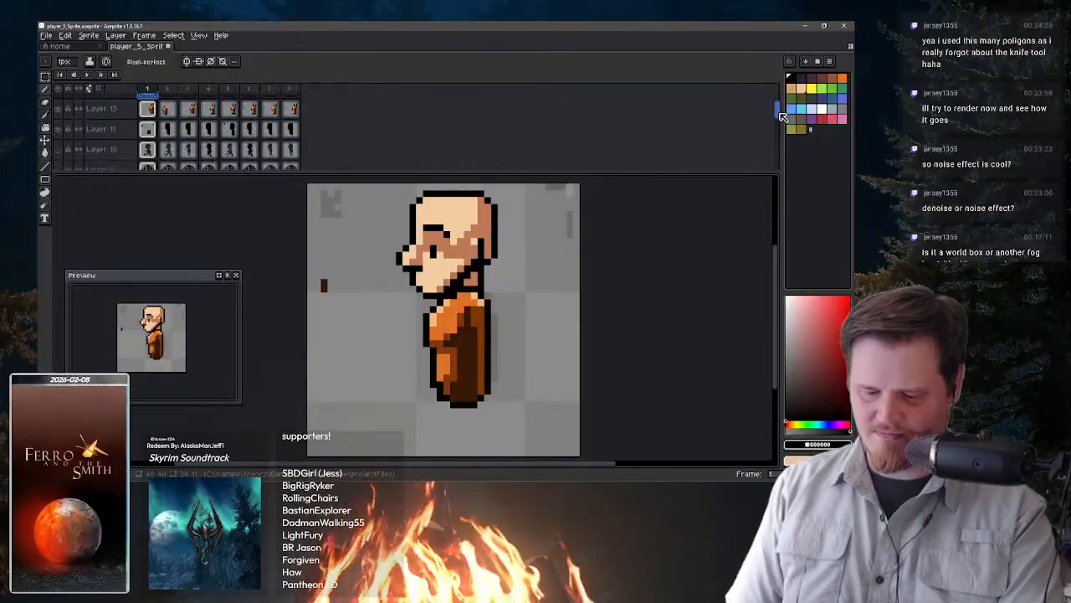
{"action": "left_click", "coordinate": [61, 146]}
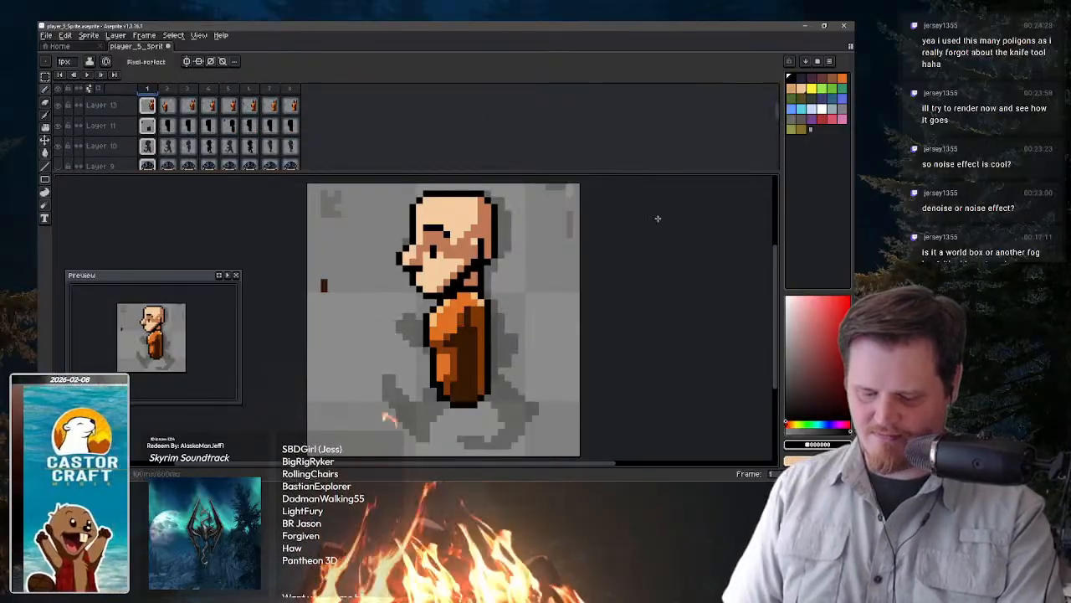
{"action": "scroll", "coordinate": [780, 113], "scroll_direction": "up", "scroll_amount": 2}
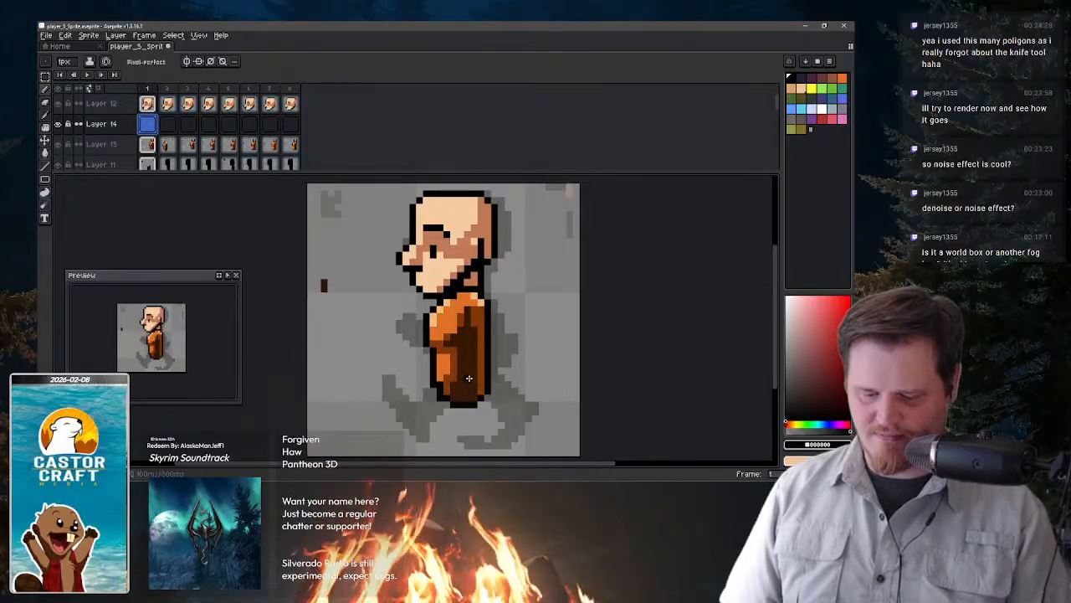
- Outline the trailing leg in black on frame 1 of Layer 14, extending behind the robe, and recolor the connected outline green
{"action": "left_click_drag", "start_coordinate": [473, 378], "coordinate": [515, 418]}
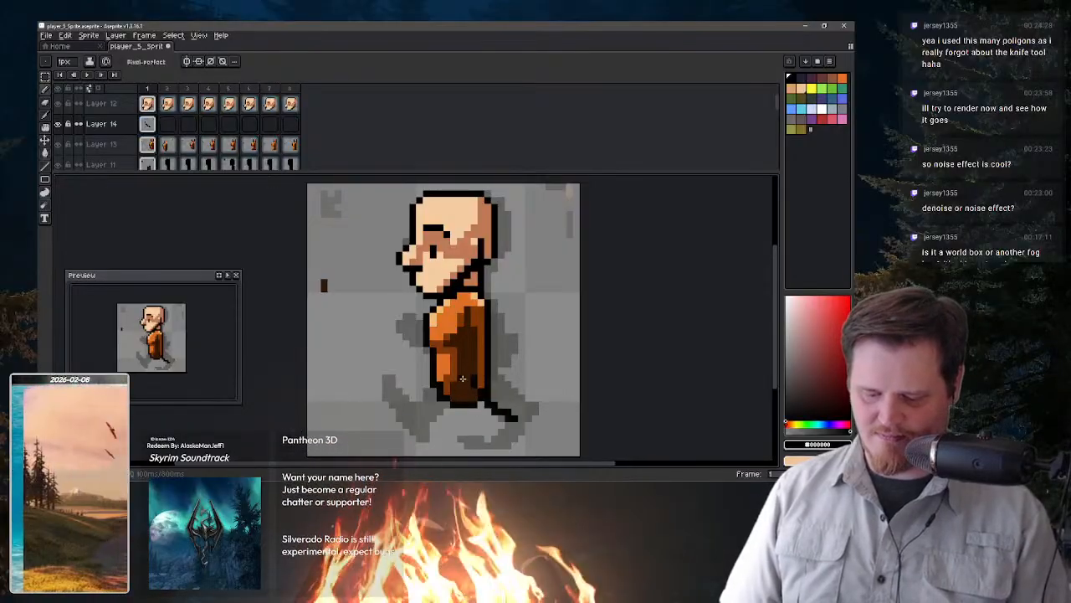
{"action": "mouse_move", "coordinate": [462, 379]}
{"action": "left_mouse_down"}
{"action": "mouse_move", "coordinate": [474, 387]}
{"action": "mouse_move", "coordinate": [457, 383]}
{"action": "mouse_move", "coordinate": [458, 367]}
{"action": "mouse_move", "coordinate": [482, 372]}
{"action": "mouse_move", "coordinate": [535, 418]}
{"action": "left_mouse_up"}
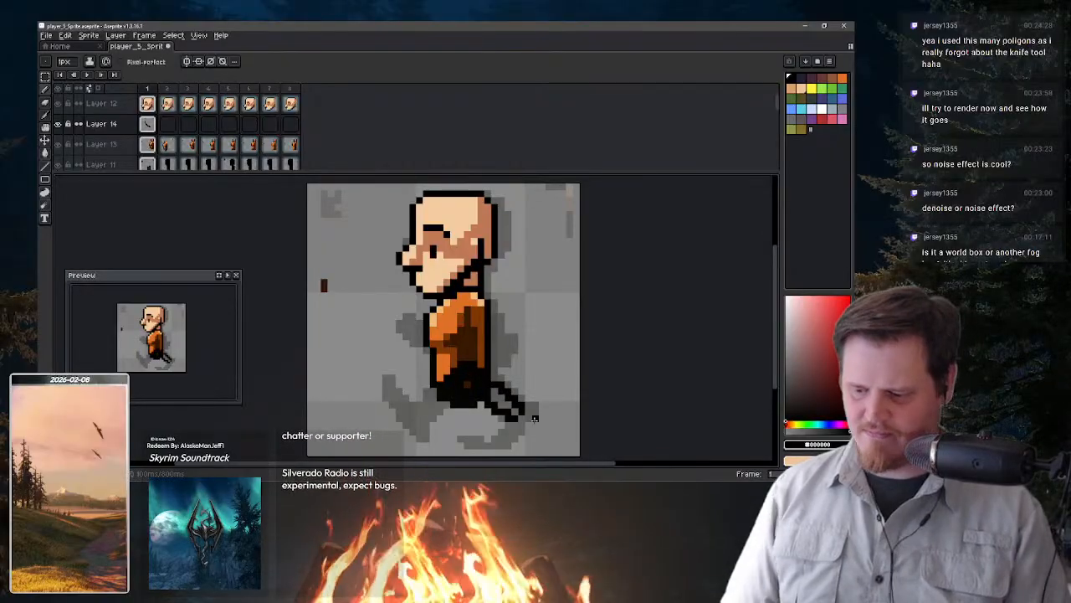
{"action": "left_click", "coordinate": [831, 87]}
{"action": "key", "text": "g"}
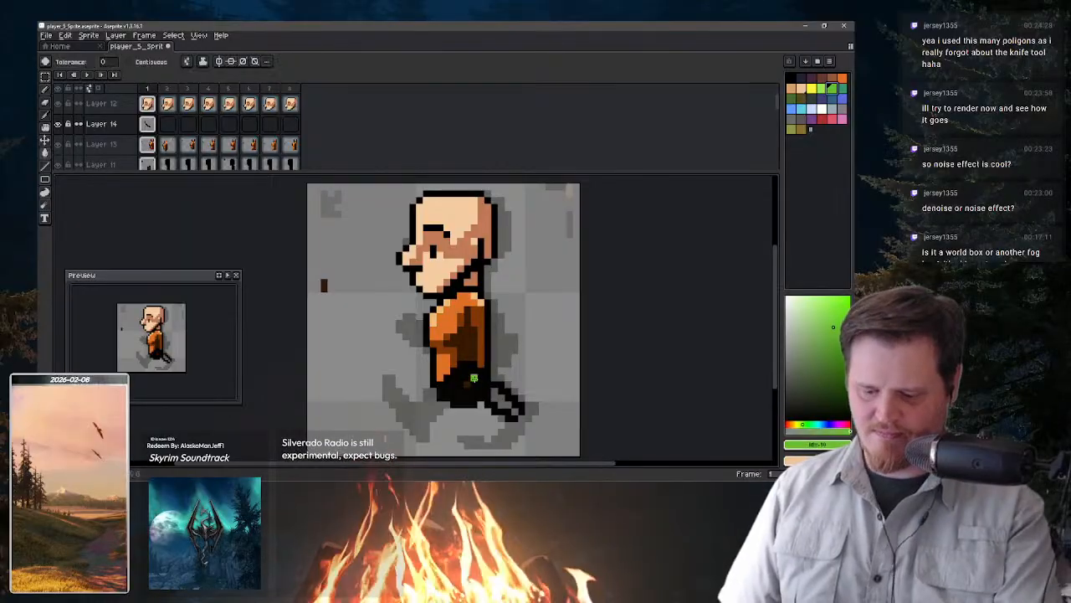
{"action": "left_click", "coordinate": [471, 383]}
{"action": "key", "text": "b"}
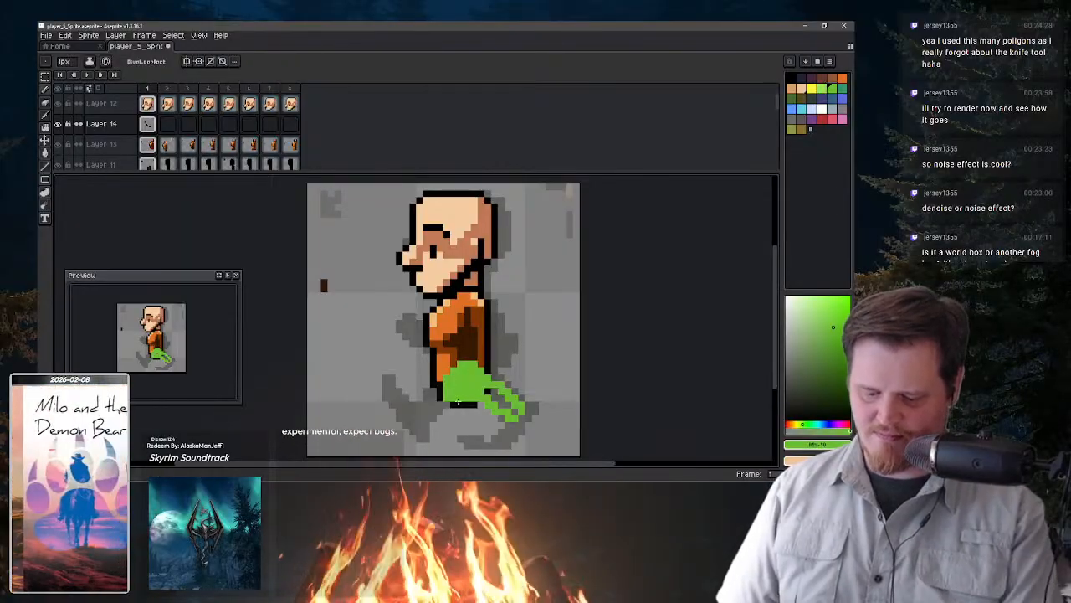
- Fill in the green trailing leg on frame 1, add its lower leg and foot over the silhouette, and trim its upper edge
{"action": "left_click_drag", "start_coordinate": [490, 386], "coordinate": [505, 407]}
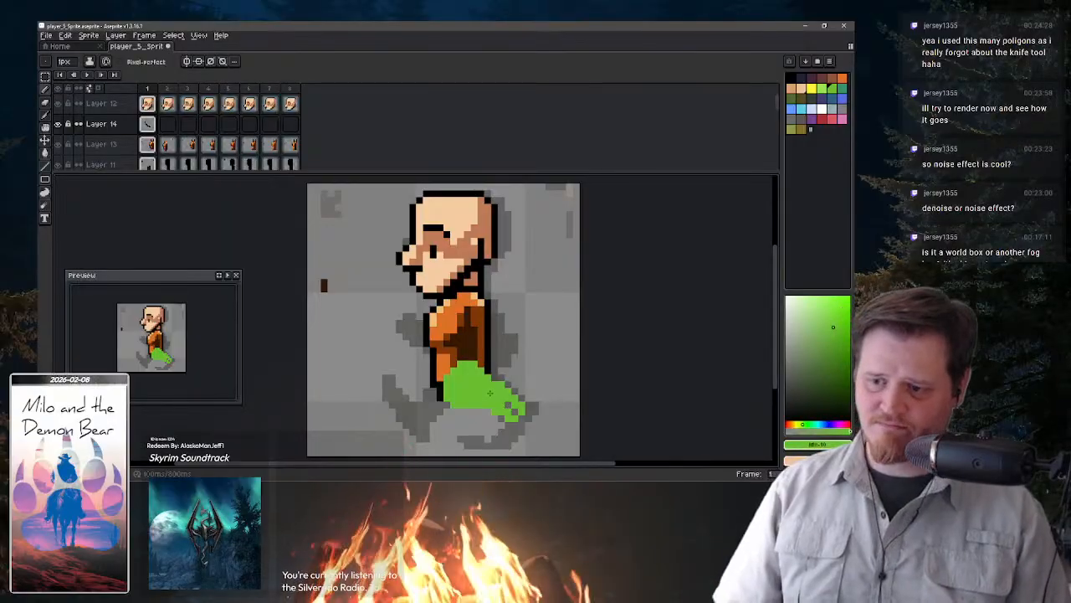
{"action": "mouse_move", "coordinate": [513, 424]}
{"action": "left_mouse_down"}
{"action": "mouse_move", "coordinate": [508, 407]}
{"action": "mouse_move", "coordinate": [510, 432]}
{"action": "mouse_move", "coordinate": [529, 407]}
{"action": "left_mouse_up"}
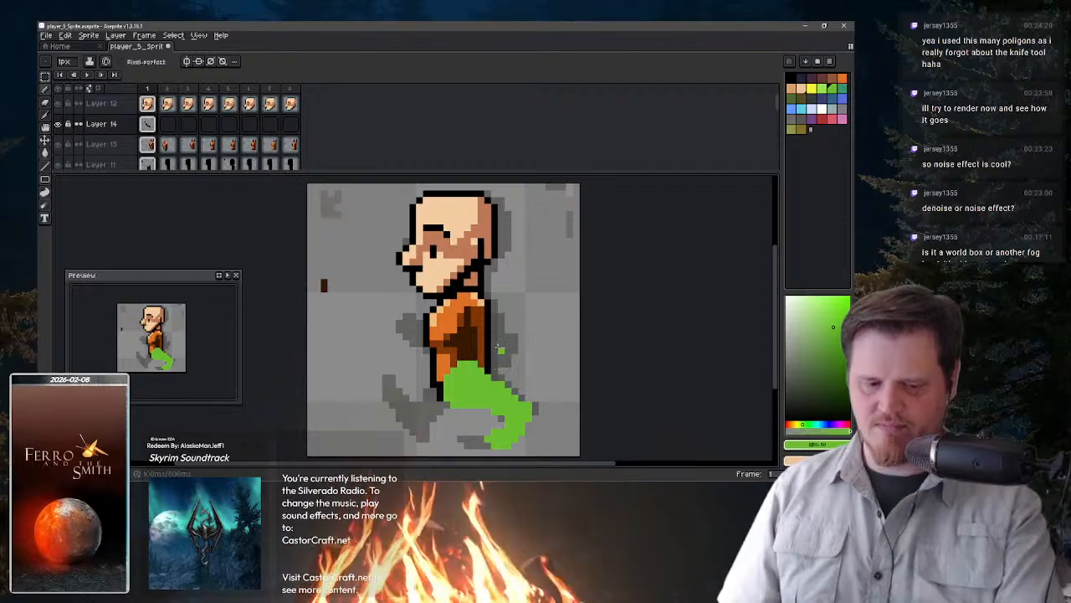
{"action": "key", "text": "e"}
{"action": "mouse_move", "coordinate": [521, 395]}
{"action": "left_mouse_down"}
{"action": "mouse_move", "coordinate": [496, 393]}
{"action": "mouse_move", "coordinate": [502, 383]}
{"action": "mouse_move", "coordinate": [501, 399]}
{"action": "left_mouse_up"}
{"action": "key", "text": "b"}
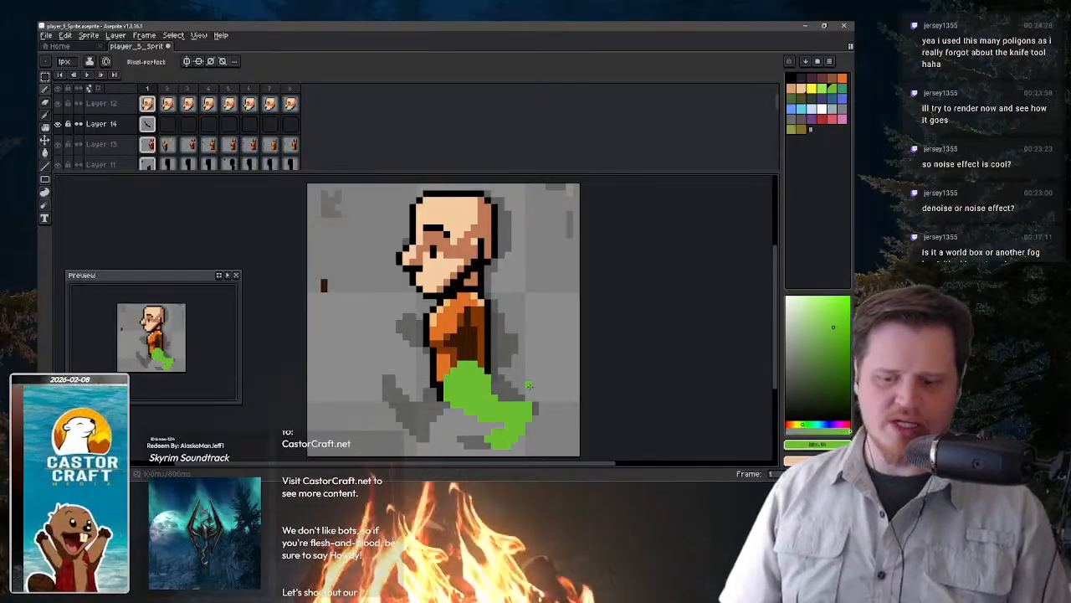
- Paint the green leg on frames 3 and 4 of Layer 14, bent with the foot behind in frame 3 and swinging forward in frame 4
{"action": "key", "text": "period"}
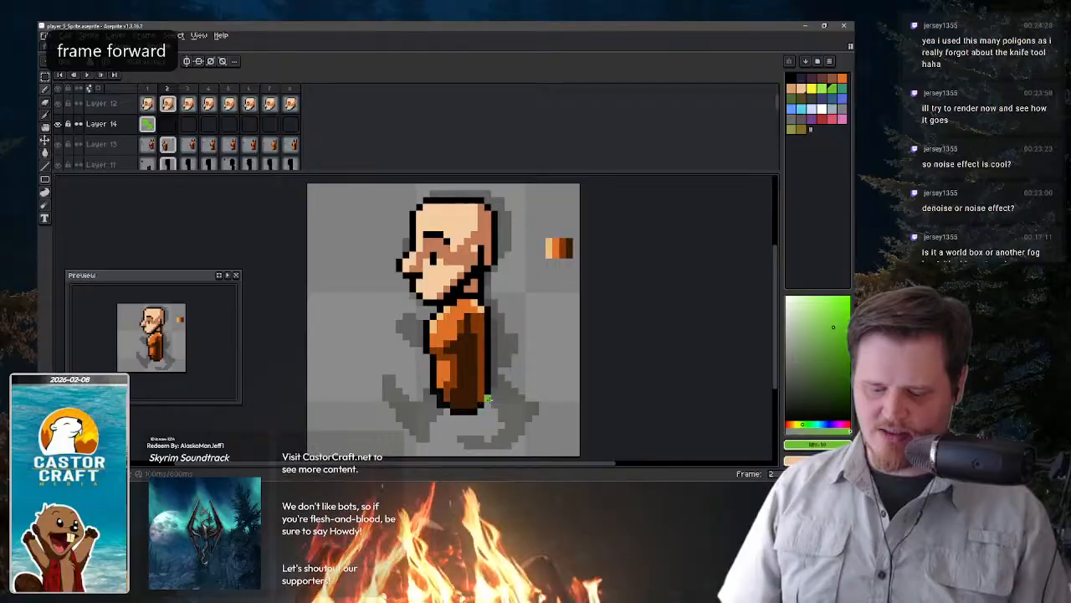
{"action": "key", "text": "period"}
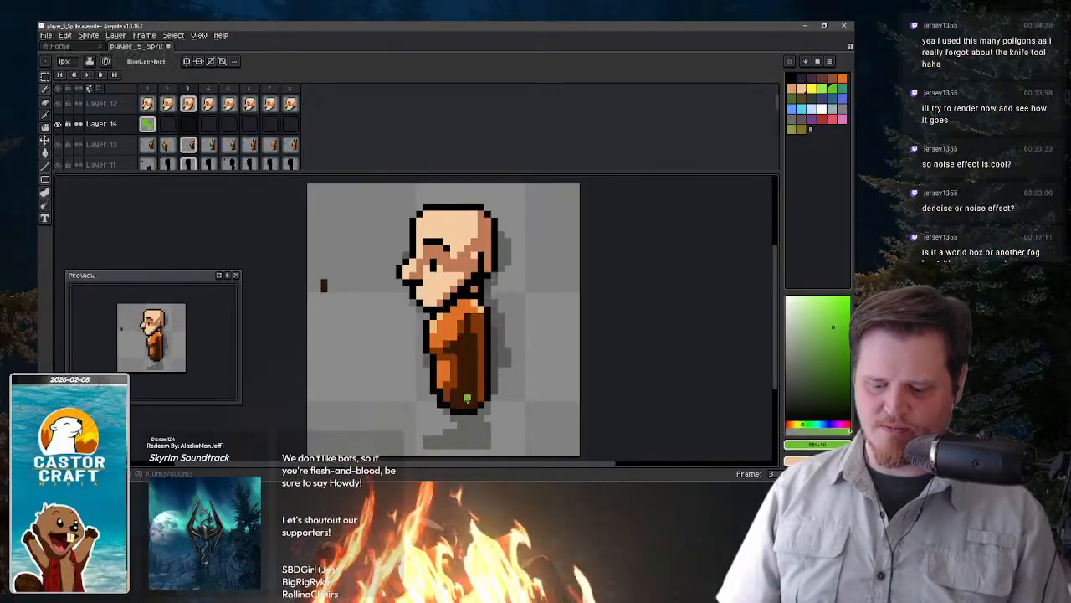
{"action": "mouse_move", "coordinate": [453, 384]}
{"action": "left_mouse_down"}
{"action": "mouse_move", "coordinate": [447, 405]}
{"action": "mouse_move", "coordinate": [482, 407]}
{"action": "mouse_move", "coordinate": [469, 425]}
{"action": "mouse_move", "coordinate": [494, 423]}
{"action": "mouse_move", "coordinate": [490, 416]}
{"action": "mouse_move", "coordinate": [501, 442]}
{"action": "mouse_move", "coordinate": [491, 407]}
{"action": "left_mouse_up"}
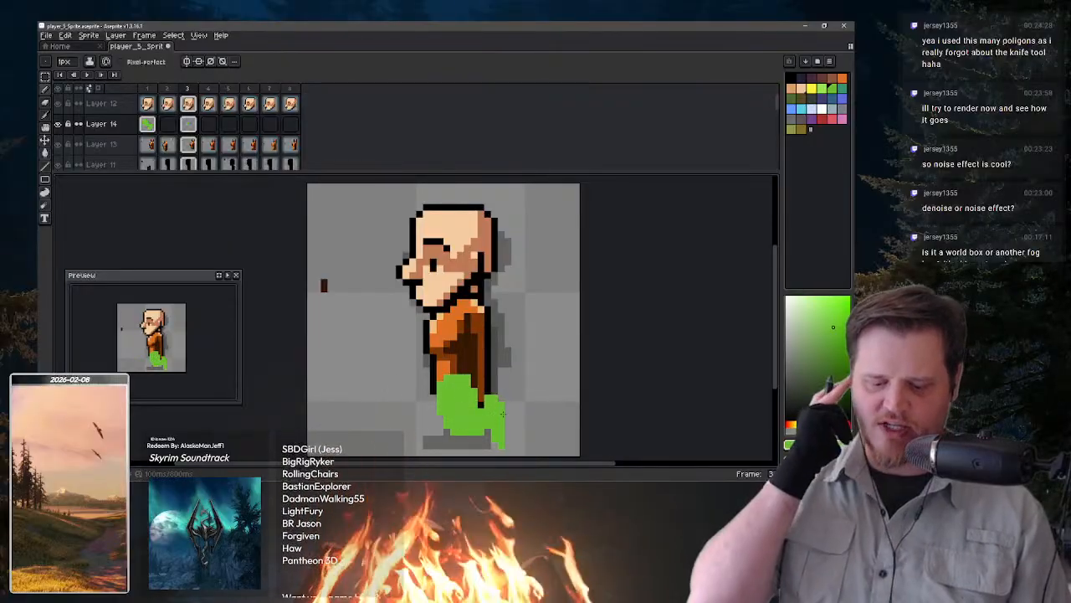
{"action": "key", "text": "period"}
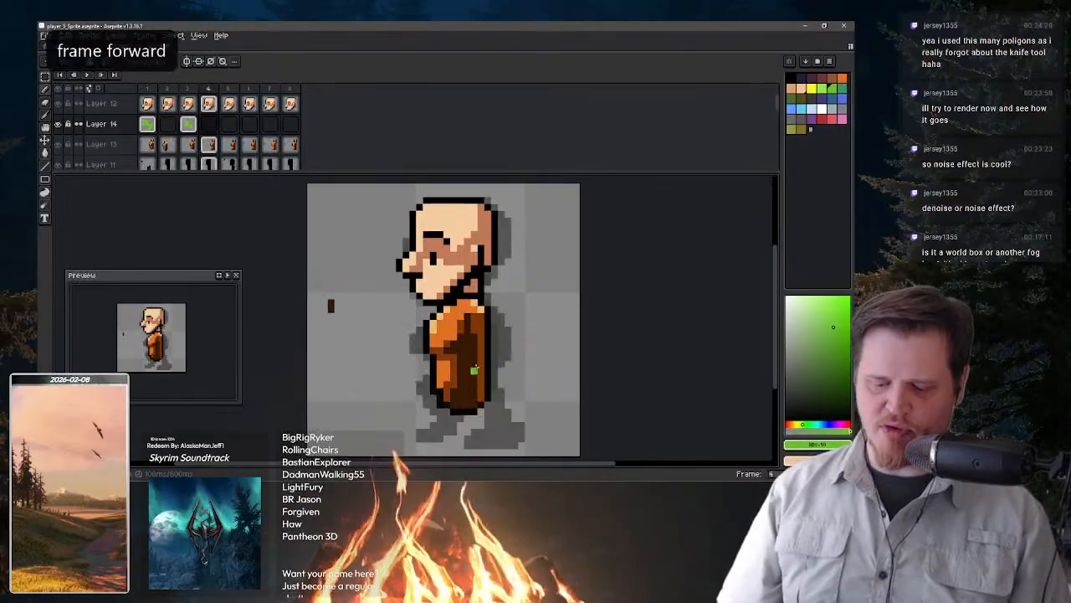
{"action": "mouse_move", "coordinate": [464, 370]}
{"action": "left_mouse_down"}
{"action": "mouse_move", "coordinate": [423, 382]}
{"action": "mouse_move", "coordinate": [446, 376]}
{"action": "mouse_move", "coordinate": [448, 404]}
{"action": "mouse_move", "coordinate": [426, 396]}
{"action": "mouse_move", "coordinate": [445, 416]}
{"action": "mouse_move", "coordinate": [427, 430]}
{"action": "mouse_move", "coordinate": [455, 421]}
{"action": "mouse_move", "coordinate": [440, 406]}
{"action": "mouse_move", "coordinate": [446, 419]}
{"action": "mouse_move", "coordinate": [467, 398]}
{"action": "left_mouse_up"}
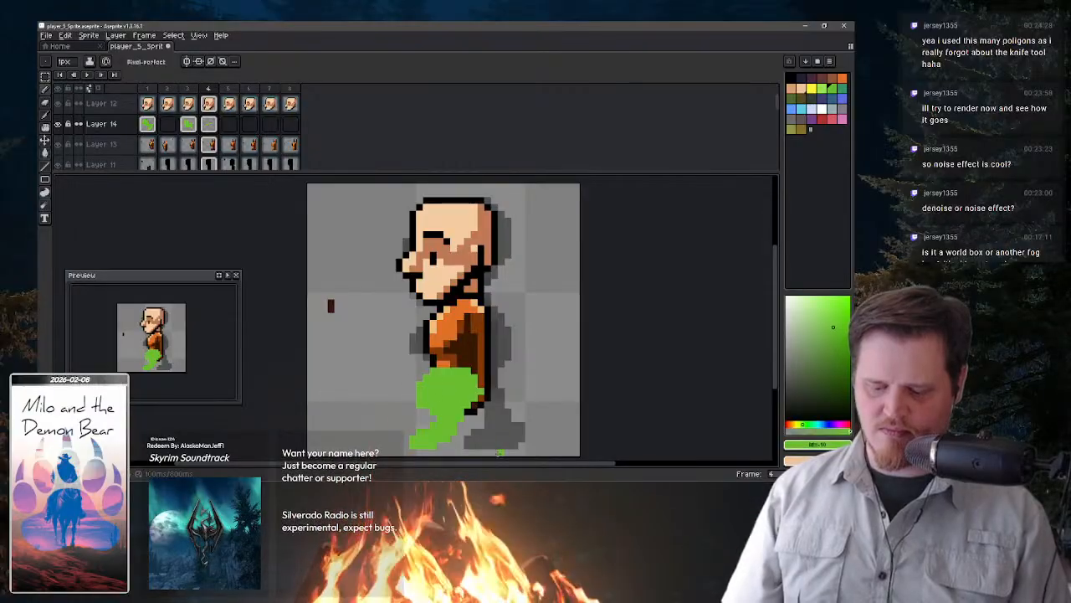
- Paint the green leg on frame 5 reaching forward from the robe, with the raised foot matching the guide silhouette
{"action": "key", "text": "period"}
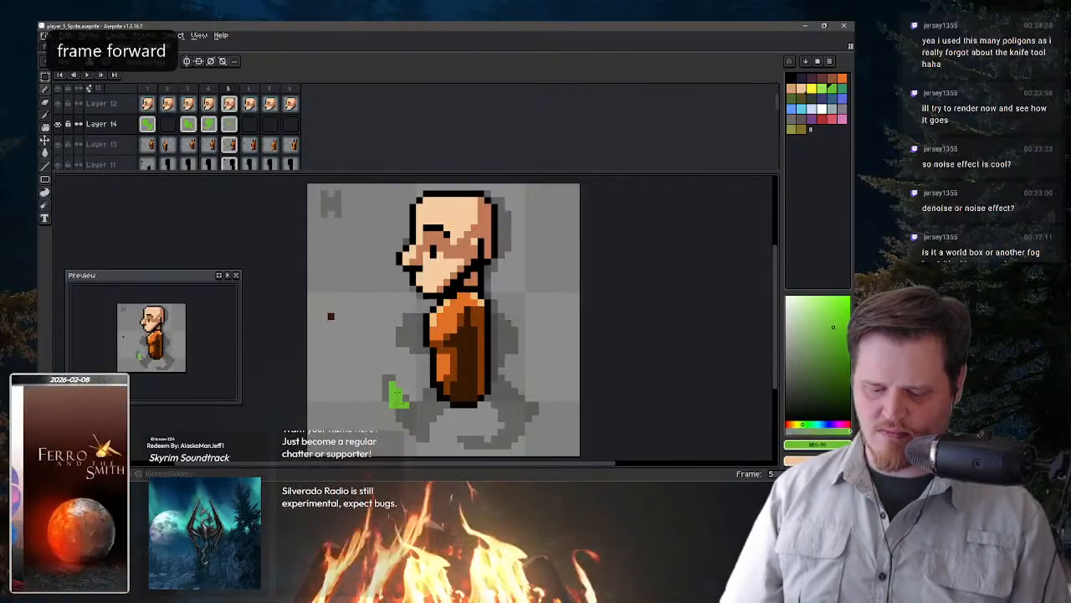
{"action": "left_click_drag", "start_coordinate": [395, 386], "coordinate": [408, 428]}
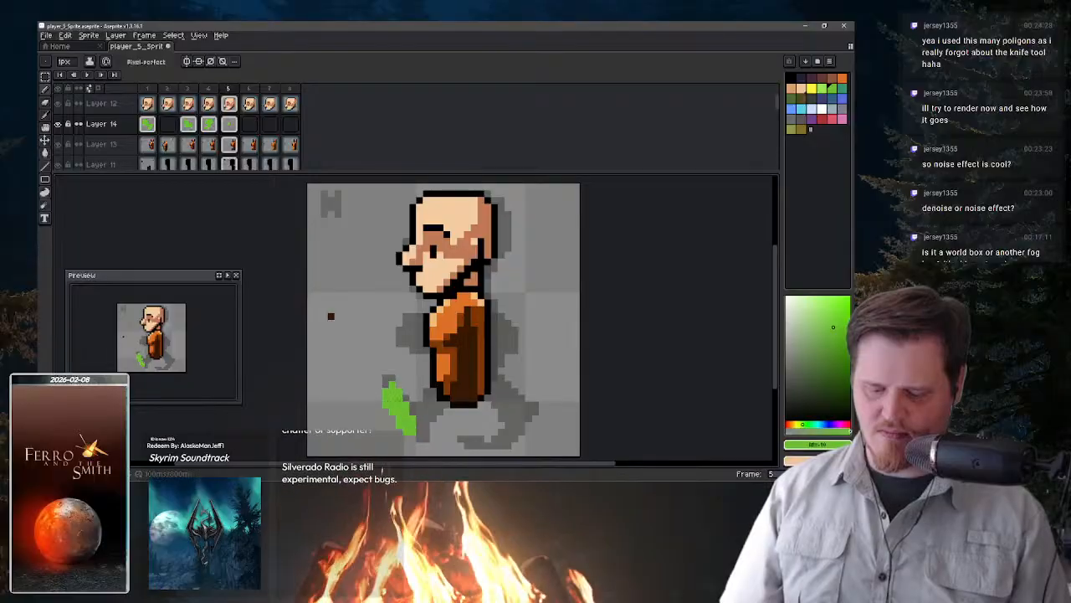
{"action": "mouse_move", "coordinate": [433, 392]}
{"action": "left_mouse_down"}
{"action": "mouse_move", "coordinate": [457, 371]}
{"action": "mouse_move", "coordinate": [460, 382]}
{"action": "left_mouse_up"}
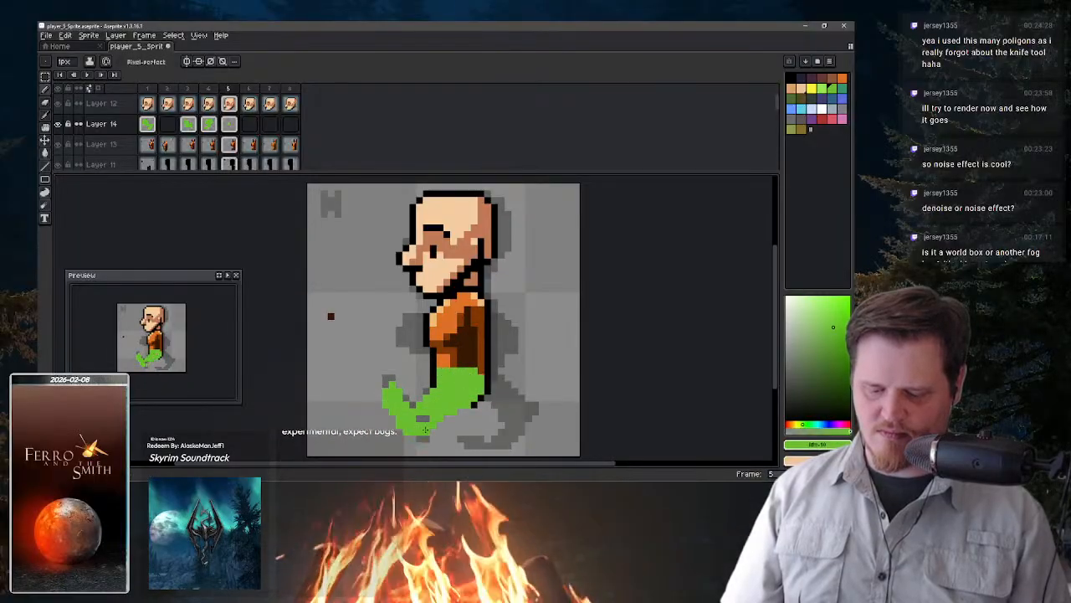
- Paint the forward green leg and foot on frame 6, cleaning its edges and covering the robe's bottom outline
{"action": "key", "text": "period"}
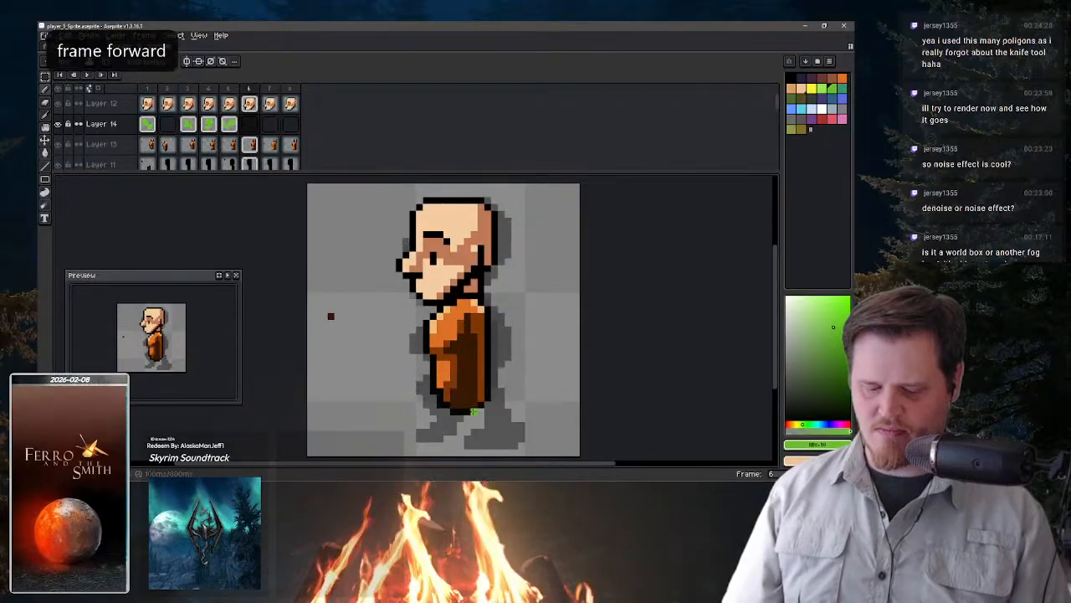
{"action": "mouse_move", "coordinate": [406, 405]}
{"action": "left_mouse_down"}
{"action": "mouse_move", "coordinate": [413, 432]}
{"action": "mouse_move", "coordinate": [425, 434]}
{"action": "mouse_move", "coordinate": [412, 411]}
{"action": "mouse_move", "coordinate": [433, 433]}
{"action": "mouse_move", "coordinate": [447, 425]}
{"action": "mouse_move", "coordinate": [438, 439]}
{"action": "mouse_move", "coordinate": [471, 410]}
{"action": "left_mouse_up"}
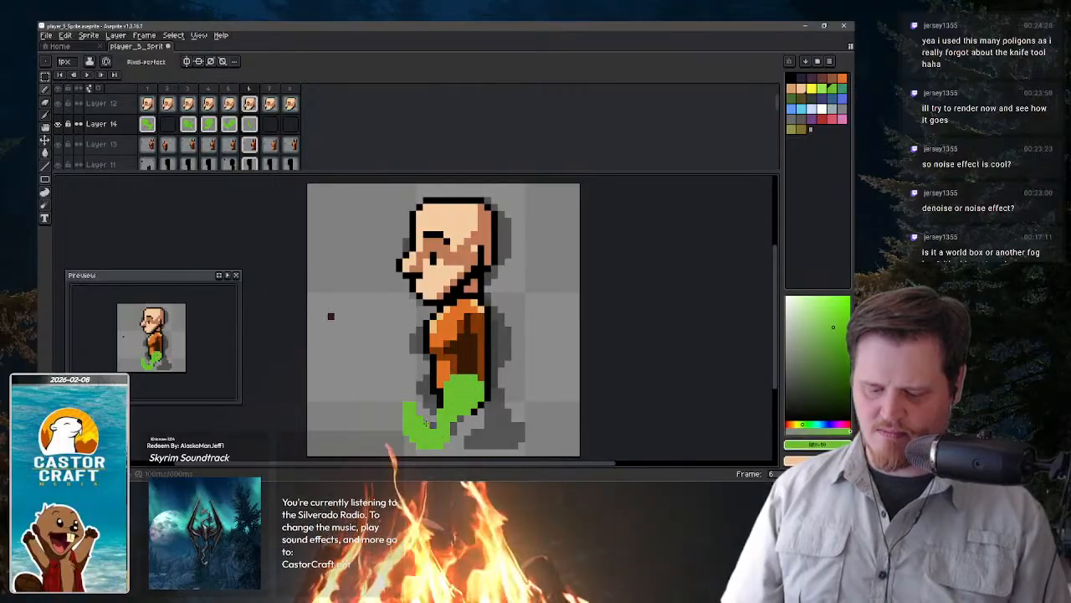
{"action": "key", "text": "e"}
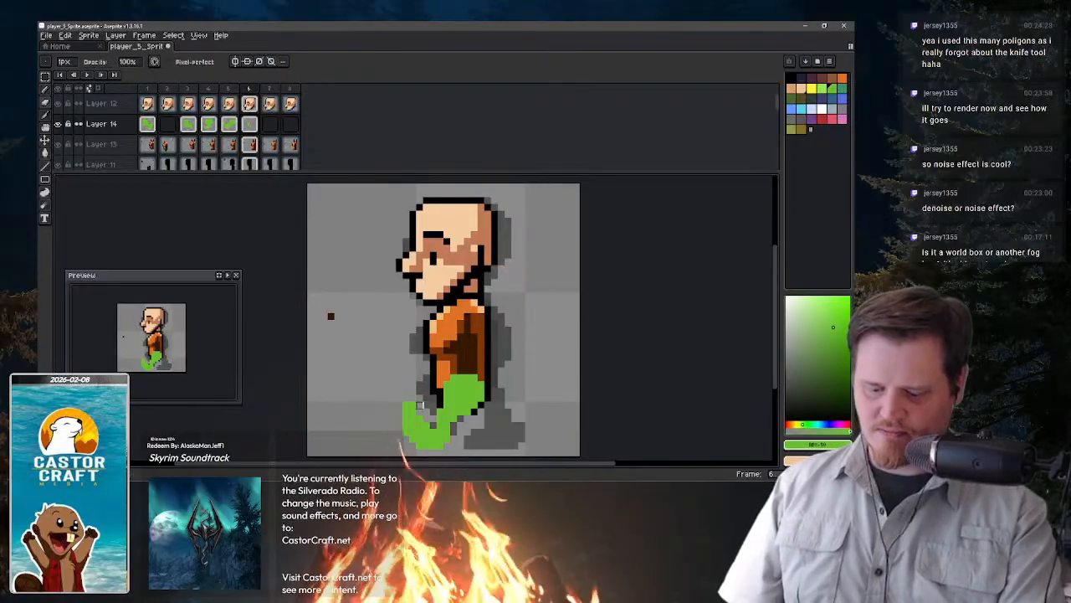
{"action": "key", "text": "b"}
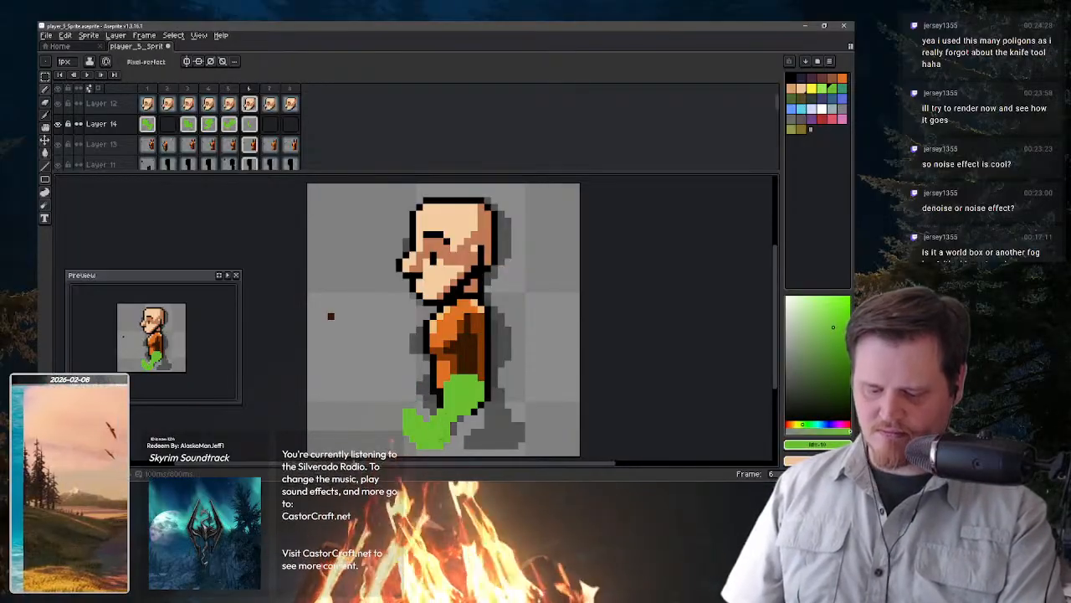
{"action": "key", "text": "e"}
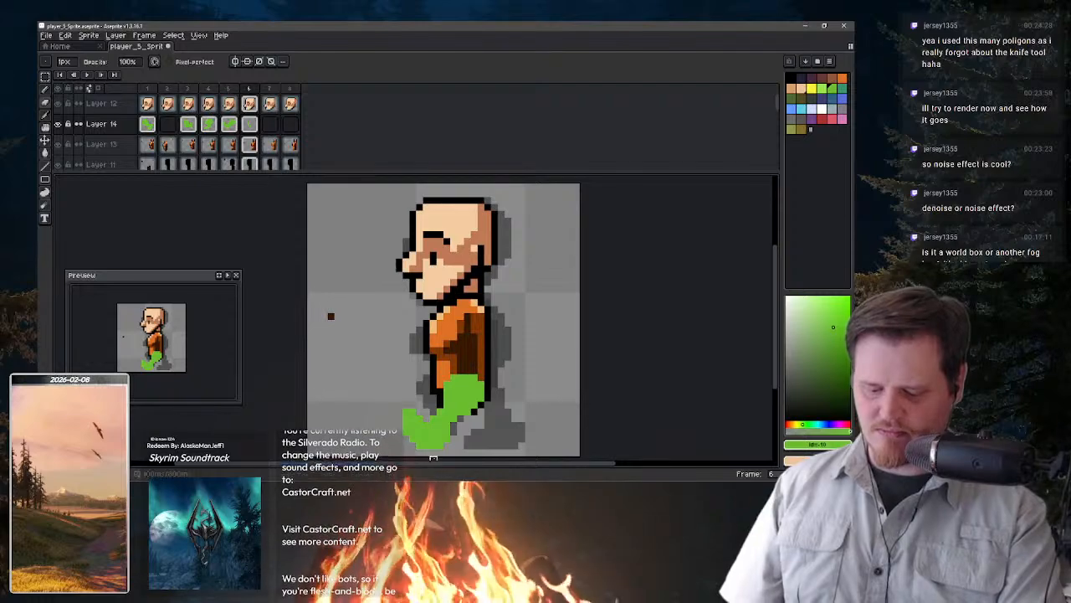
{"action": "key", "text": "b"}
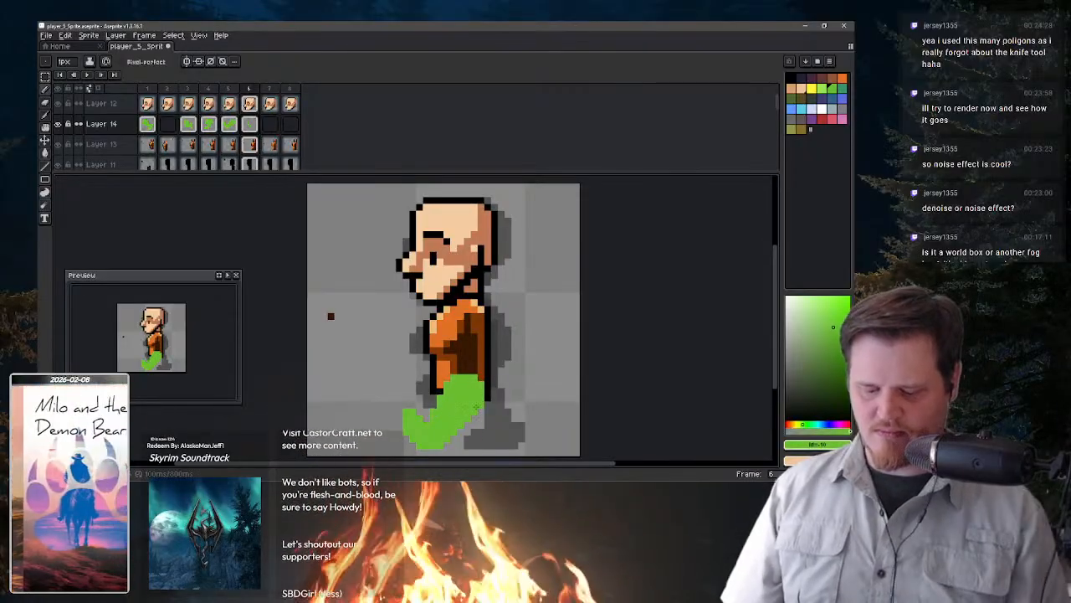
- Paint the green leg on frames 7 and 8, straight under the body in frame 7 and shifted backward in frame 8
{"action": "key", "text": "Right"}
{"action": "left_click_drag", "start_coordinate": [460, 384], "coordinate": [445, 429]}
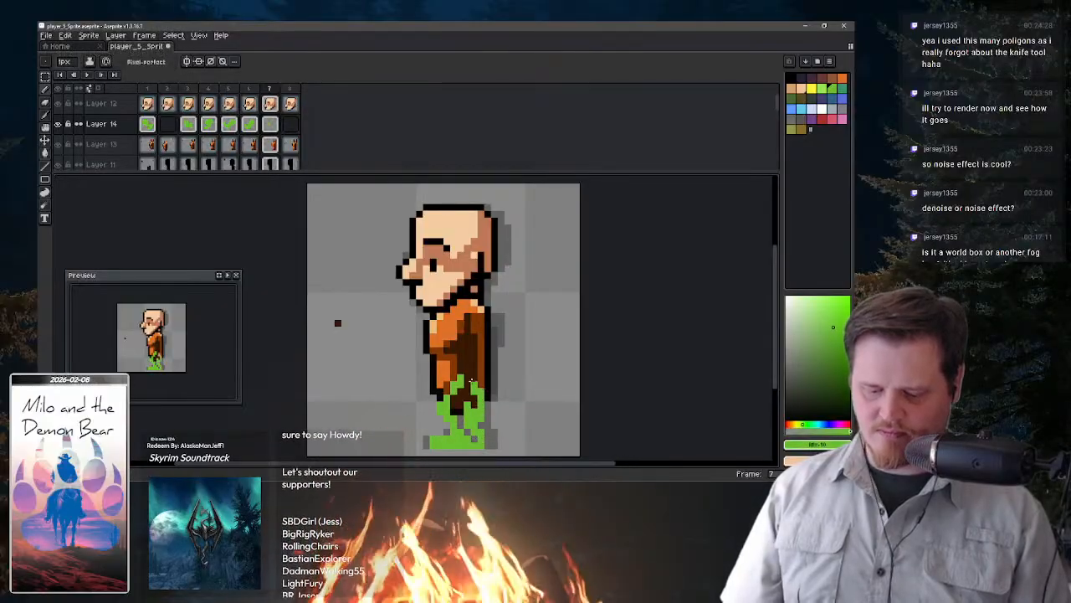
{"action": "left_click_drag", "start_coordinate": [471, 381], "coordinate": [471, 404]}
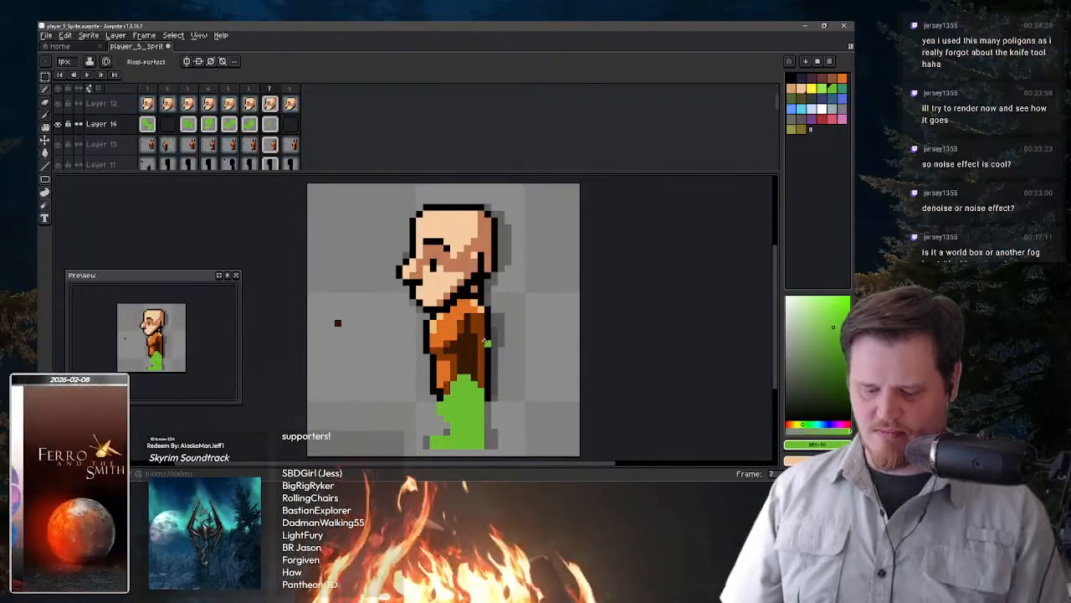
{"action": "key", "text": "Right"}
{"action": "left_click_drag", "start_coordinate": [459, 390], "coordinate": [464, 394]}
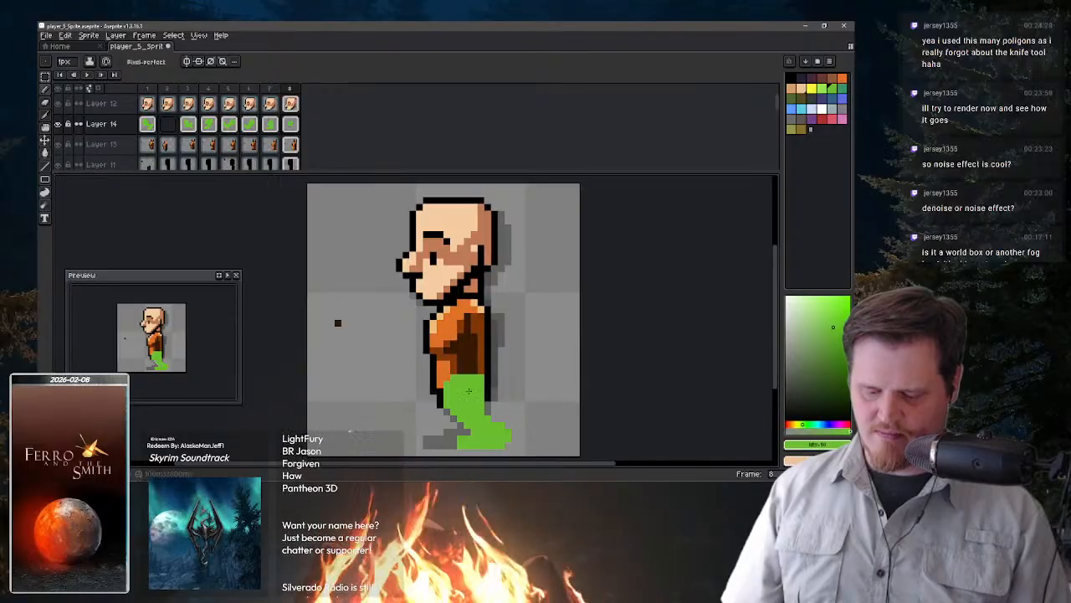
- Play the walk animation and step between frames to check how the green leg moves through the cycle
{"action": "key", "text": "Right"}
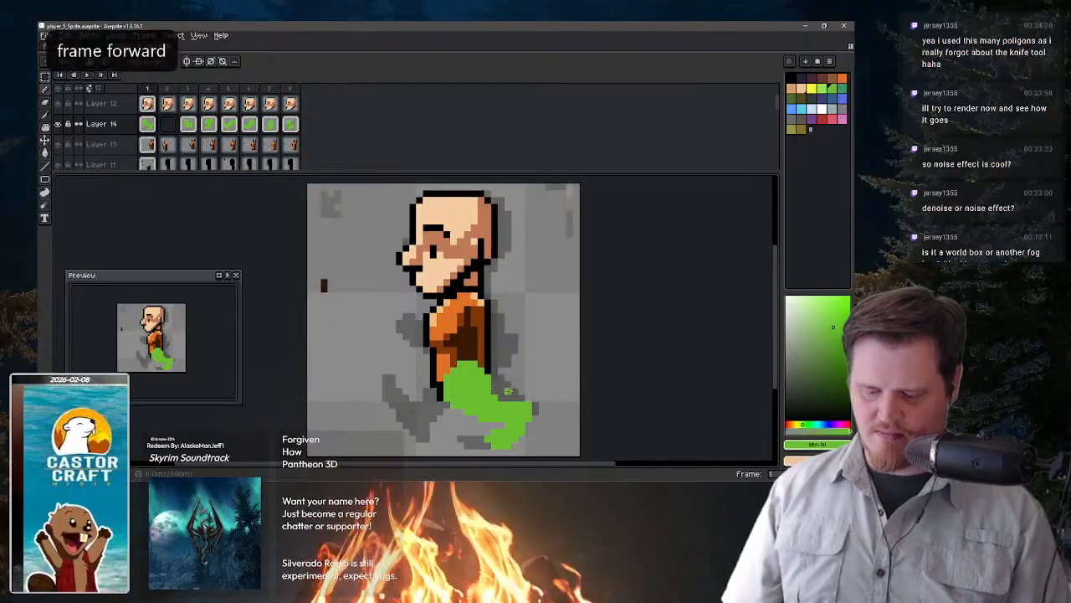
{"action": "key", "text": "Right"}
{"action": "key", "text": "Right"}
{"action": "key", "text": "Right"}
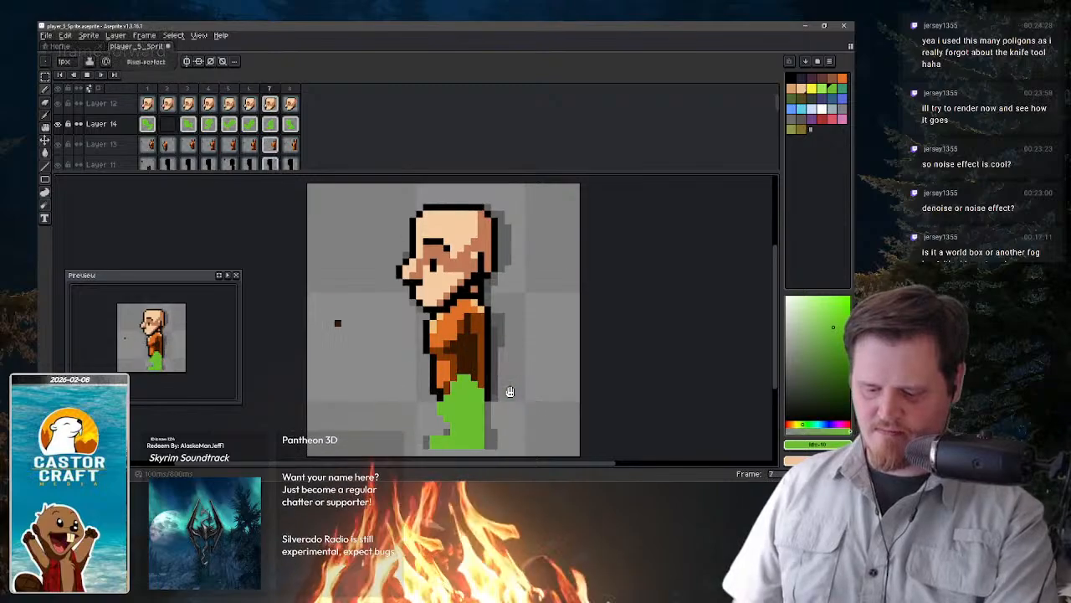
{"action": "key", "text": "Right"}
{"action": "key", "text": "Right"}
{"action": "key", "text": "Right"}
{"action": "key", "text": "Right"}
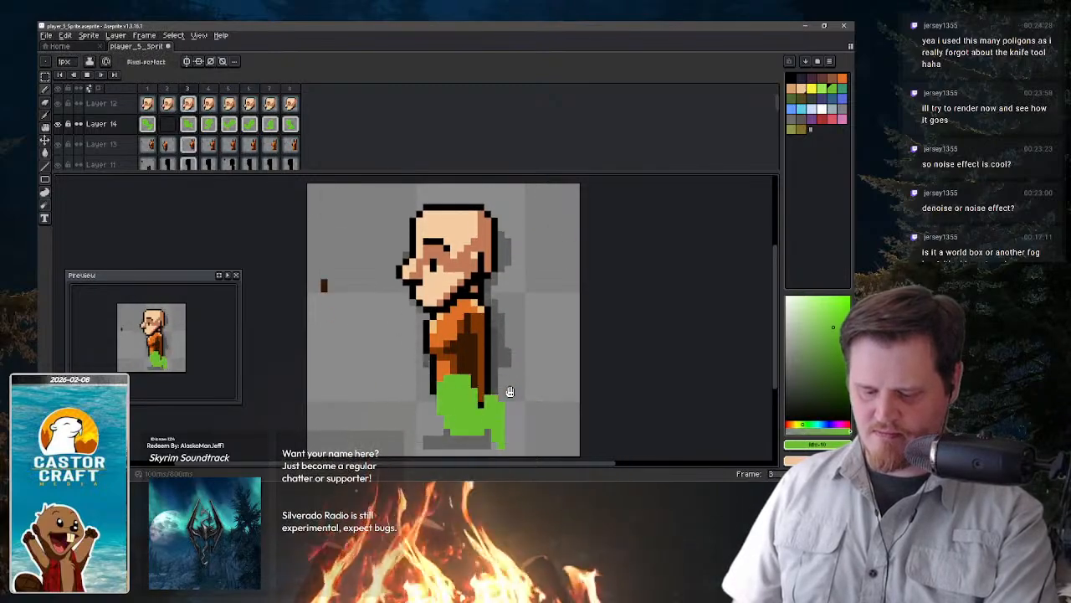
{"action": "key", "text": "Return"}
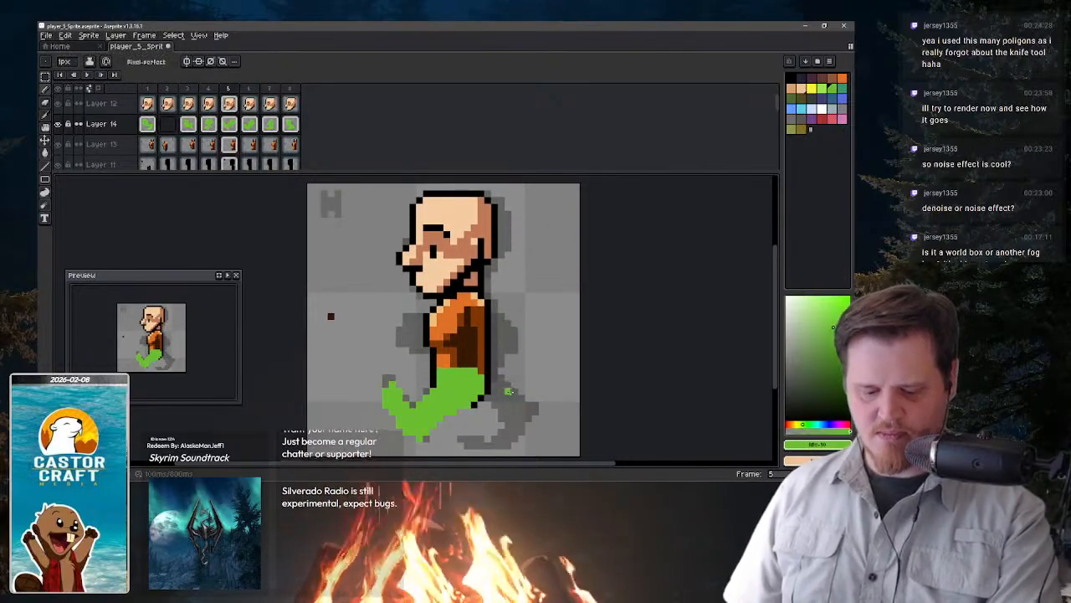
{"action": "key", "text": "Left"}
{"action": "key", "text": "Left"}
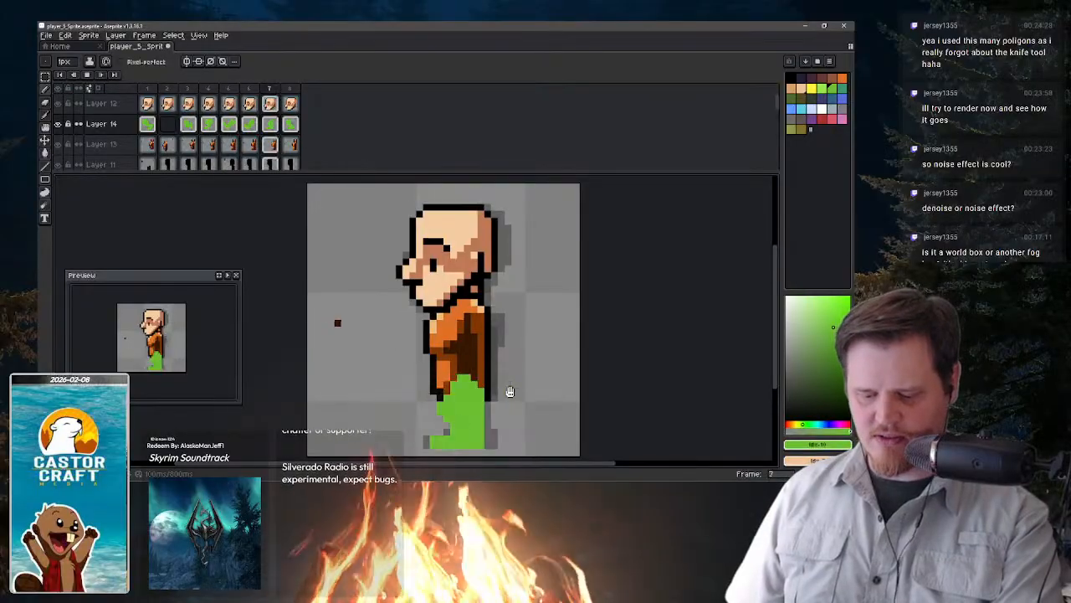
{"action": "key", "text": "Left"}
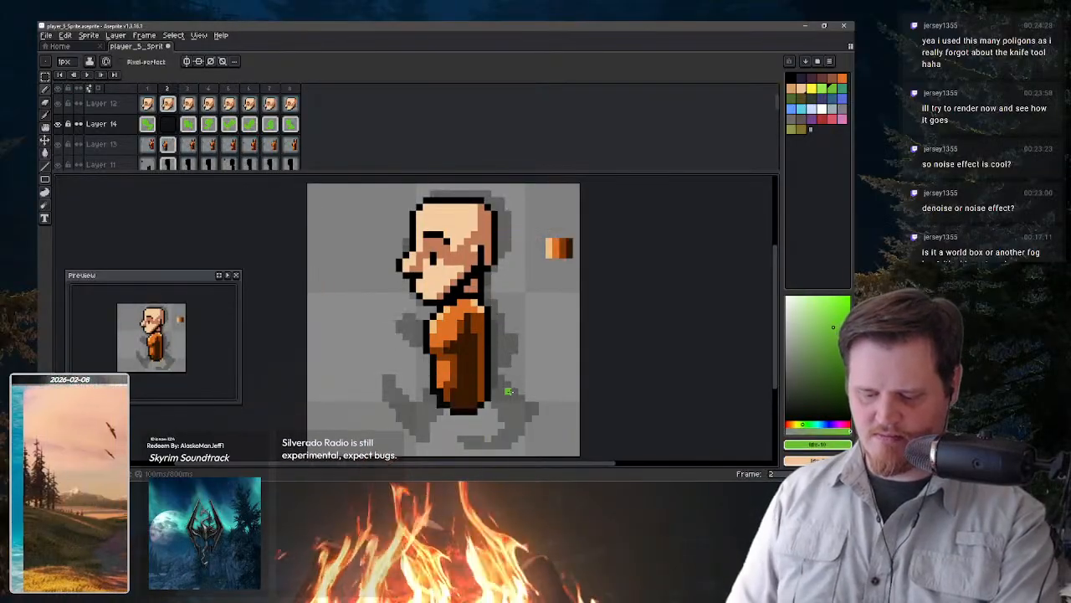
{"action": "key", "text": "Right"}
{"action": "key", "text": "Left"}
{"action": "key", "text": "Right"}
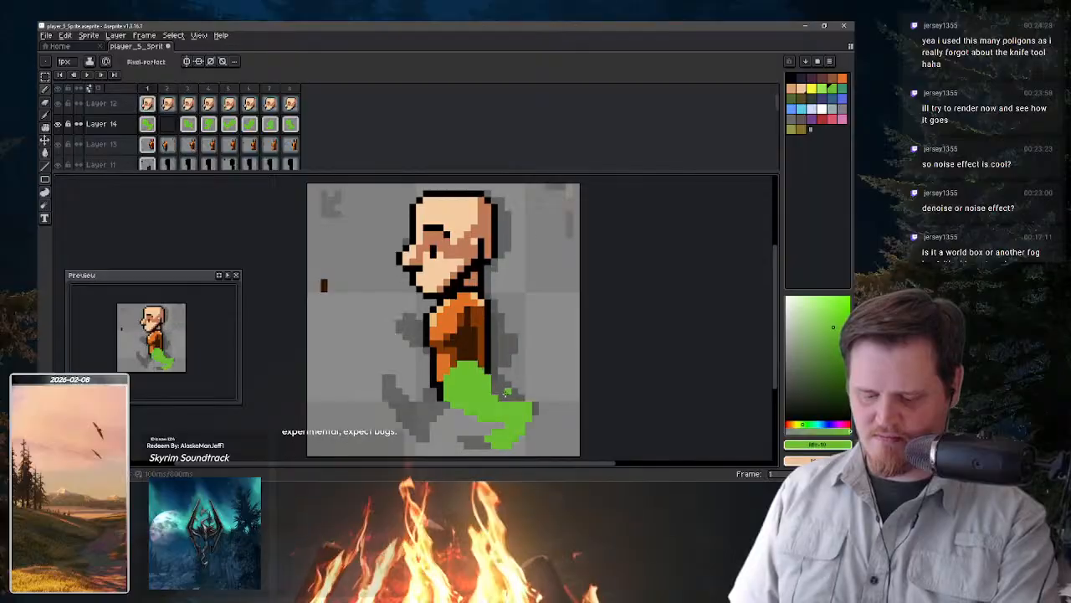
- Paint the green leg on frame 2 trailing behind the robe, with the foot pointing down at its rear end, and clean its upper edge
{"action": "key", "text": "Left"}
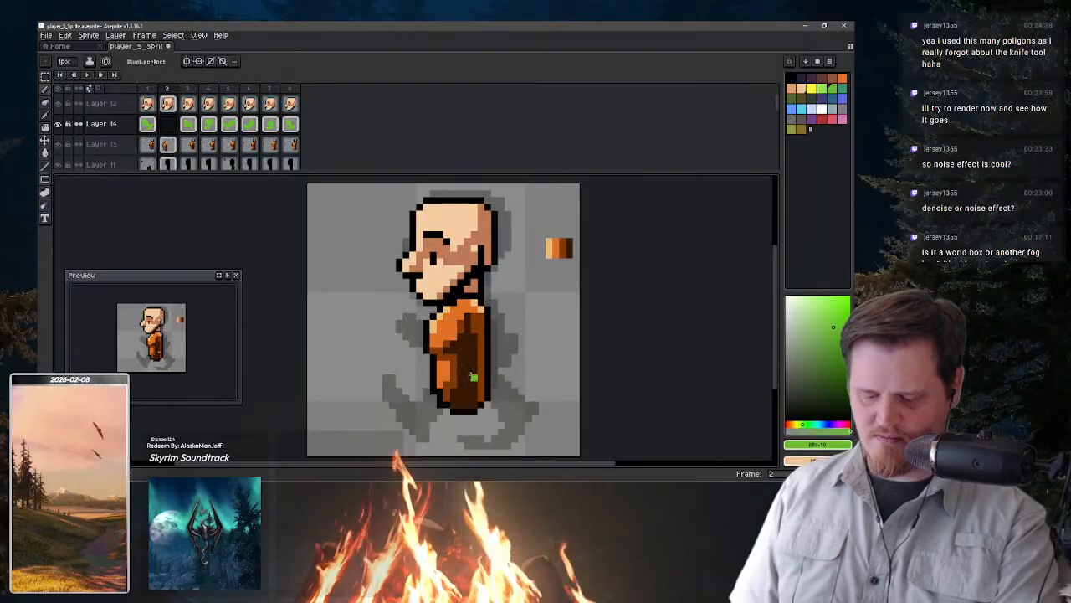
{"action": "left_click_drag", "start_coordinate": [473, 376], "coordinate": [466, 376]}
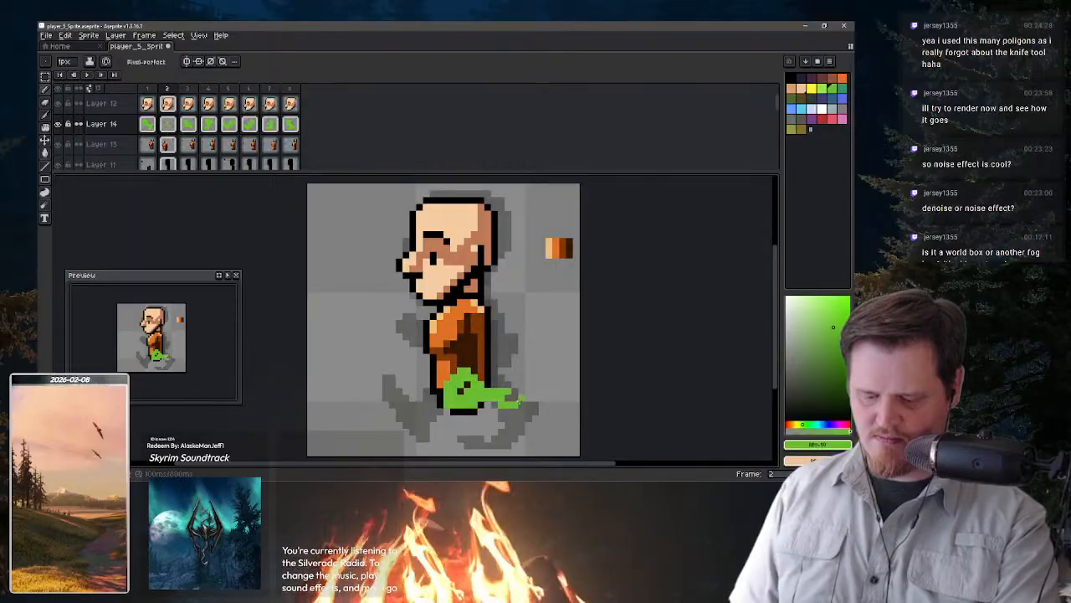
{"action": "mouse_move", "coordinate": [527, 404]}
{"action": "left_mouse_down"}
{"action": "mouse_move", "coordinate": [502, 416]}
{"action": "mouse_move", "coordinate": [479, 400]}
{"action": "left_mouse_up"}
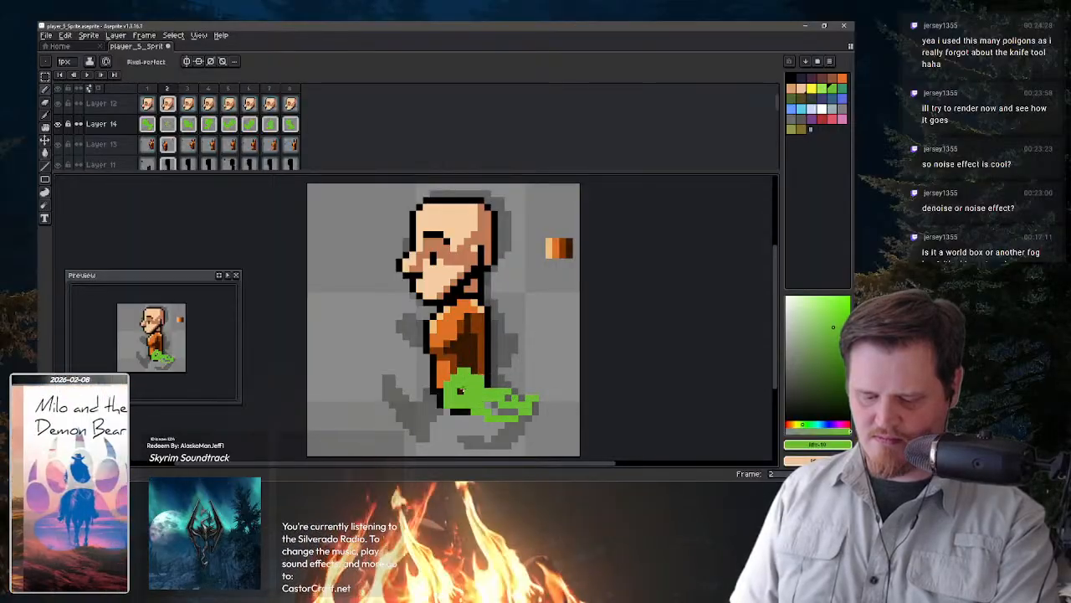
{"action": "key", "text": "F3"}
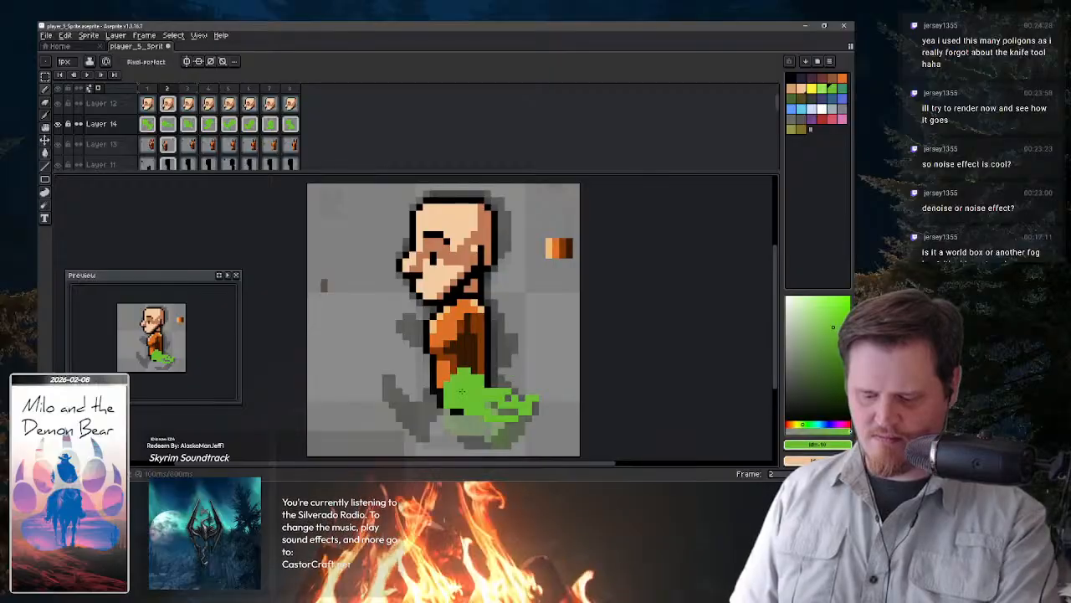
{"action": "key", "text": "e"}
{"action": "left_click_drag", "start_coordinate": [514, 394], "coordinate": [501, 385]}
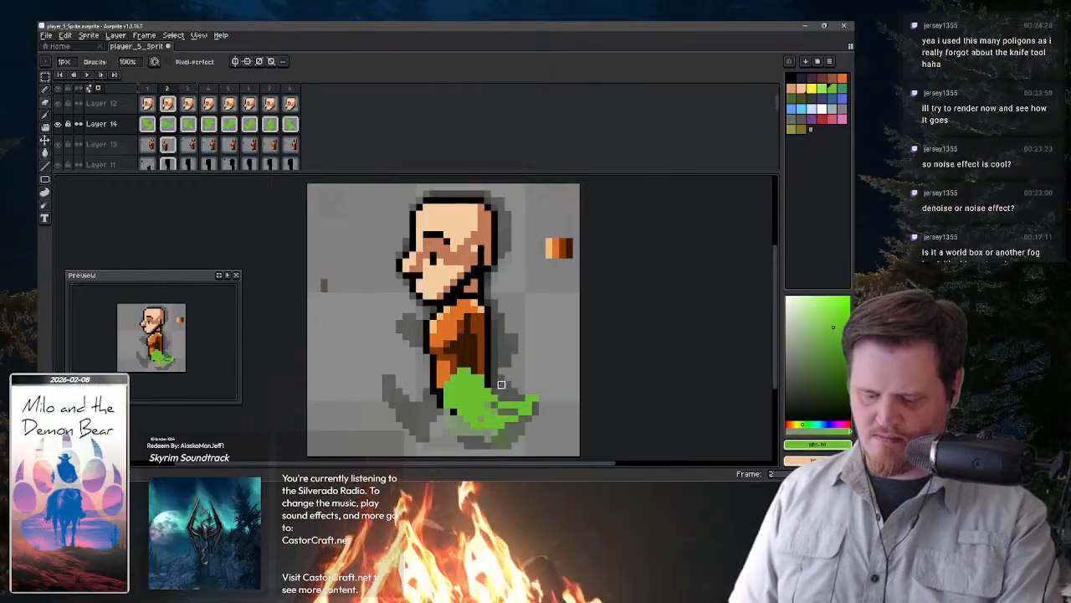
{"action": "key", "text": "b"}
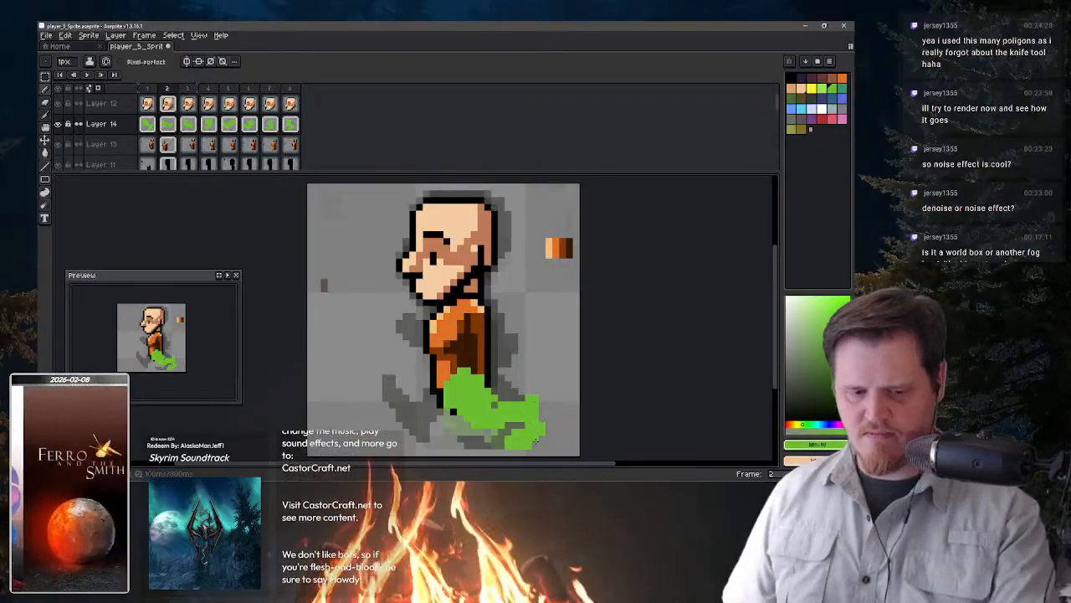
- Play the walk animation and step through the frames to examine the green leg's motion across the full cycle
{"action": "key", "text": "Return"}
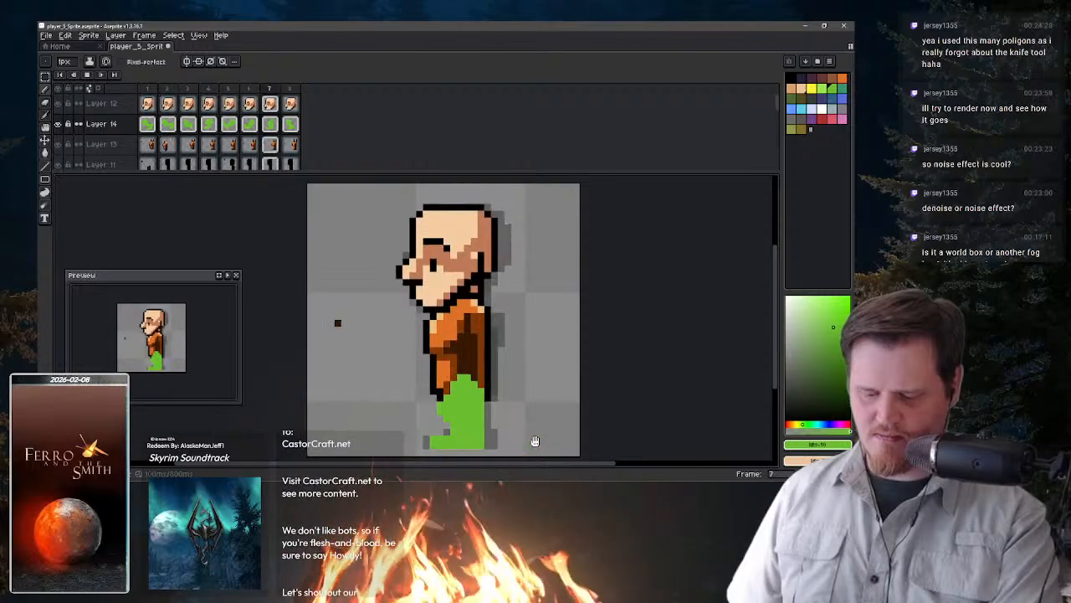
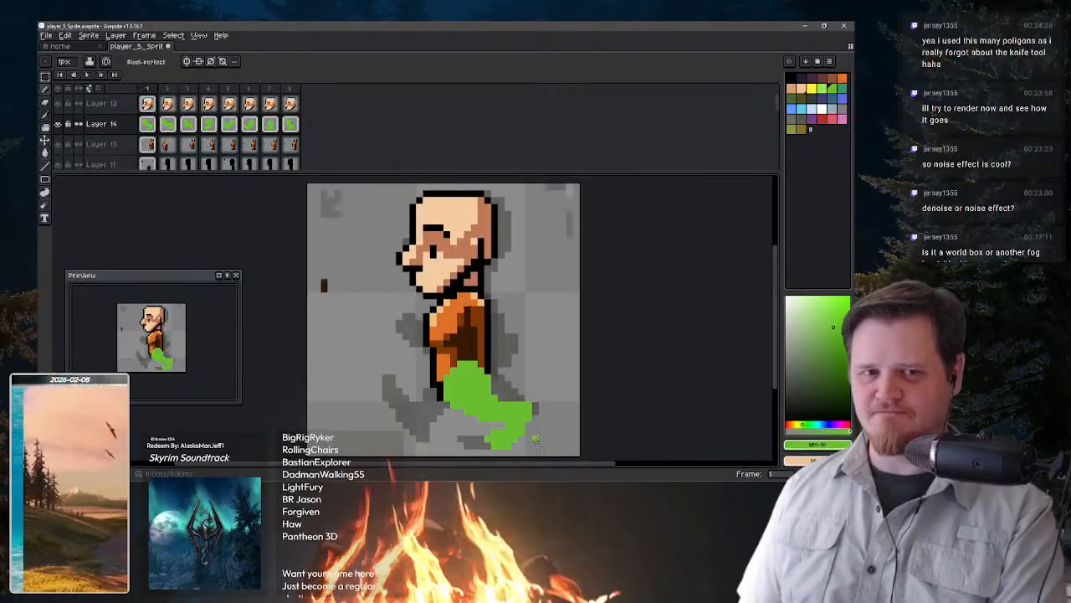
{"action": "key", "text": "Right"}
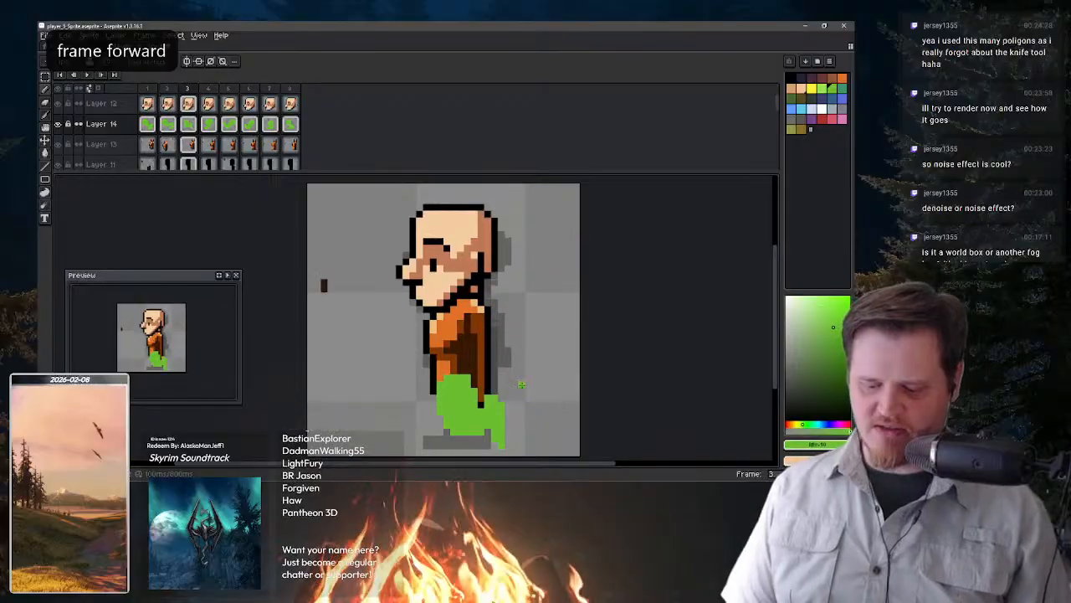
{"action": "key", "text": "Left"}
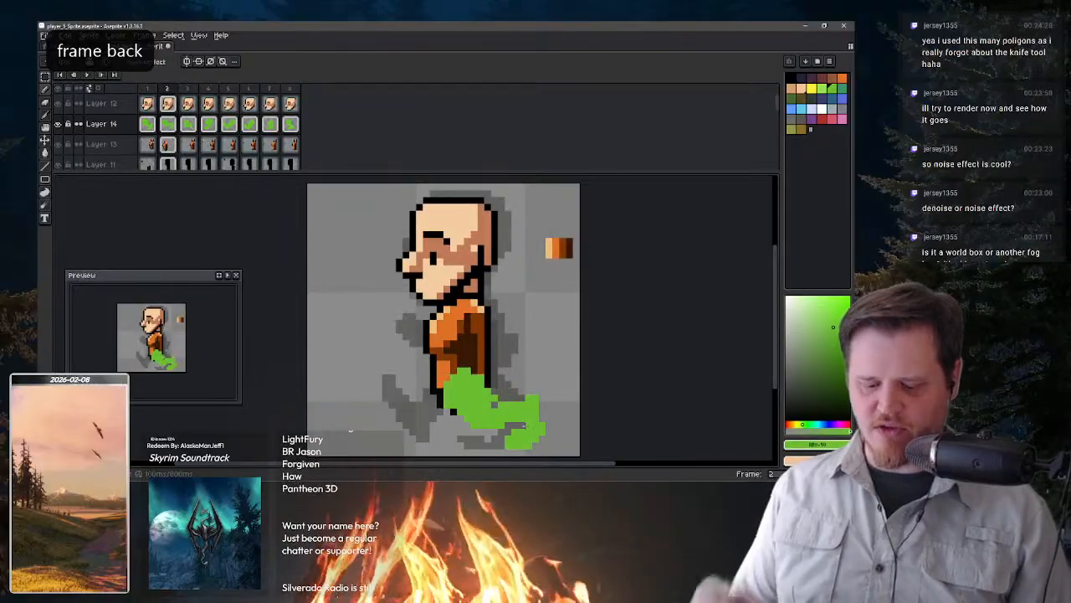
{"action": "key", "text": "Right"}
{"action": "key", "text": "Right"}
{"action": "key", "text": "Right"}
{"action": "key", "text": "Right"}
{"action": "key", "text": "Right"}
{"action": "key", "text": "Right"}
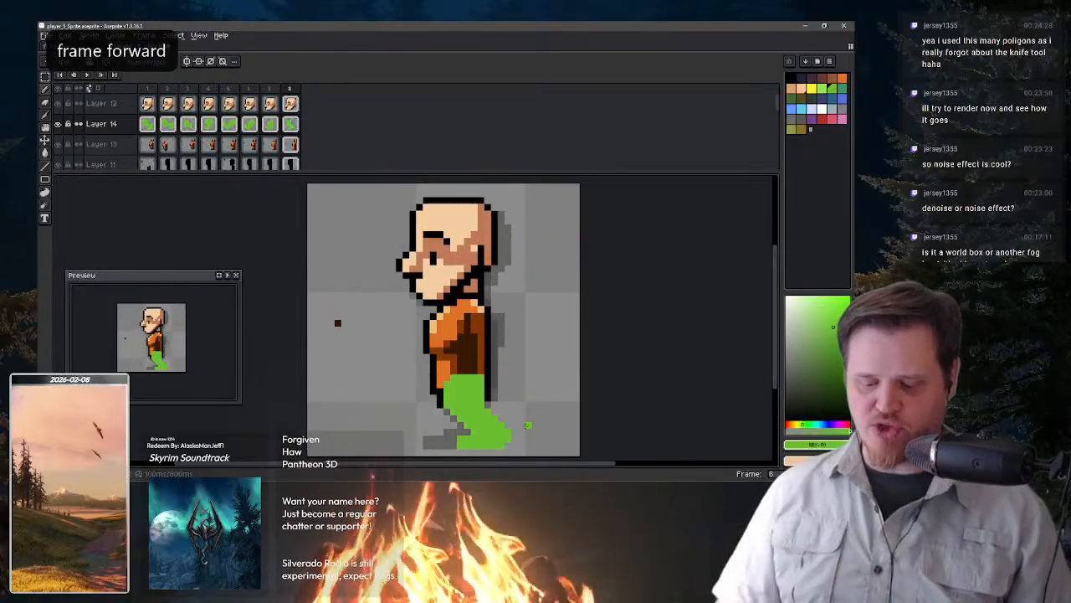
{"action": "key", "text": "Right"}
{"action": "key", "text": "Right"}
{"action": "key", "text": "Right"}
{"action": "key", "text": "Right"}
{"action": "key", "text": "Right"}
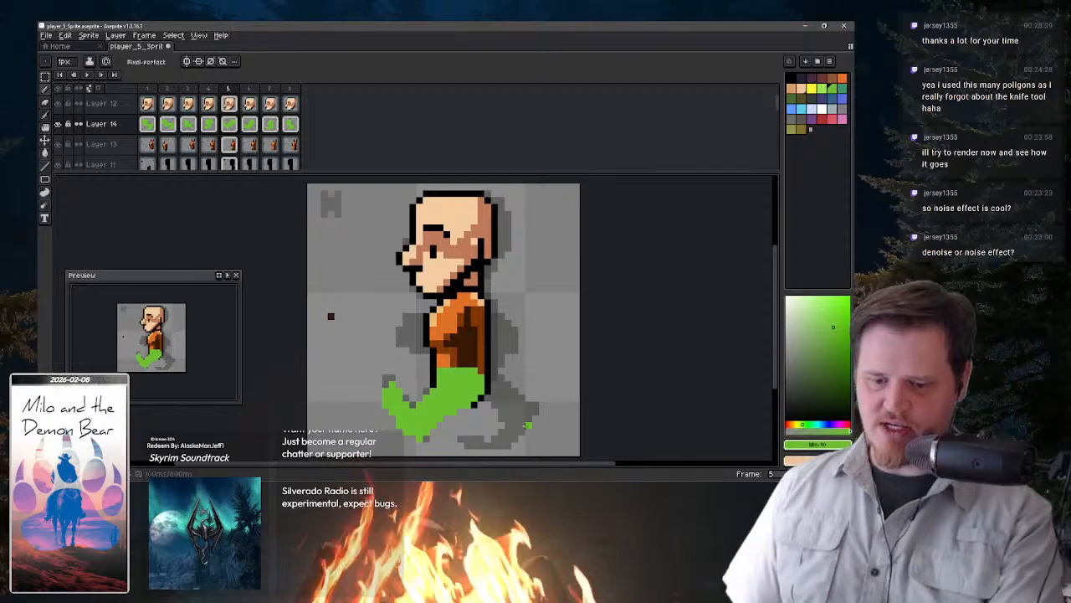
{"action": "key", "text": "Return"}
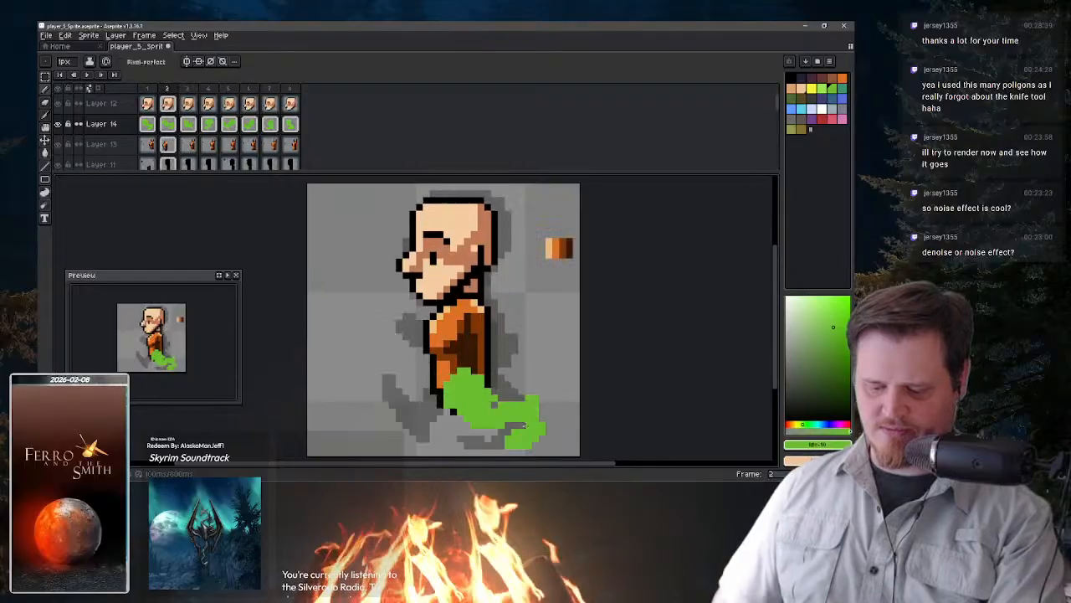
- Trim the outer edge of the green foot on frame 2 and fill the notch along the top of the lower leg
{"action": "key", "text": "e"}
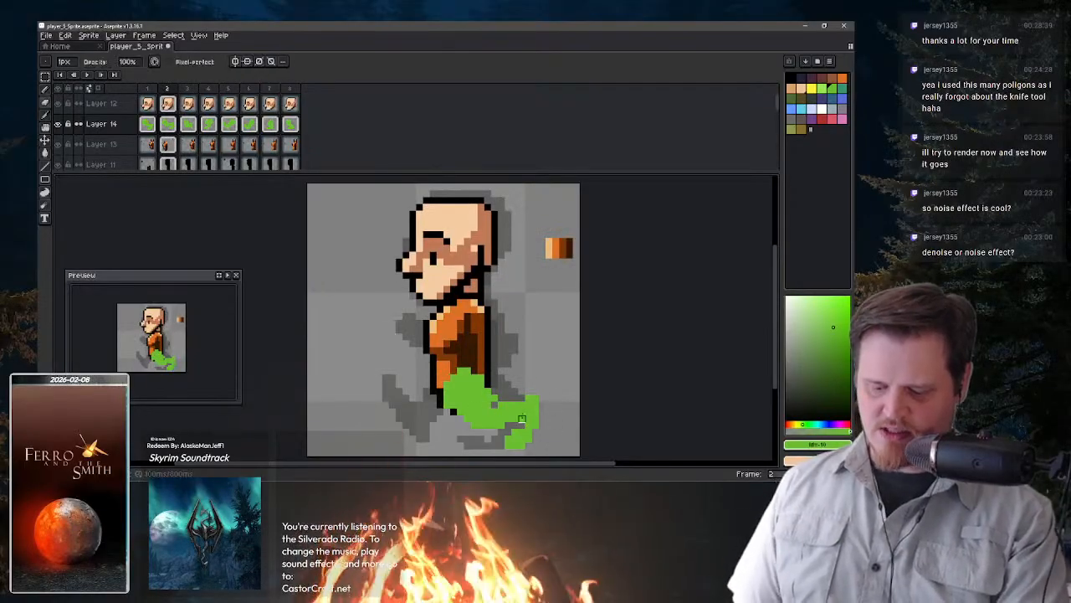
{"action": "key", "text": "b"}
{"action": "key", "text": "e"}
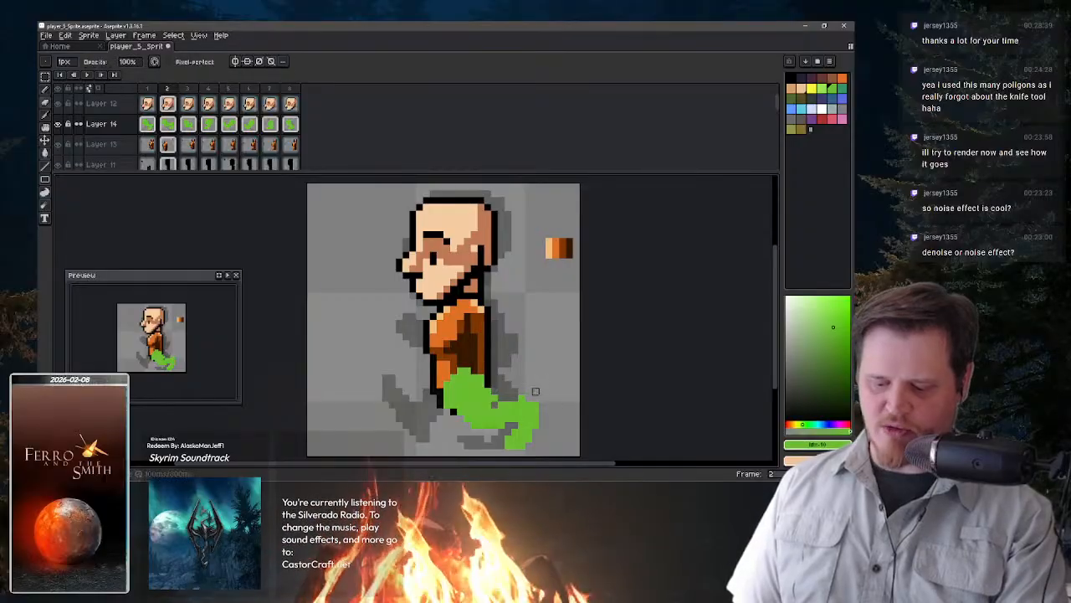
{"action": "key", "text": "b"}
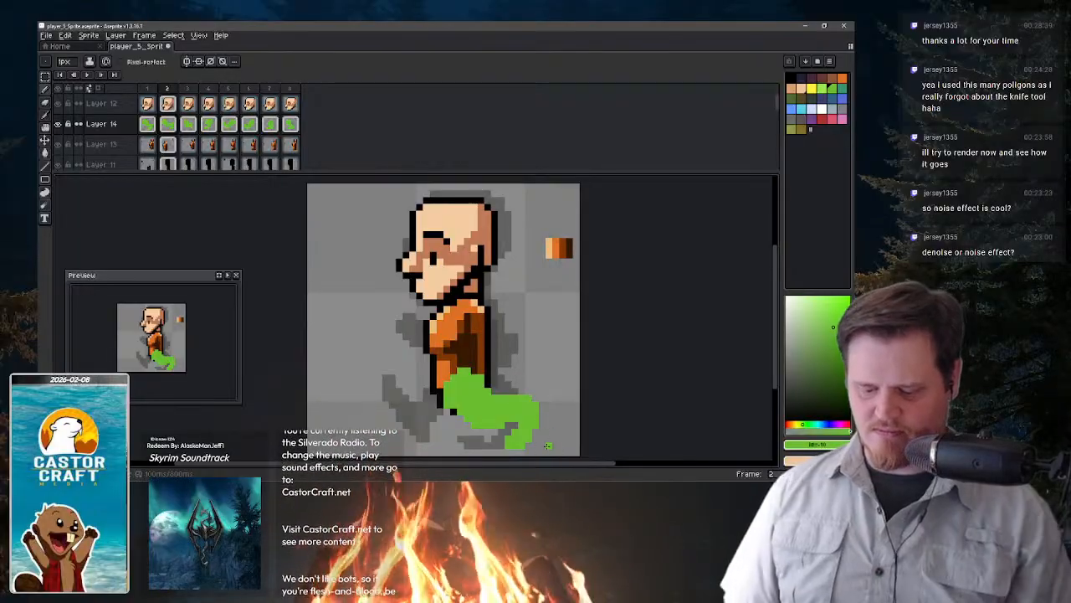
- Fill the gap at the back of the green leg on frame 3 and touch up the leg's rear edge on frame 4
{"action": "key", "text": "period"}
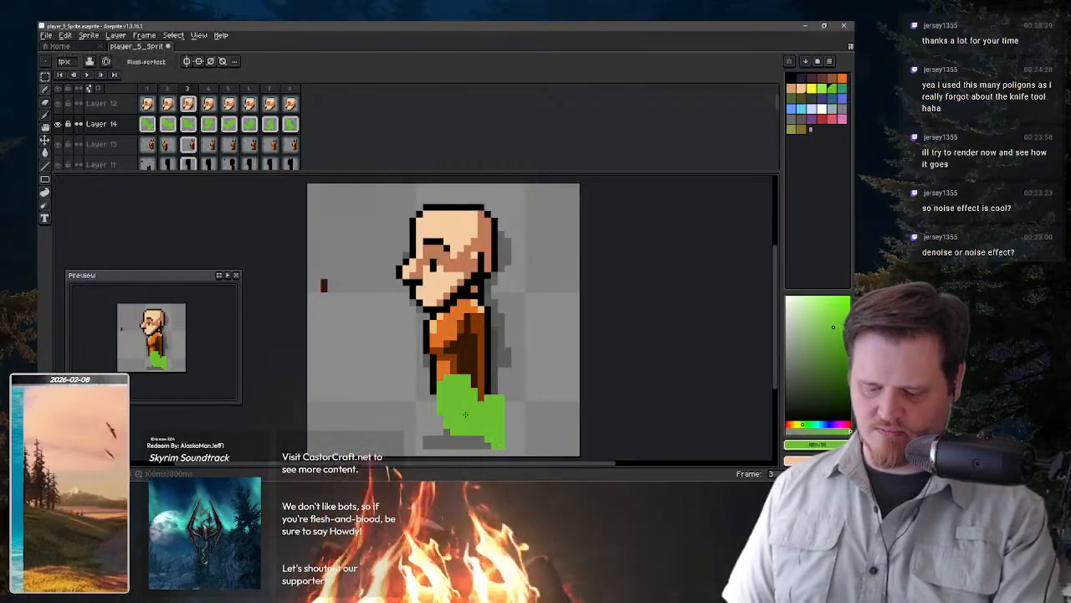
{"action": "key", "text": "period"}
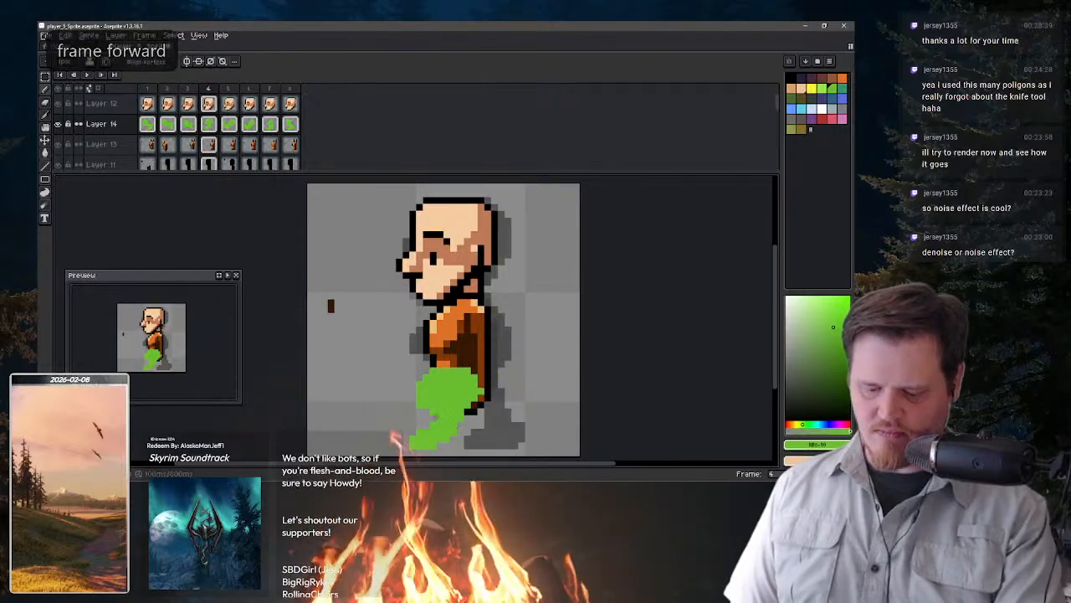
{"action": "key", "text": "b"}
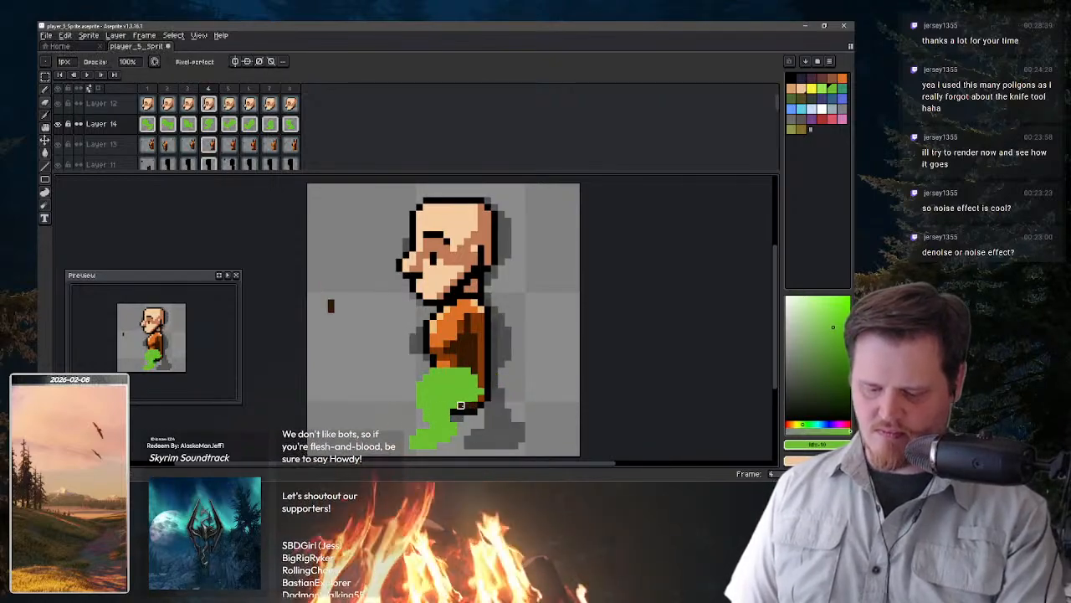
- Step through the remaining frames and play the walk cycle to check the cleaned-up leg shapes
{"action": "key", "text": "period"}
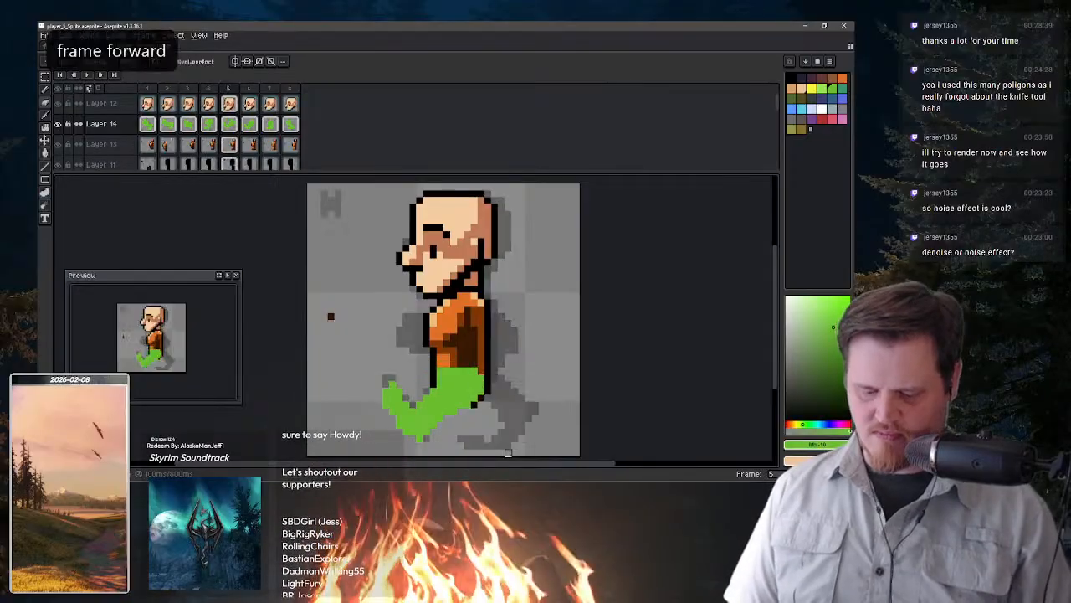
{"action": "key", "text": "period"}
{"action": "key", "text": "period"}
{"action": "key", "text": "period"}
{"action": "key", "text": "period"}
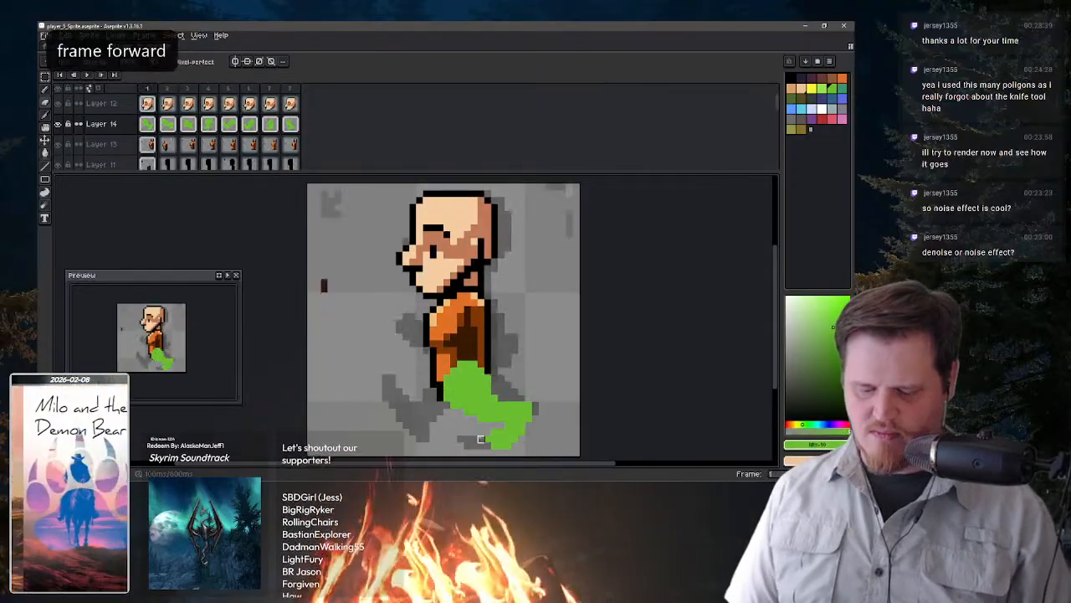
{"action": "key", "text": "Return"}
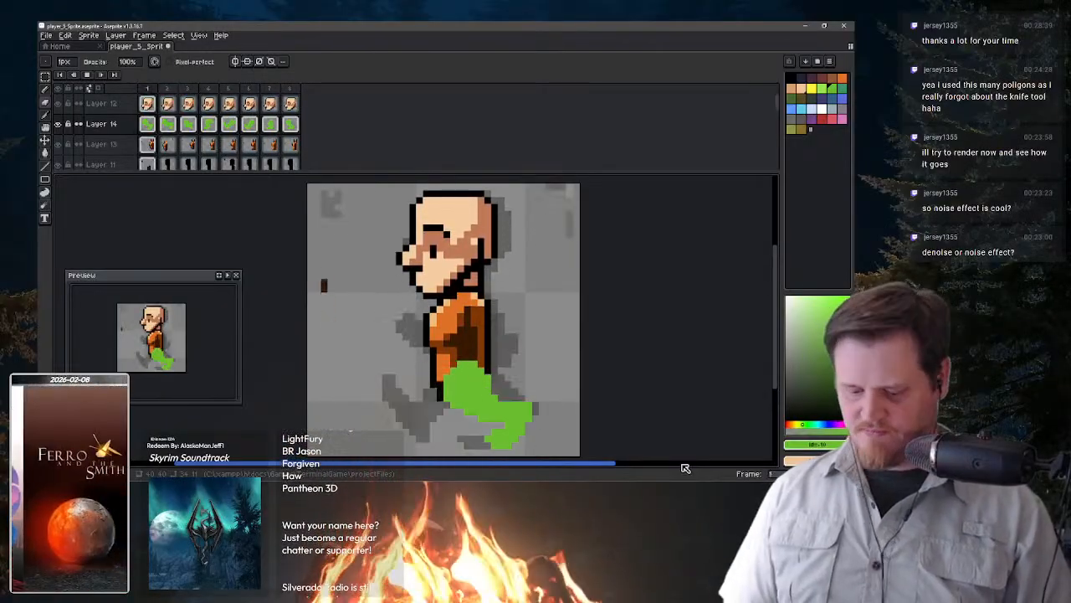
{"action": "key", "text": "Return"}
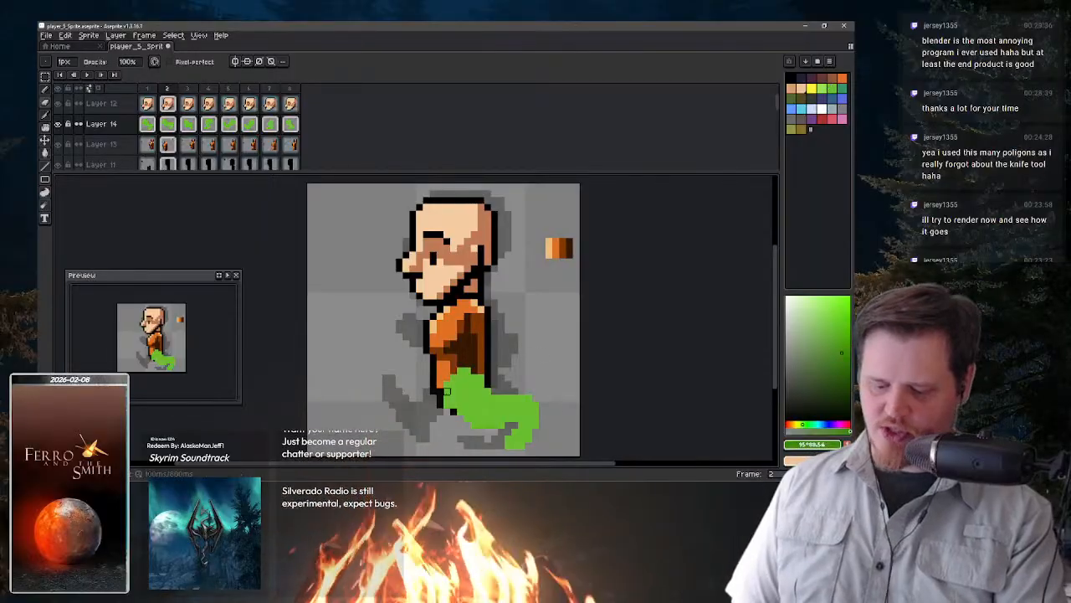
- Paint a darker green hip area over the top of the leg on frames 2 and 3
{"action": "key", "text": "e"}
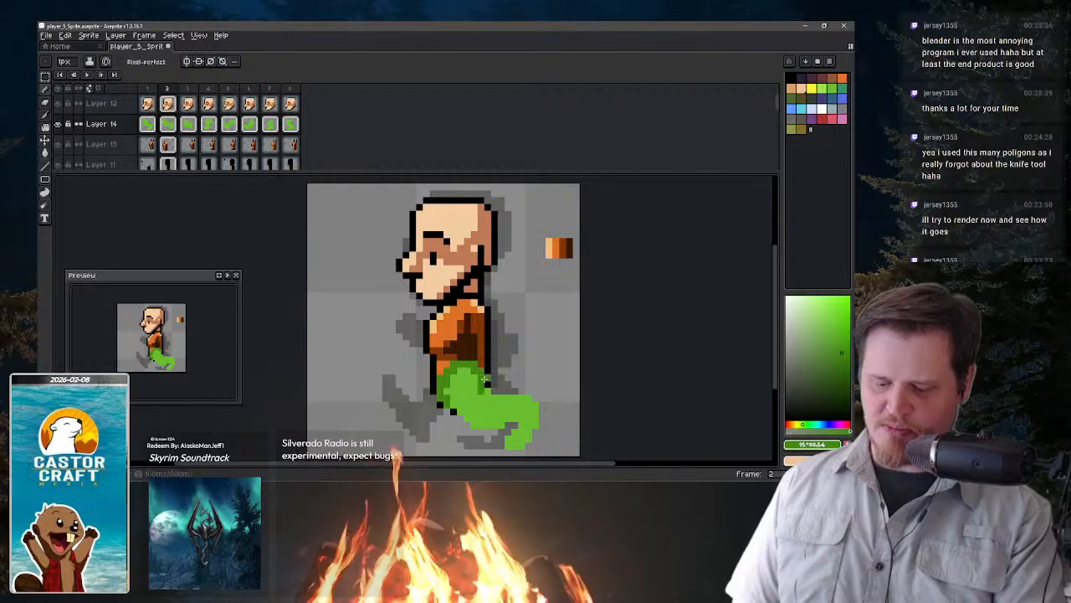
{"action": "key", "text": "period"}
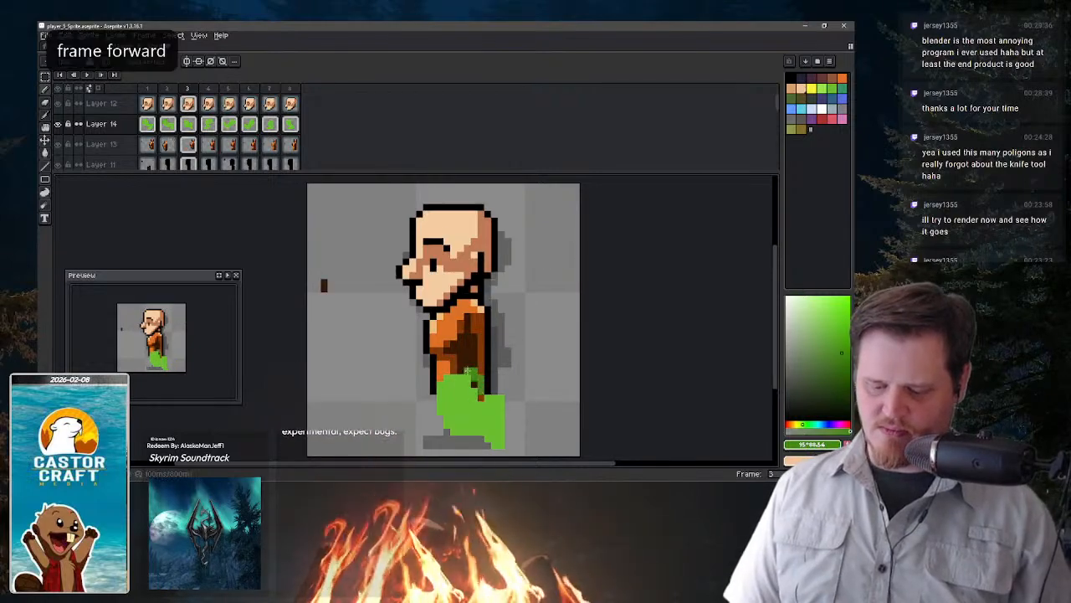
{"action": "mouse_move", "coordinate": [480, 374]}
{"action": "left_mouse_down"}
{"action": "mouse_move", "coordinate": [453, 377]}
{"action": "mouse_move", "coordinate": [453, 404]}
{"action": "mouse_move", "coordinate": [446, 386]}
{"action": "mouse_move", "coordinate": [474, 384]}
{"action": "left_mouse_up"}
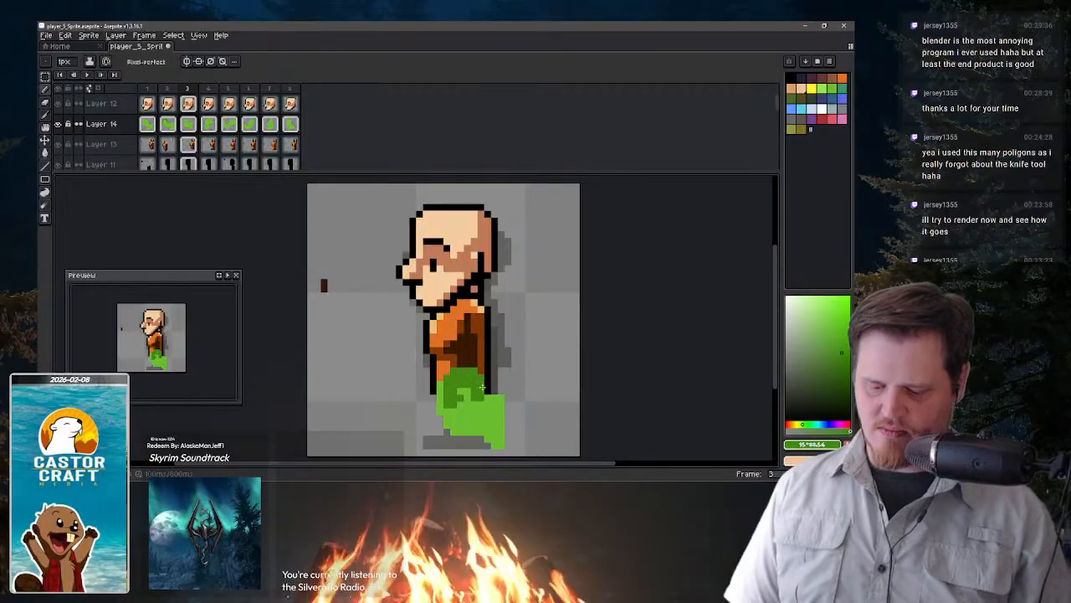
- Paint the darker green hip area where the leg meets the robe on frames 4, 5 and 6
{"action": "key", "text": "period"}
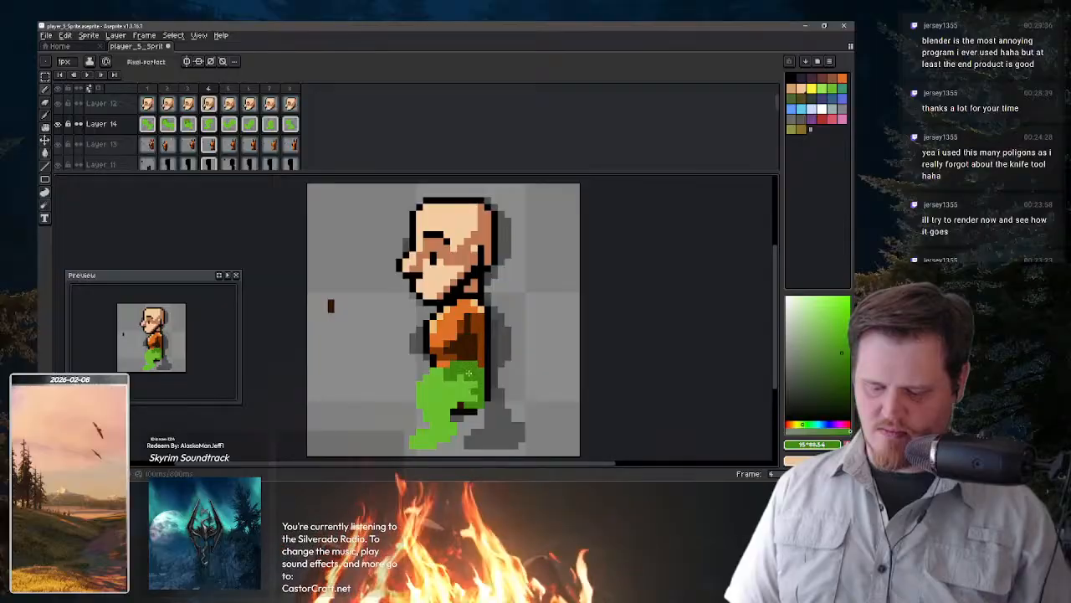
{"action": "key", "text": "period"}
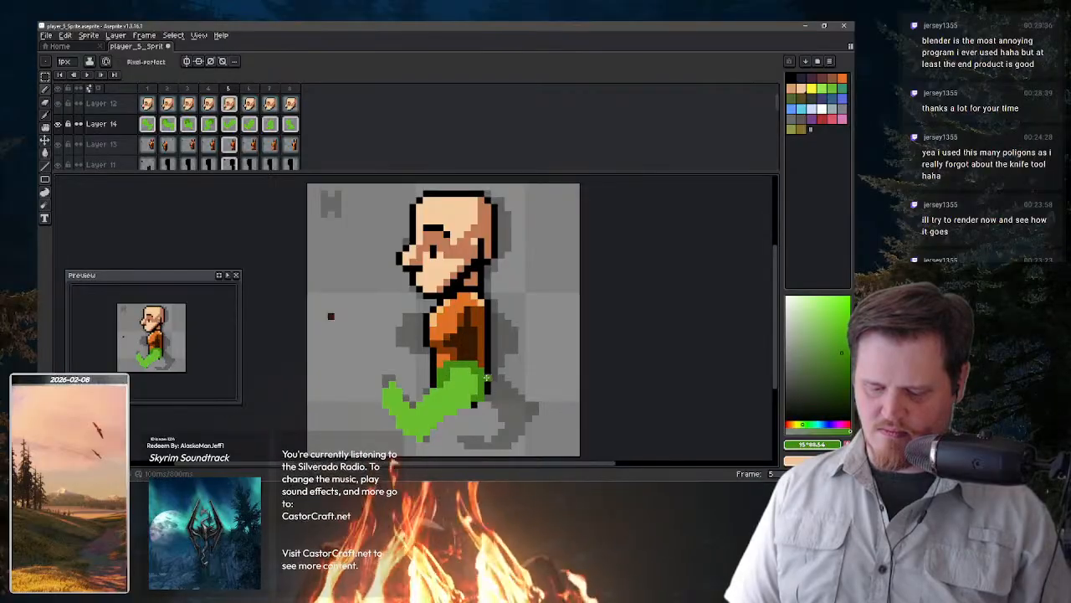
{"action": "key", "text": "period"}
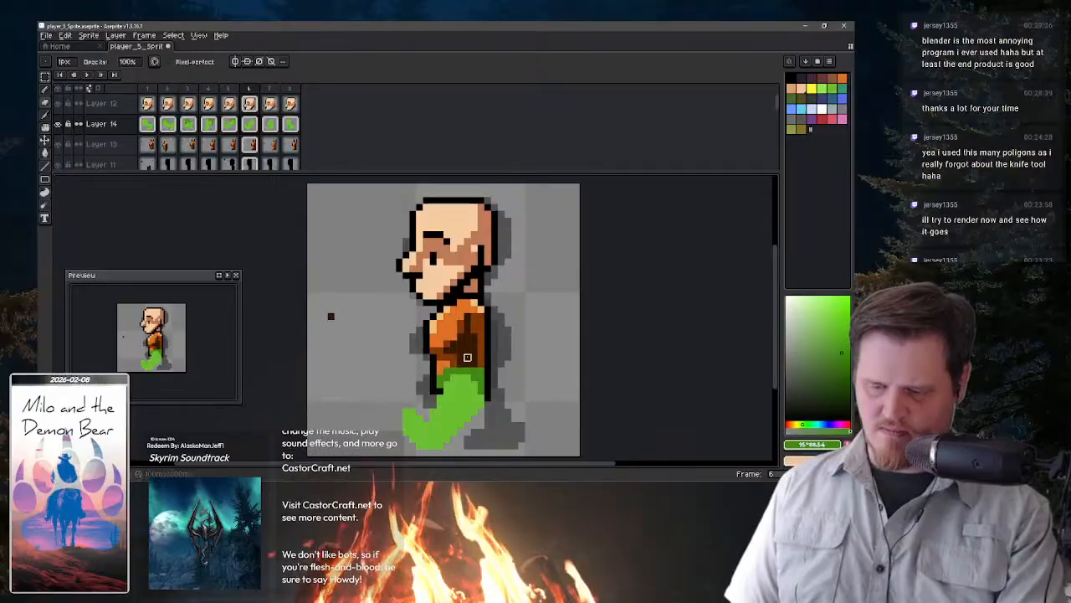
- Paint the darker green hip area around the top of the straight leg on frame 7
{"action": "key", "text": "period"}
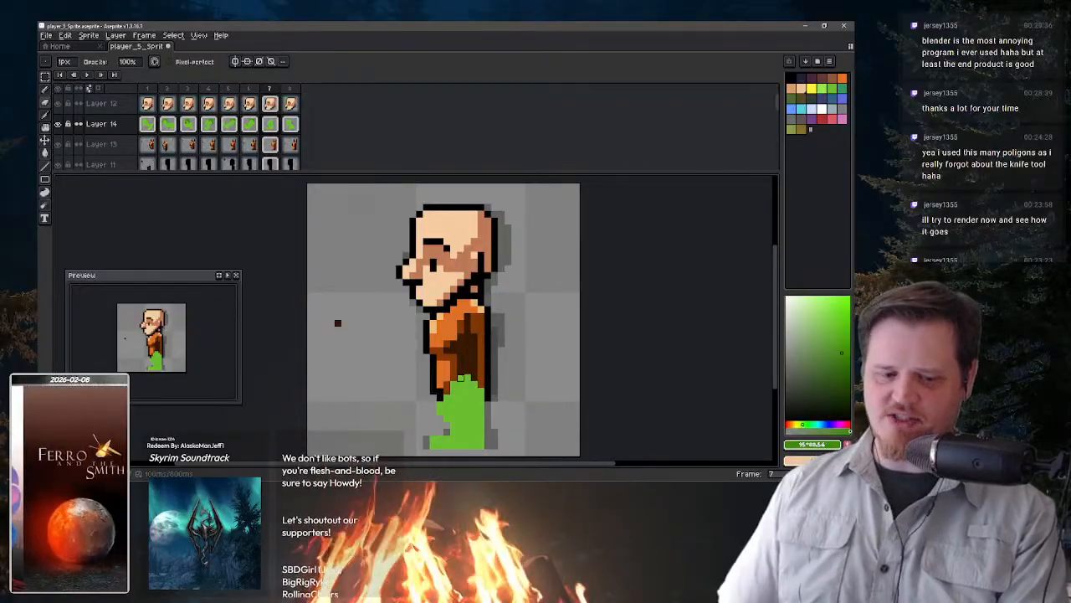
{"action": "key", "text": "e"}
{"action": "mouse_move", "coordinate": [467, 373]}
{"action": "left_mouse_down"}
{"action": "mouse_move", "coordinate": [440, 386]}
{"action": "mouse_move", "coordinate": [481, 390]}
{"action": "left_mouse_up"}
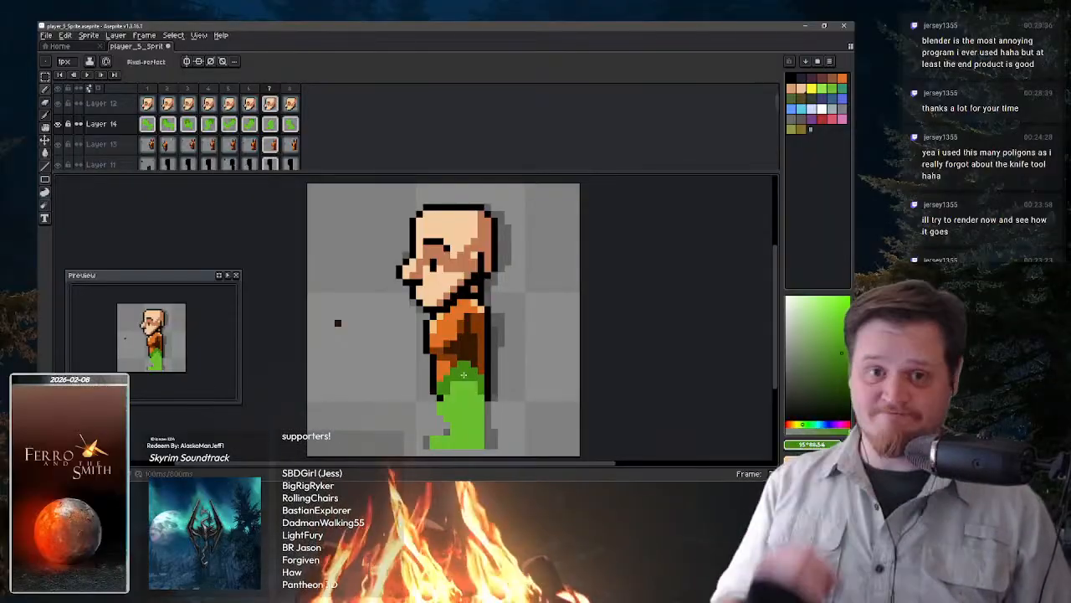
- Compare the hip on frames 6 and 7 and trim the top of the darker green area on frame 7 to line up
{"action": "key", "text": "period"}
{"action": "key", "text": "comma"}
{"action": "key", "text": "comma"}
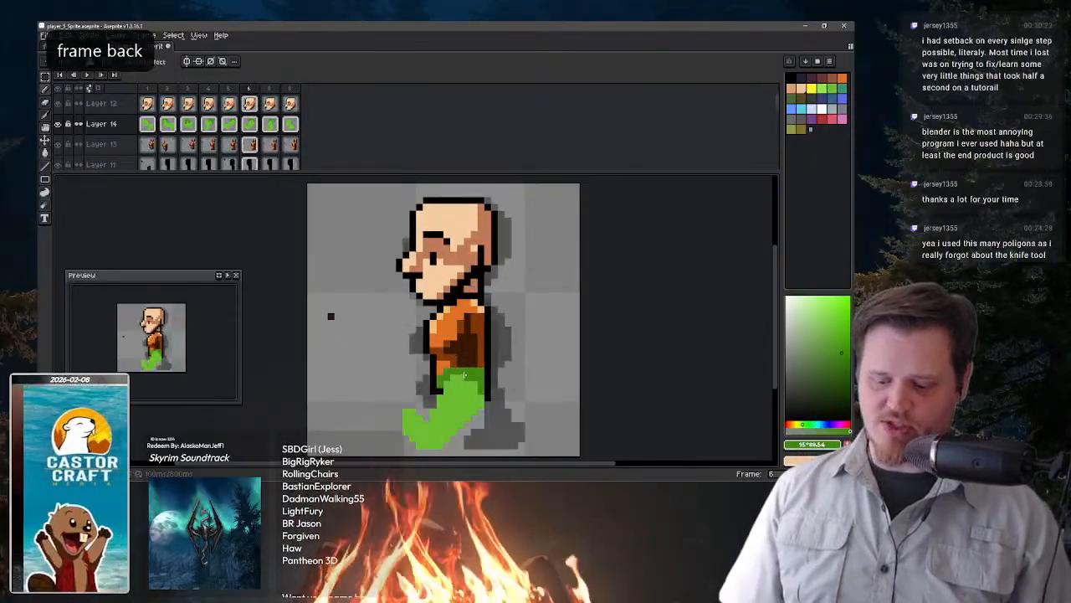
{"action": "key", "text": "period"}
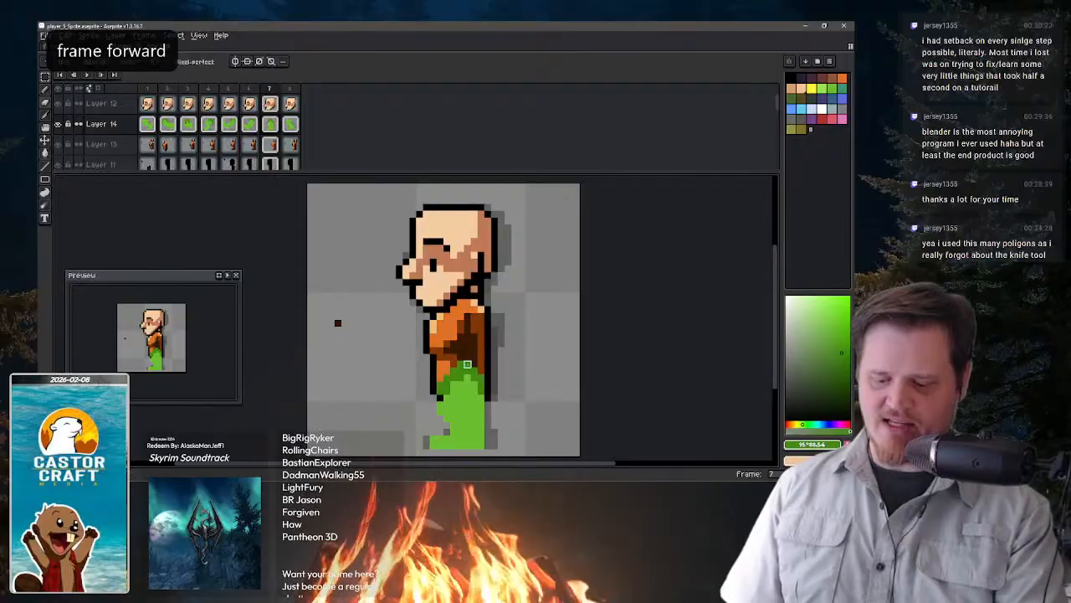
{"action": "key", "text": "comma"}
{"action": "key", "text": "comma"}
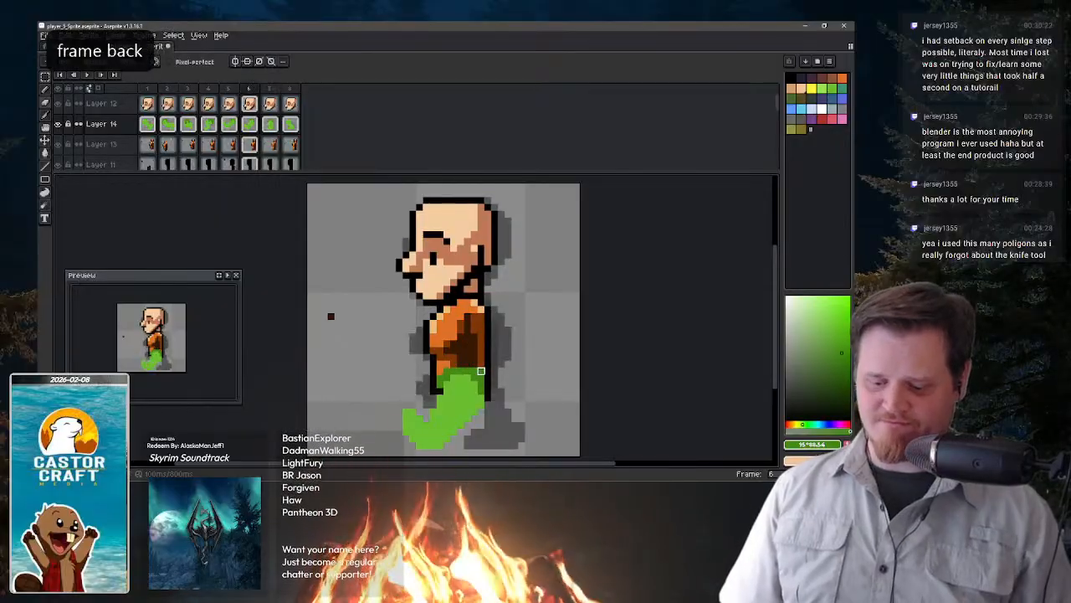
{"action": "key", "text": "period"}
{"action": "key", "text": "period"}
{"action": "key", "text": "period"}
{"action": "key", "text": "period"}
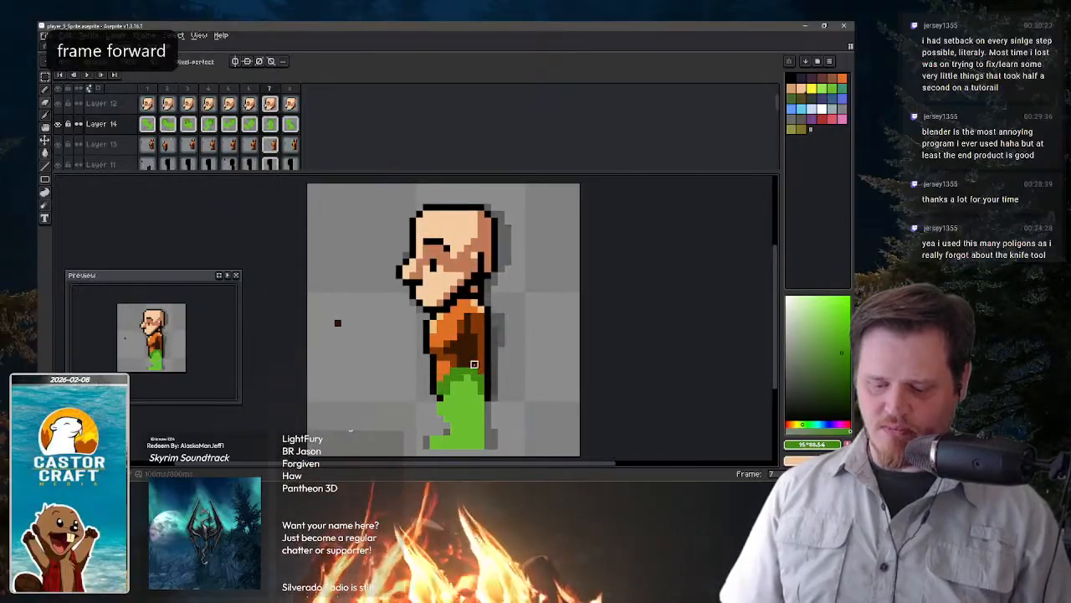
- Paint the darker green hip area around the top of the leg on frame 8 and compare it with frame 7
{"action": "key", "text": "comma"}
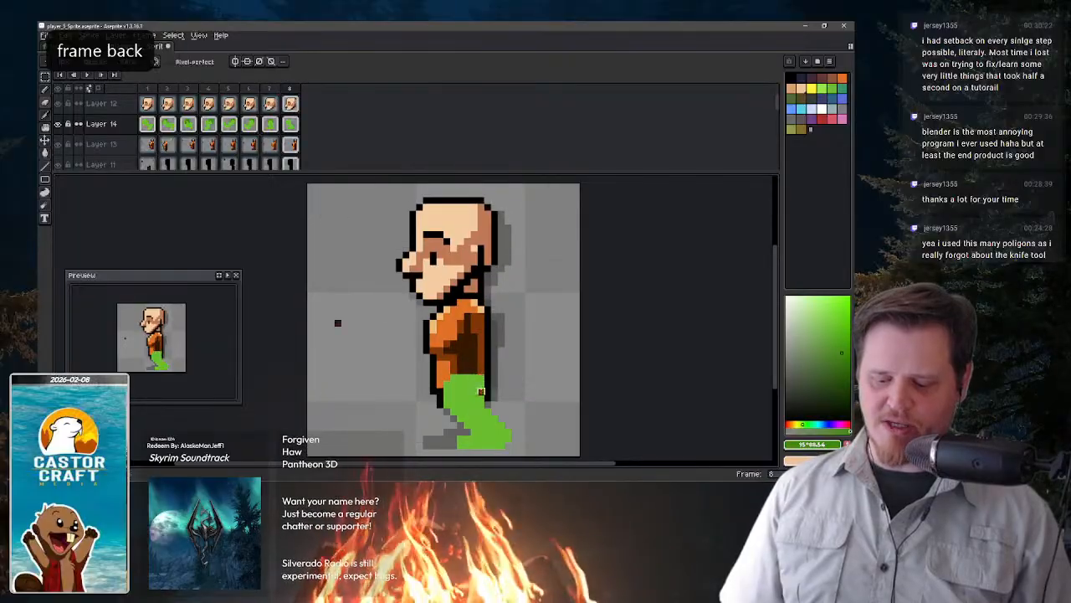
{"action": "key", "text": "ctrl+z"}
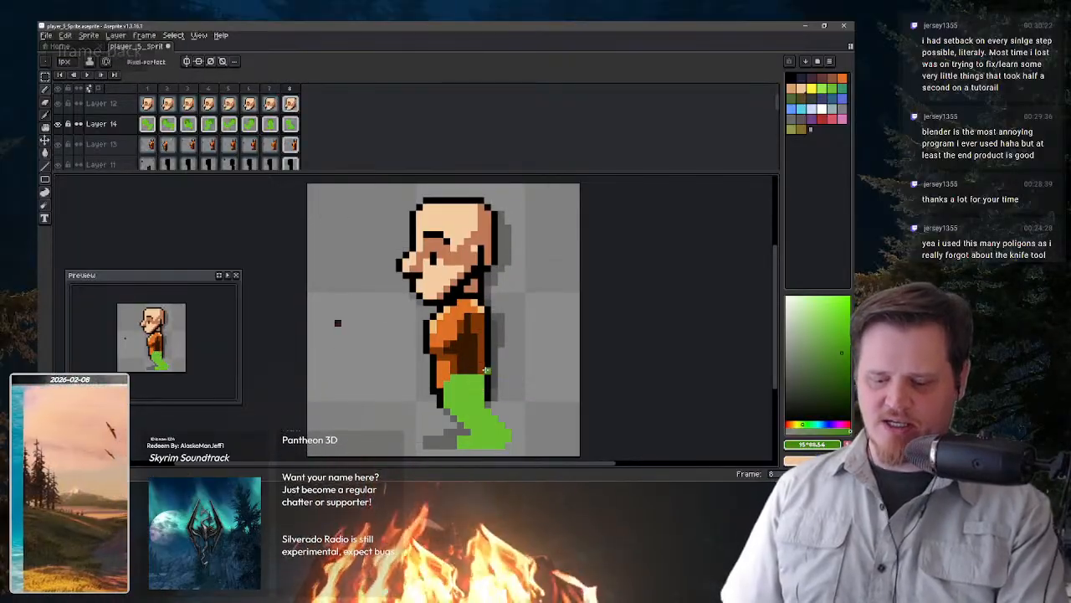
{"action": "mouse_move", "coordinate": [474, 382]}
{"action": "left_mouse_down"}
{"action": "mouse_move", "coordinate": [460, 371]}
{"action": "mouse_move", "coordinate": [446, 392]}
{"action": "left_mouse_up"}
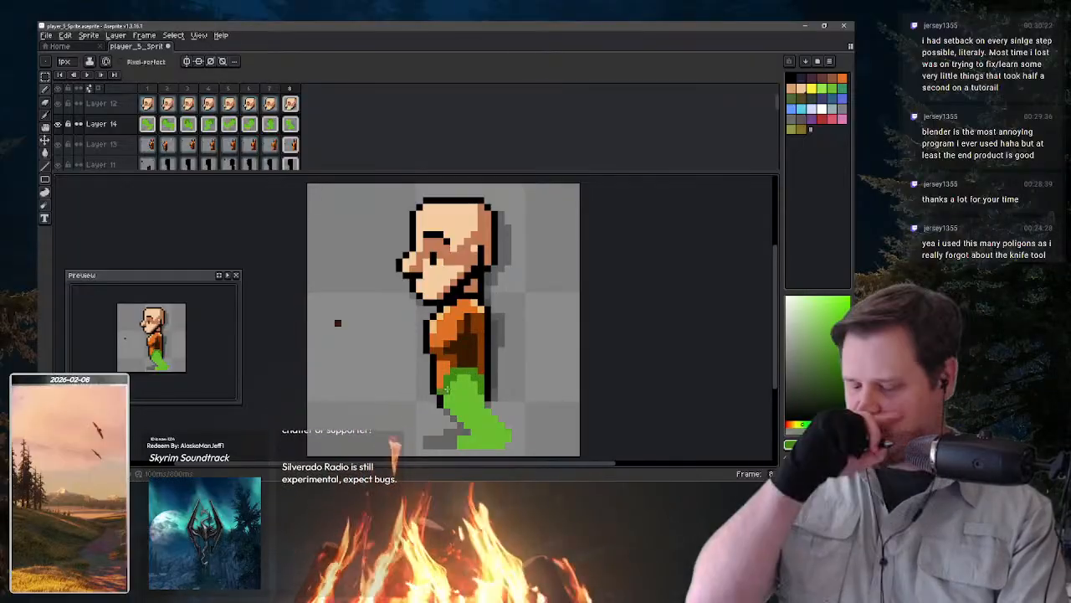
{"action": "left_click_drag", "start_coordinate": [447, 389], "coordinate": [438, 401]}
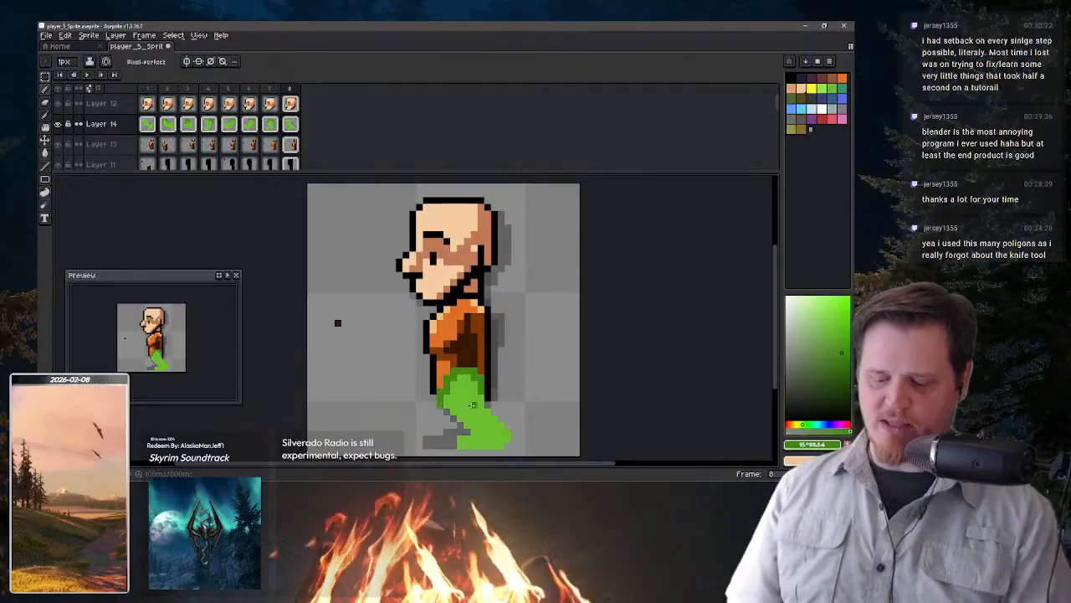
{"action": "key", "text": "comma"}
{"action": "key", "text": "period"}
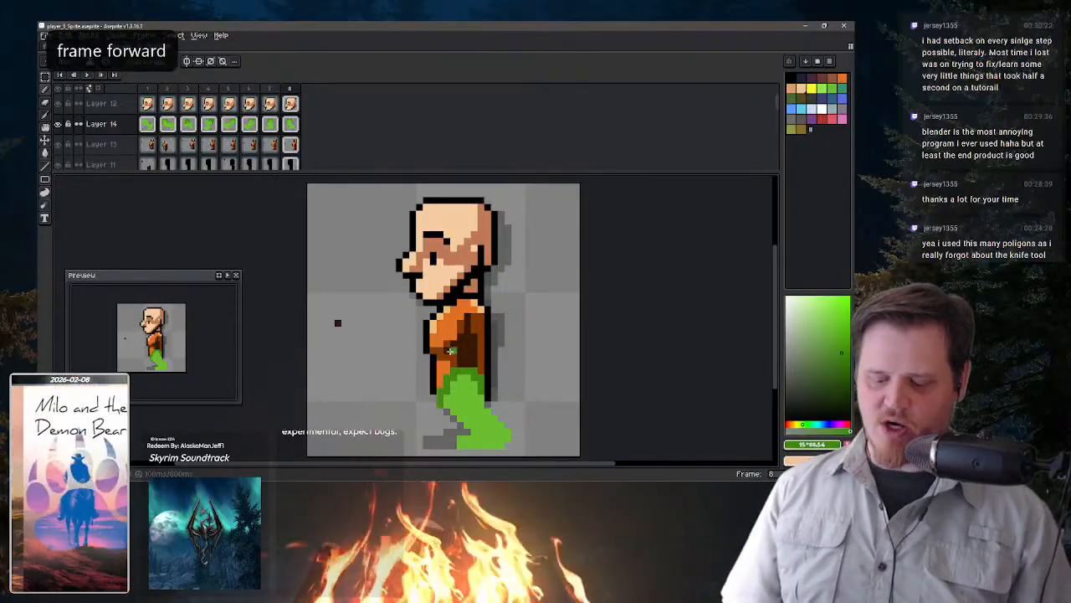
- Step through the frames and play the walk cycle to check the darker green hip area in motion
{"action": "key", "text": "period"}
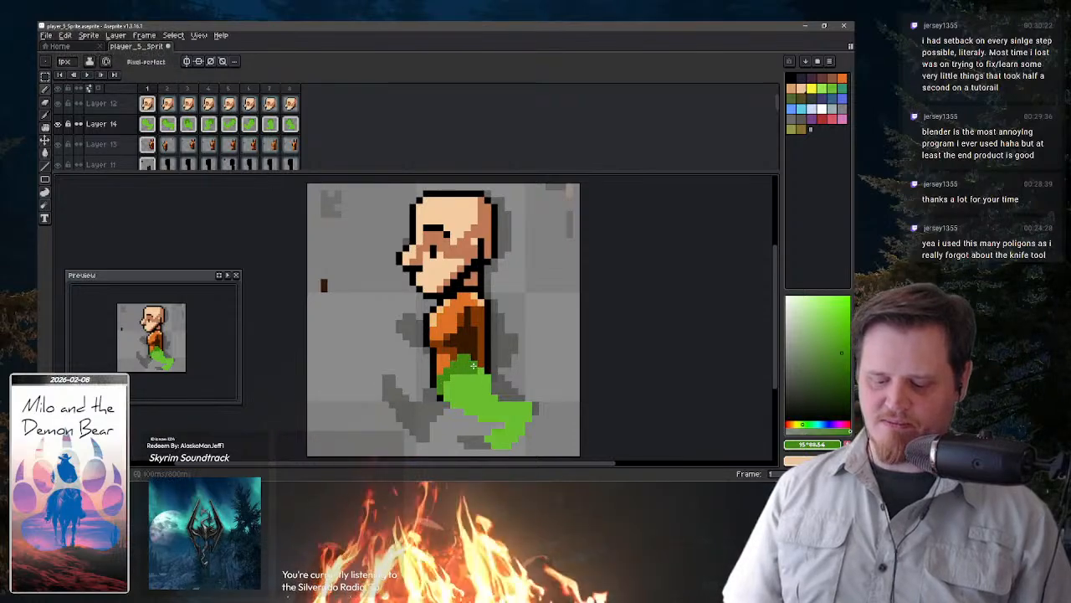
{"action": "key", "text": "period"}
{"action": "key", "text": "period"}
{"action": "key", "text": "period"}
{"action": "key", "text": "period"}
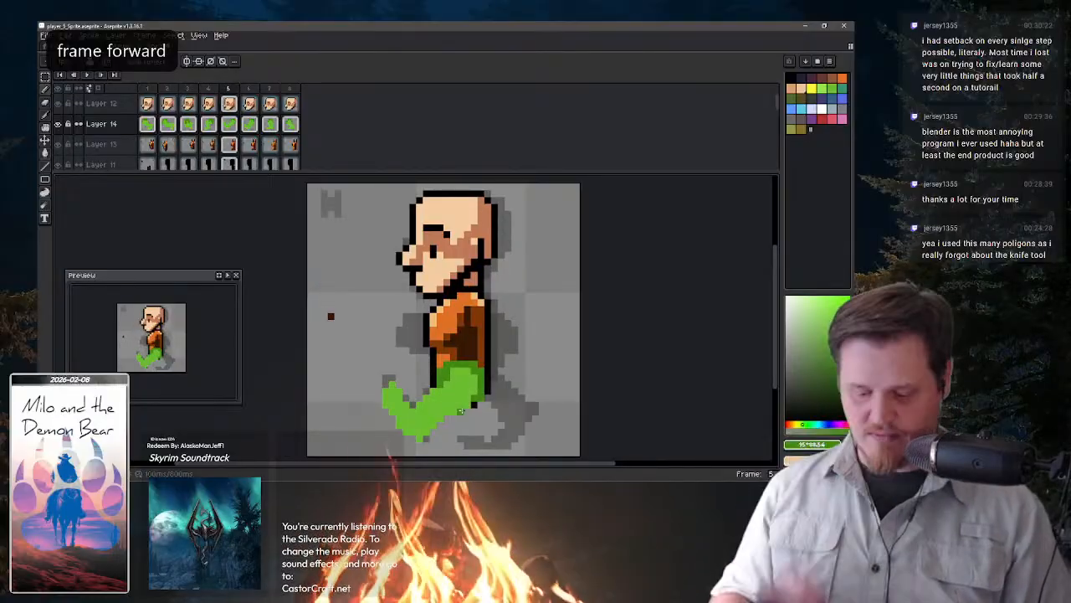
{"action": "key", "text": "Return"}
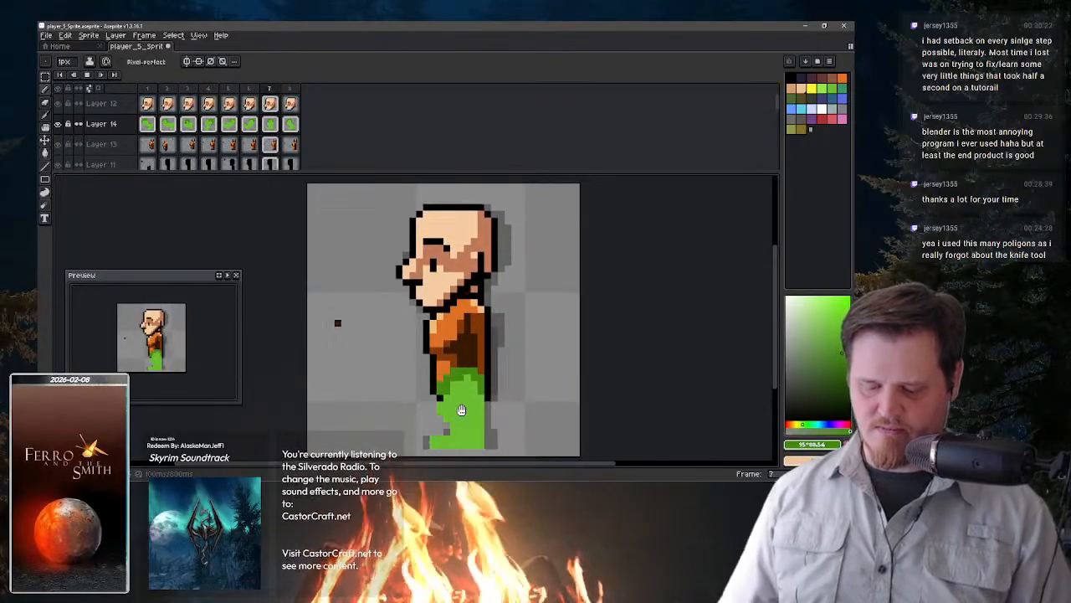
{"action": "key", "text": "Return"}
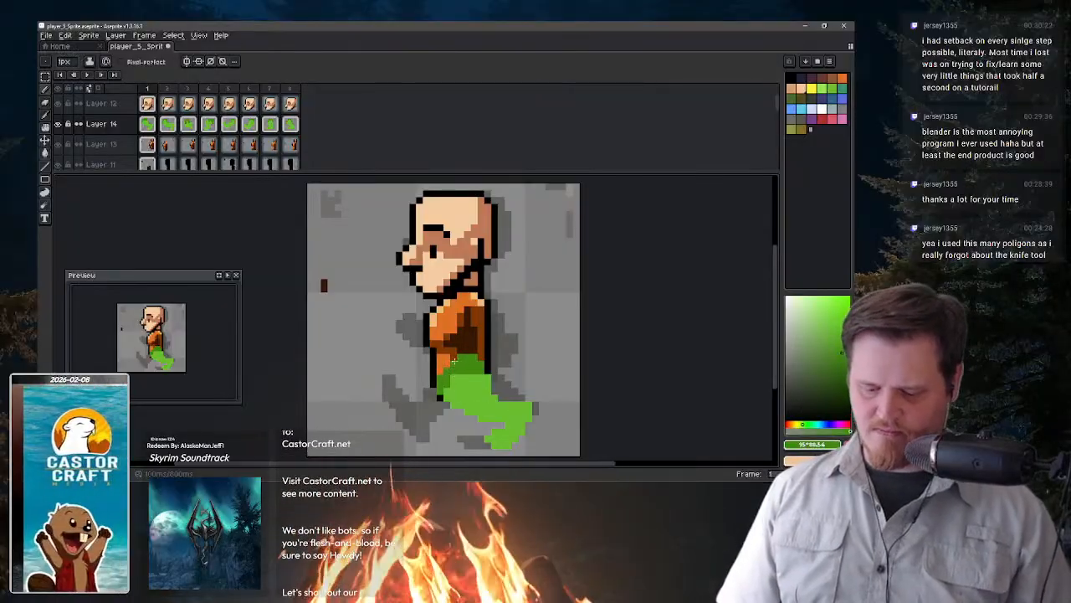
- Fill both the leg and the hip area with one lighter green on Layer 14 across all eight frames
{"action": "key", "text": "g"}
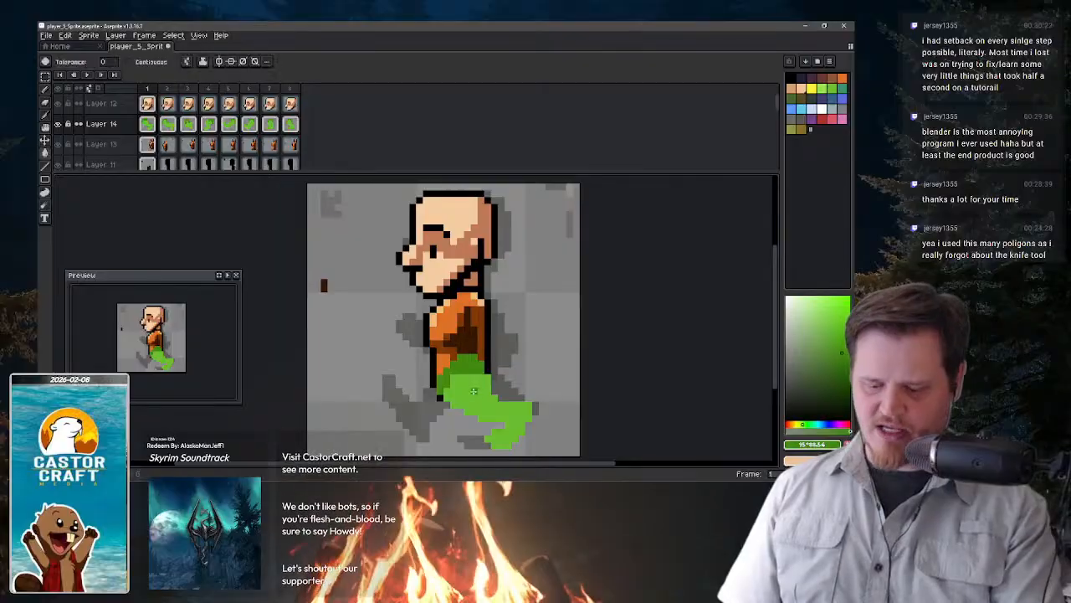
{"action": "left_click", "coordinate": [478, 398]}
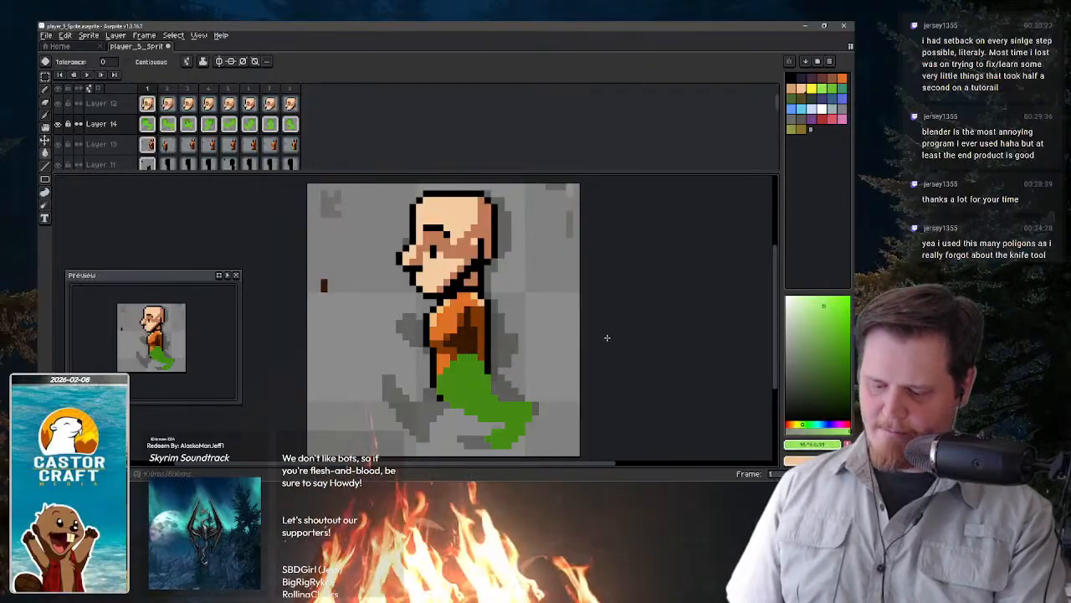
{"action": "key", "text": "ctrl+z"}
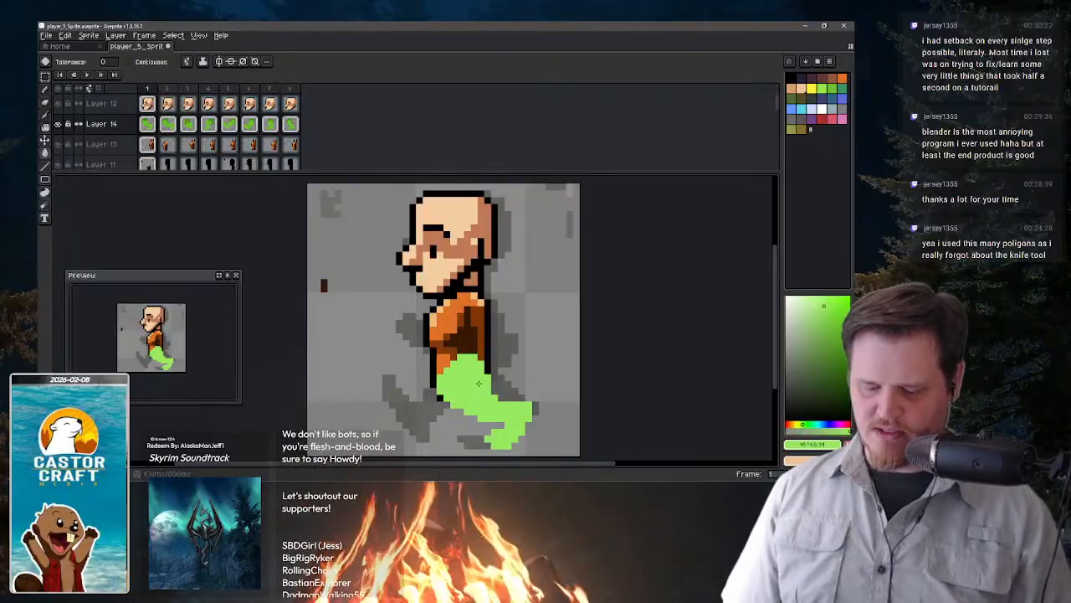
{"action": "key", "text": "period"}
{"action": "key", "text": "period"}
{"action": "key", "text": "comma"}
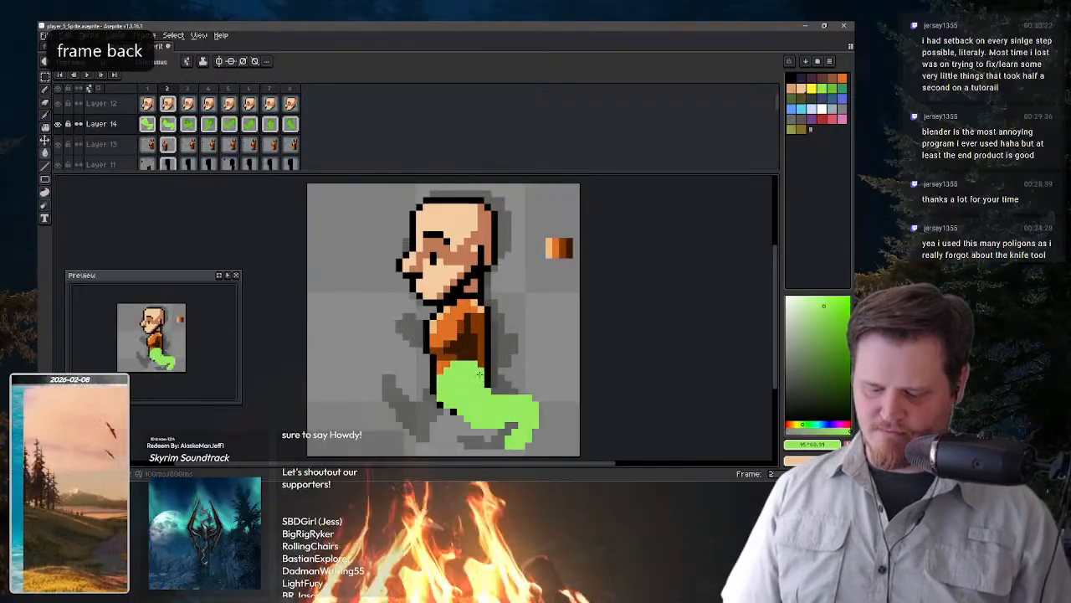
{"action": "key", "text": "period"}
{"action": "key", "text": "period"}
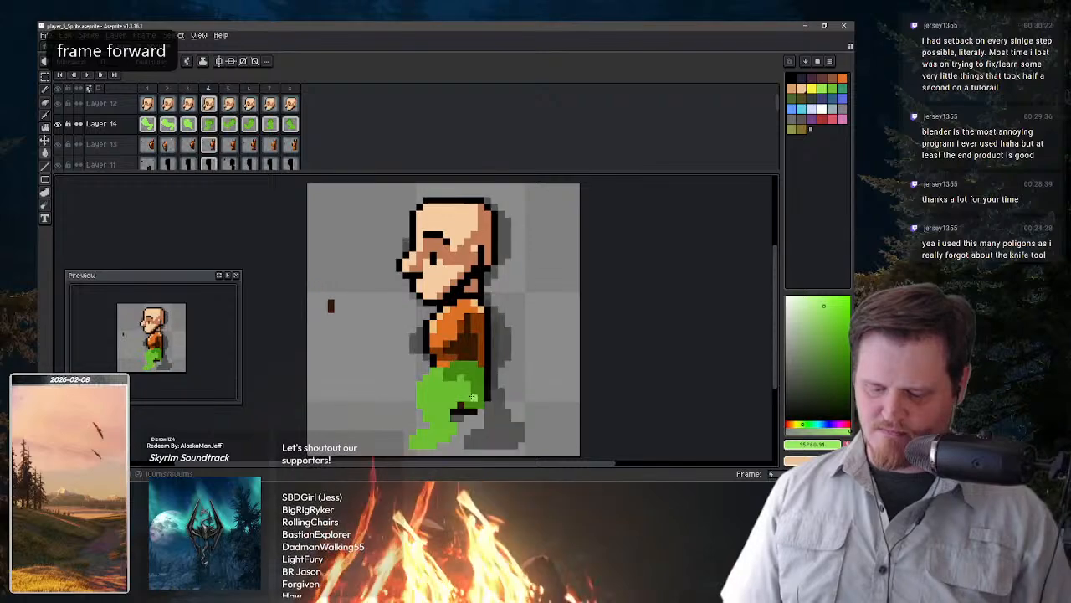
{"action": "key", "text": "period"}
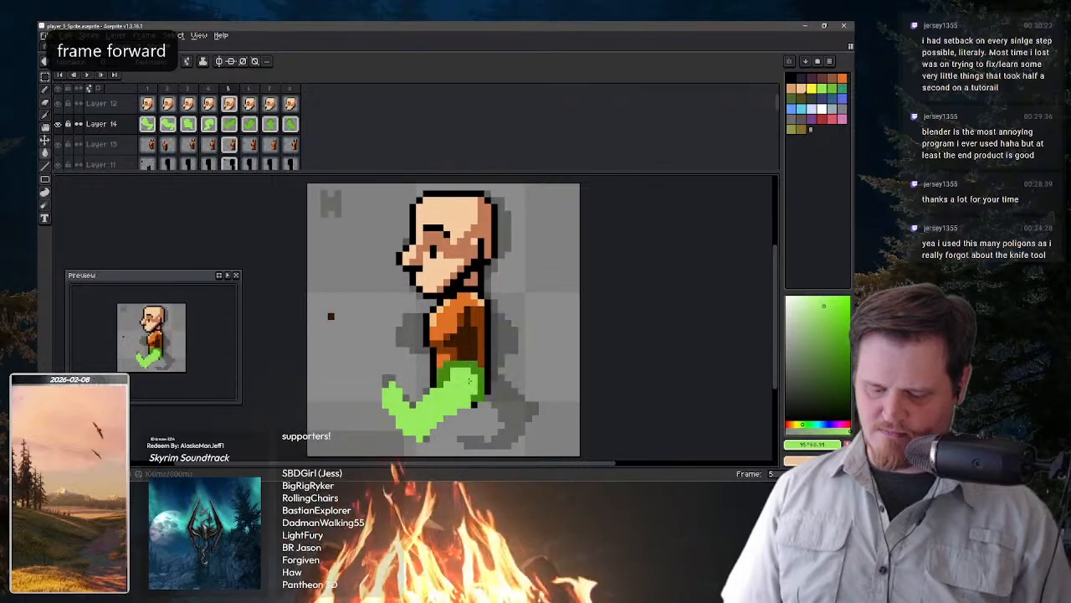
{"action": "key", "text": "period"}
{"action": "key", "text": "period"}
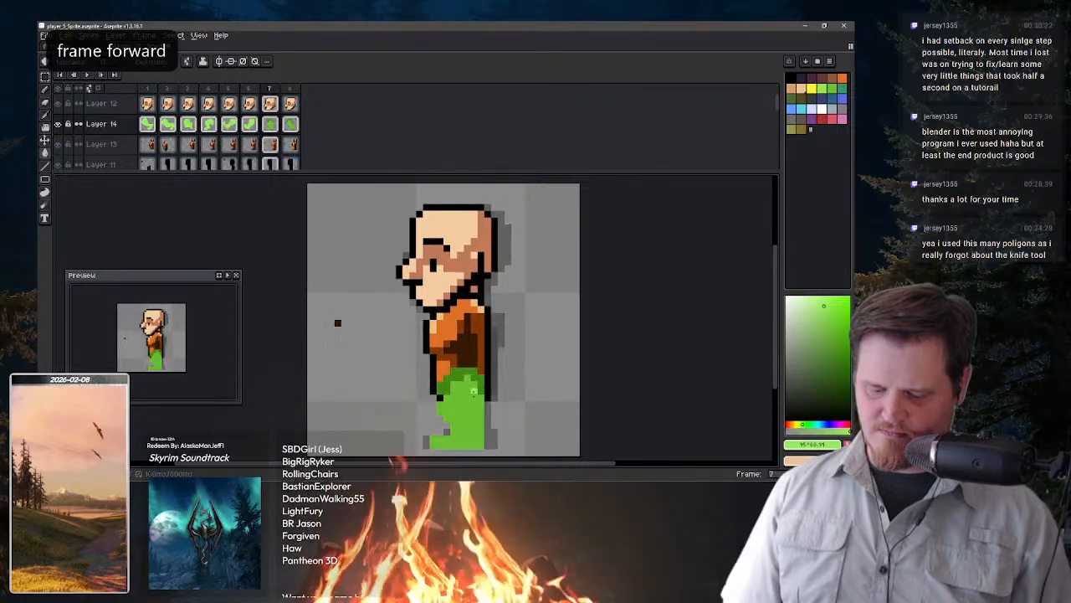
{"action": "key", "text": "period"}
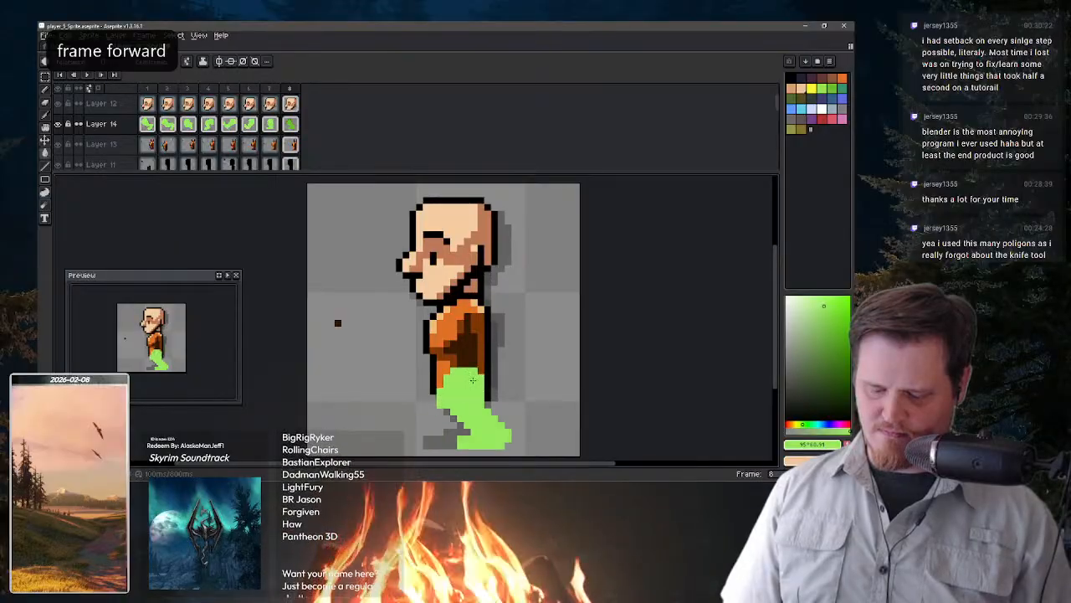
- Flip through the recoloured frames and play the animation to review the solid light green leg
{"action": "key", "text": "period"}
{"action": "key", "text": "period"}
{"action": "key", "text": "period"}
{"action": "key", "text": "period"}
{"action": "key", "text": "period"}
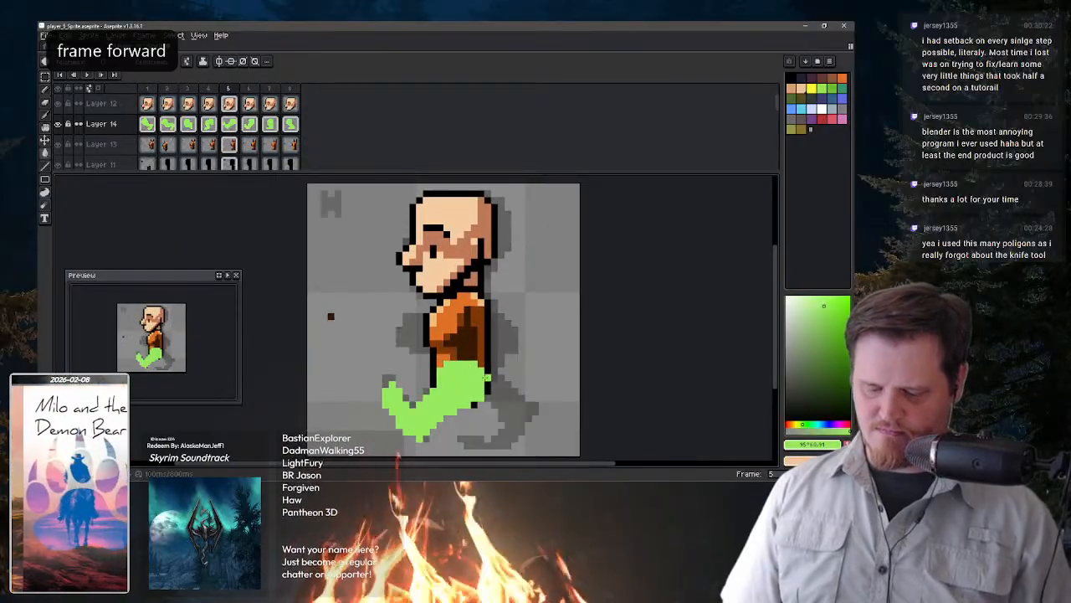
{"action": "key", "text": "Return"}
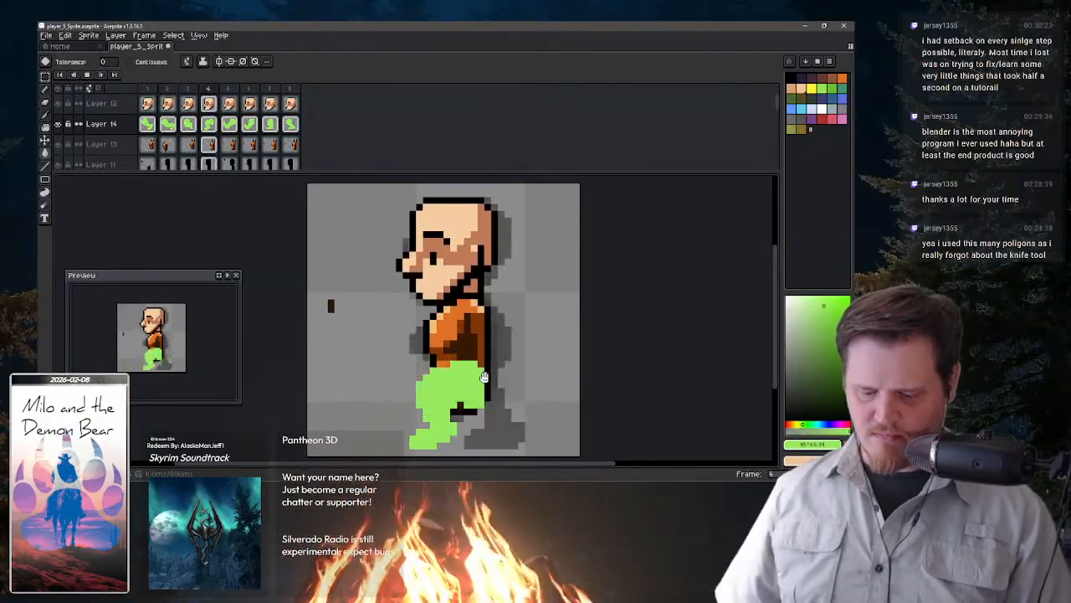
{"action": "key", "text": "Return"}
- Show the older body layer just above the Color layer and sample the dark olive #232400 from its trousers
{"action": "left_click_drag", "start_coordinate": [778, 109], "coordinate": [780, 130]}
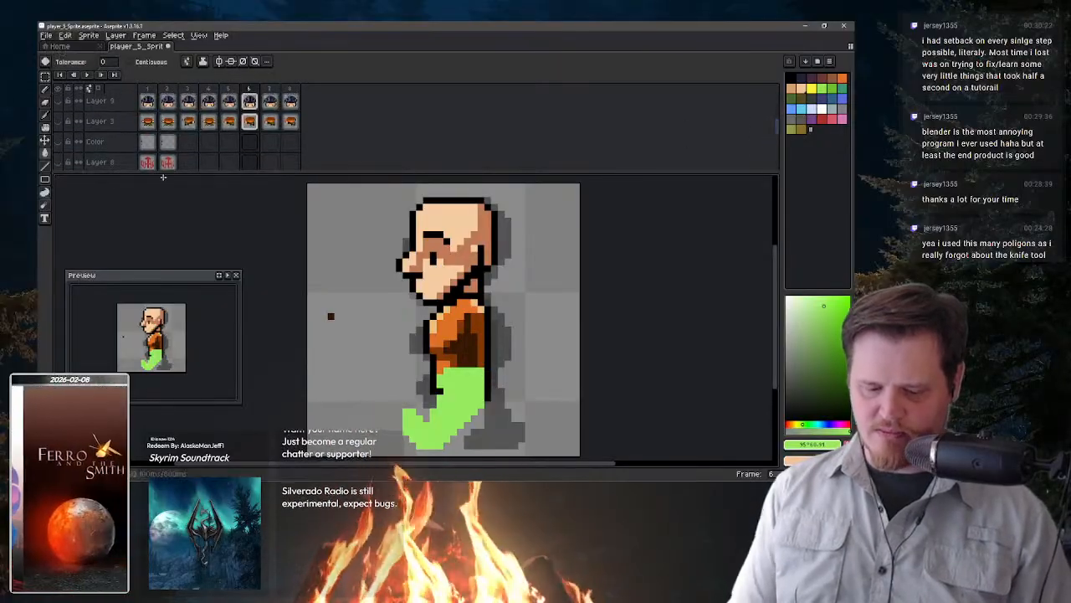
{"action": "left_click", "coordinate": [59, 121]}
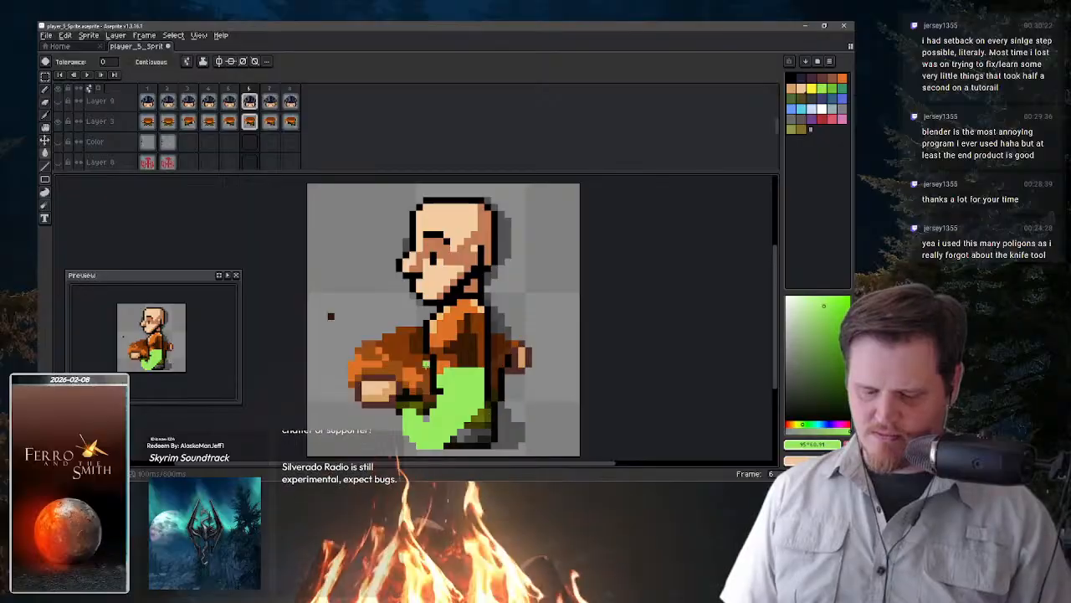
{"action": "key", "text": "i"}
{"action": "left_click", "coordinate": [493, 410]}
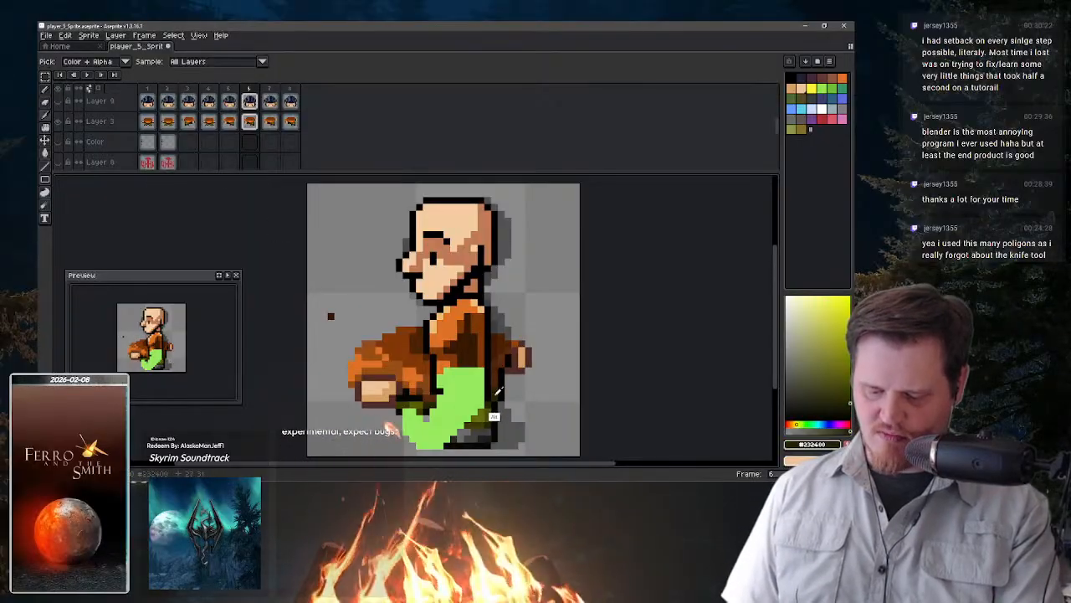
- Paint a dark olive swatch and a medium olive swatch on the empty canvas area beside the head on frame 6
{"action": "key", "text": "g"}
{"action": "left_click", "coordinate": [576, 218]}
{"action": "key", "text": "ctrl+z"}
{"action": "key", "text": "b"}
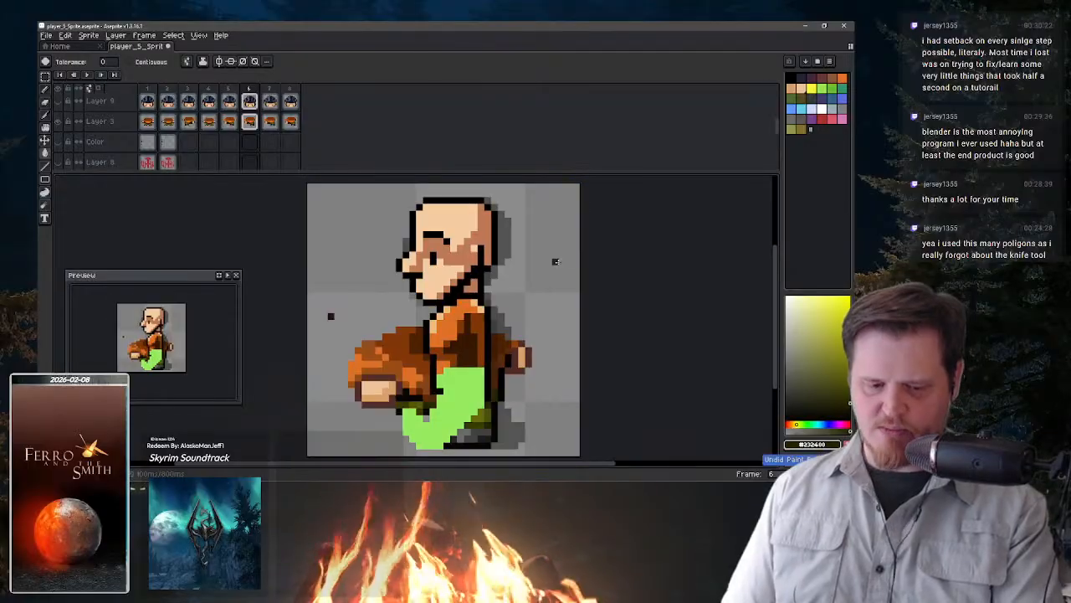
{"action": "mouse_move", "coordinate": [576, 221]}
{"action": "left_mouse_down"}
{"action": "mouse_move", "coordinate": [575, 241]}
{"action": "mouse_move", "coordinate": [570, 221]}
{"action": "left_mouse_up"}
{"action": "key", "text": "alt"}
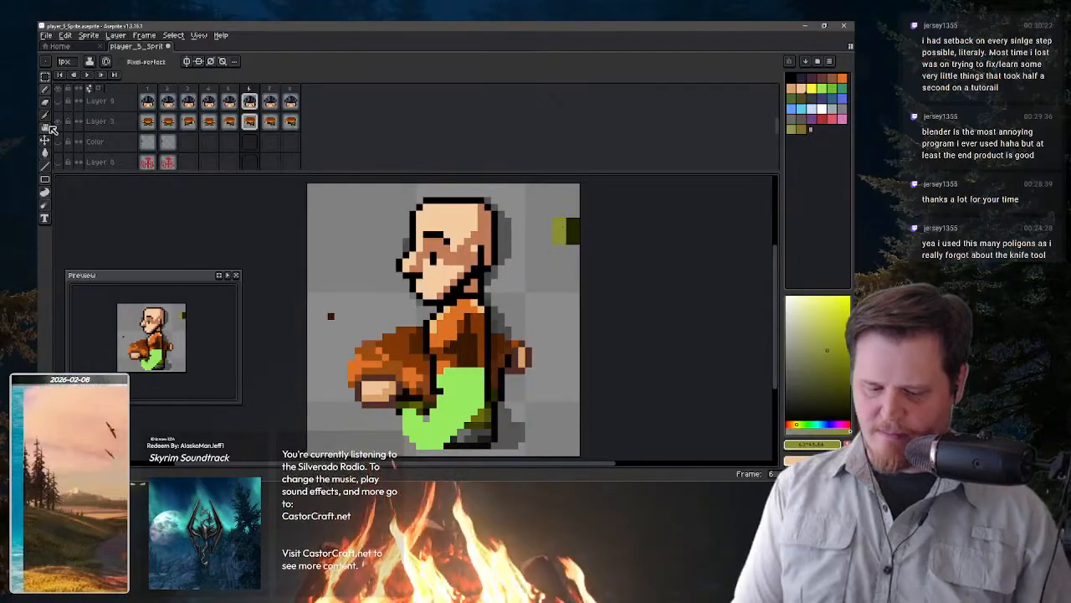
- Hide the older body layer and repaint the dark swatch in a slightly brighter dark olive
{"action": "left_click", "coordinate": [57, 120]}
{"action": "left_click", "coordinate": [58, 121]}
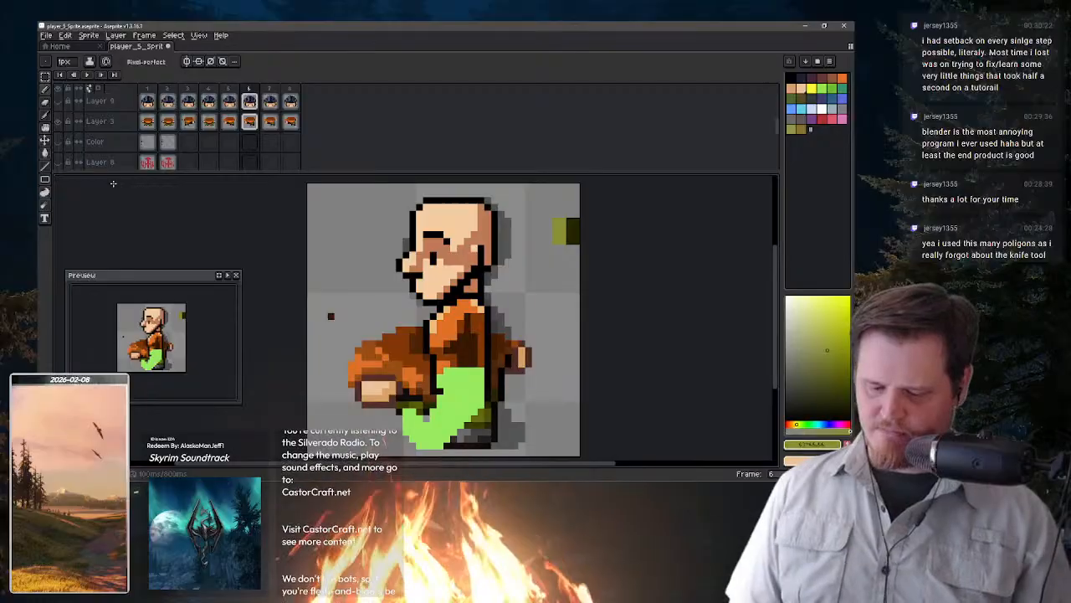
{"action": "left_click", "coordinate": [58, 121]}
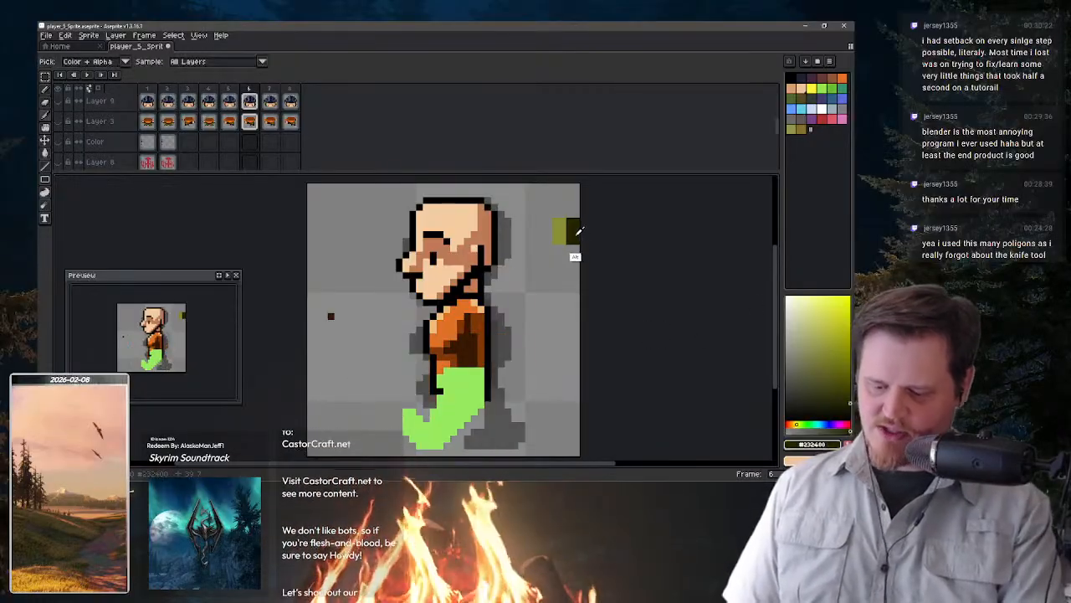
{"action": "left_click", "coordinate": [849, 401]}
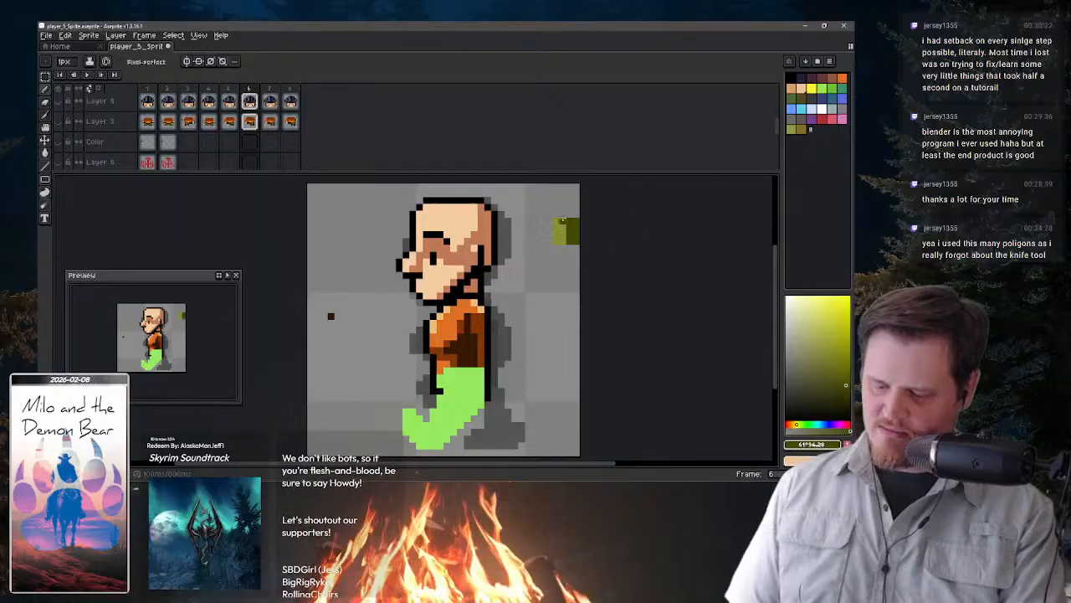
- Add a pale olive swatch next to the medium olive one, using a lighter, less saturated shade of it
{"action": "left_click", "coordinate": [562, 231], "text": "alt"}
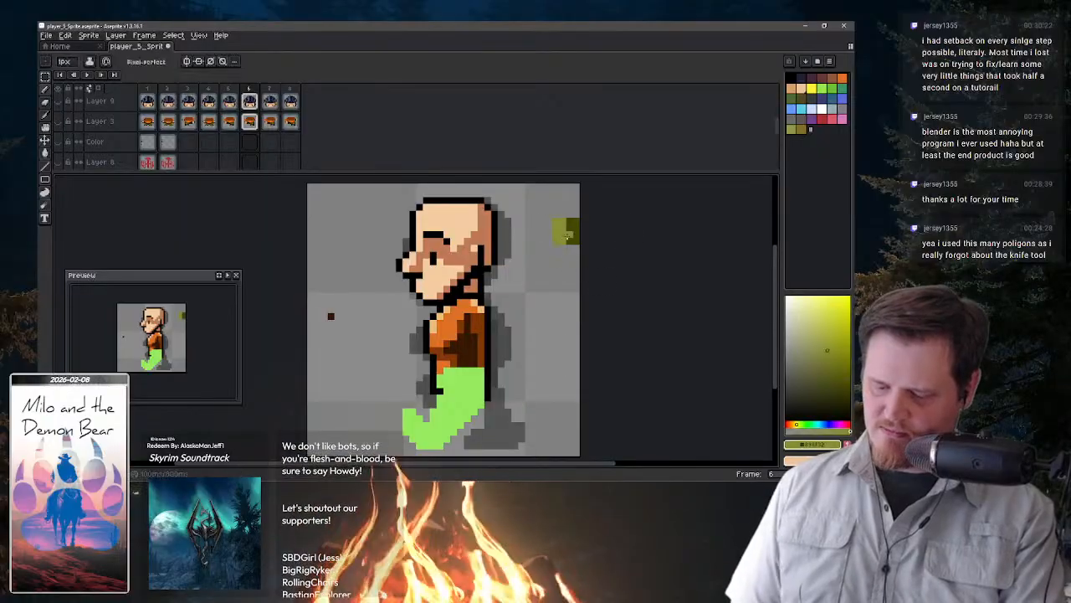
{"action": "left_click", "coordinate": [801, 330]}
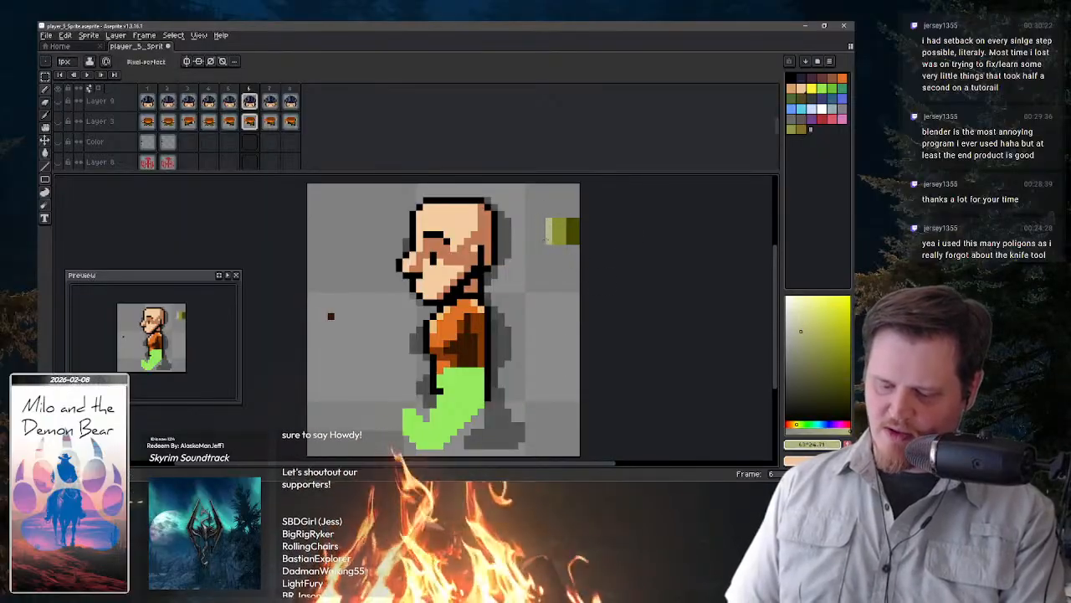
{"action": "left_click", "coordinate": [543, 222]}
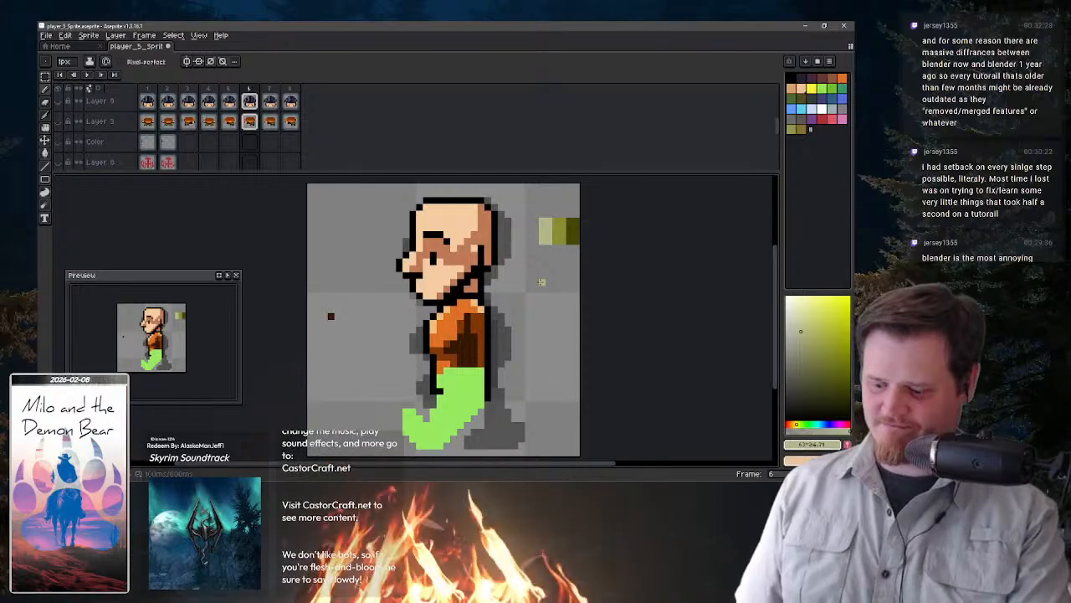
- Sample the dark olive swatch as the drawing colour and add a new layer directly above Layer 14
{"action": "left_click_drag", "start_coordinate": [774, 285], "coordinate": [768, 279]}
{"action": "key", "text": "space"}
{"action": "left_click_drag", "start_coordinate": [525, 347], "coordinate": [528, 311]}
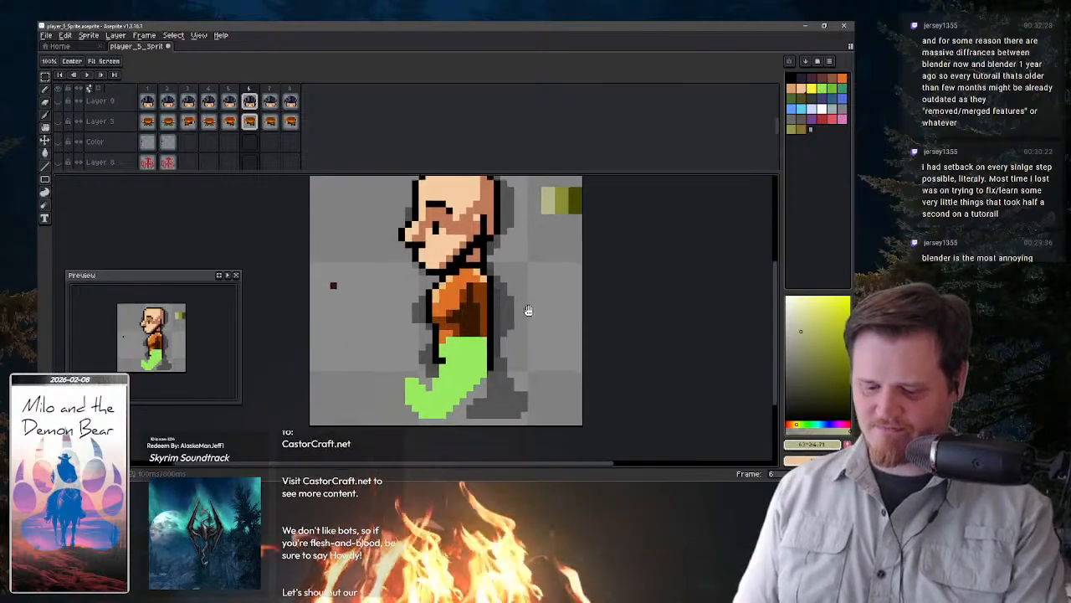
{"action": "left_click_drag", "start_coordinate": [779, 130], "coordinate": [780, 99]}
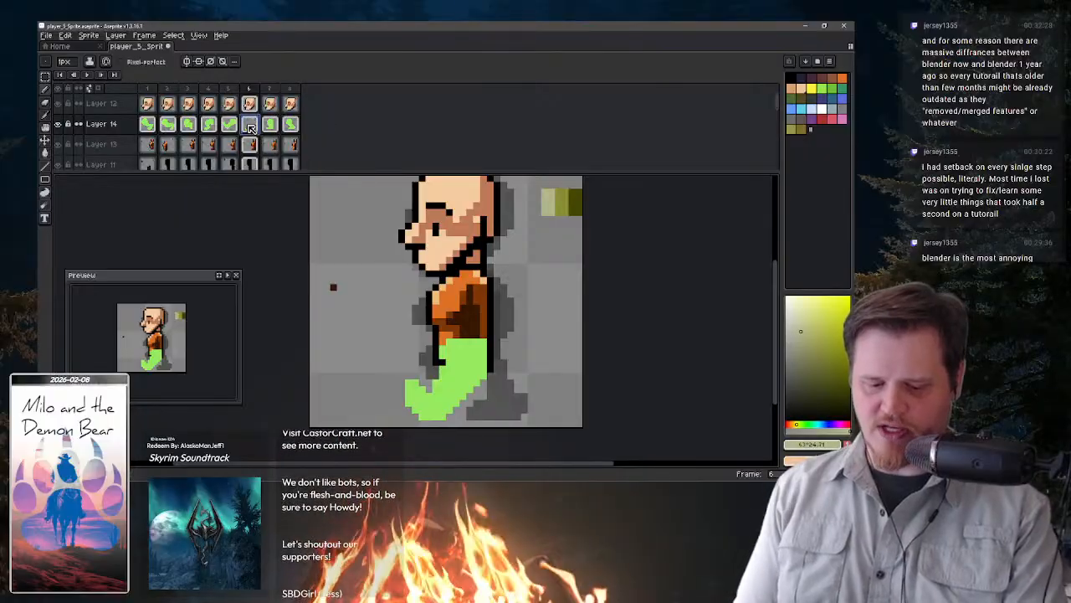
{"action": "left_click", "coordinate": [574, 202], "text": "alt"}
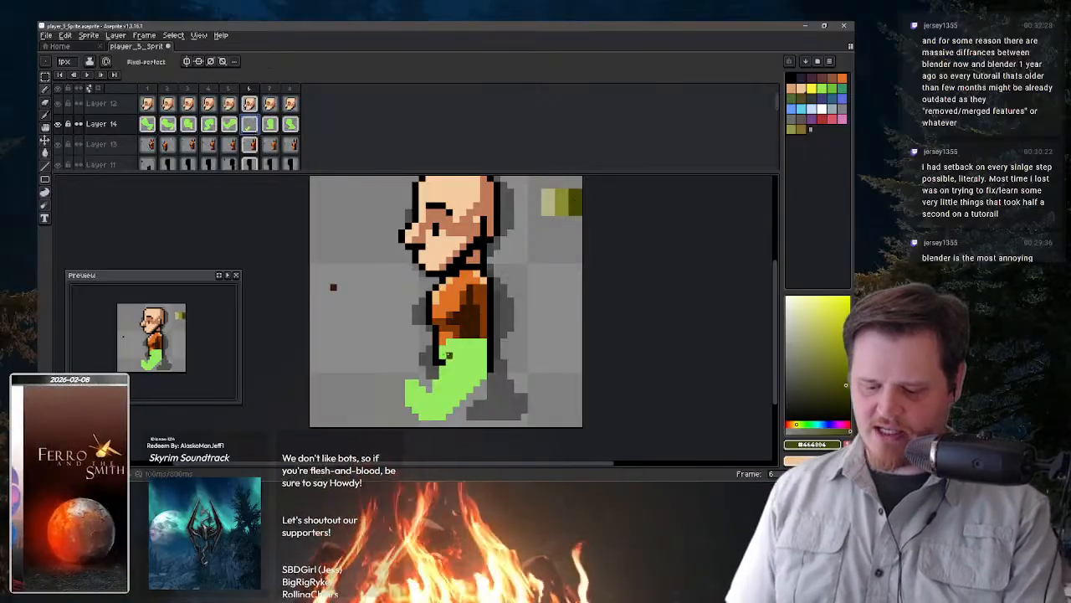
{"action": "scroll", "coordinate": [452, 376], "scroll_direction": "up", "scroll_amount": 2}
{"action": "key", "text": "space"}
{"action": "left_click_drag", "start_coordinate": [453, 376], "coordinate": [451, 294]}
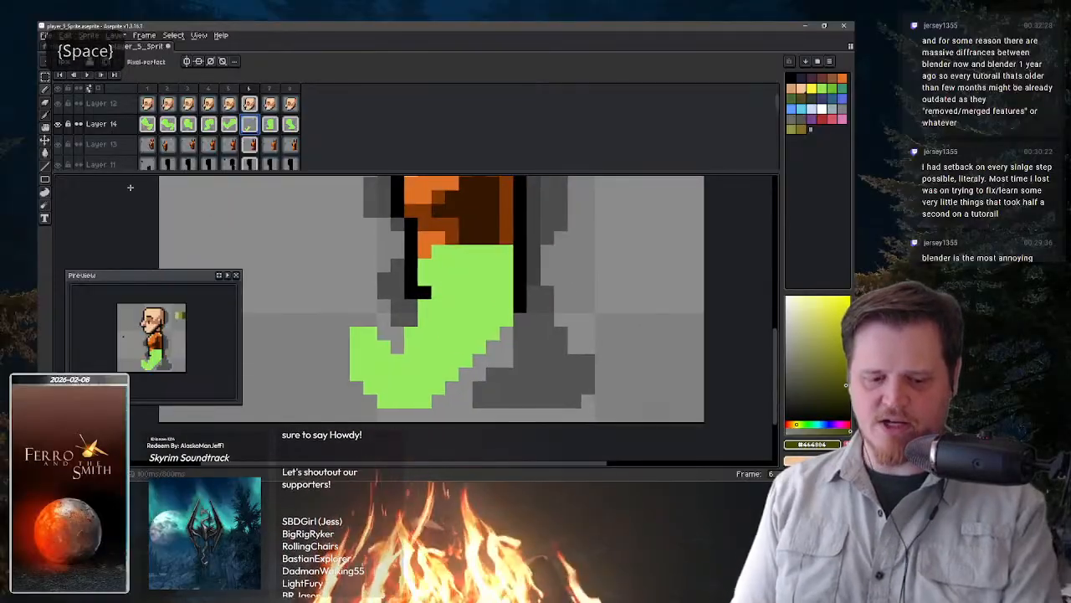
{"action": "key", "text": "shift+n"}
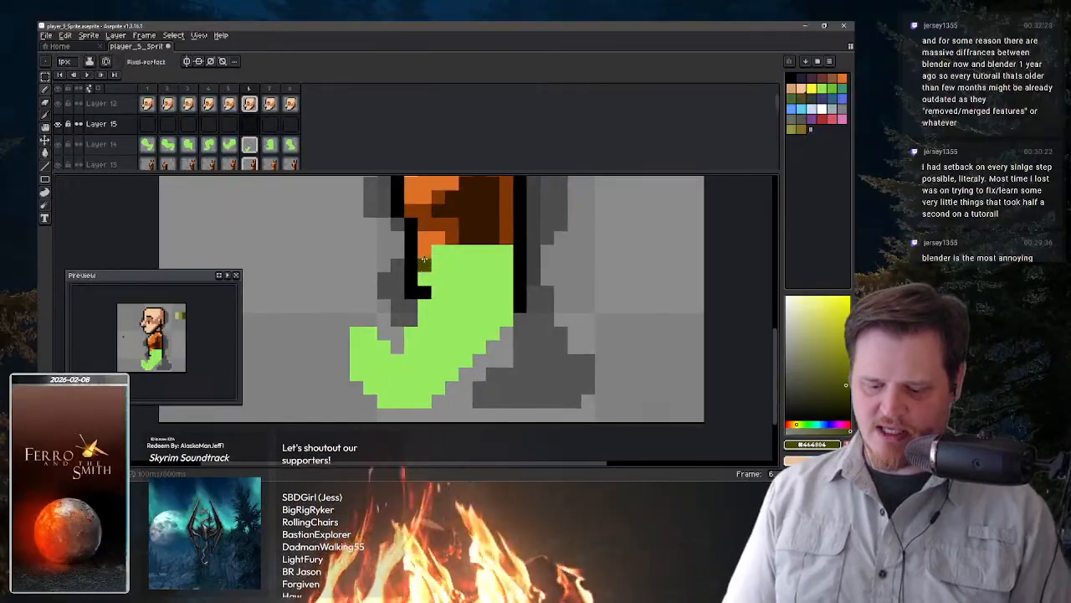
- Paint a dark olive waistband row under the shirt on frame 6 and widen it downward at both sides of the leg
{"action": "left_click_drag", "start_coordinate": [425, 278], "coordinate": [428, 252]}
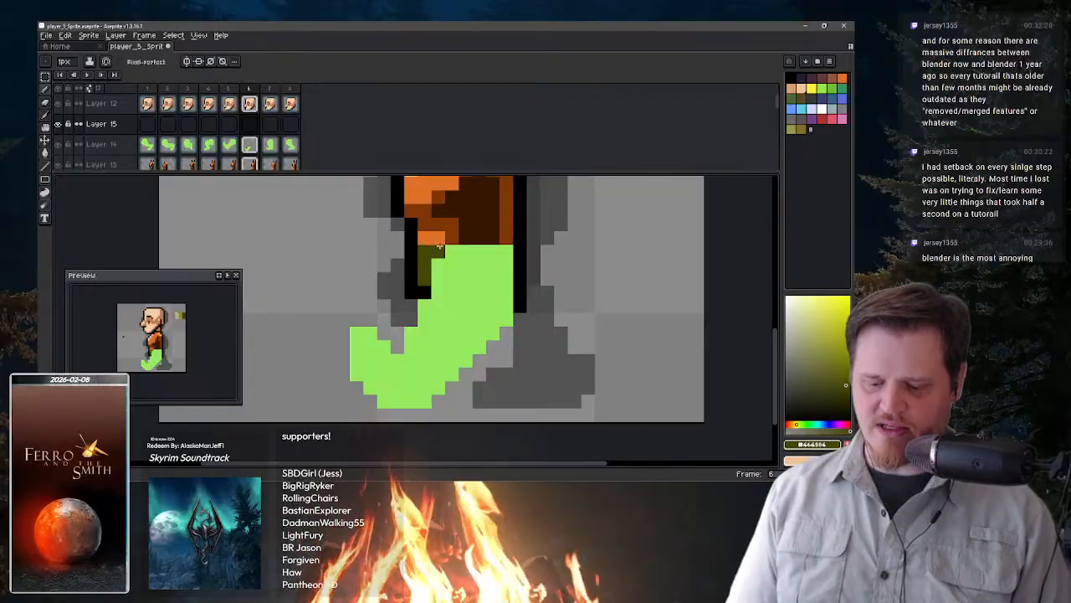
{"action": "key", "text": "ctrl+z"}
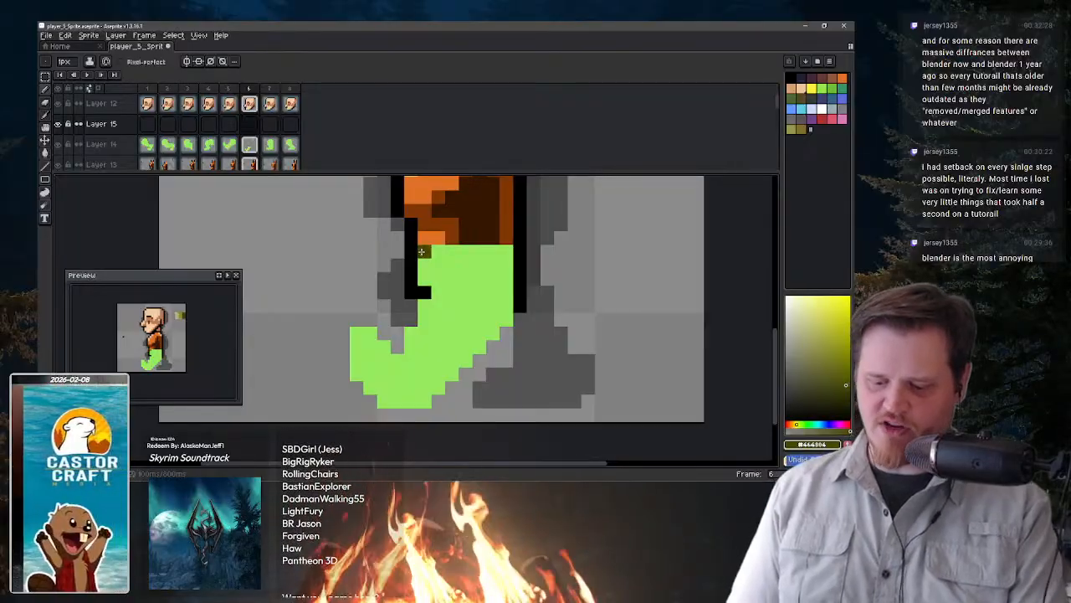
{"action": "left_click", "coordinate": [507, 251], "text": "shift"}
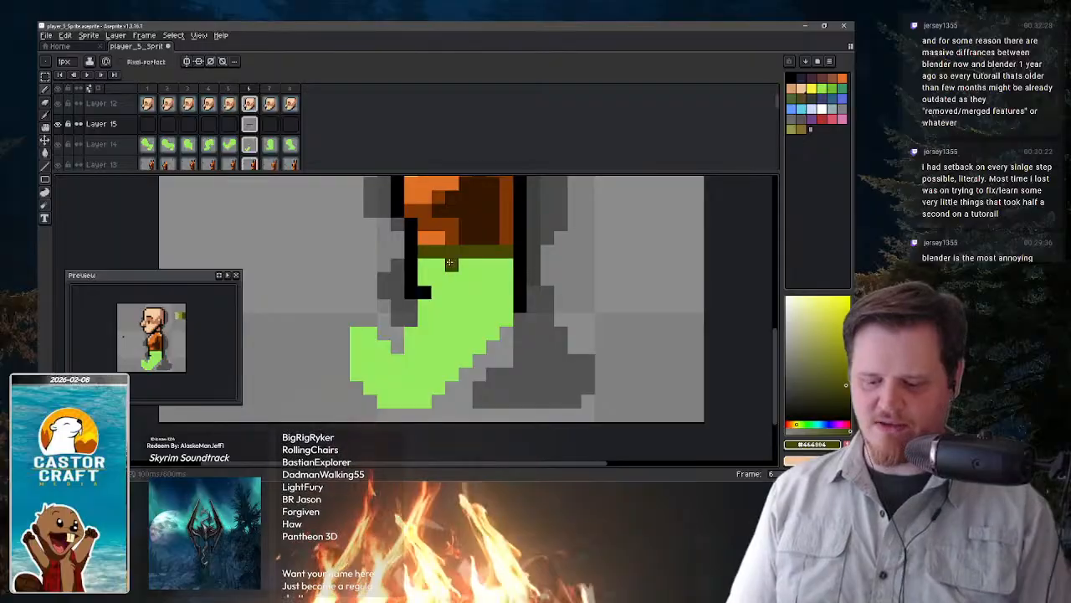
{"action": "mouse_move", "coordinate": [426, 269]}
{"action": "left_mouse_down"}
{"action": "mouse_move", "coordinate": [434, 277]}
{"action": "mouse_move", "coordinate": [421, 261]}
{"action": "mouse_move", "coordinate": [412, 293]}
{"action": "left_mouse_up"}
{"action": "mouse_move", "coordinate": [519, 280]}
{"action": "left_mouse_down"}
{"action": "mouse_move", "coordinate": [518, 256]}
{"action": "mouse_move", "coordinate": [519, 306]}
{"action": "mouse_move", "coordinate": [506, 293]}
{"action": "left_mouse_up"}
- Reduce the opacity of Layer 14 to 59%
{"action": "left_click", "coordinate": [98, 149]}
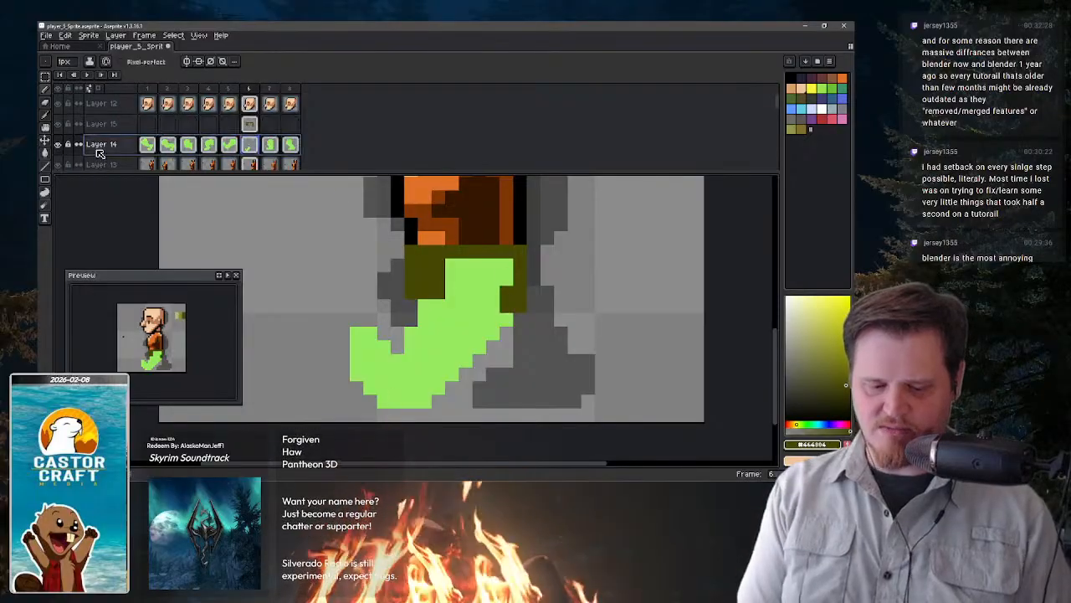
{"action": "double_click", "coordinate": [98, 150]}
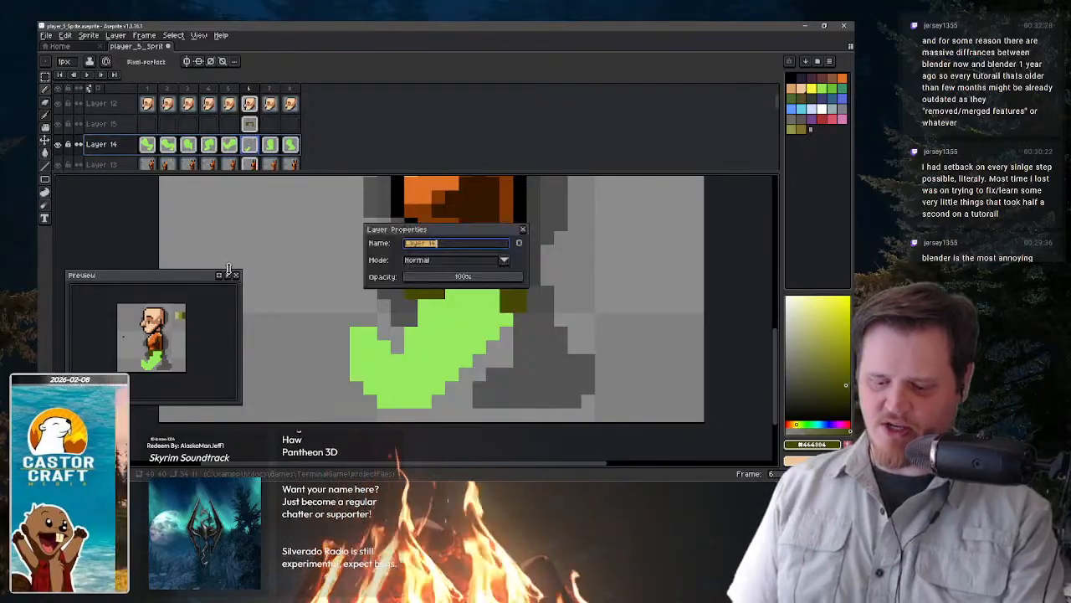
{"action": "left_click", "coordinate": [473, 279]}
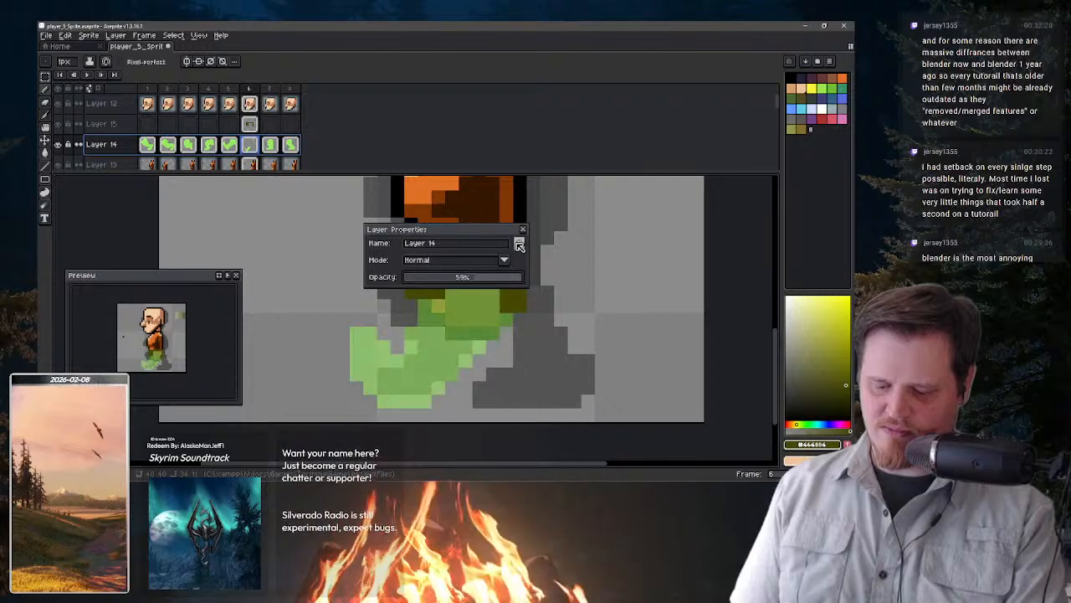
{"action": "left_click", "coordinate": [523, 229]}
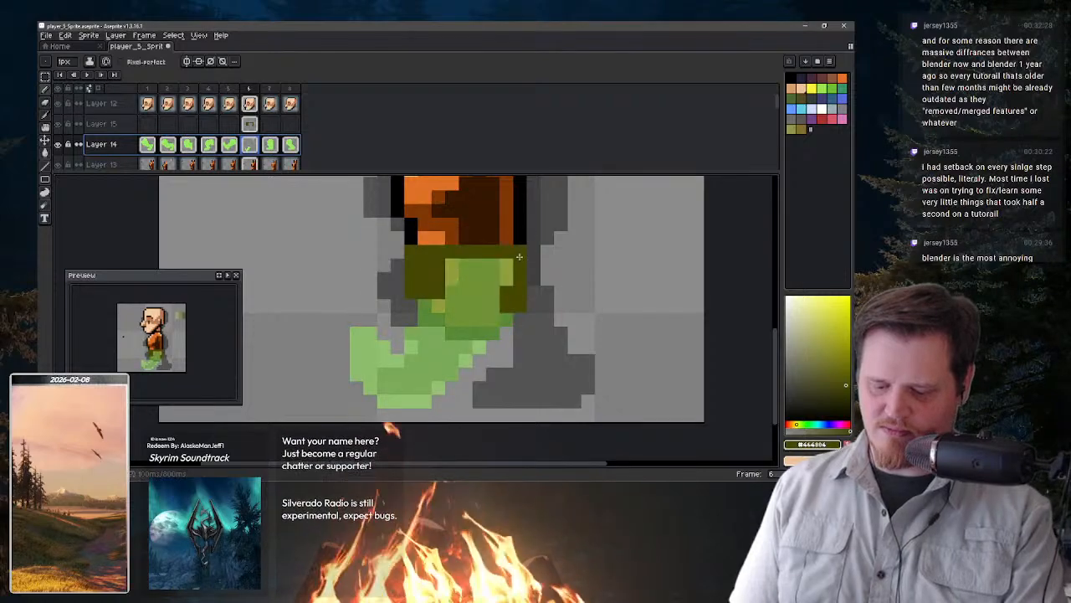
- Fill the upper leg below the waistband with dark olive in frame 6 of Layer 15
{"action": "left_click", "coordinate": [250, 125]}
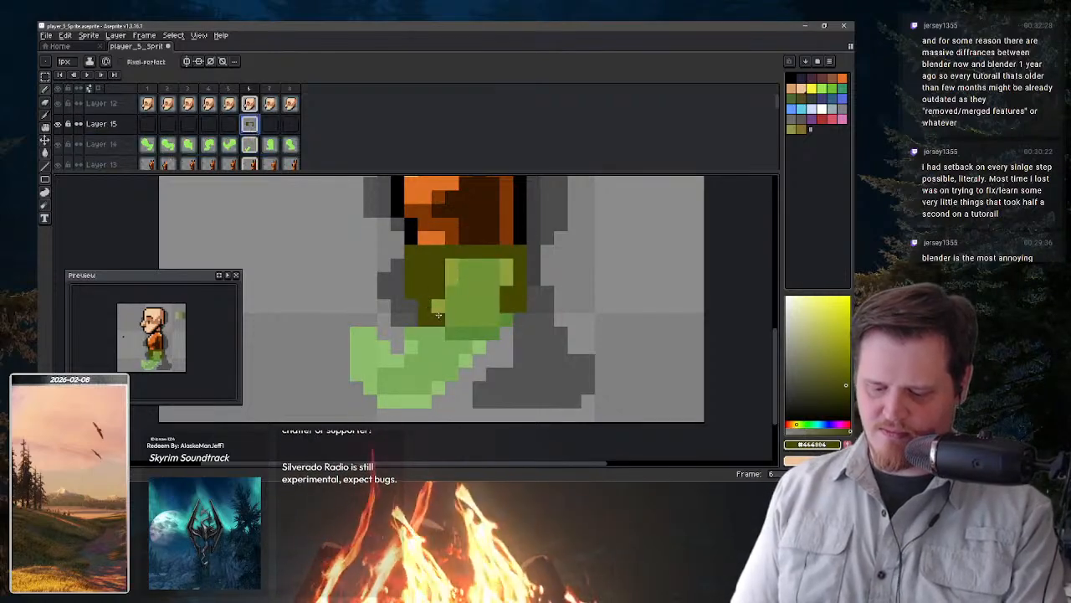
{"action": "left_click_drag", "start_coordinate": [439, 308], "coordinate": [452, 265]}
{"action": "mouse_move", "coordinate": [452, 333]}
{"action": "left_mouse_down"}
{"action": "mouse_move", "coordinate": [486, 310]}
{"action": "mouse_move", "coordinate": [475, 334]}
{"action": "mouse_move", "coordinate": [506, 320]}
{"action": "left_mouse_up"}
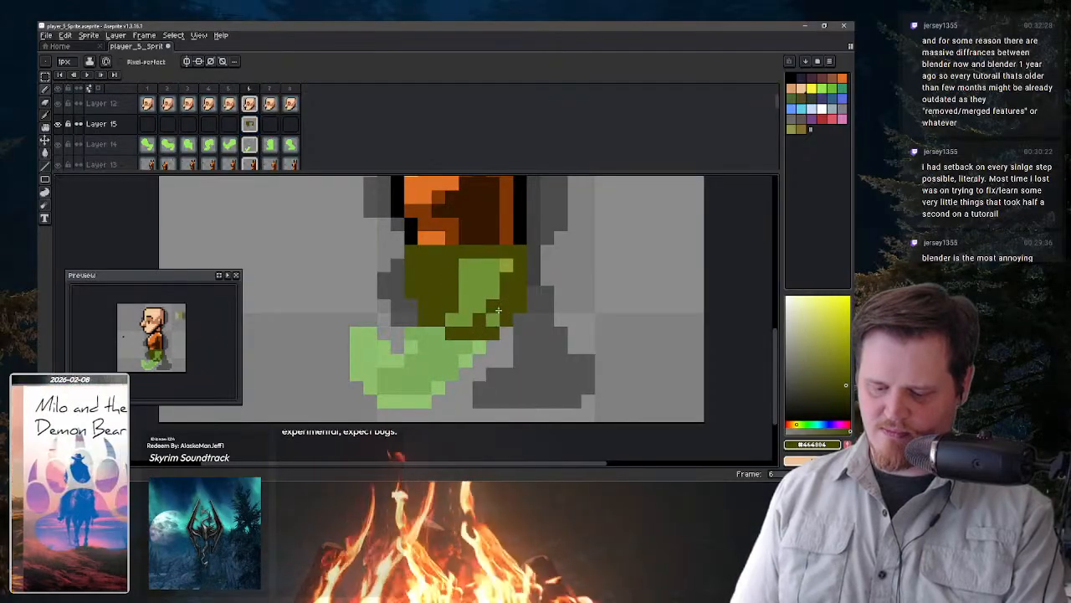
{"action": "mouse_move", "coordinate": [498, 262]}
{"action": "left_mouse_down"}
{"action": "mouse_move", "coordinate": [455, 294]}
{"action": "mouse_move", "coordinate": [448, 324]}
{"action": "mouse_move", "coordinate": [480, 292]}
{"action": "mouse_move", "coordinate": [469, 312]}
{"action": "mouse_move", "coordinate": [503, 285]}
{"action": "mouse_move", "coordinate": [493, 333]}
{"action": "mouse_move", "coordinate": [439, 333]}
{"action": "left_mouse_up"}
- Trim the lower corners and side edge of the olive thigh, and erase excess pixels at its upper front
{"action": "key", "text": "e"}
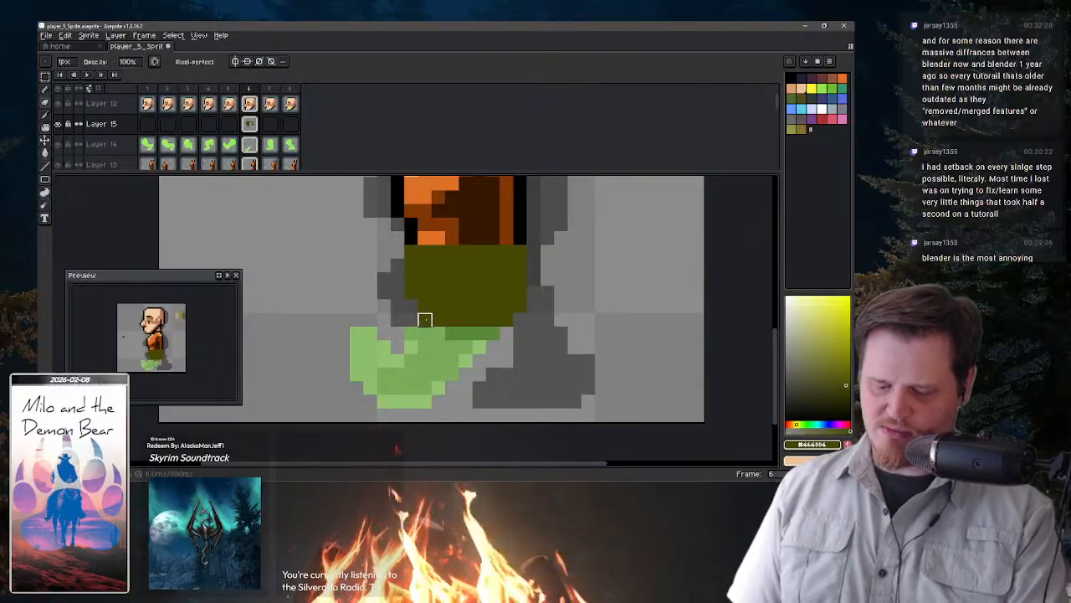
{"action": "left_click", "coordinate": [425, 319]}
{"action": "left_click", "coordinate": [507, 319]}
{"action": "left_click_drag", "start_coordinate": [520, 307], "coordinate": [519, 293]}
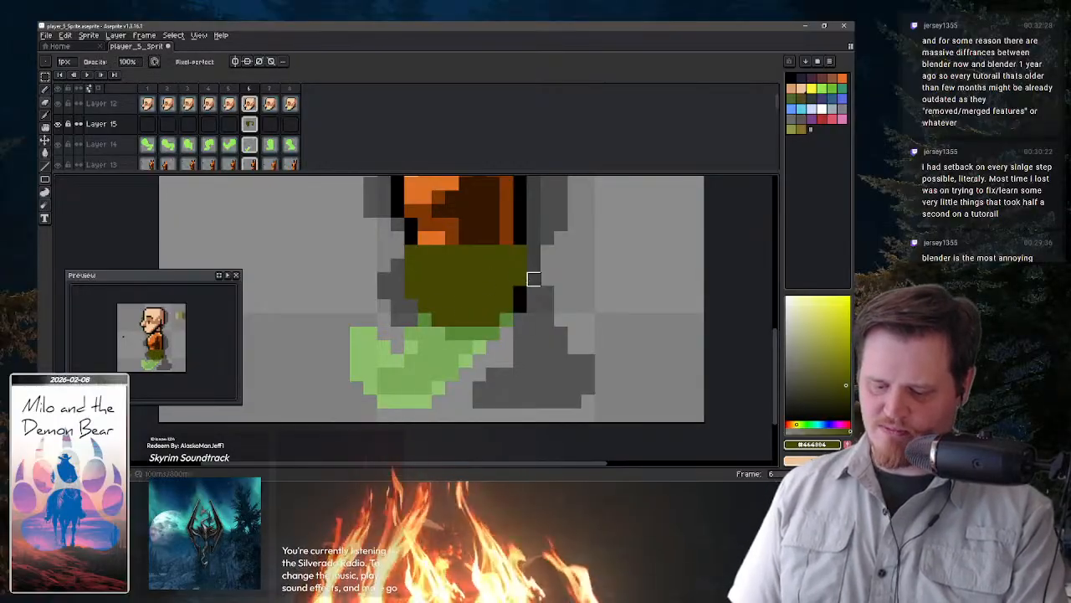
{"action": "key", "text": "b"}
{"action": "left_click", "coordinate": [519, 292]}
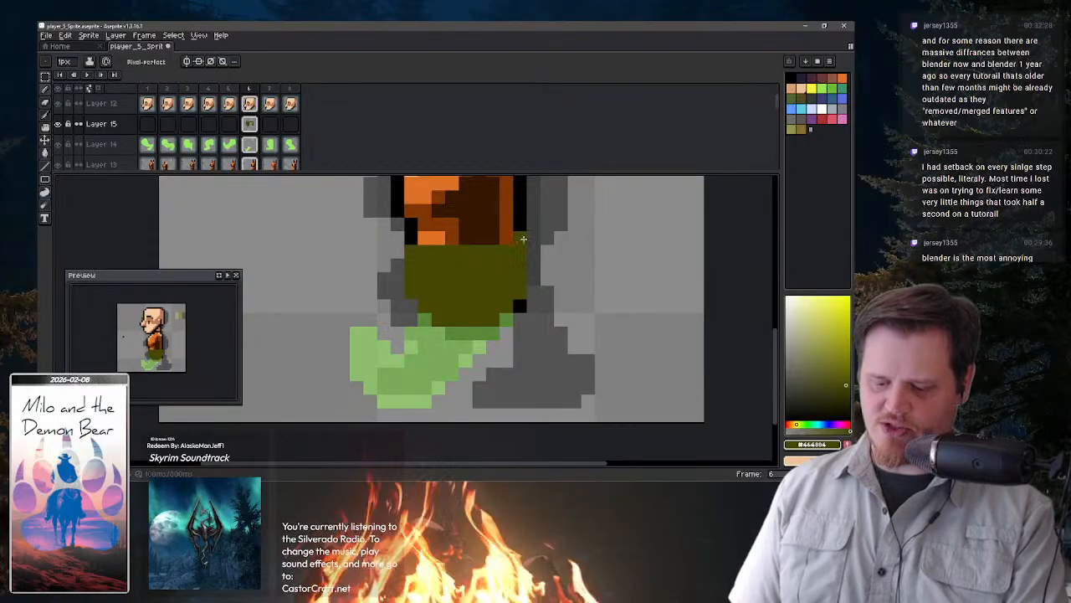
{"action": "left_click", "coordinate": [482, 218]}
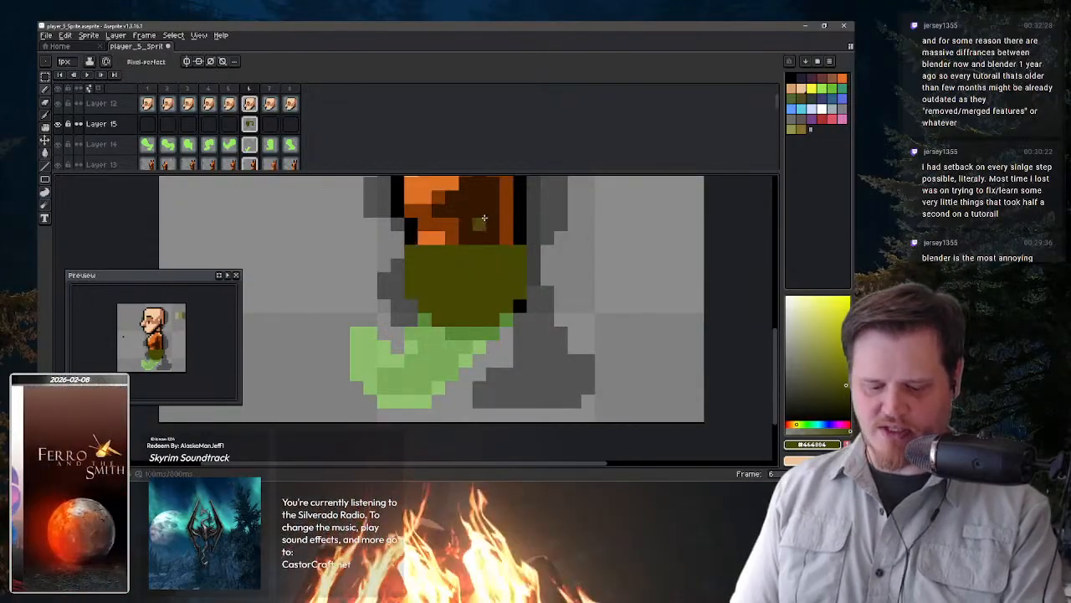
{"action": "key", "text": "e"}
{"action": "mouse_move", "coordinate": [411, 251]}
{"action": "left_mouse_down"}
{"action": "mouse_move", "coordinate": [521, 252]}
{"action": "mouse_move", "coordinate": [447, 409]}
{"action": "mouse_move", "coordinate": [484, 275]}
{"action": "mouse_move", "coordinate": [448, 253]}
{"action": "mouse_move", "coordinate": [504, 272]}
{"action": "mouse_move", "coordinate": [478, 278]}
{"action": "mouse_move", "coordinate": [508, 275]}
{"action": "mouse_move", "coordinate": [460, 276]}
{"action": "left_mouse_up"}
- Extend the olive leg diagonally down toward the foot and fill the whole olive shape with black
{"action": "key", "text": "space"}
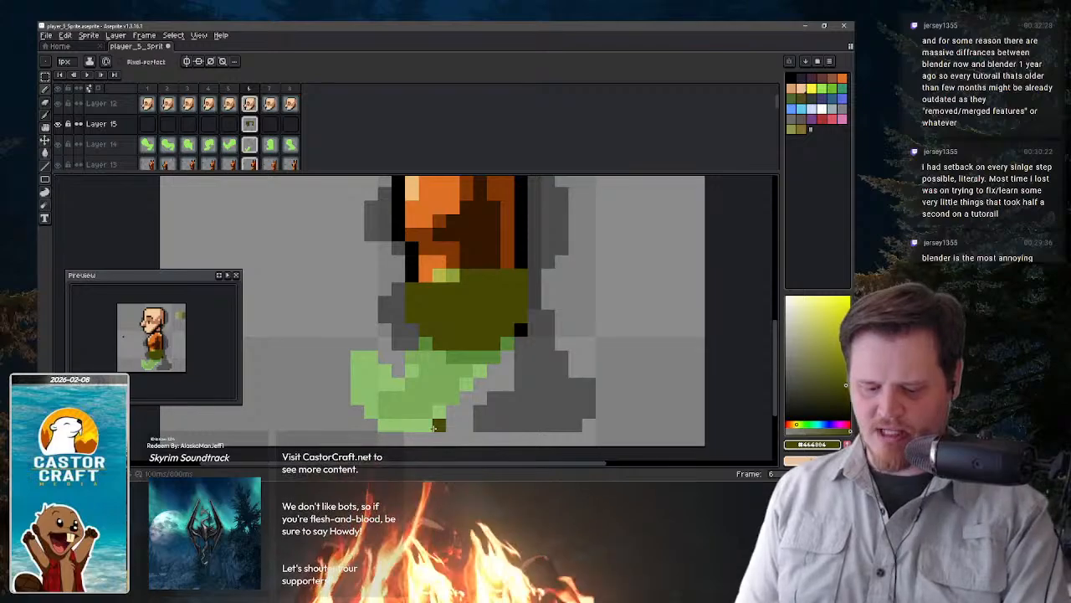
{"action": "left_click_drag", "start_coordinate": [473, 343], "coordinate": [500, 270]}
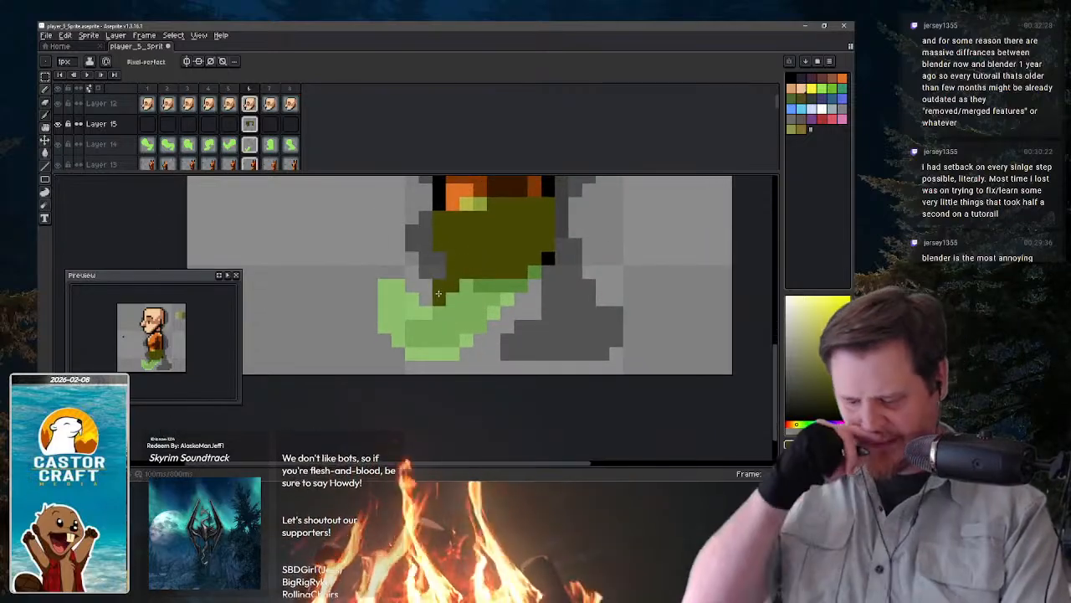
{"action": "left_click", "coordinate": [427, 312]}
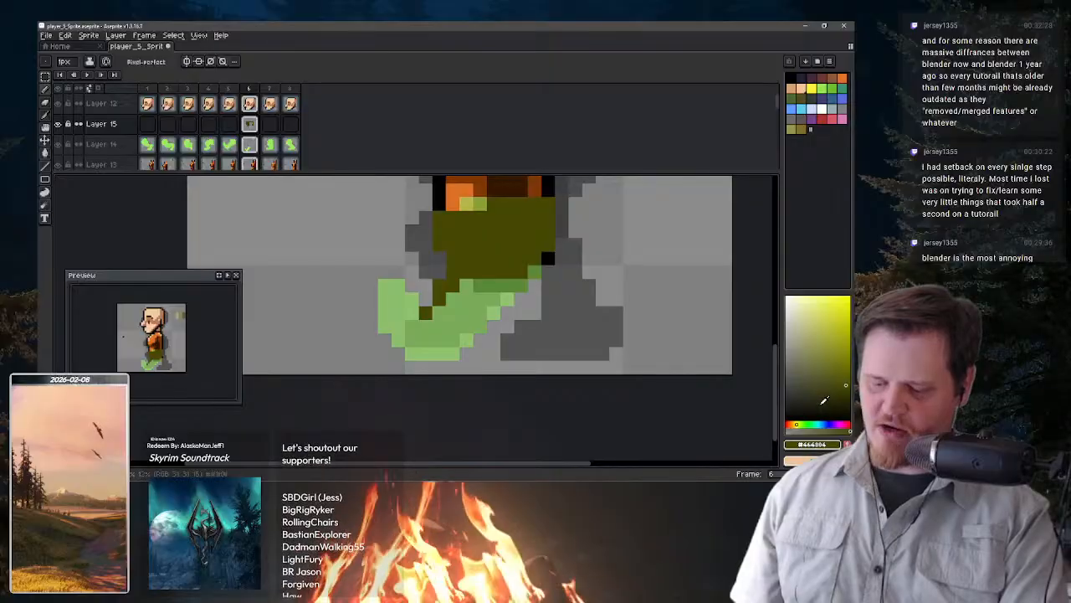
{"action": "key", "text": "g"}
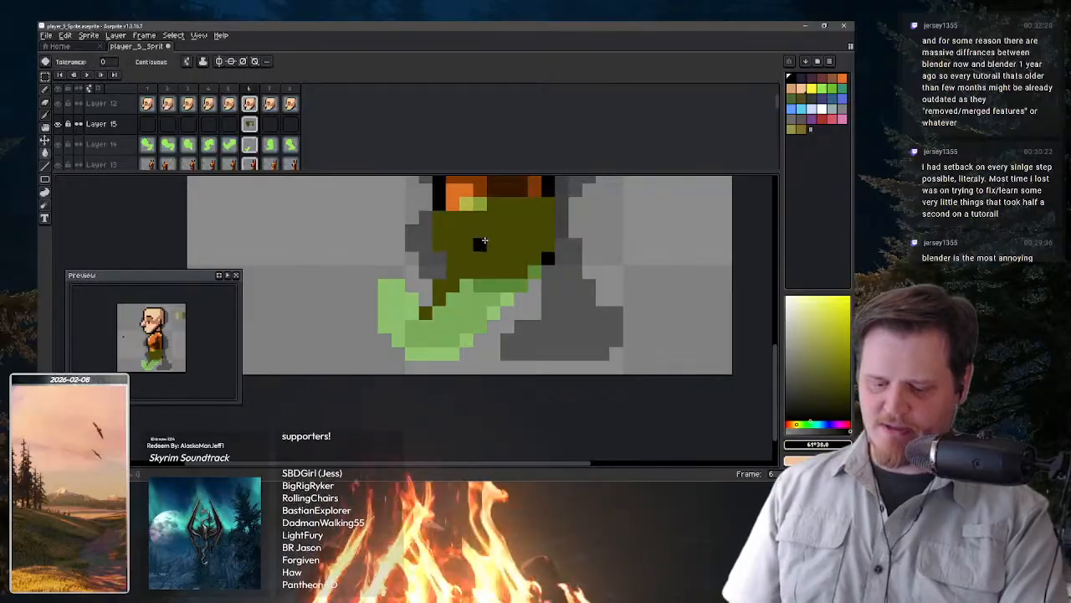
{"action": "left_click", "coordinate": [481, 242], "text": "alt"}
{"action": "left_click", "coordinate": [468, 255]}
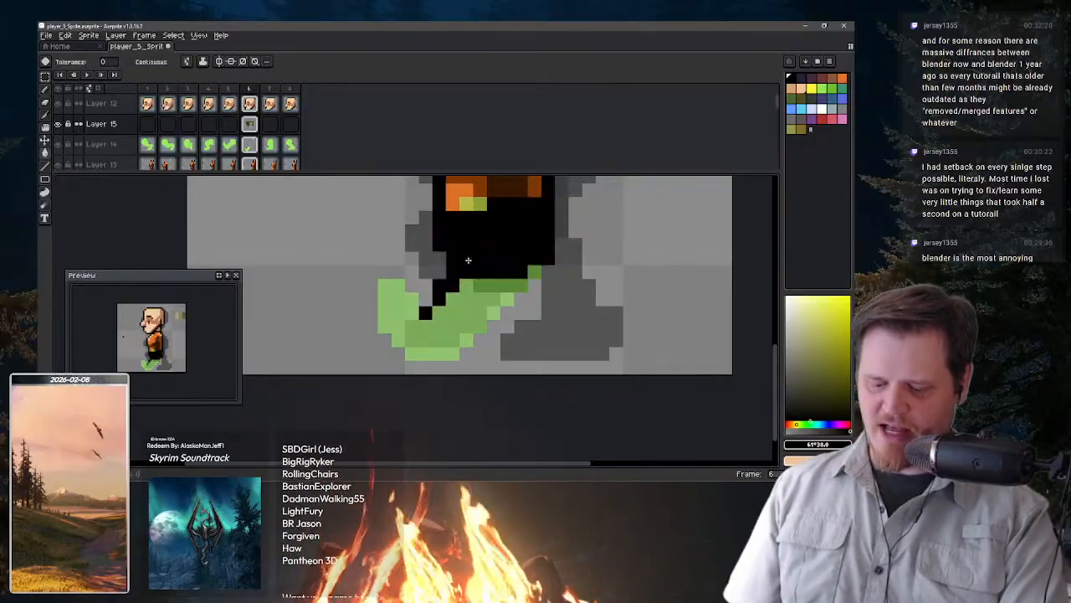
- Outline the top of the foot, the toe and the front of the sole in black pixels
{"action": "key", "text": "b"}
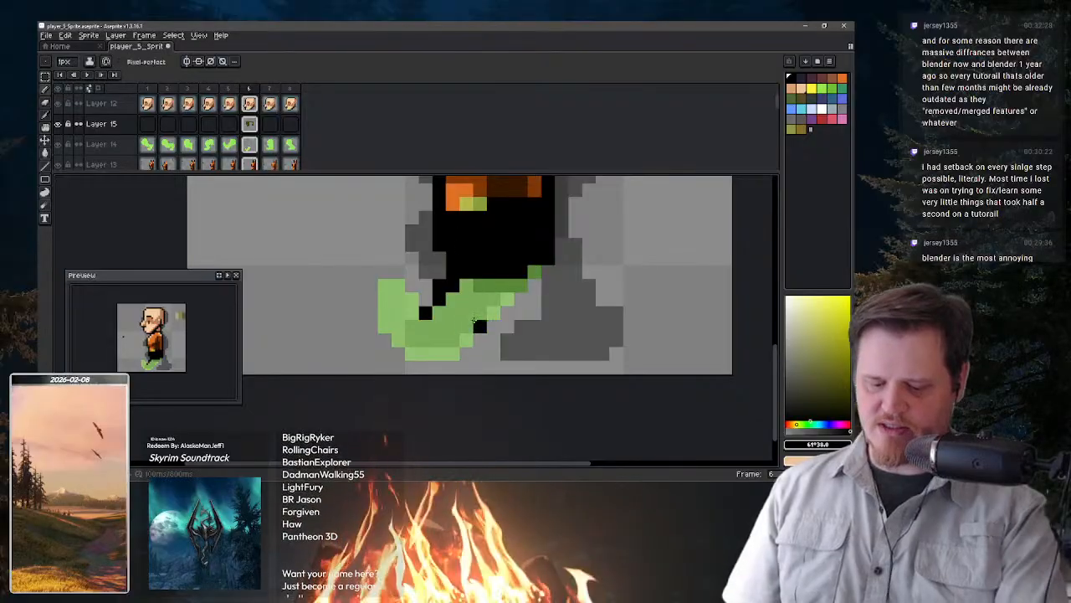
{"action": "left_click", "coordinate": [415, 309]}
{"action": "left_click", "coordinate": [412, 299]}
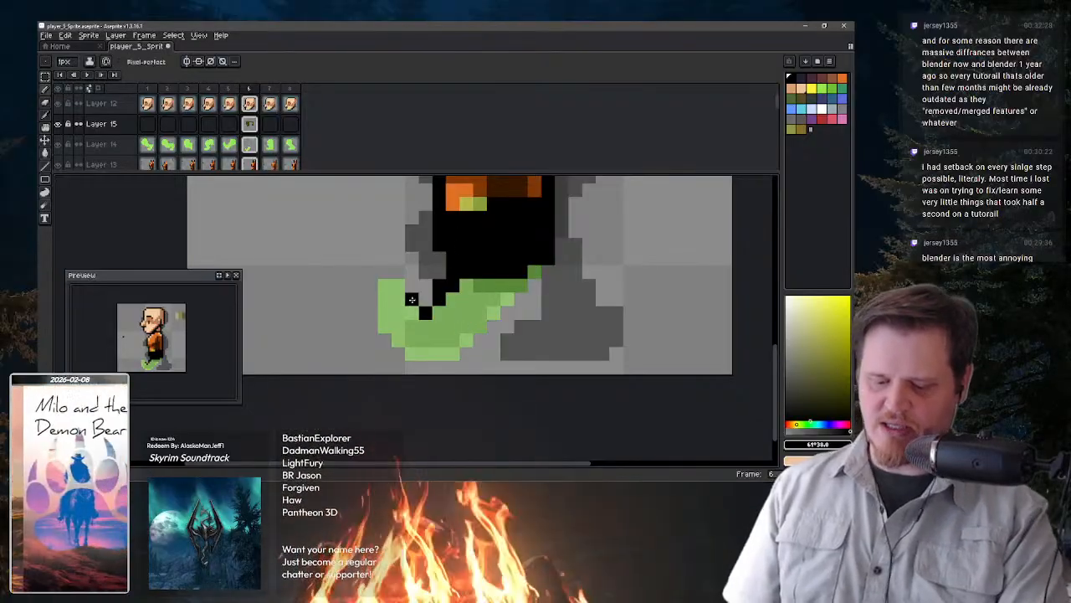
{"action": "left_click", "coordinate": [398, 287]}
{"action": "left_click", "coordinate": [385, 286]}
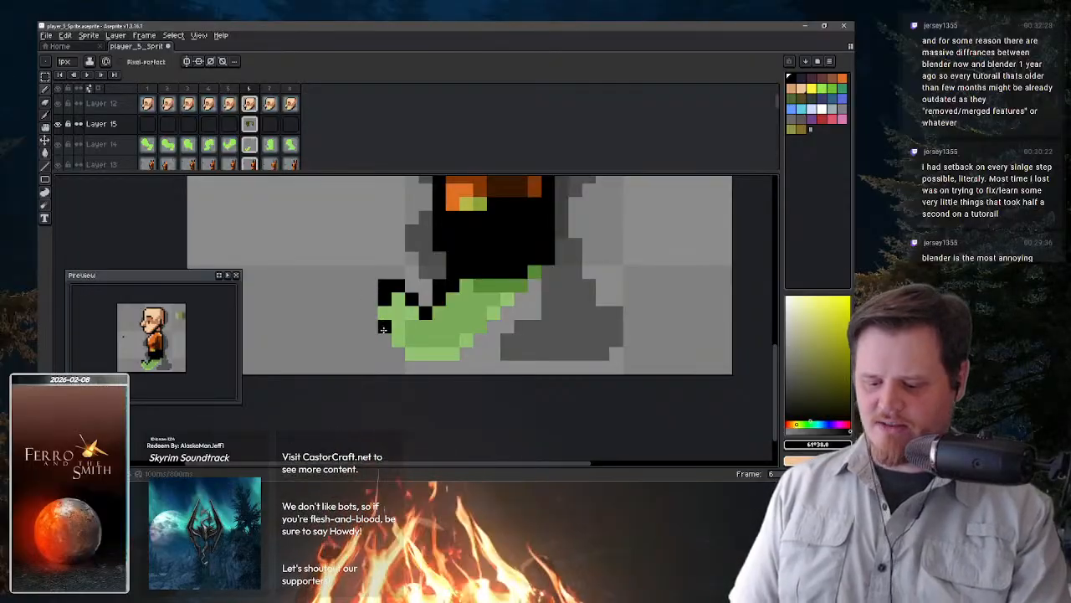
{"action": "mouse_move", "coordinate": [374, 300]}
{"action": "left_mouse_down"}
{"action": "mouse_move", "coordinate": [385, 335]}
{"action": "mouse_move", "coordinate": [376, 306]}
{"action": "mouse_move", "coordinate": [428, 361]}
{"action": "left_mouse_up"}
- Correct the stray sole pixels and continue the black outline along the sole and diagonally up the back of the leg
{"action": "key", "text": "ctrl+z"}
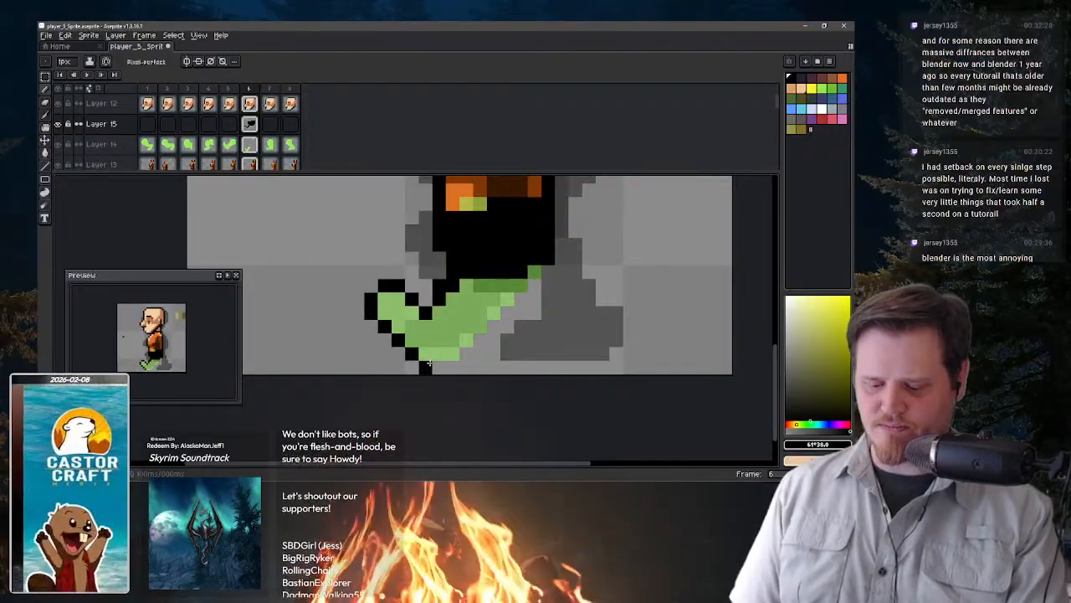
{"action": "left_click", "coordinate": [440, 370]}
{"action": "key", "text": "ctrl+z"}
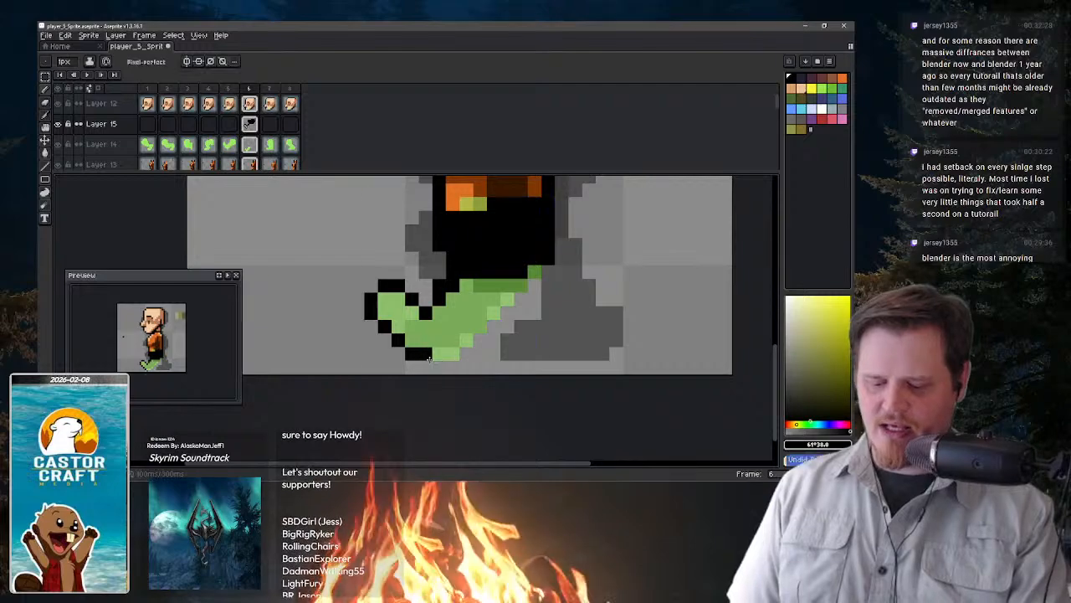
{"action": "left_click_drag", "start_coordinate": [427, 359], "coordinate": [454, 345]}
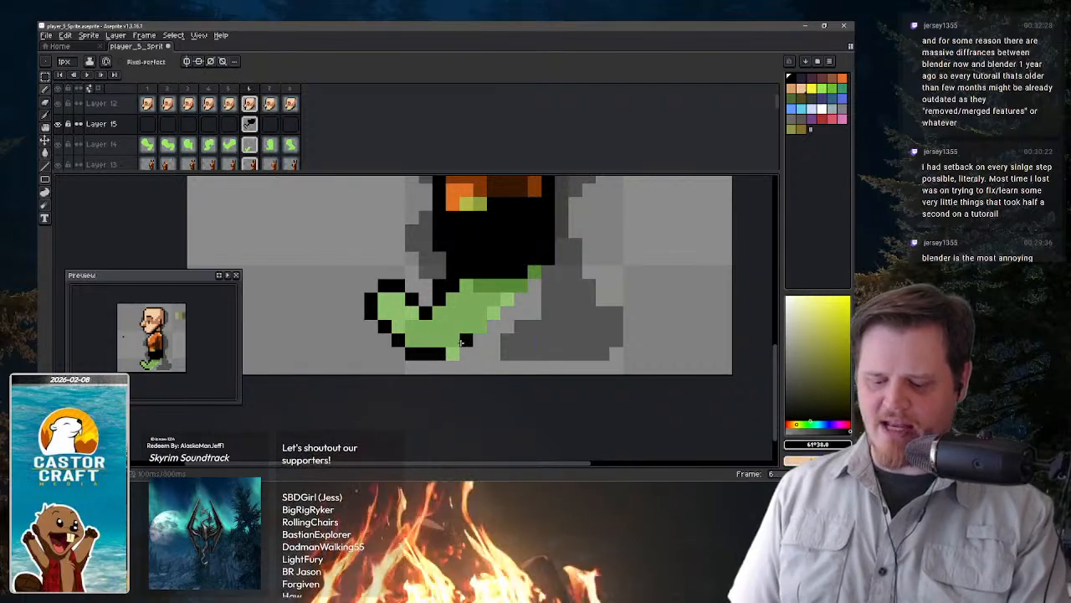
{"action": "left_click", "coordinate": [457, 343]}
{"action": "left_click", "coordinate": [469, 328]}
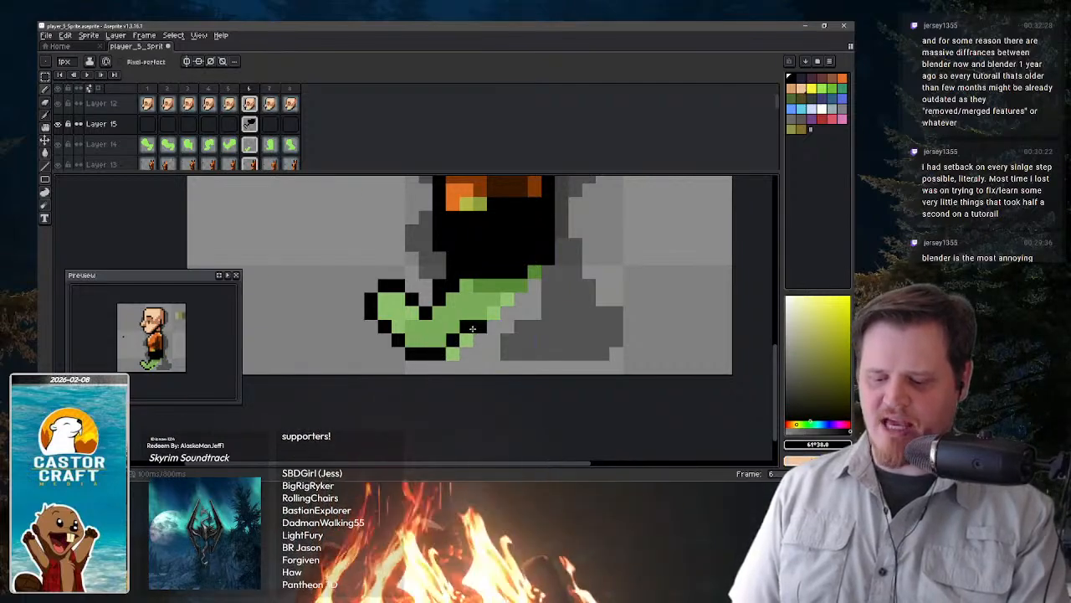
{"action": "left_click", "coordinate": [481, 314]}
{"action": "left_click", "coordinate": [493, 310]}
{"action": "key", "text": "ctrl+z"}
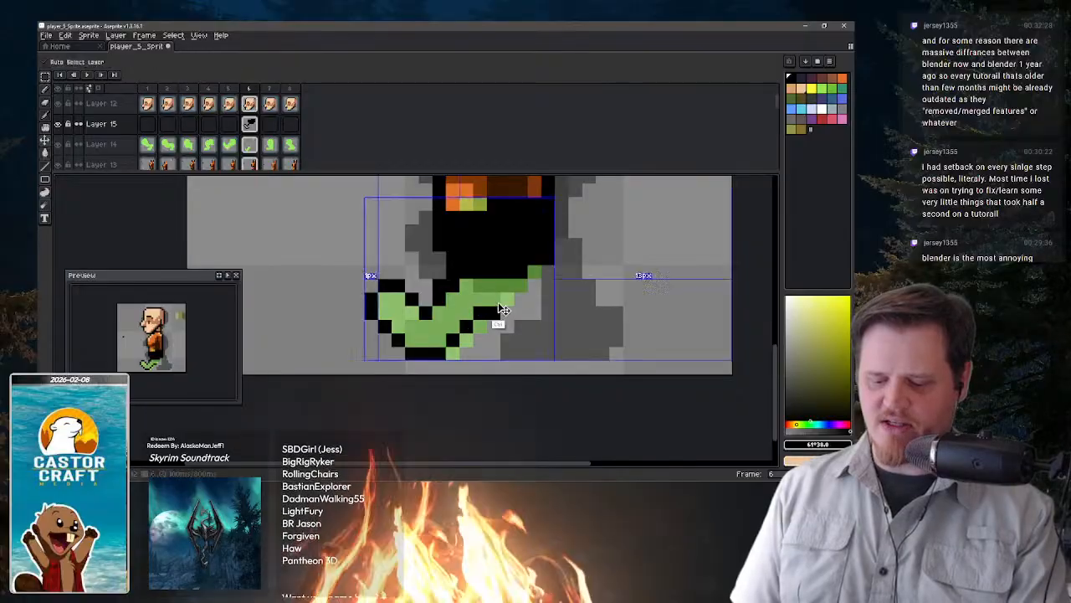
{"action": "left_click", "coordinate": [497, 300]}
{"action": "left_click", "coordinate": [507, 285]}
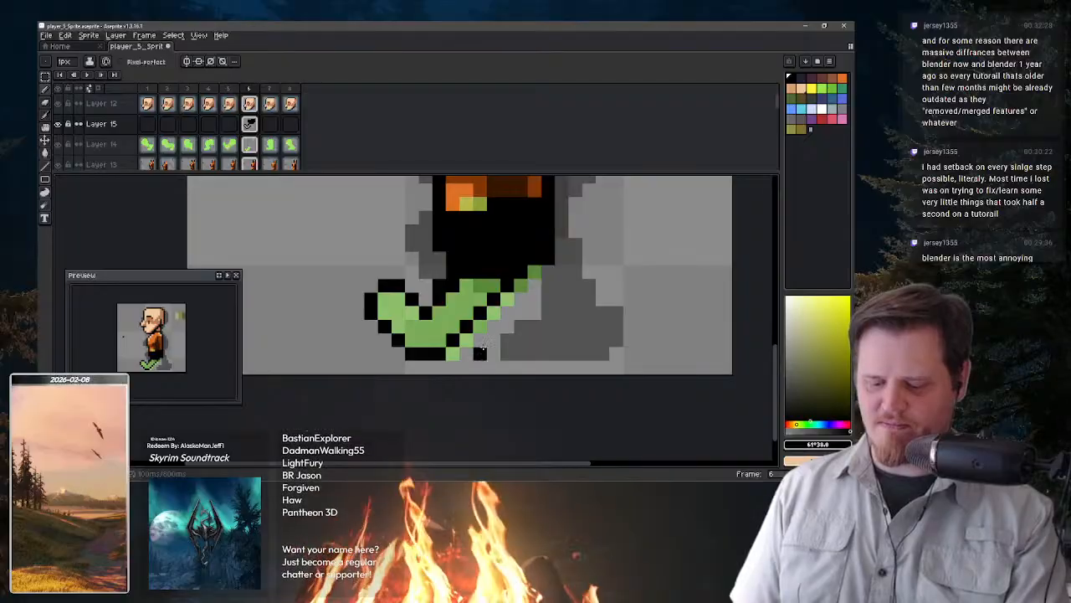
- Erase the extra black pixels inside the ankle to thin the outline where leg and foot meet
{"action": "key", "text": "h"}
{"action": "left_click_drag", "start_coordinate": [456, 287], "coordinate": [448, 325]}
{"action": "key", "text": "b"}
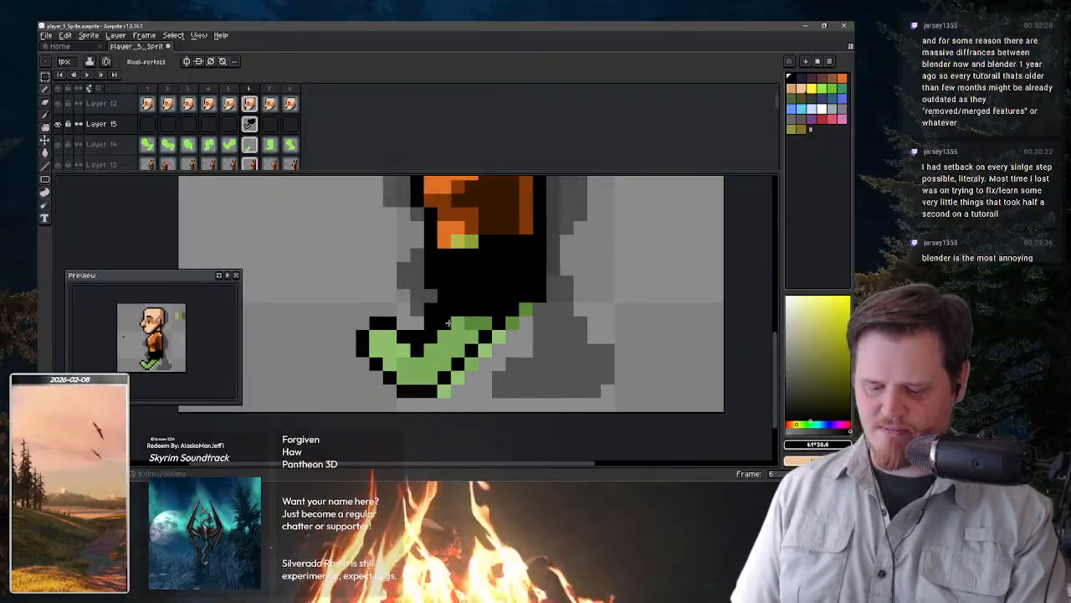
{"action": "key", "text": "e"}
{"action": "left_click", "coordinate": [445, 323]}
{"action": "left_click", "coordinate": [431, 336]}
{"action": "key", "text": "b"}
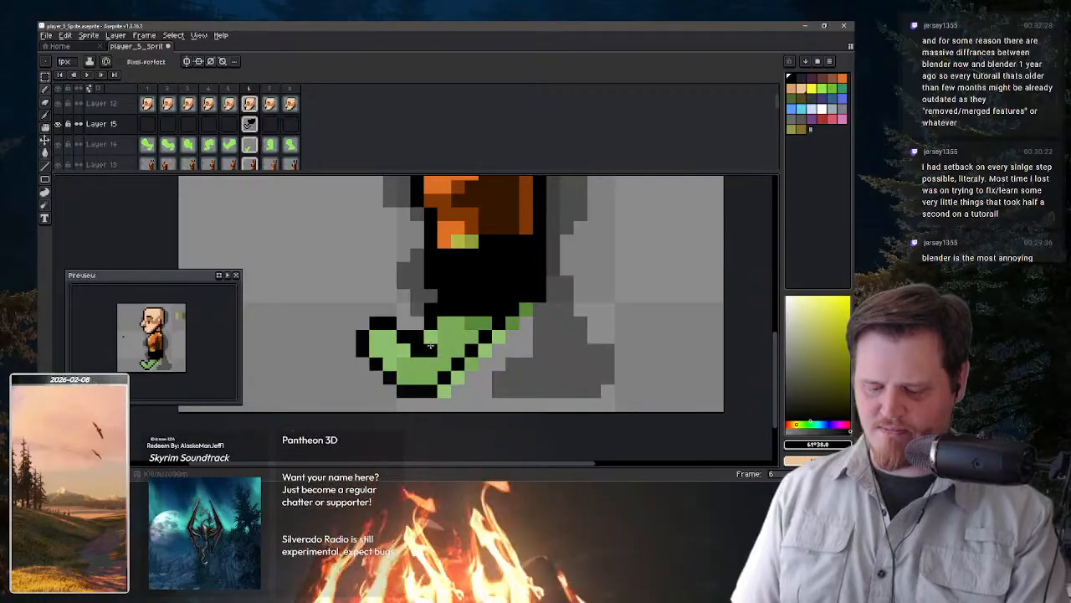
- Sample the darker green from the leg and paint the inside of the leg and foot with it, leaving a black outline
{"action": "left_click", "coordinate": [476, 327], "text": "alt"}
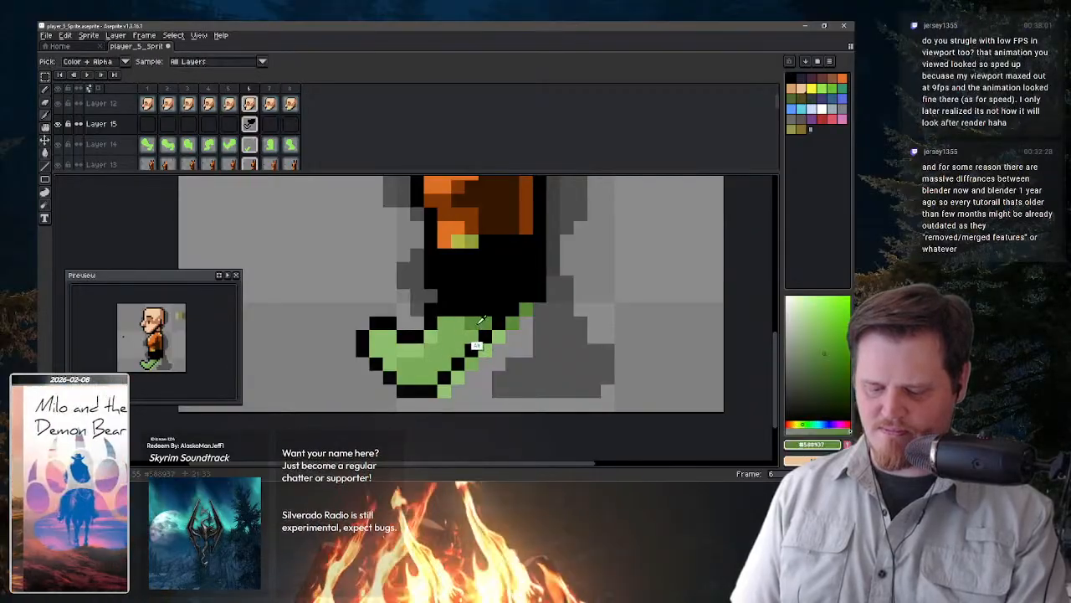
{"action": "left_click", "coordinate": [444, 310]}
{"action": "left_click", "coordinate": [457, 308]}
{"action": "left_click", "coordinate": [457, 282]}
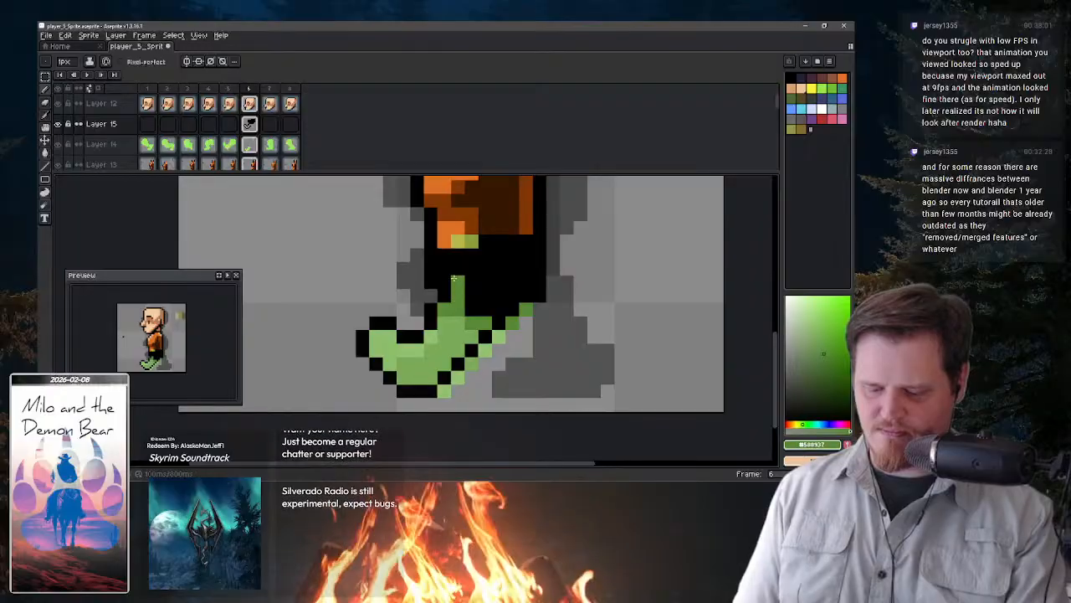
{"action": "left_click", "coordinate": [444, 269]}
{"action": "mouse_move", "coordinate": [444, 266]}
{"action": "left_mouse_down"}
{"action": "mouse_move", "coordinate": [487, 242]}
{"action": "mouse_move", "coordinate": [535, 247]}
{"action": "mouse_move", "coordinate": [524, 274]}
{"action": "mouse_move", "coordinate": [519, 258]}
{"action": "mouse_move", "coordinate": [496, 256]}
{"action": "mouse_move", "coordinate": [461, 272]}
{"action": "mouse_move", "coordinate": [484, 263]}
{"action": "mouse_move", "coordinate": [472, 302]}
{"action": "mouse_move", "coordinate": [513, 275]}
{"action": "mouse_move", "coordinate": [524, 280]}
{"action": "mouse_move", "coordinate": [498, 309]}
{"action": "left_mouse_up"}
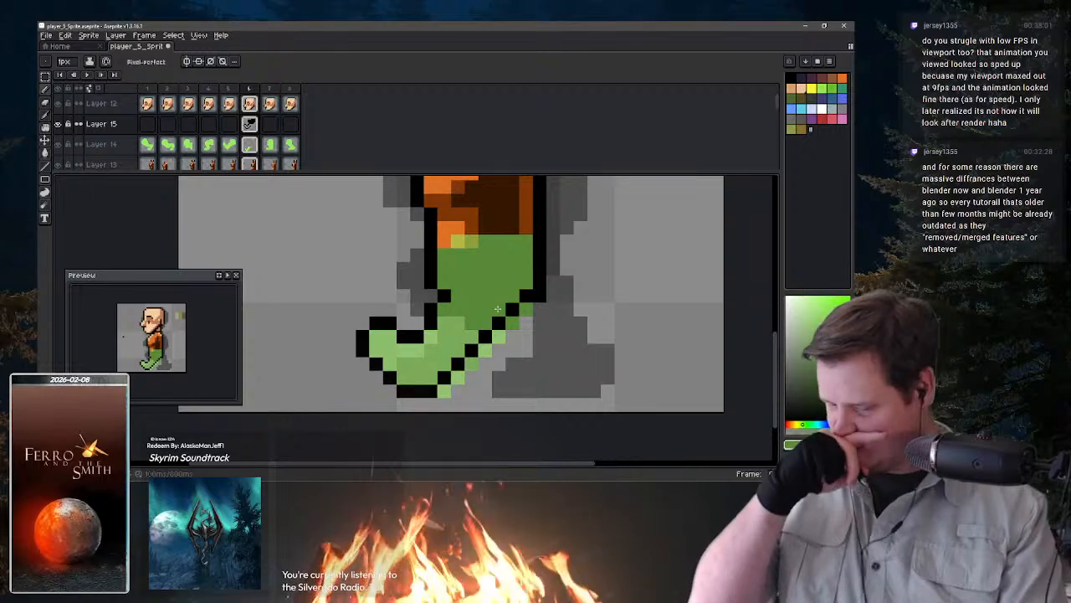
{"action": "mouse_move", "coordinate": [447, 334]}
{"action": "left_mouse_down"}
{"action": "mouse_move", "coordinate": [471, 337]}
{"action": "mouse_move", "coordinate": [417, 378]}
{"action": "mouse_move", "coordinate": [378, 342]}
{"action": "mouse_move", "coordinate": [394, 345]}
{"action": "mouse_move", "coordinate": [405, 368]}
{"action": "mouse_move", "coordinate": [434, 350]}
{"action": "mouse_move", "coordinate": [408, 364]}
{"action": "mouse_move", "coordinate": [431, 364]}
{"action": "left_mouse_up"}
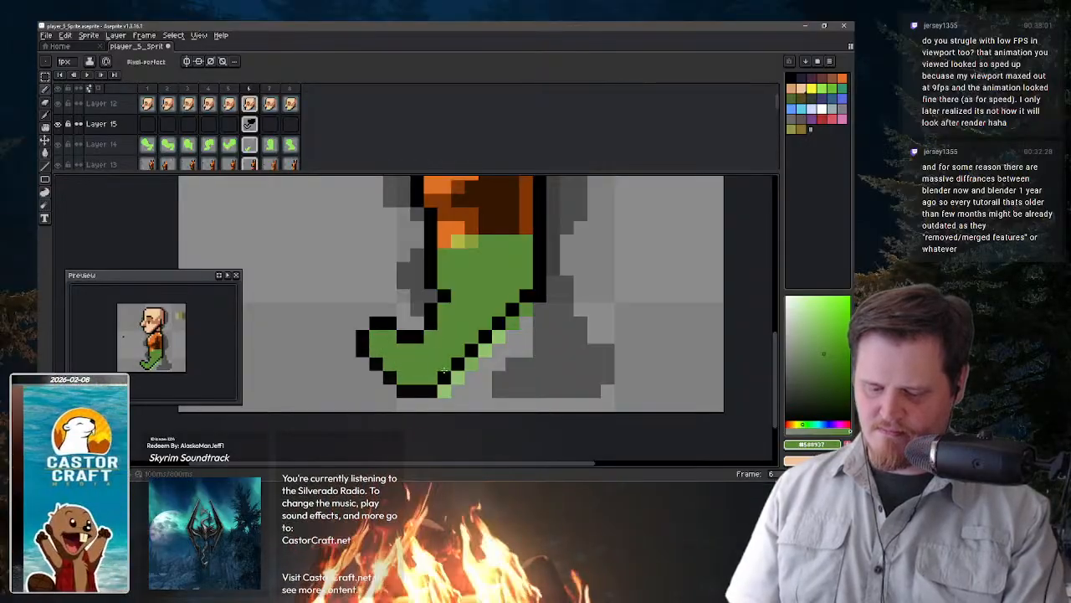
- Draw a short black fold line below the front of the orange hem and straighten the black outline down to the ankle
{"action": "left_click", "coordinate": [439, 296], "text": "alt"}
{"action": "left_click", "coordinate": [457, 268]}
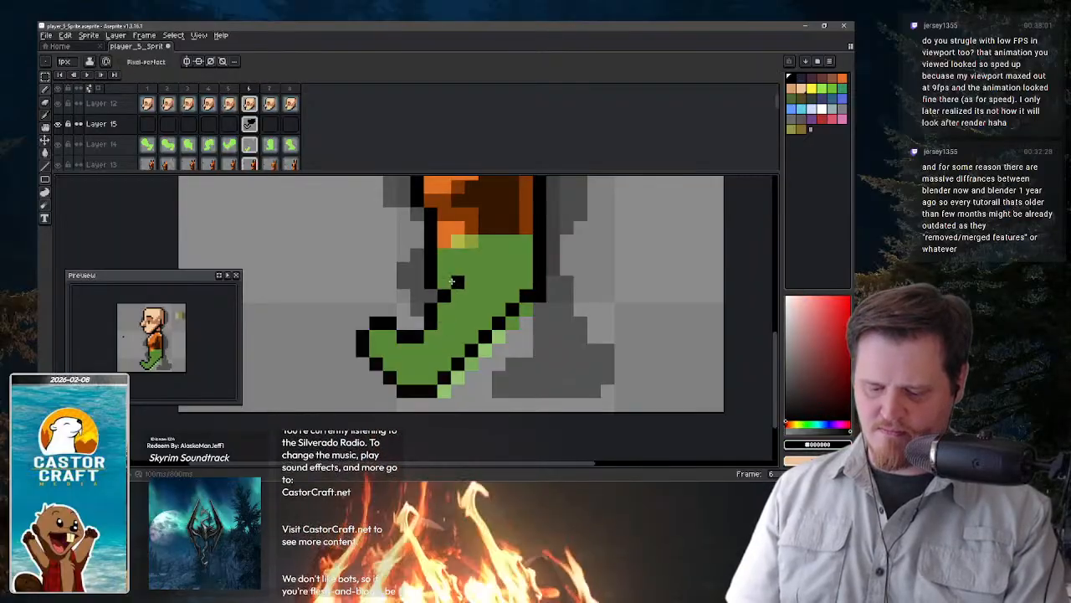
{"action": "left_click", "coordinate": [459, 253]}
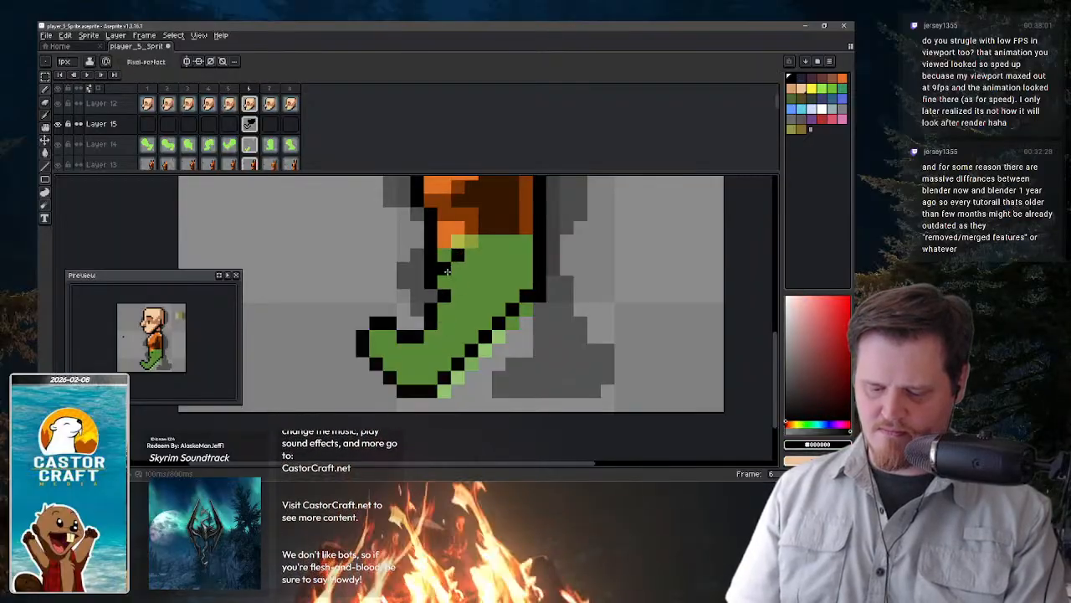
{"action": "left_click", "coordinate": [445, 281]}
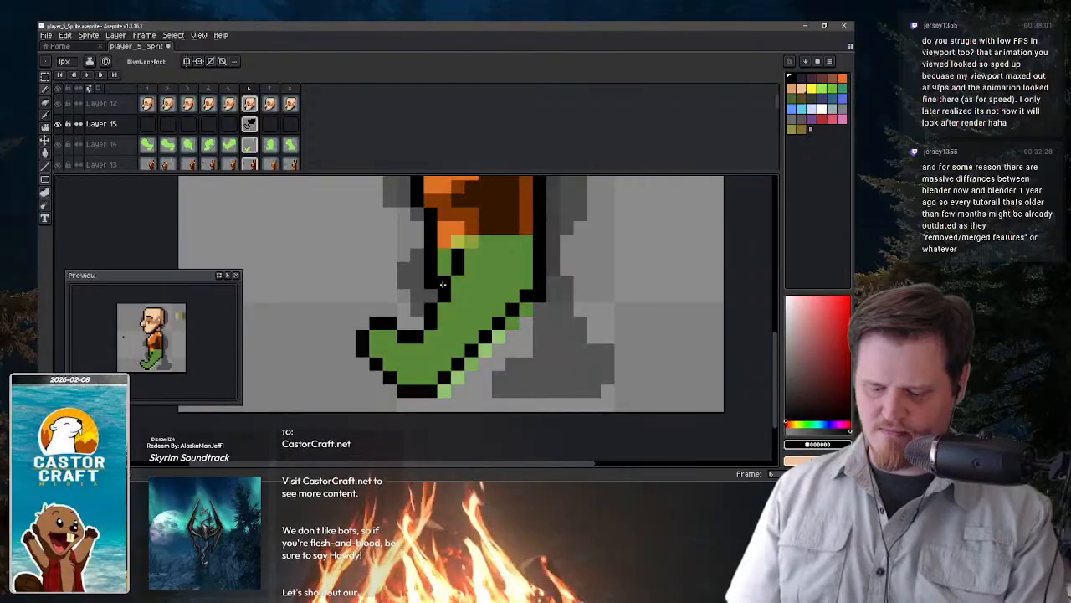
{"action": "left_click", "coordinate": [445, 326], "text": "alt"}
{"action": "left_click", "coordinate": [444, 295]}
{"action": "left_click", "coordinate": [441, 306], "text": "alt"}
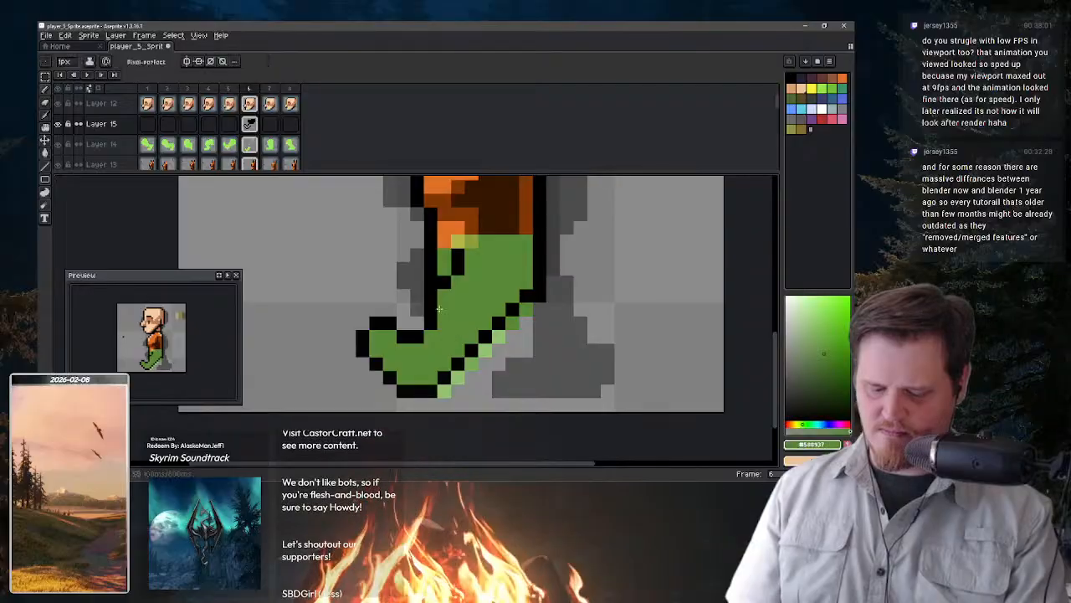
{"action": "left_click", "coordinate": [421, 324]}
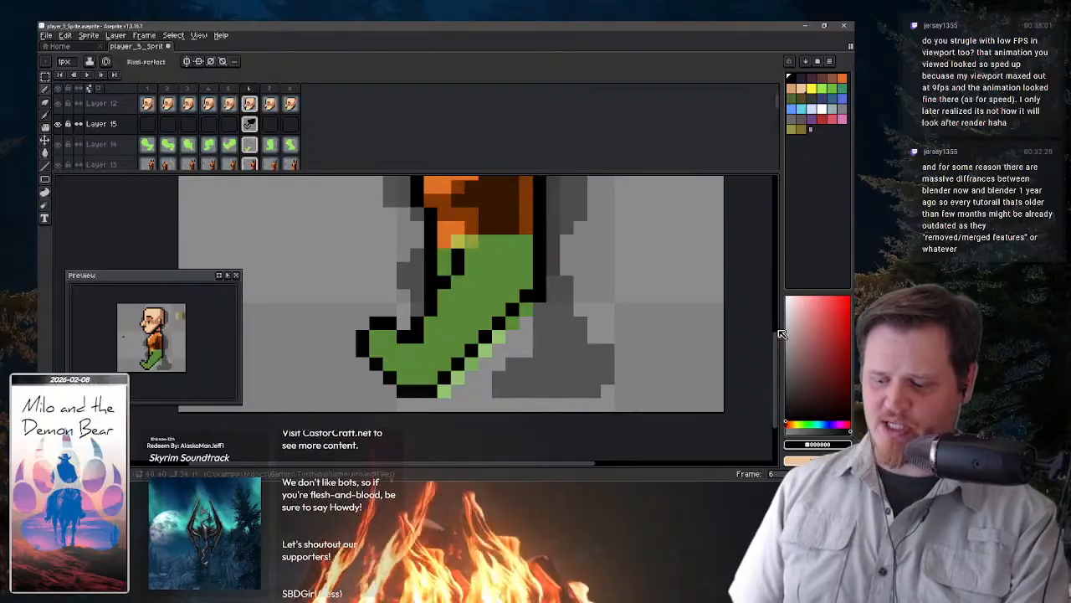
- Sample the dark olive from the colour swatches on the canvas and recolour the black fold pixels with it
{"action": "left_click_drag", "start_coordinate": [527, 215], "coordinate": [373, 392]}
{"action": "left_click_drag", "start_coordinate": [389, 303], "coordinate": [512, 210]}
{"action": "left_click", "coordinate": [544, 263], "text": "alt"}
{"action": "key", "text": "b"}
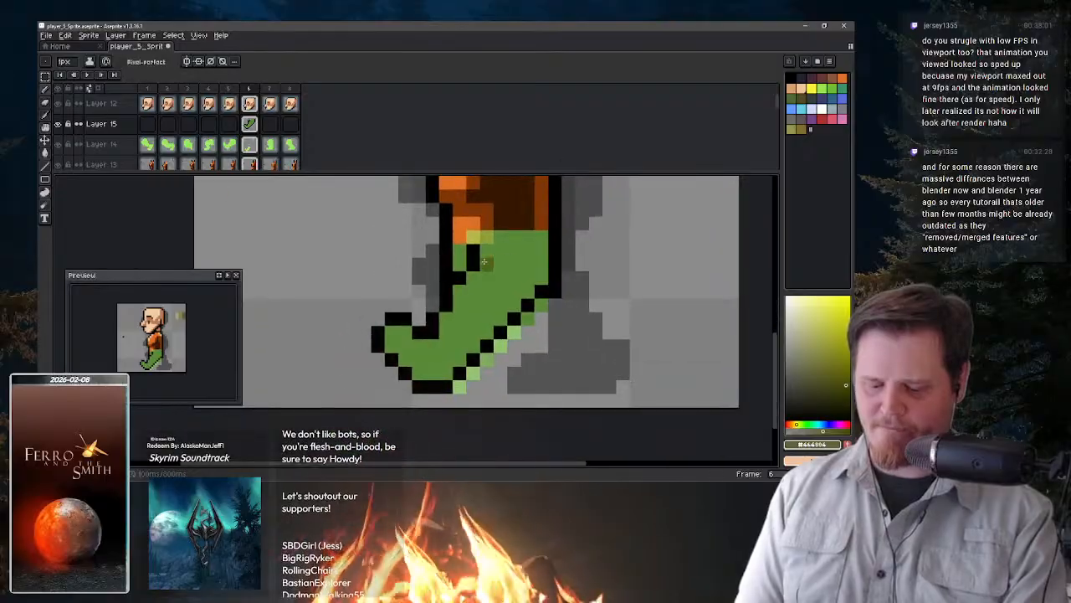
{"action": "left_click", "coordinate": [459, 280]}
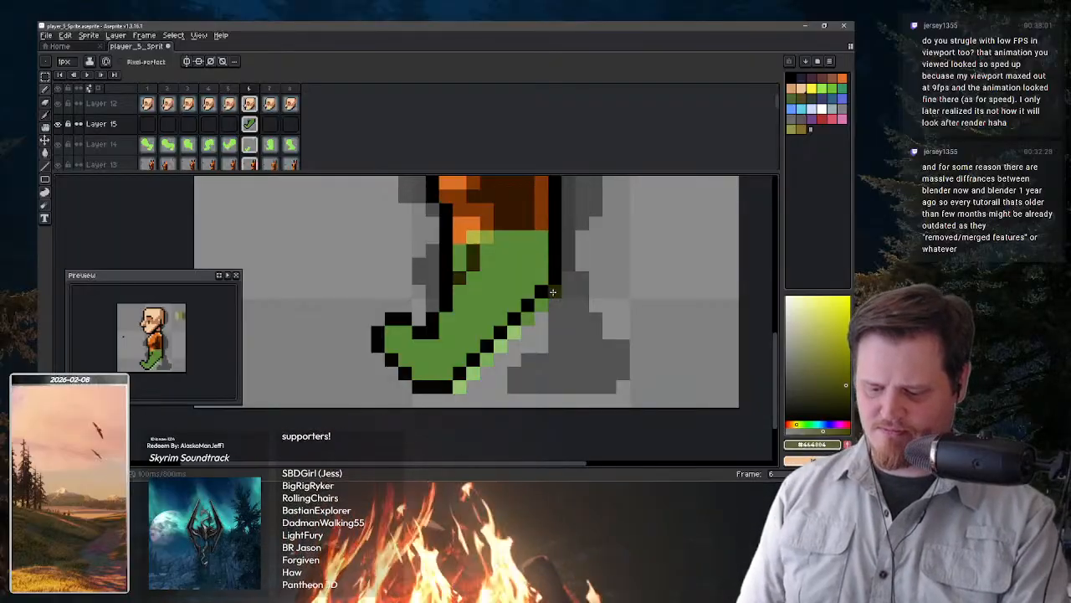
- Erase the black corner pixel at the lower back of the hem on Layer 13 and reselect Layer 15 at frame 6
{"action": "key", "text": "e"}
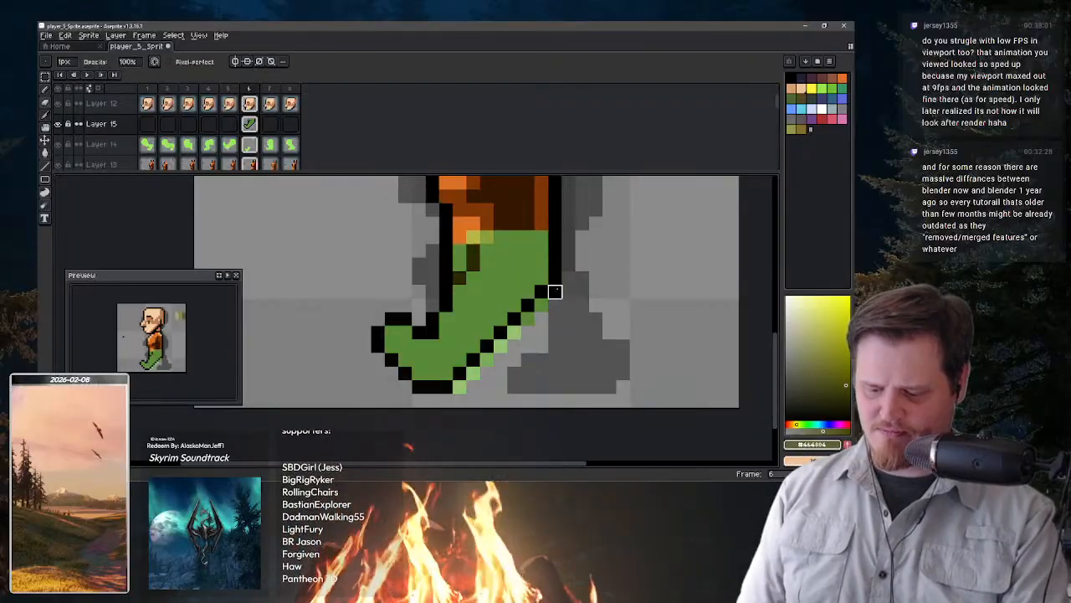
{"action": "left_click", "coordinate": [256, 162]}
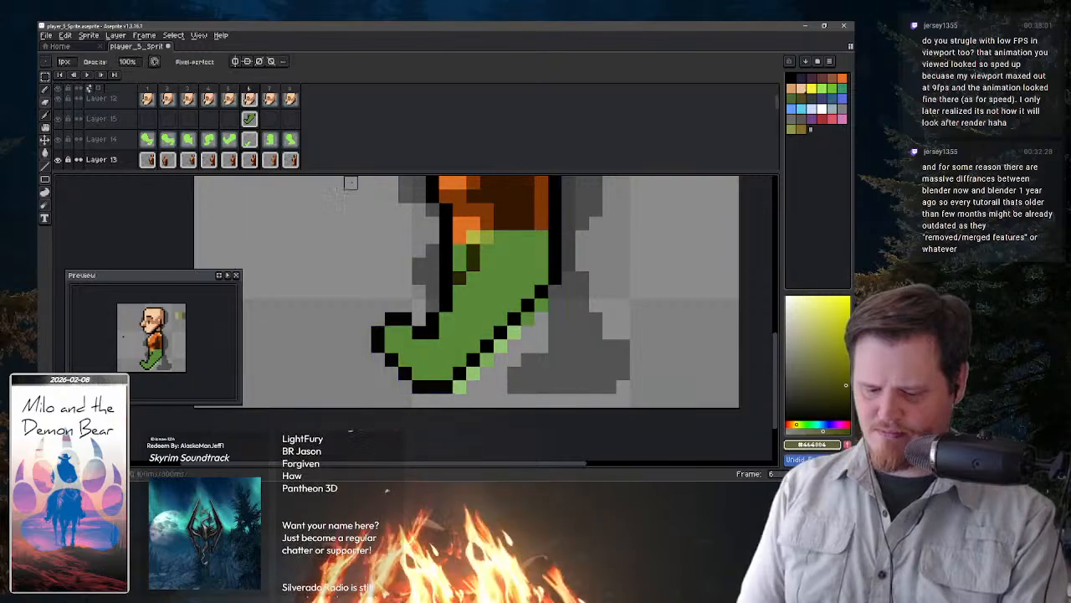
{"action": "left_click", "coordinate": [255, 123]}
- Shade the toe's underside, the sole and the back edge of the leg in dark olive, restoring the toe's top pixel to green
{"action": "mouse_move", "coordinate": [538, 236]}
{"action": "left_mouse_down"}
{"action": "mouse_move", "coordinate": [523, 338]}
{"action": "mouse_move", "coordinate": [559, 254]}
{"action": "mouse_move", "coordinate": [464, 330]}
{"action": "mouse_move", "coordinate": [543, 256]}
{"action": "left_mouse_up"}
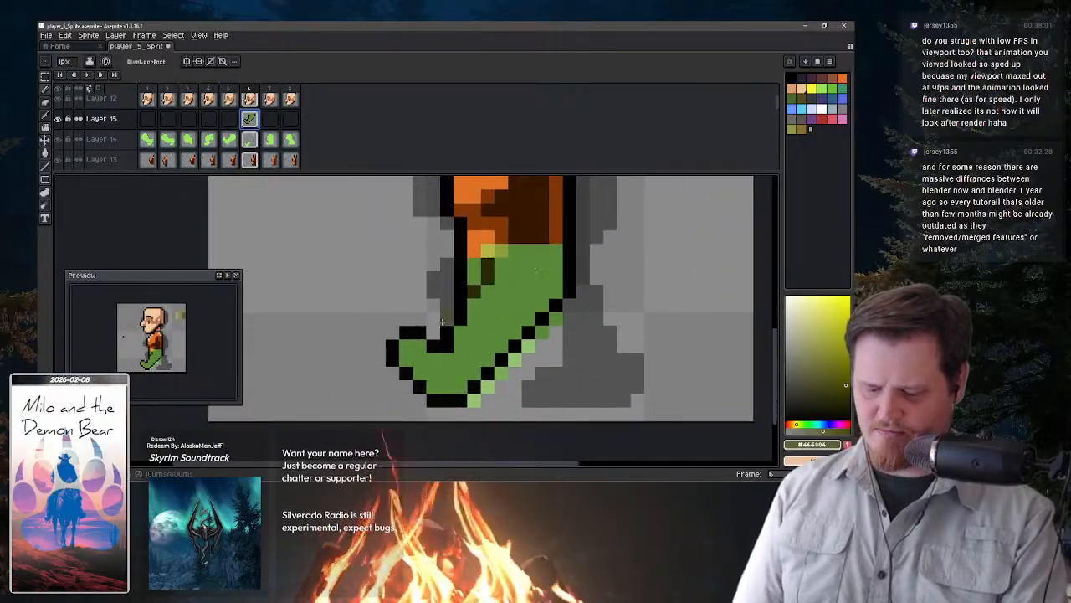
{"action": "left_click", "coordinate": [406, 359]}
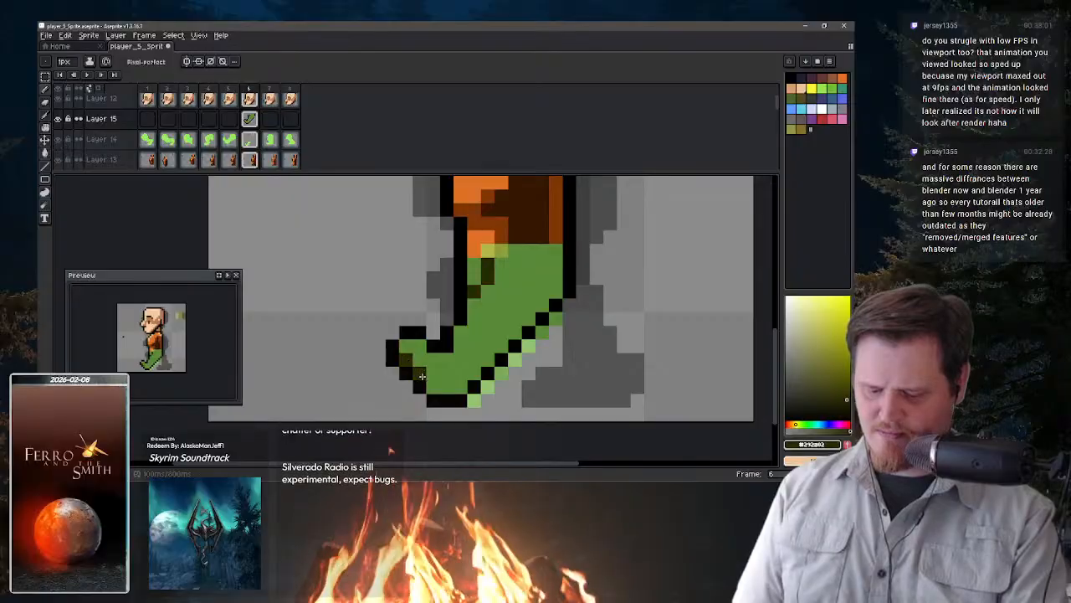
{"action": "left_click_drag", "start_coordinate": [433, 389], "coordinate": [472, 394]}
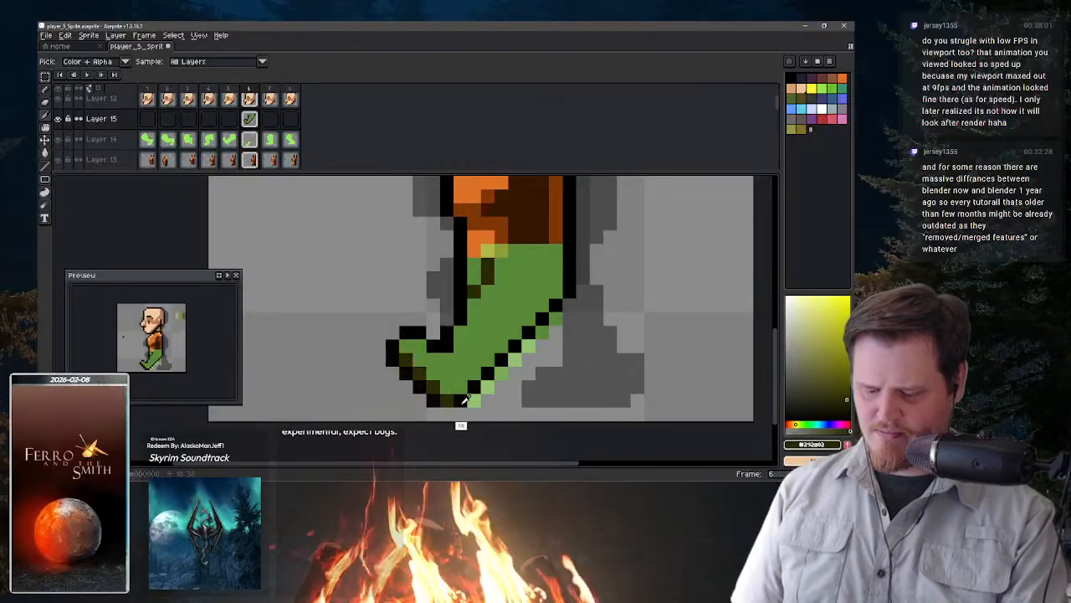
{"action": "left_click", "coordinate": [473, 340]}
{"action": "key", "text": "ctrl+z"}
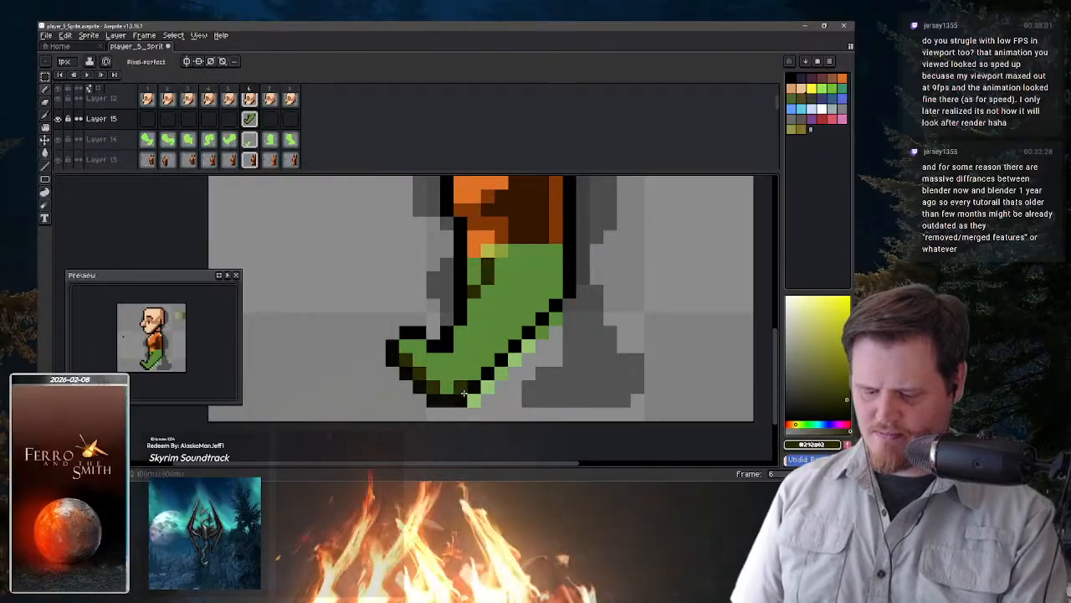
{"action": "left_click_drag", "start_coordinate": [447, 388], "coordinate": [460, 391]}
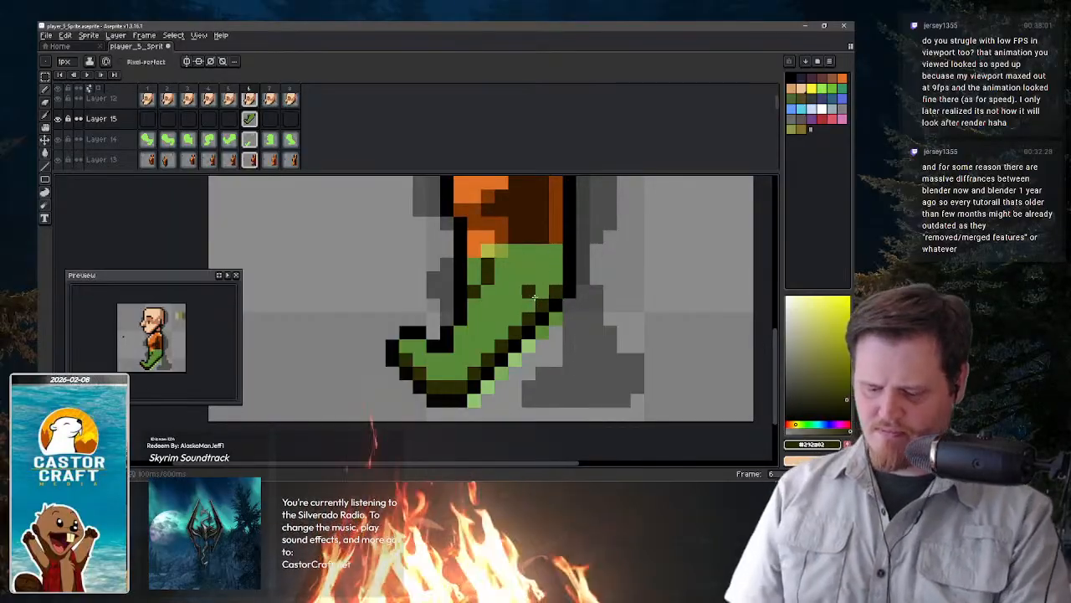
{"action": "mouse_move", "coordinate": [540, 296]}
{"action": "left_mouse_down"}
{"action": "mouse_move", "coordinate": [445, 375]}
{"action": "mouse_move", "coordinate": [406, 349]}
{"action": "mouse_move", "coordinate": [451, 383]}
{"action": "left_mouse_up"}
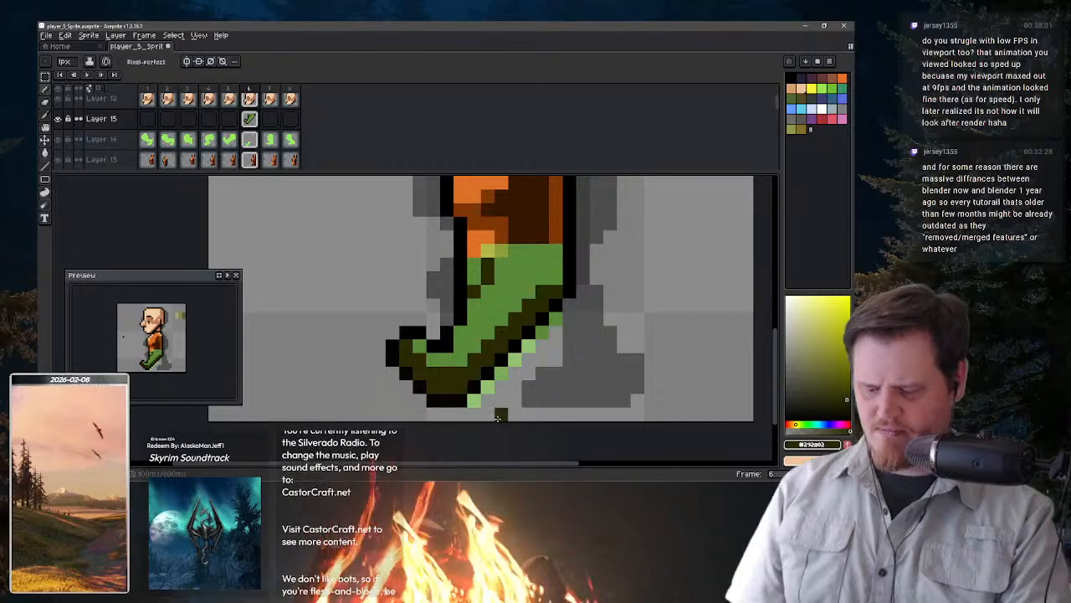
{"action": "left_click", "coordinate": [492, 334], "text": "alt"}
{"action": "left_click", "coordinate": [407, 345]}
- Sample the mid olive green from the canvas swatches and replace the leg's flat green base with it
{"action": "key", "text": "space"}
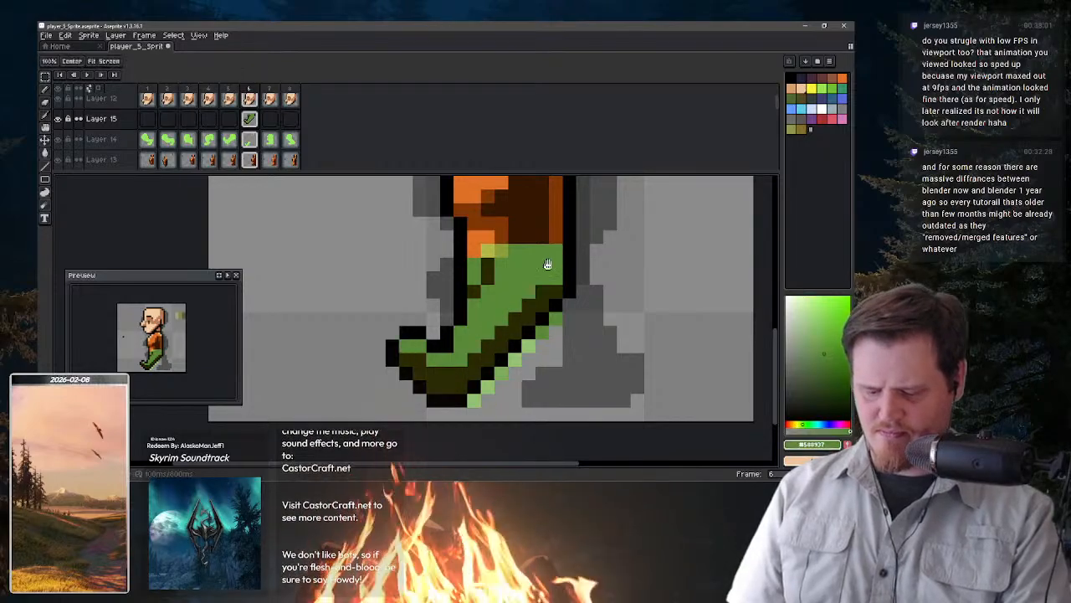
{"action": "left_click_drag", "start_coordinate": [548, 264], "coordinate": [373, 430]}
{"action": "left_click_drag", "start_coordinate": [500, 253], "coordinate": [481, 347]}
{"action": "left_click", "coordinate": [506, 260], "text": "alt"}
{"action": "key", "text": "space"}
{"action": "left_click_drag", "start_coordinate": [422, 376], "coordinate": [605, 150]}
- Sample the pale olive highlight from the canvas swatches and paint highlights beside the fold and along the top of the foot
{"action": "key", "text": "space"}
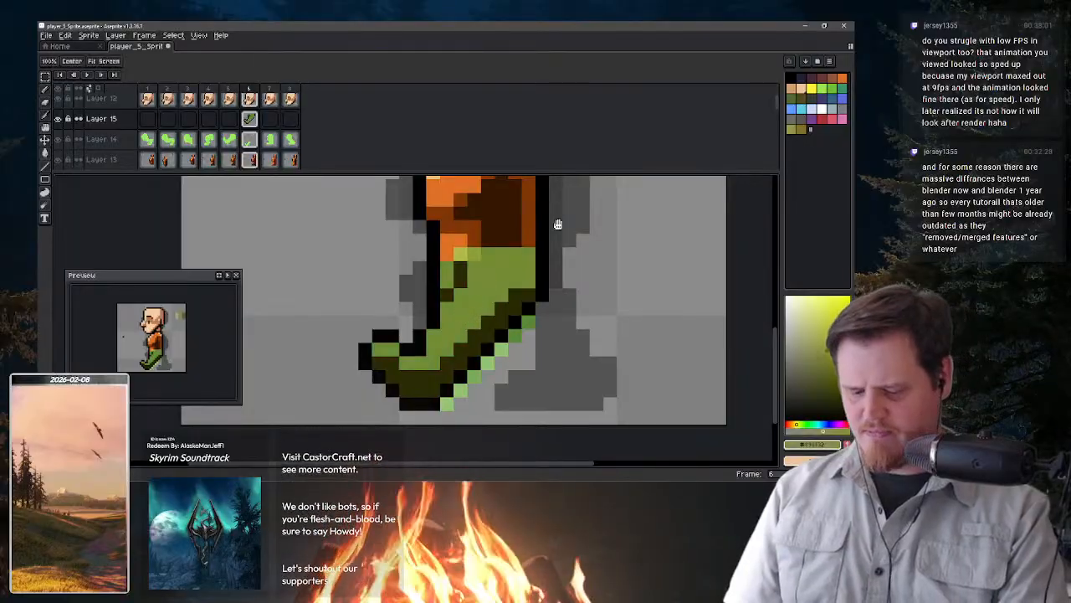
{"action": "left_click_drag", "start_coordinate": [558, 225], "coordinate": [452, 393]}
{"action": "left_click_drag", "start_coordinate": [542, 227], "coordinate": [486, 357]}
{"action": "left_click", "coordinate": [499, 272], "text": "alt"}
{"action": "key", "text": "space"}
{"action": "left_click_drag", "start_coordinate": [439, 393], "coordinate": [560, 251]}
{"action": "mouse_move", "coordinate": [449, 387]}
{"action": "left_mouse_down"}
{"action": "mouse_move", "coordinate": [488, 316]}
{"action": "mouse_move", "coordinate": [511, 226]}
{"action": "left_mouse_up"}
{"action": "left_click_drag", "start_coordinate": [402, 342], "coordinate": [411, 339]}
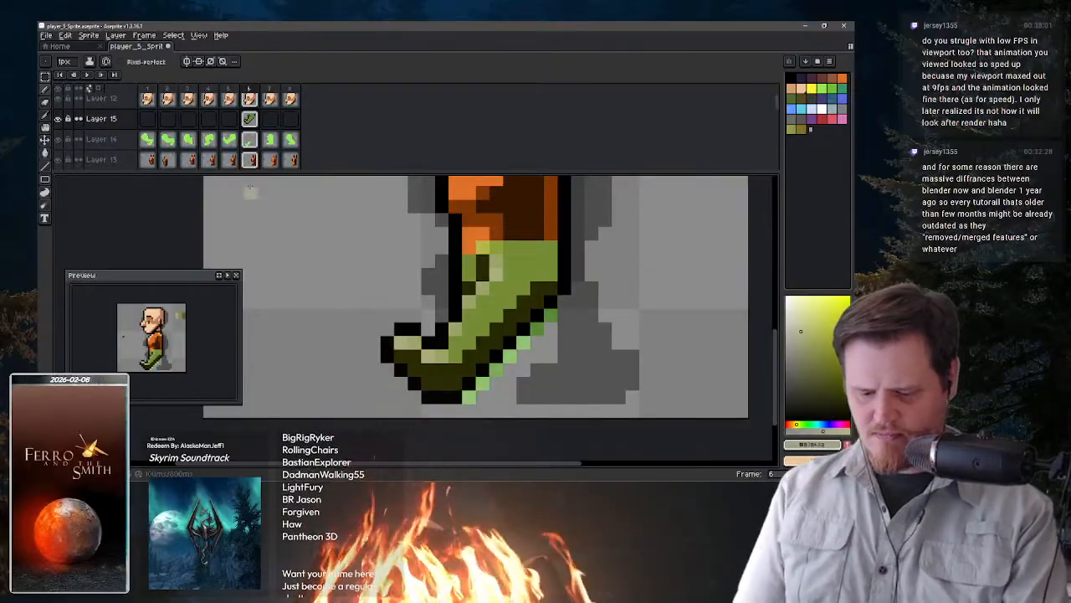
- Hide the bright green block-in on Layer 14 and paint a dark olive shadow row on the leg directly under the orange hem
{"action": "left_click", "coordinate": [58, 138]}
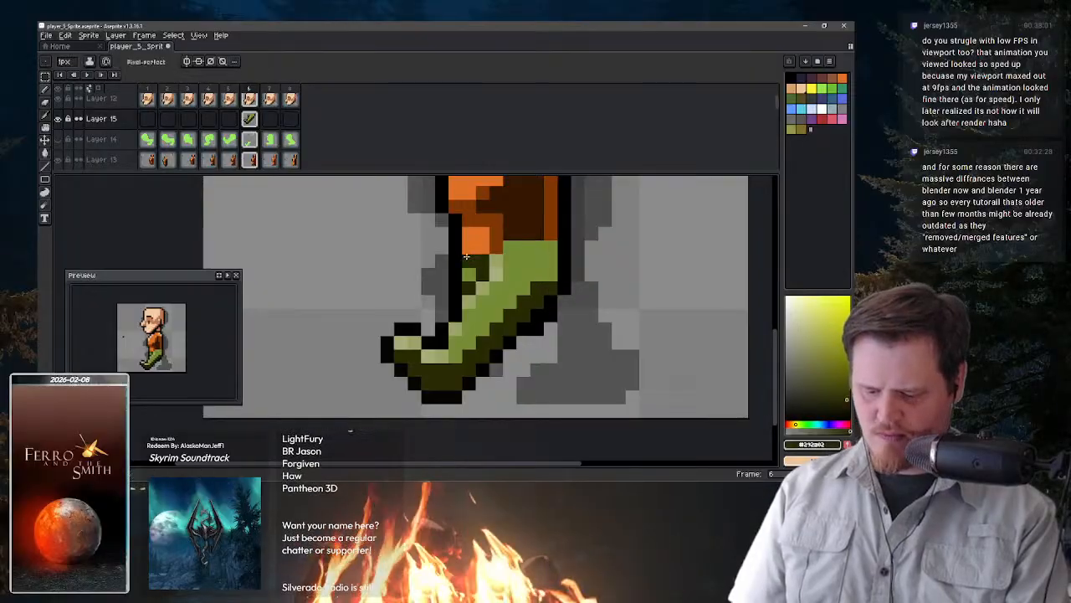
{"action": "left_click_drag", "start_coordinate": [507, 247], "coordinate": [545, 242]}
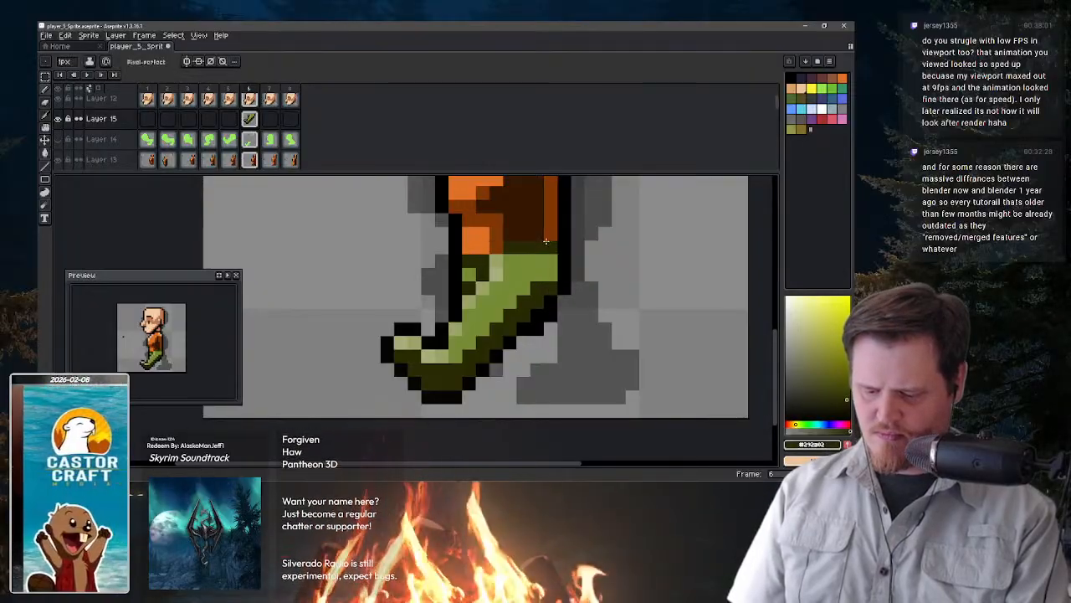
{"action": "left_click", "coordinate": [508, 371]}
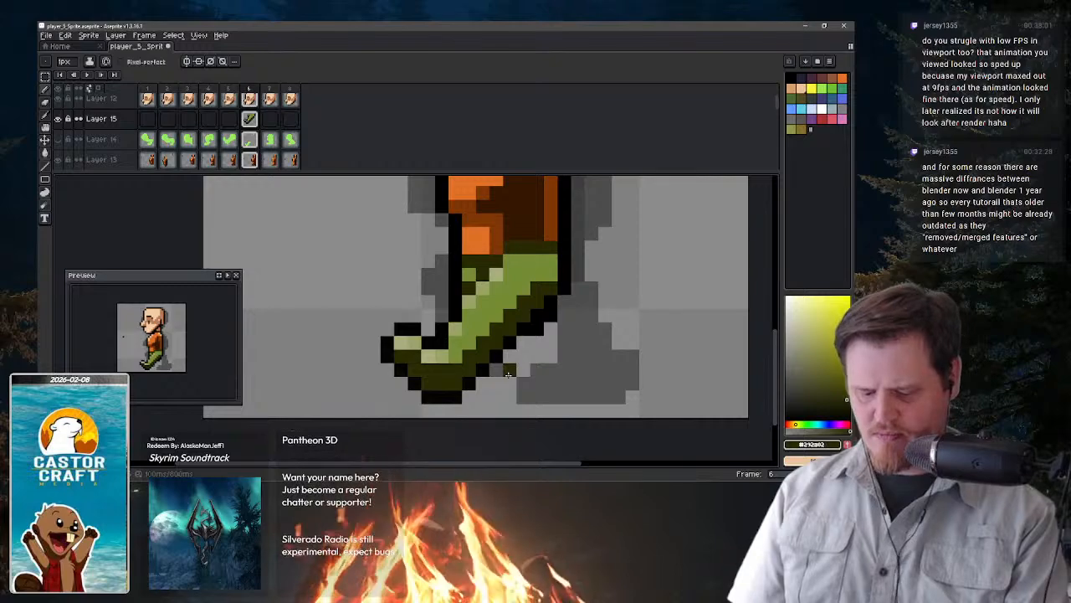
{"action": "left_click", "coordinate": [482, 277]}
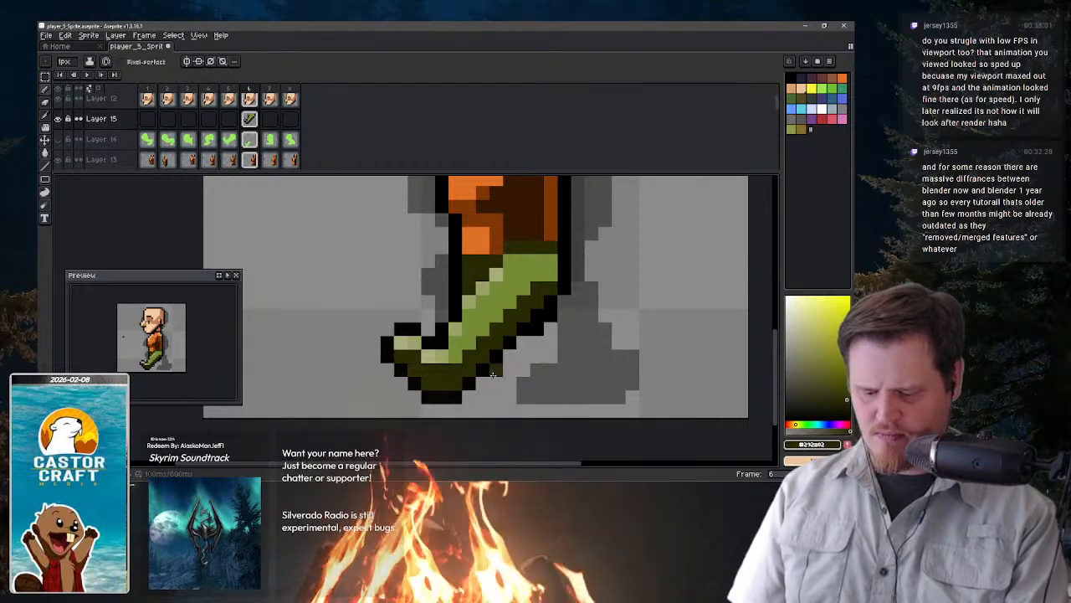
- Try recolouring the shadow pixels at the front under the hem with mid olive green and reshaping the fold line
{"action": "left_click", "coordinate": [498, 319], "text": "alt"}
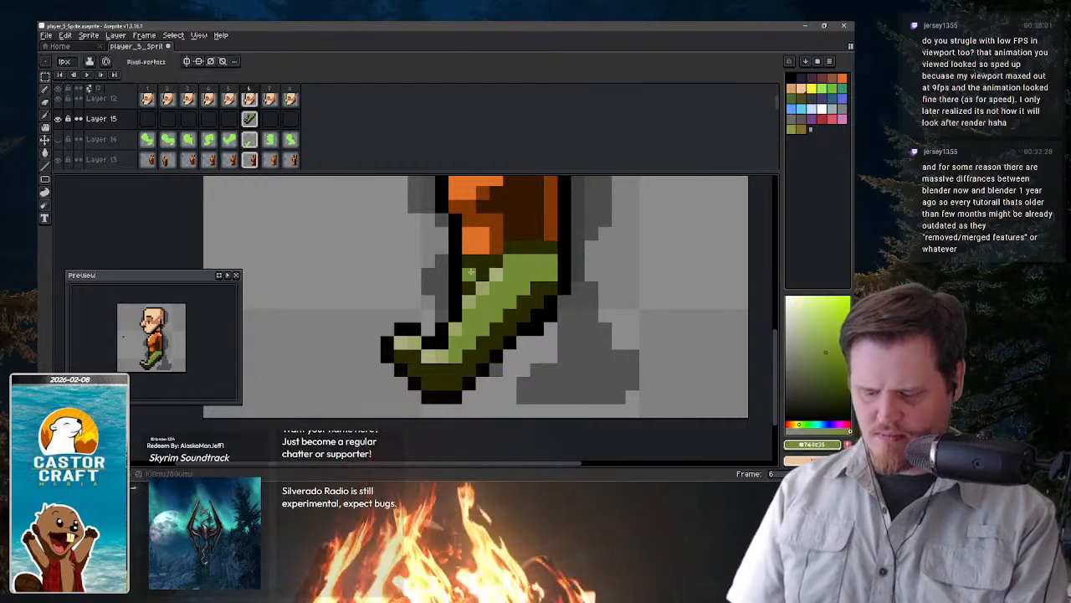
{"action": "left_click", "coordinate": [469, 261]}
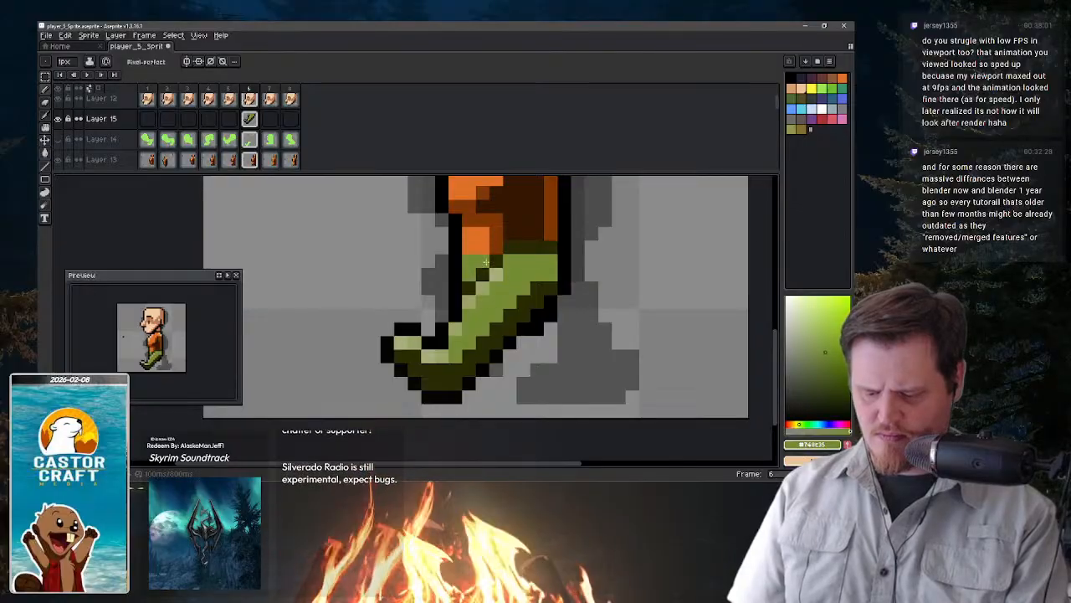
{"action": "left_click", "coordinate": [477, 261], "text": "alt"}
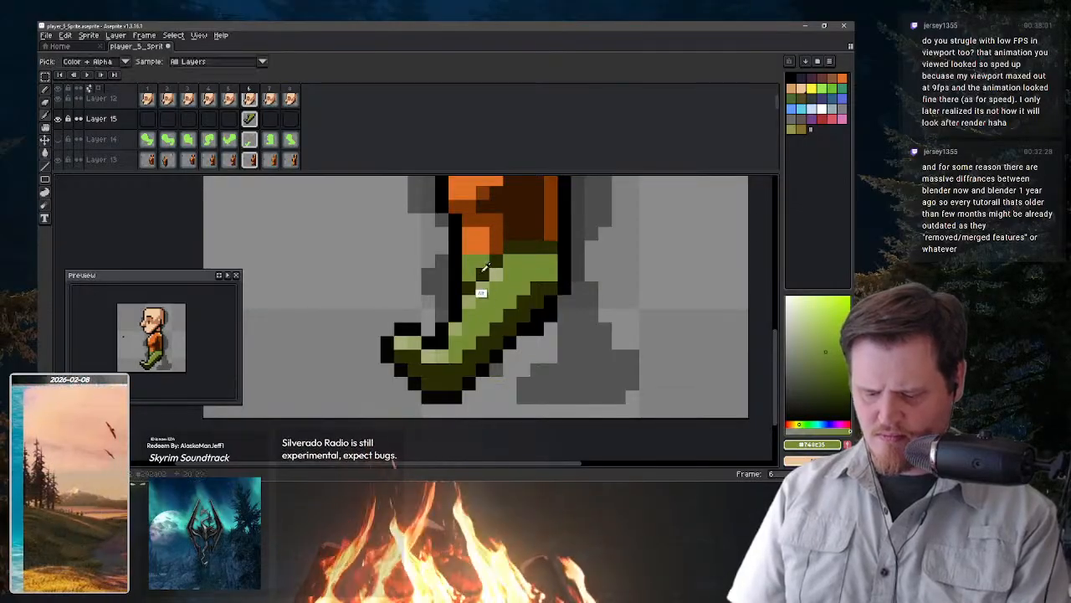
{"action": "left_click", "coordinate": [505, 270], "text": "alt"}
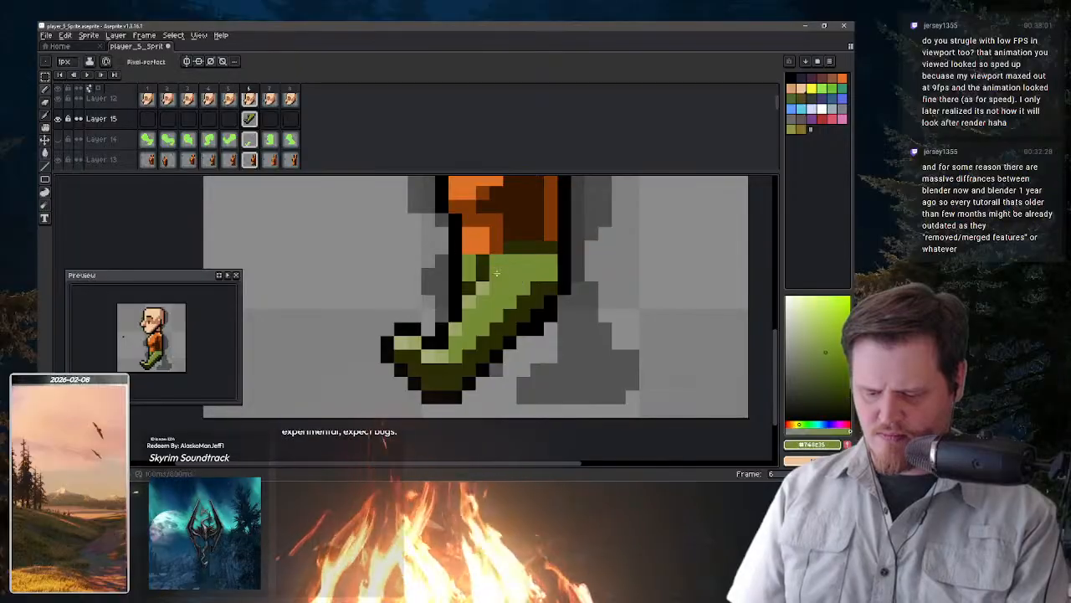
{"action": "left_click", "coordinate": [514, 243], "text": "alt"}
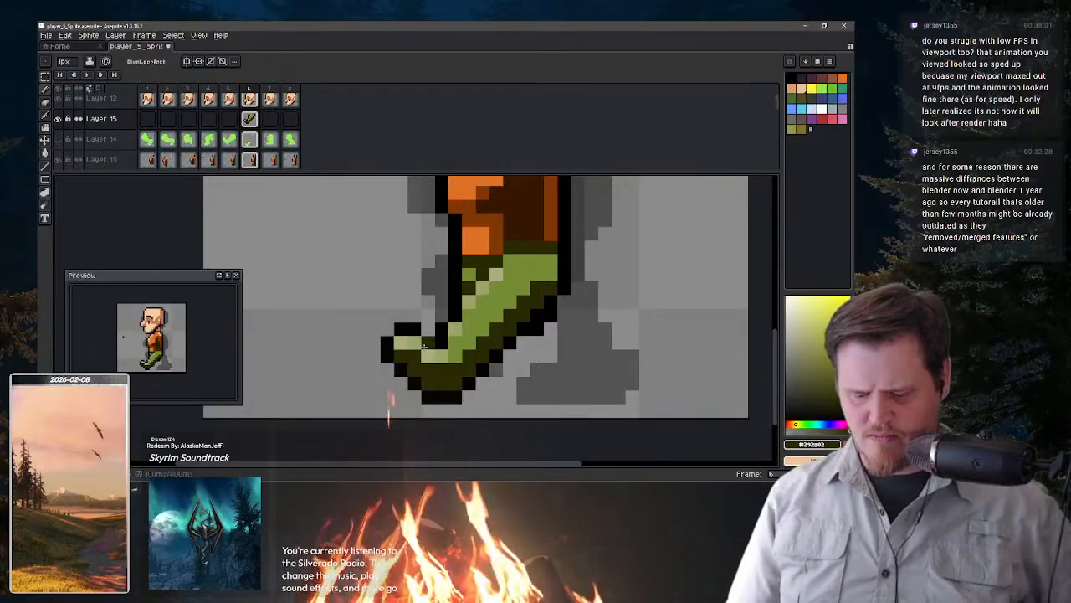
- Extend the pale olive highlight between the toe and the top of the foot, and compare the leg with frame 7
{"action": "key", "text": "alt"}
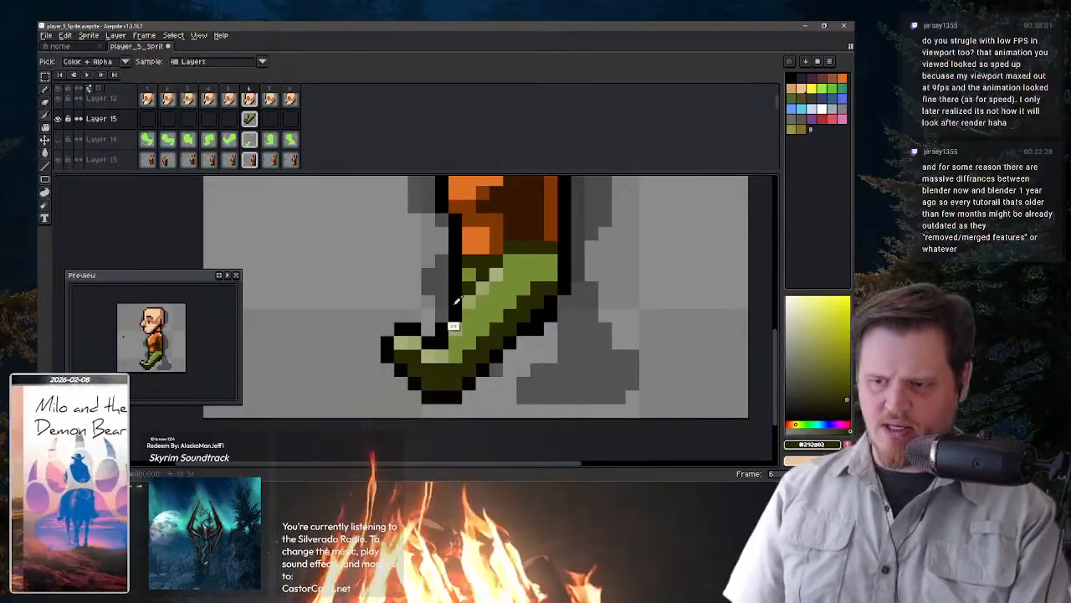
{"action": "left_click", "coordinate": [419, 353], "text": "alt"}
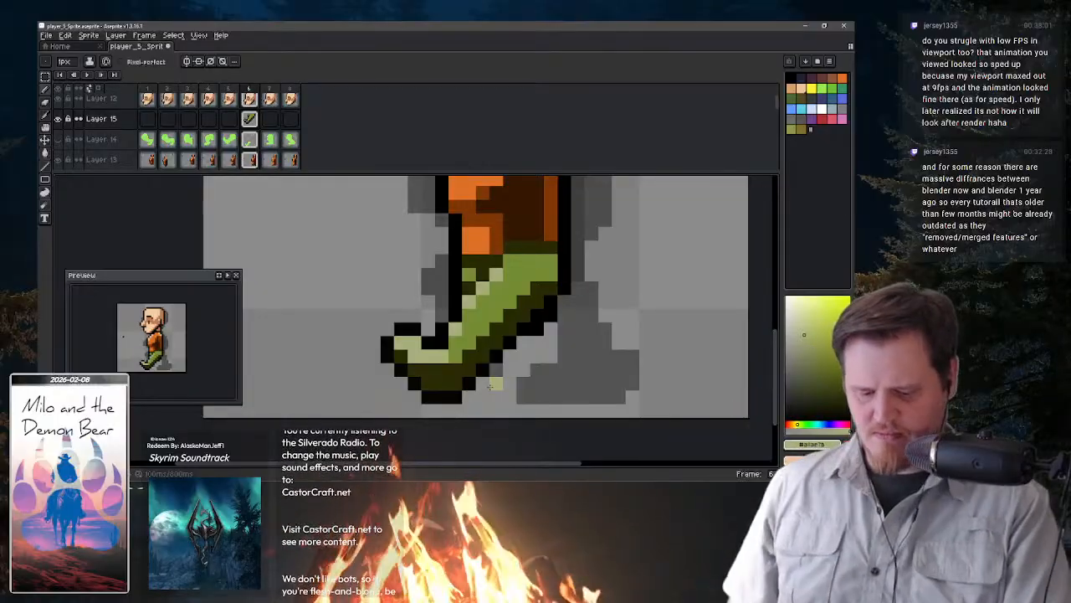
{"action": "key", "text": "Right"}
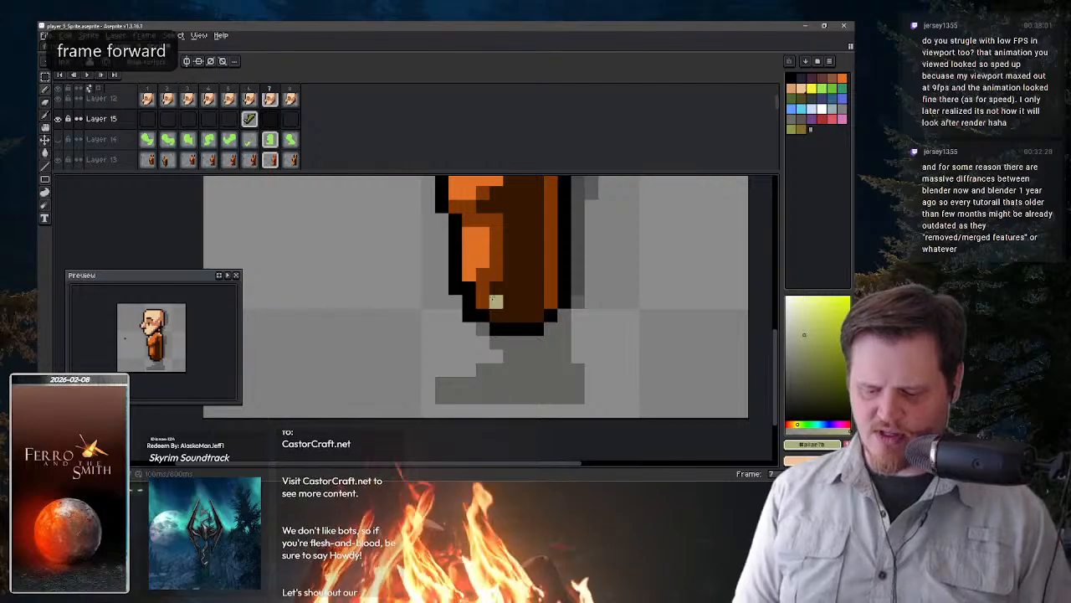
{"action": "key", "text": "Left"}
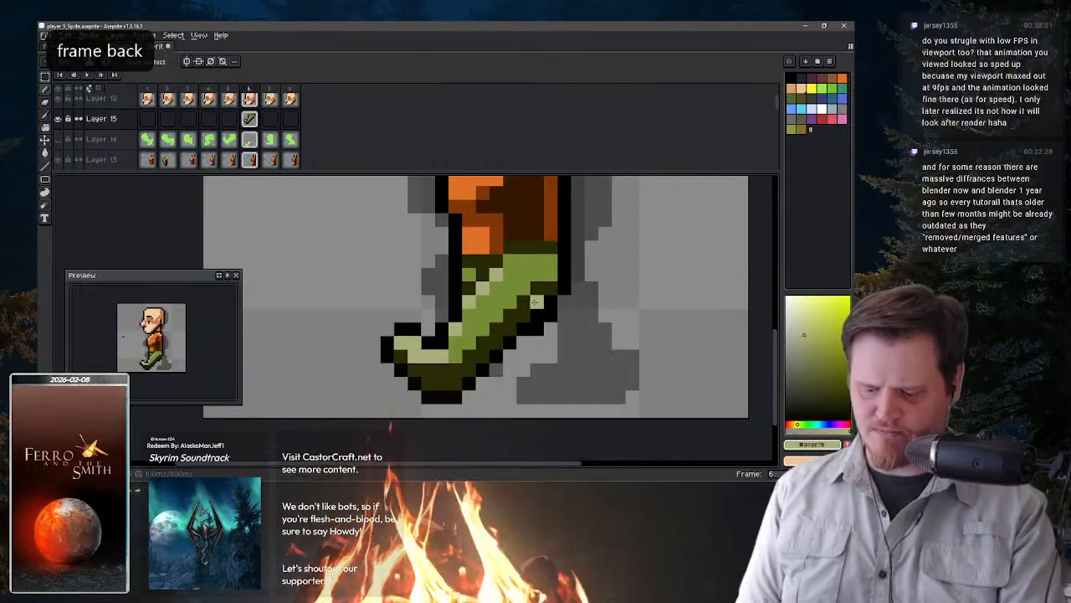
- Try thickening the dark olive shading along the back of the calf and extending the black outline around it
{"action": "key", "text": "alt"}
{"action": "left_click", "coordinate": [541, 303], "text": "alt"}
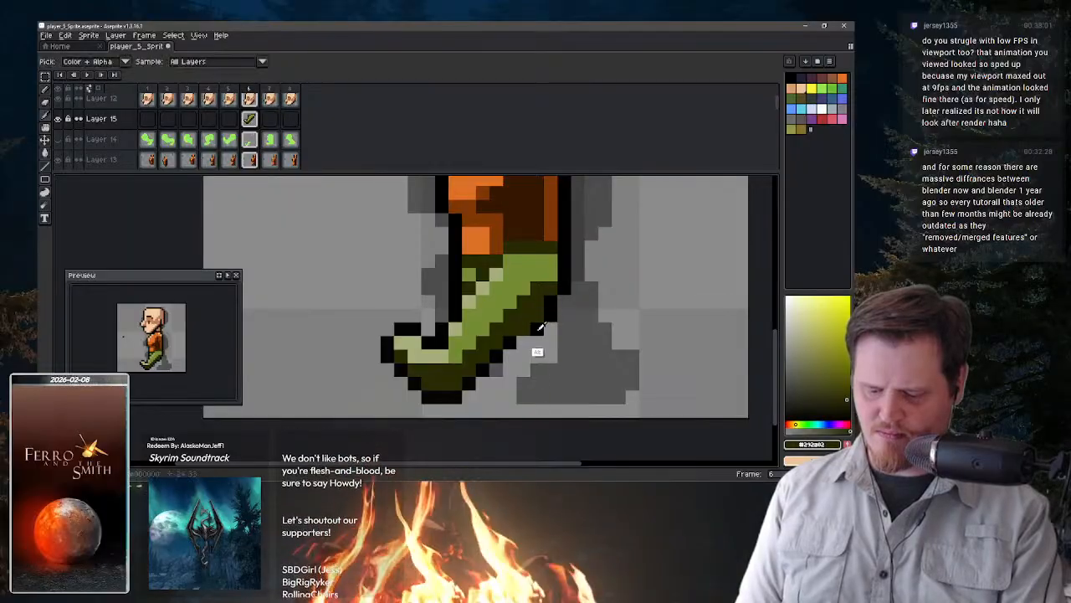
{"action": "left_click", "coordinate": [537, 335], "text": "alt"}
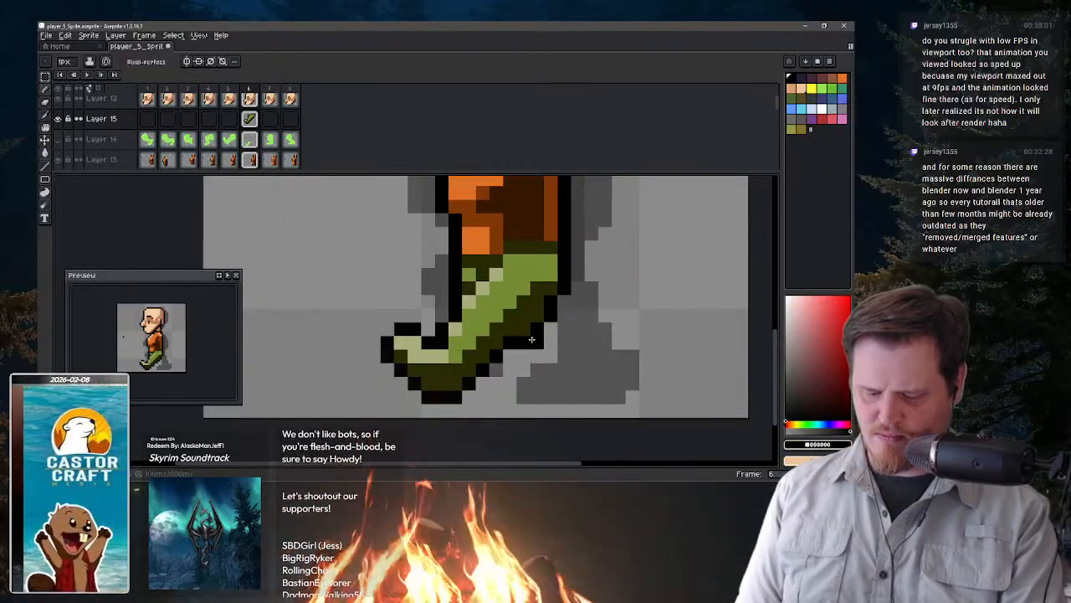
{"action": "key", "text": "ctrl"}
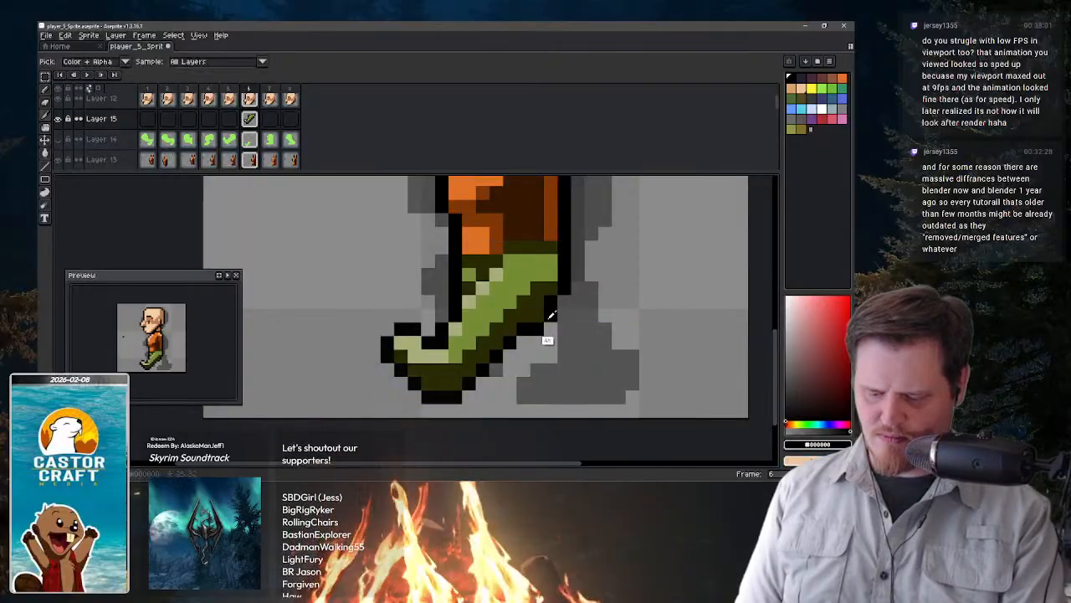
{"action": "key", "text": "e"}
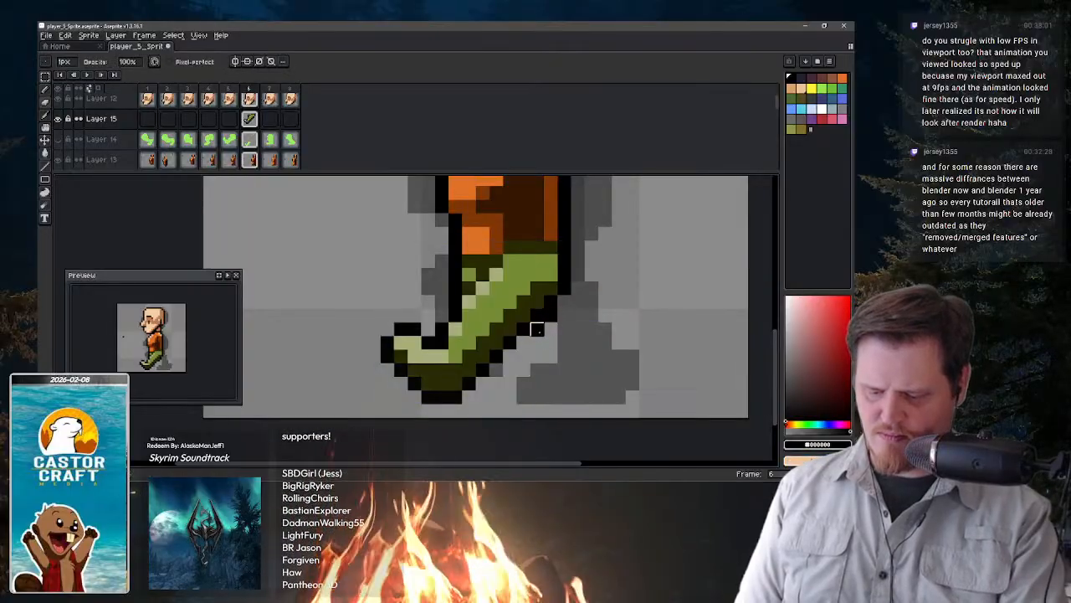
- Try widening the back of the leg under the orange hem with mid olive green on Layer 15 and outline it in black
{"action": "left_click", "coordinate": [253, 160]}
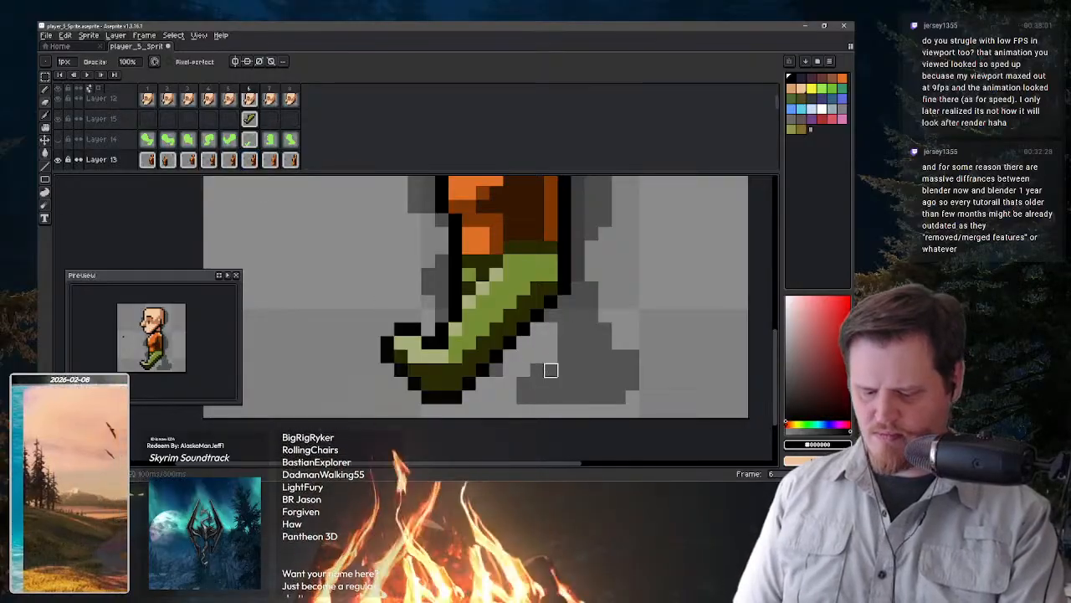
{"action": "key", "text": "b"}
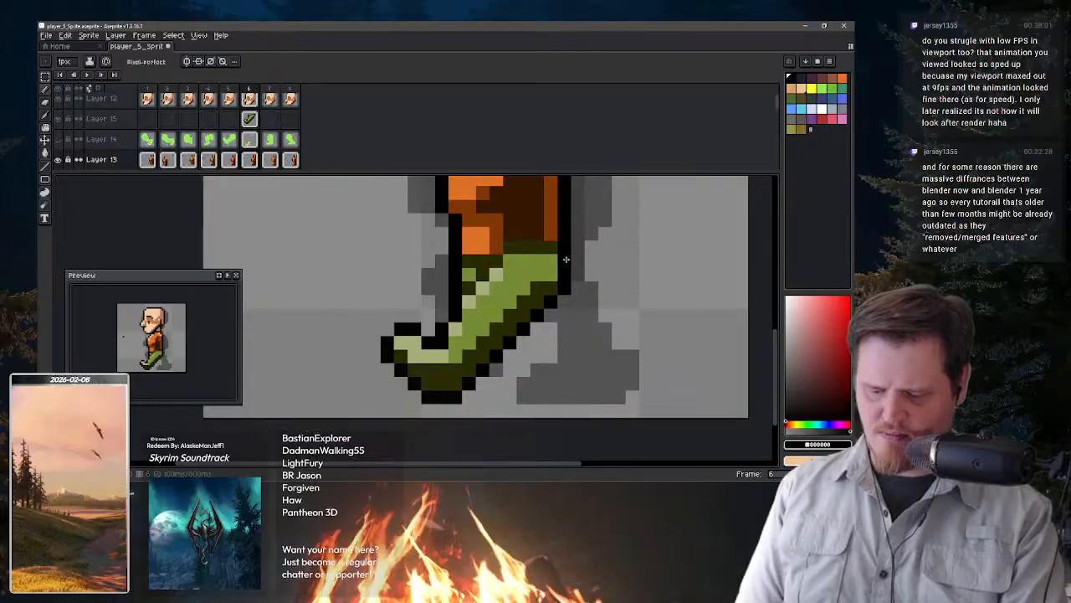
{"action": "left_click", "coordinate": [557, 262], "text": "alt"}
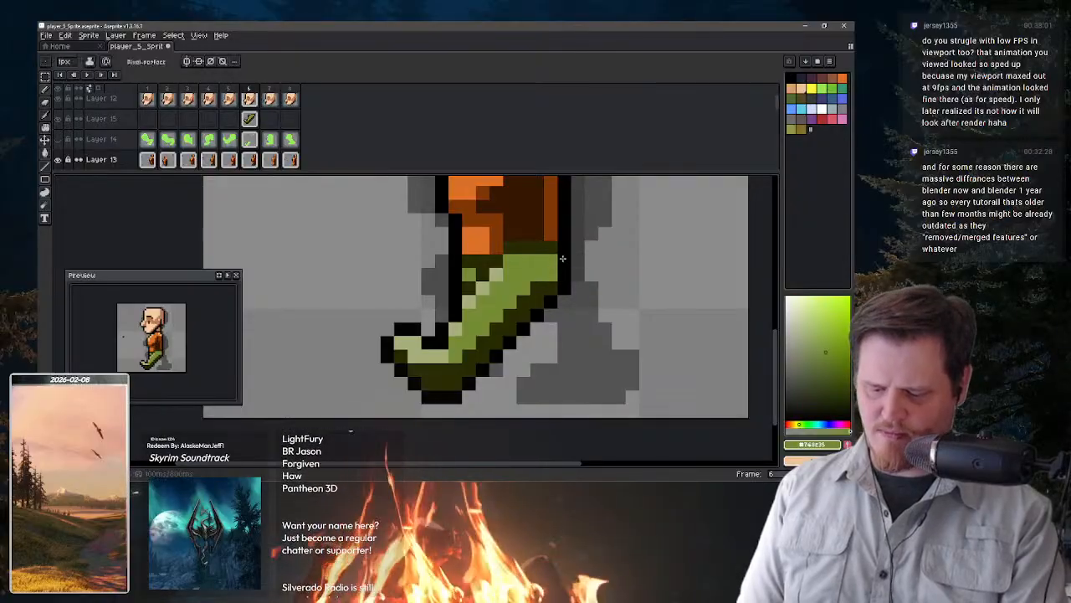
{"action": "left_click", "coordinate": [250, 118]}
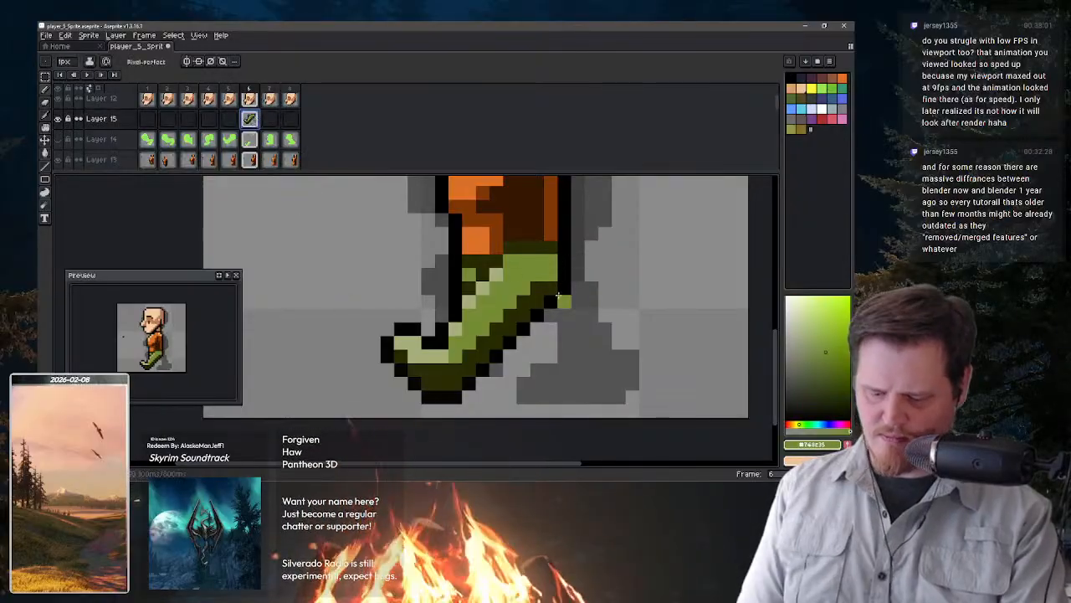
{"action": "left_click", "coordinate": [564, 274]}
{"action": "key", "text": "x"}
{"action": "left_click", "coordinate": [566, 246], "text": "alt"}
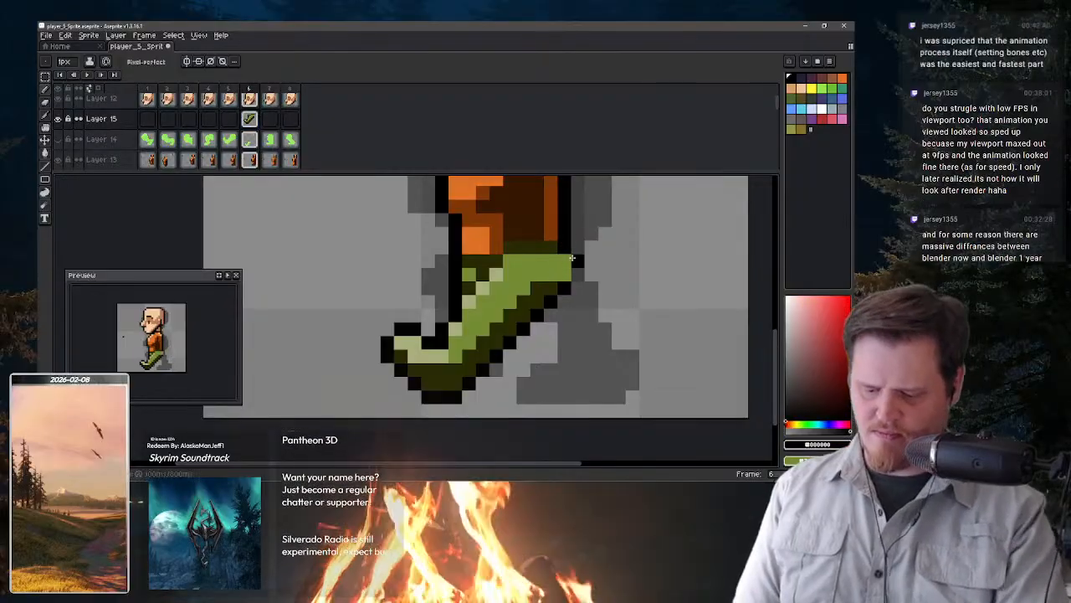
{"action": "mouse_move", "coordinate": [576, 261]}
{"action": "left_mouse_down"}
{"action": "mouse_move", "coordinate": [574, 274]}
{"action": "mouse_move", "coordinate": [572, 228]}
{"action": "left_mouse_up"}
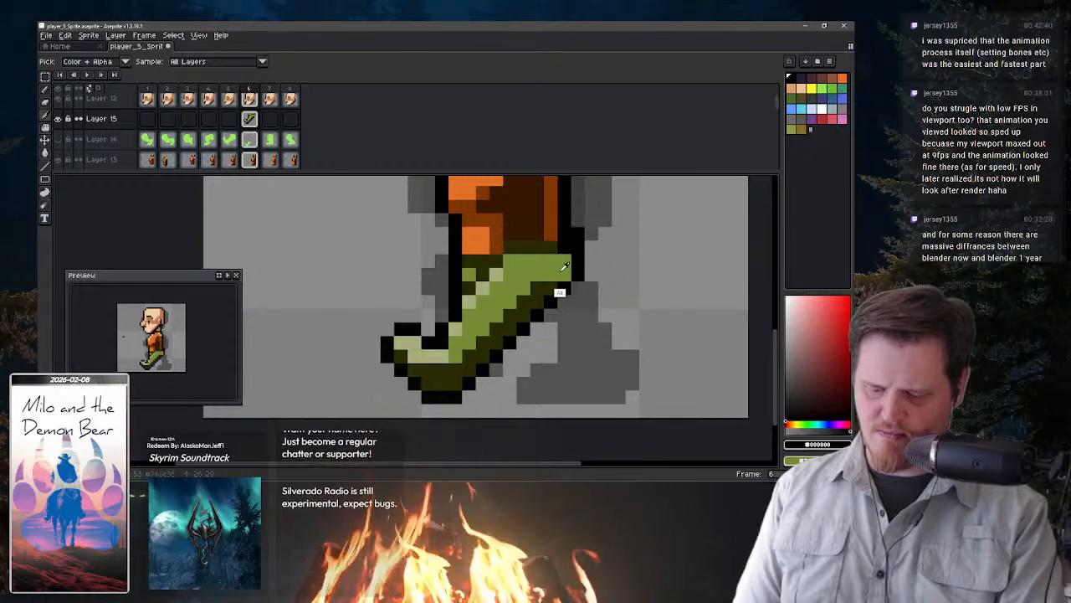
- Raise the dark olive shadow at the back of the hem and fill the row beneath it with mid olive green
{"action": "left_click", "coordinate": [563, 250], "text": "alt"}
{"action": "left_click", "coordinate": [562, 242], "text": "alt"}
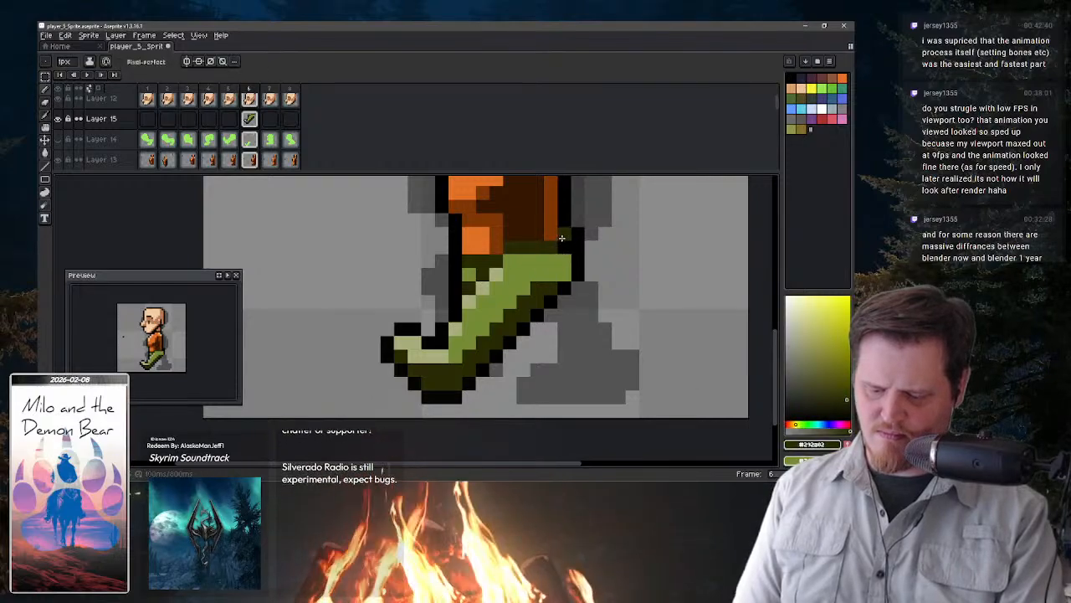
{"action": "left_click", "coordinate": [573, 338]}
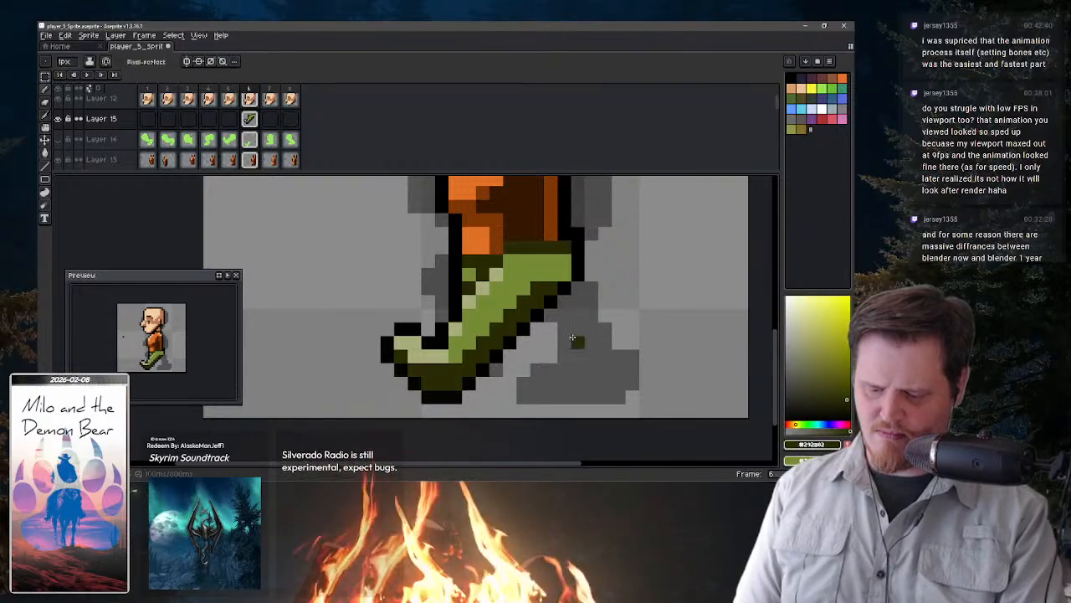
{"action": "left_click", "coordinate": [545, 261], "text": "alt"}
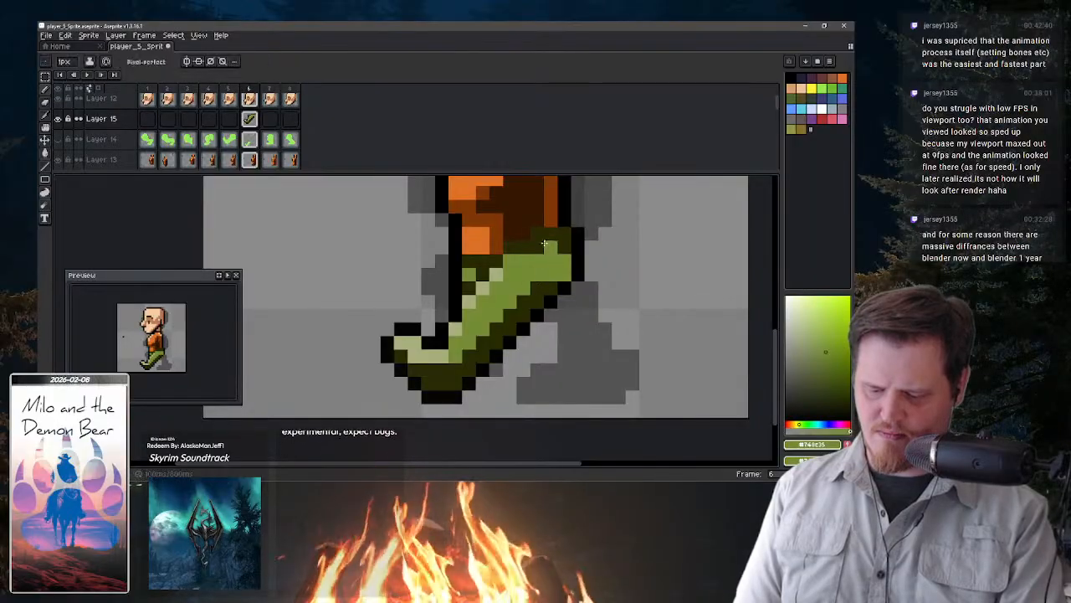
{"action": "left_click_drag", "start_coordinate": [544, 243], "coordinate": [568, 244]}
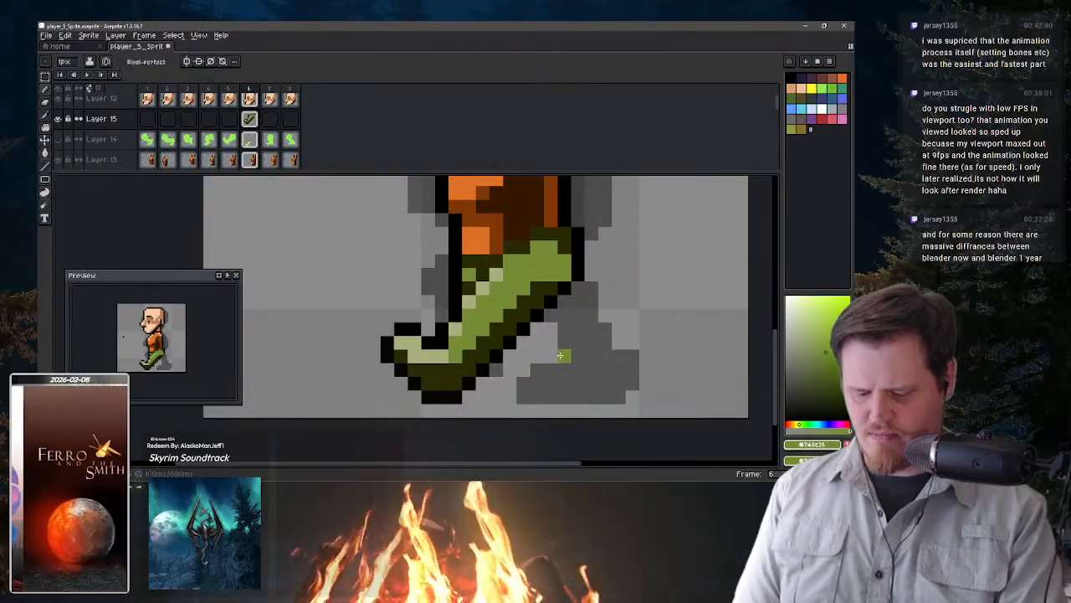
- Compare the leg with frame 7, and on frame 6 trim its back edge flush with the shirt and redraw the black outline
{"action": "key", "text": "minus"}
{"action": "key", "text": "minus"}
{"action": "key", "text": "period"}
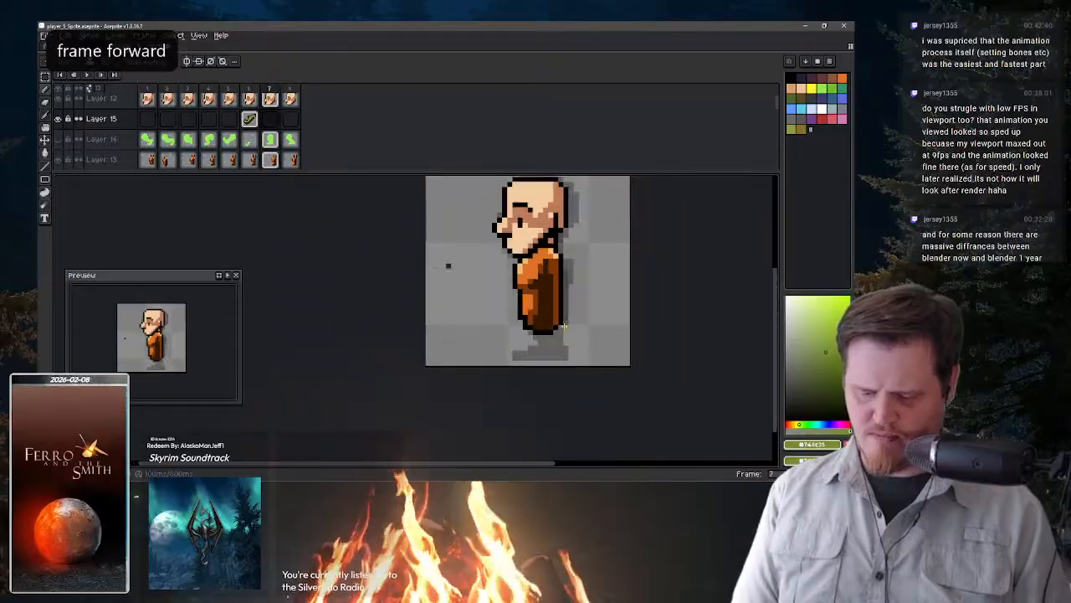
{"action": "key", "text": "space"}
{"action": "left_click_drag", "start_coordinate": [565, 326], "coordinate": [494, 299]}
{"action": "key", "text": "comma"}
{"action": "scroll", "coordinate": [519, 313], "scroll_direction": "up", "scroll_amount": 2}
{"action": "scroll", "coordinate": [519, 313], "scroll_direction": "down", "scroll_amount": 1}
{"action": "key", "text": "space"}
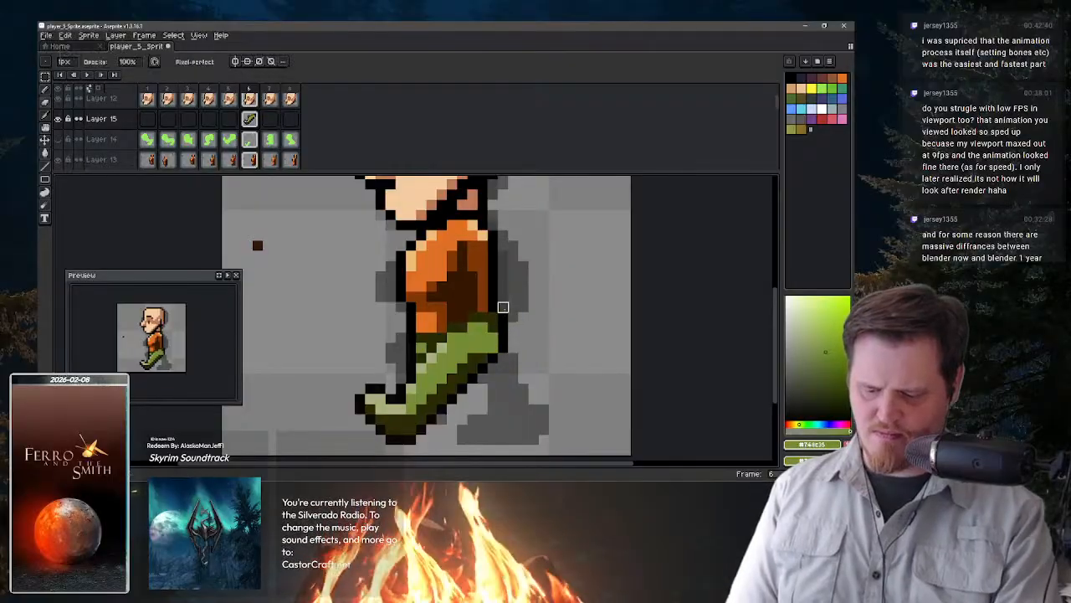
{"action": "left_click", "coordinate": [493, 344], "text": "alt"}
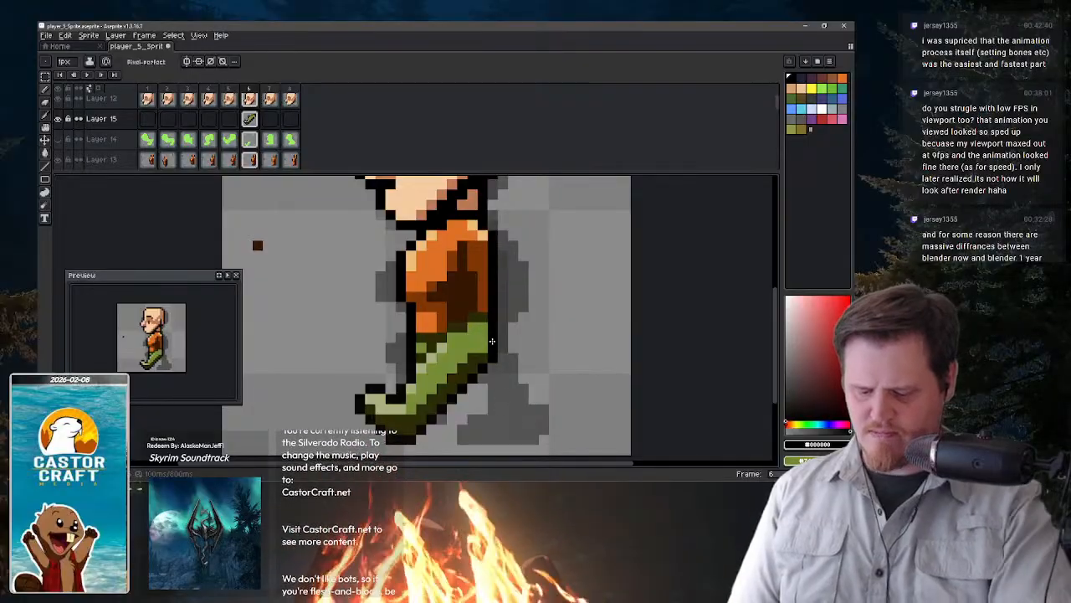
{"action": "key", "text": "period"}
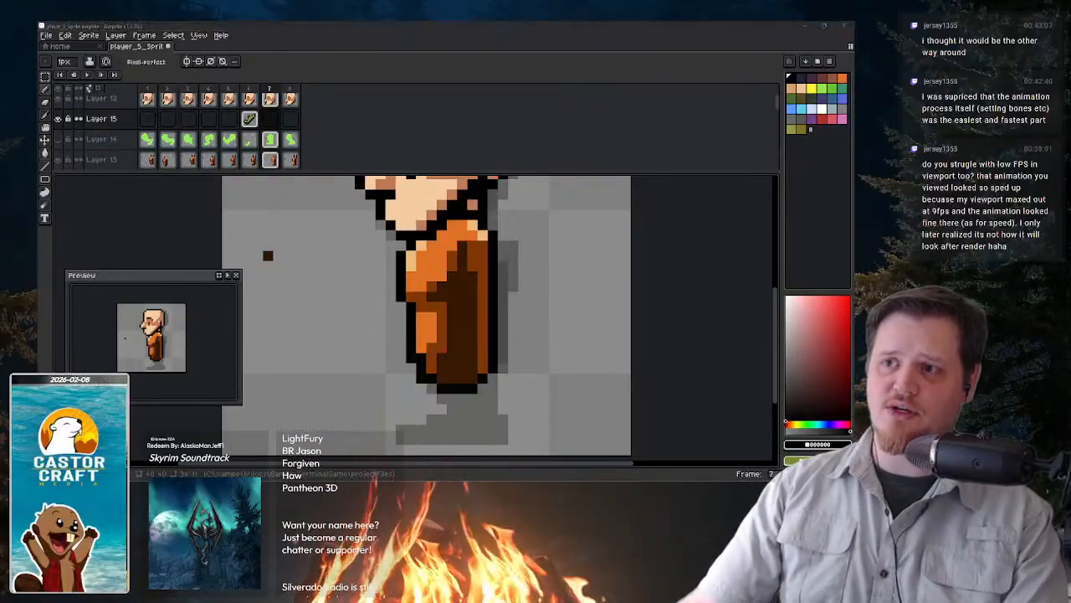
- Switch to a new browser window, load localhost/Games/TerminalGame/index.php and enlarge the game view
{"action": "left_click_drag", "start_coordinate": [38, 239], "coordinate": [285, 22]}
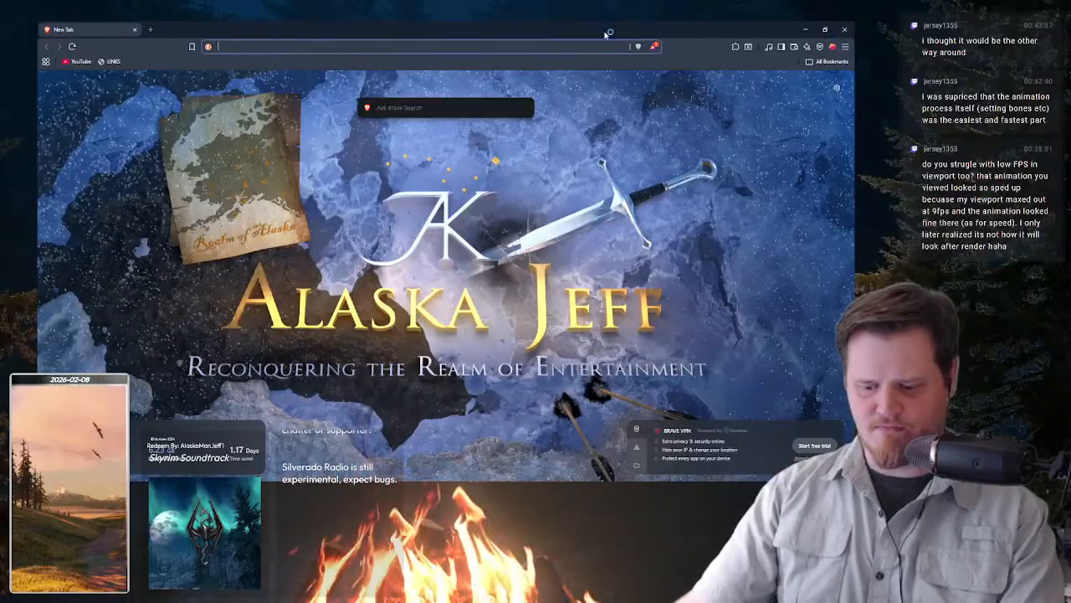
{"action": "type", "text": "ter"}
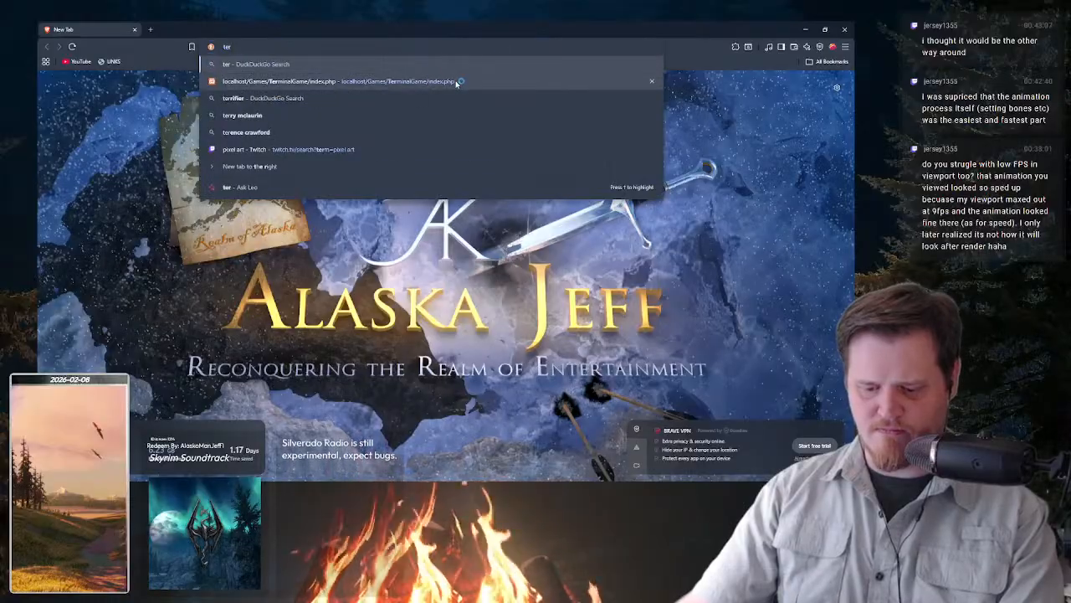
{"action": "left_click", "coordinate": [457, 82]}
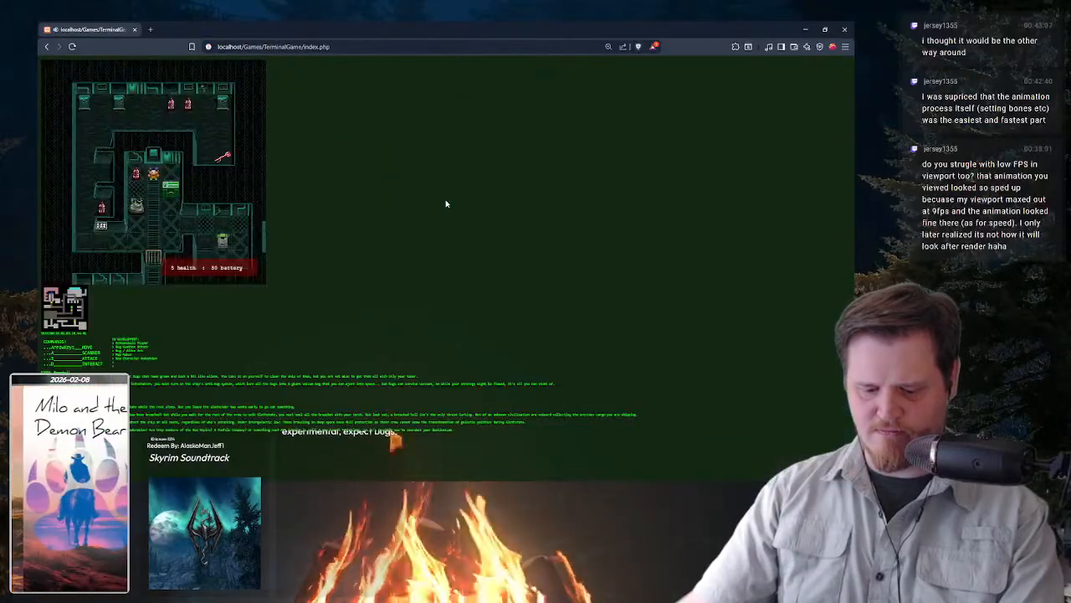
{"action": "scroll", "coordinate": [328, 223], "scroll_direction": "up", "scroll_amount": 5}
{"action": "scroll", "coordinate": [327, 218], "scroll_direction": "down", "scroll_amount": 3}
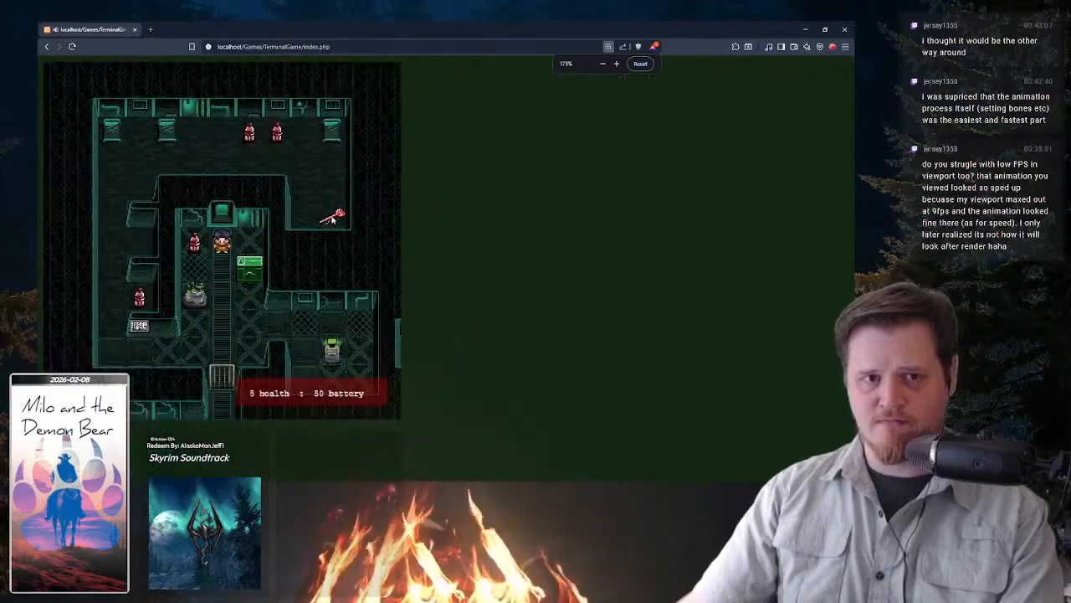
- Restore the browser to a smaller window over the sprite editor and size it to fit the whole game map
{"action": "left_click", "coordinate": [825, 29]}
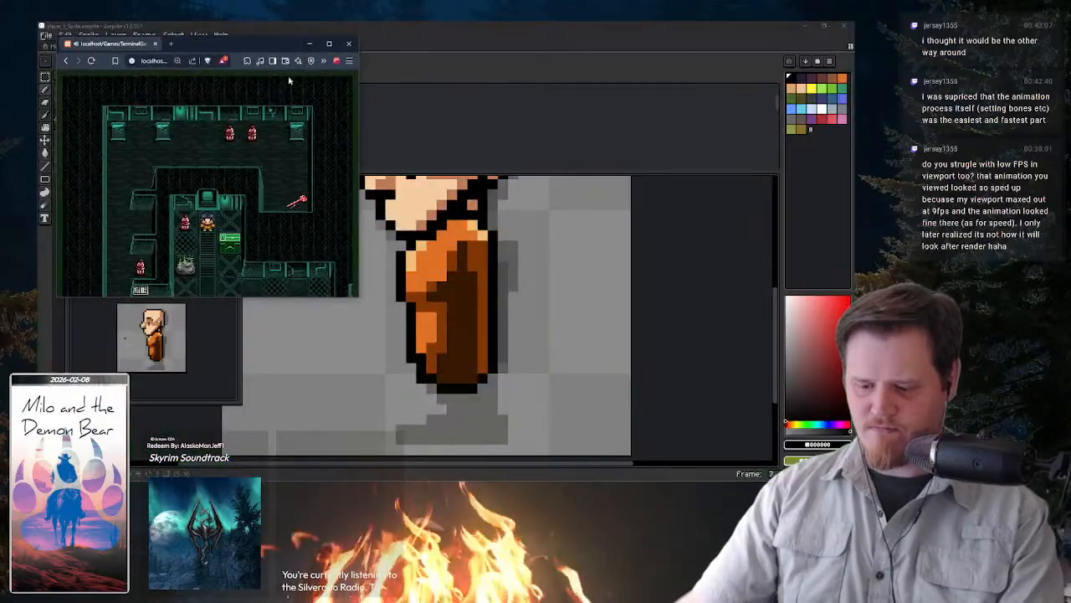
{"action": "left_click_drag", "start_coordinate": [279, 49], "coordinate": [472, 32]}
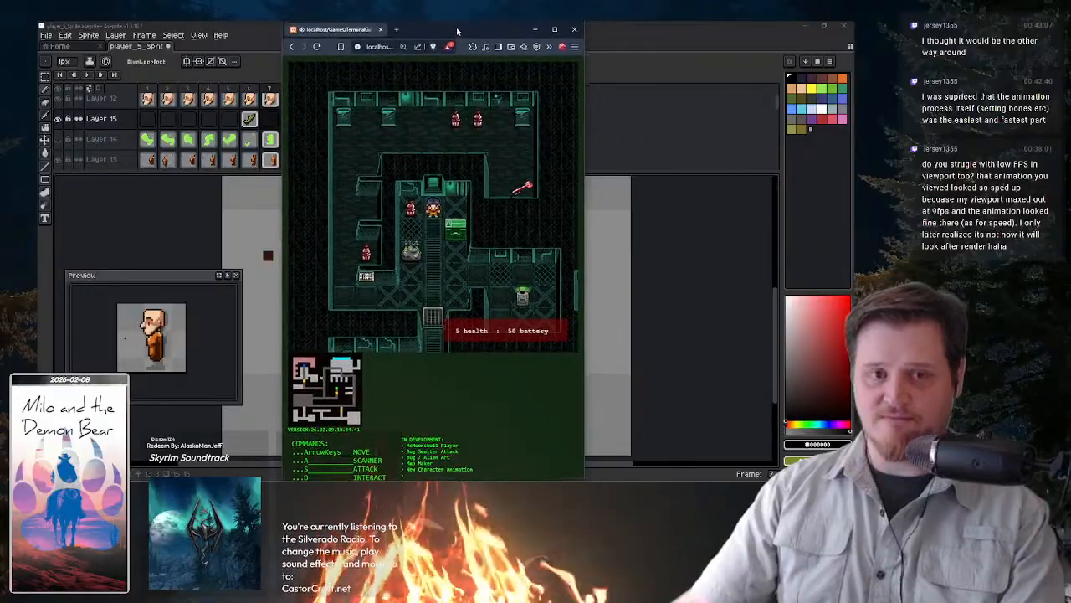
{"action": "left_click_drag", "start_coordinate": [583, 128], "coordinate": [659, 141]}
{"action": "scroll", "coordinate": [516, 210], "scroll_direction": "up", "scroll_amount": 3}
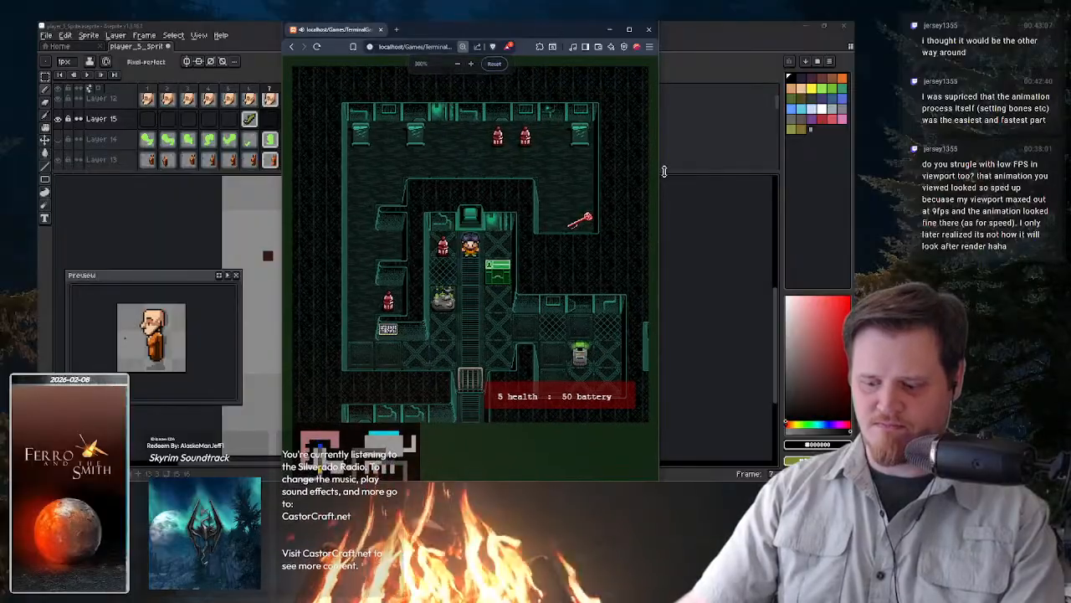
{"action": "left_click_drag", "start_coordinate": [661, 176], "coordinate": [696, 184]}
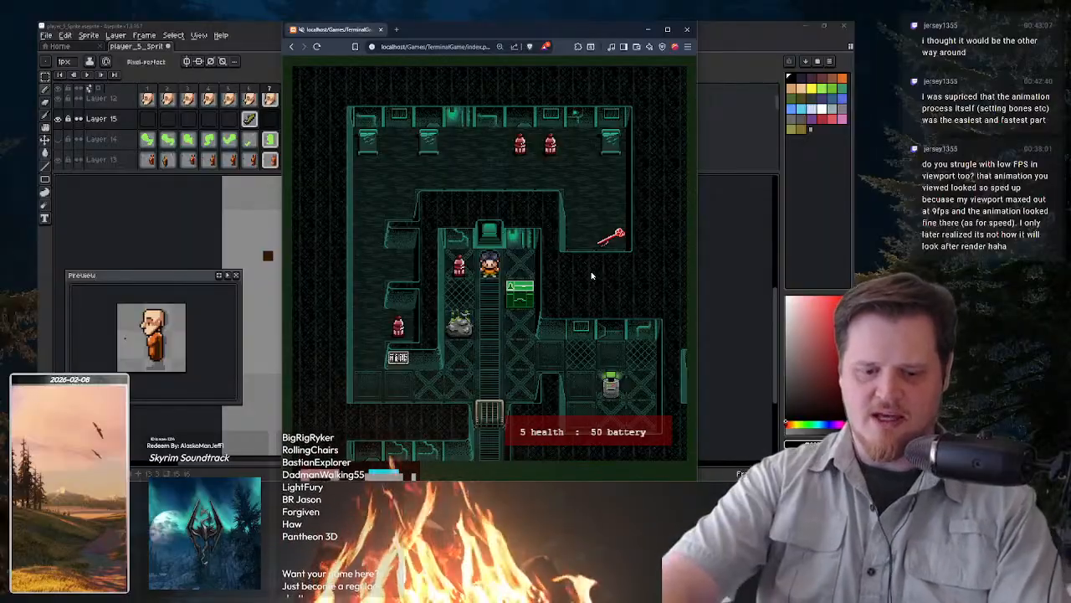
- Reload the game and advance through the opening dialogue about the sound and the taser
{"action": "key", "text": "F5"}
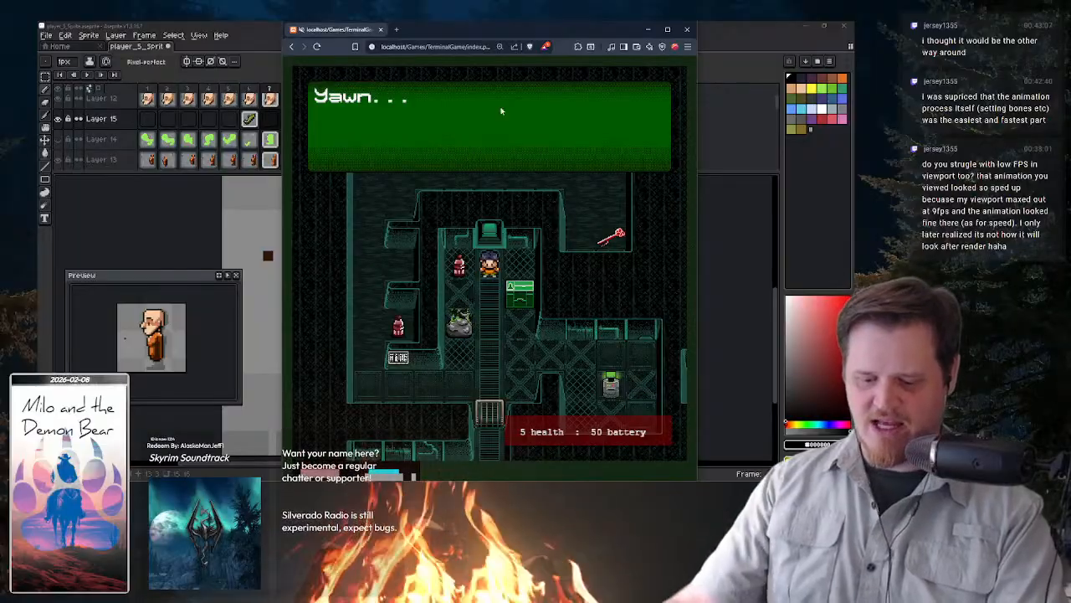
{"action": "left_click", "coordinate": [505, 156]}
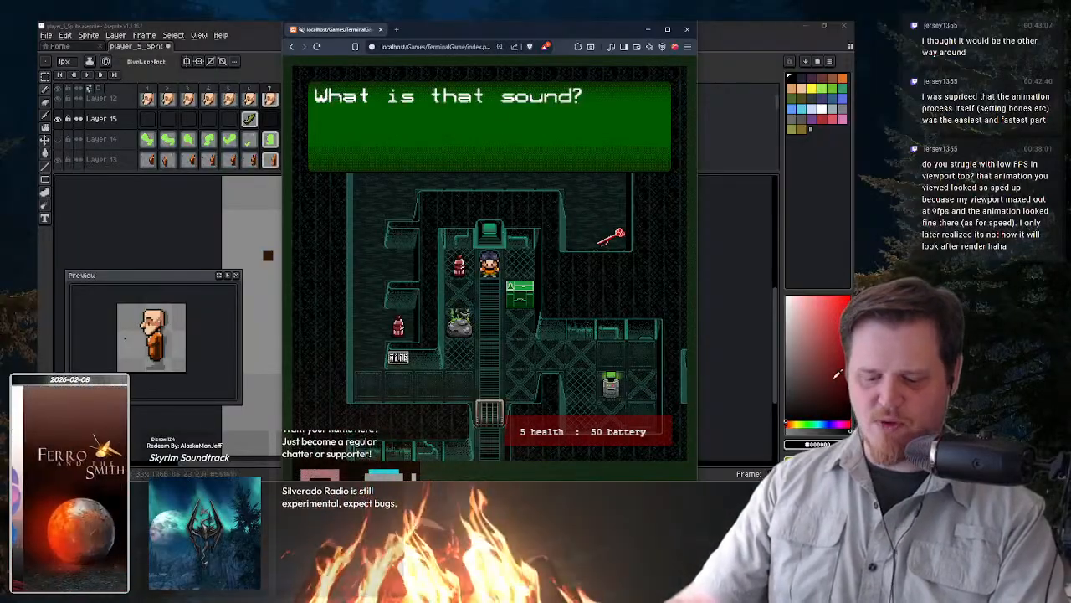
{"action": "key", "text": "space"}
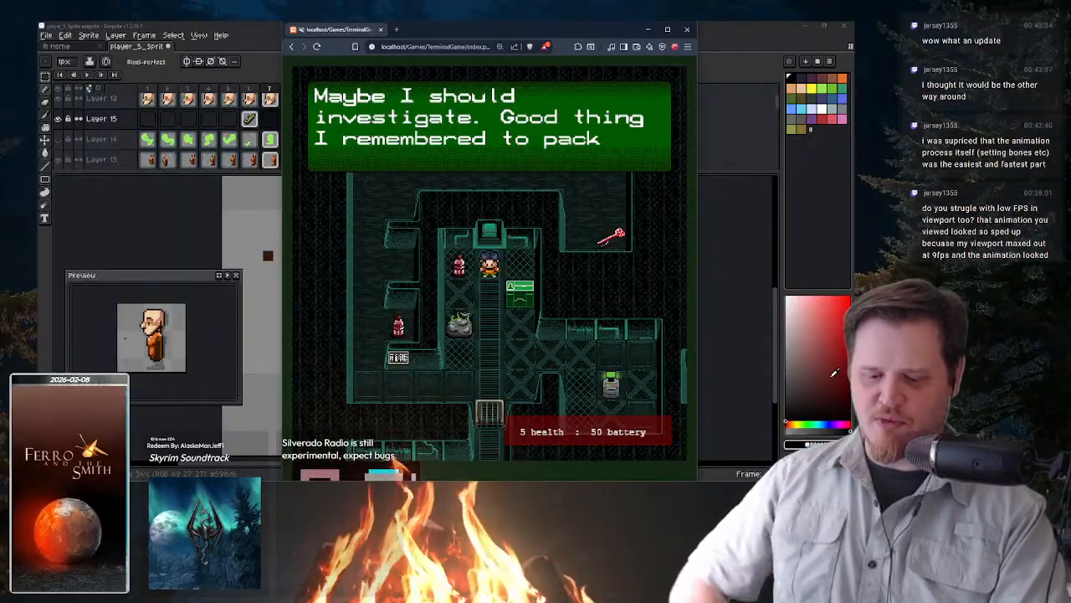
{"action": "key", "text": "space"}
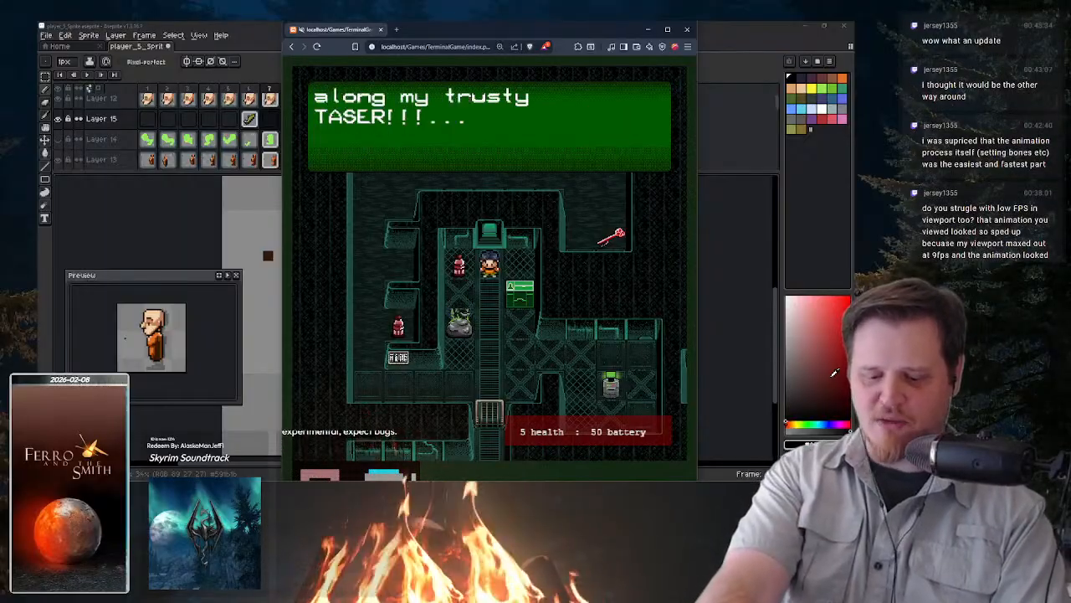
{"action": "key", "text": "space"}
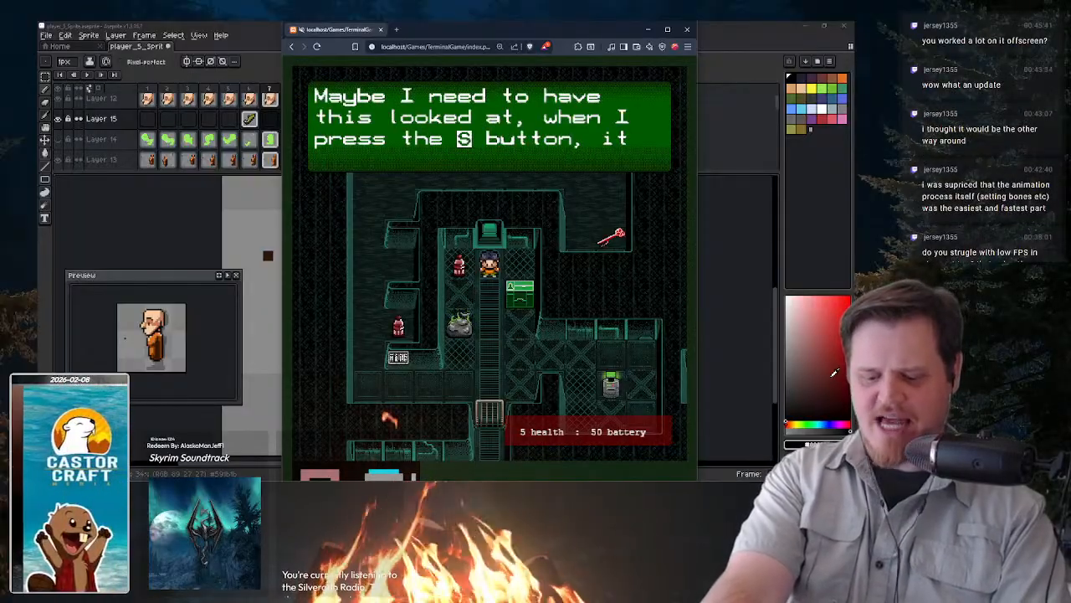
{"action": "key", "text": "space"}
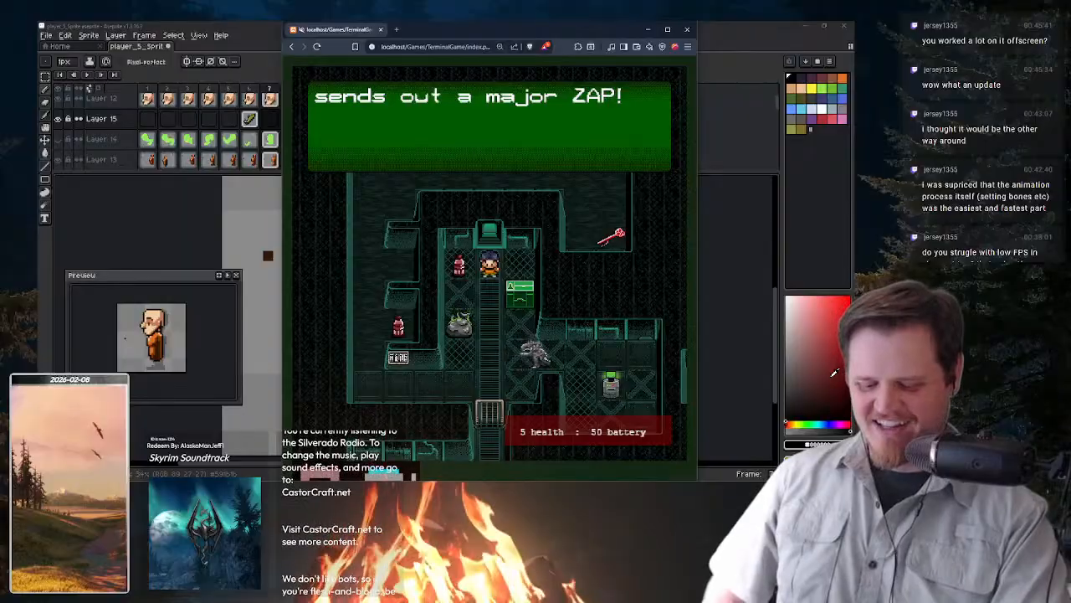
- Close the dialogue, fire the taser at the approaching aliens, and restart the game
{"action": "key", "text": "space"}
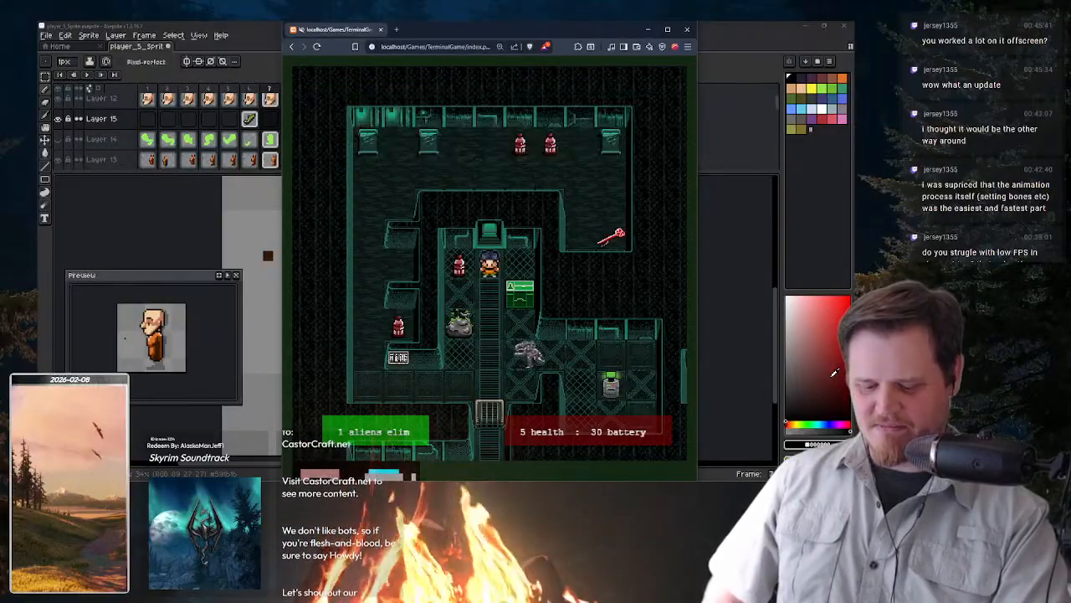
{"action": "key", "text": "space"}
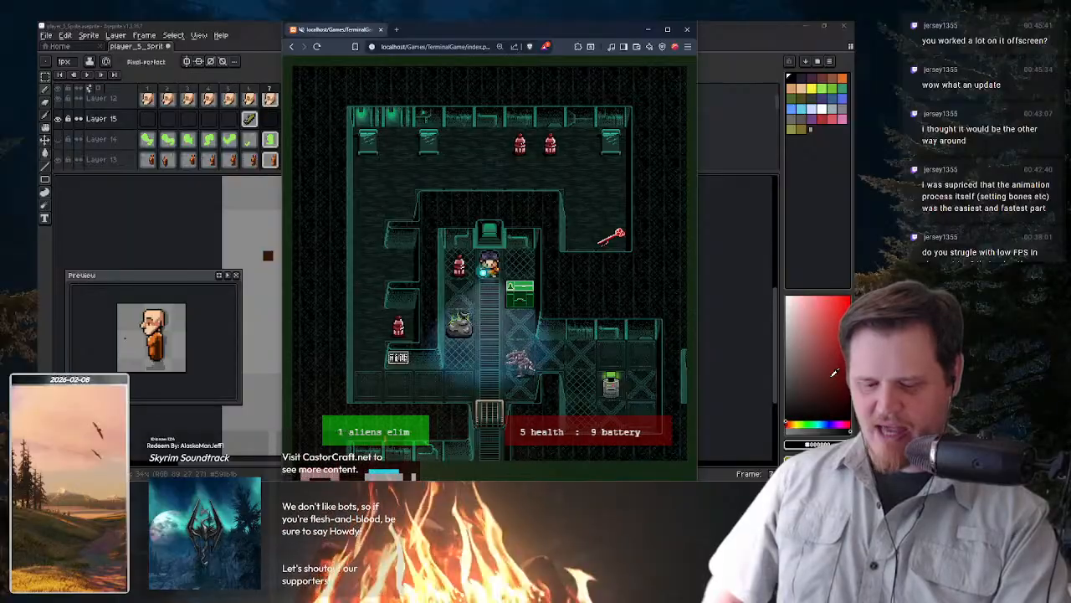
{"action": "key", "text": "F5"}
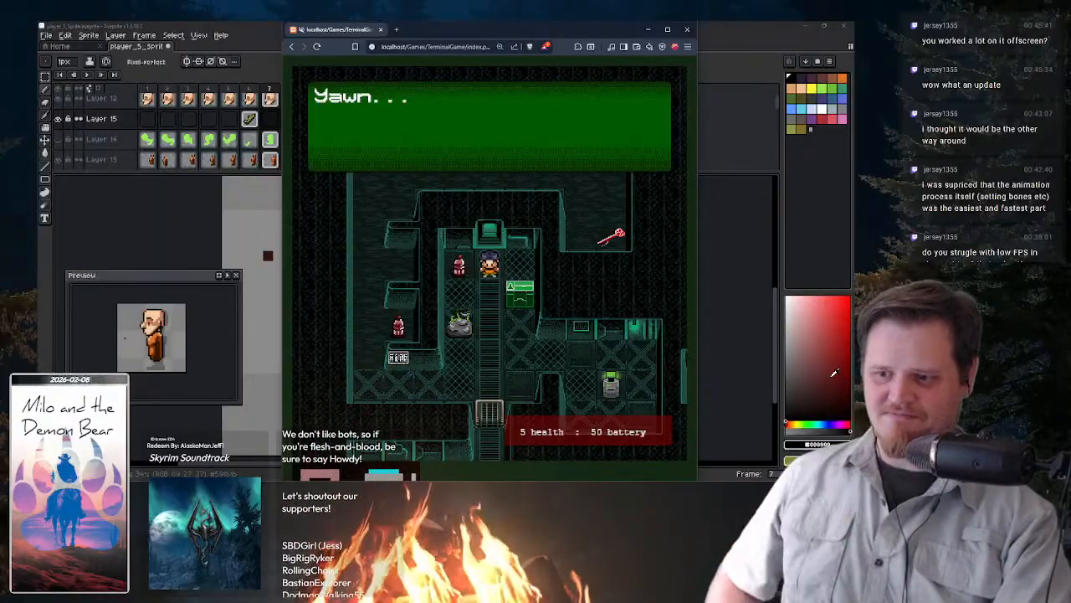
- Advance through the opening dialogue and fire the taser down the passage at the approaching alien
{"action": "key", "text": "space"}
{"action": "key", "text": "space"}
{"action": "key", "text": "space"}
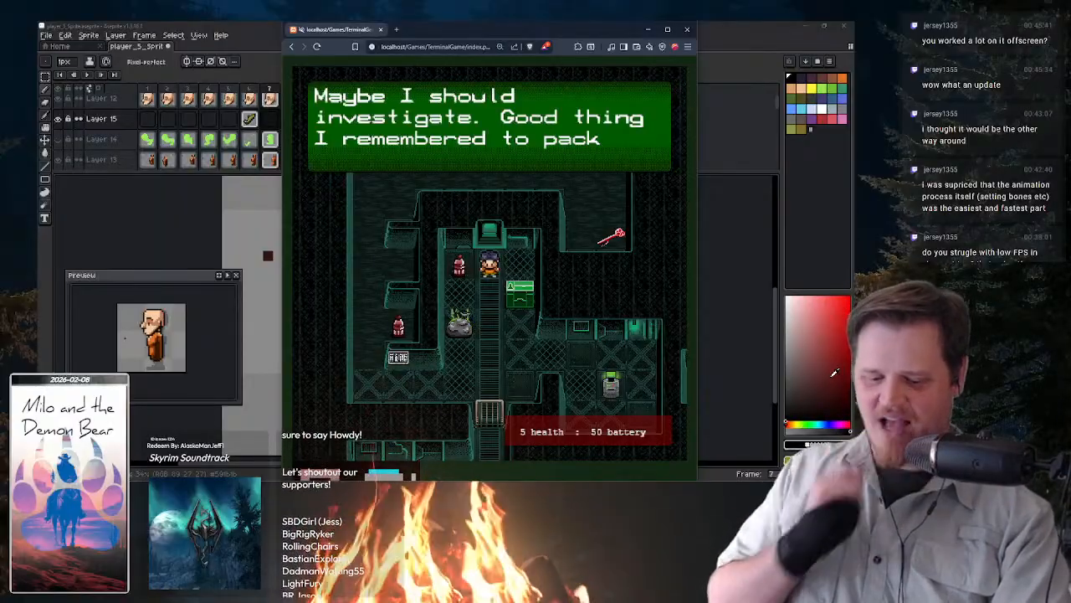
{"action": "key", "text": "space"}
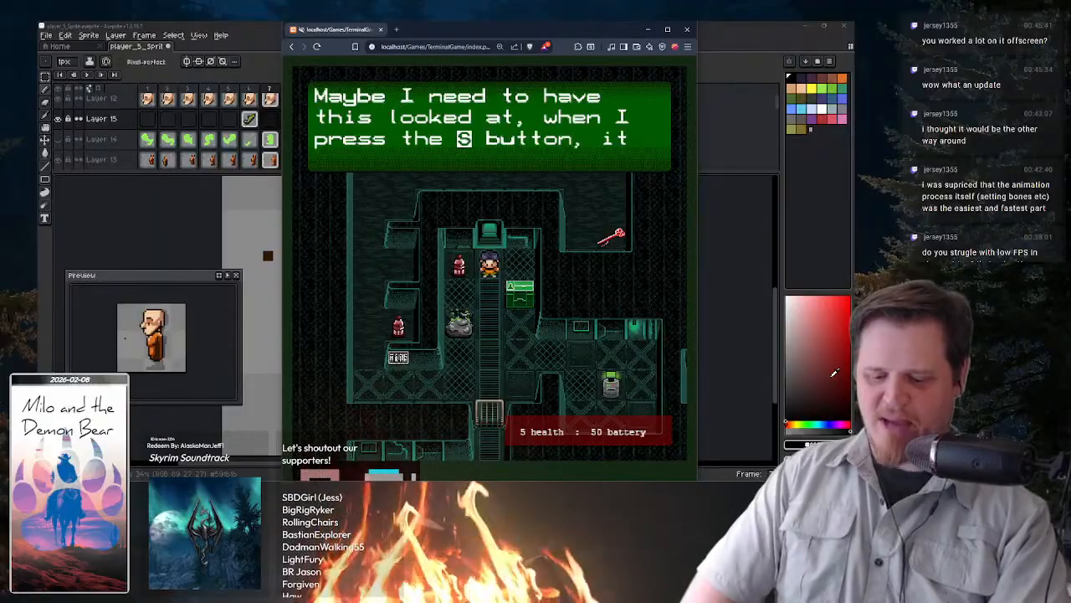
{"action": "key", "text": "space"}
{"action": "key", "text": "space"}
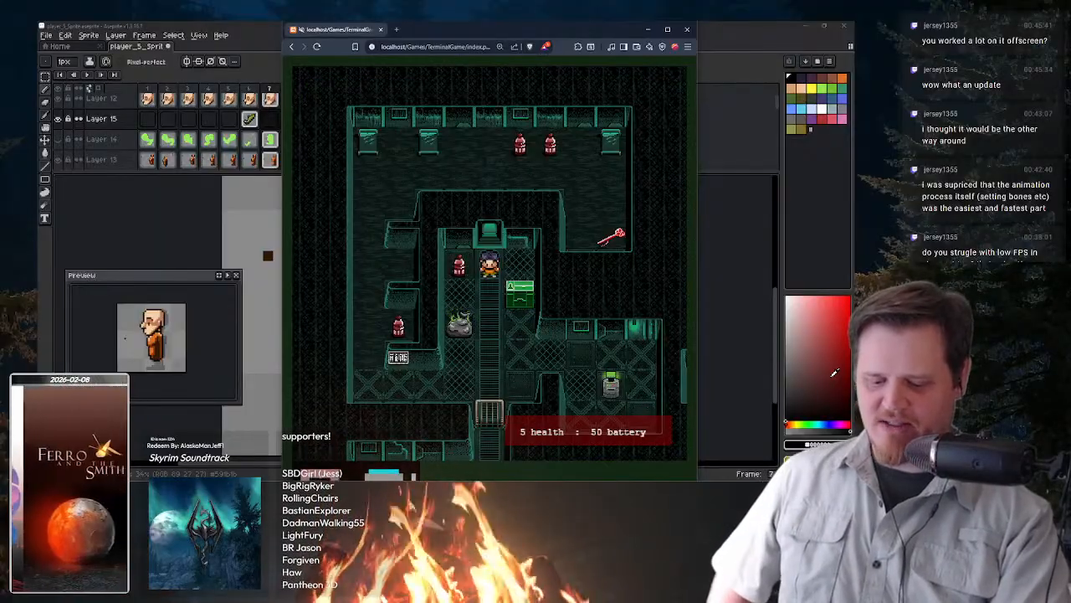
{"action": "key", "text": "s"}
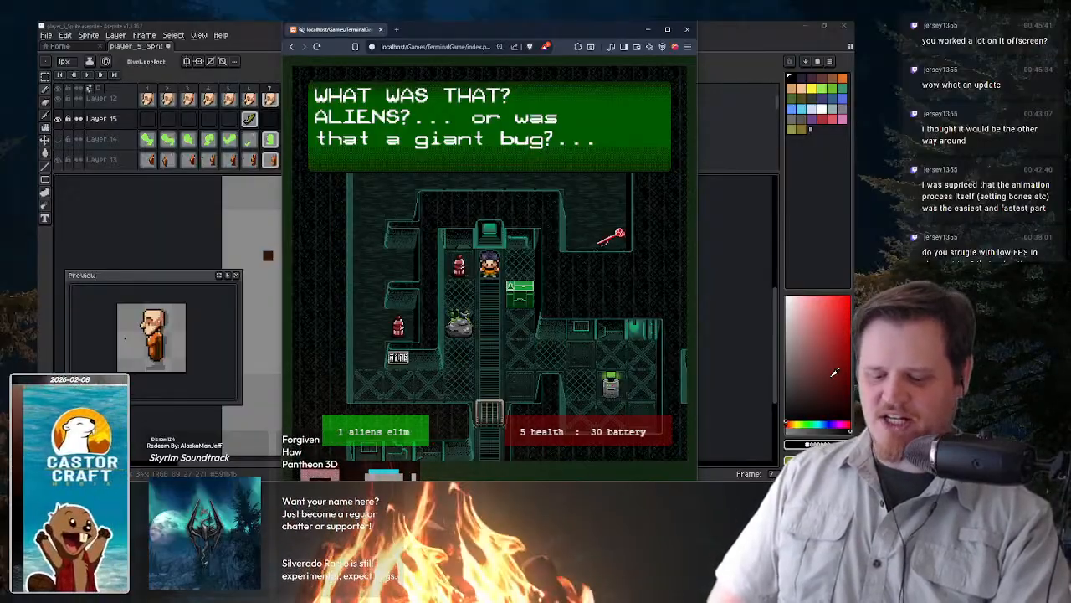
- Advance through the dialogue about the alien, the lifeform scan and using things until it closes
{"action": "key", "text": "space"}
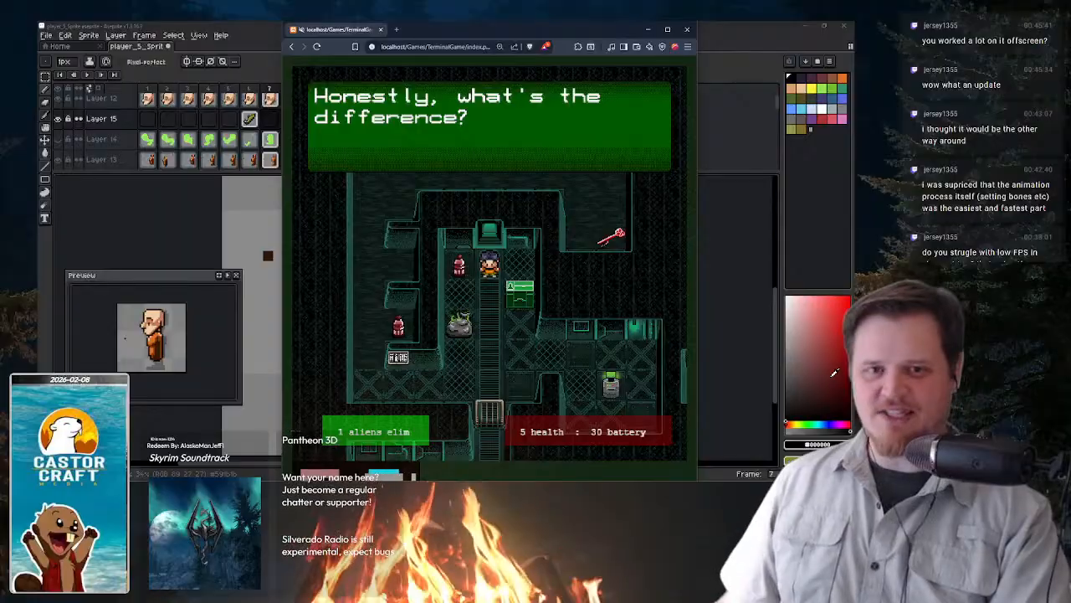
{"action": "key", "text": "space"}
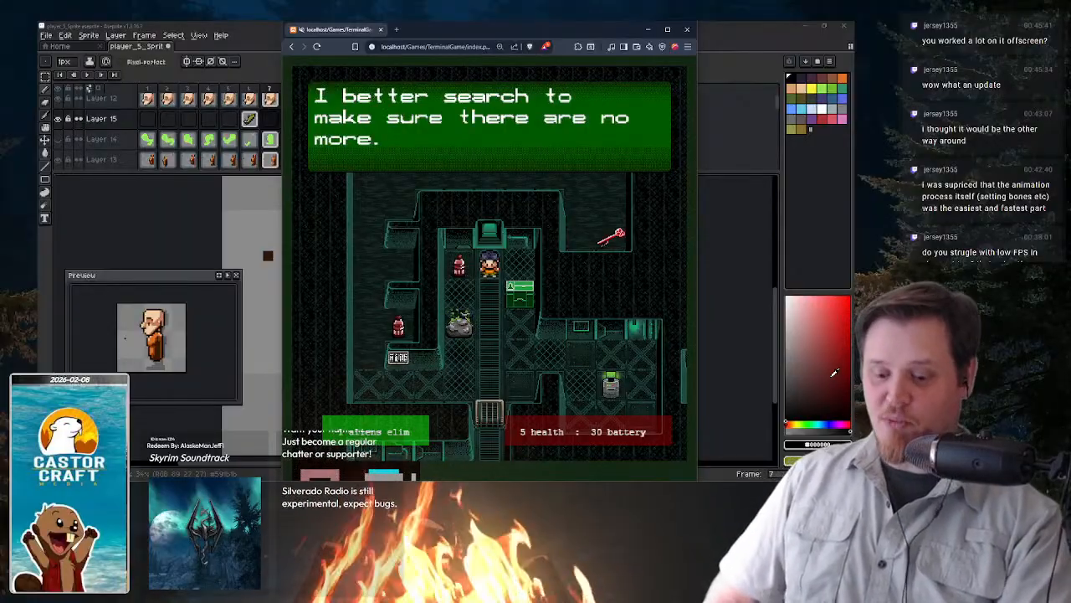
{"action": "key", "text": "space"}
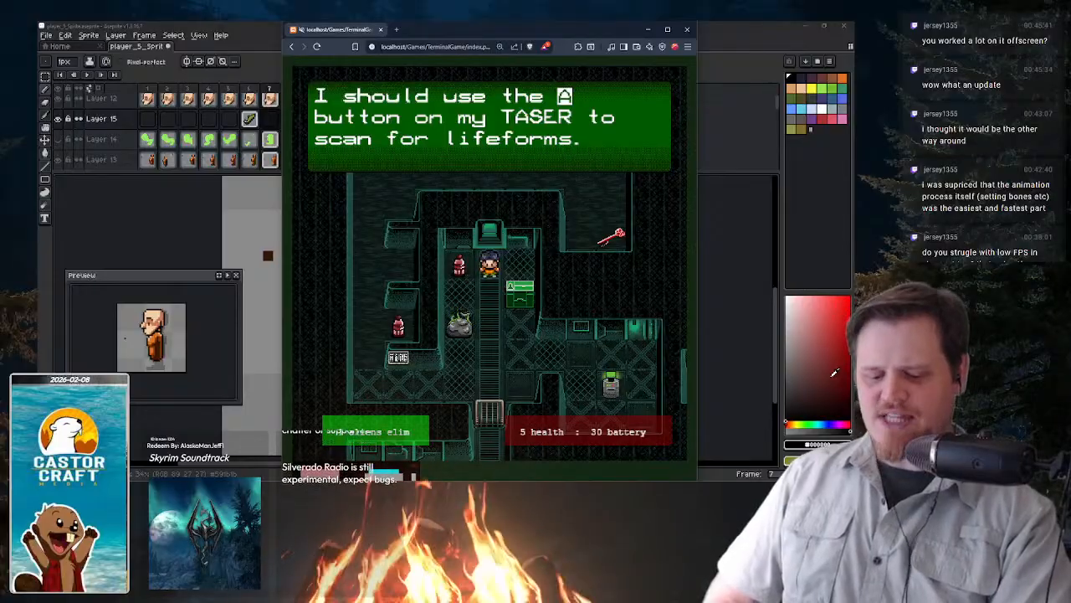
{"action": "key", "text": "space"}
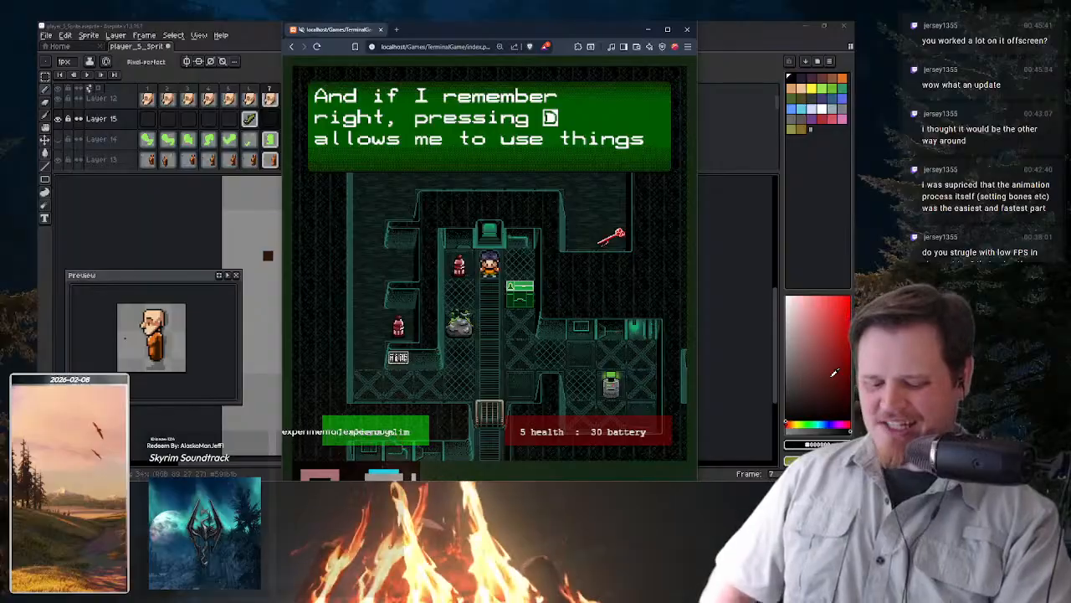
{"action": "key", "text": "space"}
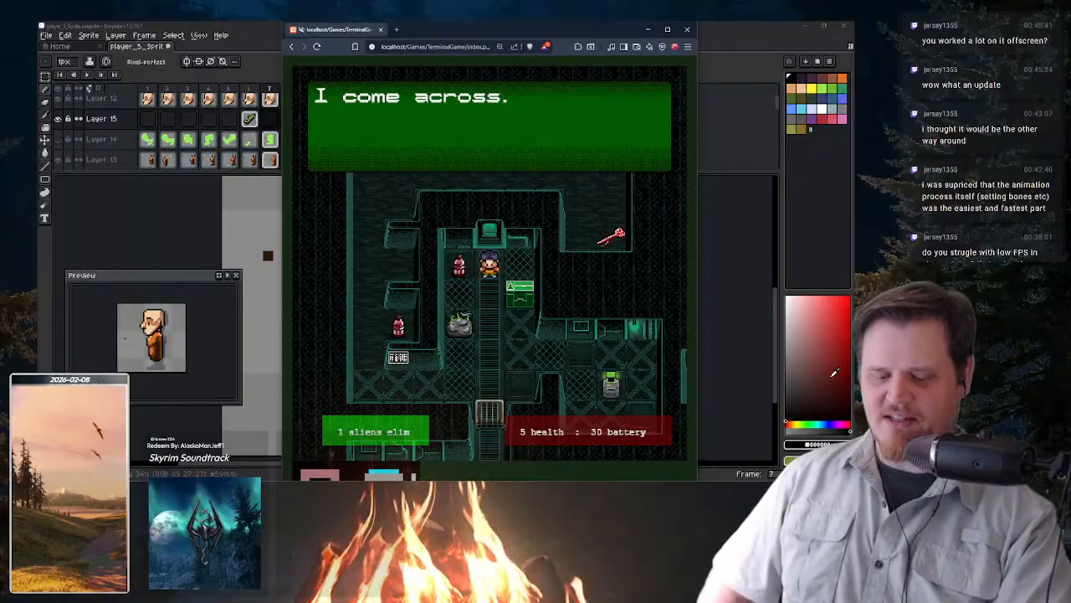
{"action": "key", "text": "space"}
- Walk the character down to the trash bag, search it and close its messages
{"action": "key", "text": "d"}
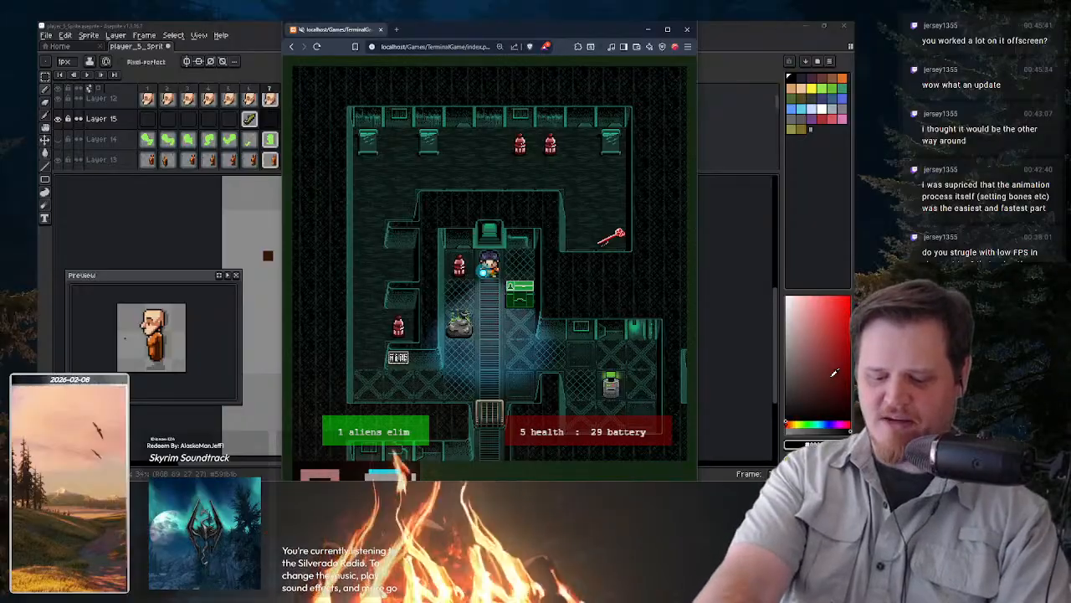
{"action": "key", "text": "Down"}
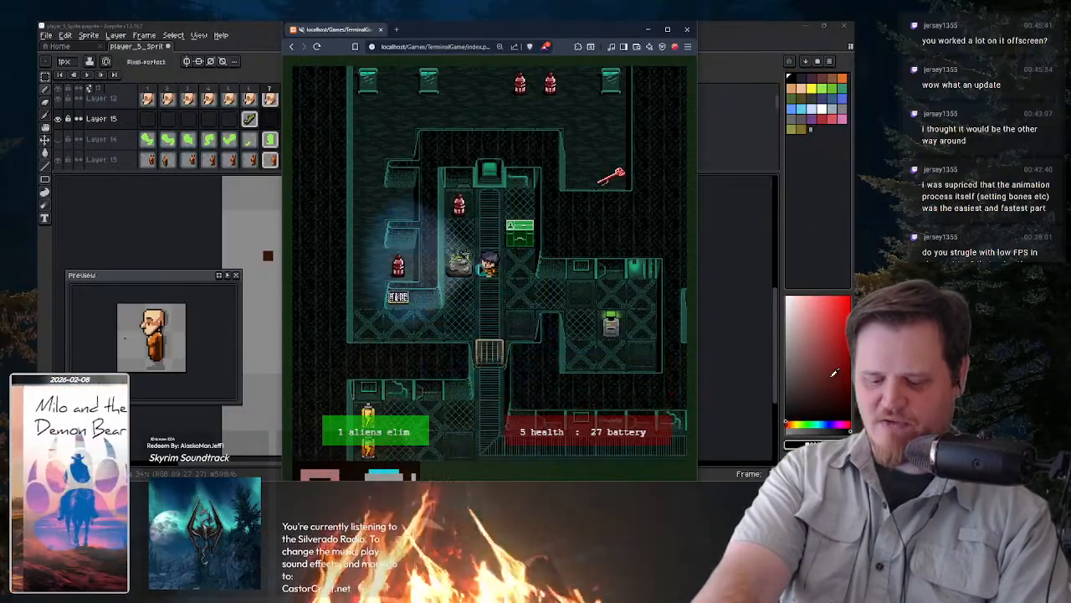
{"action": "key", "text": "space"}
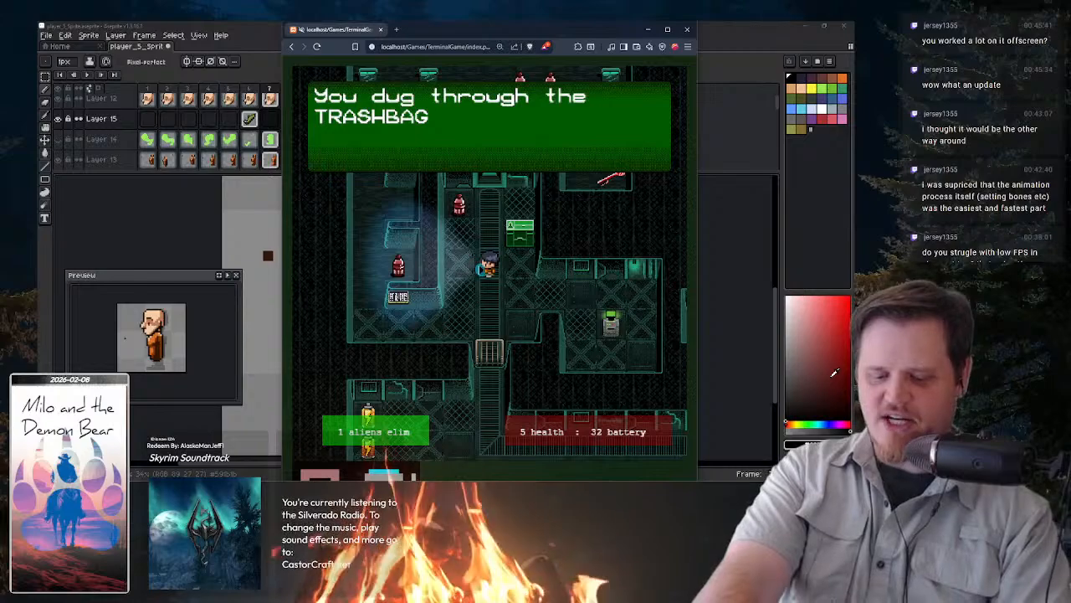
{"action": "key", "text": "space"}
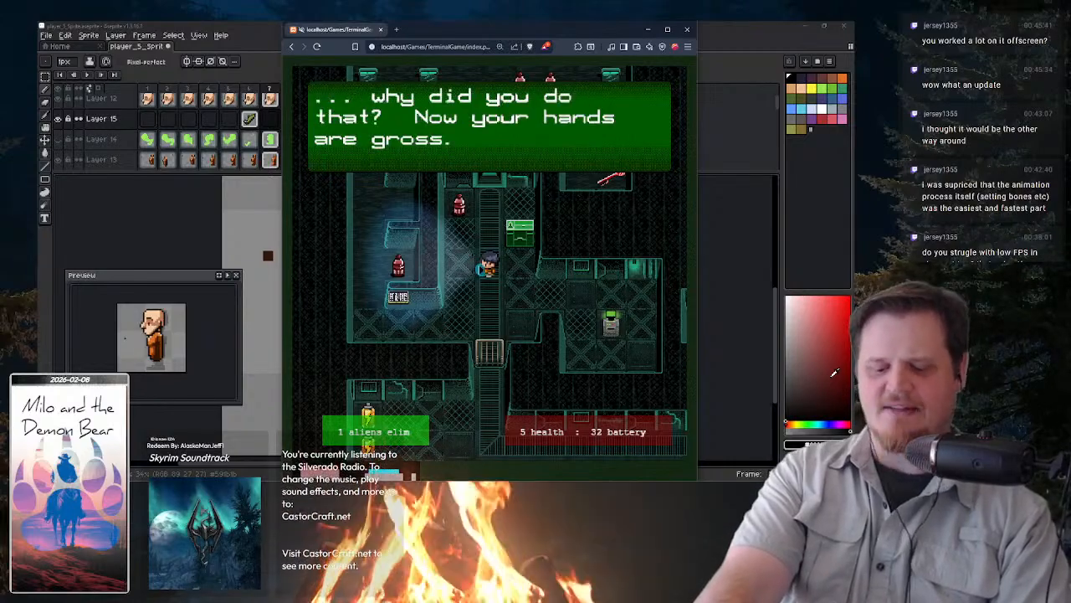
{"action": "key", "text": "space"}
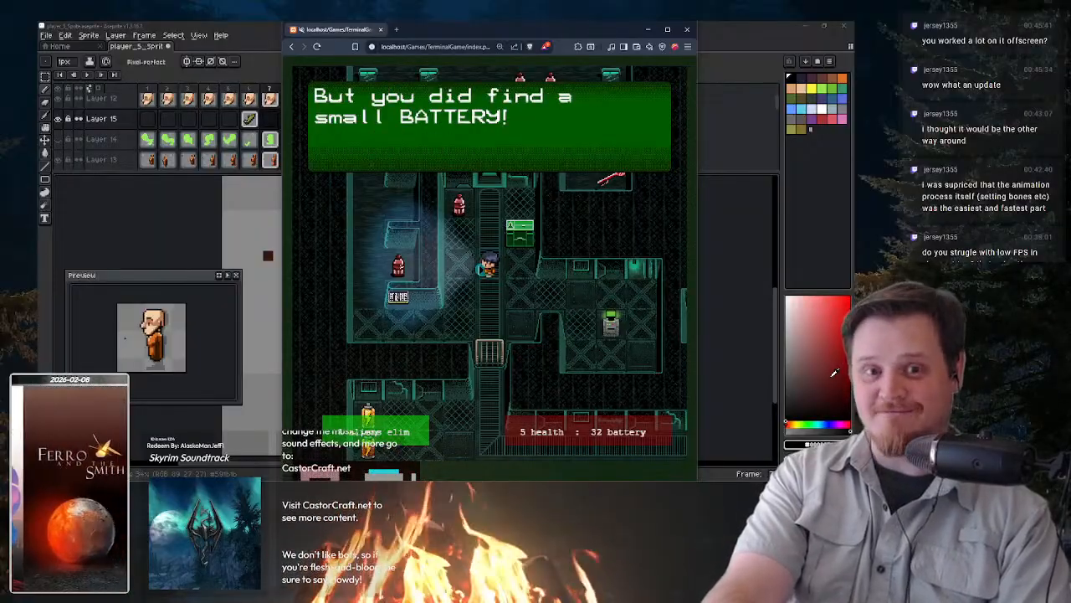
{"action": "key", "text": "space"}
- Walk the character southwest to the wall sign, read it and close its message
{"action": "key", "text": "Down"}
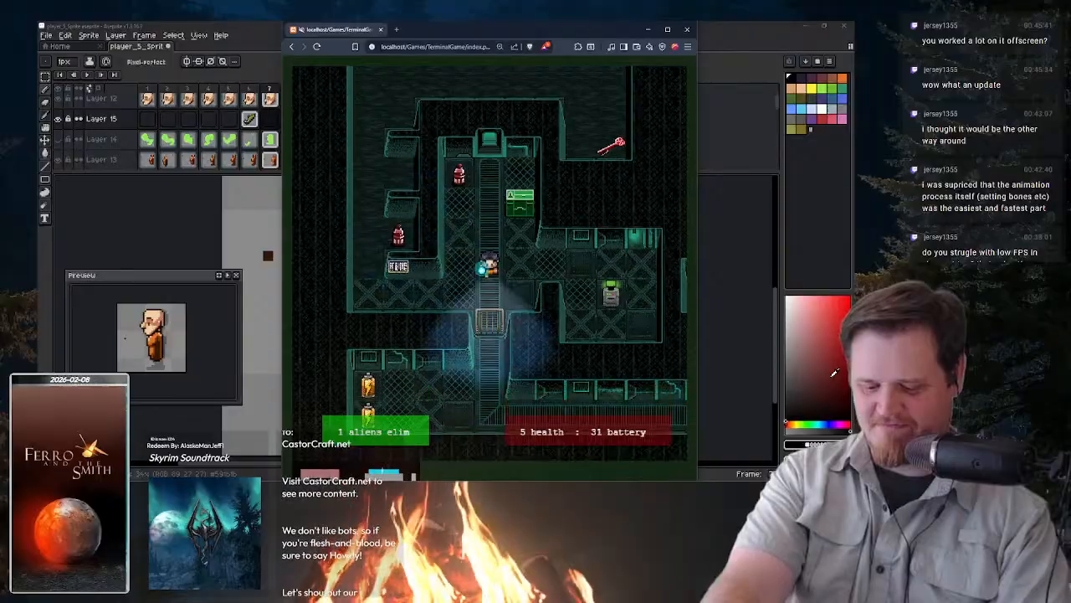
{"action": "key", "text": "Left"}
{"action": "key", "text": "Down"}
{"action": "key", "text": "Left"}
{"action": "key", "text": "Left"}
{"action": "key", "text": "Up"}
{"action": "key", "text": "space"}
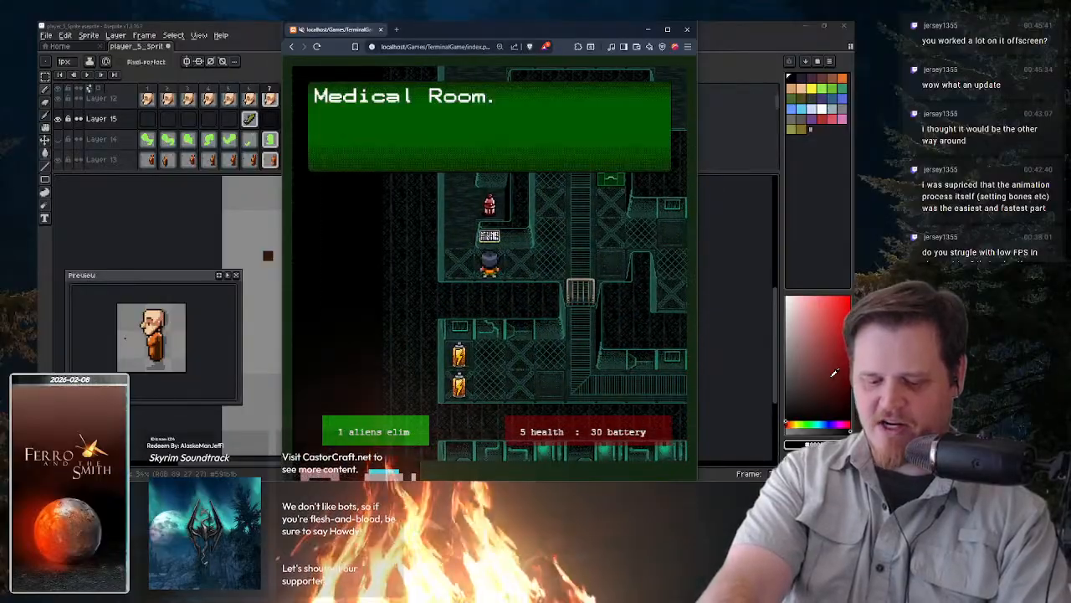
{"action": "key", "text": "space"}
- Walk north past the sign and east along the Medical Room to the pair of red medicine bottles
{"action": "key", "text": "Left"}
{"action": "key", "text": "Up"}
{"action": "key", "text": "Up"}
{"action": "key", "text": "Up"}
{"action": "key", "text": "Up"}
{"action": "key", "text": "Up"}
{"action": "key", "text": "Up"}
{"action": "key", "text": "Up"}
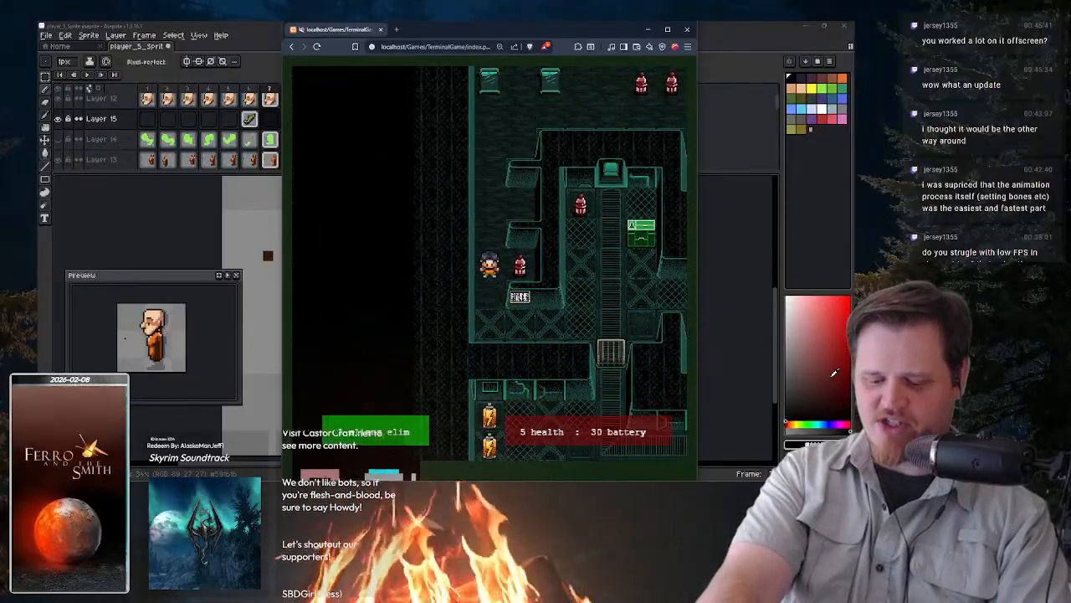
{"action": "key", "text": "Right"}
{"action": "key", "text": "Right"}
{"action": "key", "text": "Right"}
{"action": "key", "text": "Right"}
{"action": "key", "text": "Right"}
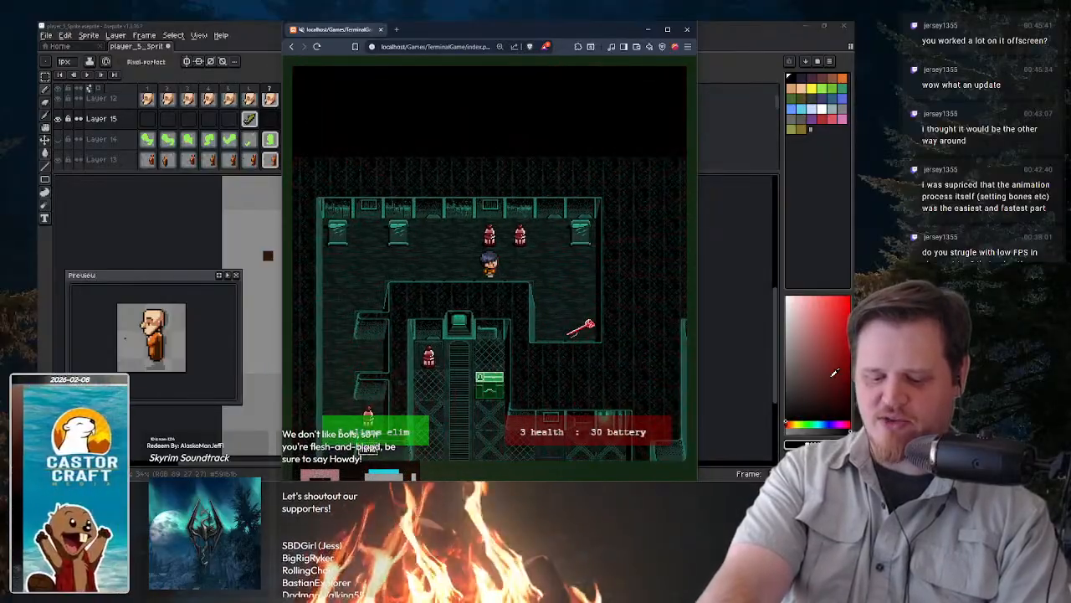
- Check the Medical Room in both directions and pick up the two medicine bottles by the north wall
{"action": "key", "text": "Left"}
{"action": "key", "text": "Right"}
{"action": "key", "text": "Right"}
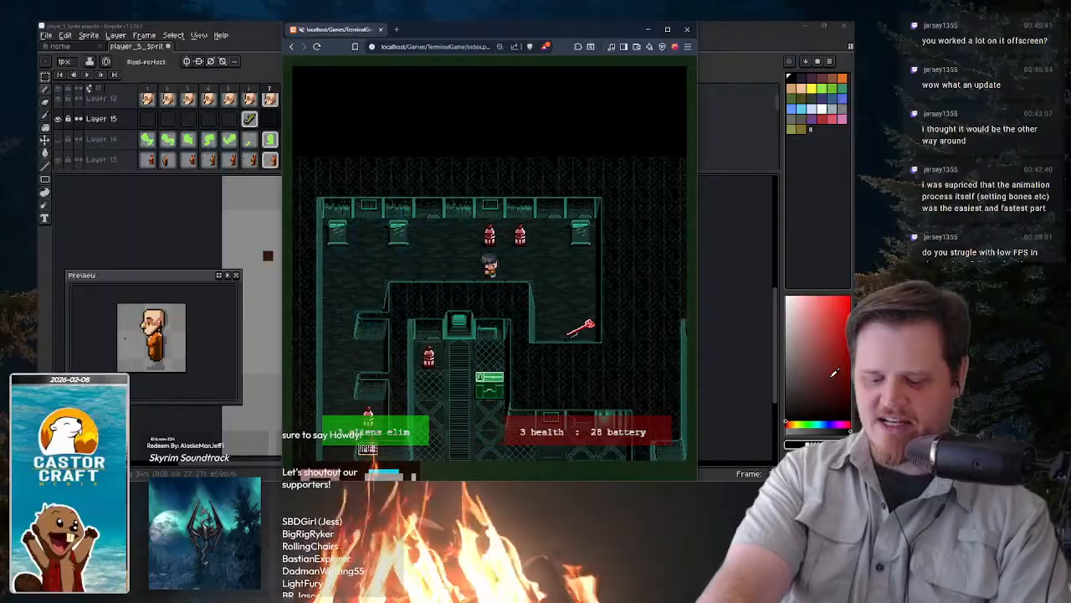
{"action": "key", "text": "Up"}
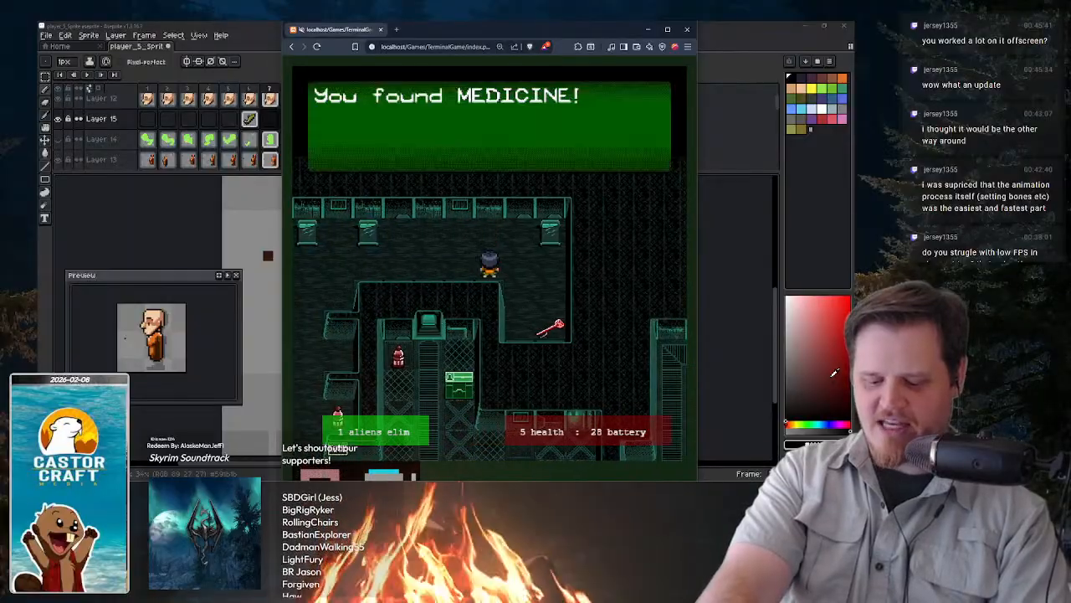
- Collect the red key in the Medical Room's southeast alcove and head back west
{"action": "key", "text": "Right"}
{"action": "key", "text": "Right"}
{"action": "key", "text": "Down"}
{"action": "key", "text": "Down"}
{"action": "key", "text": "Up"}
{"action": "key", "text": "Left"}
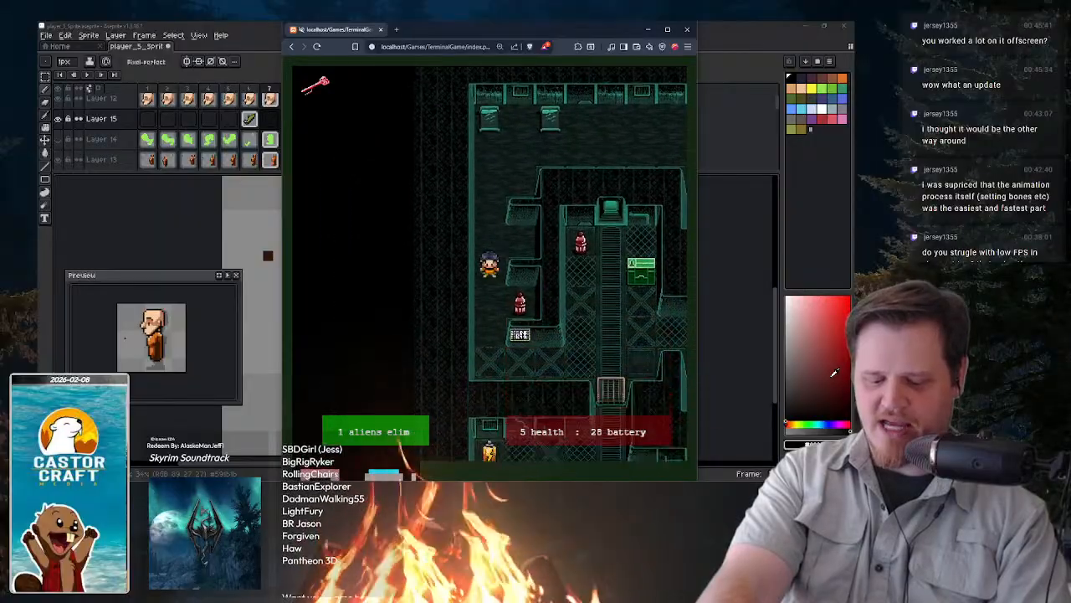
- Return south past the Medical Room sign and east to the barred gate in the main passage
{"action": "key", "text": "Down"}
{"action": "key", "text": "Right"}
{"action": "key", "text": "Right"}
{"action": "key", "text": "Right"}
{"action": "key", "text": "Right"}
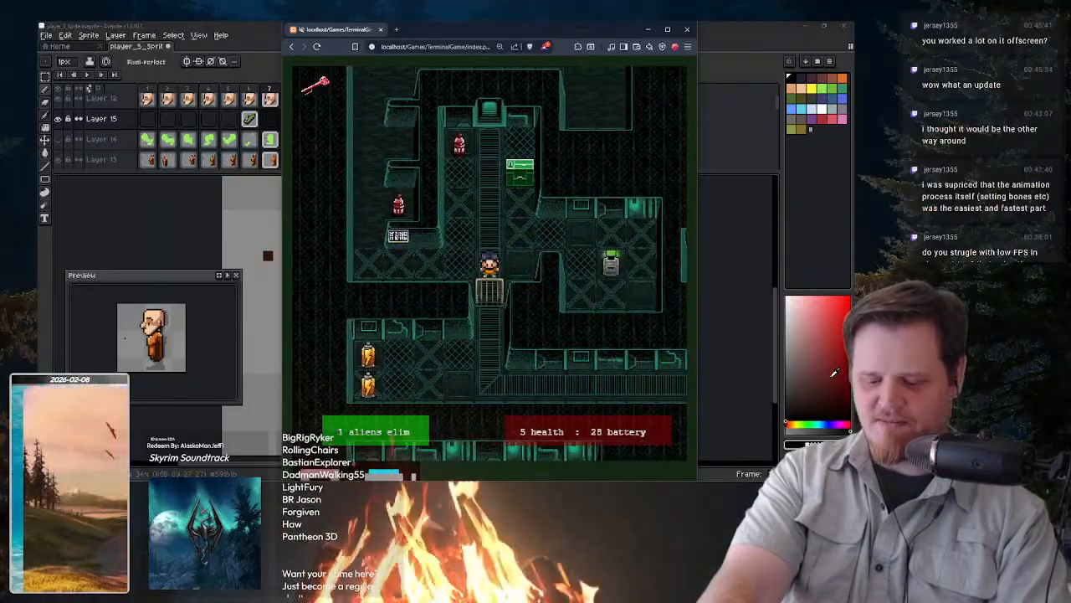
- Go through the barred gate and collect both yellow batteries in the room to the southwest
{"action": "key", "text": "Down"}
{"action": "key", "text": "Down"}
{"action": "key", "text": "Down"}
{"action": "key", "text": "Left"}
{"action": "key", "text": "Left"}
{"action": "key", "text": "Left"}
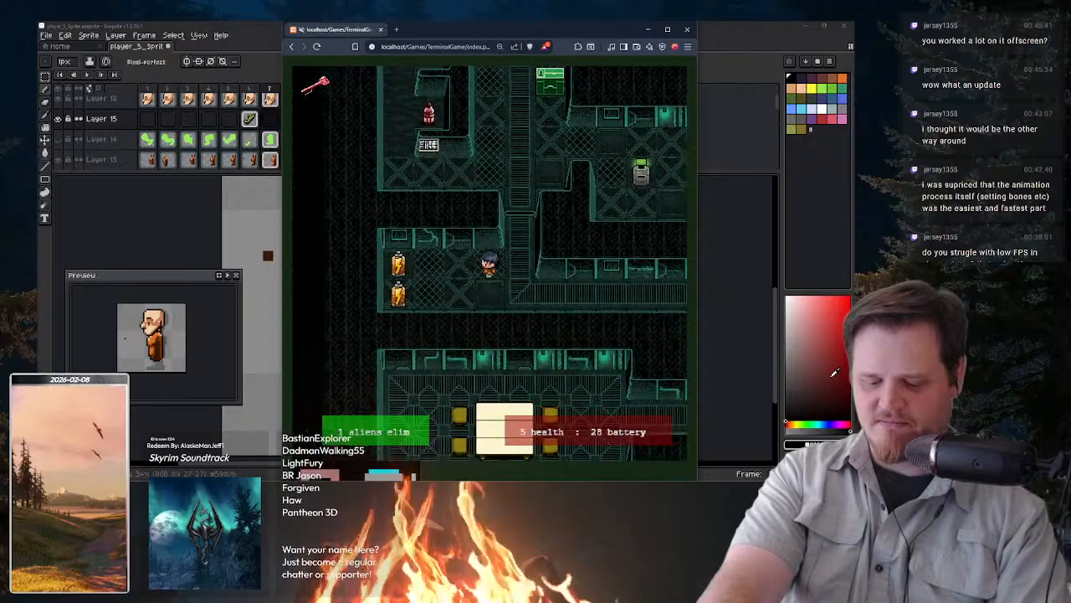
{"action": "key", "text": "Left"}
{"action": "key", "text": "Down"}
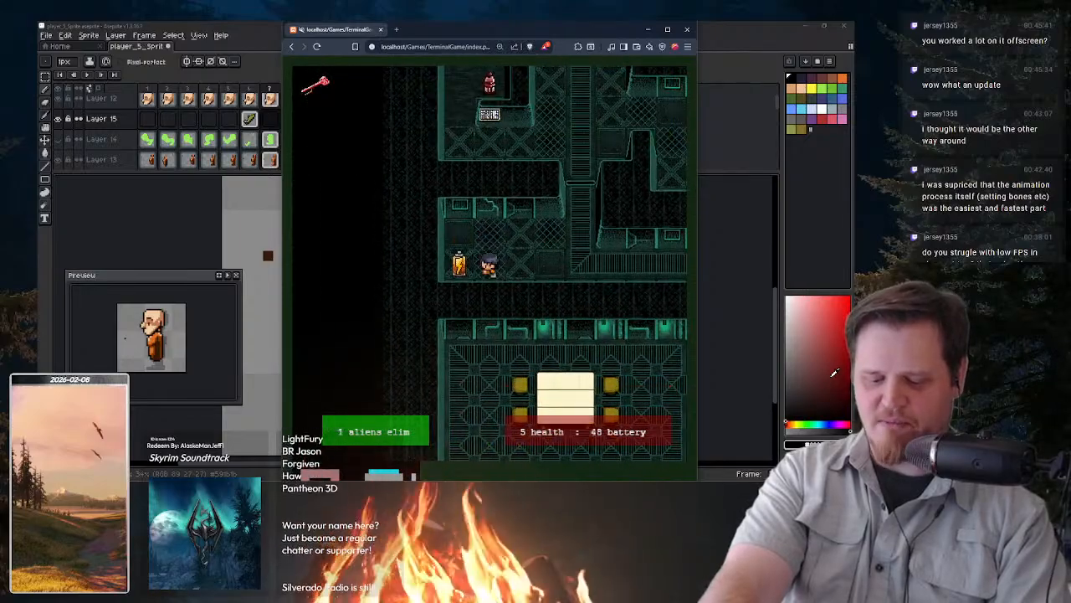
{"action": "key", "text": "Left"}
- Walk east from the battery room along the corridor to its junction with the north-south passage
{"action": "key", "text": "Right"}
{"action": "key", "text": "Right"}
{"action": "key", "text": "Right"}
{"action": "key", "text": "Right"}
{"action": "key", "text": "Right"}
{"action": "key", "text": "Right"}
{"action": "key", "text": "Right"}
{"action": "key", "text": "Right"}
{"action": "key", "text": "Right"}
{"action": "key", "text": "Right"}
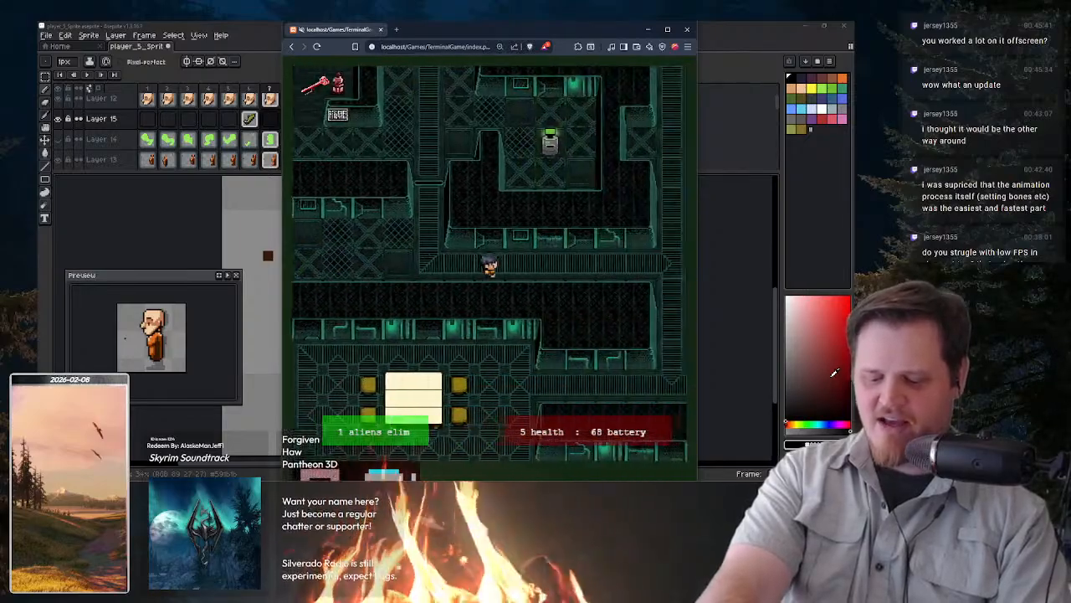
{"action": "key", "text": "Right"}
{"action": "key", "text": "Right"}
{"action": "key", "text": "Right"}
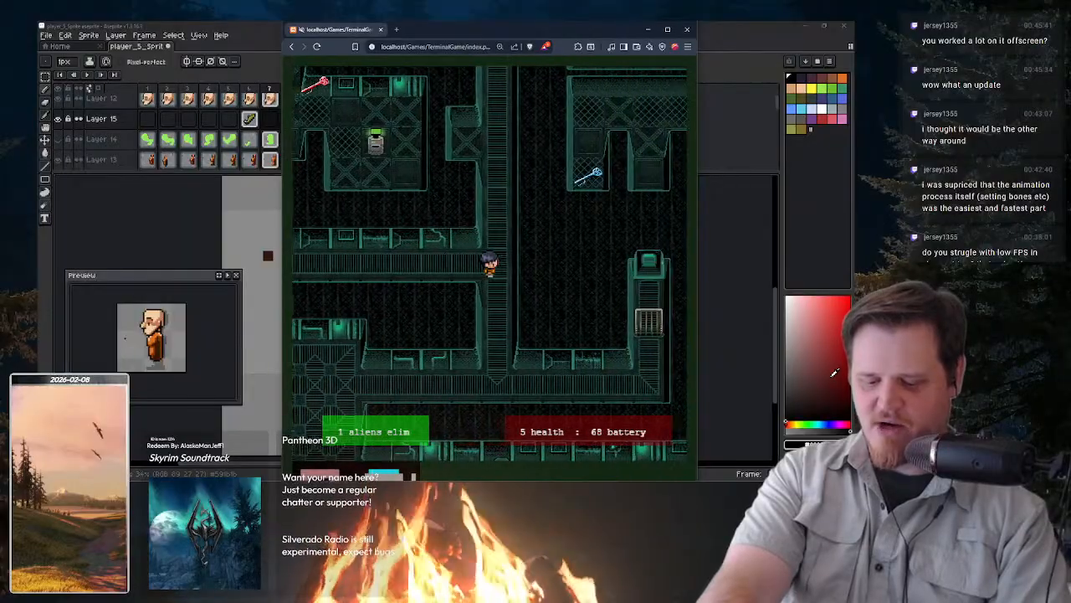
- Follow the passage north and around the corner, and fire the taser at the alien in the corridor
{"action": "key", "text": "Up"}
{"action": "key", "text": "Up"}
{"action": "key", "text": "Up"}
{"action": "key", "text": "Up"}
{"action": "key", "text": "Up"}
{"action": "key", "text": "Up"}
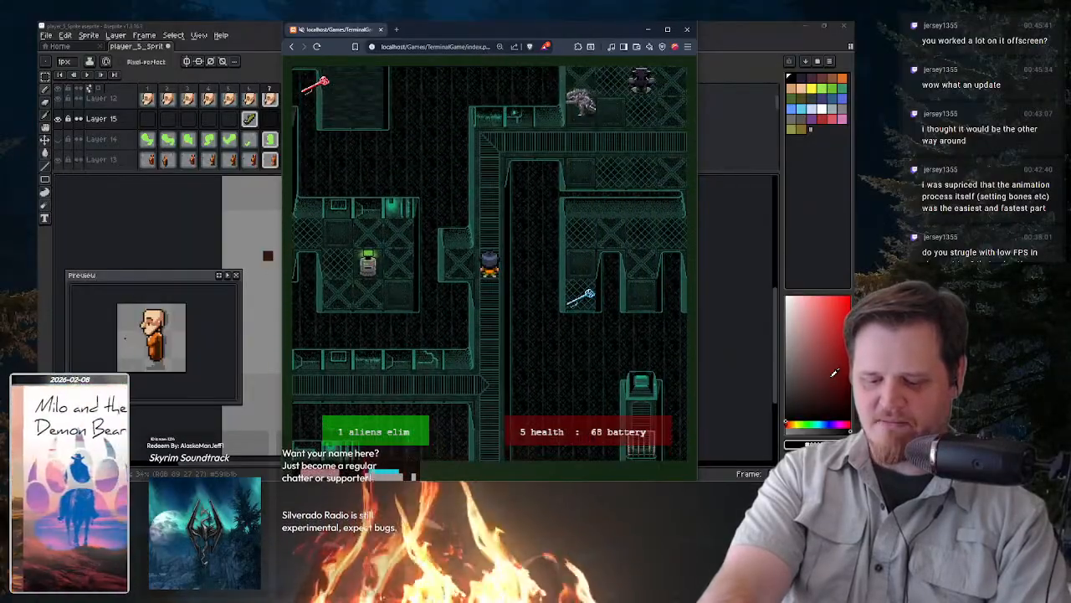
{"action": "key", "text": "Up"}
{"action": "key", "text": "Up"}
{"action": "key", "text": "Up"}
{"action": "key", "text": "Up"}
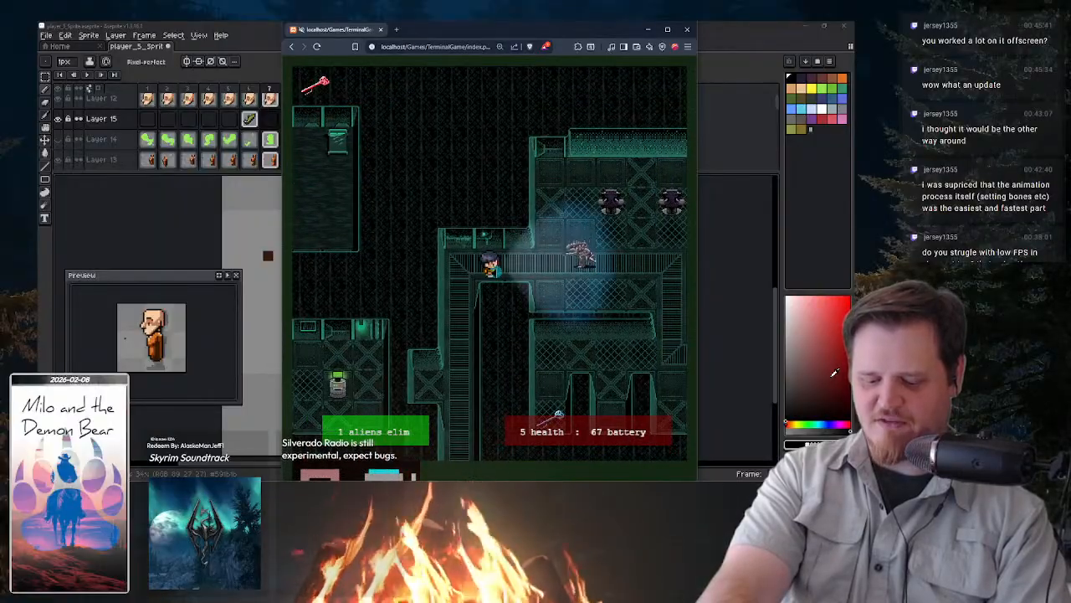
{"action": "key", "text": "Right"}
{"action": "key", "text": "space"}
- Retreat west and back down the long passage to the lower east-west corridor
{"action": "key", "text": "Left"}
{"action": "key", "text": "Left"}
{"action": "key", "text": "Down"}
{"action": "key", "text": "Down"}
{"action": "key", "text": "Down"}
{"action": "key", "text": "Down"}
{"action": "key", "text": "Down"}
{"action": "key", "text": "Down"}
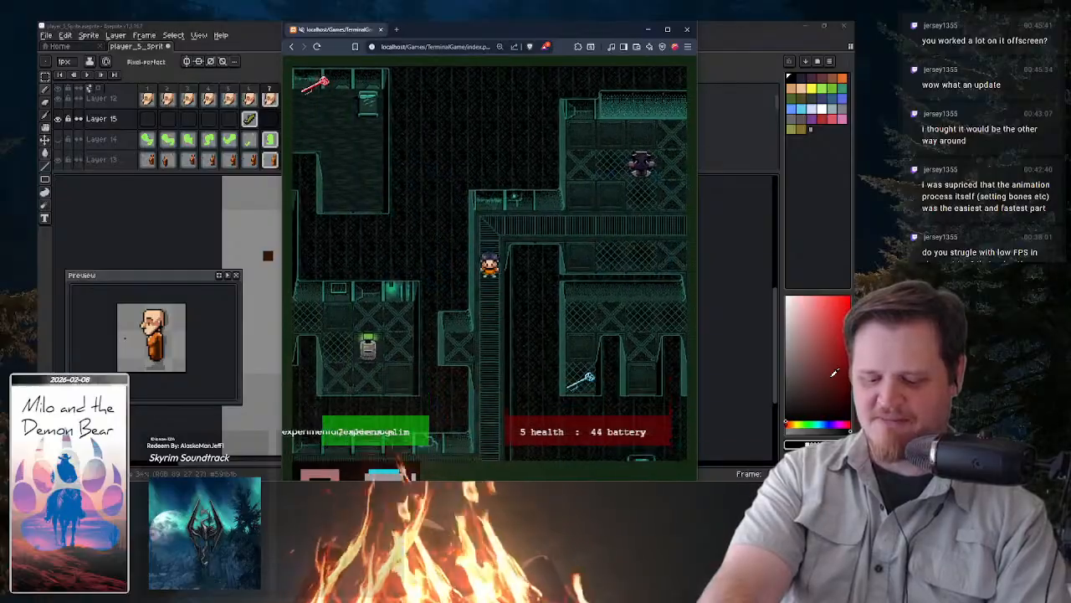
{"action": "key", "text": "Down"}
{"action": "key", "text": "Down"}
{"action": "key", "text": "Down"}
{"action": "key", "text": "Down"}
{"action": "key", "text": "Down"}
{"action": "key", "text": "Down"}
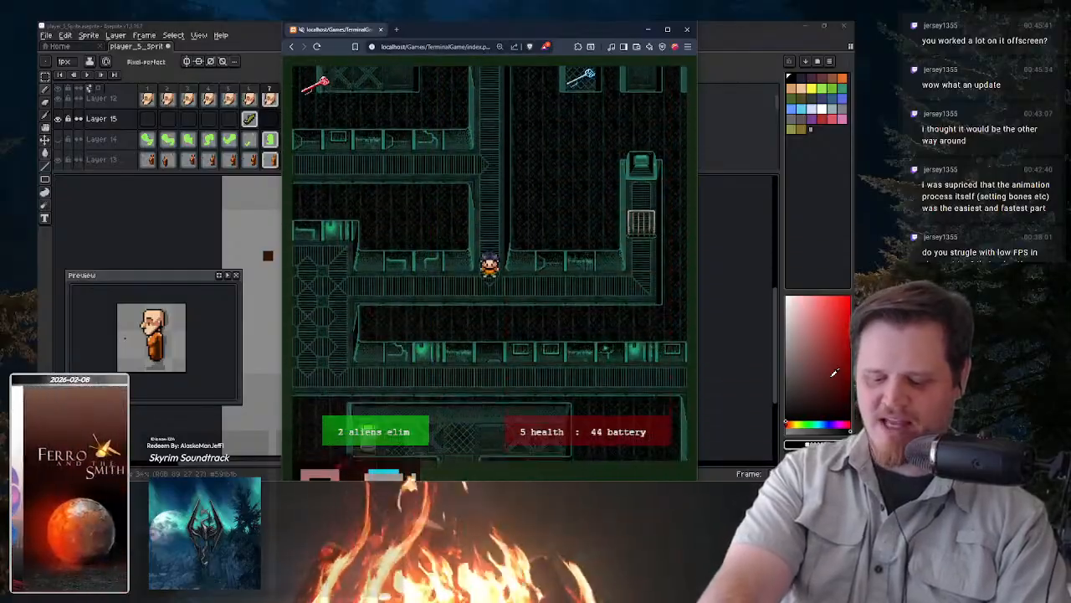
- Enter the room with the large table and fire the taser toward the trash bag in its southwest corner
{"action": "key", "text": "Left"}
{"action": "key", "text": "Left"}
{"action": "key", "text": "Down"}
{"action": "key", "text": "Down"}
{"action": "key", "text": "Down"}
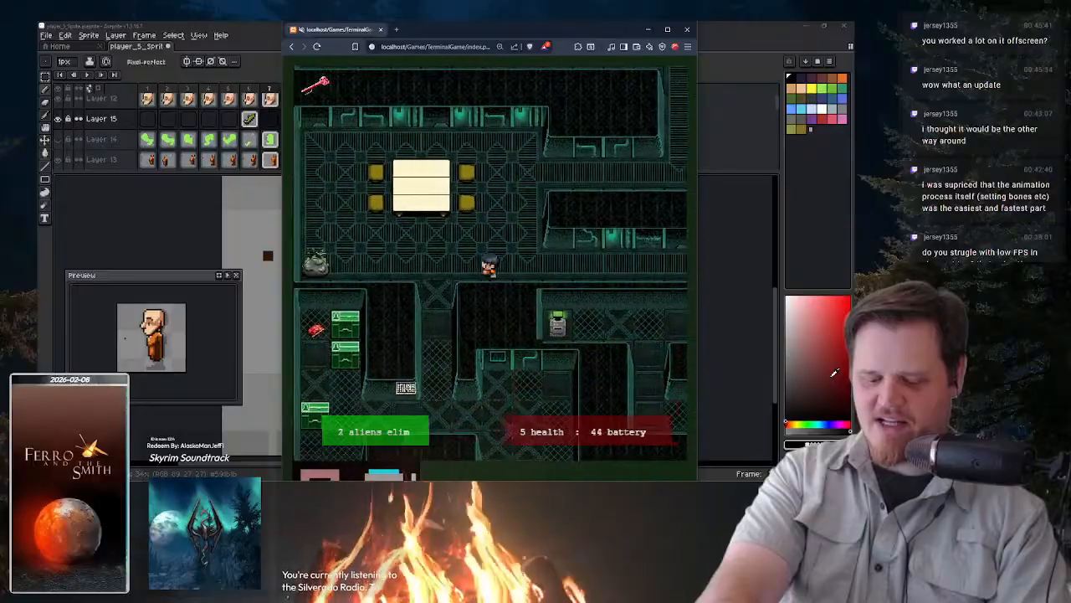
{"action": "key", "text": "Left"}
{"action": "key", "text": "Left"}
{"action": "key", "text": "Left"}
{"action": "key", "text": "Left"}
{"action": "key", "text": "space"}
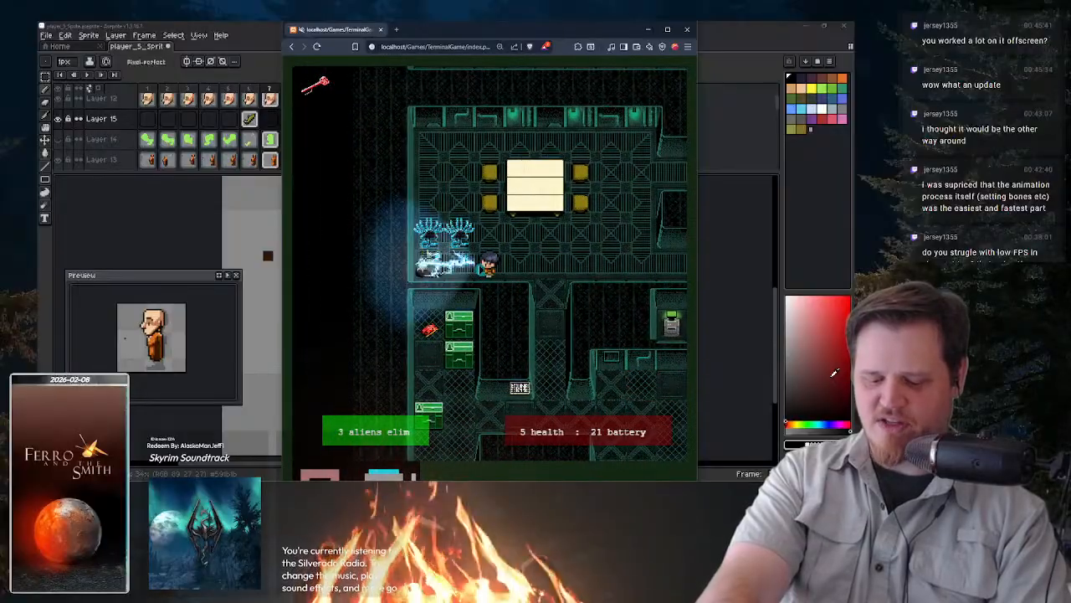
- Search the spot by the trash bag in the table room's corner and collect the orange item
{"action": "key", "text": "Left"}
{"action": "key", "text": "Left"}
{"action": "key", "text": "space"}
{"action": "key", "text": "space"}
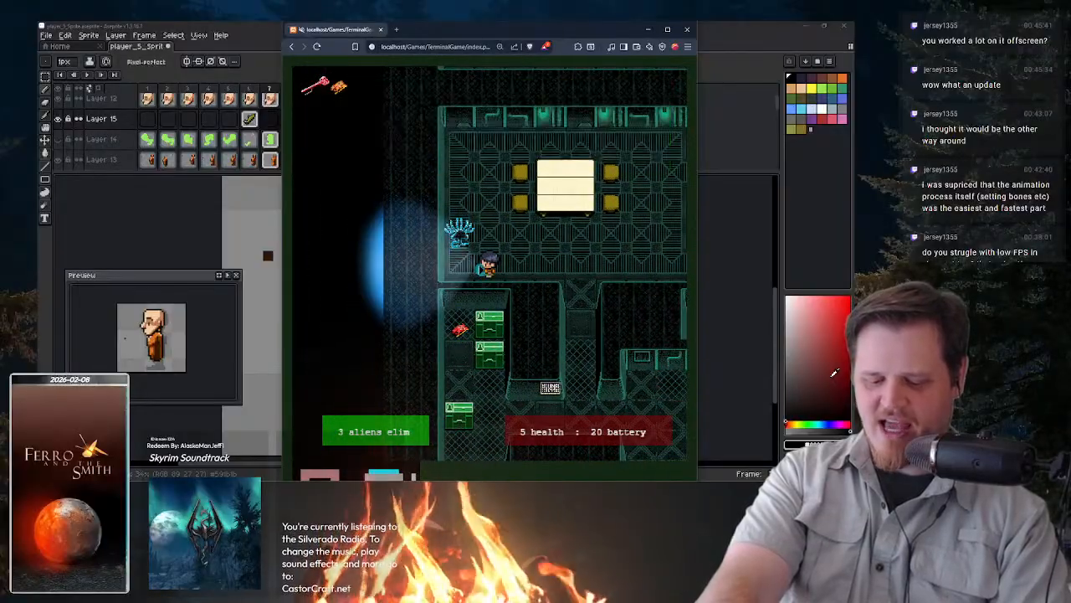
- Walk east and leave the table room through the passage in its south wall
{"action": "key", "text": "Right"}
{"action": "key", "text": "Right"}
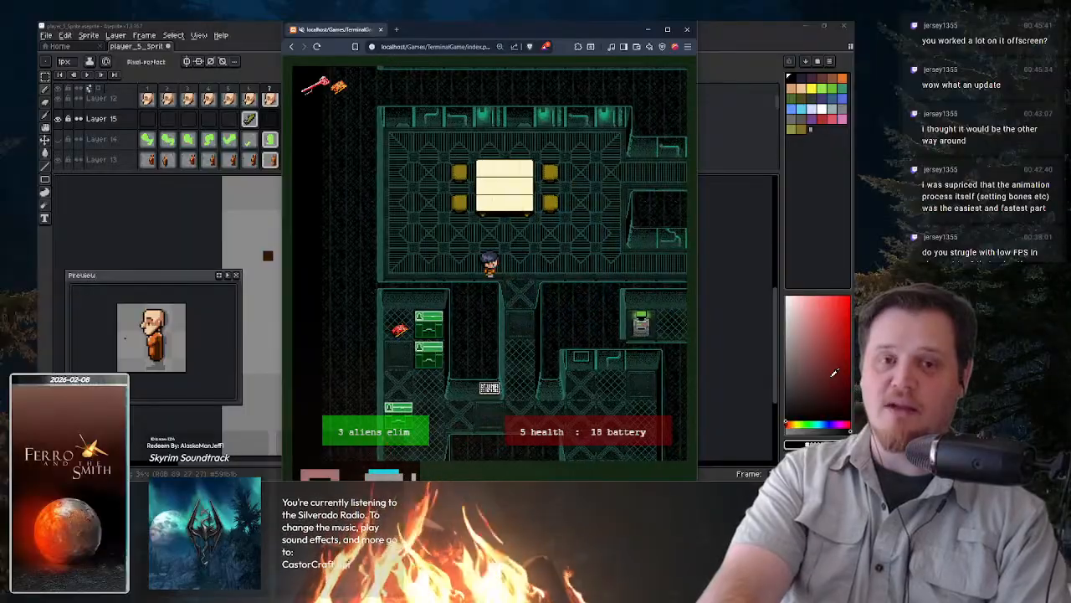
{"action": "key", "text": "Right"}
{"action": "key", "text": "Down"}
{"action": "key", "text": "Down"}
{"action": "key", "text": "Down"}
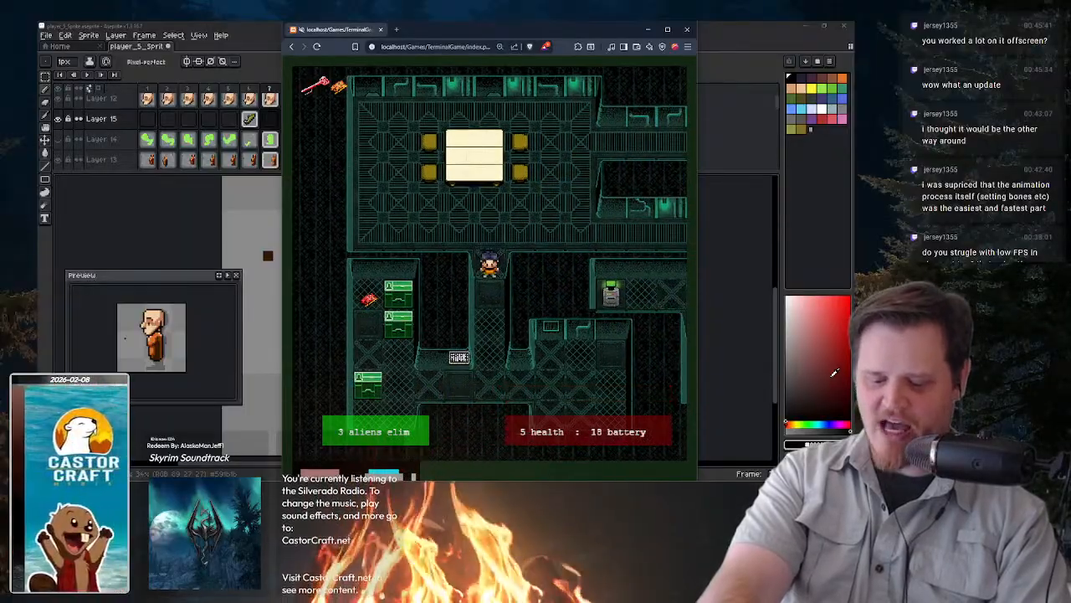
- Take the south passage to the western room with the green units, fire the taser at the alien there, and dismiss the out-of-power message
{"action": "key", "text": "Down"}
{"action": "key", "text": "Down"}
{"action": "key", "text": "Left"}
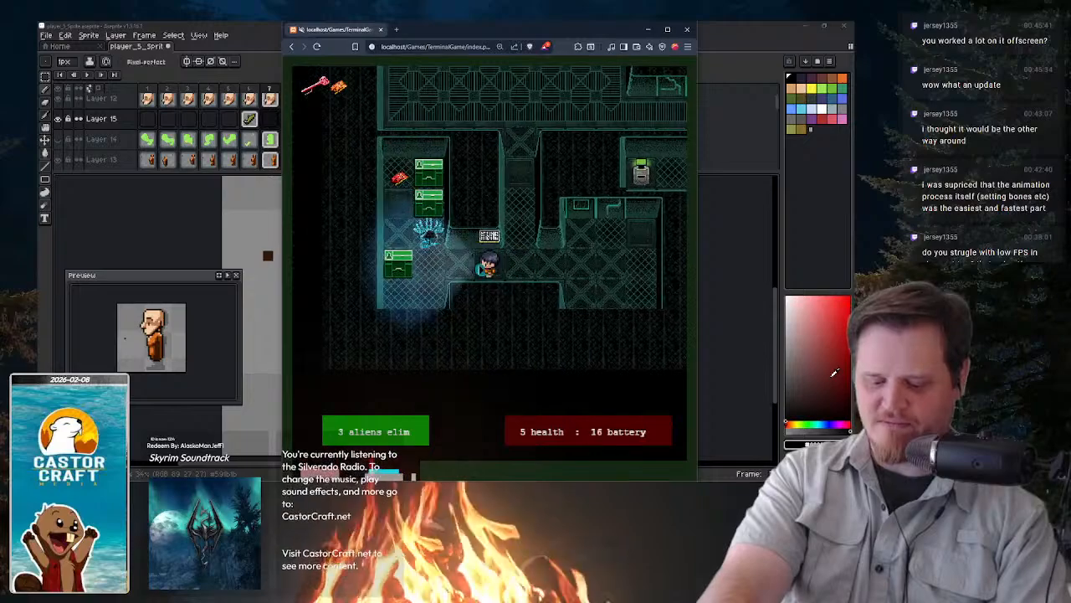
{"action": "key", "text": "Left"}
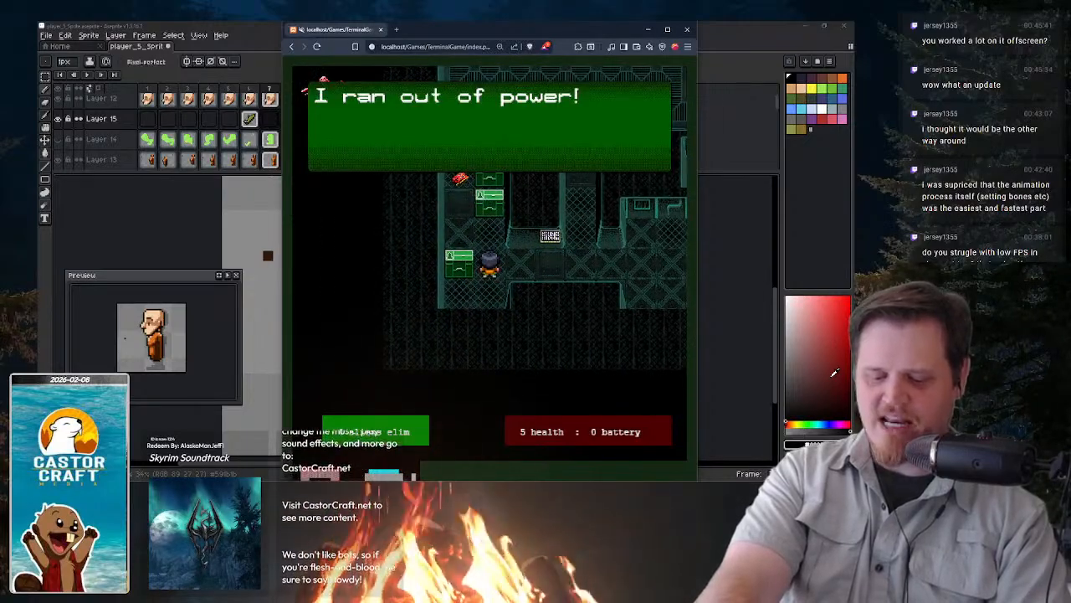
{"action": "key", "text": "space"}
{"action": "key", "text": "space"}
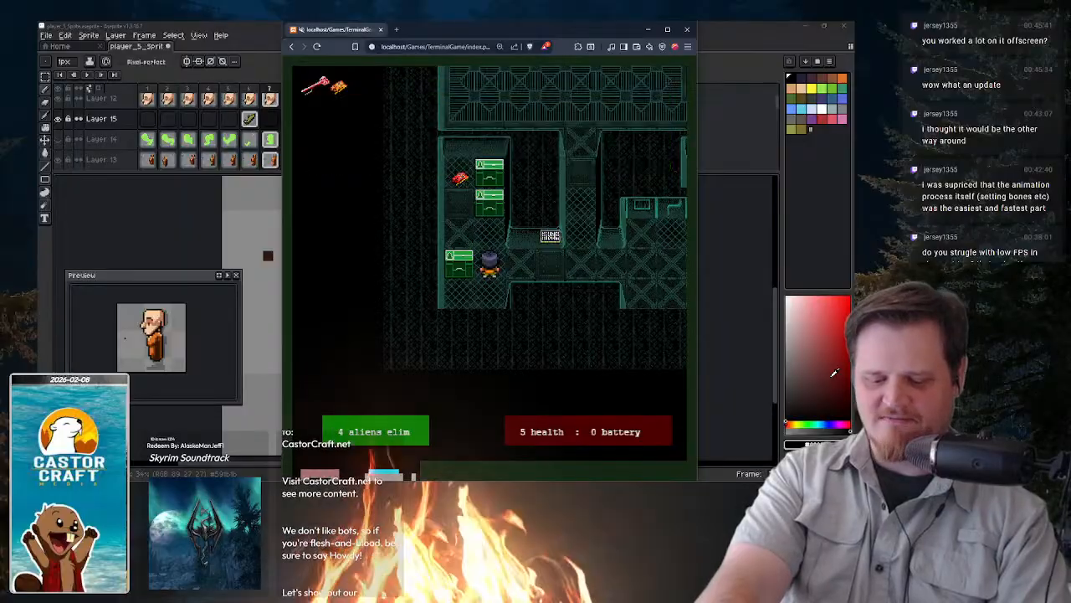
- Pick up the red keycard in the northwest corner of the room with the green units and dismiss its message
{"action": "key", "text": "Up"}
{"action": "key", "text": "Left"}
{"action": "key", "text": "Up"}
{"action": "key", "text": "space"}
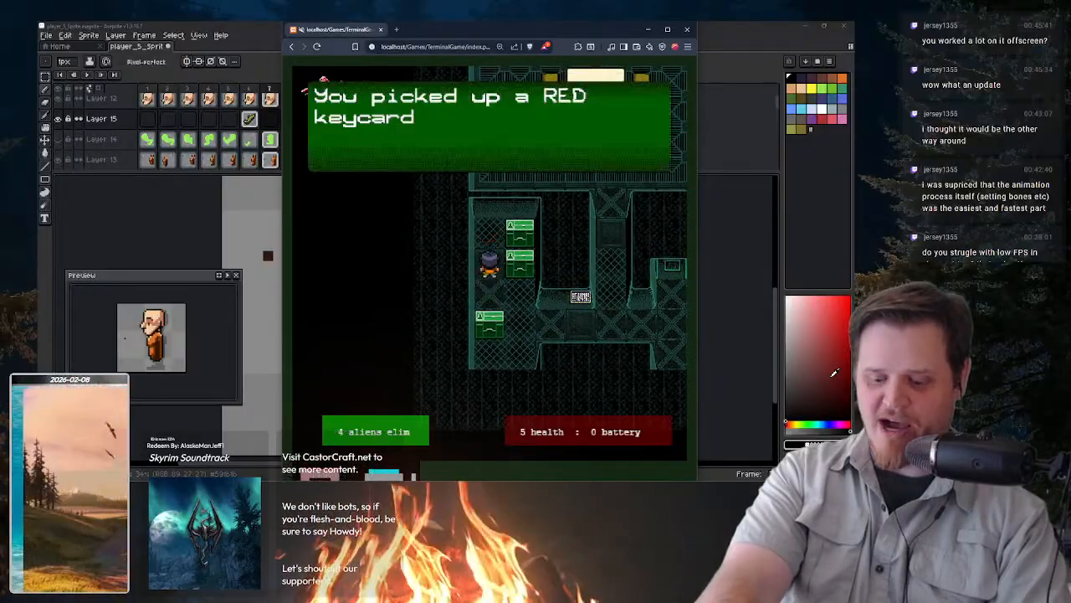
{"action": "key", "text": "space"}
- Leave the green-unit room and return north through the passage into the room with the large table
{"action": "key", "text": "Down"}
{"action": "key", "text": "Right"}
{"action": "key", "text": "Down"}
{"action": "key", "text": "Right"}
{"action": "key", "text": "Right"}
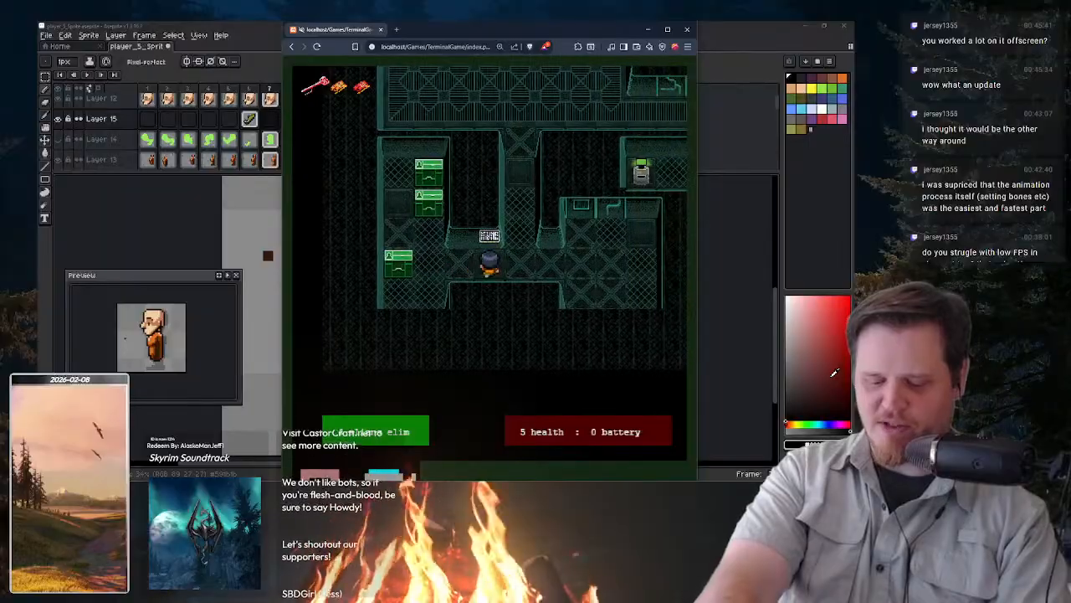
{"action": "key", "text": "Up"}
{"action": "key", "text": "Right"}
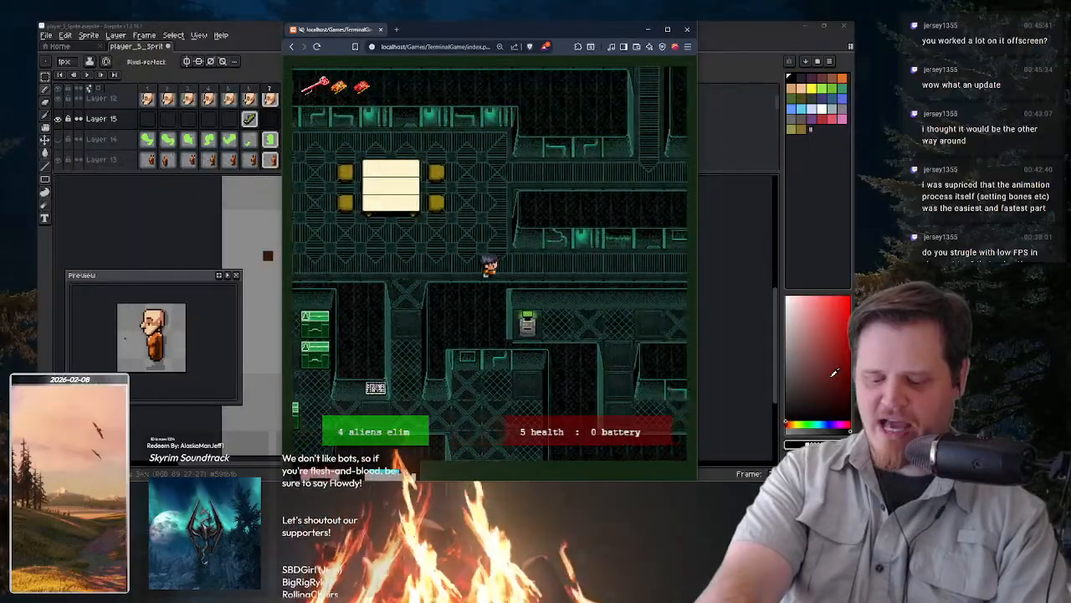
- Walk east along the long lower corridor and try the barred gate in its southern side passage
{"action": "key", "text": "Right"}
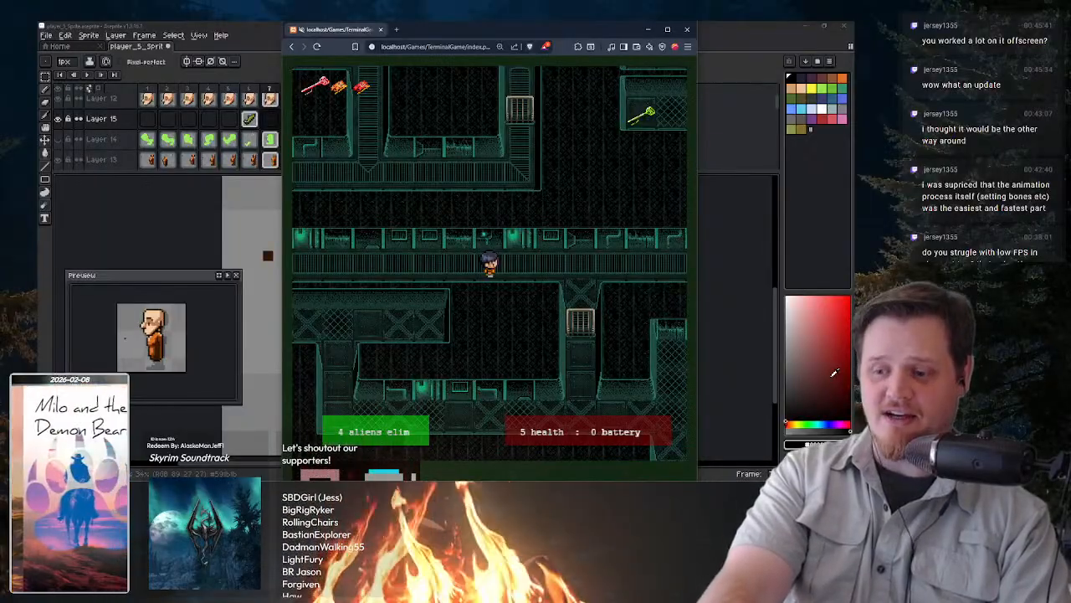
{"action": "key", "text": "Right"}
{"action": "key", "text": "Right"}
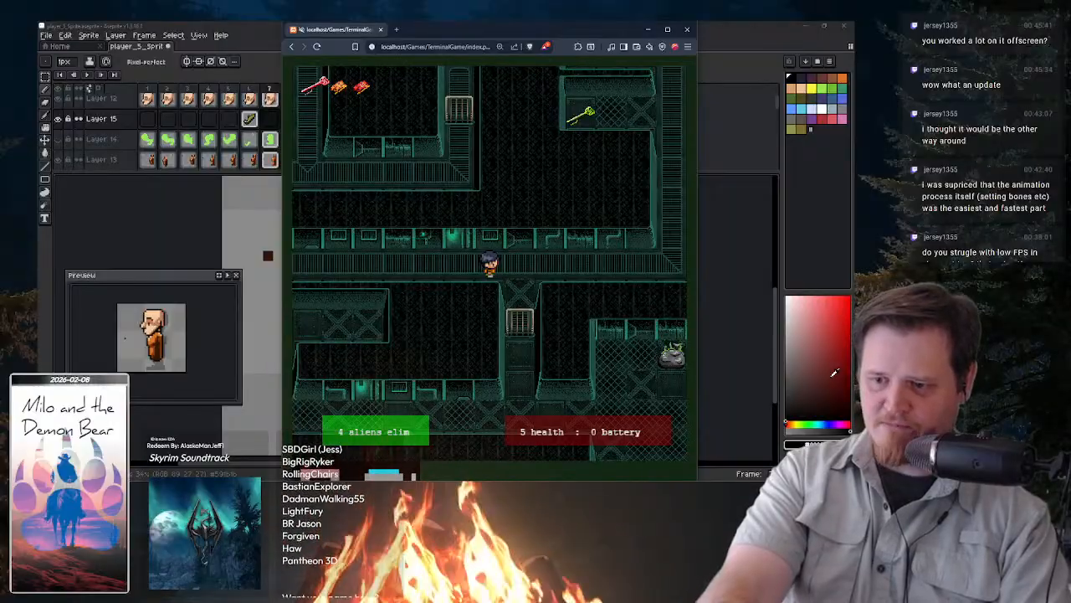
{"action": "key", "text": "Right"}
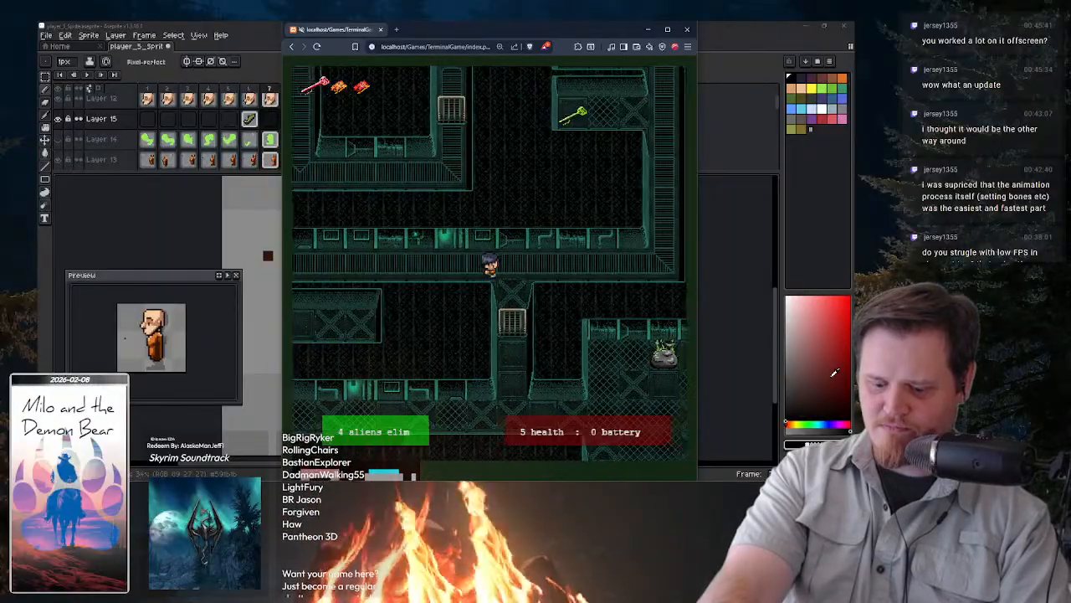
{"action": "key", "text": "Down"}
{"action": "key", "text": "Down"}
{"action": "key", "text": "Up"}
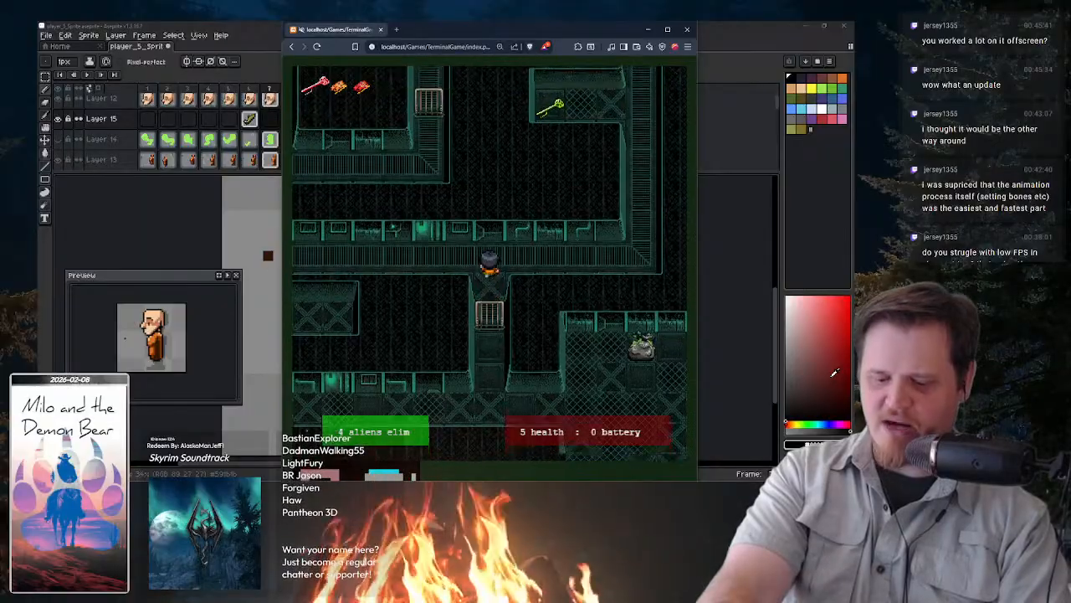
- Follow the corridor east and north and collect the green key from the alcove on the passage's west side
{"action": "key", "text": "Right"}
{"action": "key", "text": "Up"}
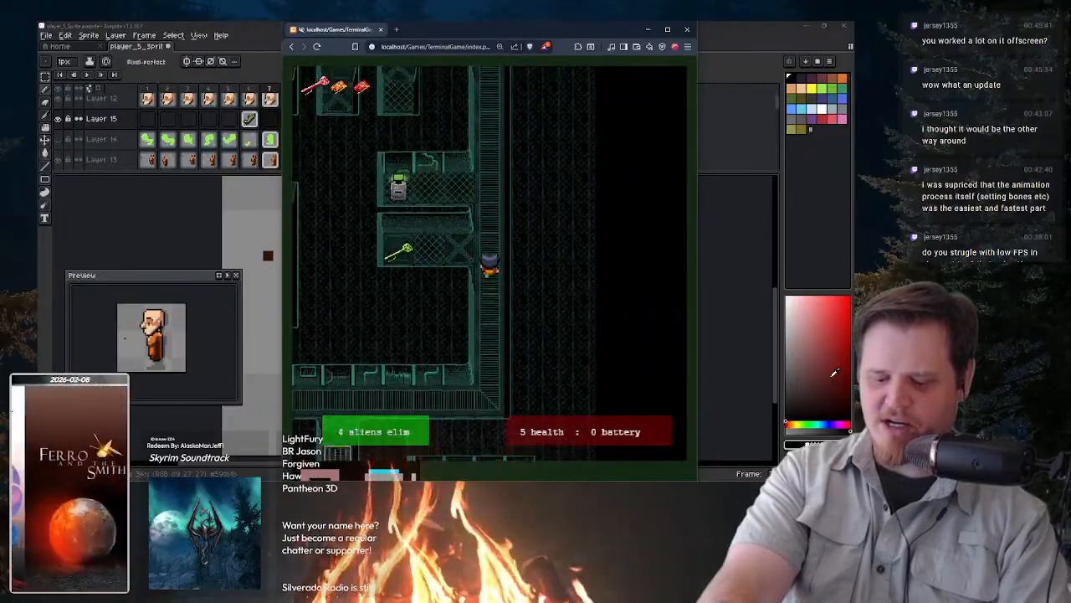
{"action": "key", "text": "Left"}
{"action": "key", "text": "Right"}
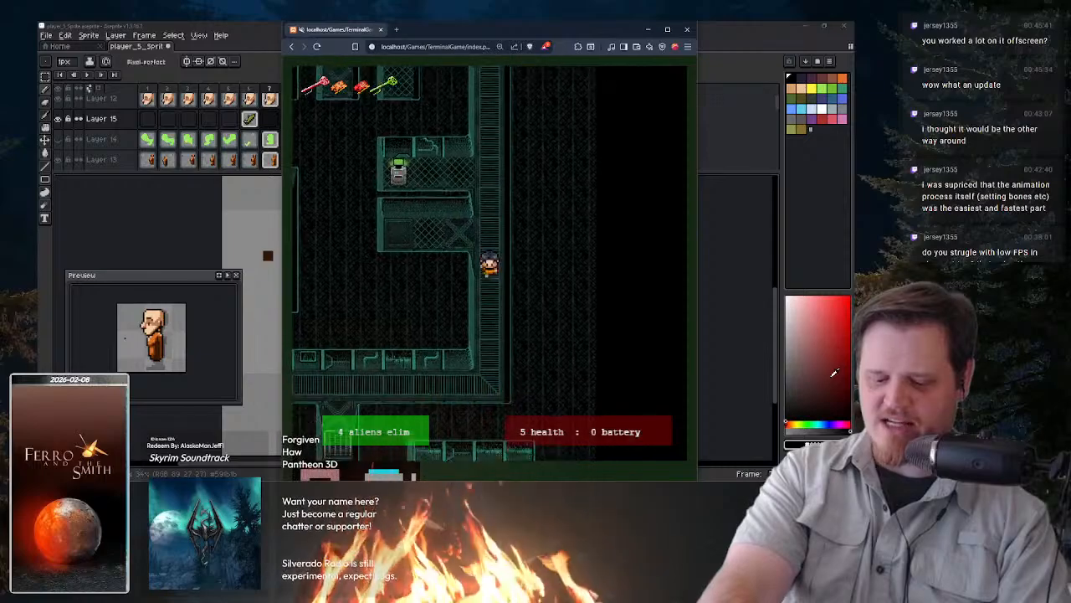
- Return to the barred gate south of the corridor and try it with the green key
{"action": "key", "text": "Right"}
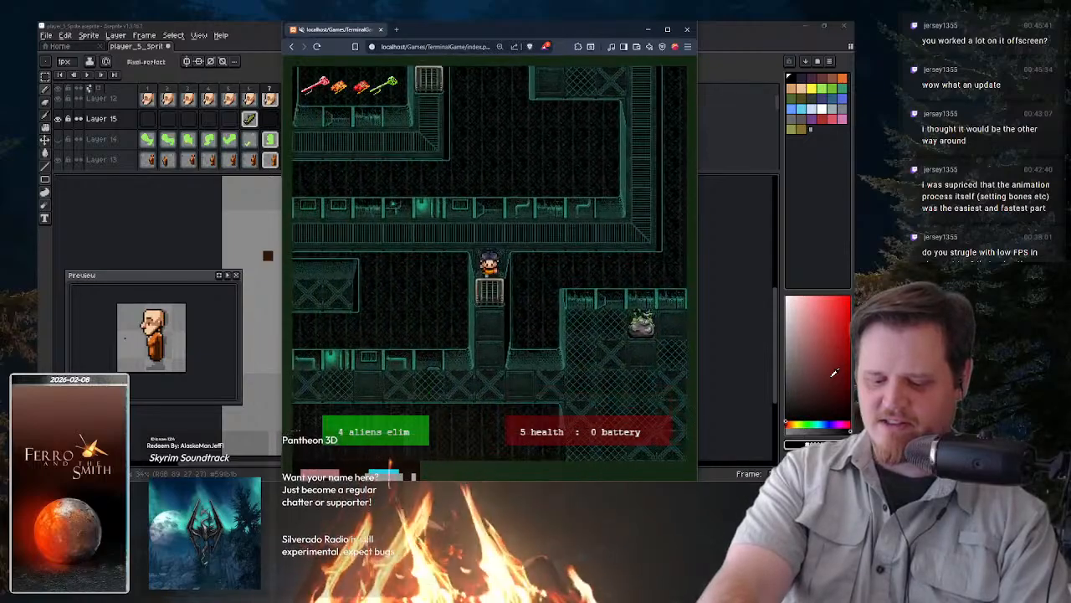
{"action": "key", "text": "Down"}
{"action": "key", "text": "Right"}
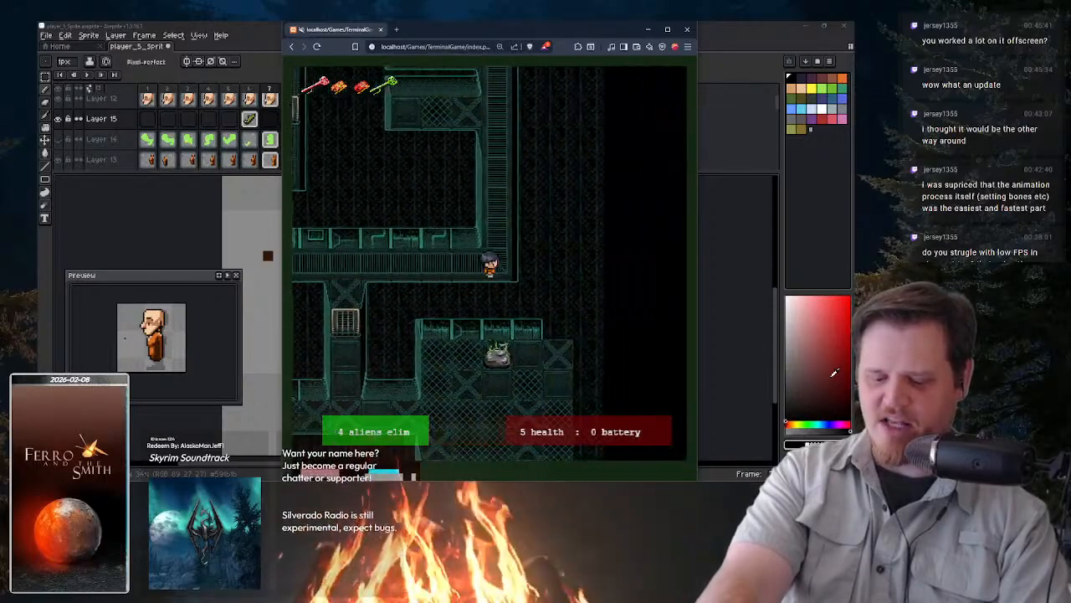
- Head north up the eastern passage and west to collect the blue key from the westernmost niche
{"action": "key", "text": "Up"}
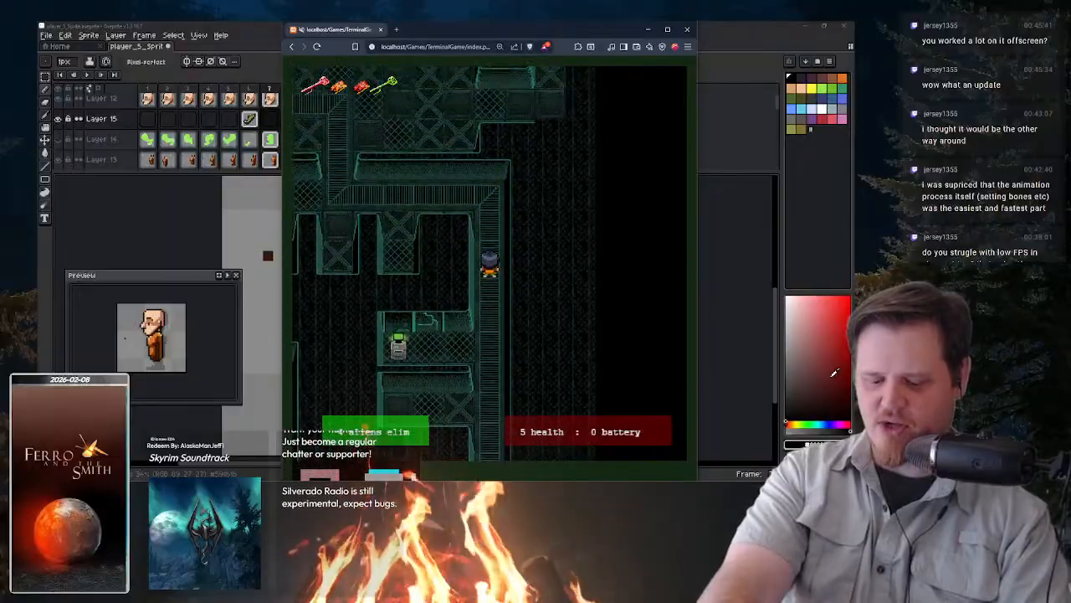
{"action": "key", "text": "Left"}
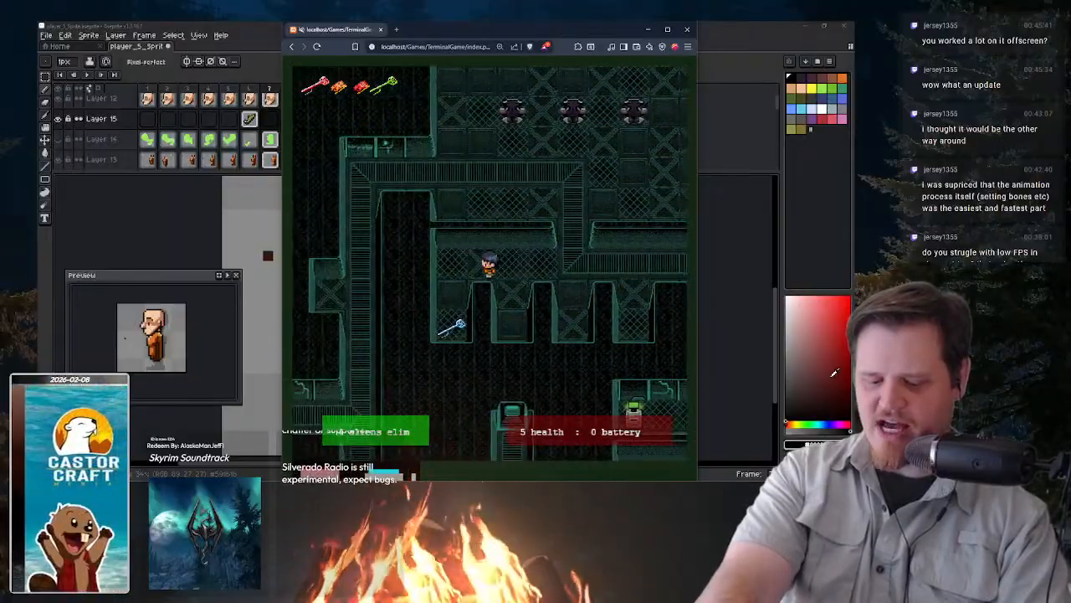
{"action": "key", "text": "Down"}
{"action": "key", "text": "Down"}
{"action": "key", "text": "Up"}
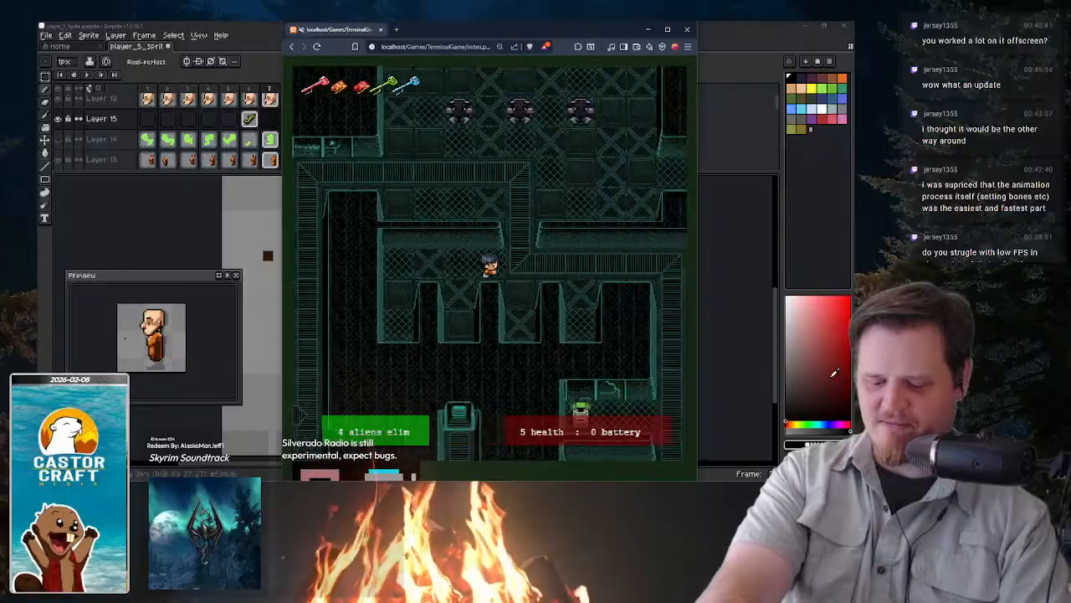
- Bring the blue key back down the eastern passage and go through the barred gate to the corridor south of it
{"action": "key", "text": "Down"}
{"action": "key", "text": "Right"}
{"action": "key", "text": "Down"}
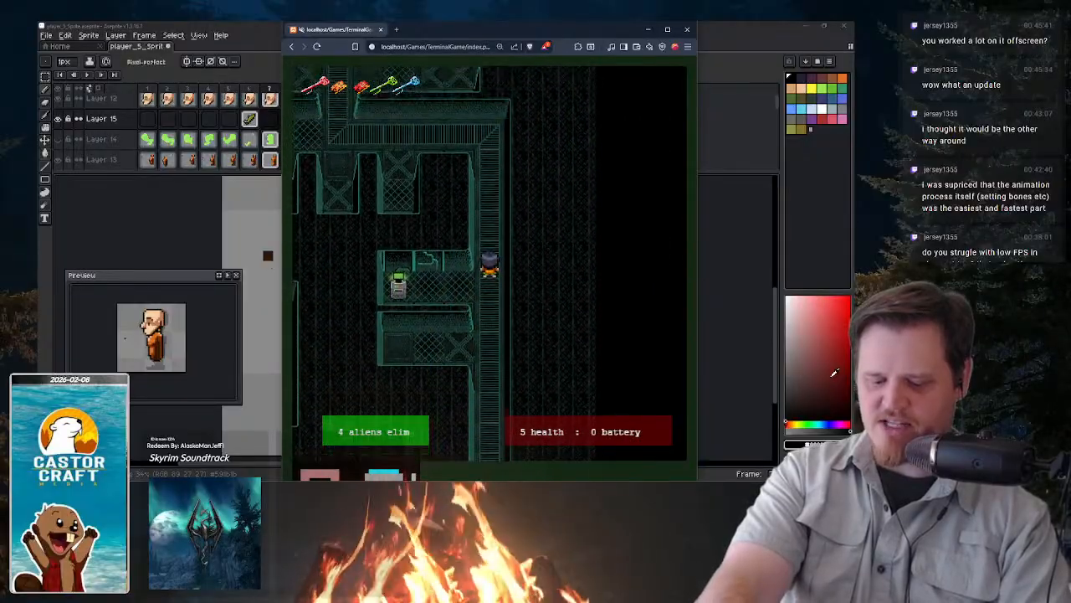
{"action": "key", "text": "Left"}
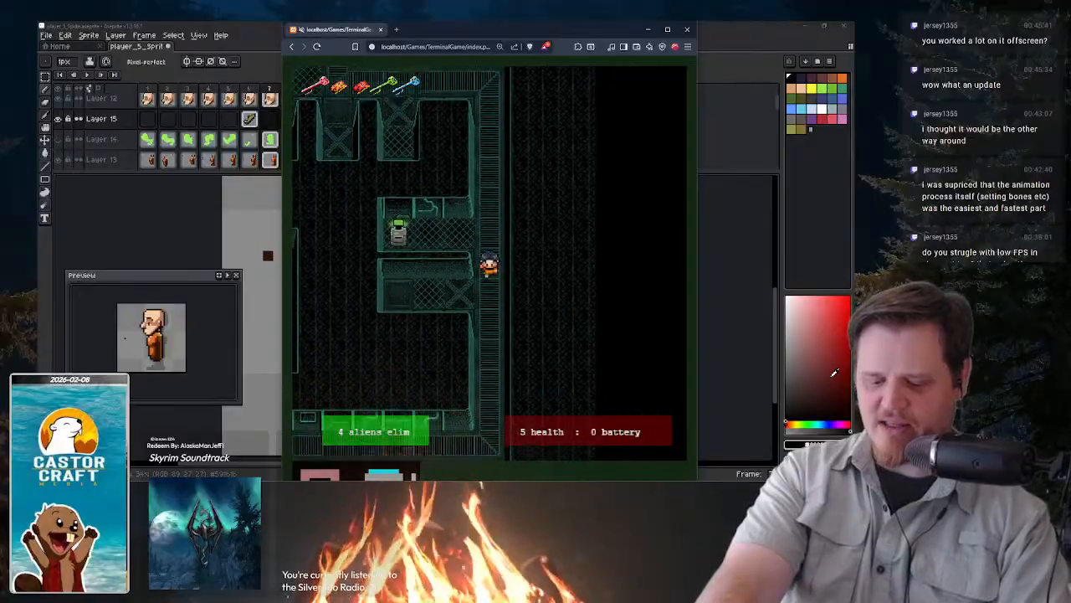
{"action": "key", "text": "Down"}
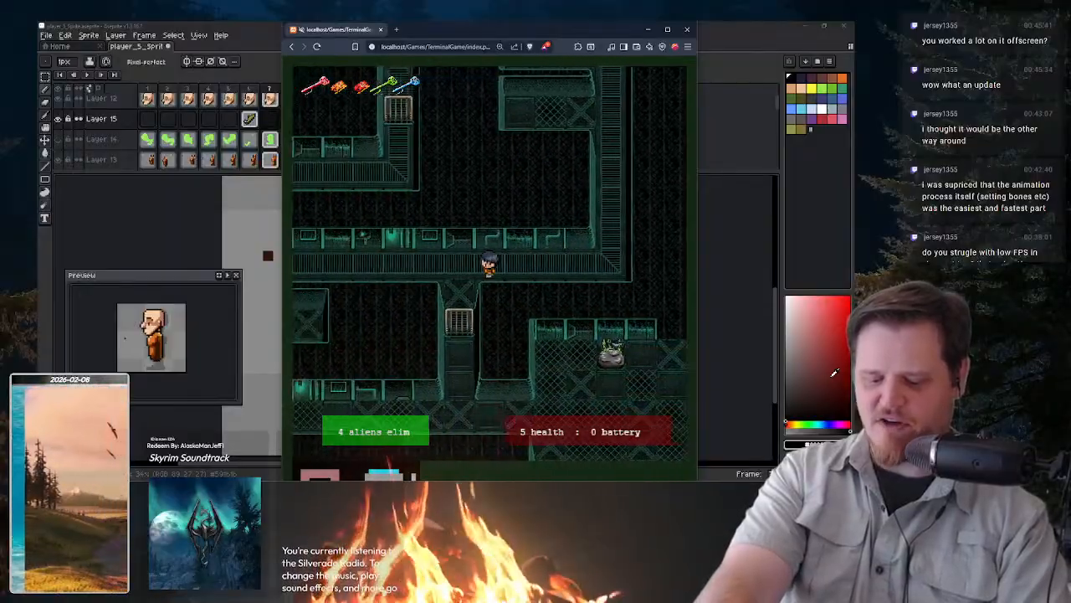
{"action": "key", "text": "Up"}
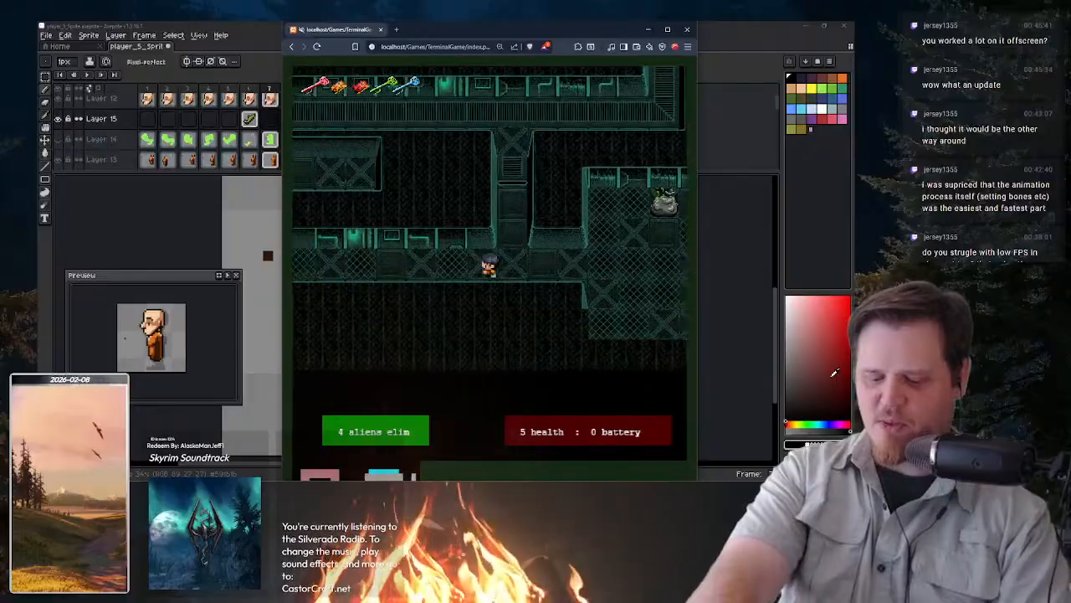
- View the picture on the terminal at the west end of the gated area and close it
{"action": "key", "text": "Up"}
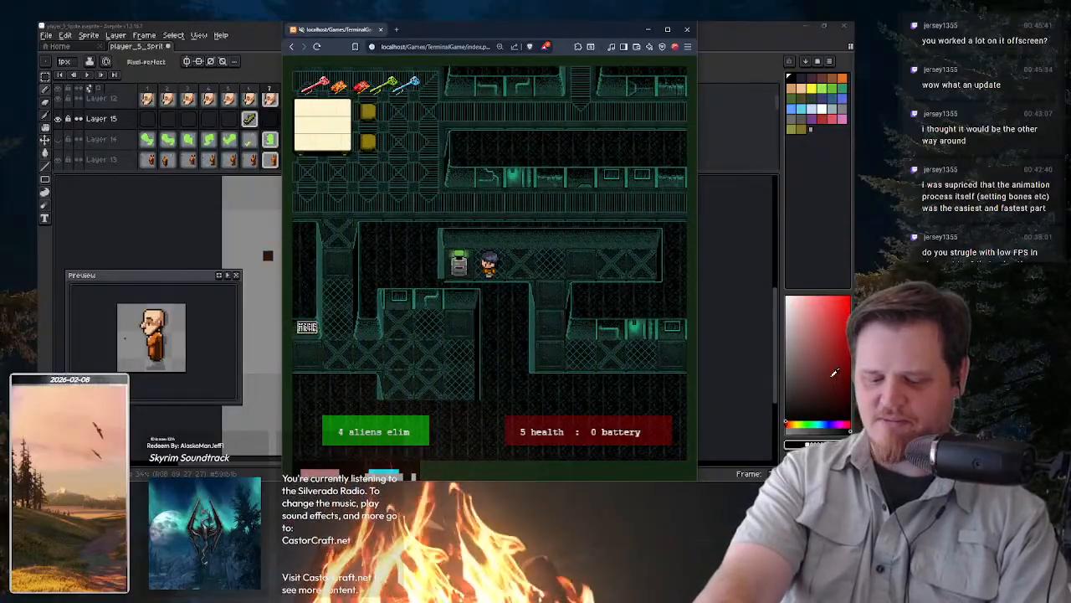
{"action": "key", "text": "Left"}
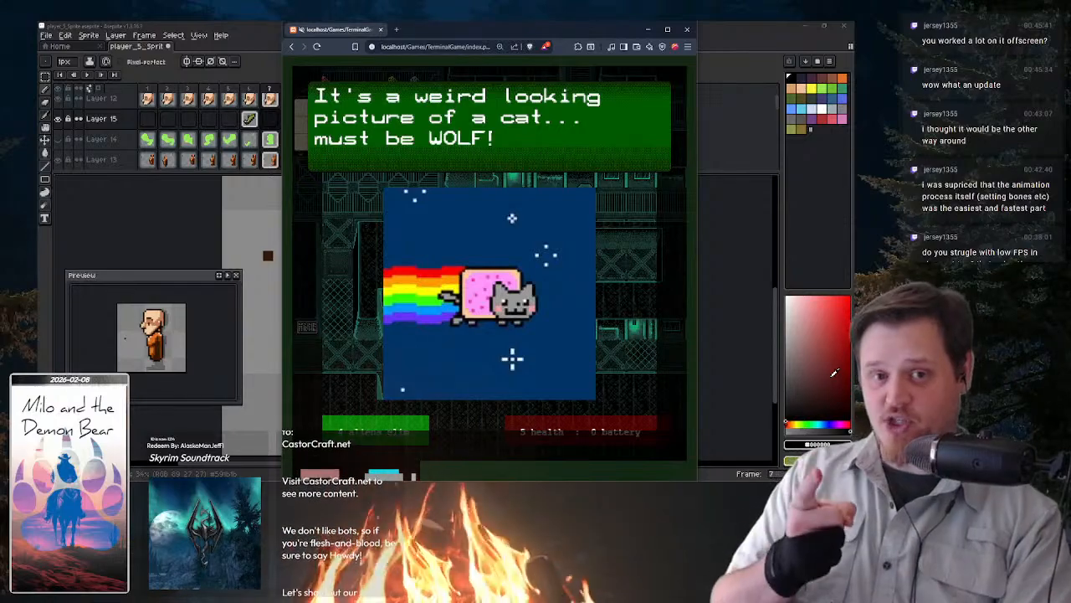
{"action": "key", "text": "space"}
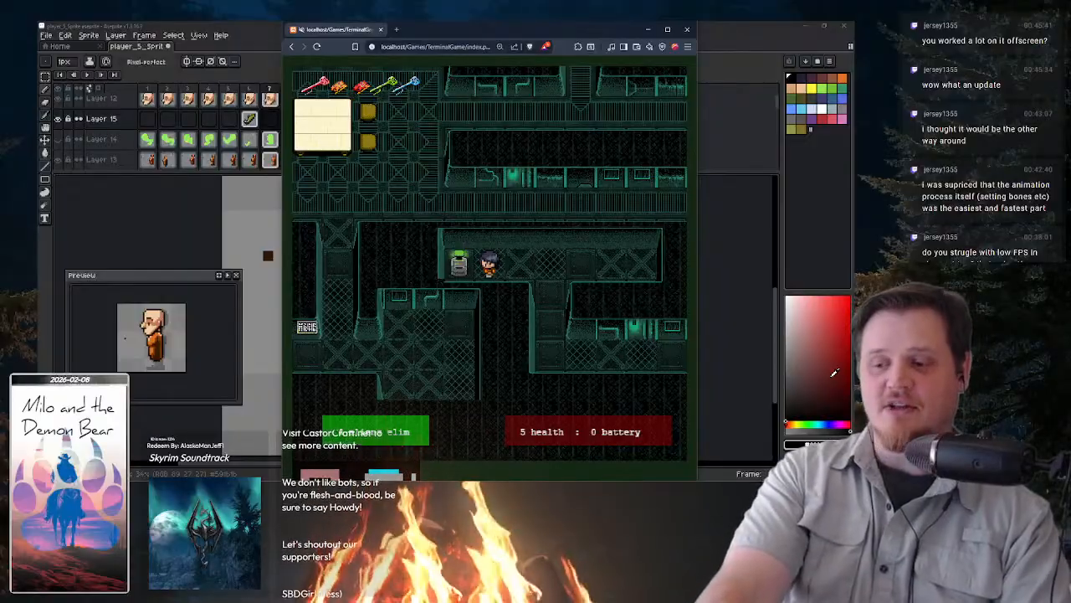
- Leave the terminal and walk back east and north through the opened gate passage toward the long corridor
{"action": "key", "text": "Right"}
{"action": "key", "text": "Right"}
{"action": "key", "text": "Down"}
{"action": "key", "text": "Down"}
{"action": "key", "text": "Down"}
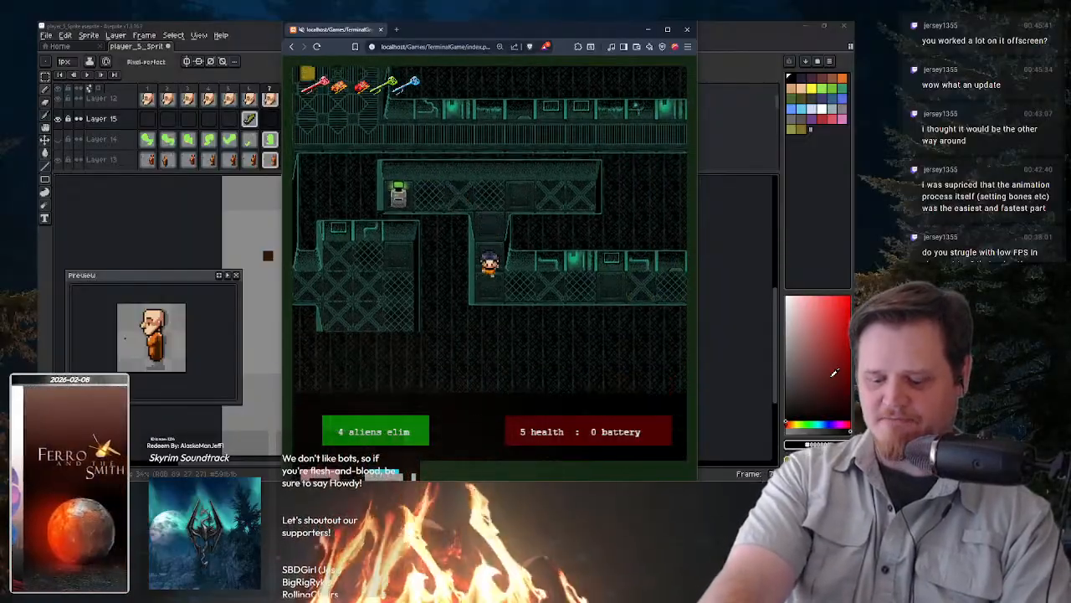
{"action": "key", "text": "Right"}
{"action": "key", "text": "Right"}
{"action": "key", "text": "Right"}
{"action": "key", "text": "Up"}
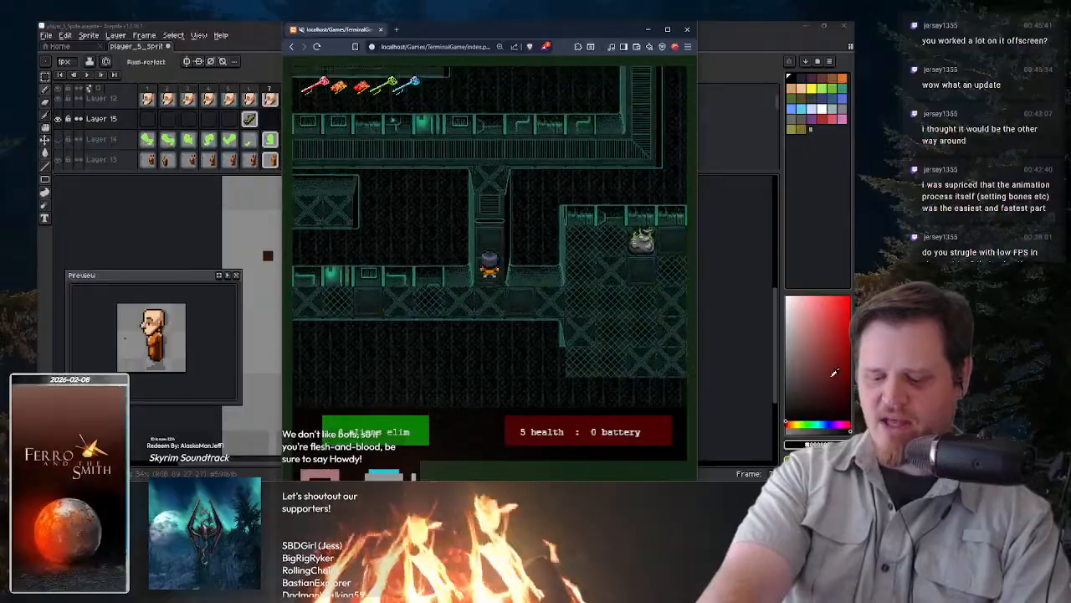
- Go by way of the table room into the upper corridor and through its barred gate to the device at the passage's north end
{"action": "key", "text": "Left"}
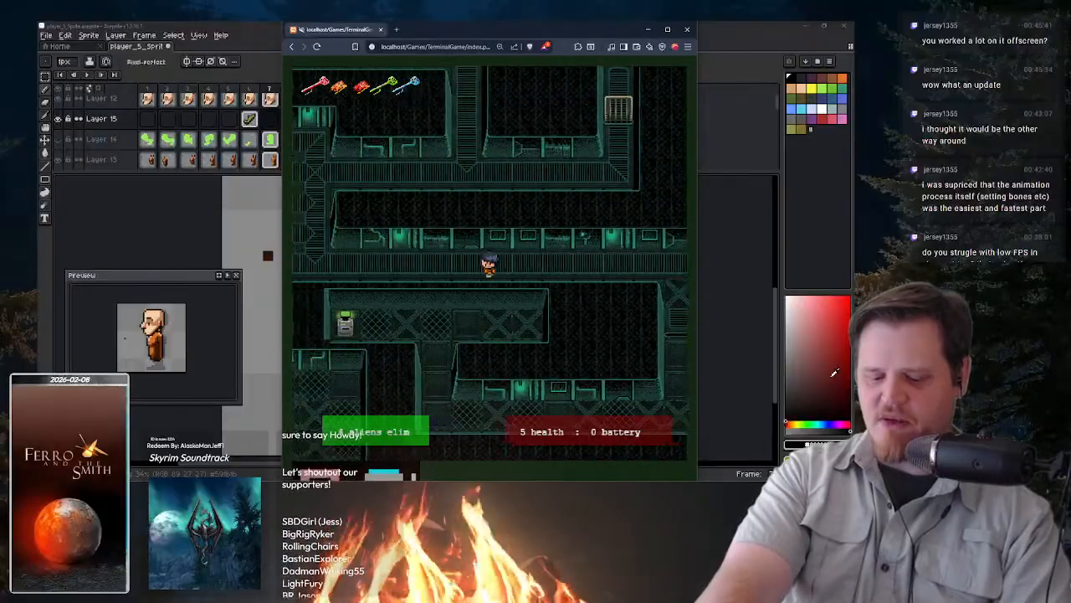
{"action": "key", "text": "Up"}
{"action": "key", "text": "Right"}
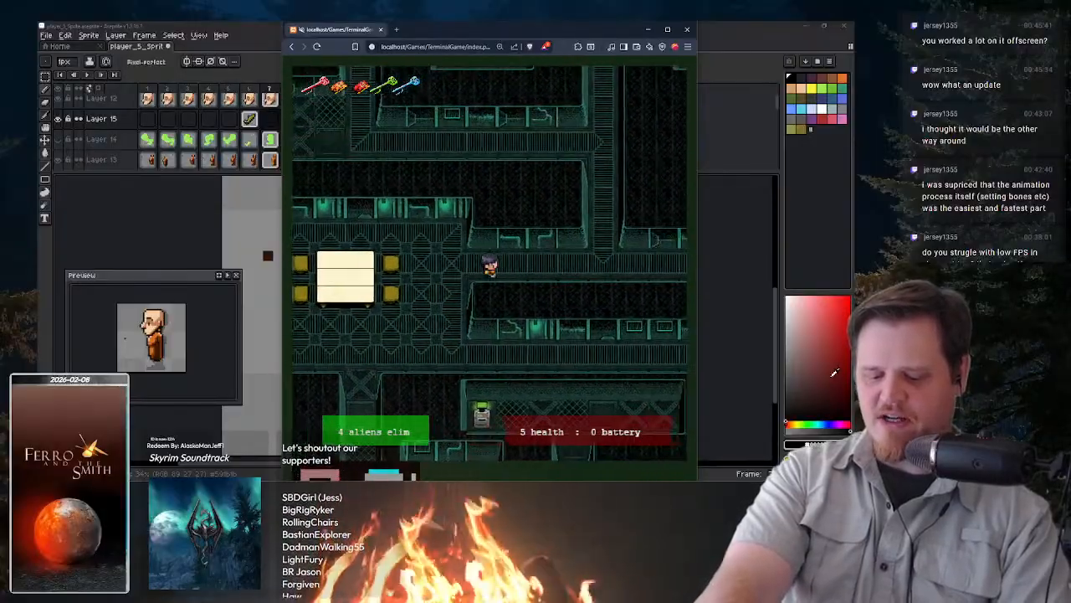
{"action": "key", "text": "Right"}
{"action": "key", "text": "Up"}
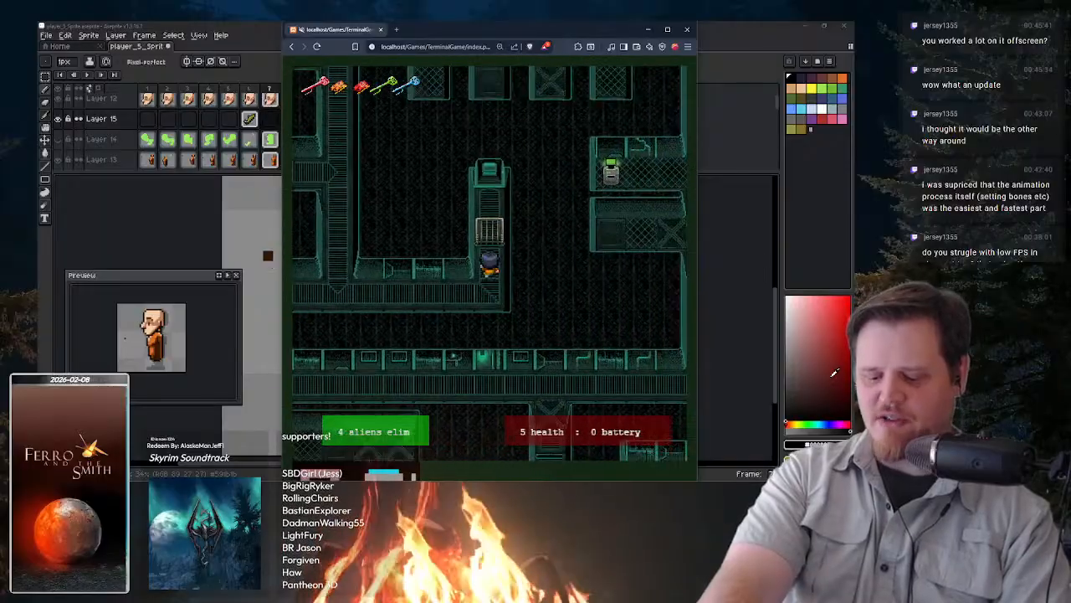
{"action": "key", "text": "Up"}
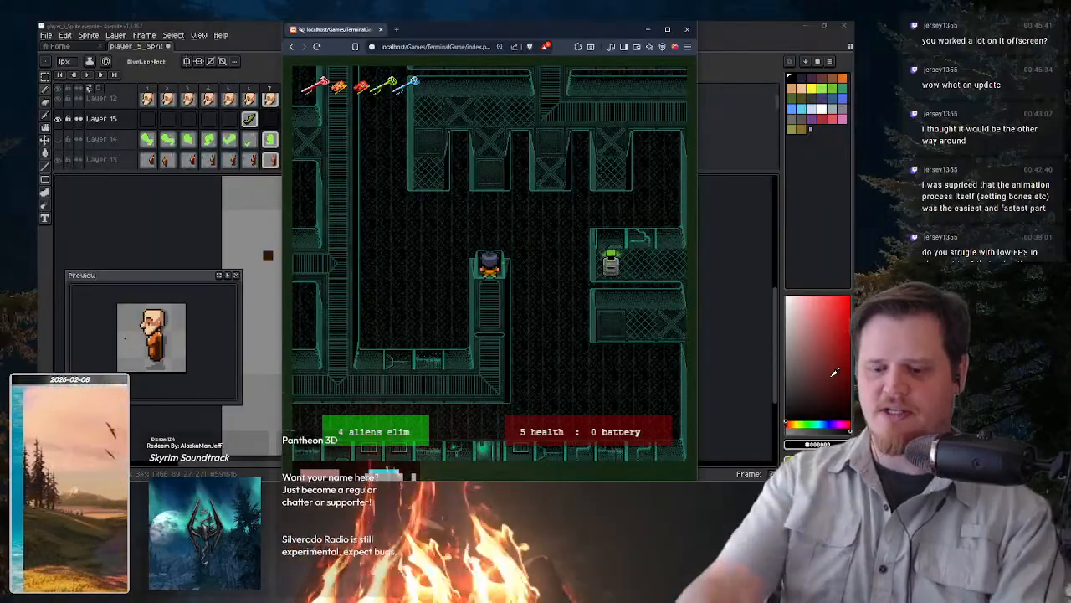
- Go back out of the gated passage and walk west and north to the westernmost of the three chairs in the northern room
{"action": "key", "text": "Down"}
{"action": "key", "text": "Left"}
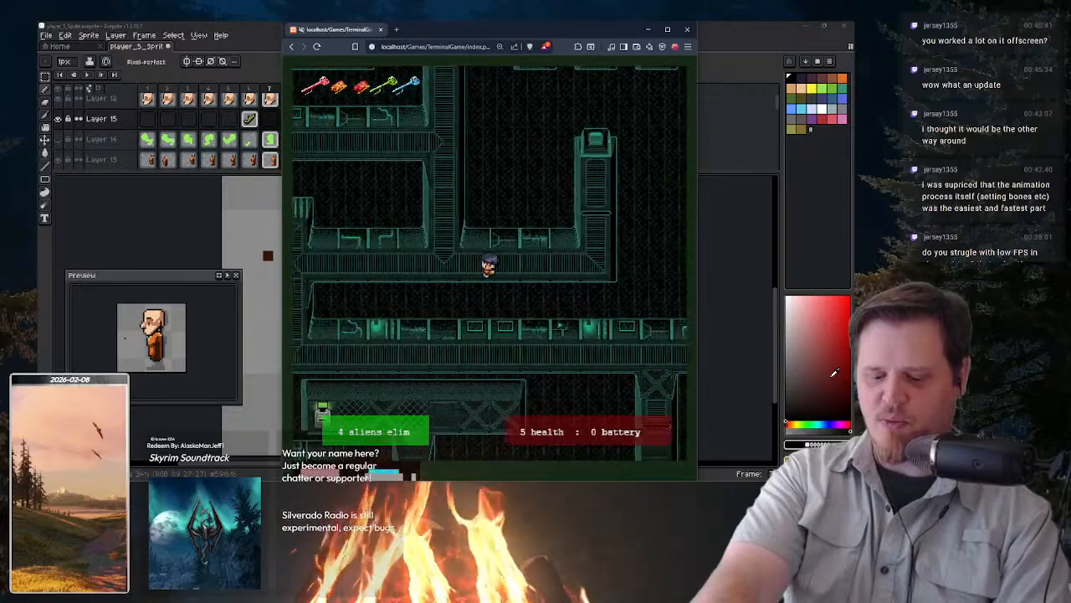
{"action": "key", "text": "Up"}
{"action": "key", "text": "Up"}
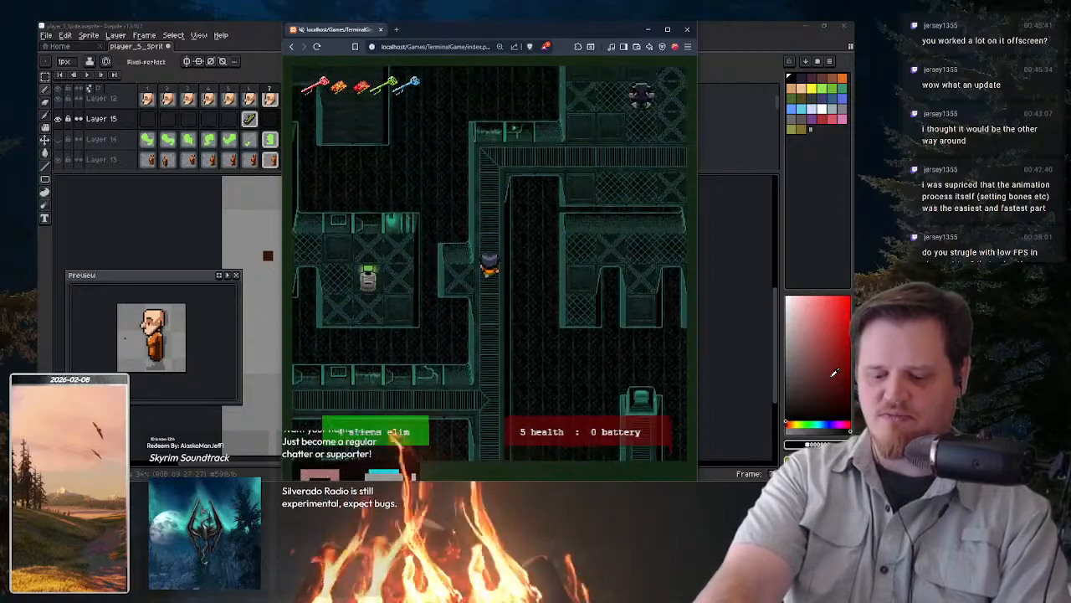
{"action": "key", "text": "Up"}
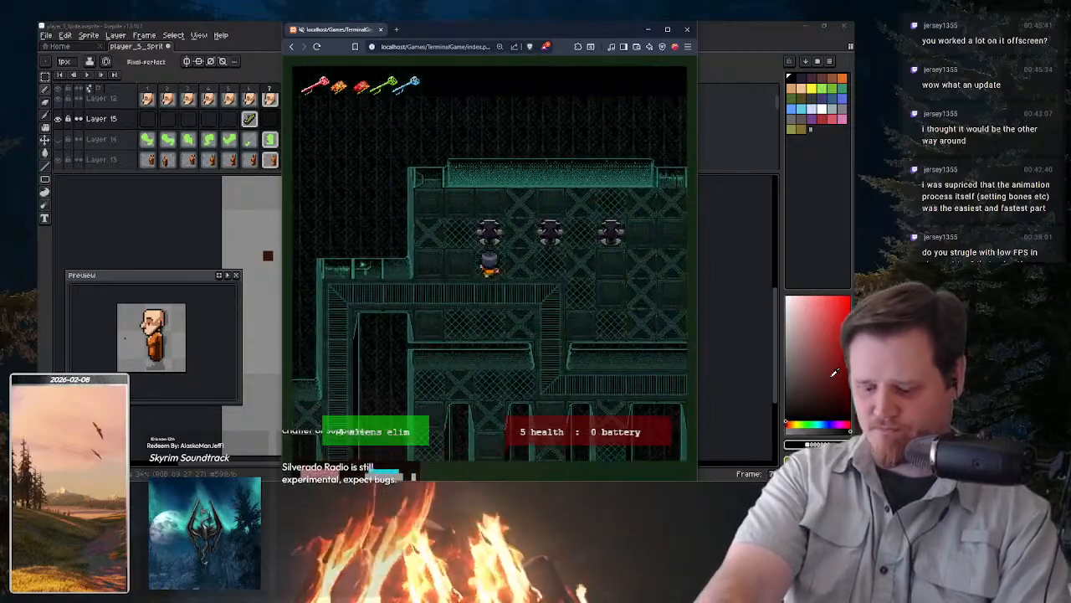
- Examine the westernmost chair and the middle captain's chair in the northern room
{"action": "key", "text": "space"}
{"action": "key", "text": "Right"}
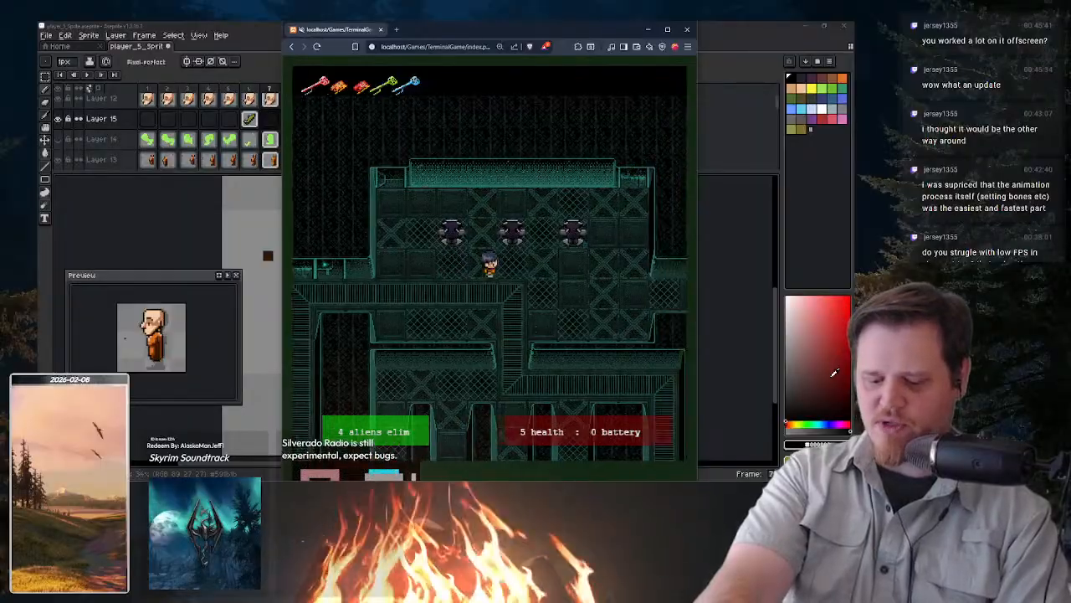
{"action": "key", "text": "Up"}
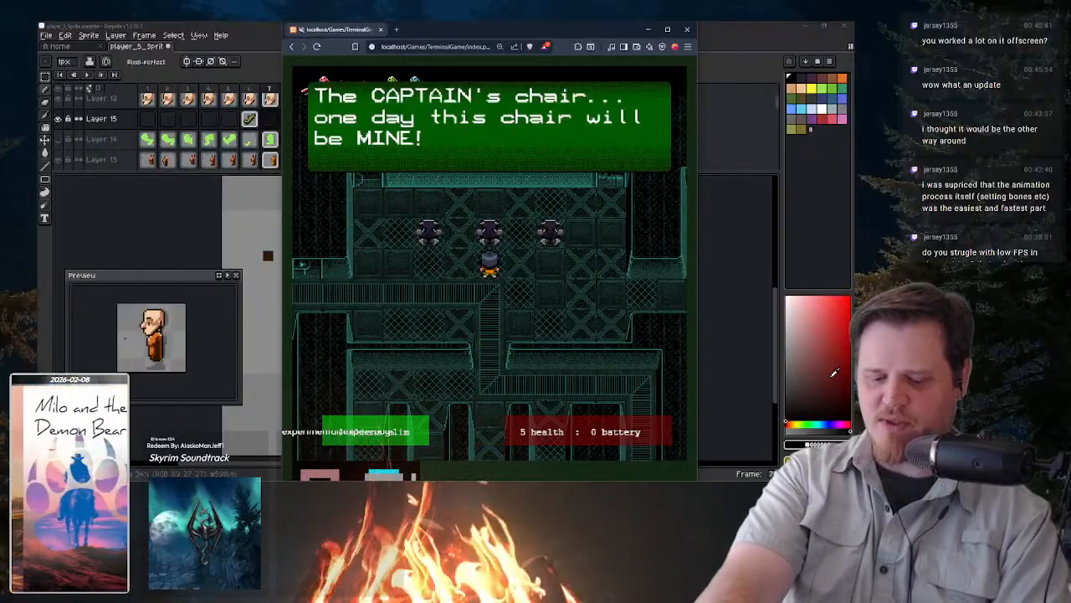
- Close the captain's chair message, leave the chair room by its south passage and walk east along the corridor below
{"action": "key", "text": "space"}
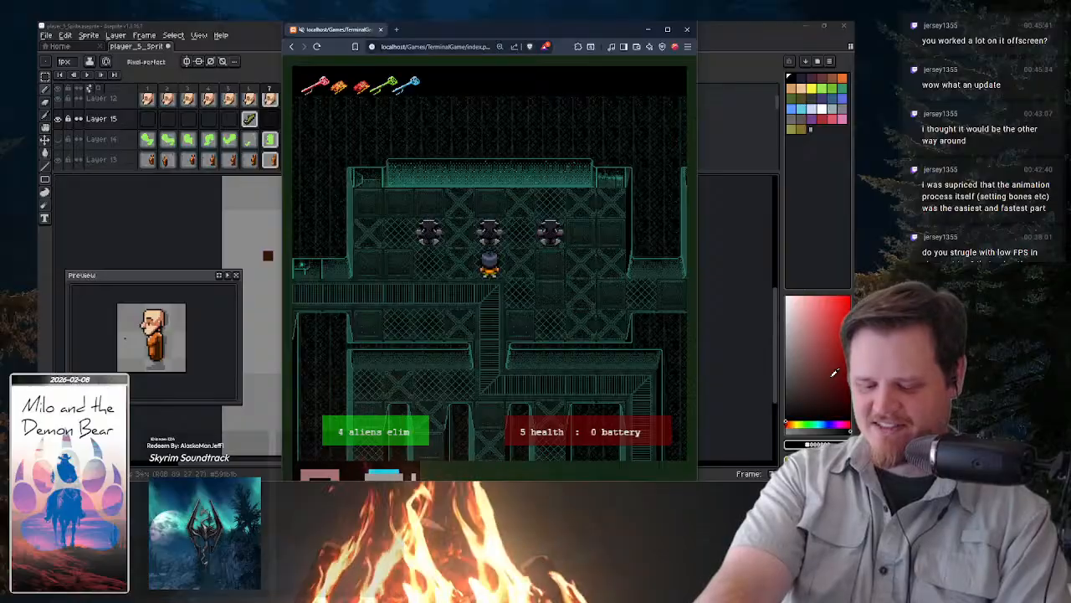
{"action": "key", "text": "Right"}
{"action": "key", "text": "Down"}
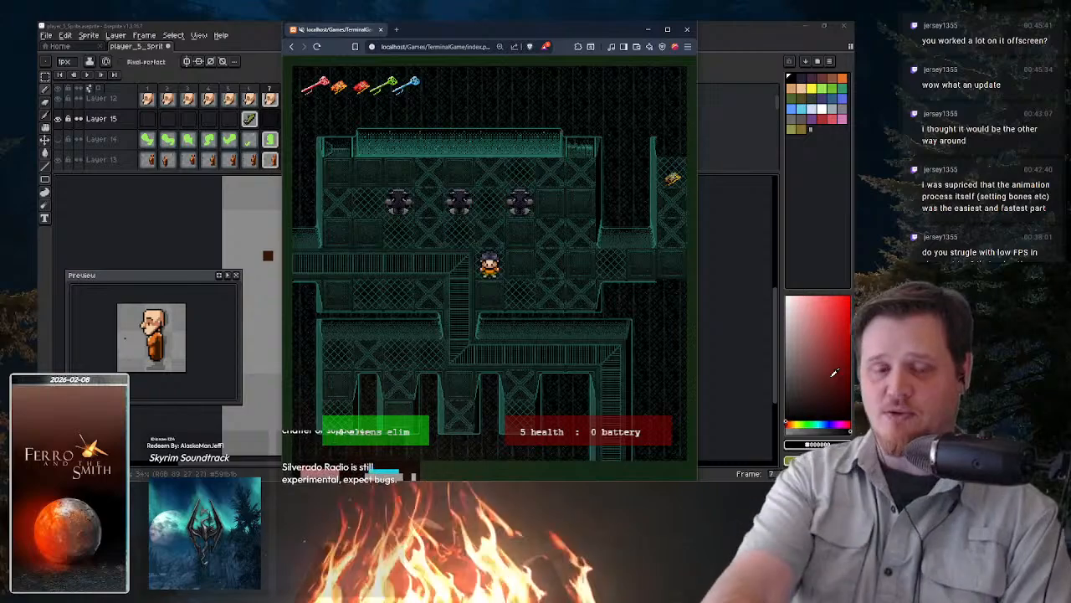
{"action": "key", "text": "Down"}
{"action": "key", "text": "Left"}
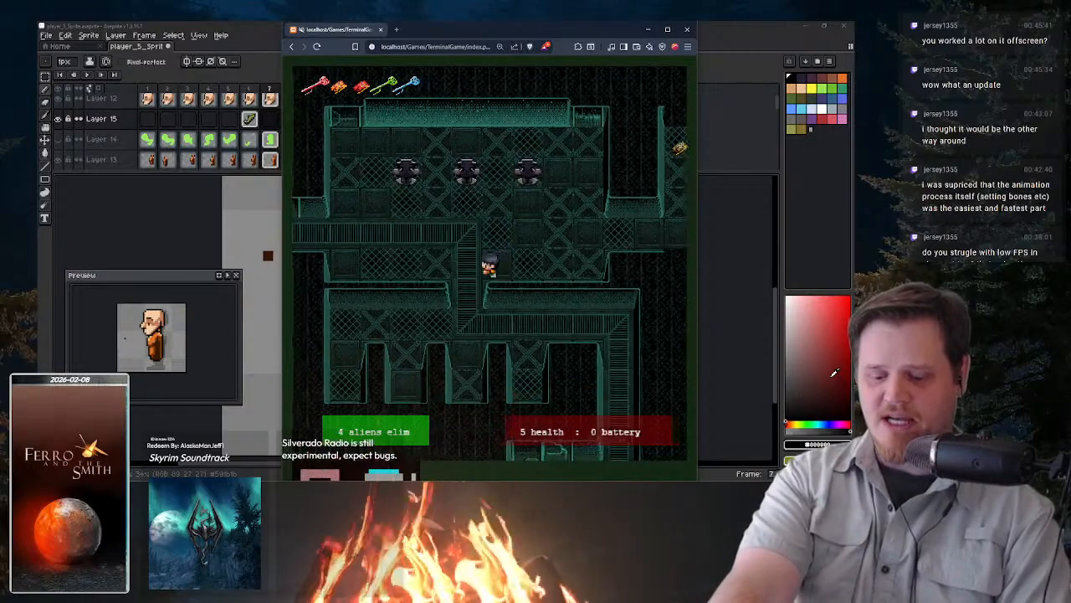
{"action": "key", "text": "Down"}
{"action": "key", "text": "Right"}
{"action": "key", "text": "Down"}
{"action": "key", "text": "Right"}
{"action": "key", "text": "Right"}
{"action": "key", "text": "Right"}
{"action": "key", "text": "Right"}
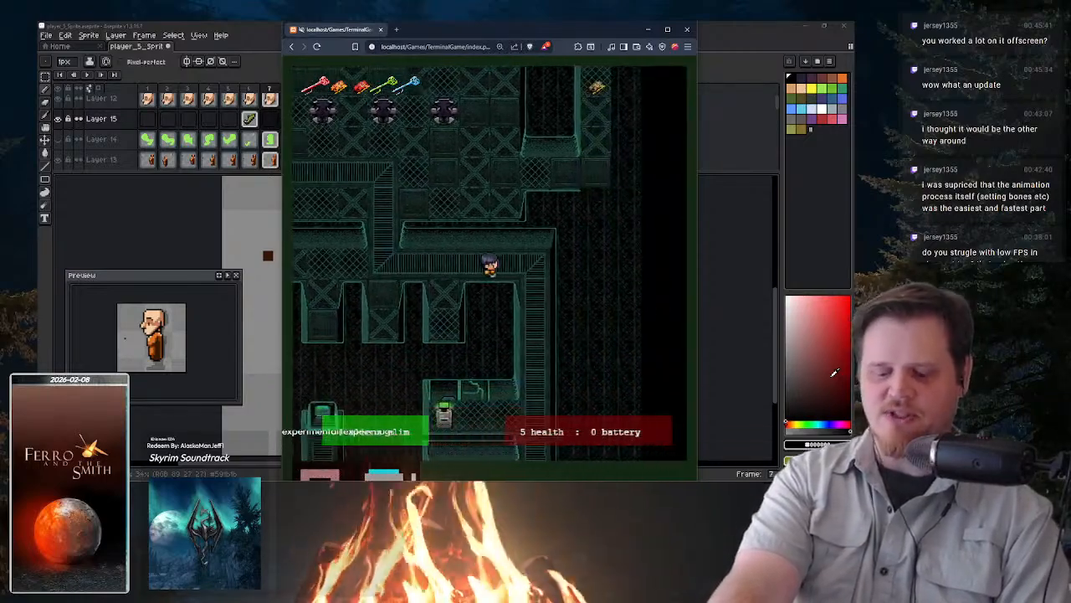
- Follow the corridor around its east bend and south past the terminal alcove to the long east-west corridor
{"action": "key", "text": "Left"}
{"action": "key", "text": "Right"}
{"action": "key", "text": "Down"}
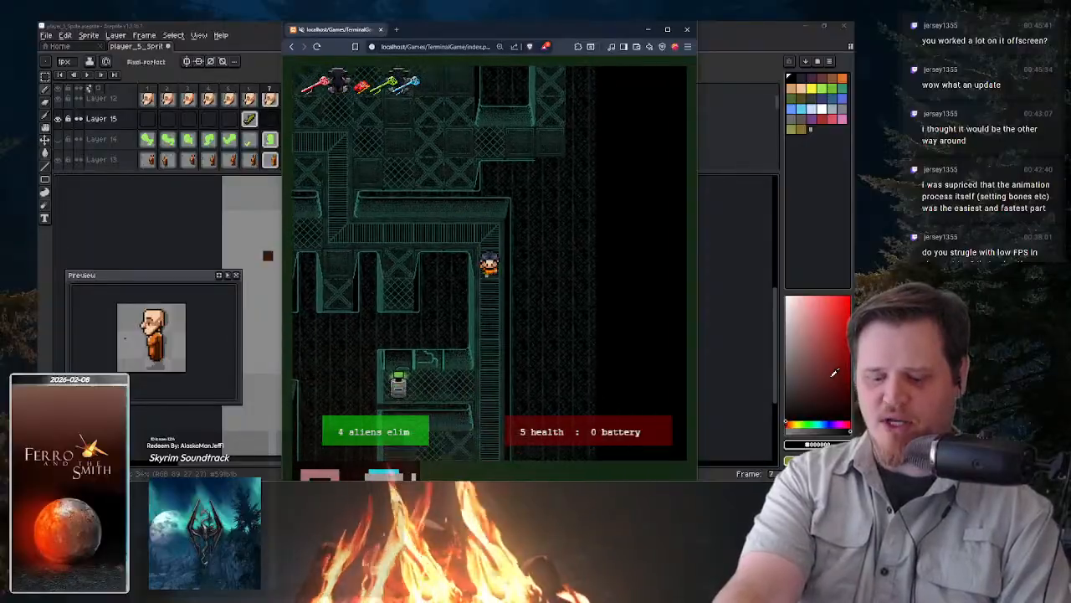
{"action": "key", "text": "Down"}
{"action": "key", "text": "Down"}
{"action": "key", "text": "Down"}
{"action": "key", "text": "Down"}
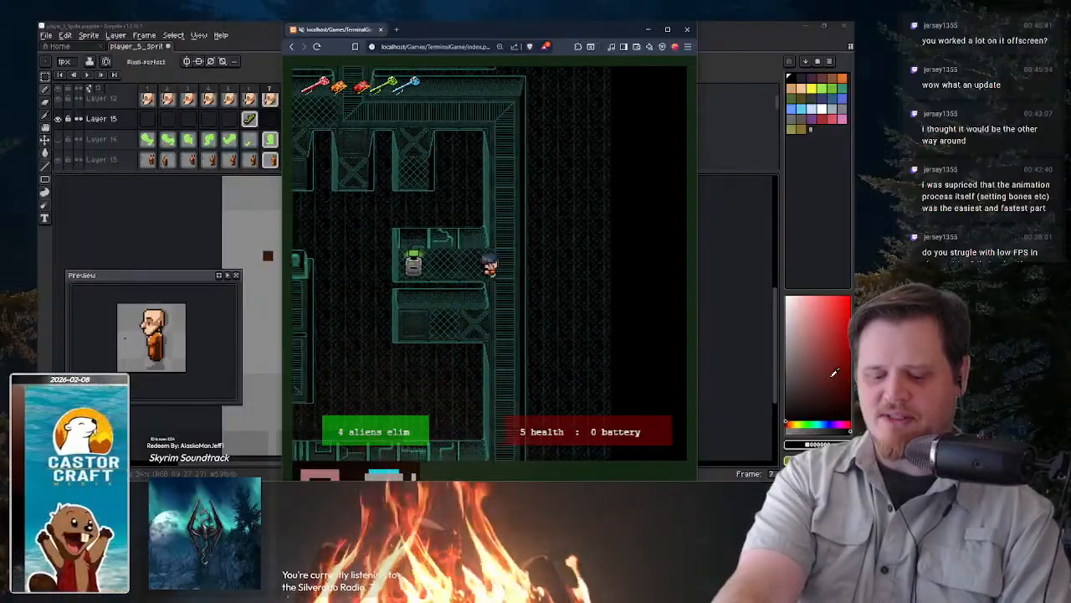
{"action": "key", "text": "Down"}
{"action": "key", "text": "Down"}
{"action": "key", "text": "Down"}
{"action": "key", "text": "Down"}
{"action": "key", "text": "Down"}
{"action": "key", "text": "Down"}
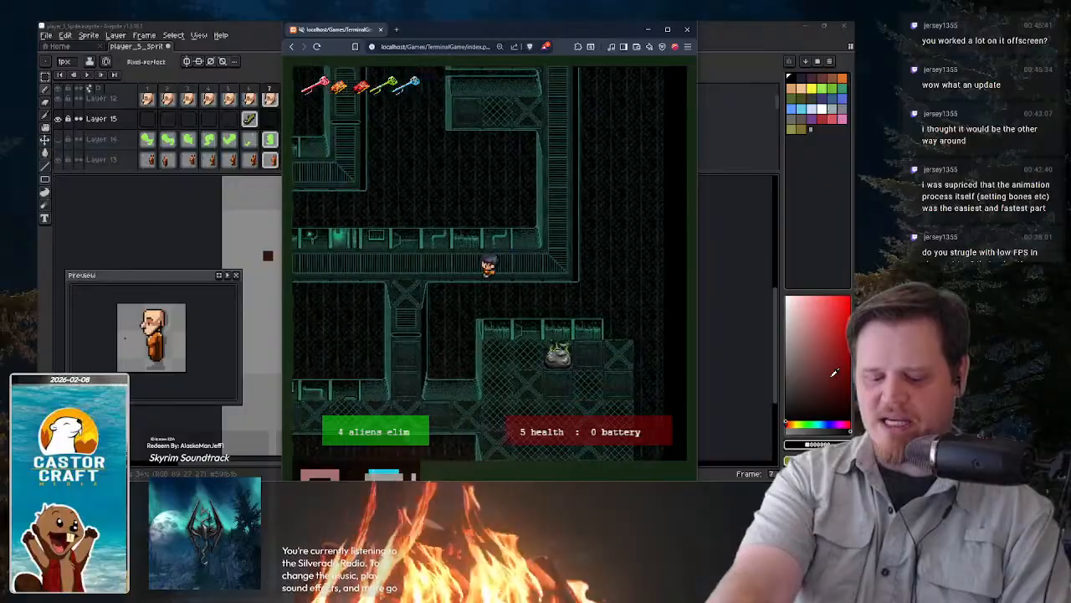
- Walk west along the long corridor into the room with the large table
{"action": "key", "text": "Left"}
{"action": "key", "text": "Left"}
{"action": "key", "text": "Left"}
{"action": "key", "text": "Left"}
{"action": "key", "text": "Left"}
{"action": "key", "text": "Left"}
{"action": "key", "text": "Left"}
{"action": "key", "text": "Left"}
{"action": "key", "text": "Left"}
{"action": "key", "text": "Left"}
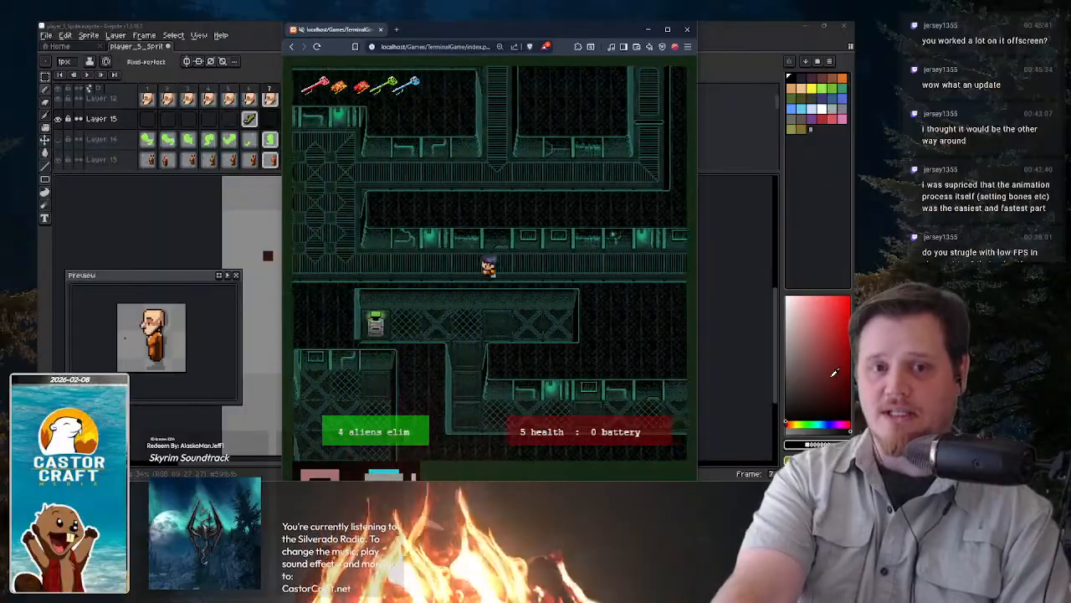
{"action": "key", "text": "Left"}
{"action": "key", "text": "Left"}
{"action": "key", "text": "Left"}
{"action": "key", "text": "Left"}
{"action": "key", "text": "Left"}
- Walk north beside the table and examine the upper chair on its east side
{"action": "key", "text": "Up"}
{"action": "key", "text": "Up"}
{"action": "key", "text": "Up"}
{"action": "key", "text": "Right"}
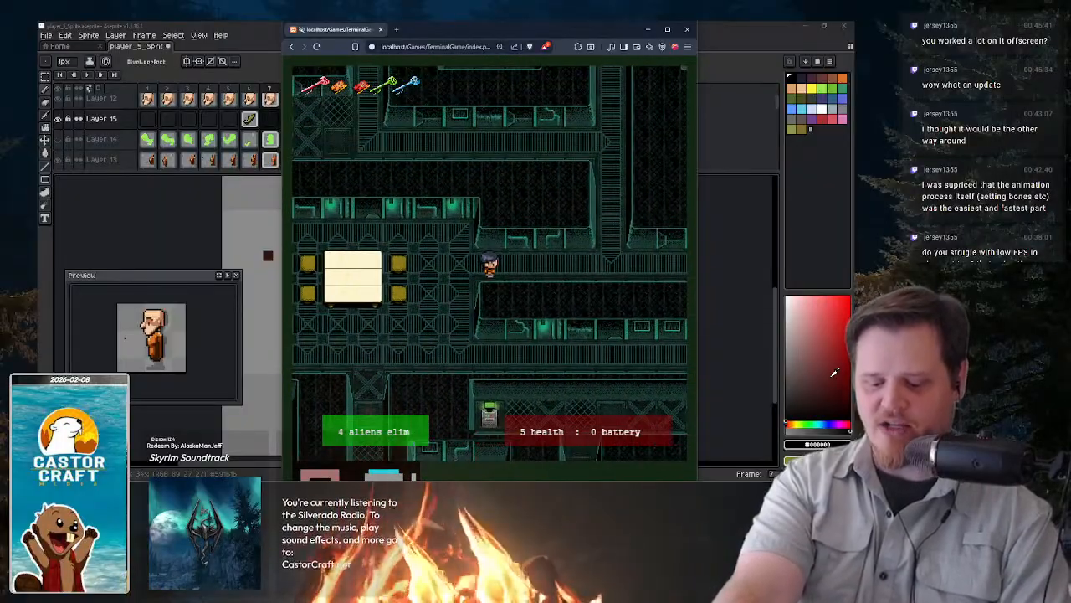
{"action": "key", "text": "Left"}
{"action": "key", "text": "Left"}
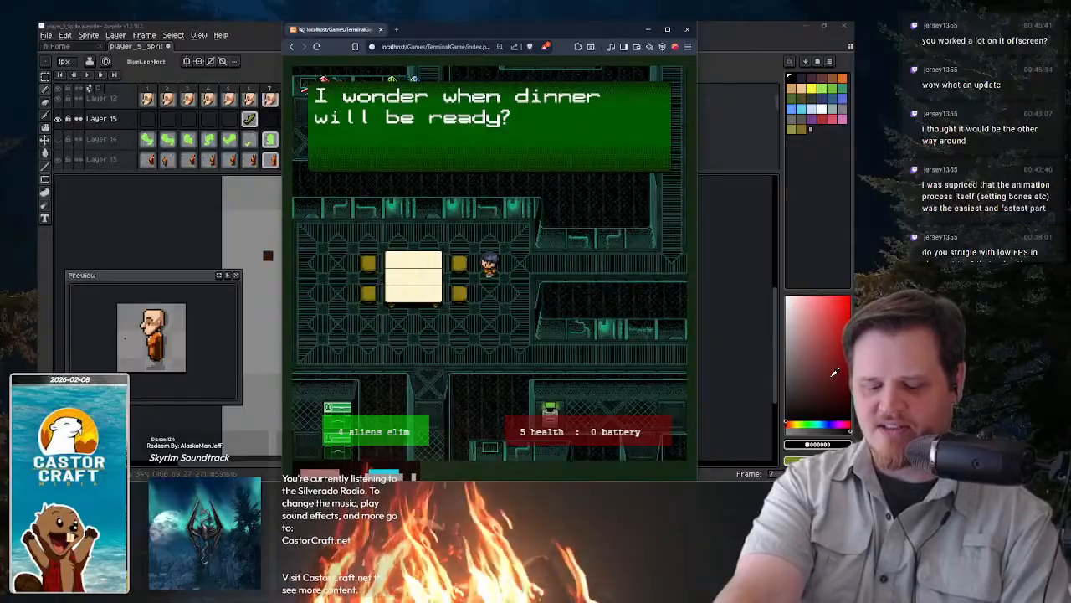
- Leave the table room east along its upper corridor and turn north into the passage at the first junction
{"action": "key", "text": "Right"}
{"action": "key", "text": "Right"}
{"action": "key", "text": "Right"}
{"action": "key", "text": "Right"}
{"action": "key", "text": "Right"}
{"action": "key", "text": "Right"}
{"action": "key", "text": "Right"}
{"action": "key", "text": "Right"}
{"action": "key", "text": "Right"}
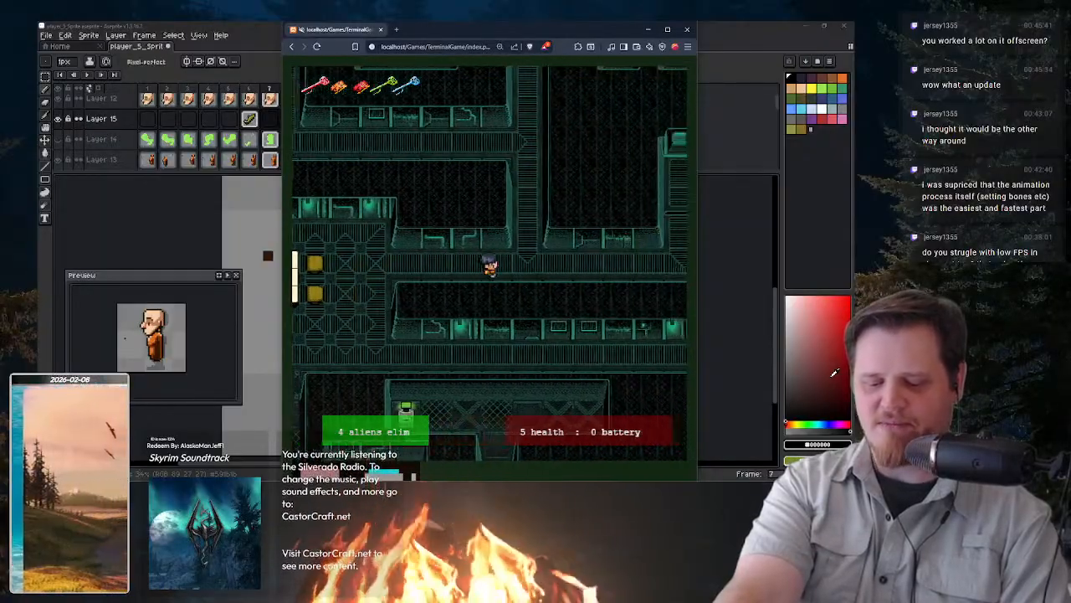
{"action": "key", "text": "Right"}
{"action": "key", "text": "Right"}
{"action": "key", "text": "Up"}
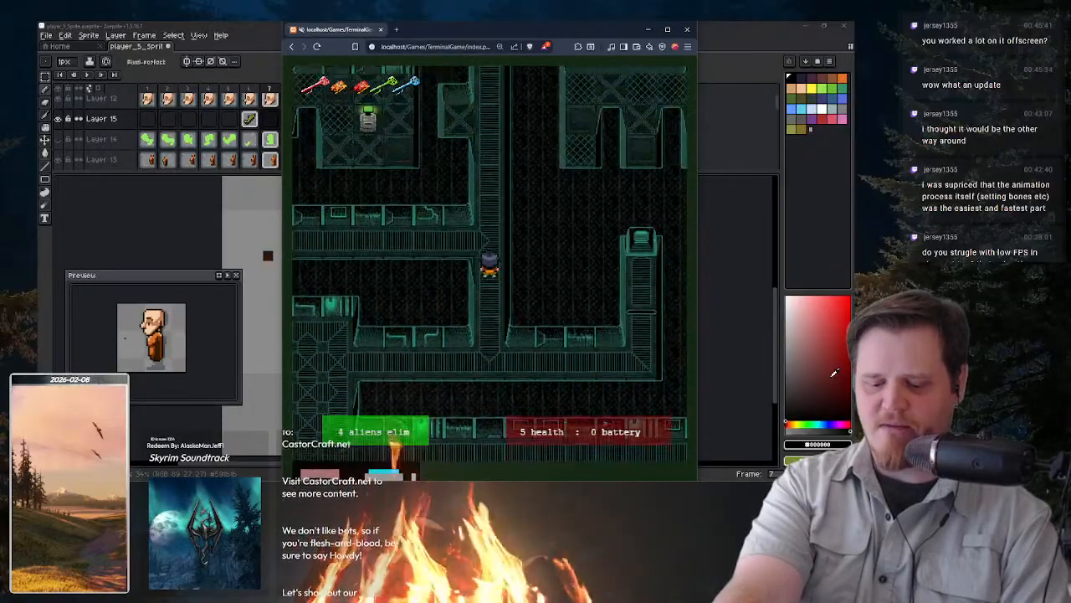
- Follow the next corridor west to its end and go north into the room with the green desk
{"action": "key", "text": "Left"}
{"action": "key", "text": "Left"}
{"action": "key", "text": "Left"}
{"action": "key", "text": "Left"}
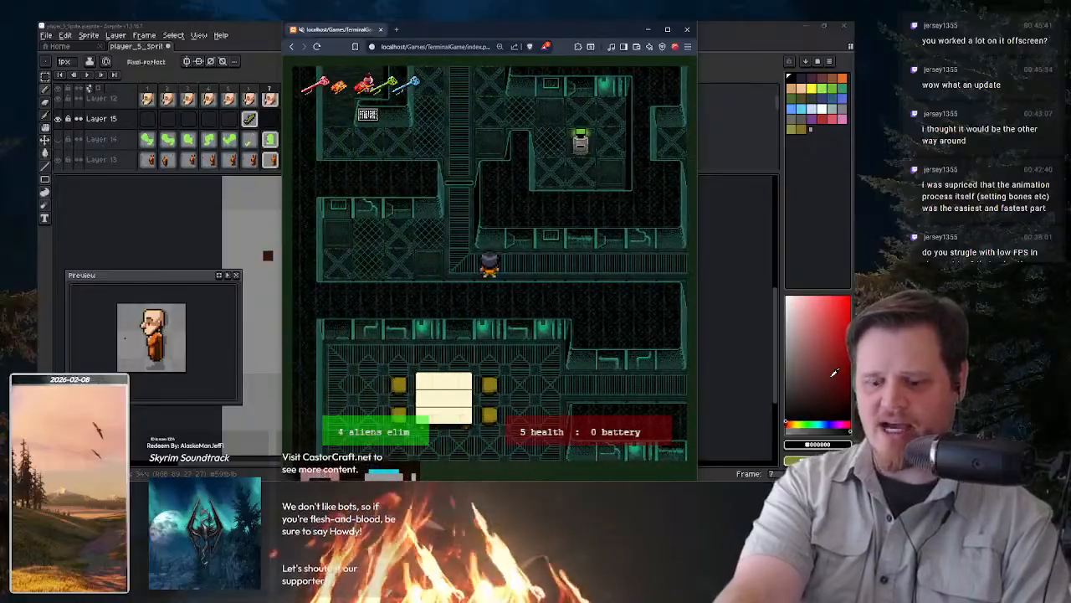
{"action": "key", "text": "Up"}
{"action": "key", "text": "Up"}
{"action": "key", "text": "Up"}
{"action": "key", "text": "Up"}
{"action": "key", "text": "Up"}
{"action": "key", "text": "Up"}
{"action": "key", "text": "Up"}
- Go east into the adjoining small room and interact with the terminal standing there
{"action": "key", "text": "Right"}
{"action": "key", "text": "Right"}
{"action": "key", "text": "Right"}
{"action": "key", "text": "Right"}
{"action": "key", "text": "Right"}
{"action": "key", "text": "Right"}
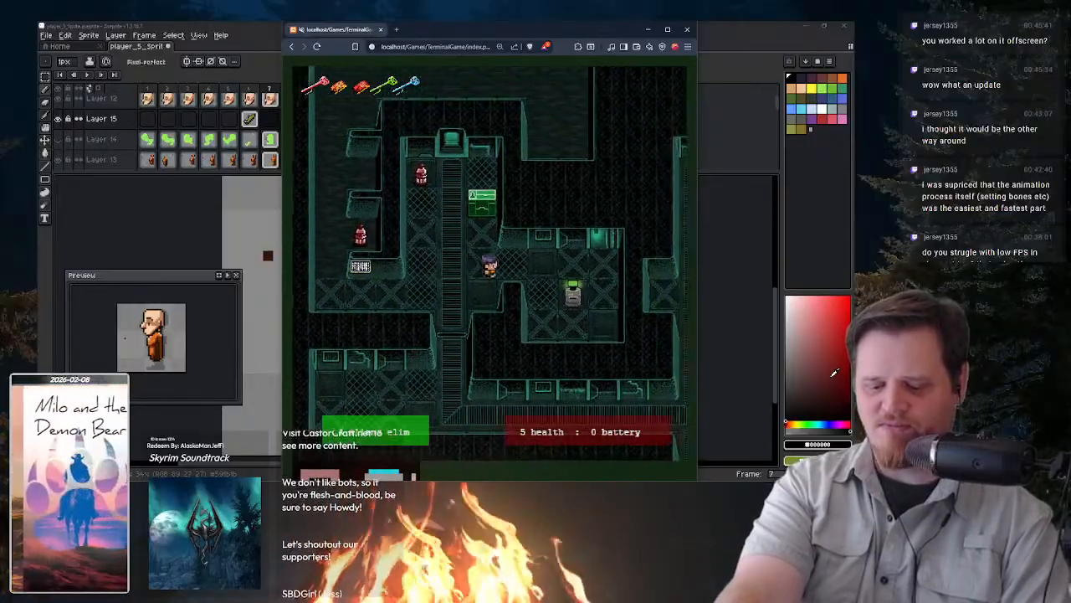
{"action": "key", "text": "space"}
{"action": "key", "text": "space"}
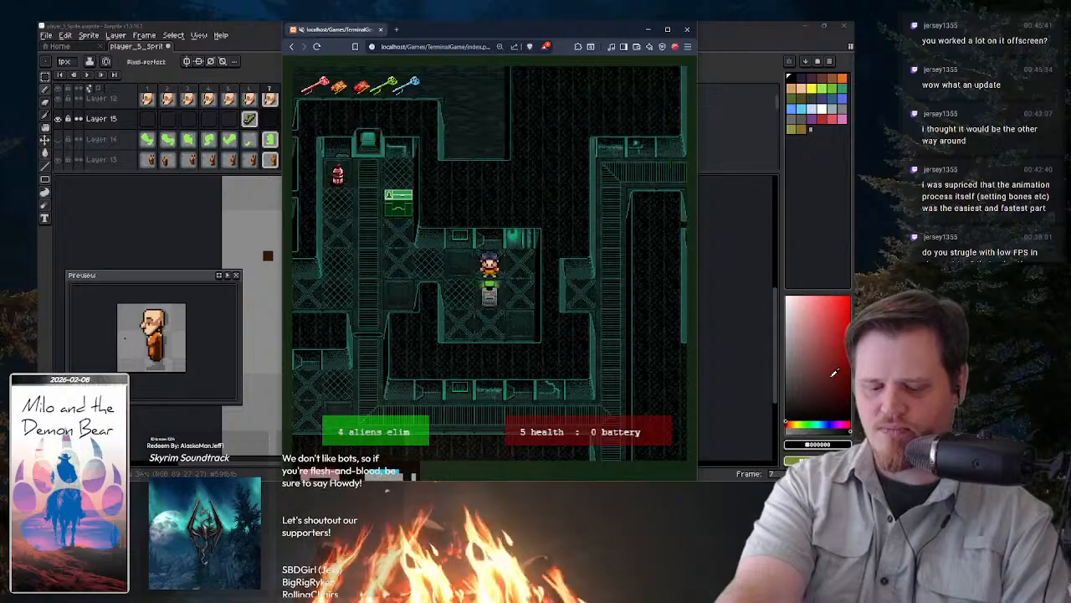
- Walk back west out of the terminal room to the spot below the green desk
{"action": "key", "text": "Left"}
{"action": "key", "text": "Left"}
{"action": "key", "text": "Left"}
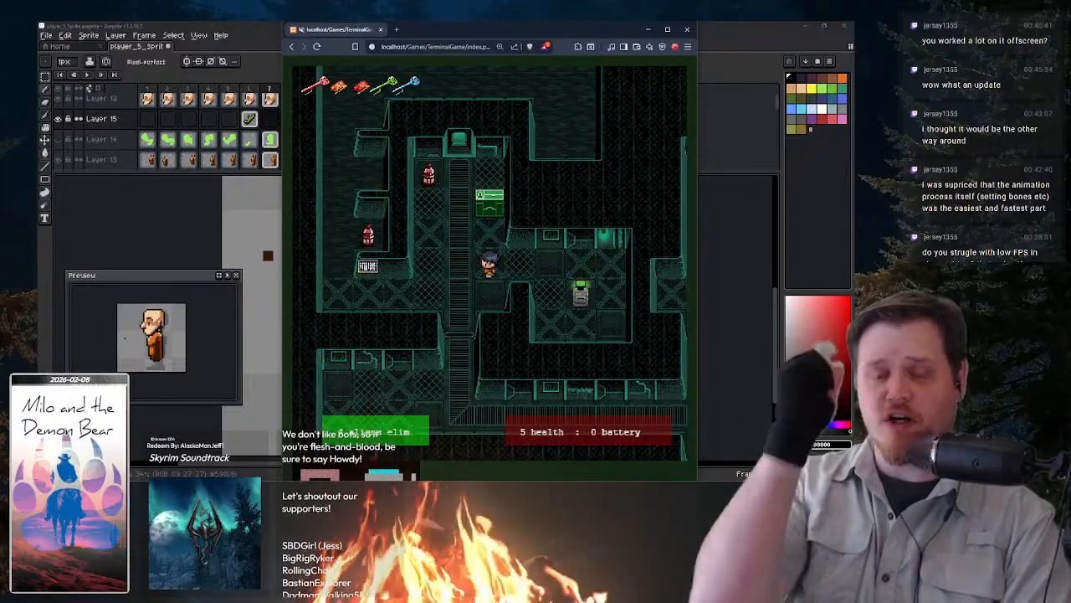